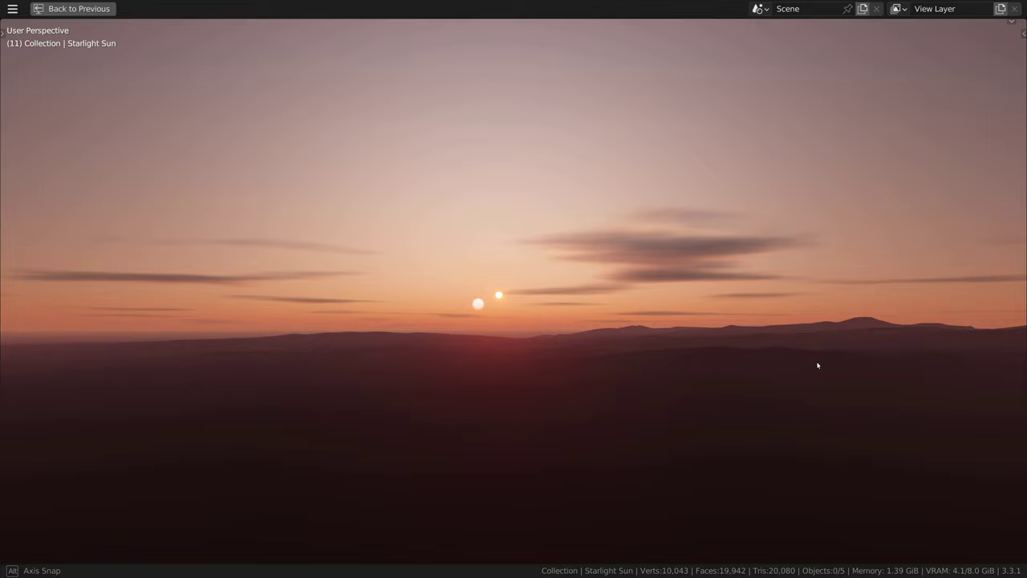
# Increase the thickness of the procedural clouds in the earth atmosphere settings
pyautogui.moveTo(818, 365); pyautogui.dragTo(777, 382, button='middle')
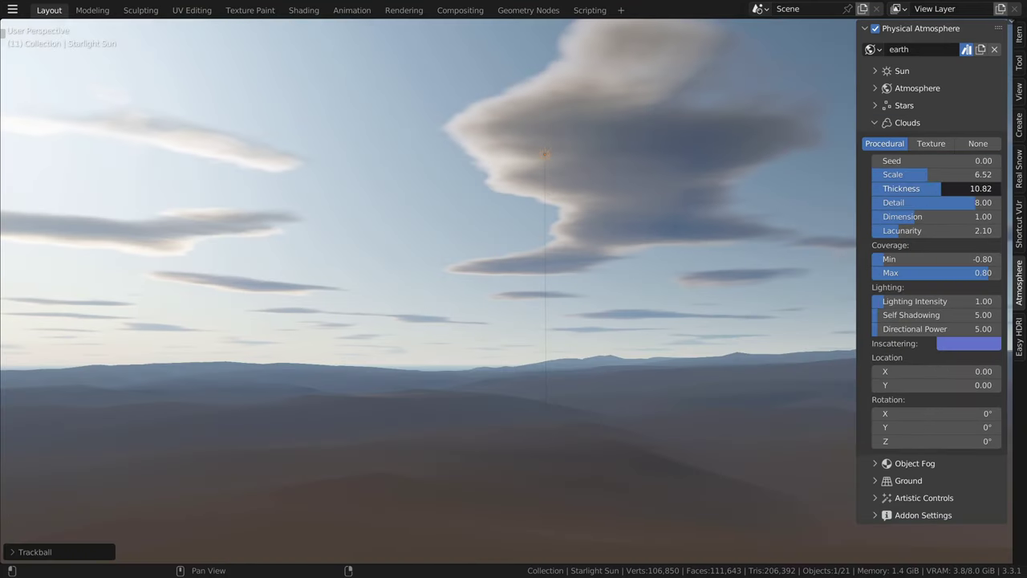
pyautogui.moveTo(936, 188)
pyautogui.mouseDown()
pyautogui.moveTo(923, 188)
pyautogui.moveTo(955, 188)
pyautogui.mouseUp()
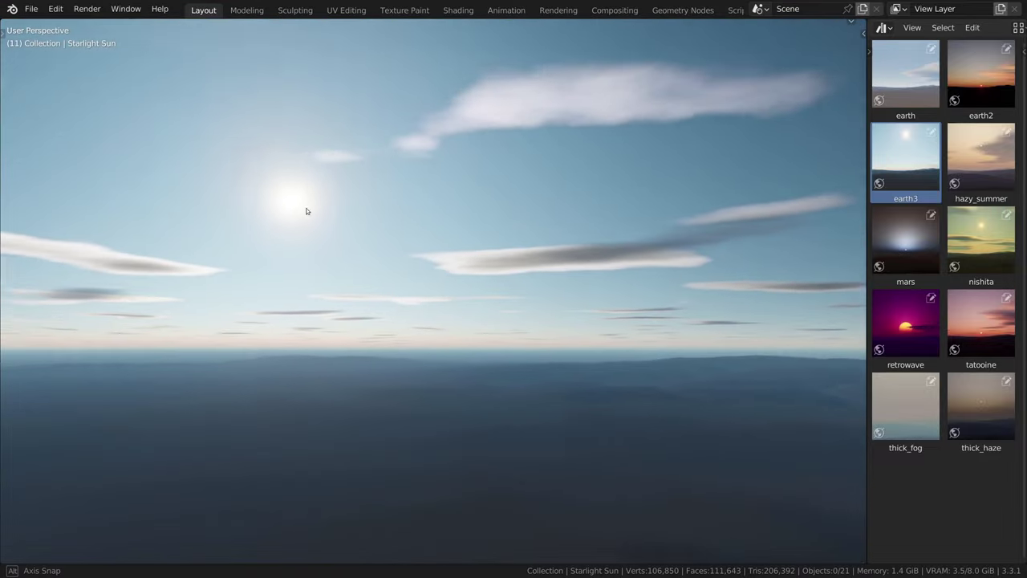
# Apply the earth2, hazy_summer, mars and retrowave atmosphere presets to the scene one after another
pyautogui.moveTo(981, 76); pyautogui.dragTo(702, 124)
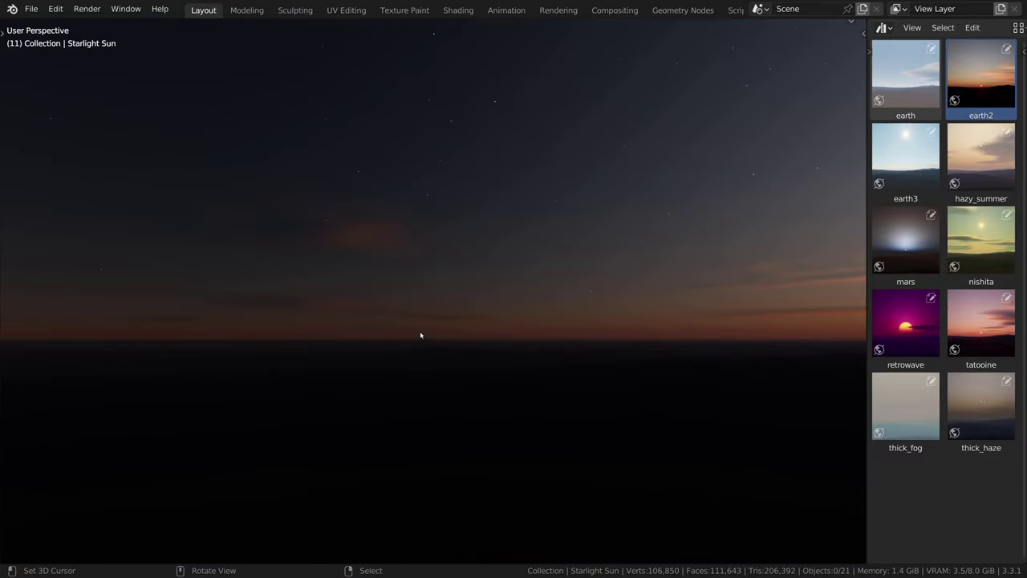
pyautogui.moveTo(420, 334); pyautogui.dragTo(519, 341, button='middle')
pyautogui.moveTo(981, 156); pyautogui.dragTo(564, 250)
pyautogui.moveTo(564, 249); pyautogui.dragTo(578, 224, button='middle')
pyautogui.moveTo(905, 240); pyautogui.dragTo(728, 270)
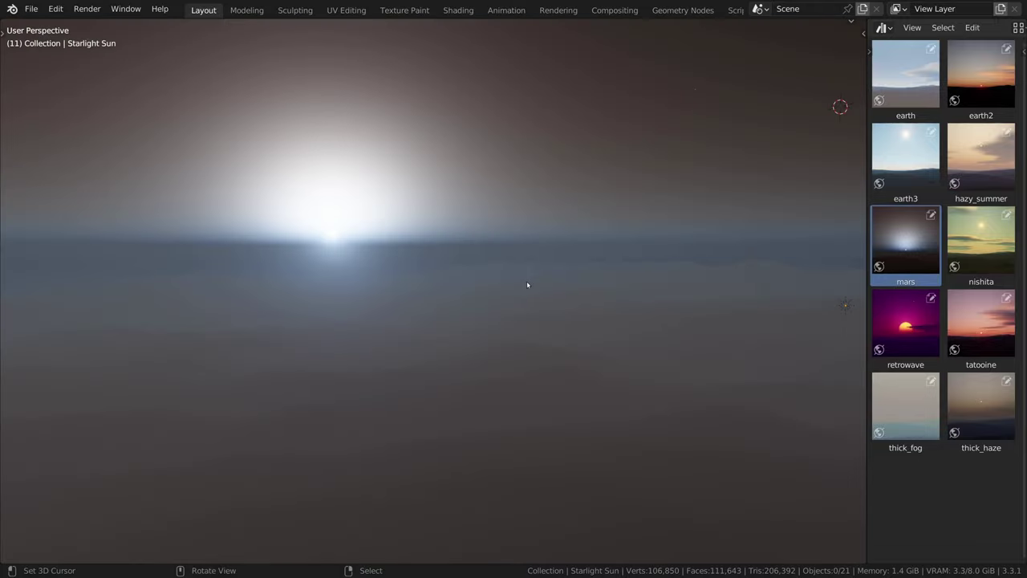
pyautogui.moveTo(527, 284); pyautogui.dragTo(484, 284, button='middle')
pyautogui.moveTo(905, 325); pyautogui.dragTo(585, 315)
pyautogui.moveTo(585, 316)
pyautogui.mouseDown(button='middle')
pyautogui.moveTo(578, 302)
pyautogui.moveTo(596, 302)
pyautogui.mouseUp(button='middle')
# Rotate the Starlight Sun so that it sinks toward the horizon over the hilly landscape
pyautogui.press('r')
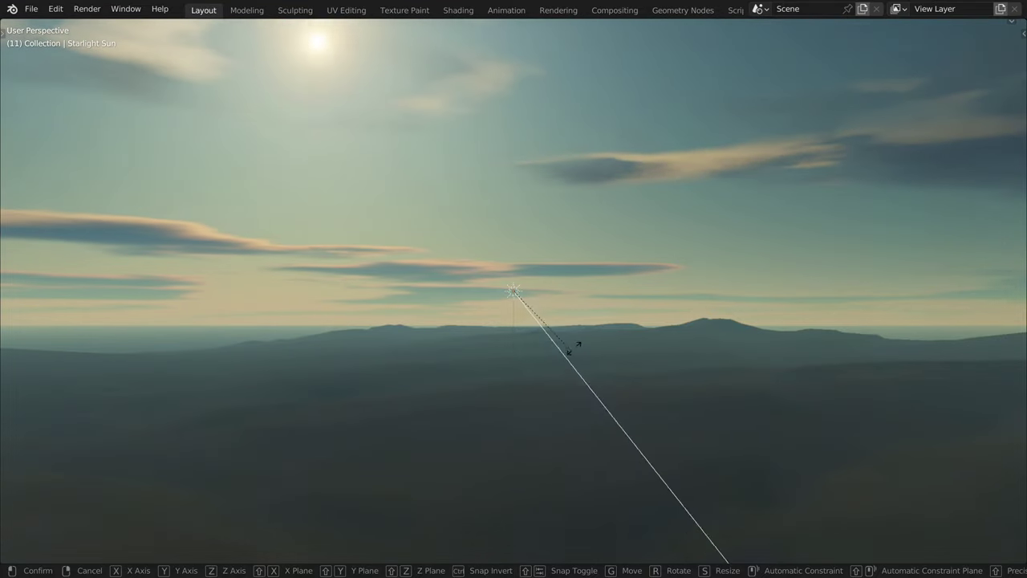
pyautogui.moveTo(591, 327)
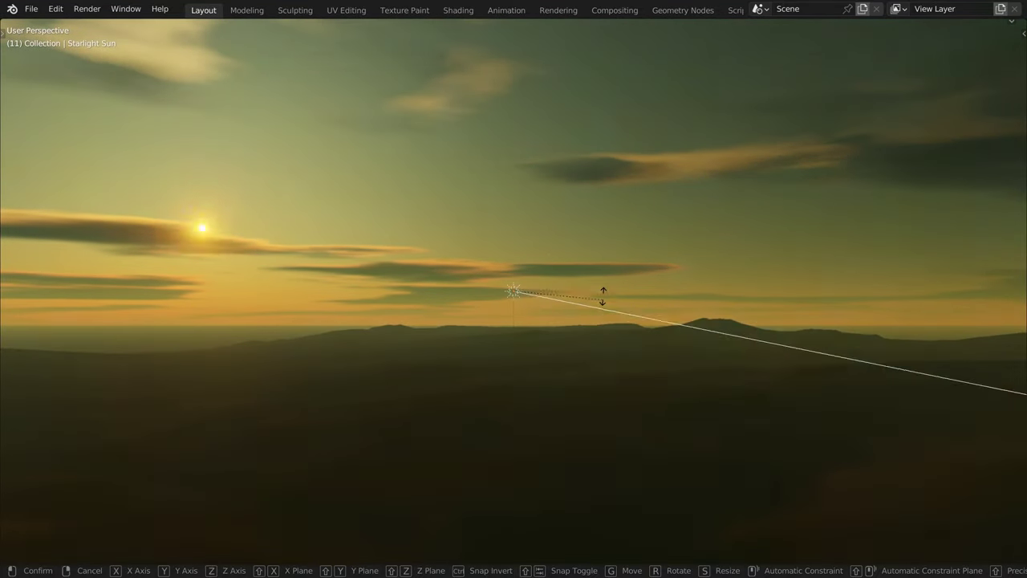
pyautogui.moveTo(599, 285)
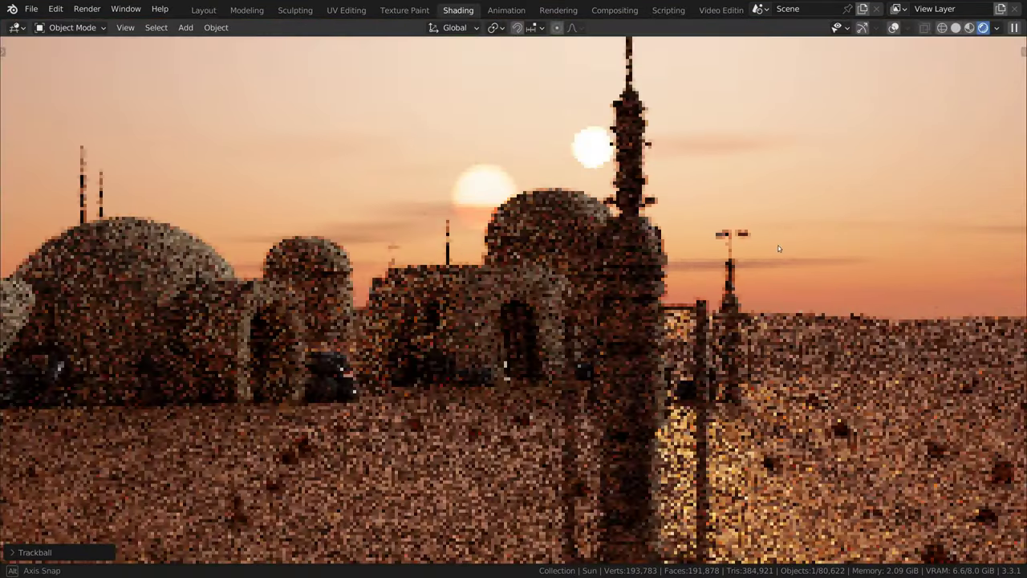
# View the desert settlement scene through its camera
pyautogui.moveTo(778, 249); pyautogui.dragTo(794, 246, button='middle')
pyautogui.press('KP_0')
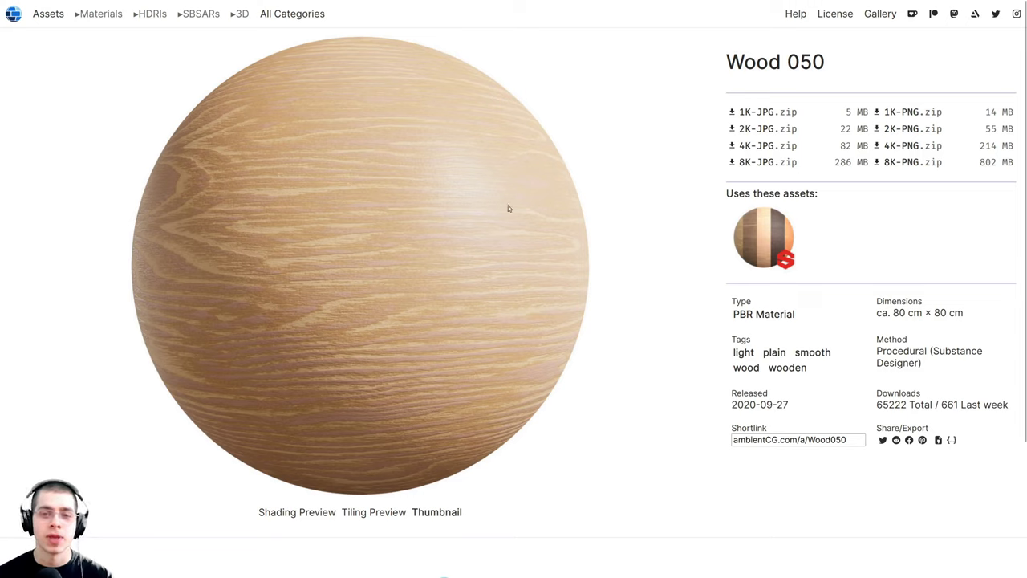
pyautogui.moveTo(741, 152)
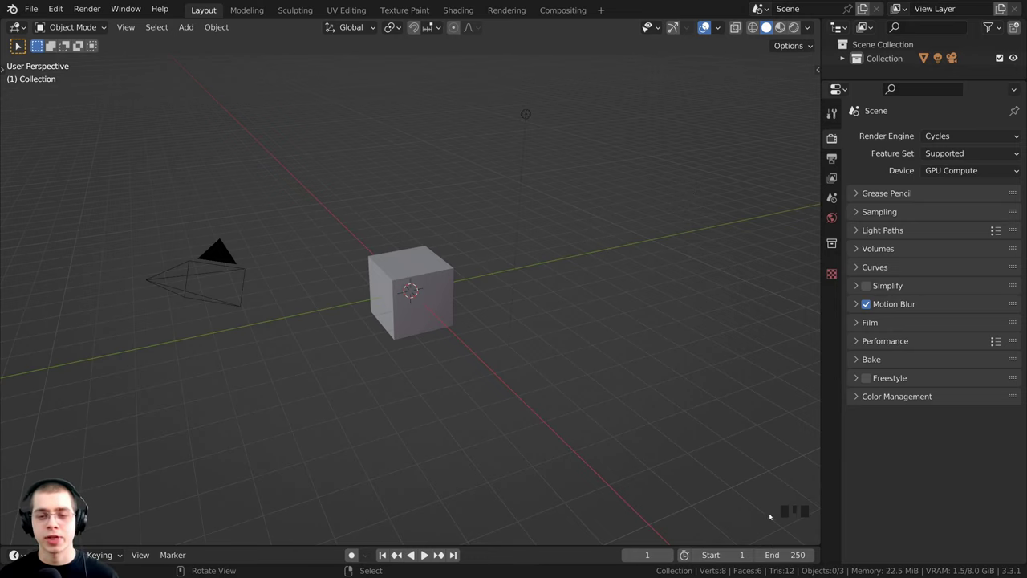
# Delete all default objects from the scene: the cube, the camera and the light
pyautogui.moveTo(636, 399)
pyautogui.mouseDown(button='middle')
pyautogui.moveTo(607, 438)
pyautogui.moveTo(621, 401)
pyautogui.moveTo(633, 401)
pyautogui.mouseUp(button='middle')
pyautogui.scroll(2, 588, 375)
pyautogui.scroll(-1, 589, 375)
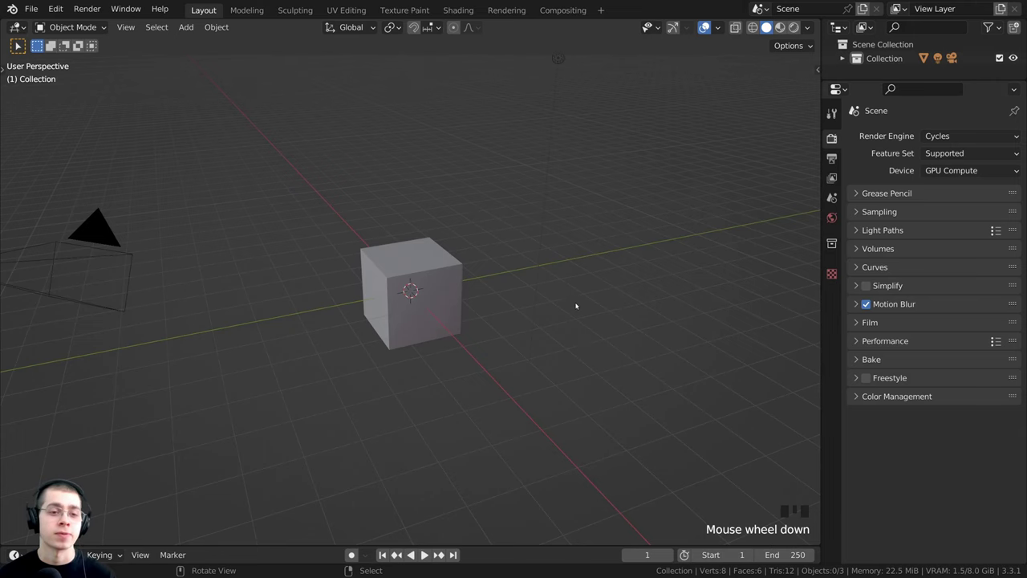
pyautogui.scroll(-1, 576, 305)
pyautogui.moveTo(536, 222); pyautogui.dragTo(540, 230, button='middle')
pyautogui.press('a')
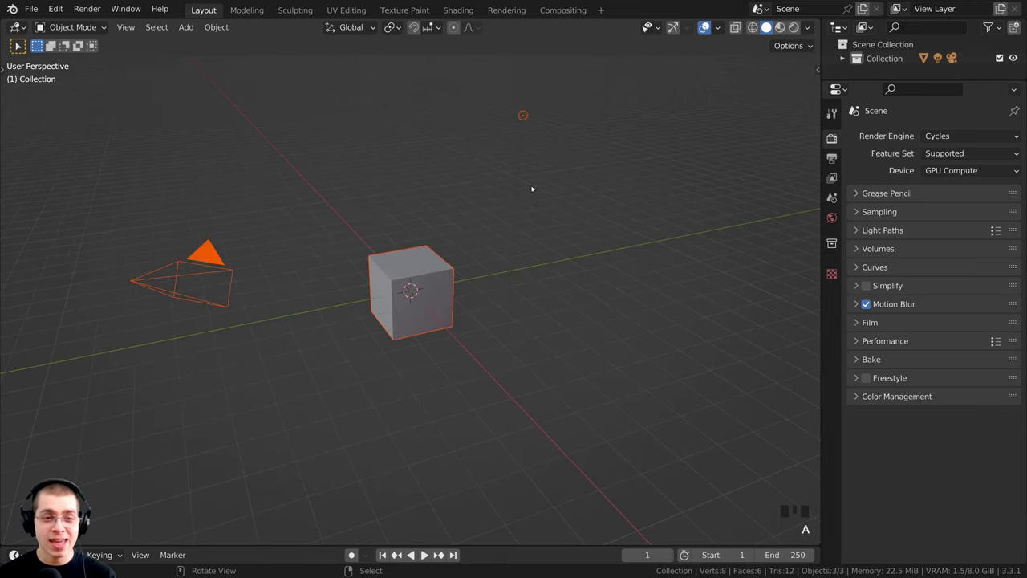
pyautogui.press('x')
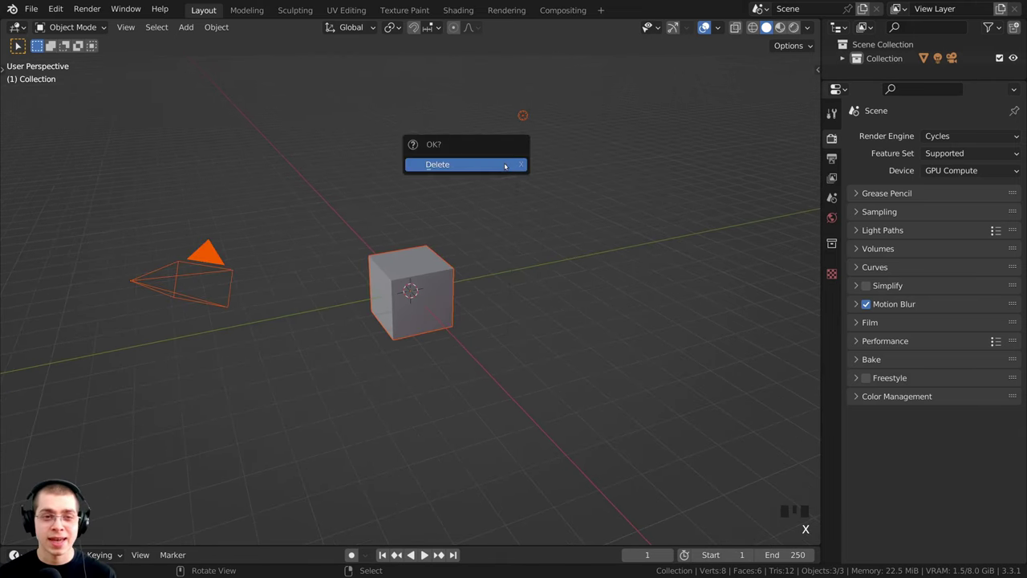
pyautogui.click(435, 166)
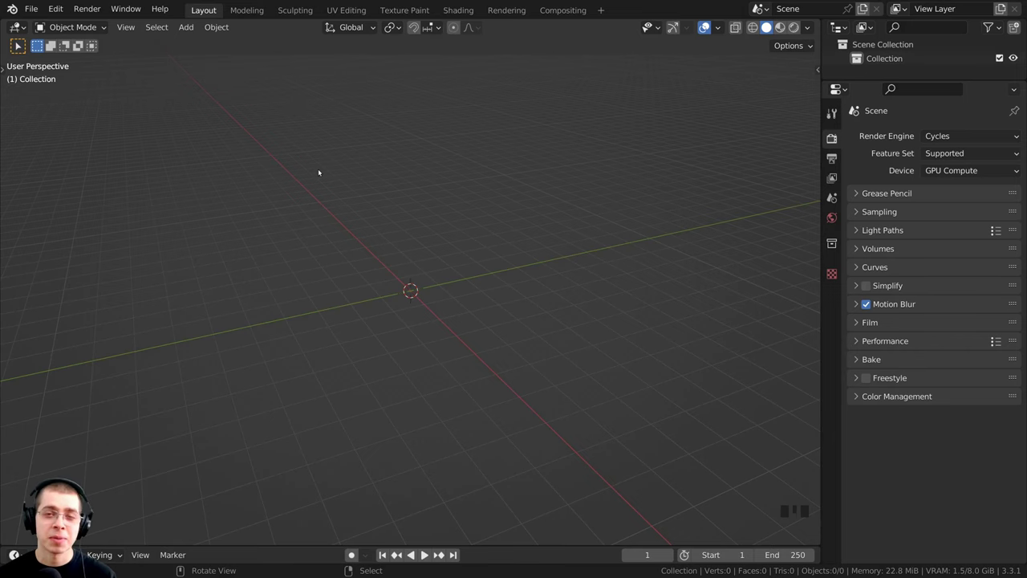
# Add a mesh circle at the scene origin
pyautogui.scroll(1, 493, 260)
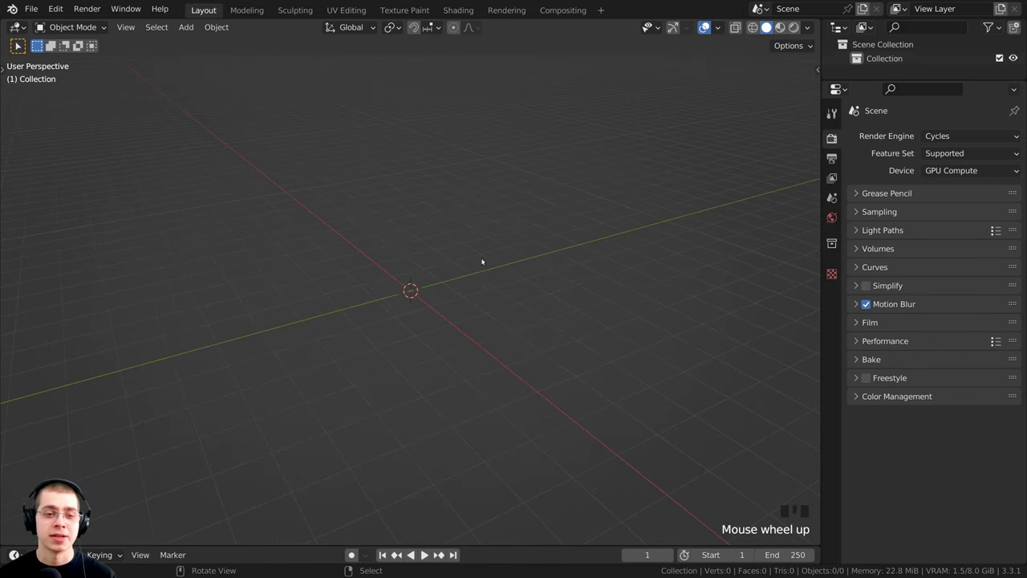
pyautogui.middleClick(396, 236)
pyautogui.hotkey('shift', 'a')
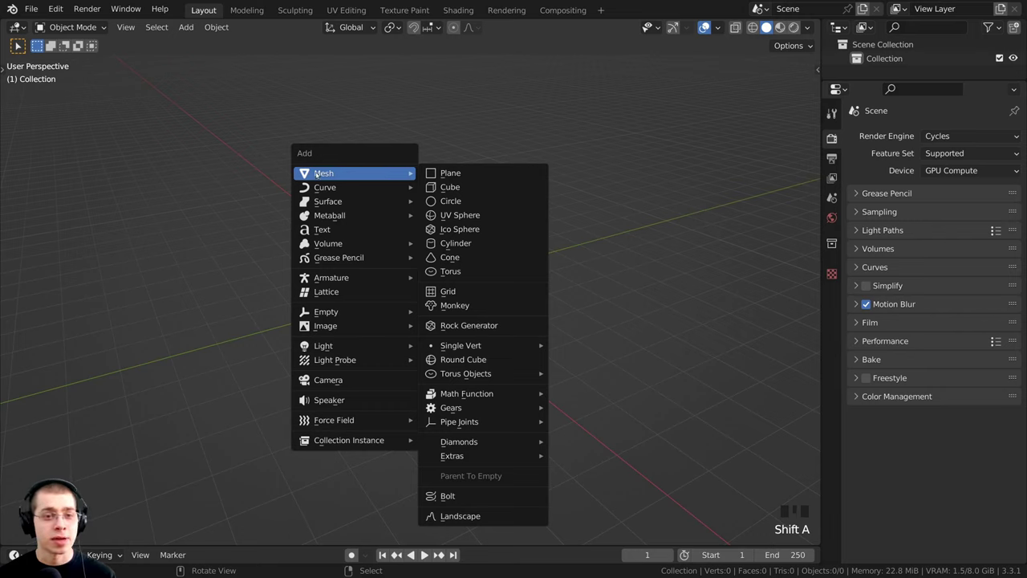
pyautogui.click(460, 206)
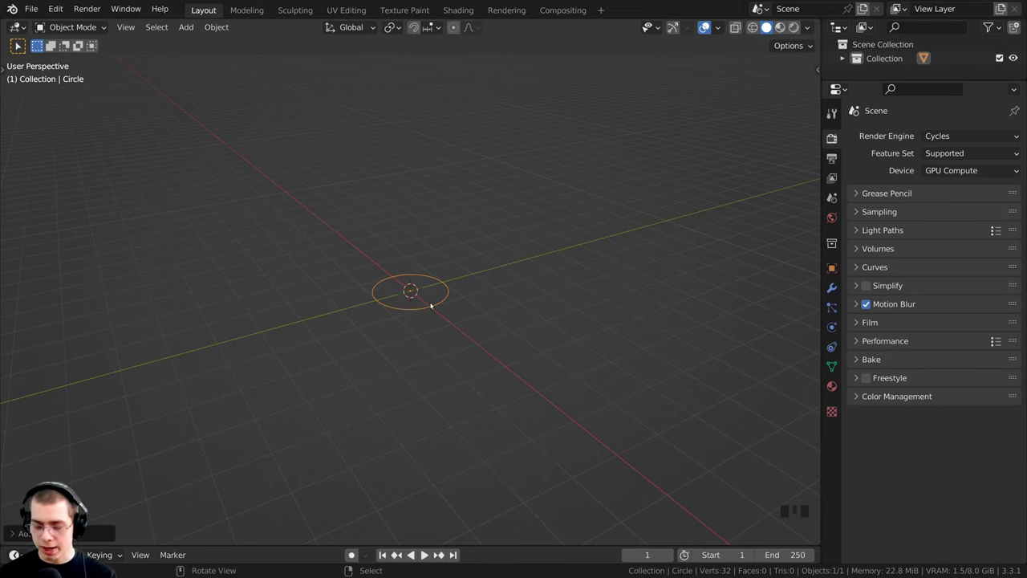
# In Edit Mode and front view, move all of the circle's vertices straight up along Z, about 0.36 m above the origin
pyautogui.scroll(8, 431, 305)
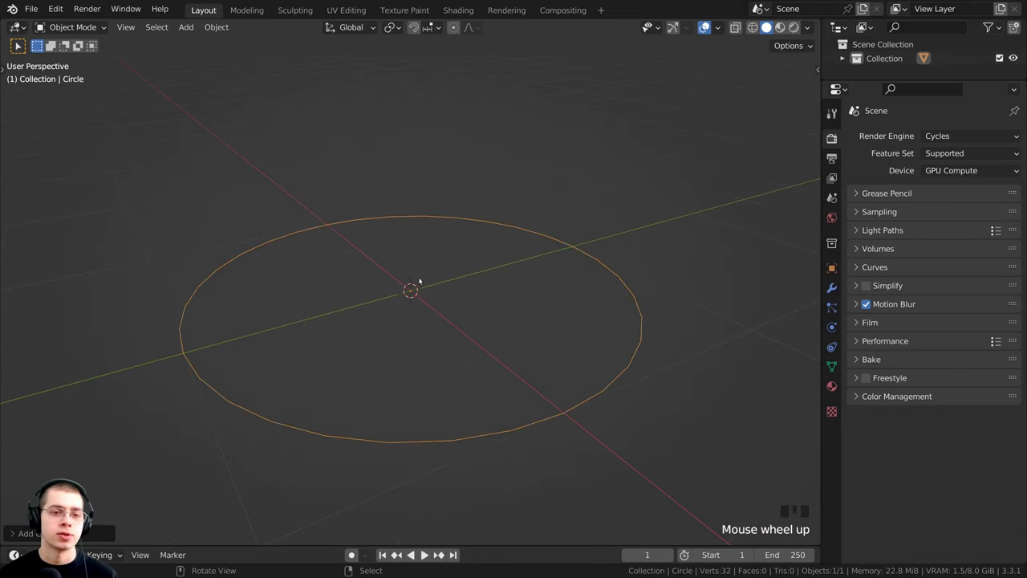
pyautogui.moveTo(419, 280); pyautogui.dragTo(424, 315, button='middle')
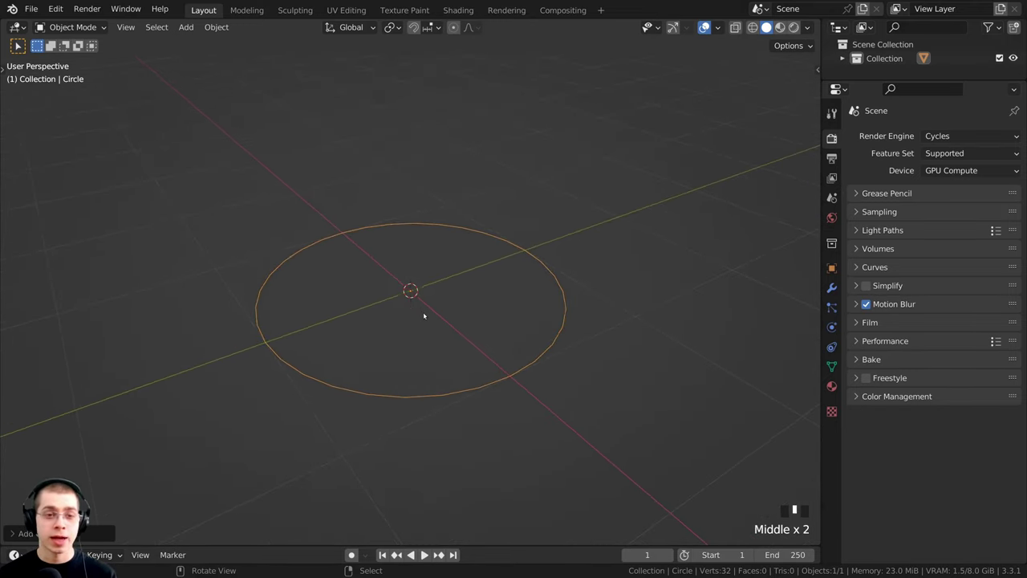
pyautogui.press('Tab')
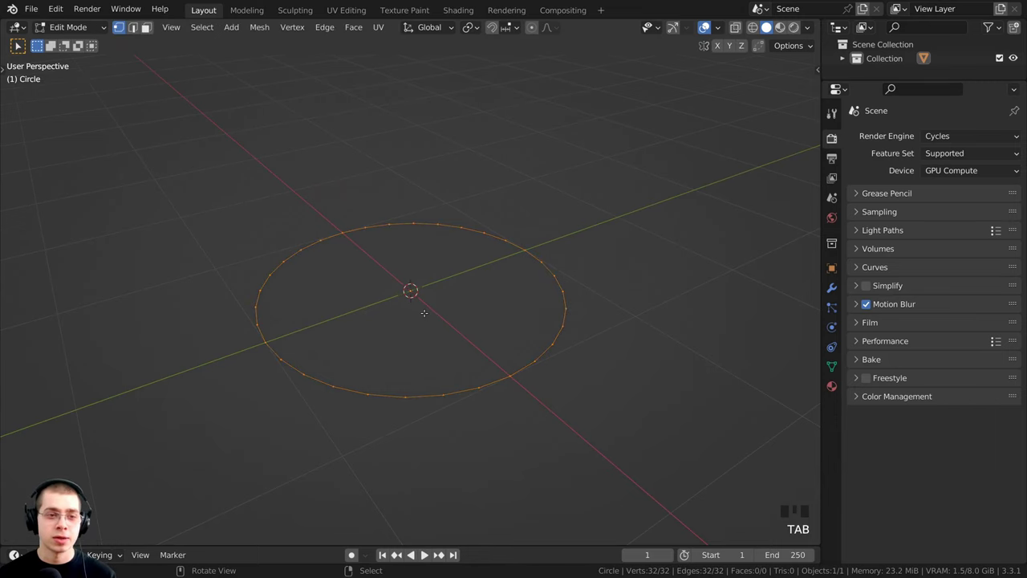
pyautogui.moveTo(434, 320); pyautogui.dragTo(463, 305, button='middle')
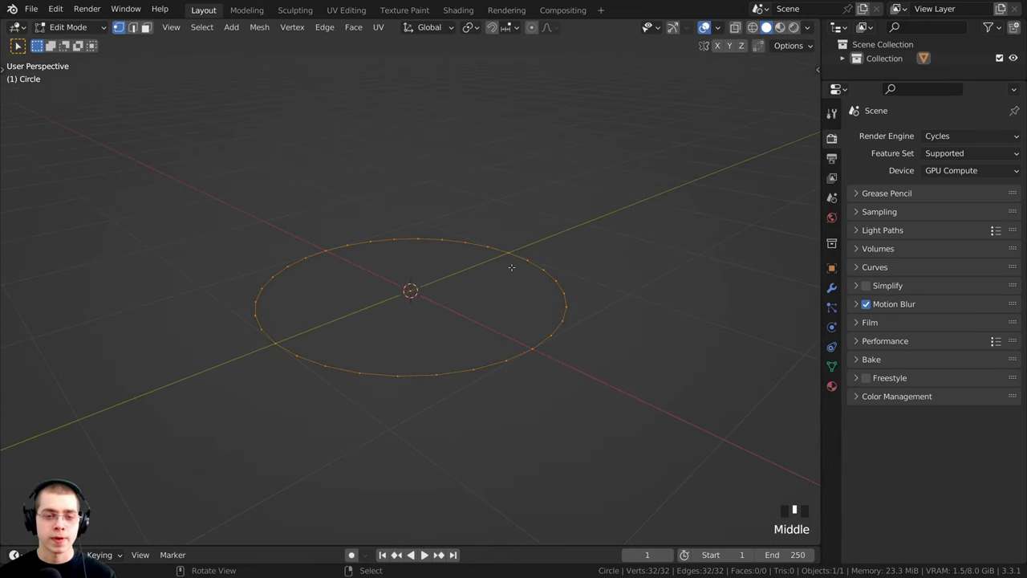
pyautogui.moveTo(524, 288); pyautogui.dragTo(528, 295, button='middle')
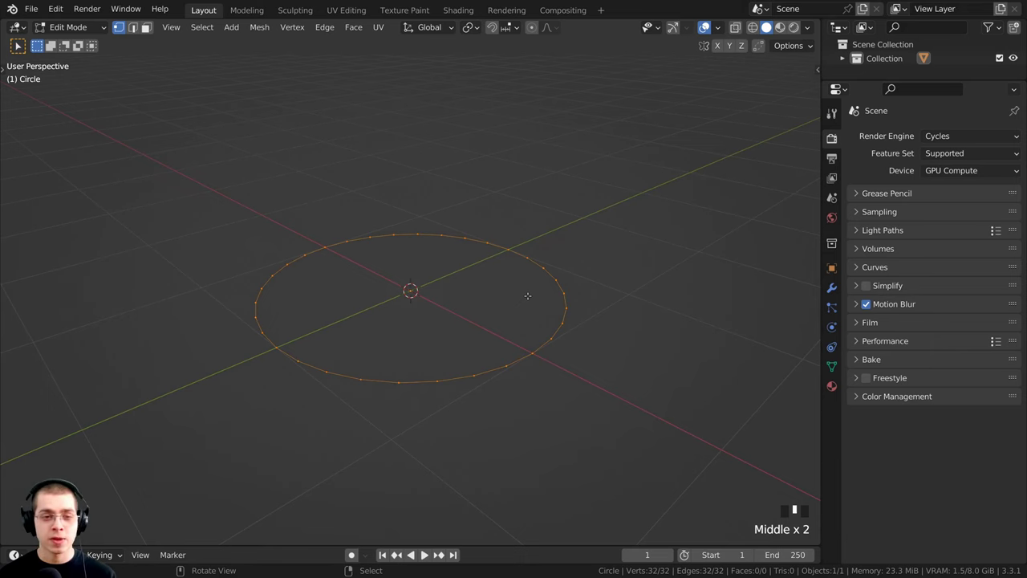
pyautogui.press('KP_1')
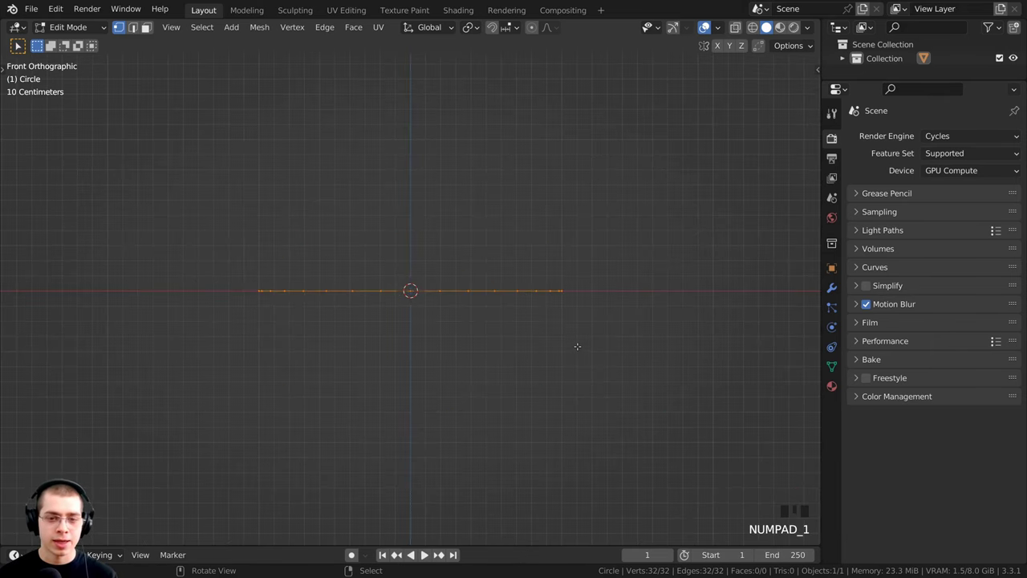
pyautogui.press('g')
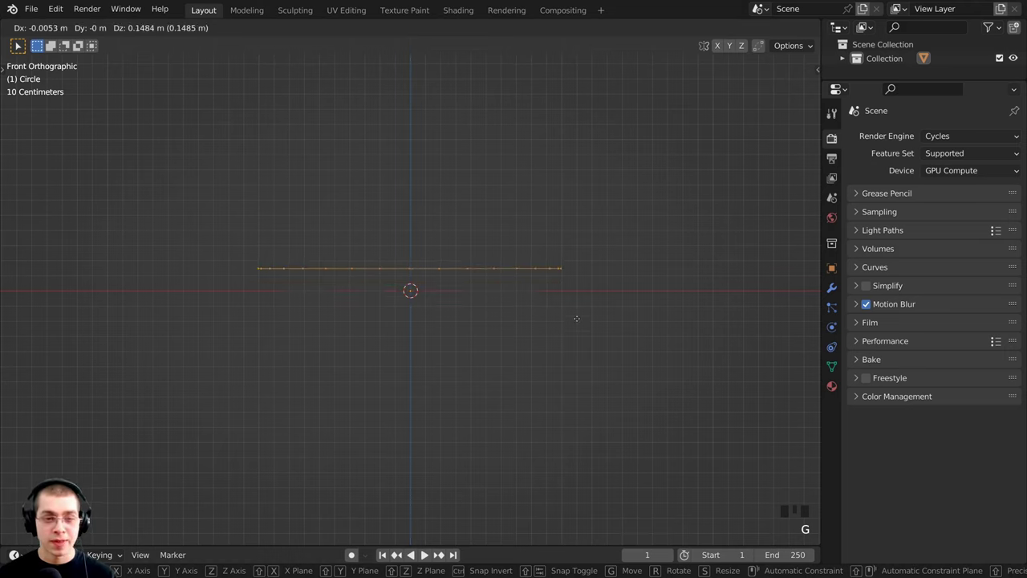
pyautogui.press('z')
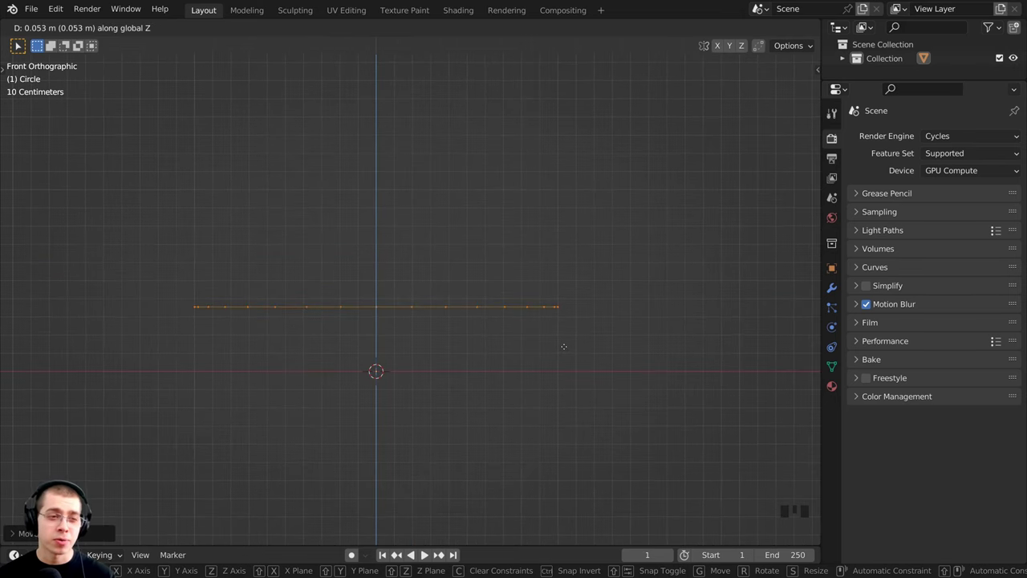
pyautogui.click(563, 343)
# Extrude the circle's edge loop about 0.36 m straight down along Z to the ground line, forming an open ring wall
pyautogui.keyDown('shift'); pyautogui.moveTo(558, 382); pyautogui.dragTo(558, 365, button='middle'); pyautogui.keyUp('shift')
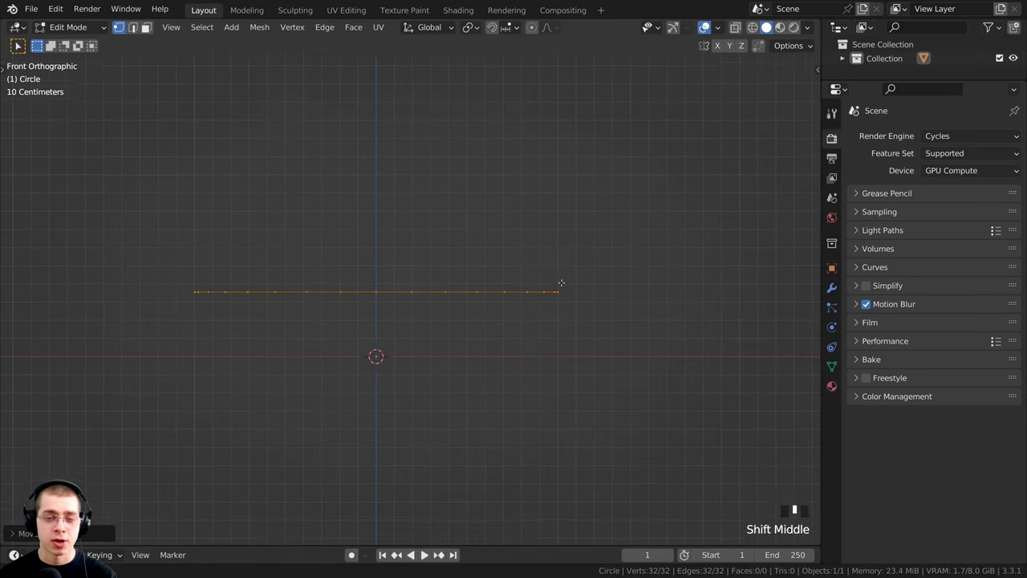
pyautogui.scroll(3, 609, 337)
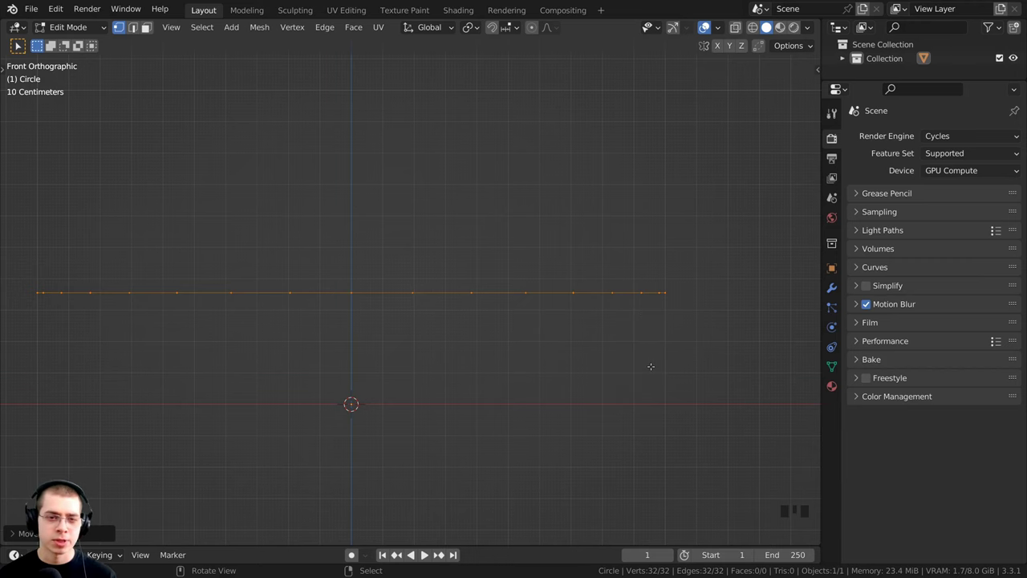
pyautogui.scroll(-3, 628, 322)
pyautogui.keyDown('shift'); pyautogui.moveTo(626, 317); pyautogui.dragTo(640, 317, button='middle'); pyautogui.keyUp('shift')
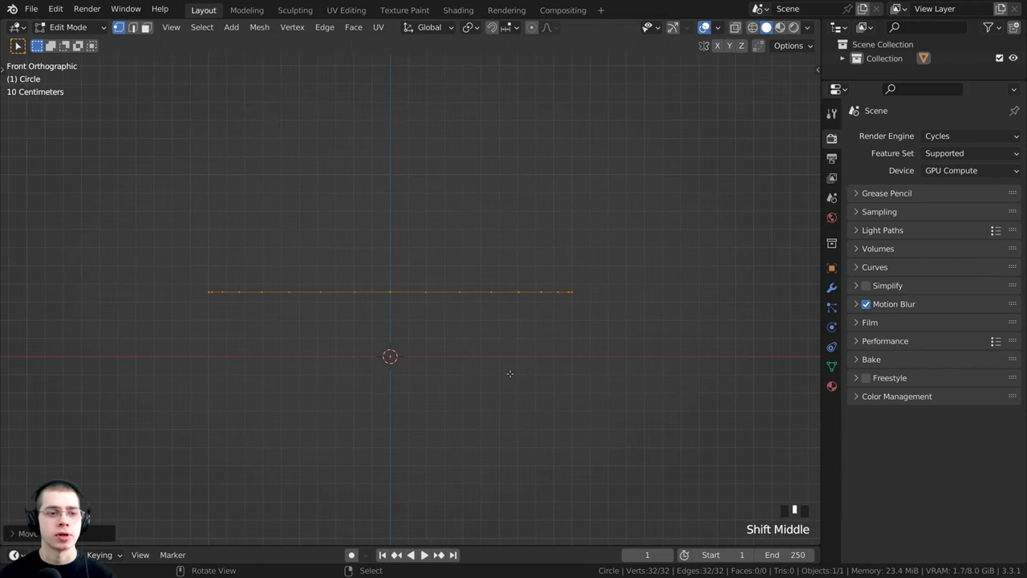
pyautogui.scroll(1, 619, 119)
pyautogui.press('e')
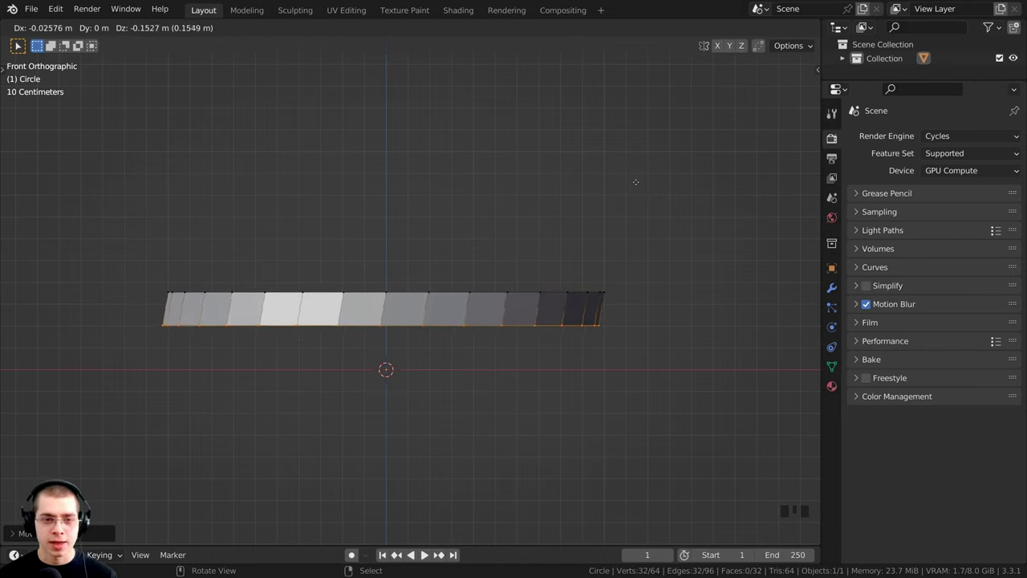
pyautogui.press('z')
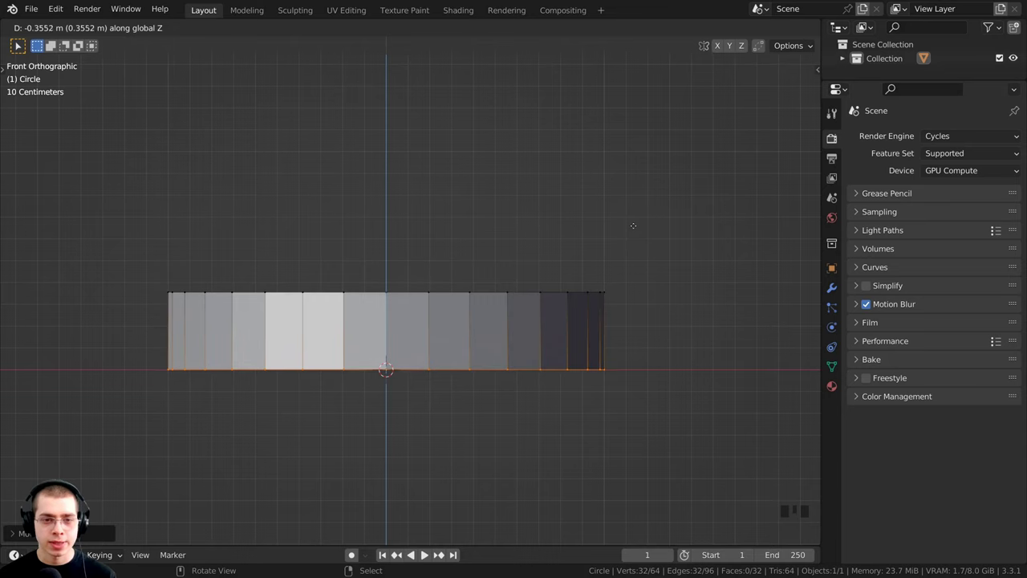
pyautogui.click(633, 225)
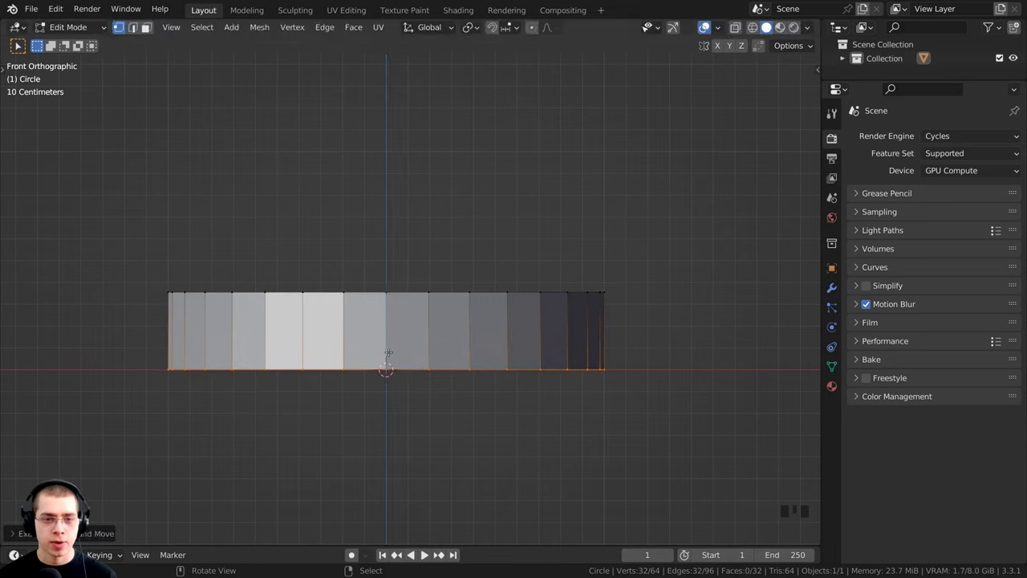
pyautogui.click(705, 210)
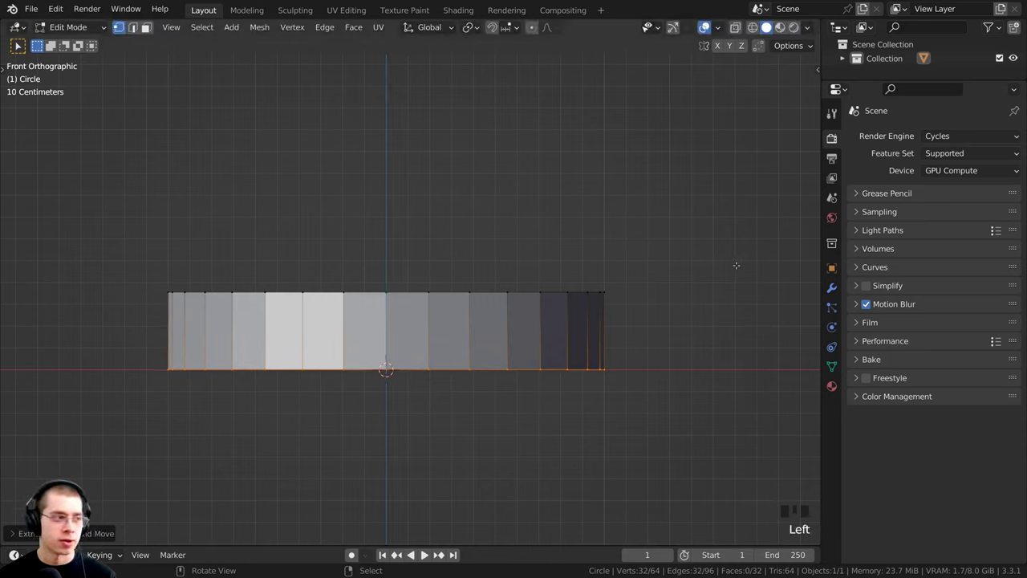
# Scale the ring's lower edge loop down to about 0.91 so that the wall tapers inward toward its base
pyautogui.press('s')
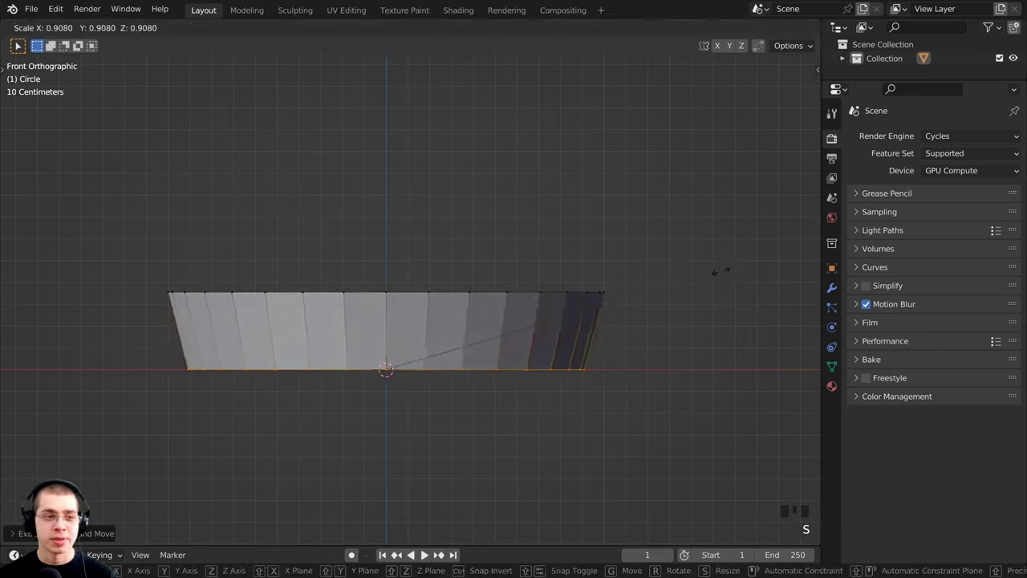
pyautogui.click(721, 272)
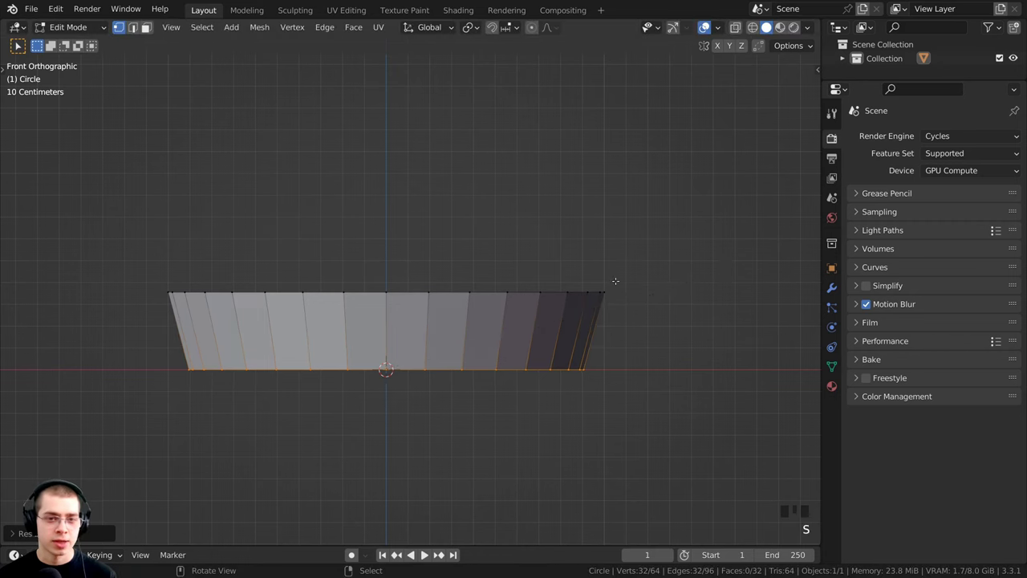
pyautogui.scroll(2, 680, 330)
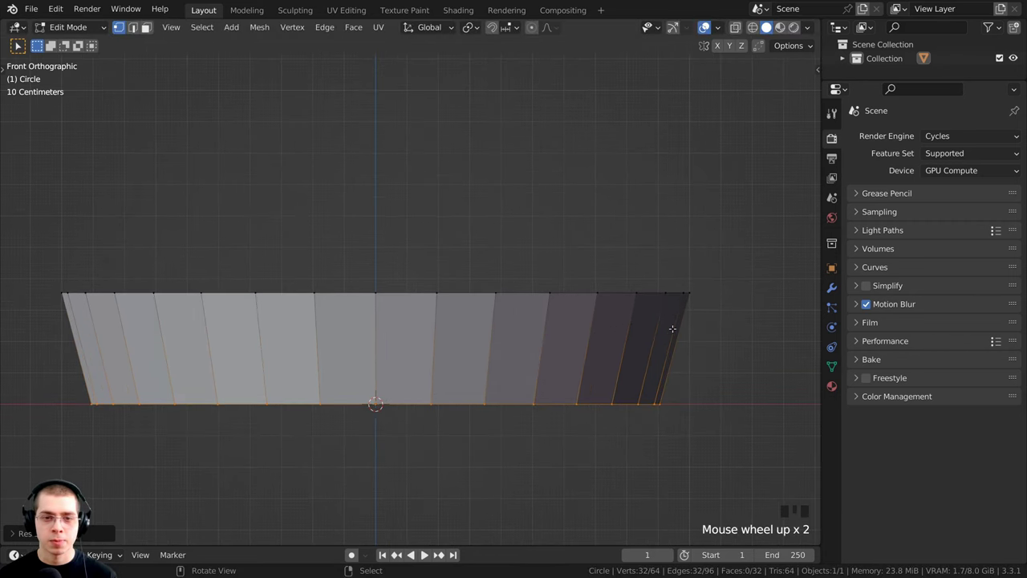
pyautogui.scroll(-3, 673, 328)
pyautogui.moveTo(655, 303); pyautogui.dragTo(637, 334, button='middle')
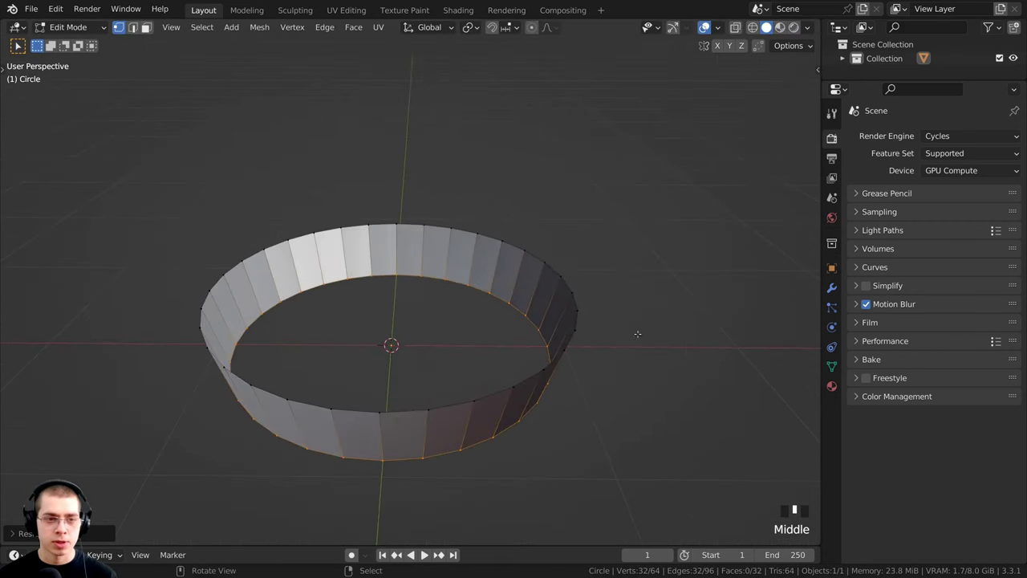
# Fill the wall's lower edge loop with a single face to close the base
pyautogui.moveTo(364, 323)
pyautogui.mouseDown(button='middle')
pyautogui.moveTo(381, 353)
pyautogui.moveTo(382, 321)
pyautogui.mouseUp(button='middle')
pyautogui.press('f')
pyautogui.scroll(2, 590, 242)
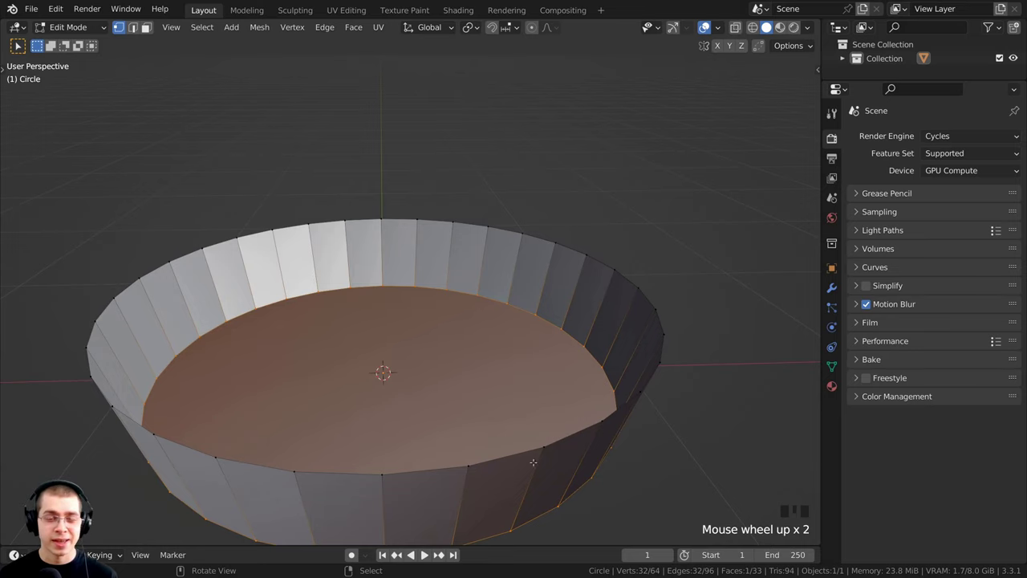
pyautogui.scroll(1, 529, 269)
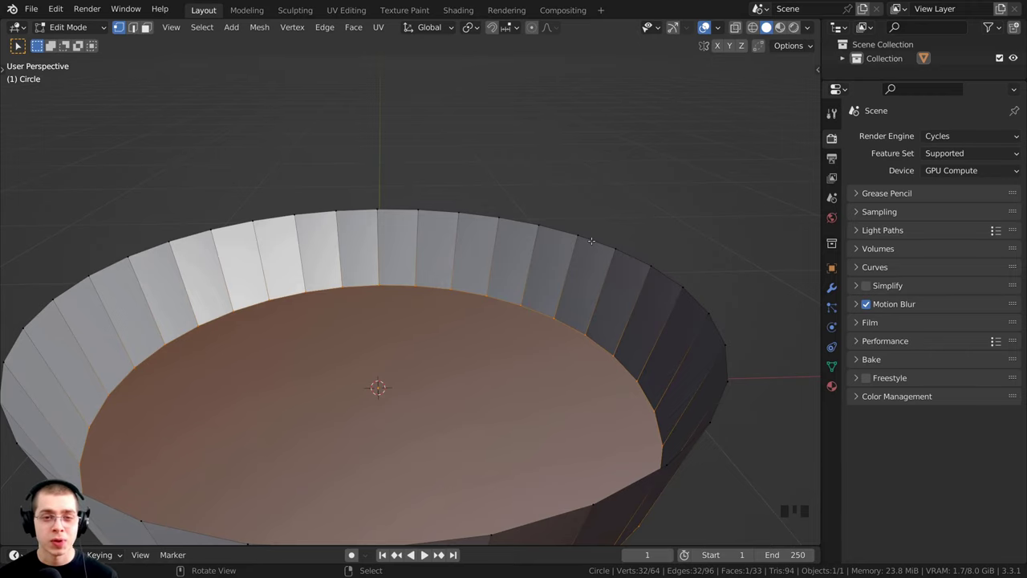
# Select the wall's entire upper edge loop and display the mesh from the front in Wireframe shading
pyautogui.rightClick(594, 243)
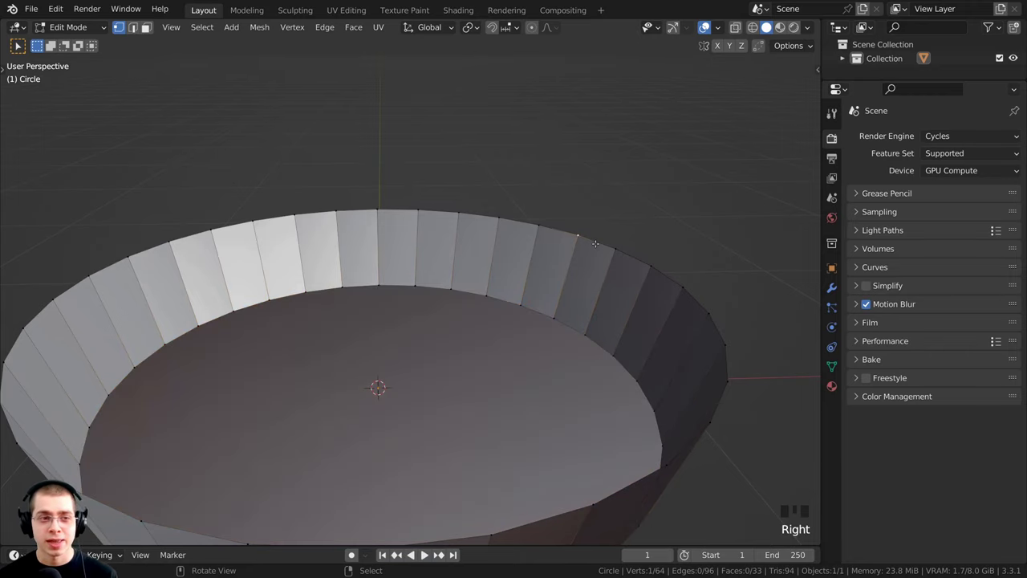
pyautogui.moveTo(590, 236); pyautogui.dragTo(599, 239, button='middle')
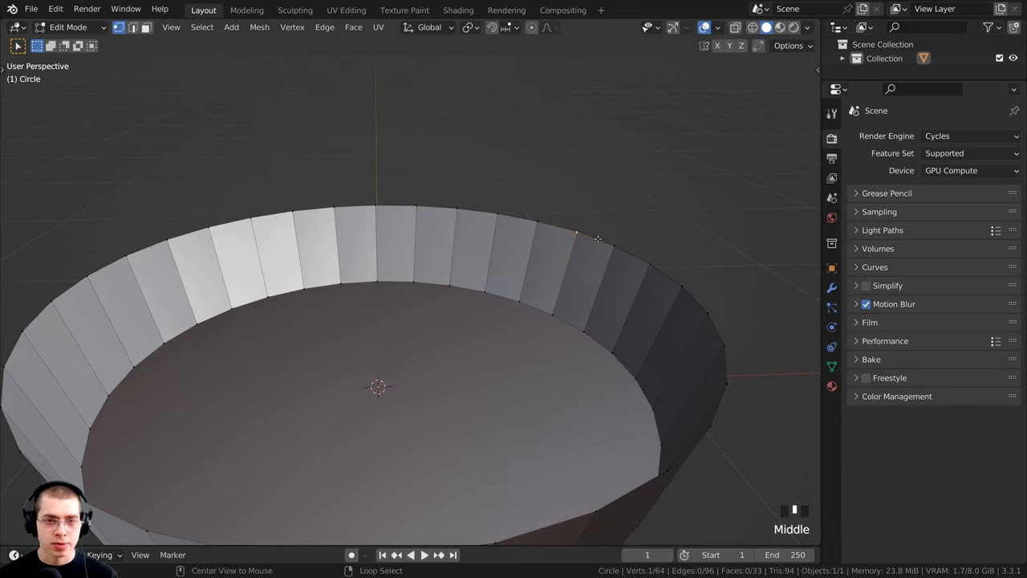
pyautogui.keyDown('alt'); pyautogui.rightClick(598, 239); pyautogui.keyUp('alt')
pyautogui.scroll(-3, 171, 280)
pyautogui.moveTo(171, 280); pyautogui.dragTo(577, 282, button='middle')
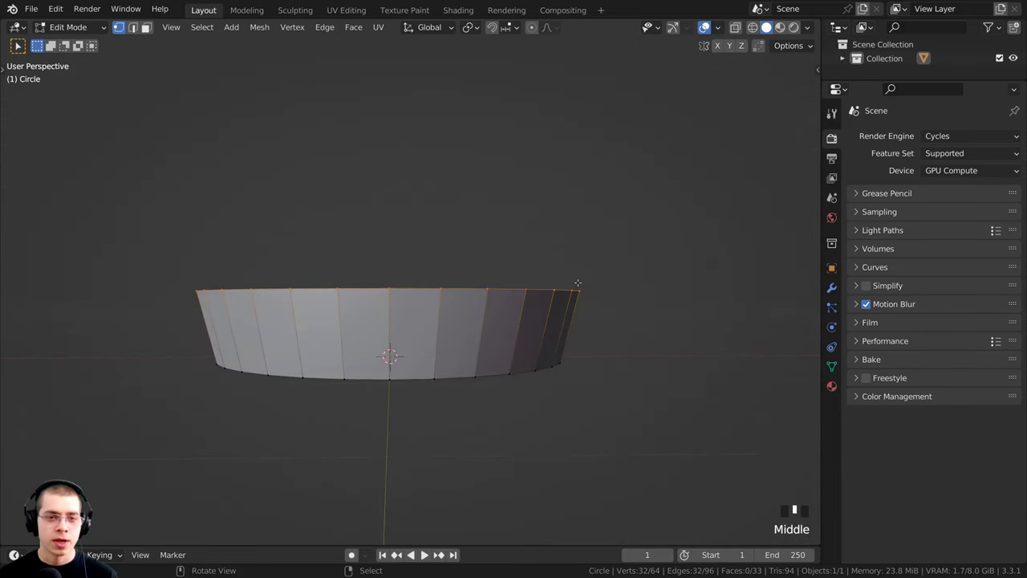
pyautogui.press('KP_1')
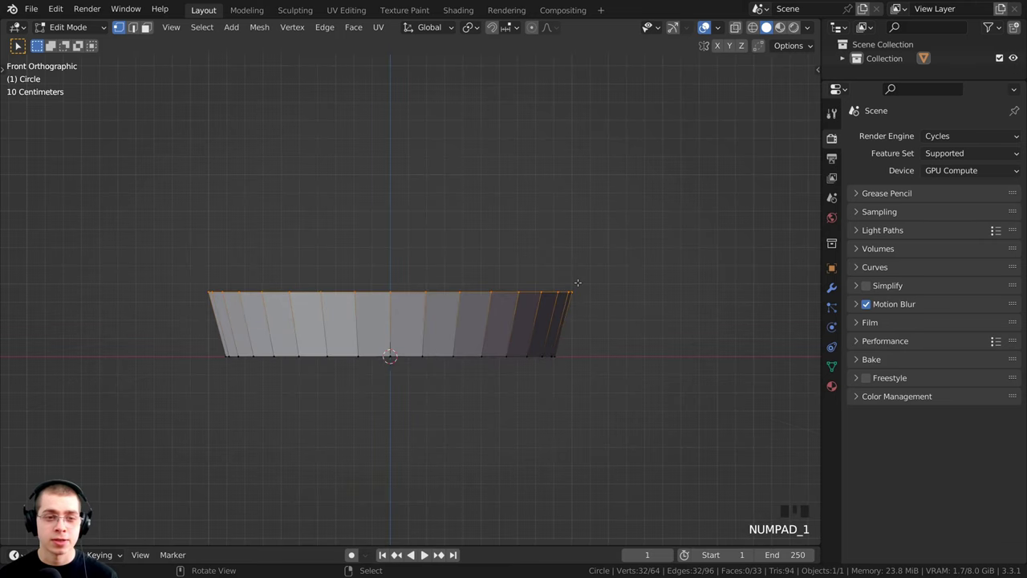
pyautogui.keyDown('shift'); pyautogui.moveTo(578, 283); pyautogui.dragTo(571, 259, button='middle'); pyautogui.keyUp('shift')
pyautogui.scroll(3, 611, 245)
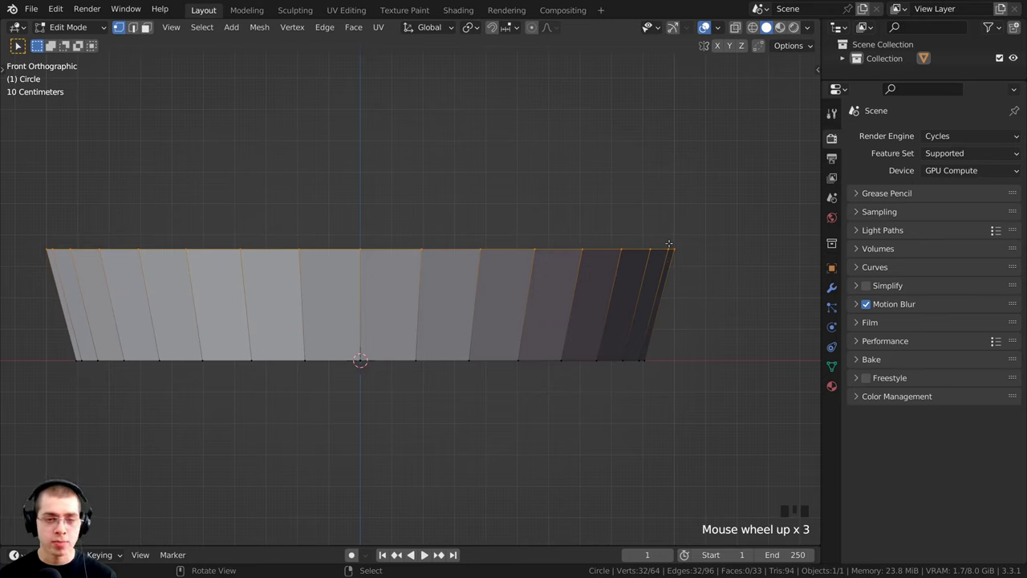
pyautogui.press('z')
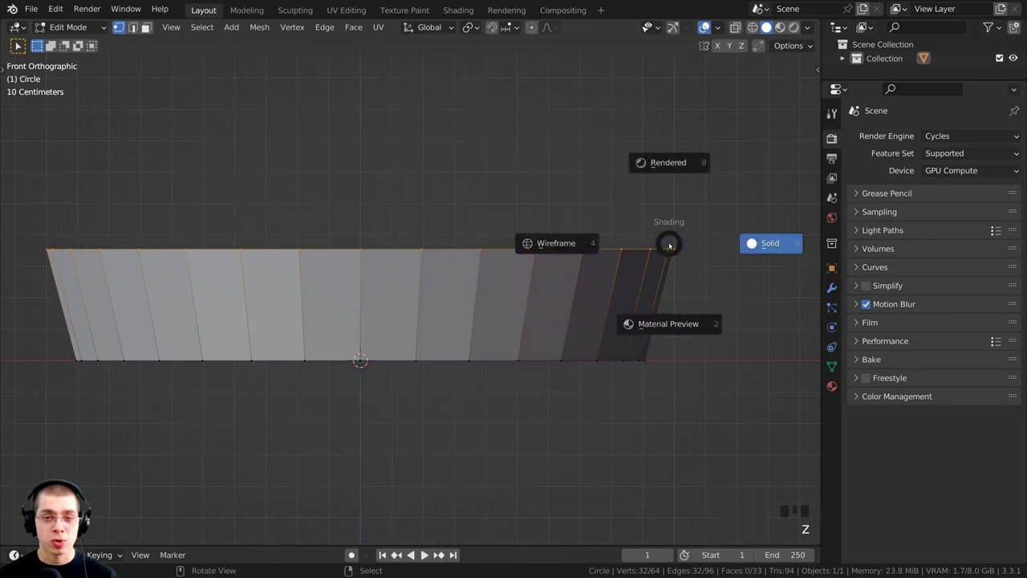
pyautogui.click(533, 248)
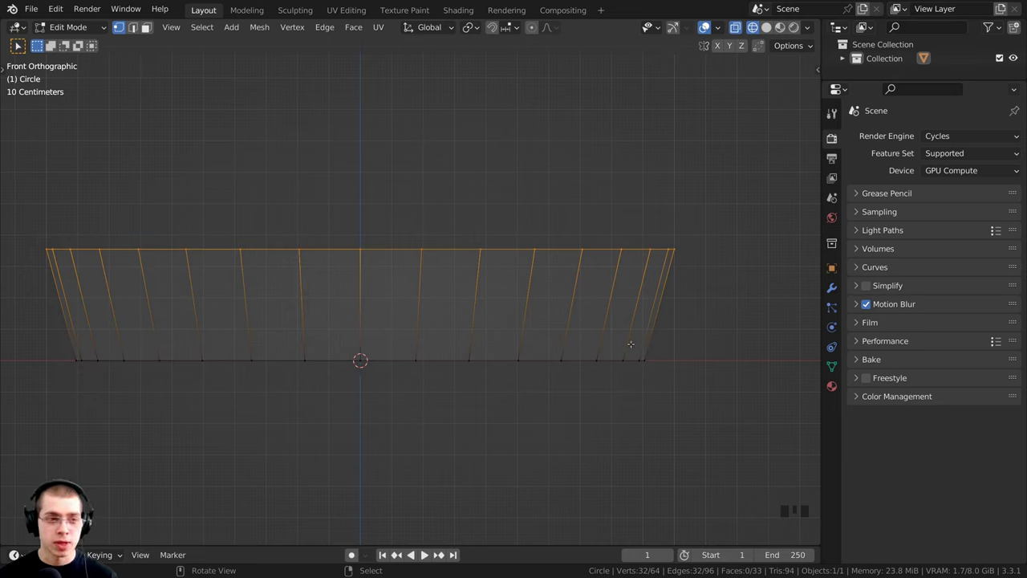
# Extrude the upper edge loop in place and scale it inward to about 0.93 to form a flat rim
pyautogui.press('e')
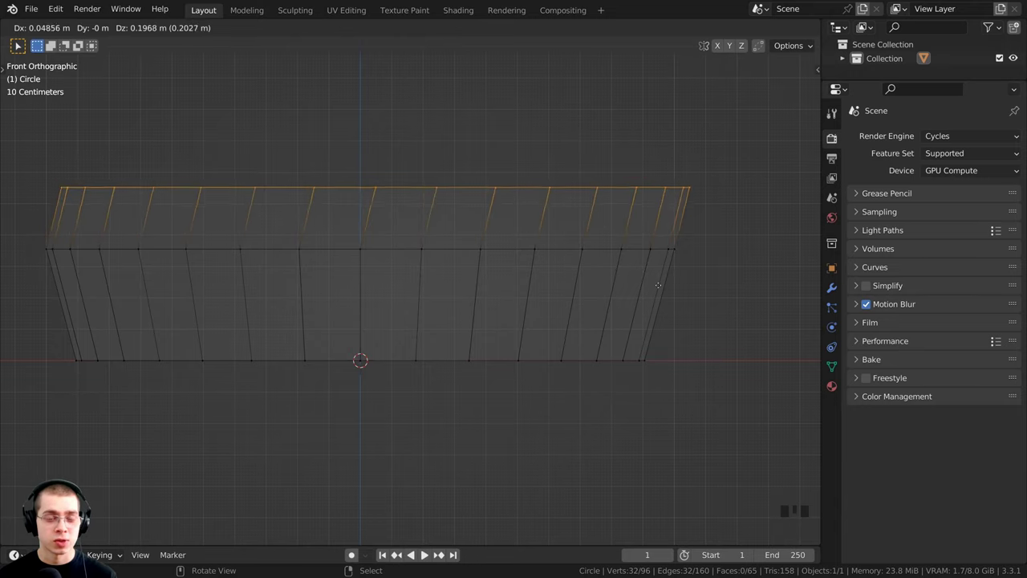
pyautogui.rightClick(680, 288)
pyautogui.press('s')
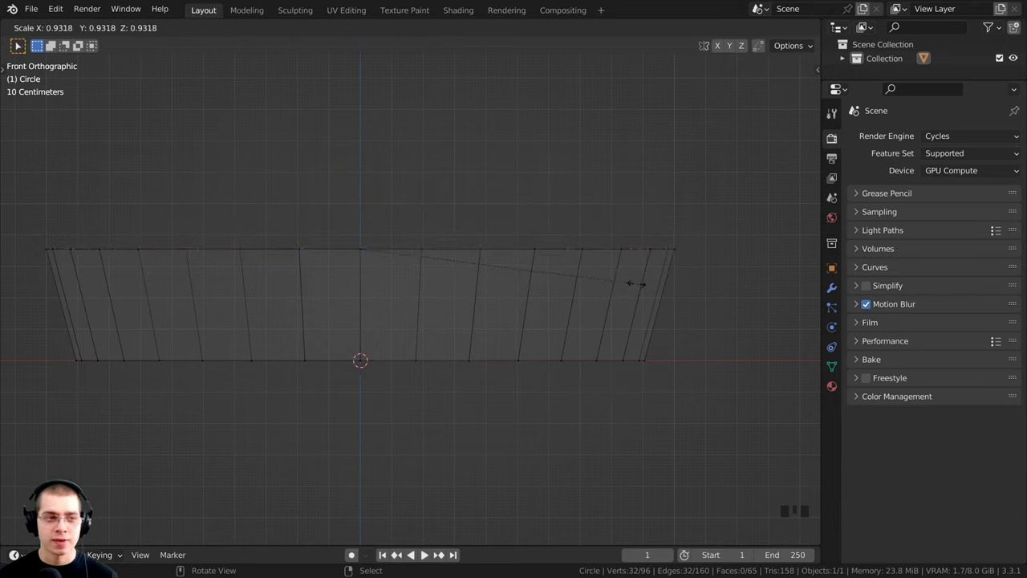
pyautogui.rightClick(642, 233)
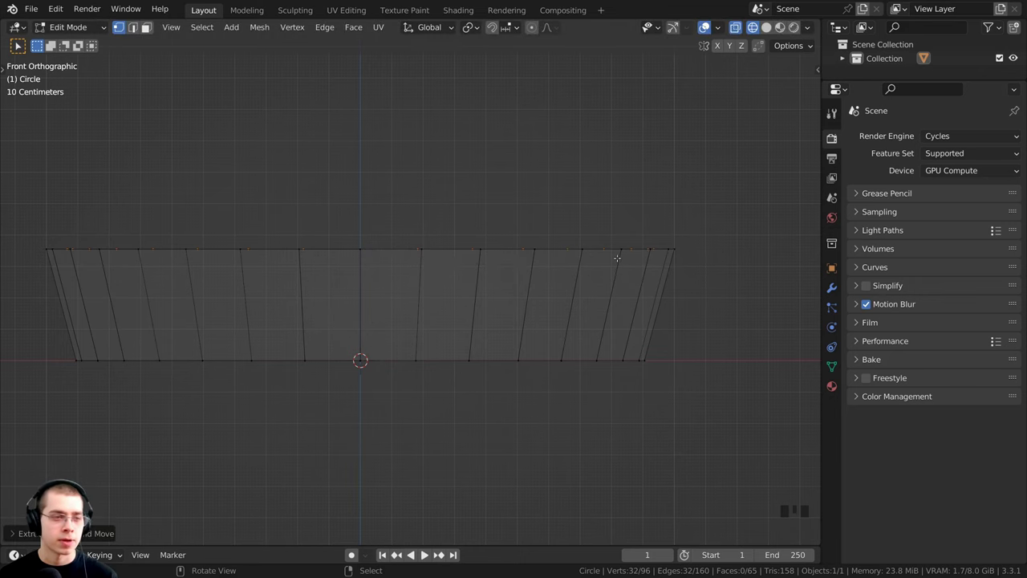
pyautogui.keyDown('shift'); pyautogui.moveTo(617, 257); pyautogui.dragTo(603, 251, button='middle'); pyautogui.keyUp('shift')
pyautogui.scroll(1, 596, 345)
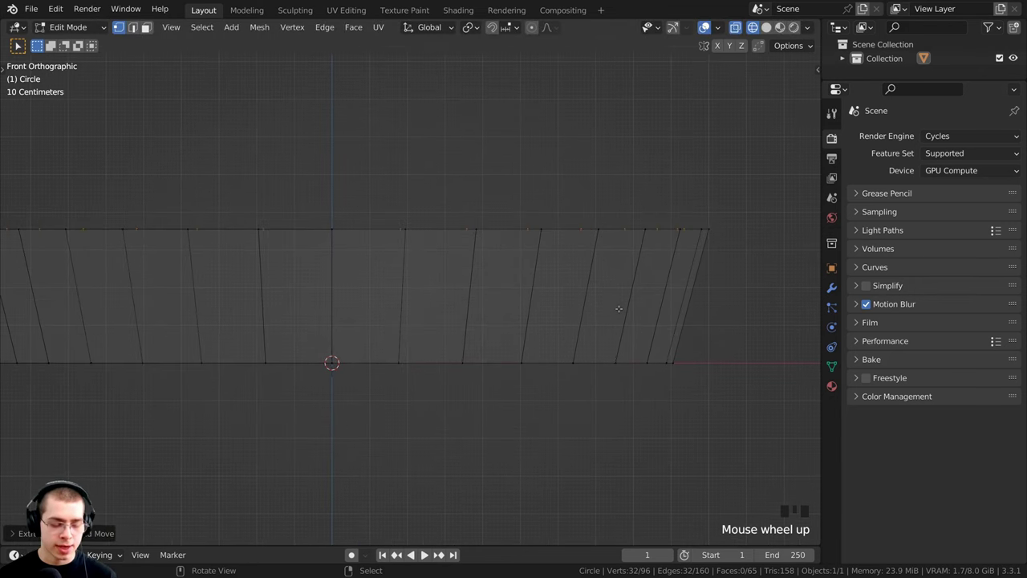
# Extrude the inner rim loop about 0.3 m straight down along Z, stopping slightly above the base
pyautogui.press('e')
pyautogui.press('z')
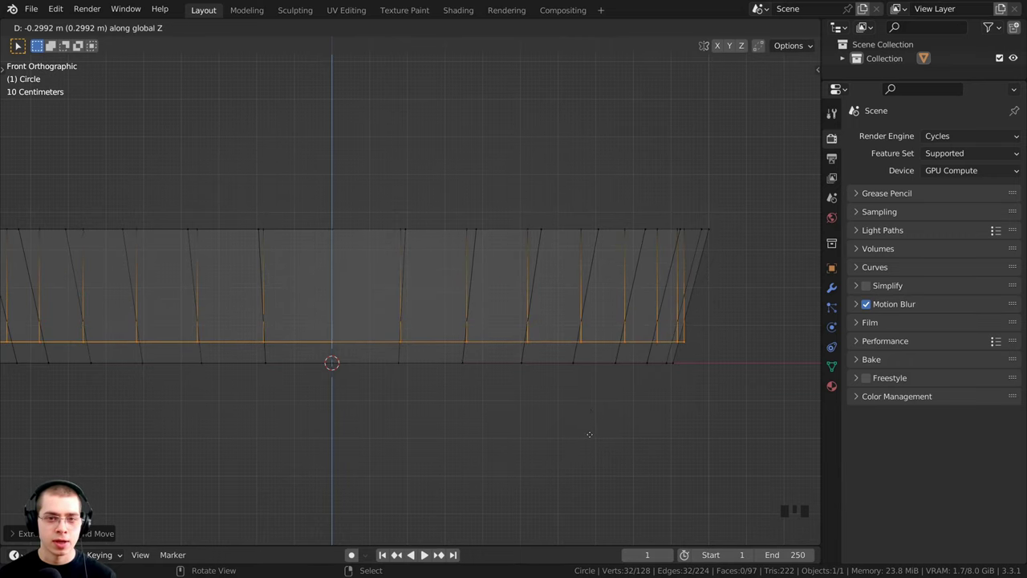
pyautogui.click(589, 434)
# Scale the inner wall's lower loop to about 0.93 so it parallels the outer taper, and return to Solid shading
pyautogui.keyDown('shift'); pyautogui.moveTo(589, 431); pyautogui.dragTo(569, 374, button='middle'); pyautogui.keyUp('shift')
pyautogui.scroll(2, 751, 306)
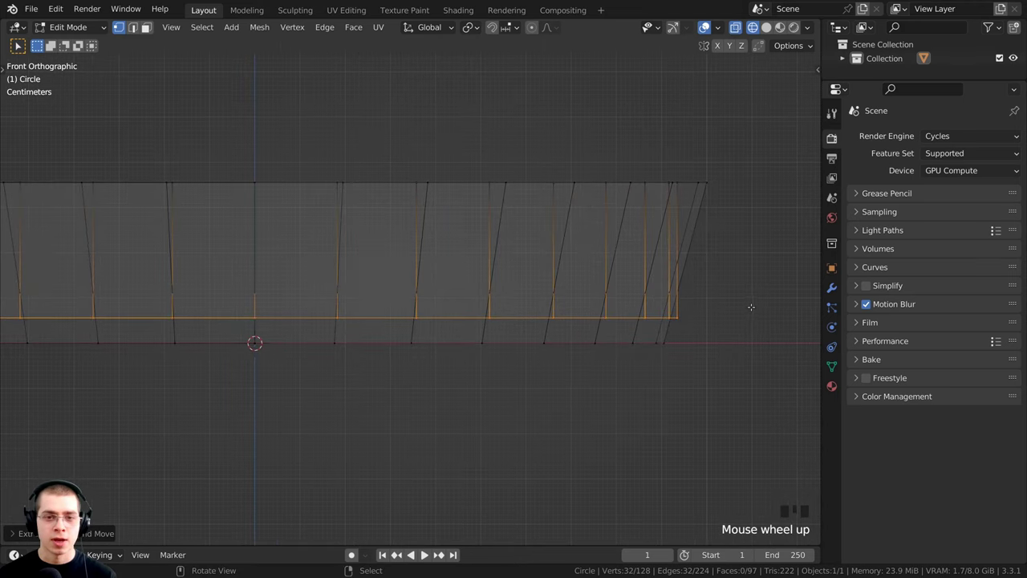
pyautogui.press('s')
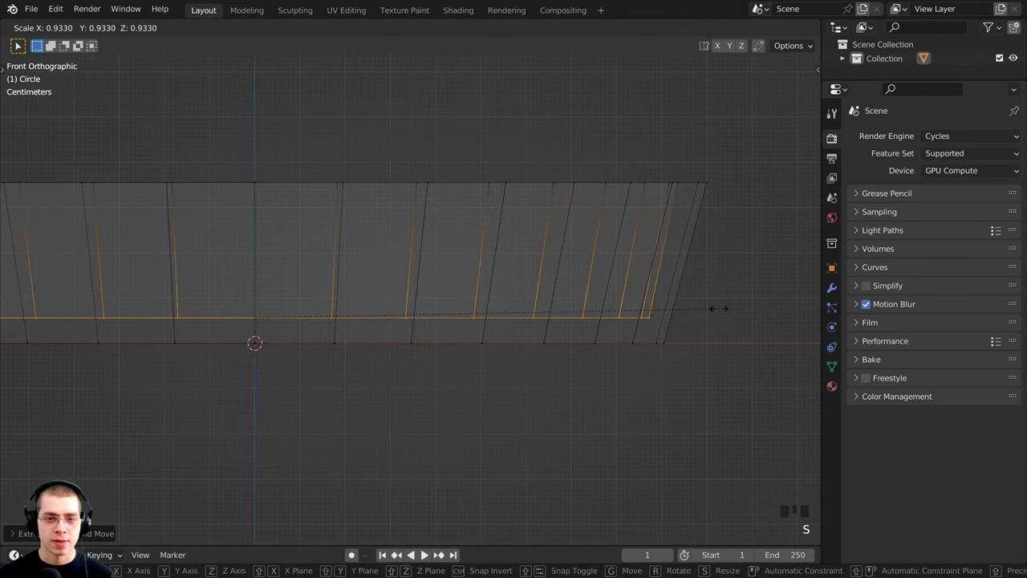
pyautogui.click(714, 307)
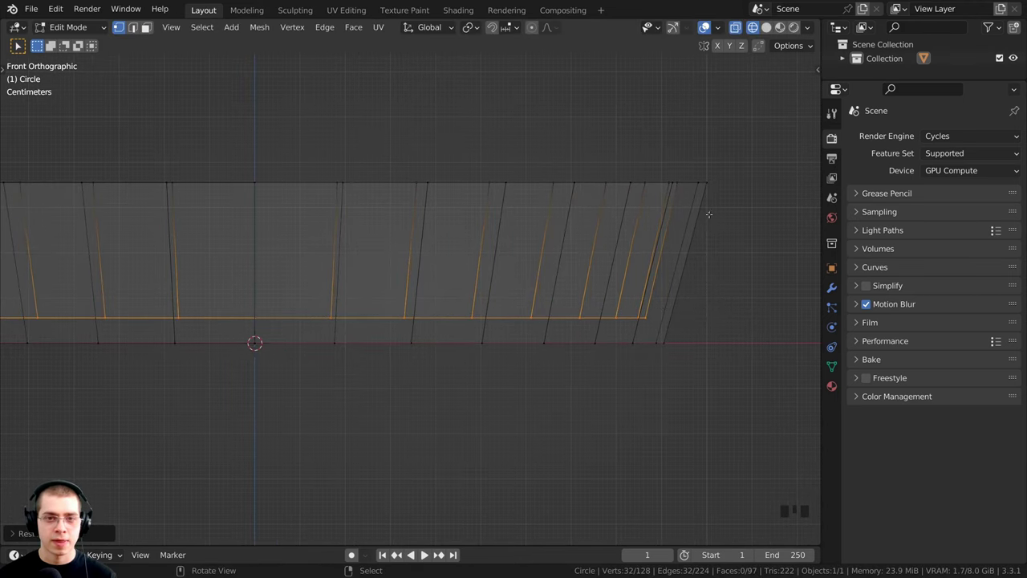
pyautogui.moveTo(668, 340); pyautogui.dragTo(562, 354, button='middle')
pyautogui.scroll(-1, 559, 355)
pyautogui.press('z')
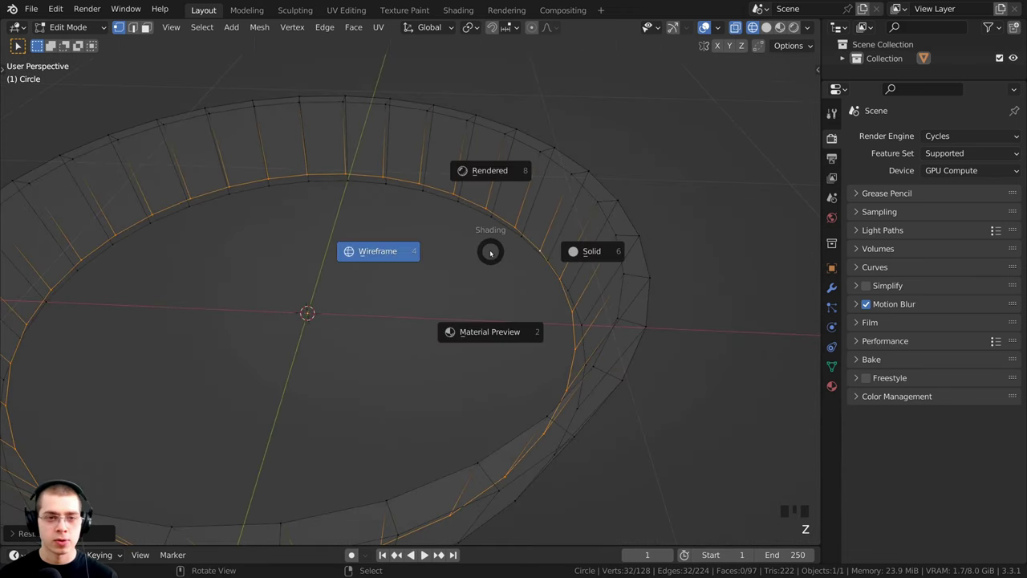
pyautogui.click(618, 253)
pyautogui.scroll(-1, 618, 257)
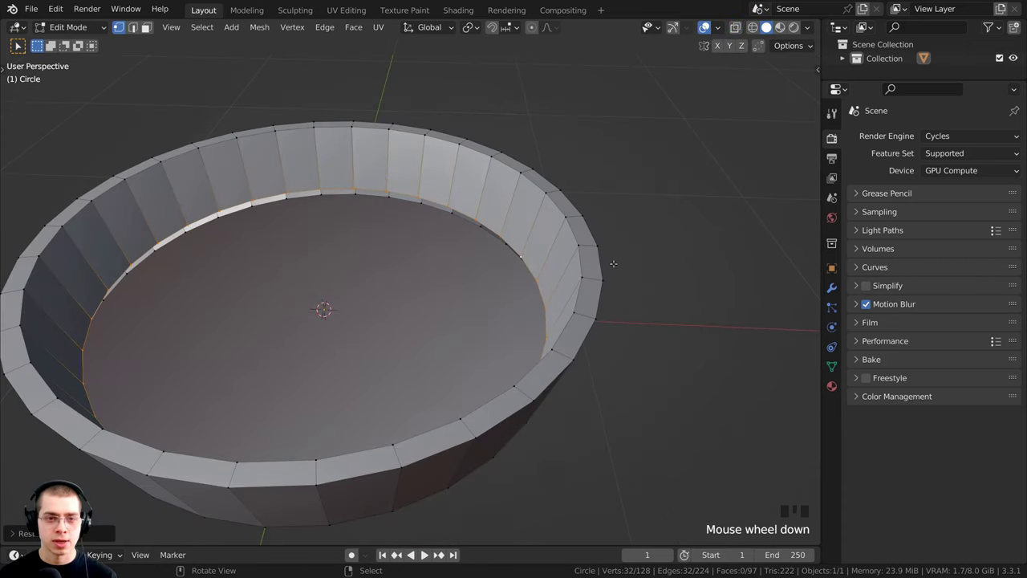
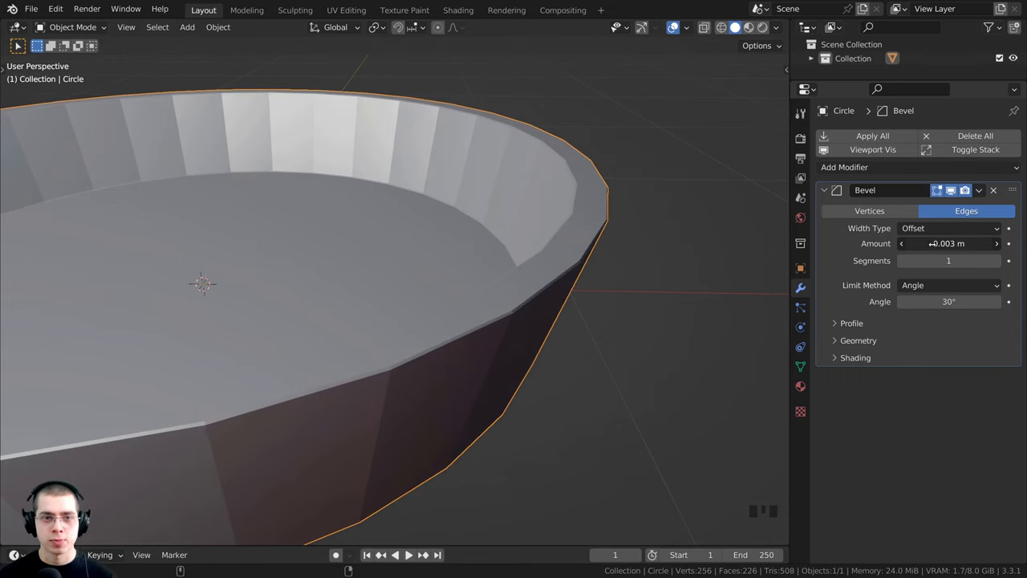
# Set the Bevel modifier's amount to 0.004 m and its segments to 2
pyautogui.moveTo(555, 274); pyautogui.dragTo(544, 235, button='middle')
pyautogui.scroll(1, 549, 227)
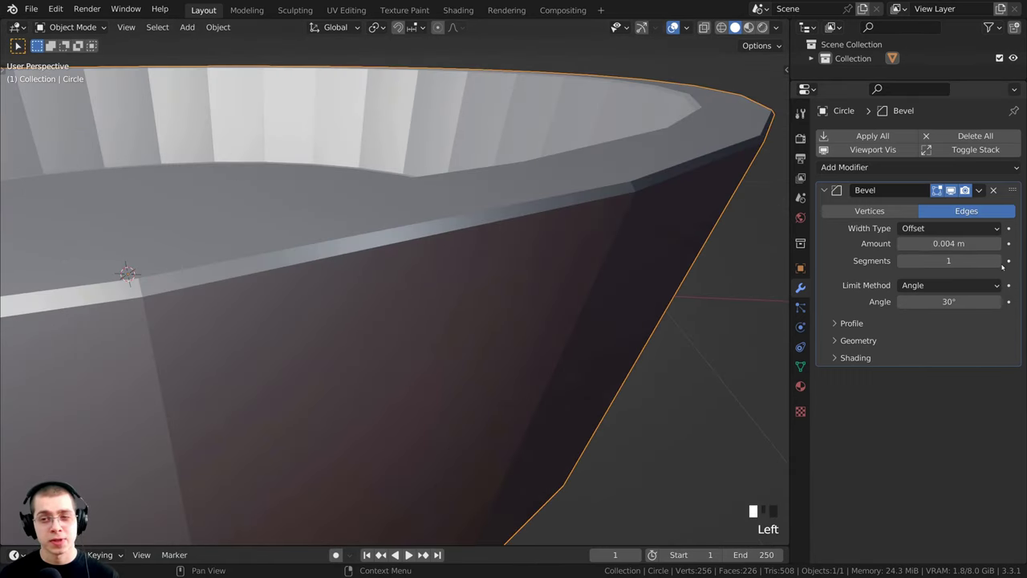
pyautogui.click(995, 261)
pyautogui.scroll(-4, 593, 206)
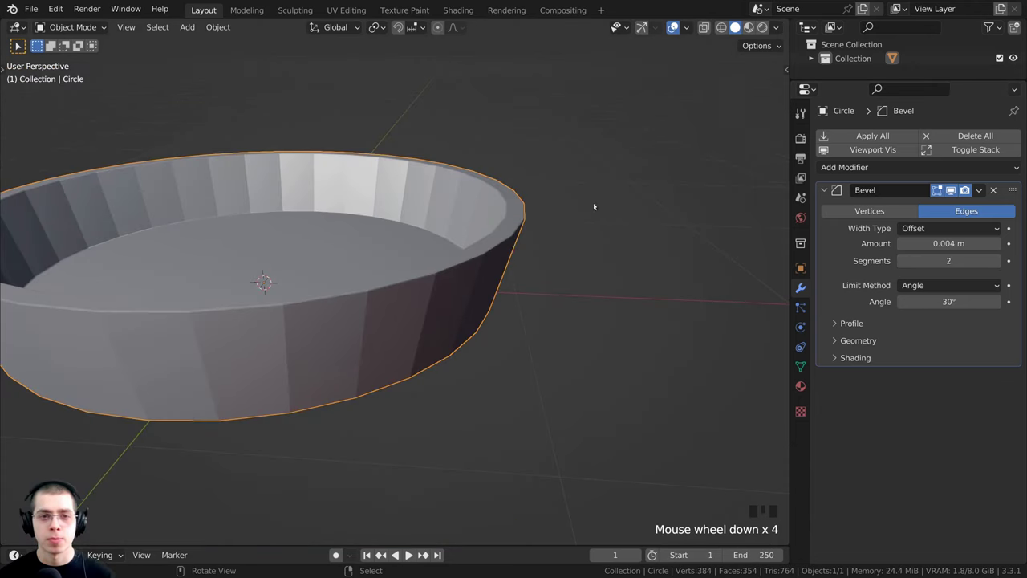
# Apply Shade Smooth to the beveled dish in Object Mode
pyautogui.moveTo(447, 203); pyautogui.dragTo(435, 185, button='middle')
pyautogui.press('w')
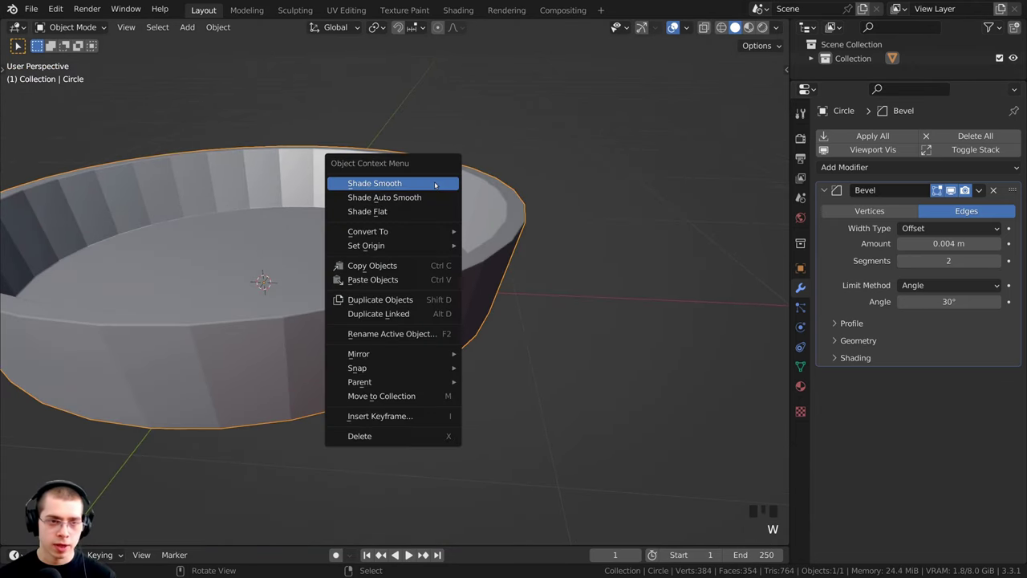
pyautogui.click(386, 184)
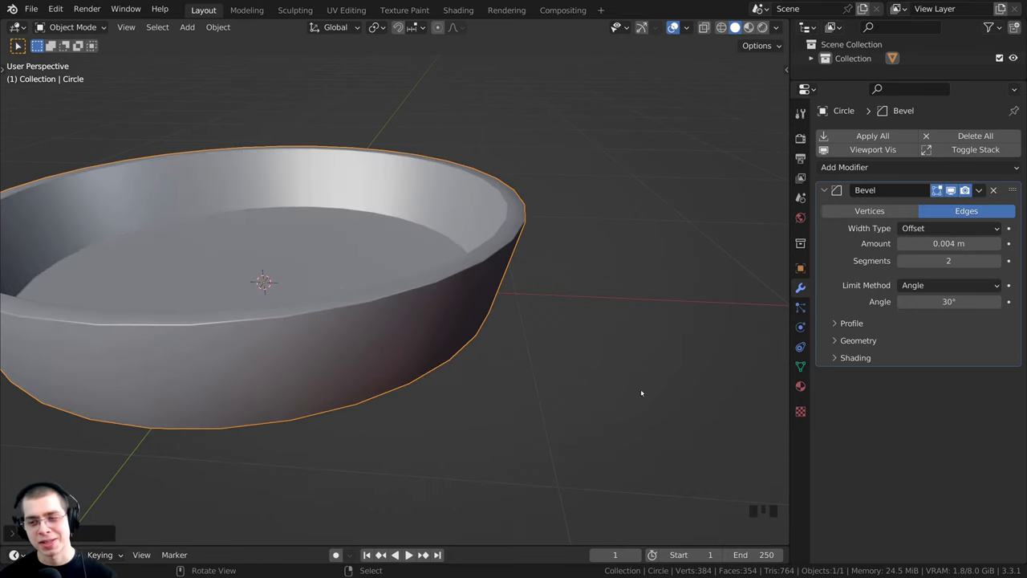
pyautogui.moveTo(641, 393); pyautogui.dragTo(396, 285, button='middle')
pyautogui.press('w')
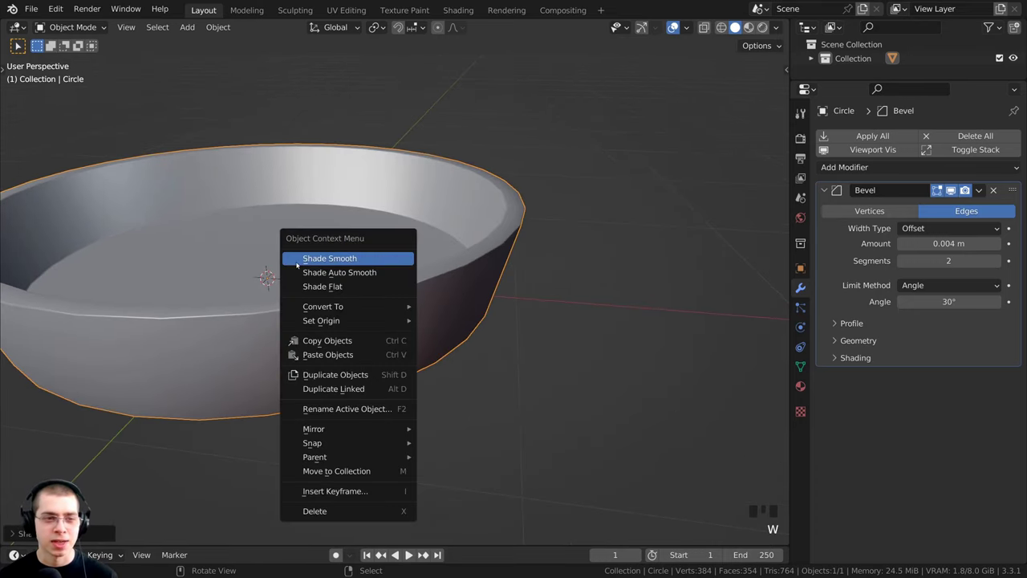
pyautogui.click(384, 258)
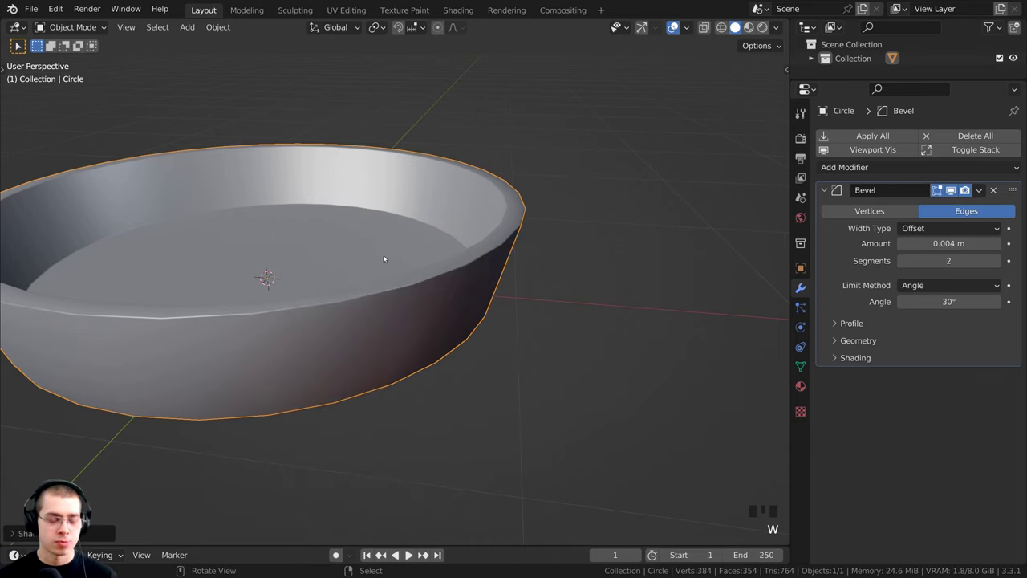
pyautogui.press('w')
pyautogui.click(373, 228)
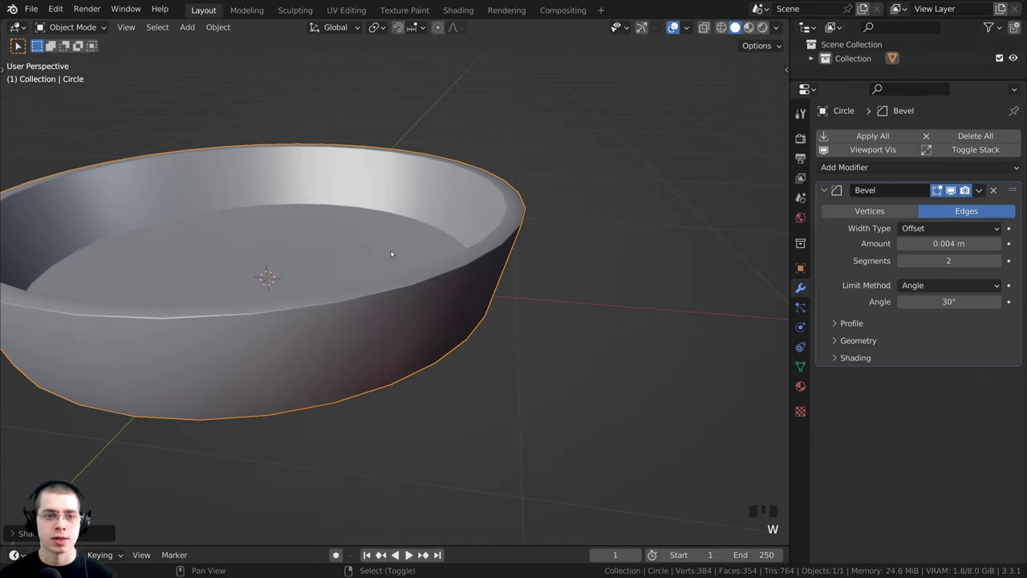
# Deselect the dish and examine its smooth-shaded rim and outline from near and far
pyautogui.scroll(-3, 509, 289)
pyautogui.moveTo(509, 289); pyautogui.dragTo(507, 287, button='middle')
pyautogui.scroll(1, 179, 221)
pyautogui.scroll(1, 179, 221)
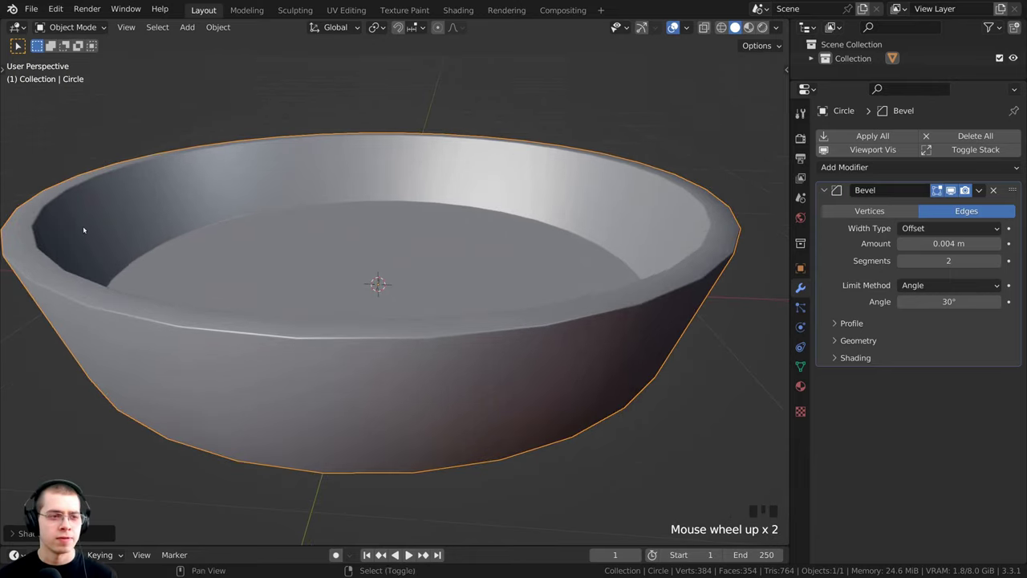
pyautogui.keyDown('shift'); pyautogui.moveTo(83, 227); pyautogui.dragTo(32, 242, button='middle'); pyautogui.keyUp('shift')
pyautogui.press('a')
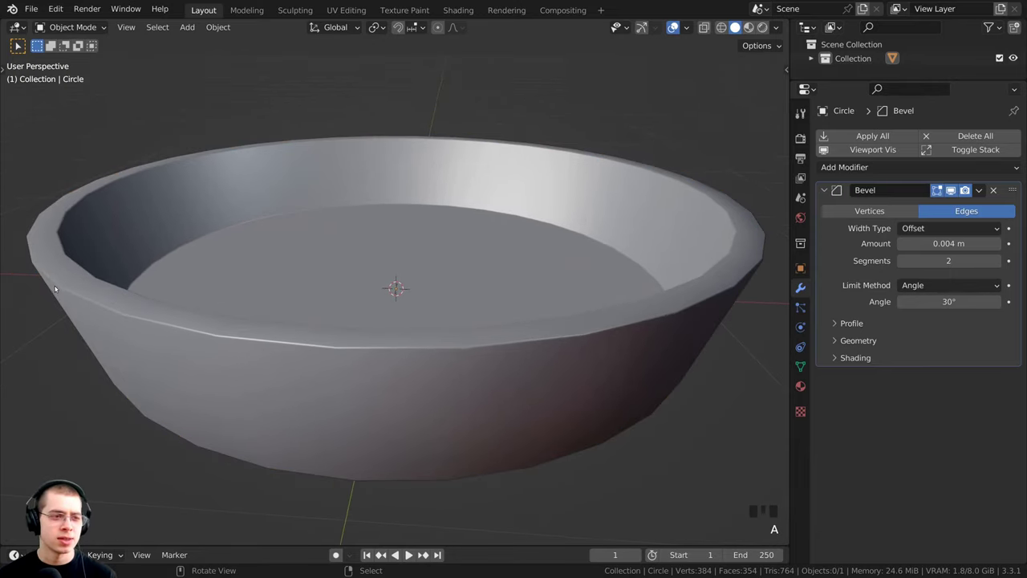
pyautogui.scroll(-2, 339, 368)
pyautogui.scroll(2, 721, 219)
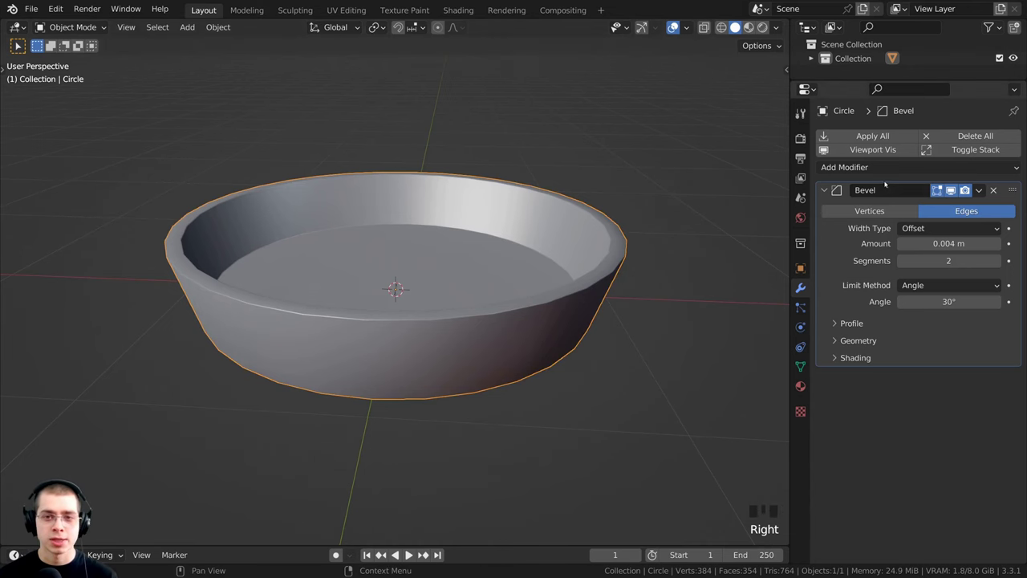
# Add a Subdivision Surface modifier to the dish after the Bevel, with viewport levels set to 2
pyautogui.click(867, 169)
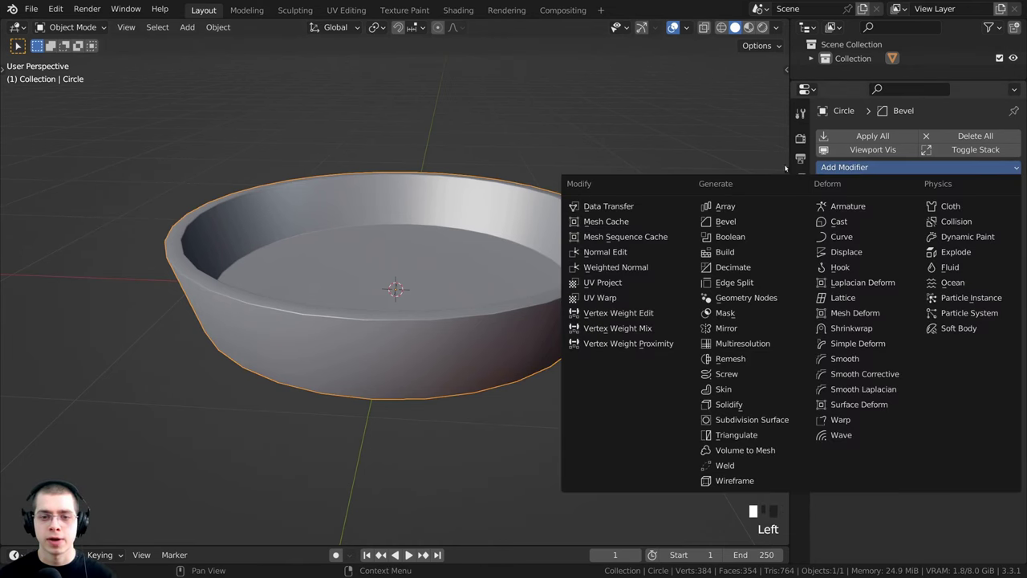
pyautogui.click(752, 419)
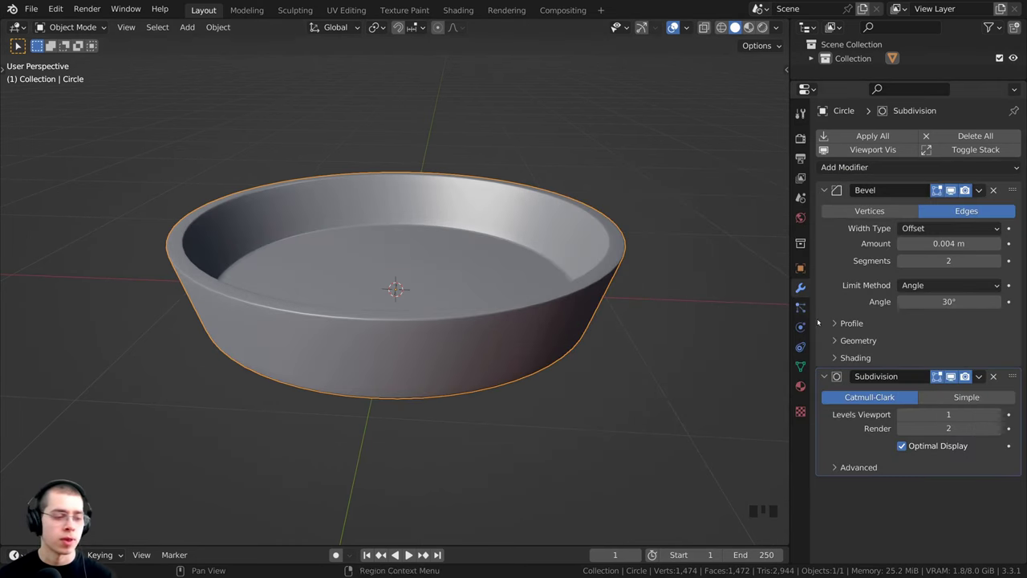
pyautogui.click(996, 414)
pyautogui.moveTo(627, 278); pyautogui.dragTo(602, 241, button='middle')
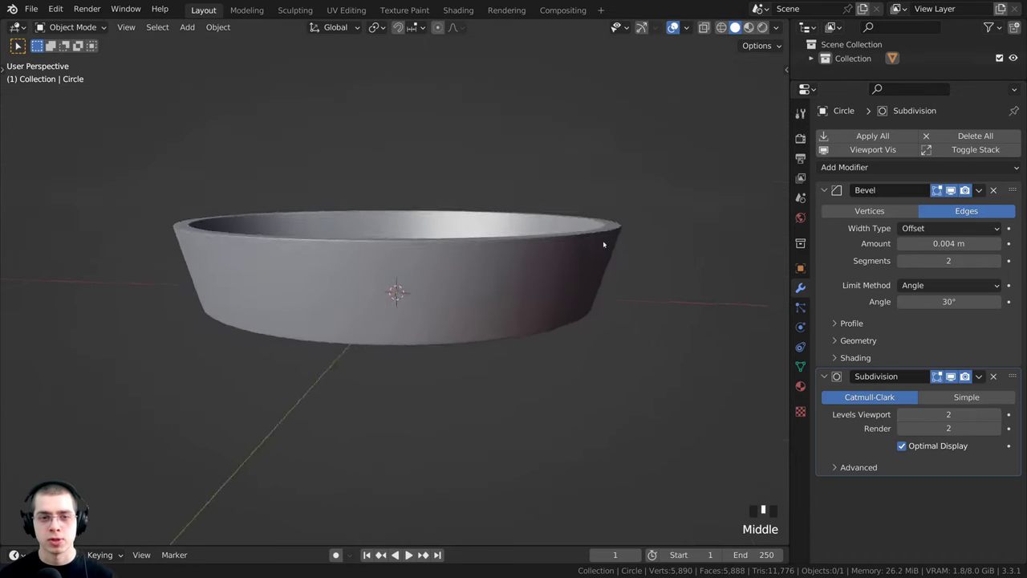
pyautogui.scroll(3, 608, 225)
pyautogui.moveTo(612, 206); pyautogui.dragTo(634, 328, button='middle')
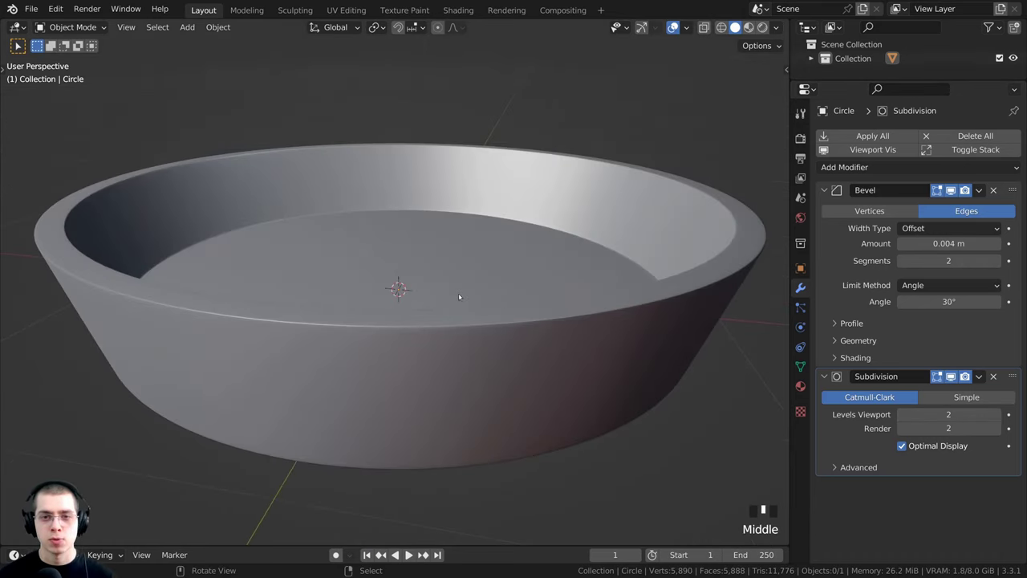
pyautogui.scroll(-3, 447, 361)
pyautogui.moveTo(447, 362); pyautogui.dragTo(507, 300, button='middle')
pyautogui.scroll(1, 467, 305)
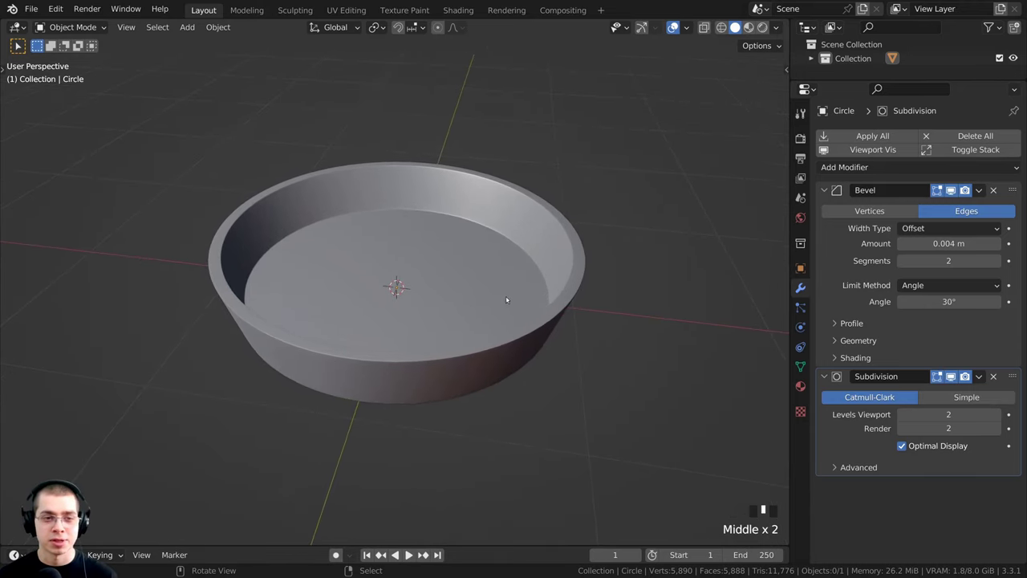
# Save the scene as Apple Pie.blend in the Apple Pie/Tutorial folder
pyautogui.click(31, 10)
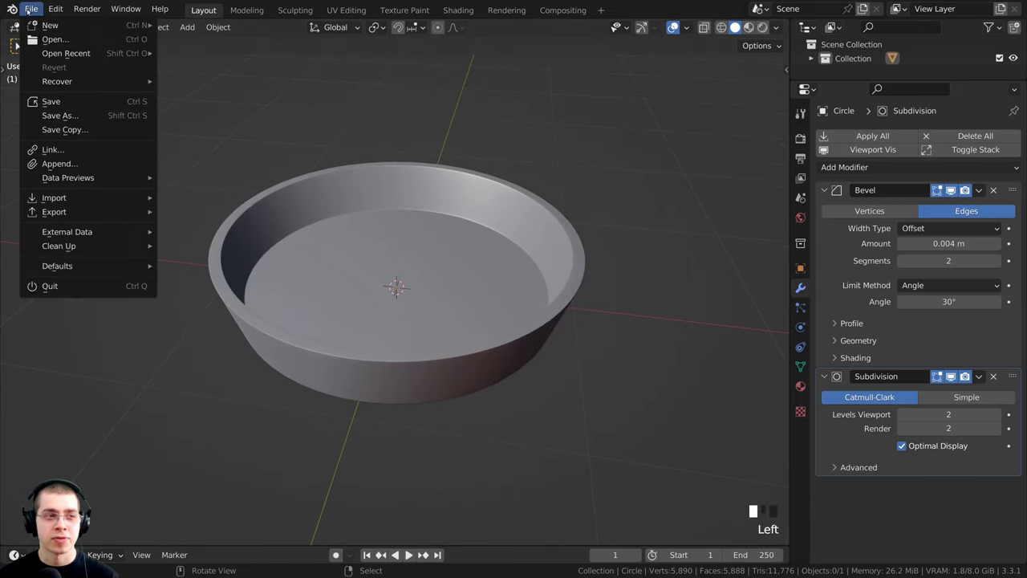
pyautogui.click(51, 102)
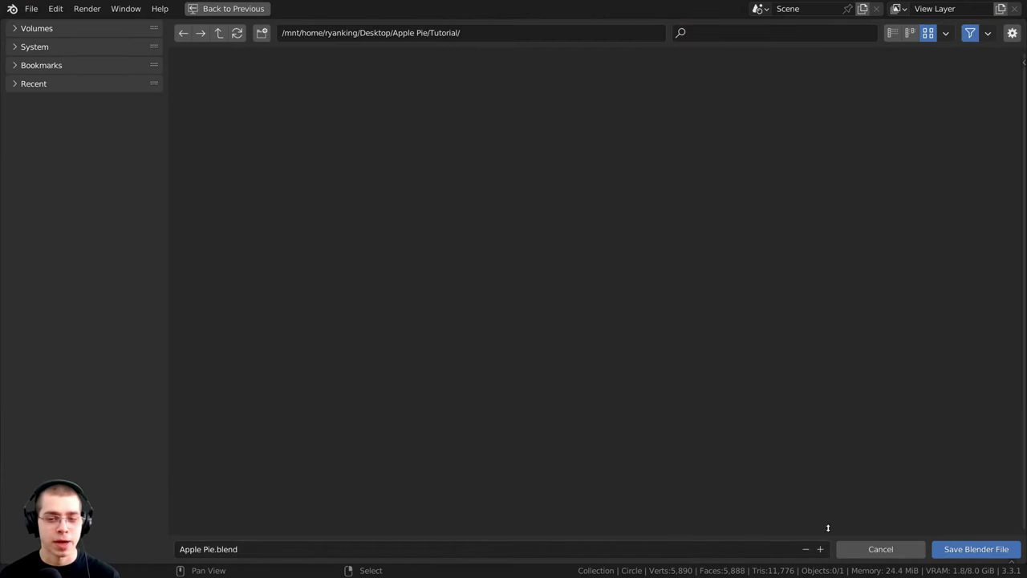
pyautogui.click(954, 549)
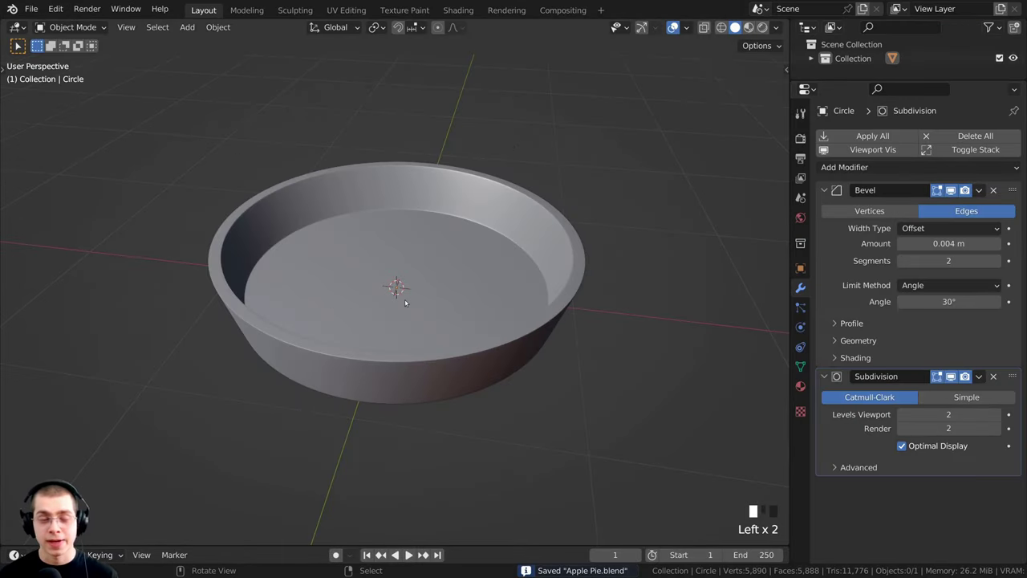
# Snap the 3D cursor to the world origin
pyautogui.moveTo(414, 305); pyautogui.dragTo(463, 287, button='middle')
pyautogui.scroll(1, 422, 313)
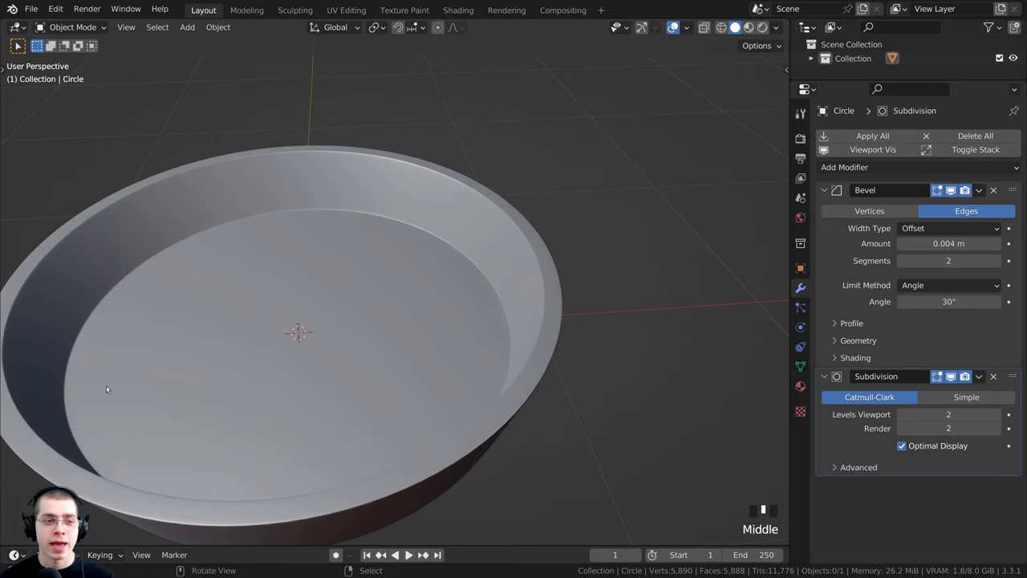
pyautogui.scroll(-4, 433, 277)
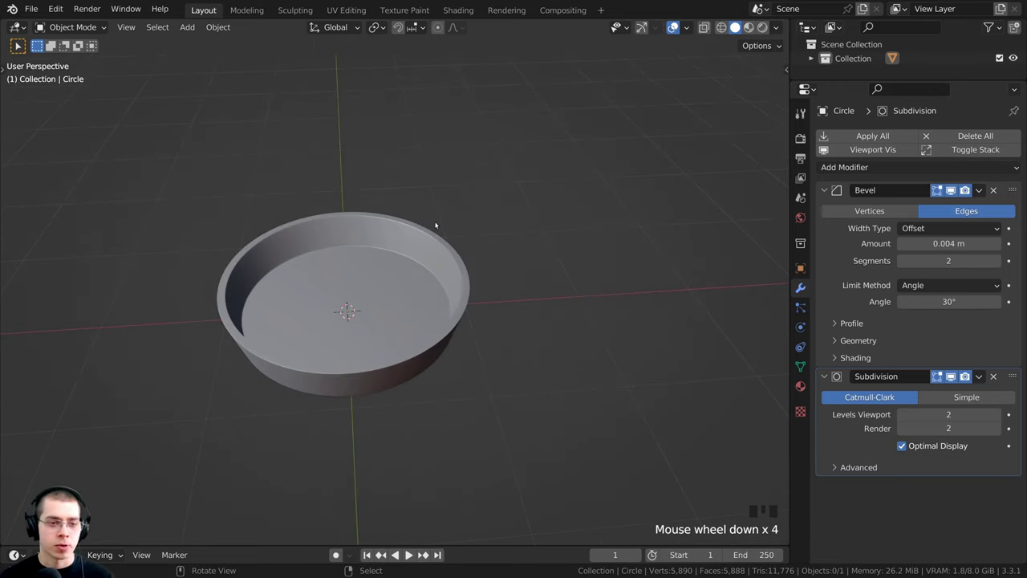
pyautogui.hotkey('shift', 's')
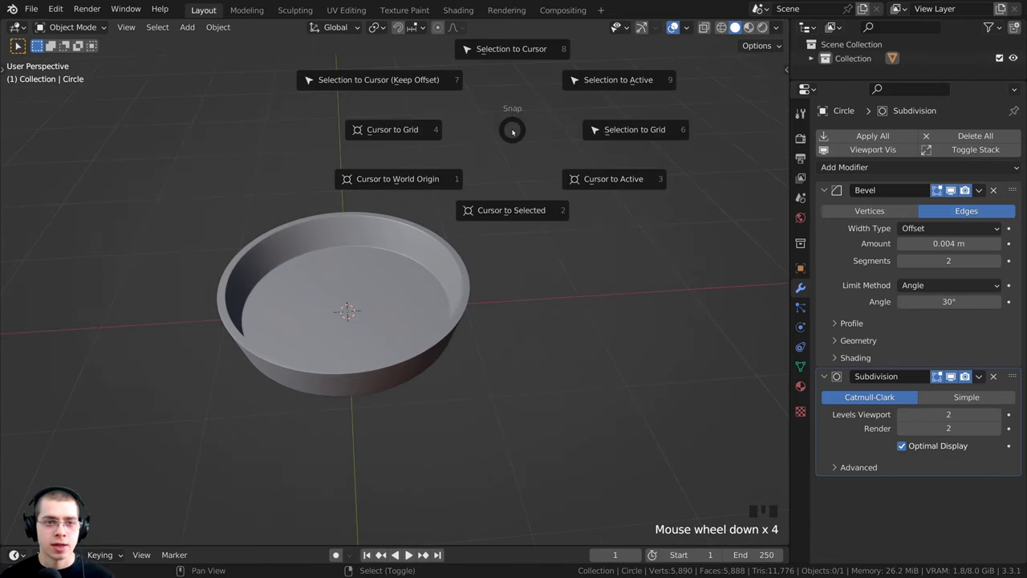
pyautogui.hotkey('shift', 's')
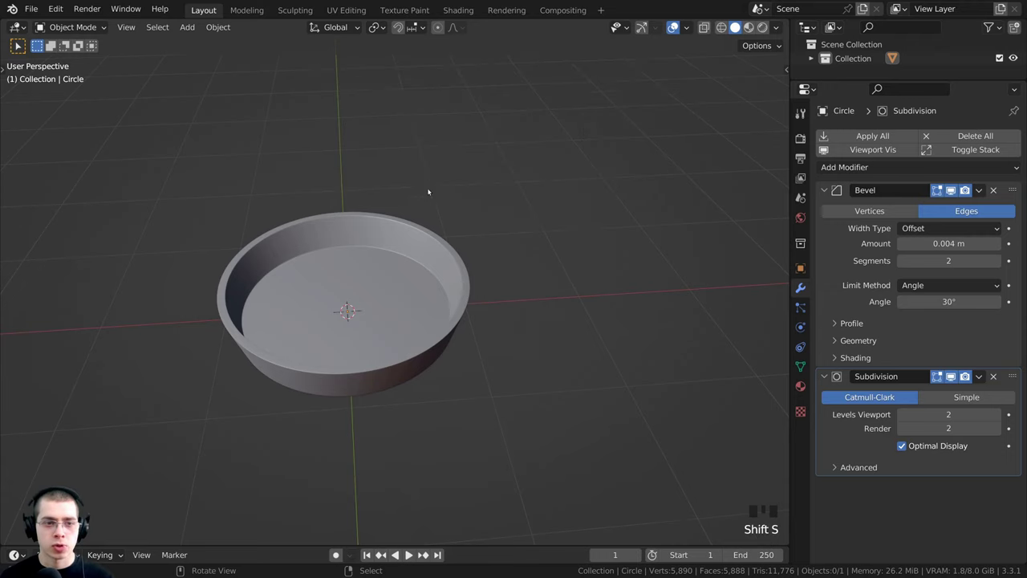
pyautogui.click(512, 173)
pyautogui.click(561, 220)
pyautogui.click(582, 140)
pyautogui.hotkey('shift', 's')
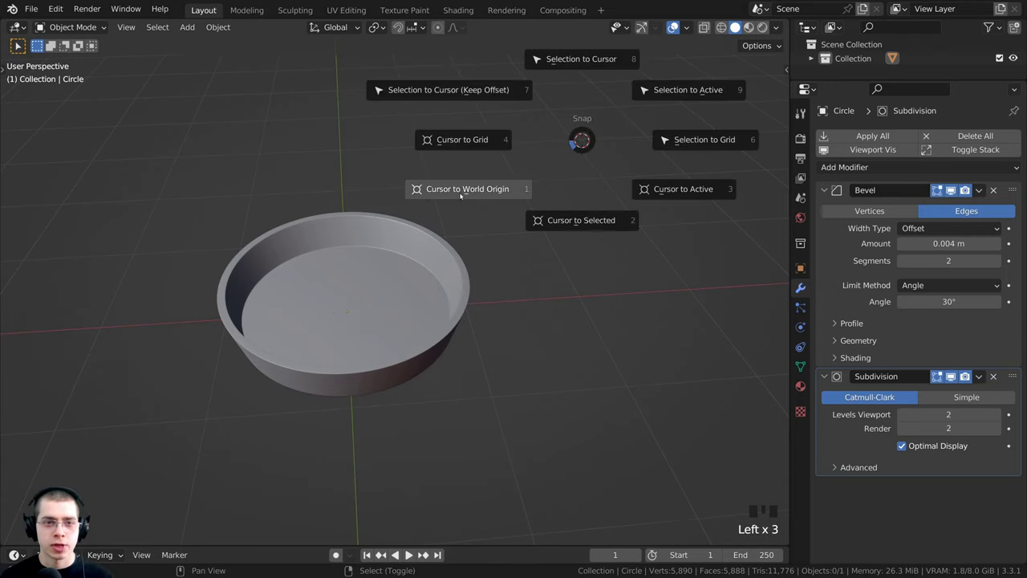
pyautogui.click(440, 203)
# Add a mesh circle at the 3D cursor
pyautogui.keyDown('shift'); pyautogui.moveTo(413, 313); pyautogui.dragTo(453, 314, button='middle'); pyautogui.keyUp('shift')
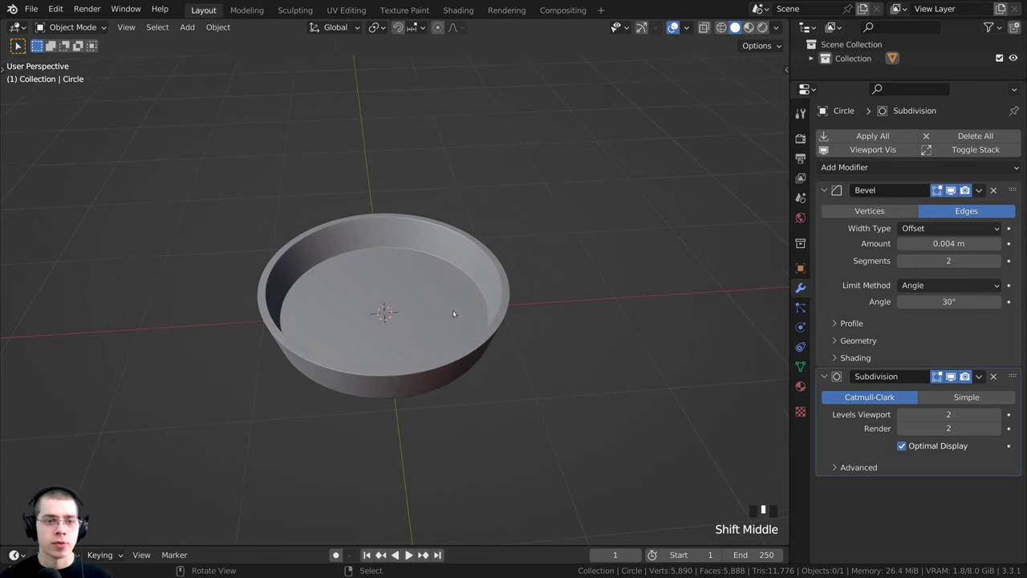
pyautogui.hotkey('shift', 'a')
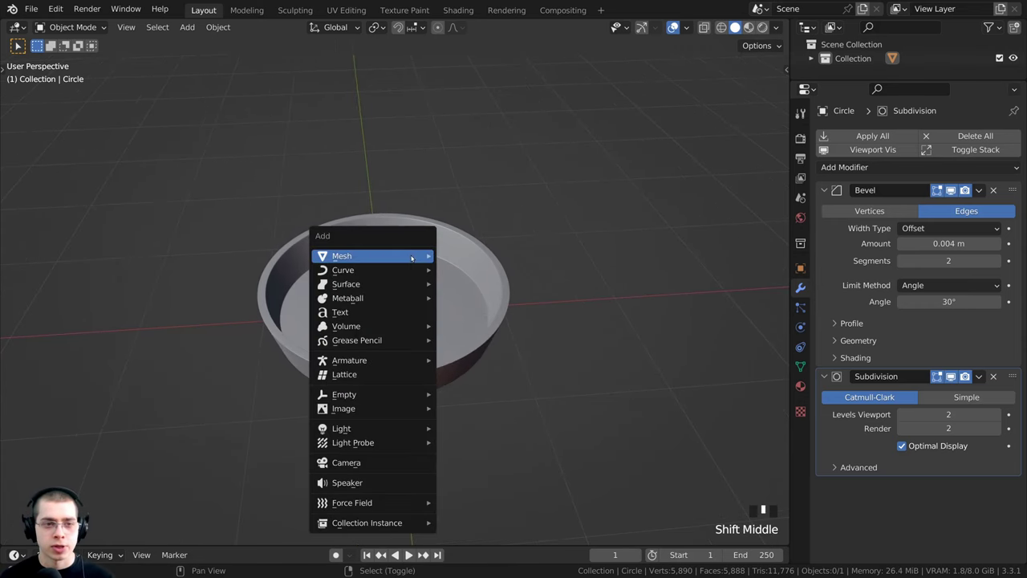
pyautogui.moveTo(411, 257)
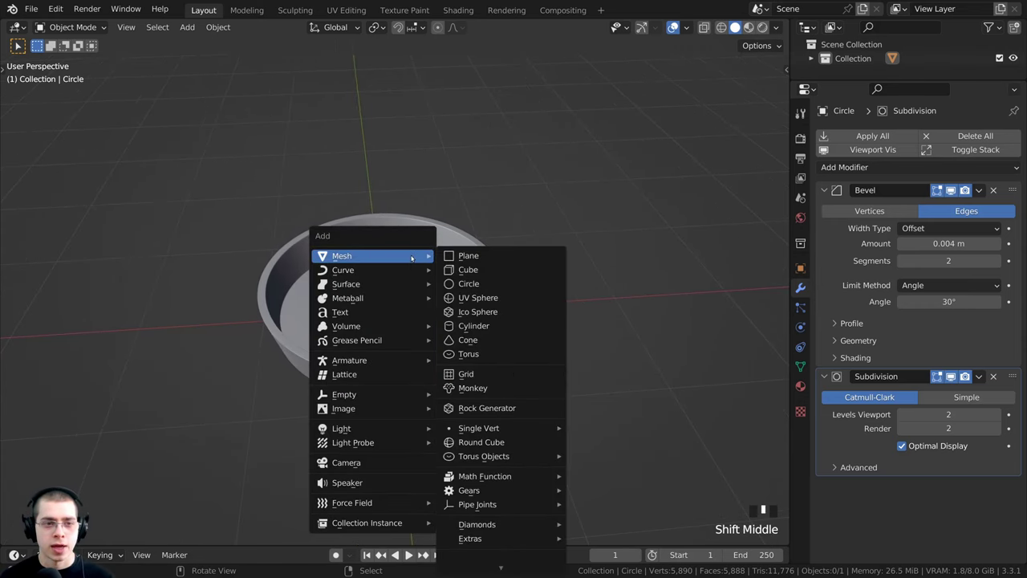
pyautogui.click(487, 284)
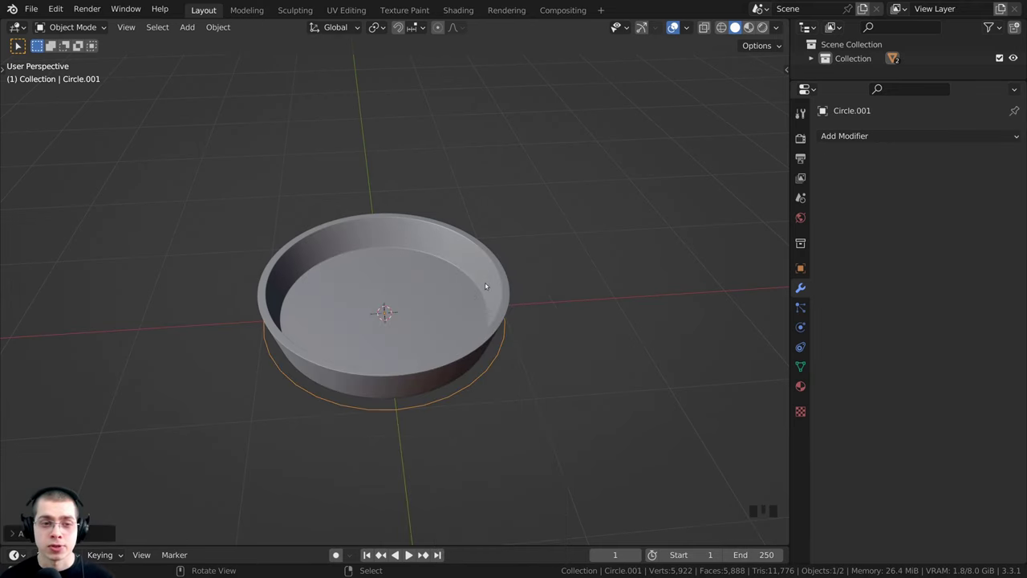
# Move the new circle about 0.37 m up along Z to the height of the dish rim
pyautogui.scroll(3, 458, 294)
pyautogui.moveTo(356, 325); pyautogui.dragTo(350, 156, button='middle')
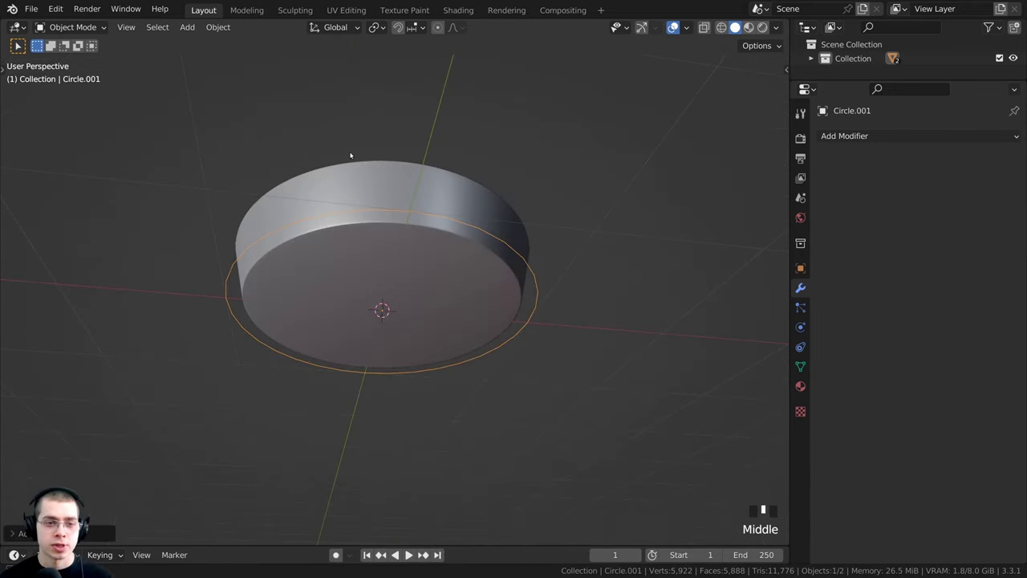
pyautogui.moveTo(401, 377); pyautogui.dragTo(470, 339, button='middle')
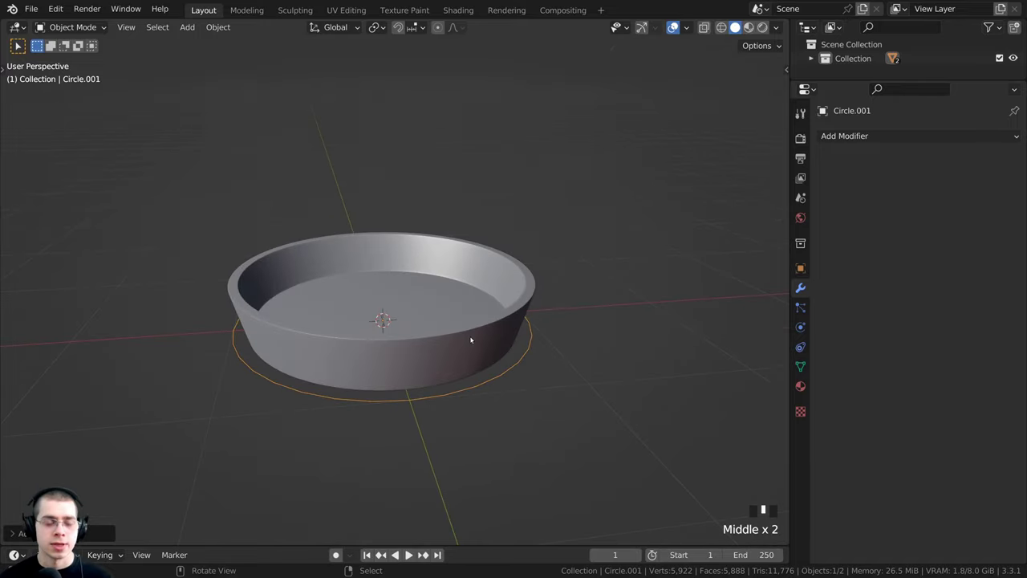
pyautogui.scroll(2, 477, 343)
pyautogui.press('g')
pyautogui.press('g')
pyautogui.press('g')
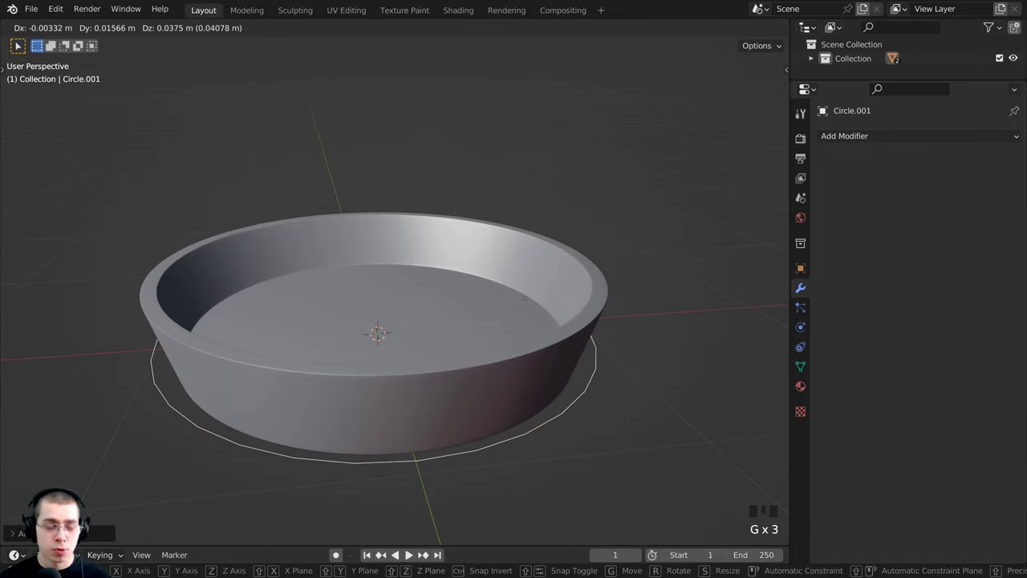
pyautogui.press('z')
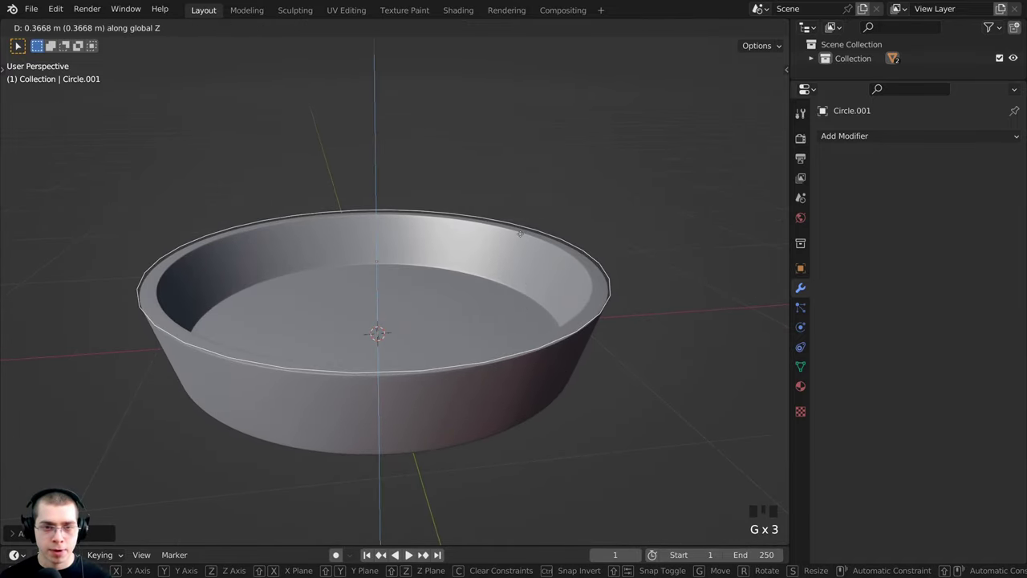
pyautogui.click(520, 234)
# In Edit Mode, scale the circle's vertices to about 0.94 so they sit near the rim's inner edge
pyautogui.moveTo(599, 278); pyautogui.dragTo(599, 305, button='middle')
pyautogui.scroll(2, 710, 311)
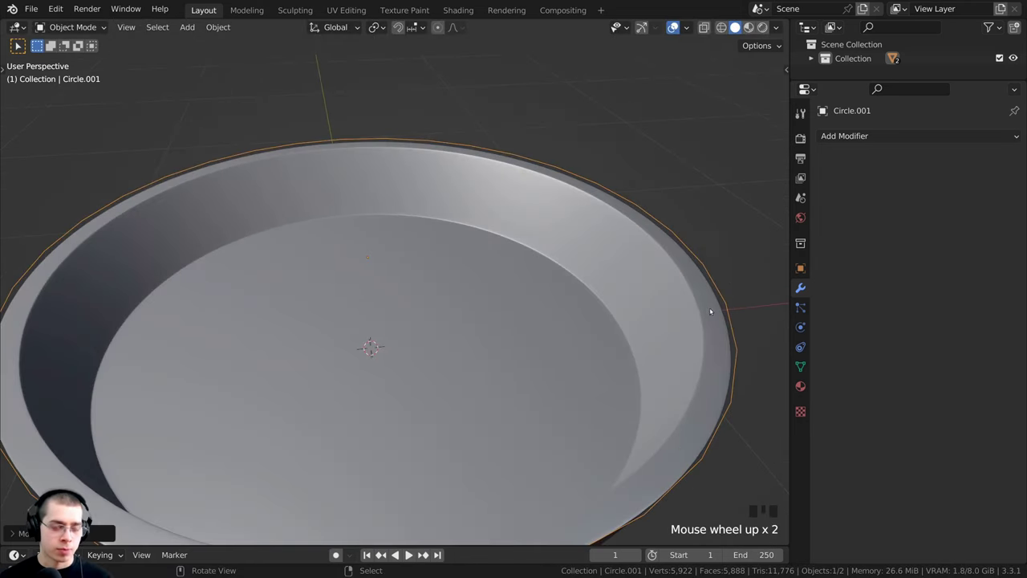
pyautogui.press('Tab')
pyautogui.moveTo(737, 347); pyautogui.dragTo(742, 345, button='middle')
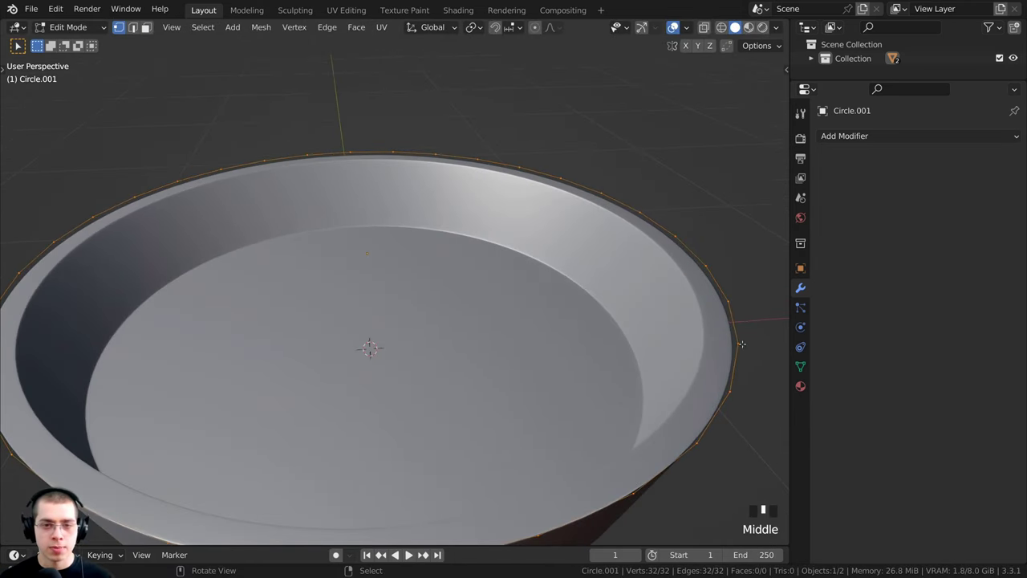
pyautogui.press('s')
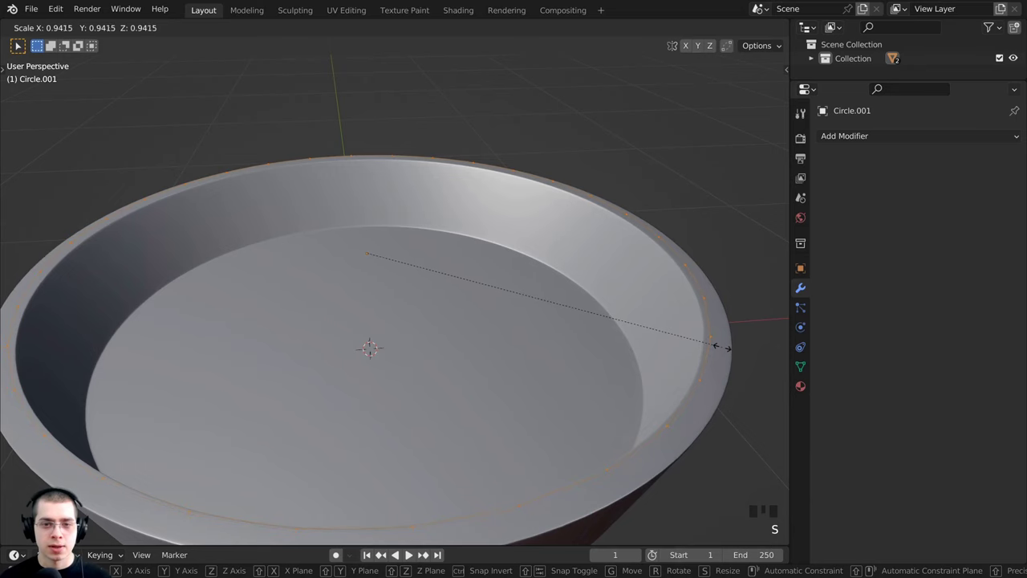
pyautogui.click(721, 336)
# Lower the circle slightly along Z and scale it to about 0.99 to fit just inside the dish wall
pyautogui.moveTo(720, 336); pyautogui.dragTo(722, 325, button='middle')
pyautogui.press('g')
pyautogui.press('z')
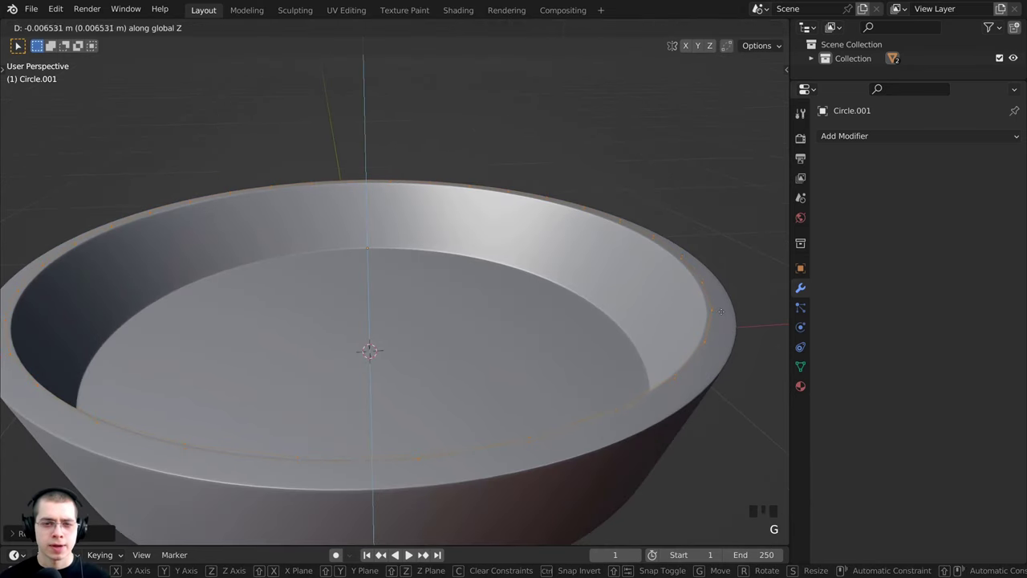
pyautogui.click(721, 317)
pyautogui.press('s')
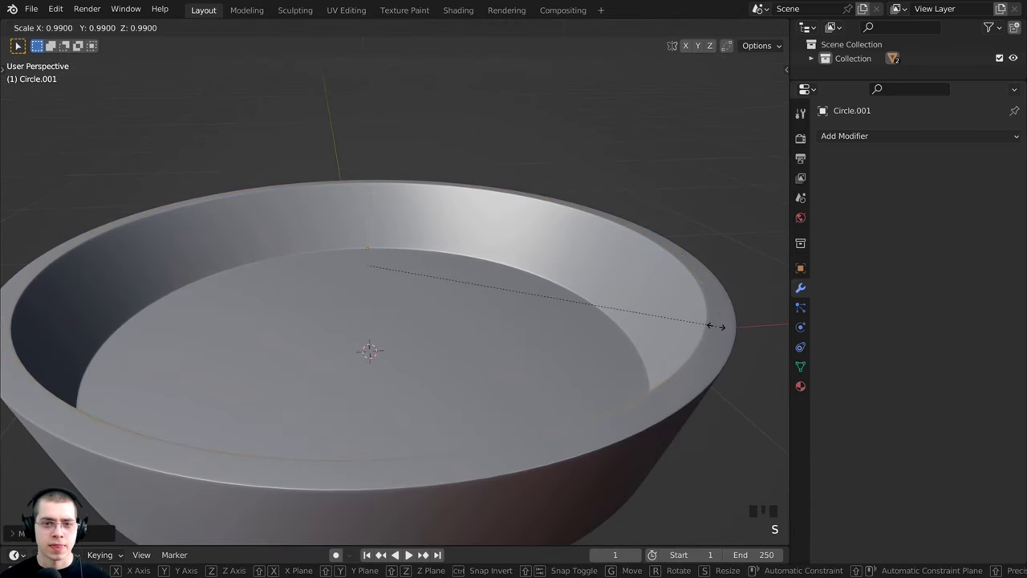
pyautogui.click(714, 327)
# Extrude the circle upward along Z and scale the new edge loop inward to about 0.93 to form a sloped outer band
pyautogui.press('e')
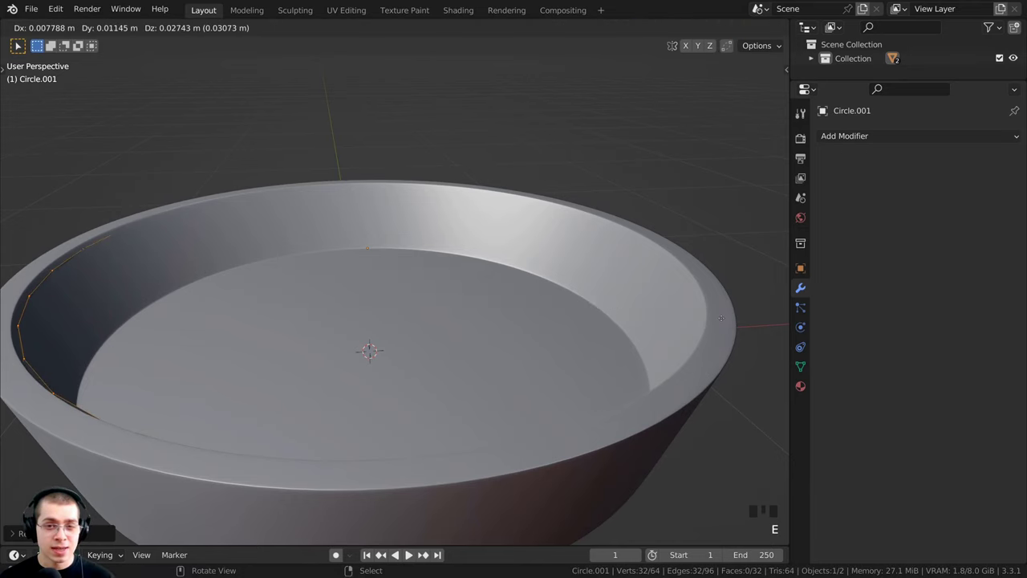
pyautogui.press('z')
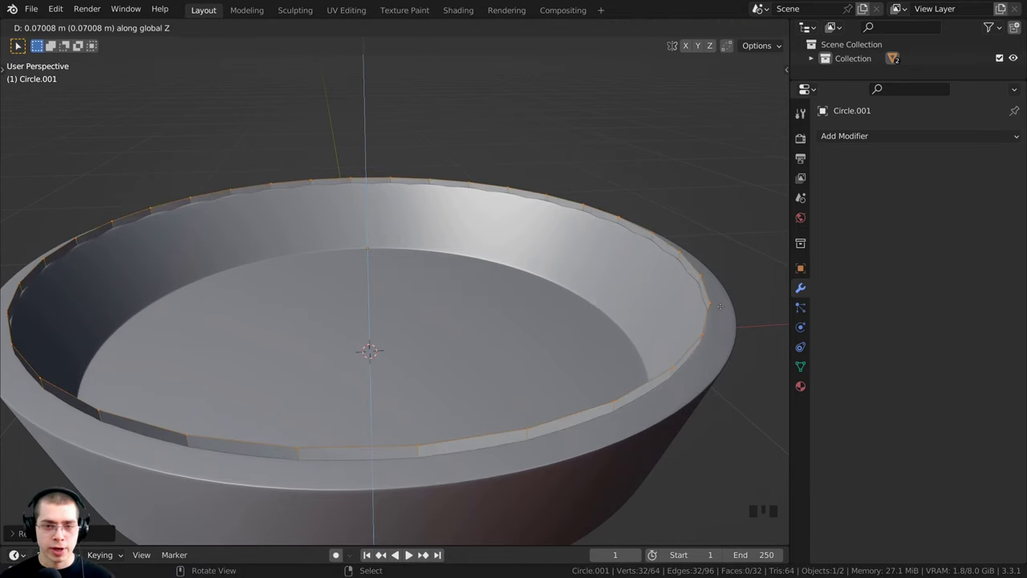
pyautogui.click(720, 303)
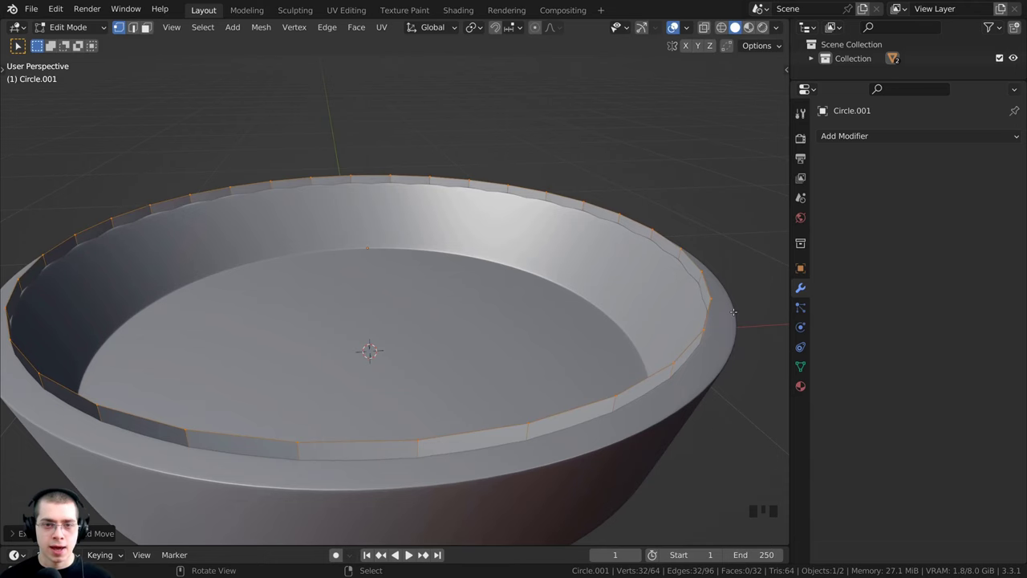
pyautogui.press('s')
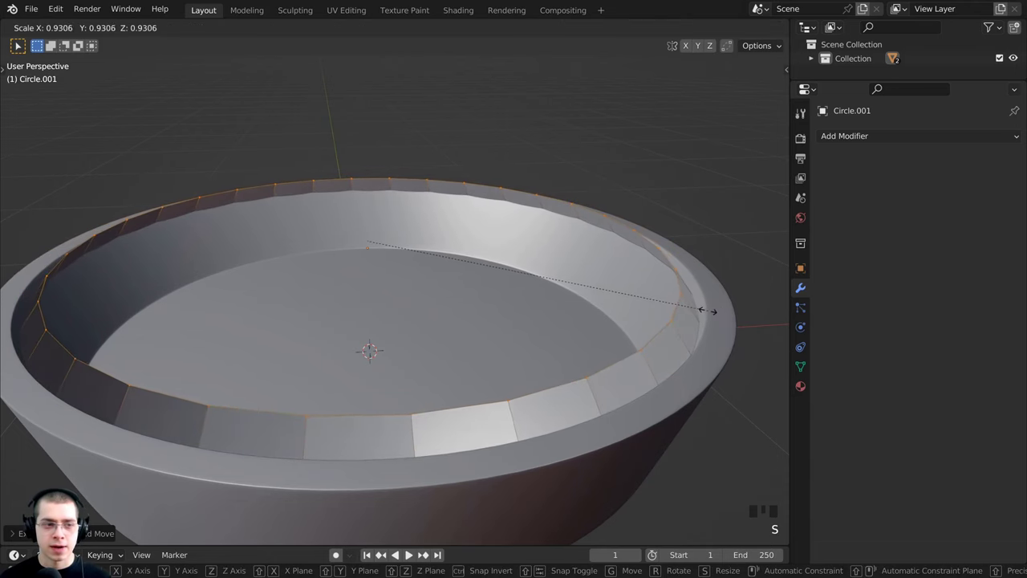
pyautogui.click(711, 311)
pyautogui.press('s')
pyautogui.click(714, 313)
pyautogui.scroll(-2, 292, 424)
pyautogui.moveTo(293, 423); pyautogui.dragTo(690, 358, button='middle')
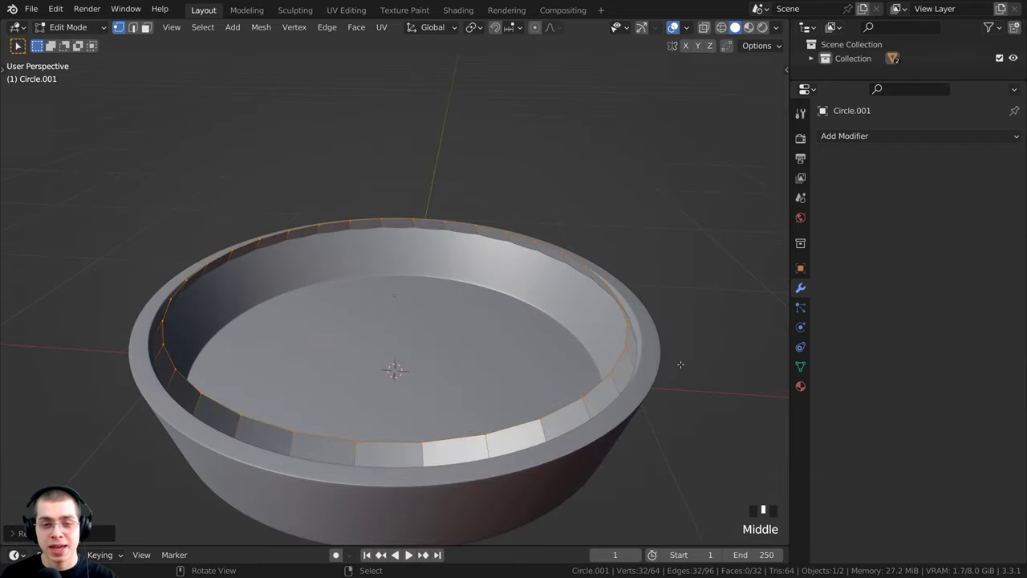
# Extrude the upper edge loop in place and scale it inward to form the flat top of the ring
pyautogui.press('e')
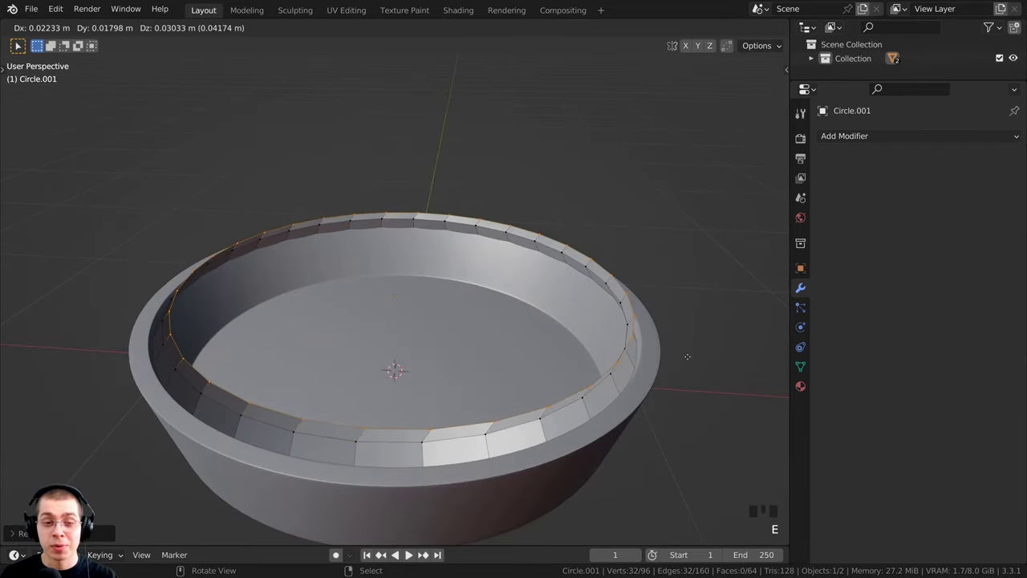
pyautogui.rightClick(688, 363)
pyautogui.press('s')
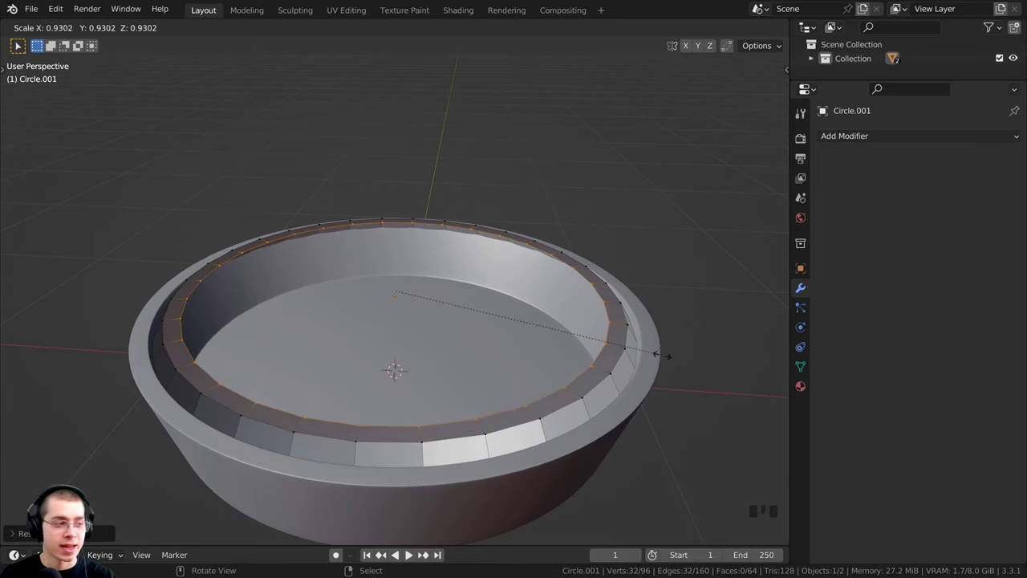
pyautogui.click(651, 350)
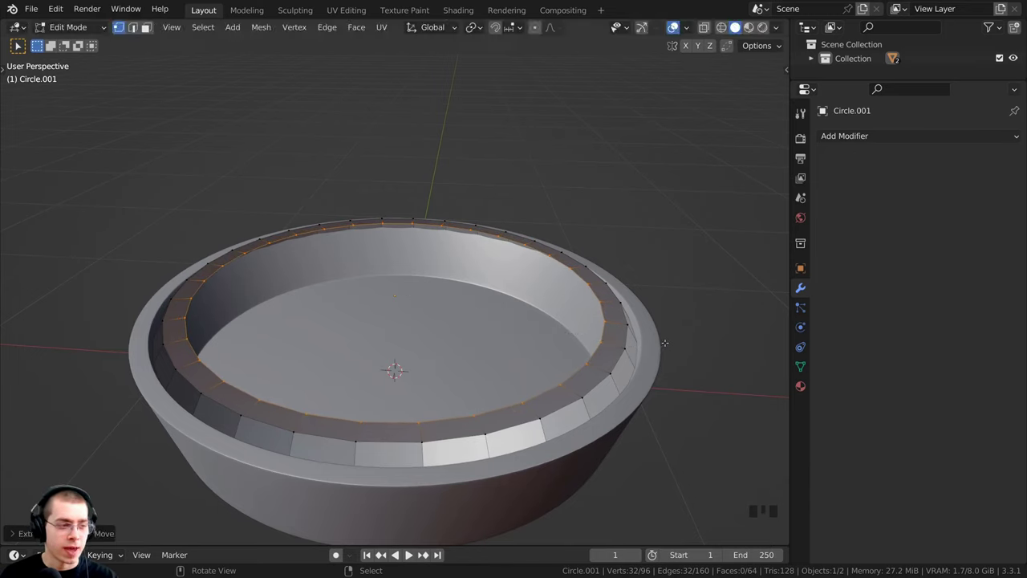
# Extrude the inner edge loop downward along Z and scale it slightly inward to form the ring's inner wall
pyautogui.press('e')
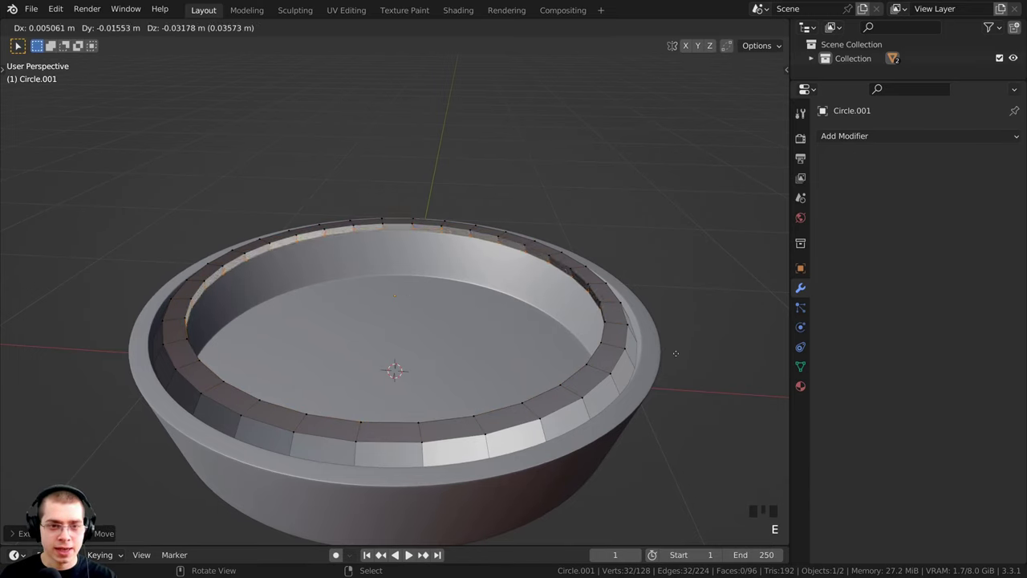
pyautogui.press('z')
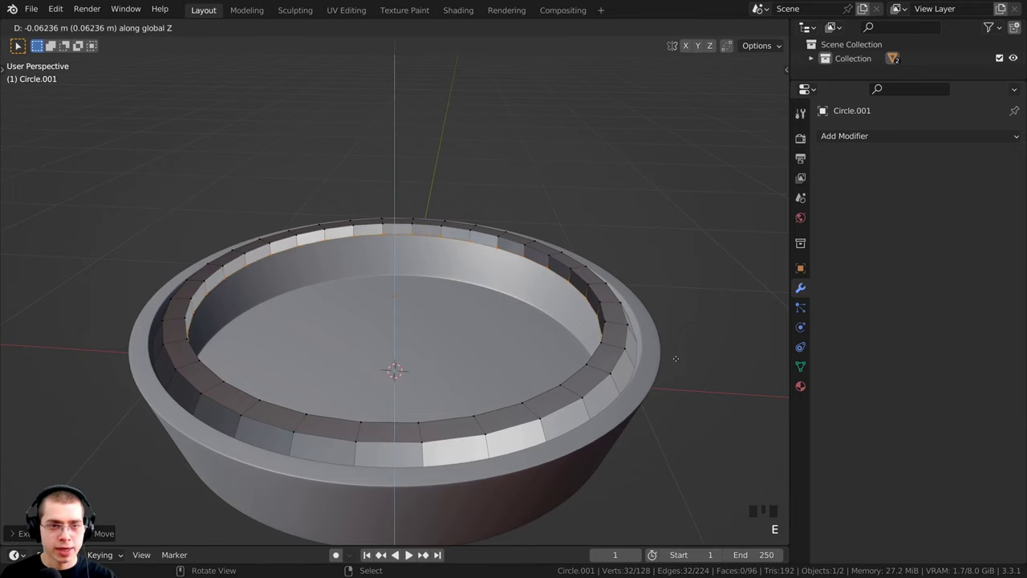
pyautogui.click(671, 363)
pyautogui.press('s')
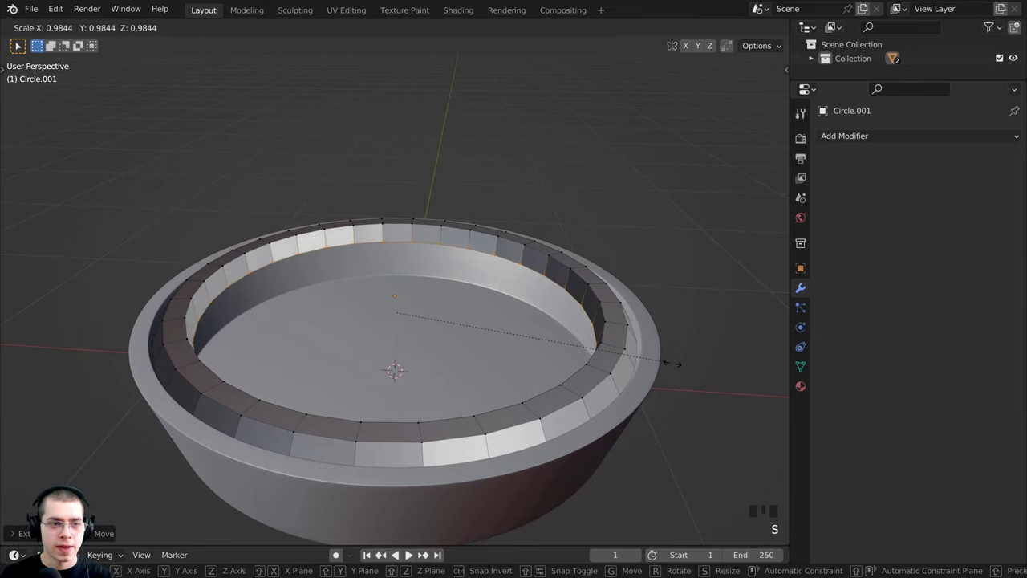
pyautogui.click(653, 361)
# Examine the extruded ring inside the dish from near and far, and deselect all its vertices
pyautogui.keyDown('shift'); pyautogui.scroll(1, 370, 367); pyautogui.keyUp('shift')
pyautogui.scroll(3, 277, 324)
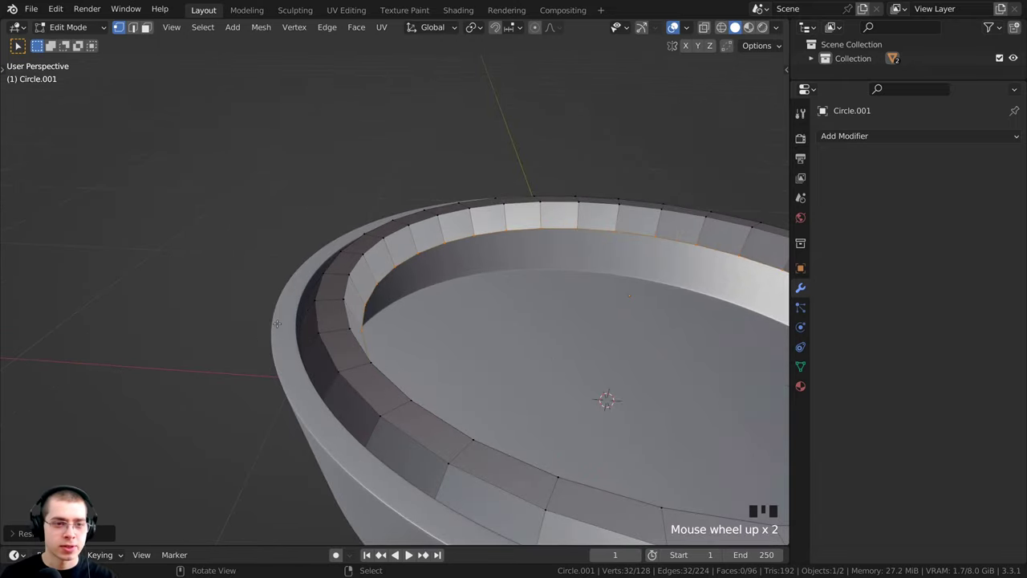
pyautogui.scroll(-1, 280, 305)
pyautogui.scroll(1, 281, 338)
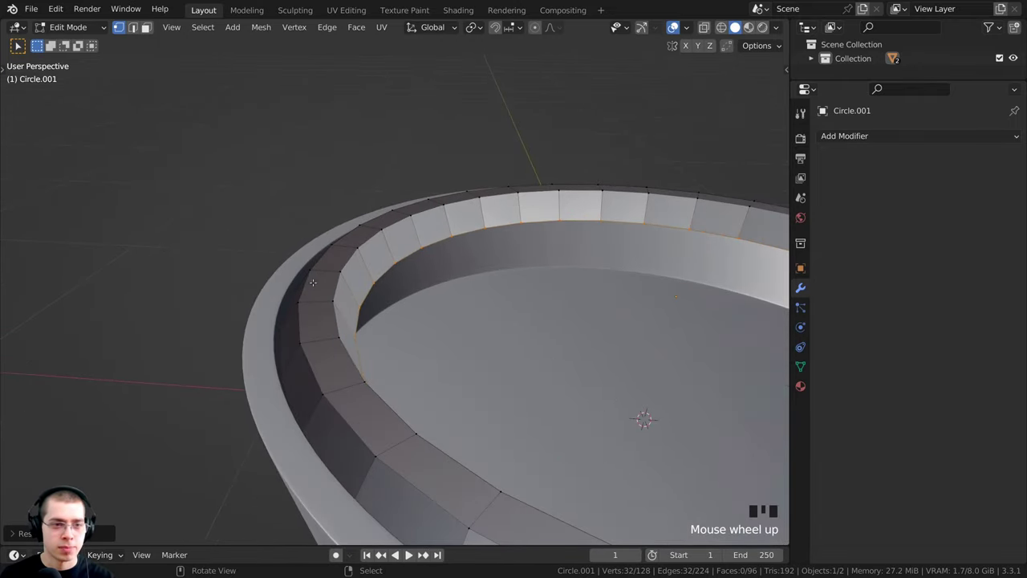
pyautogui.scroll(-4, 357, 332)
pyautogui.moveTo(356, 332); pyautogui.dragTo(578, 348, button='middle')
pyautogui.press('a')
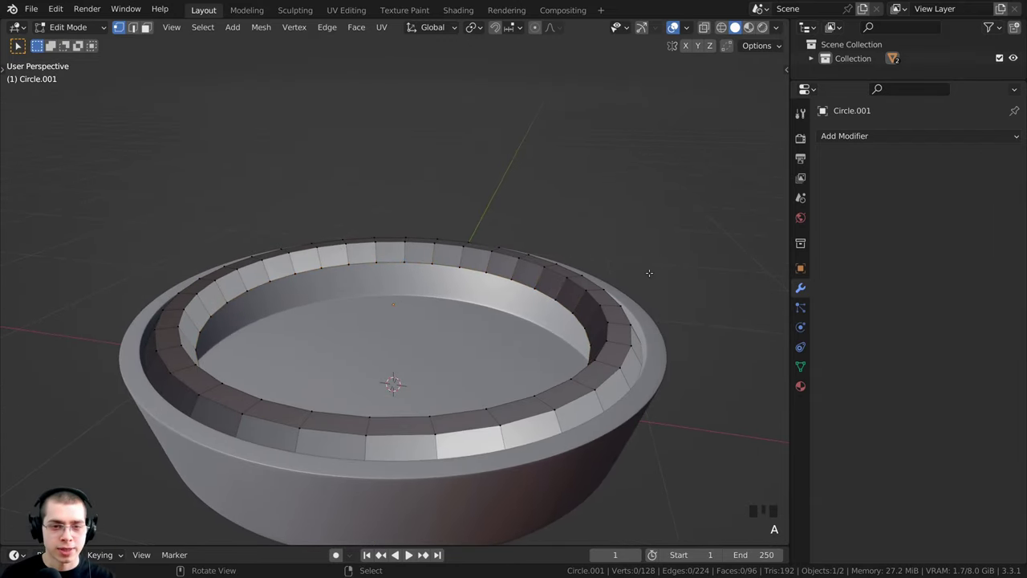
# Scale the whole ring slightly, then lower it about 0.009 m along Z inside the dish
pyautogui.keyDown('shift'); pyautogui.moveTo(648, 268); pyautogui.dragTo(650, 328, button='middle'); pyautogui.keyUp('shift')
pyautogui.press('s')
pyautogui.click(664, 330)
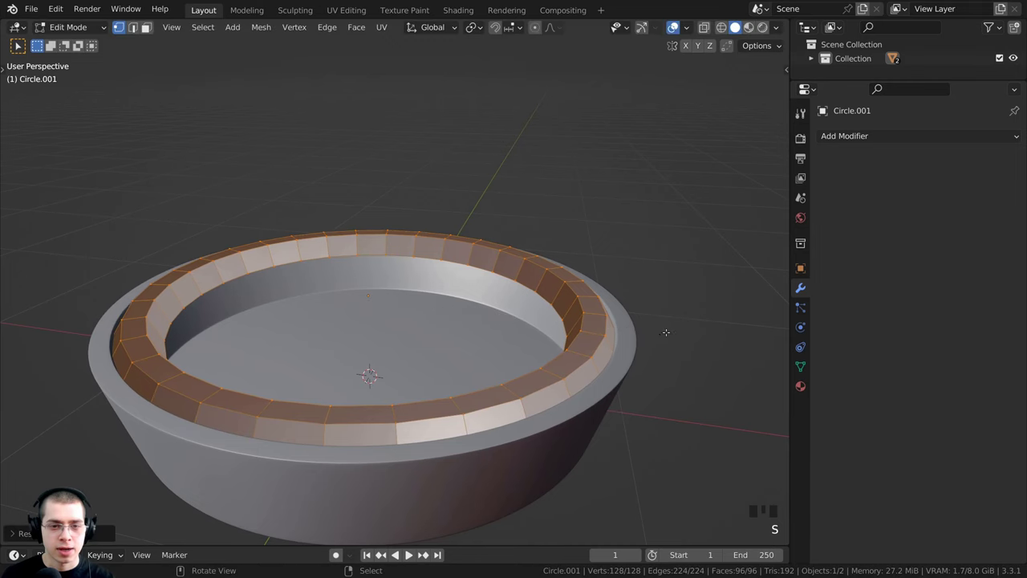
pyautogui.press('g')
pyautogui.press('z')
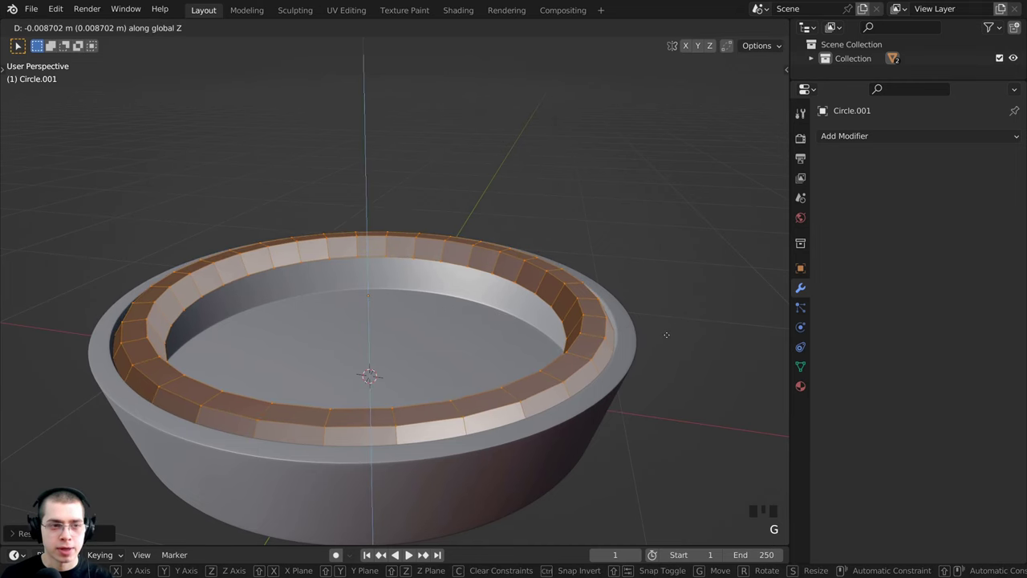
pyautogui.click(666, 335)
# Select the edge loop at the ring's upper inner rim and scale it outward to about 1.02
pyautogui.moveTo(588, 345); pyautogui.dragTo(583, 361, button='middle')
pyautogui.scroll(2, 531, 301)
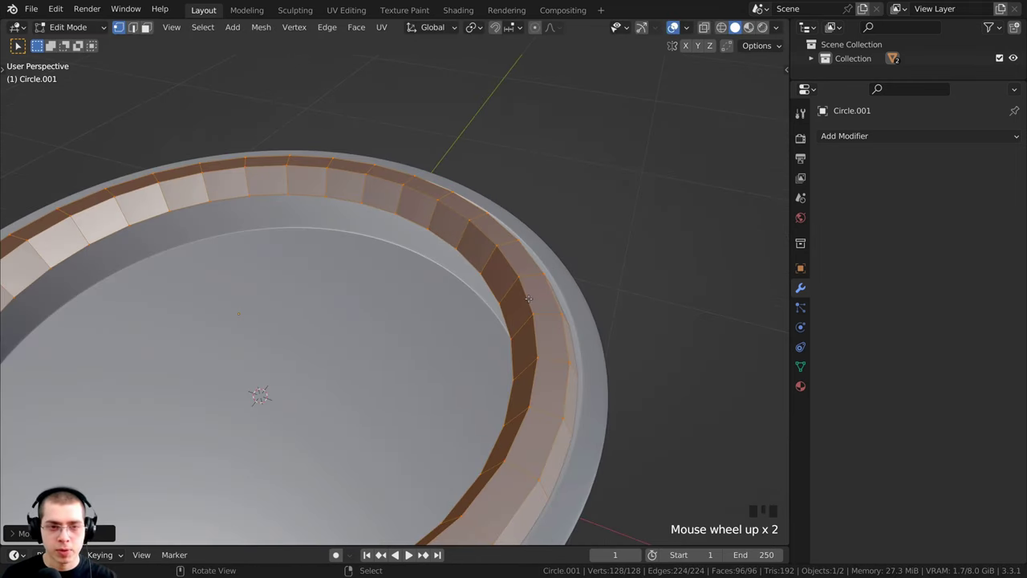
pyautogui.keyDown('alt'); pyautogui.rightClick(405, 190); pyautogui.keyUp('alt')
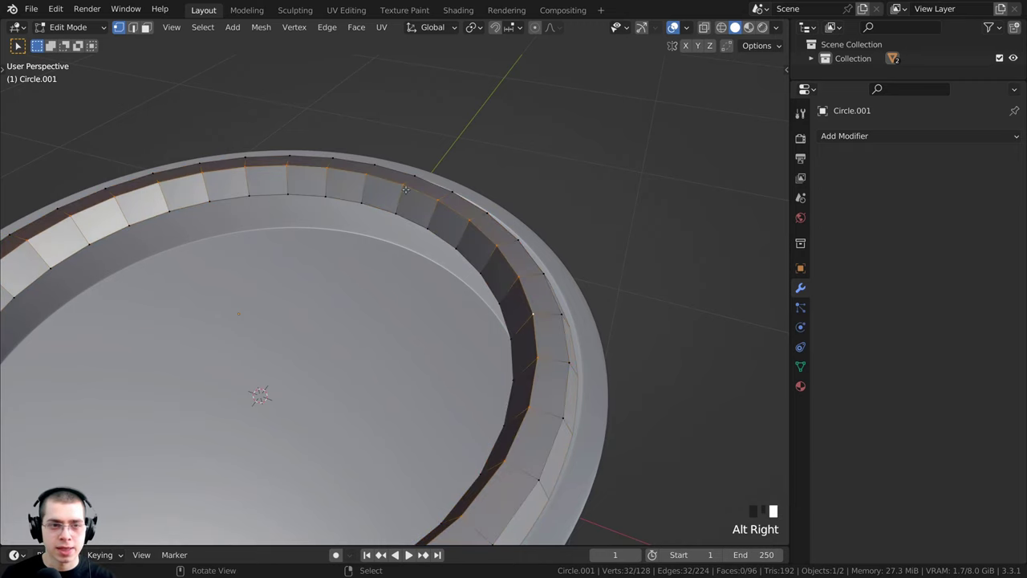
pyautogui.moveTo(517, 422); pyautogui.dragTo(503, 372, button='middle')
pyautogui.press('s')
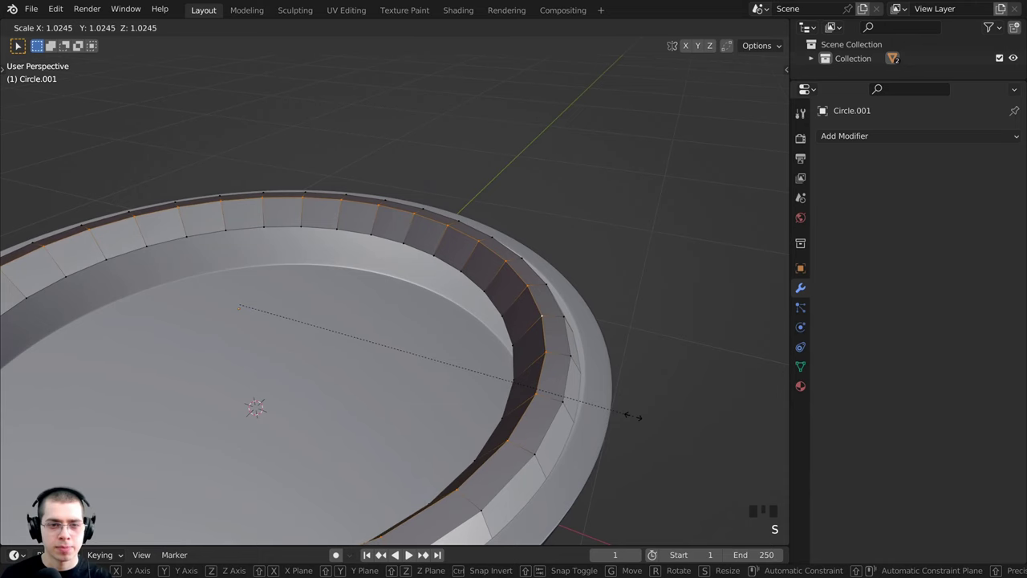
pyautogui.click(632, 416)
# Select the ring's lower inner edge loop and scale it outward to about 1.03
pyautogui.moveTo(633, 416); pyautogui.dragTo(500, 365, button='middle')
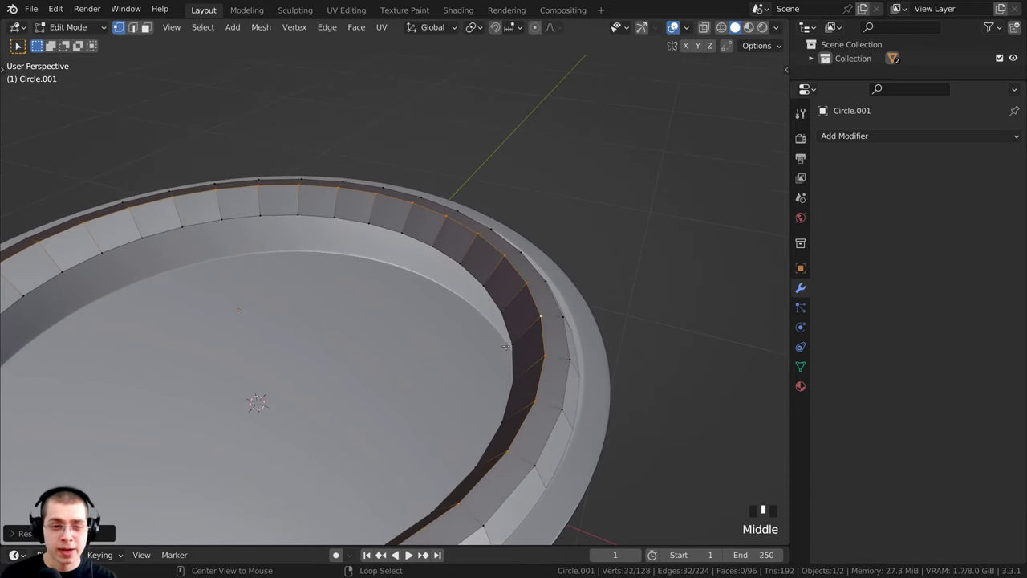
pyautogui.keyDown('alt'); pyautogui.rightClick(512, 354); pyautogui.keyUp('alt')
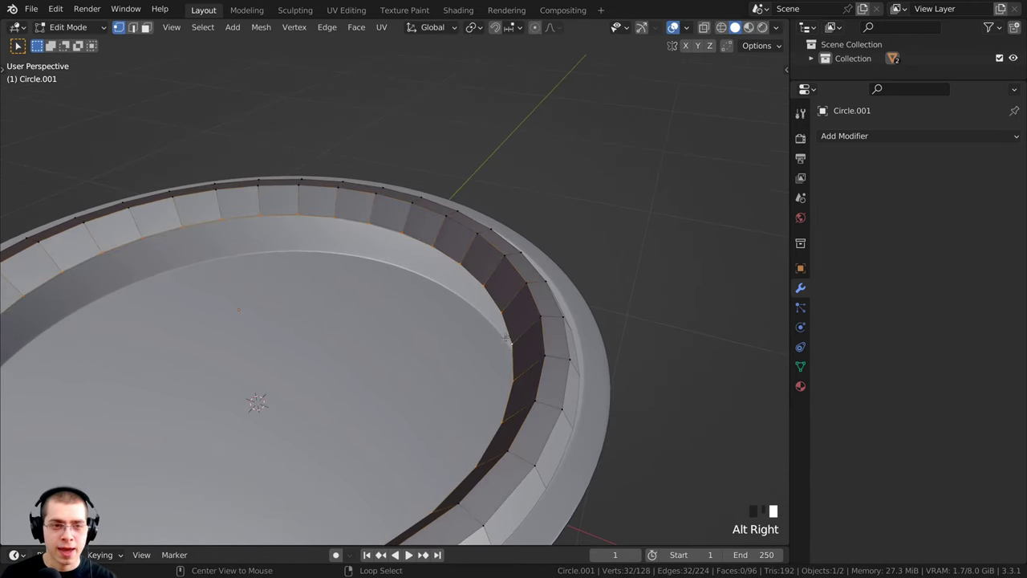
pyautogui.moveTo(512, 354); pyautogui.dragTo(607, 420, button='middle')
pyautogui.press('s')
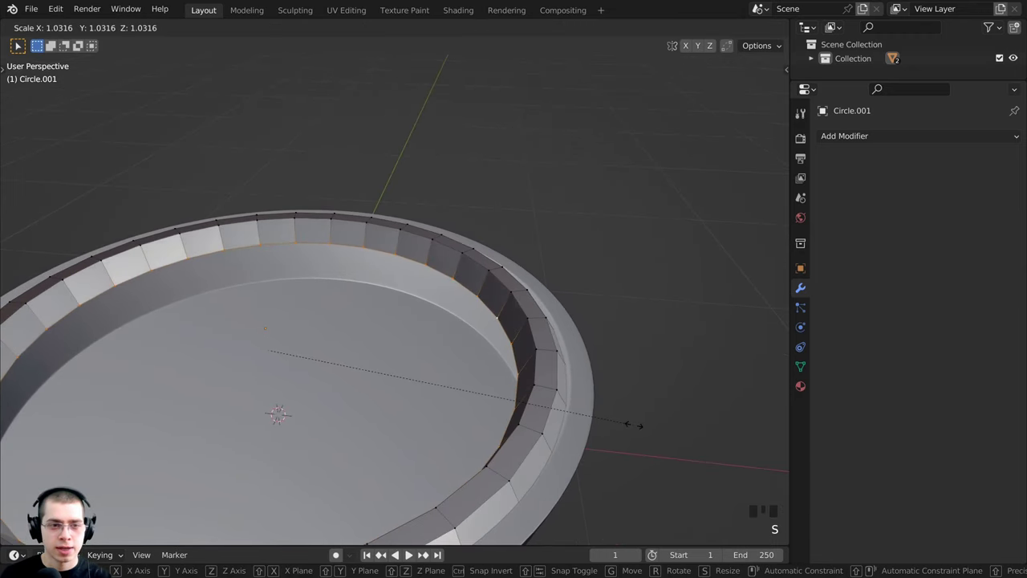
pyautogui.click(633, 429)
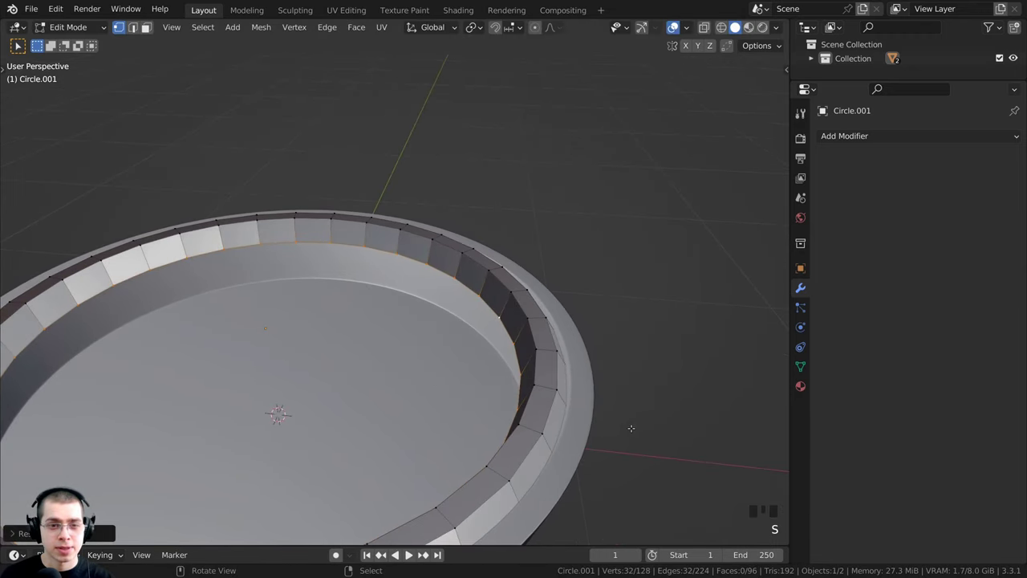
# Examine the reshaped ring in object and edit mode from near and far, and deselect all its vertices
pyautogui.press('Tab')
pyautogui.scroll(-3, 618, 428)
pyautogui.moveTo(552, 420); pyautogui.dragTo(517, 425, button='middle')
pyautogui.press('Tab')
pyautogui.scroll(3, 424, 383)
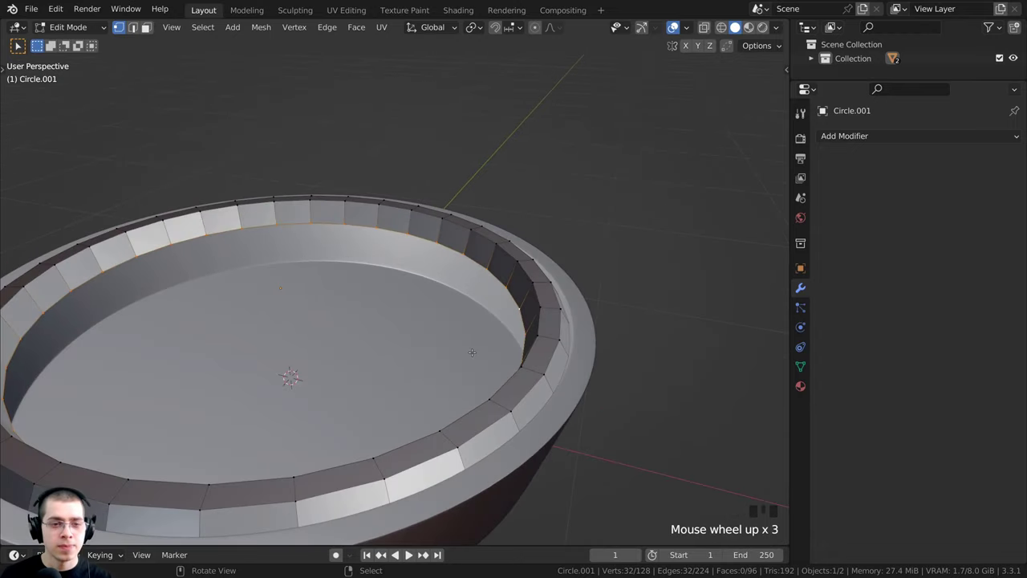
pyautogui.moveTo(425, 383); pyautogui.dragTo(500, 355, button='middle')
pyautogui.scroll(2, 504, 325)
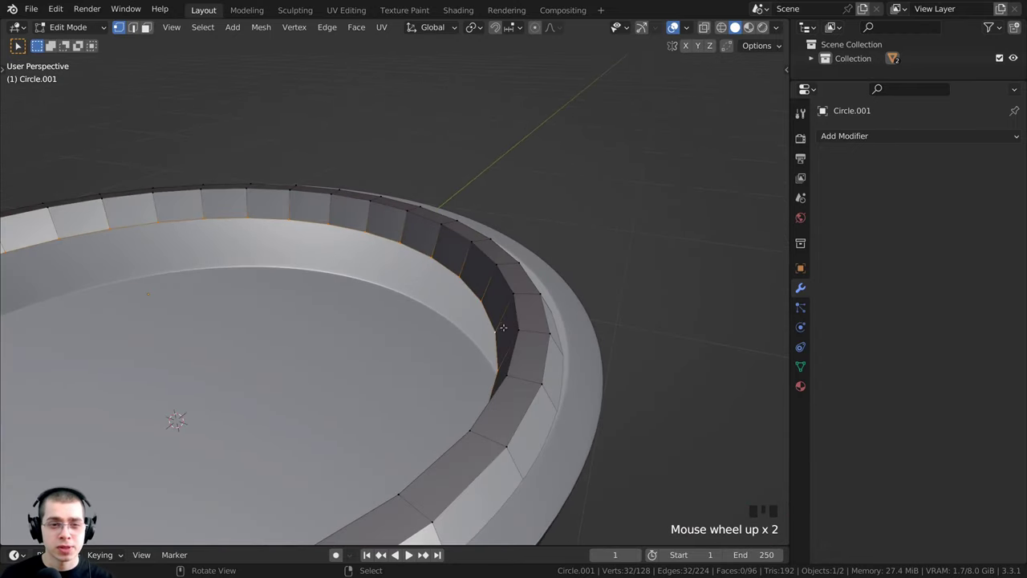
pyautogui.scroll(-3, 446, 259)
pyautogui.hotkey('alt', 'a')
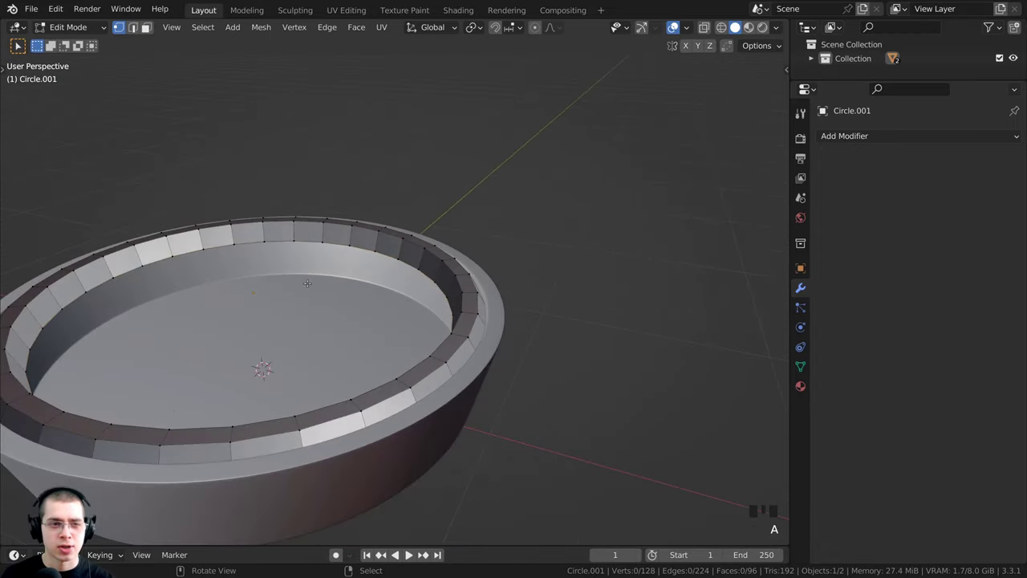
pyautogui.keyDown('shift'); pyautogui.moveTo(302, 377); pyautogui.dragTo(371, 336, button='middle'); pyautogui.keyUp('shift')
pyautogui.moveTo(434, 420); pyautogui.dragTo(448, 386, button='middle')
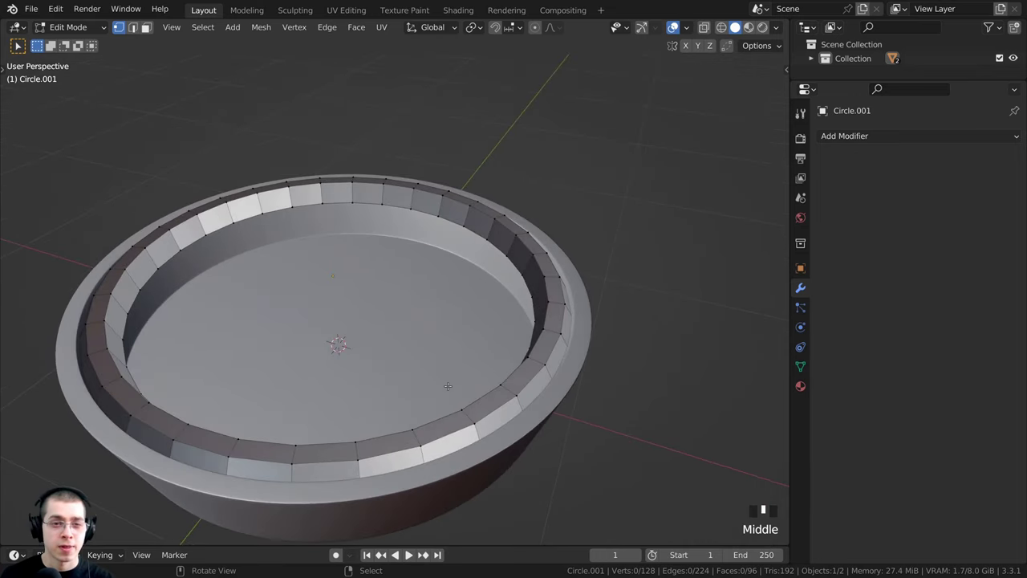
# Recalculate the normals of the entire ring to face outward, and return to object mode
pyautogui.press('a')
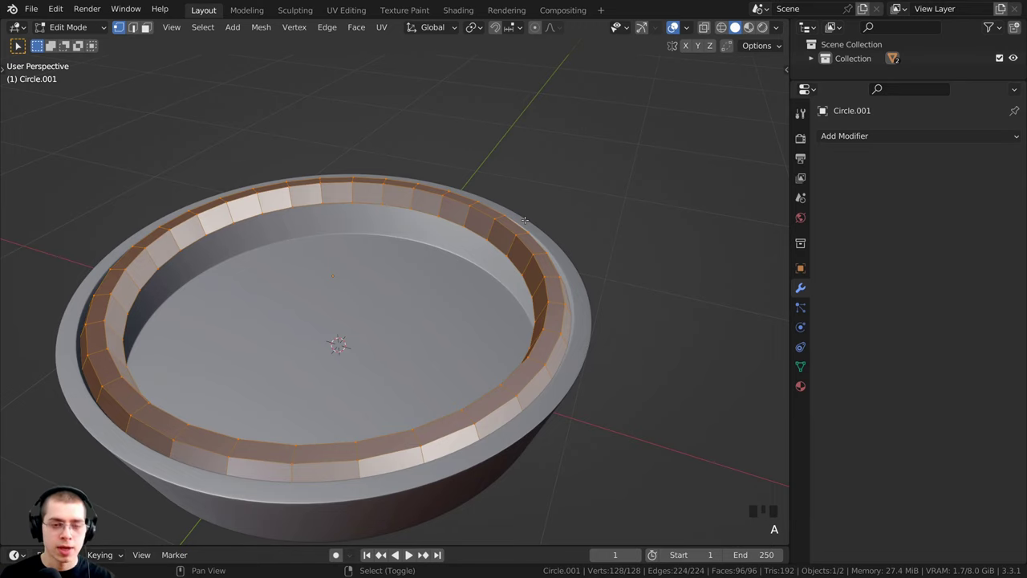
pyautogui.hotkey('shift', 'n')
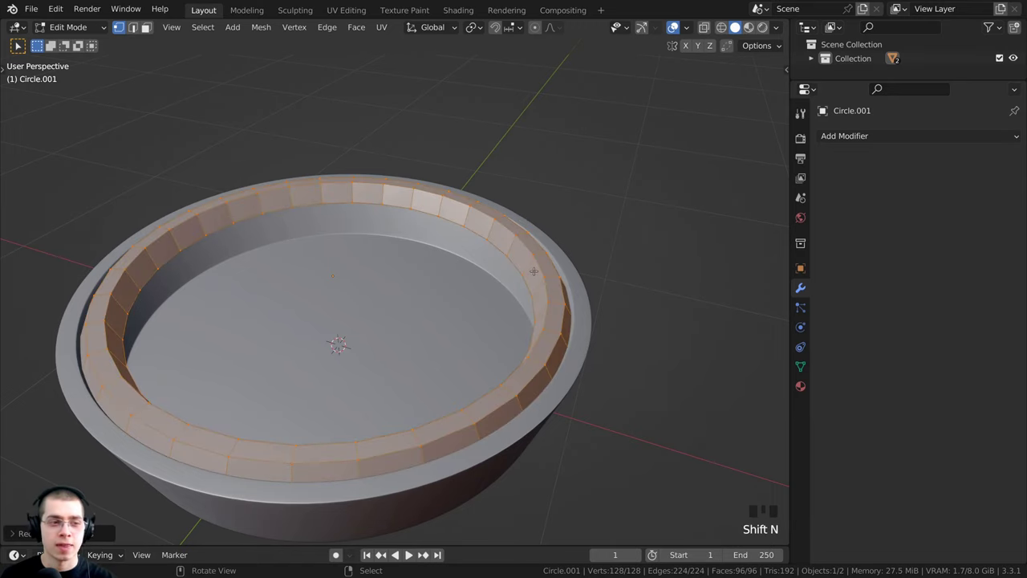
pyautogui.moveTo(534, 271)
pyautogui.mouseDown(button='middle')
pyautogui.moveTo(536, 321)
pyautogui.moveTo(532, 243)
pyautogui.moveTo(530, 291)
pyautogui.mouseUp(button='middle')
pyautogui.keyDown('shift'); pyautogui.moveTo(460, 282); pyautogui.dragTo(503, 289, button='middle'); pyautogui.keyUp('shift')
pyautogui.scroll(-1, 503, 288)
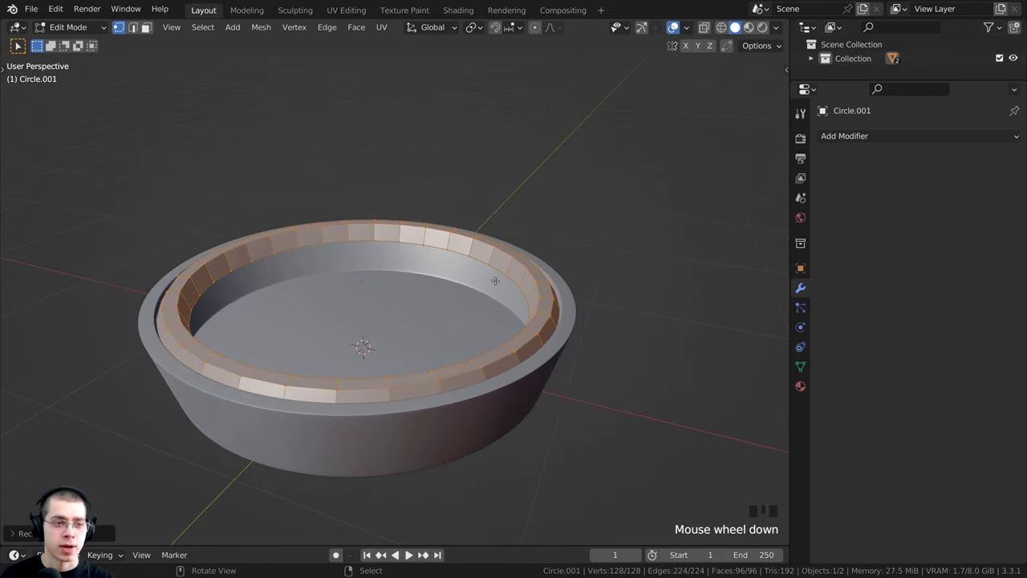
pyautogui.scroll(1, 491, 278)
pyautogui.press('Tab')
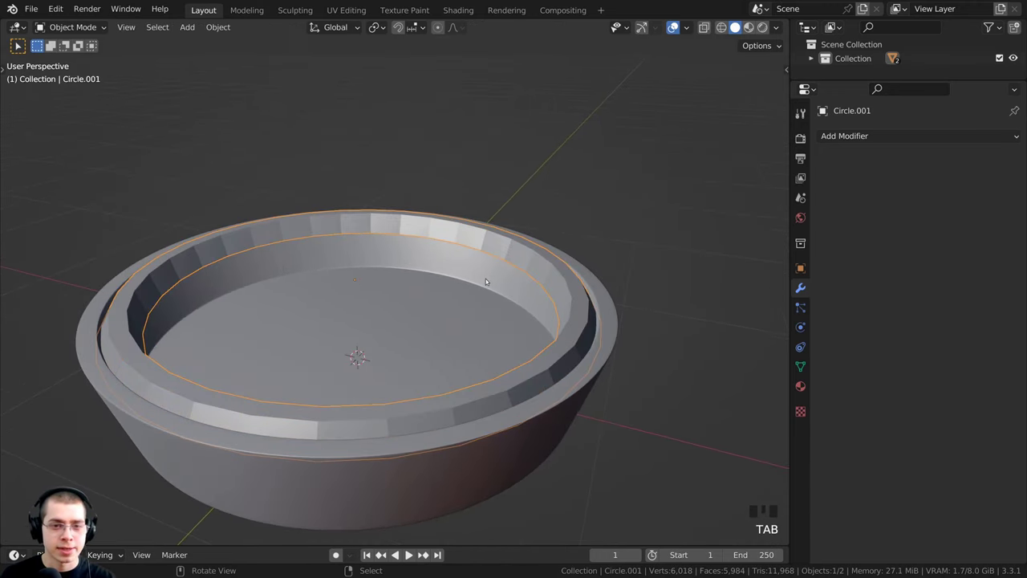
# Add a Subdivision Surface modifier to the ring, with viewport and render levels set to 3
pyautogui.keyDown('shift'); pyautogui.moveTo(485, 278); pyautogui.dragTo(537, 290, button='middle'); pyautogui.keyUp('shift')
pyautogui.scroll(2, 626, 375)
pyautogui.rightClick(626, 376)
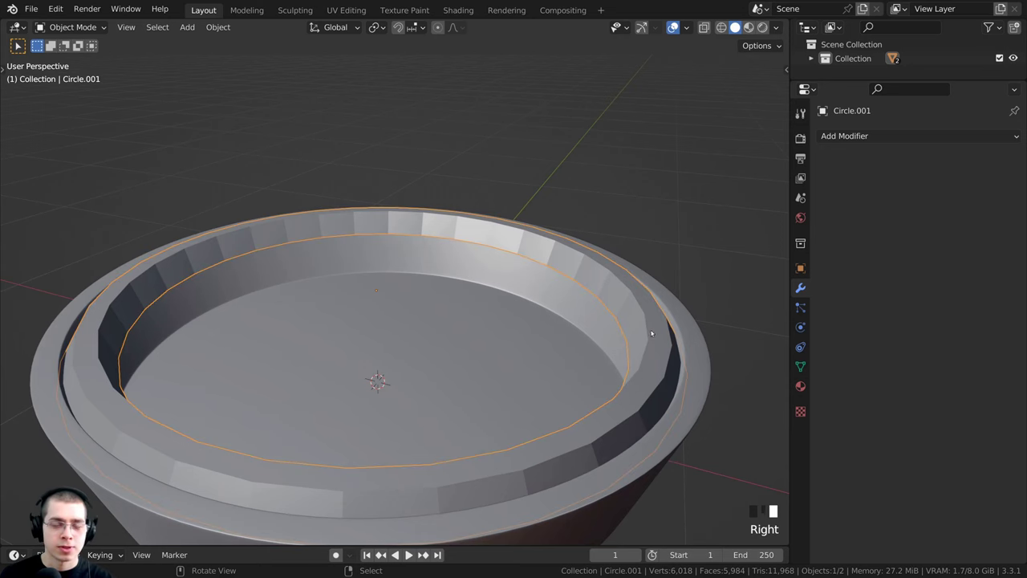
pyautogui.moveTo(648, 262); pyautogui.dragTo(651, 267, button='middle')
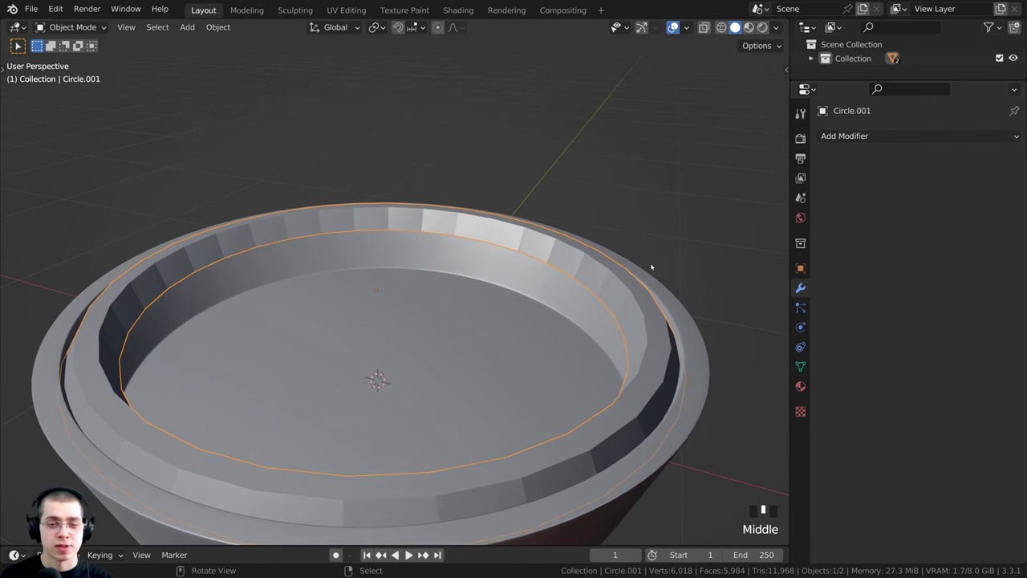
pyautogui.click(858, 136)
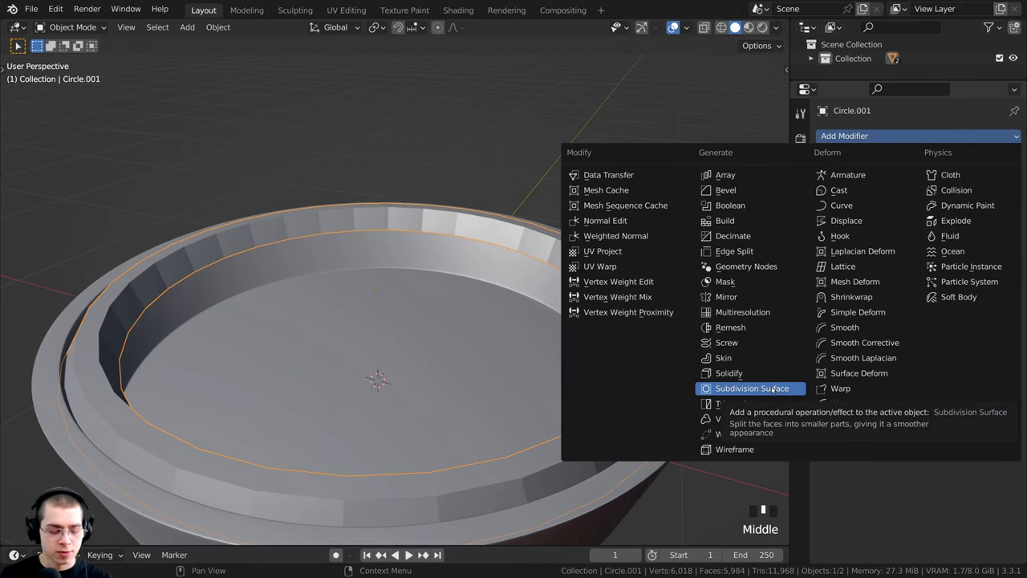
pyautogui.moveTo(532, 288); pyautogui.dragTo(532, 288, button='middle')
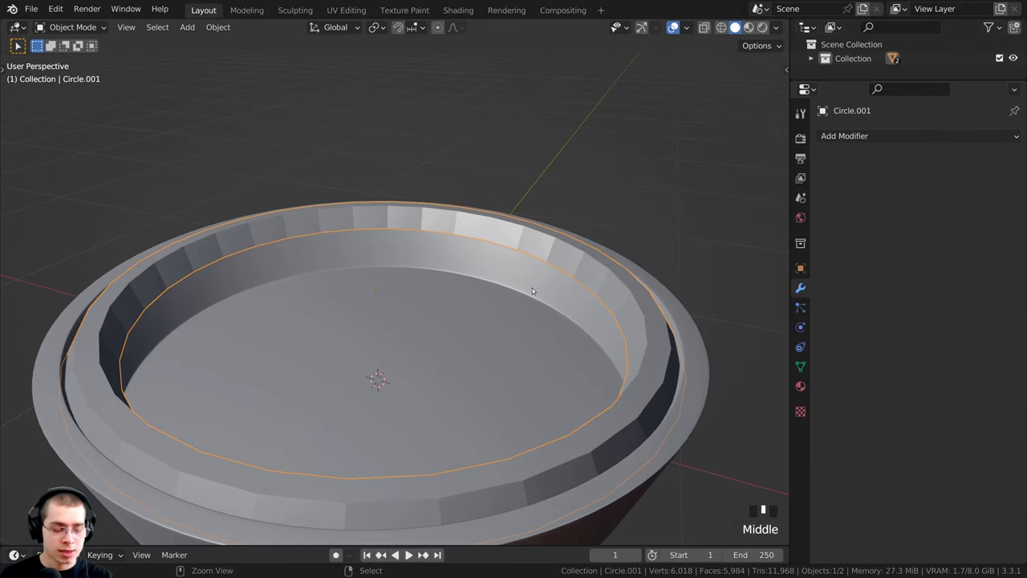
pyautogui.hotkey('ctrl', '2')
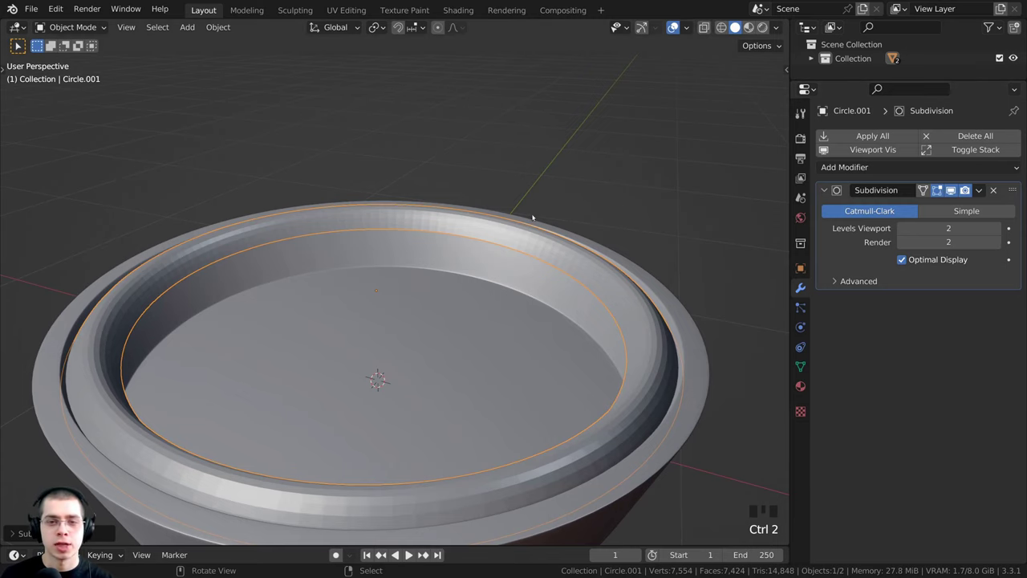
pyautogui.moveTo(532, 217); pyautogui.dragTo(549, 237, button='middle')
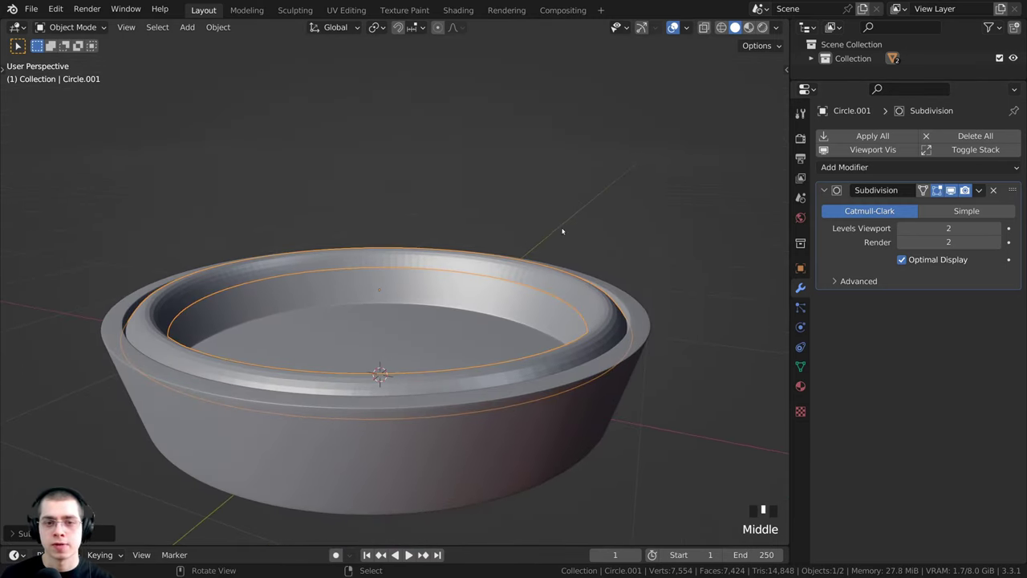
pyautogui.click(998, 228)
pyautogui.click(997, 241)
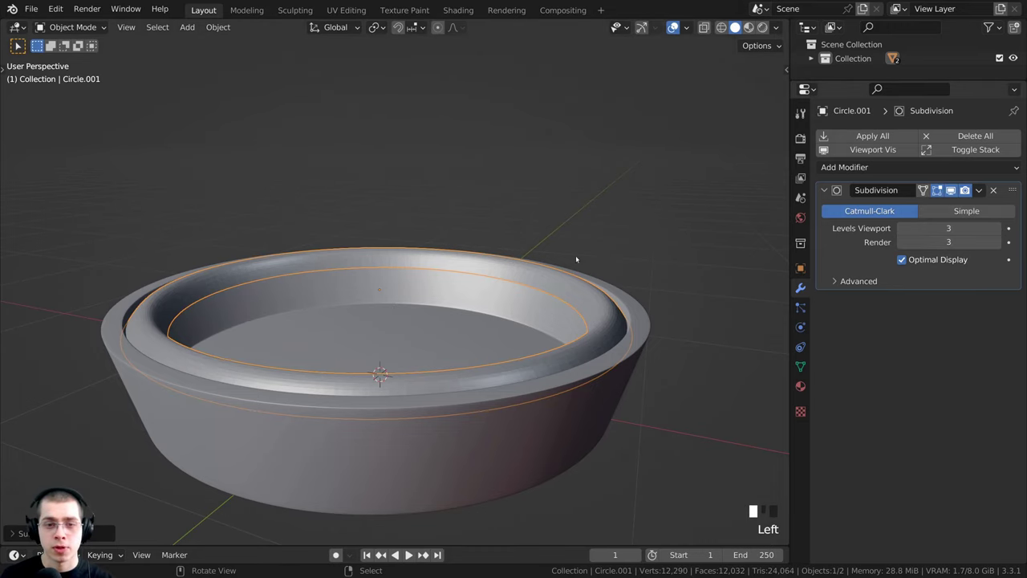
# Apply smooth shading to the subdivided ring
pyautogui.moveTo(575, 255); pyautogui.dragTo(598, 269, button='middle')
pyautogui.scroll(2, 505, 345)
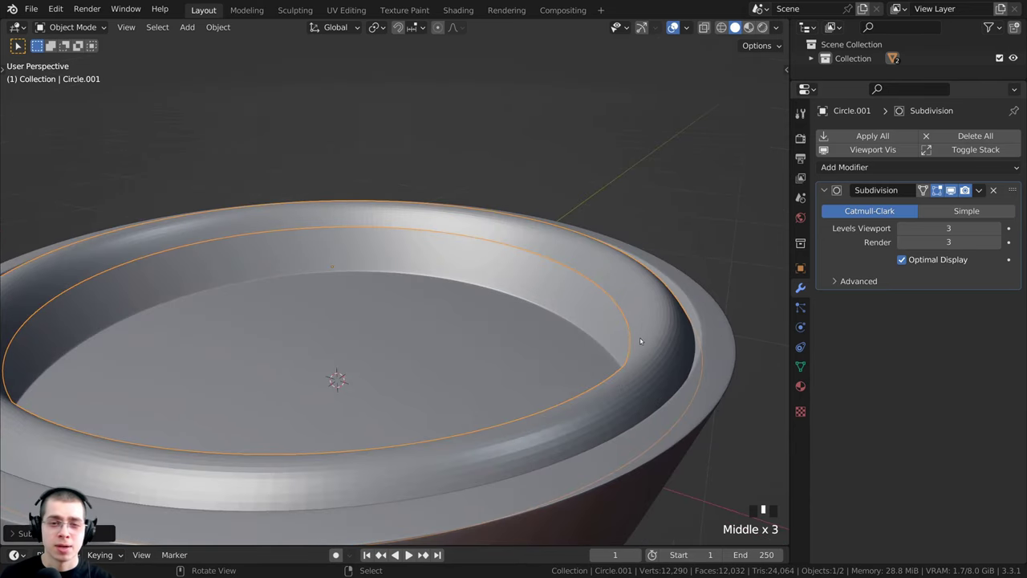
pyautogui.moveTo(640, 341); pyautogui.dragTo(616, 368, button='middle')
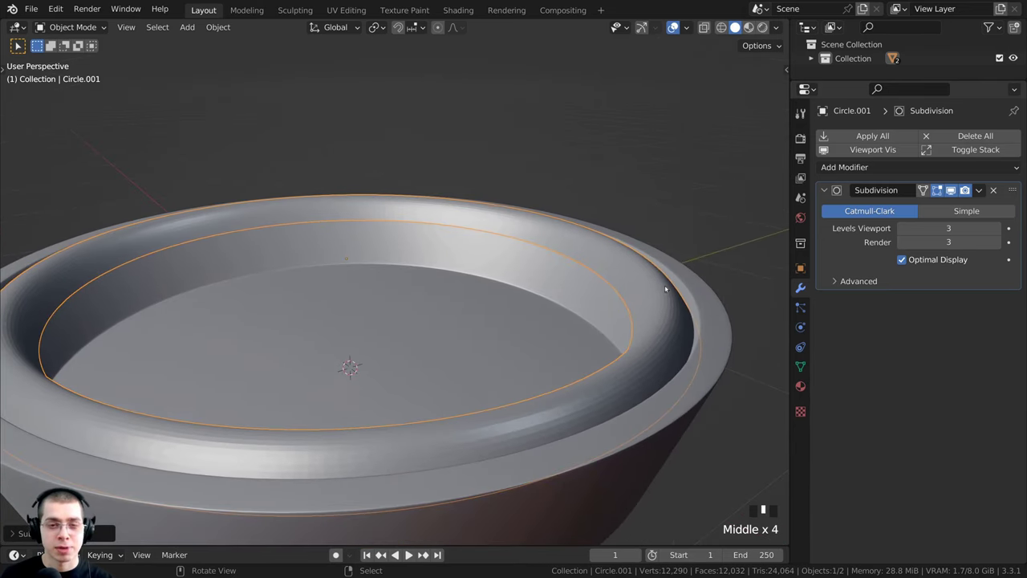
pyautogui.keyDown('shift'); pyautogui.moveTo(478, 387); pyautogui.dragTo(547, 363, button='middle'); pyautogui.keyUp('shift')
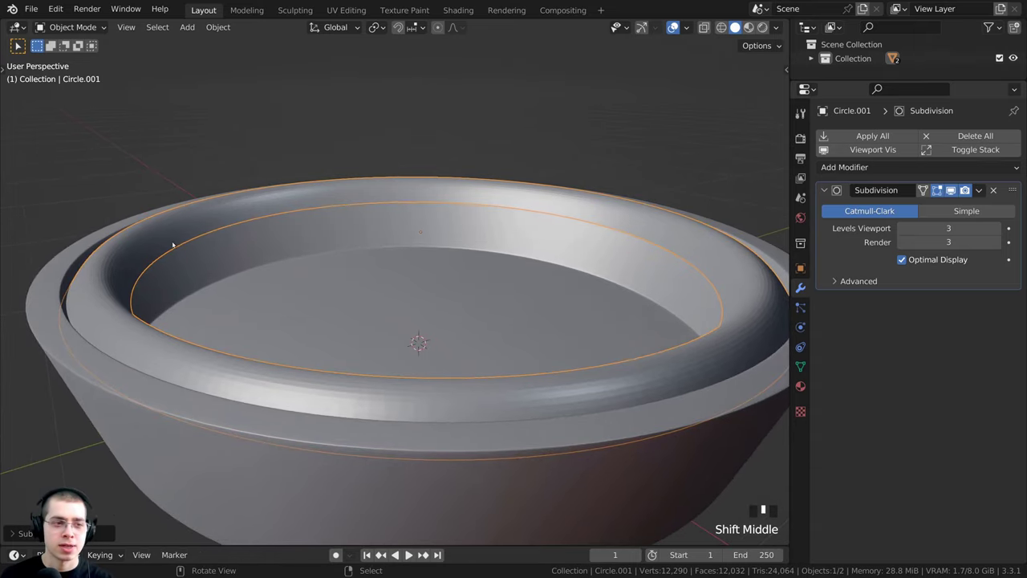
pyautogui.scroll(-2, 420, 500)
pyautogui.moveTo(419, 500); pyautogui.dragTo(507, 542, button='middle')
pyautogui.scroll(-1, 550, 136)
pyautogui.moveTo(551, 144); pyautogui.dragTo(553, 188, button='middle')
pyautogui.scroll(3, 553, 200)
pyautogui.rightClick(553, 186)
pyautogui.click(483, 186)
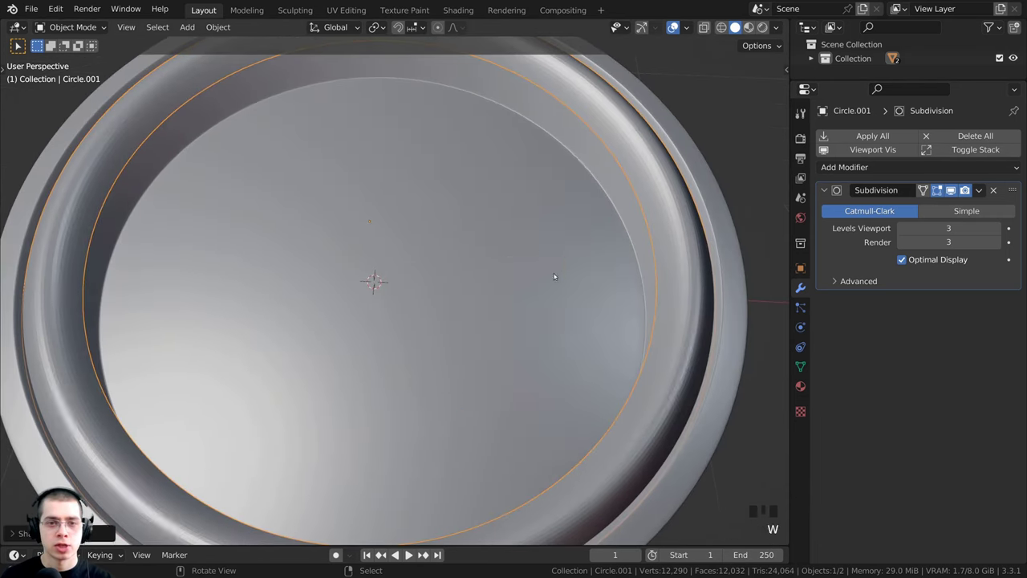
# Raise the whole ring mesh slightly along Z and scale it to about 1.004 in edit mode
pyautogui.moveTo(554, 277); pyautogui.dragTo(572, 203, button='middle')
pyautogui.scroll(3, 688, 385)
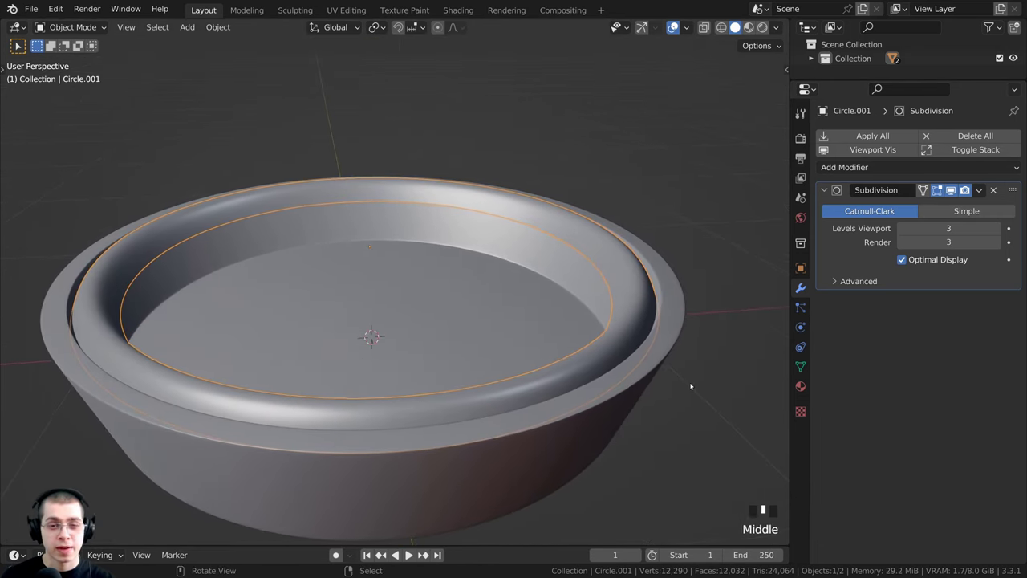
pyautogui.press('Tab')
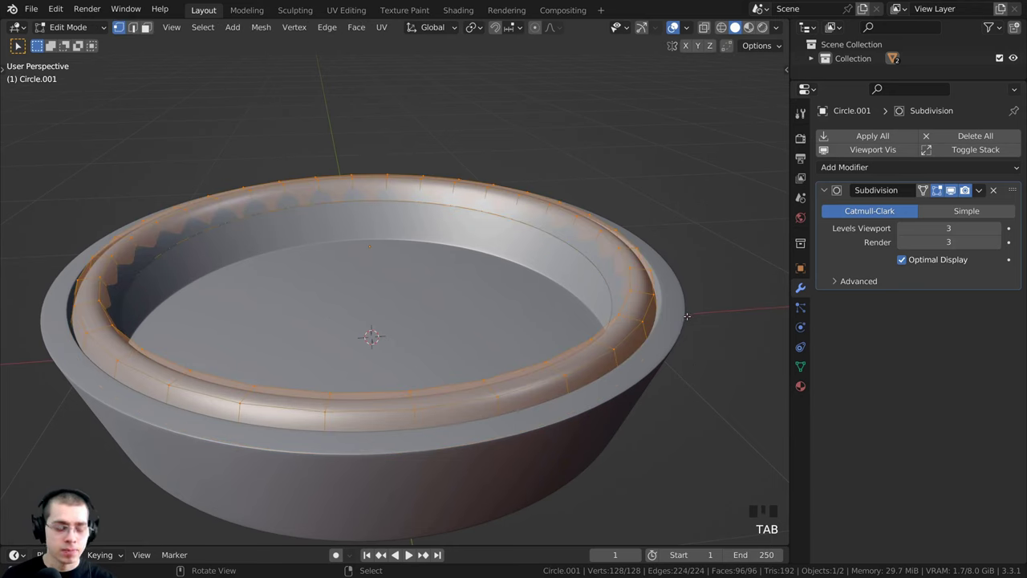
pyautogui.press('a')
pyautogui.press('a')
pyautogui.press('a')
pyautogui.press('g')
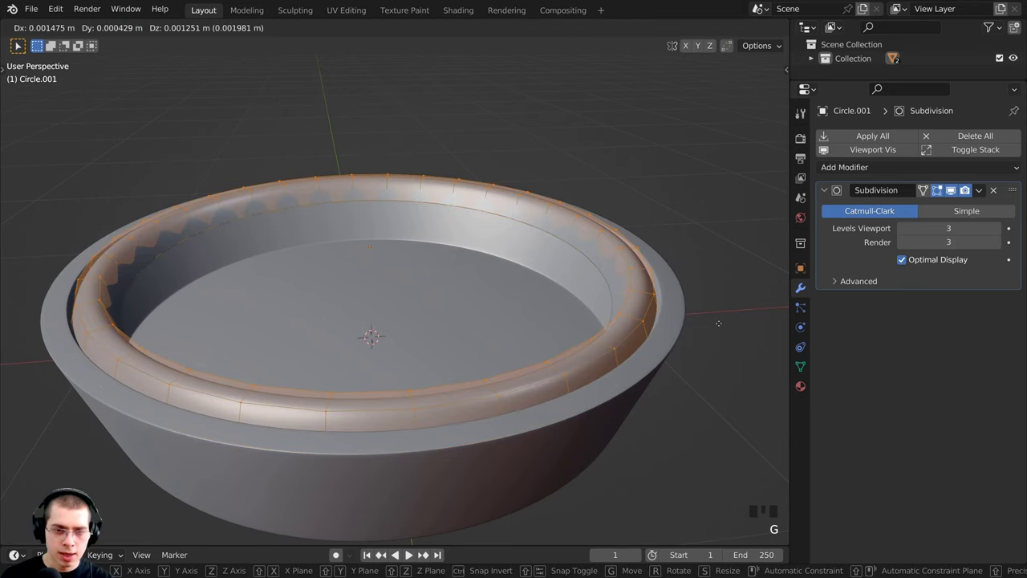
pyautogui.press('z')
pyautogui.click(719, 319)
pyautogui.press('s')
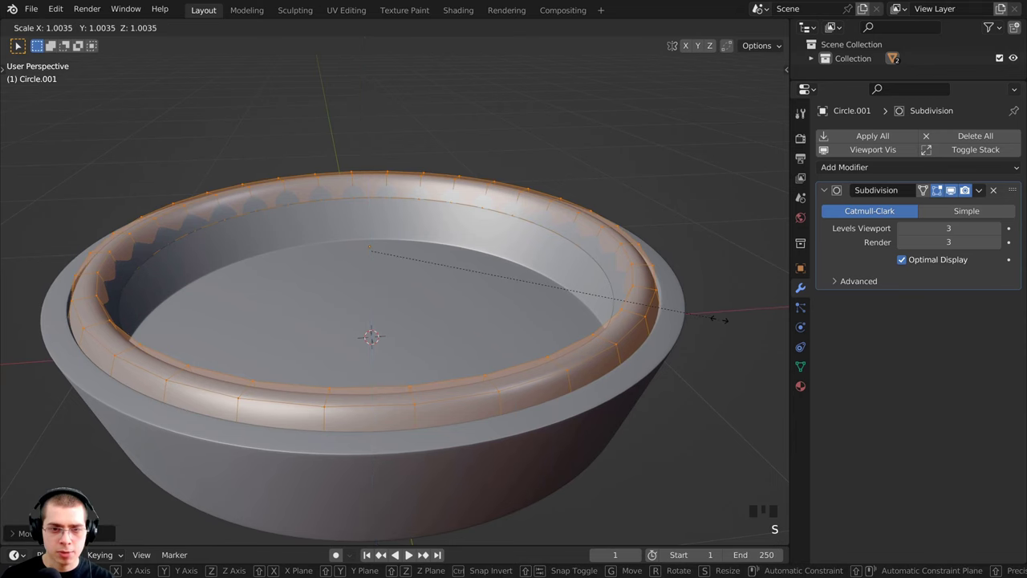
pyautogui.click(722, 323)
pyautogui.press('Tab')
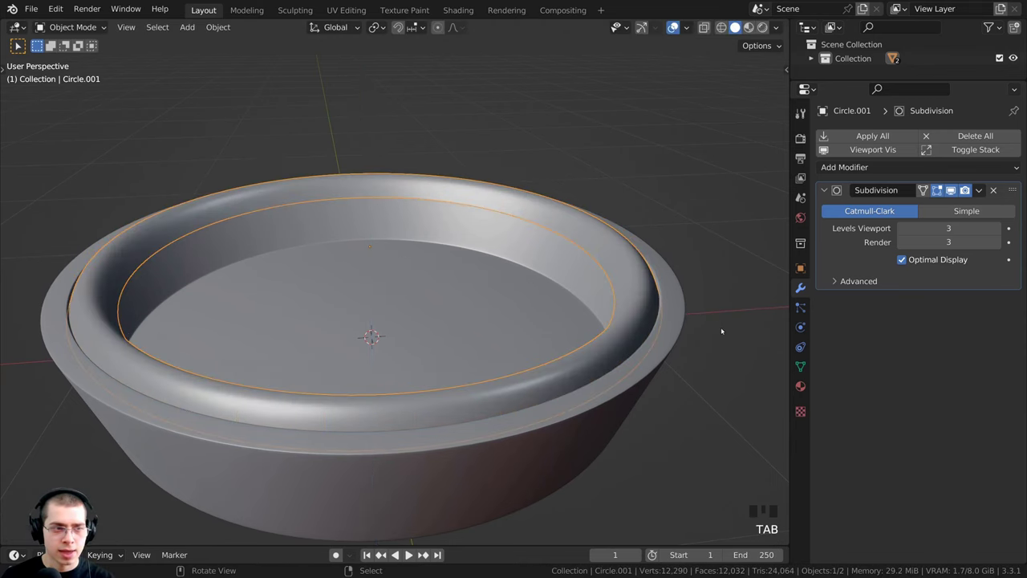
# Deselect the ring and examine how it sits in the dish from above and from the side
pyautogui.scroll(-3, 722, 329)
pyautogui.moveTo(722, 330); pyautogui.dragTo(450, 321, button='middle')
pyautogui.click(622, 325)
pyautogui.scroll(5, 634, 317)
pyautogui.scroll(-1, 530, 325)
pyautogui.scroll(-3, 634, 321)
pyautogui.keyDown('shift'); pyautogui.moveTo(426, 273); pyautogui.dragTo(402, 224, button='middle'); pyautogui.keyUp('shift')
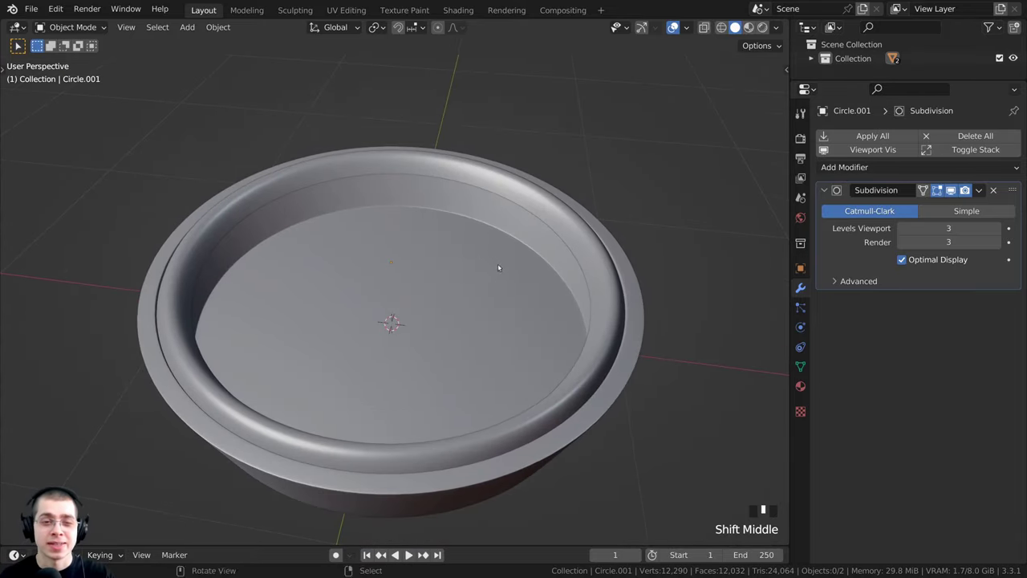
pyautogui.moveTo(498, 263); pyautogui.dragTo(638, 259, button='middle')
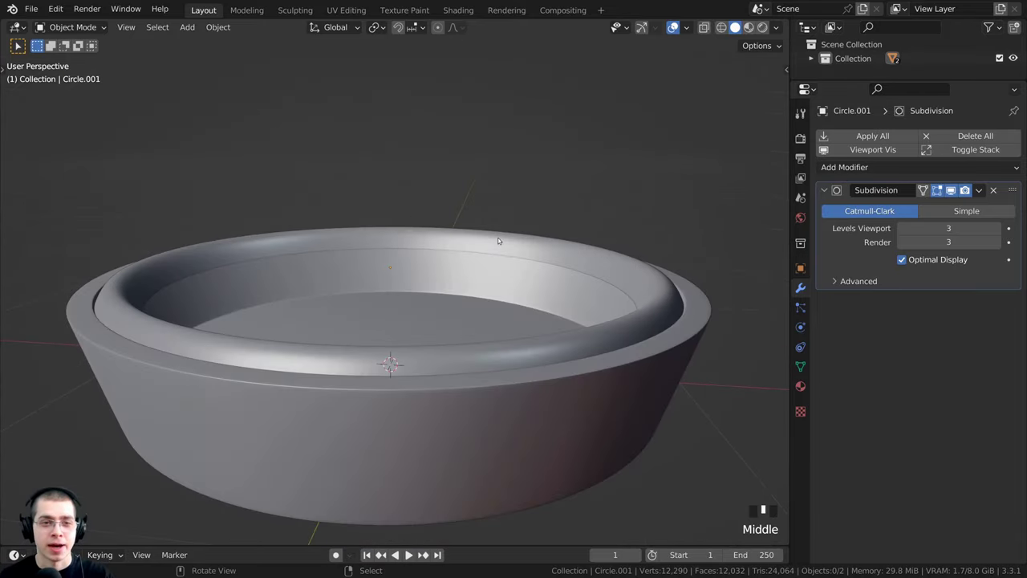
# Reset the 3D cursor to the world origin and add a UV sphere there
pyautogui.moveTo(227, 227); pyautogui.dragTo(393, 284, button='middle')
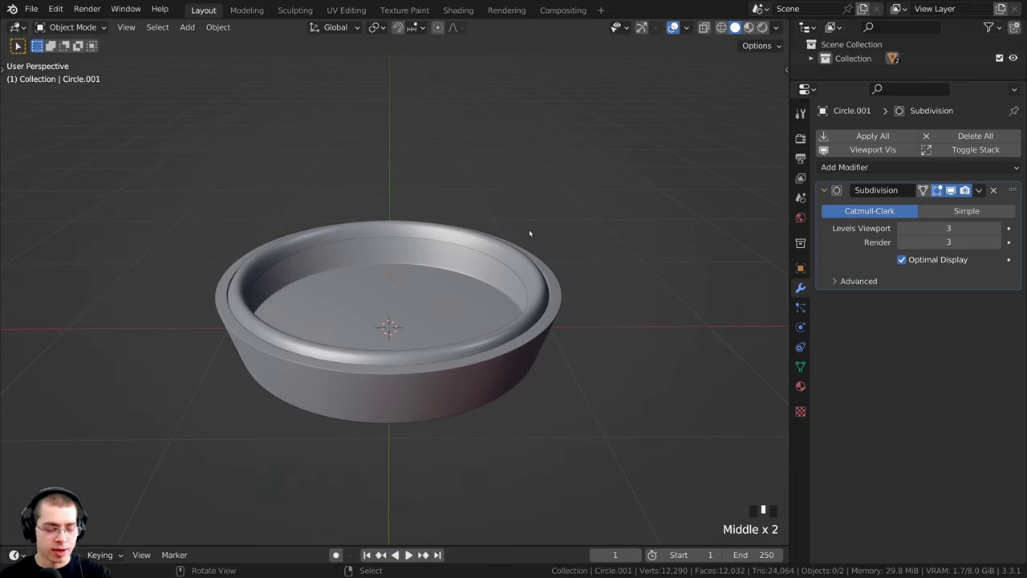
pyautogui.hotkey('shift', 's')
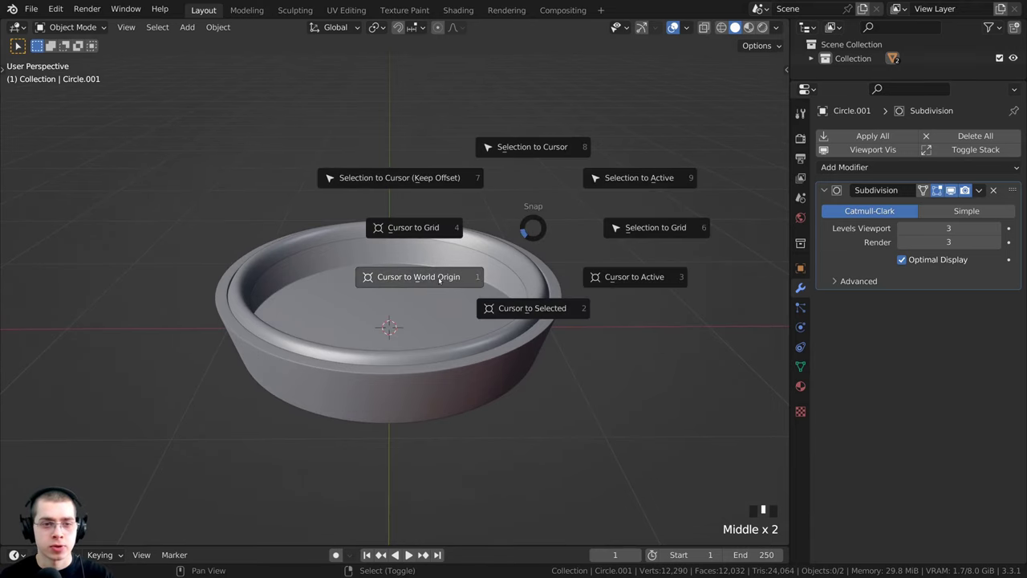
pyautogui.click(439, 278)
pyautogui.moveTo(370, 357); pyautogui.dragTo(389, 299, button='middle')
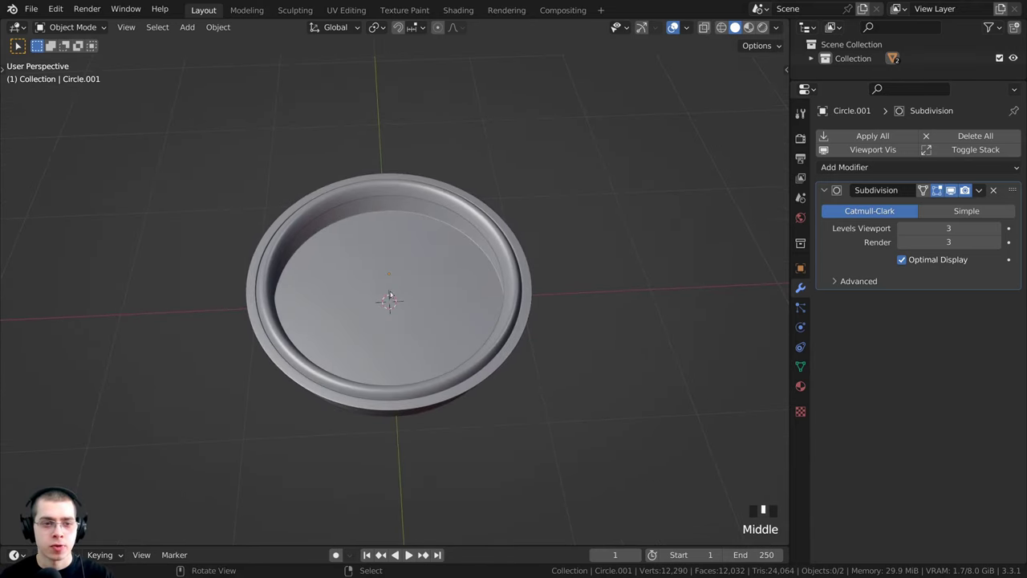
pyautogui.hotkey('shift', 'a')
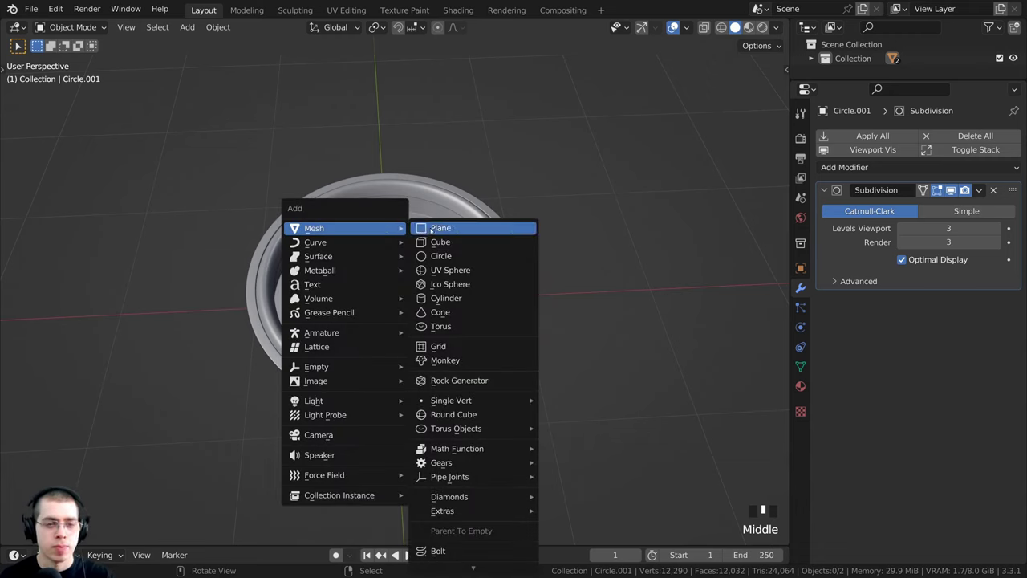
pyautogui.click(441, 272)
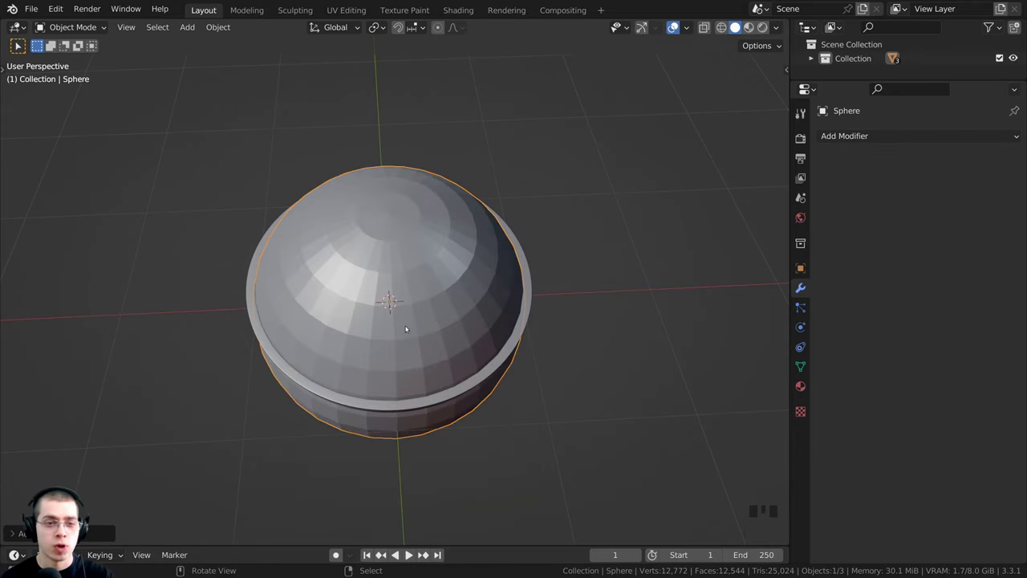
# Open the sphere's mesh for editing in front view and switch the viewport to wireframe shading
pyautogui.press('KP_1')
pyautogui.keyDown('shift'); pyautogui.moveTo(406, 329); pyautogui.dragTo(413, 325, button='middle'); pyautogui.keyUp('shift')
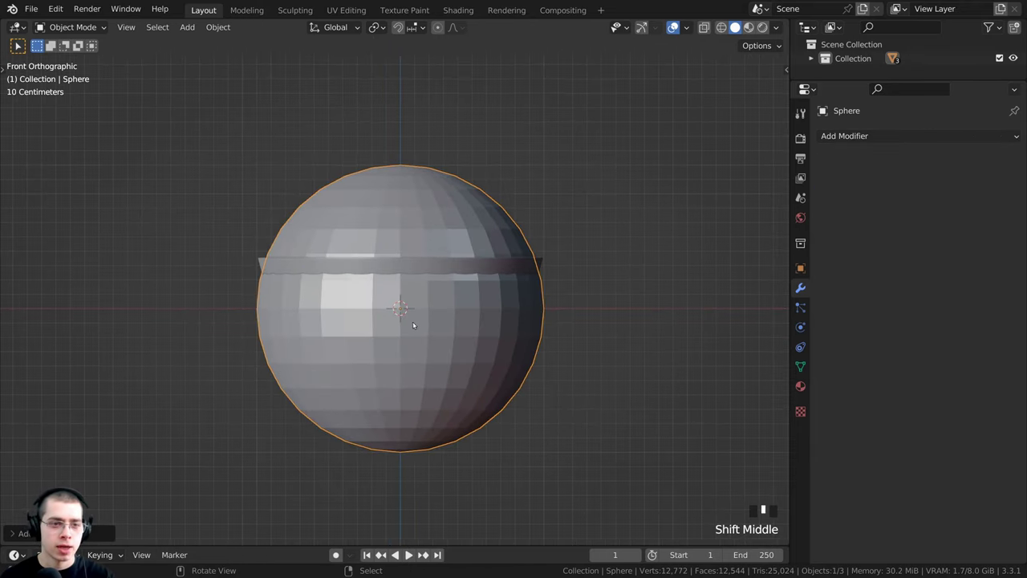
pyautogui.scroll(1, 433, 360)
pyautogui.press('Tab')
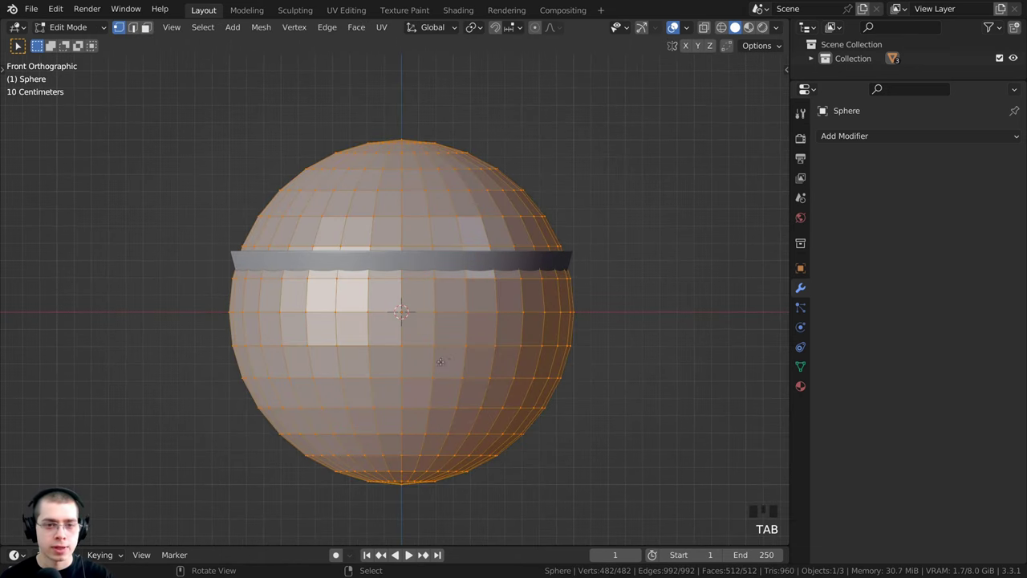
pyautogui.keyDown('shift'); pyautogui.moveTo(441, 362); pyautogui.dragTo(435, 343, button='middle'); pyautogui.keyUp('shift')
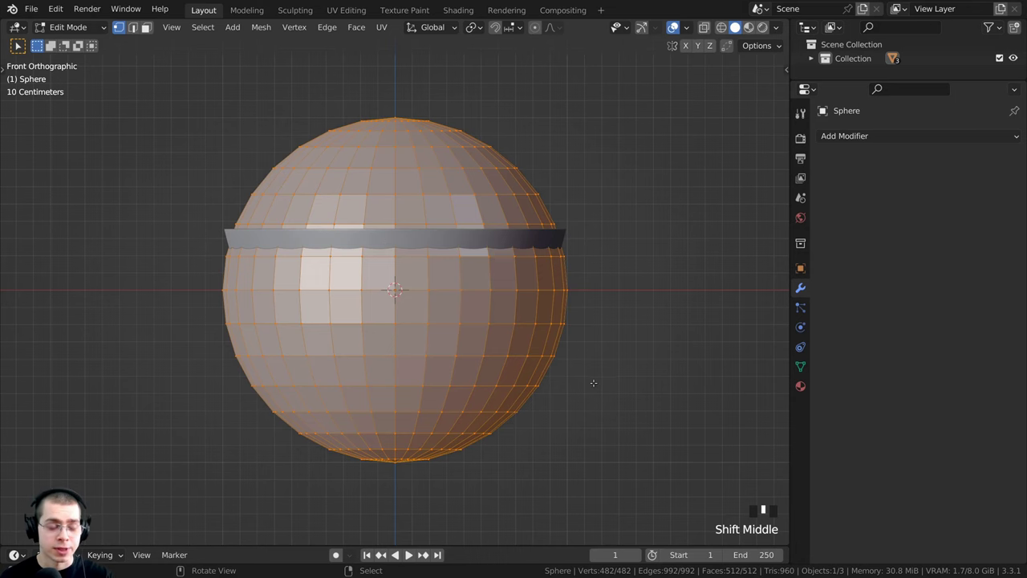
pyautogui.press('z')
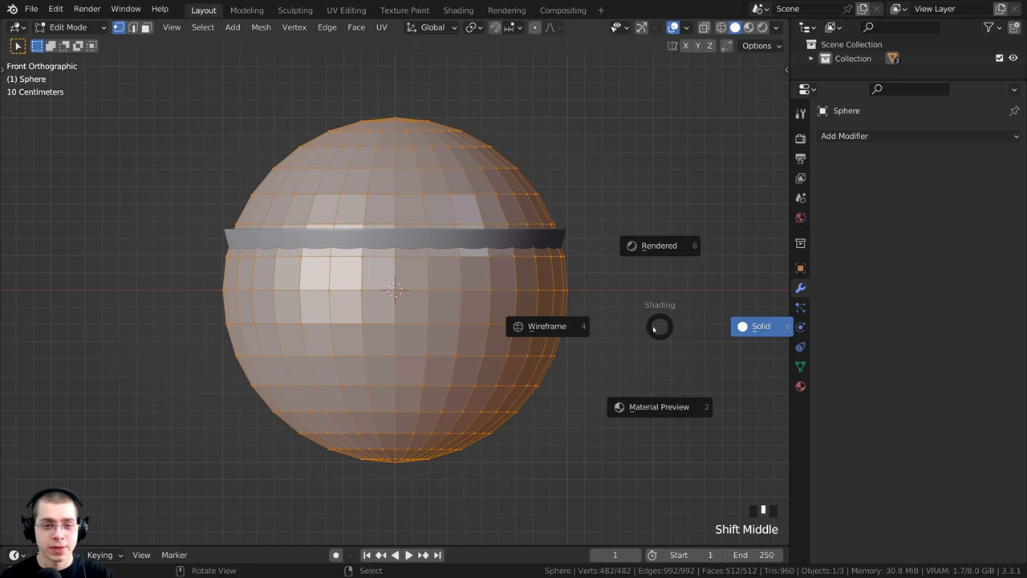
pyautogui.click(526, 327)
# Delete all vertices of the sphere's lower half, including the equator loop
pyautogui.scroll(2, 397, 202)
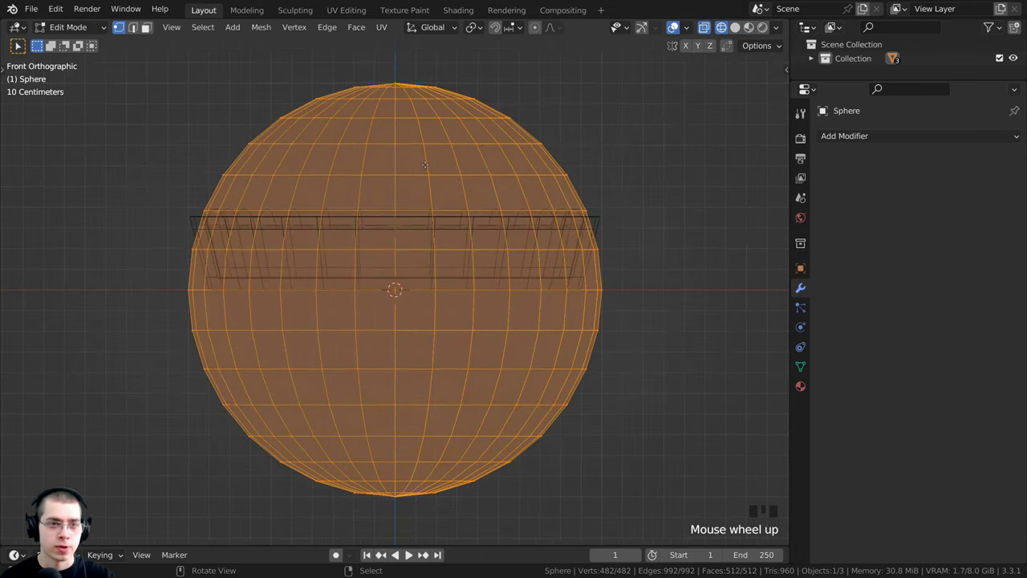
pyautogui.scroll(-1, 399, 206)
pyautogui.hotkey('alt', 'a')
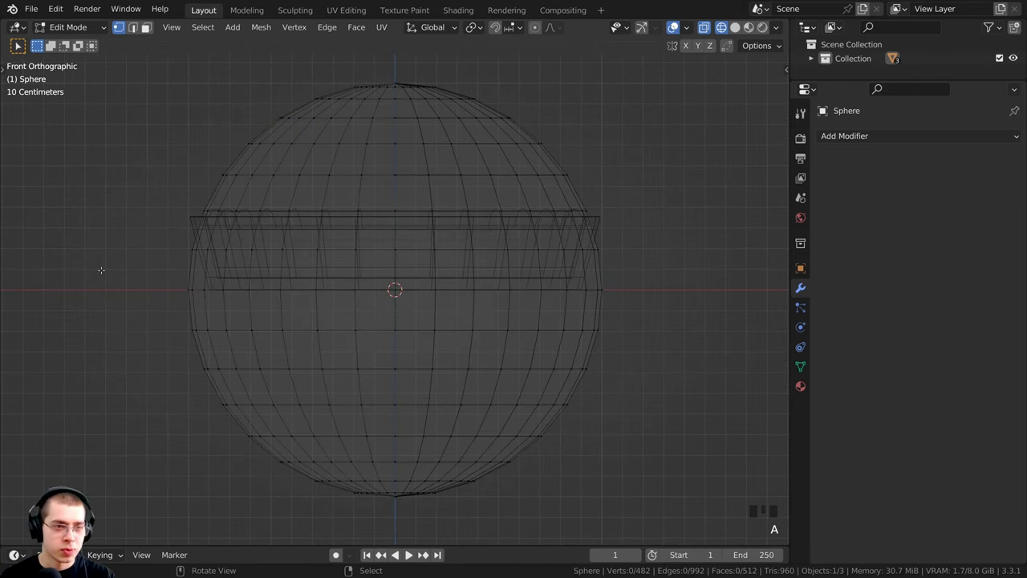
pyautogui.moveTo(102, 270); pyautogui.dragTo(712, 544)
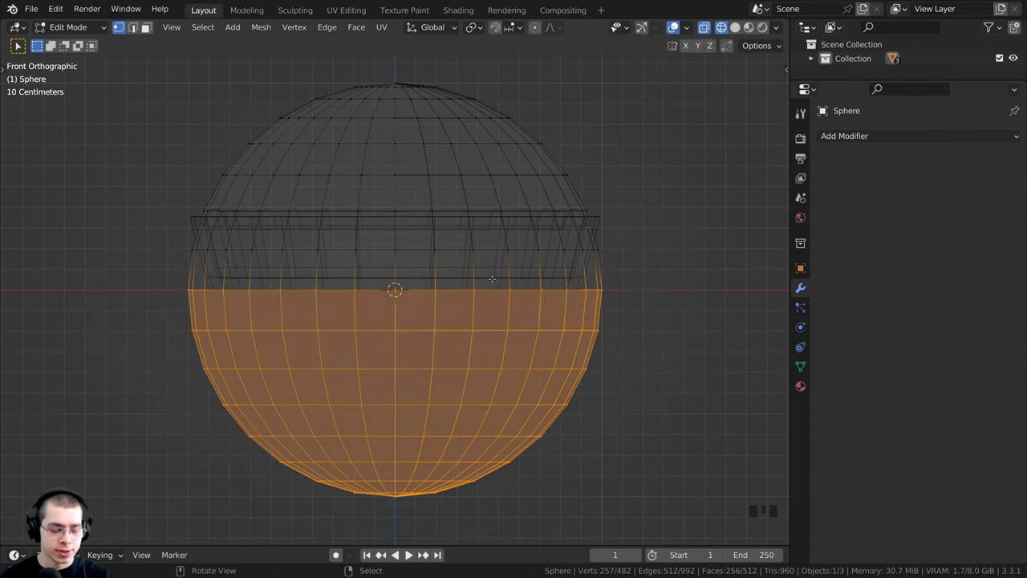
pyautogui.press('x')
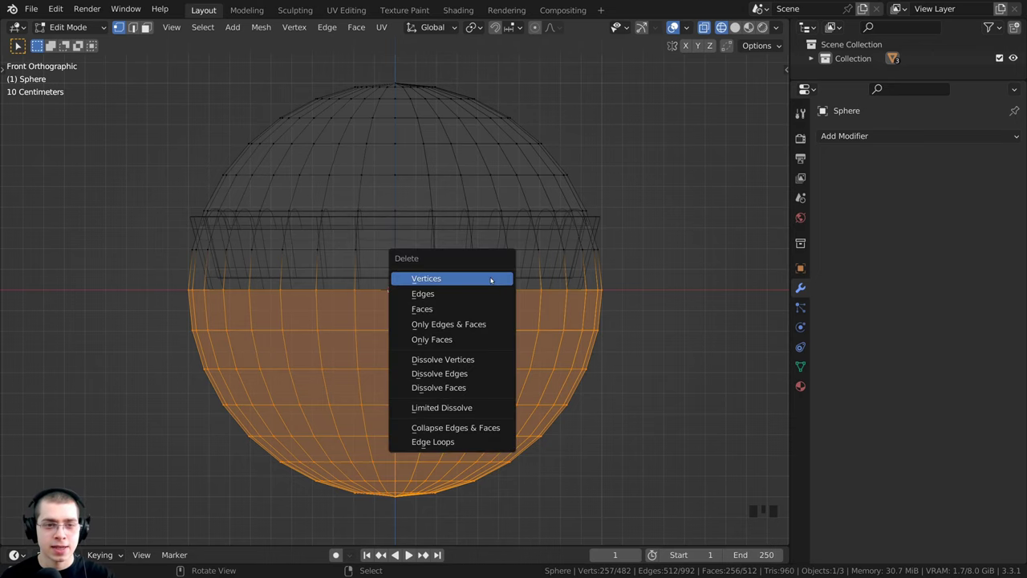
pyautogui.click(434, 279)
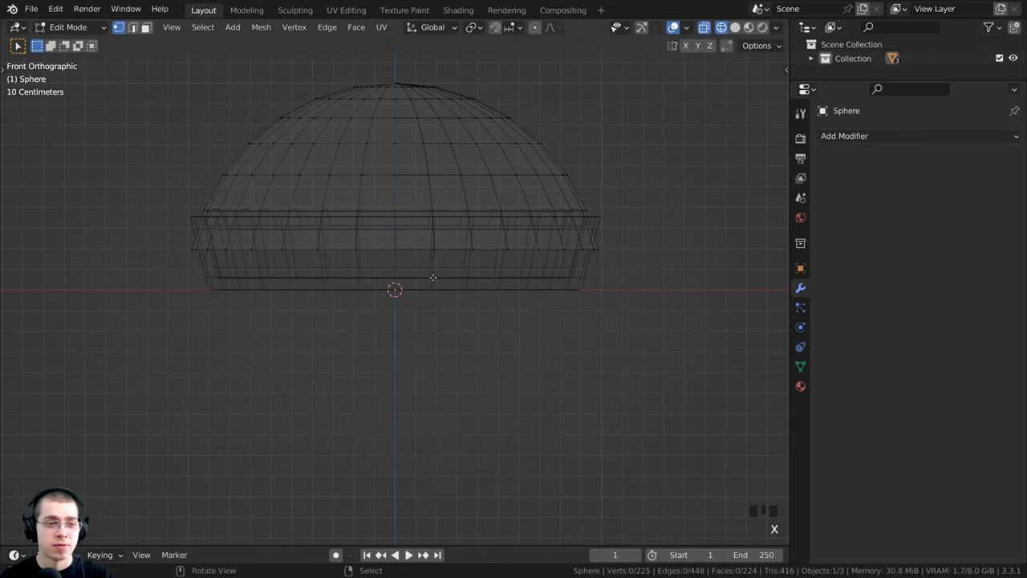
# Flatten the whole remaining dome by scaling it along Z to about 0.15
pyautogui.keyDown('shift'); pyautogui.moveTo(574, 181); pyautogui.dragTo(566, 257, button='middle'); pyautogui.keyUp('shift')
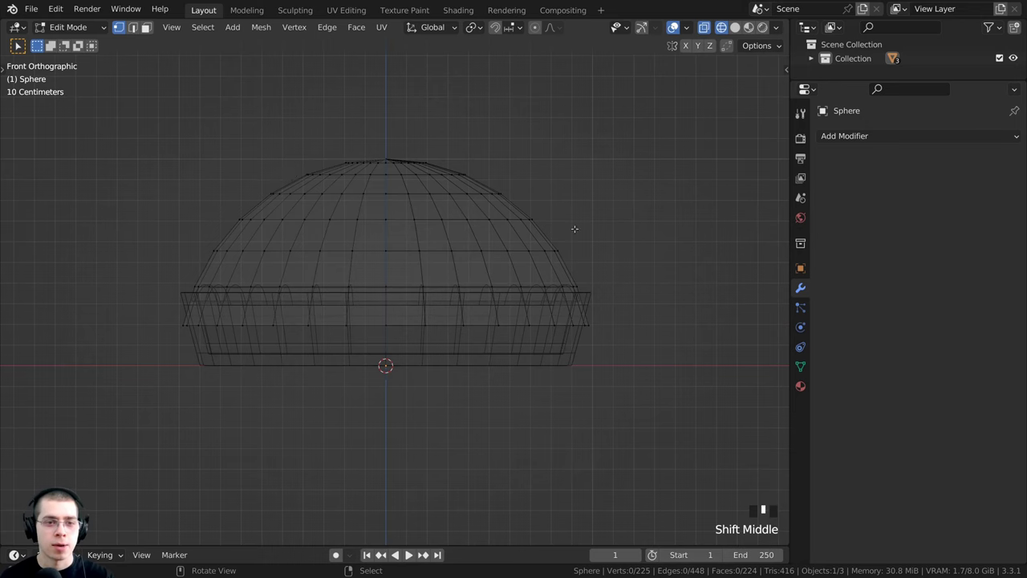
pyautogui.keyDown('shift'); pyautogui.moveTo(604, 305); pyautogui.dragTo(594, 313, button='middle'); pyautogui.keyUp('shift')
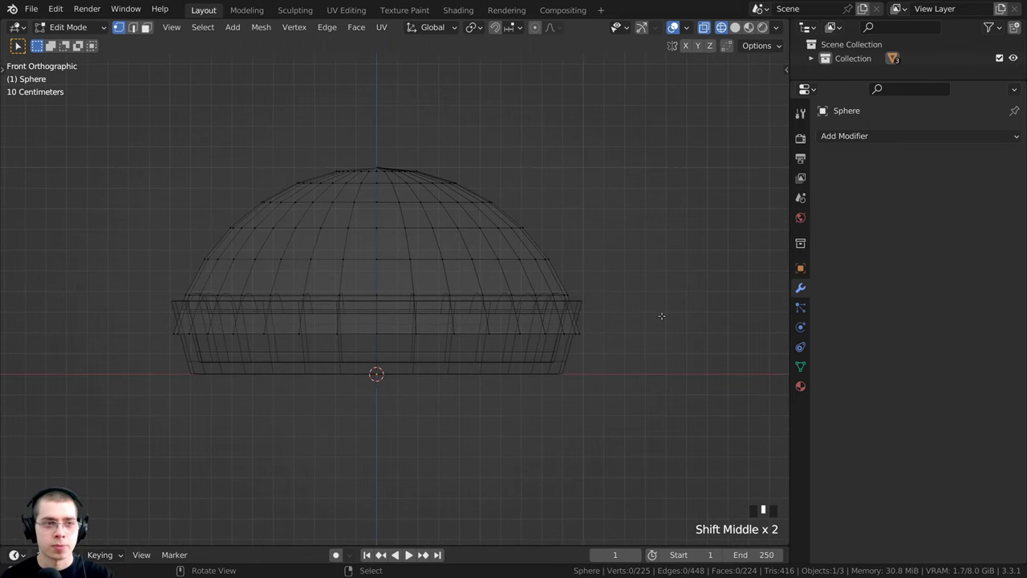
pyautogui.press('a')
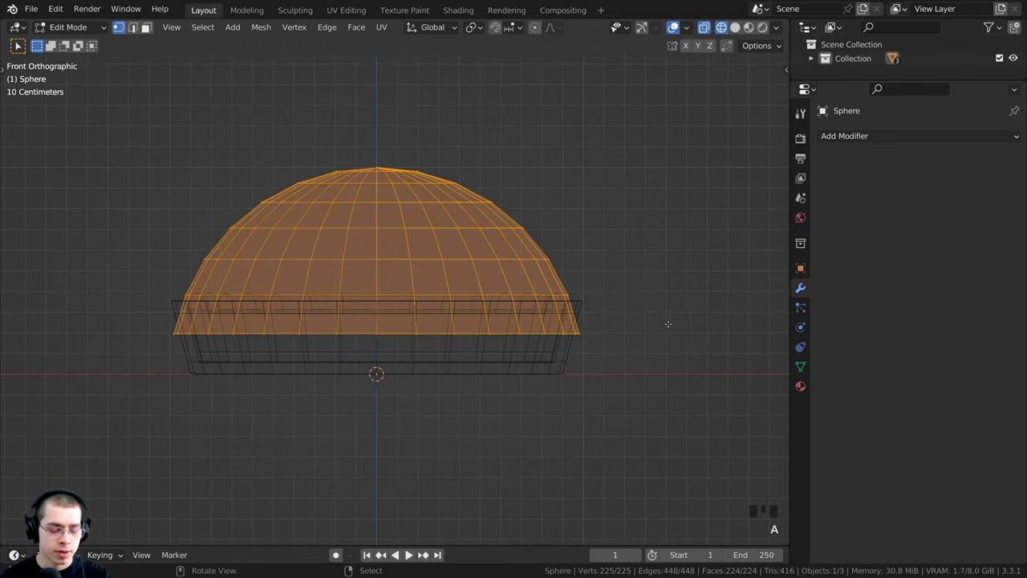
pyautogui.scroll(1, 734, 327)
pyautogui.press('s')
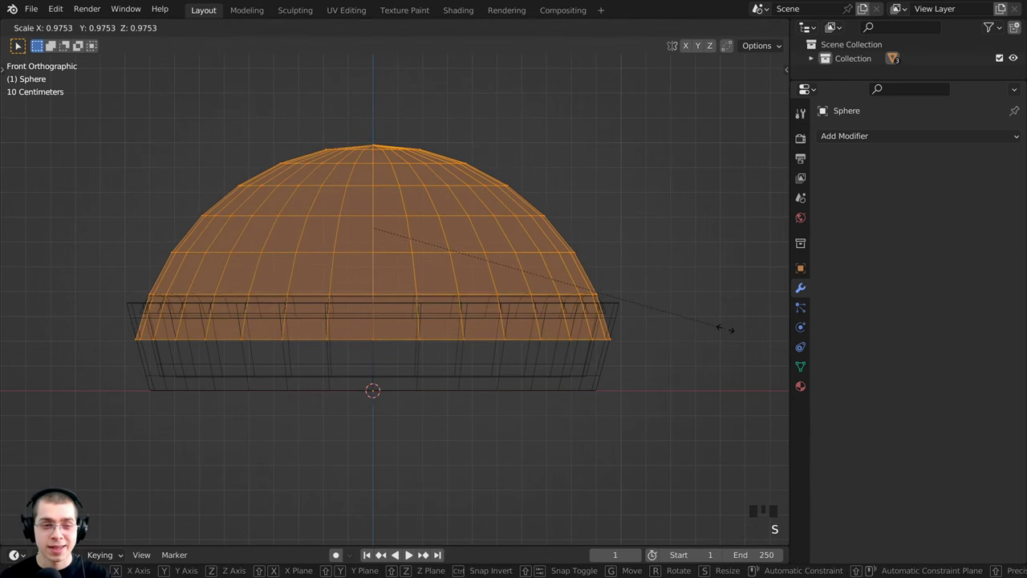
pyautogui.press('z')
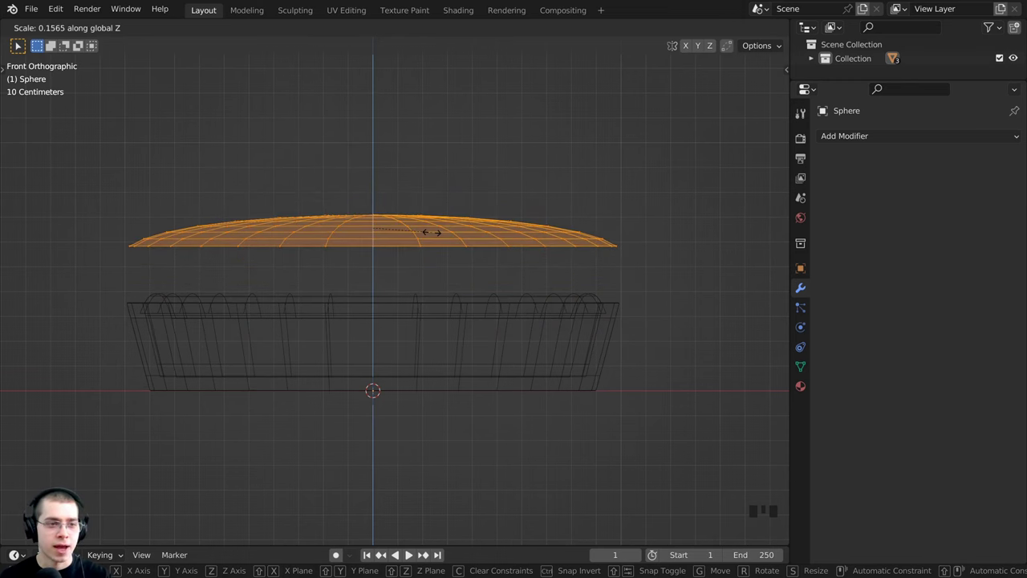
pyautogui.click(482, 212)
# Lower the flattened dome along Z onto the dish rim and scale it uniformly to about 0.94
pyautogui.scroll(2, 481, 213)
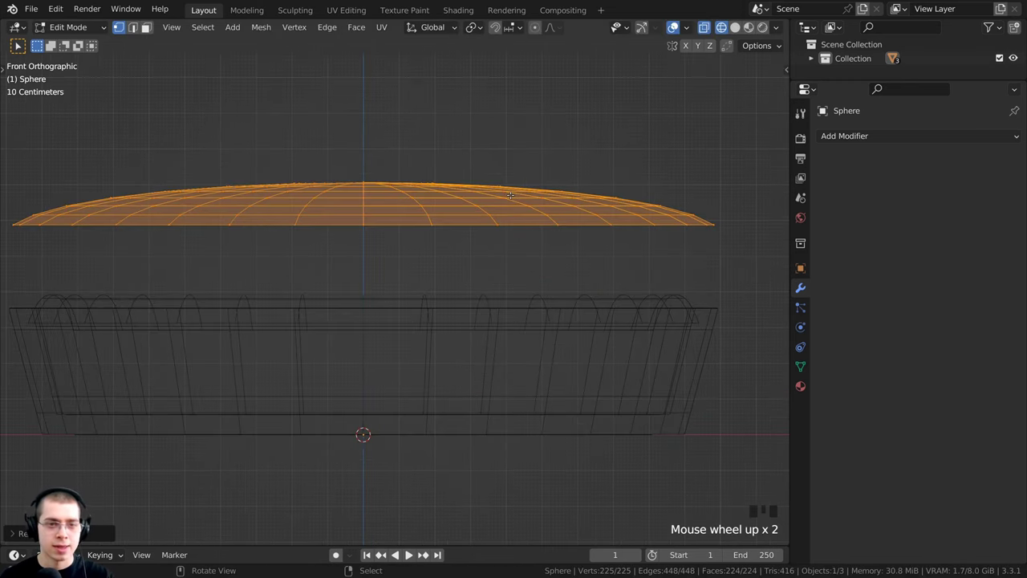
pyautogui.press('g')
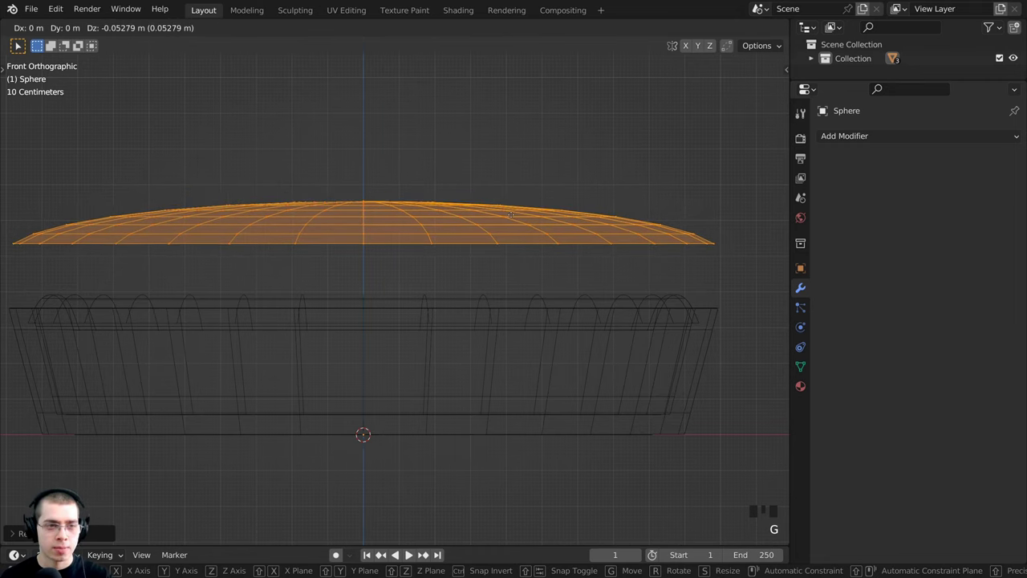
pyautogui.press('z')
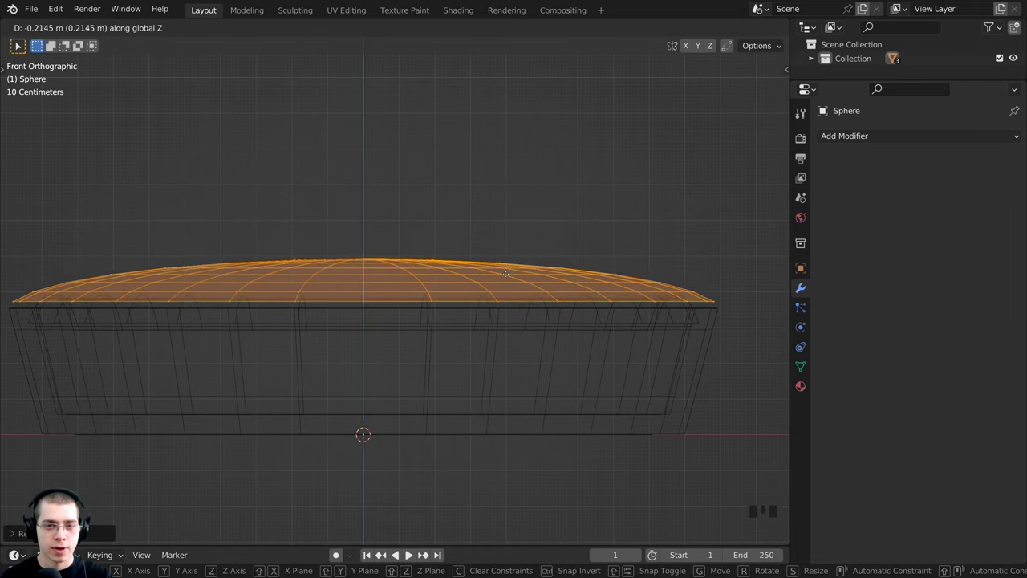
pyautogui.click(505, 282)
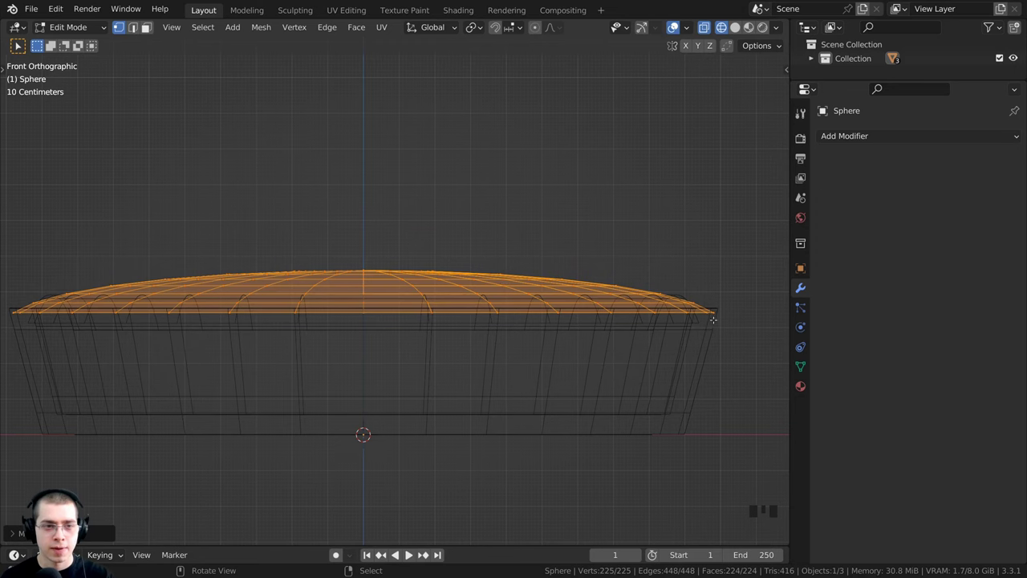
pyautogui.press('s')
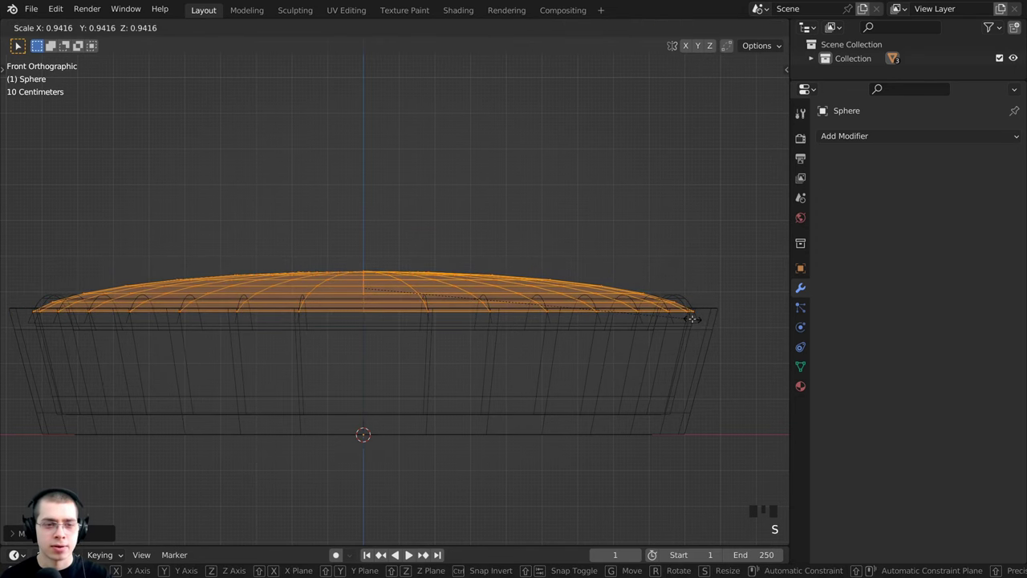
pyautogui.click(691, 319)
# Return the viewport to solid shading and make the dome taller by scaling it along Z to about 1.7
pyautogui.press('z')
pyautogui.click(544, 270)
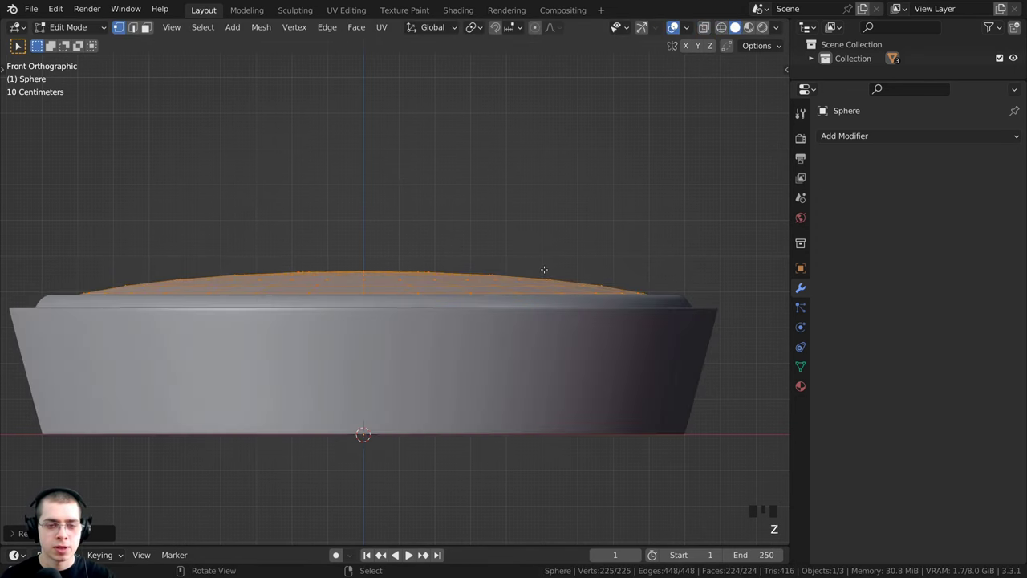
pyautogui.moveTo(544, 270); pyautogui.dragTo(508, 269, button='middle')
pyautogui.scroll(-2, 553, 327)
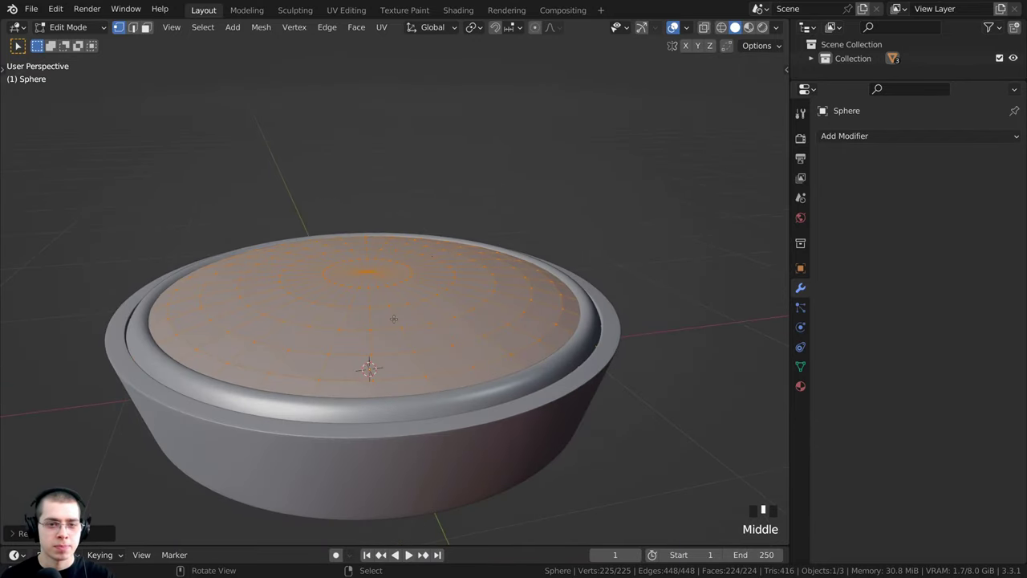
pyautogui.scroll(1, 393, 318)
pyautogui.press('s')
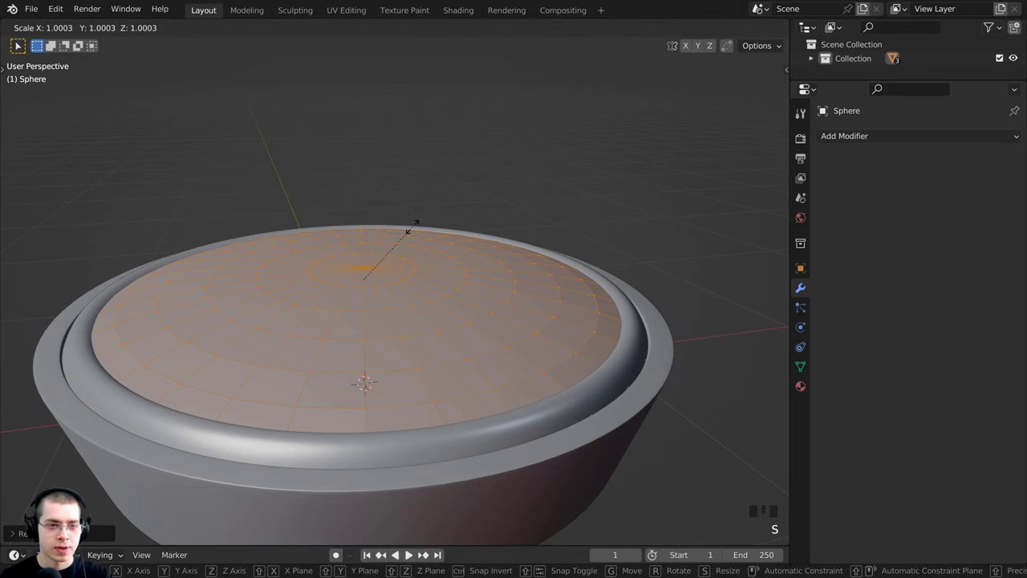
pyautogui.press('z')
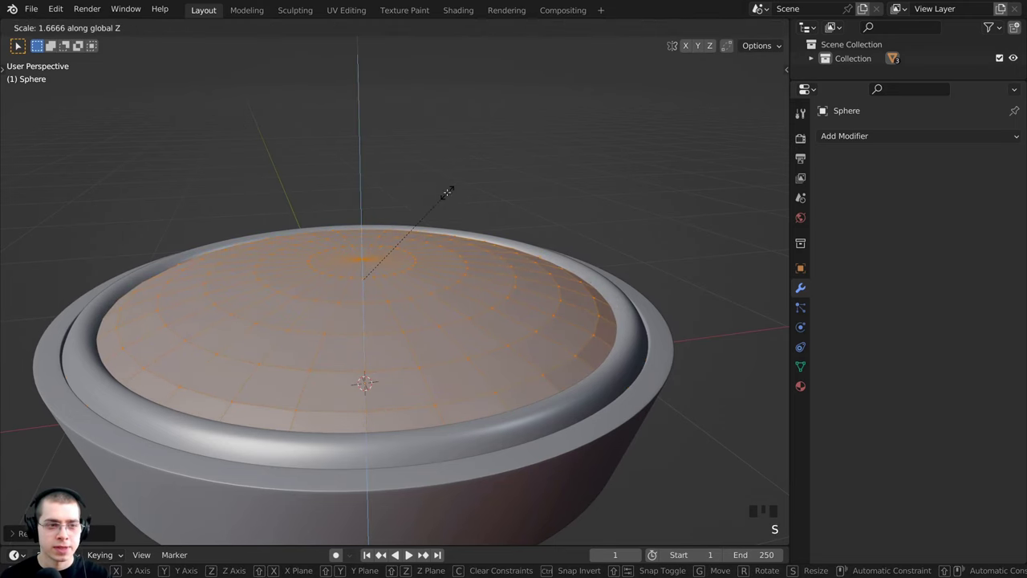
pyautogui.press('Escape')
# Scale the dome uniformly to about 0.915 and adjust its height along Z to fit inside the crust ring
pyautogui.press('s')
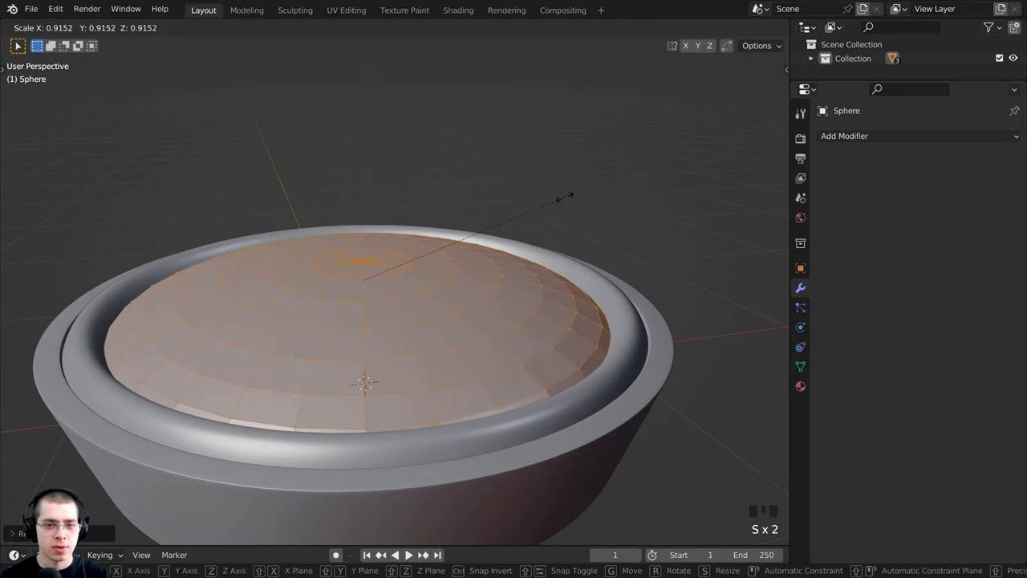
pyautogui.click(565, 197)
pyautogui.press('g')
pyautogui.press('z')
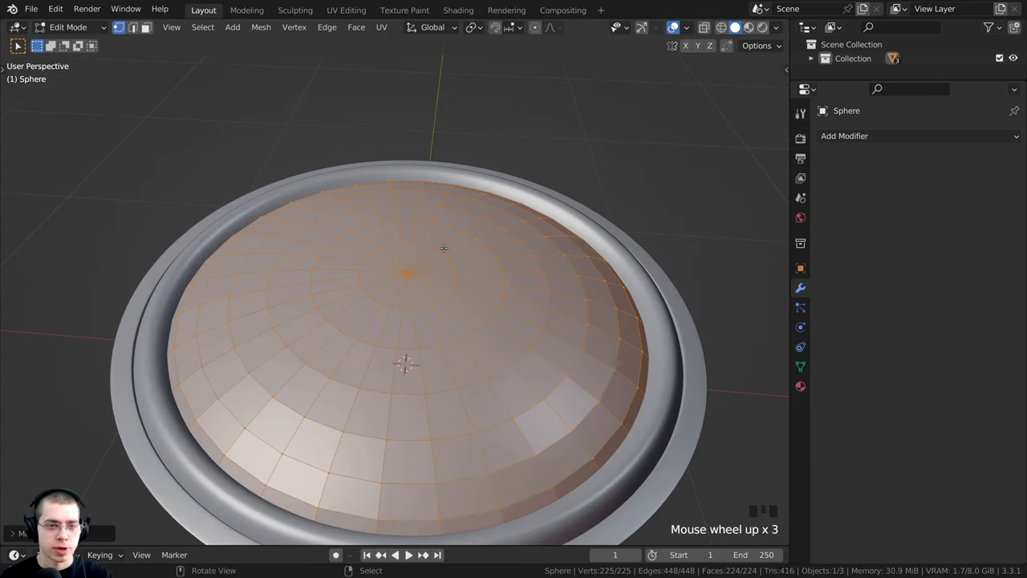
# Apply smooth shading to the dome in object mode and save the file
pyautogui.press('Tab')
pyautogui.scroll(-2, 440, 256)
pyautogui.keyDown('shift'); pyautogui.moveTo(435, 275); pyautogui.dragTo(426, 246, button='middle'); pyautogui.keyUp('shift')
pyautogui.scroll(2, 426, 245)
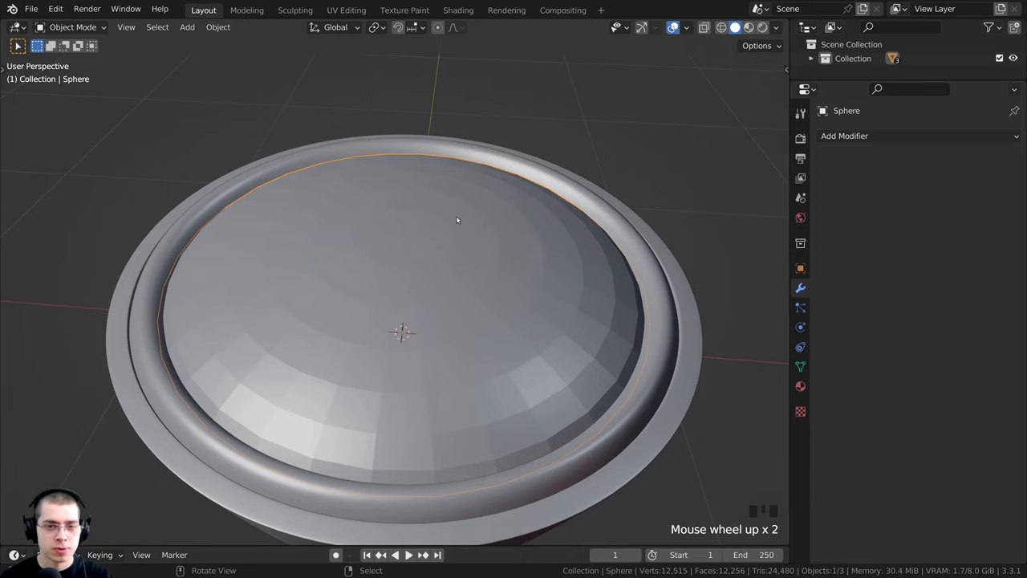
pyautogui.rightClick(391, 218)
pyautogui.click(378, 219)
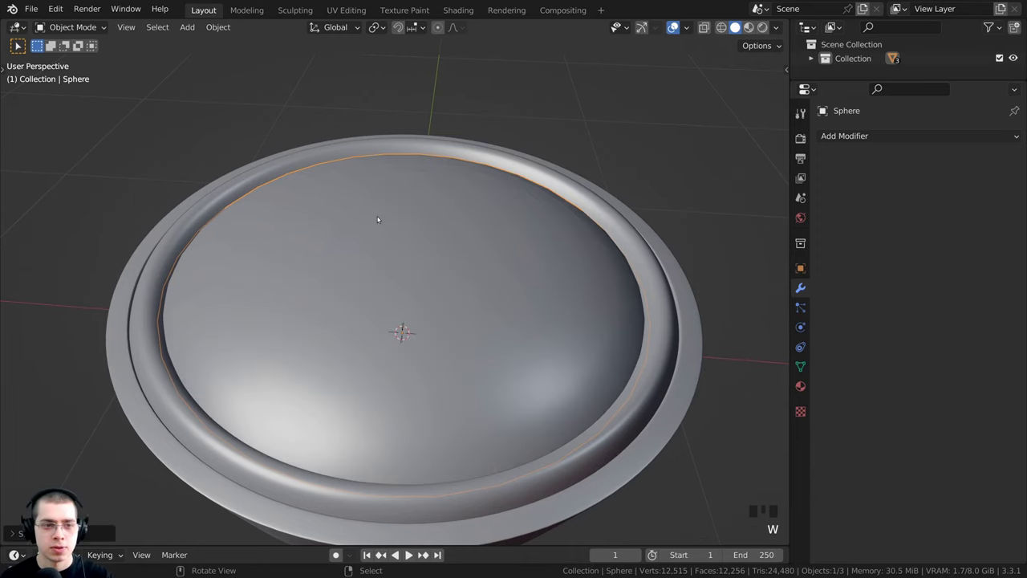
pyautogui.keyDown('shift'); pyautogui.moveTo(426, 282); pyautogui.dragTo(409, 257, button='middle'); pyautogui.keyUp('shift')
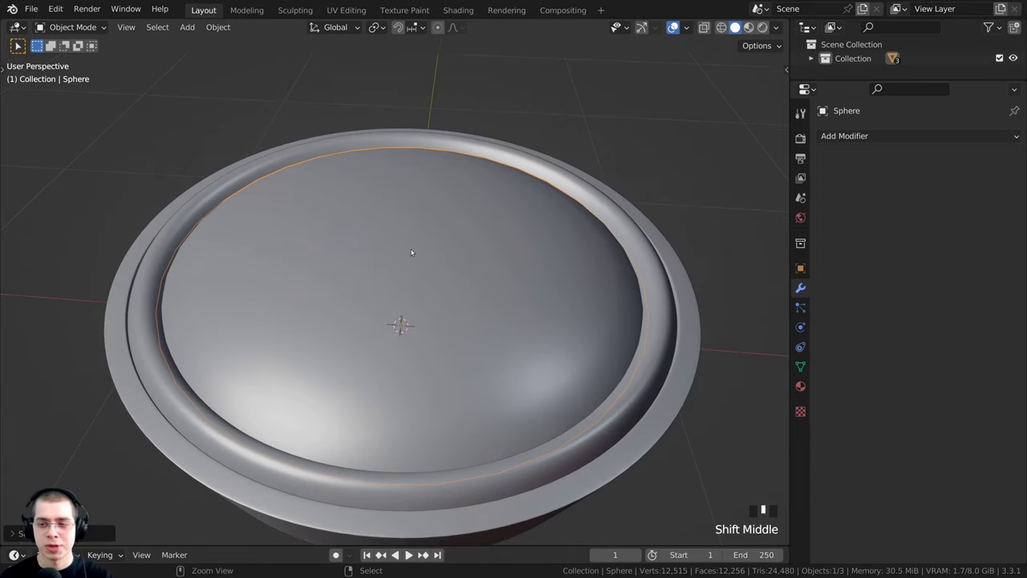
pyautogui.hotkey('ctrl', 's')
# Select the crust ring, reselect the dome, and examine up close how the dome's edge meets the ring
pyautogui.moveTo(413, 258); pyautogui.dragTo(683, 297, button='middle')
pyautogui.rightClick(697, 301)
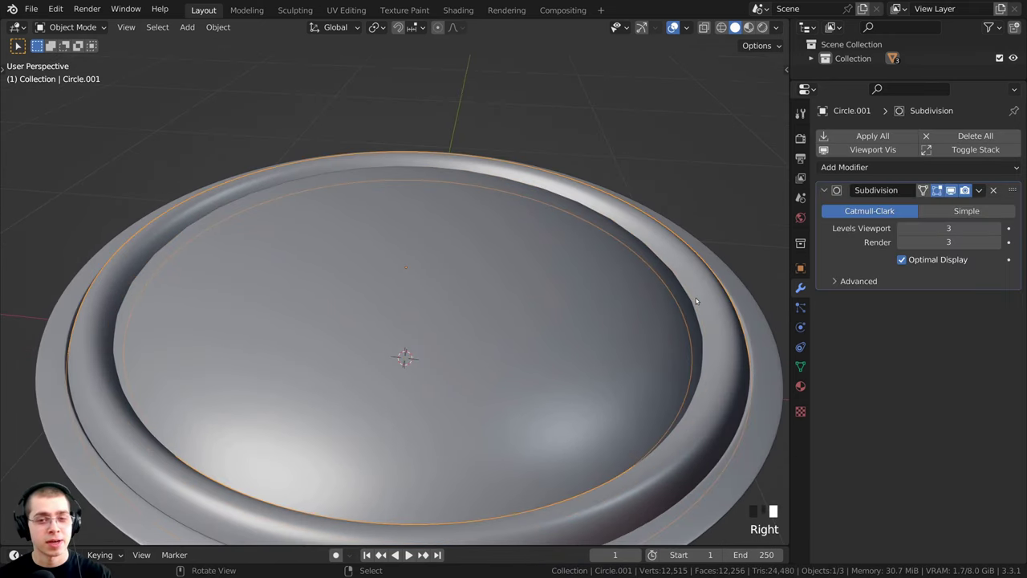
pyautogui.rightClick(463, 277)
pyautogui.keyDown('shift'); pyautogui.moveTo(457, 436); pyautogui.dragTo(458, 284, button='middle'); pyautogui.keyUp('shift')
pyautogui.scroll(-2, 539, 277)
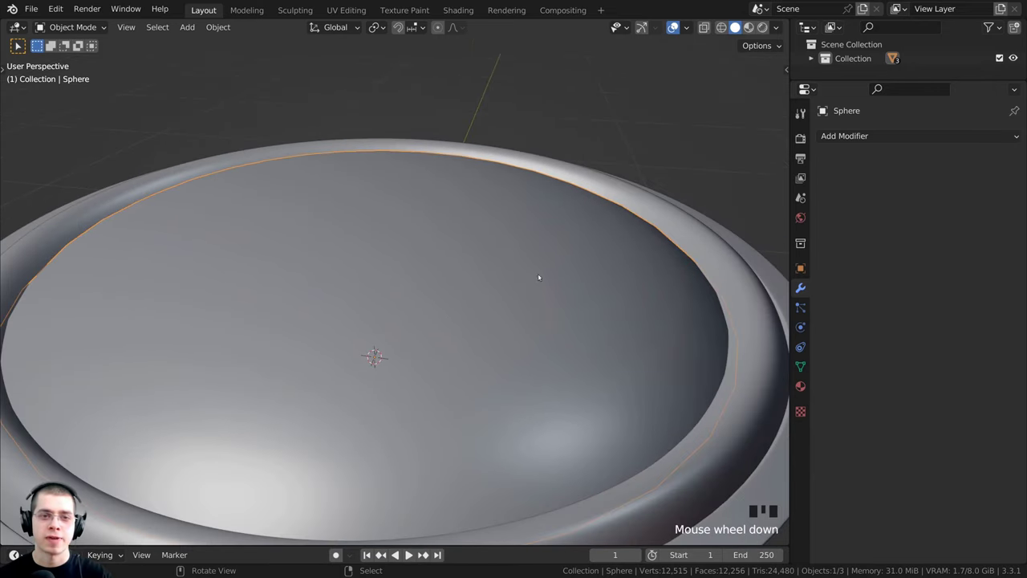
pyautogui.scroll(-2, 560, 362)
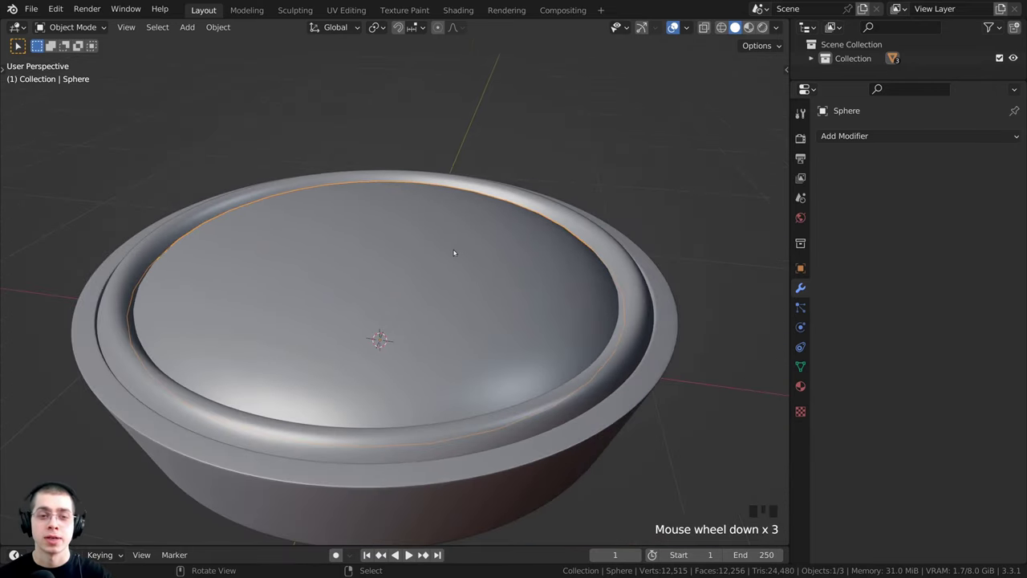
pyautogui.moveTo(454, 252); pyautogui.dragTo(426, 294, button='middle')
pyautogui.press('Tab')
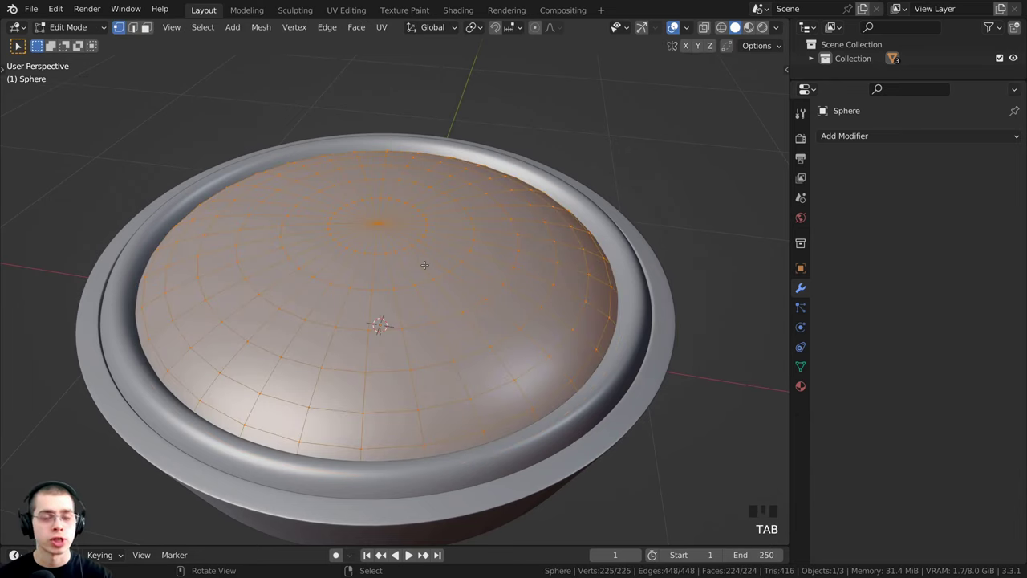
pyautogui.press('Tab')
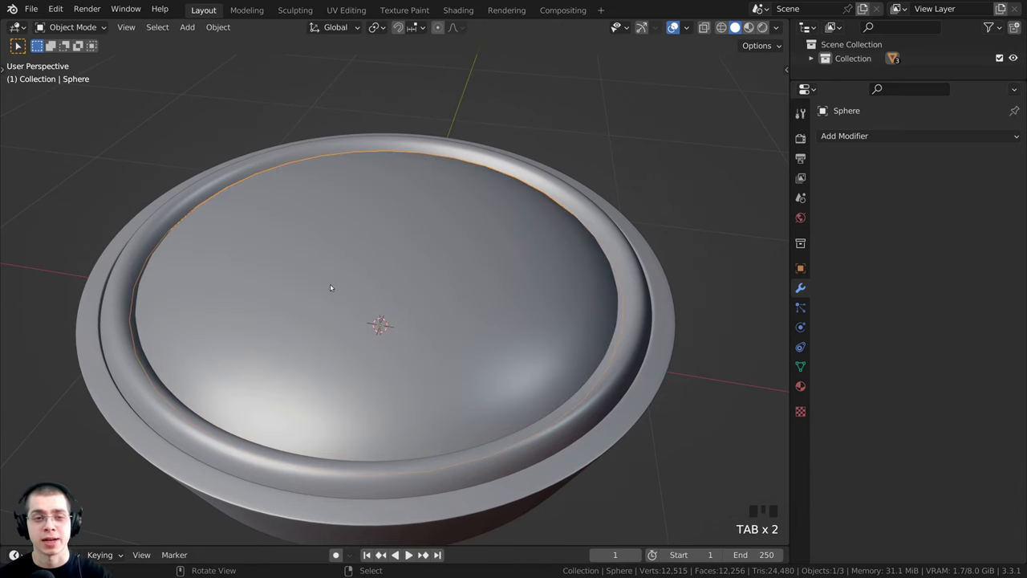
pyautogui.press('g')
pyautogui.rightClick(489, 212)
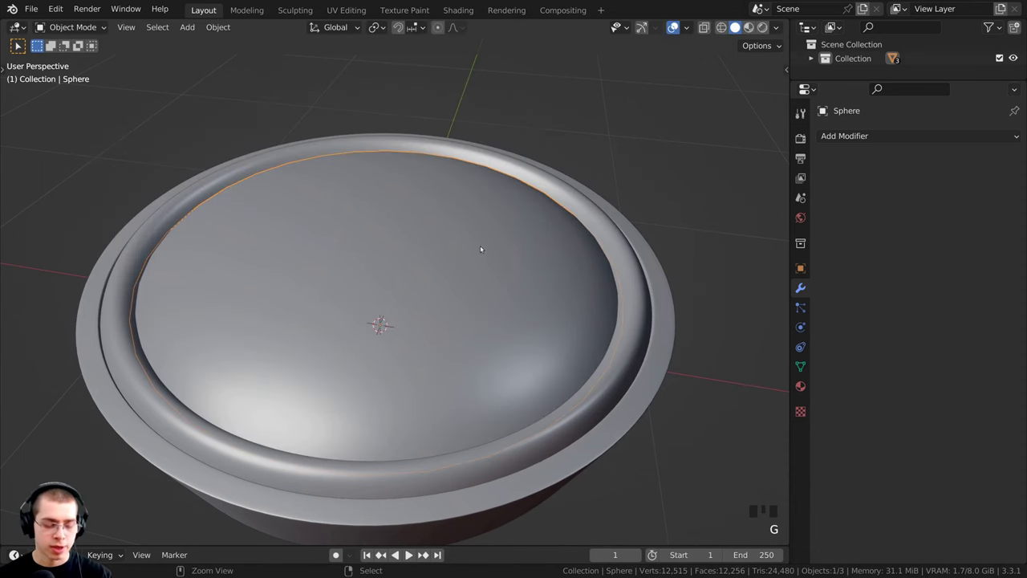
# Add a Subdivision Surface modifier to the dome and set both its viewport and render levels to 5
pyautogui.hotkey('ctrl', '2')
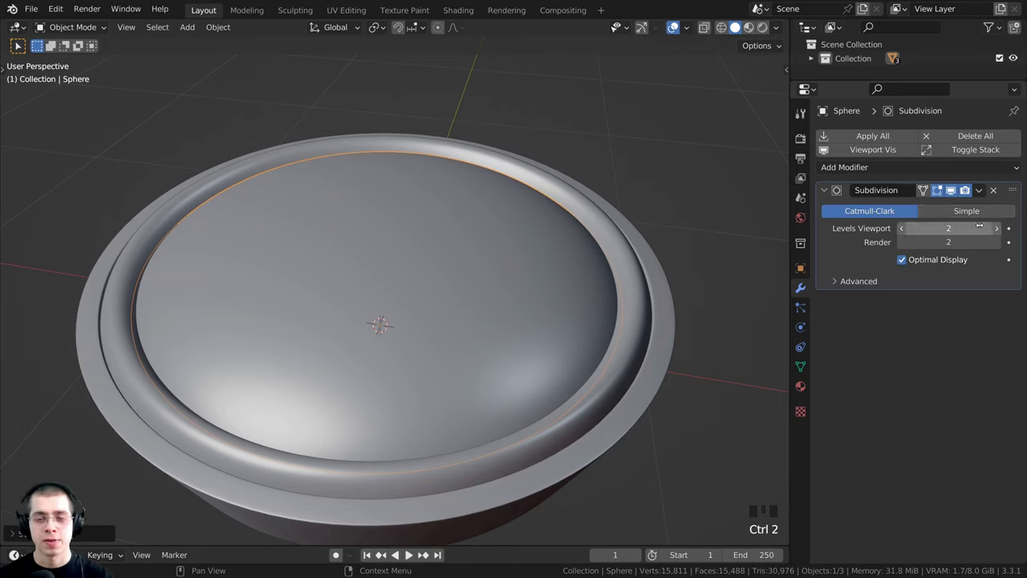
pyautogui.click(998, 242)
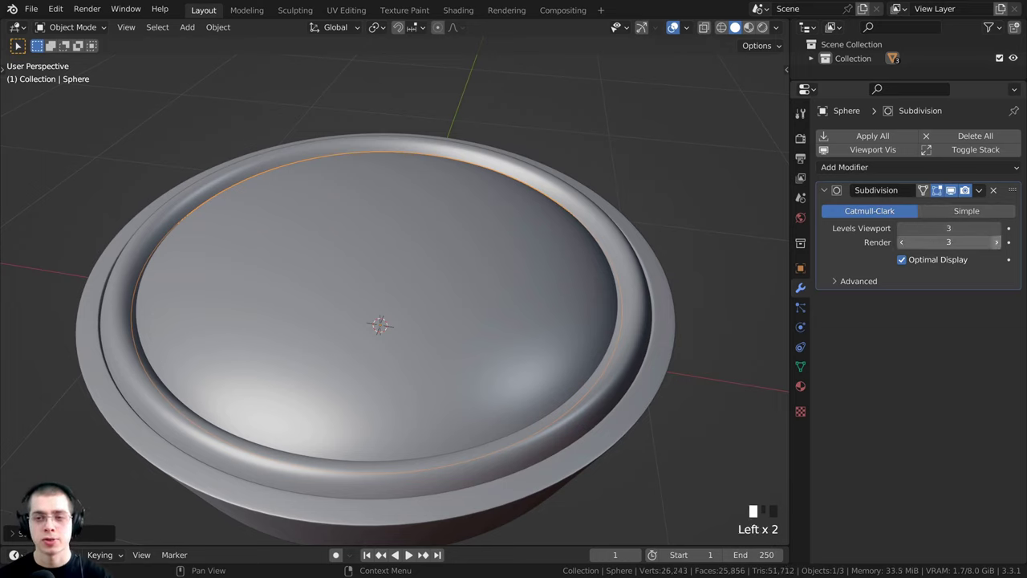
pyautogui.click(998, 242)
pyautogui.click(997, 242)
pyautogui.moveTo(642, 305); pyautogui.dragTo(659, 288, button='middle')
pyautogui.scroll(3, 491, 337)
pyautogui.scroll(-2, 656, 271)
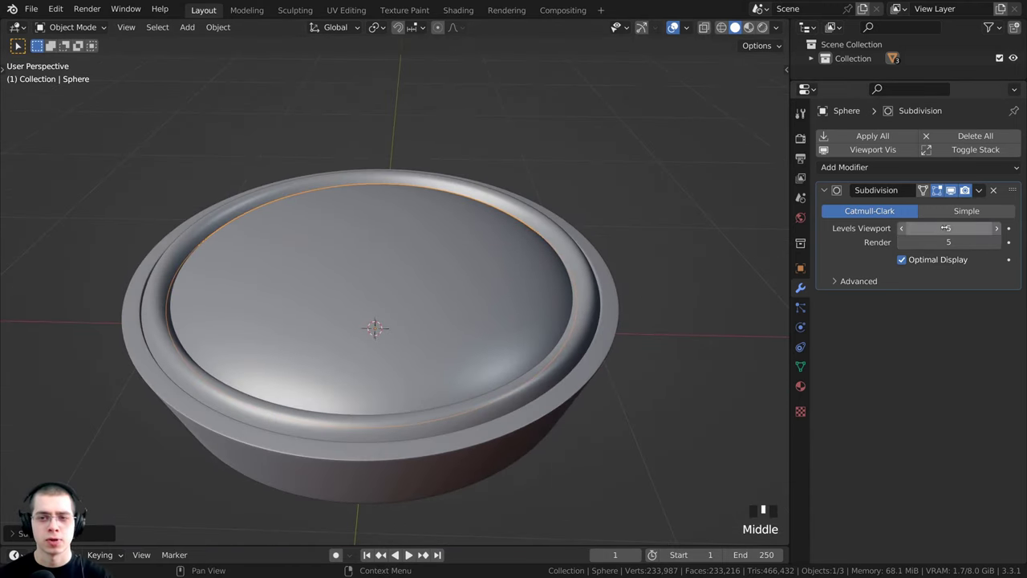
# Lower the dome's viewport subdivision level to 1 and deselect the dome to judge its outline
pyautogui.click(900, 231)
pyautogui.click(900, 230)
pyautogui.click(900, 231)
pyautogui.click(900, 230)
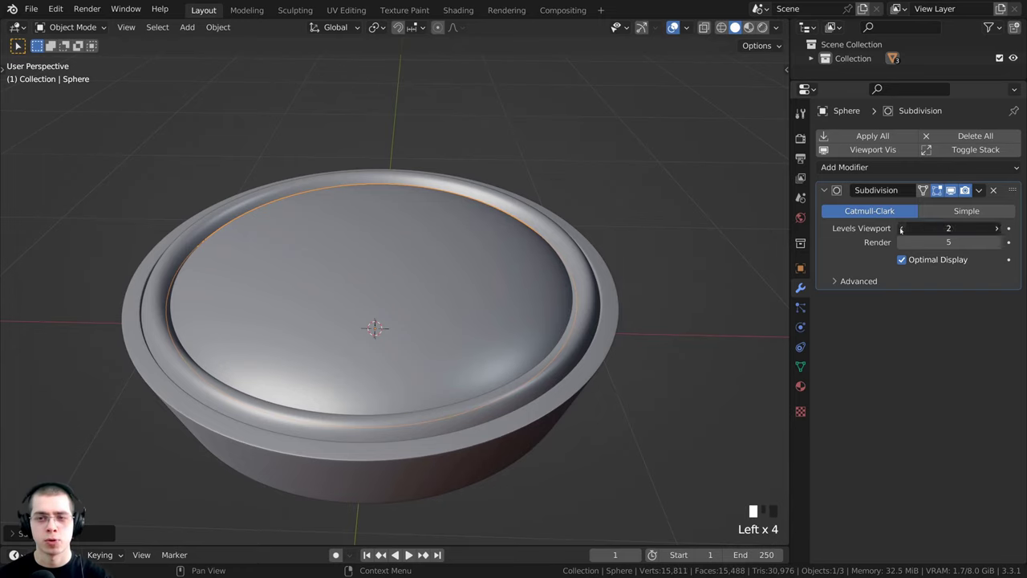
pyautogui.click(900, 230)
pyautogui.hotkey('alt', 'a')
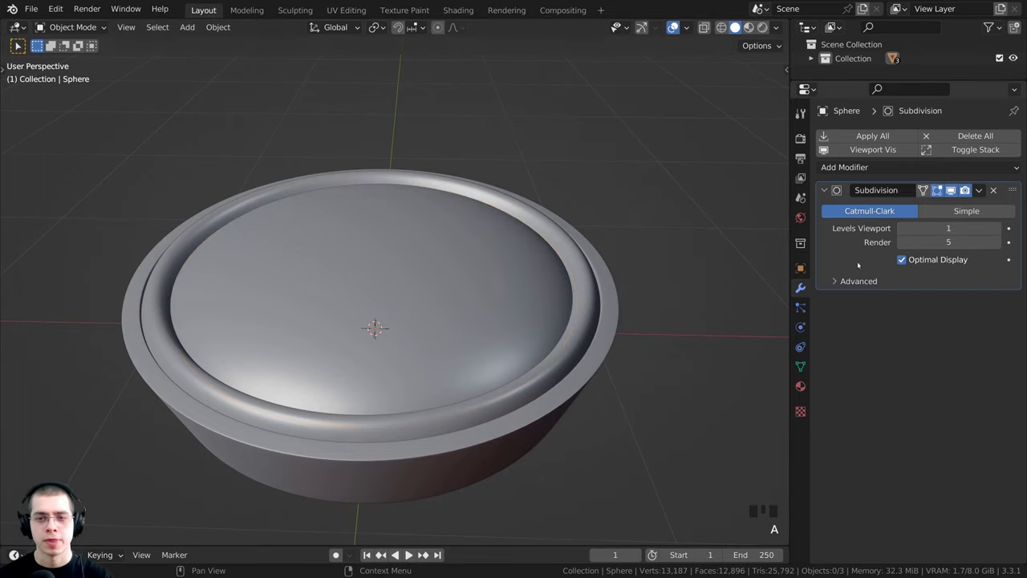
pyautogui.scroll(1, 530, 333)
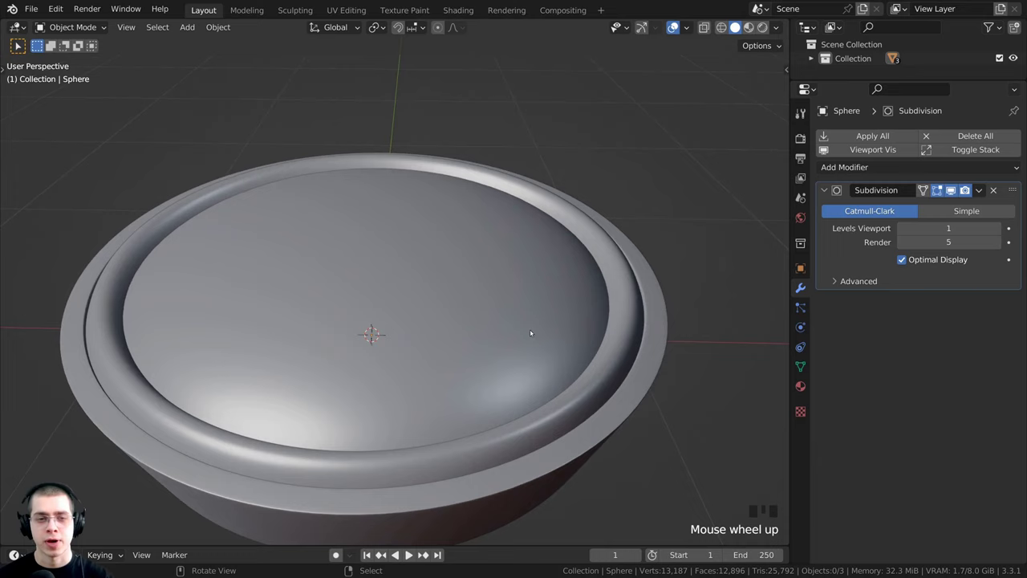
# Reselect the dome and set its viewport subdivision level to 5
pyautogui.rightClick(470, 305)
pyautogui.click(995, 230)
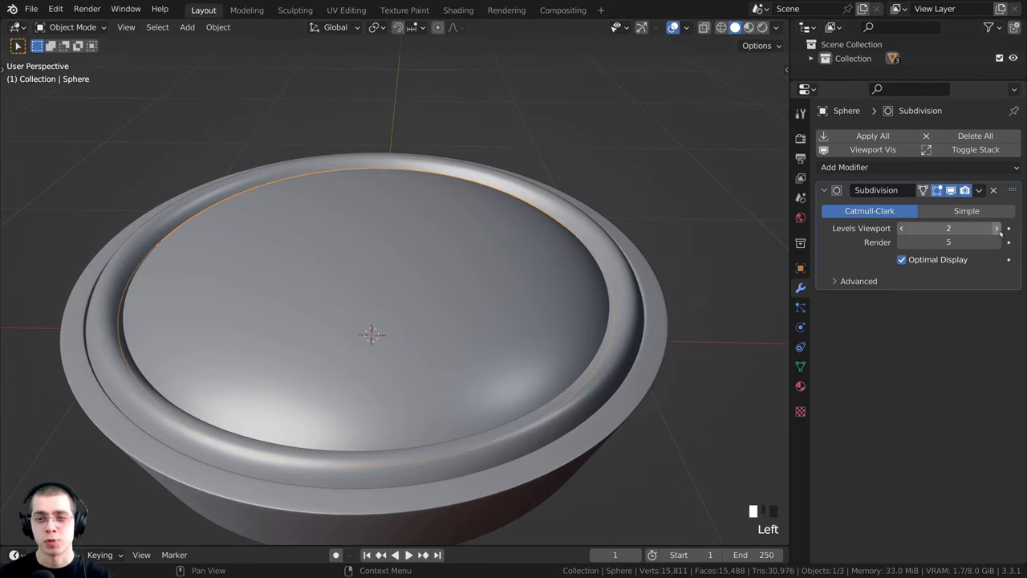
pyautogui.click(996, 230)
pyautogui.click(996, 230)
pyautogui.click(995, 228)
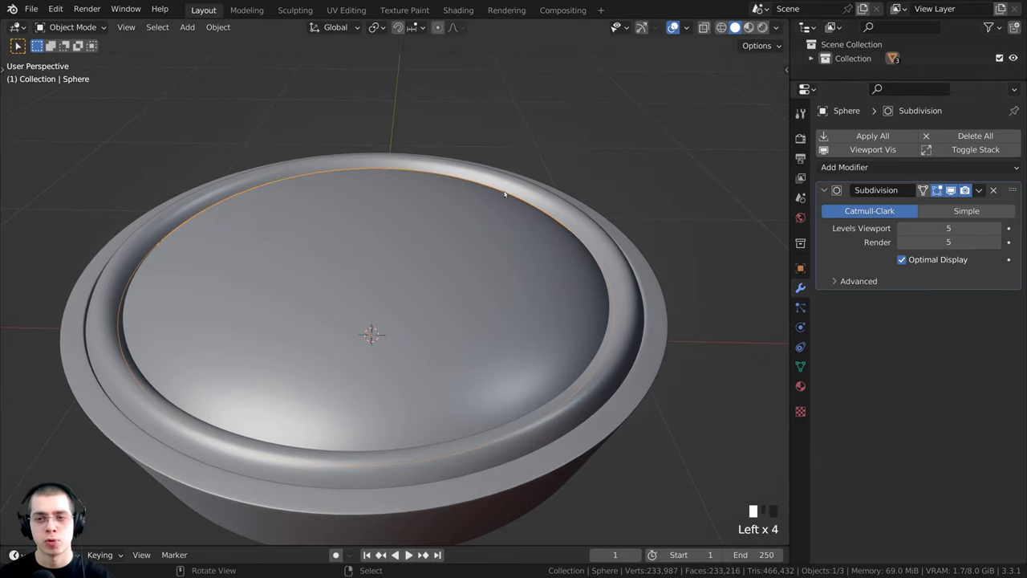
# Deselect the dome and examine how it sits within the crust ring from several angles
pyautogui.scroll(-1, 437, 216)
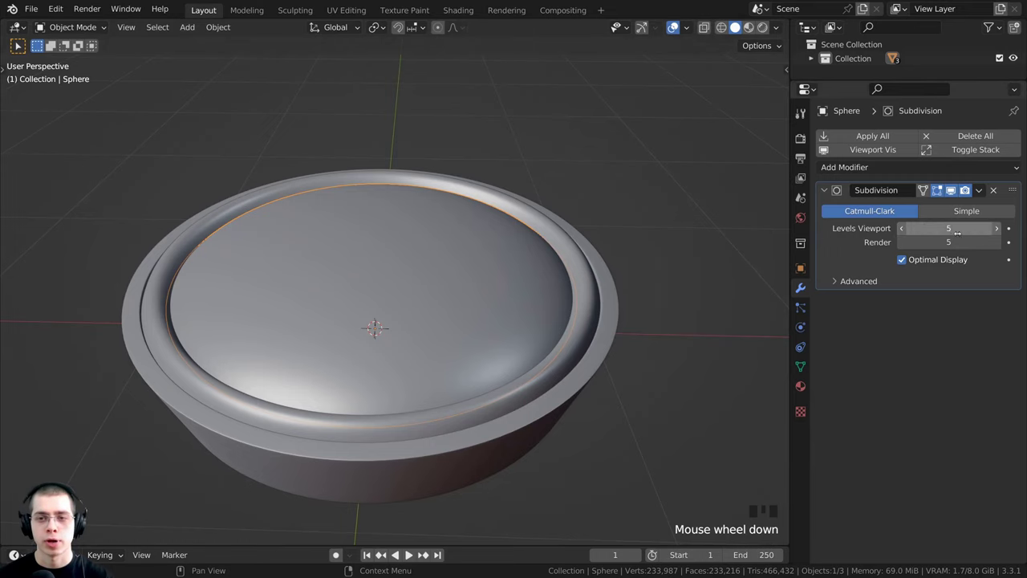
pyautogui.moveTo(637, 248)
pyautogui.mouseDown(button='middle')
pyautogui.moveTo(626, 276)
pyautogui.moveTo(622, 247)
pyautogui.mouseUp(button='middle')
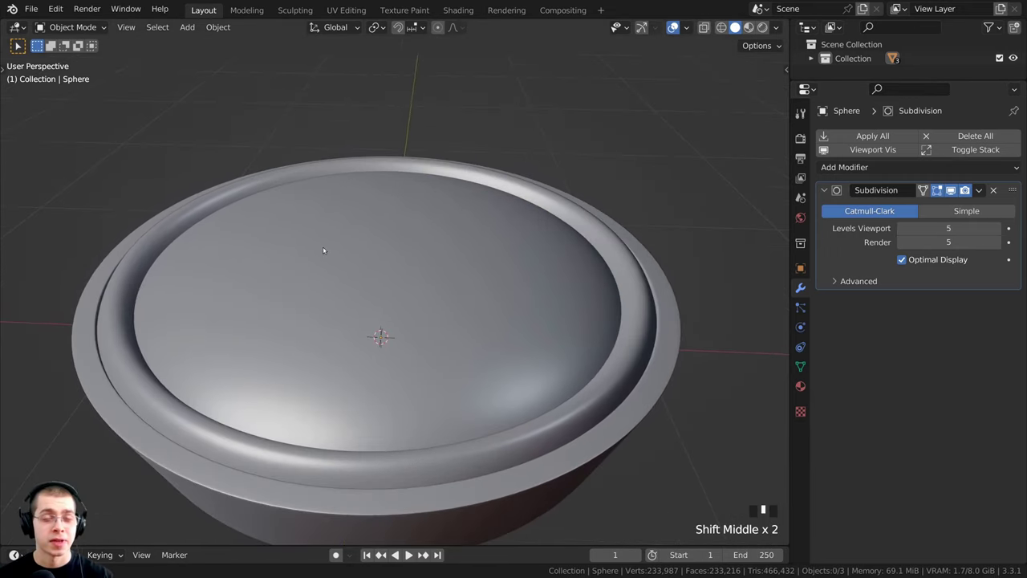
pyautogui.scroll(-1, 322, 250)
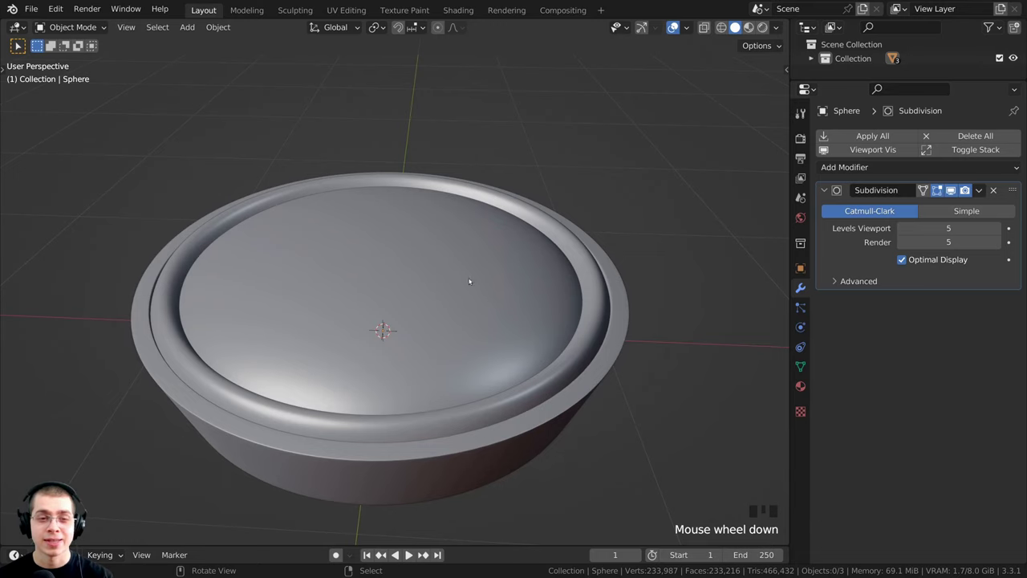
pyautogui.moveTo(349, 292); pyautogui.dragTo(469, 284, button='middle')
pyautogui.scroll(1, 468, 284)
pyautogui.moveTo(407, 277); pyautogui.dragTo(528, 270, button='middle')
pyautogui.scroll(2, 527, 270)
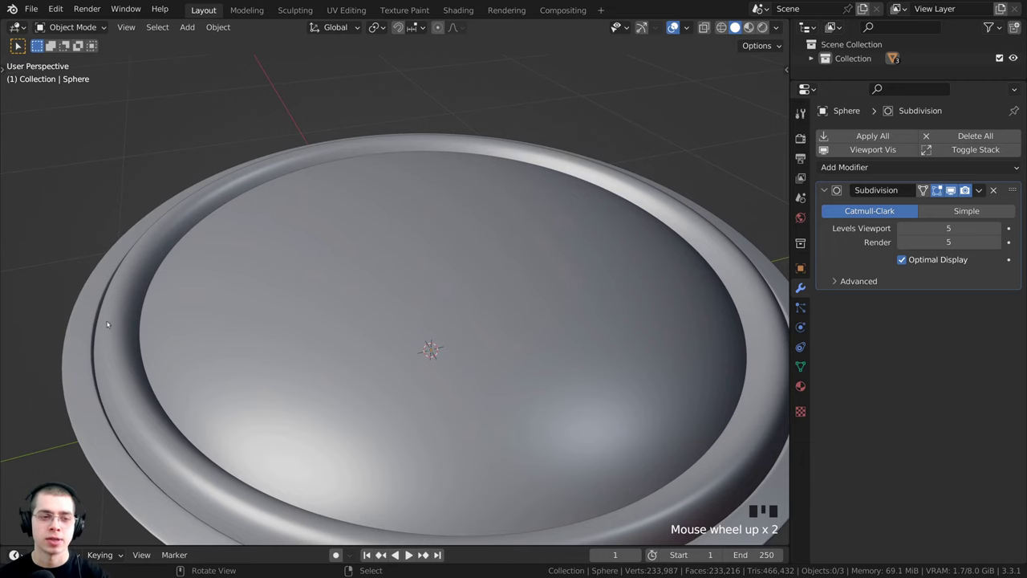
pyautogui.scroll(-3, 455, 263)
pyautogui.moveTo(457, 263); pyautogui.dragTo(567, 293, button='middle')
pyautogui.moveTo(571, 295)
pyautogui.keyDown('shift'); pyautogui.mouseDown(button='middle')
pyautogui.moveTo(588, 328)
pyautogui.moveTo(561, 309)
pyautogui.mouseUp(button='middle'); pyautogui.keyUp('shift')
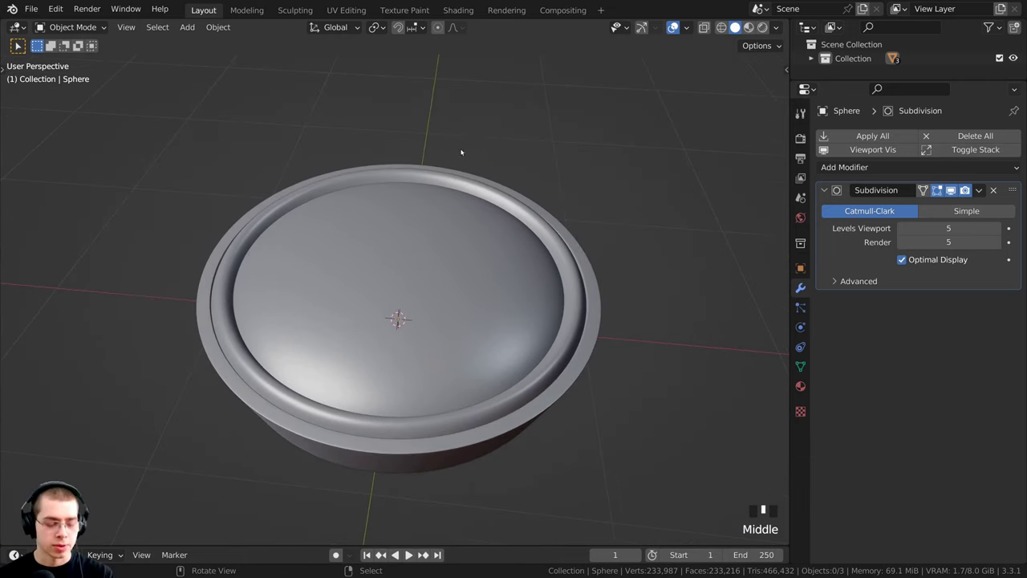
# Snap the 3D cursor to the world origin and add a mesh plane there
pyautogui.hotkey('shift', 's')
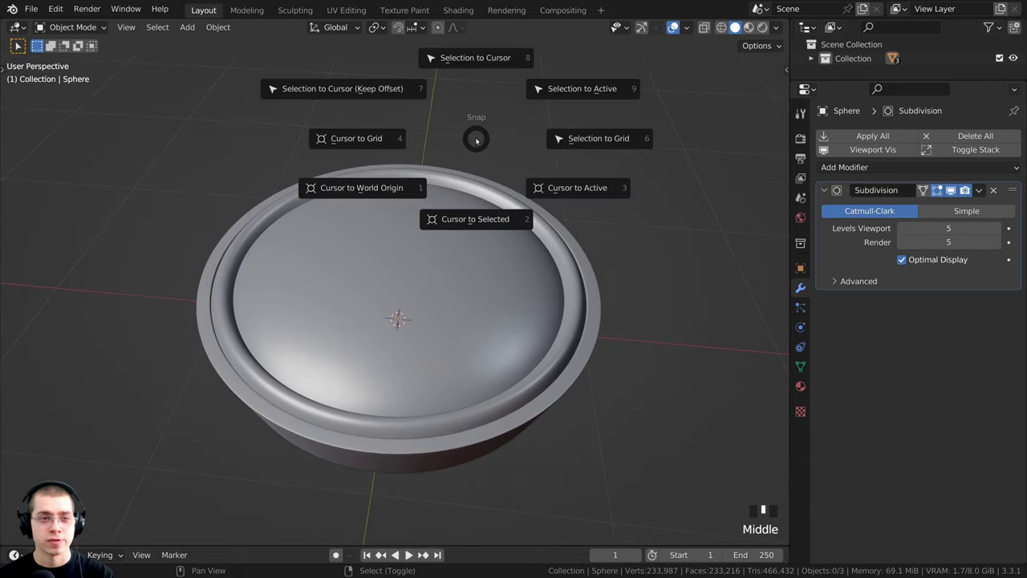
pyautogui.click(365, 190)
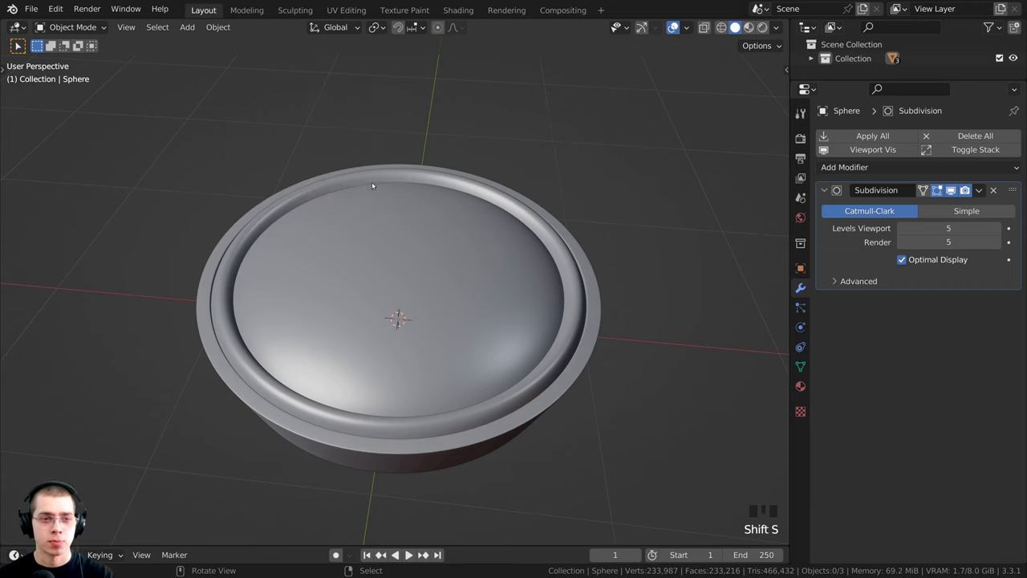
pyautogui.hotkey('shift', 'a')
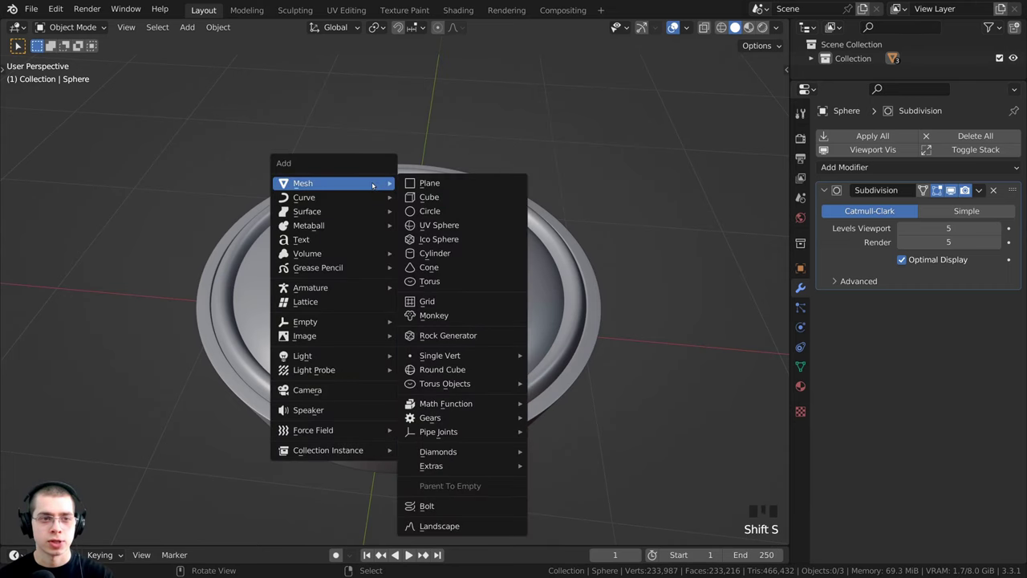
pyautogui.click(417, 186)
pyautogui.press('s')
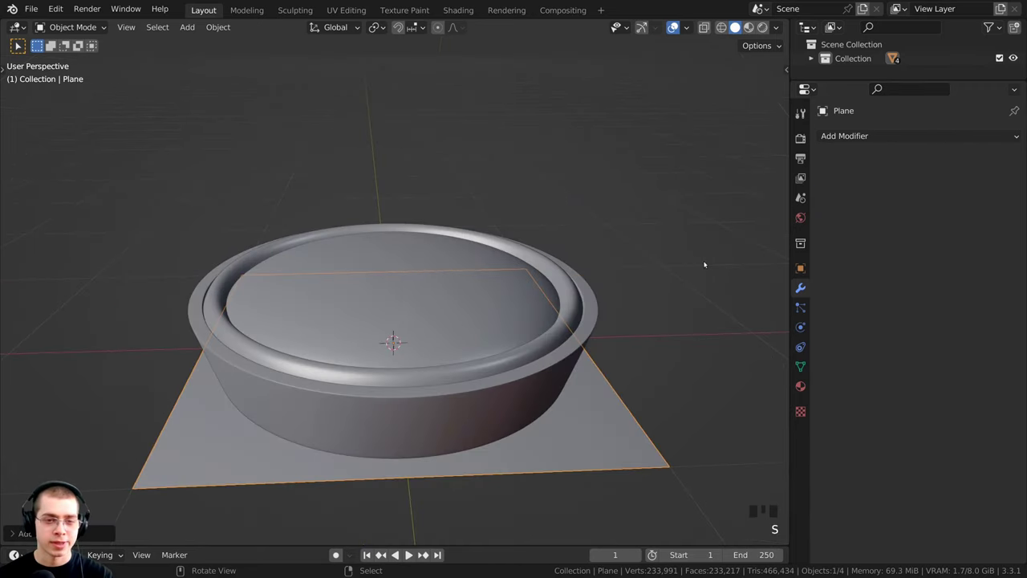
# In edit mode, raise the plane's mesh about 0.45 m along Z and scale it down over the dome
pyautogui.press('Tab')
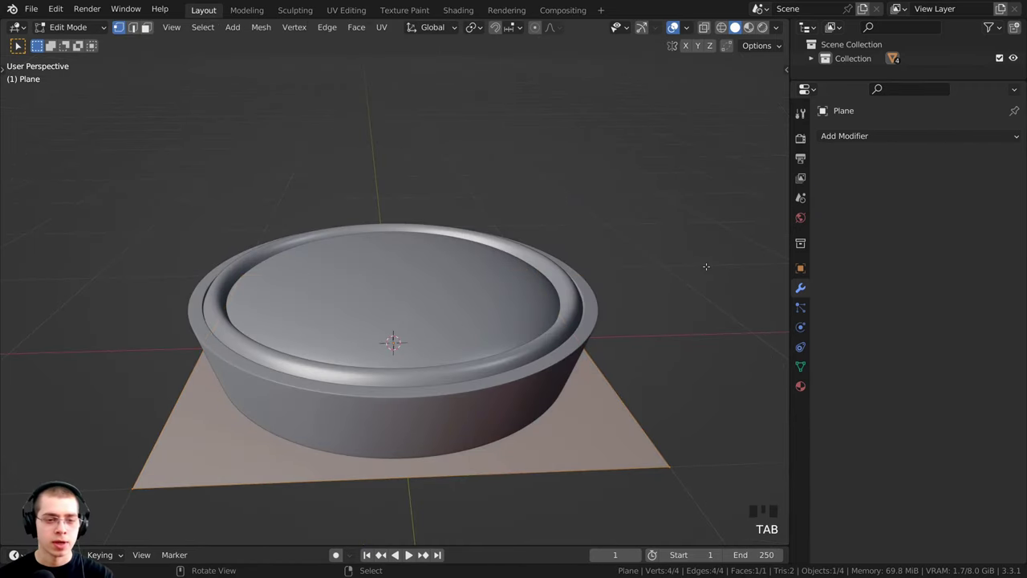
pyautogui.press('g')
pyautogui.press('z')
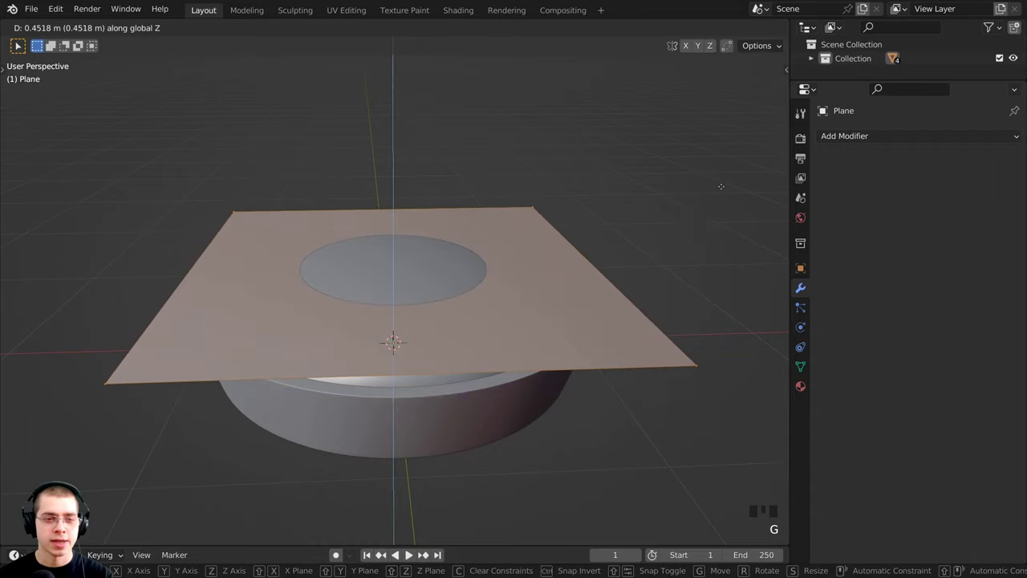
pyautogui.click(720, 186)
pyautogui.press('s')
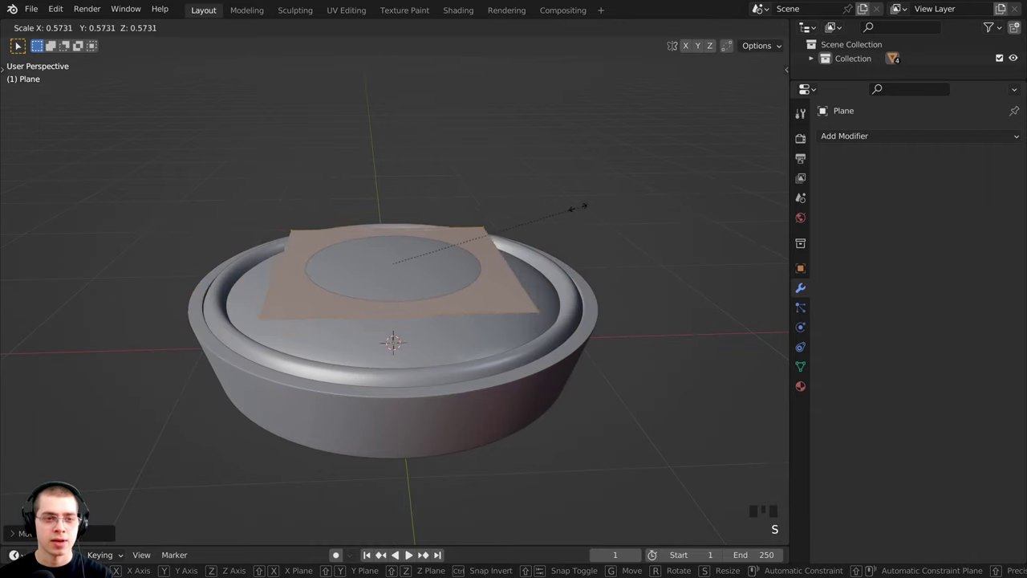
pyautogui.click(508, 217)
# Lift the plane's mesh along Z clear of the dome's top and scale it down to a small square
pyautogui.press('g')
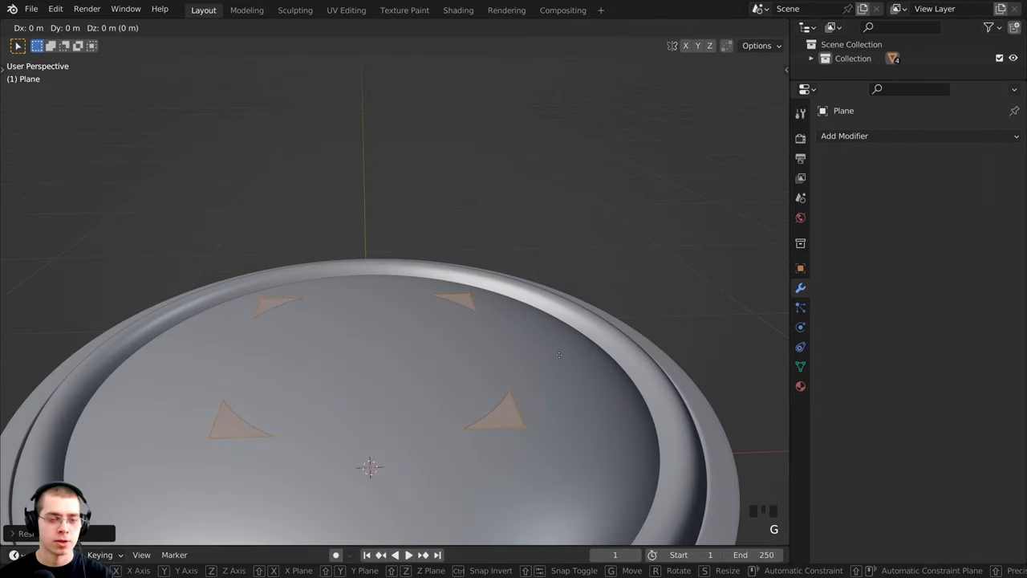
pyautogui.press('z')
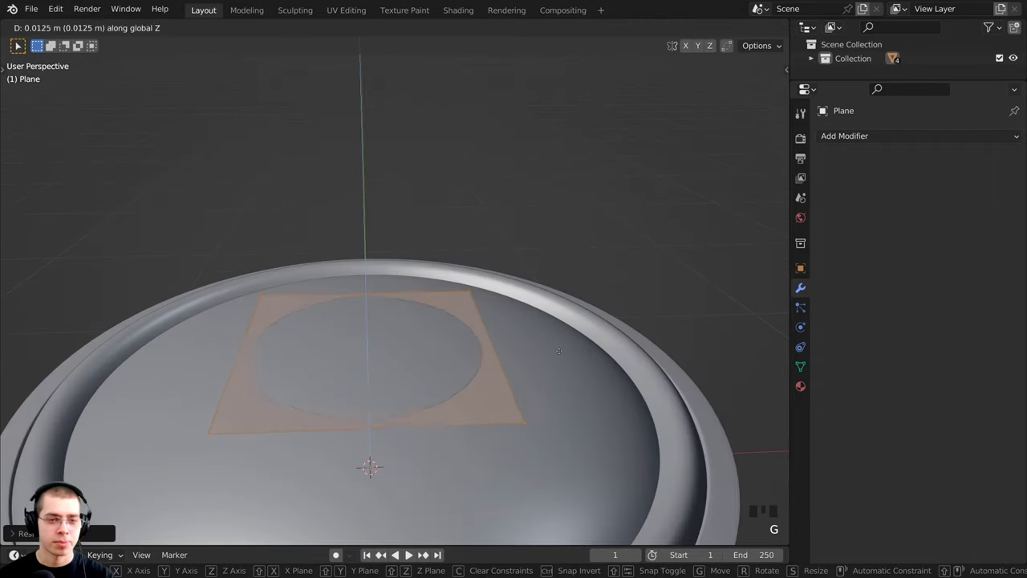
pyautogui.click(650, 338)
pyautogui.moveTo(650, 338); pyautogui.dragTo(644, 374, button='middle')
pyautogui.keyDown('shift'); pyautogui.moveTo(639, 371); pyautogui.dragTo(638, 313, button='middle'); pyautogui.keyUp('shift')
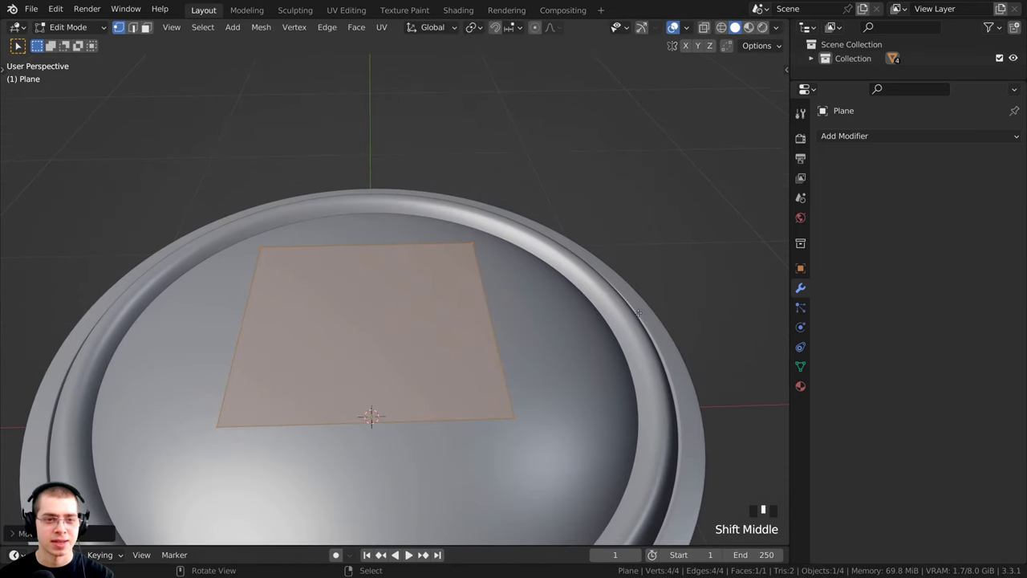
pyautogui.press('s')
pyautogui.click(471, 321)
pyautogui.moveTo(470, 320); pyautogui.dragTo(434, 373, button='middle')
pyautogui.scroll(-2, 434, 374)
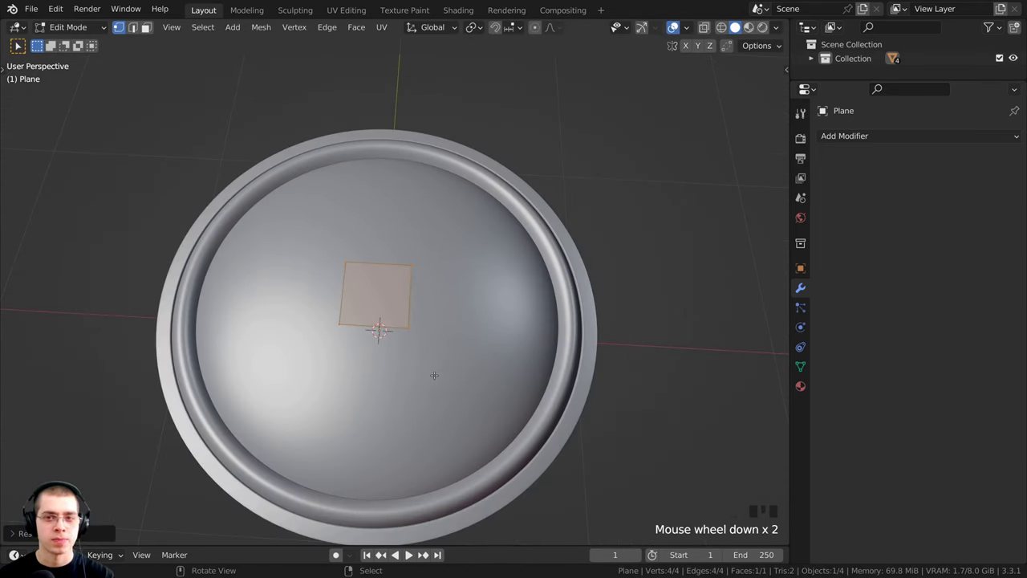
# Add a Mirror modifier on the X axis to the plane
pyautogui.click(854, 138)
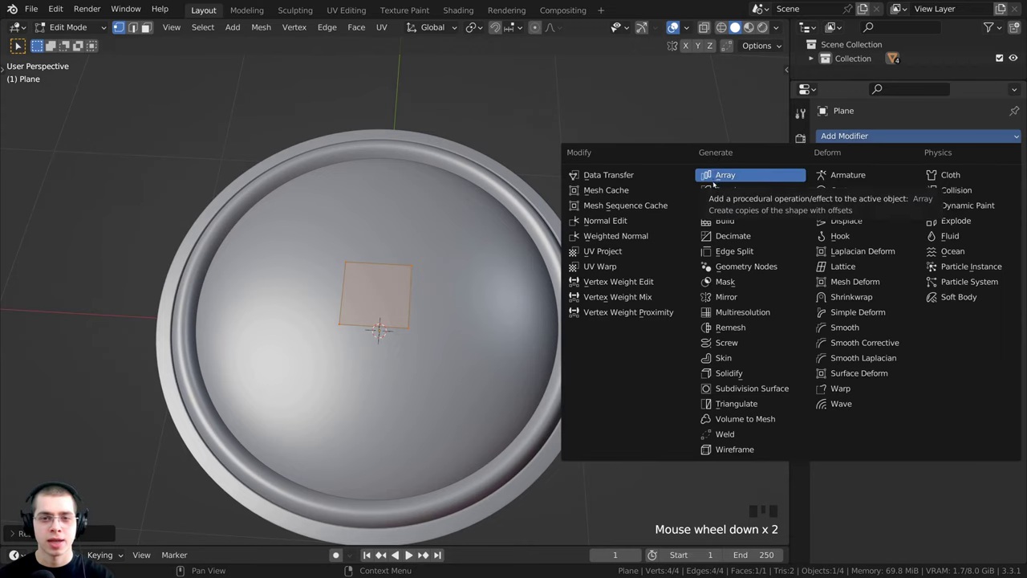
pyautogui.click(740, 296)
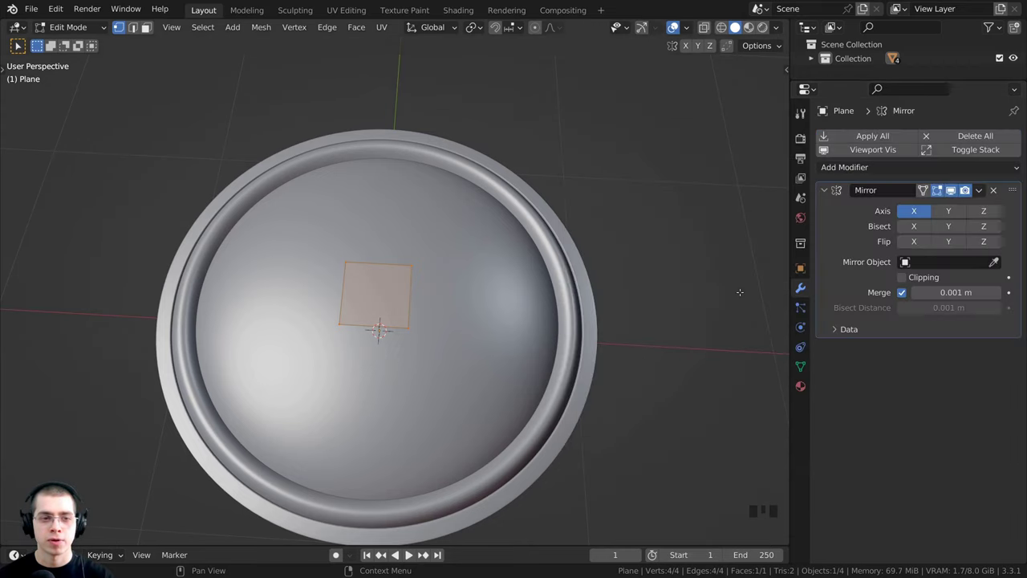
pyautogui.keyDown('shift'); pyautogui.moveTo(361, 273); pyautogui.dragTo(378, 288, button='middle'); pyautogui.keyUp('shift')
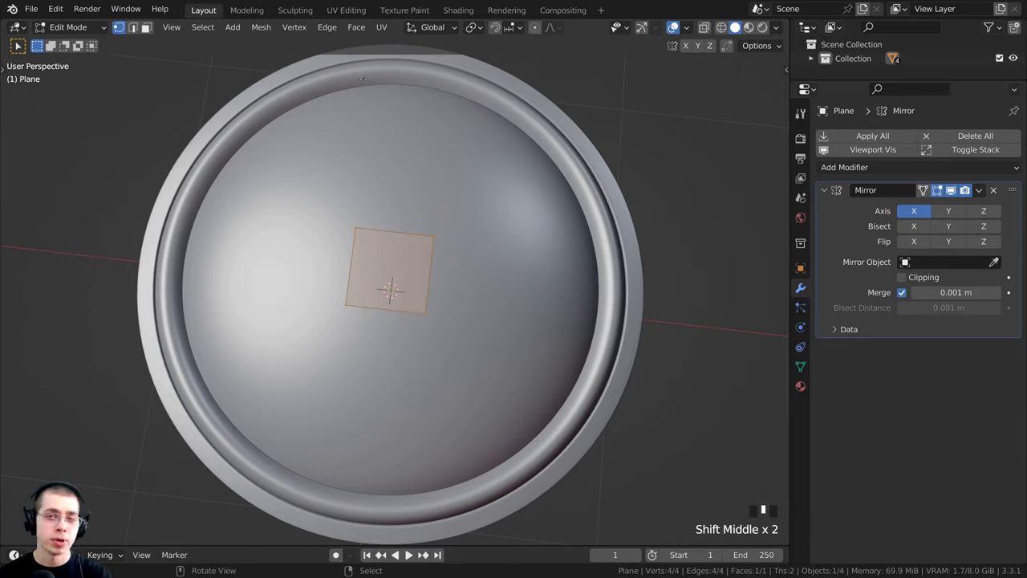
pyautogui.keyDown('shift'); pyautogui.moveTo(340, 358); pyautogui.dragTo(325, 334, button='middle'); pyautogui.keyUp('shift')
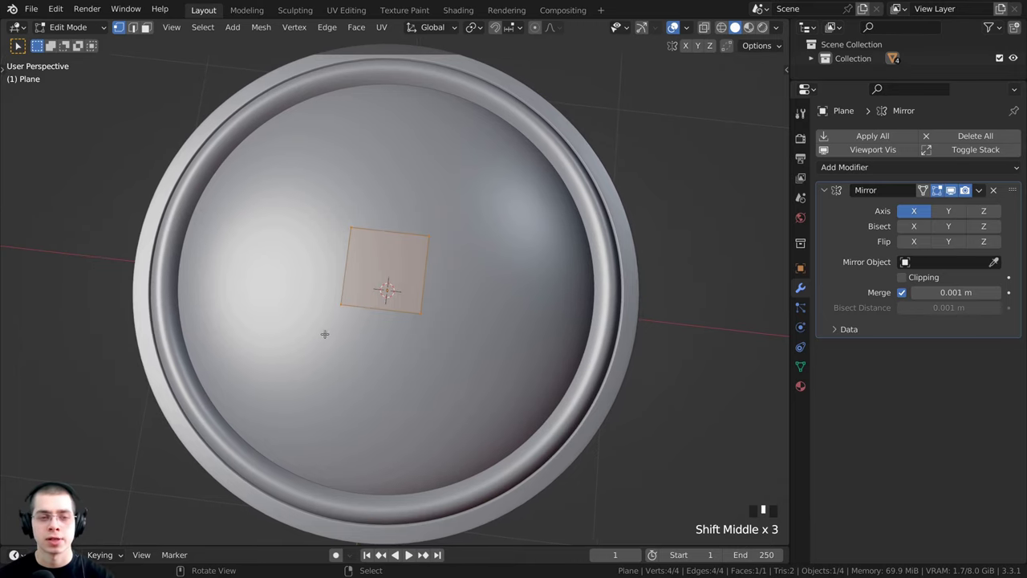
# Move the square's mesh away from the pie's center and above the dome so its mirrored copy separates
pyautogui.press('g')
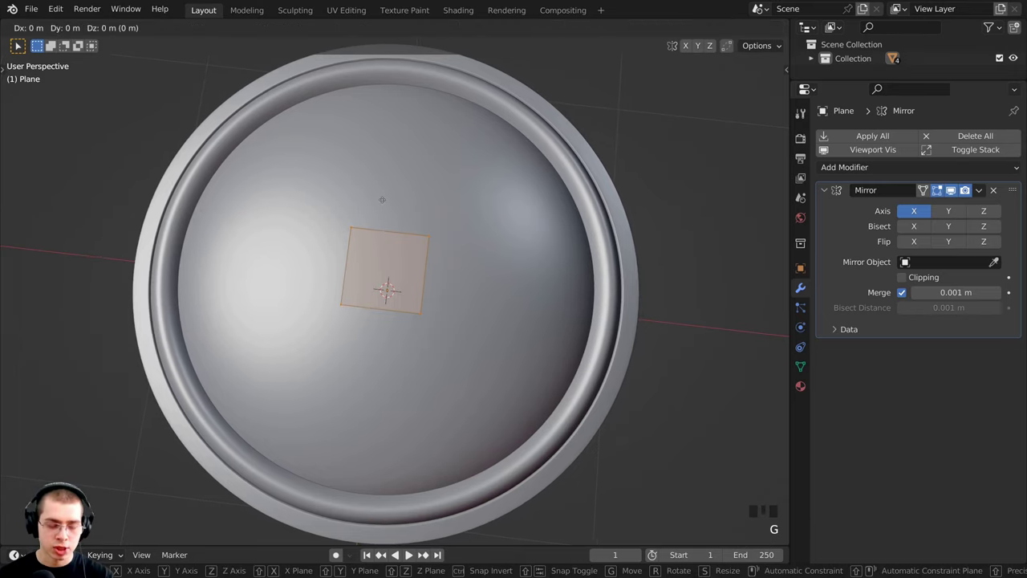
pyautogui.click(418, 264)
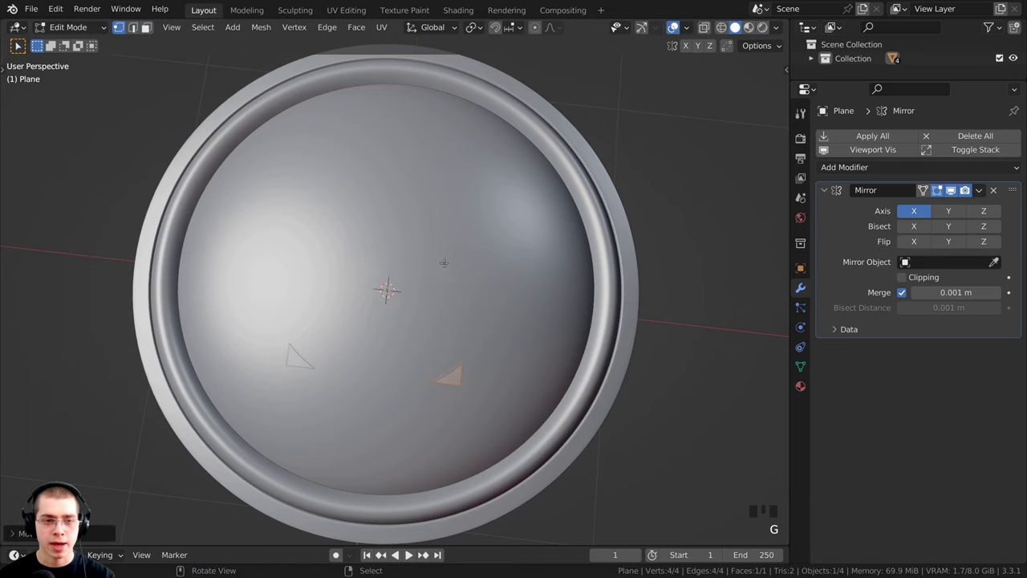
pyautogui.moveTo(445, 263); pyautogui.dragTo(413, 308, button='middle')
pyautogui.press('g')
pyautogui.click(528, 173)
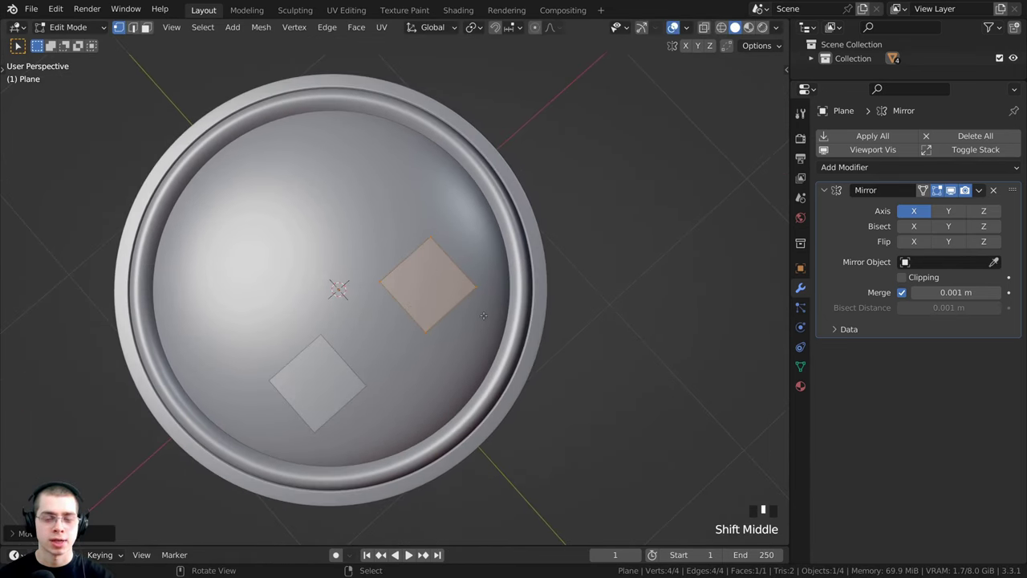
# Move the square's mesh slightly farther from the pie's center in the top view
pyautogui.press('KP_1')
pyautogui.press('KP_7')
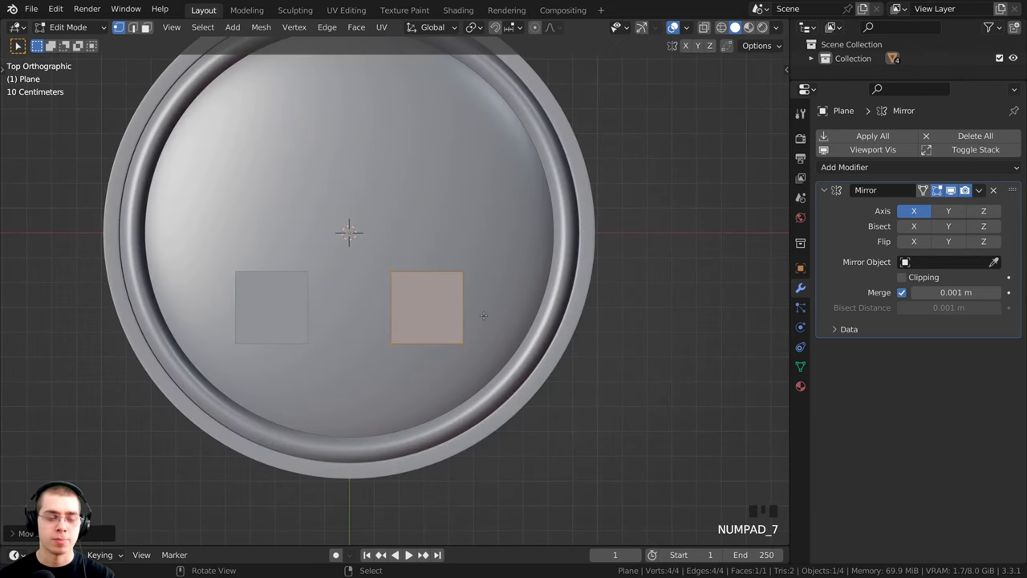
pyautogui.press('g')
pyautogui.click(448, 301)
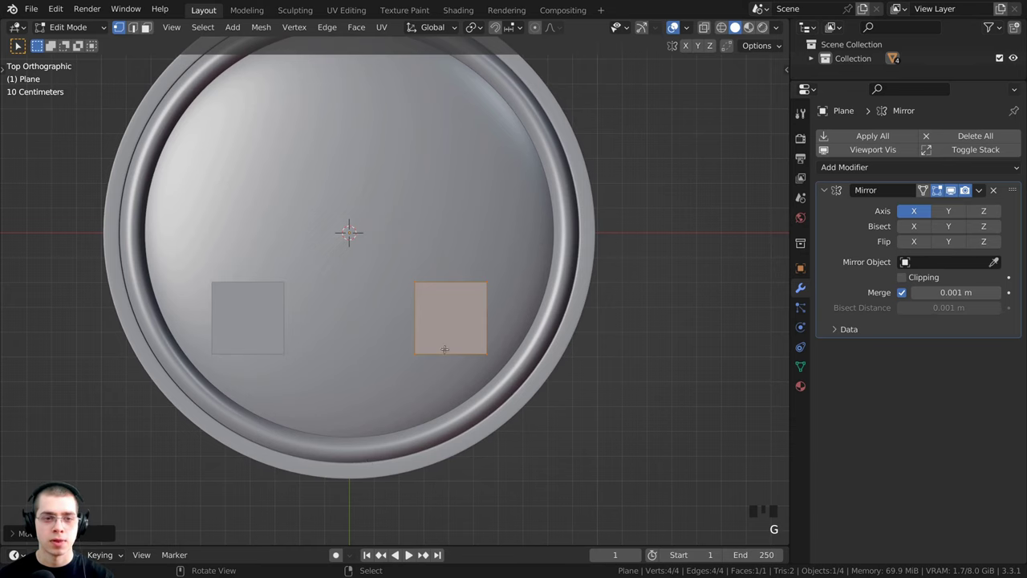
pyautogui.keyDown('shift'); pyautogui.moveTo(529, 361); pyautogui.dragTo(541, 369, button='middle'); pyautogui.keyUp('shift')
# Switch the Mirror modifier's X axis off and back on to compare the result
pyautogui.doubleClick(954, 201)
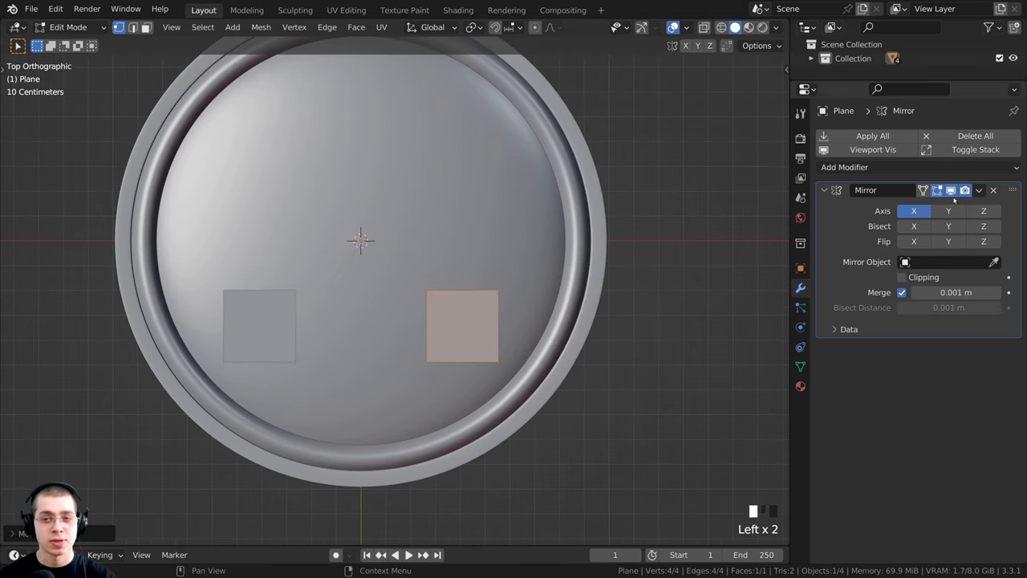
pyautogui.click(907, 213)
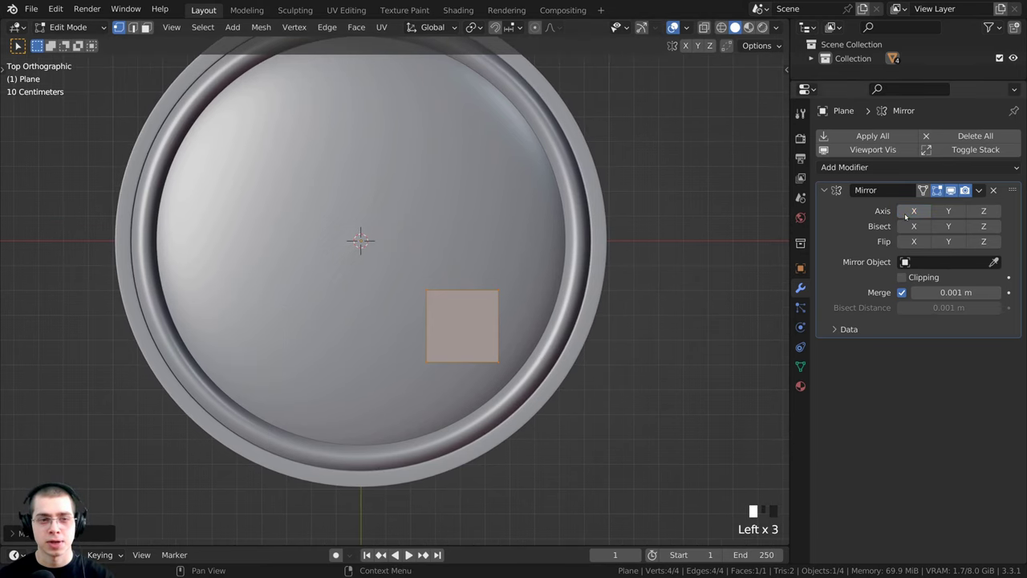
pyautogui.click(906, 213)
# Try moving the square's mesh toward the mirror centerline in edit mode
pyautogui.moveTo(362, 316); pyautogui.dragTo(409, 296, button='middle')
pyautogui.press('g')
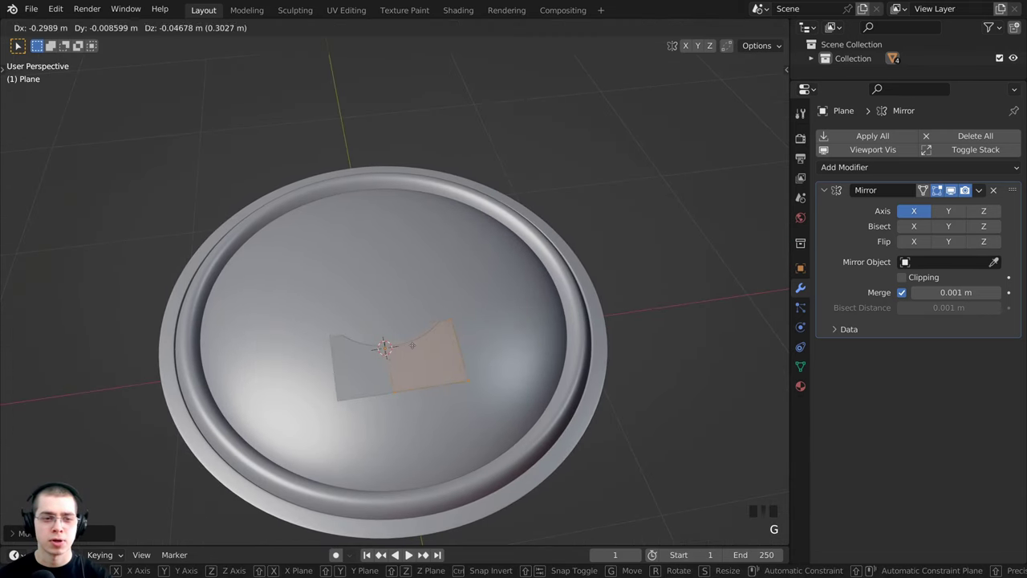
pyautogui.click(421, 346)
# Leave edit mode and try moving the whole plane object together with its mirrored copy
pyautogui.press('Tab')
pyautogui.scroll(-1, 436, 342)
pyautogui.moveTo(436, 342); pyautogui.dragTo(409, 306, button='middle')
pyautogui.press('g')
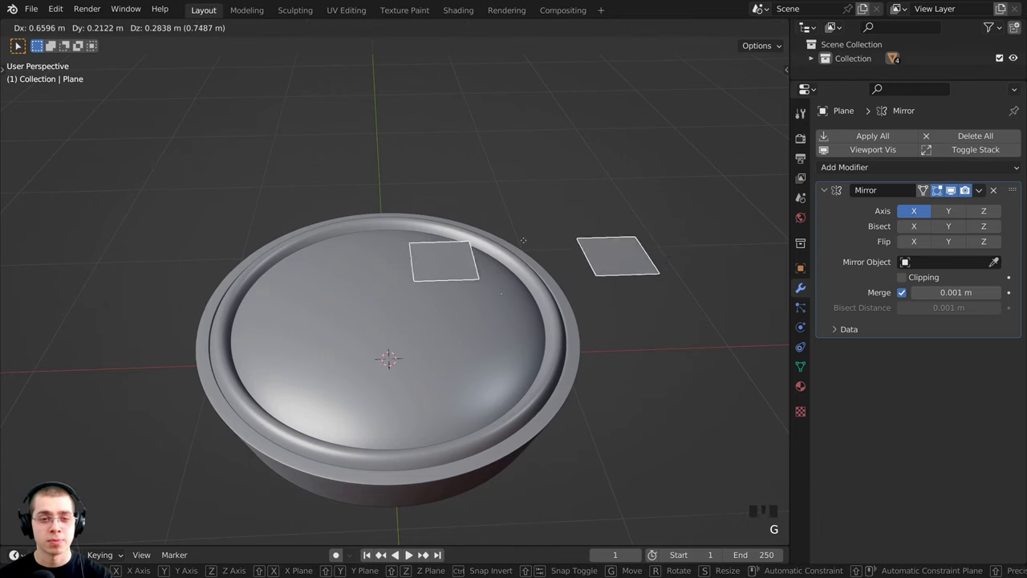
pyautogui.rightClick(484, 243)
pyautogui.moveTo(429, 266); pyautogui.dragTo(387, 340, button='middle')
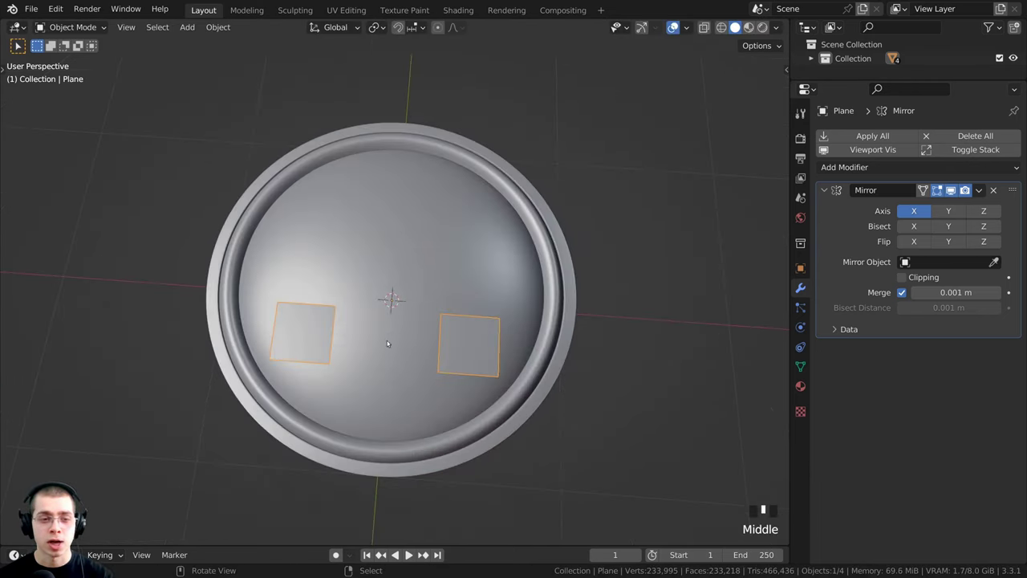
pyautogui.press('g')
pyautogui.rightClick(535, 307)
pyautogui.moveTo(450, 294); pyautogui.dragTo(410, 356, button='middle')
# Return to edit mode and try moving only the square's mesh
pyautogui.press('Tab')
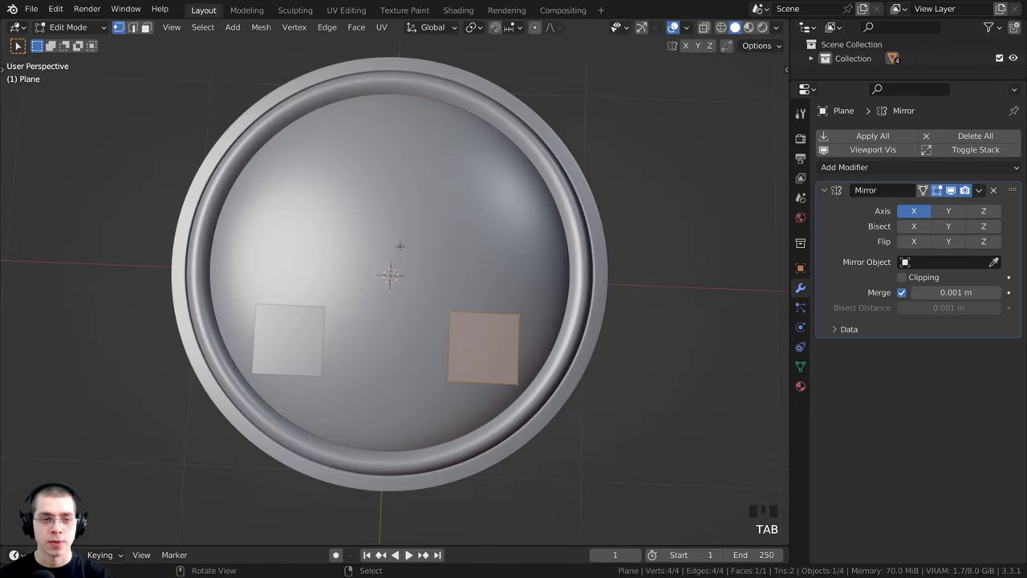
pyautogui.scroll(2, 380, 272)
pyautogui.scroll(-1, 403, 355)
pyautogui.press('g')
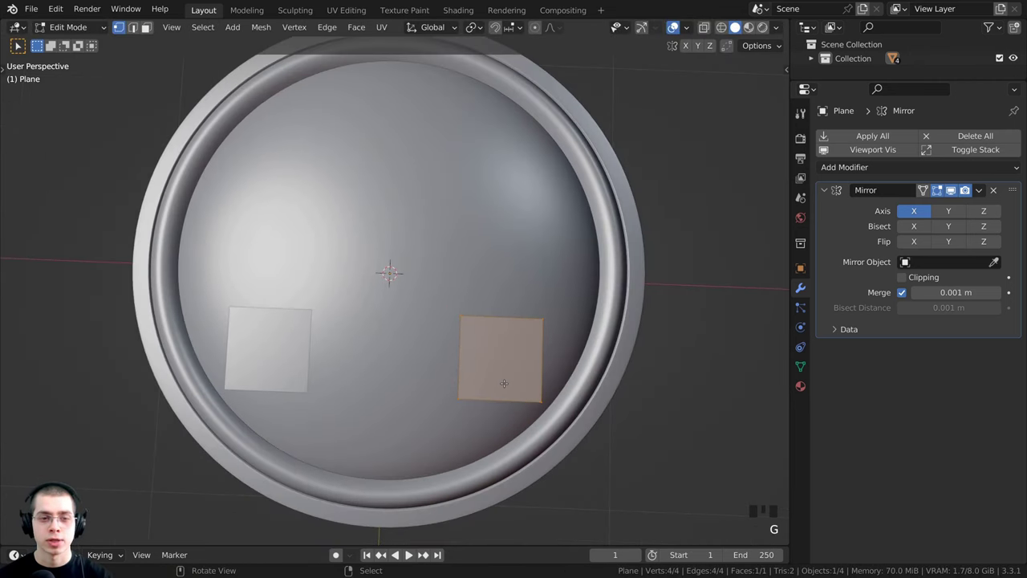
# In object mode, try the dome (Sphere) as the Mirror Object with a test move, and clear it again
pyautogui.press('Tab')
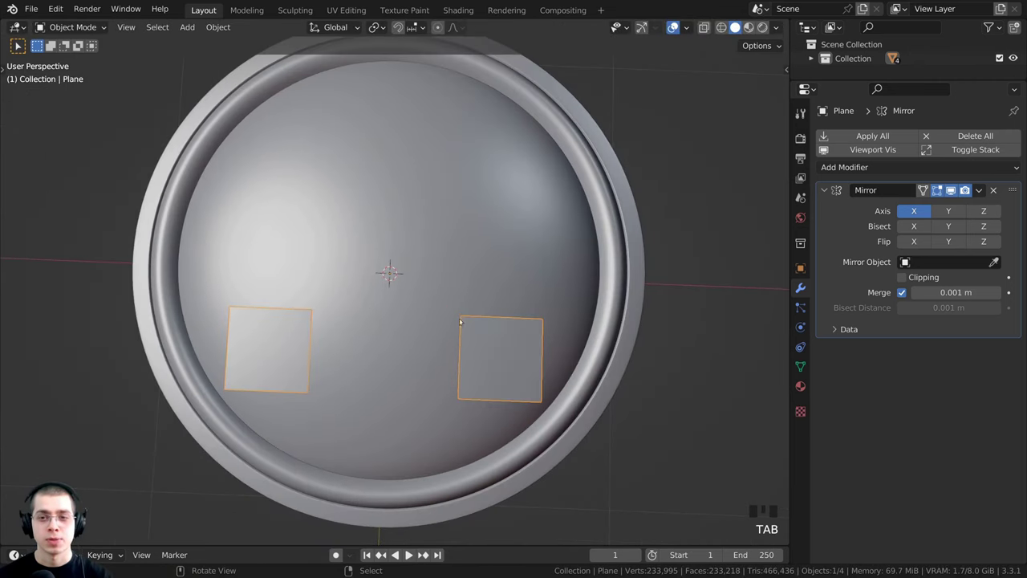
pyautogui.click(995, 262)
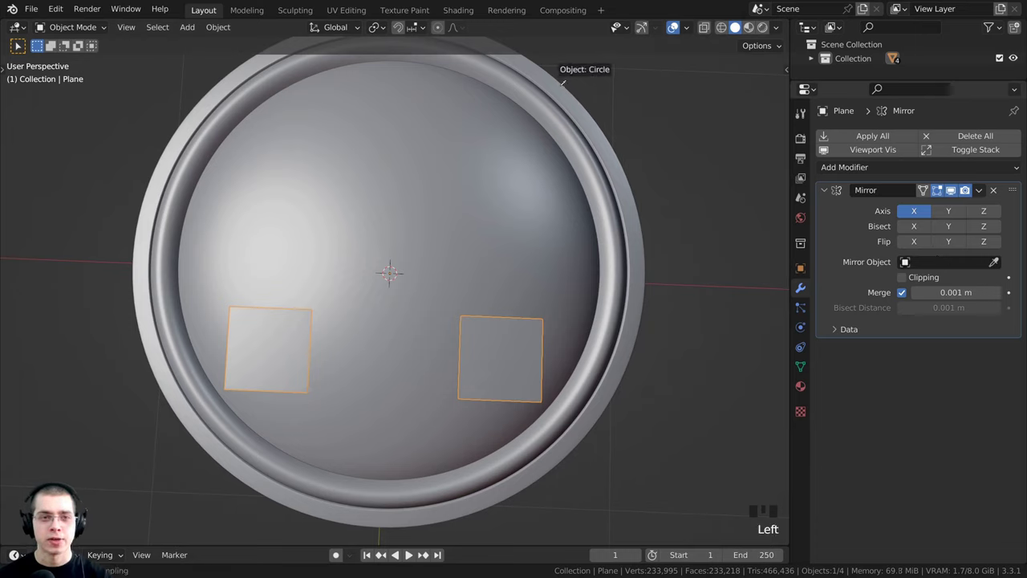
pyautogui.click(429, 188)
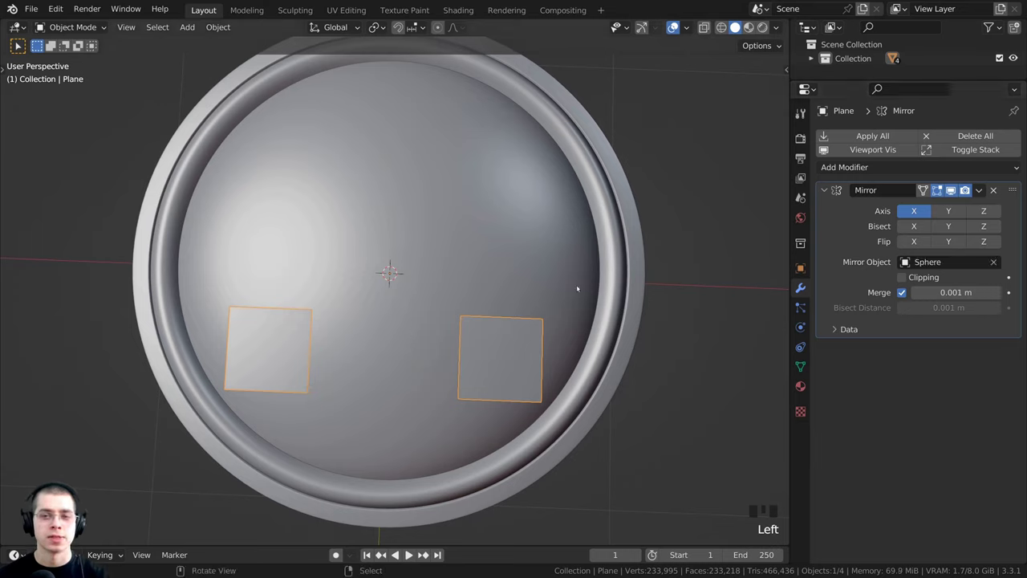
pyautogui.press('g')
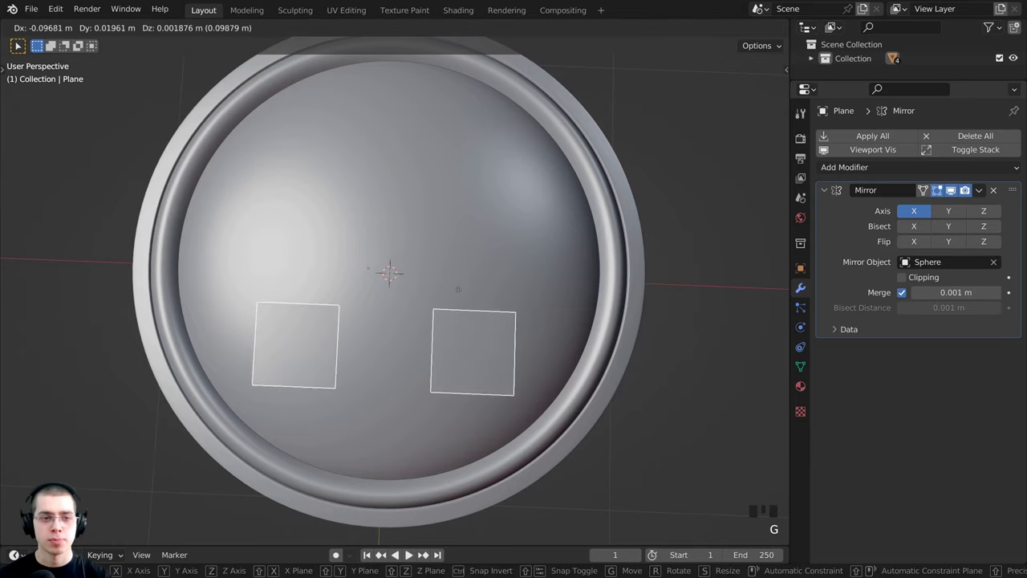
pyautogui.rightClick(489, 274)
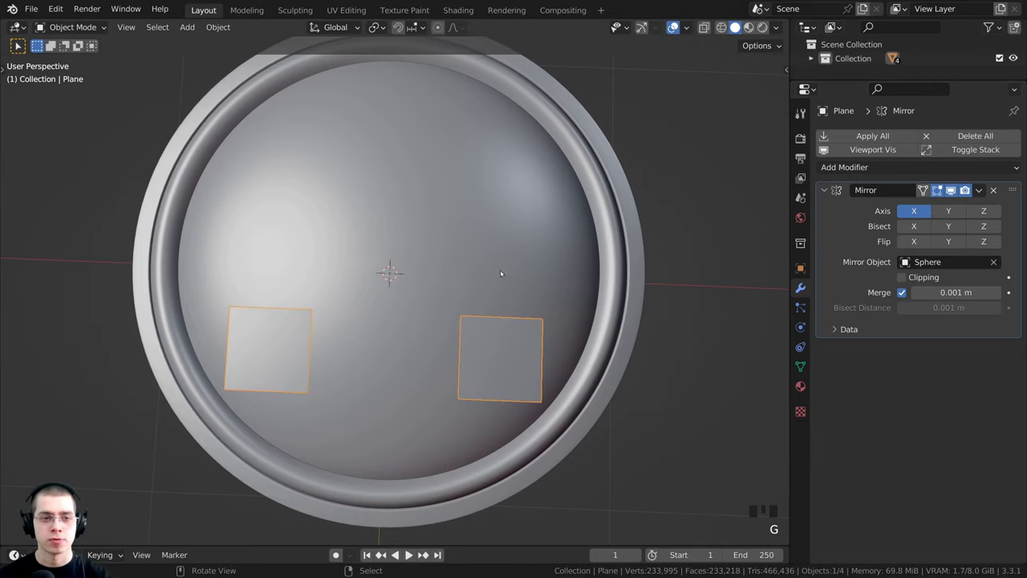
pyautogui.click(992, 262)
# Re-enter edit mode and try moving the square's mesh across the X mirror centerline
pyautogui.moveTo(521, 246); pyautogui.dragTo(418, 206, button='middle')
pyautogui.moveTo(415, 267); pyautogui.dragTo(543, 345, button='middle')
pyautogui.press('Tab')
pyautogui.press('g')
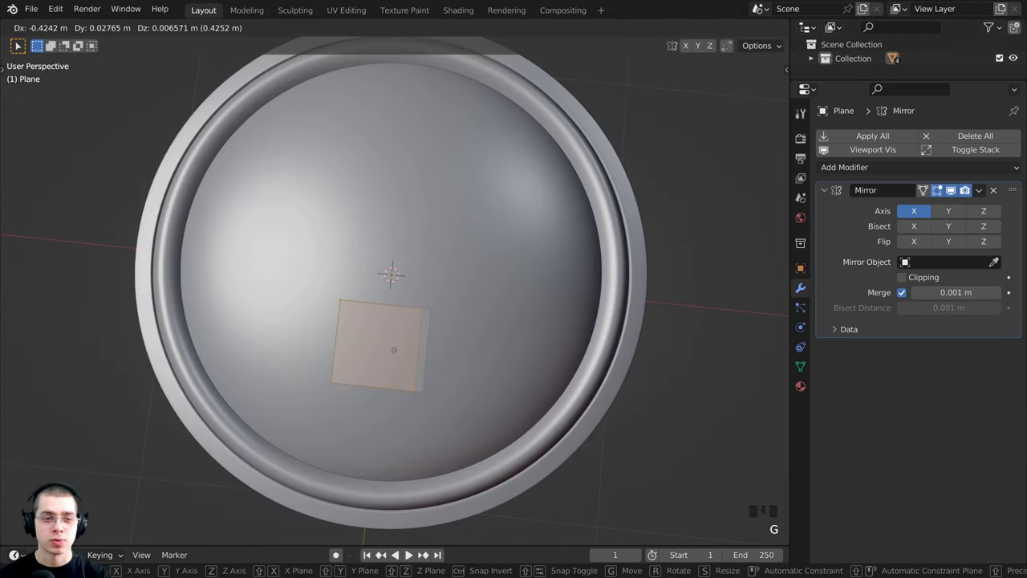
pyautogui.rightClick(416, 377)
pyautogui.moveTo(409, 363); pyautogui.dragTo(416, 365, button='middle')
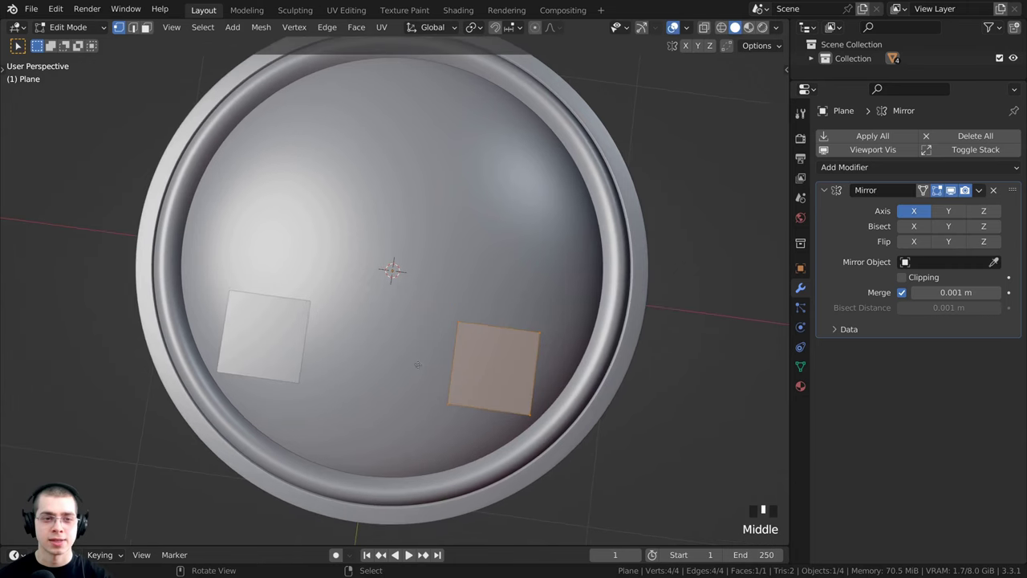
pyautogui.press('g')
pyautogui.click(413, 370)
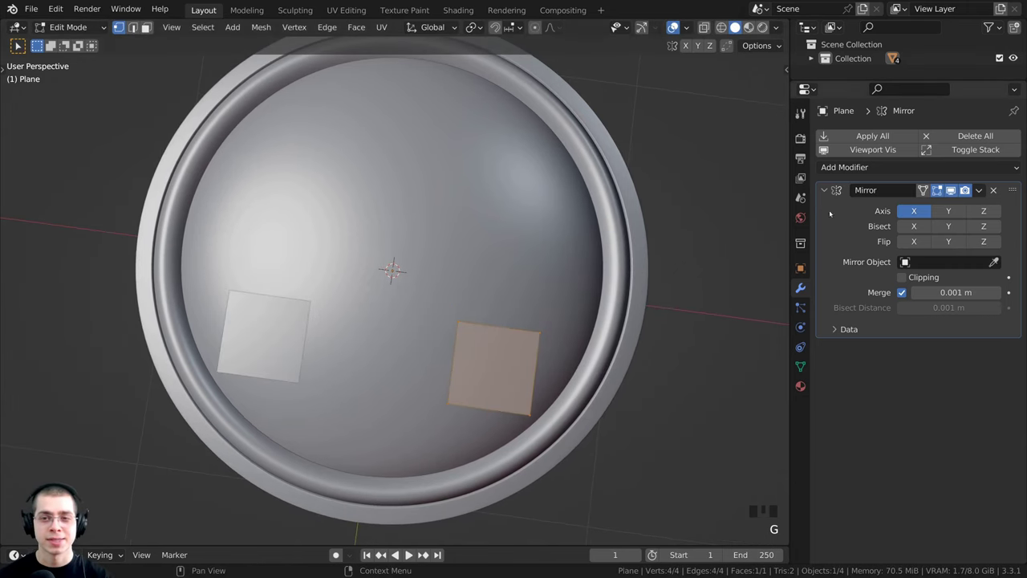
# Enable the Y axis in the Mirror modifier as well and try moving the square's mesh
pyautogui.click(949, 210)
pyautogui.scroll(-2, 441, 267)
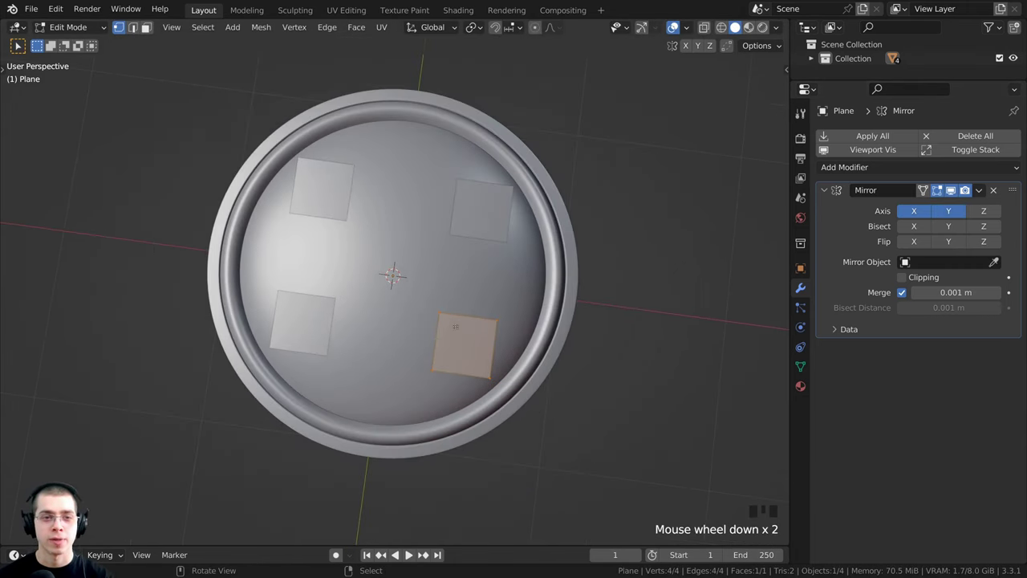
pyautogui.scroll(1, 529, 201)
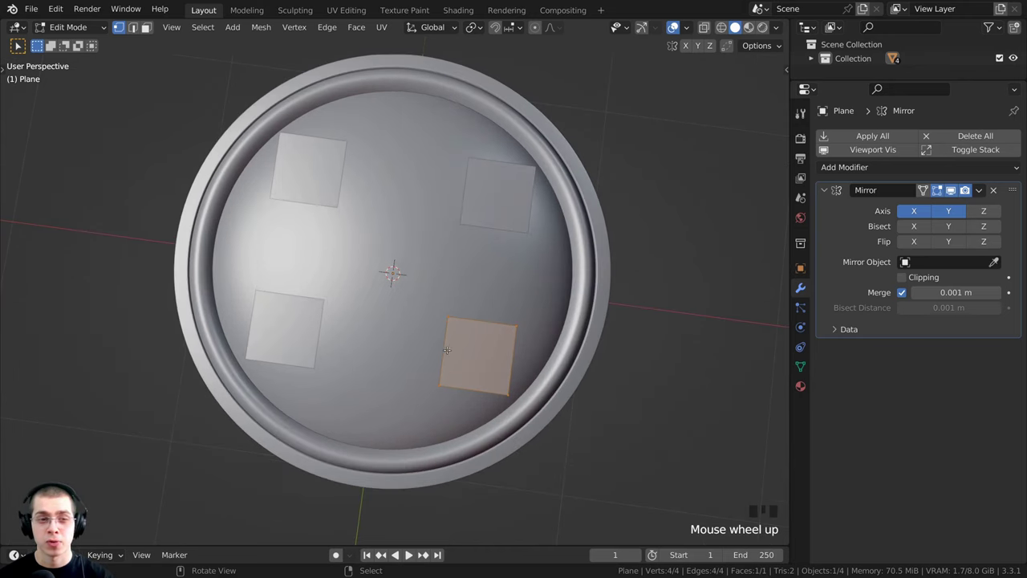
pyautogui.press('g')
pyautogui.rightClick(452, 375)
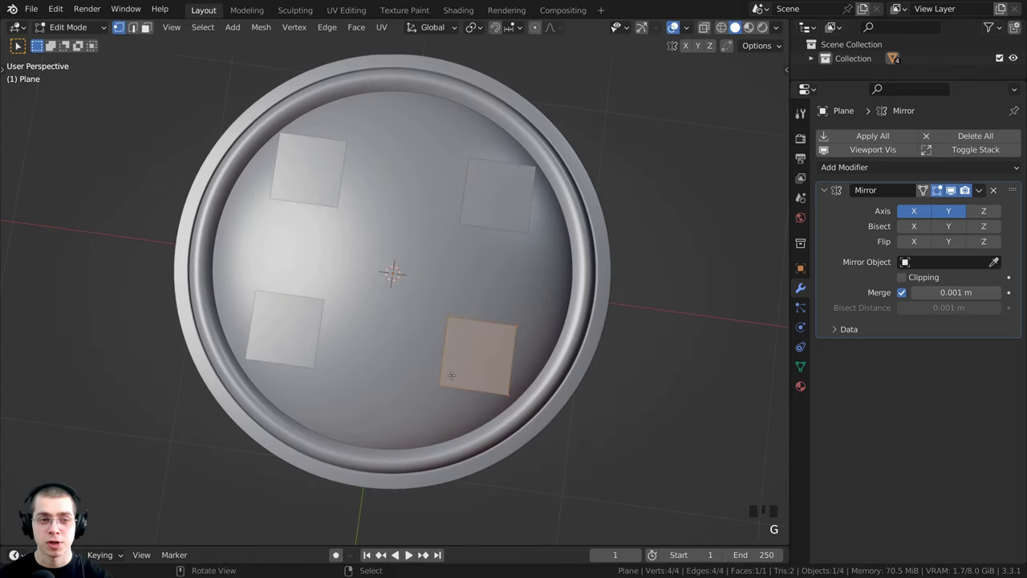
# Move the square's mesh to the pie's center so it overlaps its mirrored copies
pyautogui.moveTo(413, 237); pyautogui.dragTo(410, 186, button='middle')
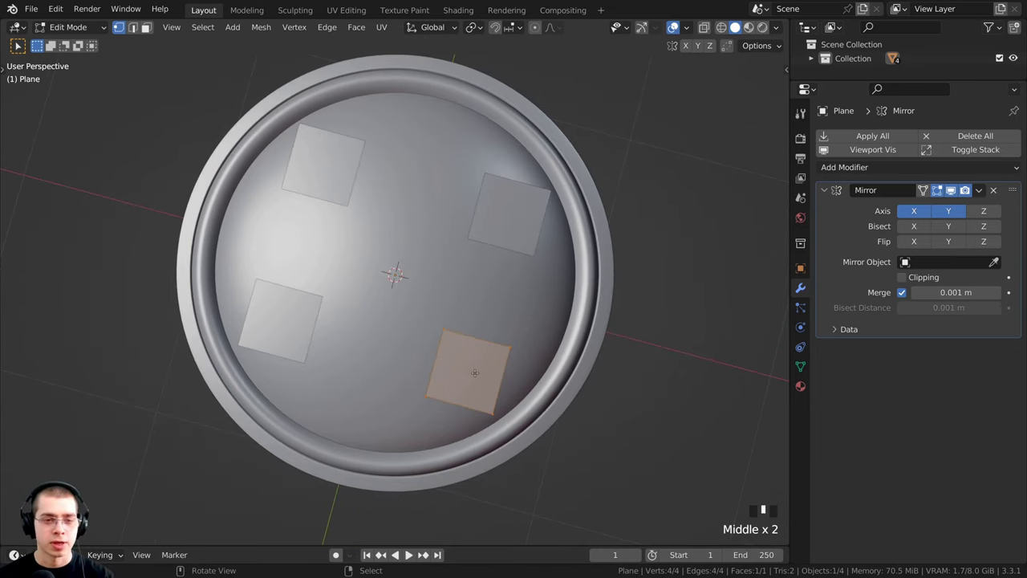
pyautogui.press('g')
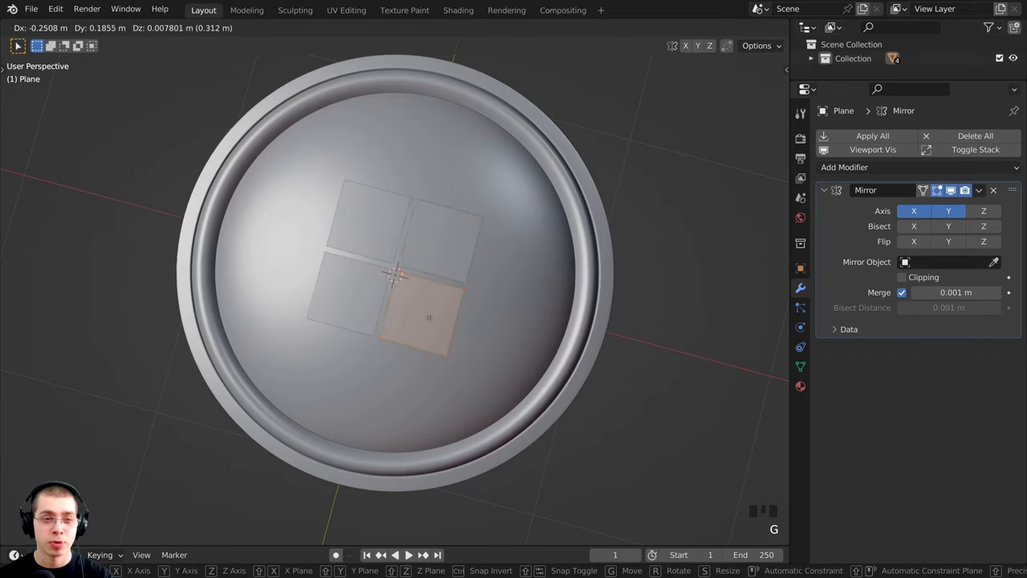
pyautogui.click(417, 308)
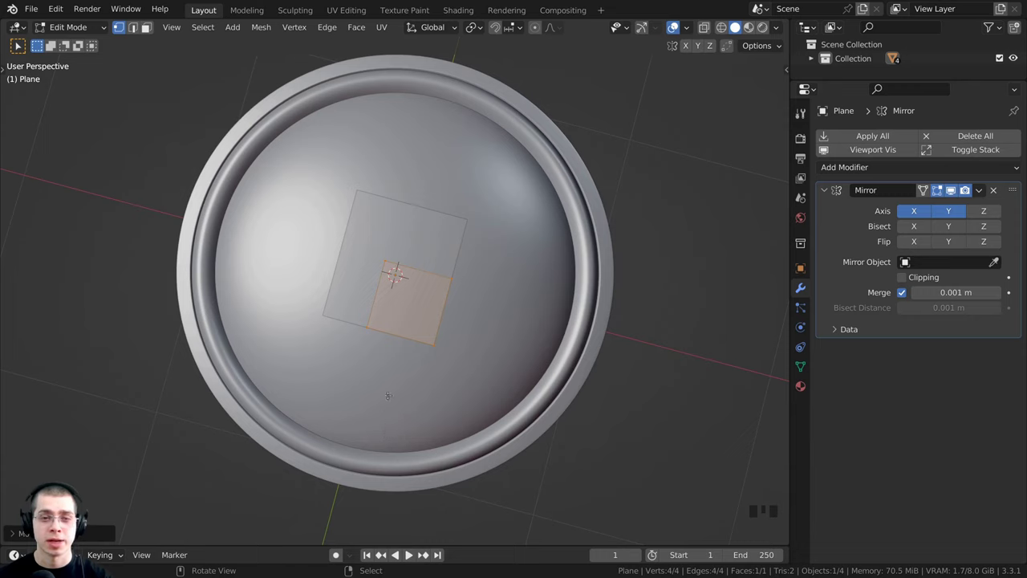
pyautogui.press('g')
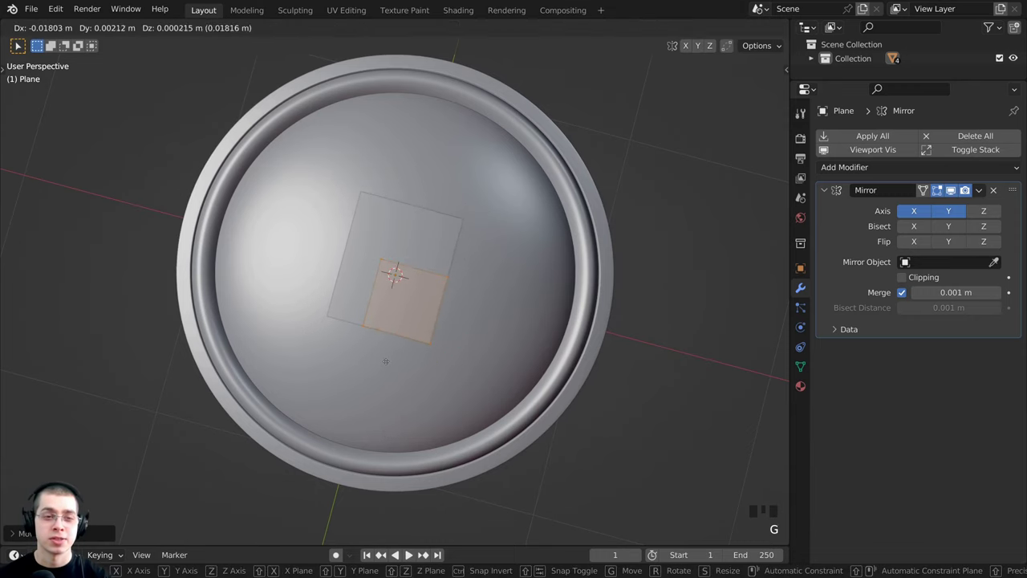
pyautogui.click(386, 361)
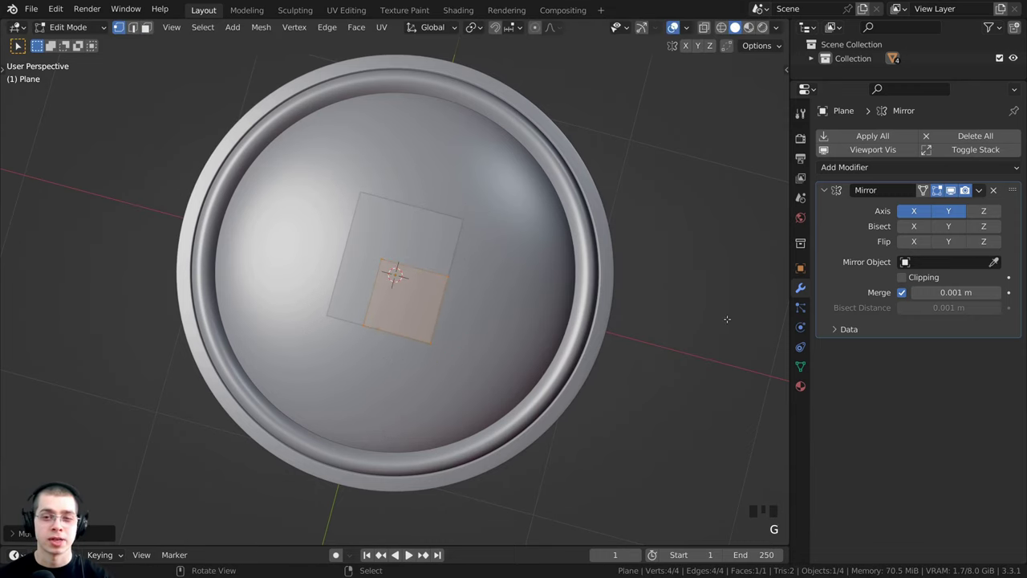
# Enable Clipping in the Mirror modifier and move the mesh outward so it enlarges into one joined square
pyautogui.click(902, 277)
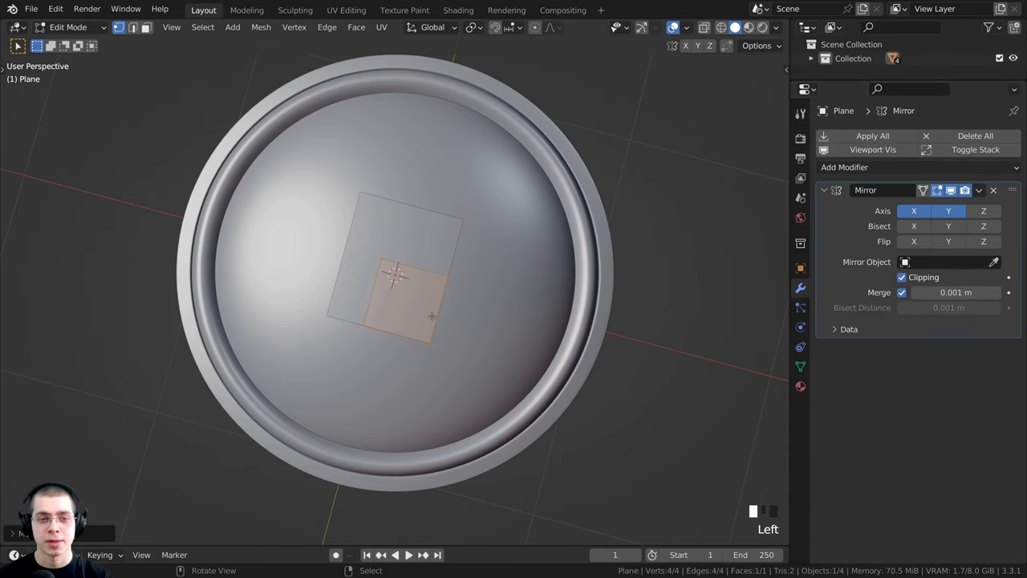
pyautogui.scroll(2, 433, 316)
pyautogui.press('g')
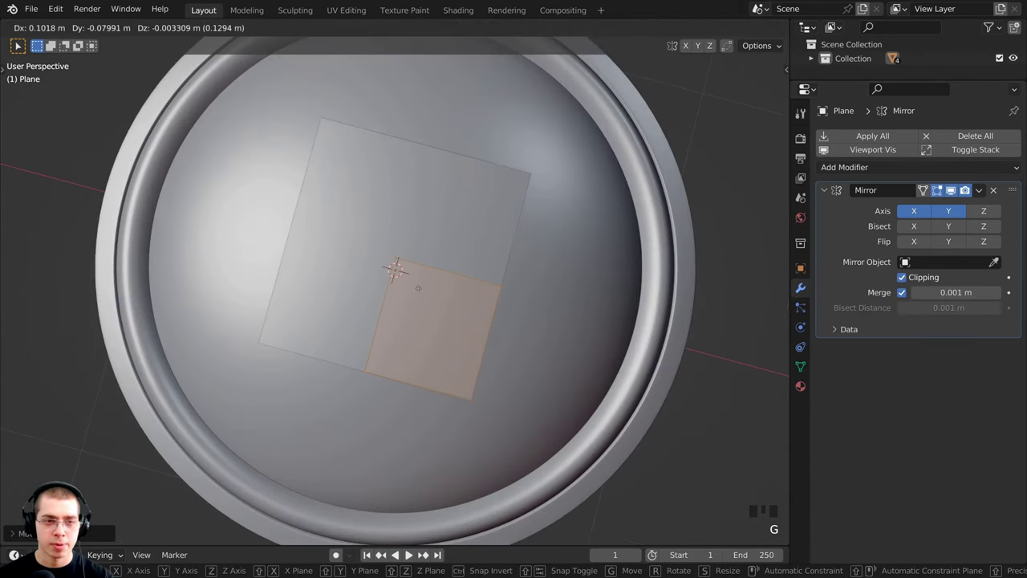
pyautogui.click(443, 337)
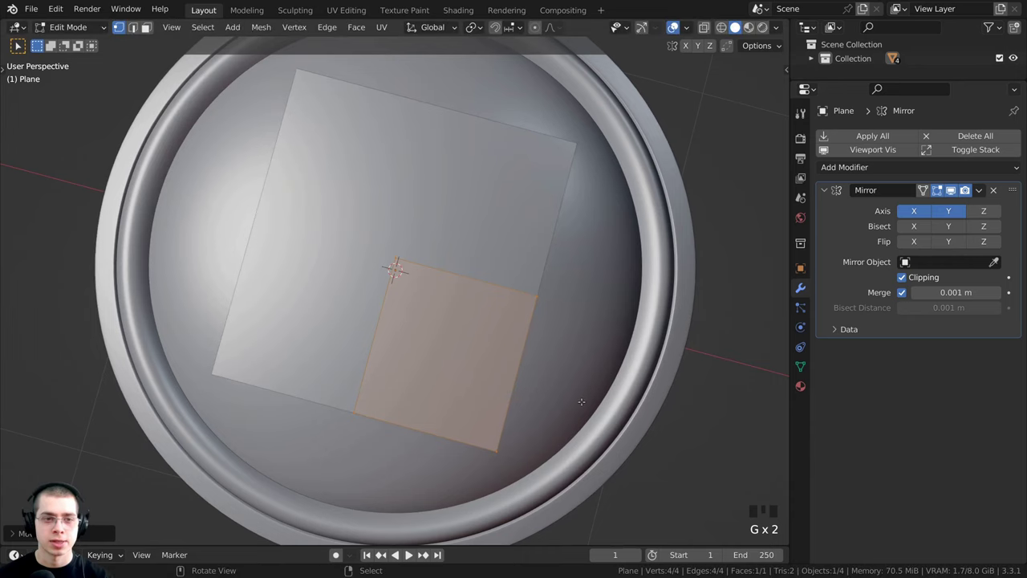
# Move the clipped mesh toward the X mirror centerline to narrow it into a thin strip along Y
pyautogui.press('g')
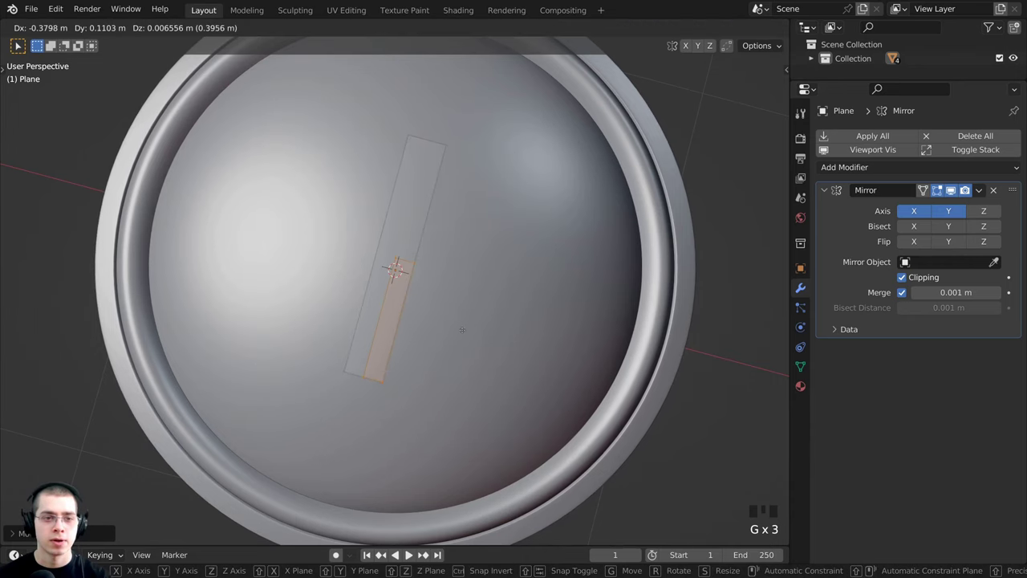
pyautogui.click(460, 329)
pyautogui.moveTo(460, 329); pyautogui.dragTo(491, 326, button='middle')
pyautogui.press('g')
pyautogui.click(483, 323)
pyautogui.press('g')
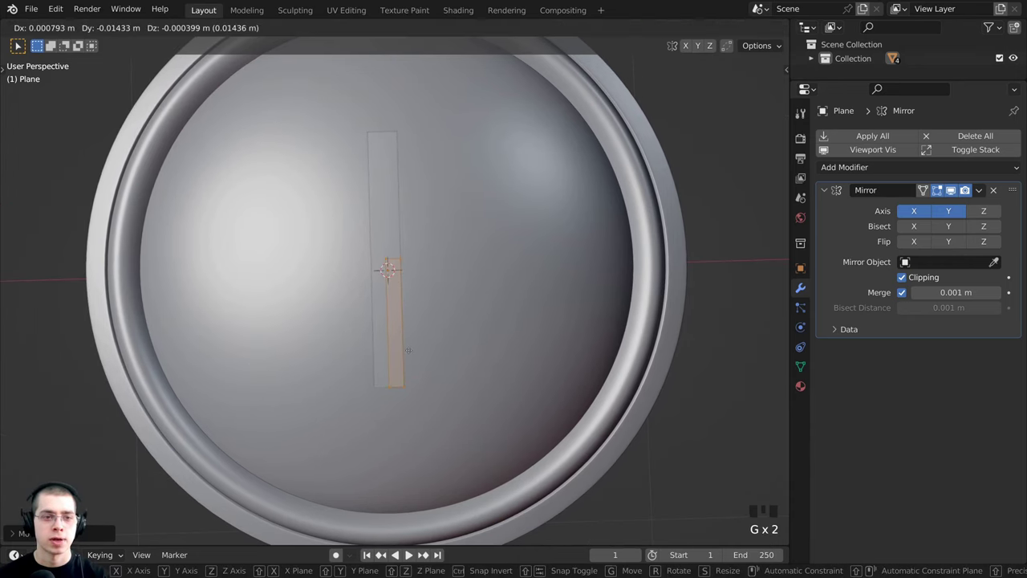
pyautogui.click(387, 167)
pyautogui.press('g')
pyautogui.click(391, 280)
# Move the mesh outward along Y to lengthen the strip across the dome to the crust ring
pyautogui.scroll(2, 387, 193)
pyautogui.keyDown('shift'); pyautogui.moveTo(393, 310); pyautogui.dragTo(409, 233, button='middle'); pyautogui.keyUp('shift')
pyautogui.scroll(-1, 414, 300)
pyautogui.scroll(-2, 420, 196)
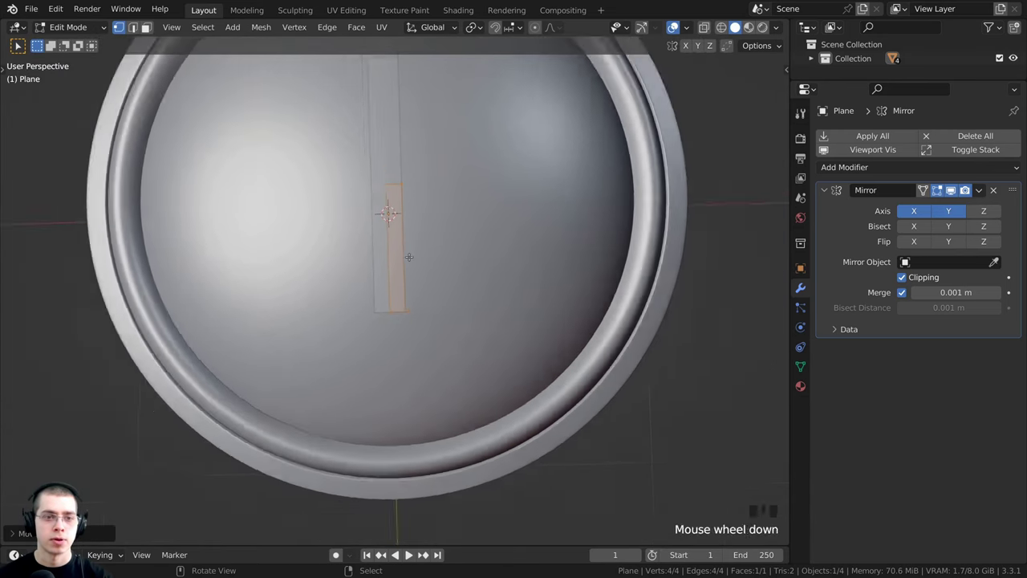
pyautogui.moveTo(419, 197); pyautogui.dragTo(421, 295, button='middle')
pyautogui.press('g')
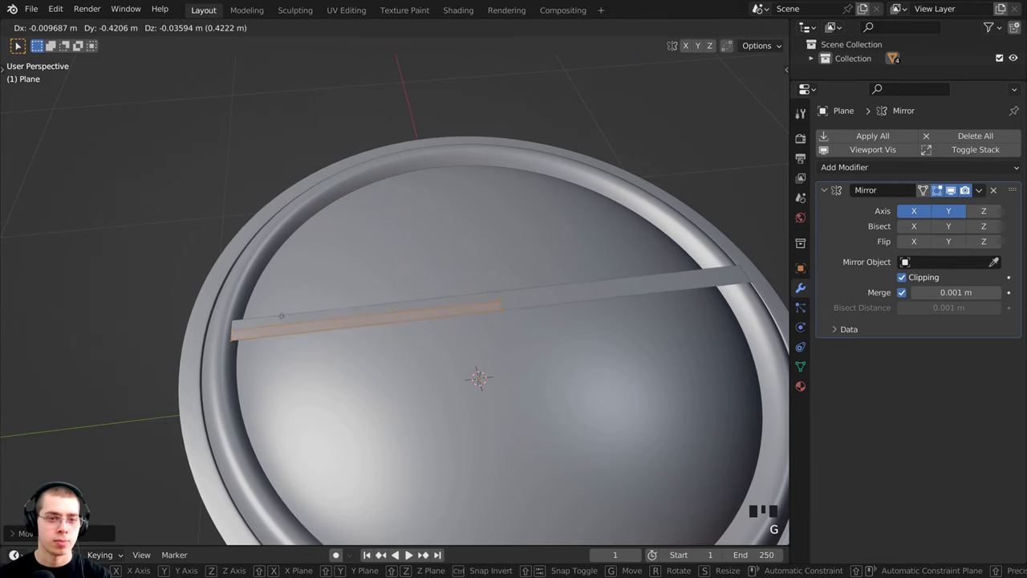
pyautogui.click(283, 316)
pyautogui.moveTo(283, 317); pyautogui.dragTo(409, 385, button='middle')
pyautogui.press('g')
pyautogui.click(413, 385)
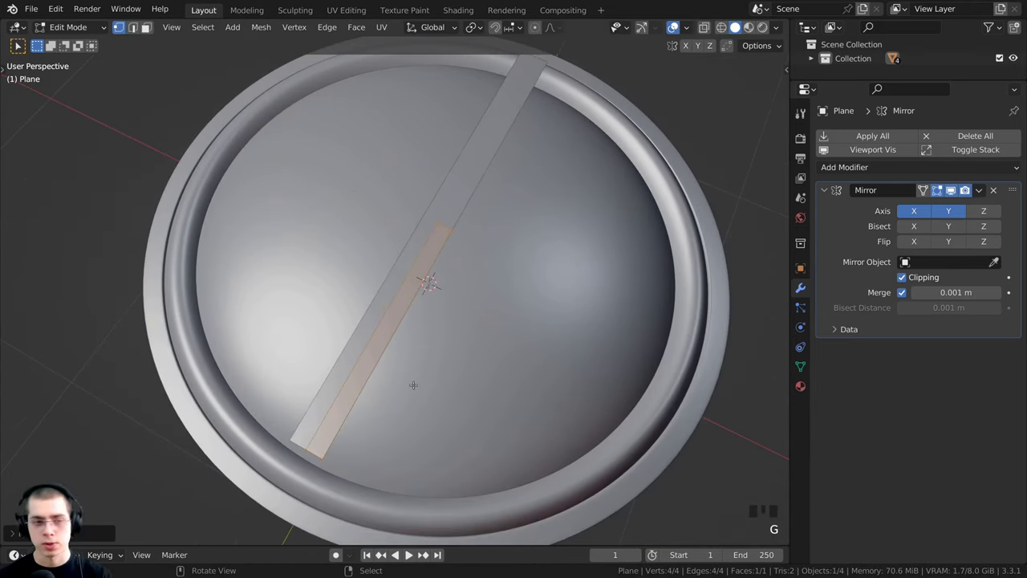
# In the top view, adjust the mesh so the narrow strip ends on the crust ring
pyautogui.press('KP_7')
pyautogui.scroll(2, 450, 339)
pyautogui.press('g')
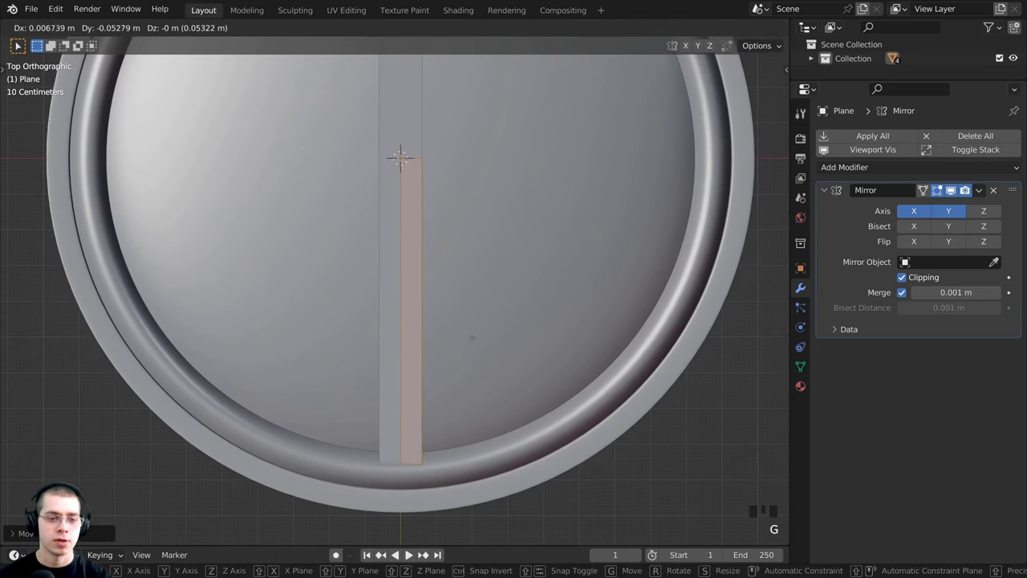
pyautogui.click(472, 338)
pyautogui.scroll(-3, 418, 407)
pyautogui.press('g')
pyautogui.click(409, 394)
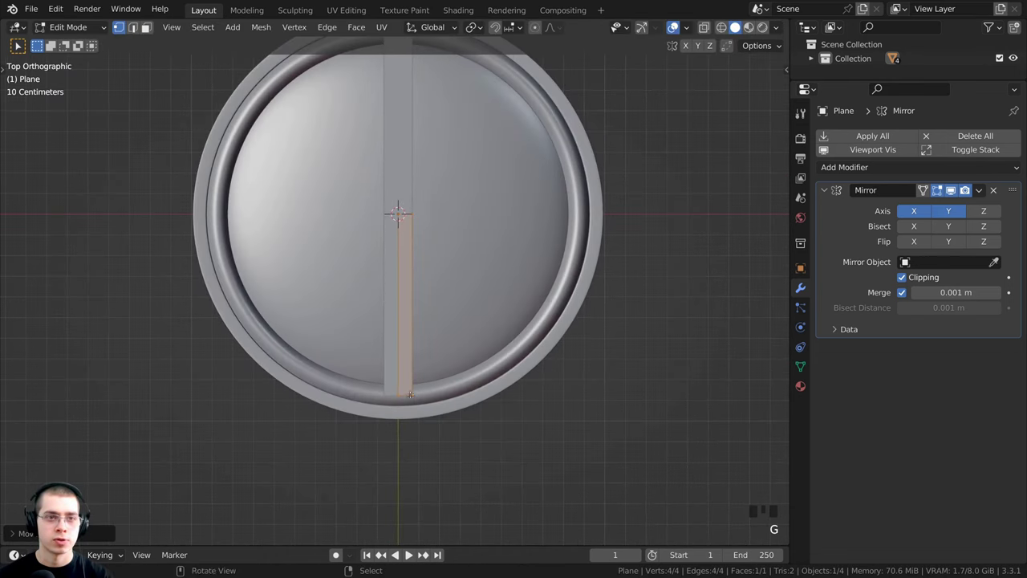
# Nudge the mirrored center strip so its ends rest on the crust ring
pyautogui.keyDown('shift'); pyautogui.moveTo(409, 395); pyautogui.dragTo(416, 429, button='middle'); pyautogui.keyUp('shift')
pyautogui.press('g')
pyautogui.click(417, 434)
pyautogui.scroll(2, 413, 260)
pyautogui.scroll(-2, 413, 260)
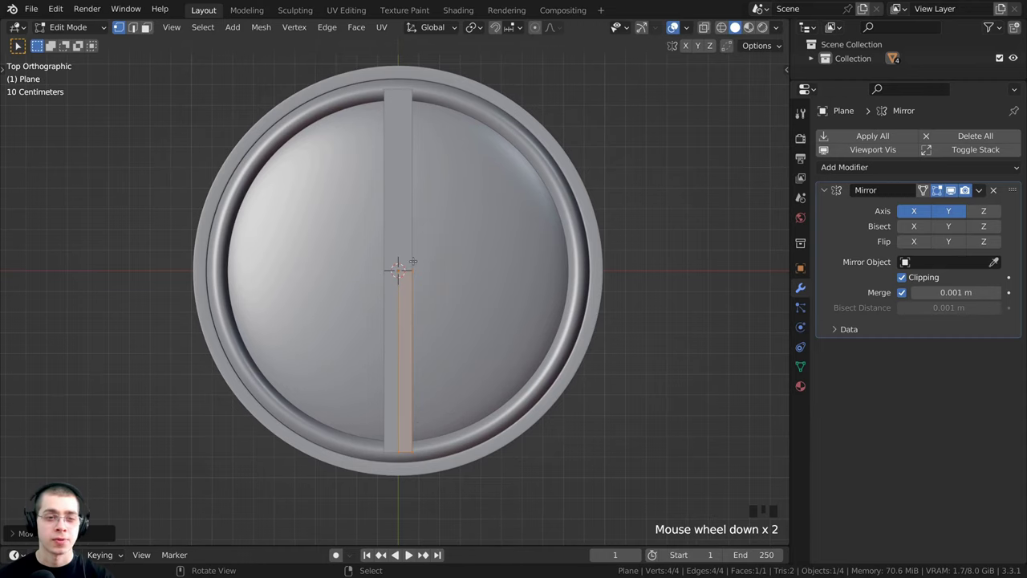
pyautogui.scroll(1, 420, 277)
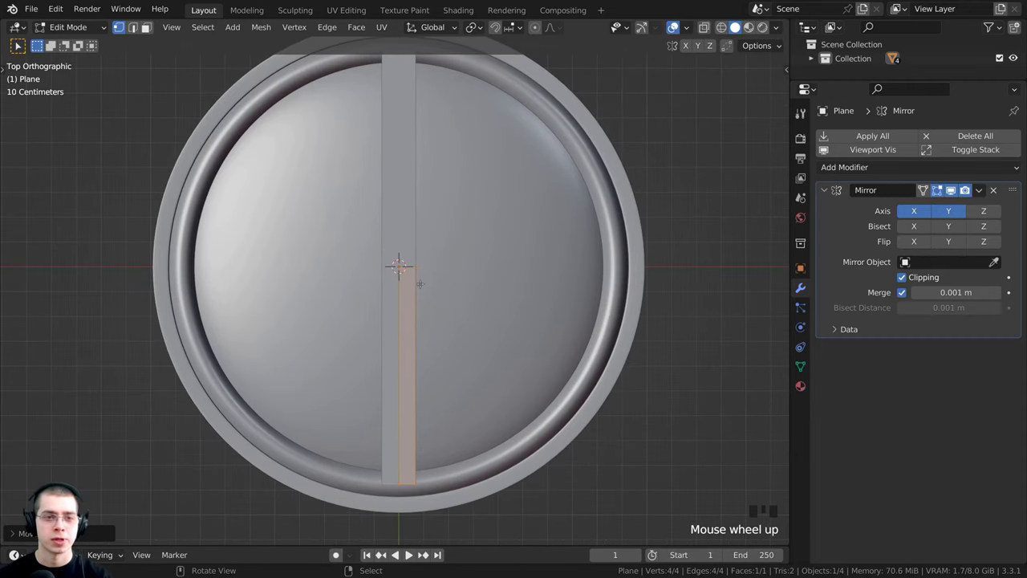
pyautogui.scroll(1, 501, 342)
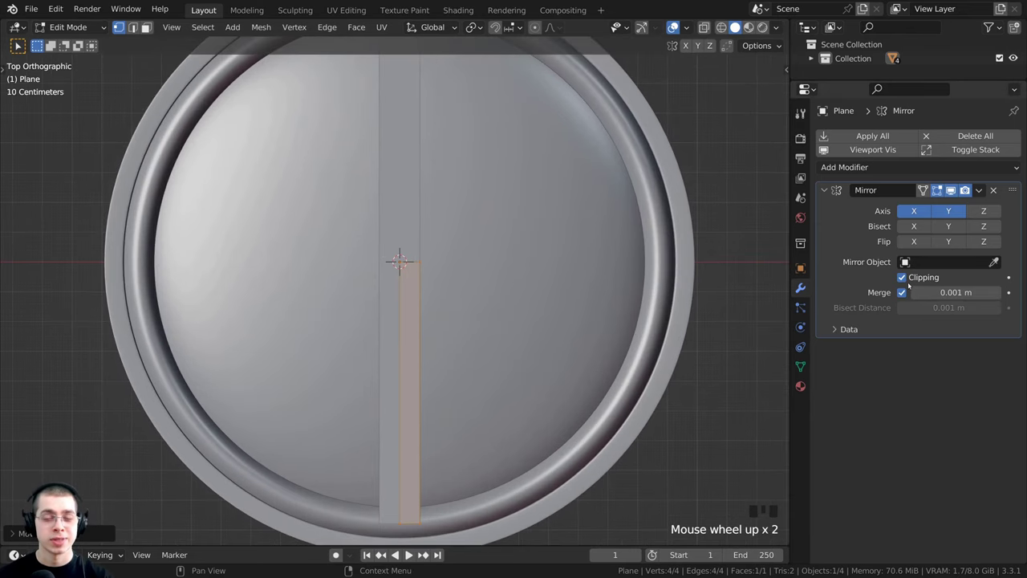
# Disable Clipping in the Mirror modifier, then duplicate the whole strip mesh and place the copy beside the center strip toward +X
pyautogui.click(901, 277)
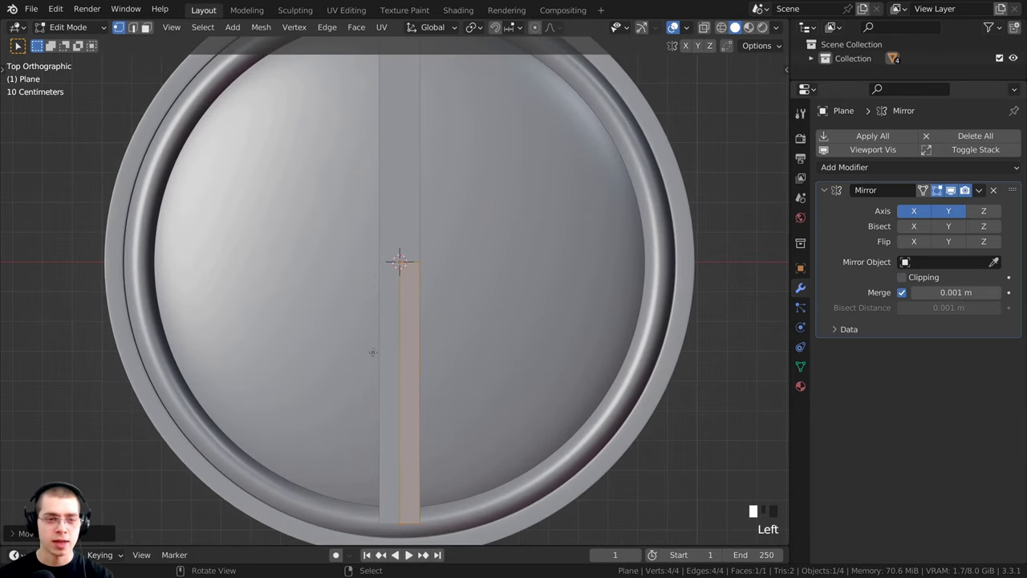
pyautogui.press('a')
pyautogui.press('a')
pyautogui.press('a')
pyautogui.press('a')
pyautogui.press('a')
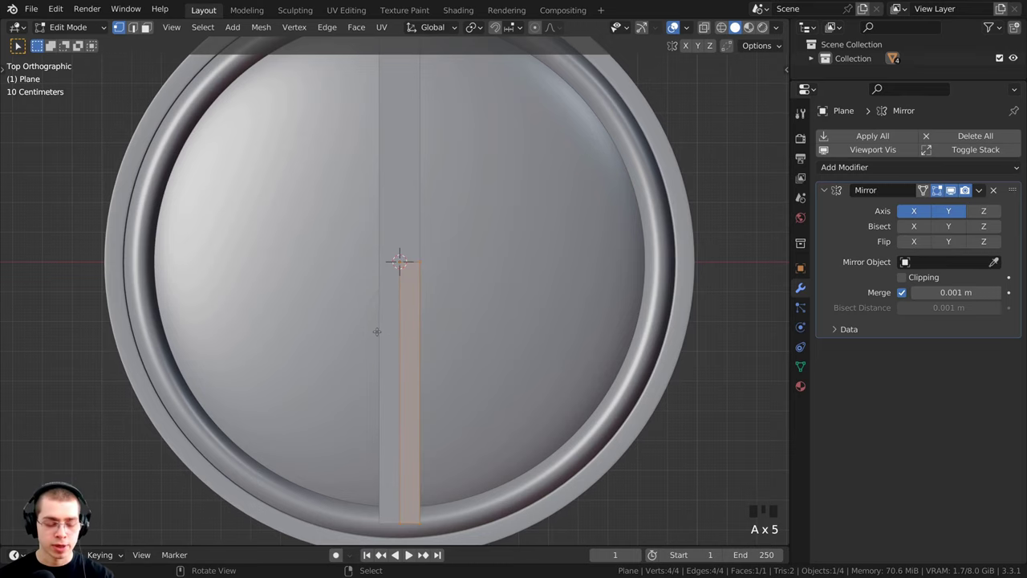
pyautogui.hotkey('shift', 'd')
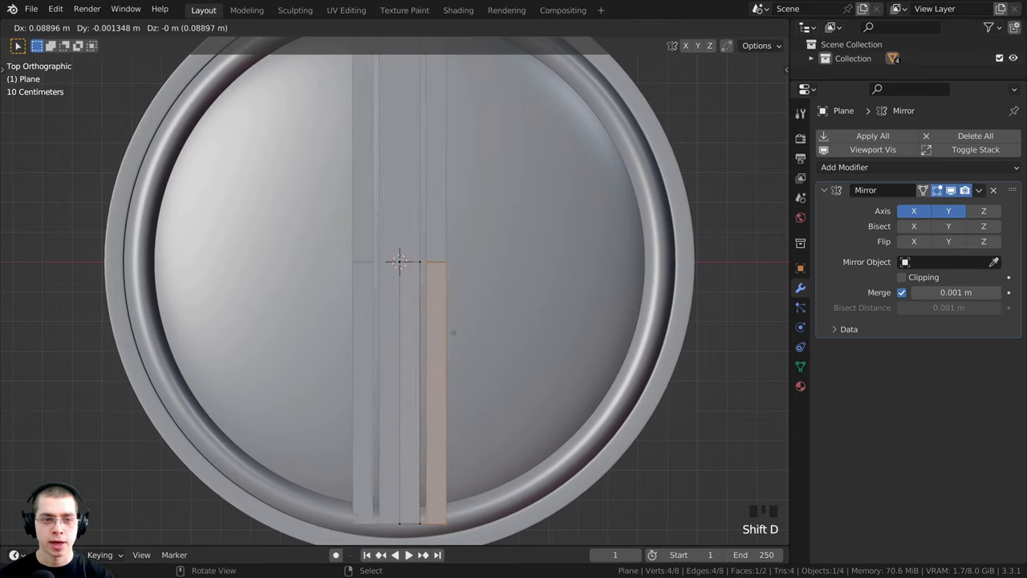
pyautogui.click(521, 341)
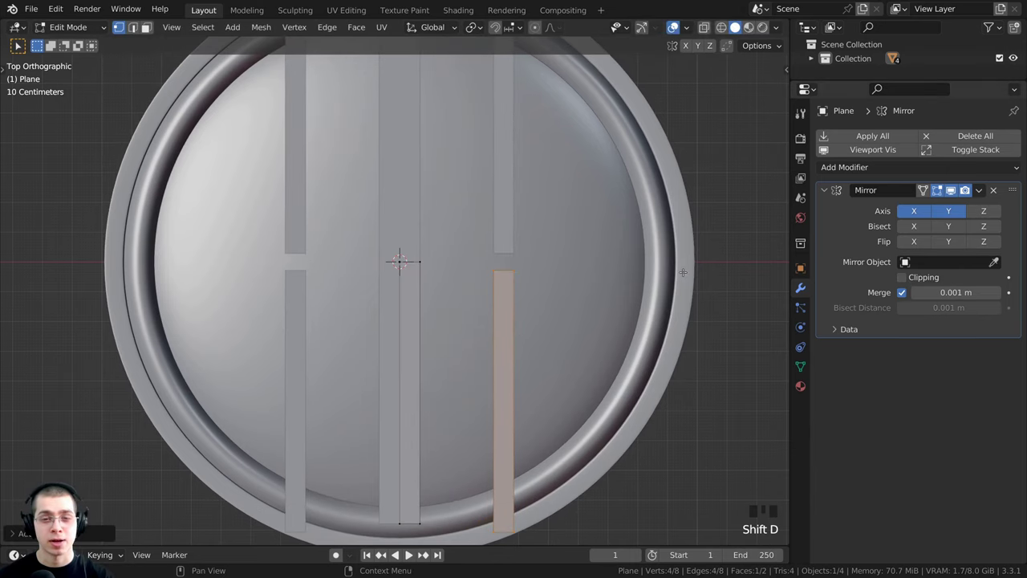
pyautogui.press('g')
pyautogui.click(618, 296)
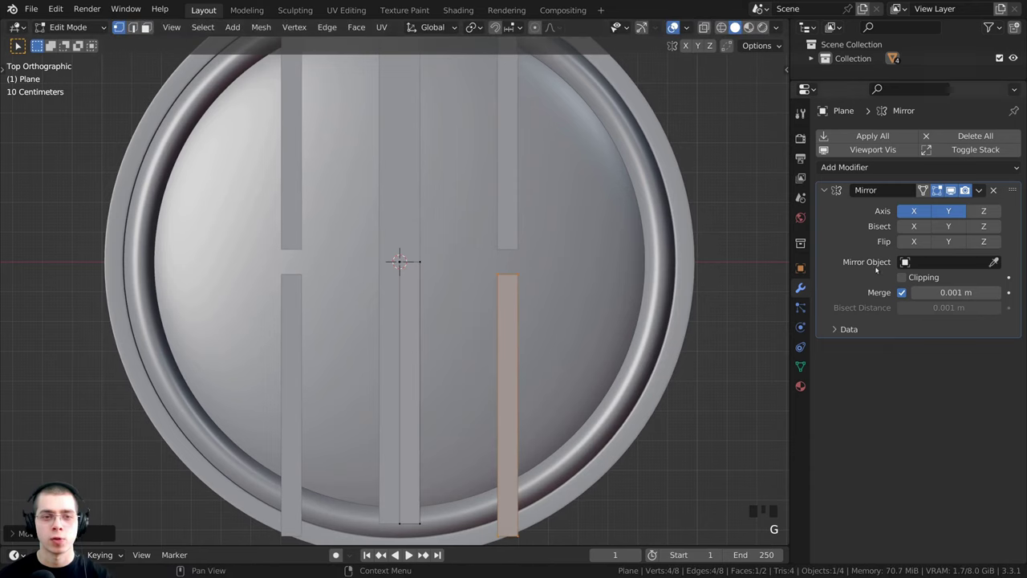
# Re-enable Clipping and move the duplicated strip so its halves join at the Y mirror centerline and its ends meet the crust ring
pyautogui.click(901, 277)
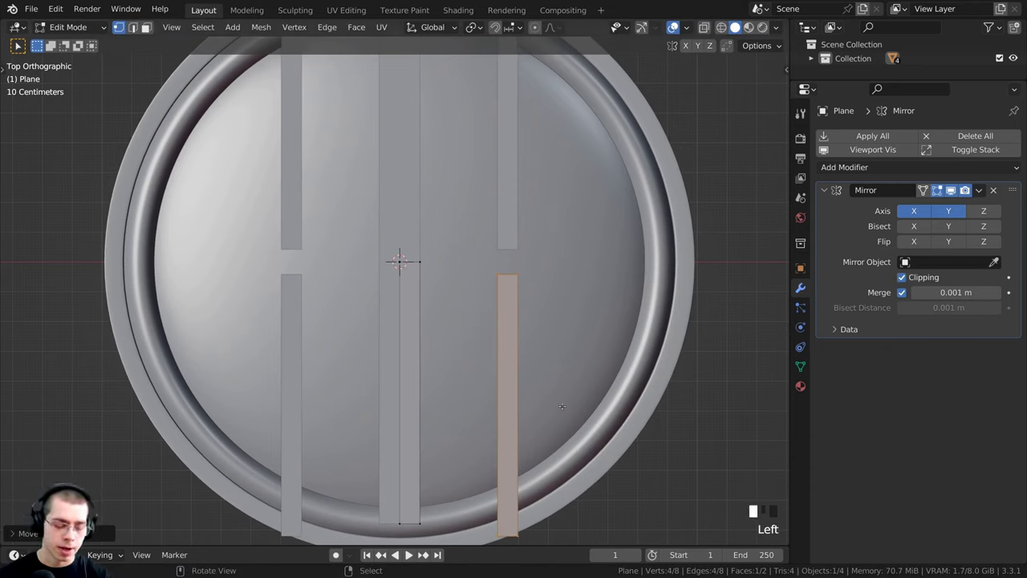
pyautogui.press('g')
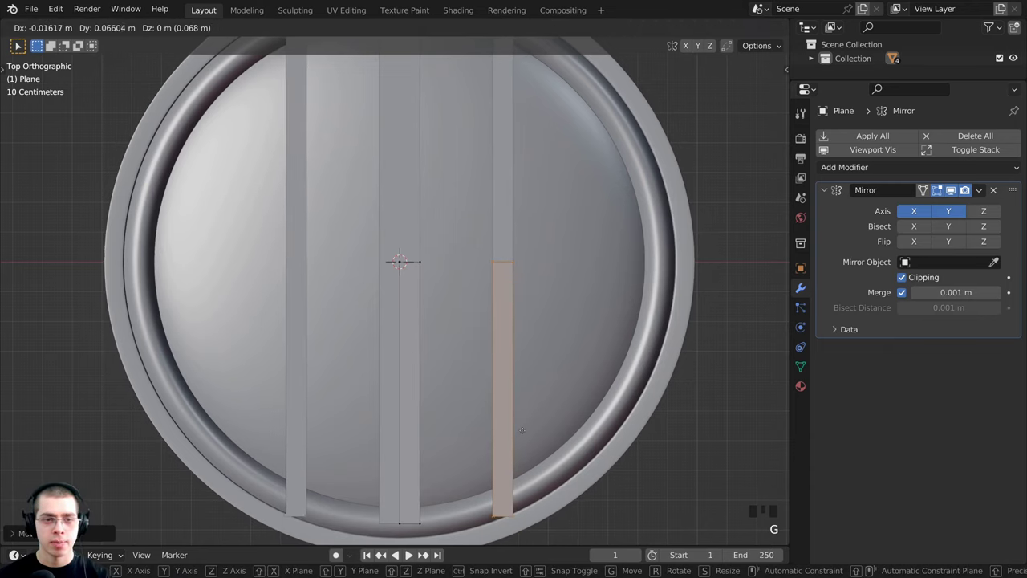
pyautogui.click(534, 183)
pyautogui.press('g')
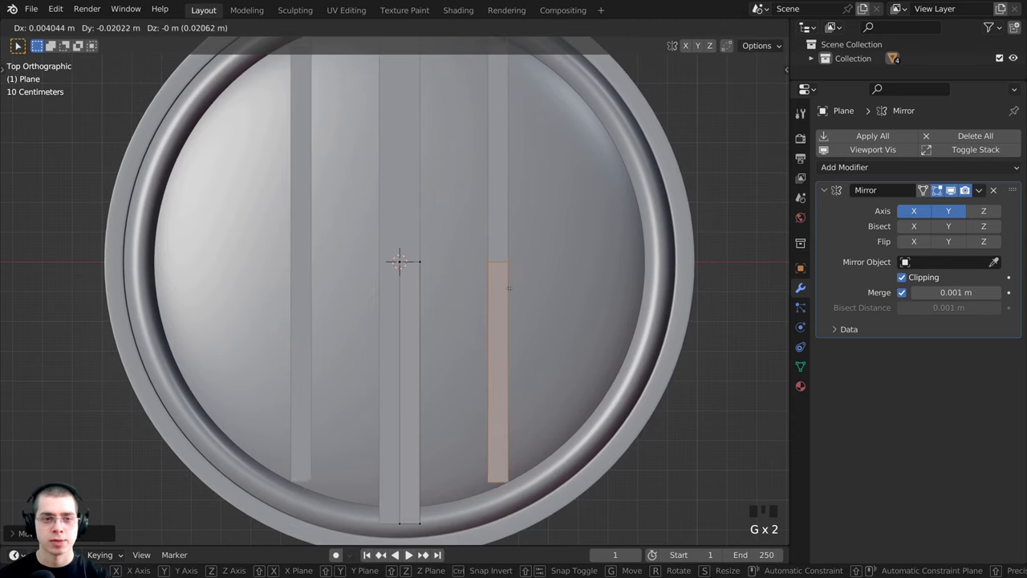
pyautogui.click(507, 305)
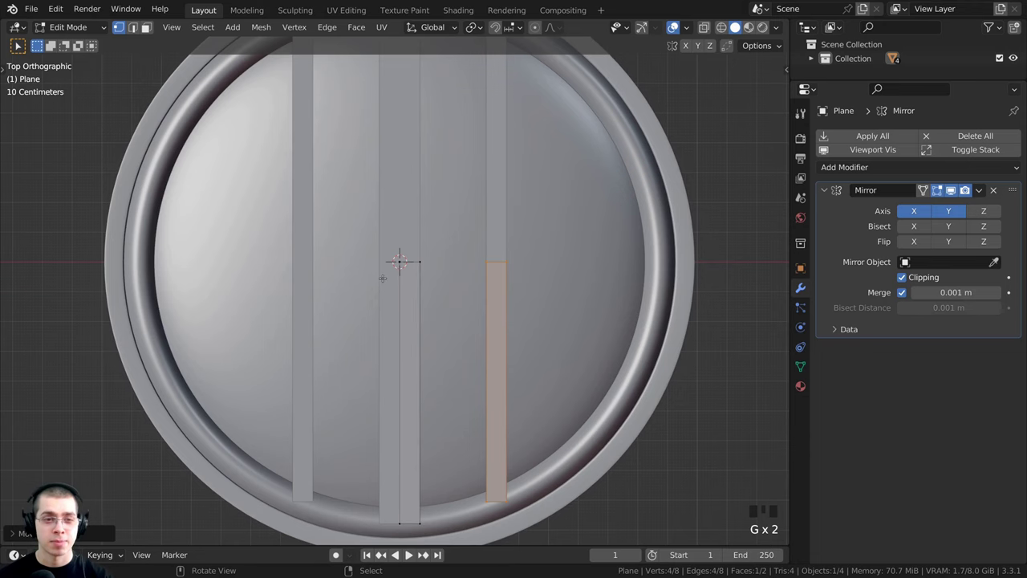
# Widen the duplicated side strip by scaling it along X in two passes
pyautogui.scroll(1, 382, 279)
pyautogui.scroll(-1, 552, 328)
pyautogui.press('s')
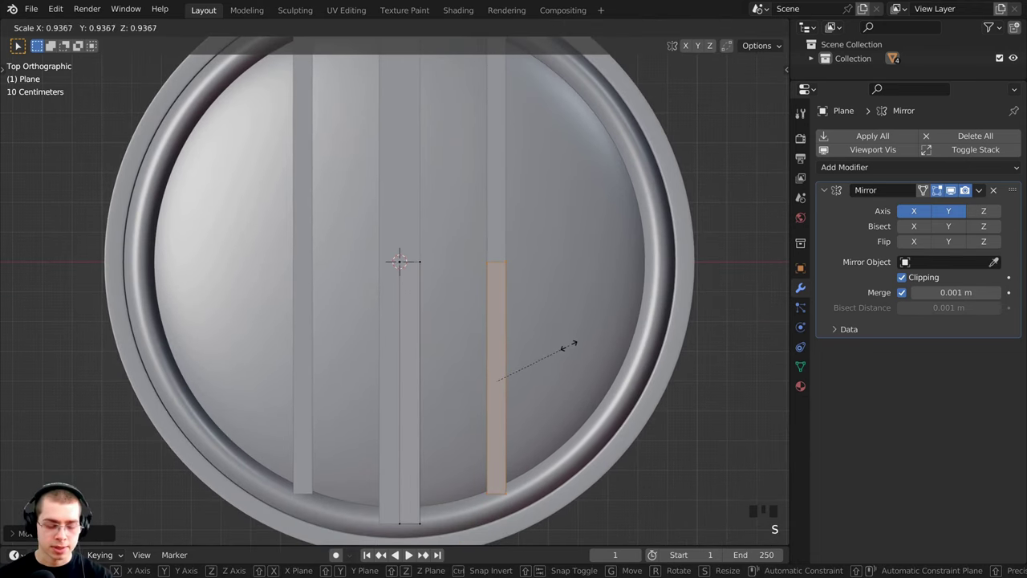
pyautogui.press('x')
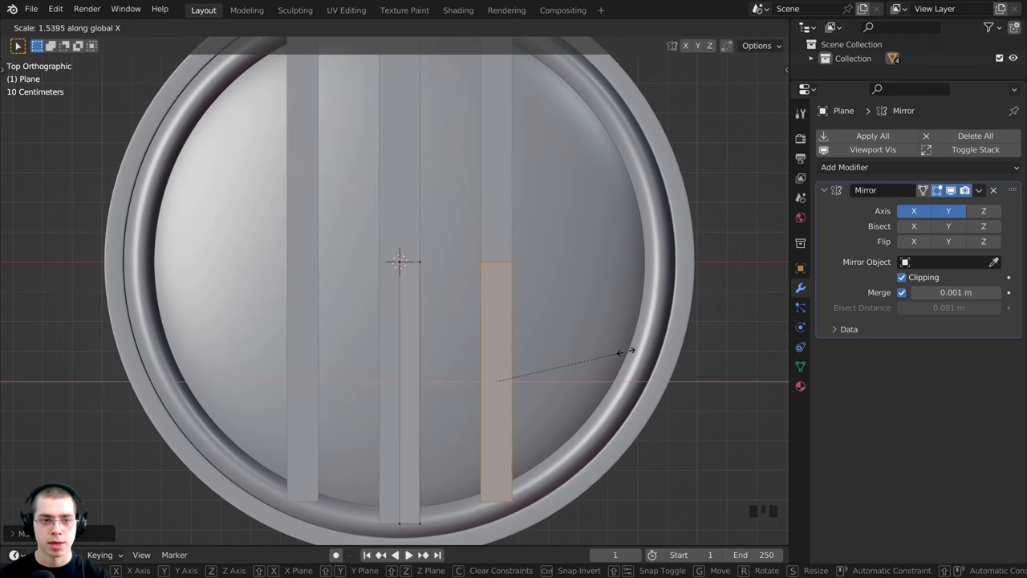
pyautogui.click(633, 351)
pyautogui.scroll(2, 618, 348)
pyautogui.press('s')
pyautogui.press('x')
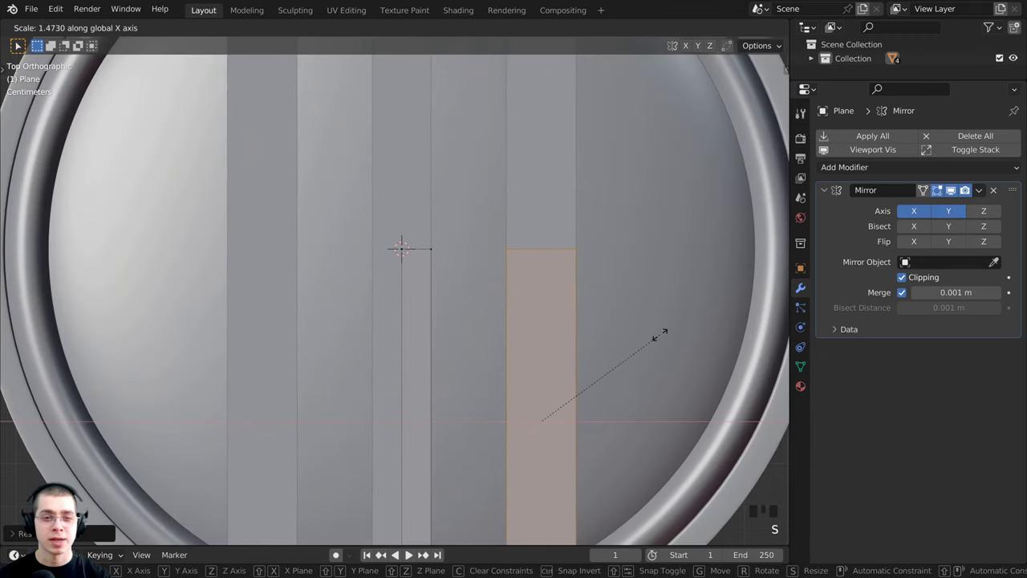
pyautogui.click(679, 344)
# In the top view, scale the side strip down along X until it is close to the center strip's width
pyautogui.moveTo(541, 345); pyautogui.dragTo(466, 355, button='middle')
pyautogui.scroll(3, 465, 355)
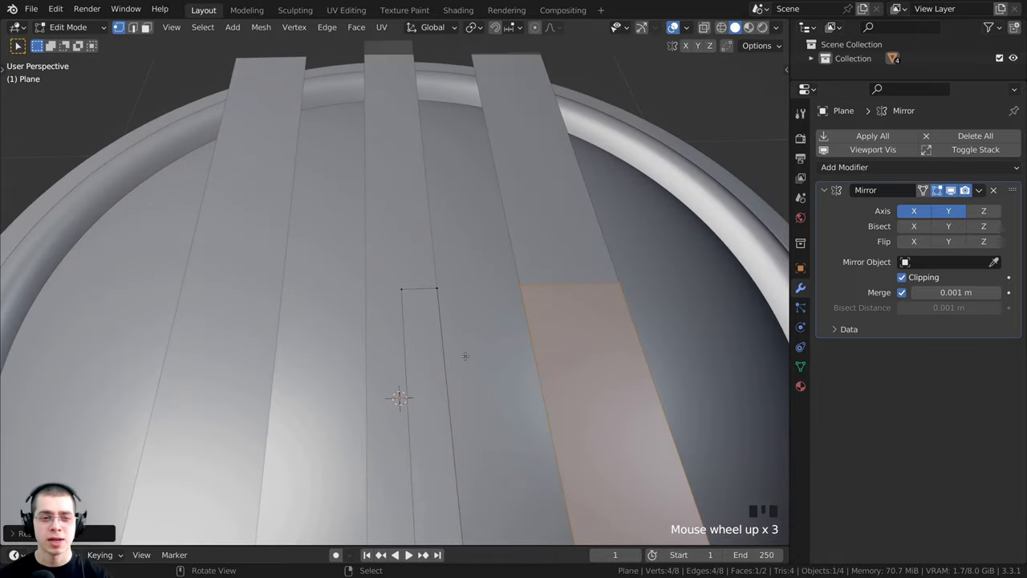
pyautogui.scroll(-1, 503, 309)
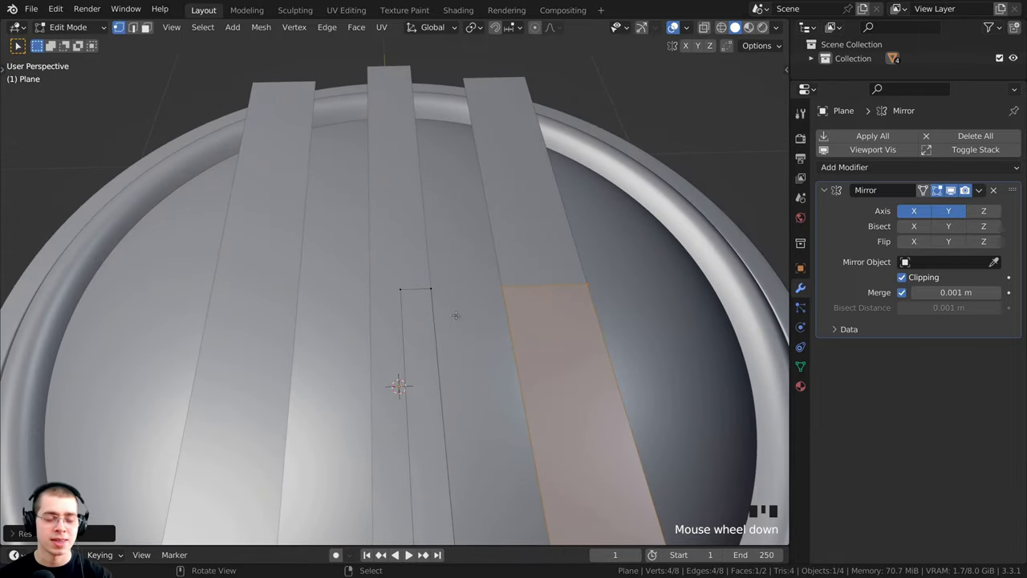
pyautogui.moveTo(443, 352); pyautogui.dragTo(444, 352, button='middle')
pyautogui.press('KP_7')
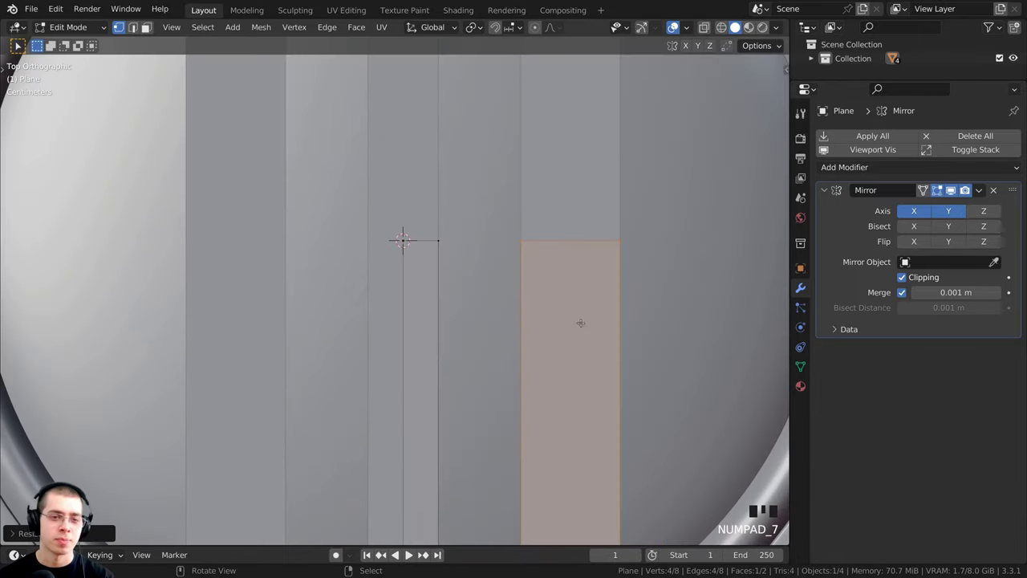
pyautogui.scroll(-4, 582, 321)
pyautogui.press('s')
pyautogui.press('x')
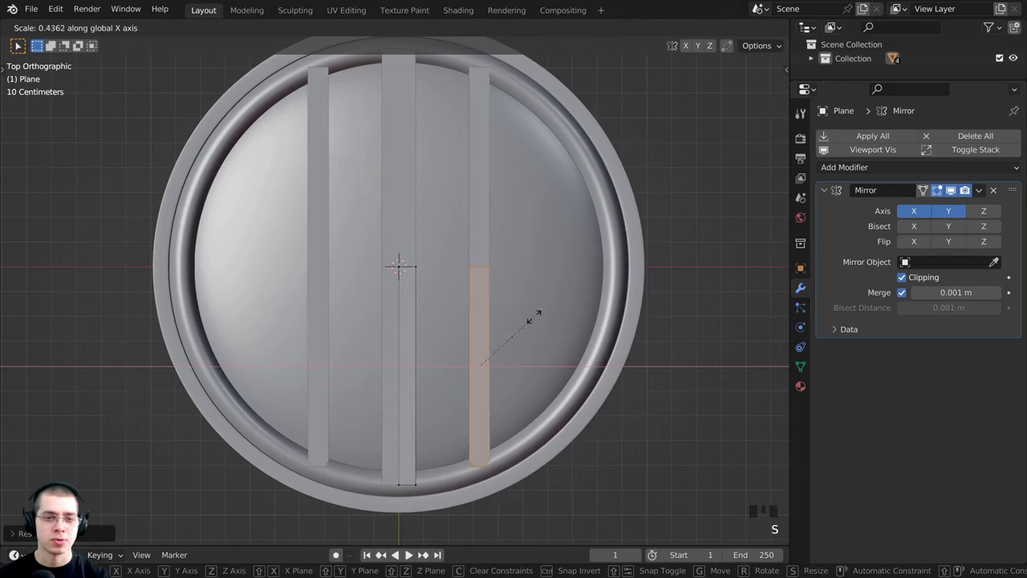
pyautogui.click(580, 316)
# Duplicate the side strip and place the copy farther out along X, shortened against the Y mirror centerline to end on the crust ring
pyautogui.keyDown('shift'); pyautogui.moveTo(467, 319); pyautogui.dragTo(459, 285, button='middle'); pyautogui.keyUp('shift')
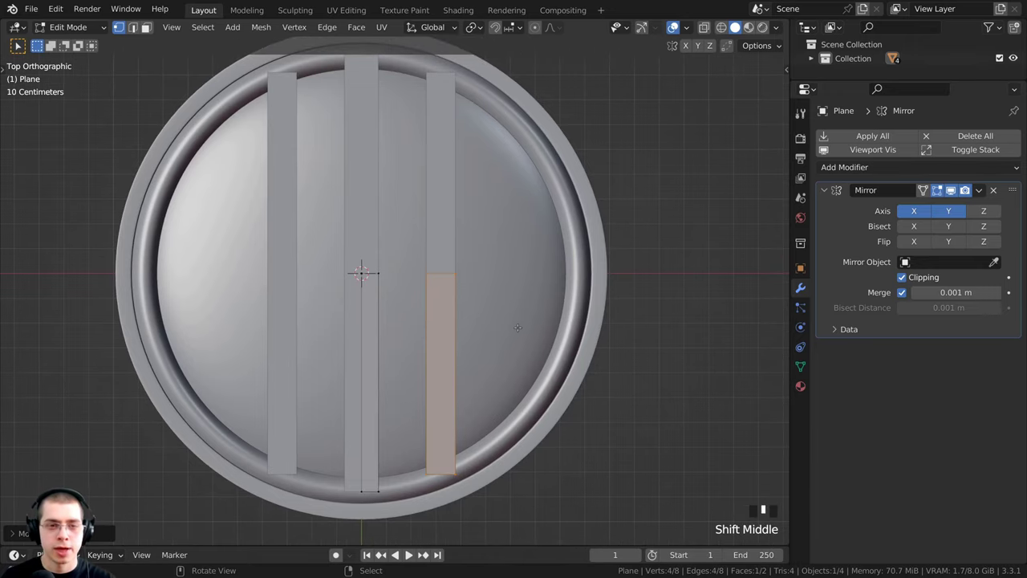
pyautogui.hotkey('shift', 'd')
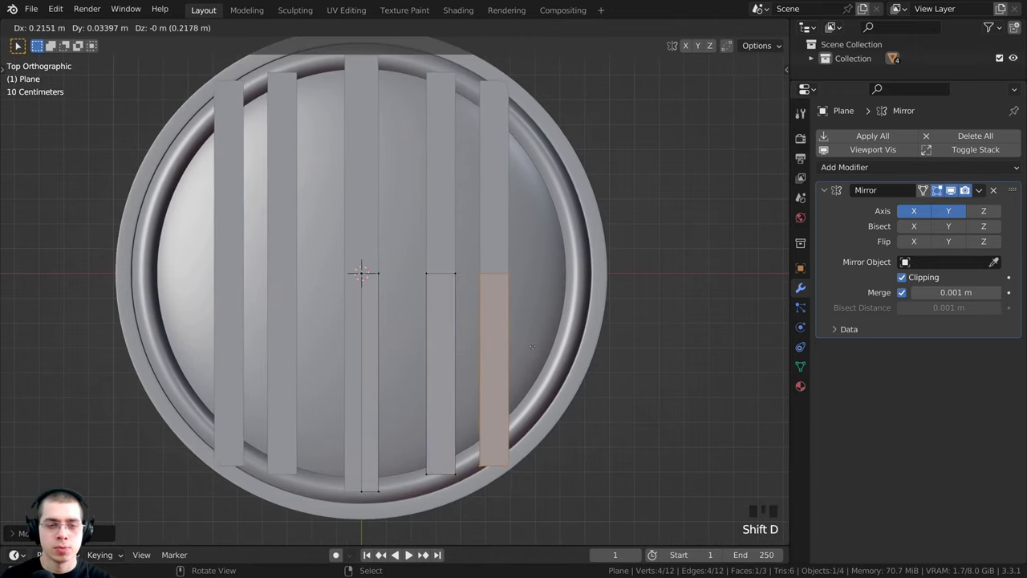
pyautogui.click(547, 316)
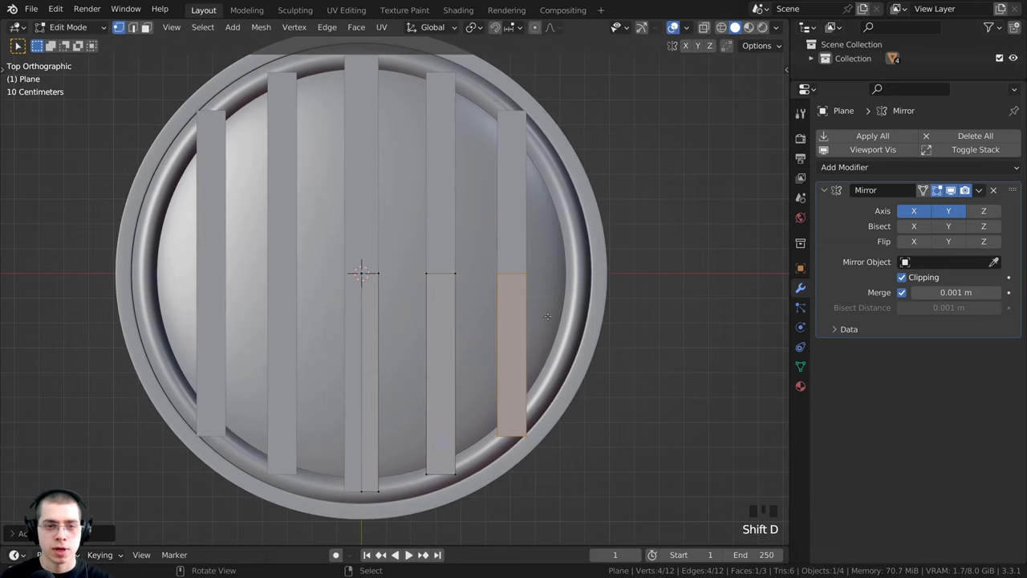
# Fine-tune the outermost strip's position so the gaps between strips look even and its ends stay on the crust ring
pyautogui.scroll(4, 523, 282)
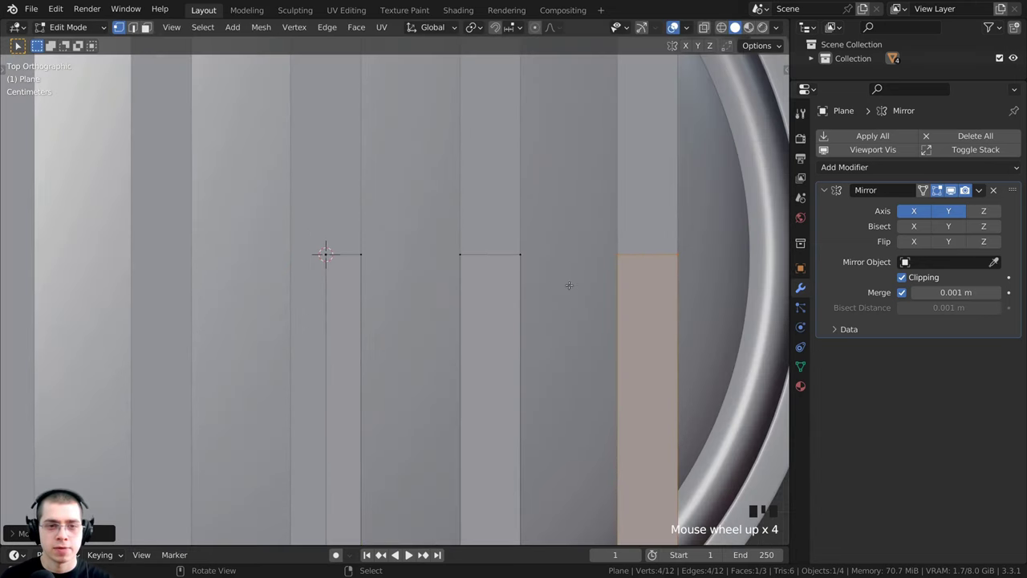
pyautogui.keyDown('shift'); pyautogui.moveTo(569, 284); pyautogui.dragTo(519, 284, button='middle'); pyautogui.keyUp('shift')
pyautogui.press('g')
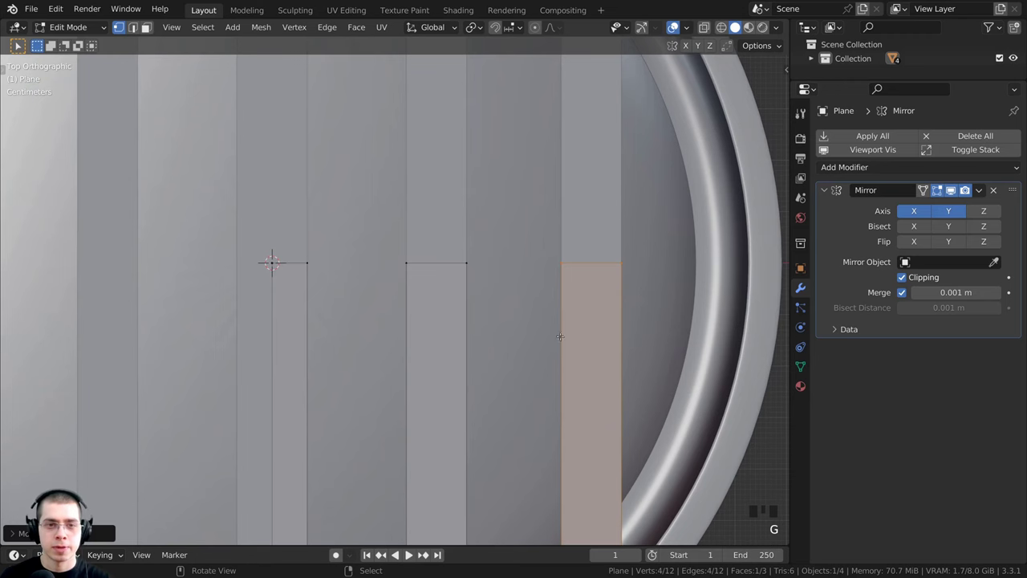
pyautogui.scroll(-2, 554, 419)
pyautogui.keyDown('shift'); pyautogui.moveTo(584, 405); pyautogui.dragTo(561, 404, button='middle'); pyautogui.keyUp('shift')
pyautogui.press('g')
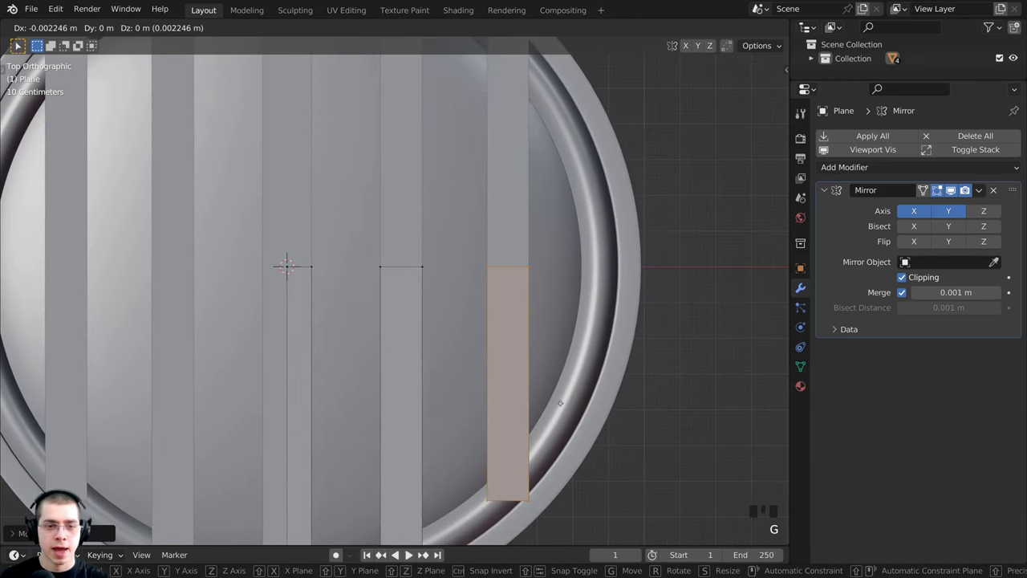
pyautogui.click(561, 402)
pyautogui.scroll(-4, 553, 421)
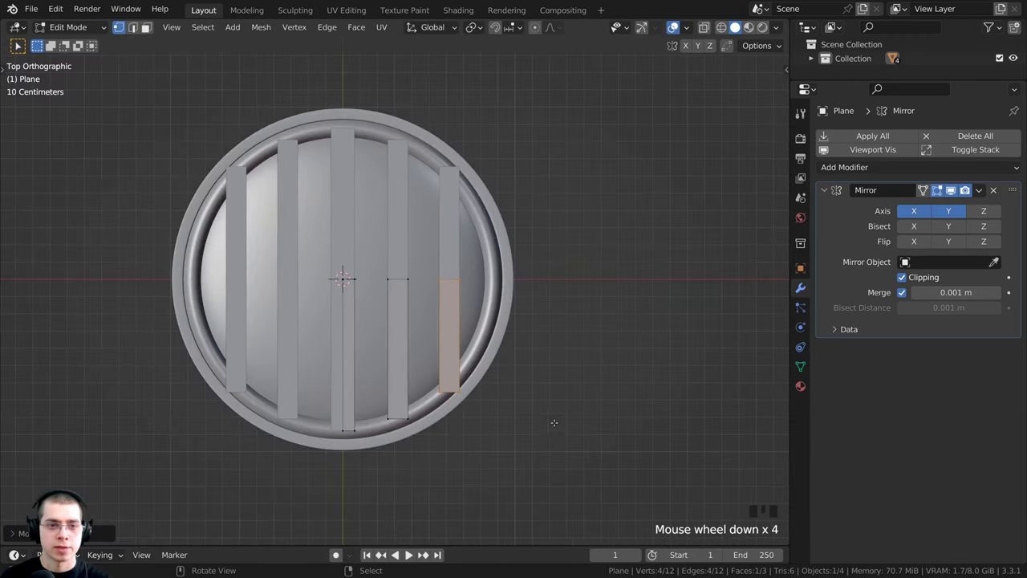
pyautogui.scroll(1, 553, 418)
pyautogui.press('g')
pyautogui.click(555, 413)
# Slide the outer end vertex of the outermost strip inward along its long edge so the end slants with the crust ring
pyautogui.keyDown('shift'); pyautogui.moveTo(504, 501); pyautogui.dragTo(492, 454, button='middle'); pyautogui.keyUp('shift')
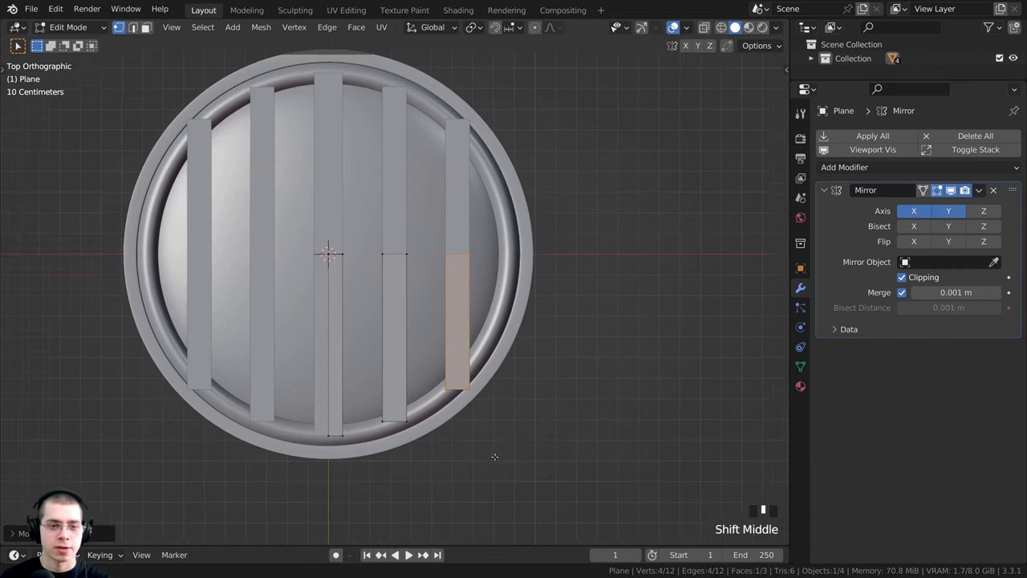
pyautogui.scroll(4, 455, 408)
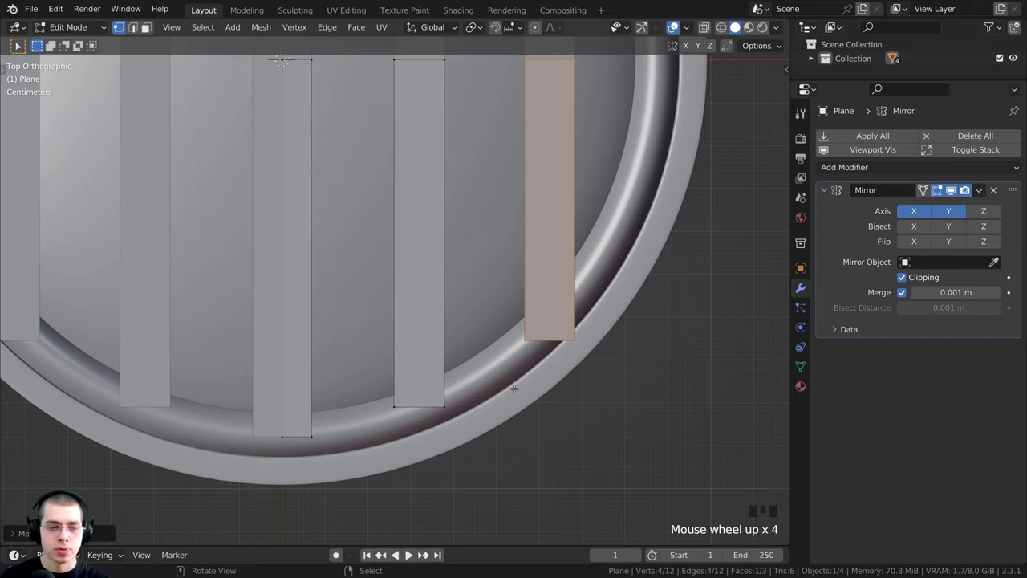
pyautogui.rightClick(575, 338)
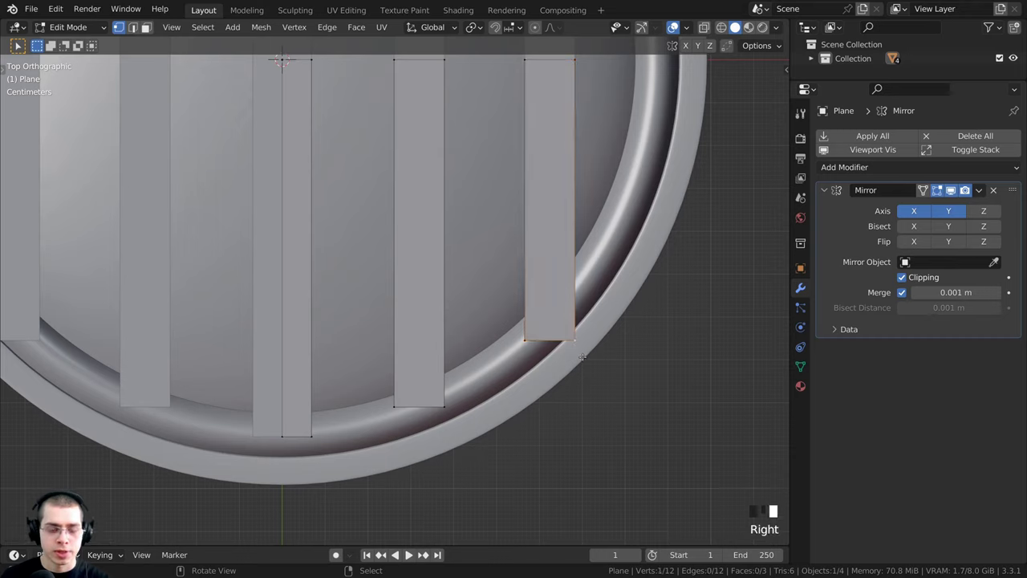
pyautogui.press('g')
pyautogui.press('g')
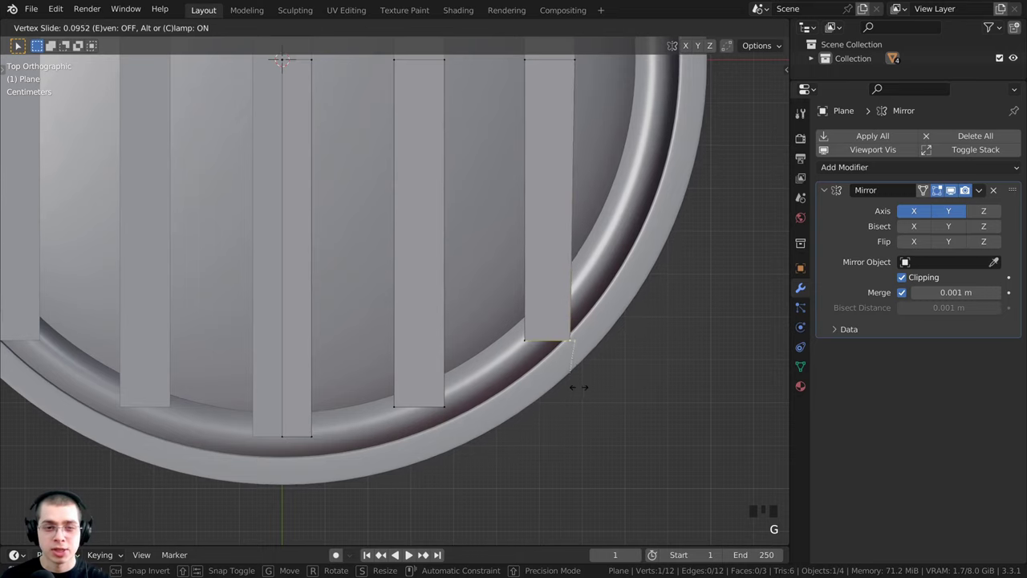
pyautogui.click(581, 297)
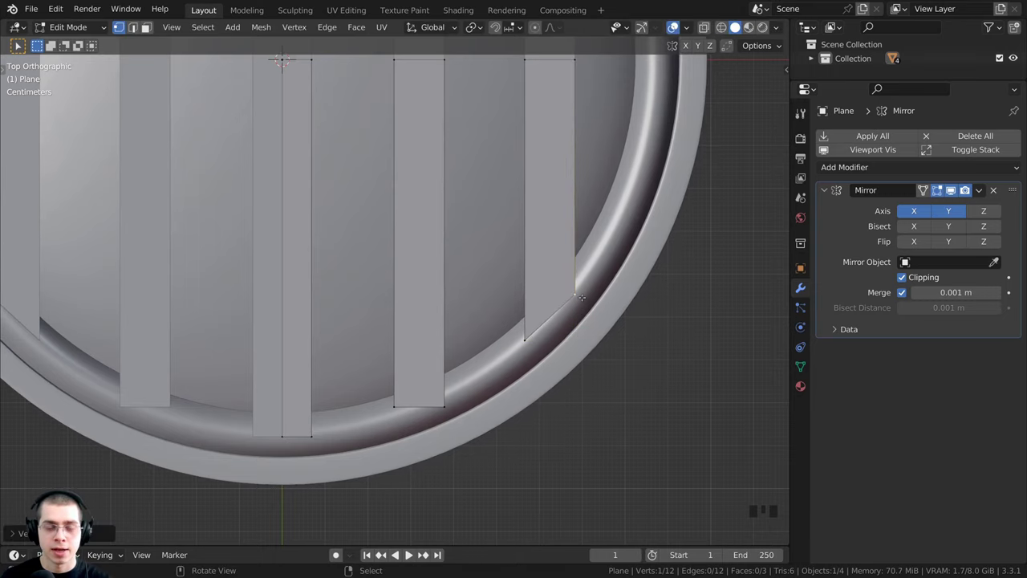
# Slide the outer end vertex of the strip beside the center one inward along its long edge so the end slants with the crust ring
pyautogui.scroll(-3, 600, 240)
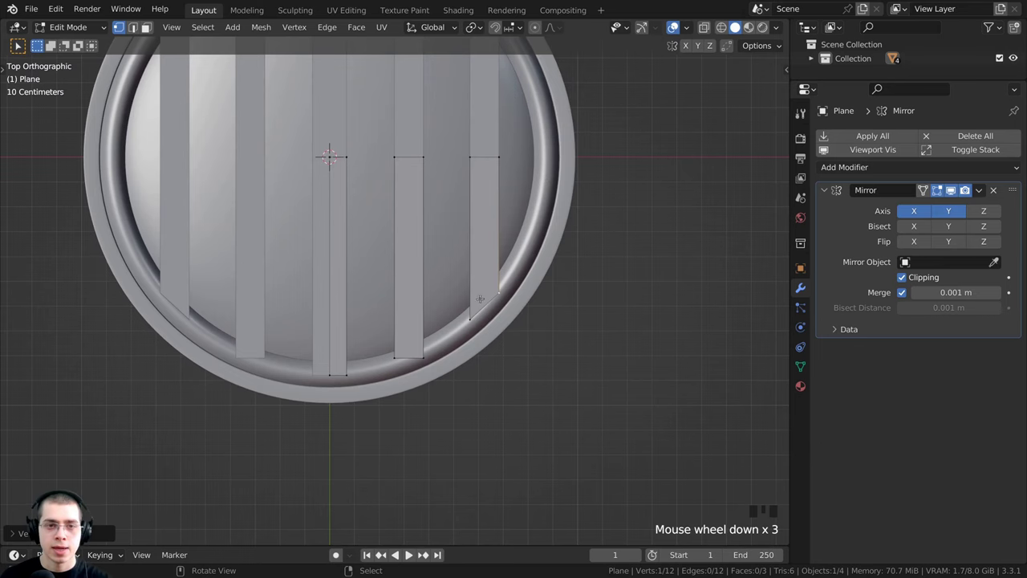
pyautogui.keyDown('shift'); pyautogui.moveTo(217, 334); pyautogui.dragTo(345, 297, button='middle'); pyautogui.keyUp('shift')
pyautogui.scroll(5, 488, 340)
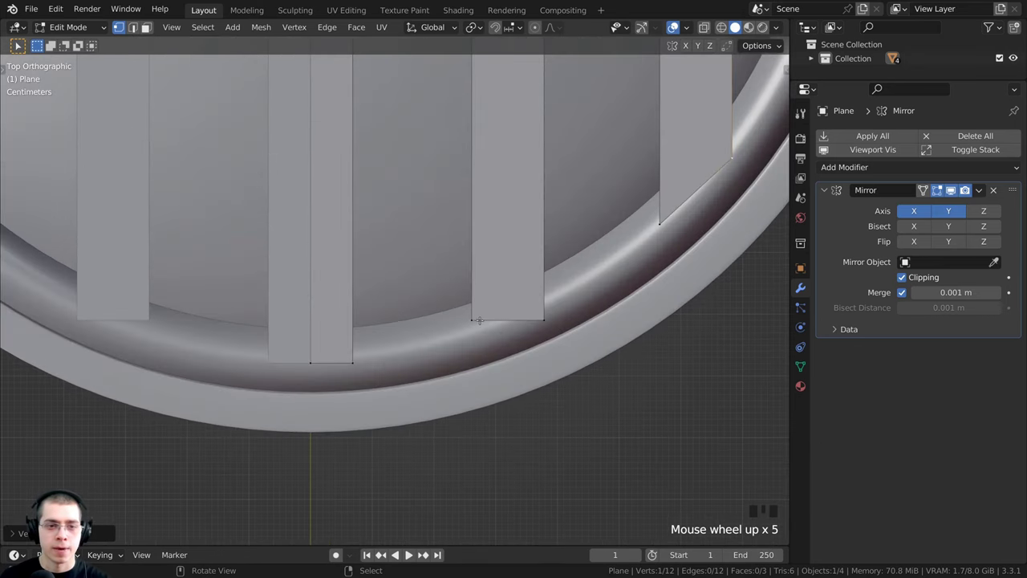
pyautogui.rightClick(531, 317)
pyautogui.press('g')
pyautogui.rightClick(547, 319)
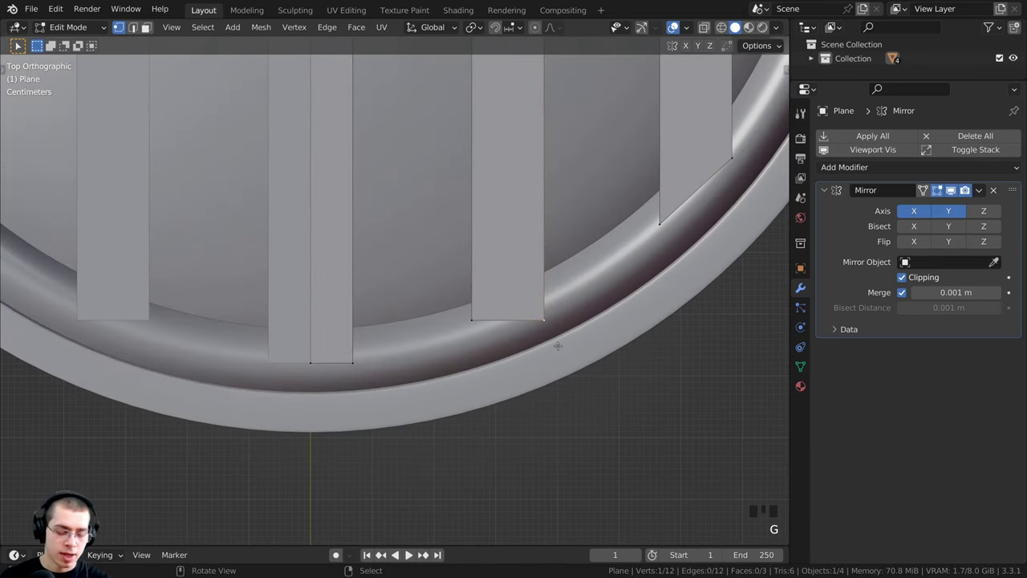
pyautogui.press('g')
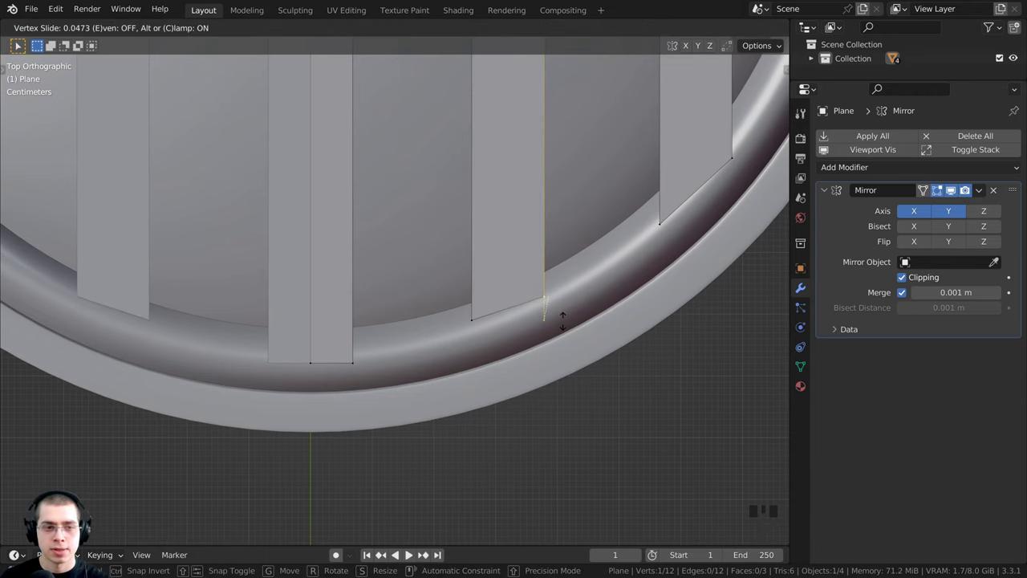
pyautogui.click(545, 328)
# Examine the center strip's end and the spacing and slanted ends of all strips across the whole pie
pyautogui.scroll(-1, 378, 369)
pyautogui.rightClick(363, 353)
pyautogui.rightClick(361, 351)
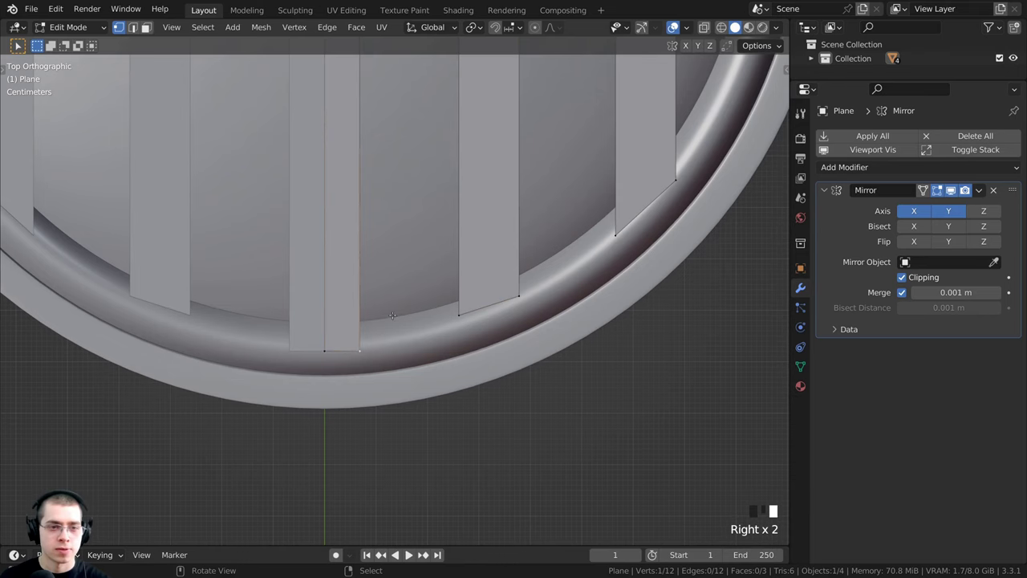
pyautogui.scroll(-4, 397, 305)
pyautogui.keyDown('shift'); pyautogui.moveTo(422, 187); pyautogui.dragTo(404, 294, button='middle'); pyautogui.keyUp('shift')
pyautogui.scroll(1, 403, 294)
pyautogui.scroll(-2, 403, 295)
pyautogui.scroll(2, 403, 294)
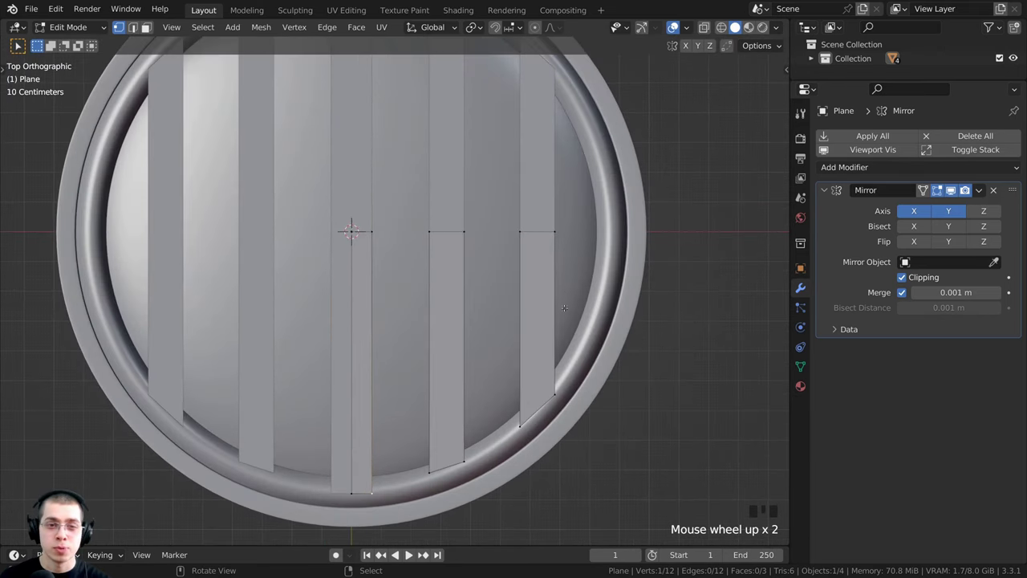
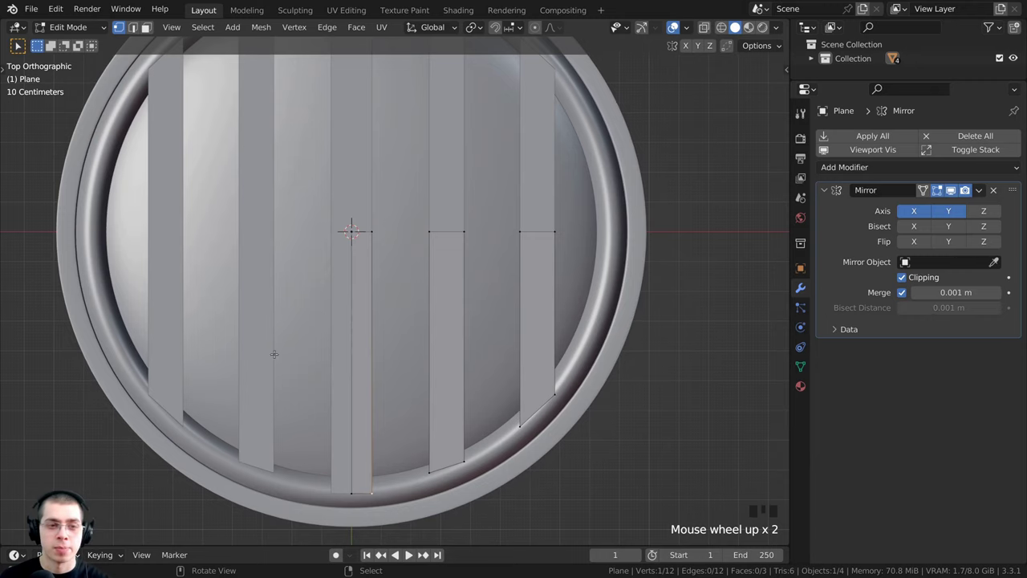
# Turn off the mirror's Clipping, duplicate all the strips and rotate the copies 90 degrees to run crosswise
pyautogui.scroll(-1, 536, 312)
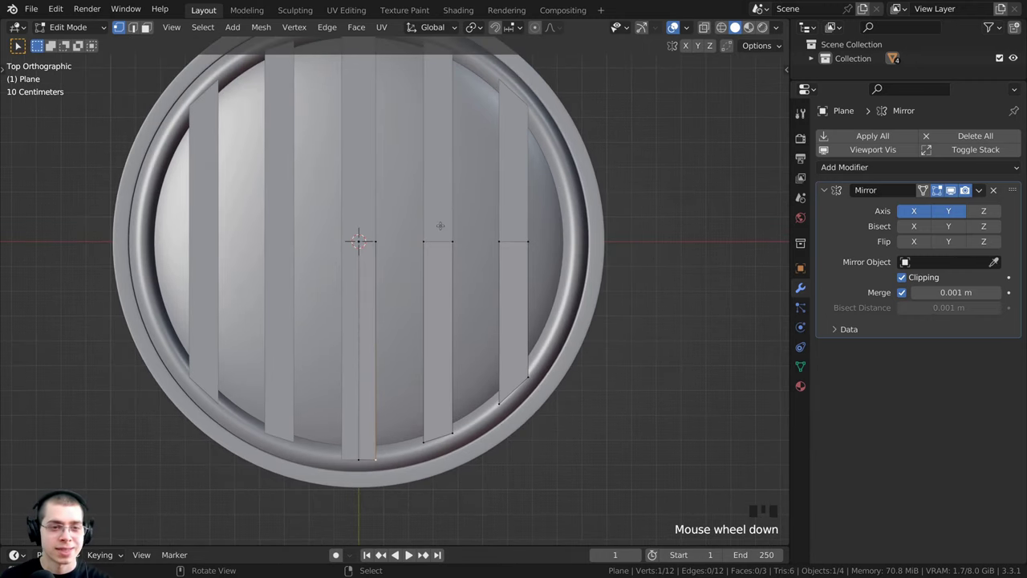
pyautogui.press('a')
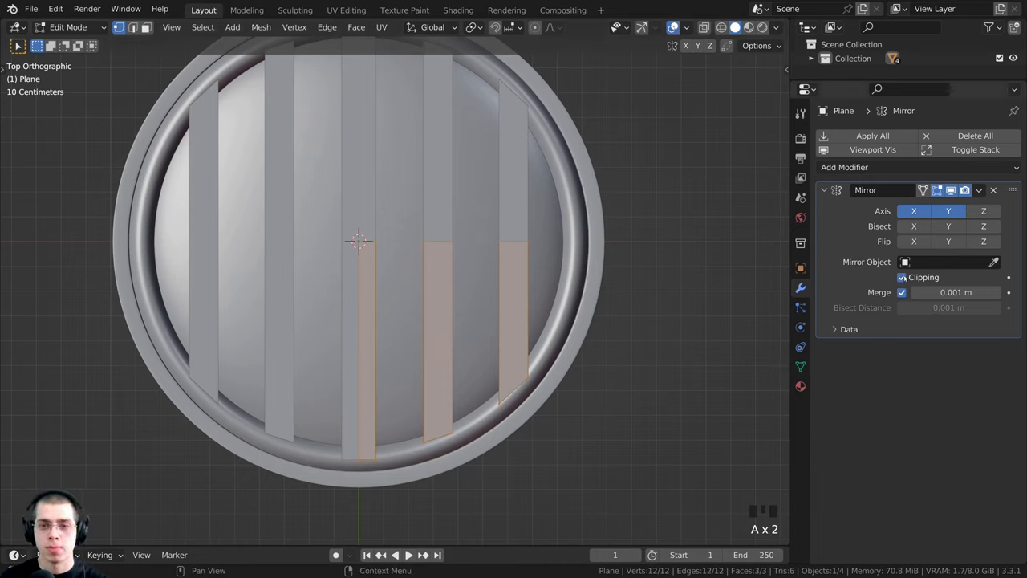
pyautogui.click(902, 277)
pyautogui.hotkey('shift', 'd')
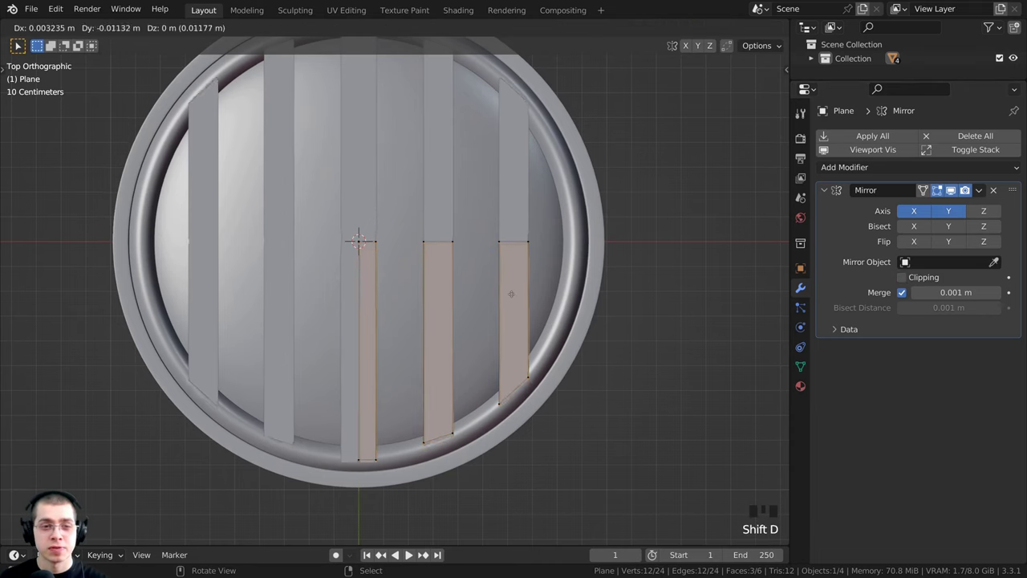
pyautogui.press('r')
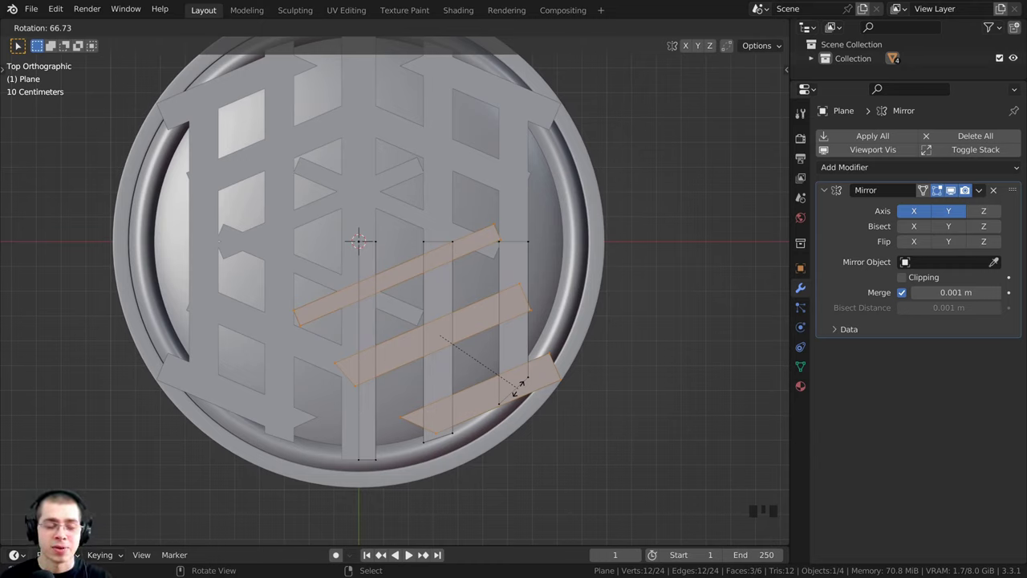
pyautogui.write('90')
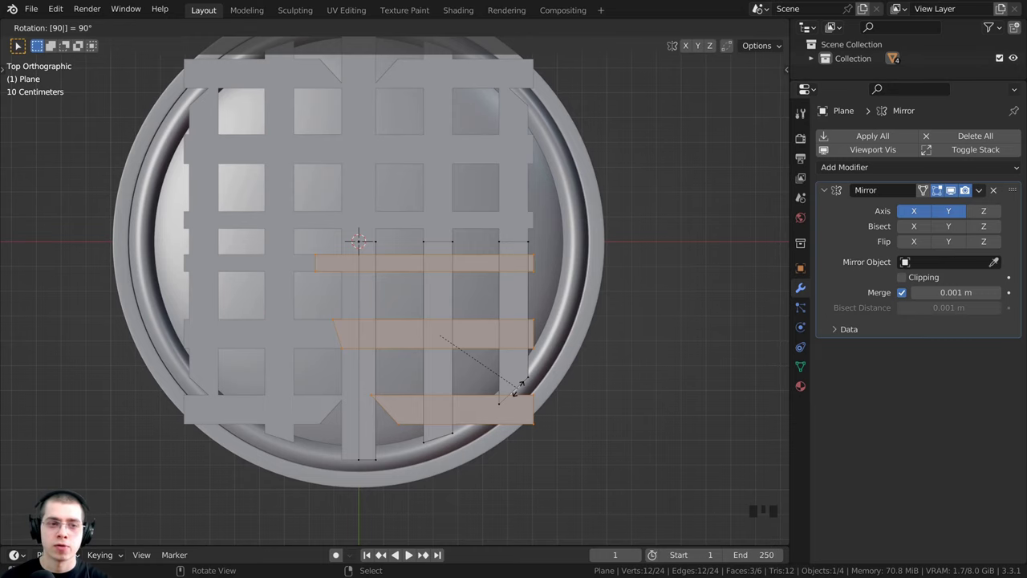
pyautogui.press('Return')
# Turn mirror Clipping back on and move the crosswise strips against the X mirror centerline to square their inner ends, then out past the crust ring
pyautogui.press('g')
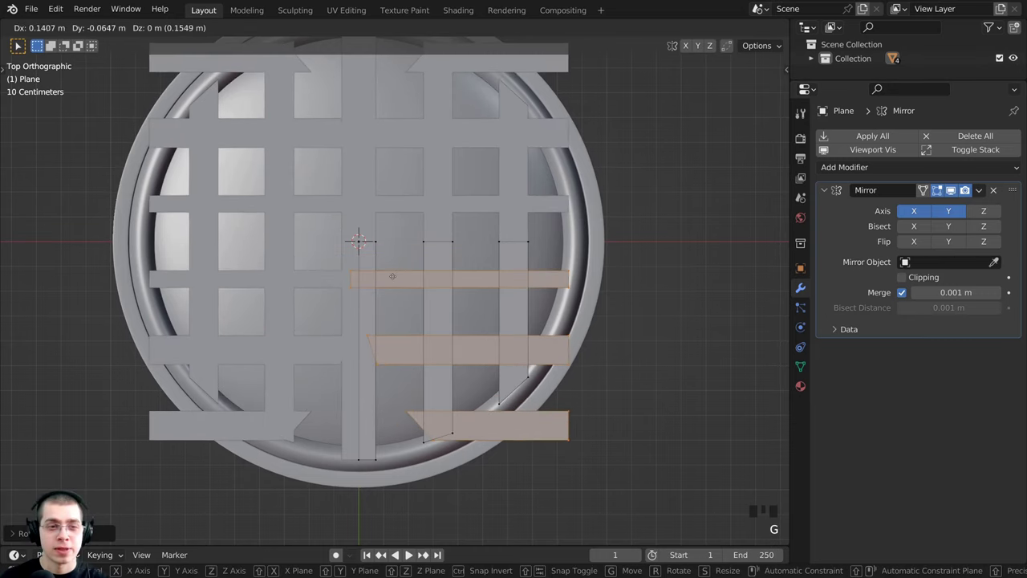
pyautogui.press('Escape')
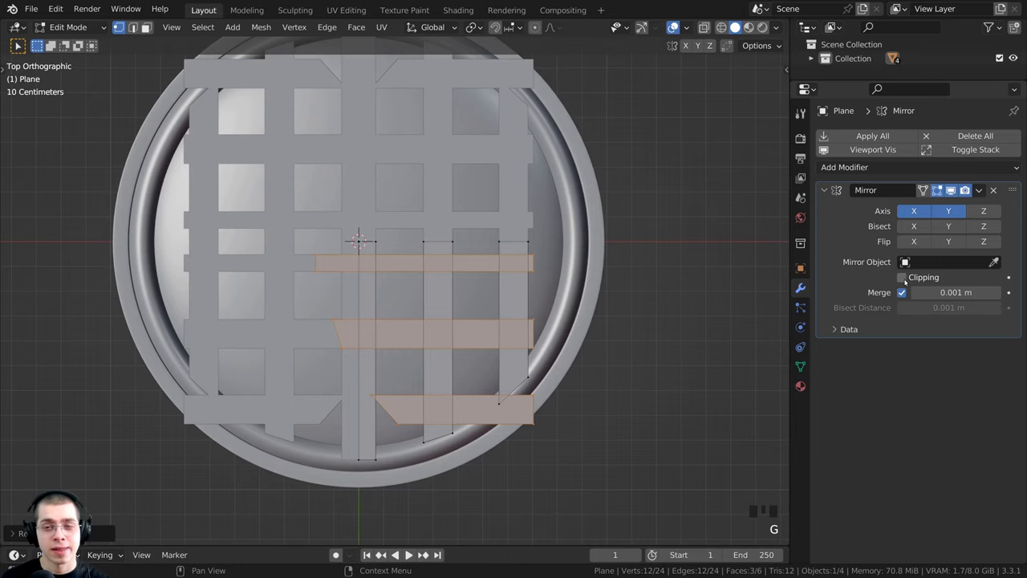
pyautogui.click(903, 277)
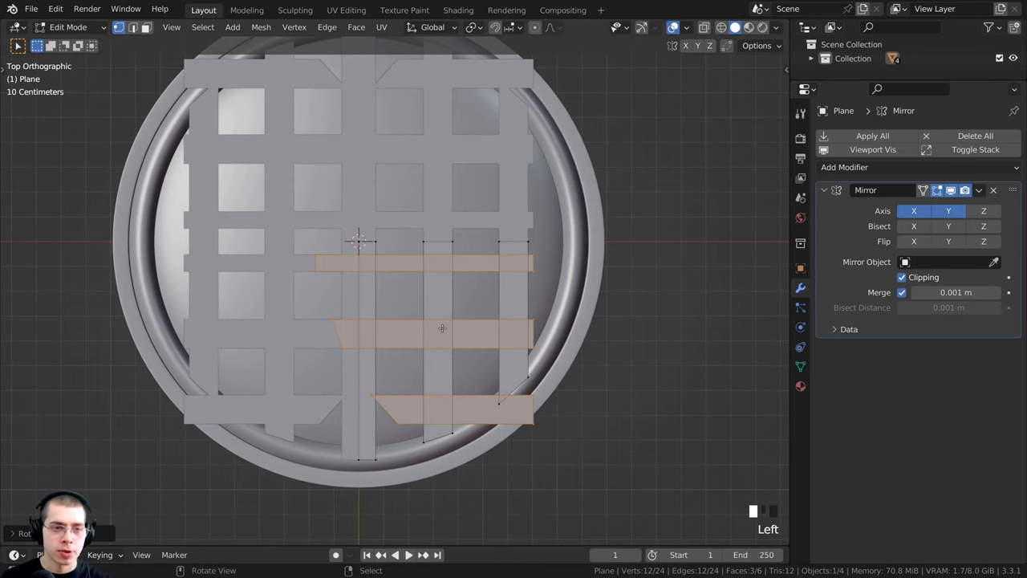
pyautogui.press('g')
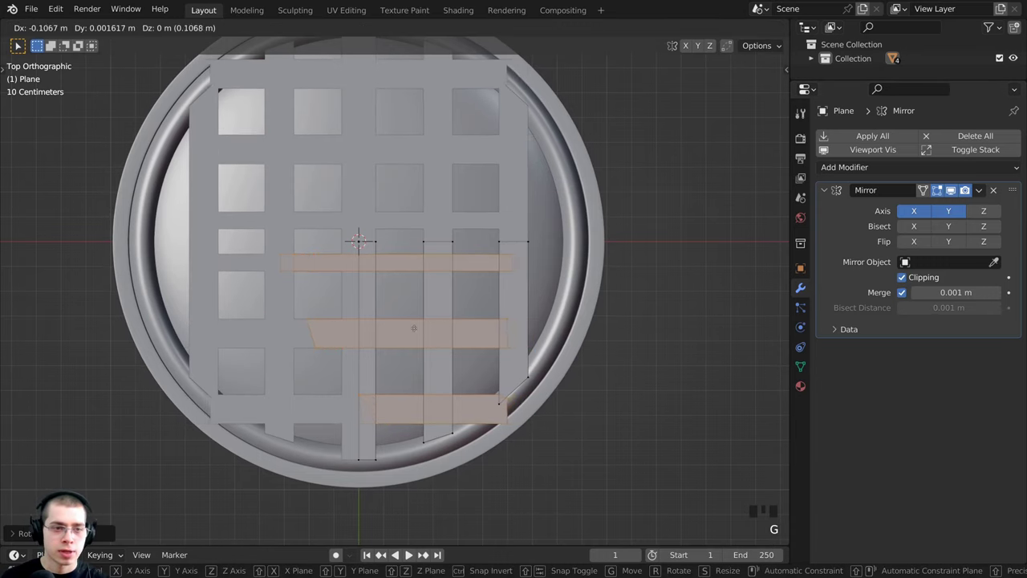
pyautogui.click(325, 304)
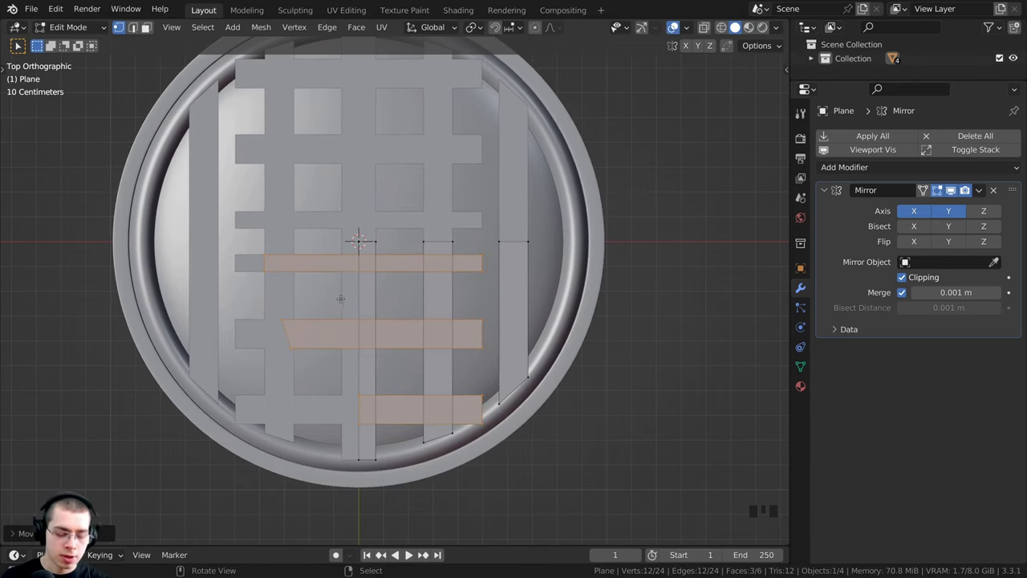
pyautogui.press('g')
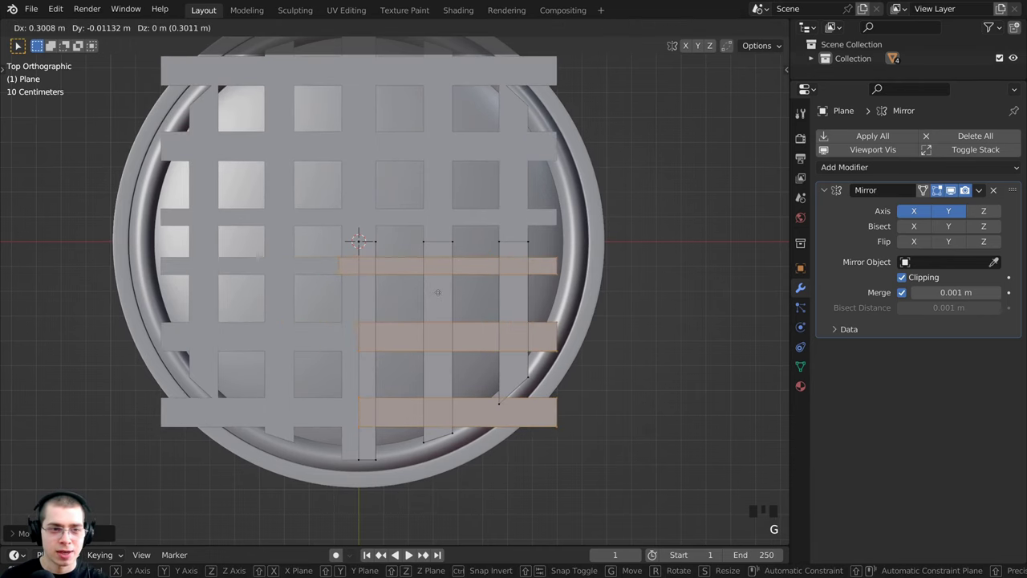
pyautogui.click(429, 271)
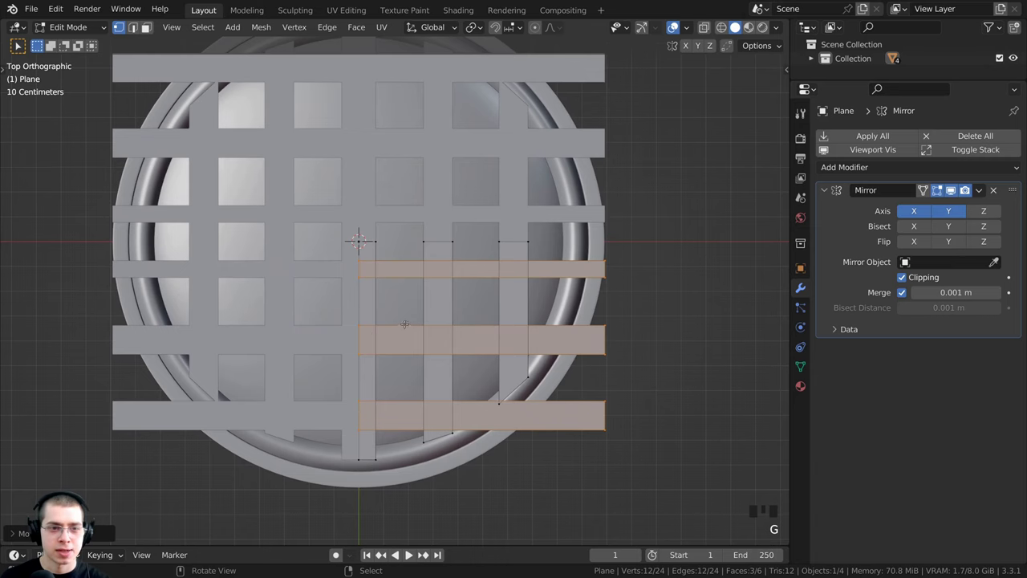
# Move the crosswise strips until the innermost one sits against the Y mirror centerline and its outer end rests on the crust ring
pyautogui.scroll(2, 404, 324)
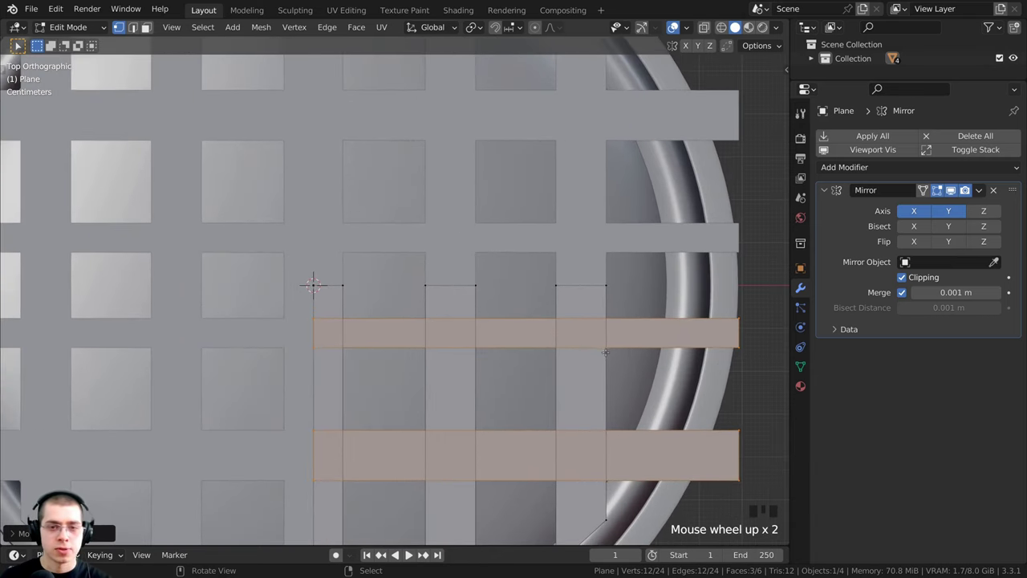
pyautogui.press('g')
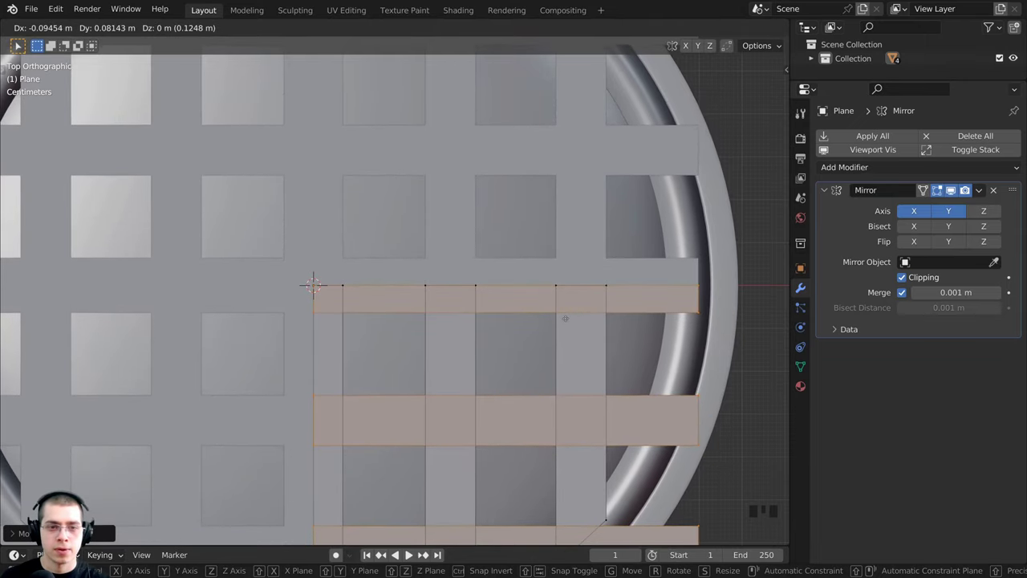
pyautogui.click(564, 318)
# Slide both outer end vertices of the middle crosswise strip inward along its long edges so the end slants along the crust ring
pyautogui.scroll(-3, 646, 289)
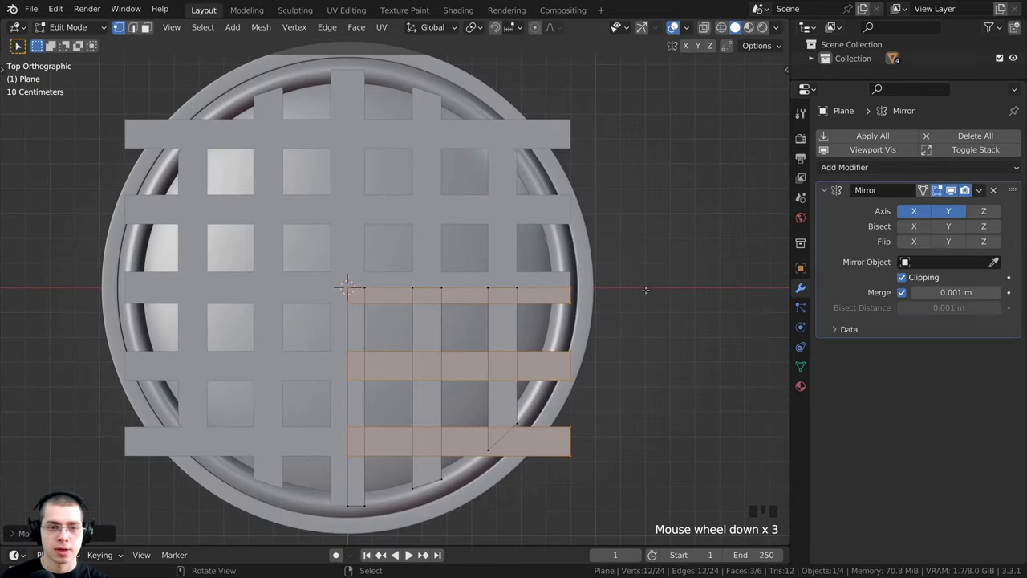
pyautogui.keyDown('shift'); pyautogui.moveTo(645, 289); pyautogui.dragTo(590, 375, button='middle'); pyautogui.keyUp('shift')
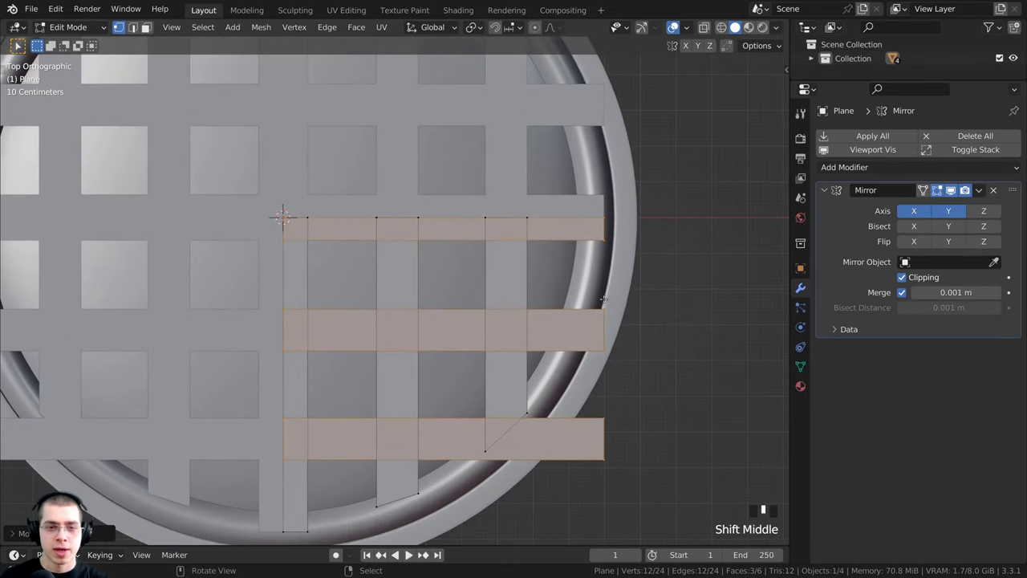
pyautogui.keyDown('shift'); pyautogui.moveTo(573, 434); pyautogui.dragTo(541, 423, button='middle'); pyautogui.keyUp('shift')
pyautogui.scroll(2, 627, 341)
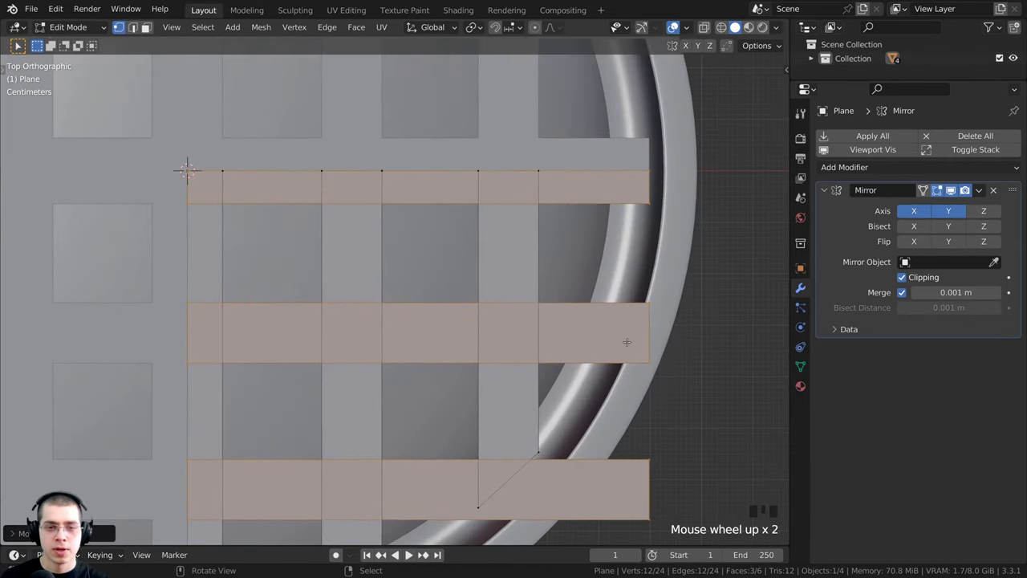
pyautogui.rightClick(647, 309)
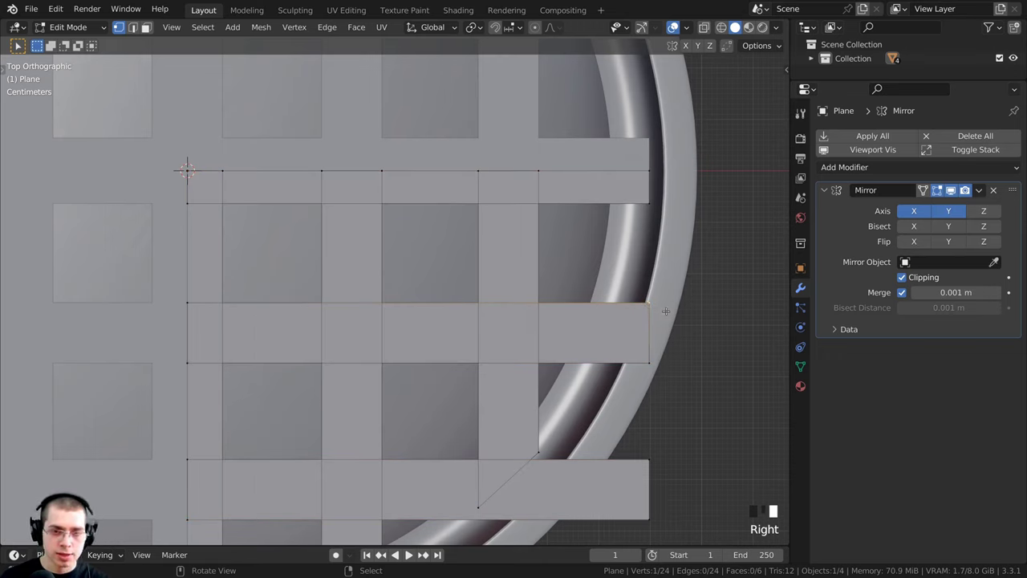
pyautogui.press('g')
pyautogui.press('g')
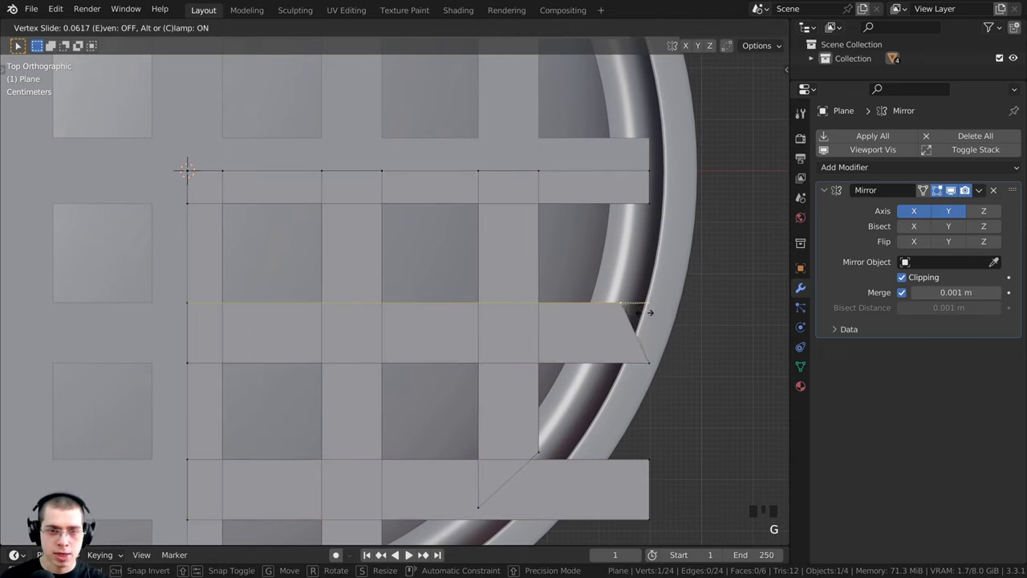
pyautogui.click(643, 311)
pyautogui.rightClick(649, 362)
pyautogui.keyDown('shift'); pyautogui.moveTo(650, 361); pyautogui.dragTo(654, 333, button='middle'); pyautogui.keyUp('shift')
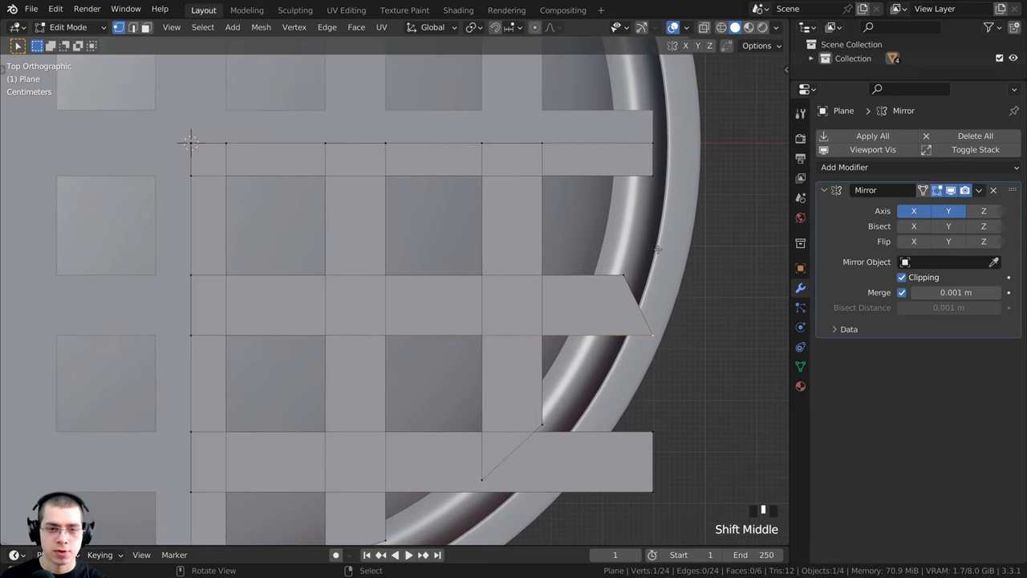
pyautogui.press('g')
pyautogui.press('g')
pyautogui.click(601, 289)
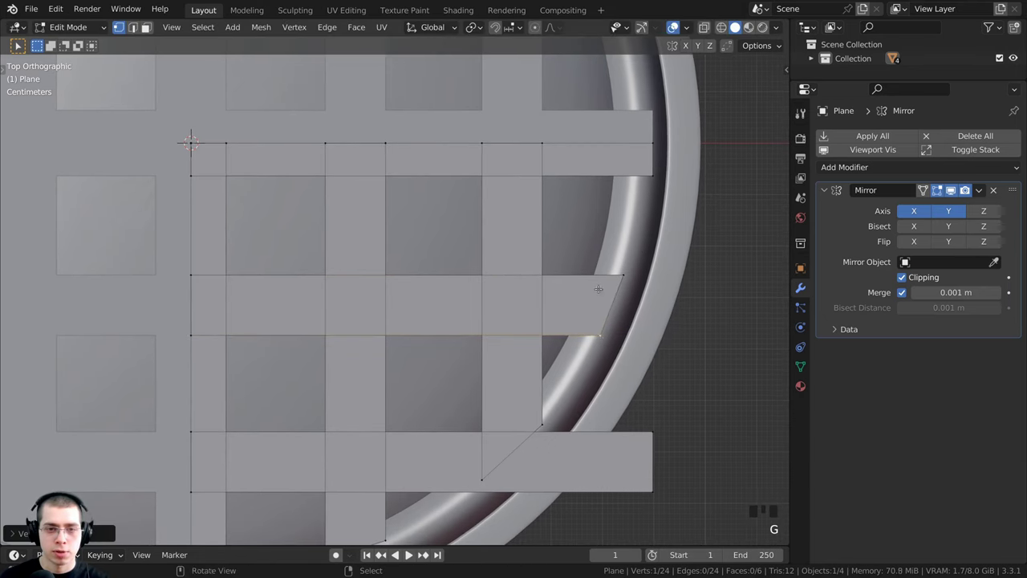
# Slide both outer end vertices of the outermost crosswise strip inward along its long edges to trim it to the crust ring
pyautogui.keyDown('shift'); pyautogui.moveTo(604, 360); pyautogui.dragTo(641, 193, button='middle'); pyautogui.keyUp('shift')
pyautogui.rightClick(691, 259)
pyautogui.press('g')
pyautogui.press('g')
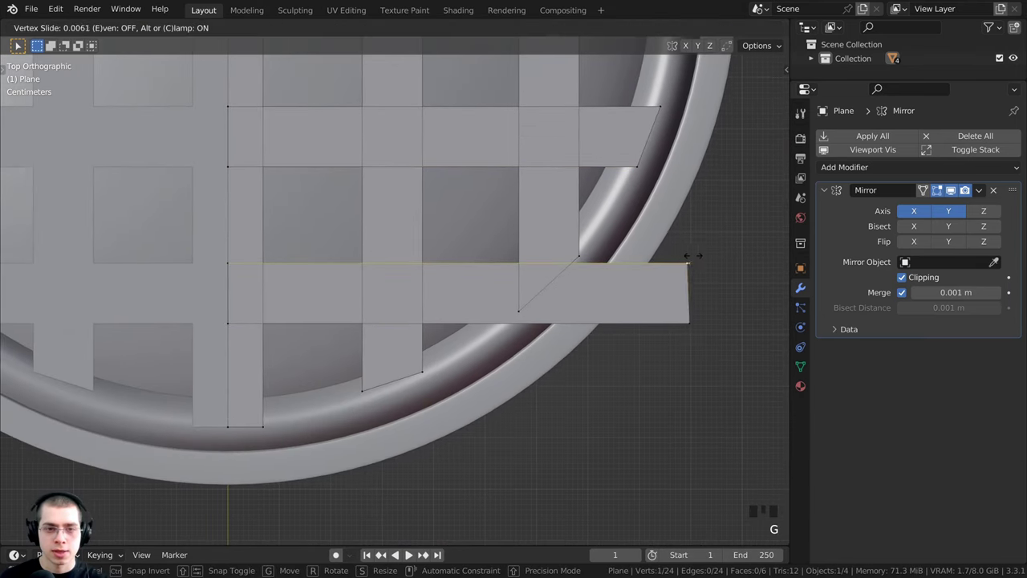
pyautogui.click(575, 258)
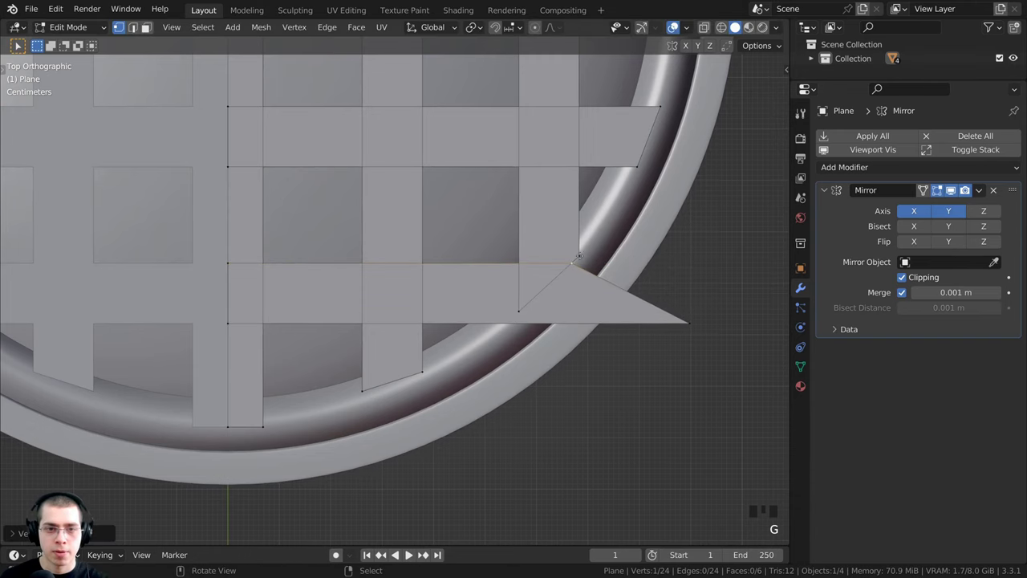
pyautogui.rightClick(687, 311)
pyautogui.press('g')
pyautogui.press('g')
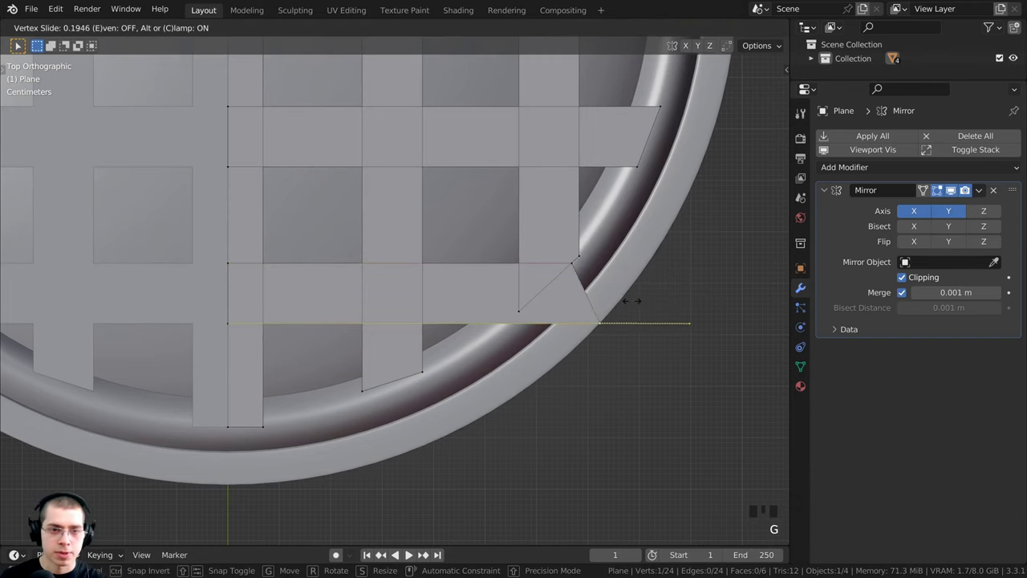
pyautogui.click(543, 300)
# Switch to face selection and scale the middle lengthwise strip slightly narrower along the X axis, to about 0.95
pyautogui.keyDown('shift'); pyautogui.moveTo(543, 300); pyautogui.dragTo(562, 289, button='middle'); pyautogui.keyUp('shift')
pyautogui.scroll(-3, 561, 241)
pyautogui.press('a')
pyautogui.press('a')
pyautogui.press('a')
pyautogui.scroll(3, 566, 284)
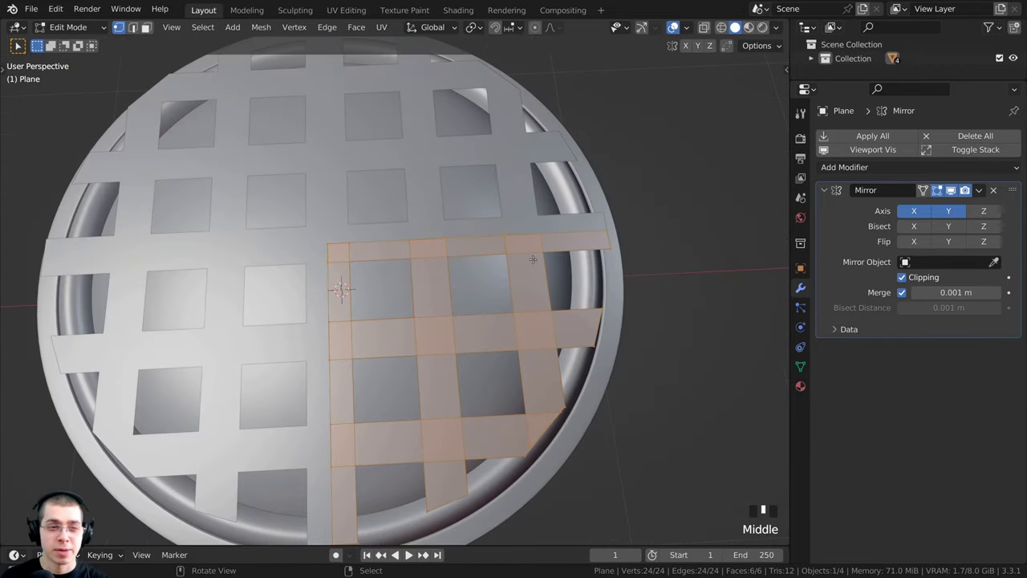
pyautogui.click(146, 27)
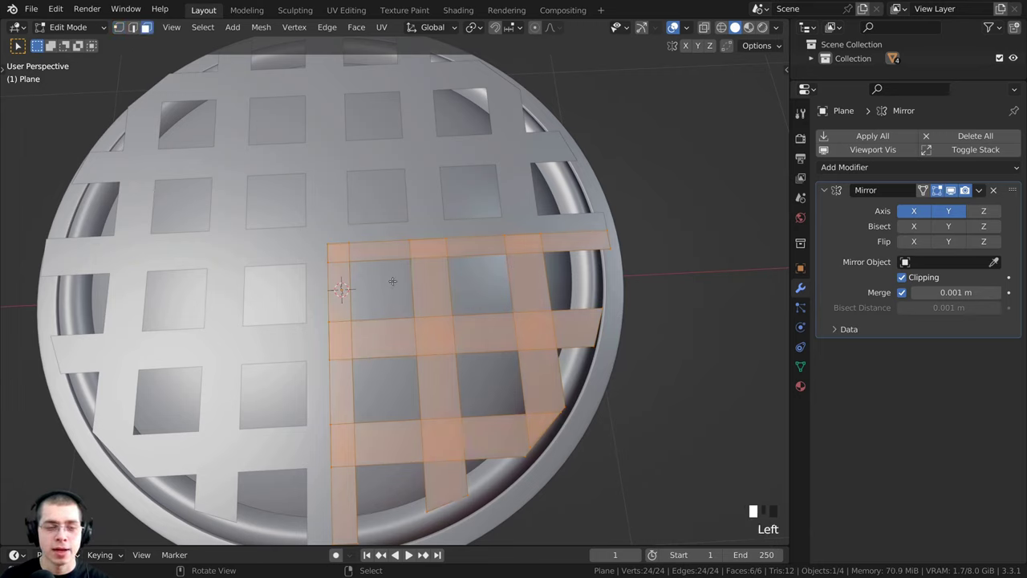
pyautogui.rightClick(427, 280)
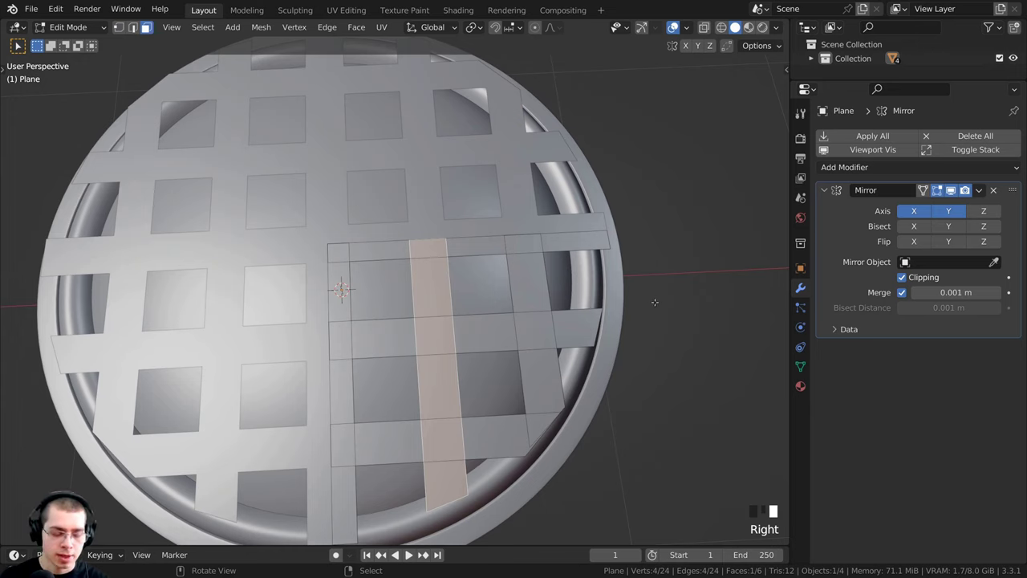
pyautogui.press('s')
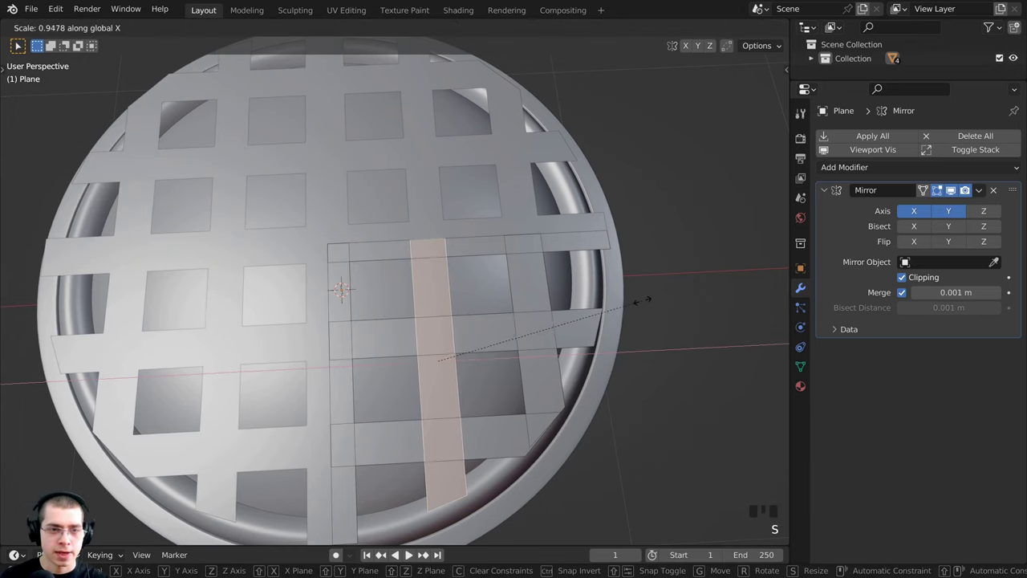
pyautogui.click(635, 300)
# Scale the outermost lengthwise strip slightly narrower along the X axis
pyautogui.rightClick(530, 274)
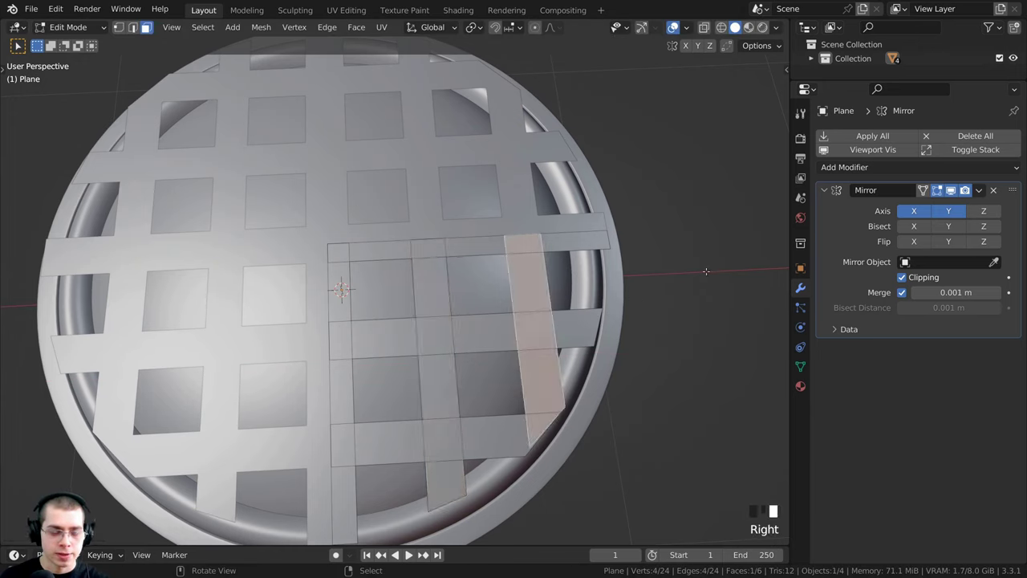
pyautogui.press('s')
pyautogui.press('x')
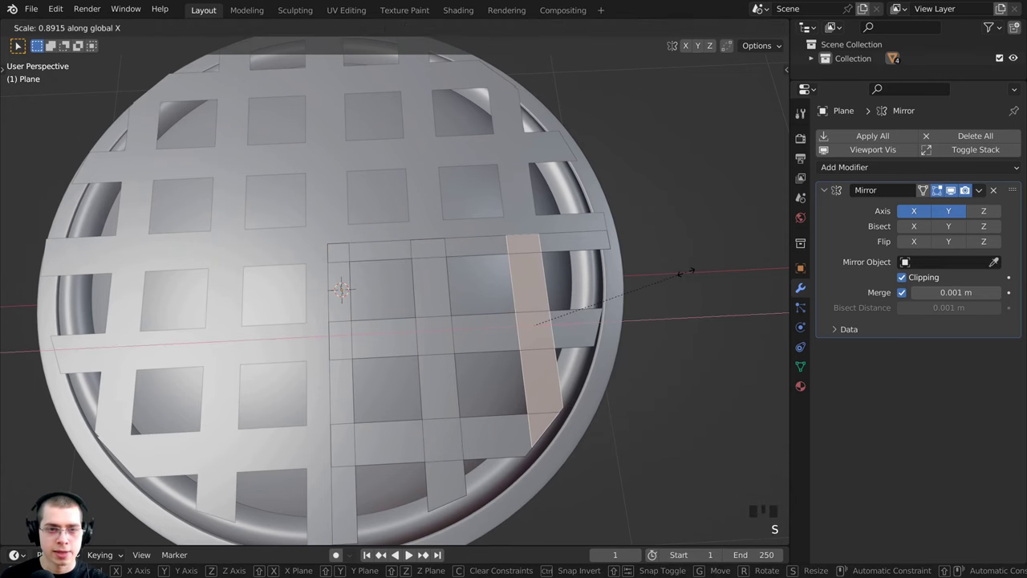
pyautogui.click(698, 273)
# Scale the middle crosswise strip slightly narrower along the Y axis
pyautogui.rightClick(469, 327)
pyautogui.moveTo(469, 327); pyautogui.dragTo(361, 324, button='middle')
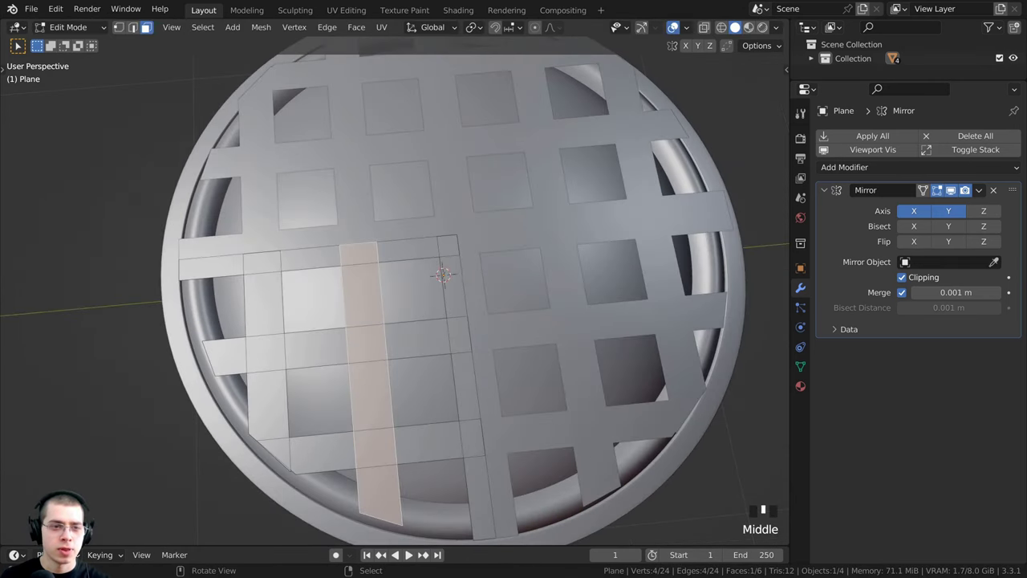
pyautogui.press('s')
pyautogui.rightClick(500, 300)
pyautogui.scroll(-1, 502, 300)
pyautogui.press('s')
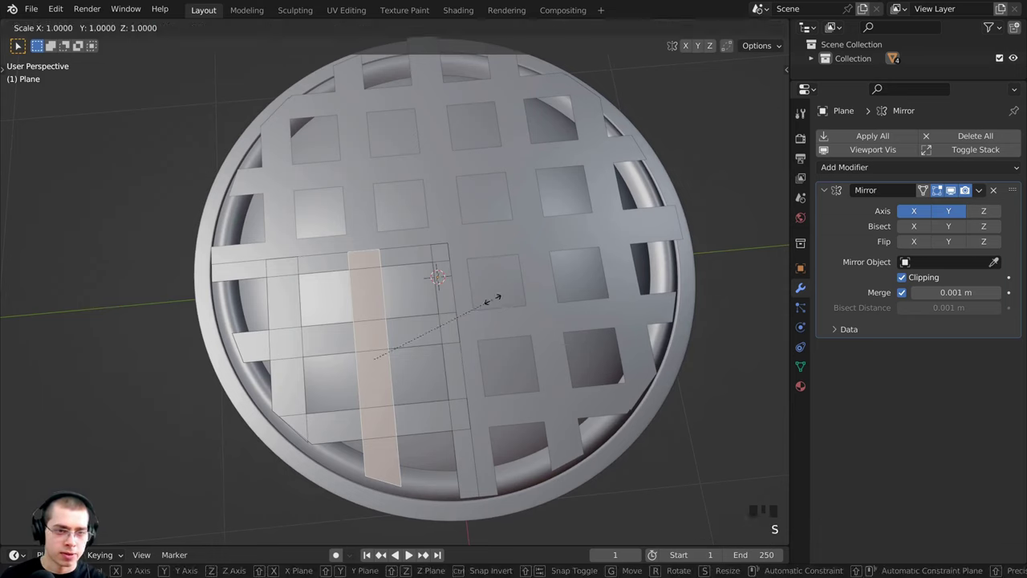
pyautogui.press('y')
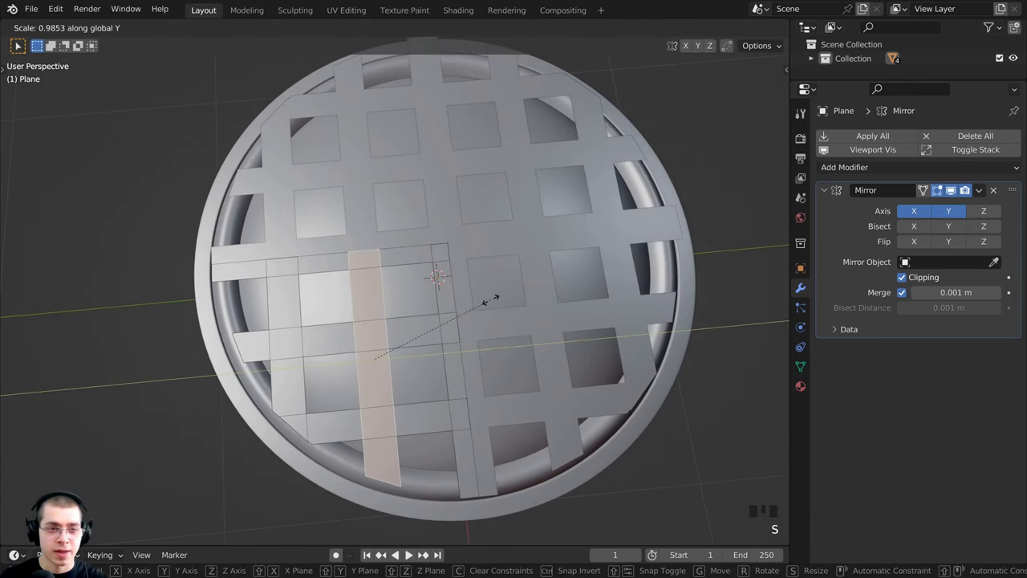
pyautogui.rightClick(484, 304)
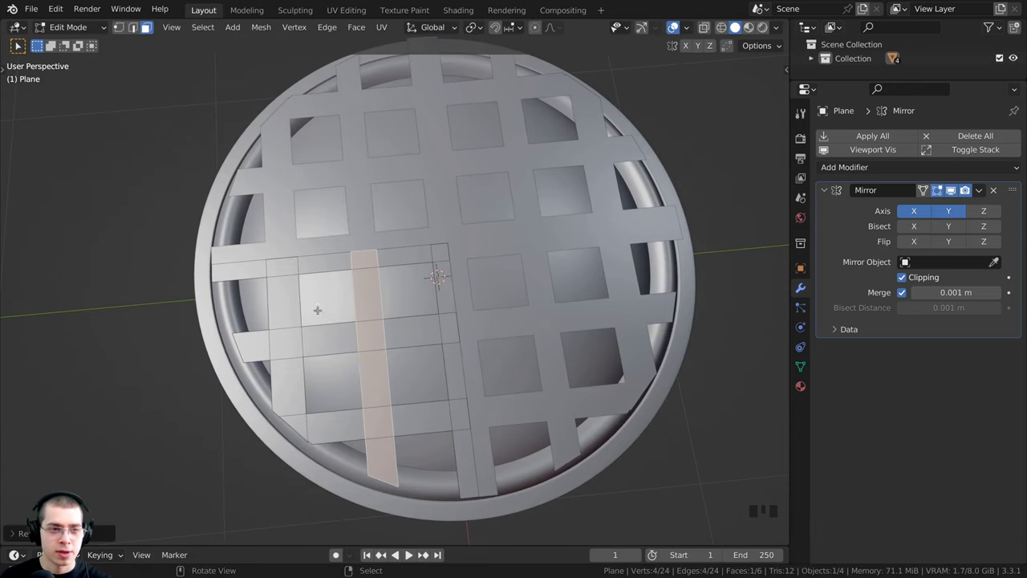
# Scale the outermost crosswise strip slightly narrower along the Y axis
pyautogui.press('s')
pyautogui.press('y')
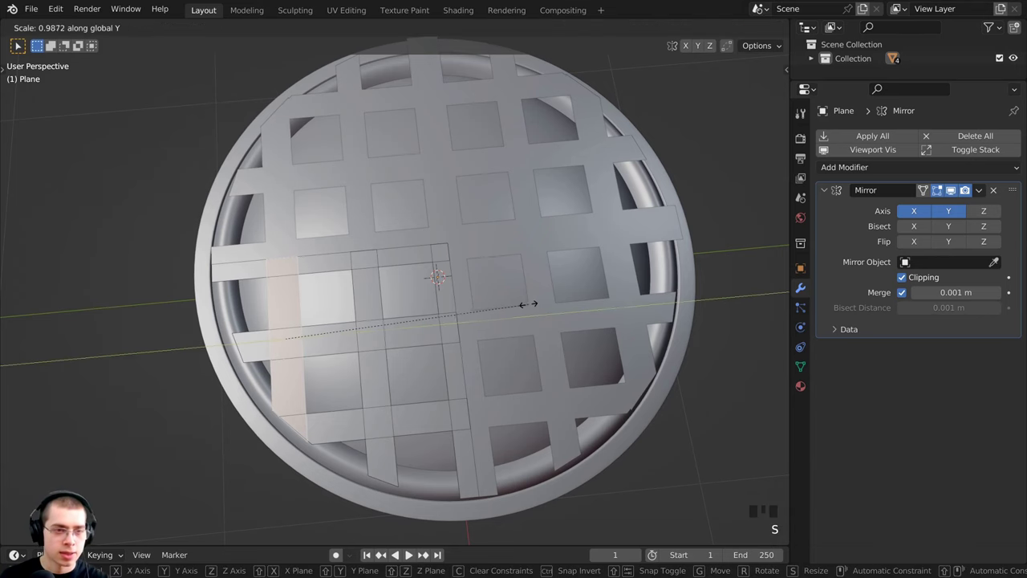
pyautogui.click(488, 310)
# Examine the spacing and widths of the whole mirrored lattice from an angled view in Object Mode
pyautogui.press('a')
pyautogui.scroll(-2, 483, 319)
pyautogui.moveTo(483, 320); pyautogui.dragTo(628, 321, button='middle')
pyautogui.scroll(4, 644, 306)
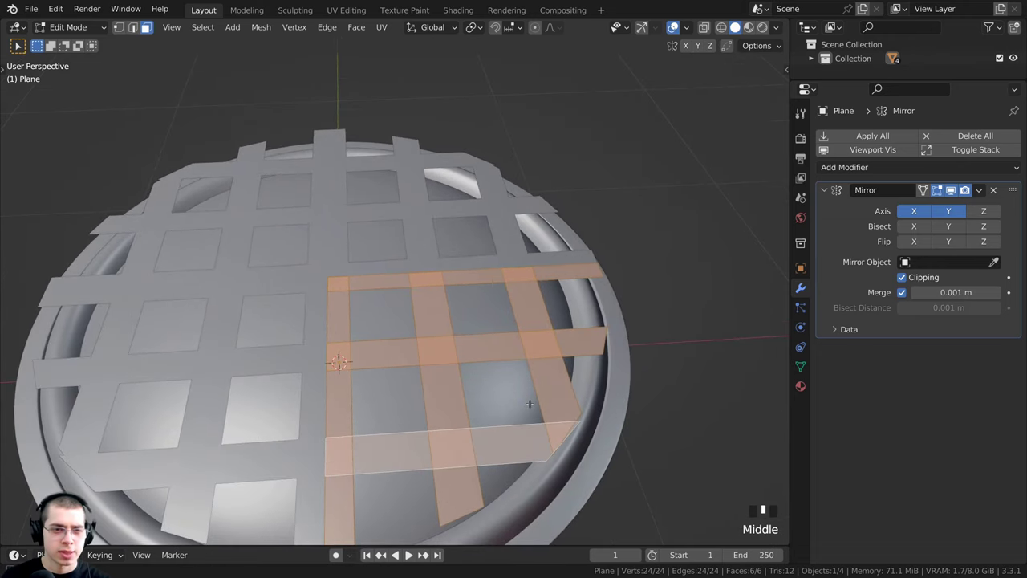
pyautogui.press('Tab')
pyautogui.scroll(-3, 529, 406)
pyautogui.moveTo(529, 406); pyautogui.dragTo(543, 422, button='middle')
pyautogui.scroll(3, 436, 325)
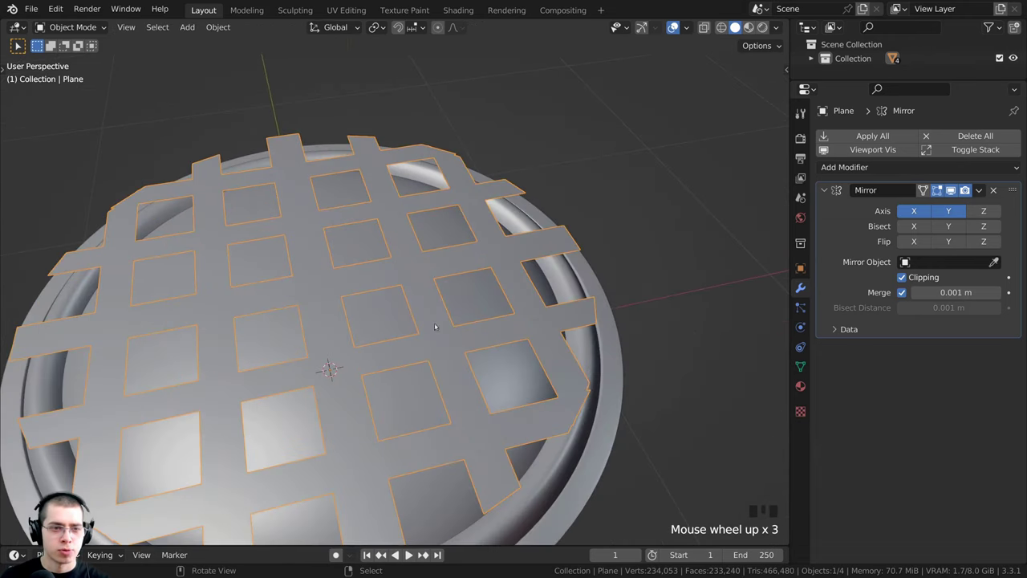
# Move the innermost lengthwise strip about 0.0067 m along X toward the mirror centerline to narrow it, and return to Object Mode
pyautogui.press('Tab')
pyautogui.keyDown('shift'); pyautogui.moveTo(389, 317); pyautogui.dragTo(362, 385, button='middle'); pyautogui.keyUp('shift')
pyautogui.rightClick(331, 310)
pyautogui.keyDown('shift'); pyautogui.moveTo(377, 386); pyautogui.dragTo(420, 278, button='middle'); pyautogui.keyUp('shift')
pyautogui.scroll(-1, 425, 282)
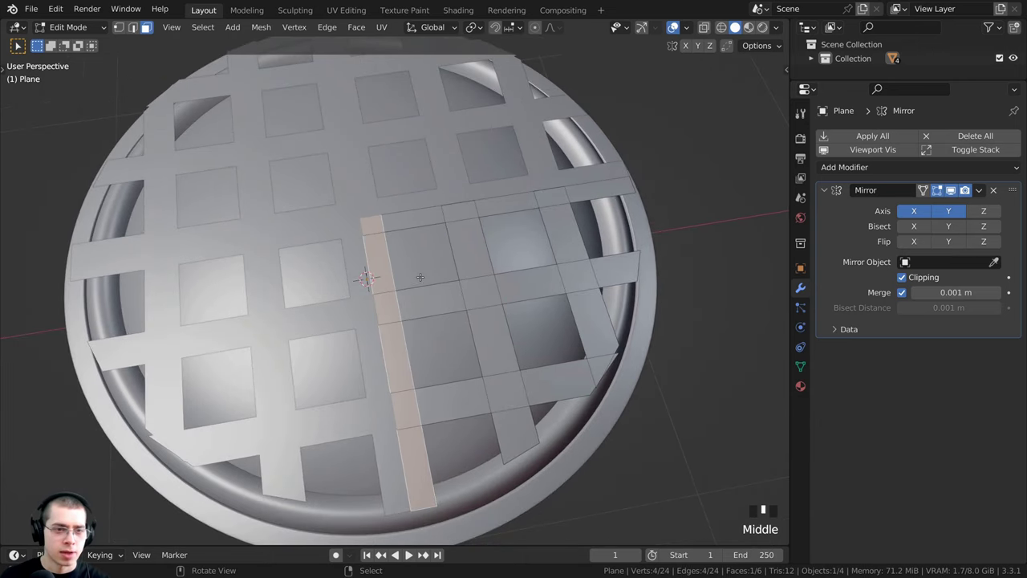
pyautogui.press('g')
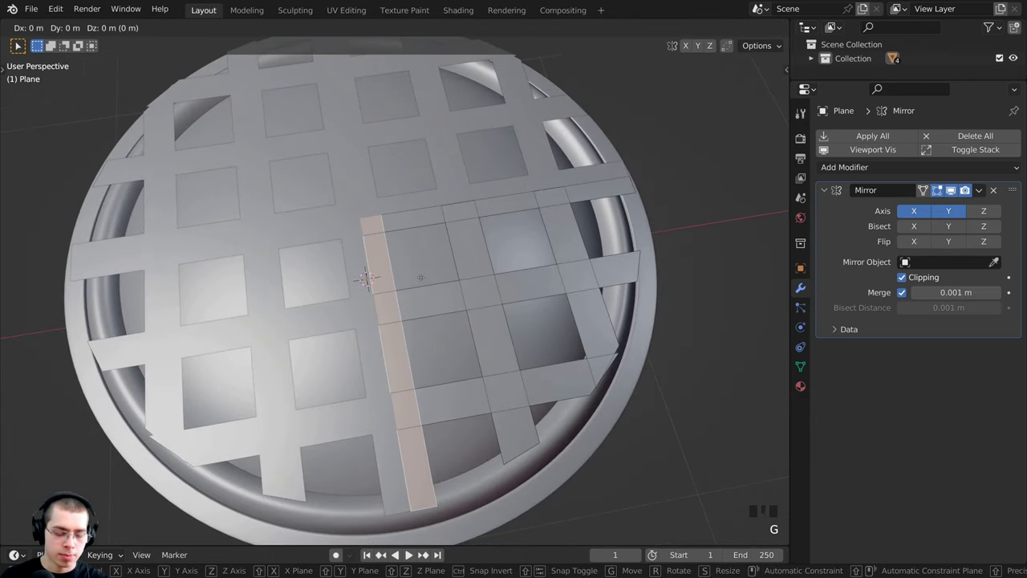
pyautogui.press('x')
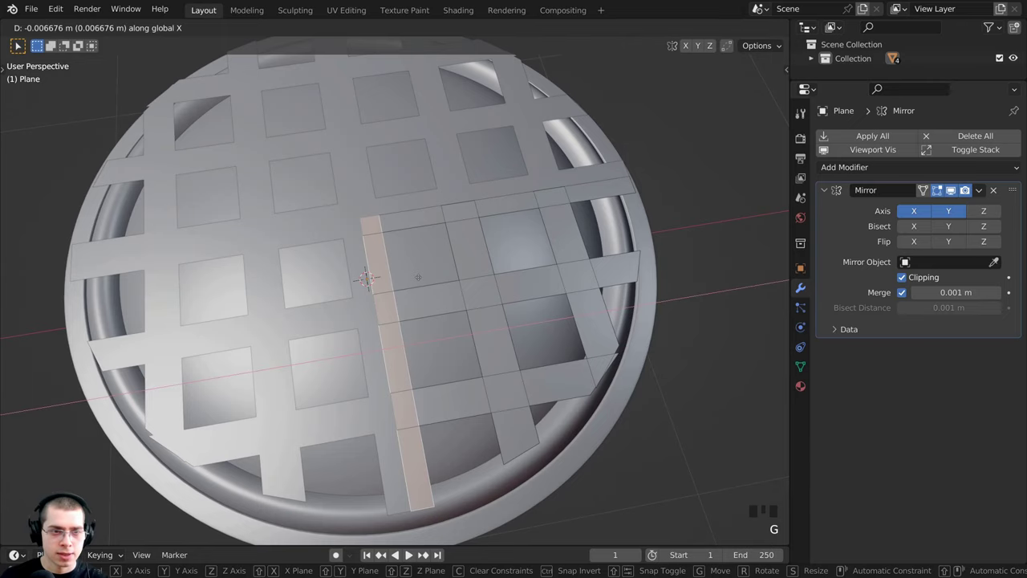
pyautogui.click(418, 277)
pyautogui.scroll(-3, 447, 278)
pyautogui.moveTo(446, 277); pyautogui.dragTo(342, 255, button='middle')
pyautogui.press('Tab')
# Add a Solidify modifier to the flat lattice
pyautogui.moveTo(417, 273); pyautogui.dragTo(538, 277, button='middle')
pyautogui.scroll(4, 534, 279)
pyautogui.moveTo(525, 317); pyautogui.dragTo(457, 384, button='middle')
pyautogui.scroll(-2, 498, 289)
pyautogui.scroll(2, 434, 272)
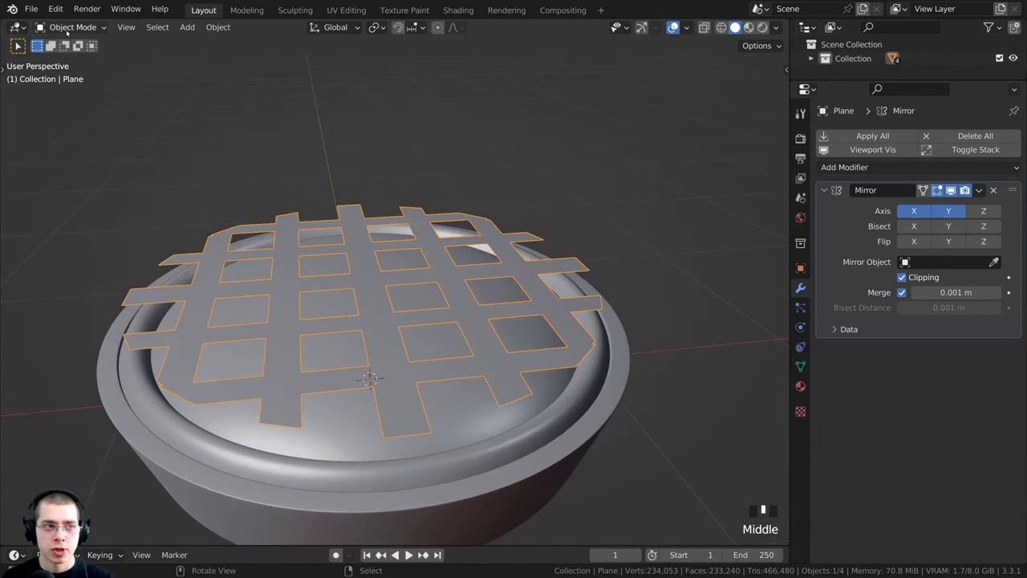
pyautogui.click(842, 168)
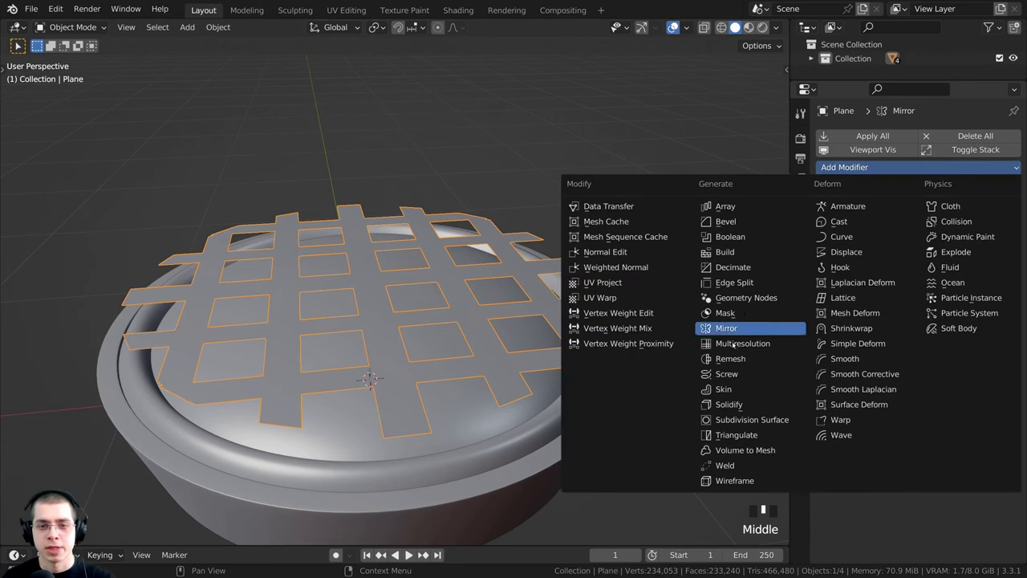
pyautogui.click(729, 403)
# Set the lattice's Solidify thickness to 0.03 m
pyautogui.moveTo(554, 353); pyautogui.dragTo(510, 351, button='middle')
pyautogui.scroll(3, 489, 337)
pyautogui.scroll(-3, 494, 328)
pyautogui.scroll(3, 502, 365)
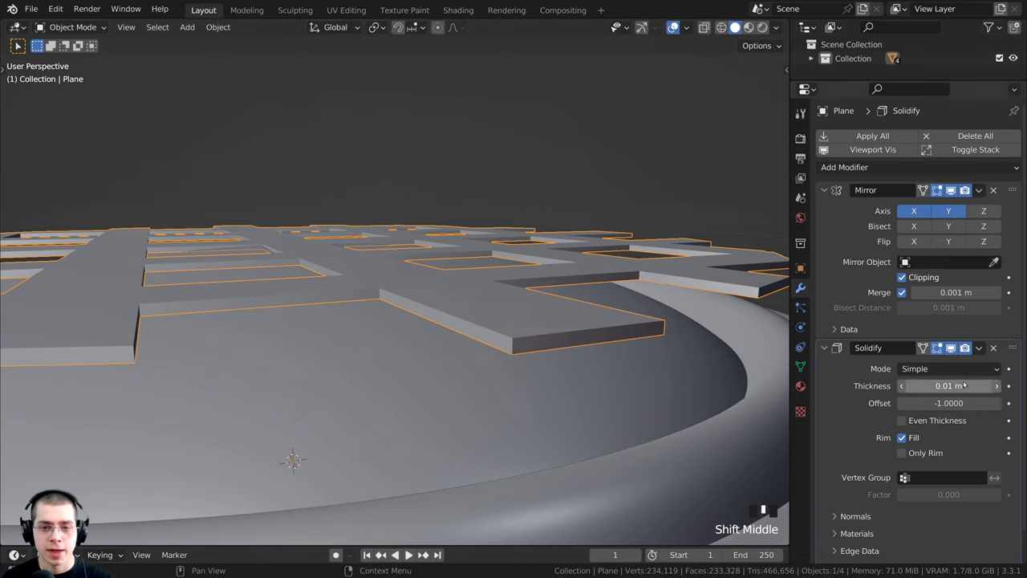
pyautogui.scroll(-1, 948, 385)
pyautogui.keyDown('shift'); pyautogui.moveTo(948, 353); pyautogui.dragTo(919, 354); pyautogui.keyUp('shift')
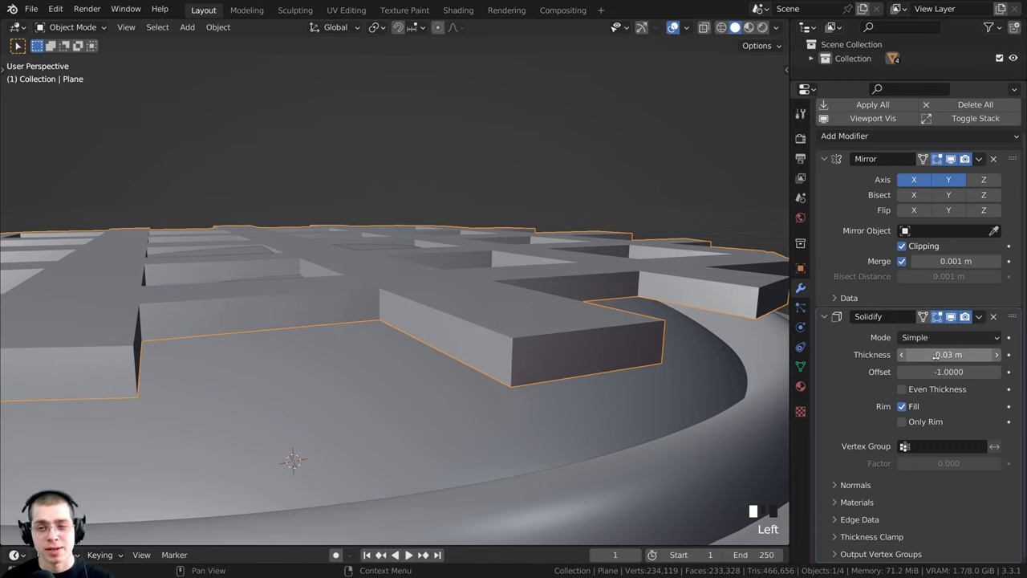
pyautogui.click(935, 356)
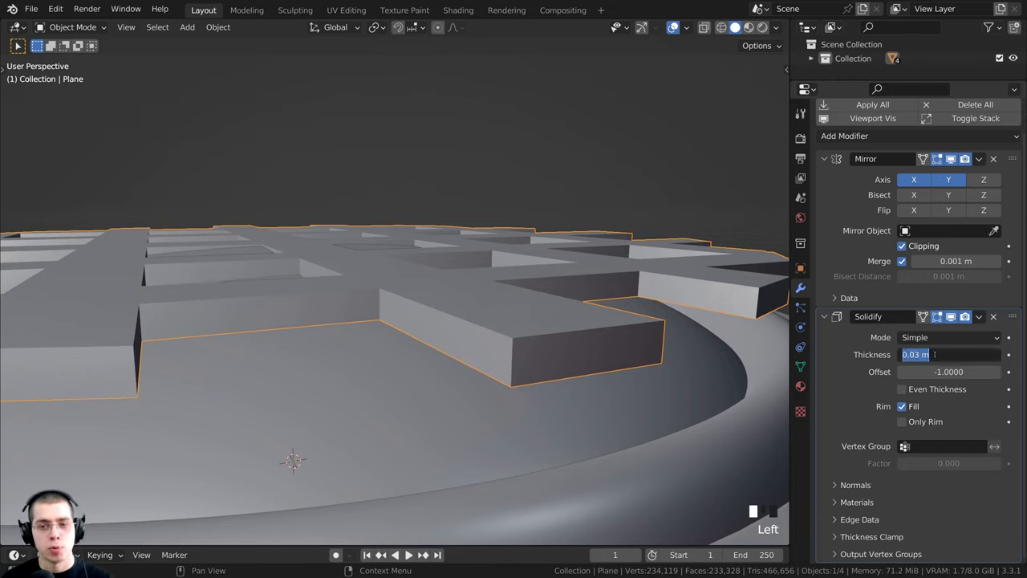
pyautogui.click(857, 358)
# Add a Bevel modifier to the lattice after the Solidify modifier
pyautogui.keyDown('shift'); pyautogui.moveTo(345, 377); pyautogui.dragTo(328, 364, button='middle'); pyautogui.keyUp('shift')
pyautogui.scroll(2, 340, 305)
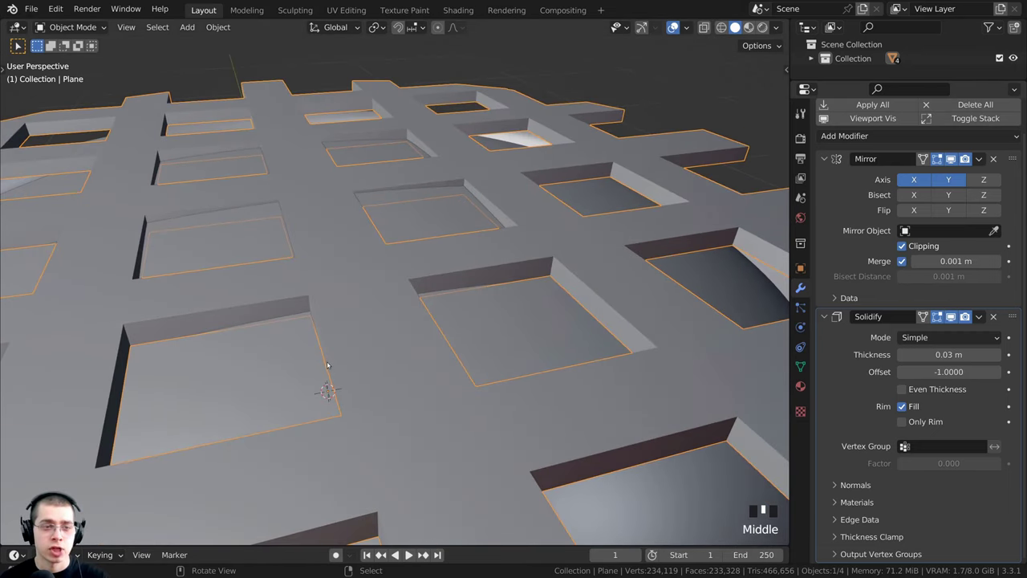
pyautogui.scroll(2, 923, 273)
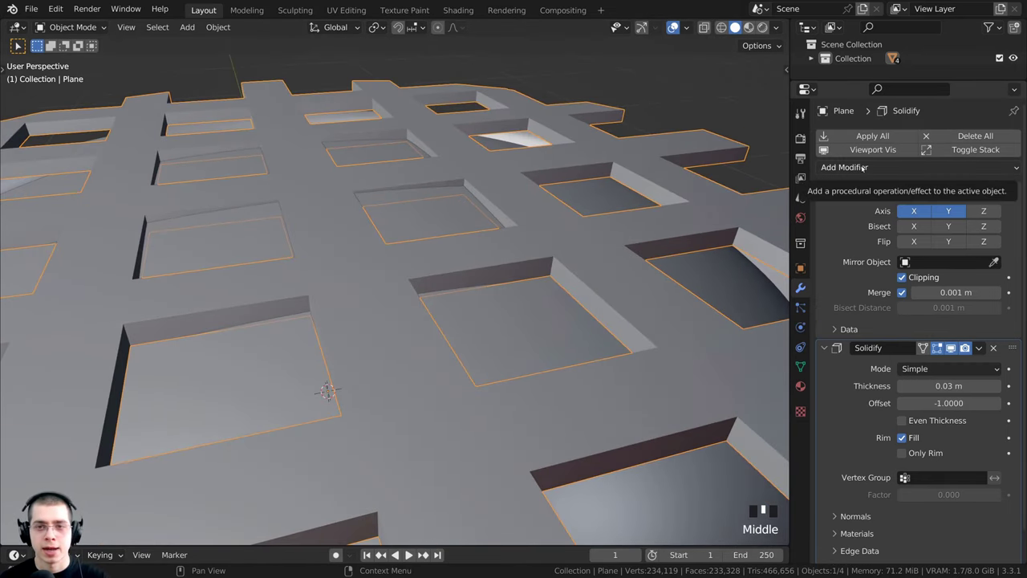
pyautogui.click(863, 167)
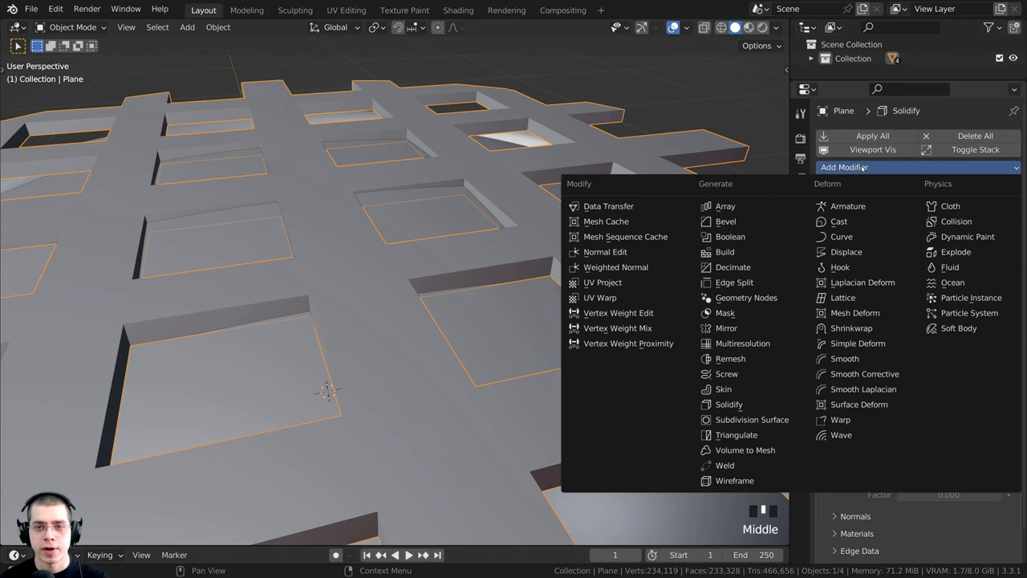
pyautogui.click(725, 221)
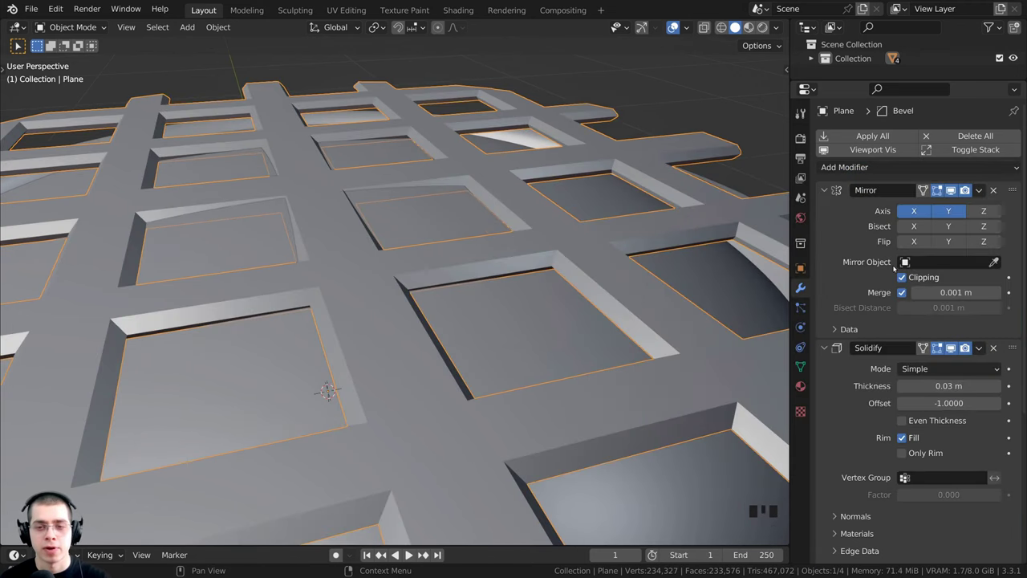
pyautogui.scroll(-3, 898, 267)
pyautogui.scroll(-3, 893, 269)
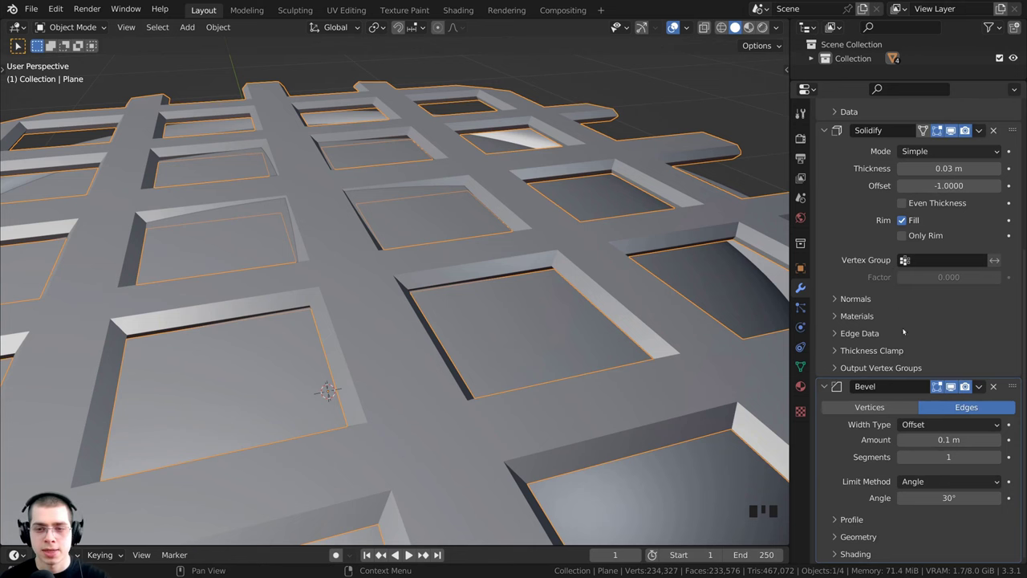
# Reduce the lattice's Bevel amount to 0.006 m
pyautogui.moveTo(499, 384); pyautogui.dragTo(564, 369, button='middle')
pyautogui.scroll(-1, 563, 369)
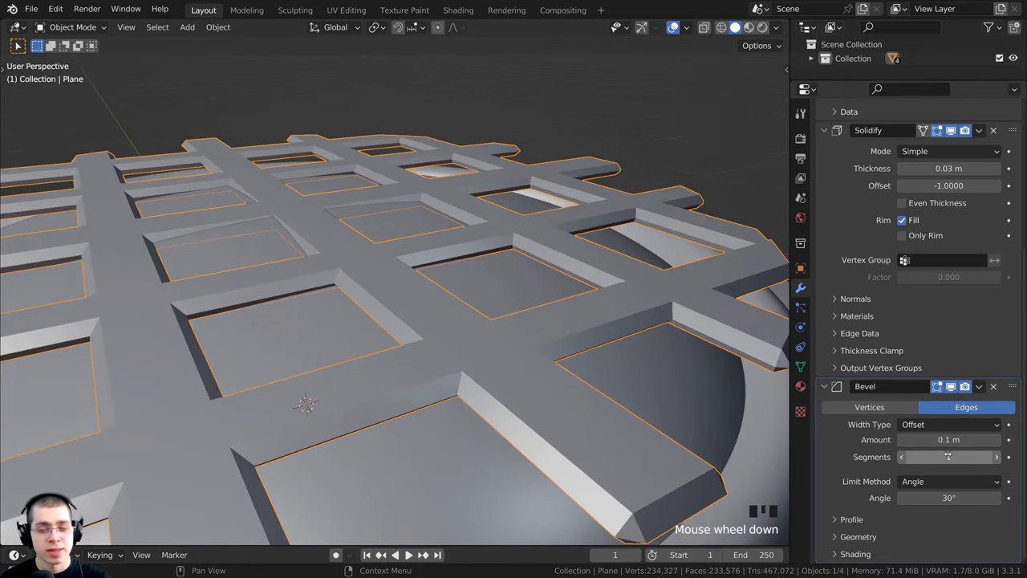
pyautogui.moveTo(948, 455)
pyautogui.mouseDown()
pyautogui.moveTo(963, 455)
pyautogui.moveTo(948, 456)
pyautogui.mouseUp()
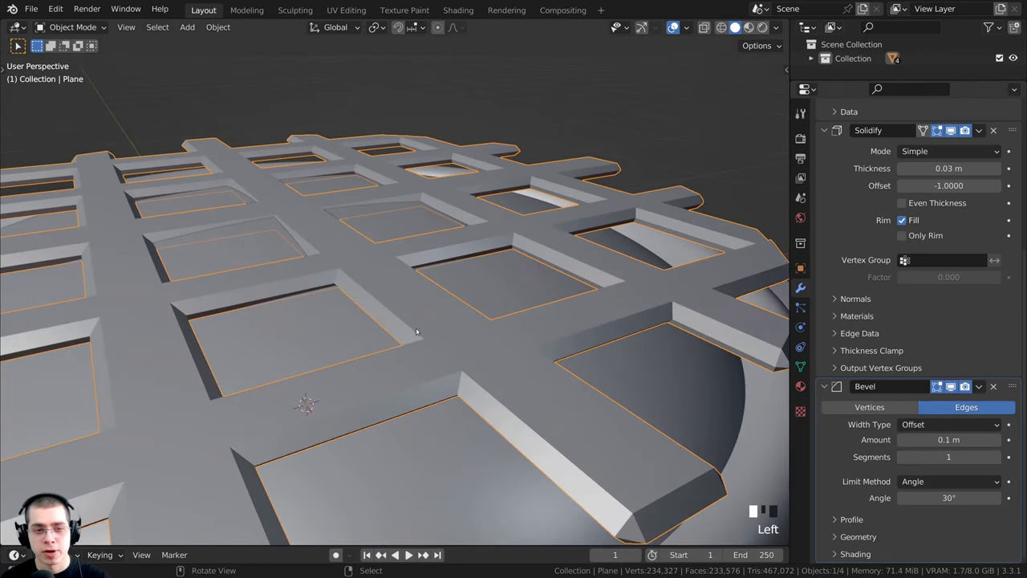
pyautogui.moveTo(415, 337); pyautogui.dragTo(377, 338, button='middle')
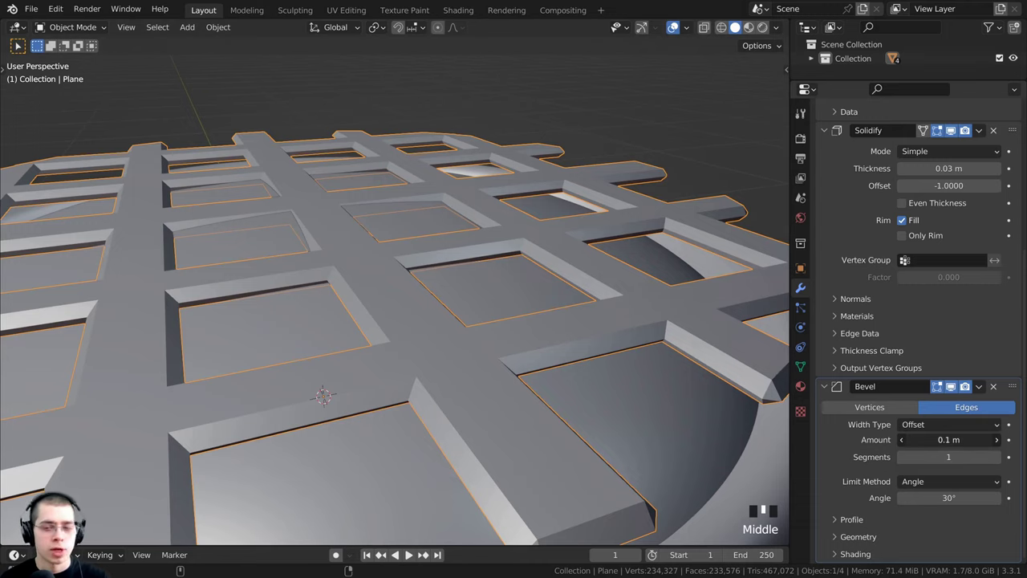
pyautogui.keyDown('shift'); pyautogui.moveTo(949, 440); pyautogui.dragTo(892, 440); pyautogui.keyUp('shift')
# Set the lattice's Bevel amount to 0.001 m
pyautogui.click(958, 438)
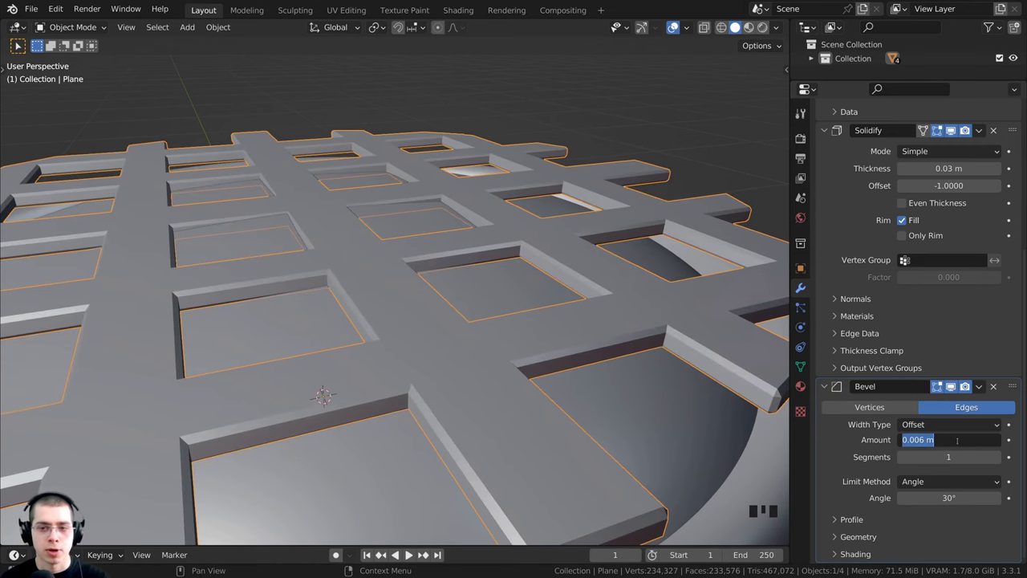
pyautogui.click(958, 435)
pyautogui.press('BackSpace')
pyautogui.press('BackSpace')
pyautogui.press('BackSpace')
pyautogui.write('1')
pyautogui.press('Return')
pyautogui.click(933, 439)
pyautogui.moveTo(961, 440)
pyautogui.mouseDown()
pyautogui.moveTo(902, 441)
pyautogui.moveTo(946, 444)
pyautogui.mouseUp()
pyautogui.press('Return')
# Examine the beveled edges and strip crossings of the thickened lattice from several angles
pyautogui.scroll(-3, 418, 337)
pyautogui.moveTo(417, 337)
pyautogui.mouseDown(button='middle')
pyautogui.moveTo(409, 393)
pyautogui.moveTo(407, 345)
pyautogui.mouseUp(button='middle')
pyautogui.scroll(2, 408, 345)
pyautogui.scroll(1, 407, 345)
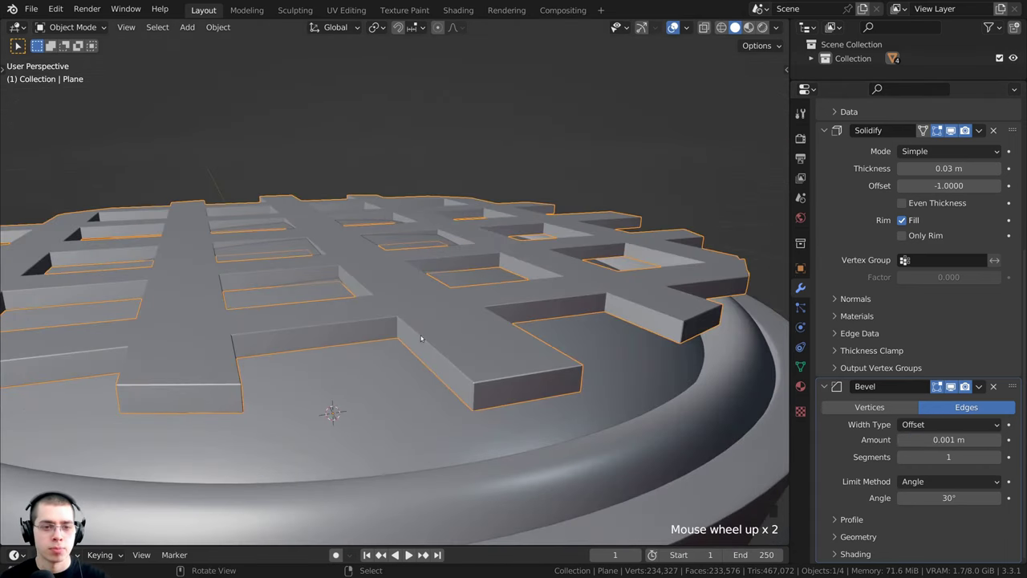
pyautogui.moveTo(437, 380); pyautogui.dragTo(481, 361, button='middle')
pyautogui.scroll(2, 561, 345)
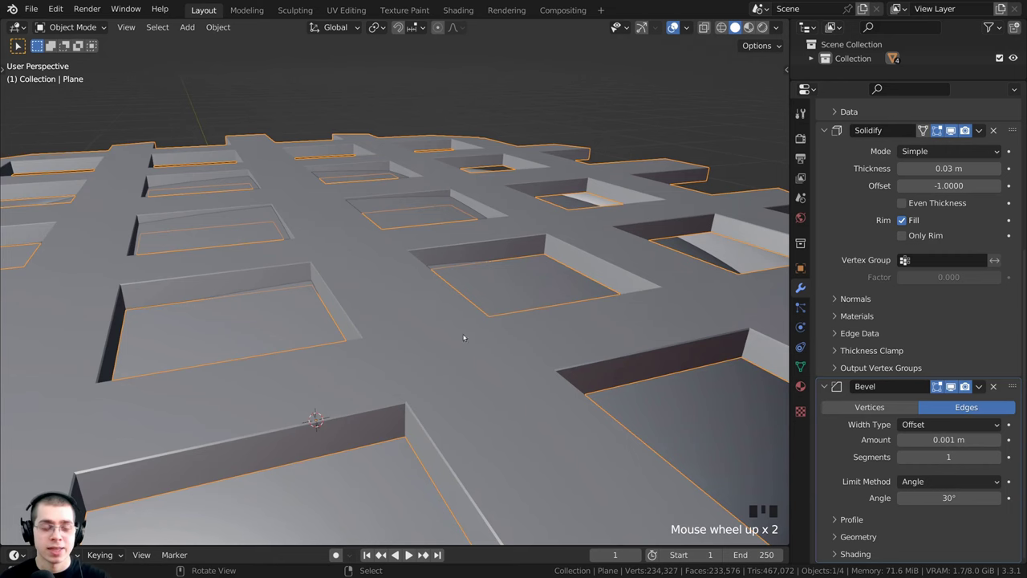
pyautogui.moveTo(346, 297); pyautogui.dragTo(333, 301, button='middle')
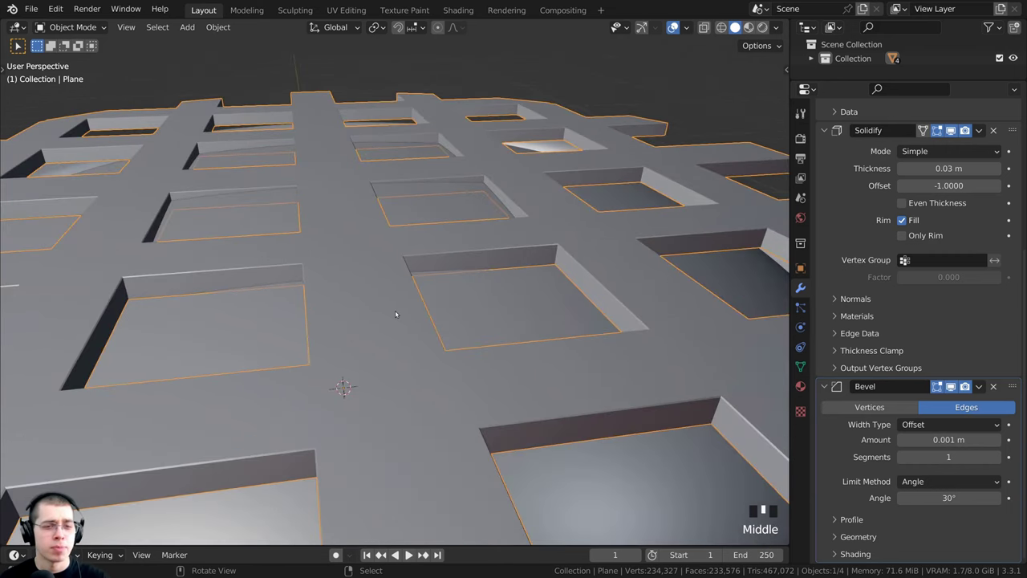
pyautogui.moveTo(396, 321); pyautogui.dragTo(399, 345, button='middle')
pyautogui.scroll(-2, 398, 353)
pyautogui.scroll(3, 402, 383)
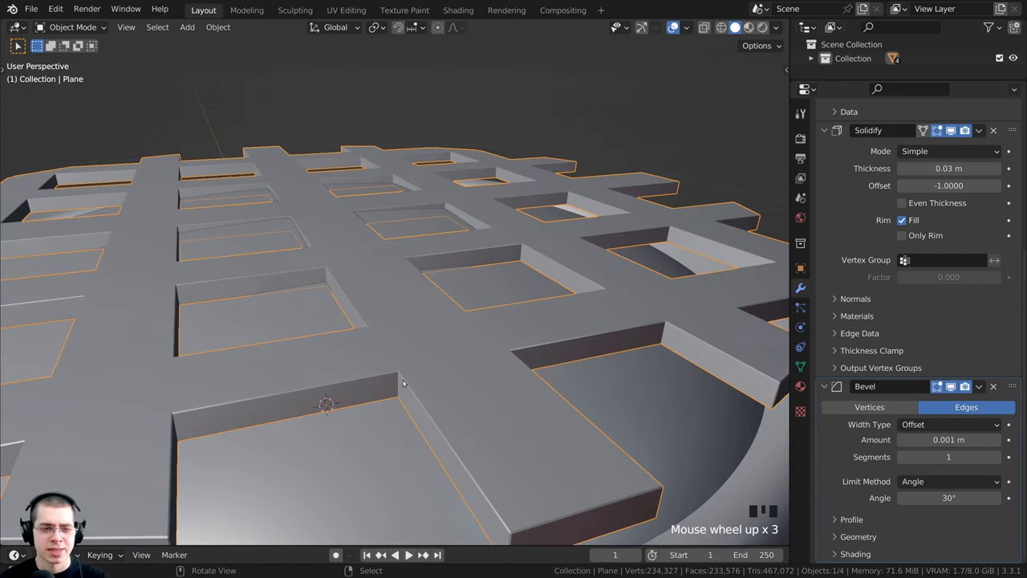
# Add a Subdivision Surface modifier to the lattice crust on top of the pie
pyautogui.moveTo(492, 399); pyautogui.dragTo(458, 396, button='middle')
pyautogui.scroll(7, 925, 385)
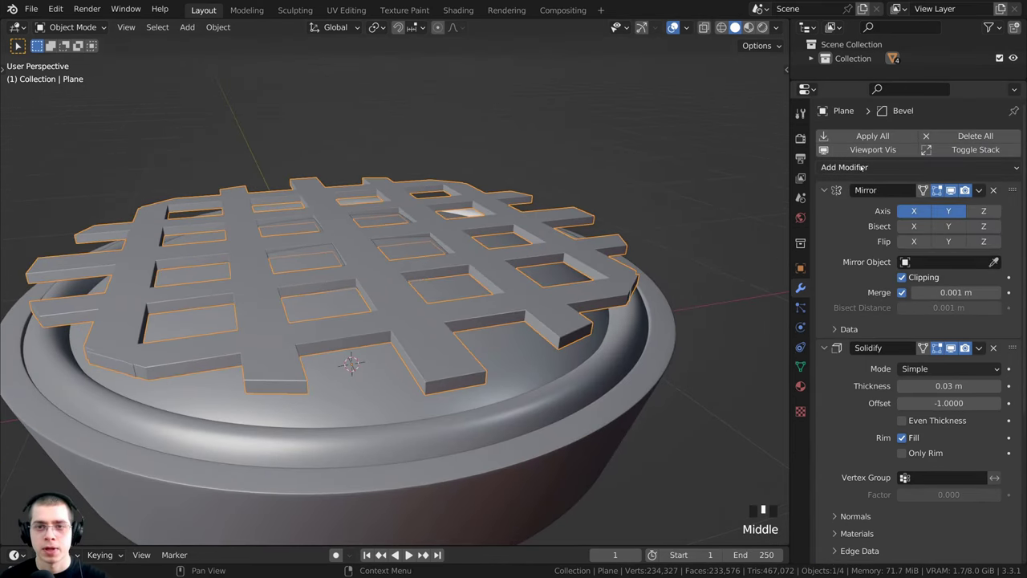
pyautogui.click(863, 167)
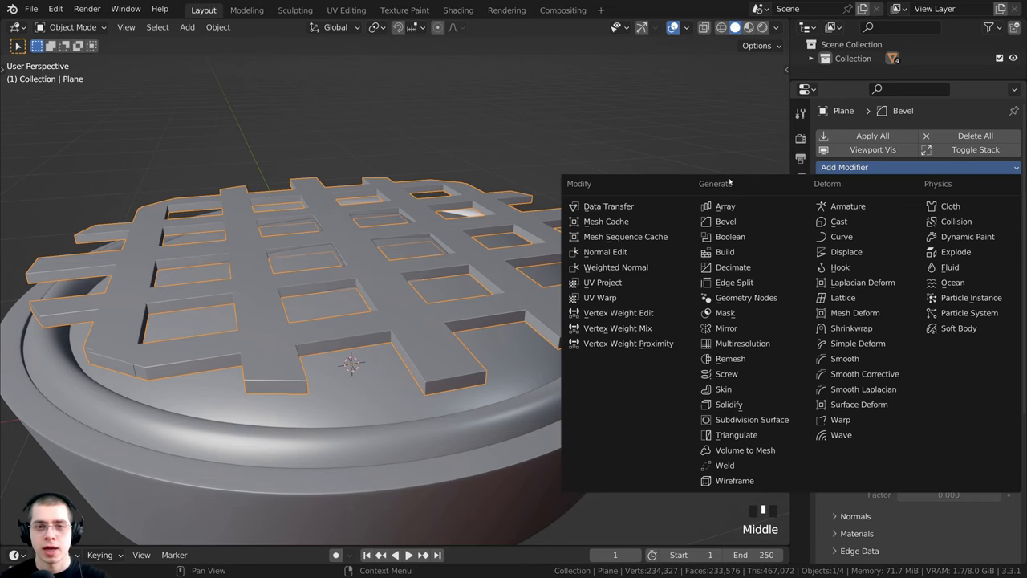
pyautogui.click(759, 419)
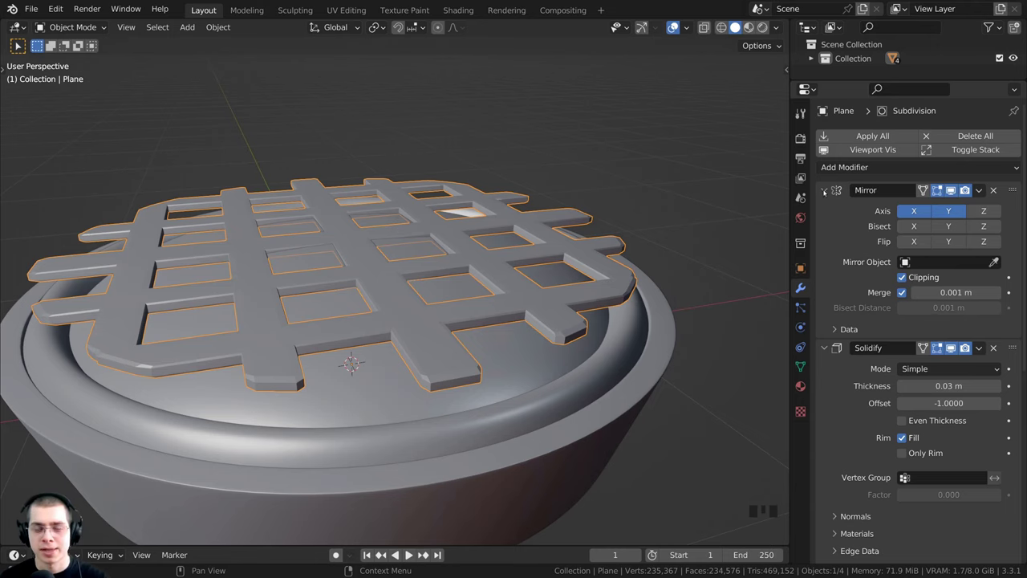
# Collapse the Mirror, Solidify and Bevel modifiers and set the Subdivision modifier's viewport level to 2
pyautogui.click(824, 190)
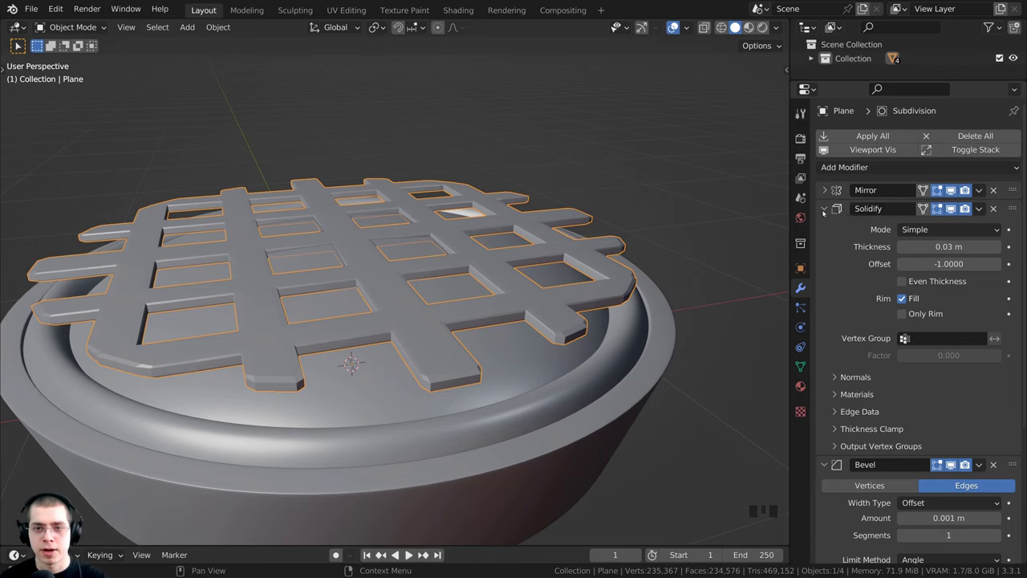
pyautogui.click(824, 209)
pyautogui.click(824, 228)
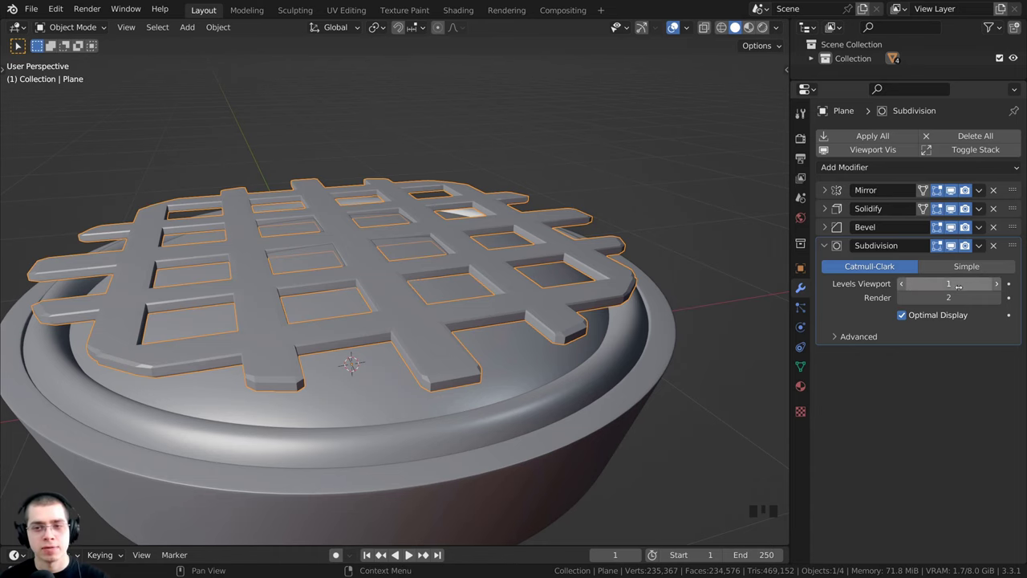
pyautogui.click(993, 284)
pyautogui.moveTo(500, 343)
pyautogui.mouseDown(button='middle')
pyautogui.moveTo(456, 371)
pyautogui.moveTo(481, 377)
pyautogui.moveTo(500, 351)
pyautogui.mouseUp(button='middle')
pyautogui.scroll(3, 457, 371)
pyautogui.scroll(-3, 403, 304)
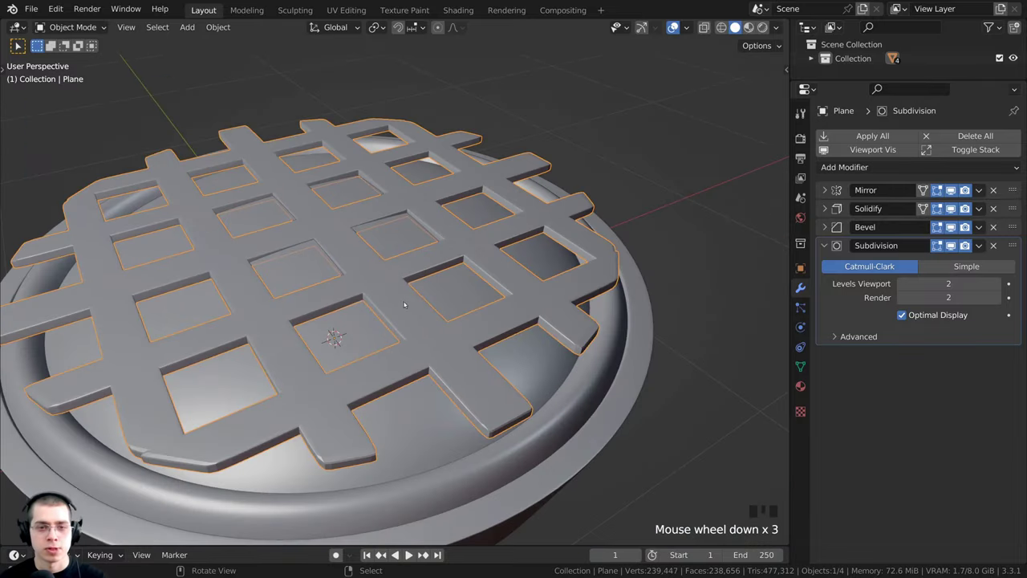
# Apply Shade Smooth to the lattice and keep the lattice as the selected object
pyautogui.rightClick(275, 215)
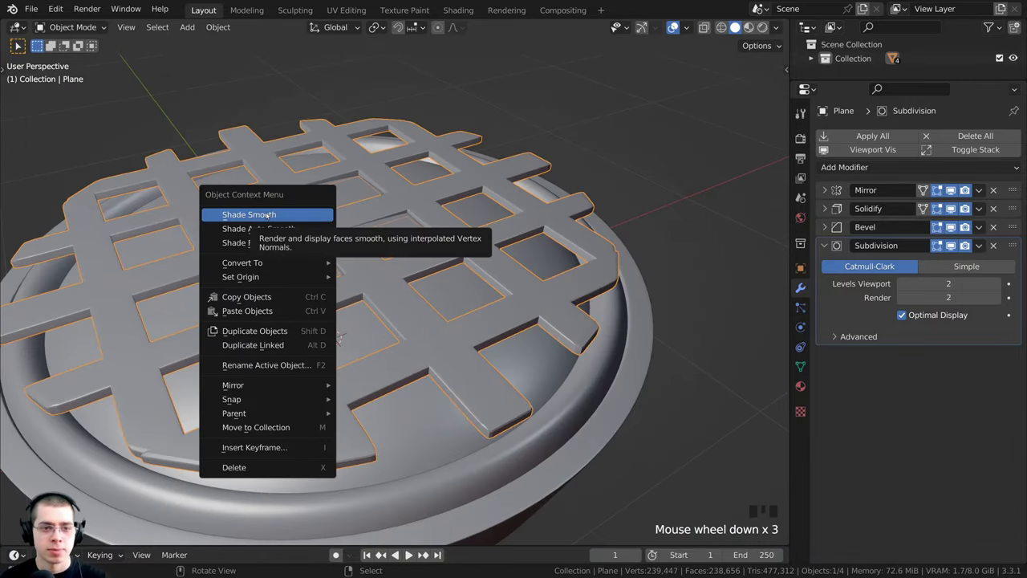
pyautogui.click(266, 215)
pyautogui.moveTo(266, 215); pyautogui.dragTo(418, 349, button='middle')
pyautogui.scroll(3, 412, 328)
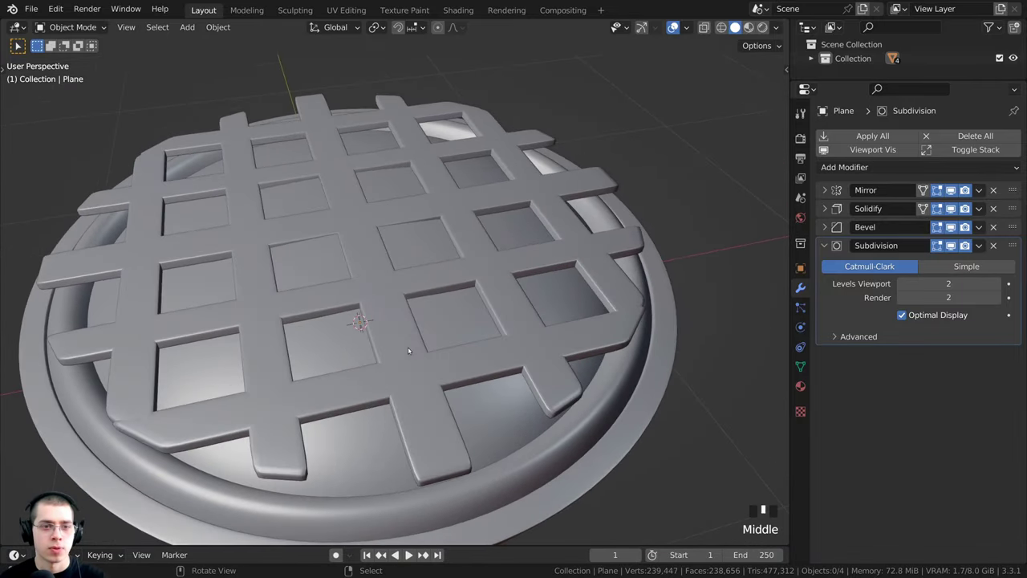
pyautogui.rightClick(286, 284)
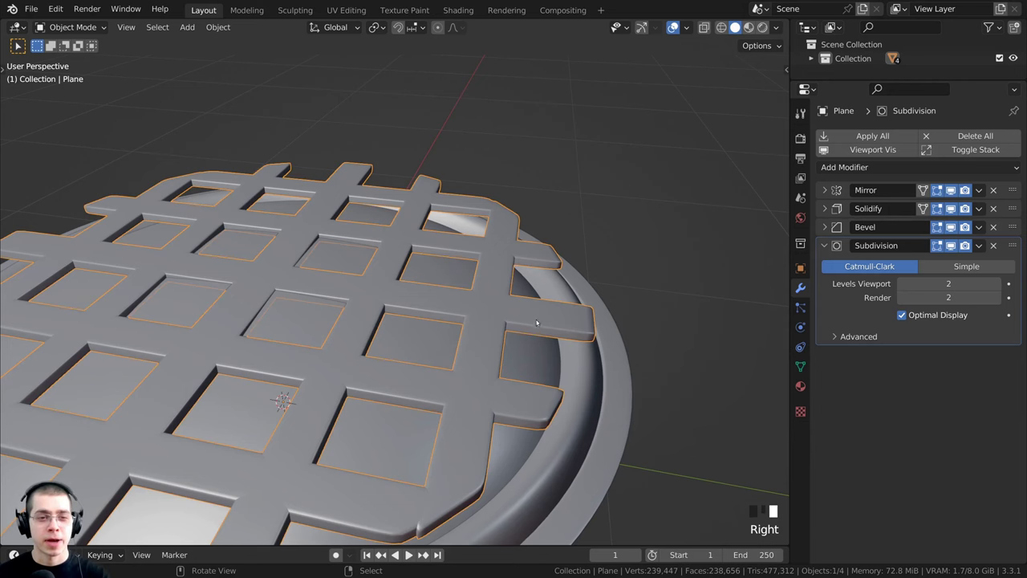
# Enter Edit Mode on the lattice with vertex selection and view its centre from directly above
pyautogui.moveTo(537, 323); pyautogui.dragTo(264, 285, button='middle')
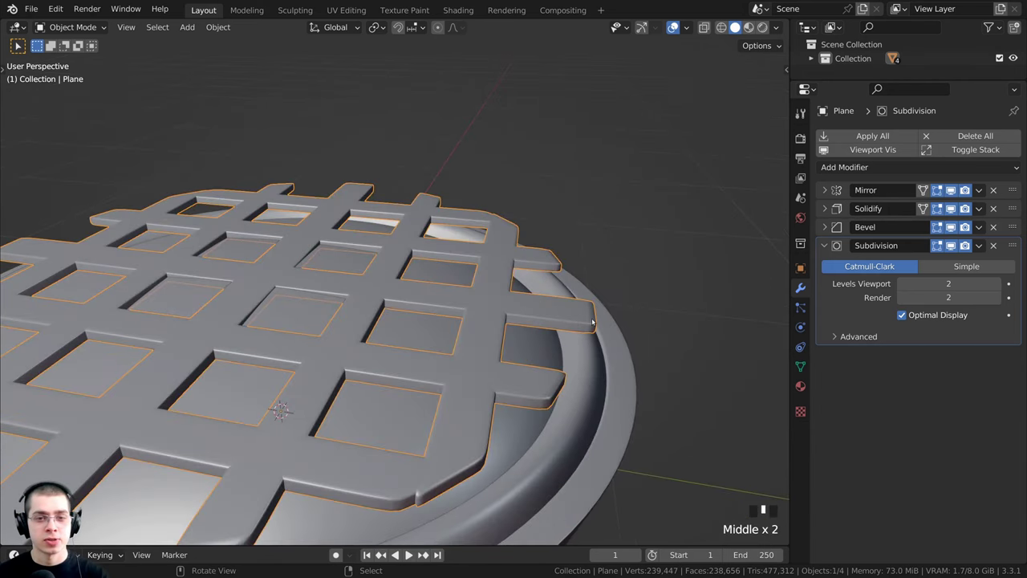
pyautogui.moveTo(578, 357); pyautogui.dragTo(545, 324, button='middle')
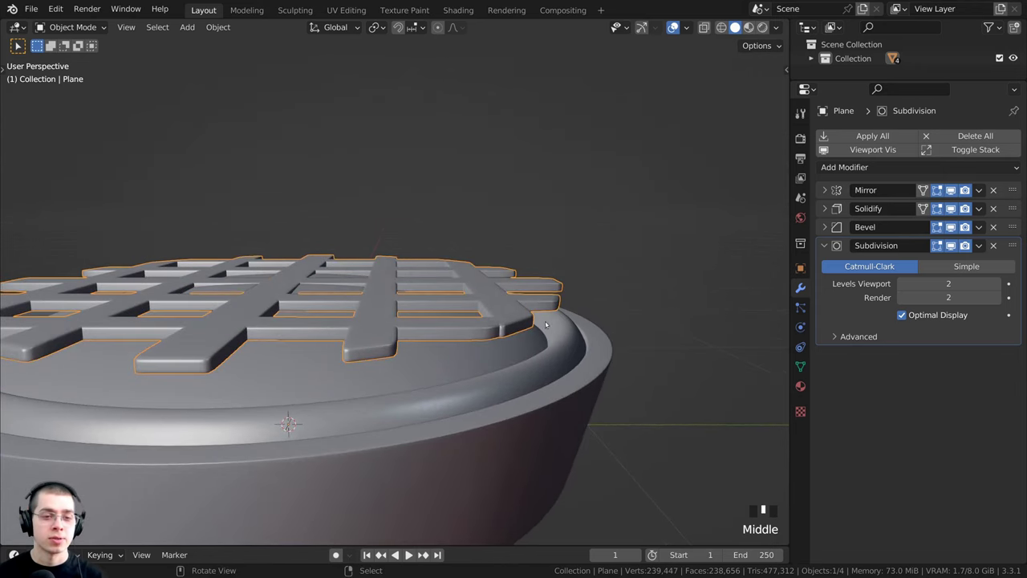
pyautogui.moveTo(509, 361); pyautogui.dragTo(364, 275, button='middle')
pyautogui.scroll(2, 365, 275)
pyautogui.press('Tab')
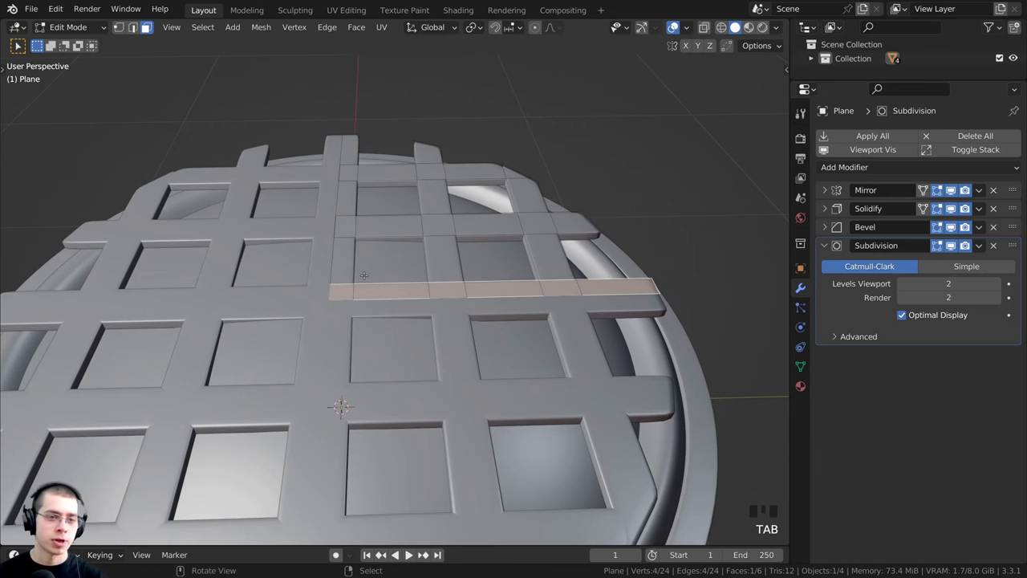
pyautogui.press('KP_7')
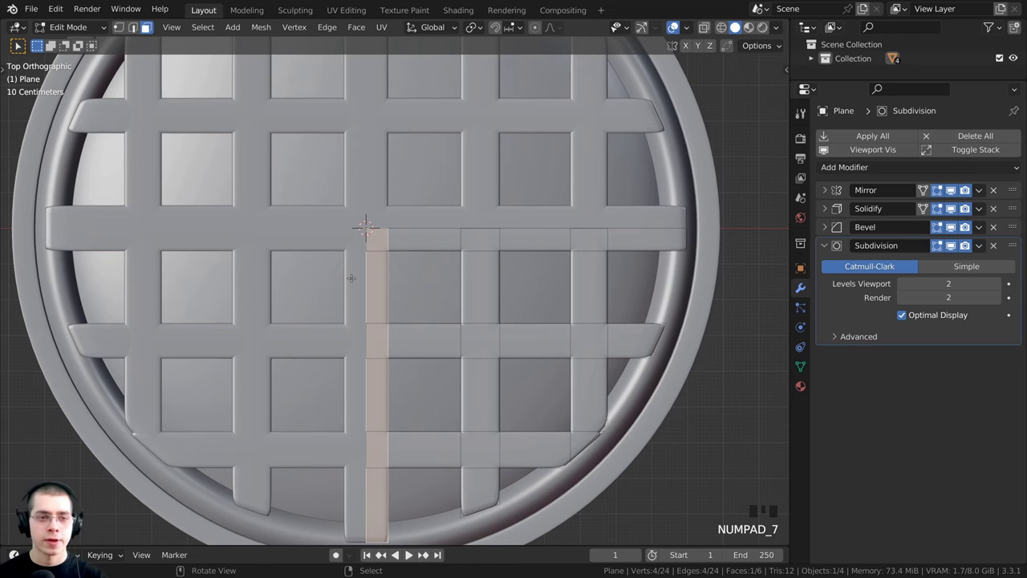
pyautogui.press('1')
pyautogui.scroll(2, 351, 278)
pyautogui.keyDown('shift'); pyautogui.moveTo(377, 279); pyautogui.dragTo(449, 293, button='middle'); pyautogui.keyUp('shift')
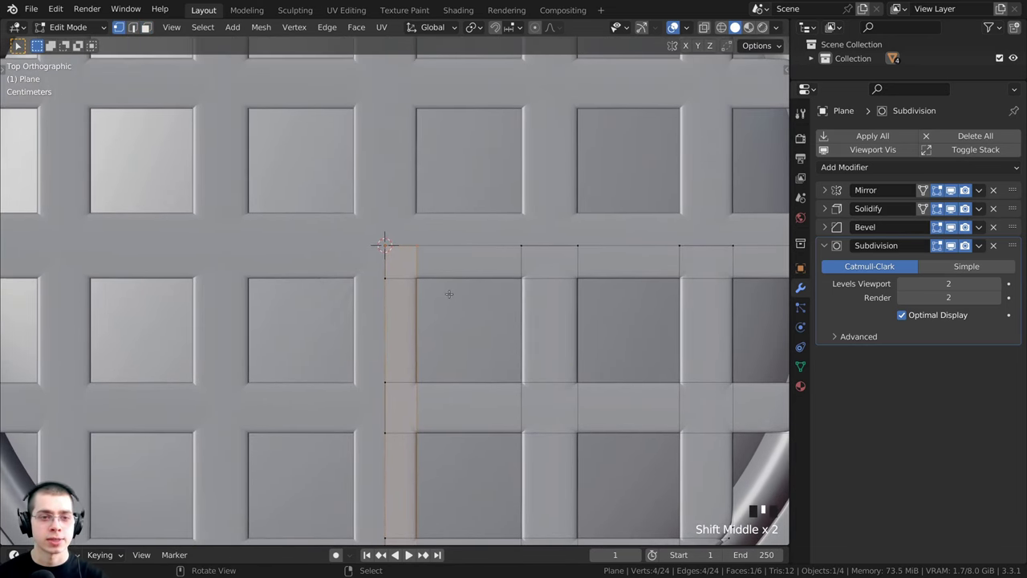
# Select only the four vertices at the lattice's centre using wireframe shading, and return to solid shading
pyautogui.press('z')
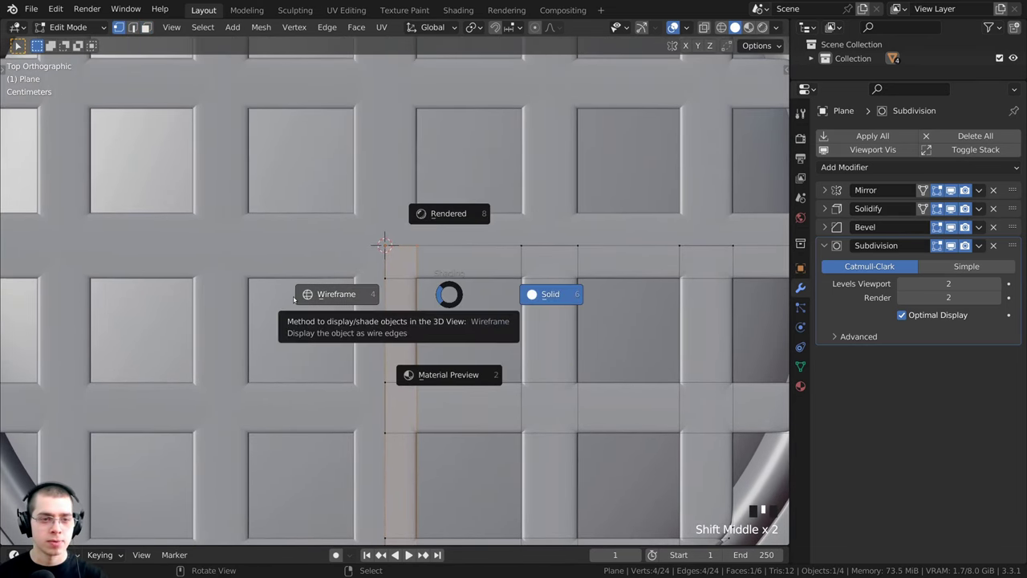
pyautogui.click(294, 297)
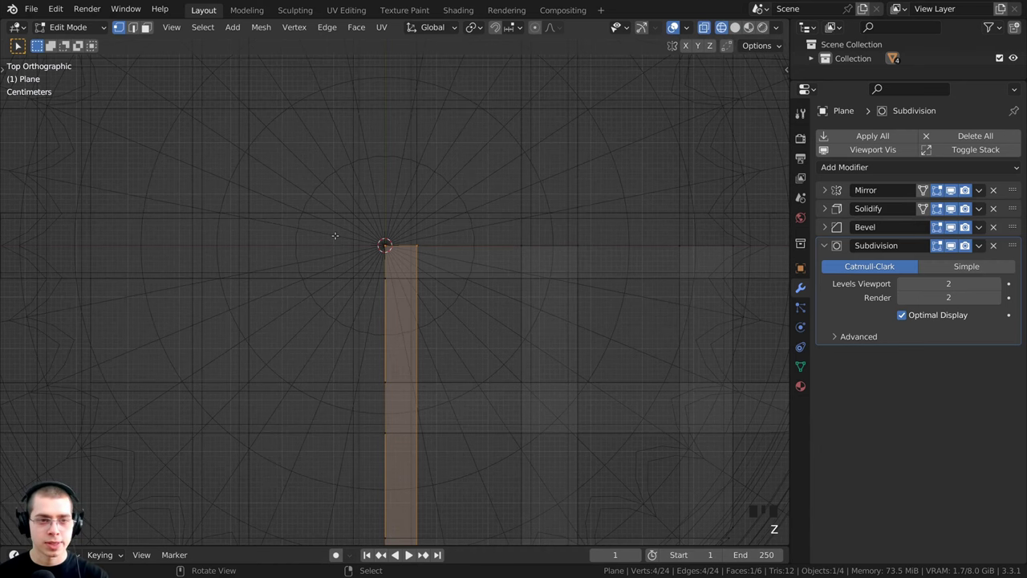
pyautogui.press('a')
pyautogui.scroll(1, 333, 235)
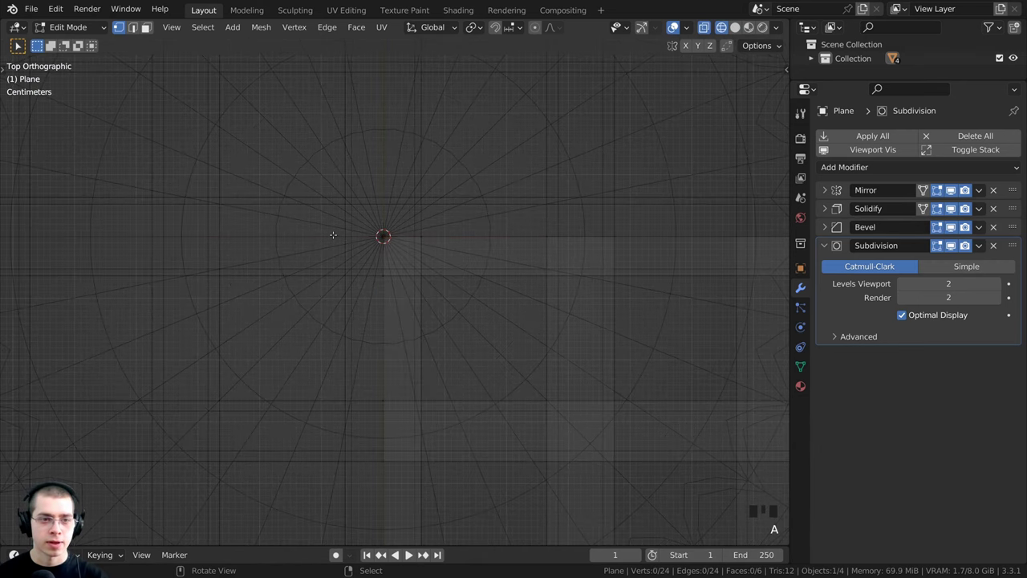
pyautogui.moveTo(329, 160); pyautogui.dragTo(446, 313)
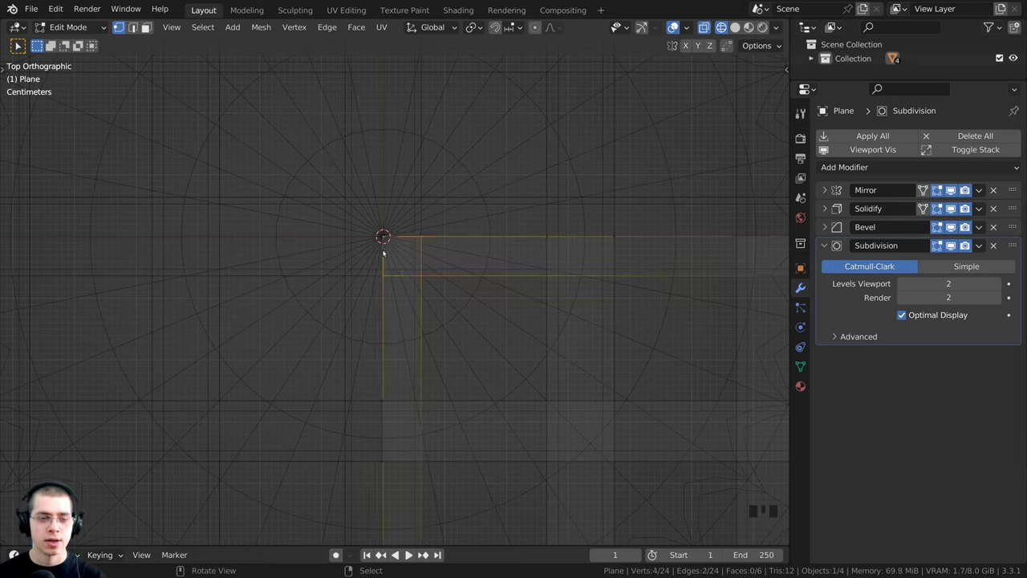
pyautogui.press('z')
pyautogui.click(485, 250)
pyautogui.scroll(-1, 464, 306)
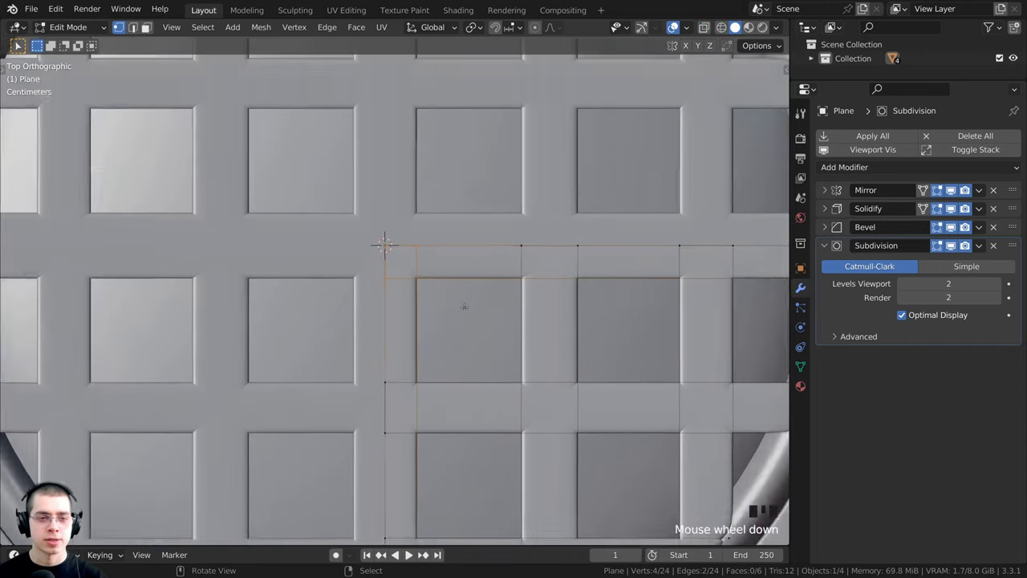
pyautogui.scroll(-1, 464, 306)
pyautogui.moveTo(464, 306); pyautogui.dragTo(534, 158, button='middle')
pyautogui.scroll(-2, 365, 274)
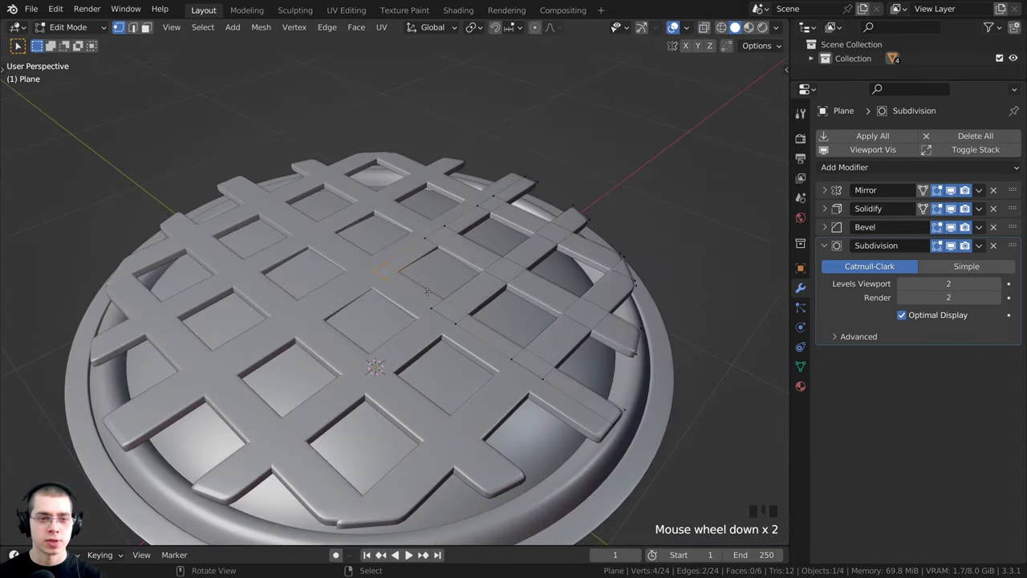
pyautogui.moveTo(364, 275); pyautogui.dragTo(401, 246, button='middle')
pyautogui.keyDown('shift'); pyautogui.moveTo(401, 245); pyautogui.dragTo(416, 295, button='middle'); pyautogui.keyUp('shift')
pyautogui.scroll(2, 393, 281)
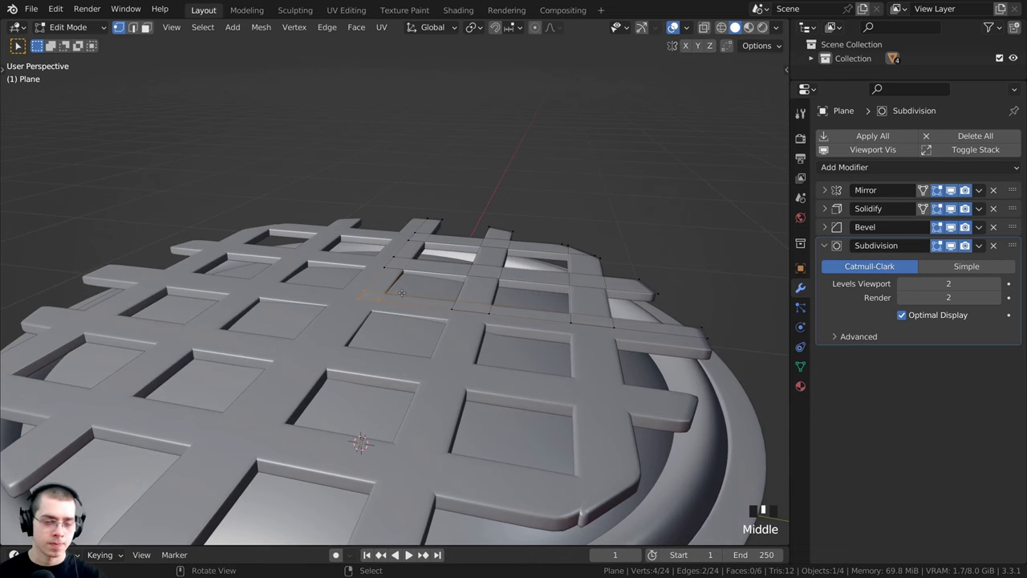
pyautogui.press('g')
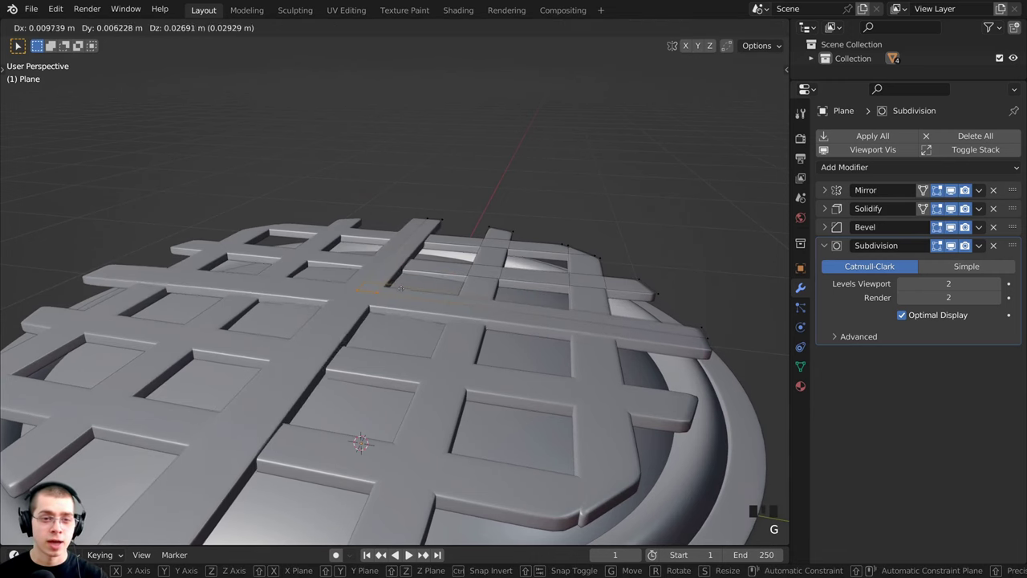
pyautogui.click(400, 287)
pyautogui.moveTo(400, 287); pyautogui.dragTo(460, 255, button='middle')
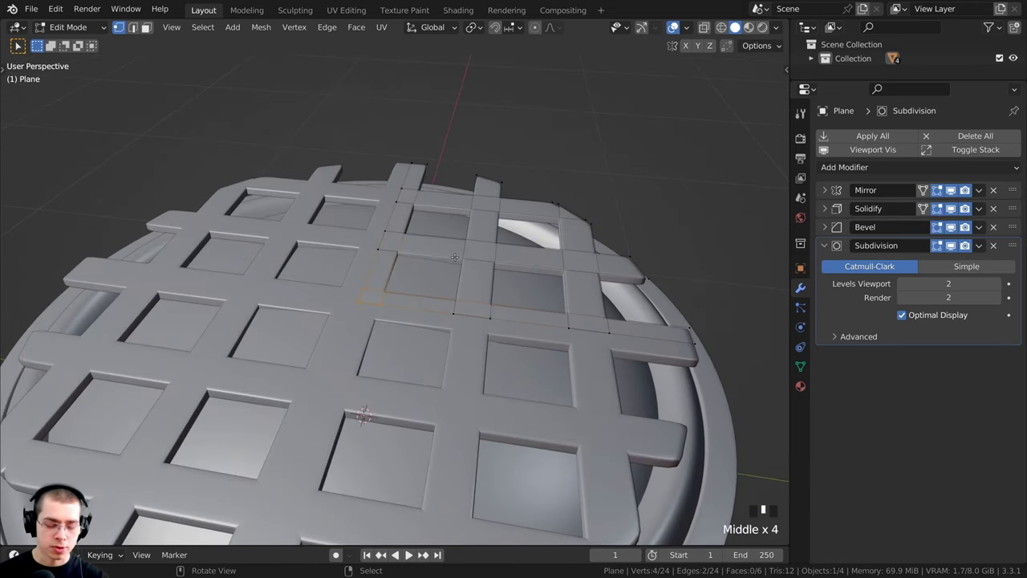
# Enable proportional editing and raise the lattice's centre vertices about 0.14 m along Z with a proportional size of about 0.91 m
pyautogui.press('o')
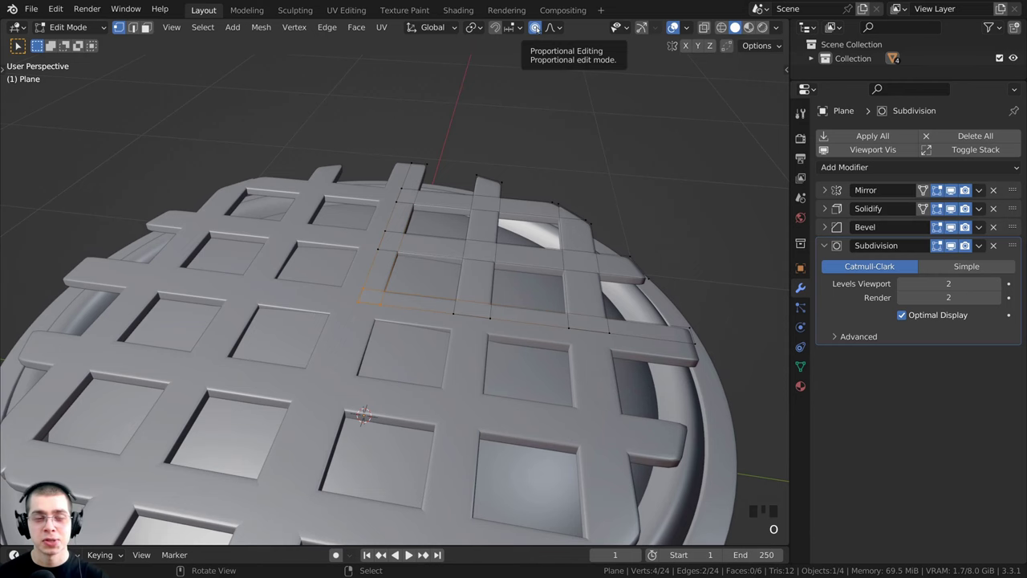
pyautogui.moveTo(377, 185); pyautogui.dragTo(365, 167, button='middle')
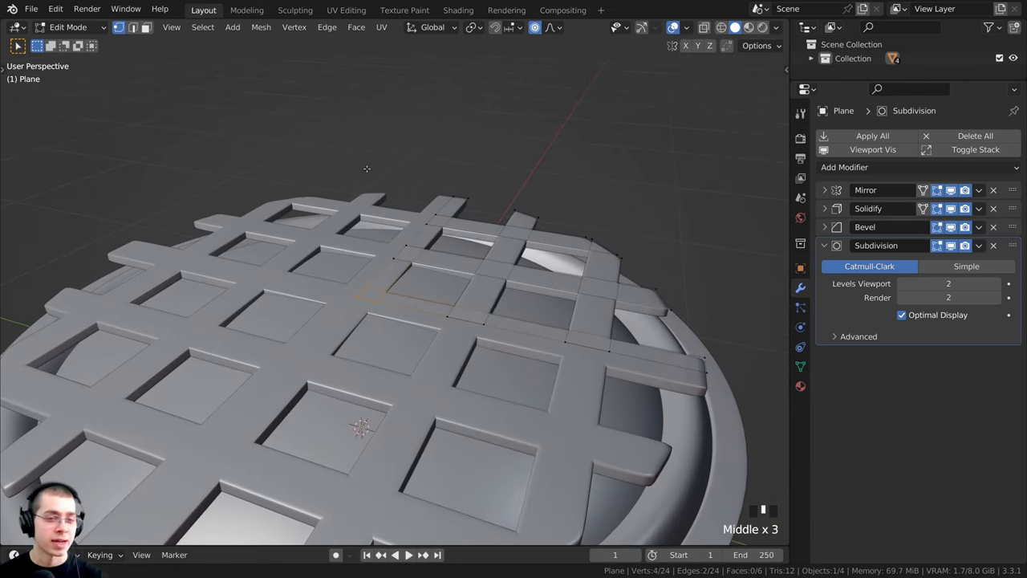
pyautogui.press('g')
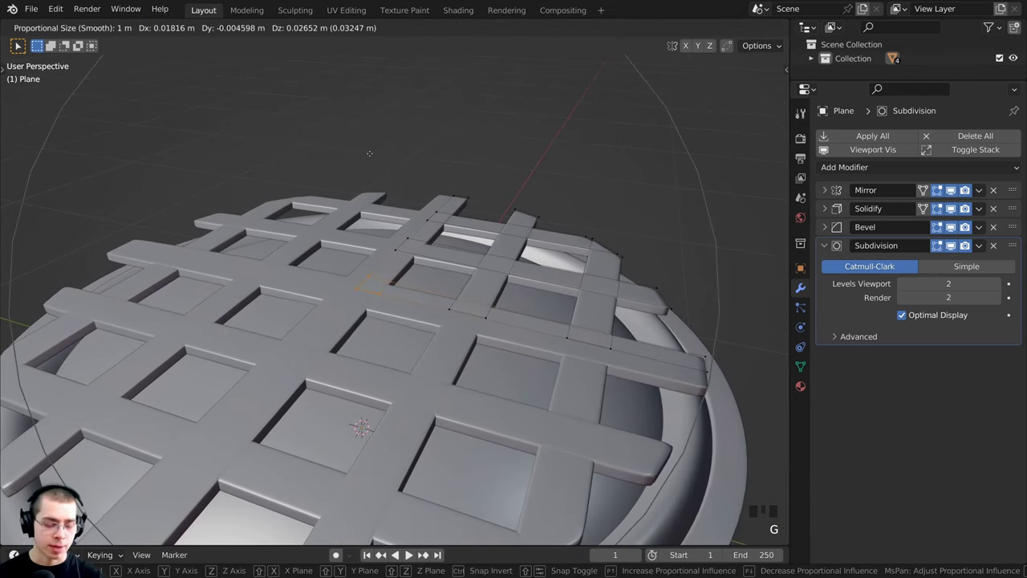
pyautogui.press('z')
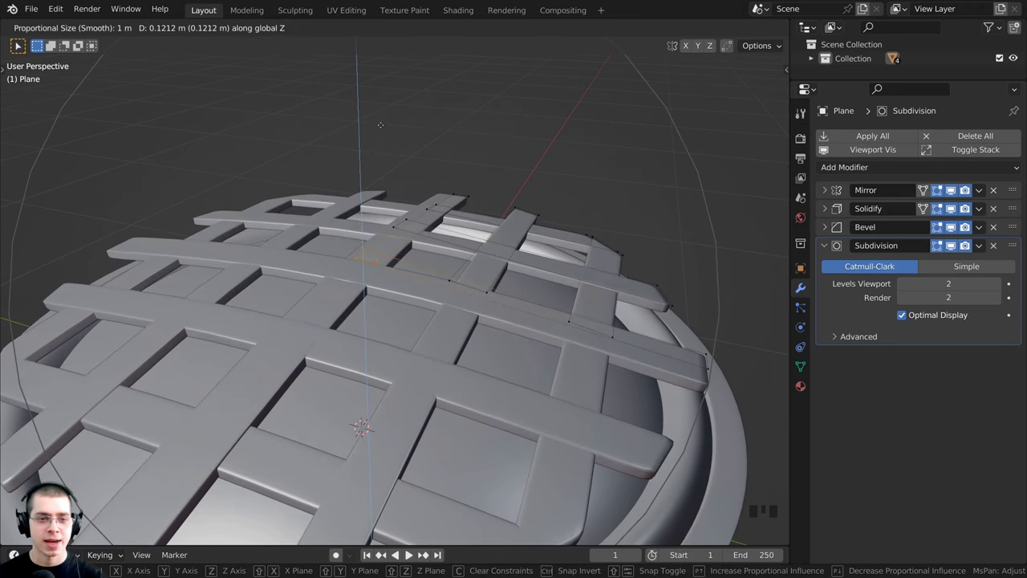
pyautogui.scroll(11, 379, 131)
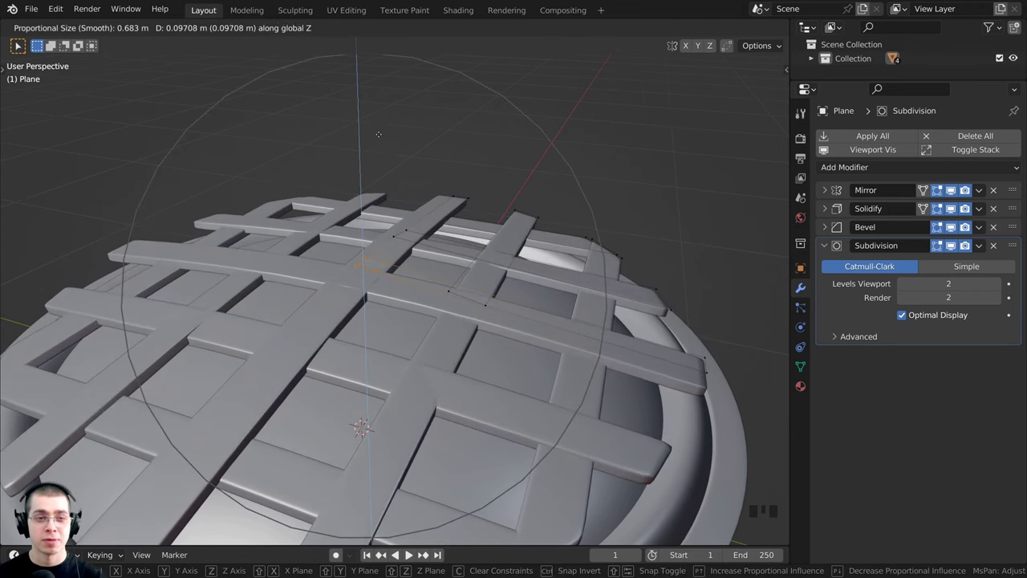
pyautogui.scroll(-3, 379, 136)
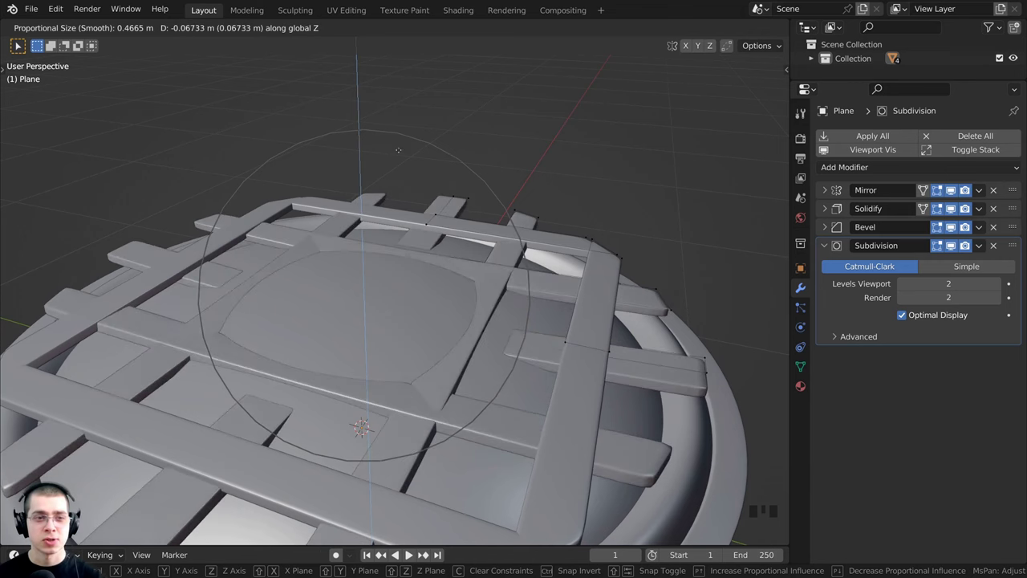
pyautogui.scroll(-10, 399, 122)
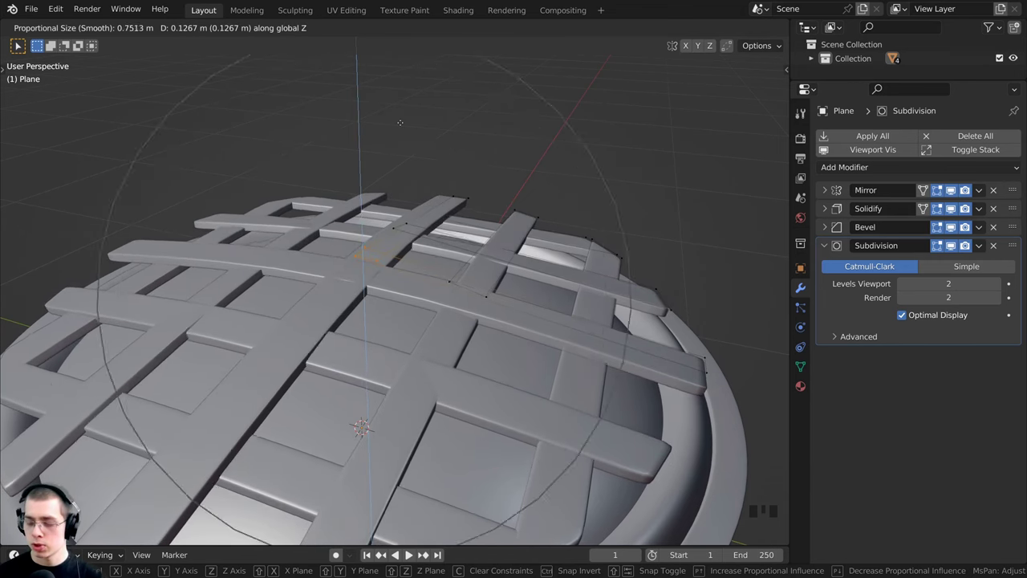
pyautogui.scroll(7, 401, 122)
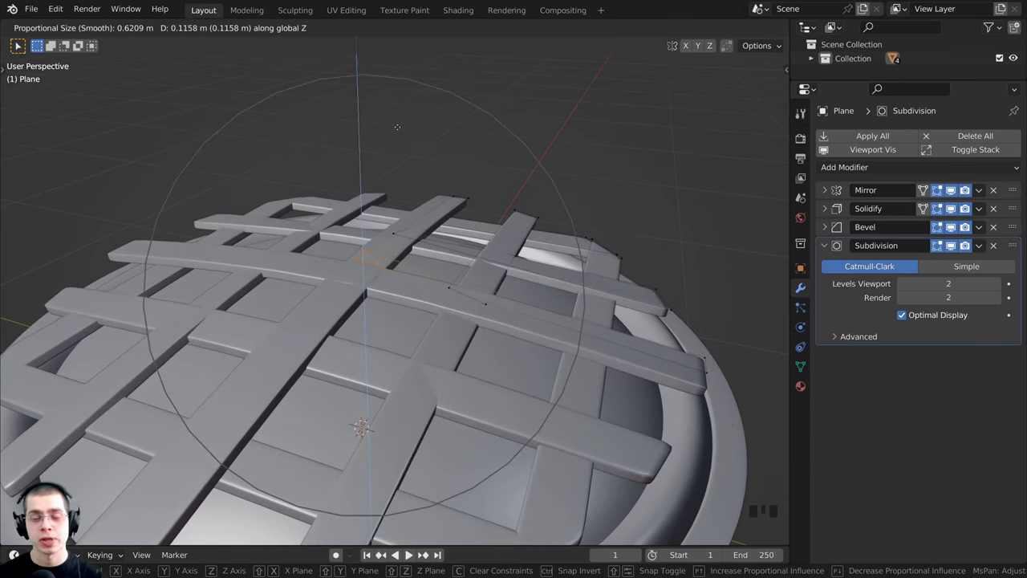
pyautogui.scroll(-3, 396, 127)
pyautogui.scroll(-1, 397, 129)
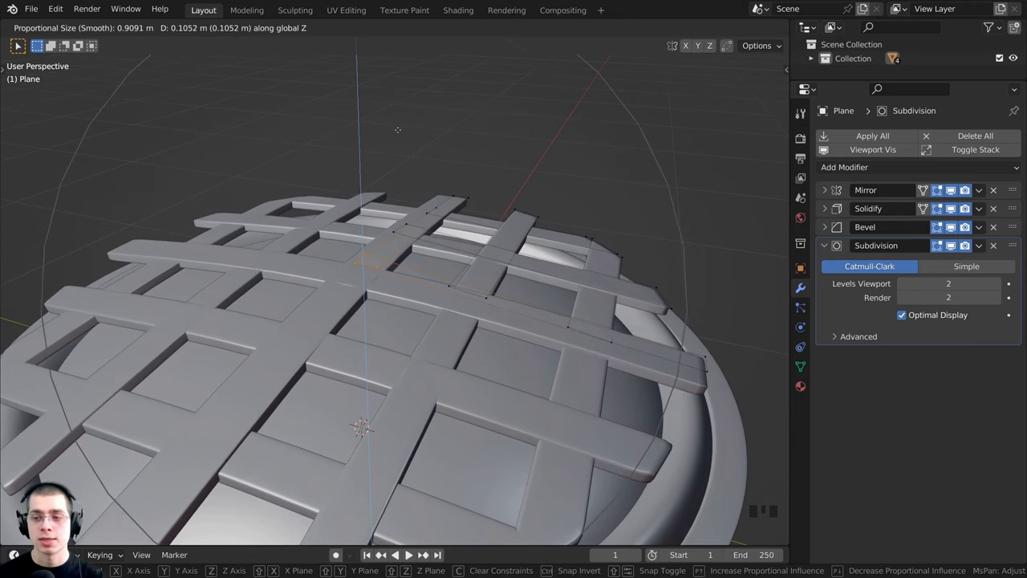
pyautogui.scroll(-1, 397, 130)
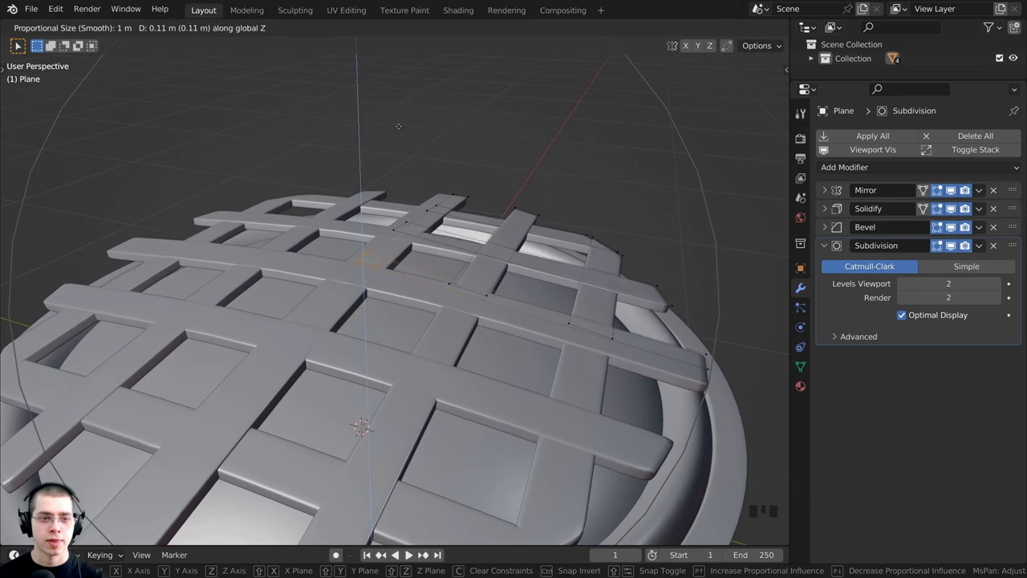
pyautogui.scroll(-1, 400, 113)
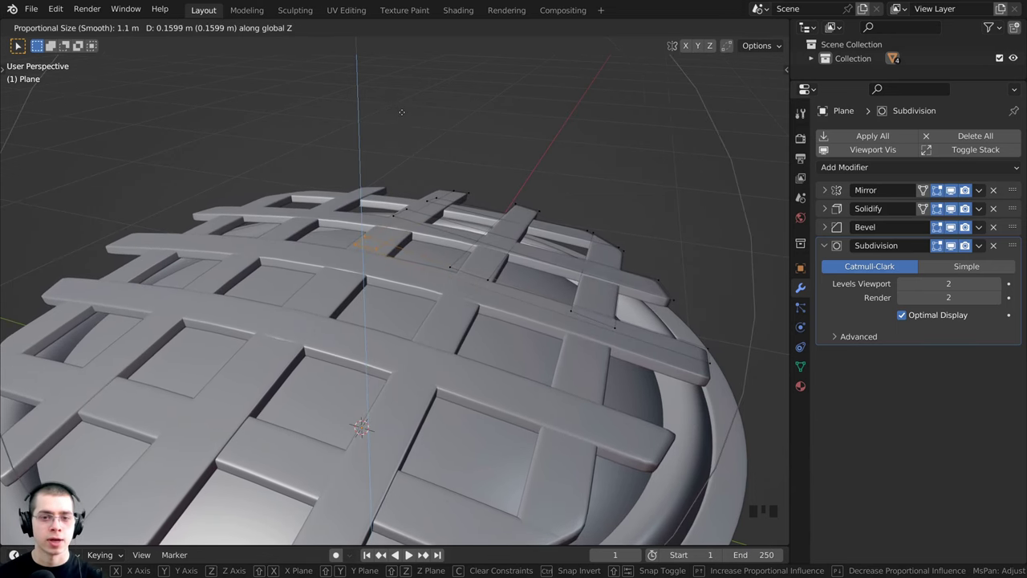
pyautogui.scroll(3, 407, 118)
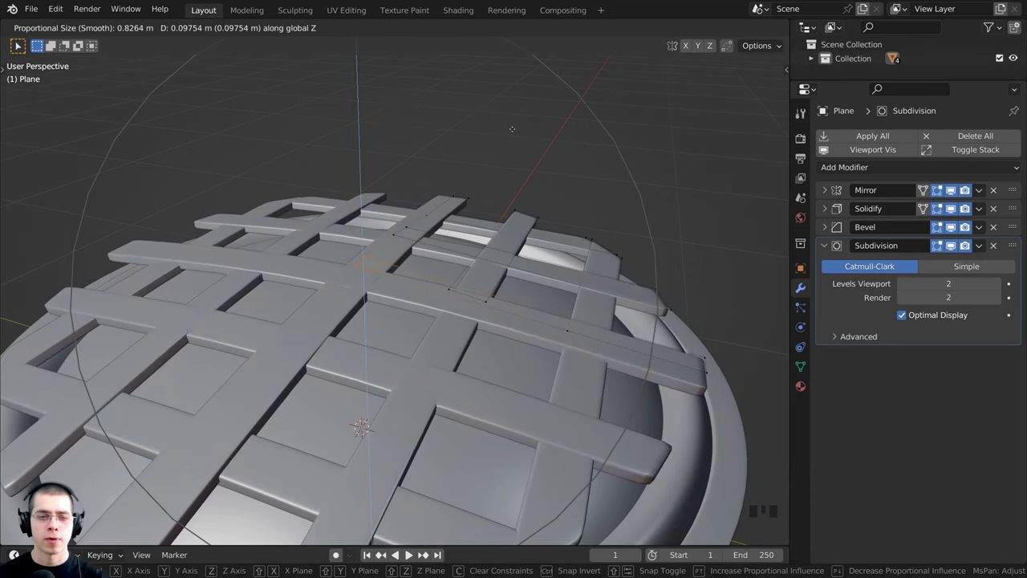
pyautogui.scroll(-1, 511, 116)
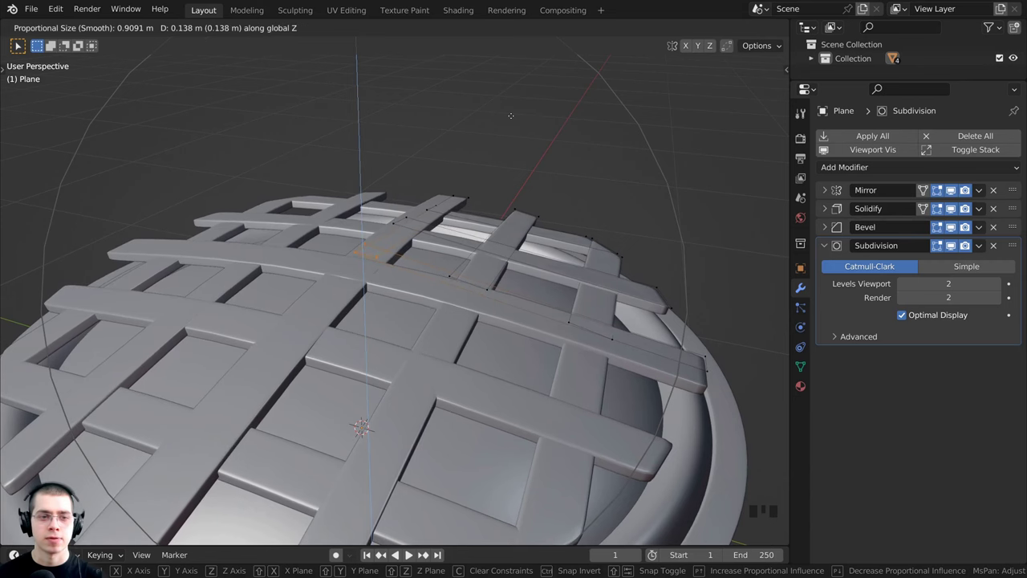
pyautogui.click(511, 113)
pyautogui.scroll(-2, 488, 169)
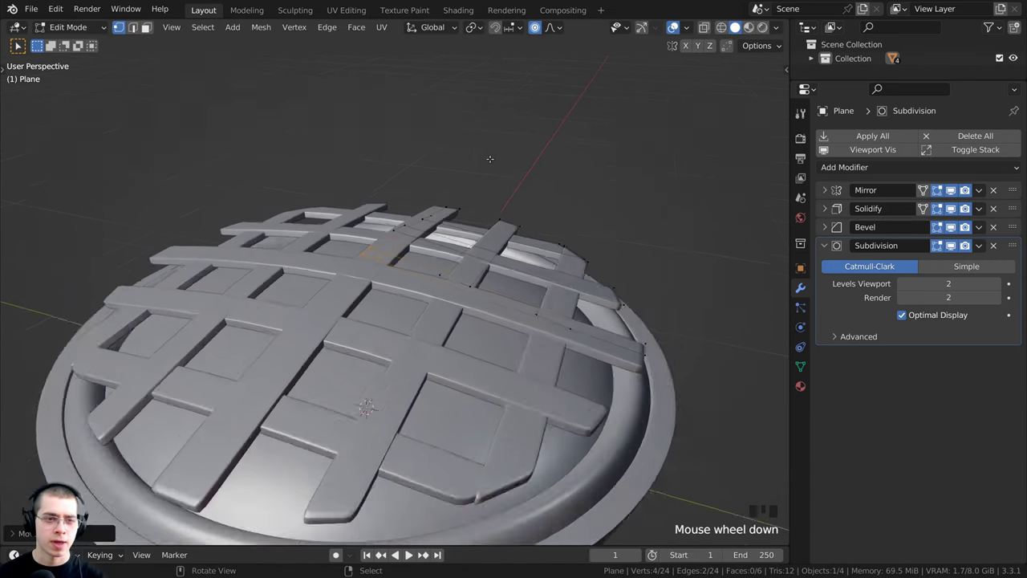
# Return to Object Mode and lower the whole lattice about 0.06 m along Z towards the filling
pyautogui.press('Tab')
pyautogui.moveTo(489, 169); pyautogui.dragTo(481, 148, button='middle')
pyautogui.scroll(1, 480, 147)
pyautogui.press('g')
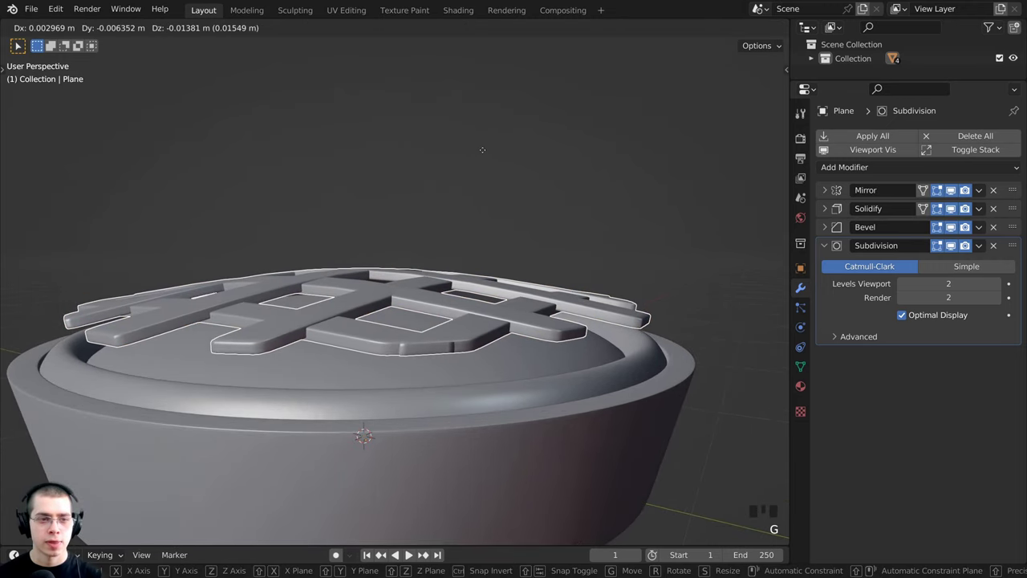
pyautogui.press('z')
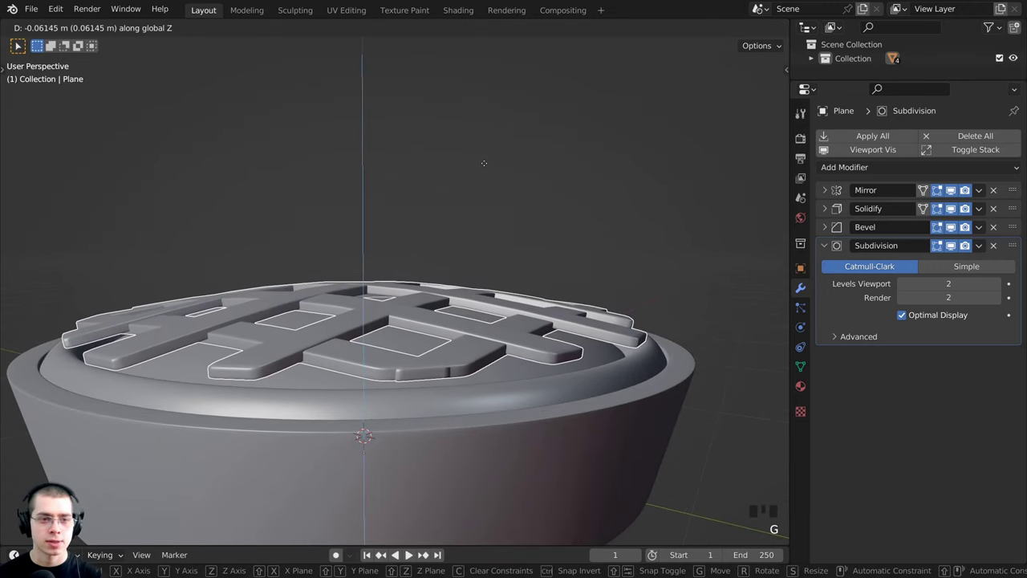
pyautogui.click(485, 164)
# Lower the lattice further along Z in small moves until its outer strip ends sink into the crust ring
pyautogui.moveTo(485, 165); pyautogui.dragTo(506, 194, button='middle')
pyautogui.press('g')
pyautogui.press('z')
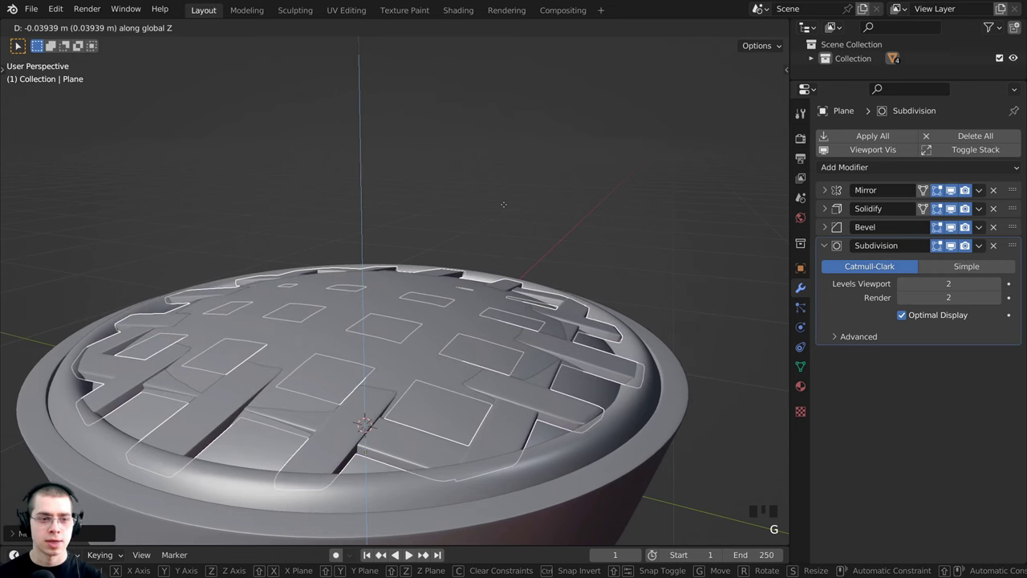
pyautogui.click(557, 281)
pyautogui.scroll(2, 530, 260)
pyautogui.press('g')
pyautogui.press('z')
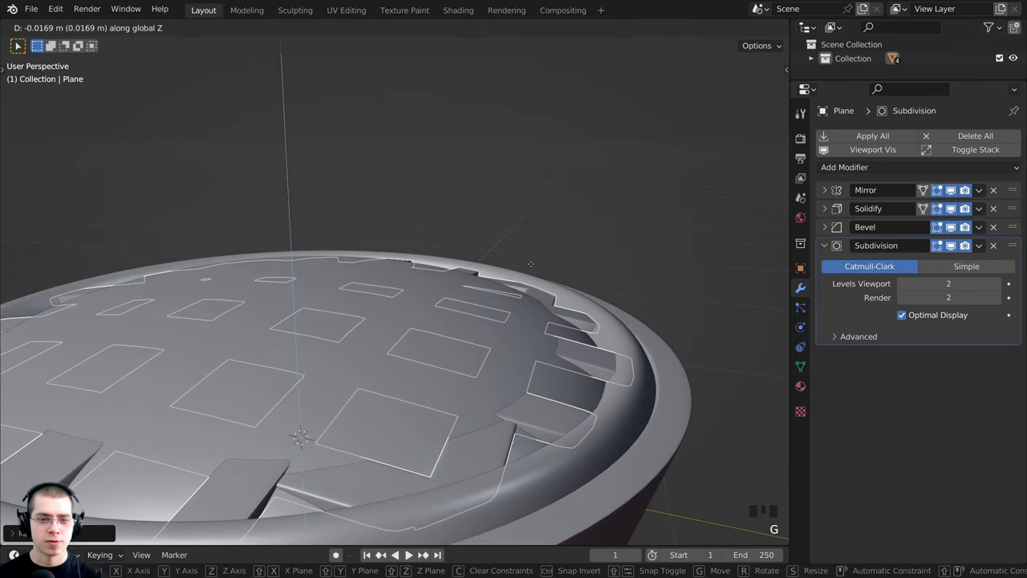
pyautogui.click(535, 271)
pyautogui.moveTo(537, 272); pyautogui.dragTo(597, 417, button='middle')
pyautogui.press('g')
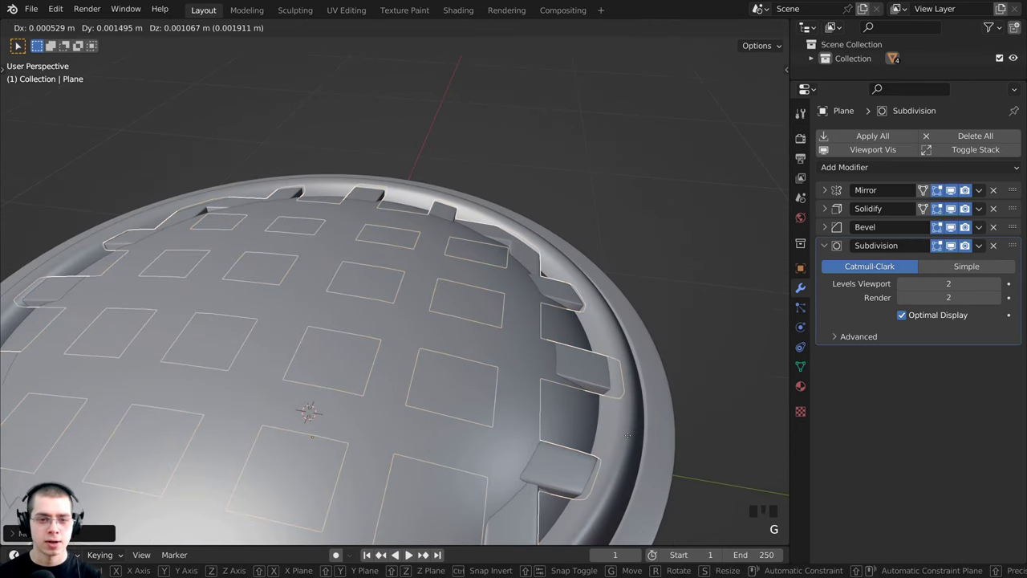
pyautogui.press('z')
pyautogui.click(627, 436)
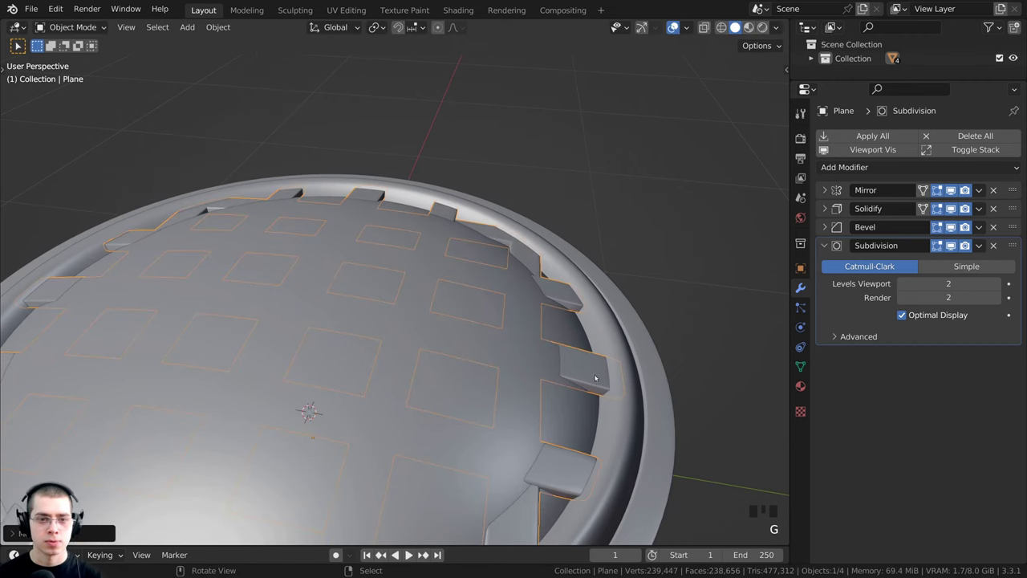
# In Edit Mode, raise the lattice's centre vertices about 0.085 m along Z with a proportional size of 1.21 m
pyautogui.moveTo(627, 435); pyautogui.dragTo(403, 280, button='middle')
pyautogui.press('Tab')
pyautogui.press('g')
pyautogui.press('z')
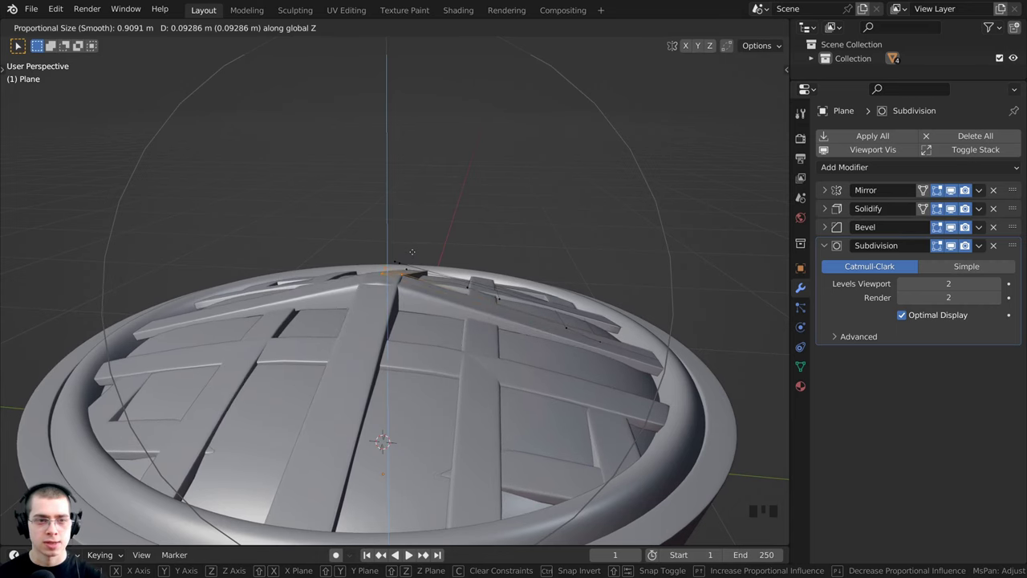
pyautogui.scroll(-2, 412, 250)
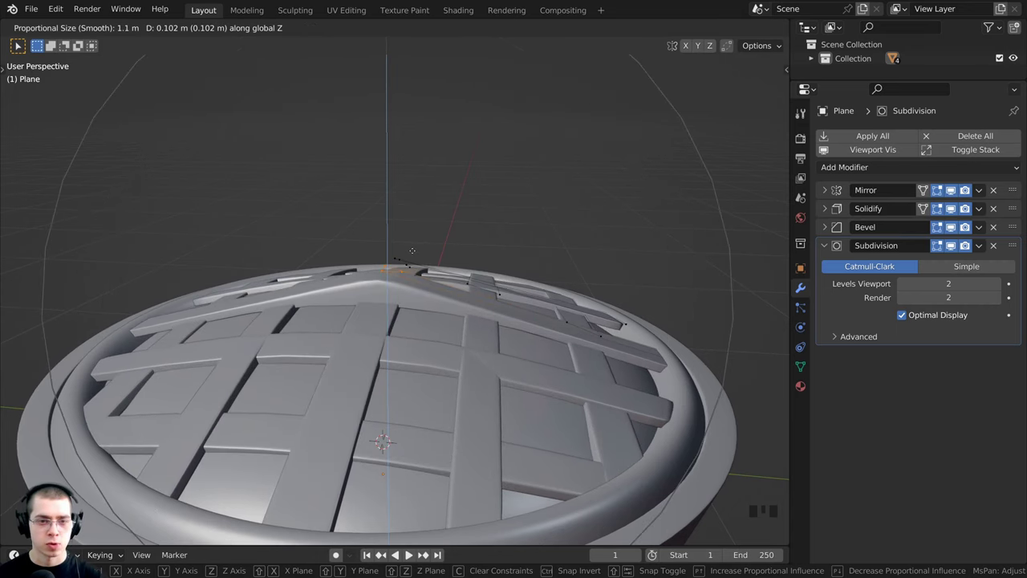
pyautogui.scroll(-1, 411, 257)
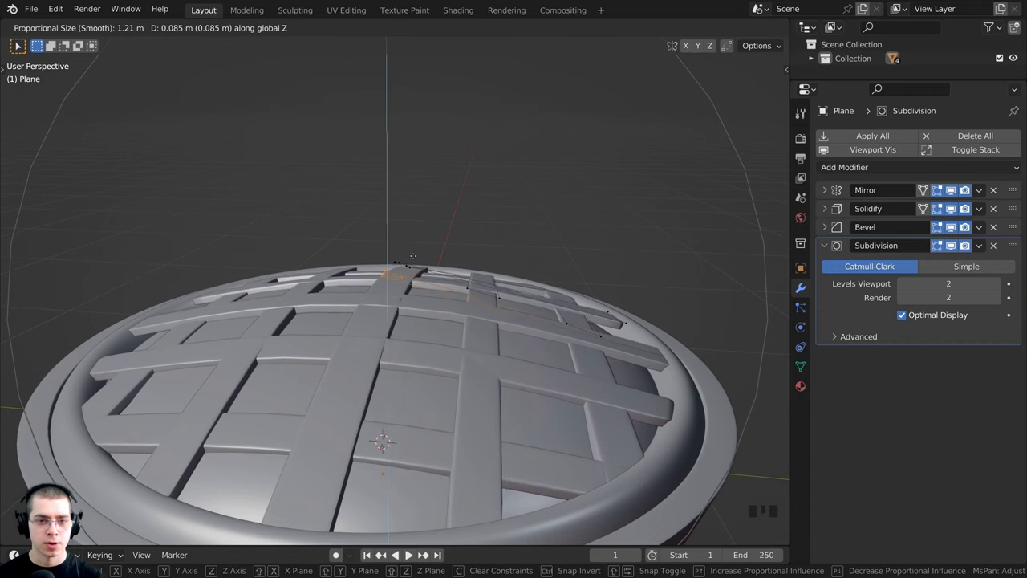
pyautogui.click(414, 254)
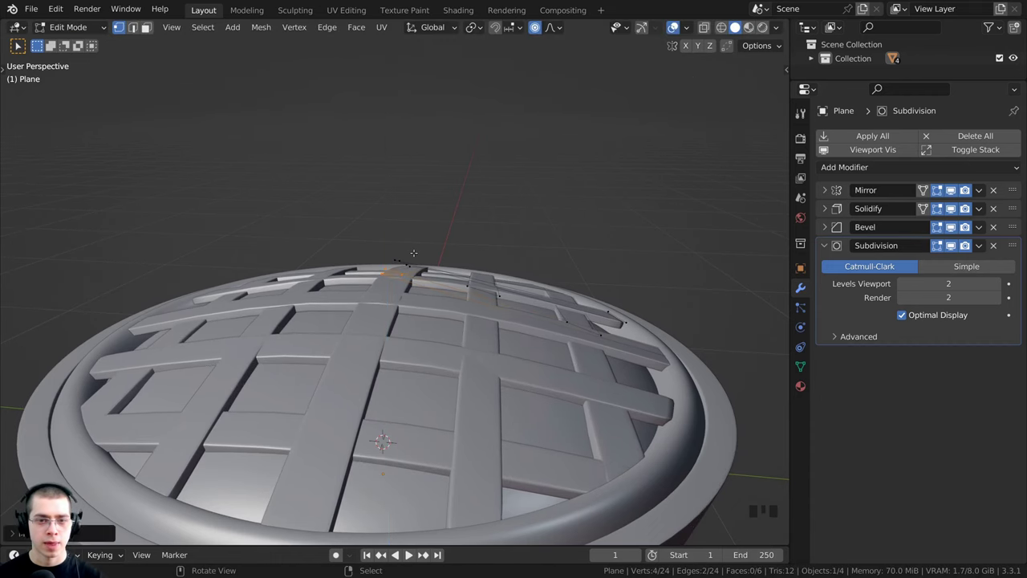
# Return to Object Mode and lower the whole lattice about 0.02 m along Z
pyautogui.press('Tab')
pyautogui.moveTo(417, 259); pyautogui.dragTo(420, 249, button='middle')
pyautogui.scroll(1, 419, 249)
pyautogui.press('g')
pyautogui.press('z')
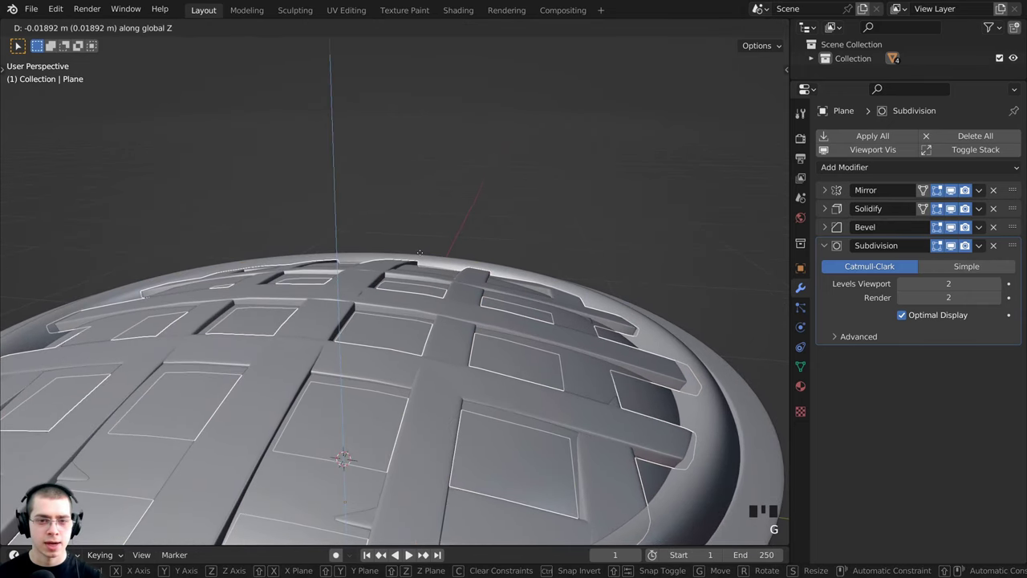
pyautogui.click(419, 253)
pyautogui.scroll(-2, 419, 252)
pyautogui.scroll(2, 419, 252)
# In Edit Mode, raise the lattice's centre vertices about 0.035 m more along Z with proportional size 1.21 m
pyautogui.press('Tab')
pyautogui.moveTo(413, 255)
pyautogui.mouseDown(button='middle')
pyautogui.moveTo(363, 302)
pyautogui.moveTo(424, 271)
pyautogui.mouseUp(button='middle')
pyautogui.scroll(2, 408, 252)
pyautogui.scroll(-2, 418, 282)
pyautogui.press('g')
pyautogui.press('z')
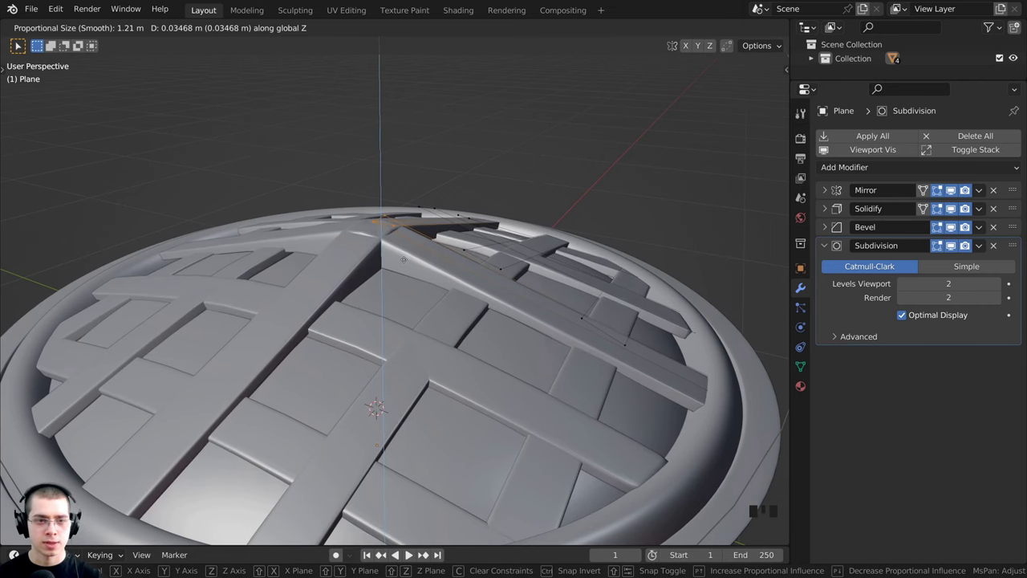
pyautogui.click(405, 261)
pyautogui.moveTo(409, 261); pyautogui.dragTo(437, 255, button='middle')
# Return to Object Mode and lower the whole lattice slightly along Z, by about 0.007 m
pyautogui.press('Tab')
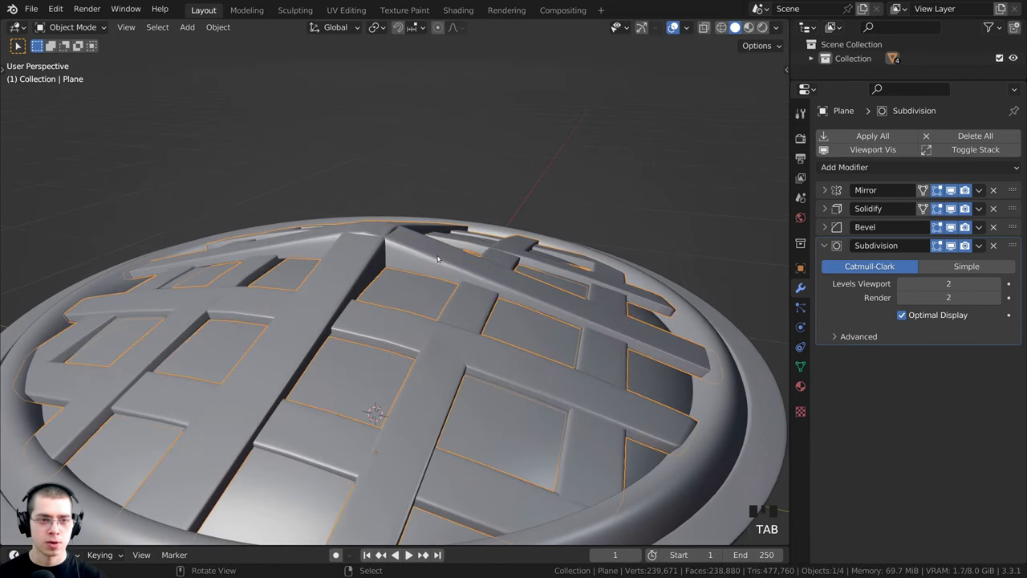
pyautogui.press('g')
pyautogui.press('z')
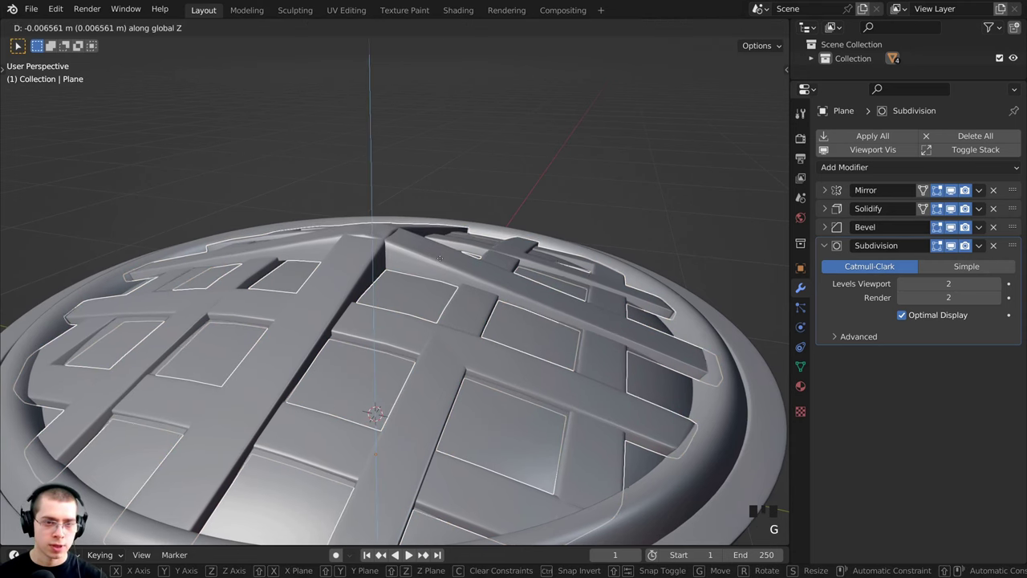
pyautogui.click(441, 259)
pyautogui.scroll(-5, 440, 260)
pyautogui.moveTo(440, 260); pyautogui.dragTo(449, 289, button='middle')
pyautogui.scroll(3, 441, 338)
pyautogui.press('g')
pyautogui.press('z')
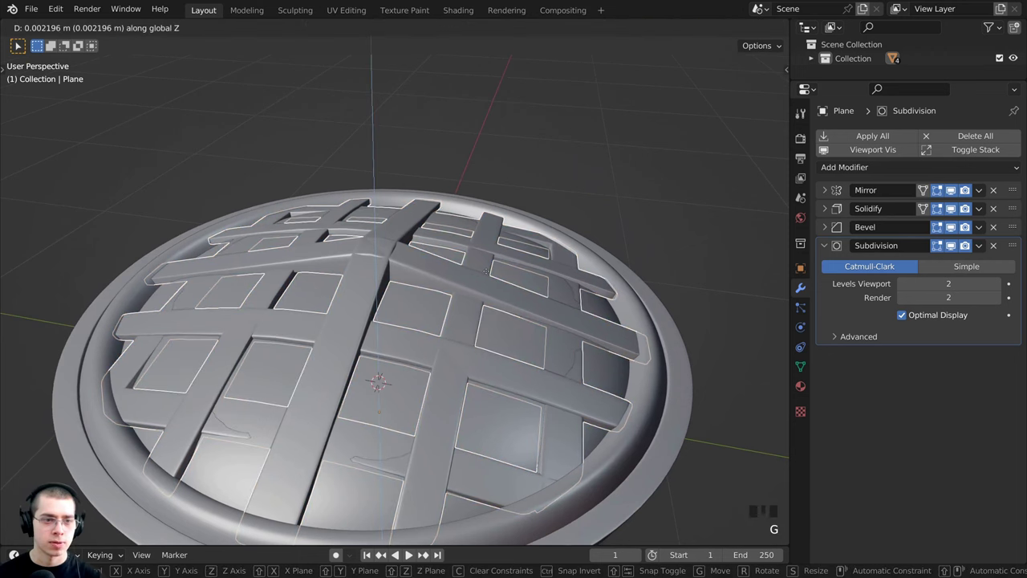
pyautogui.rightClick(486, 265)
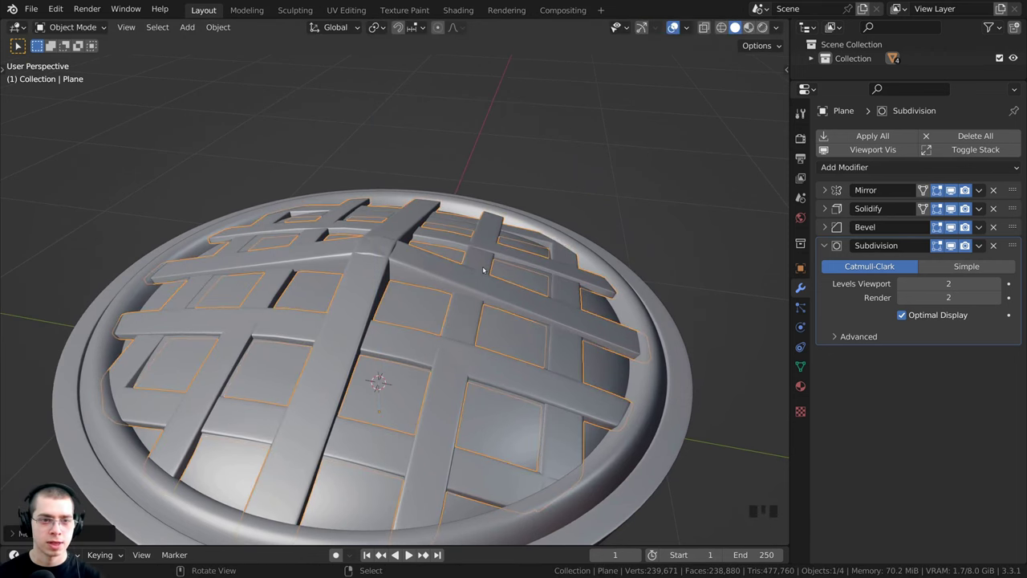
# Examine the lattice's raised centre and its fit against the filling and crust ring from several angles
pyautogui.moveTo(486, 266); pyautogui.dragTo(425, 312, button='middle')
pyautogui.scroll(3, 426, 312)
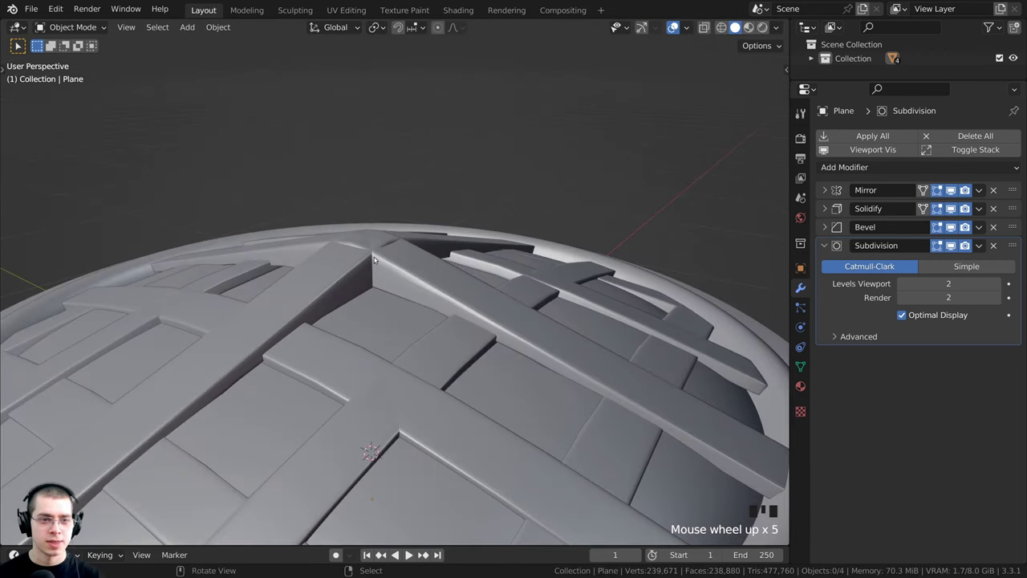
pyautogui.rightClick(366, 243)
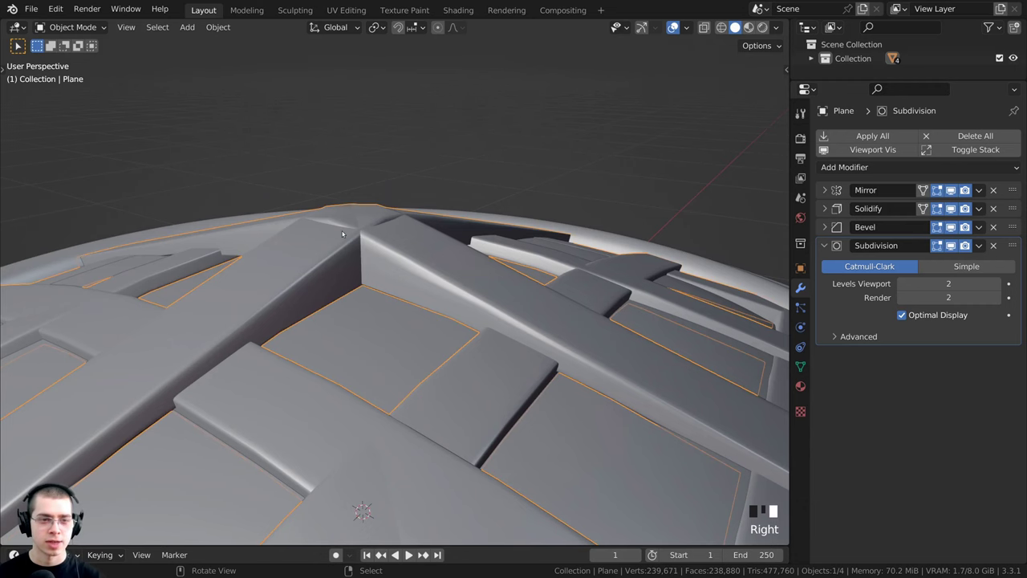
pyautogui.scroll(-3, 292, 269)
pyautogui.moveTo(297, 277); pyautogui.dragTo(398, 340, button='middle')
pyautogui.hotkey('alt', 'a')
pyautogui.moveTo(398, 341)
pyautogui.keyDown('shift'); pyautogui.mouseDown(button='middle')
pyautogui.moveTo(406, 328)
pyautogui.moveTo(386, 330)
pyautogui.mouseUp(button='middle'); pyautogui.keyUp('shift')
pyautogui.scroll(-1, 406, 328)
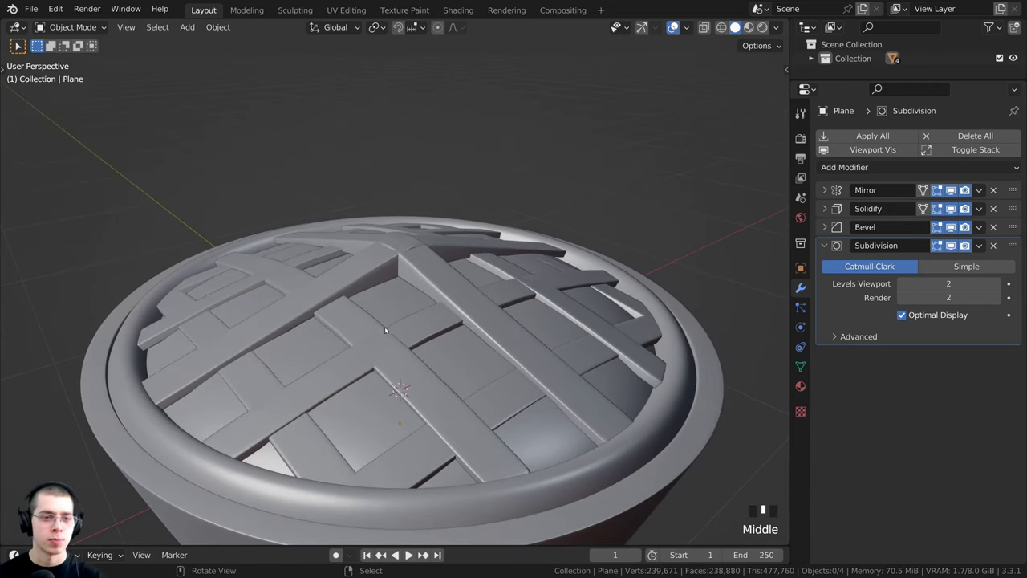
pyautogui.moveTo(124, 286); pyautogui.dragTo(466, 226, button='middle')
# Select the lattice, enter Edit Mode and deselect all its vertices
pyautogui.rightClick(466, 227)
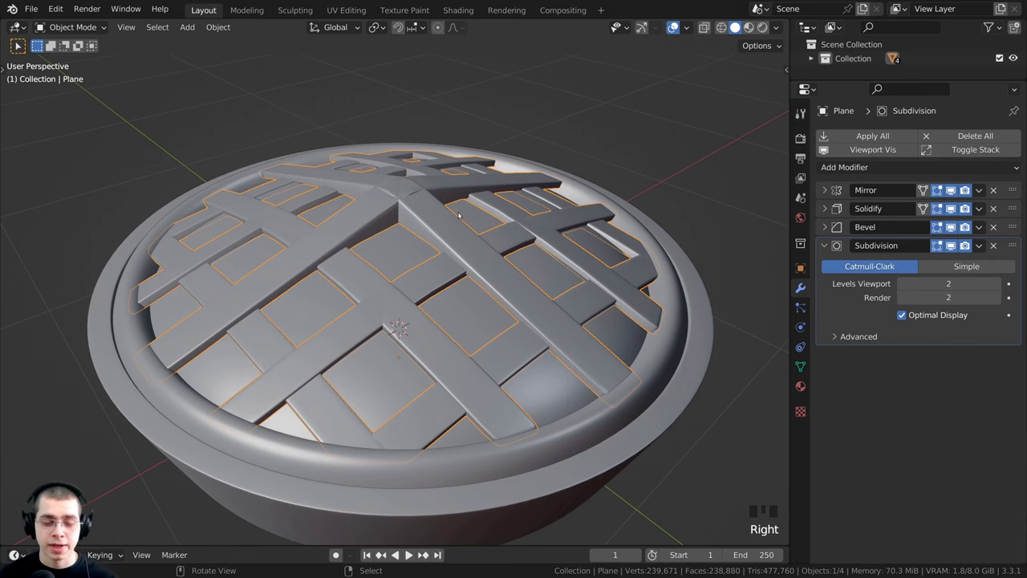
pyautogui.press('Tab')
pyautogui.moveTo(452, 200); pyautogui.dragTo(419, 243, button='middle')
pyautogui.hotkey('alt', 'a')
pyautogui.scroll(3, 401, 199)
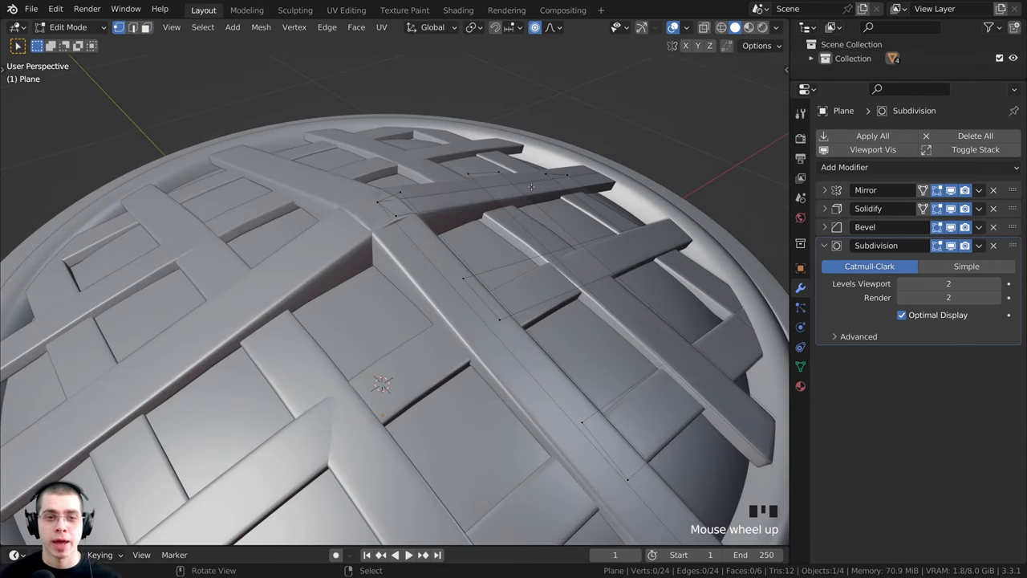
# Widen the properties area and enable the on-cage display for the lattice's Mirror and Solidify modifiers
pyautogui.moveTo(530, 187); pyautogui.dragTo(485, 201, button='middle')
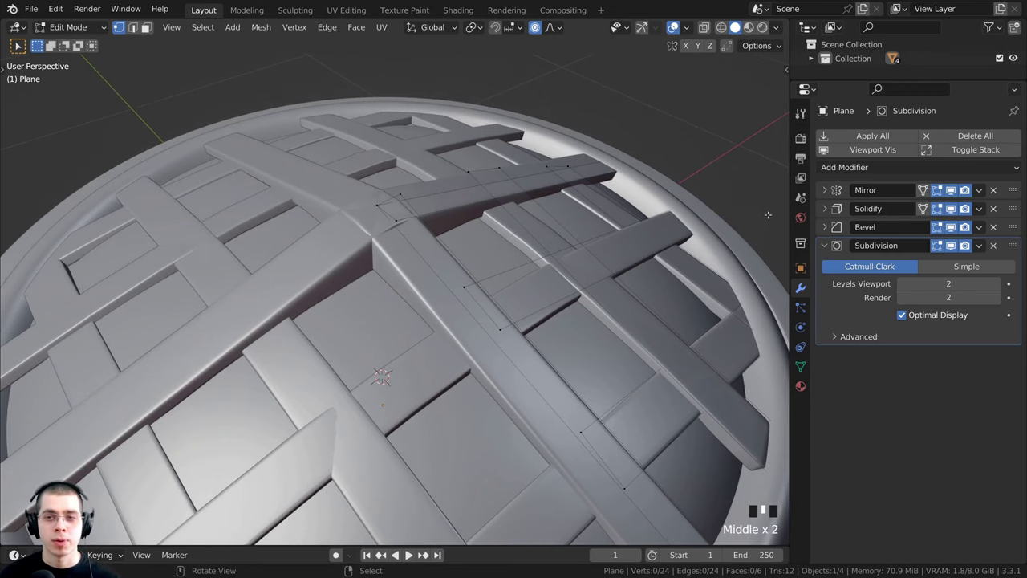
pyautogui.moveTo(789, 205); pyautogui.dragTo(736, 207)
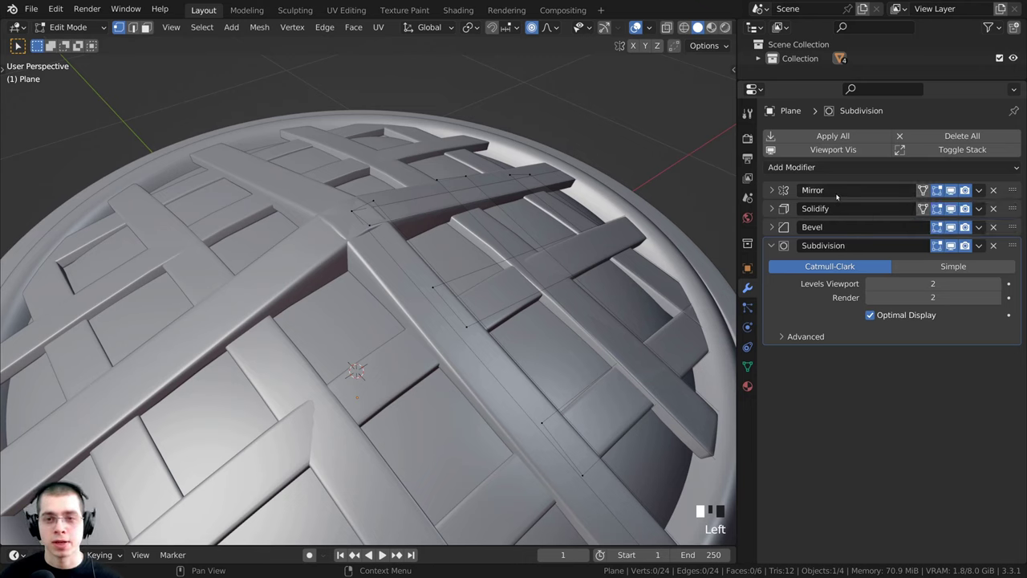
pyautogui.click(923, 190)
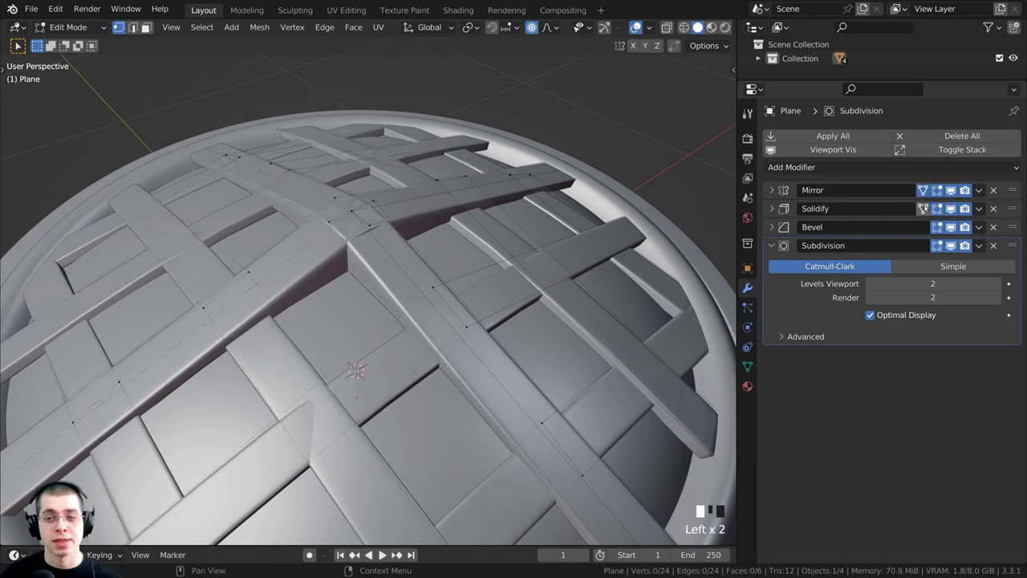
pyautogui.click(923, 209)
# Examine the modified edit cage by selecting and deselecting all vertices and picking single ones on the centre strip
pyautogui.moveTo(434, 249); pyautogui.dragTo(709, 232, button='middle')
pyautogui.press('a')
pyautogui.moveTo(425, 282)
pyautogui.mouseDown(button='middle')
pyautogui.moveTo(378, 290)
pyautogui.moveTo(415, 278)
pyautogui.mouseUp(button='middle')
pyautogui.hotkey('alt', 'a')
pyautogui.scroll(1, 415, 277)
pyautogui.rightClick(487, 271)
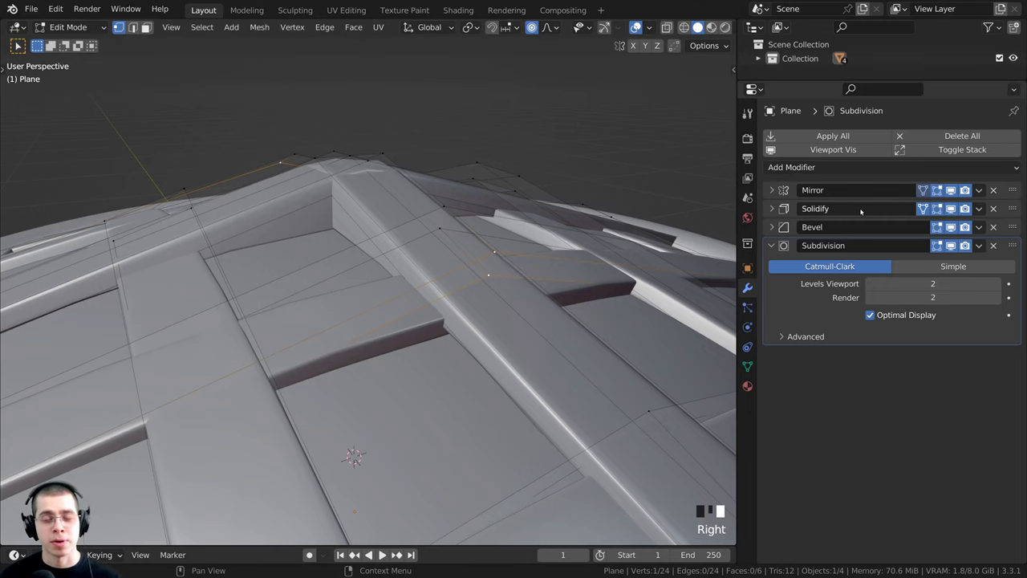
pyautogui.rightClick(440, 205)
pyautogui.scroll(-2, 440, 247)
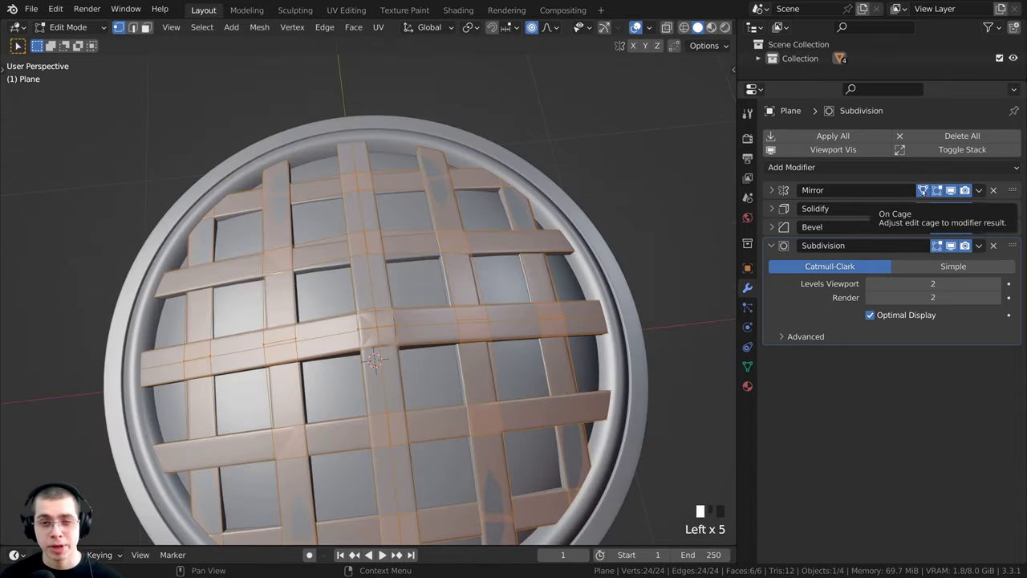
# Compare the lattice's fully selected edit cage with the Mirror and Solidify on-cage display off and on
pyautogui.press('Left')
pyautogui.press('Left')
pyautogui.press('Left')
pyautogui.press('Left')
pyautogui.press('Left')
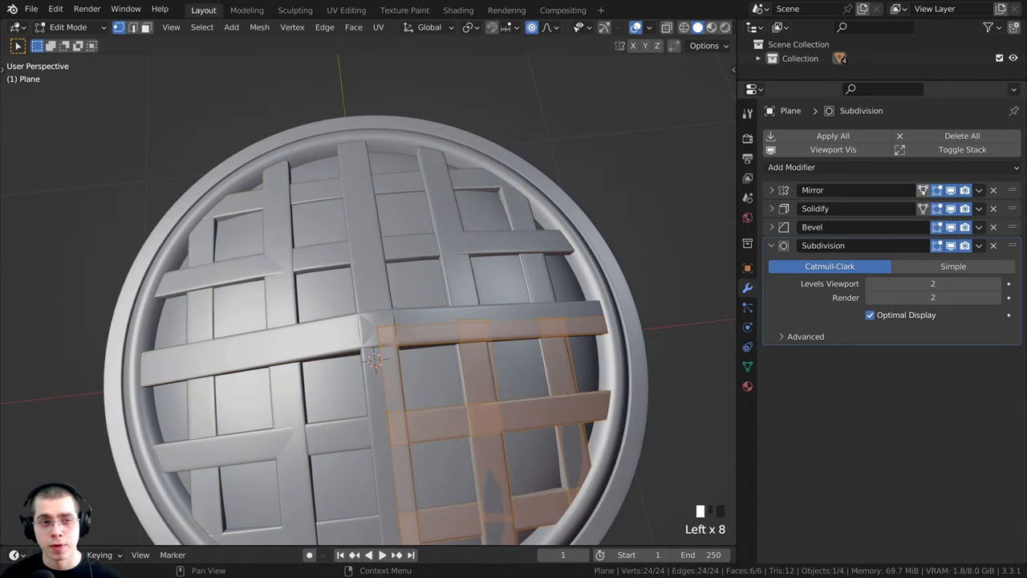
pyautogui.press('Left')
pyautogui.scroll(2, 353, 152)
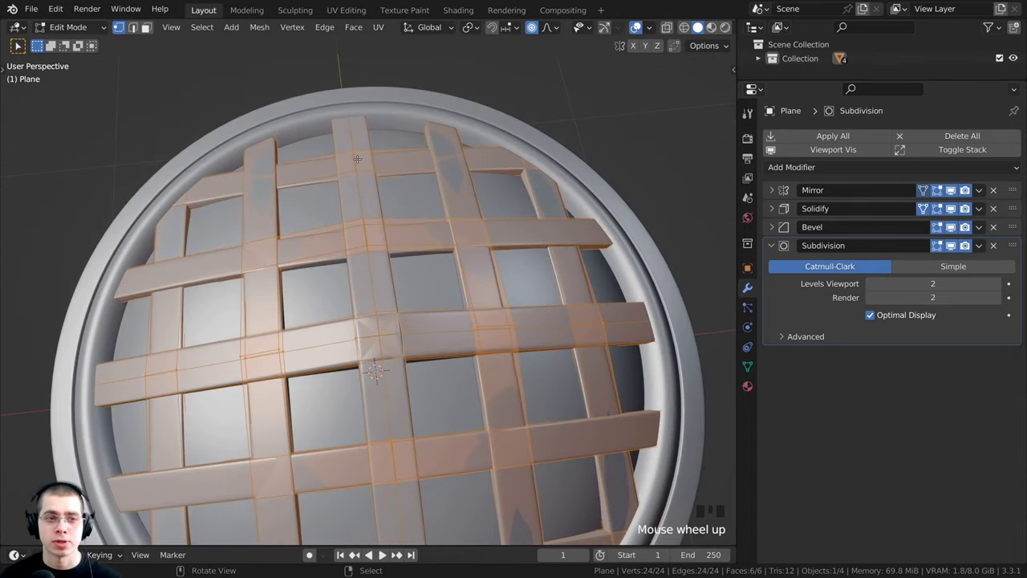
# Select the outermost crossing vertex on the centre strip, try moving it, and turn proportional editing off
pyautogui.rightClick(353, 150)
pyautogui.moveTo(418, 181); pyautogui.dragTo(387, 174, button='middle')
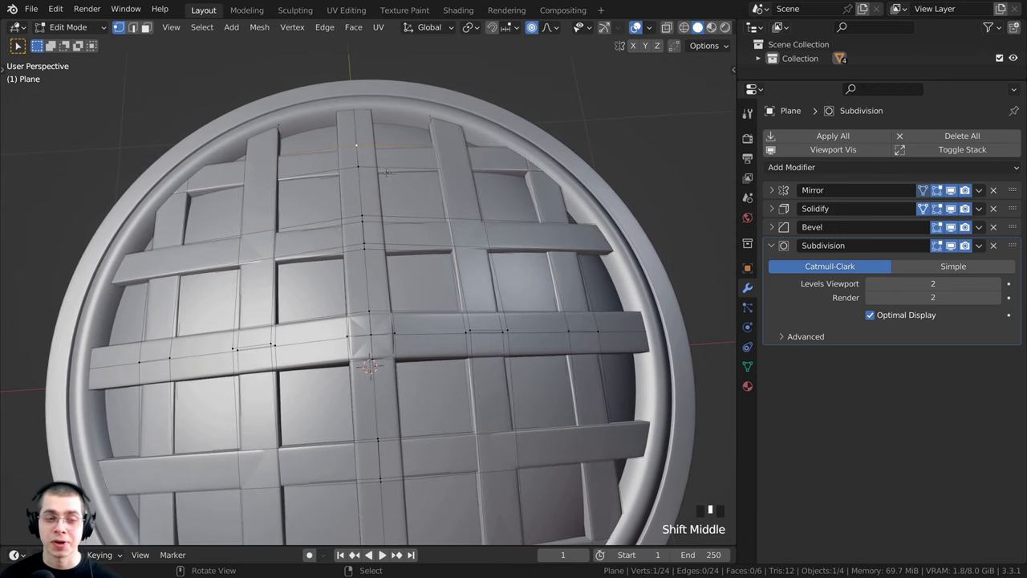
pyautogui.press('g')
pyautogui.rightClick(417, 201)
pyautogui.scroll(-2, 461, 288)
pyautogui.keyDown('shift'); pyautogui.moveTo(459, 287); pyautogui.dragTo(414, 171, button='middle'); pyautogui.keyUp('shift')
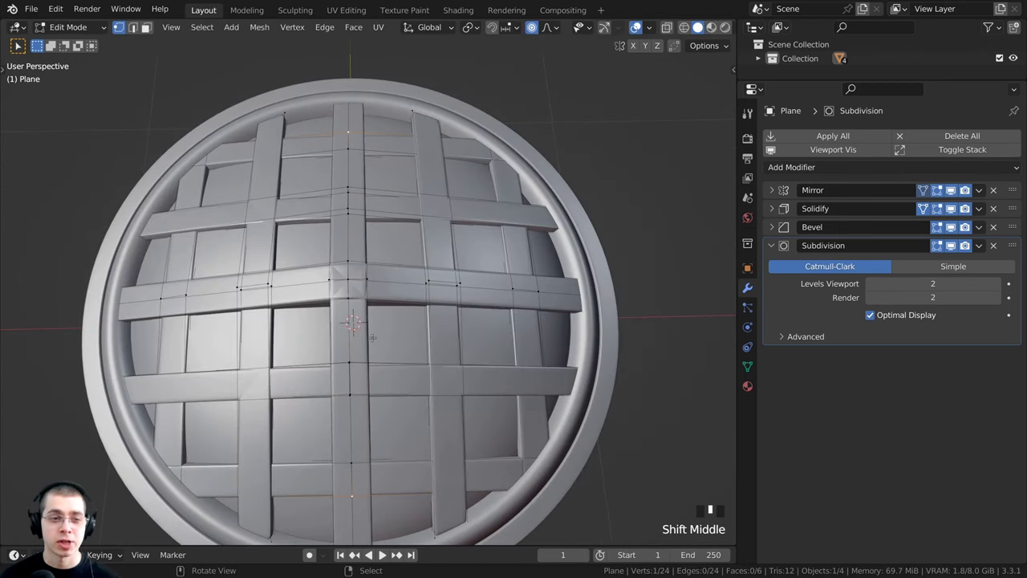
pyautogui.moveTo(372, 337); pyautogui.dragTo(472, 106, button='middle')
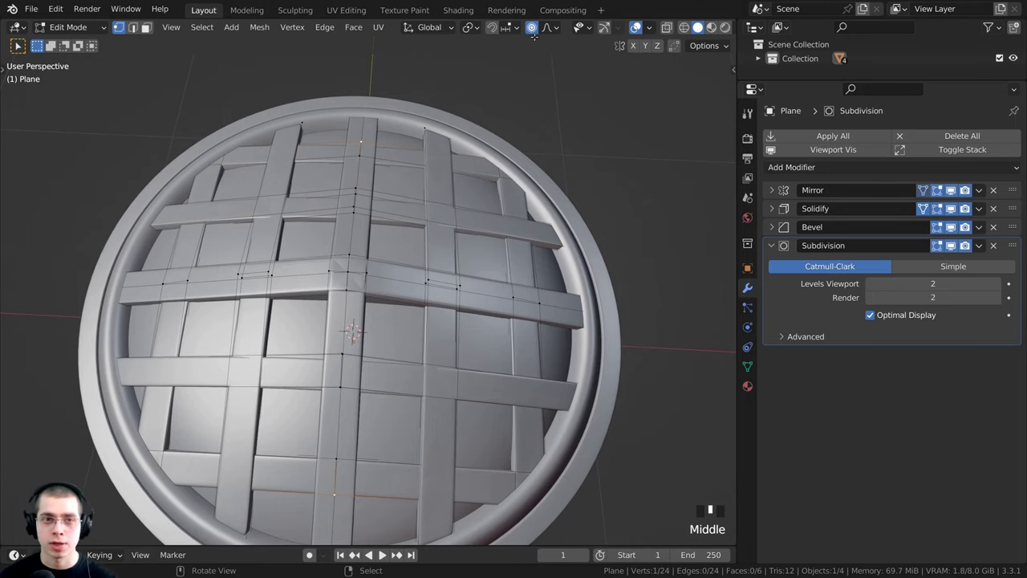
pyautogui.keyDown('shift'); pyautogui.moveTo(435, 291); pyautogui.dragTo(430, 244, button='middle'); pyautogui.keyUp('shift')
pyautogui.scroll(2, 429, 245)
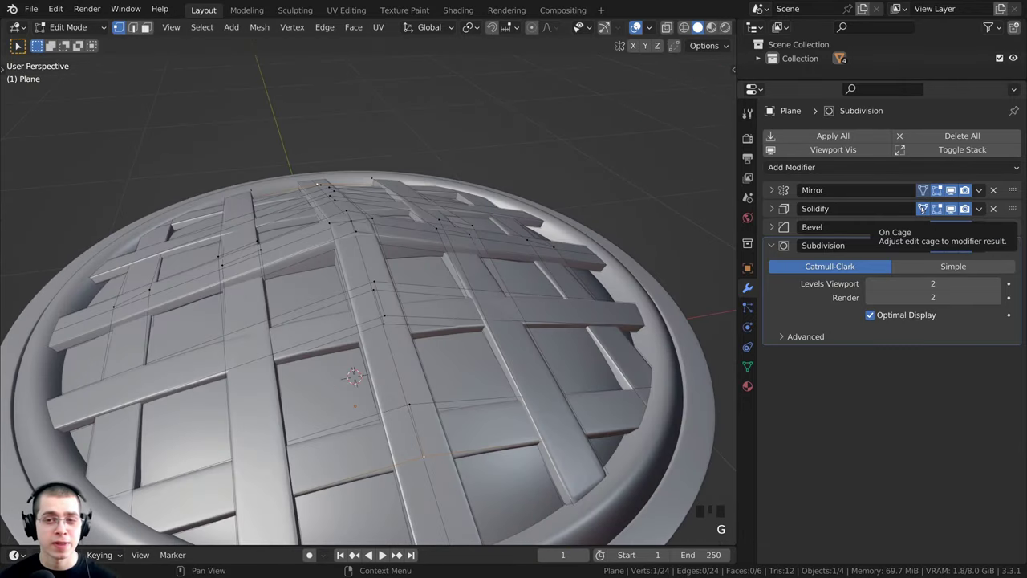
# Examine the lattice's central strip crossing up close and open the Bevel modifier's settings
pyautogui.scroll(2, 566, 250)
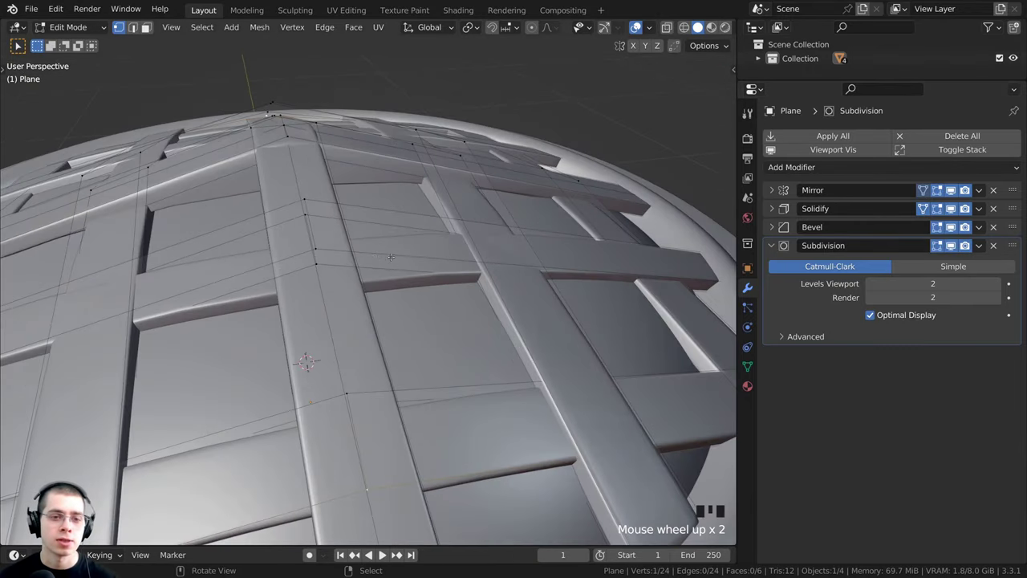
pyautogui.moveTo(545, 265); pyautogui.dragTo(567, 250, button='middle')
pyautogui.keyDown('shift'); pyautogui.moveTo(338, 223); pyautogui.dragTo(353, 241, button='middle'); pyautogui.keyUp('shift')
pyautogui.scroll(-5, 353, 240)
pyautogui.moveTo(353, 241); pyautogui.dragTo(401, 257, button='middle')
pyautogui.scroll(5, 402, 257)
pyautogui.moveTo(401, 257)
pyautogui.keyDown('shift'); pyautogui.mouseDown(button='middle')
pyautogui.moveTo(410, 272)
pyautogui.moveTo(419, 261)
pyautogui.mouseUp(button='middle'); pyautogui.keyUp('shift')
pyautogui.moveTo(376, 309); pyautogui.dragTo(373, 265, button='middle')
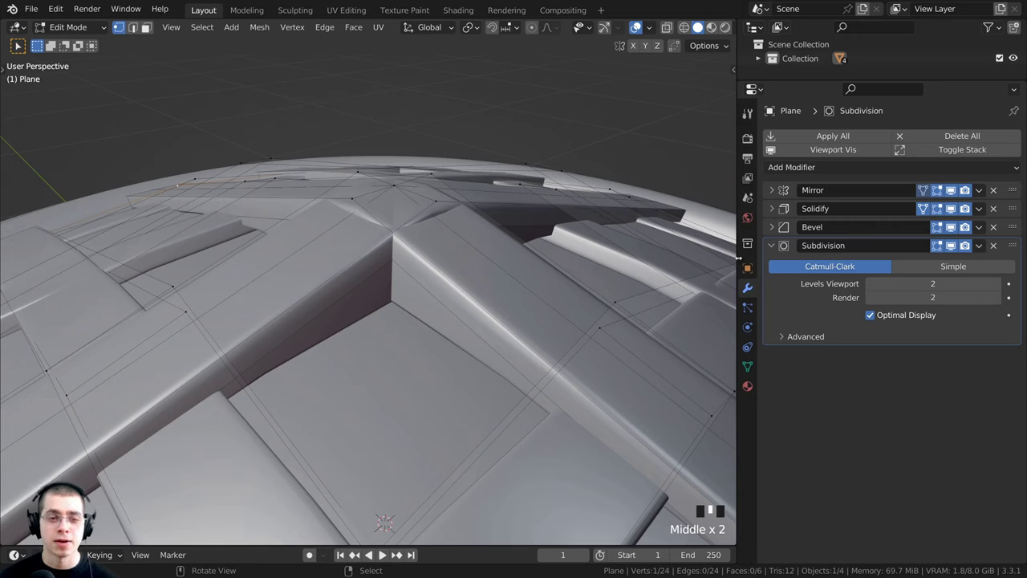
pyautogui.click(772, 227)
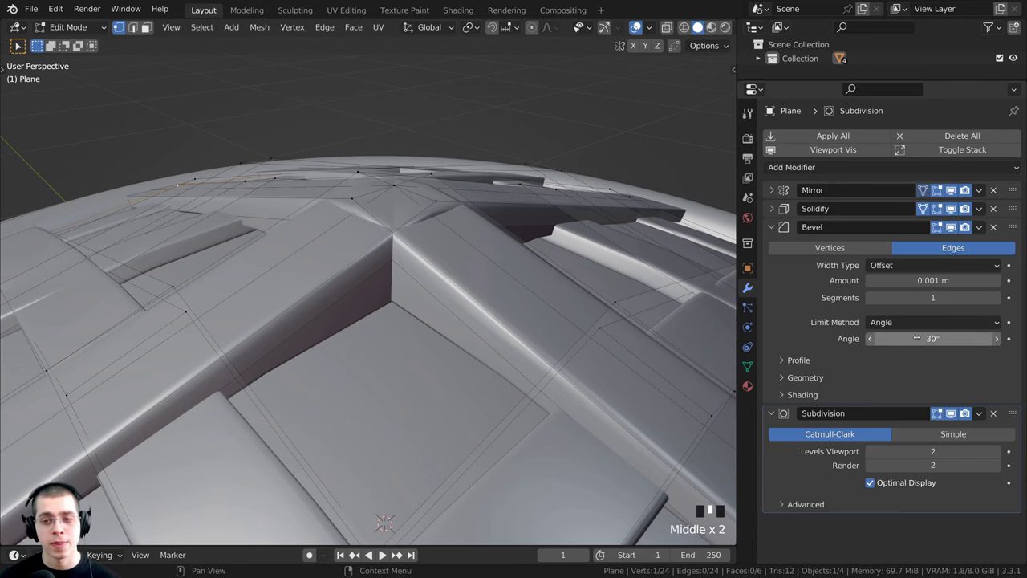
pyautogui.scroll(-2, 353, 305)
pyautogui.moveTo(265, 277); pyautogui.dragTo(218, 297, button='middle')
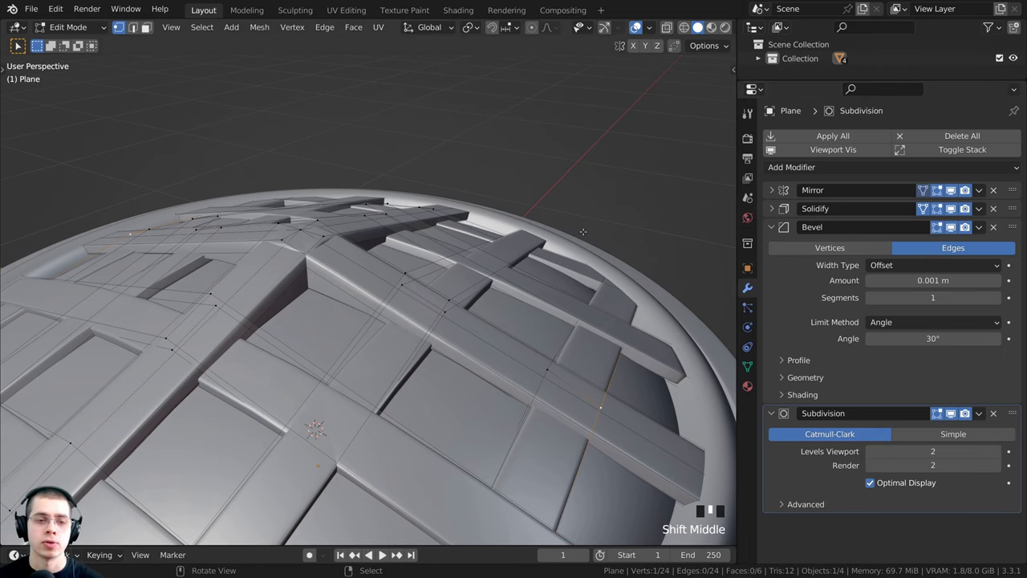
# Select two neighbouring vertices where a cross strip meets the centre strip and try moving them upward
pyautogui.moveTo(583, 232); pyautogui.dragTo(342, 296, button='middle')
pyautogui.moveTo(445, 271)
pyautogui.mouseDown(button='middle')
pyautogui.moveTo(434, 305)
pyautogui.moveTo(441, 316)
pyautogui.moveTo(447, 281)
pyautogui.mouseUp(button='middle')
pyautogui.scroll(2, 440, 316)
pyautogui.rightClick(448, 291)
pyautogui.keyDown('shift'); pyautogui.rightClick(479, 332); pyautogui.keyUp('shift')
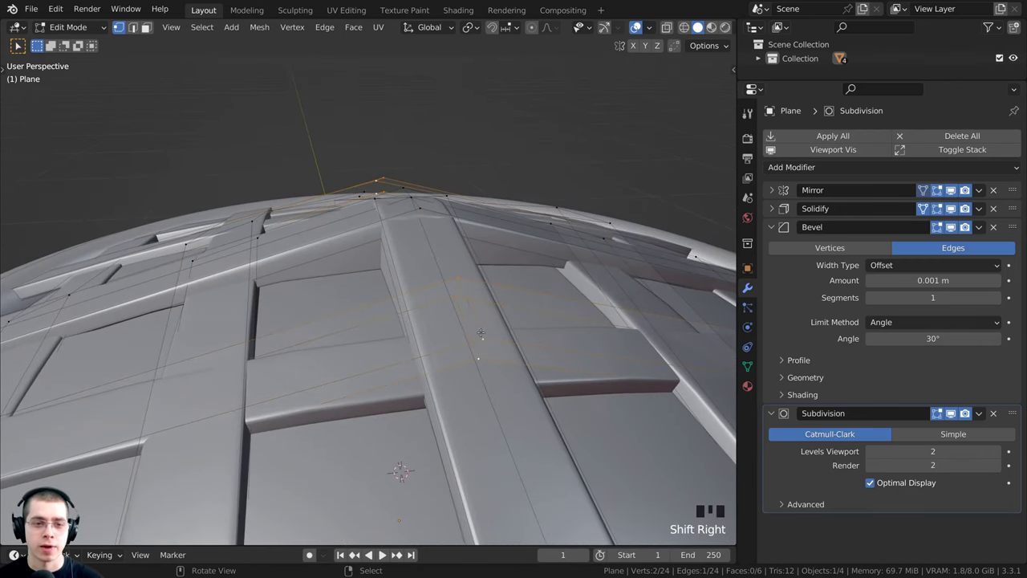
pyautogui.press('g')
pyautogui.click(373, 344)
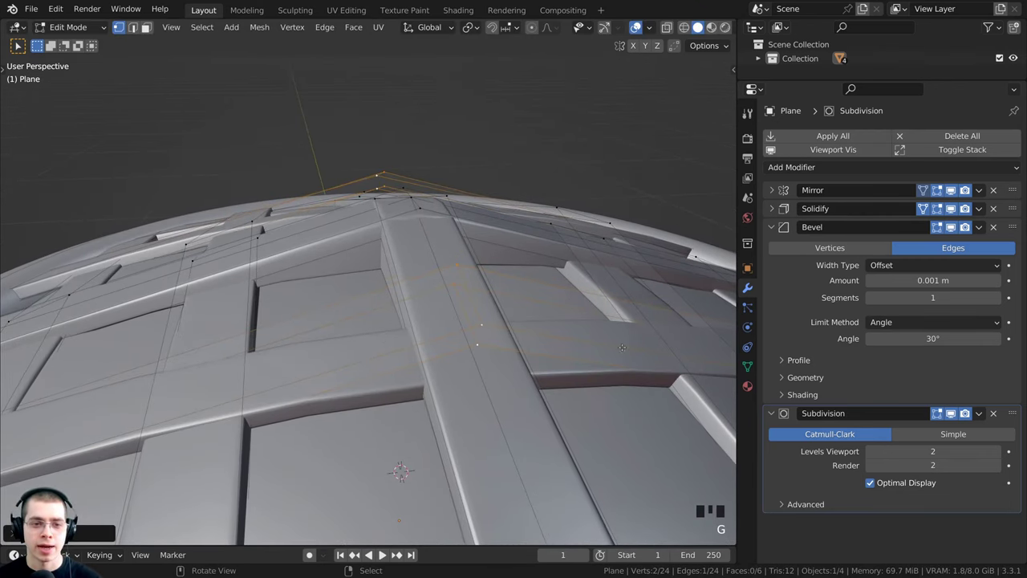
pyautogui.scroll(-3, 671, 338)
pyautogui.press('g')
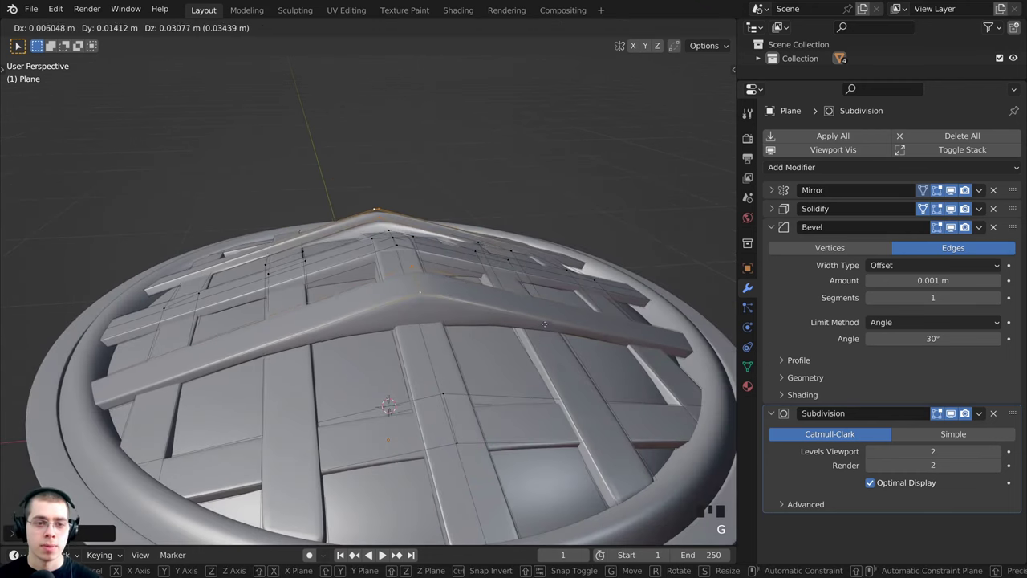
pyautogui.click(390, 270)
# Undo both moves of the two cross-strip vertices
pyautogui.scroll(2, 390, 270)
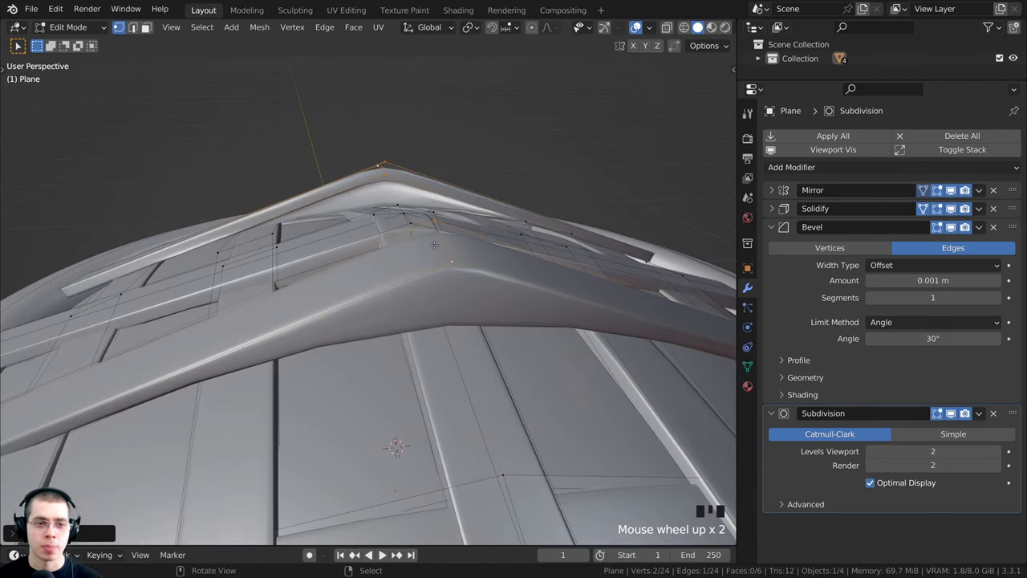
pyautogui.moveTo(418, 293); pyautogui.dragTo(453, 312, button='middle')
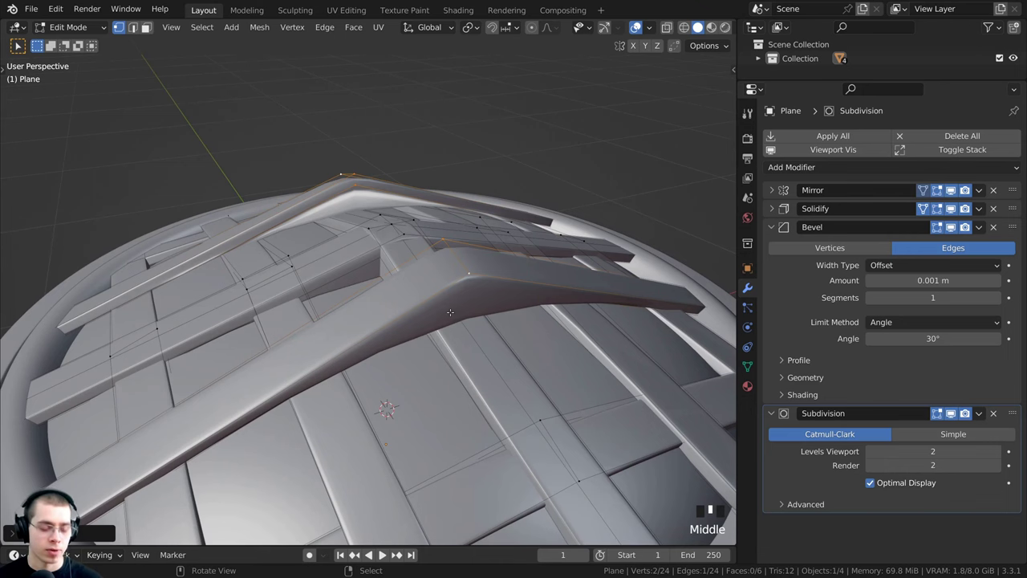
pyautogui.press('ctrl')
pyautogui.hotkey('ctrl', 'z')
pyautogui.hotkey('ctrl', 'z')
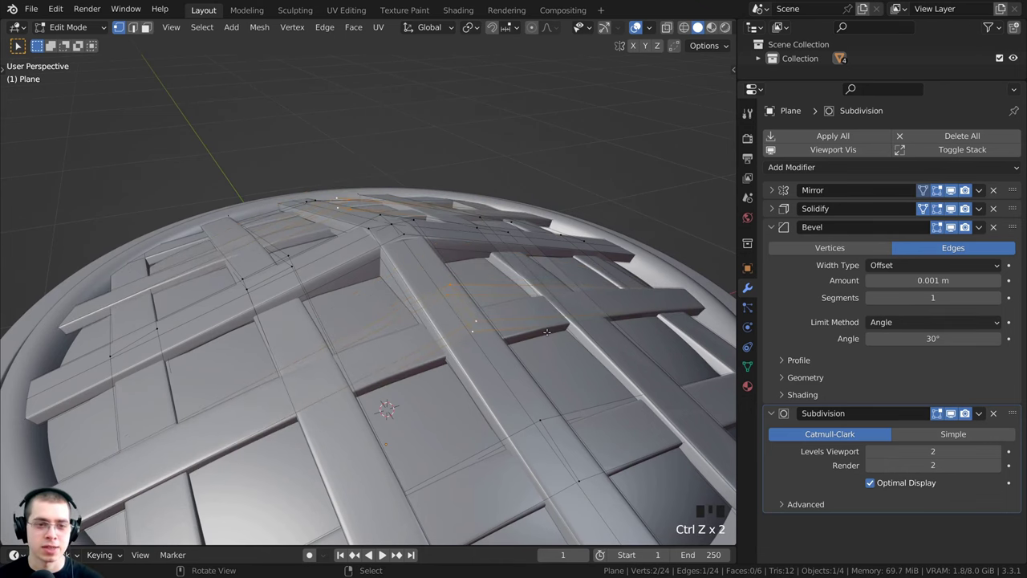
# Deselect all vertices and set the Bevel modifier's limit angle to 50°
pyautogui.keyDown('shift'); pyautogui.moveTo(450, 311); pyautogui.dragTo(420, 276, button='middle'); pyautogui.keyUp('shift')
pyautogui.scroll(3, 419, 276)
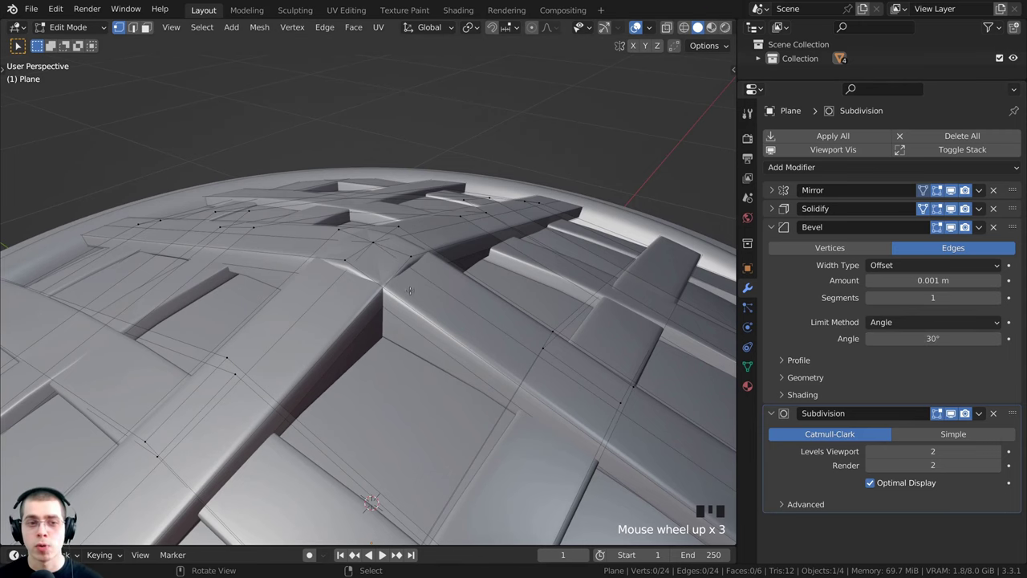
pyautogui.moveTo(395, 345); pyautogui.dragTo(324, 242, button='middle')
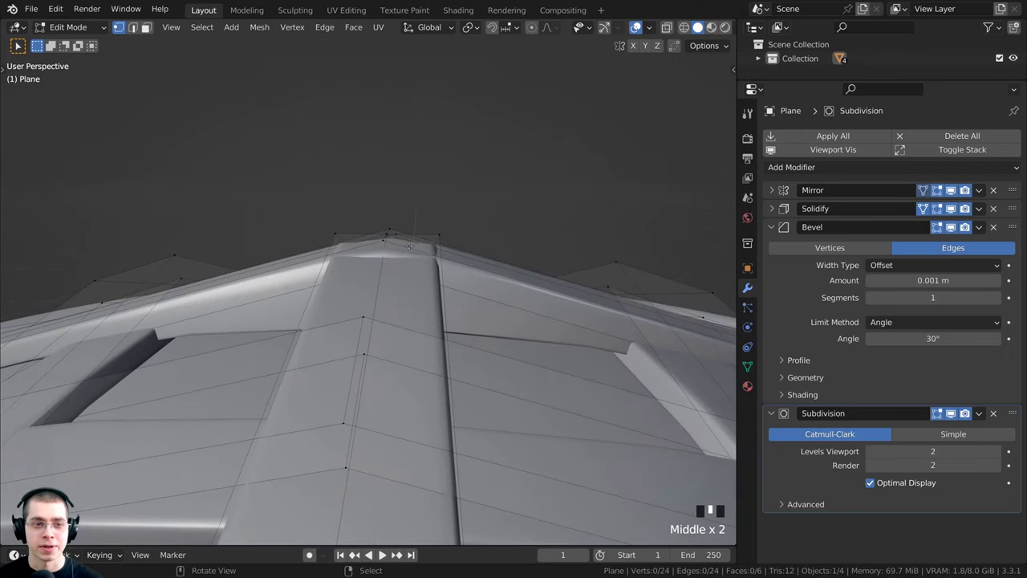
pyautogui.moveTo(409, 244); pyautogui.dragTo(449, 256, button='middle')
pyautogui.click(900, 341)
pyautogui.write('50')
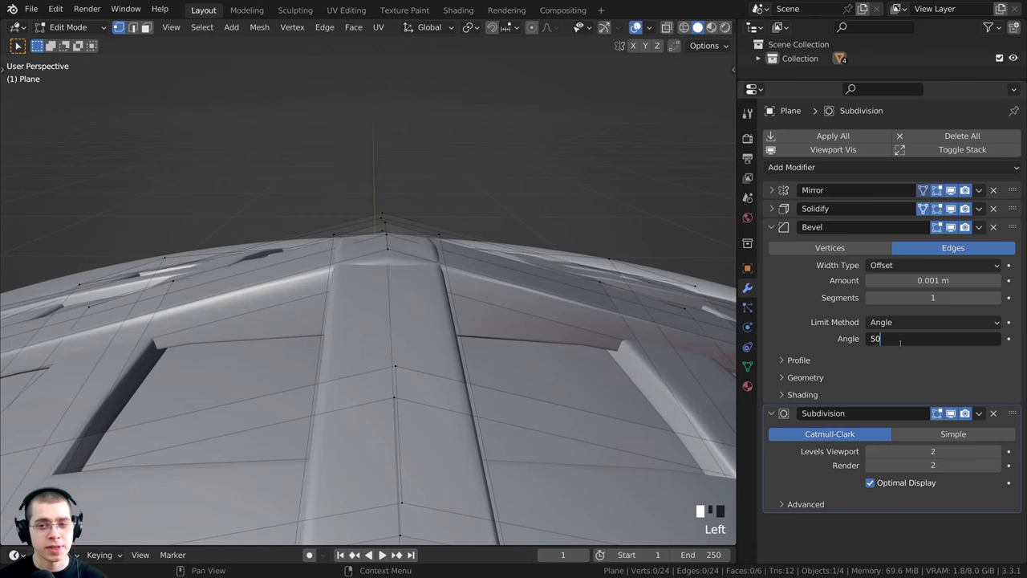
pyautogui.press('Return')
# Examine the lattice strips and central crossing from several angles and distances with the new bevel angle
pyautogui.scroll(-2, 513, 317)
pyautogui.moveTo(496, 301); pyautogui.dragTo(411, 249, button='middle')
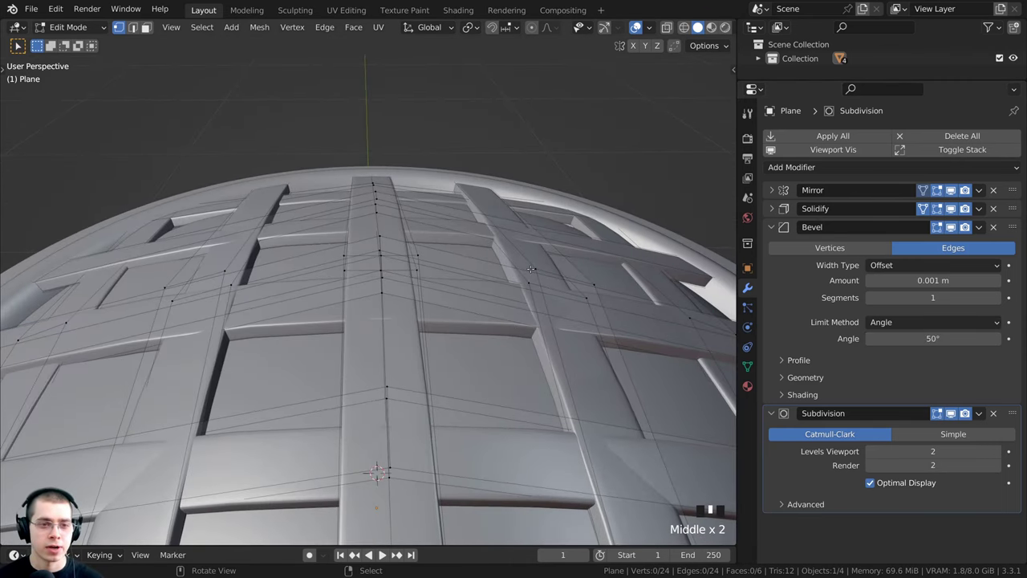
pyautogui.moveTo(531, 269); pyautogui.dragTo(319, 361, button='middle')
pyautogui.scroll(4, 482, 289)
pyautogui.scroll(2, 481, 289)
pyautogui.scroll(-2, 389, 352)
pyautogui.scroll(-2, 425, 407)
pyautogui.keyDown('shift'); pyautogui.moveTo(319, 361); pyautogui.dragTo(296, 288, button='middle'); pyautogui.keyUp('shift')
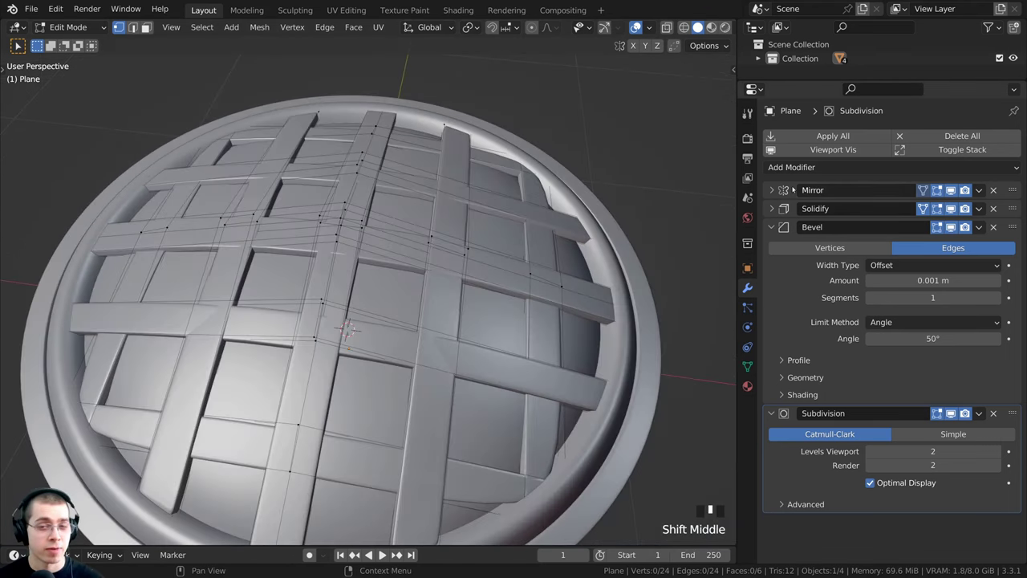
pyautogui.scroll(-4, 353, 192)
pyautogui.scroll(2, 353, 191)
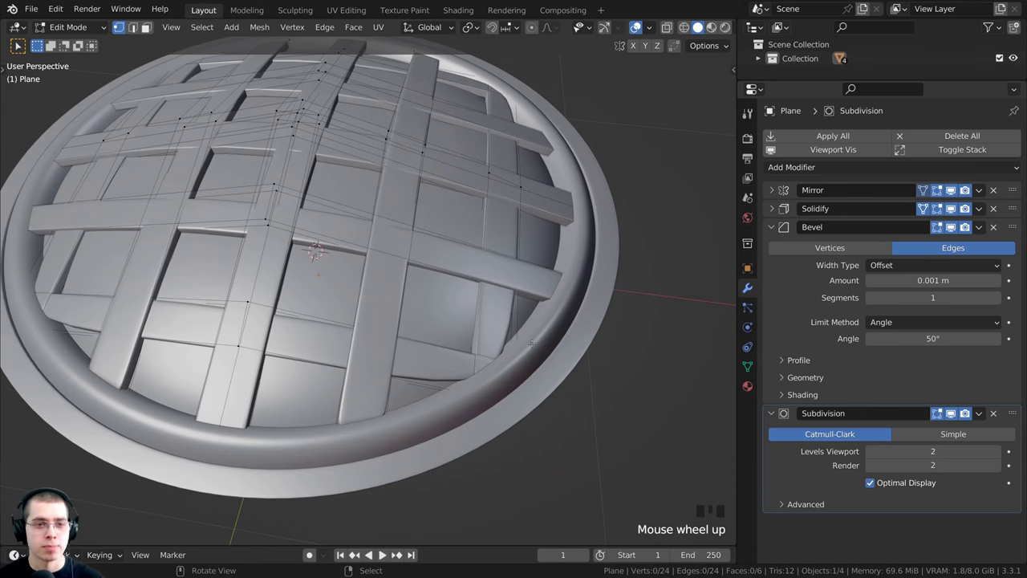
pyautogui.keyDown('shift'); pyautogui.moveTo(339, 214); pyautogui.dragTo(358, 88, button='middle'); pyautogui.keyUp('shift')
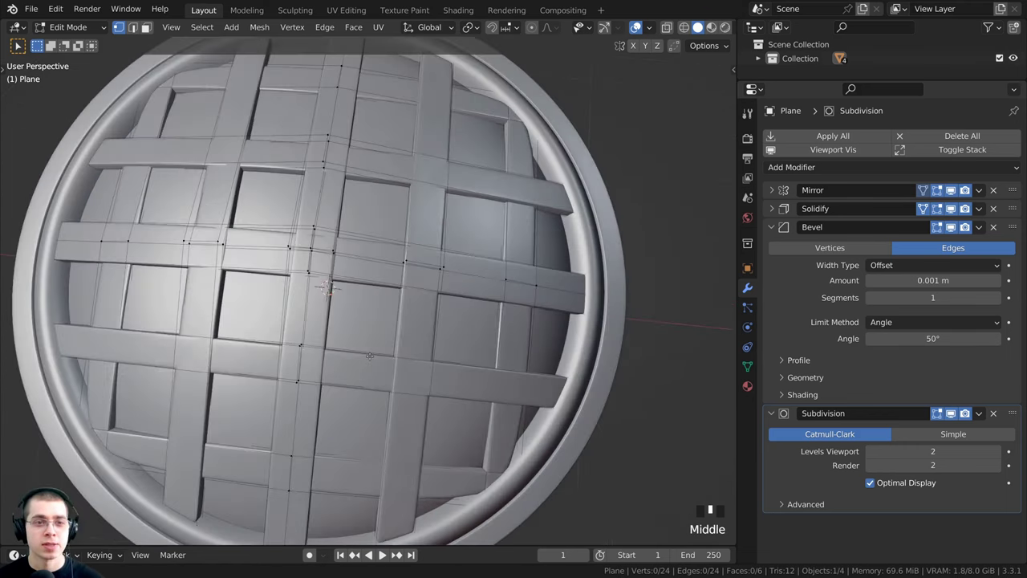
pyautogui.scroll(-1, 358, 88)
pyautogui.moveTo(404, 189)
pyautogui.keyDown('shift'); pyautogui.mouseDown(button='middle')
pyautogui.moveTo(392, 116)
pyautogui.moveTo(402, 172)
pyautogui.mouseUp(button='middle'); pyautogui.keyUp('shift')
pyautogui.scroll(2, 392, 116)
# Select the whole lattice mesh to inspect how its strips overlap near the centre, and deselect it
pyautogui.press('a')
pyautogui.scroll(1, 383, 248)
pyautogui.keyDown('shift'); pyautogui.moveTo(347, 240); pyautogui.dragTo(388, 268, button='middle'); pyautogui.keyUp('shift')
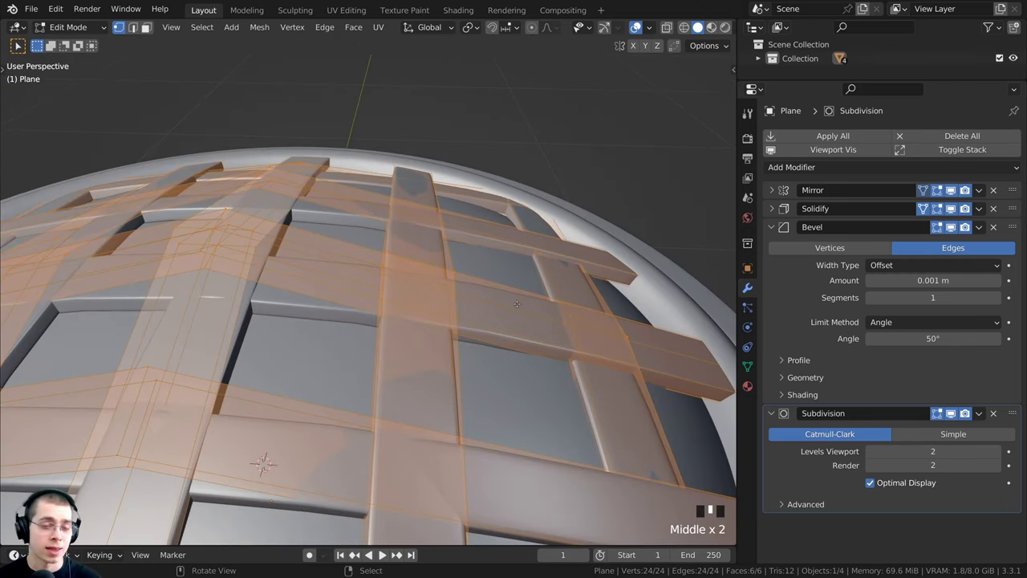
pyautogui.keyDown('shift'); pyautogui.moveTo(352, 290); pyautogui.dragTo(265, 330, button='middle'); pyautogui.keyUp('shift')
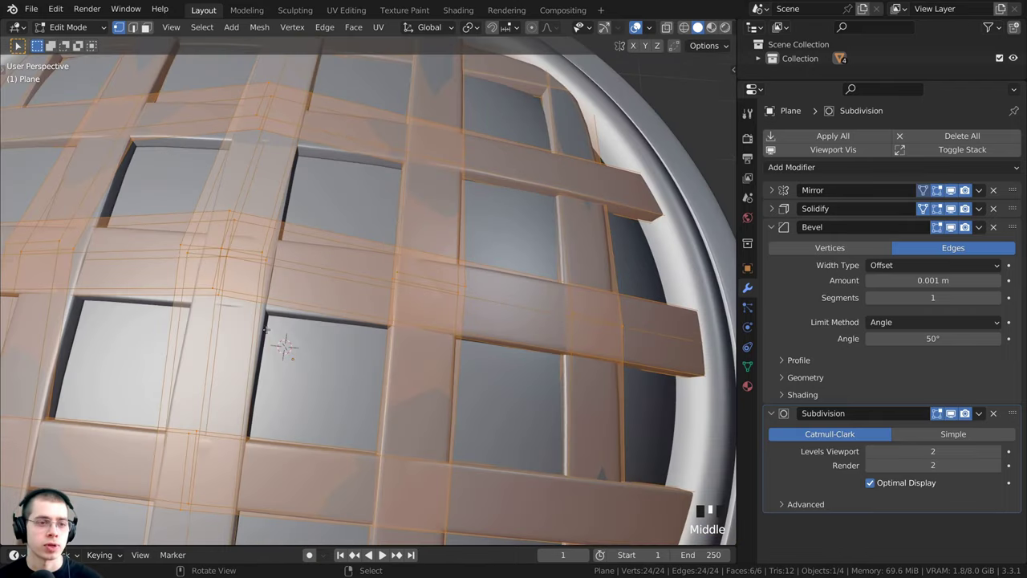
pyautogui.hotkey('alt', 'a')
pyautogui.scroll(2, 215, 241)
pyautogui.scroll(-2, 215, 241)
pyautogui.moveTo(215, 241); pyautogui.dragTo(282, 259, button='middle')
# Try adding a loop cut across the central cross strip, slid to the inner edge of the neighbouring strip's crossing
pyautogui.hotkey('ctrl', 'r')
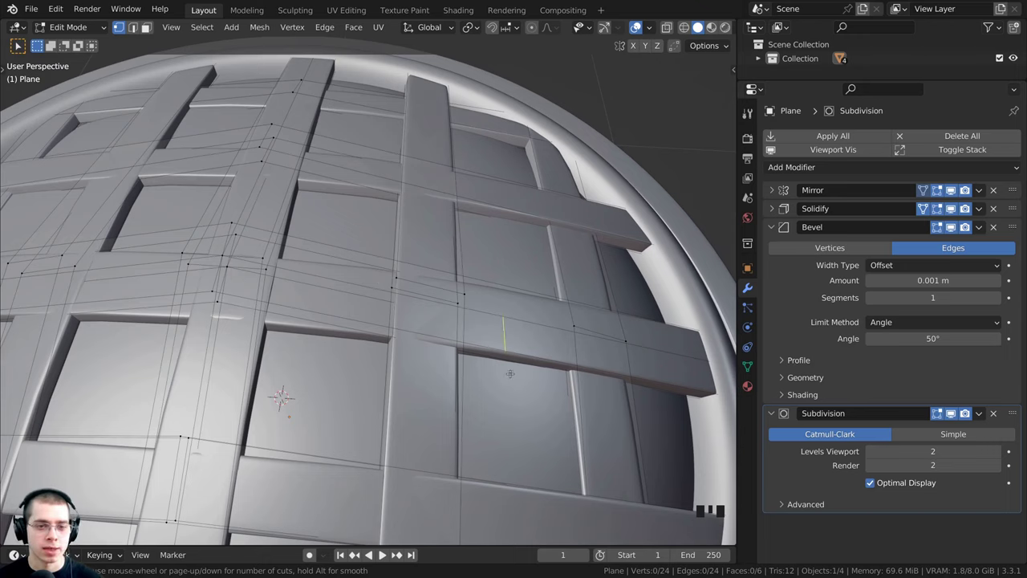
pyautogui.click(503, 331)
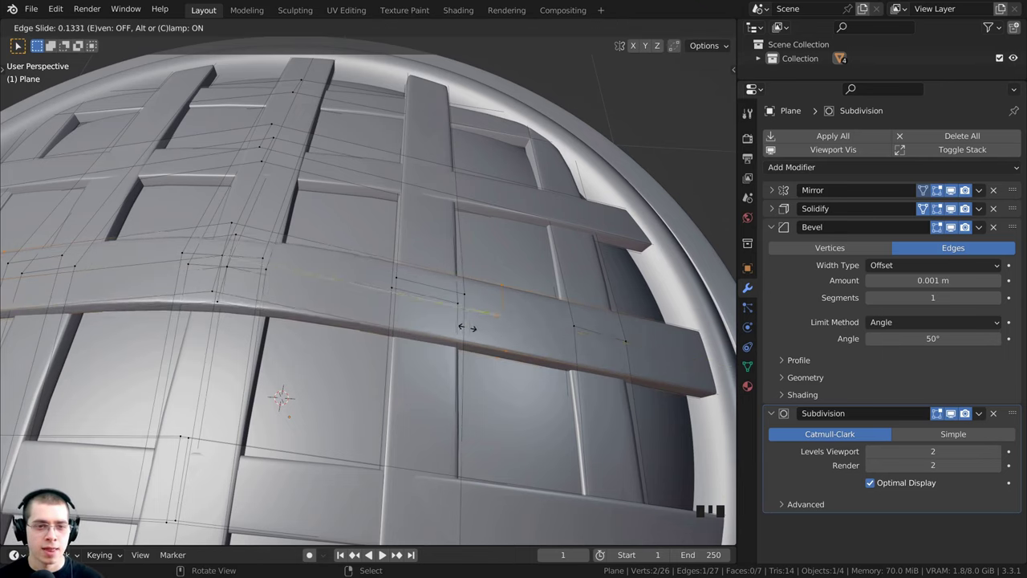
pyautogui.click(388, 313)
pyautogui.moveTo(387, 313); pyautogui.dragTo(350, 257, button='middle')
pyautogui.scroll(2, 361, 273)
pyautogui.scroll(-2, 316, 309)
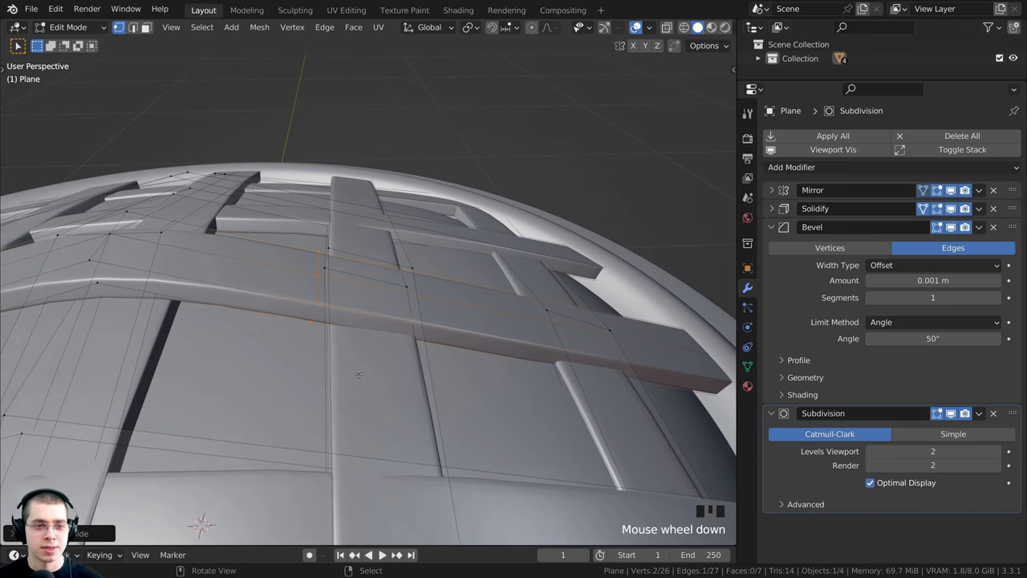
# Inspect the new loop cut on the central cross strip from several angles and undo it
pyautogui.moveTo(358, 374); pyautogui.dragTo(349, 358, button='middle')
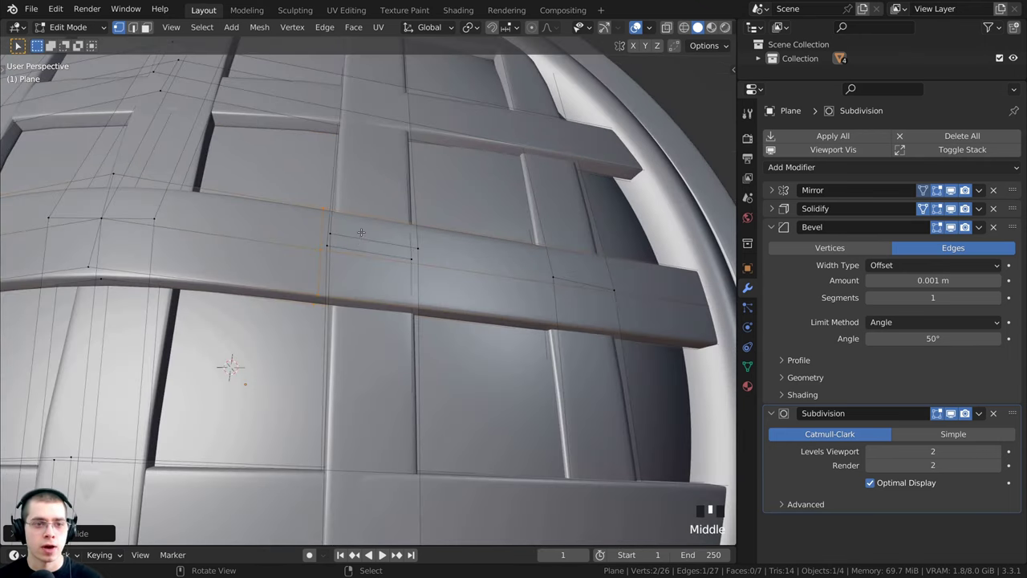
pyautogui.moveTo(361, 232); pyautogui.dragTo(350, 281, button='middle')
pyautogui.moveTo(350, 281)
pyautogui.keyDown('shift'); pyautogui.mouseDown(button='middle')
pyautogui.moveTo(357, 298)
pyautogui.moveTo(365, 290)
pyautogui.mouseUp(button='middle'); pyautogui.keyUp('shift')
pyautogui.hotkey('ctrl', 'z')
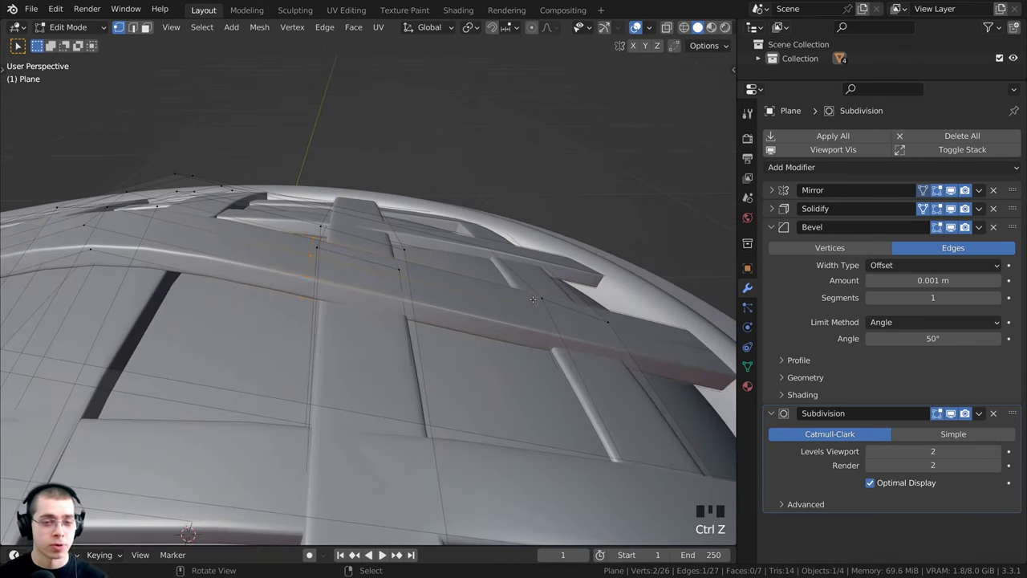
# Add a loop cut across the central cross strip, slid to the outer edge of the neighbouring strip's crossing
pyautogui.hotkey('ctrl', 'r')
pyautogui.click(526, 308)
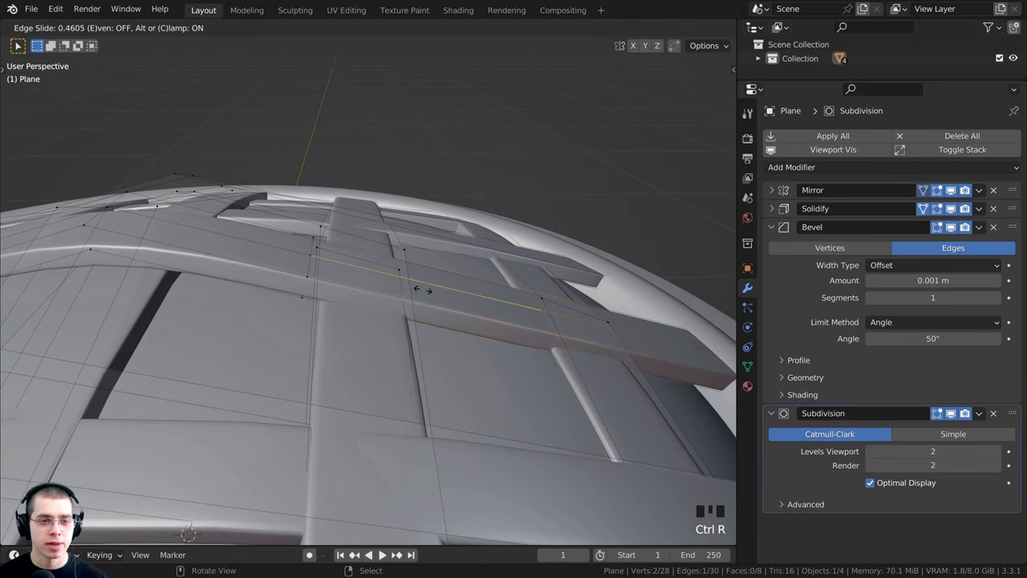
pyautogui.click(397, 287)
pyautogui.moveTo(388, 285); pyautogui.dragTo(404, 262, button='middle')
pyautogui.scroll(2, 372, 299)
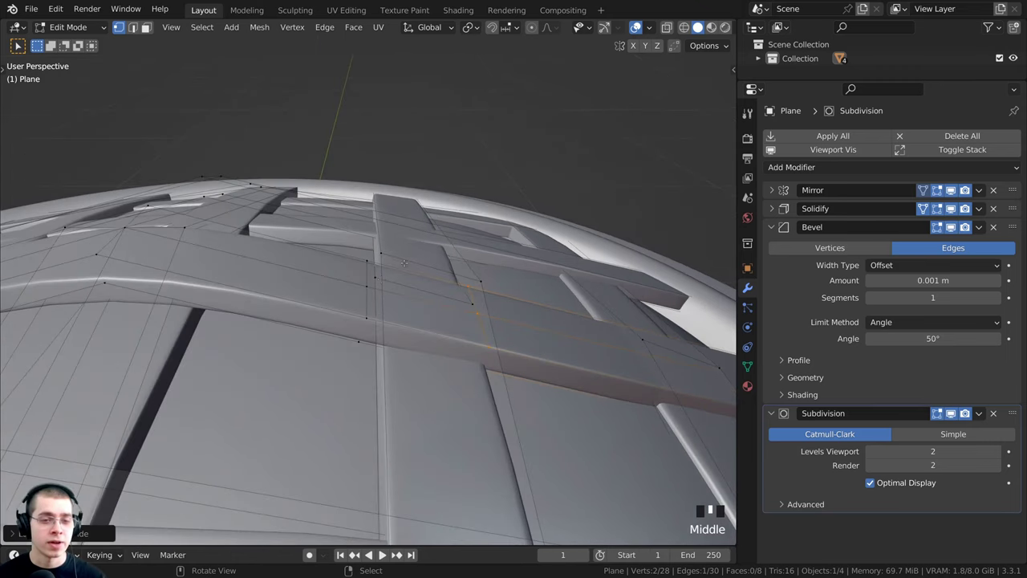
pyautogui.moveTo(383, 303); pyautogui.dragTo(365, 301, button='middle')
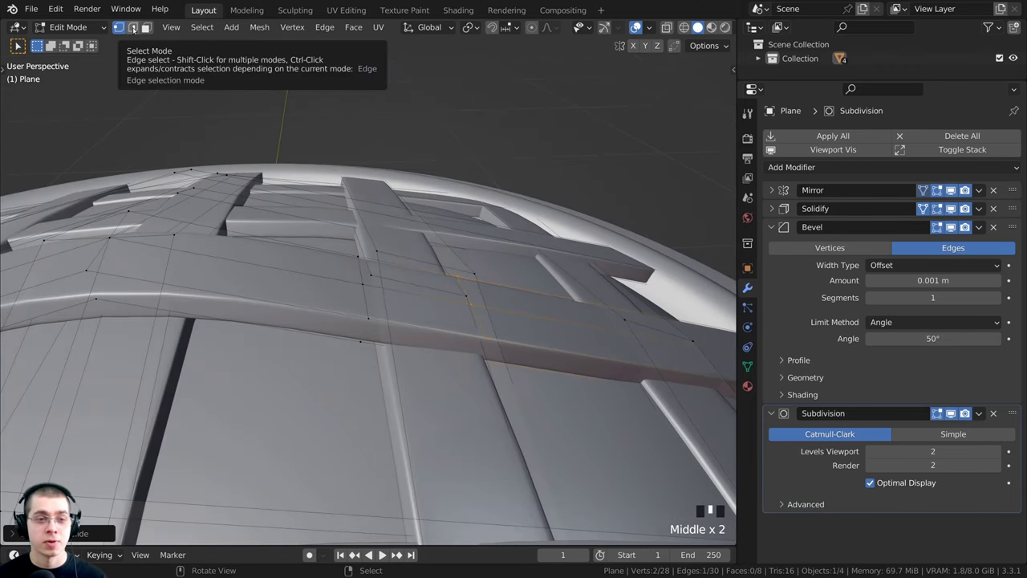
# Switch to edge selection and raise the central cross strip's edge at the inner side of the neighbouring strip's crossing along Z
pyautogui.click(133, 28)
pyautogui.moveTo(378, 287); pyautogui.dragTo(535, 329, button='middle')
pyautogui.rightClick(256, 285)
pyautogui.rightClick(480, 313)
pyautogui.scroll(3, 418, 312)
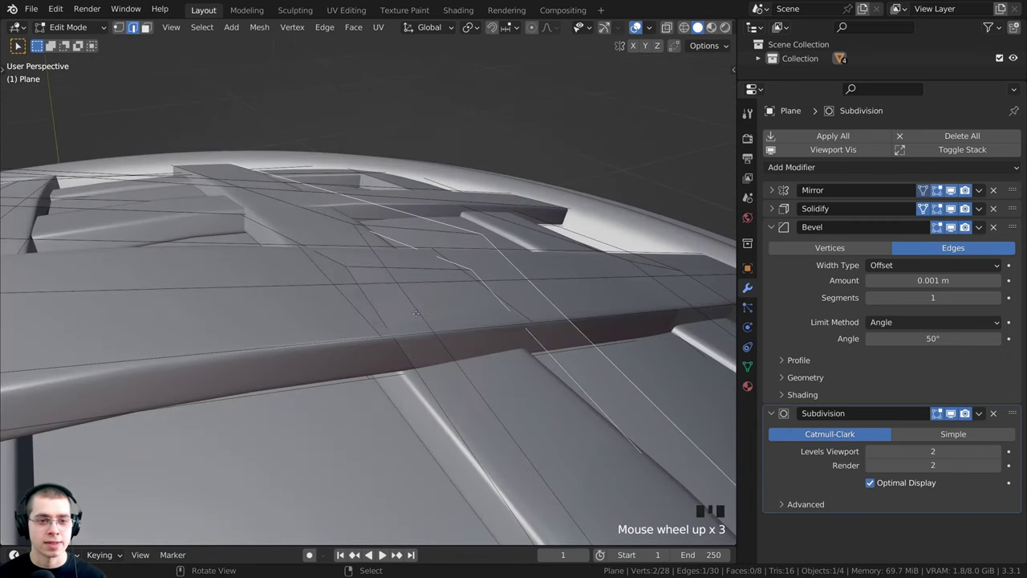
pyautogui.rightClick(347, 303)
pyautogui.moveTo(379, 296); pyautogui.dragTo(282, 185, button='middle')
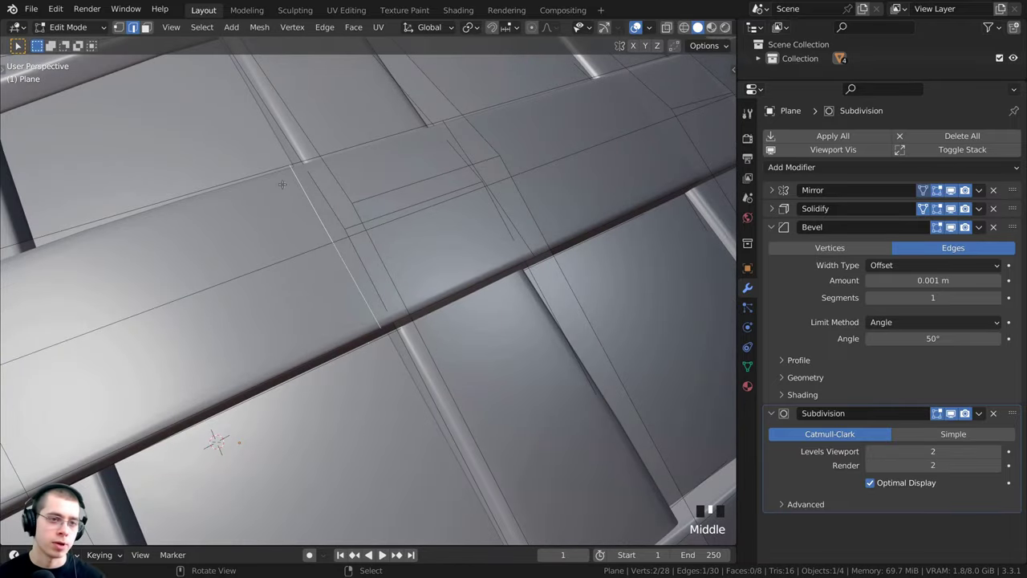
pyautogui.scroll(-2, 335, 257)
pyautogui.moveTo(335, 257); pyautogui.dragTo(344, 315, button='middle')
pyautogui.scroll(1, 399, 353)
pyautogui.press('g')
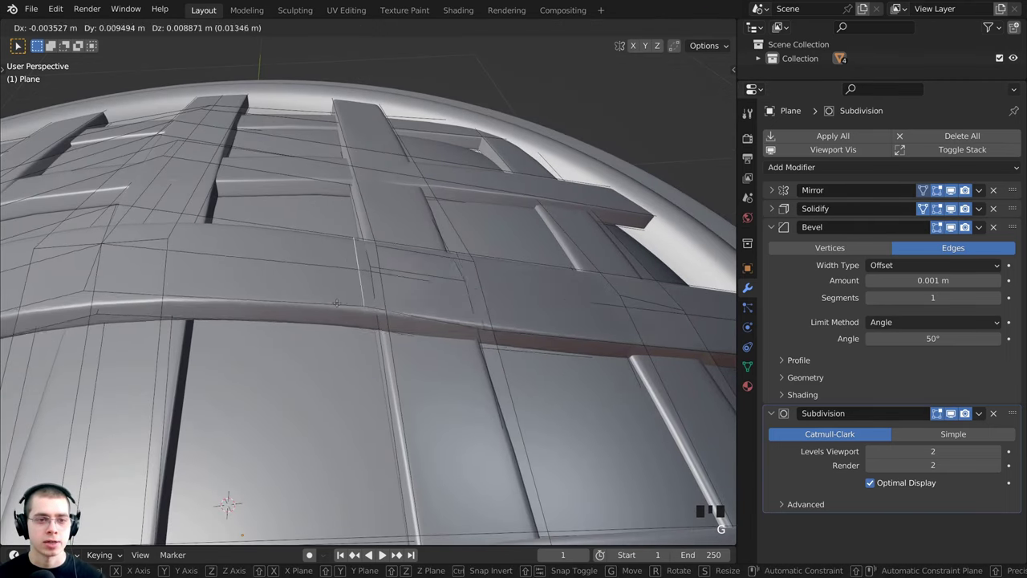
pyautogui.press('z')
pyautogui.click(367, 287)
pyautogui.moveTo(368, 287); pyautogui.dragTo(398, 324, button='middle')
# Slide the raised edge slightly along the cross strip and fine-tune its height along Z
pyautogui.press('g')
pyautogui.press('g')
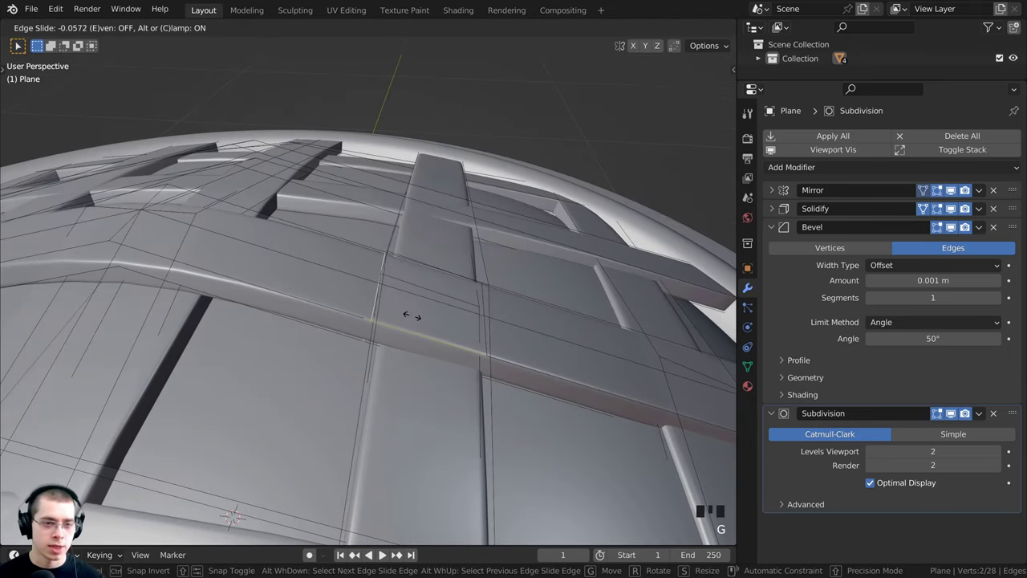
pyautogui.click(411, 315)
pyautogui.scroll(3, 454, 260)
pyautogui.press('g')
pyautogui.press('z')
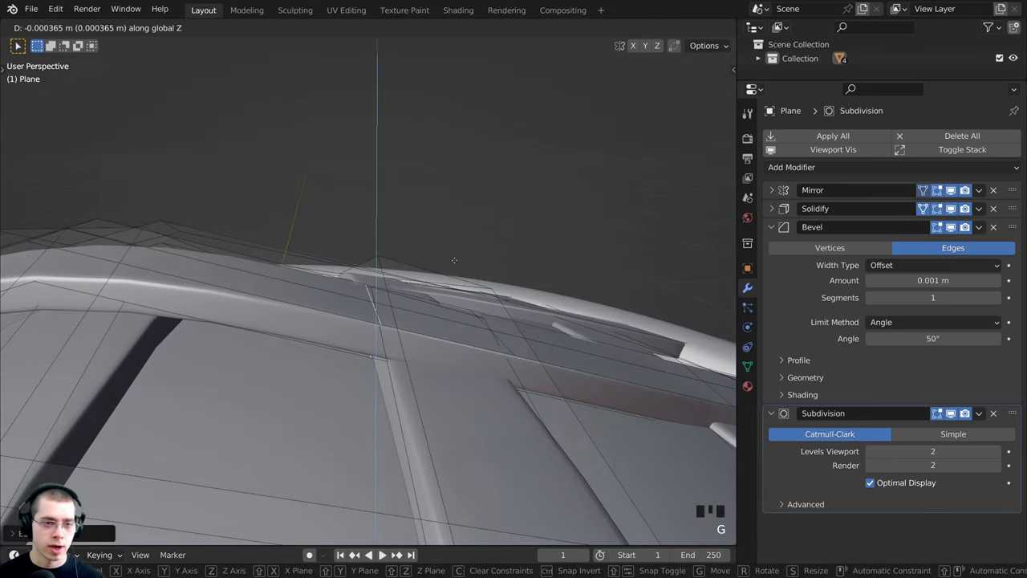
pyautogui.click(136, 298)
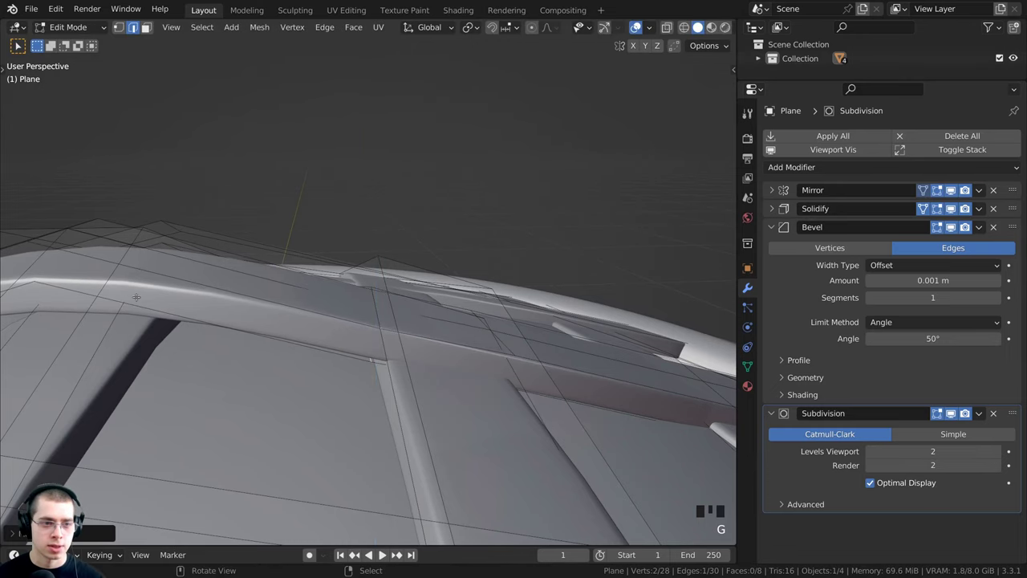
# Select the cross strip's edge beside the central crossing and lower it along Z beneath the central strip
pyautogui.scroll(-2, 137, 297)
pyautogui.moveTo(137, 298); pyautogui.dragTo(370, 341, button='middle')
pyautogui.moveTo(317, 272); pyautogui.dragTo(227, 231, button='middle')
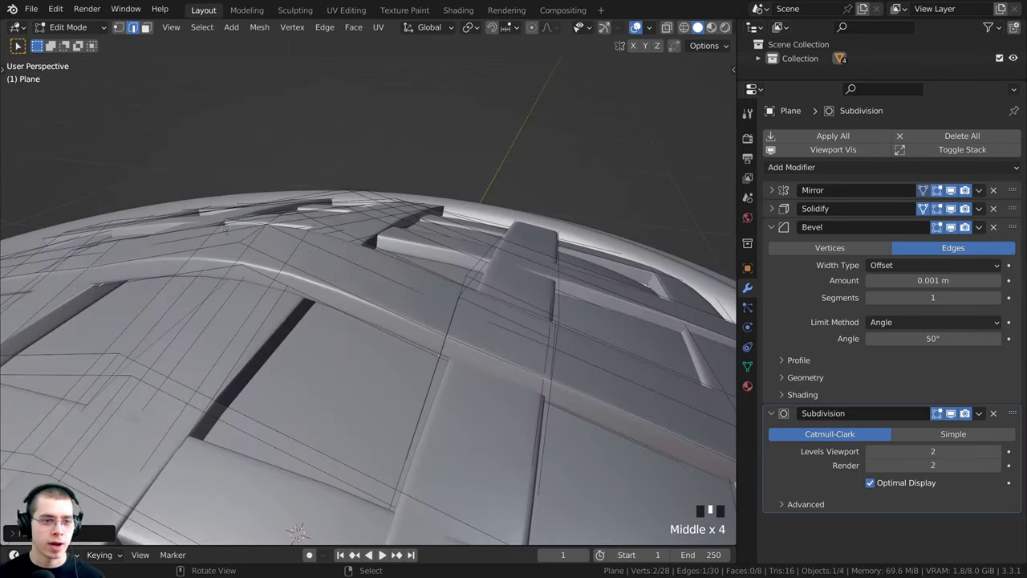
pyautogui.moveTo(291, 309); pyautogui.dragTo(313, 297, button='middle')
pyautogui.moveTo(273, 217); pyautogui.dragTo(292, 190, button='middle')
pyautogui.scroll(1, 270, 254)
pyautogui.rightClick(266, 250)
pyautogui.press('g')
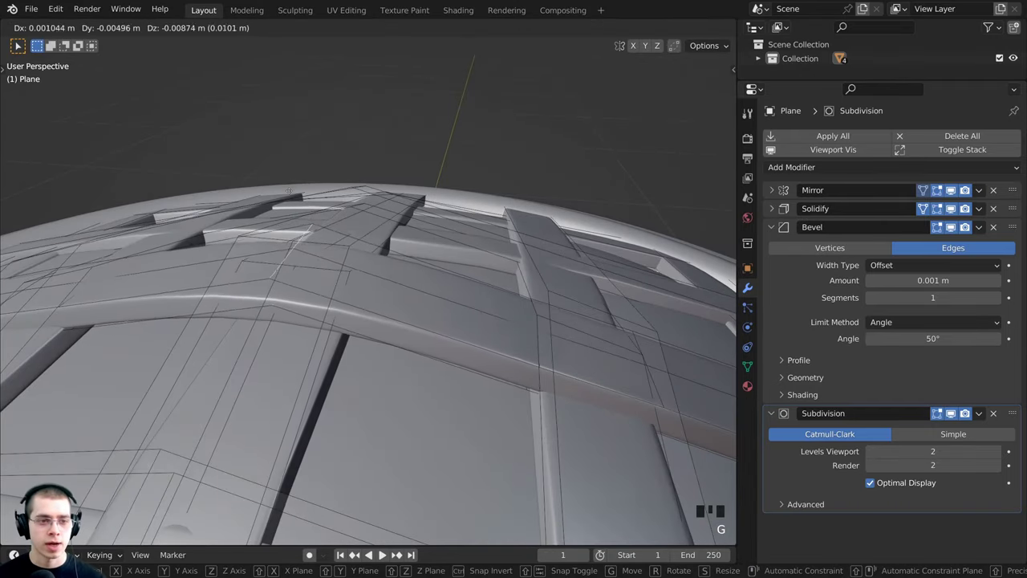
pyautogui.press('z')
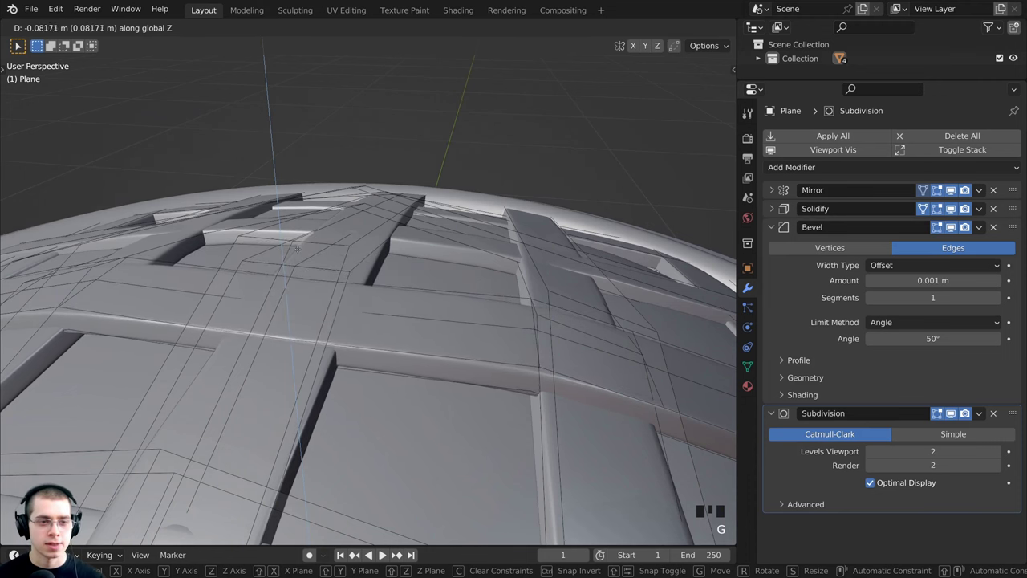
pyautogui.click(302, 227)
# Lower the edge beside the central crossing about 0.03 m further along Z
pyautogui.moveTo(301, 227); pyautogui.dragTo(307, 233, button='middle')
pyautogui.press('g')
pyautogui.press('z')
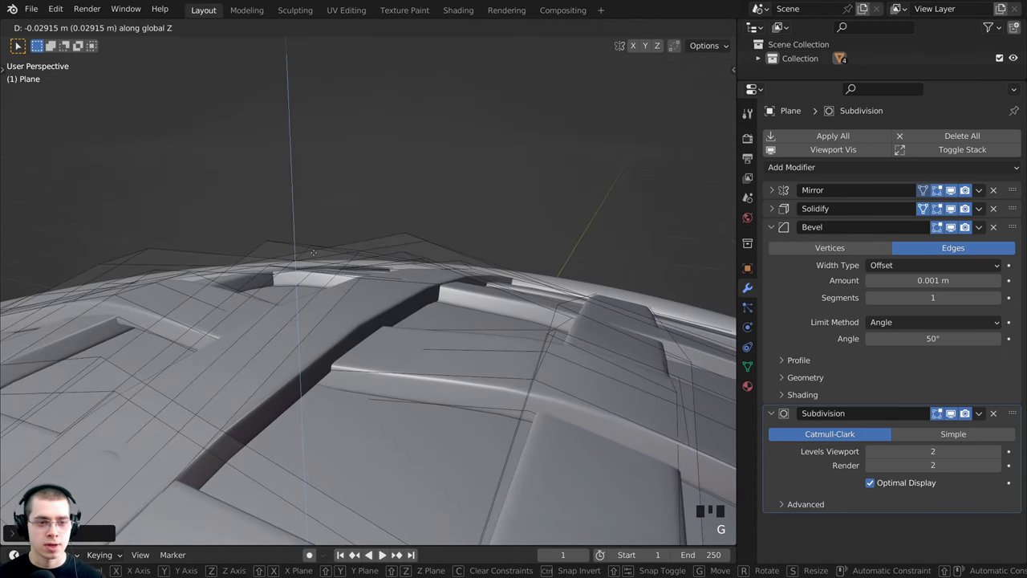
pyautogui.click(312, 254)
pyautogui.keyDown('shift'); pyautogui.moveTo(313, 253); pyautogui.dragTo(297, 334, button='middle'); pyautogui.keyUp('shift')
# Add a loop cut on the cross strip between the central and neighbouring crossings, and lower it about 0.023 m along Z
pyautogui.hotkey('ctrl', 'r')
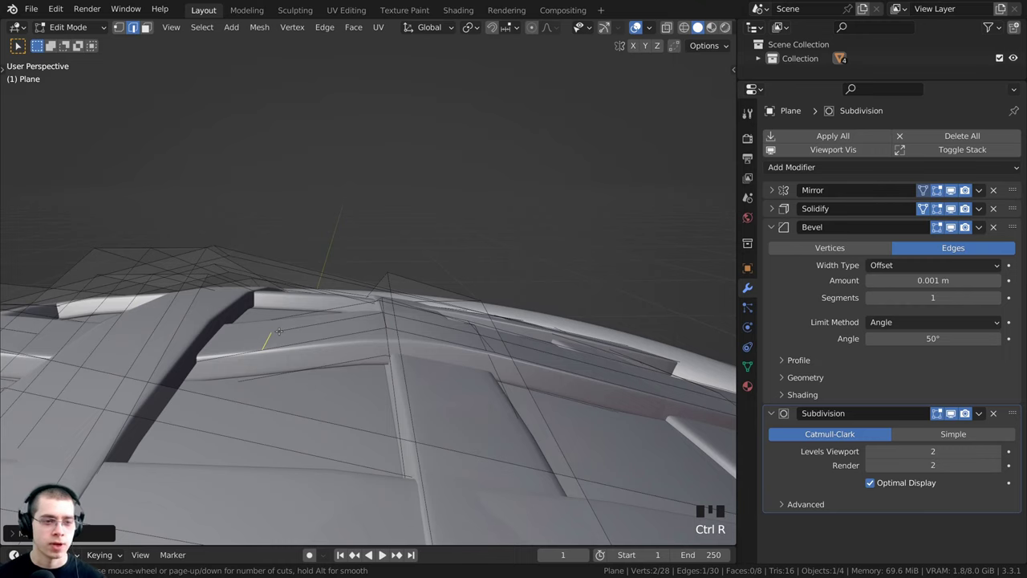
pyautogui.click(278, 331)
pyautogui.click(319, 333)
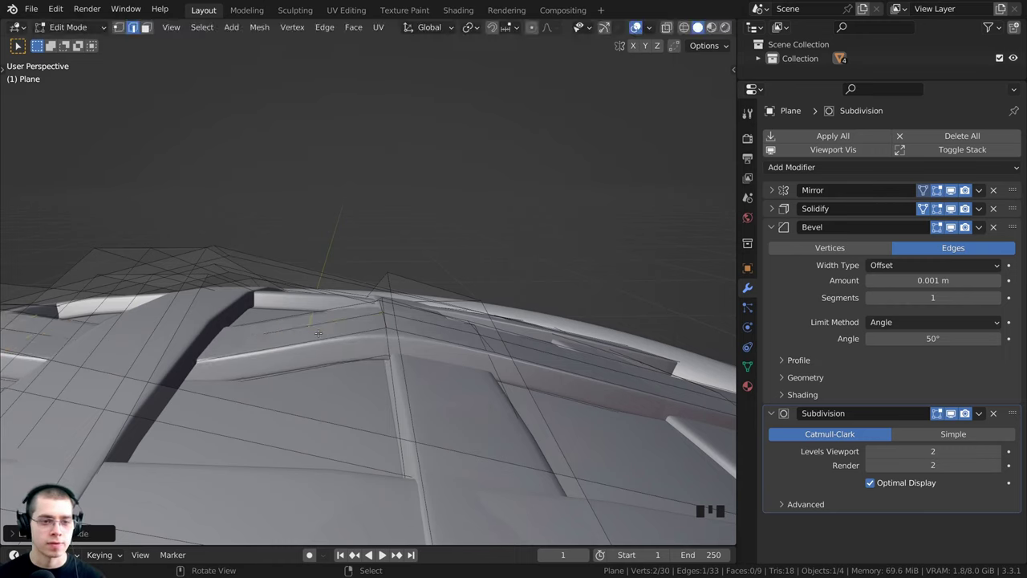
pyautogui.press('g')
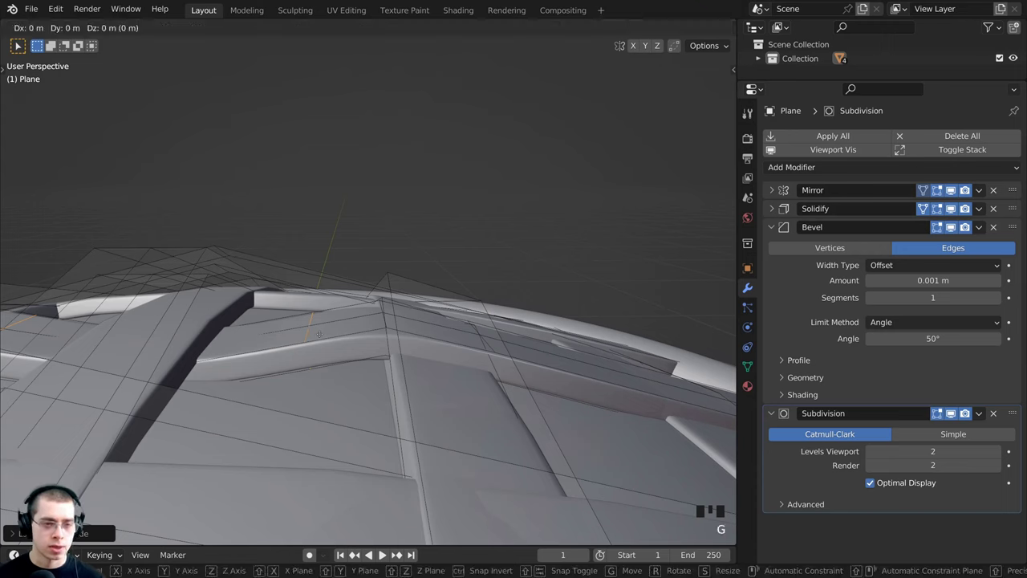
pyautogui.press('z')
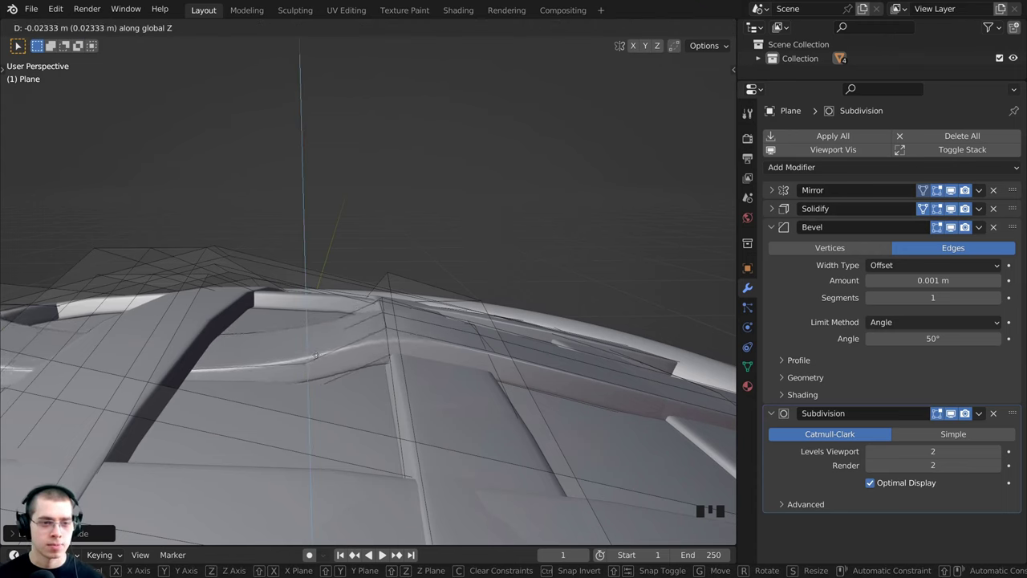
pyautogui.click(316, 353)
pyautogui.keyDown('shift'); pyautogui.moveTo(317, 354); pyautogui.dragTo(392, 347, button='middle'); pyautogui.keyUp('shift')
pyautogui.moveTo(392, 347); pyautogui.dragTo(321, 313, button='middle')
pyautogui.scroll(2, 355, 363)
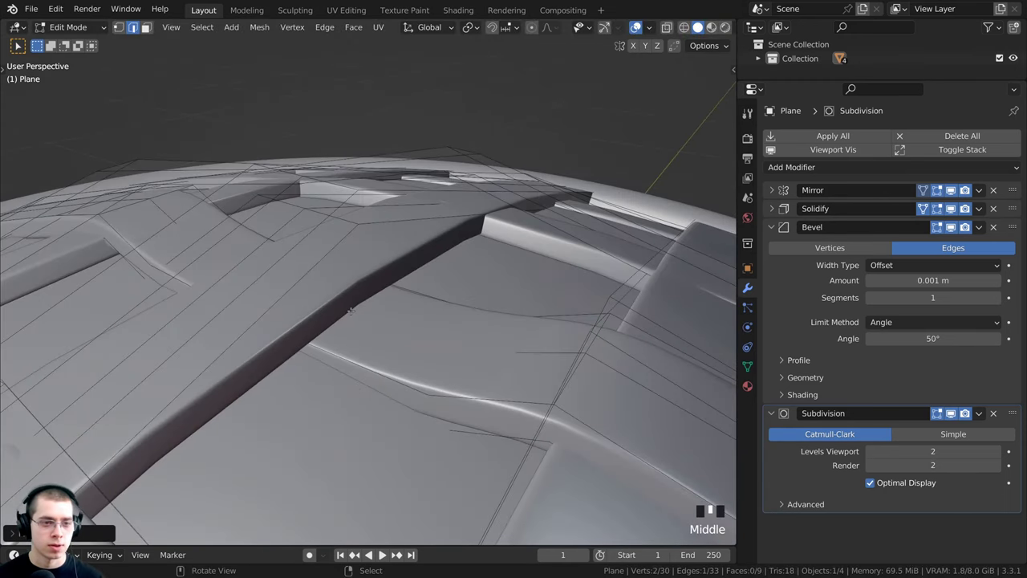
# Use wireframe shading to select the cross strip's hidden edge under the central strip, and raise it slightly along Z in solid shading
pyautogui.press('z')
pyautogui.click(259, 313)
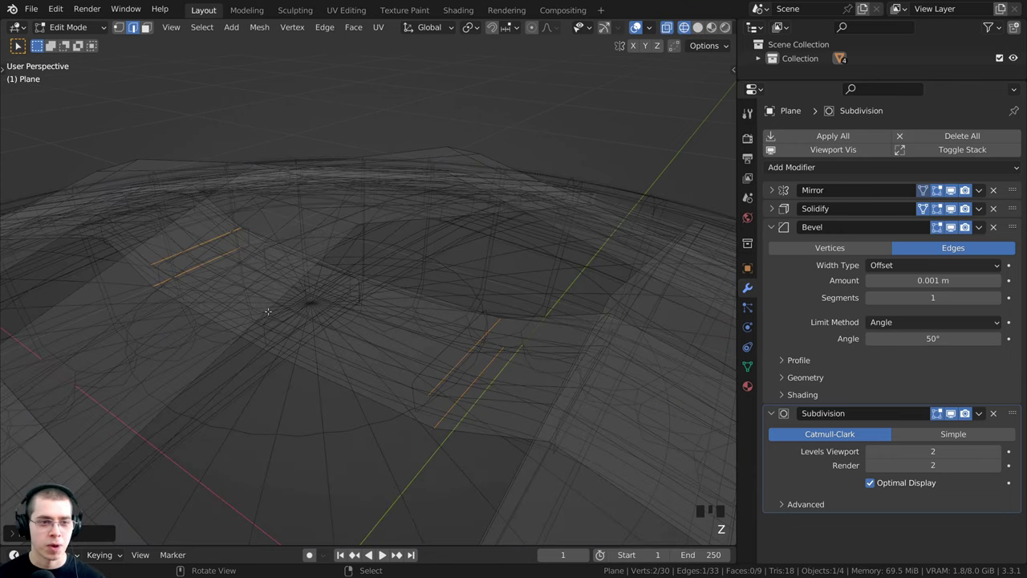
pyautogui.scroll(-1, 292, 308)
pyautogui.rightClick(299, 305)
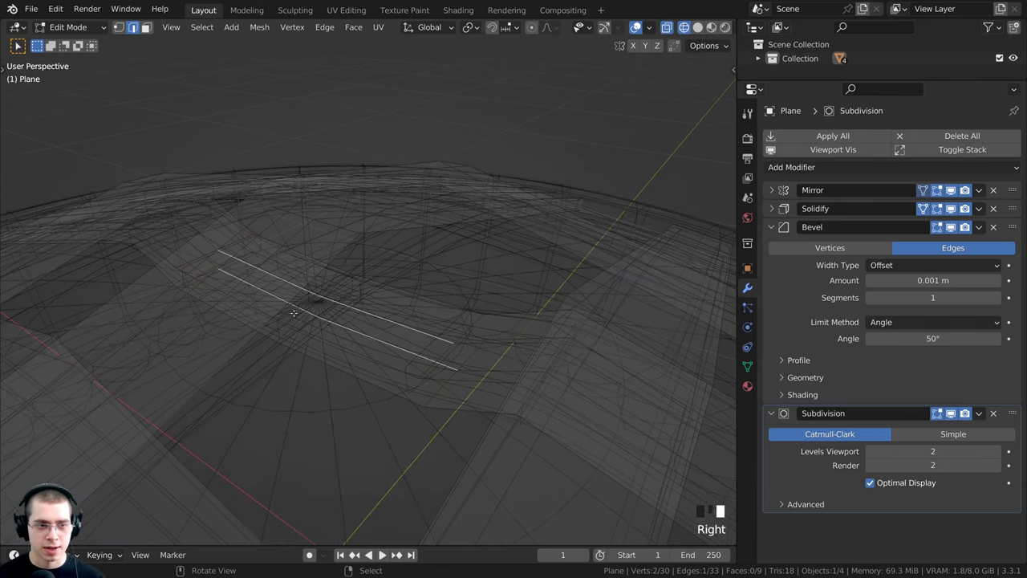
pyautogui.rightClick(294, 312)
pyautogui.keyDown('shift'); pyautogui.moveTo(294, 312); pyautogui.dragTo(308, 314, button='middle'); pyautogui.keyUp('shift')
pyautogui.scroll(2, 308, 314)
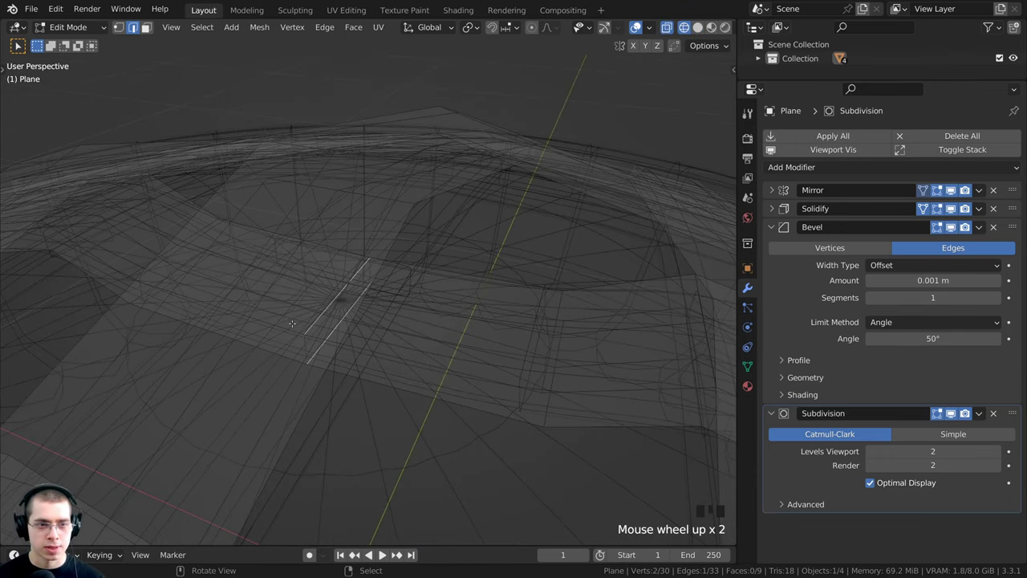
pyautogui.press('z')
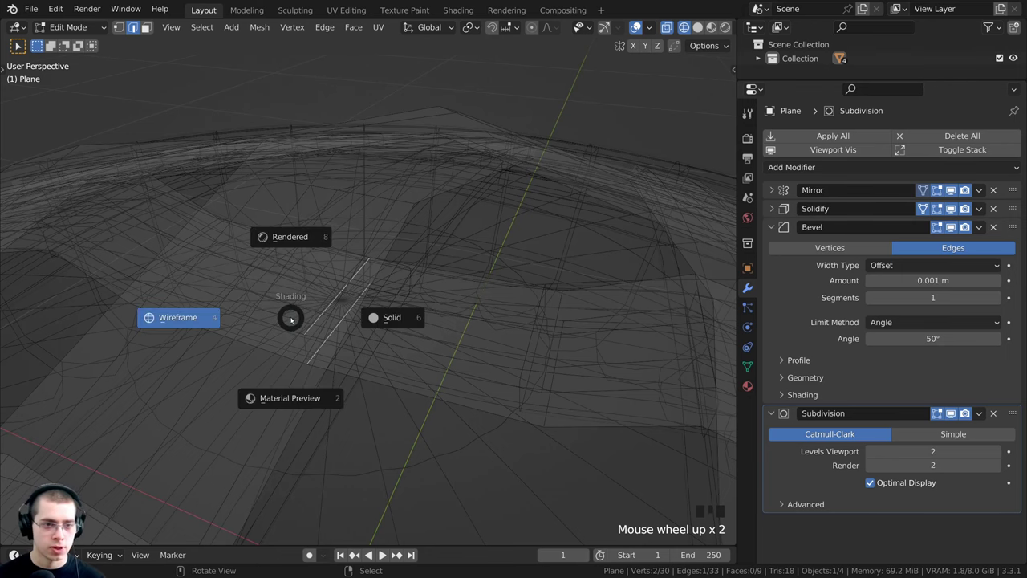
pyautogui.click(387, 317)
pyautogui.moveTo(387, 318); pyautogui.dragTo(351, 264, button='middle')
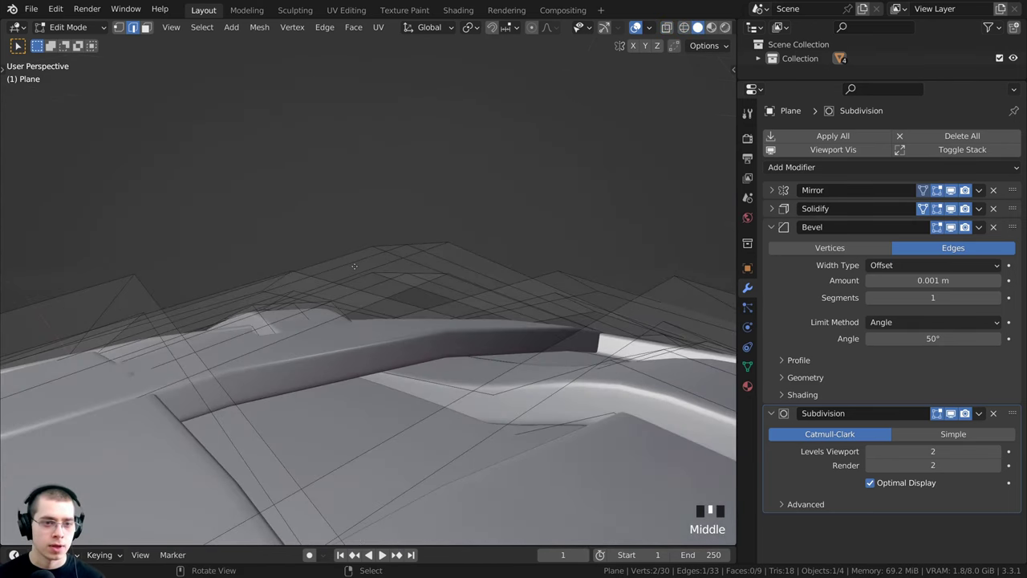
pyautogui.press('g')
pyautogui.press('z')
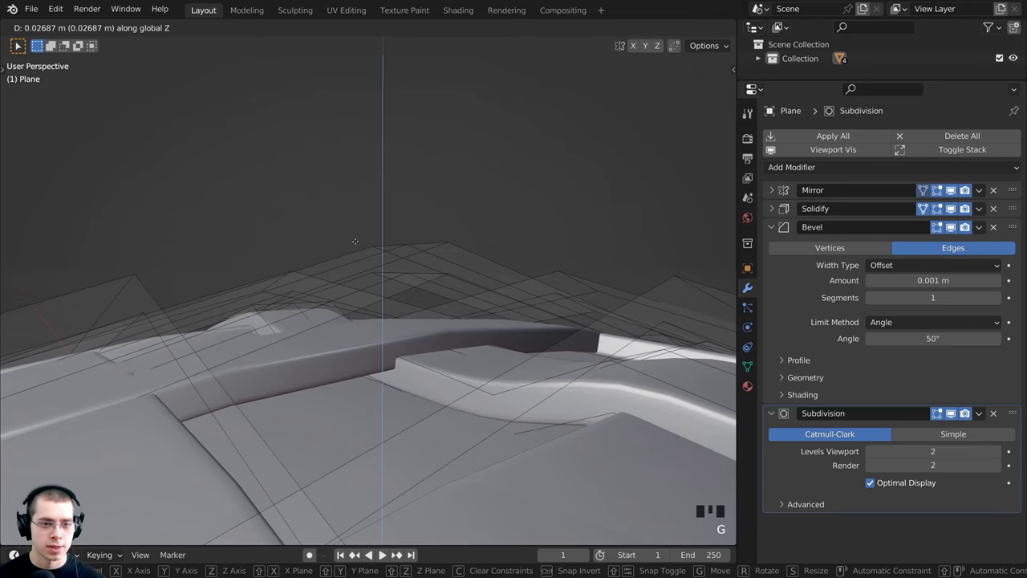
pyautogui.click(357, 248)
pyautogui.moveTo(357, 249); pyautogui.dragTo(275, 305, button='middle')
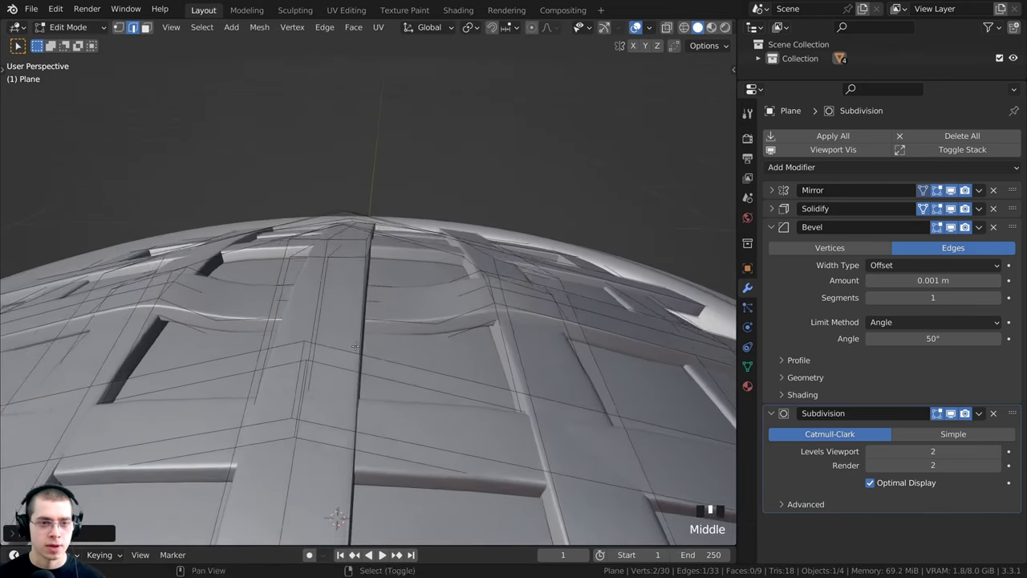
# Add a loop cut on the cross strip just inside the outer strip's crossing, and lower it slightly
pyautogui.scroll(2, 275, 304)
pyautogui.keyDown('shift'); pyautogui.moveTo(349, 306); pyautogui.dragTo(277, 309, button='middle'); pyautogui.keyUp('shift')
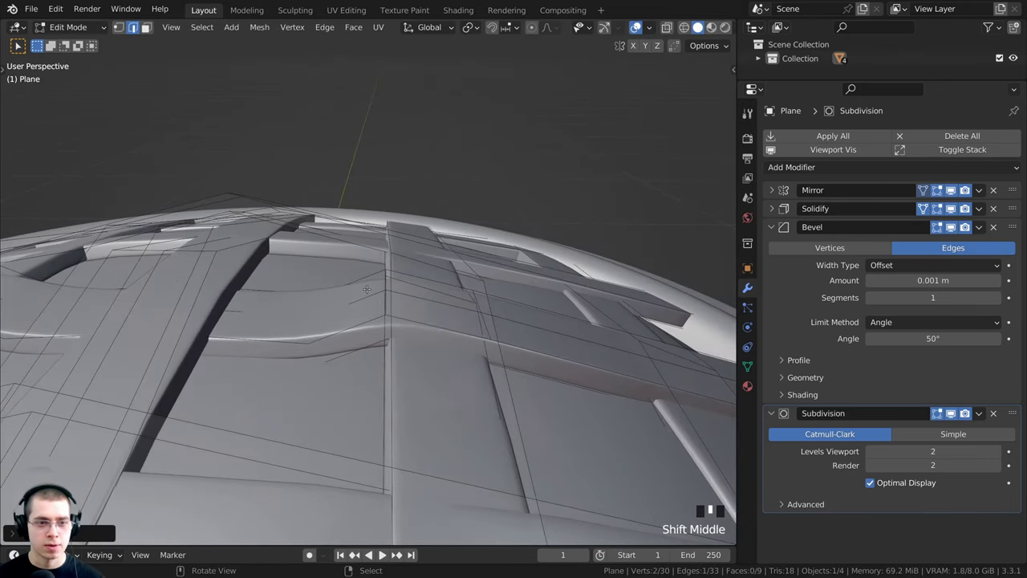
pyautogui.keyDown('shift'); pyautogui.moveTo(556, 363); pyautogui.dragTo(185, 321, button='middle'); pyautogui.keyUp('shift')
pyautogui.scroll(2, 297, 333)
pyautogui.scroll(-2, 265, 324)
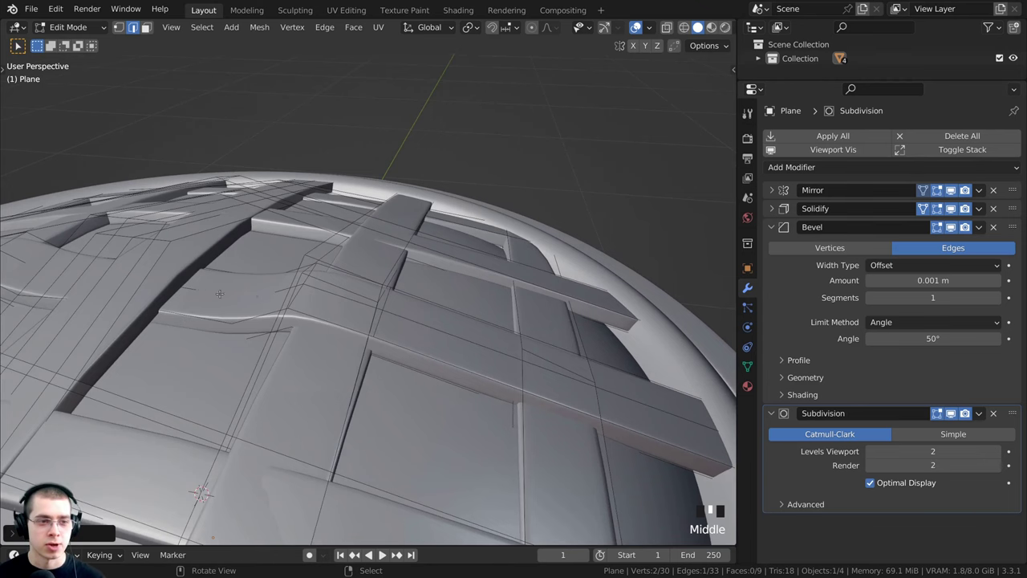
pyautogui.keyDown('shift'); pyautogui.moveTo(439, 316); pyautogui.dragTo(410, 276, button='middle'); pyautogui.keyUp('shift')
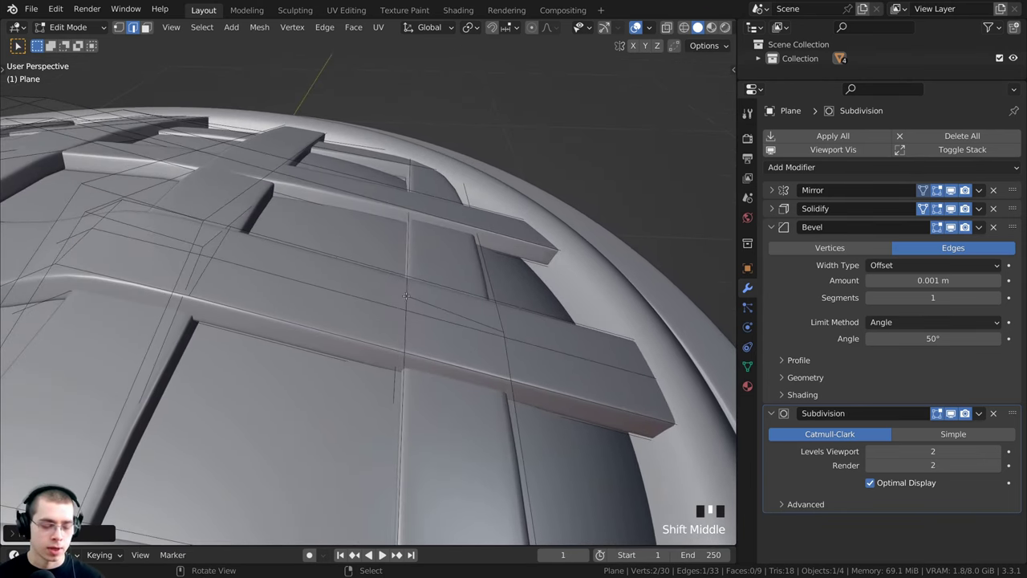
pyautogui.hotkey('ctrl', 'r')
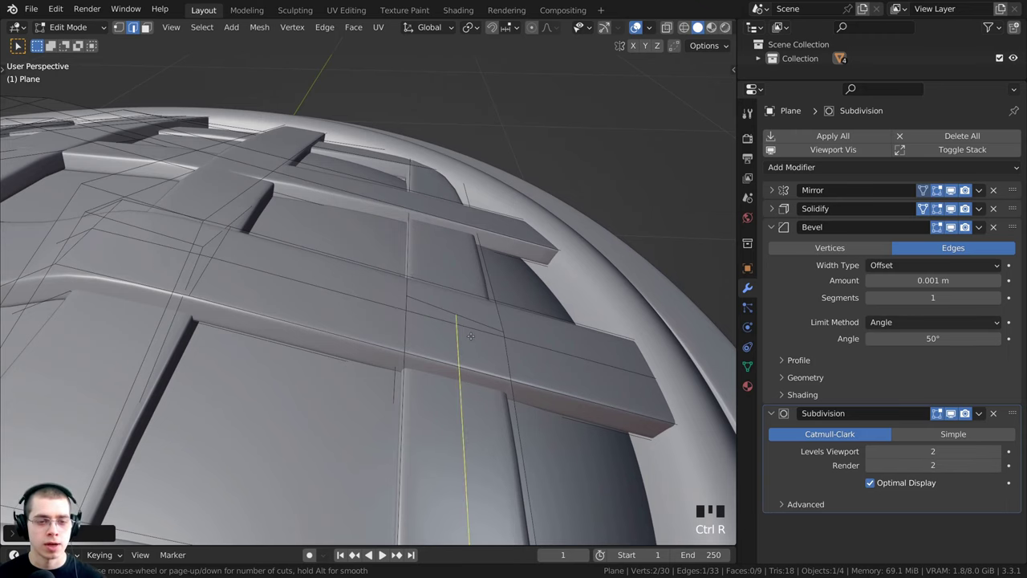
pyautogui.click(450, 321)
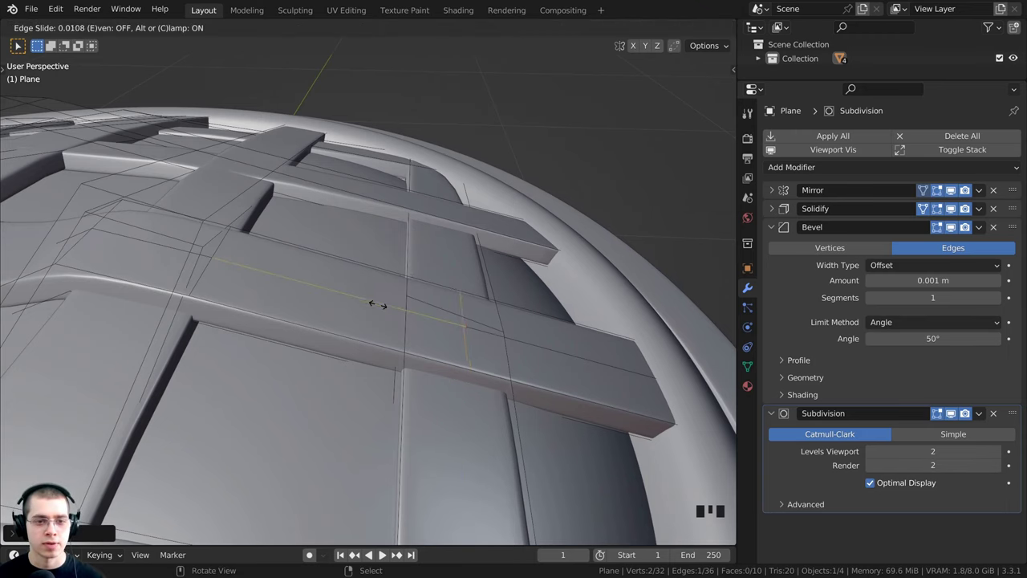
pyautogui.click(313, 291)
pyautogui.moveTo(313, 291); pyautogui.dragTo(493, 335, button='middle')
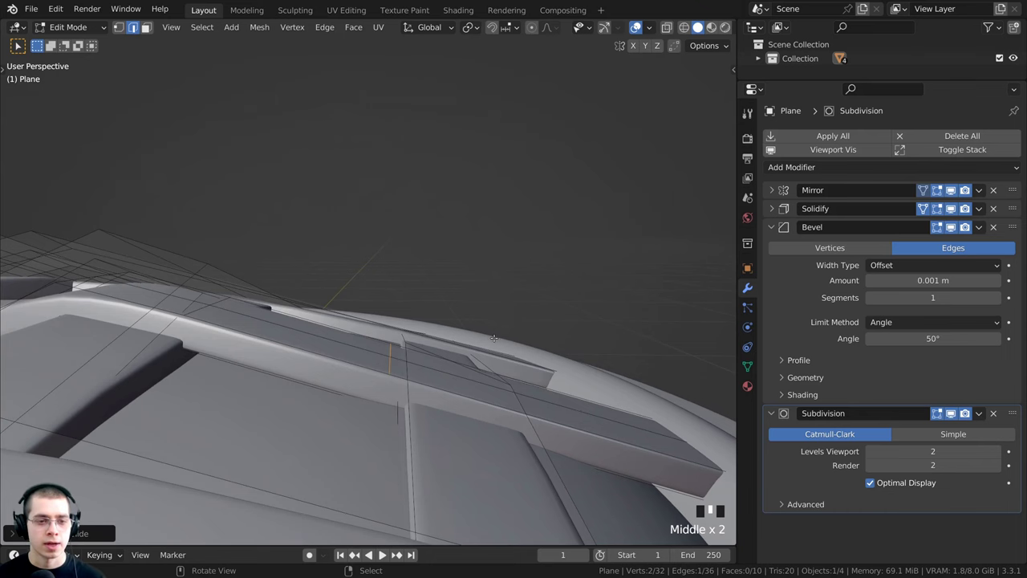
pyautogui.press('g')
pyautogui.click(493, 347)
# Add another loop cut on the cross strip, slid towards the raised inner crossing, and lower it slightly
pyautogui.keyDown('shift'); pyautogui.moveTo(256, 329); pyautogui.dragTo(278, 345, button='middle'); pyautogui.keyUp('shift')
pyautogui.hotkey('ctrl', 'r')
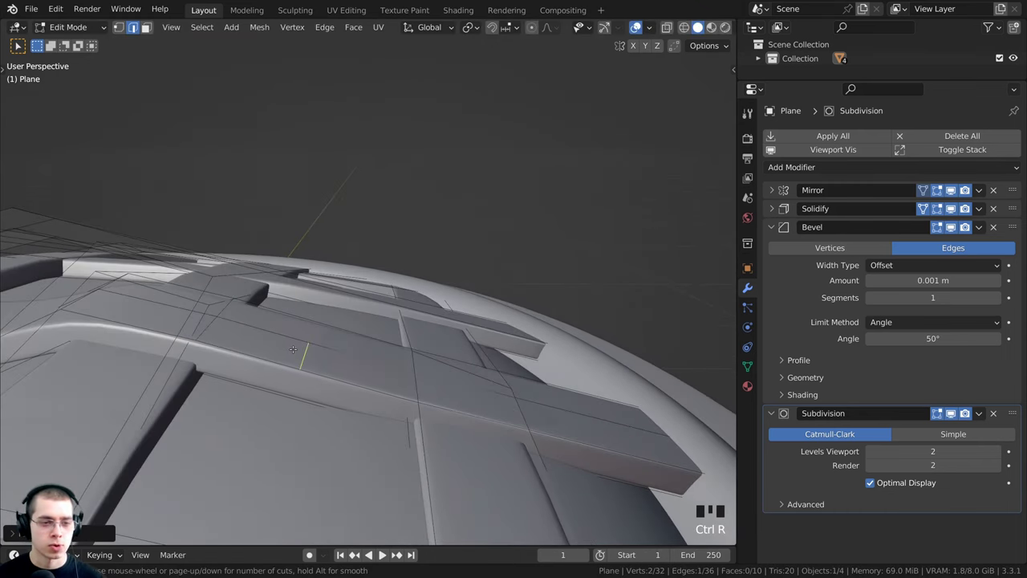
pyautogui.click(294, 350)
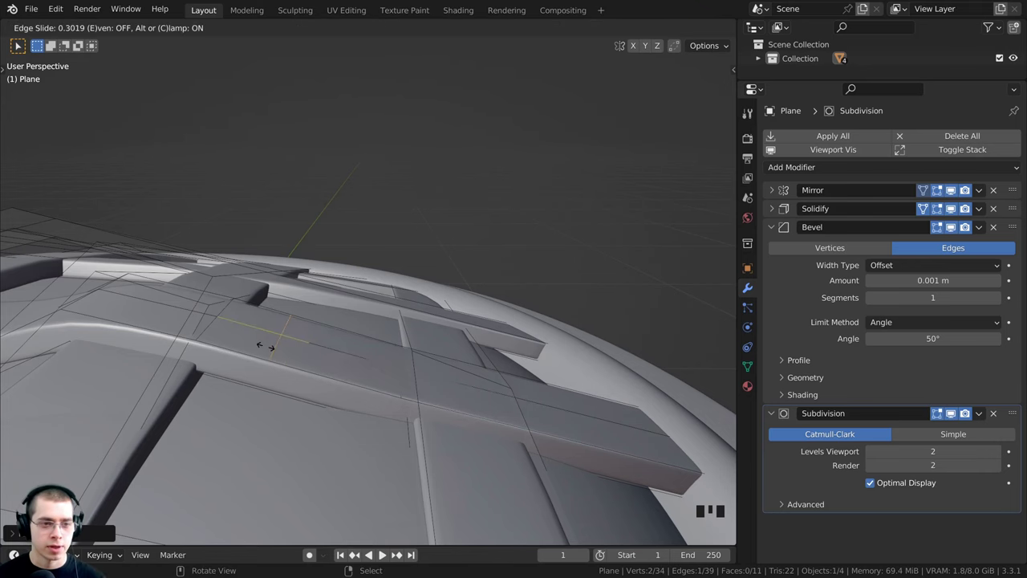
pyautogui.click(266, 346)
pyautogui.keyDown('shift'); pyautogui.moveTo(266, 346); pyautogui.dragTo(329, 307, button='middle'); pyautogui.keyUp('shift')
pyautogui.press('g')
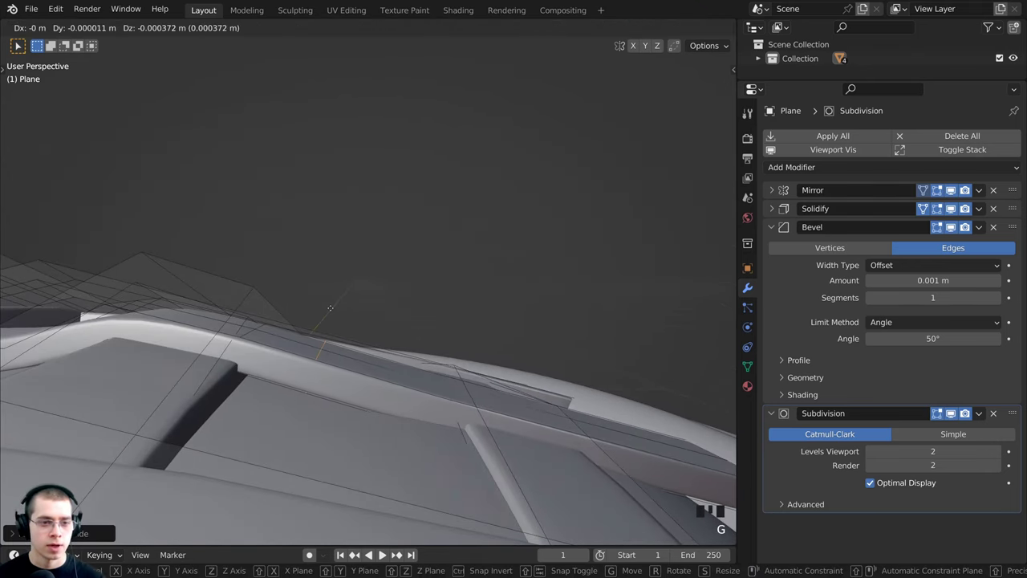
pyautogui.click(344, 322)
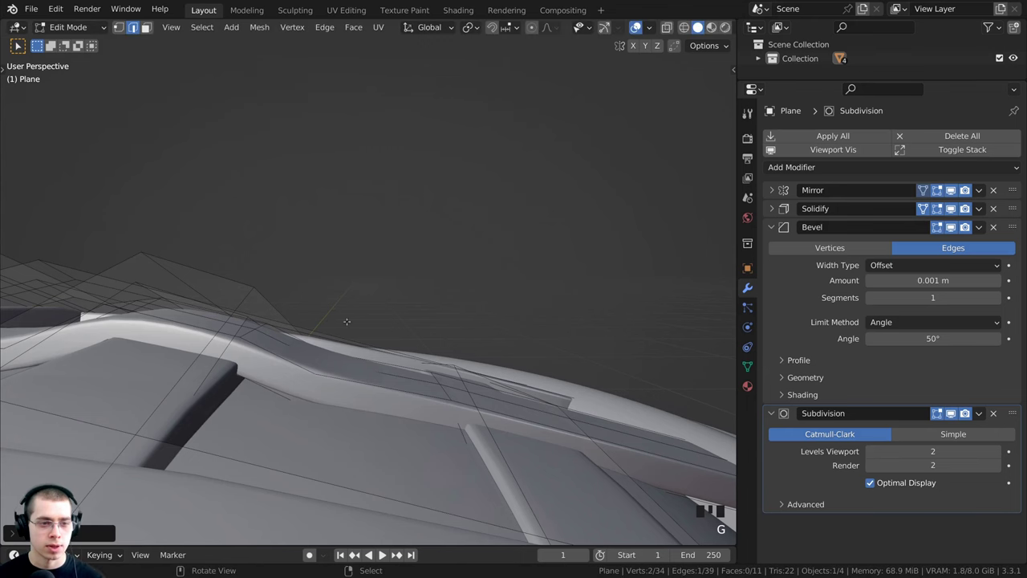
# Add a loop cut on the cross strip near the outer strip's crossing, slide it inwards, and shift it slightly
pyautogui.moveTo(346, 324); pyautogui.dragTo(397, 363, button='middle')
pyautogui.scroll(2, 405, 365)
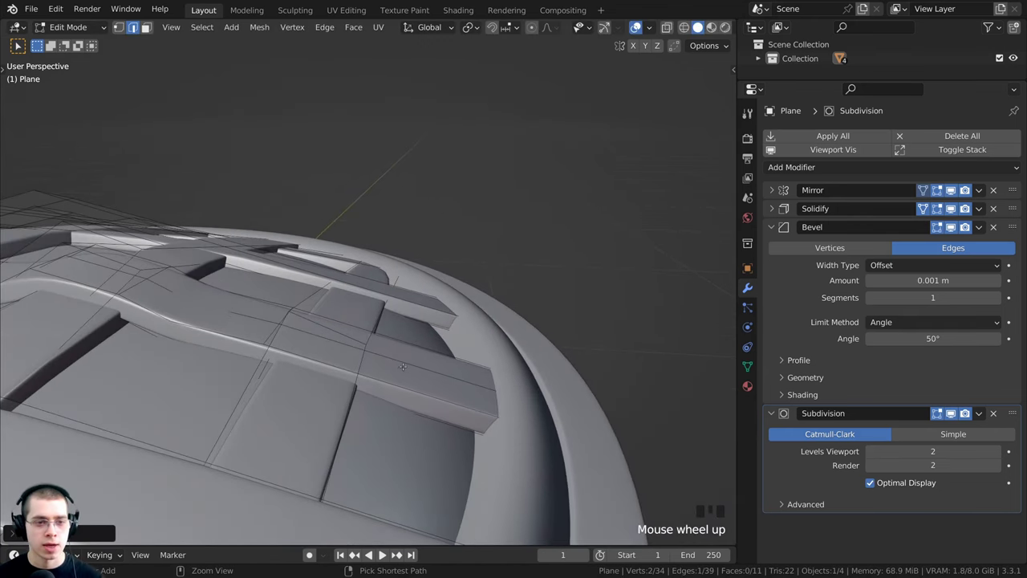
pyautogui.hotkey('ctrl', 'r')
pyautogui.click(409, 365)
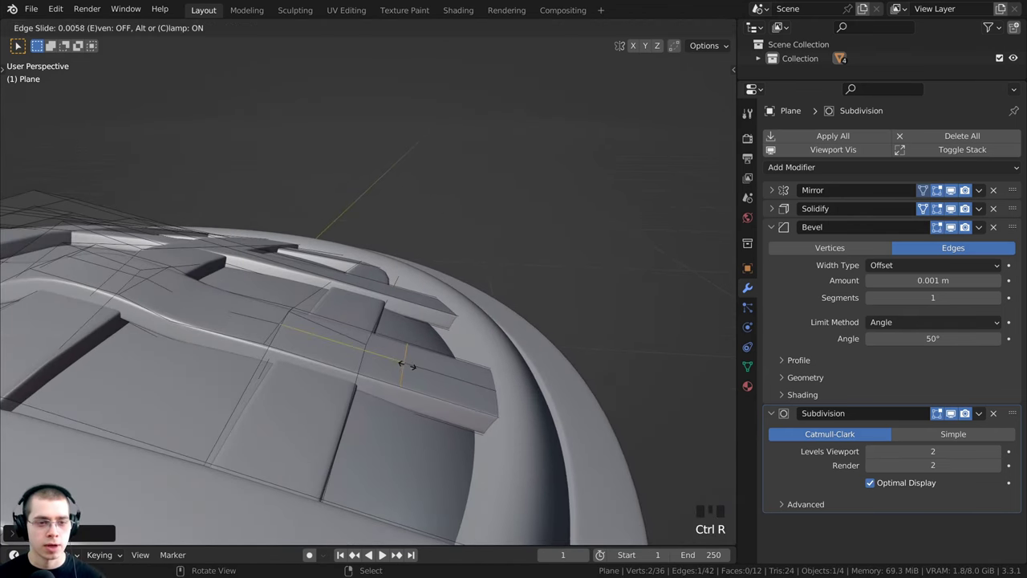
pyautogui.click(379, 353)
pyautogui.moveTo(379, 353); pyautogui.dragTo(426, 387, button='middle')
pyautogui.press('g')
pyautogui.click(400, 328)
# Use wireframe shading to select the cross strip's outer end edge, and lower it about 0.014 m along Z in solid shading
pyautogui.keyDown('shift'); pyautogui.moveTo(425, 386); pyautogui.dragTo(428, 350, button='middle'); pyautogui.keyUp('shift')
pyautogui.rightClick(428, 350)
pyautogui.moveTo(436, 358); pyautogui.dragTo(442, 349, button='middle')
pyautogui.press('z')
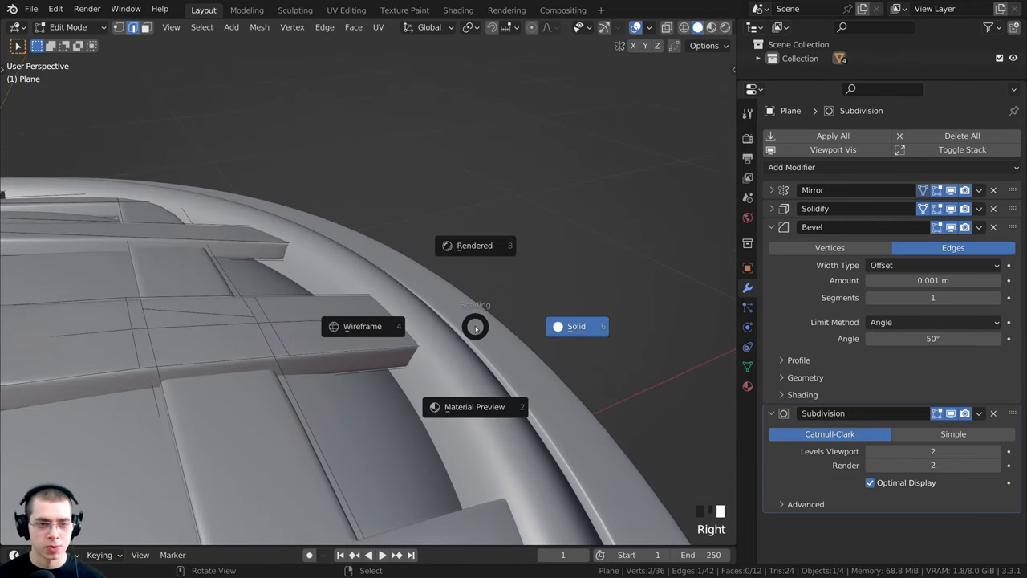
pyautogui.scroll(2, 371, 325)
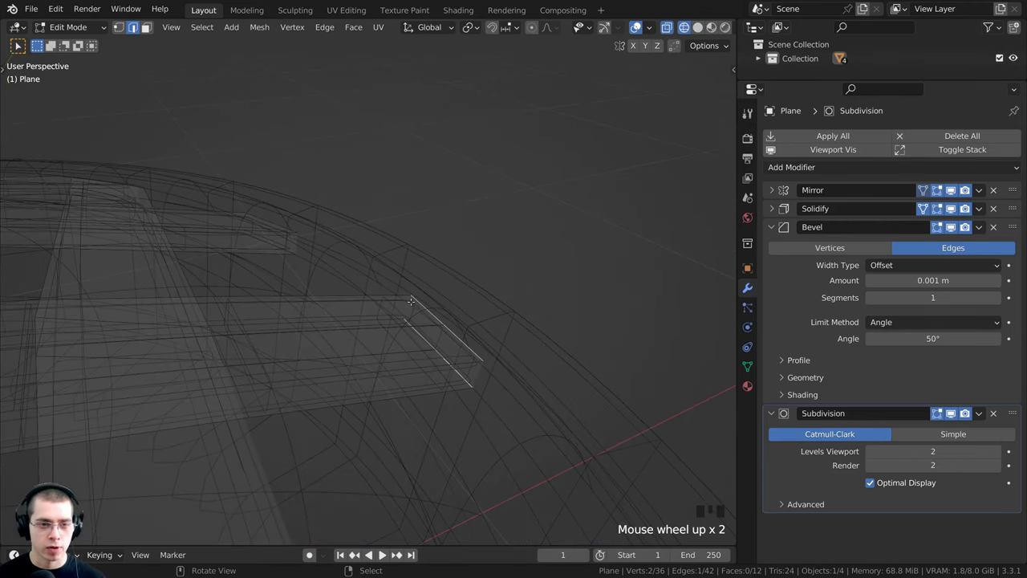
pyautogui.press('a')
pyautogui.rightClick(477, 353)
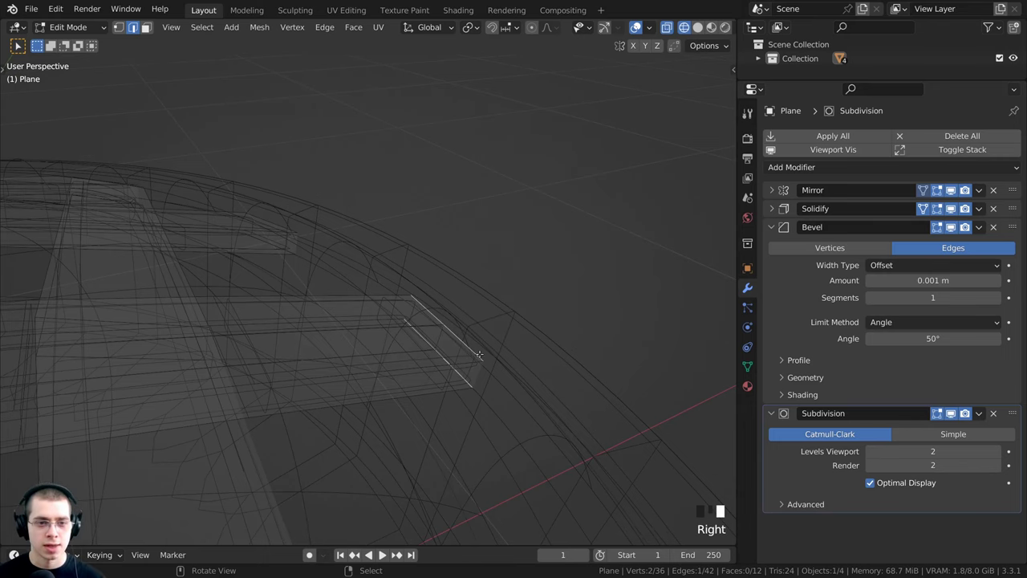
pyautogui.press('z')
pyautogui.middleClick(520, 322)
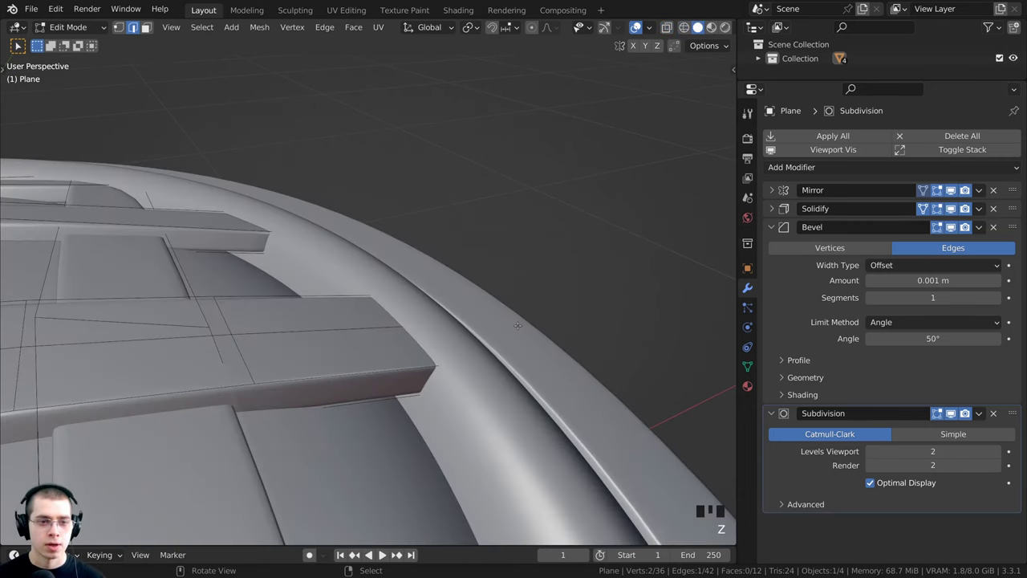
pyautogui.moveTo(485, 298); pyautogui.dragTo(484, 293, button='middle')
pyautogui.press('g')
pyautogui.press('z')
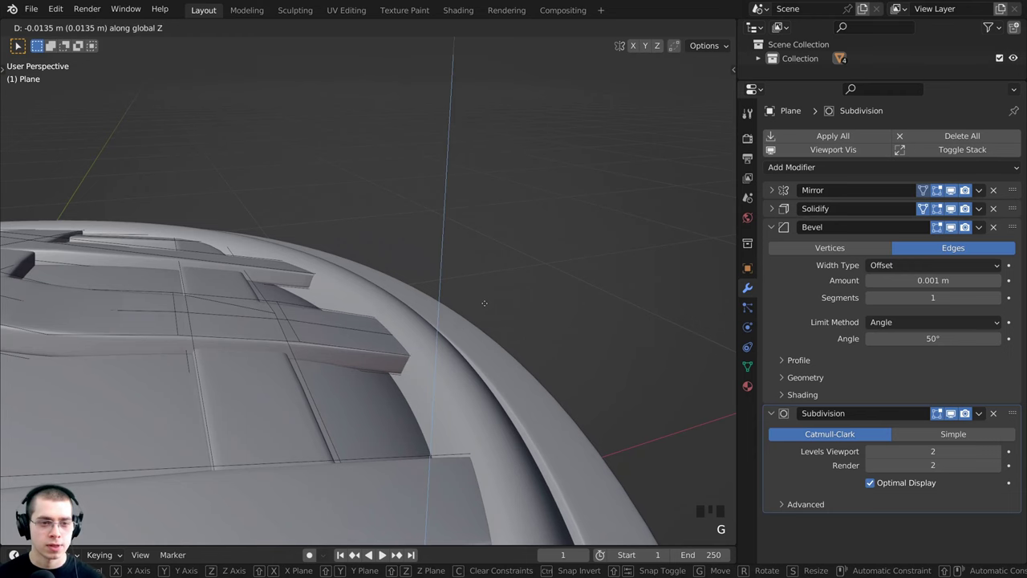
pyautogui.click(484, 305)
# Add a loop cut on the adjacent cross strip, slid close beside its peak at the central strip
pyautogui.moveTo(287, 298); pyautogui.dragTo(217, 309, button='middle')
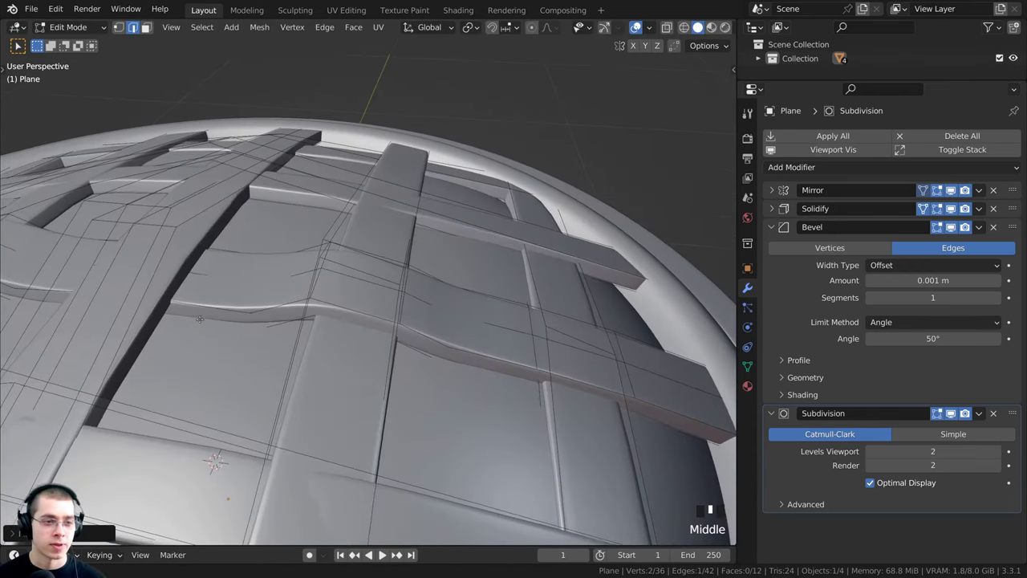
pyautogui.scroll(-1, 195, 312)
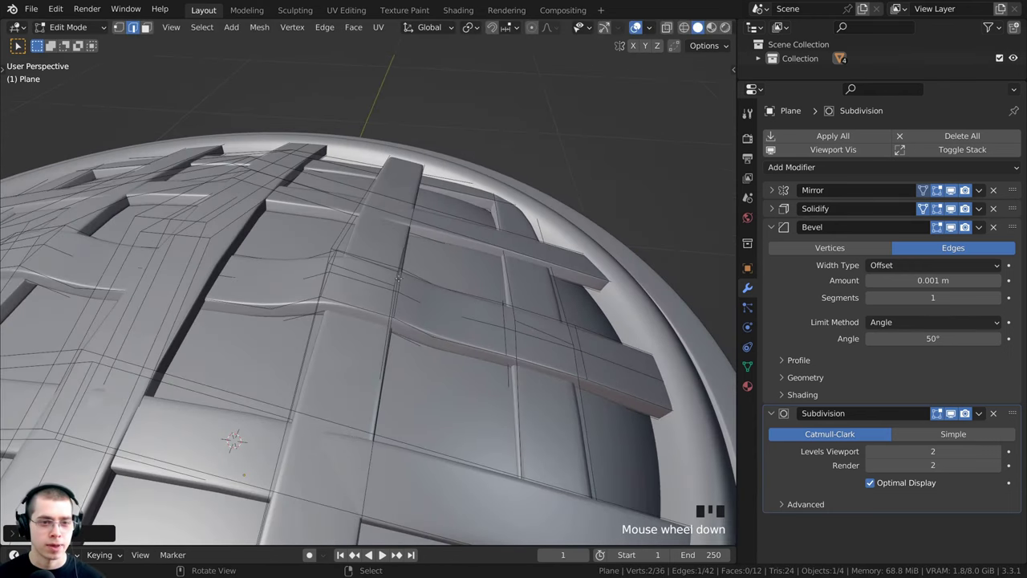
pyautogui.moveTo(453, 315); pyautogui.dragTo(489, 301, button='middle')
pyautogui.scroll(1, 490, 301)
pyautogui.scroll(-2, 351, 307)
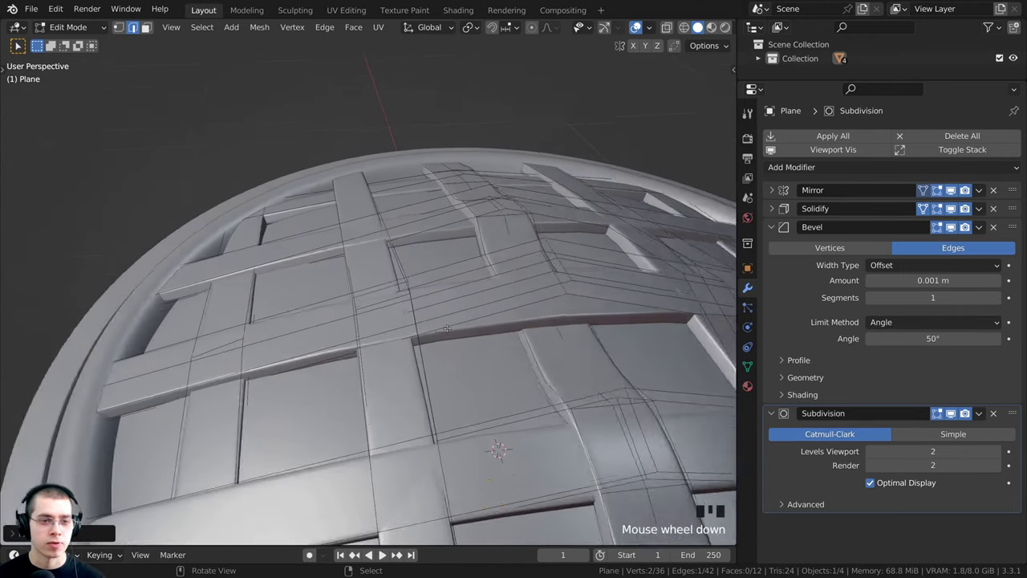
pyautogui.keyDown('shift'); pyautogui.moveTo(351, 306); pyautogui.dragTo(384, 282, button='middle'); pyautogui.keyUp('shift')
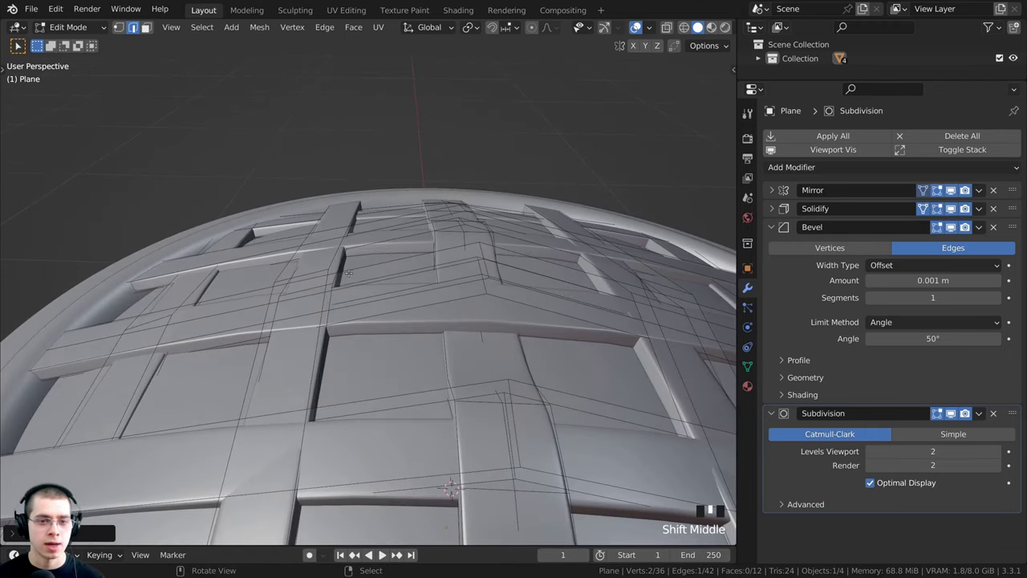
pyautogui.scroll(1, 384, 282)
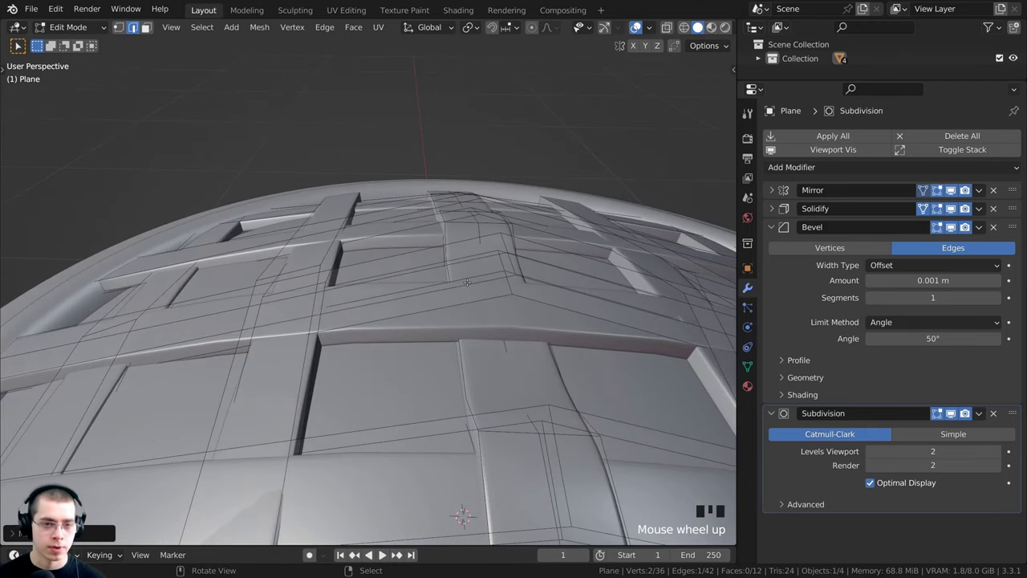
pyautogui.hotkey('ctrl', 'r')
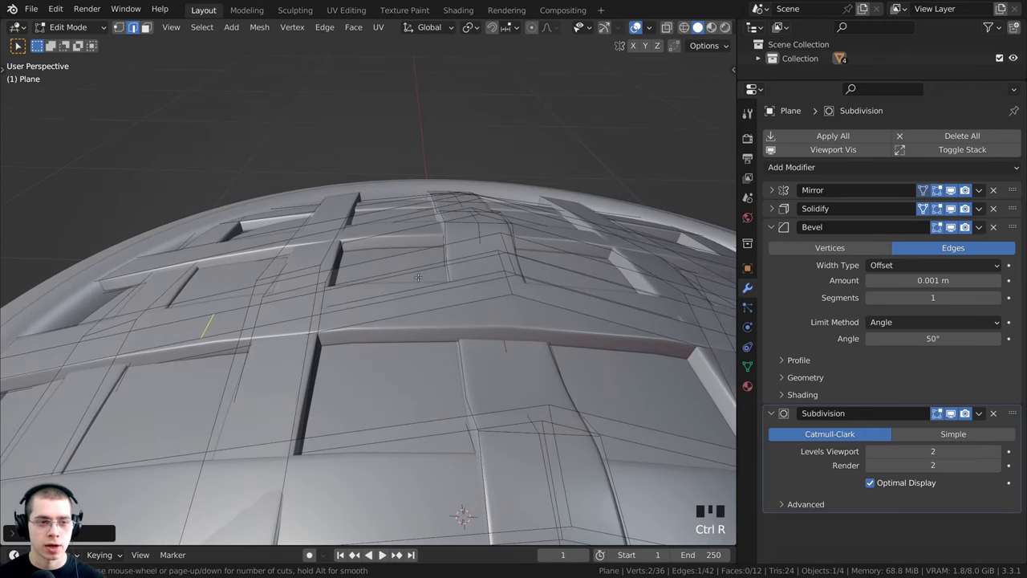
pyautogui.moveTo(417, 277); pyautogui.dragTo(193, 232, button='middle')
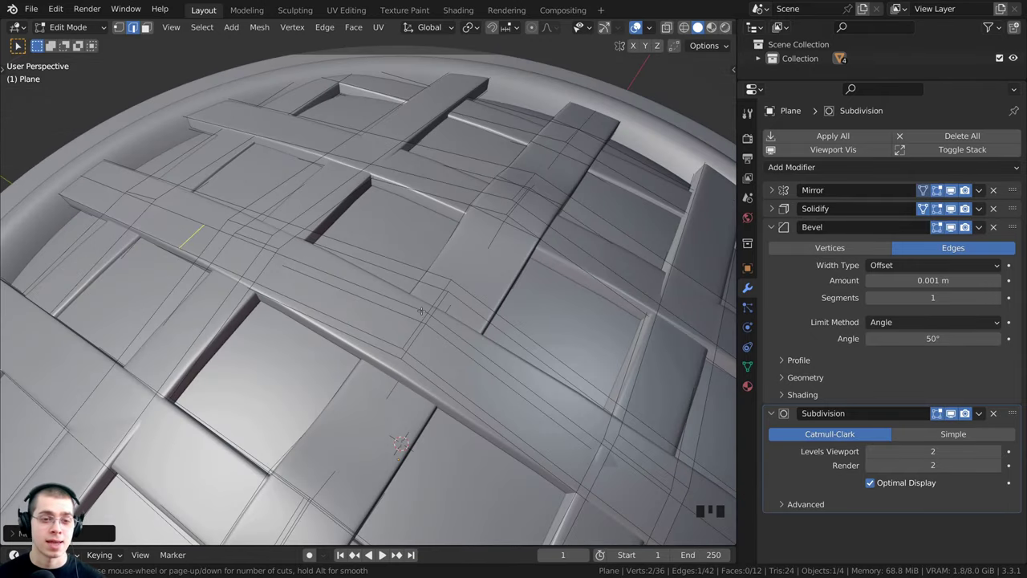
pyautogui.moveTo(189, 225); pyautogui.dragTo(334, 289)
pyautogui.moveTo(333, 289); pyautogui.dragTo(444, 276, button='middle')
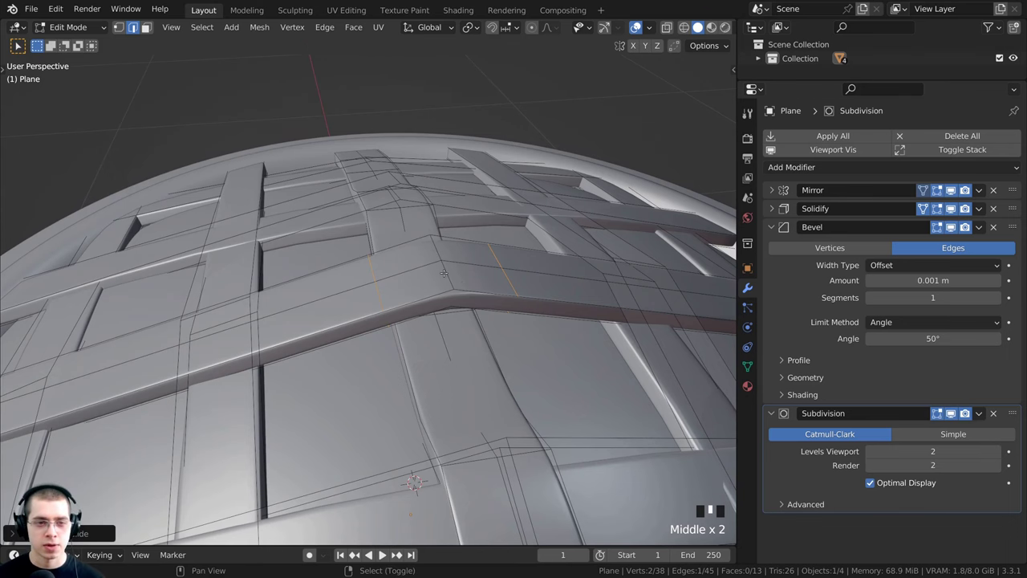
# Lower the new loop cut together with the strip's peak edge about 0.071 m along Z, under the central strip's level
pyautogui.moveTo(444, 274); pyautogui.dragTo(441, 230, button='middle')
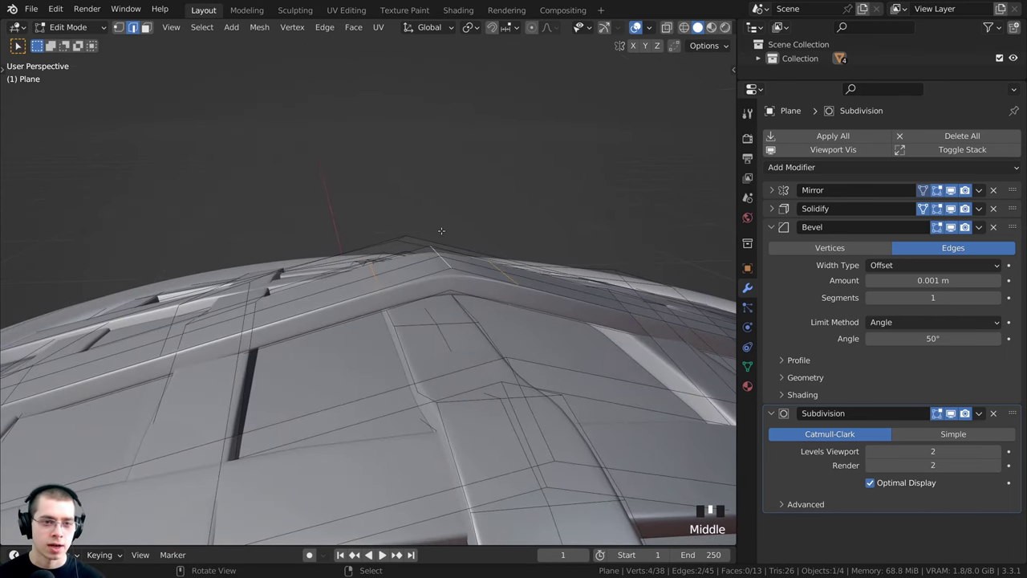
pyautogui.press('g')
pyautogui.press('z')
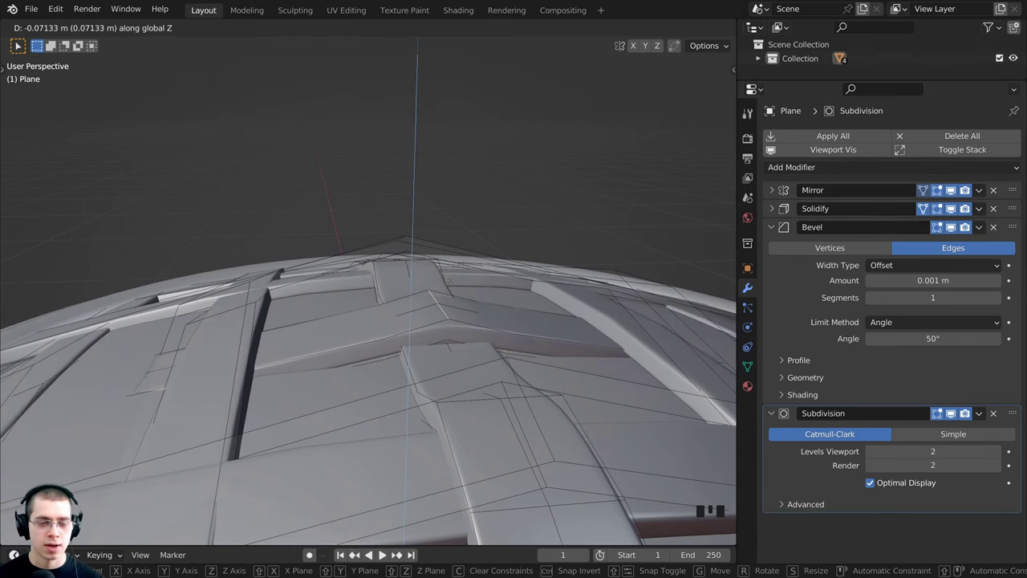
pyautogui.click(448, 279)
# Select only the loop cut beside the strip's peak, and raise it slightly along Z to round the central bend
pyautogui.moveTo(449, 279); pyautogui.dragTo(375, 282, button='middle')
pyautogui.scroll(2, 383, 355)
pyautogui.rightClick(375, 363)
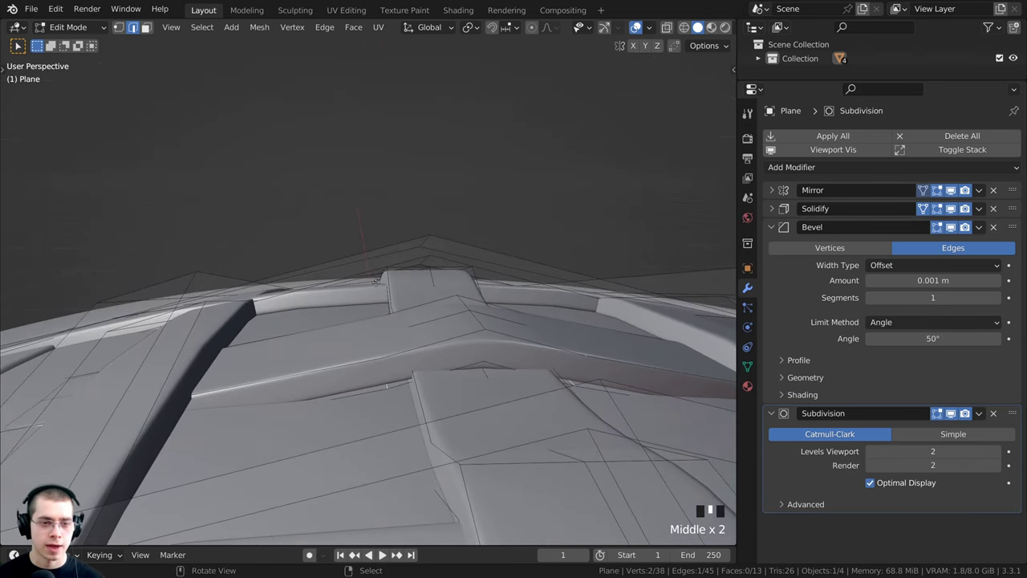
pyautogui.press('g')
pyautogui.press('z')
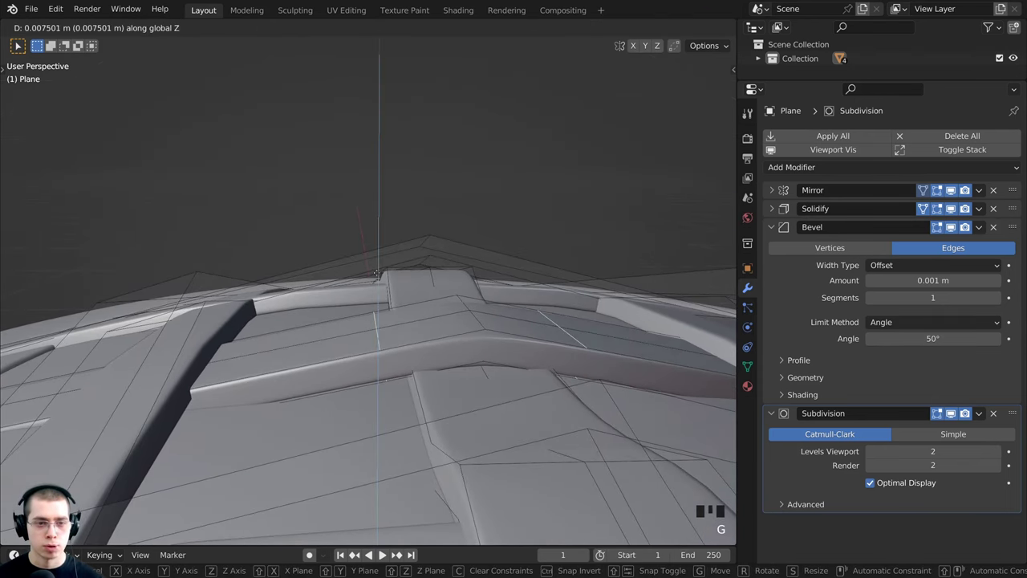
pyautogui.click(375, 267)
pyautogui.scroll(-3, 385, 269)
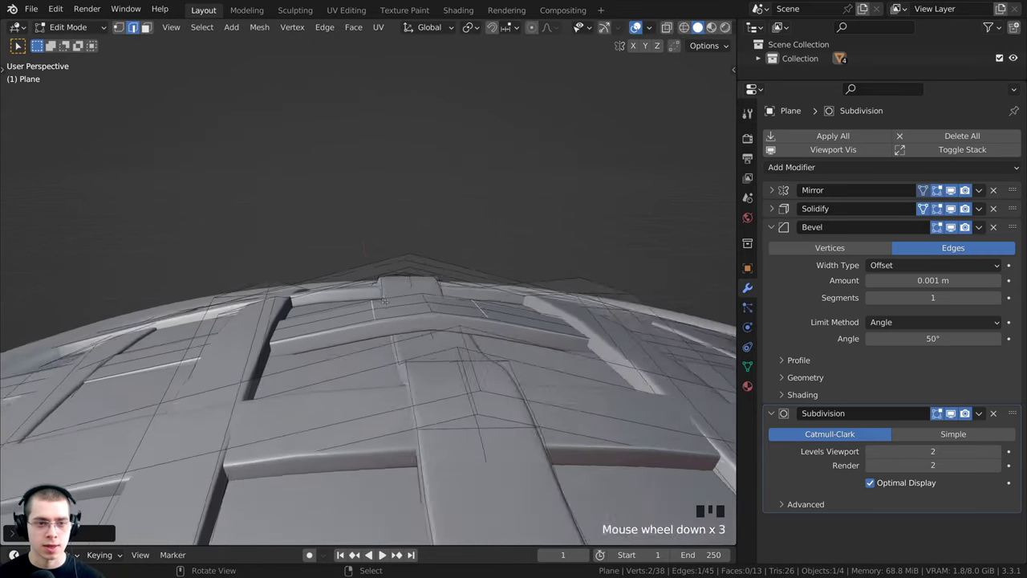
# Add a loop cut on the same strip just inside the neighbouring crossing, and lower it slightly along Z
pyautogui.moveTo(474, 289); pyautogui.dragTo(608, 272, button='middle')
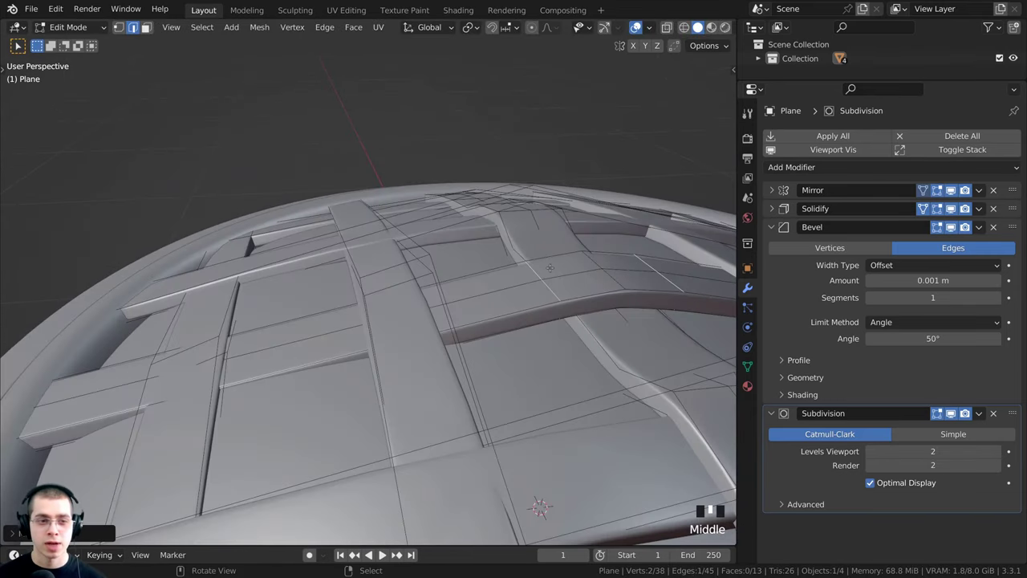
pyautogui.moveTo(405, 314); pyautogui.dragTo(507, 314, button='middle')
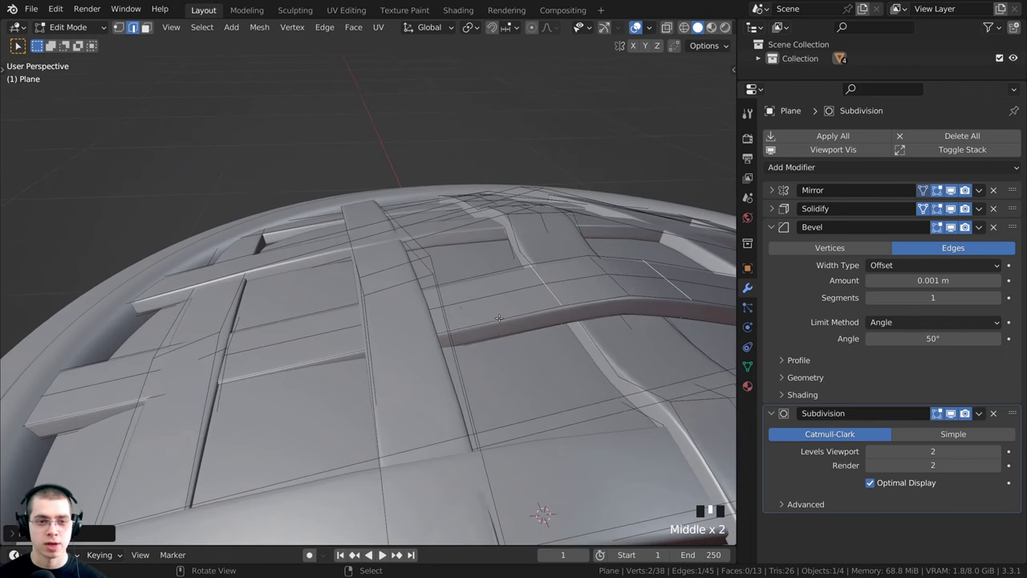
pyautogui.scroll(2, 507, 314)
pyautogui.hotkey('ctrl', 'r')
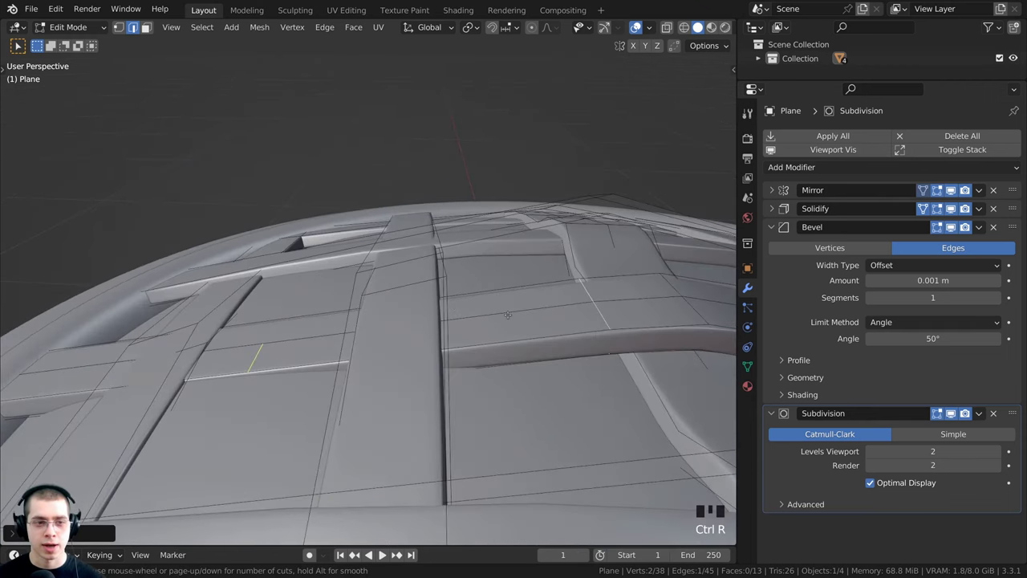
pyautogui.click(507, 314)
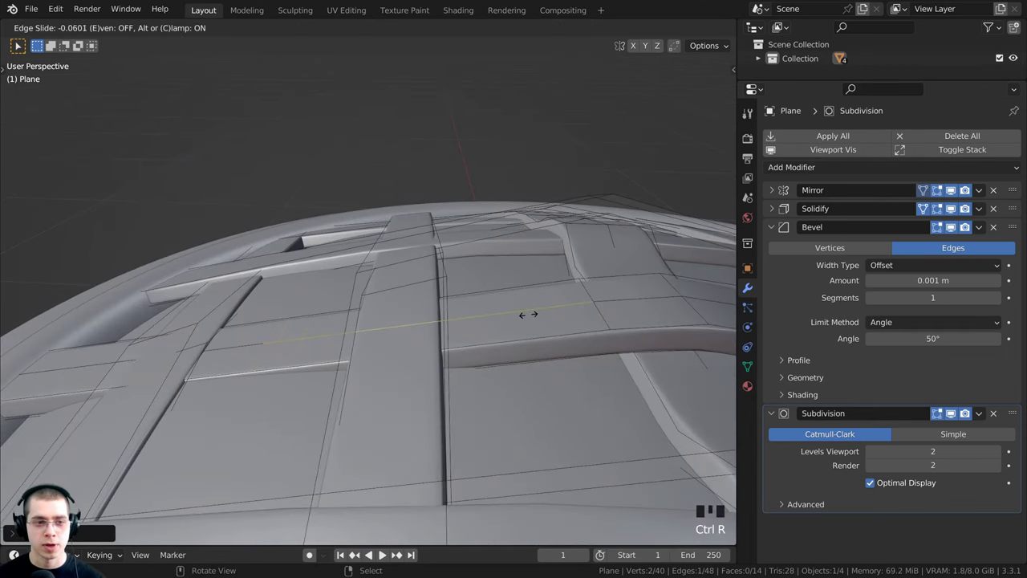
pyautogui.click(721, 310)
pyautogui.press('g')
pyautogui.press('z')
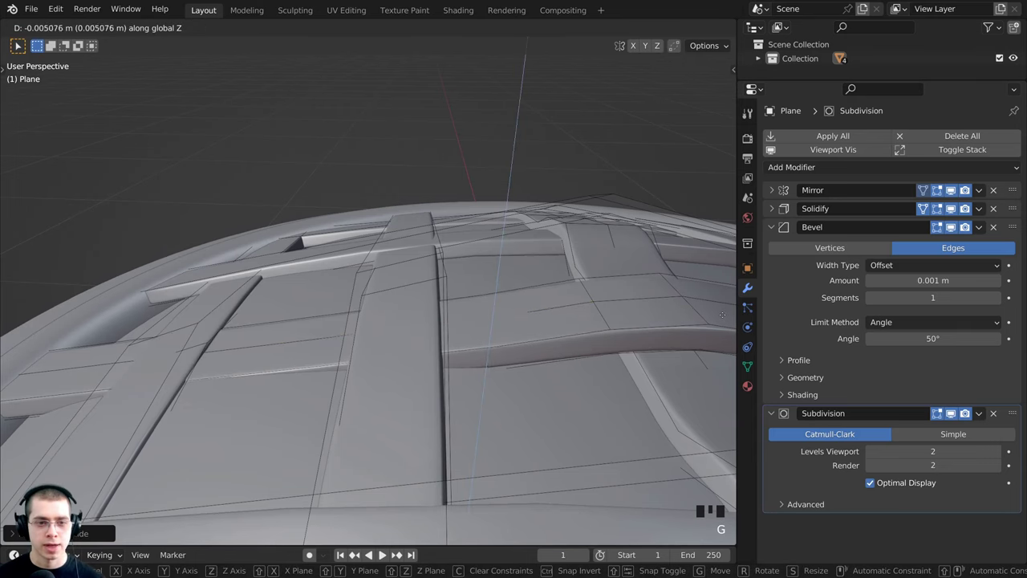
pyautogui.click(723, 313)
# Add a loop cut on the strip just outside that neighbouring crossing, and raise it about 0.028 m along Z
pyautogui.hotkey('ctrl', 'r')
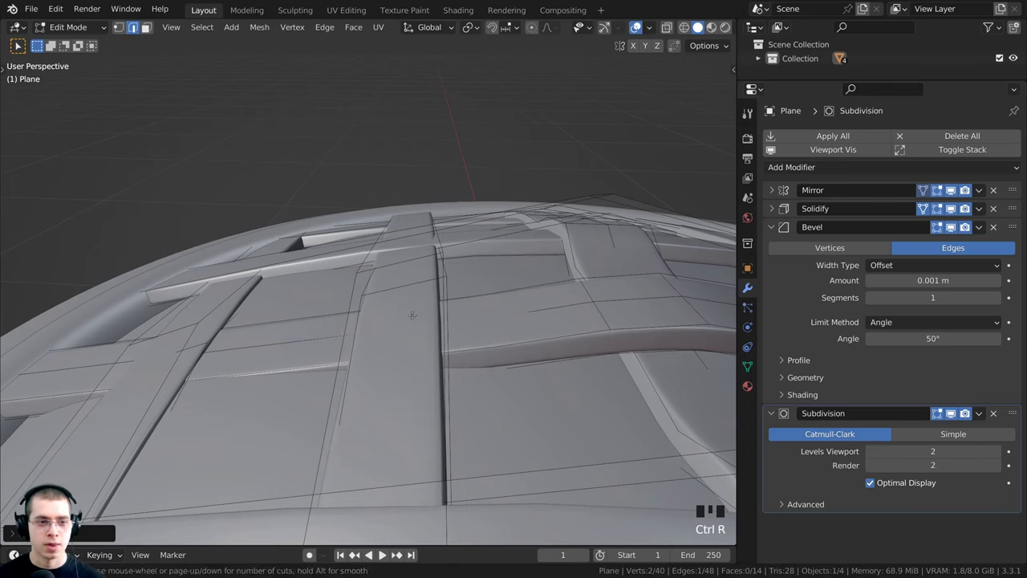
pyautogui.click(215, 364)
pyautogui.click(347, 361)
pyautogui.moveTo(347, 361); pyautogui.dragTo(353, 367, button='middle')
pyautogui.press('g')
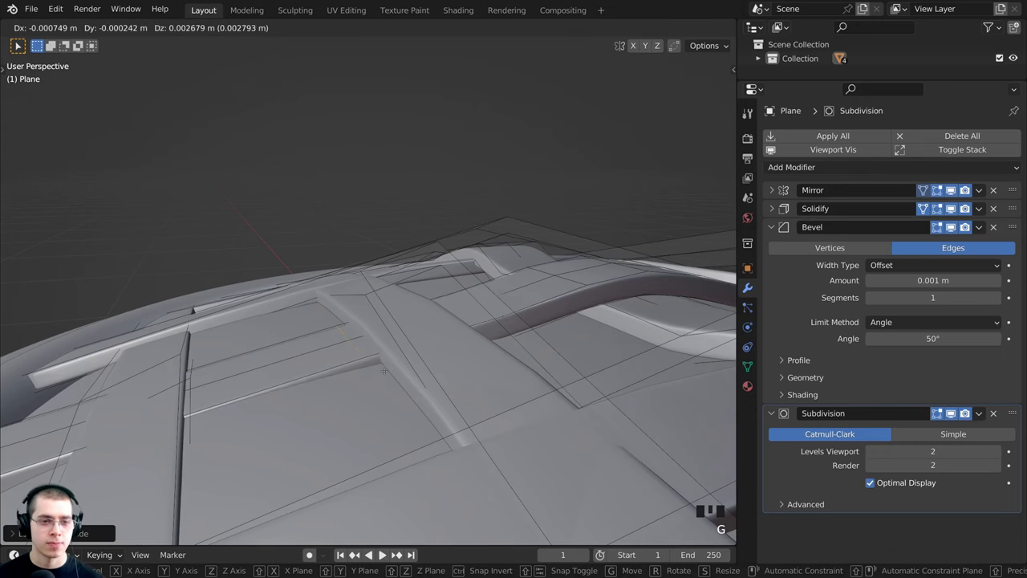
pyautogui.press('z')
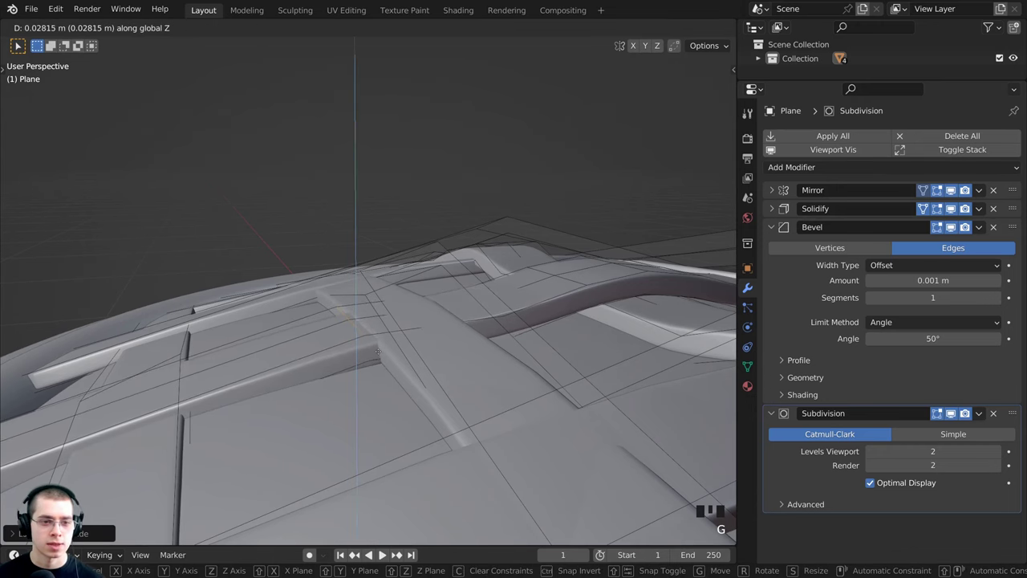
pyautogui.click(522, 517)
pyautogui.scroll(-2, 521, 517)
pyautogui.moveTo(371, 353); pyautogui.dragTo(364, 378, button='middle')
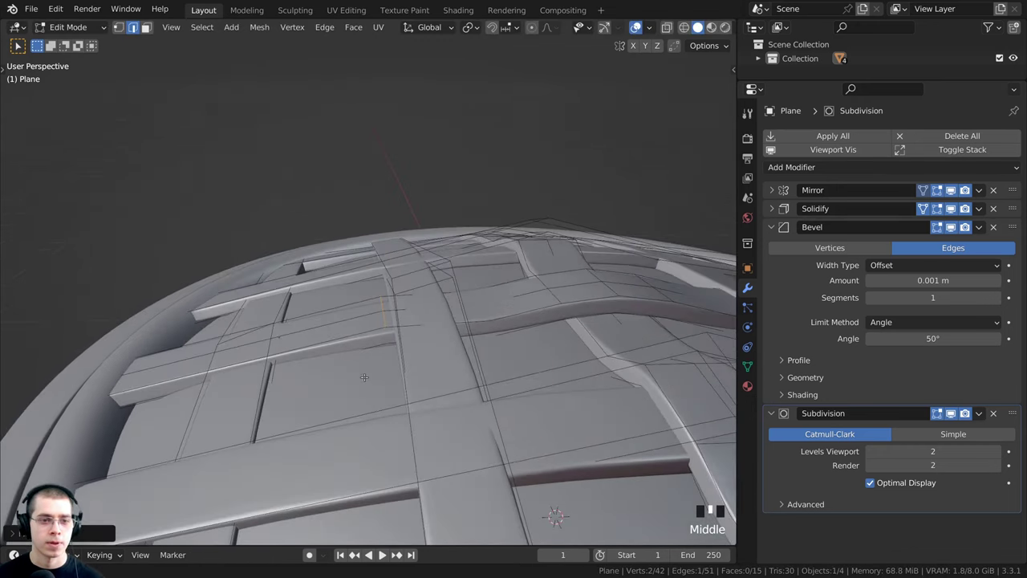
# Add a loop cut on the strip at the inner side of the outermost crossing, and raise it about 0.038 m along Z
pyautogui.keyDown('shift'); pyautogui.moveTo(348, 339); pyautogui.dragTo(491, 326, button='middle'); pyautogui.keyUp('shift')
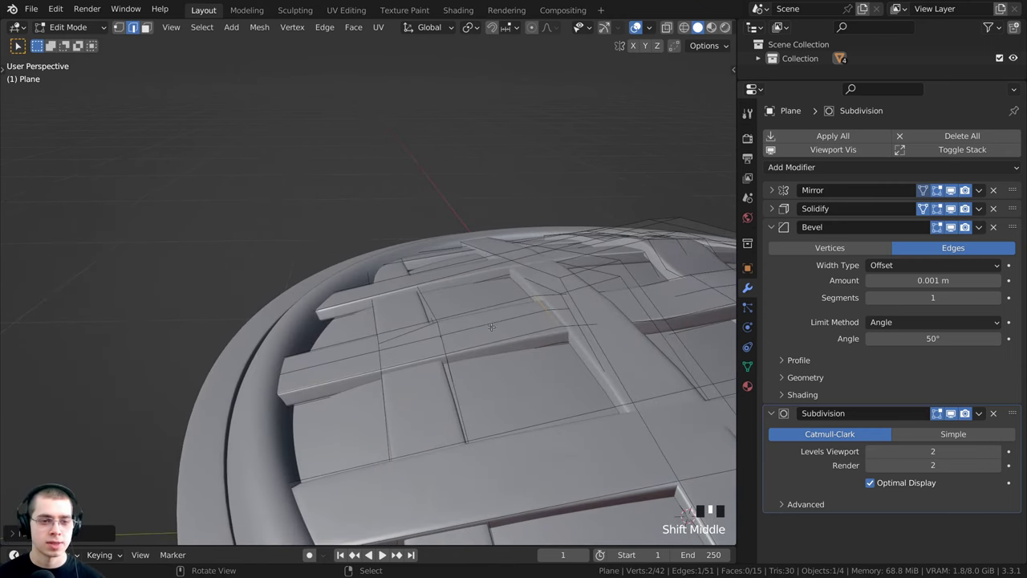
pyautogui.scroll(2, 399, 328)
pyautogui.moveTo(398, 329); pyautogui.dragTo(449, 319, button='middle')
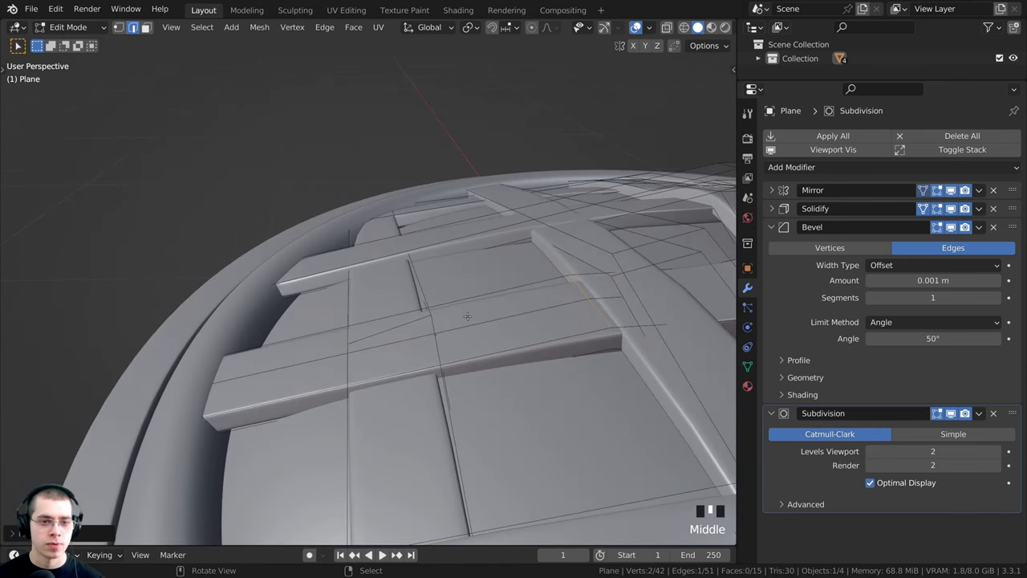
pyautogui.hotkey('ctrl', 'r')
pyautogui.click(470, 317)
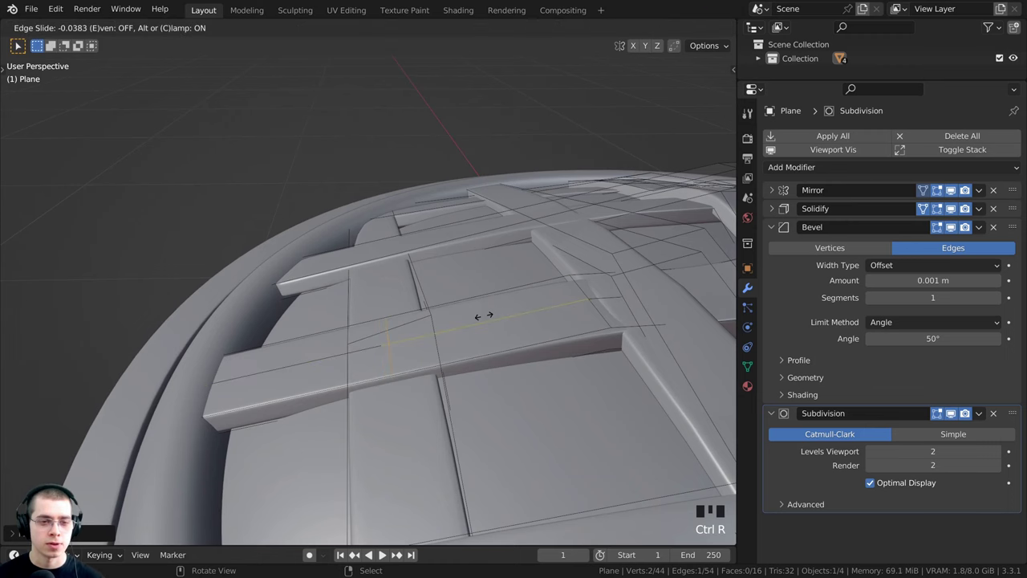
pyautogui.click(529, 312)
pyautogui.moveTo(526, 310); pyautogui.dragTo(511, 289, button='middle')
pyautogui.press('g')
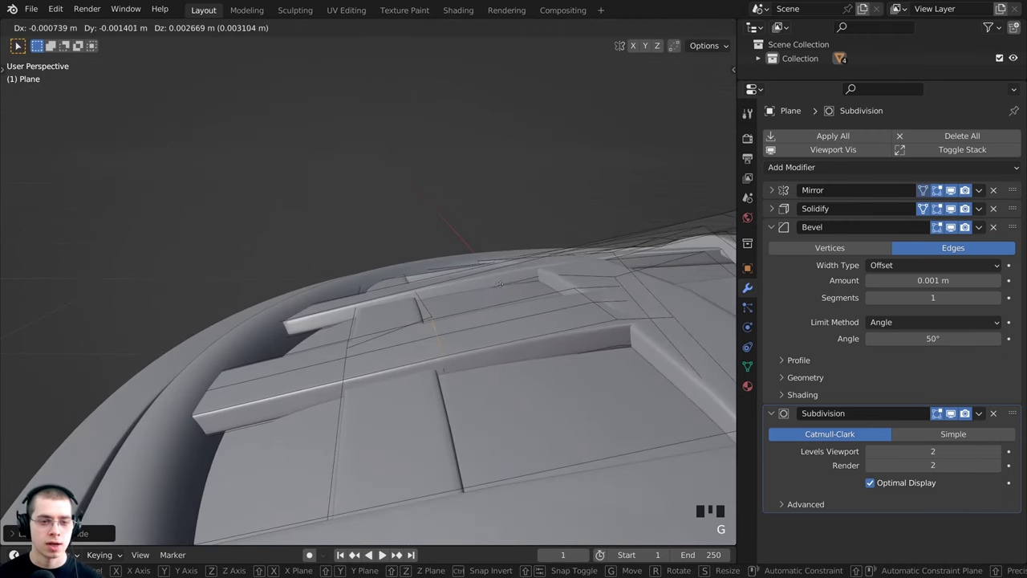
pyautogui.press('z')
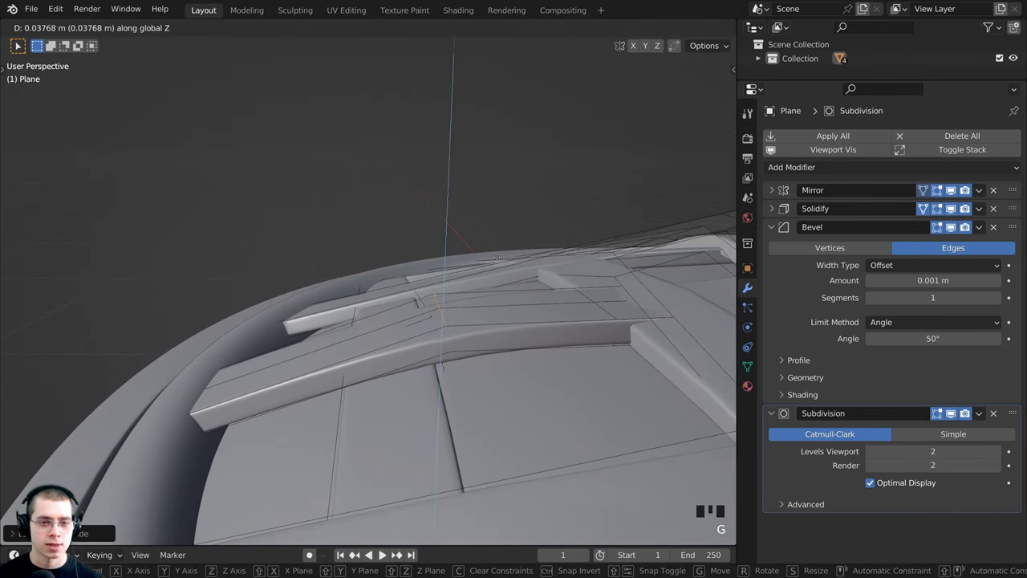
pyautogui.click(496, 255)
# Add a loop cut on the strip between the outermost crossing and its outer end, and adjust its height slightly along Z
pyautogui.hotkey('ctrl', 'r')
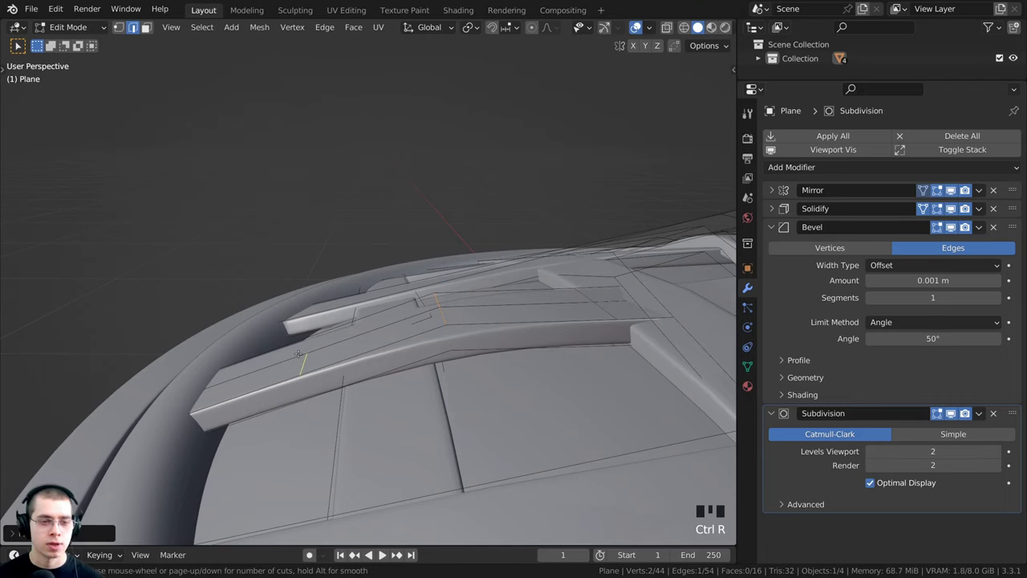
pyautogui.click(325, 345)
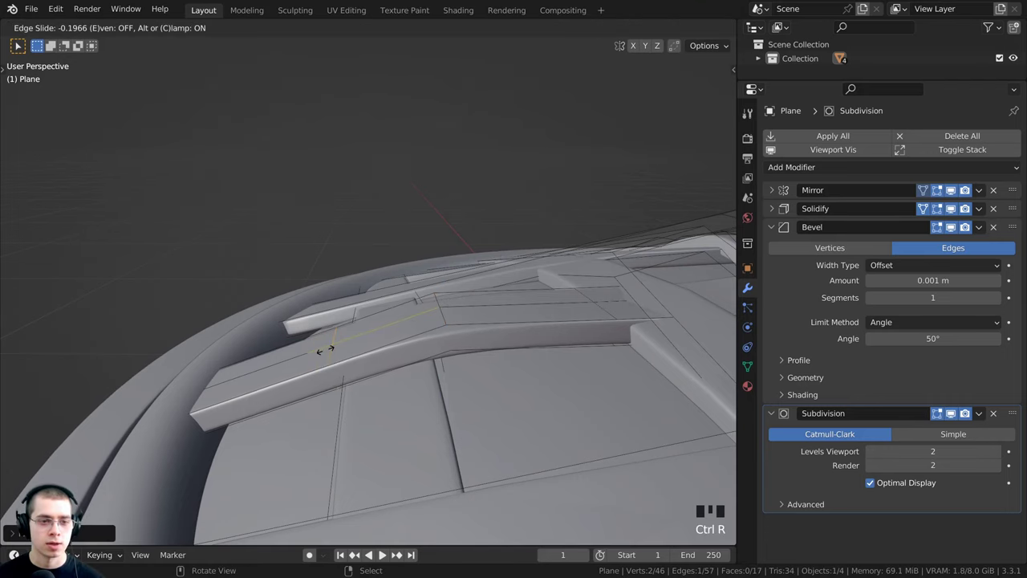
pyautogui.click(325, 349)
pyautogui.moveTo(325, 349); pyautogui.dragTo(417, 313, button='middle')
pyautogui.press('g')
pyautogui.press('z')
pyautogui.click(346, 337)
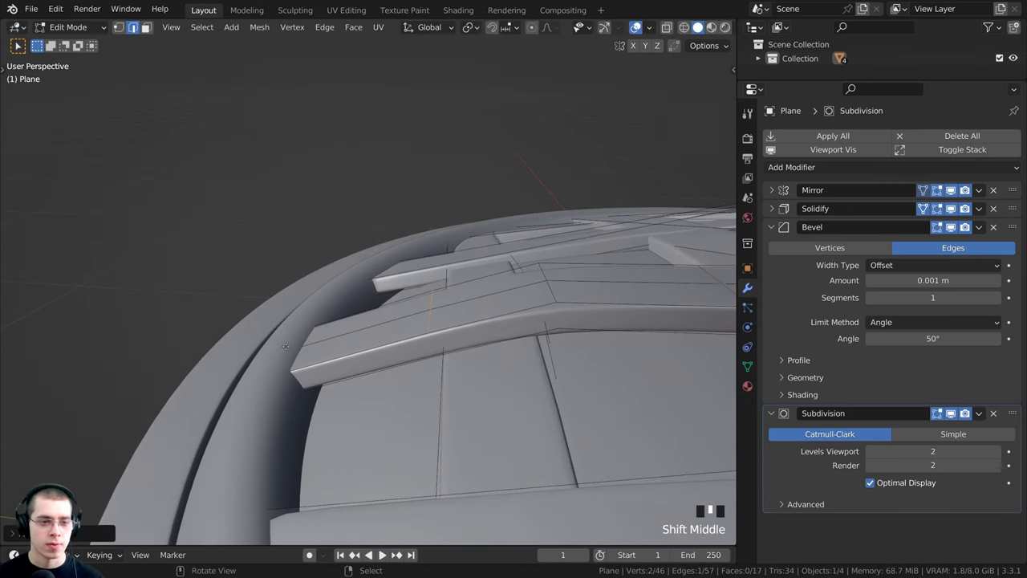
# Select the strip's outer end edge in wireframe shading, return to solid shading, and lower the edge slightly along Z
pyautogui.press('z')
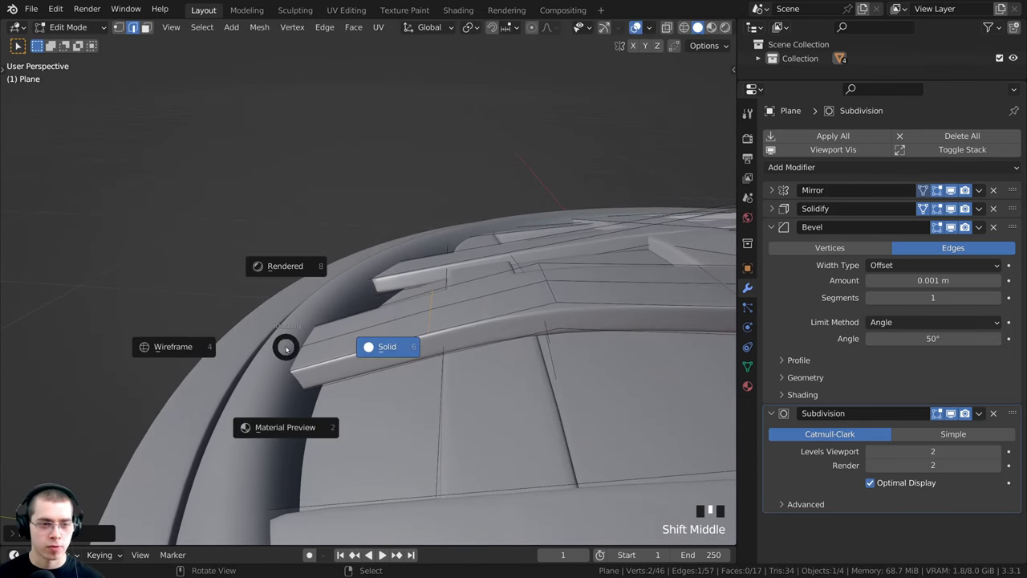
pyautogui.click(182, 350)
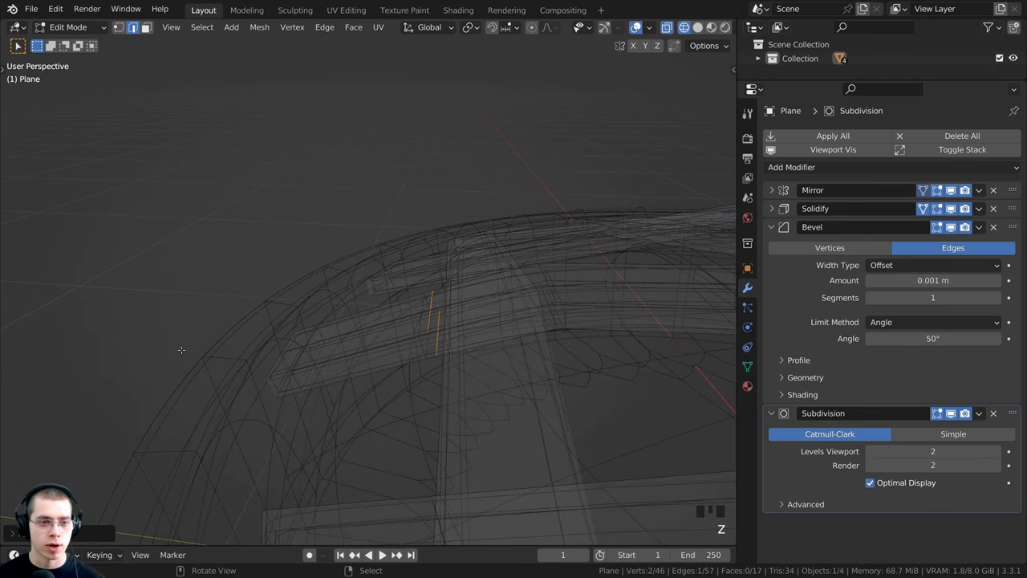
pyautogui.rightClick(272, 358)
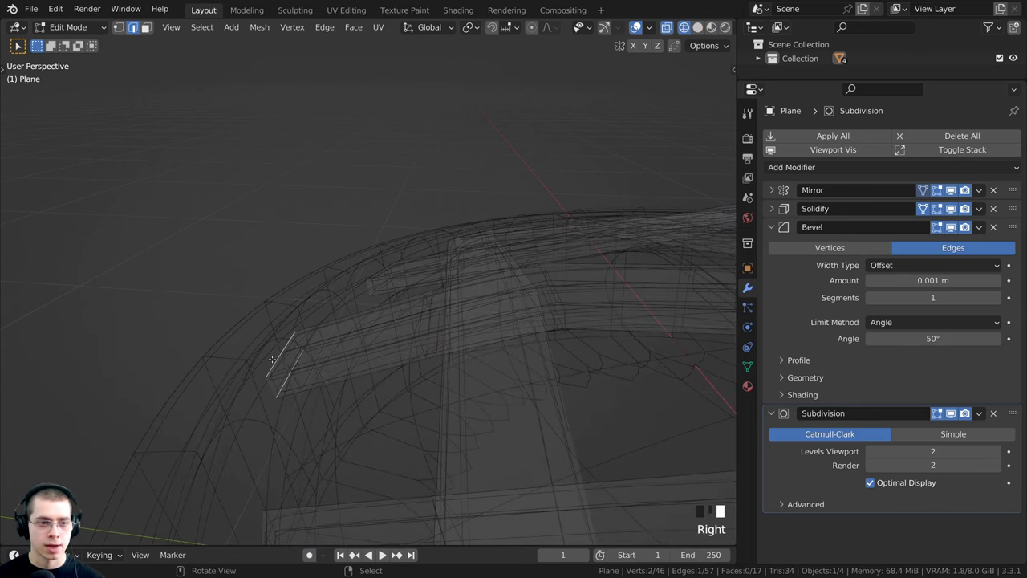
pyautogui.press('z')
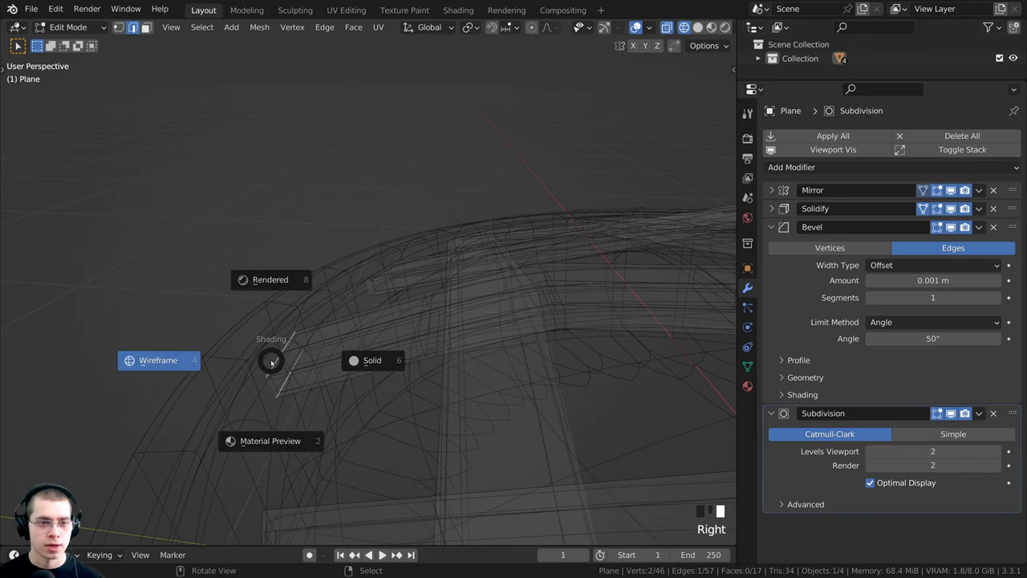
pyautogui.click(348, 361)
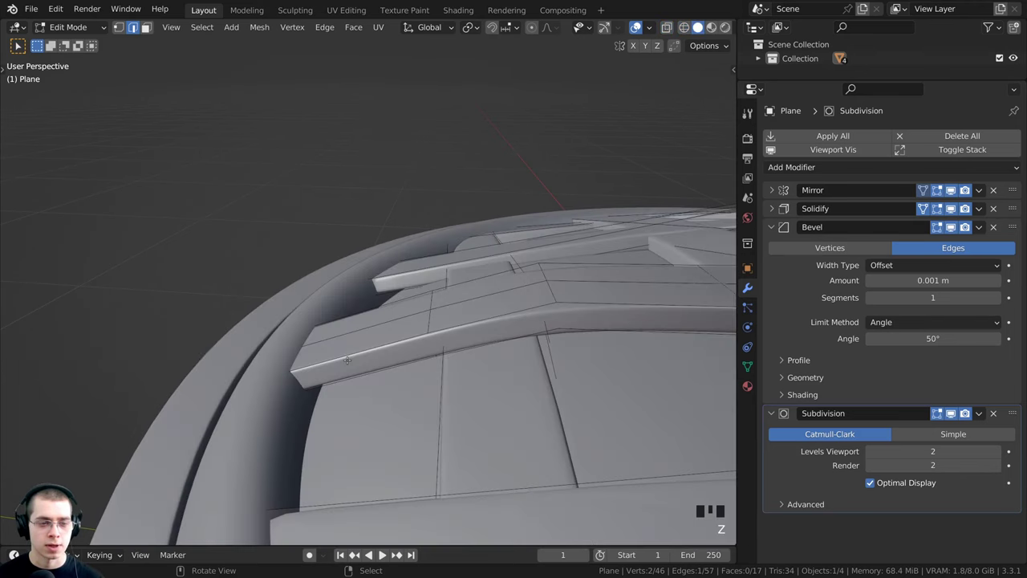
pyautogui.press('g')
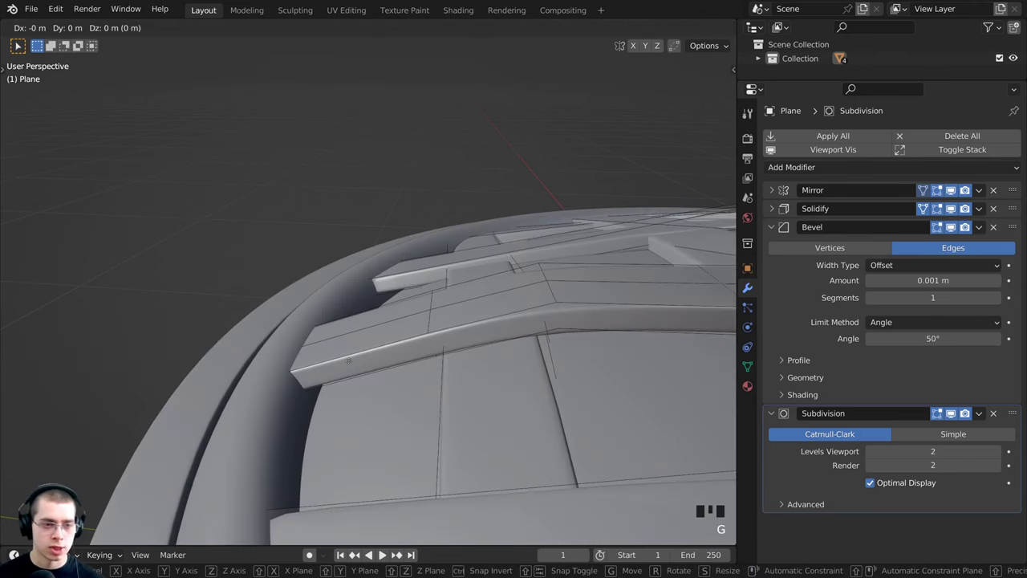
pyautogui.press('z')
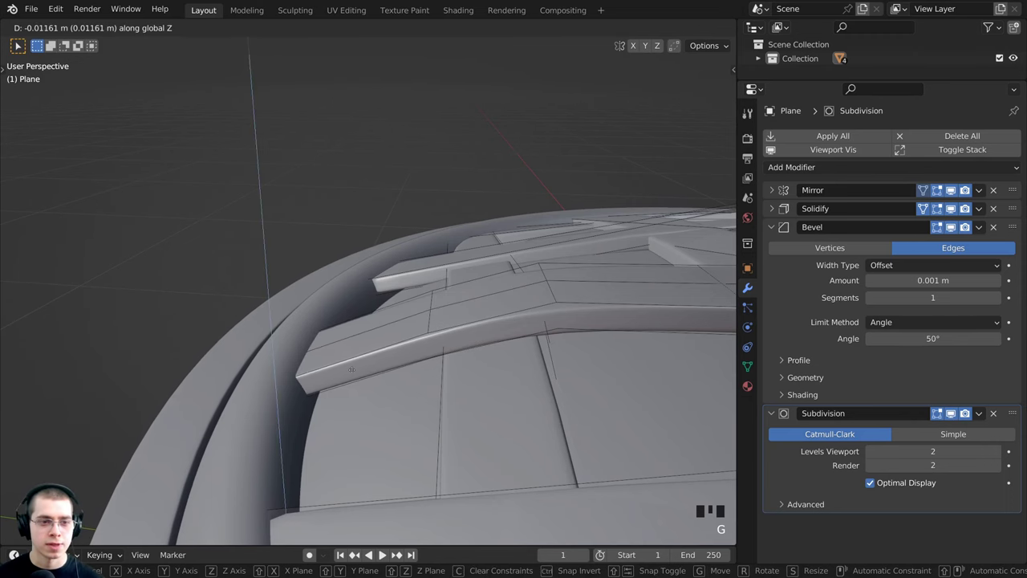
pyautogui.click(354, 378)
# Add a loop cut beside the peak of the next lattice strip, and lower it about 0.033 m along Z
pyautogui.keyDown('shift'); pyautogui.moveTo(354, 377); pyautogui.dragTo(641, 274, button='middle'); pyautogui.keyUp('shift')
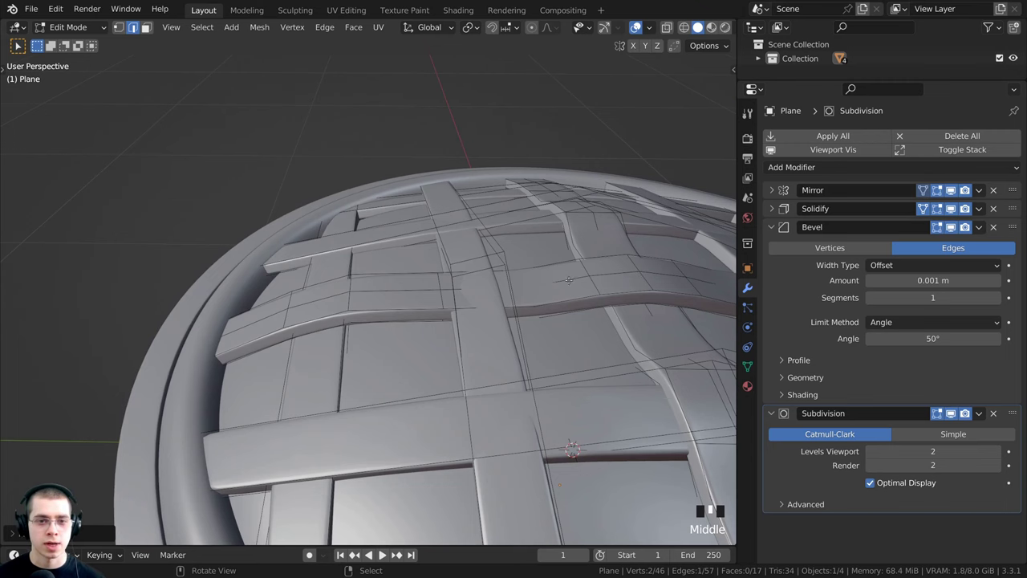
pyautogui.keyDown('shift'); pyautogui.moveTo(239, 319); pyautogui.dragTo(562, 341, button='middle'); pyautogui.keyUp('shift')
pyautogui.scroll(-3, 649, 345)
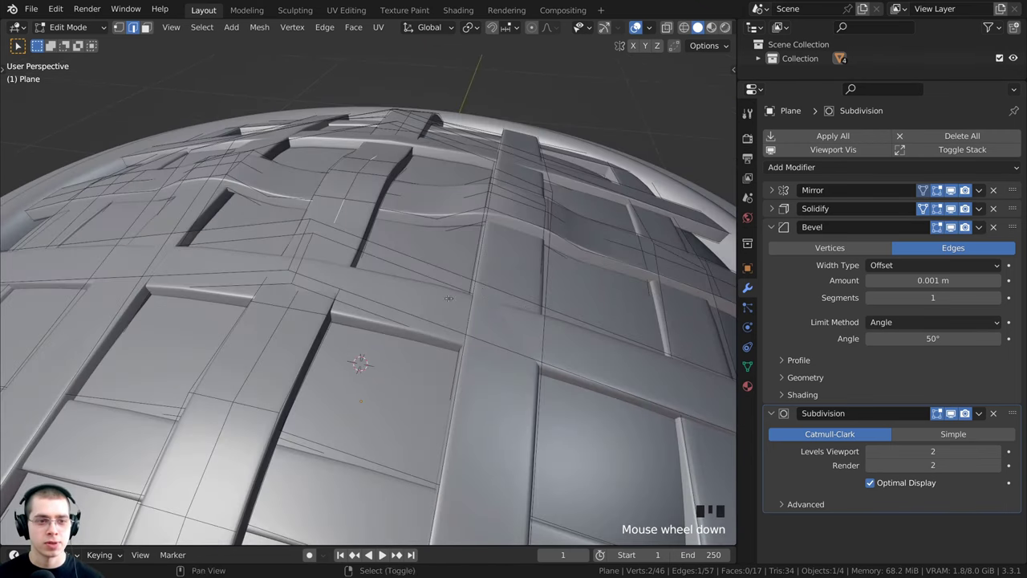
pyautogui.moveTo(449, 299); pyautogui.dragTo(386, 170, button='middle')
pyautogui.scroll(2, 310, 211)
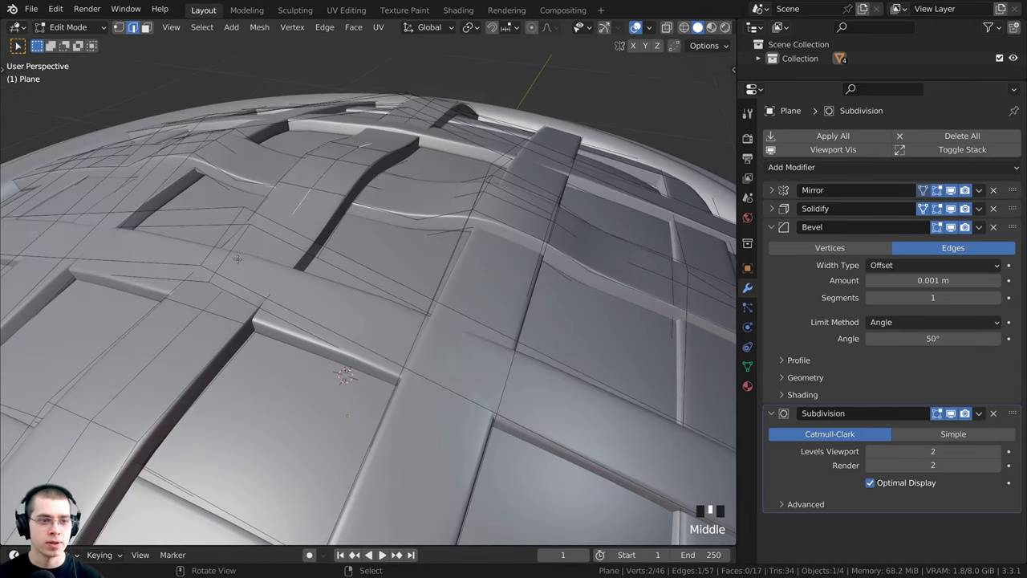
pyautogui.moveTo(244, 292); pyautogui.dragTo(317, 265, button='middle')
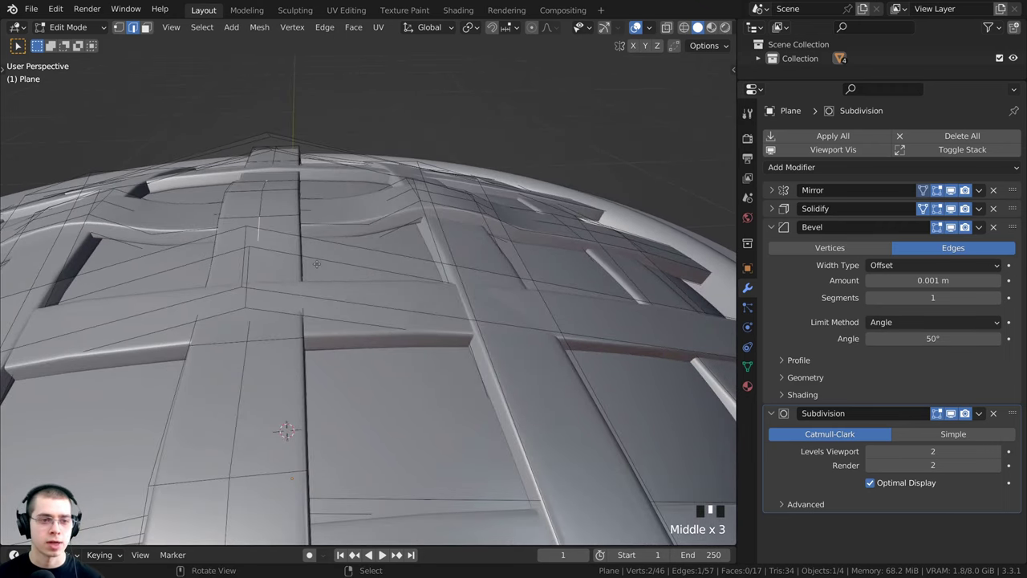
pyautogui.hotkey('ctrl', 'r')
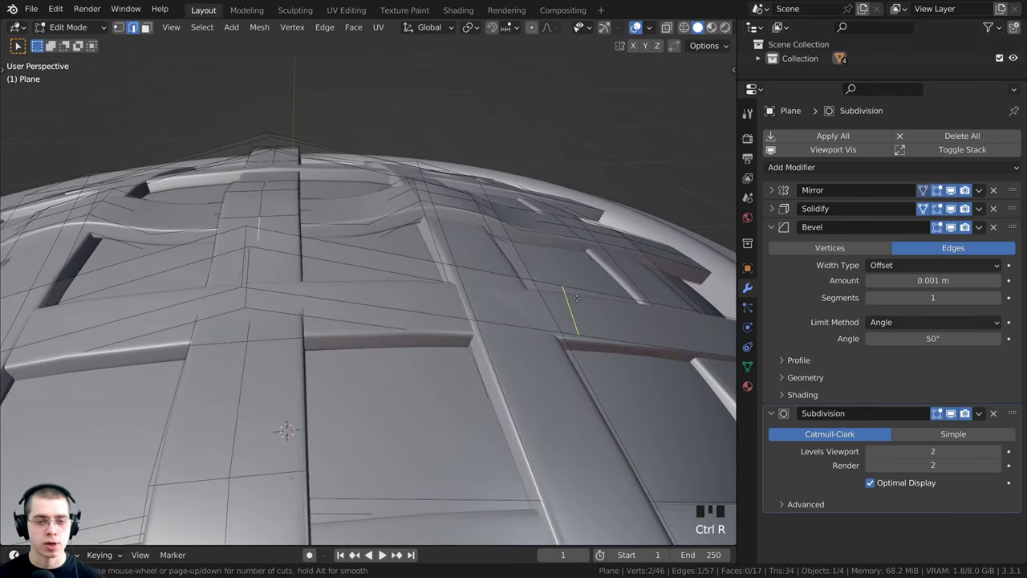
pyautogui.click(576, 297)
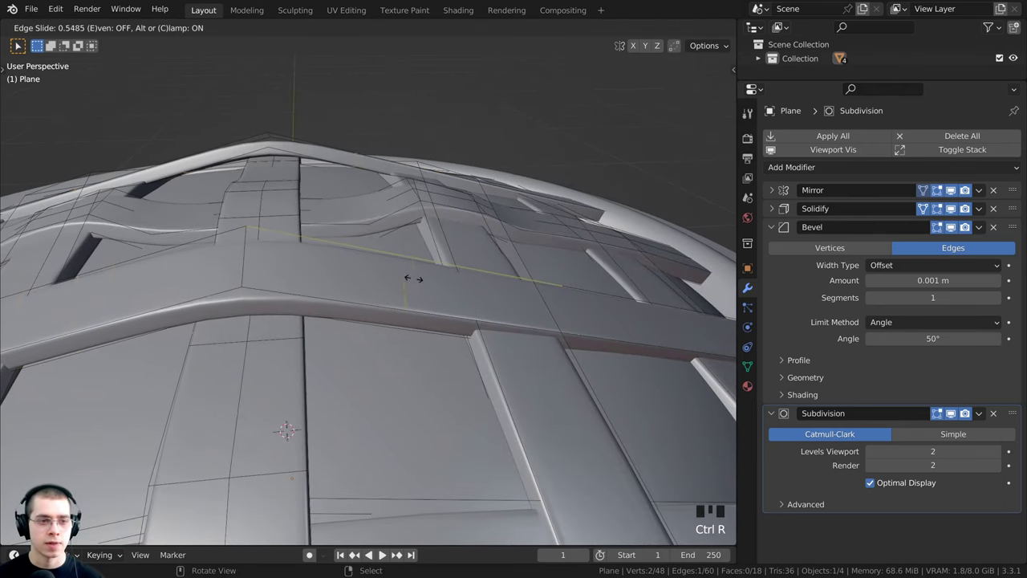
pyautogui.click(355, 265)
pyautogui.moveTo(355, 266); pyautogui.dragTo(361, 239, button='middle')
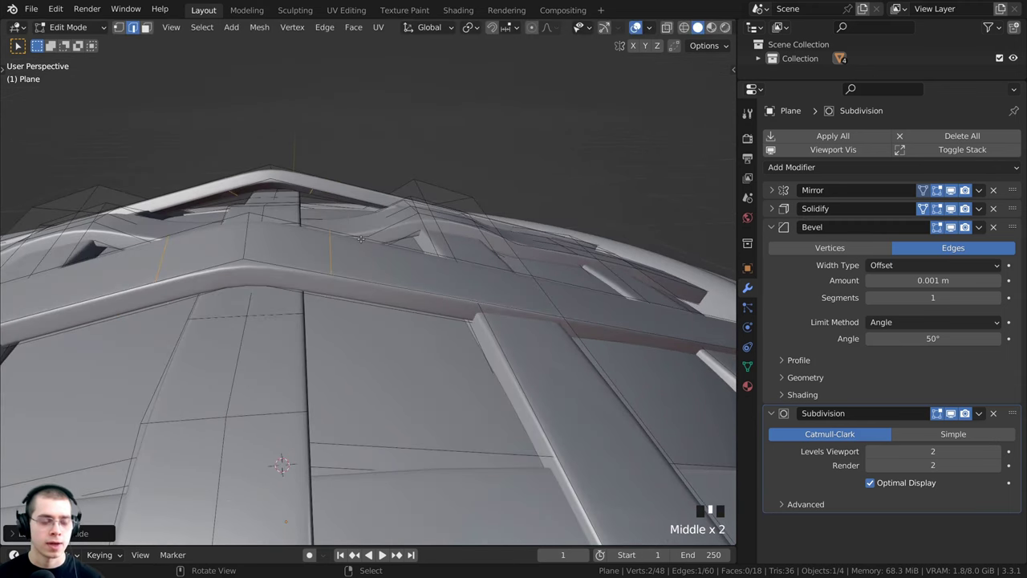
pyautogui.press('g')
pyautogui.press('z')
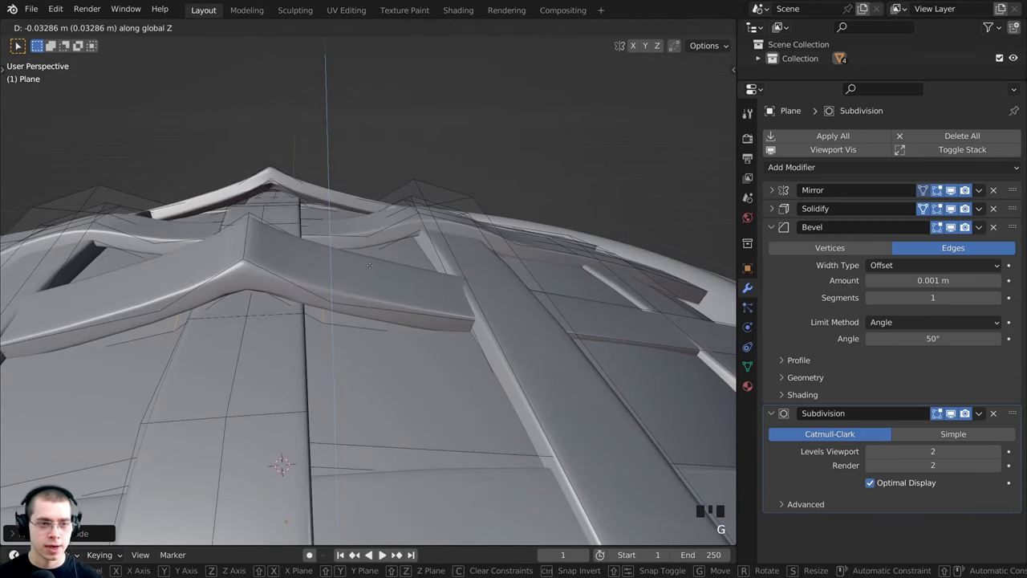
pyautogui.click(370, 266)
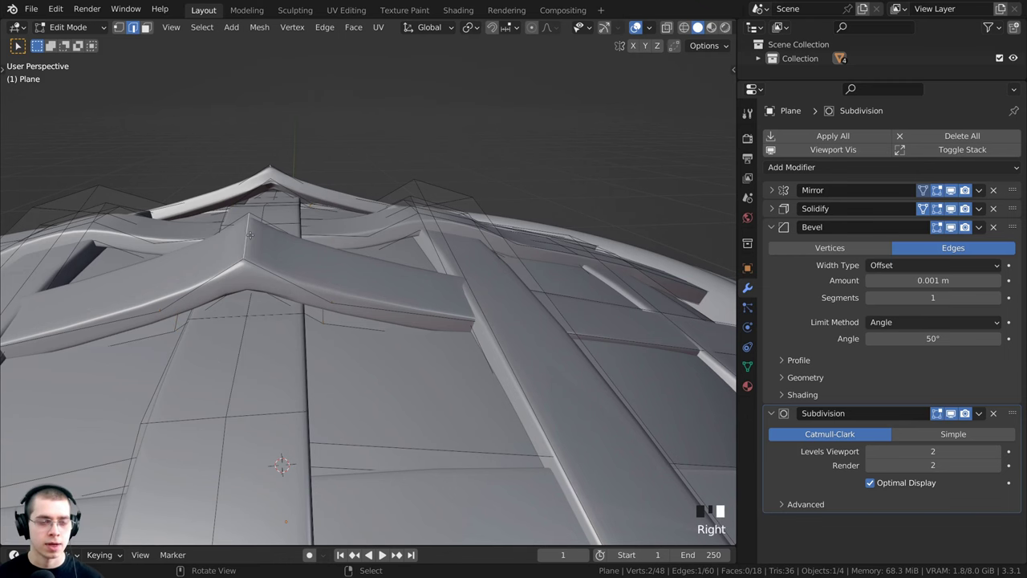
# Select that strip's central peak edge, and lower it about 0.023 m along Z to flatten the bend
pyautogui.moveTo(251, 235); pyautogui.dragTo(329, 242, button='middle')
pyautogui.press('g')
pyautogui.press('z')
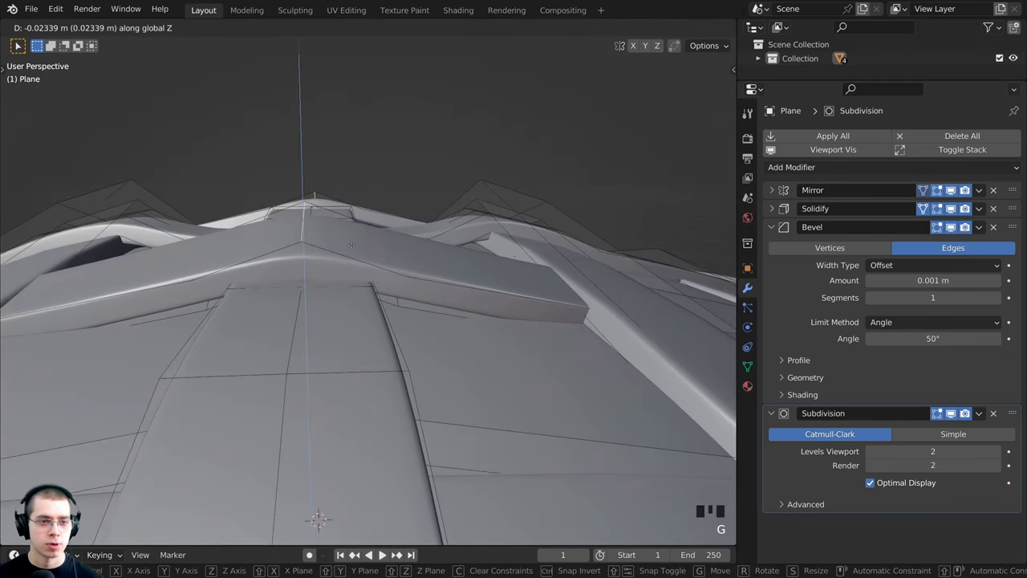
pyautogui.click(351, 247)
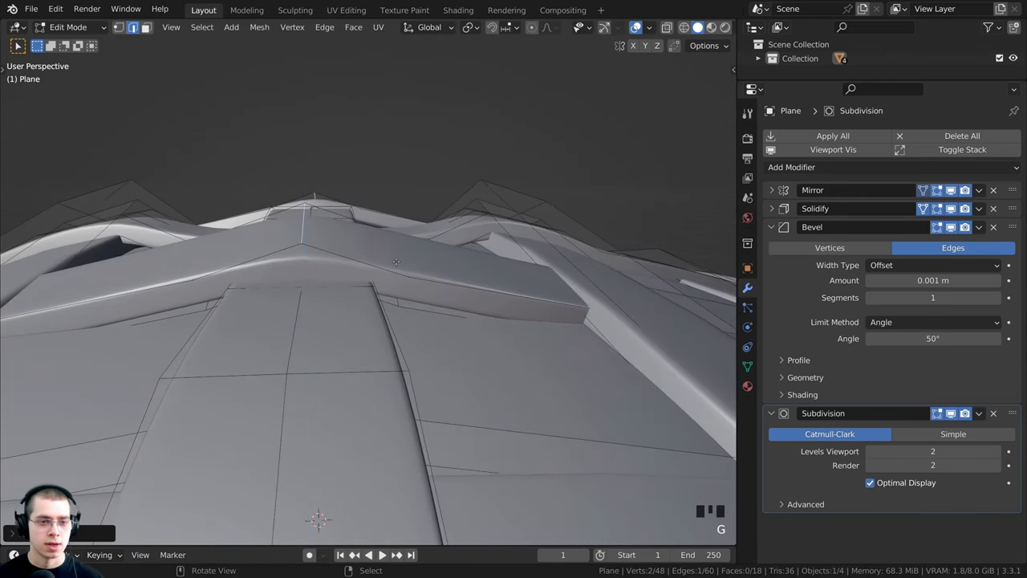
# Select the loop cut beside the peak again, and raise it slightly along Z
pyautogui.moveTo(398, 263); pyautogui.dragTo(414, 278, button='middle')
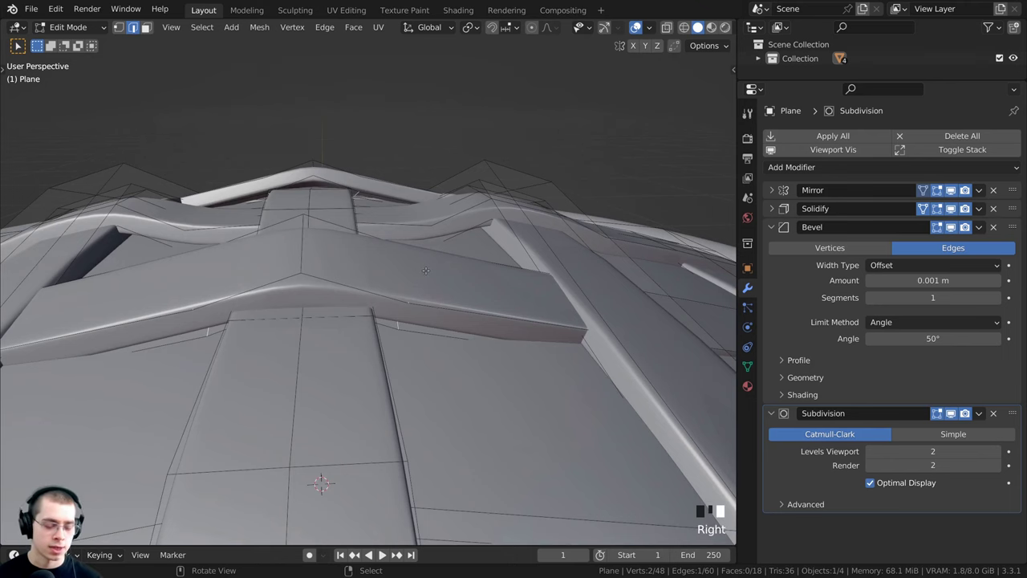
pyautogui.press('g')
pyautogui.press('z')
pyautogui.click(417, 268)
# Add a loop cut on the same strip just inside the neighbouring crossing, and fine-tune its height along Z
pyautogui.keyDown('shift'); pyautogui.moveTo(417, 268); pyautogui.dragTo(188, 247, button='middle'); pyautogui.keyUp('shift')
pyautogui.moveTo(255, 247); pyautogui.dragTo(186, 239, button='middle')
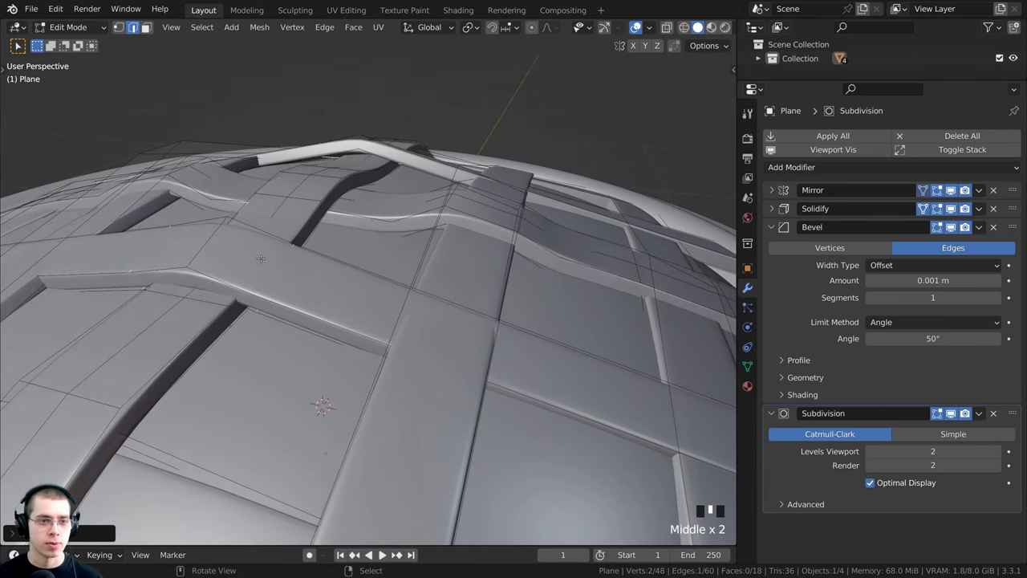
pyautogui.moveTo(419, 355); pyautogui.dragTo(442, 373, button='middle')
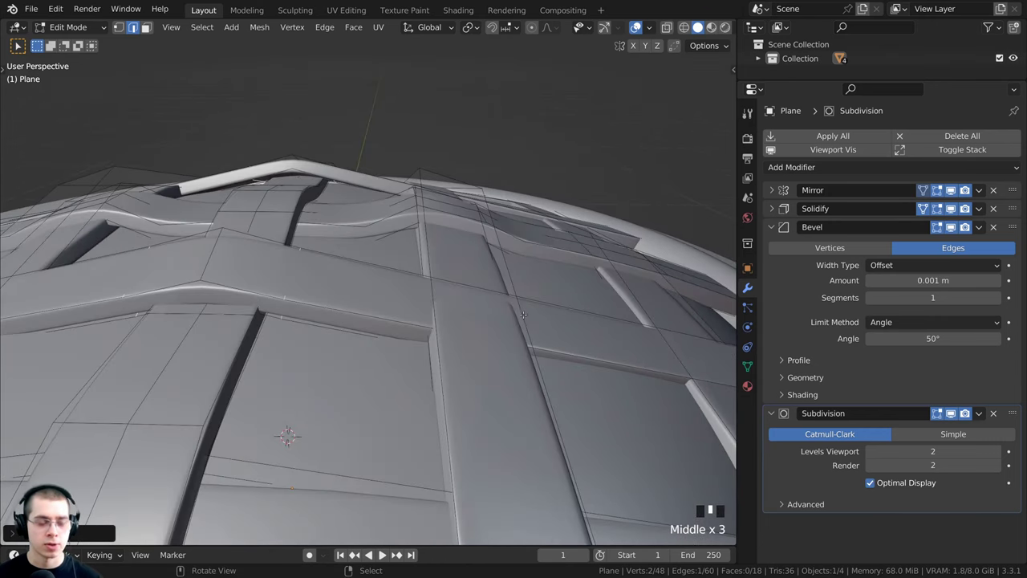
pyautogui.keyDown('shift'); pyautogui.moveTo(524, 314); pyautogui.dragTo(468, 305, button='middle'); pyautogui.keyUp('shift')
pyautogui.hotkey('ctrl', 'r')
pyautogui.click(468, 306)
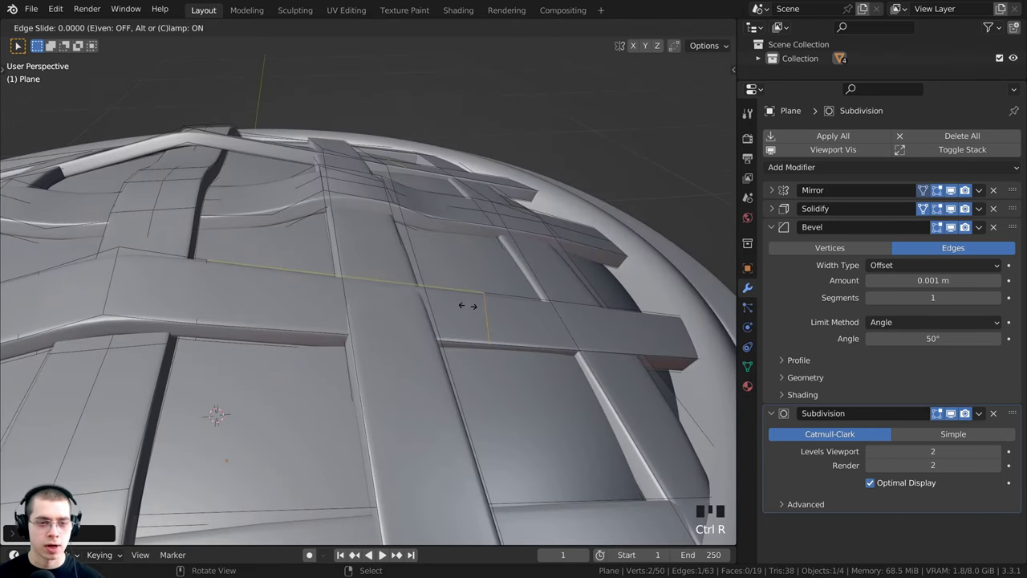
pyautogui.click(332, 299)
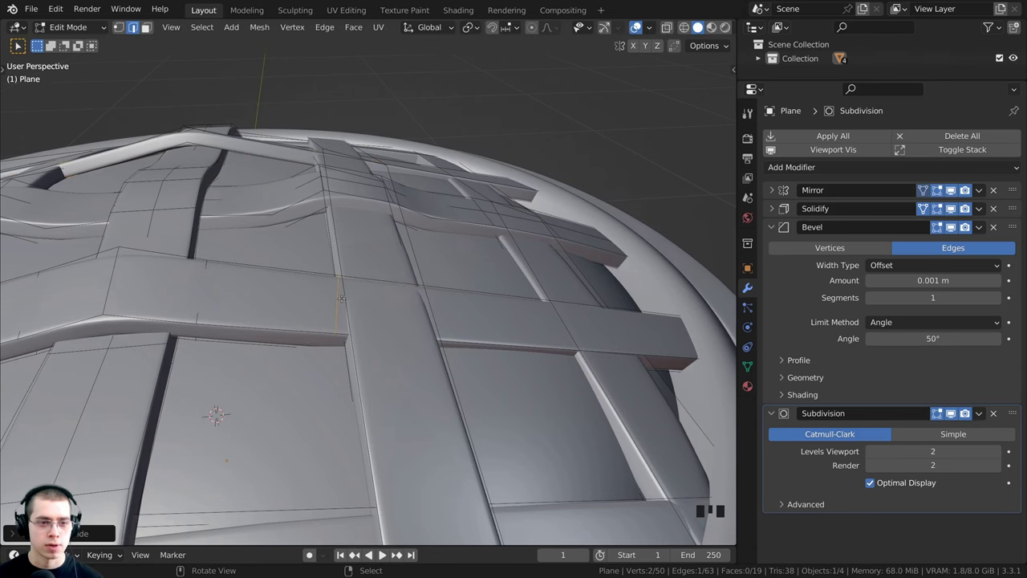
pyautogui.moveTo(331, 298); pyautogui.dragTo(410, 241, button='middle')
pyautogui.press('g')
pyautogui.press('z')
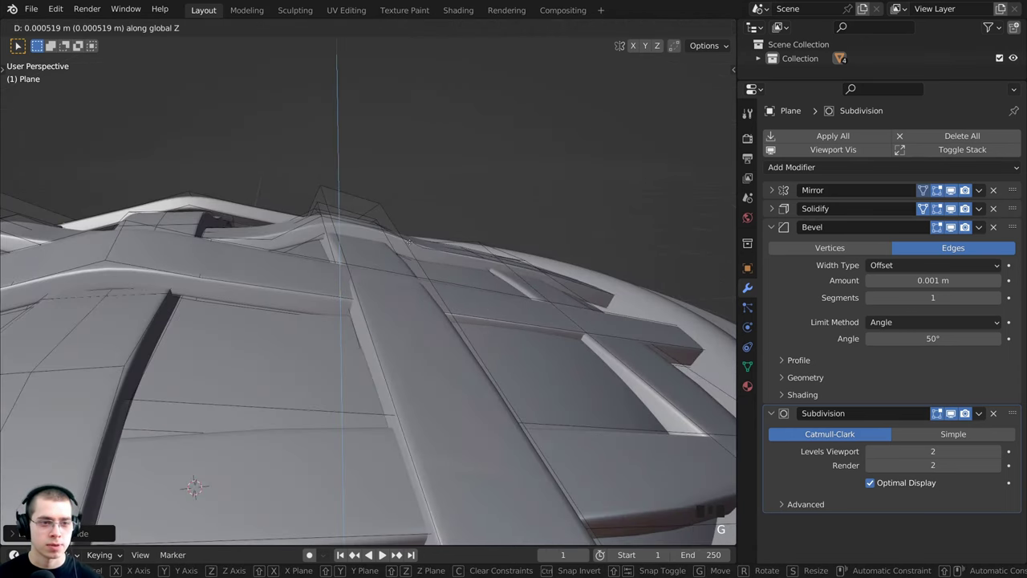
pyautogui.click(409, 243)
# Add a centred loop cut between the peak-side cut and the crossing-side cut, and lower it slightly along Z
pyautogui.keyDown('shift'); pyautogui.moveTo(345, 317); pyautogui.dragTo(375, 351, button='middle'); pyautogui.keyUp('shift')
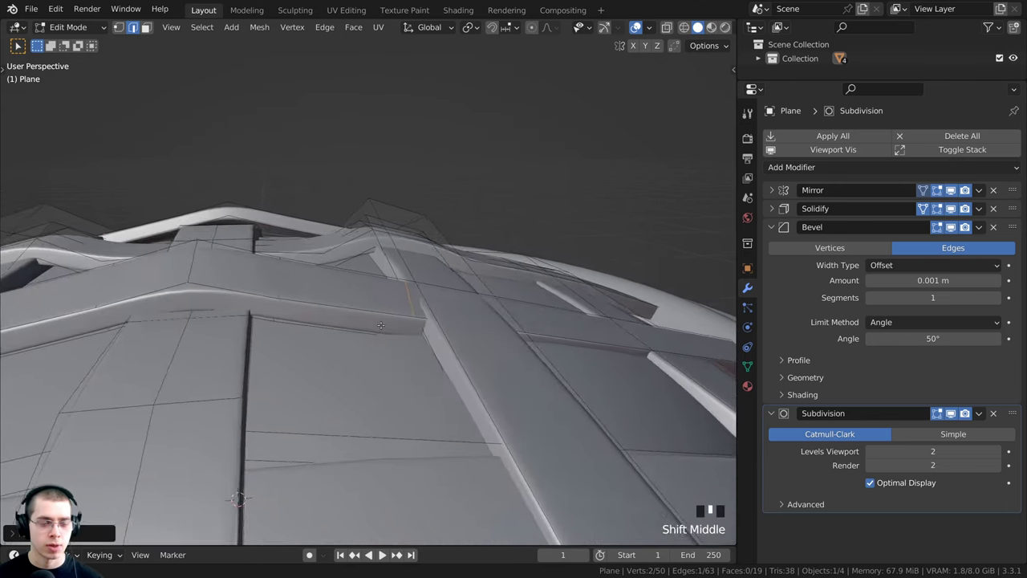
pyautogui.scroll(2, 375, 351)
pyautogui.hotkey('ctrl', 'r')
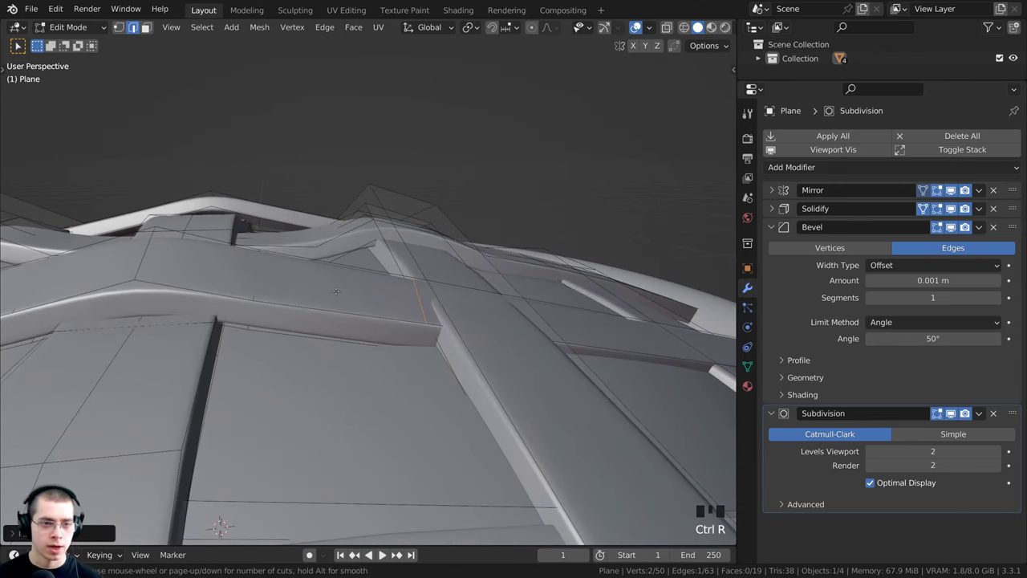
pyautogui.click(343, 303)
pyautogui.rightClick(344, 303)
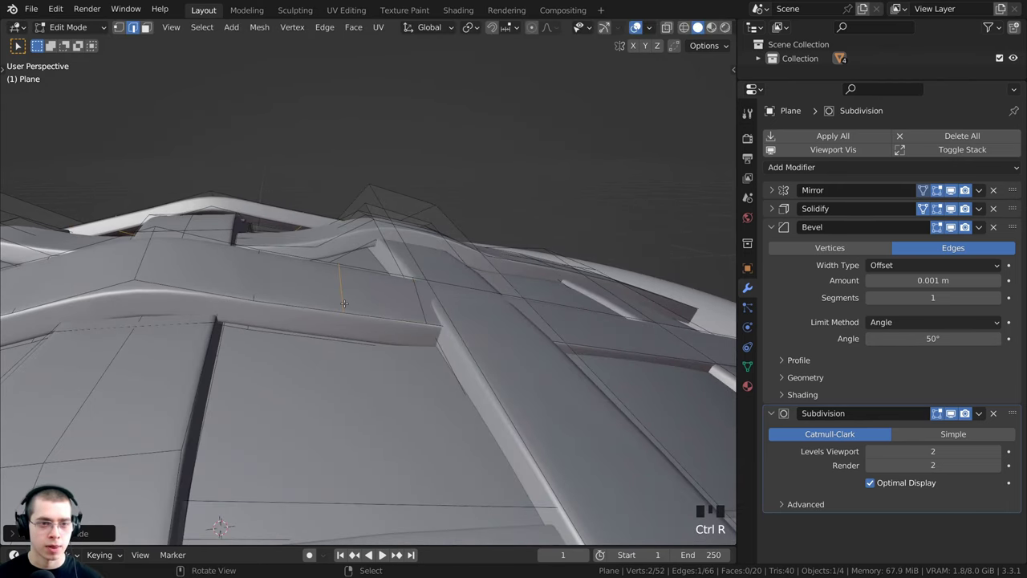
pyautogui.press('g')
pyautogui.press('z')
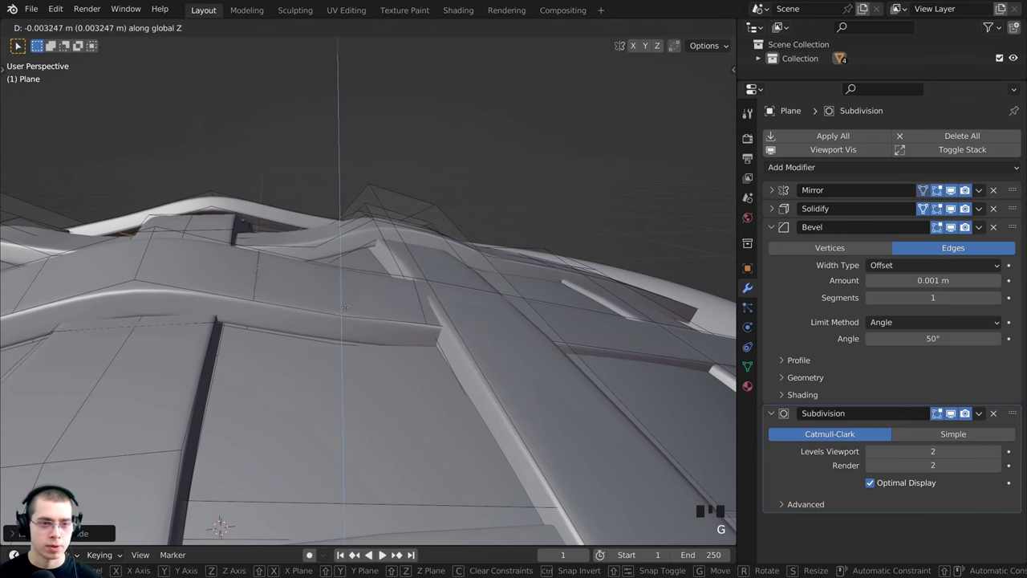
pyautogui.click(343, 310)
# Add a loop cut on the strip's rim-side segment, slide it inward to the crossing, and raise it about 0.02 m along Z
pyautogui.keyDown('shift'); pyautogui.moveTo(344, 310); pyautogui.dragTo(369, 311, button='middle'); pyautogui.keyUp('shift')
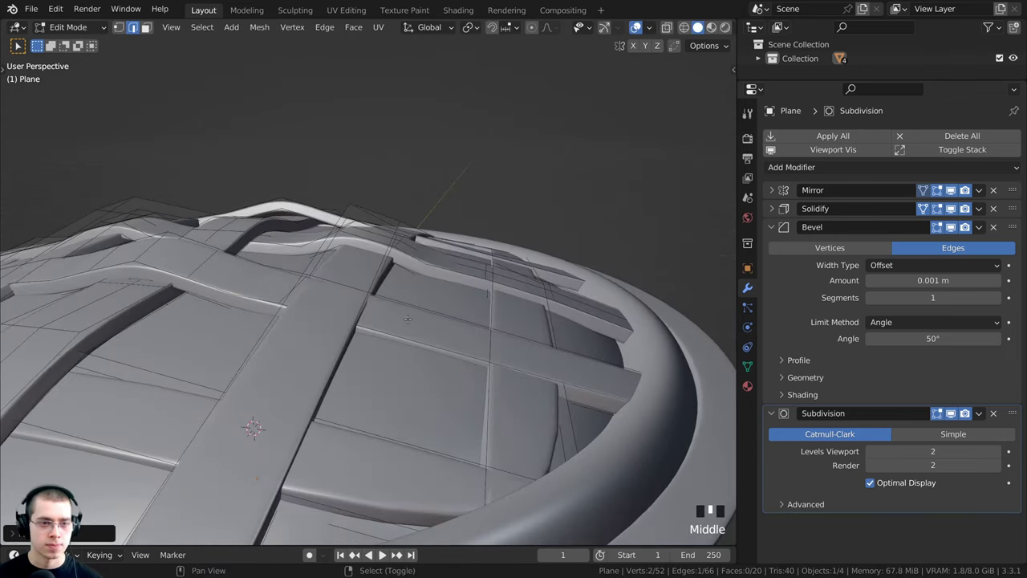
pyautogui.scroll(3, 377, 310)
pyautogui.hotkey('ctrl', 'r')
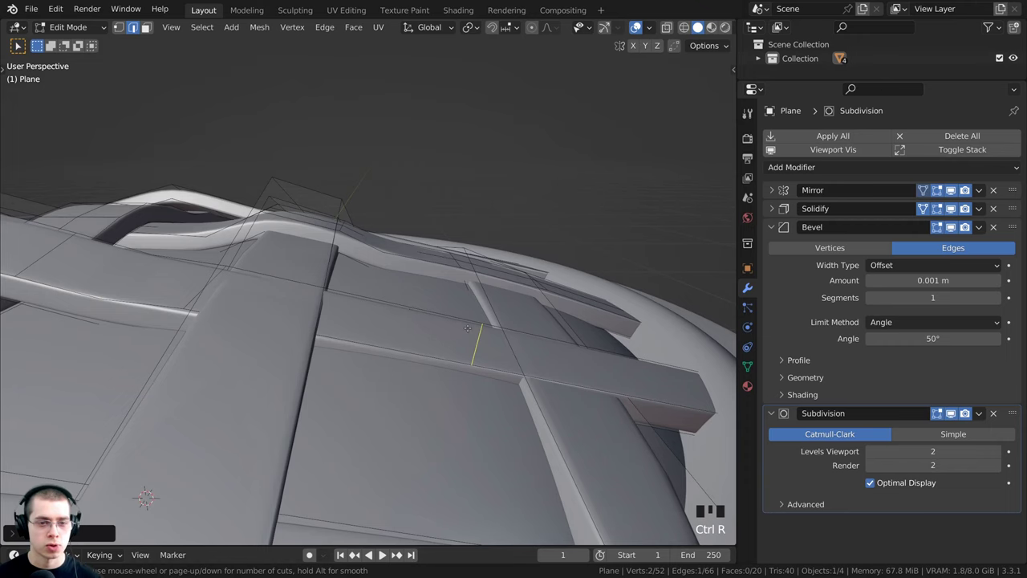
pyautogui.click(467, 329)
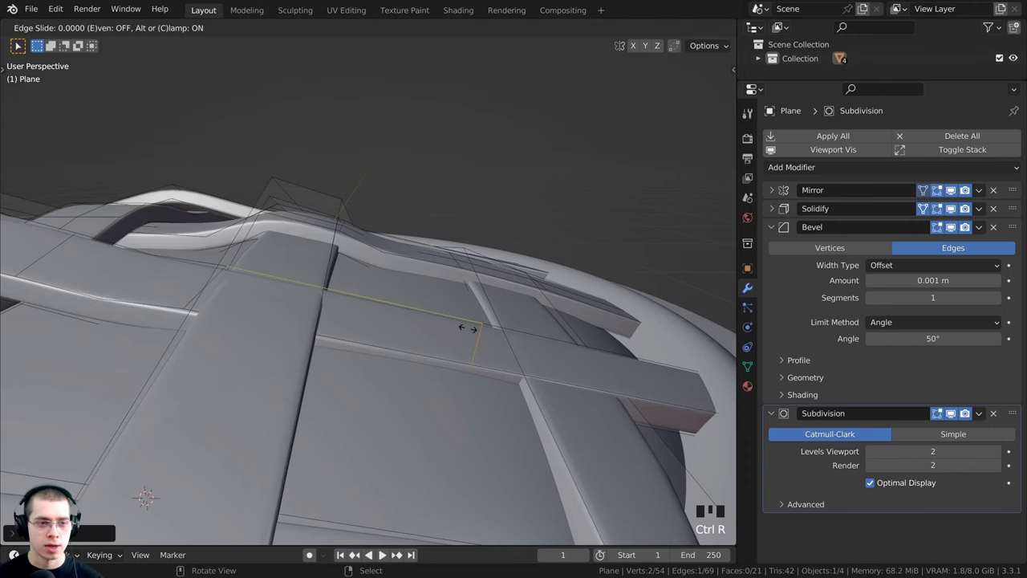
pyautogui.click(351, 312)
pyautogui.moveTo(351, 312); pyautogui.dragTo(359, 296, button='middle')
pyautogui.press('g')
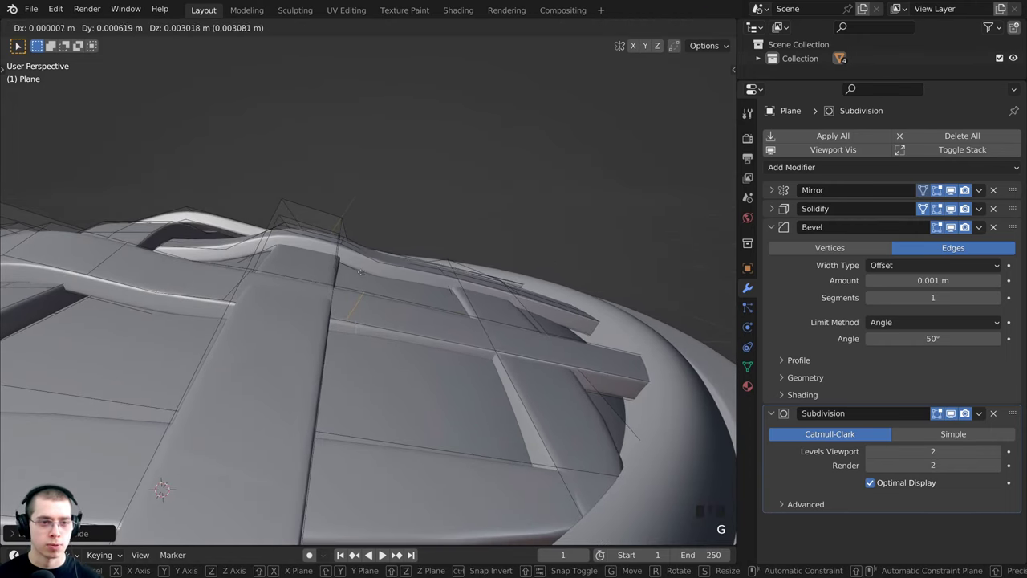
pyautogui.press('z')
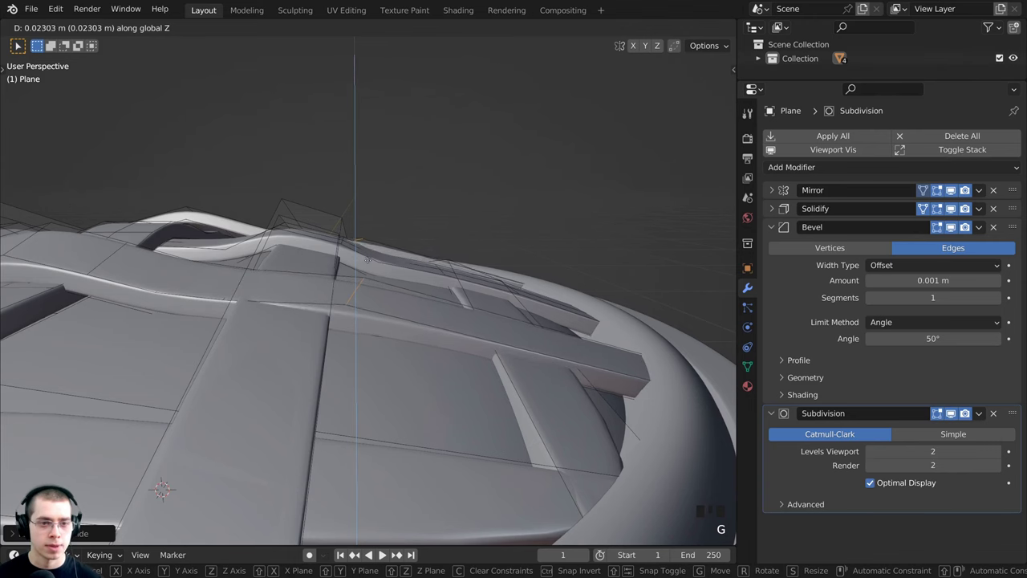
pyautogui.click(364, 266)
# Add a loop cut on the strip's outermost segment, slide it inward beside the last crossing, and raise it slightly along Z
pyautogui.keyDown('shift'); pyautogui.moveTo(365, 265); pyautogui.dragTo(118, 303, button='middle'); pyautogui.keyUp('shift')
pyautogui.scroll(2, 321, 281)
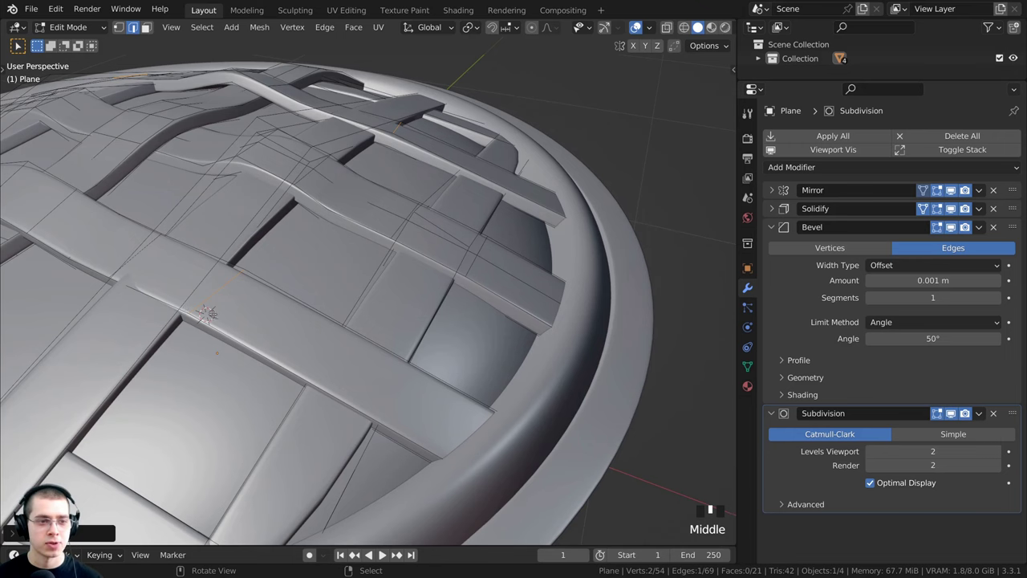
pyautogui.moveTo(212, 314); pyautogui.dragTo(372, 285, button='middle')
pyautogui.moveTo(372, 330); pyautogui.dragTo(384, 336, button='middle')
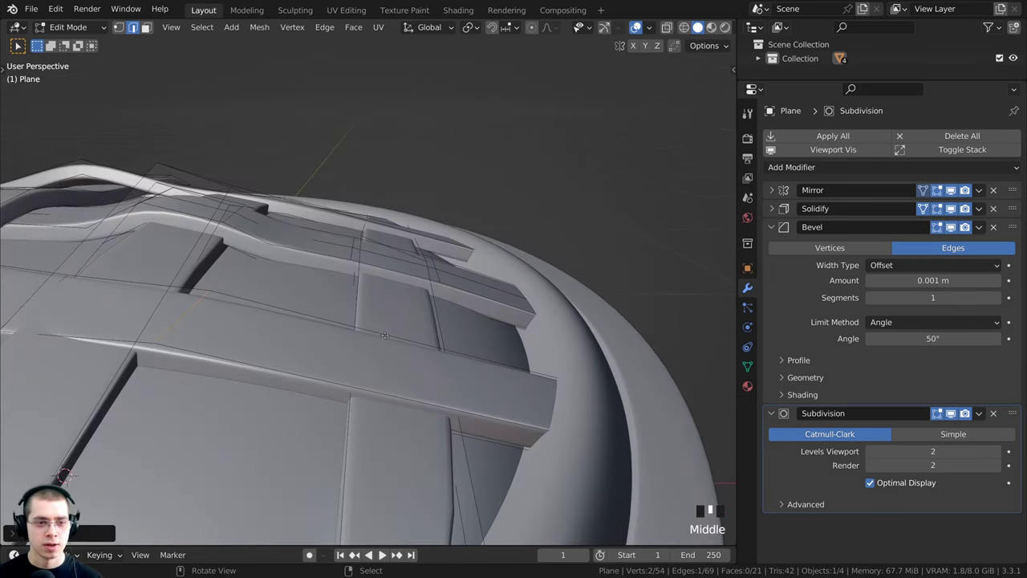
pyautogui.hotkey('ctrl', 'r')
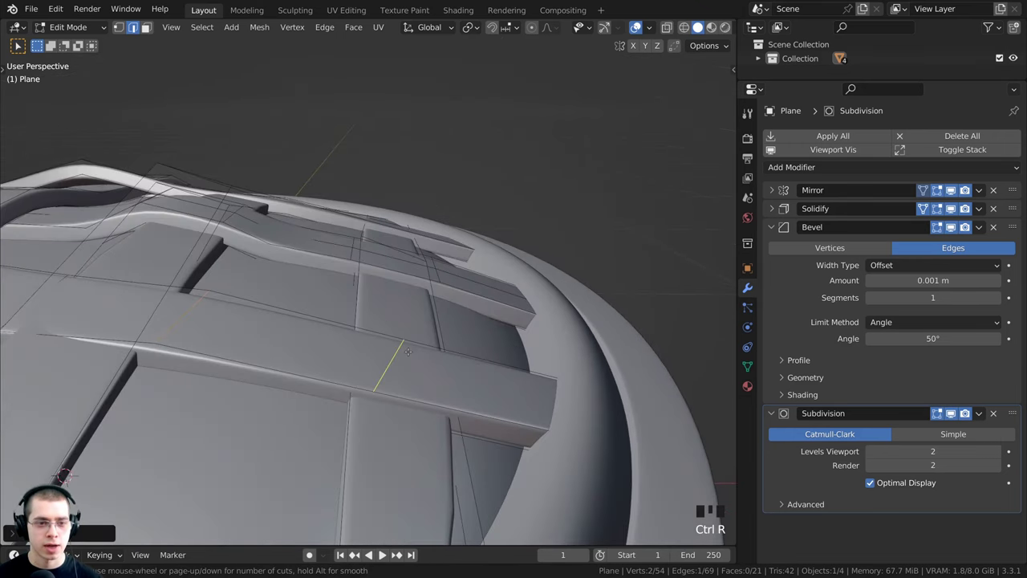
pyautogui.click(407, 352)
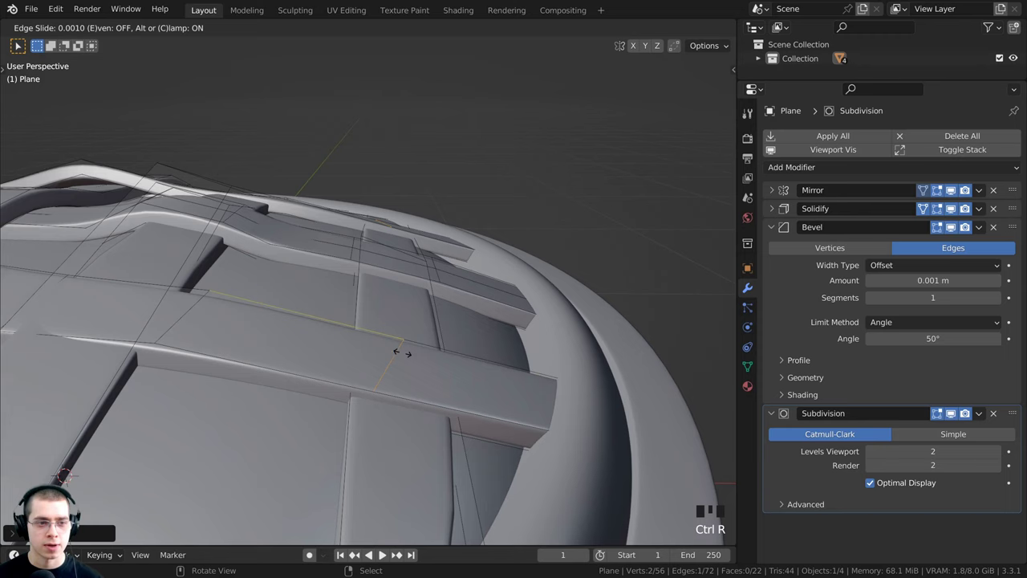
pyautogui.click(359, 348)
pyautogui.press('g')
pyautogui.press('z')
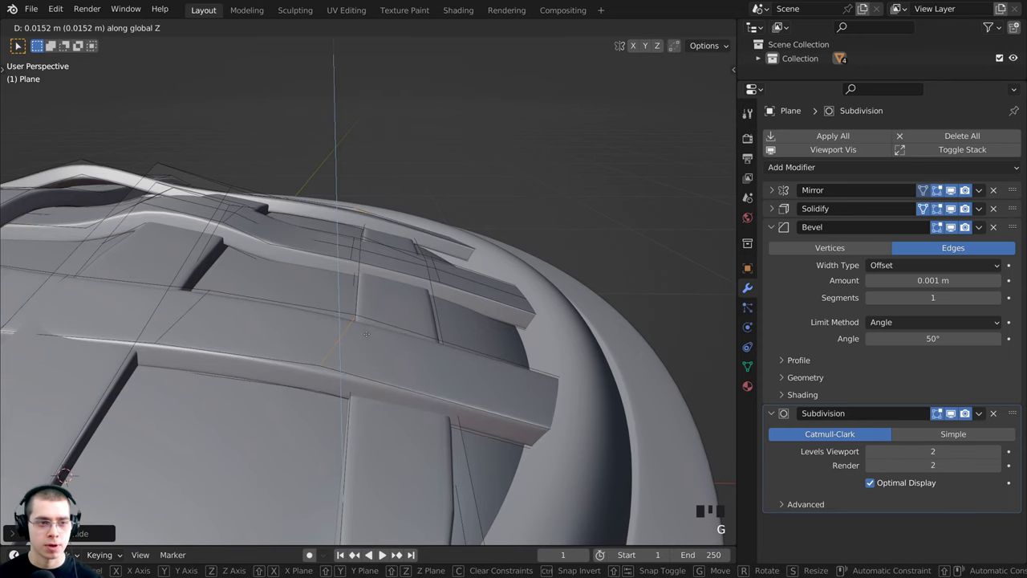
pyautogui.click(365, 325)
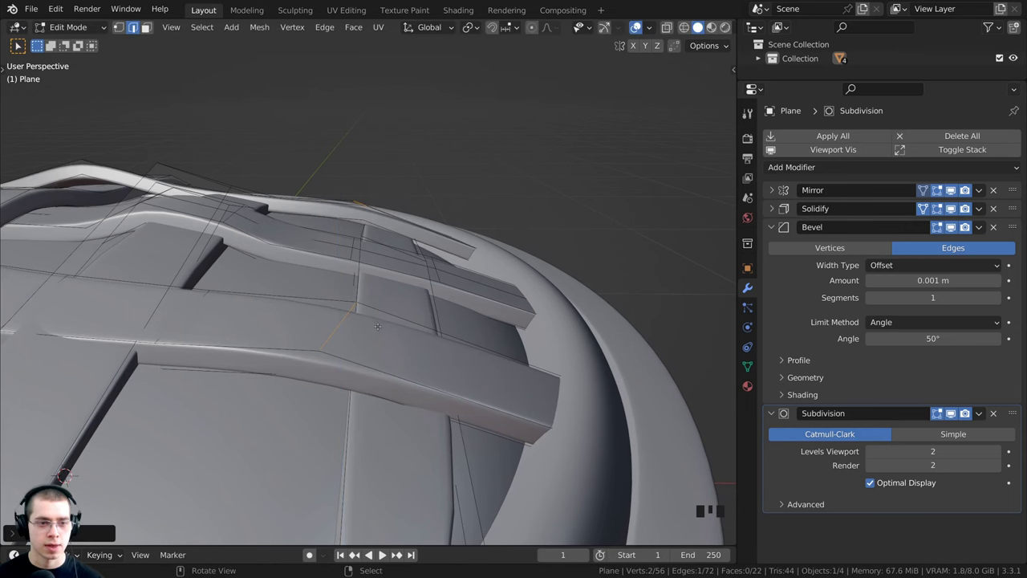
# Add a centred loop cut between the last cut and the strip's rim end, and raise it slightly along Z
pyautogui.moveTo(365, 325); pyautogui.dragTo(384, 303, button='middle')
pyautogui.hotkey('ctrl', 'r')
pyautogui.click(436, 321)
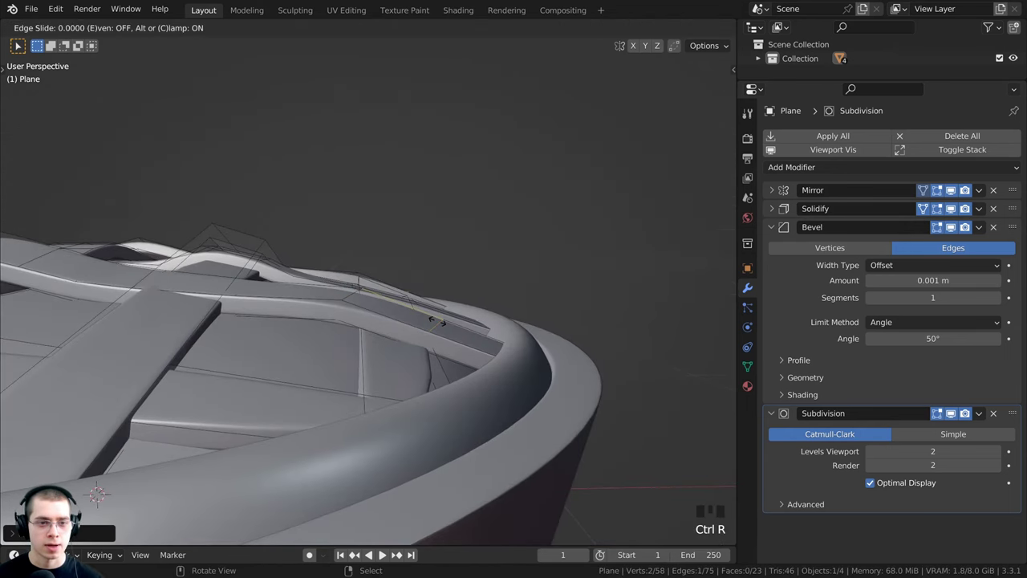
pyautogui.rightClick(425, 319)
pyautogui.scroll(2, 437, 325)
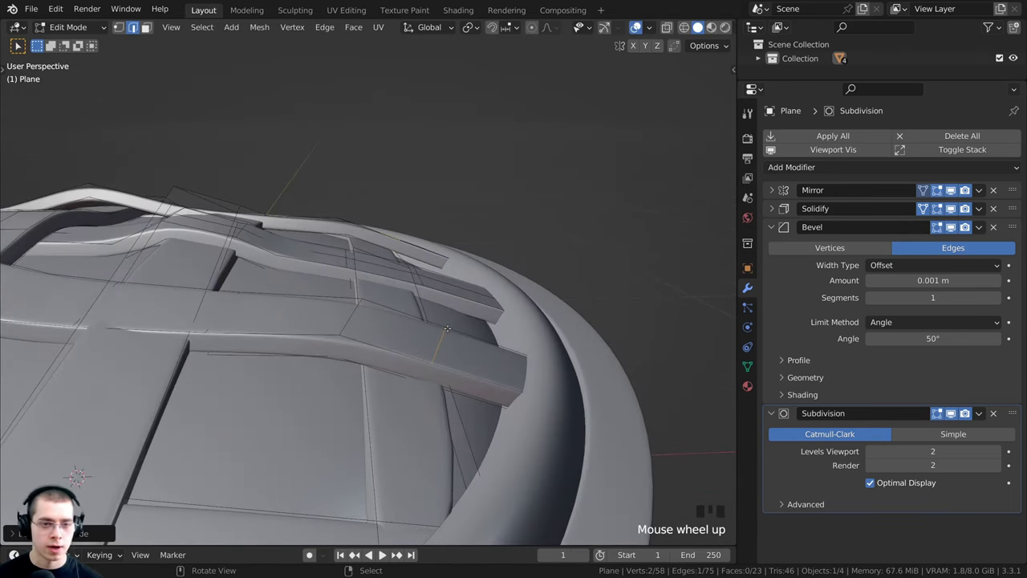
pyautogui.press('g')
pyautogui.press('z')
pyautogui.click(451, 320)
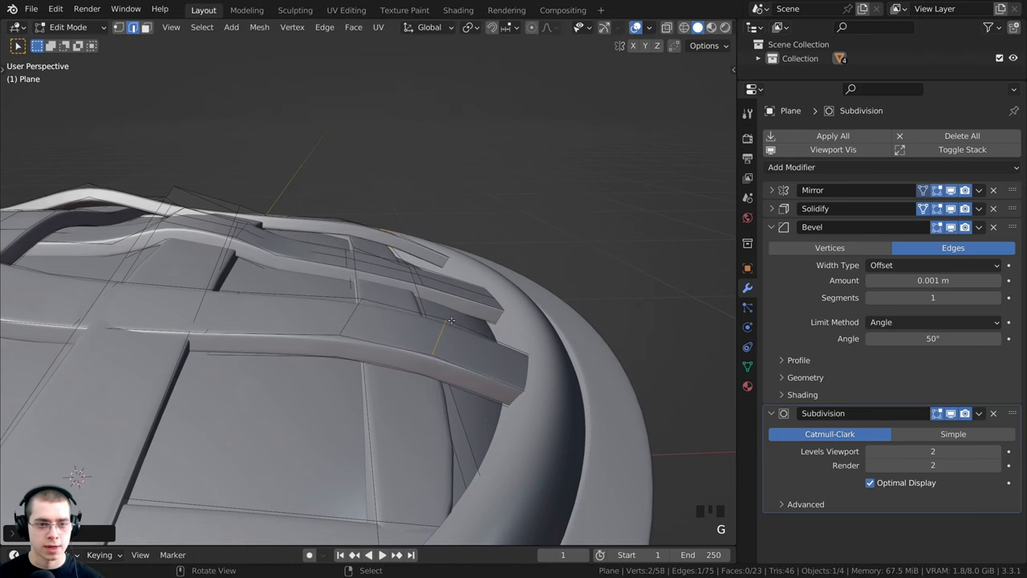
# Edge-slide the rim-side loop cut slightly along the strip, and save the file
pyautogui.moveTo(453, 321); pyautogui.dragTo(459, 353, button='middle')
pyautogui.scroll(2, 458, 353)
pyautogui.press('g')
pyautogui.press('g')
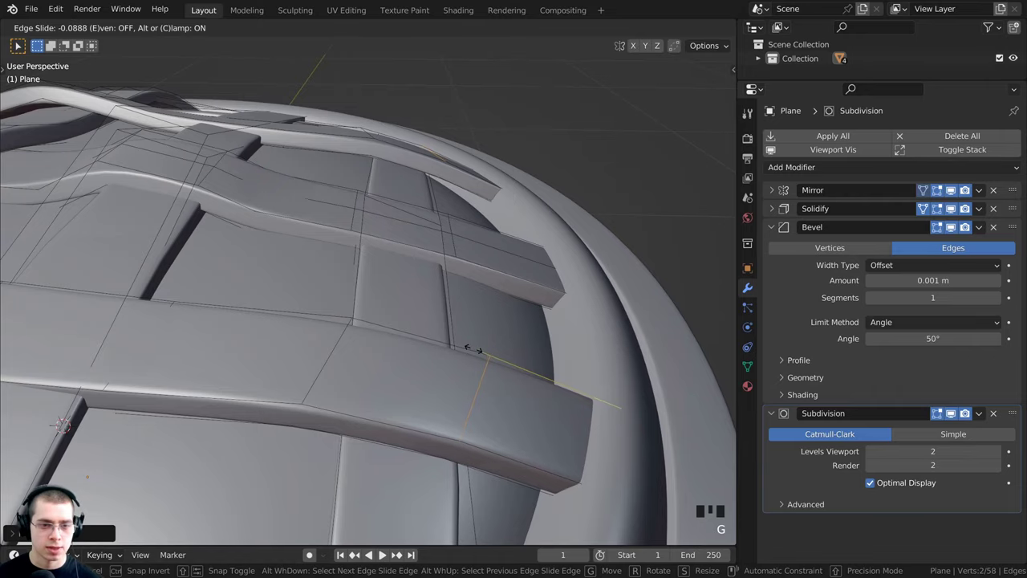
pyautogui.click(473, 349)
pyautogui.scroll(-3, 473, 349)
pyautogui.moveTo(473, 349); pyautogui.dragTo(380, 345, button='middle')
pyautogui.hotkey('ctrl', 's')
# Add a loop cut on the long strip's outer segment, and slide it inward toward the strip's central peak
pyautogui.keyDown('shift'); pyautogui.moveTo(380, 345); pyautogui.dragTo(378, 335, button='middle'); pyautogui.keyUp('shift')
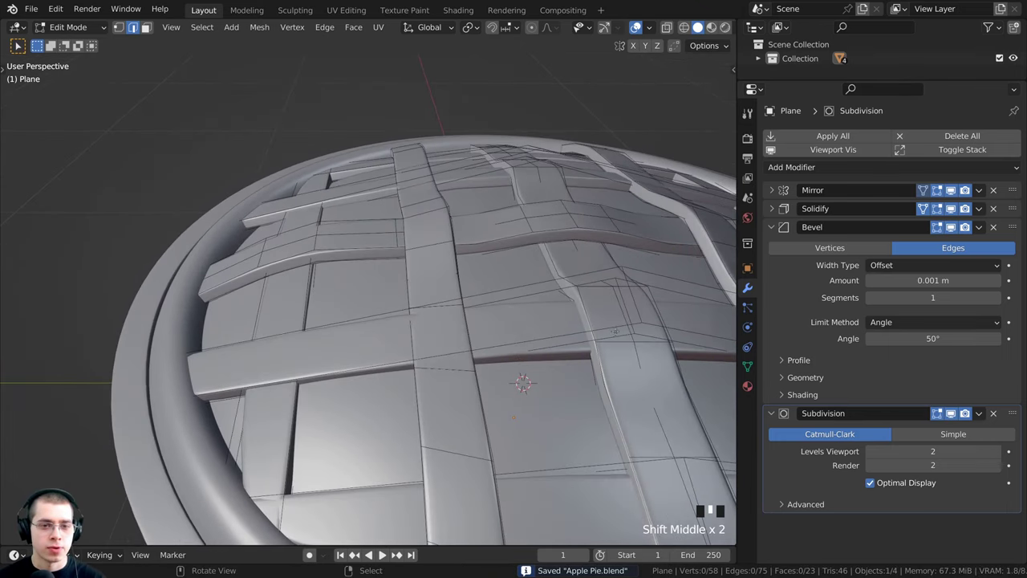
pyautogui.keyDown('shift'); pyautogui.moveTo(474, 347); pyautogui.dragTo(466, 333, button='middle'); pyautogui.keyUp('shift')
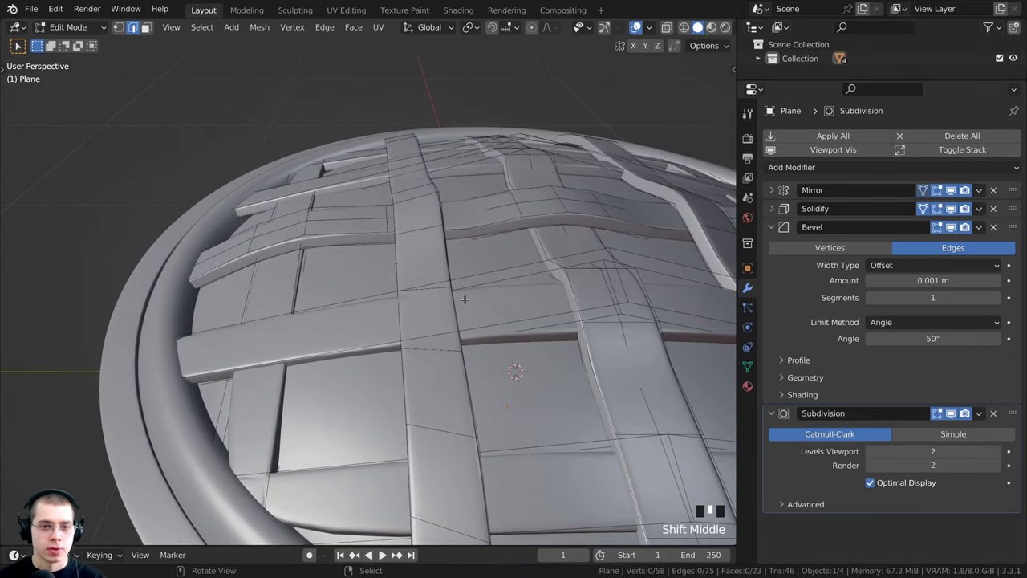
pyautogui.hotkey('ctrl', 'r')
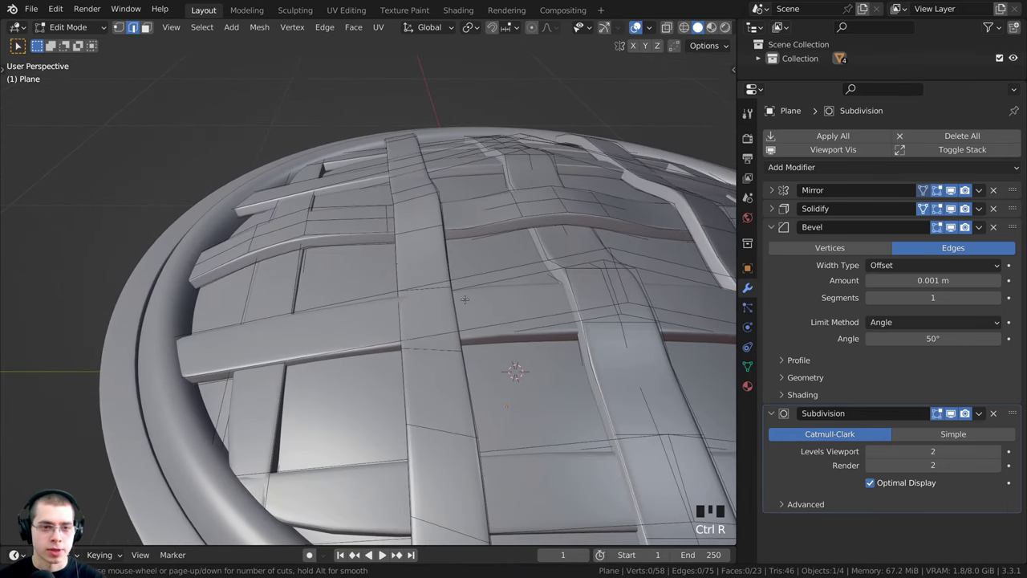
pyautogui.click(379, 298)
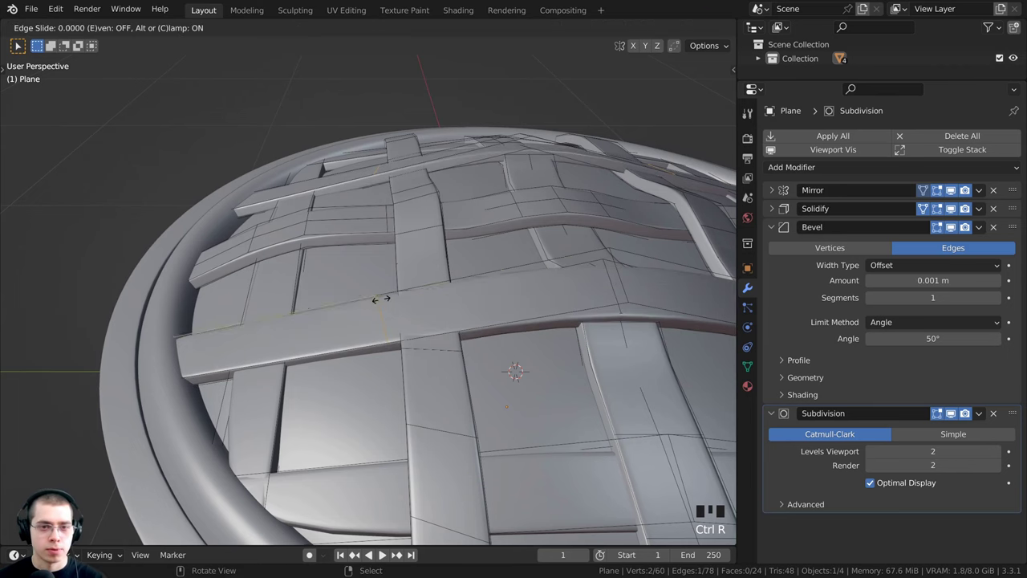
pyautogui.click(539, 277)
pyautogui.keyDown('shift'); pyautogui.moveTo(539, 277); pyautogui.dragTo(457, 290, button='middle'); pyautogui.keyUp('shift')
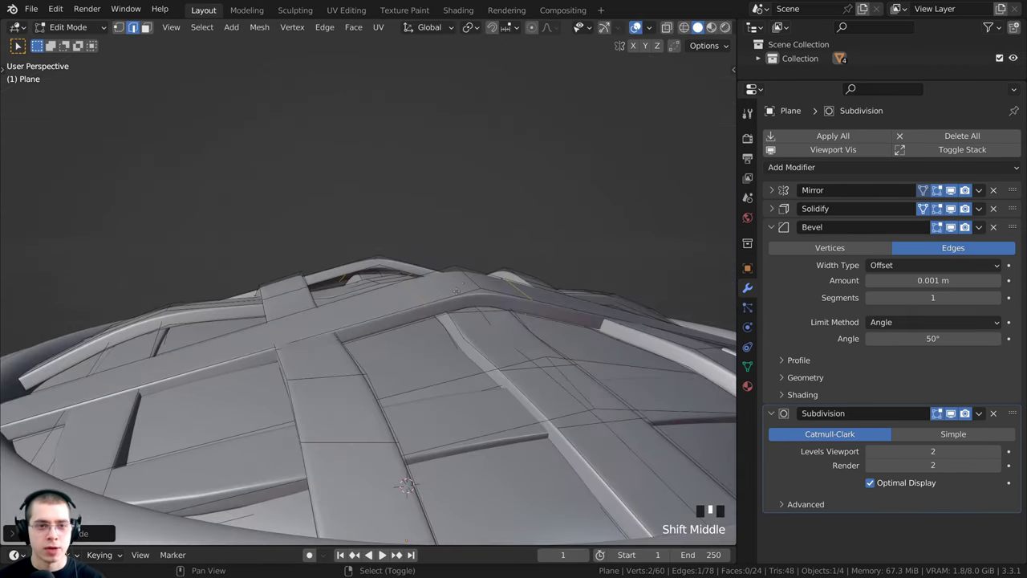
# Select that strip's central peak edge, and lower it about 0.09 m along Z so it passes under the crossing strip
pyautogui.rightClick(514, 291)
pyautogui.scroll(2, 514, 291)
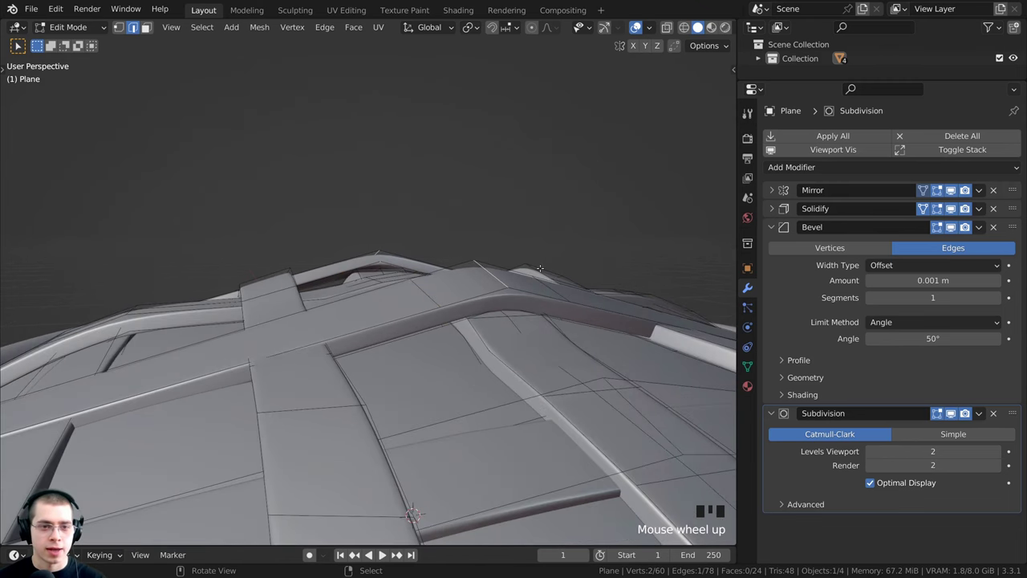
pyautogui.moveTo(544, 279); pyautogui.dragTo(549, 293, button='middle')
pyautogui.press('g')
pyautogui.press('z')
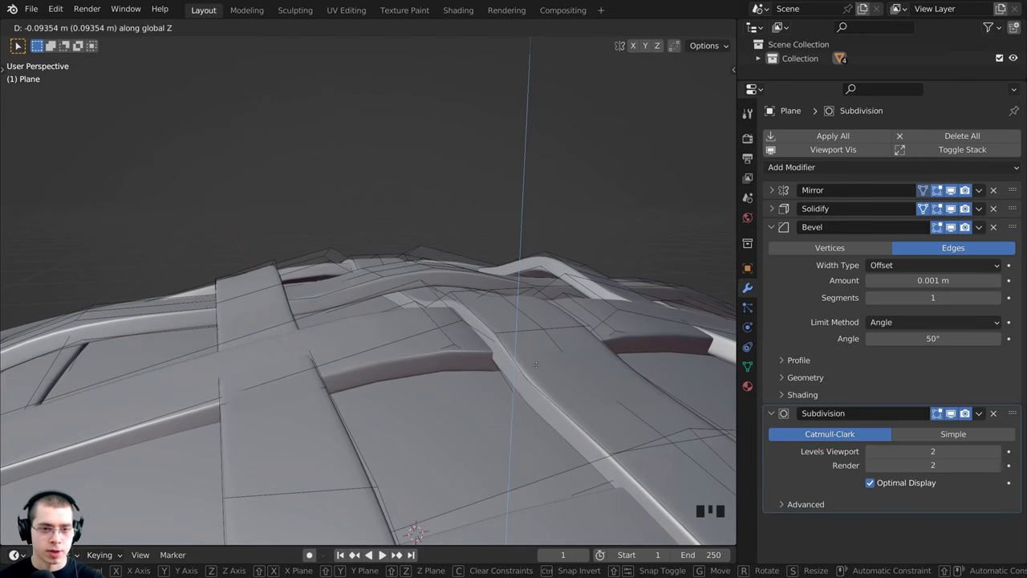
pyautogui.click(462, 342)
# Select the loop cut beside the central crossing, and lower it about 0.02 m along Z
pyautogui.rightClick(432, 318)
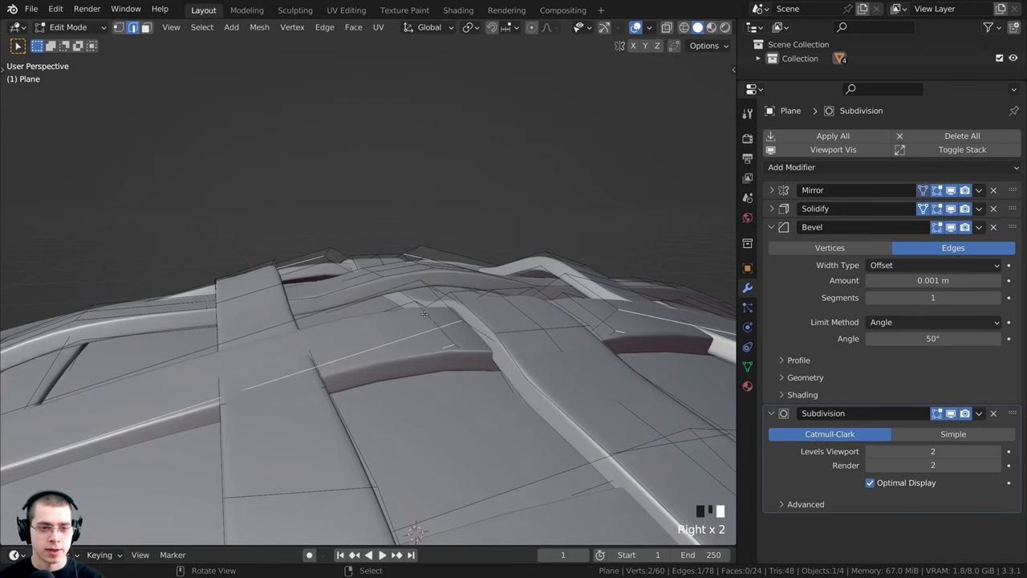
pyautogui.moveTo(425, 314); pyautogui.dragTo(447, 300, button='middle')
pyautogui.press('g')
pyautogui.press('z')
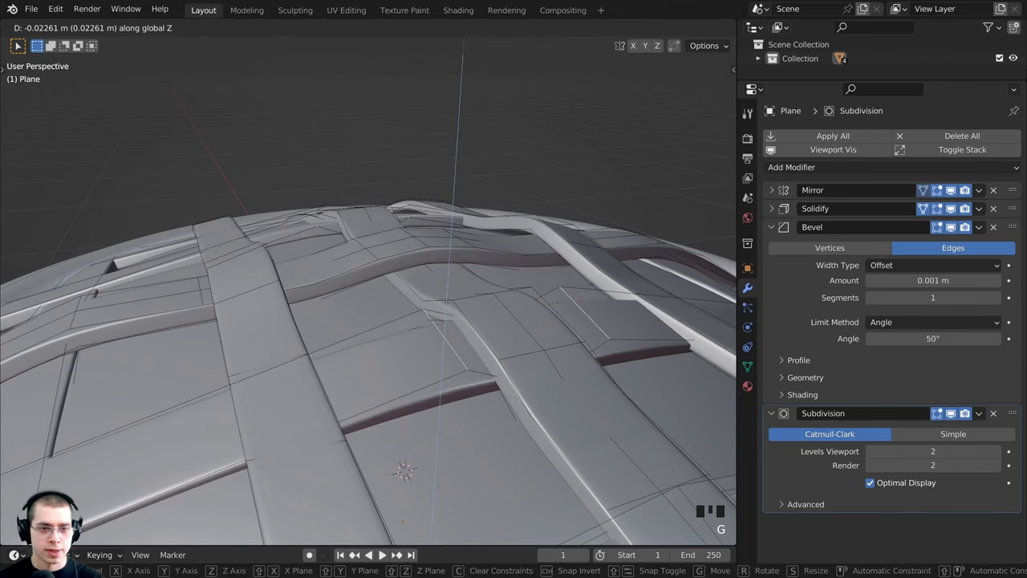
pyautogui.click(447, 302)
pyautogui.moveTo(457, 316); pyautogui.dragTo(405, 325, button='middle')
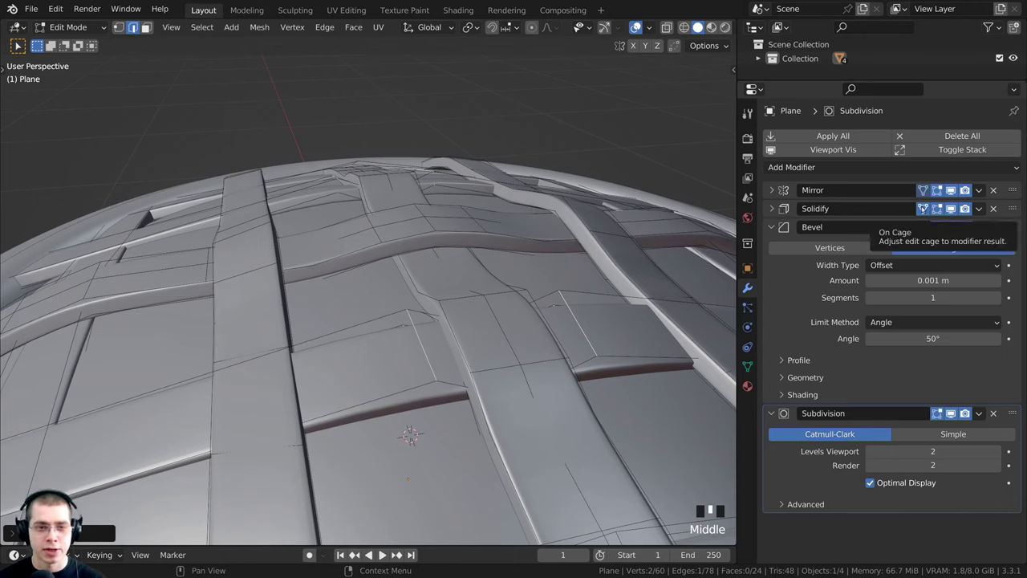
# Turn off the Solidify modifier's On Cage option
pyautogui.click(923, 209)
pyautogui.click(923, 209)
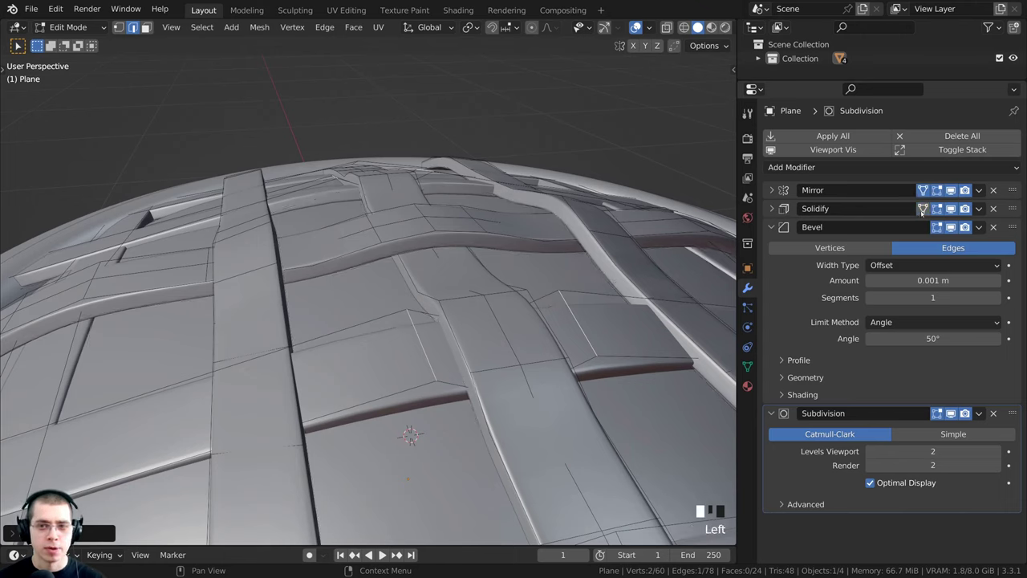
pyautogui.click(923, 210)
# Move the selected loop cut beside the central crossing slightly to refine the bend
pyautogui.scroll(-3, 449, 321)
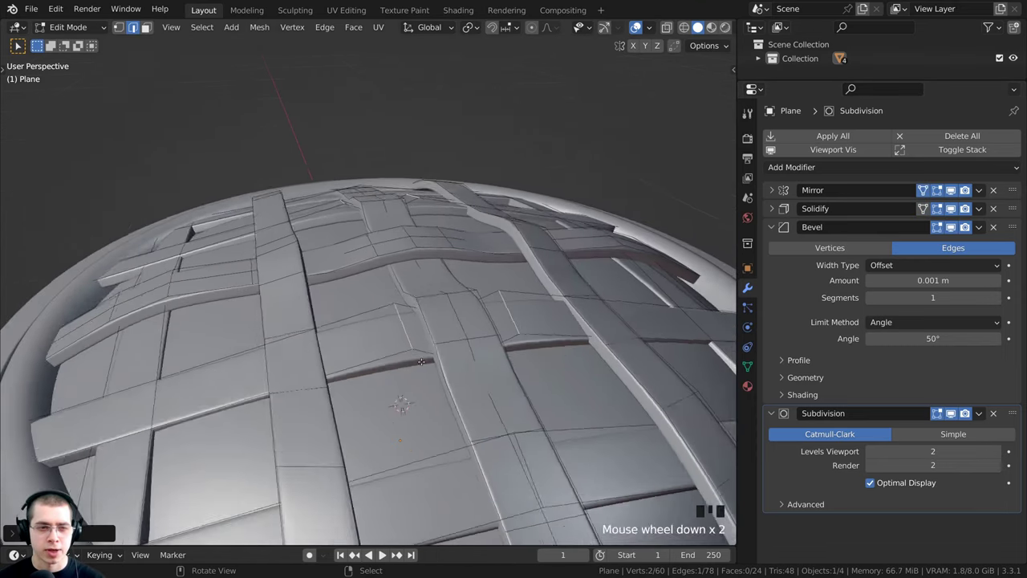
pyautogui.moveTo(433, 325); pyautogui.dragTo(541, 294, button='middle')
pyautogui.scroll(2, 433, 329)
pyautogui.press('g')
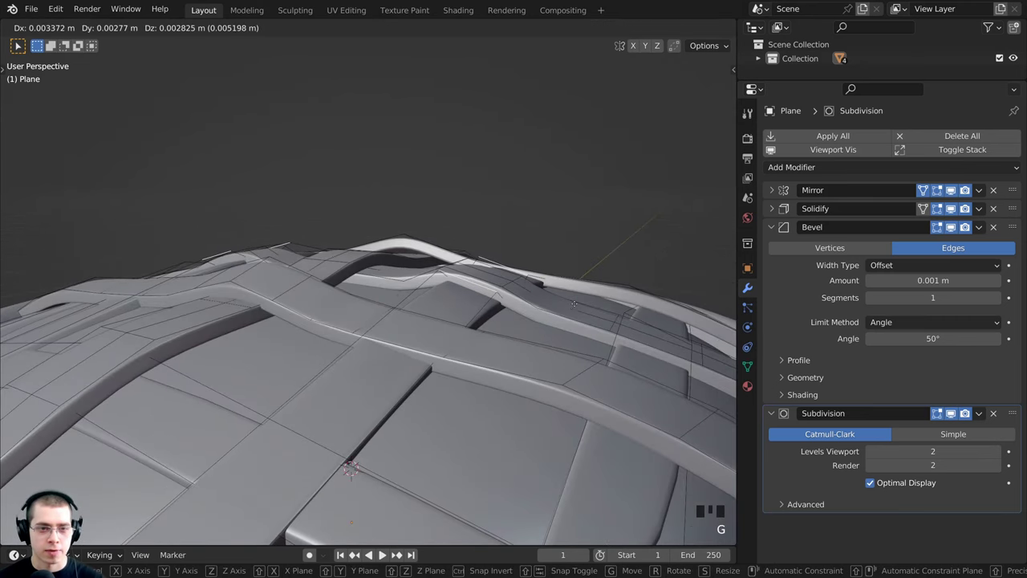
pyautogui.click(470, 300)
pyautogui.moveTo(469, 301); pyautogui.dragTo(400, 322, button='middle')
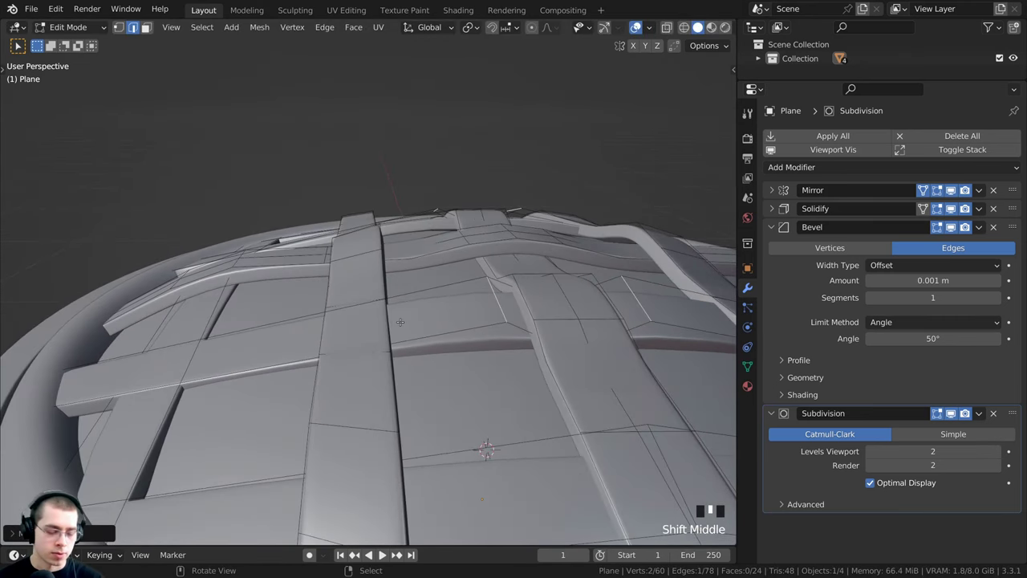
# Add another loop cut on the lowered strip, slide it to the outer crossing, and move it up about 0.05 m over the crossing strip
pyautogui.hotkey('ctrl', 'r')
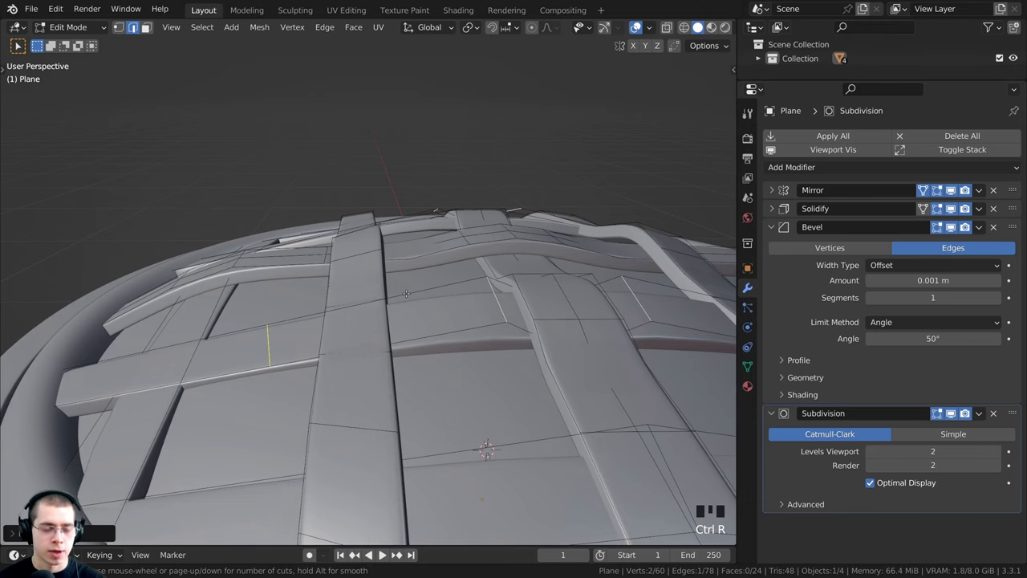
pyautogui.click(406, 294)
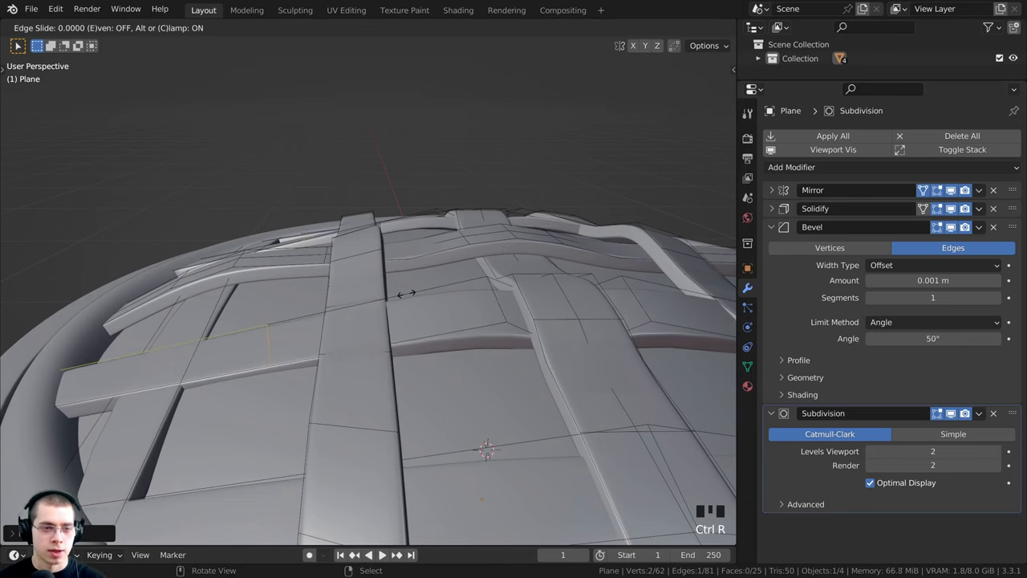
pyautogui.click(522, 271)
pyautogui.scroll(2, 363, 312)
pyautogui.moveTo(364, 311); pyautogui.dragTo(372, 282, button='middle')
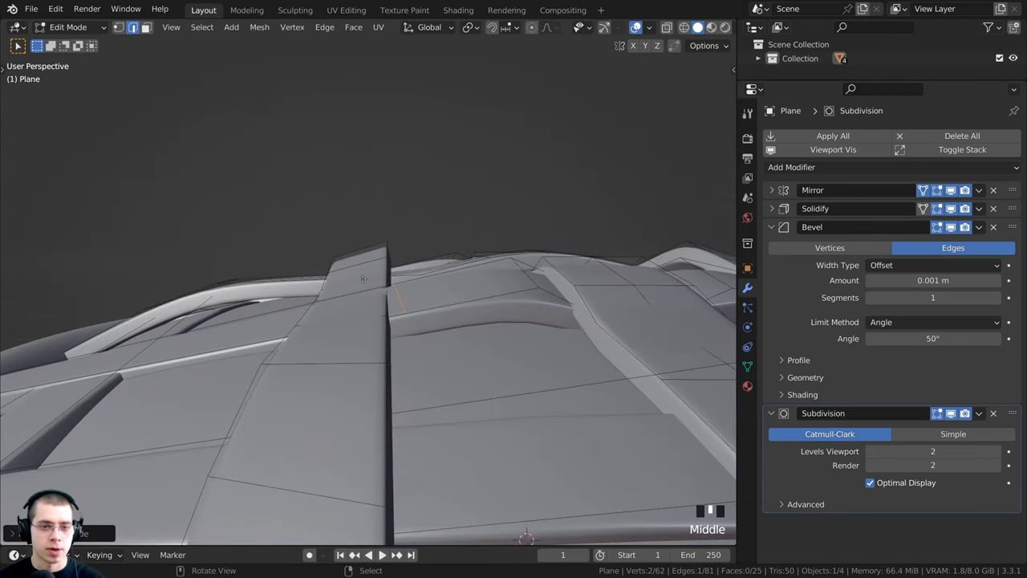
pyautogui.press('g')
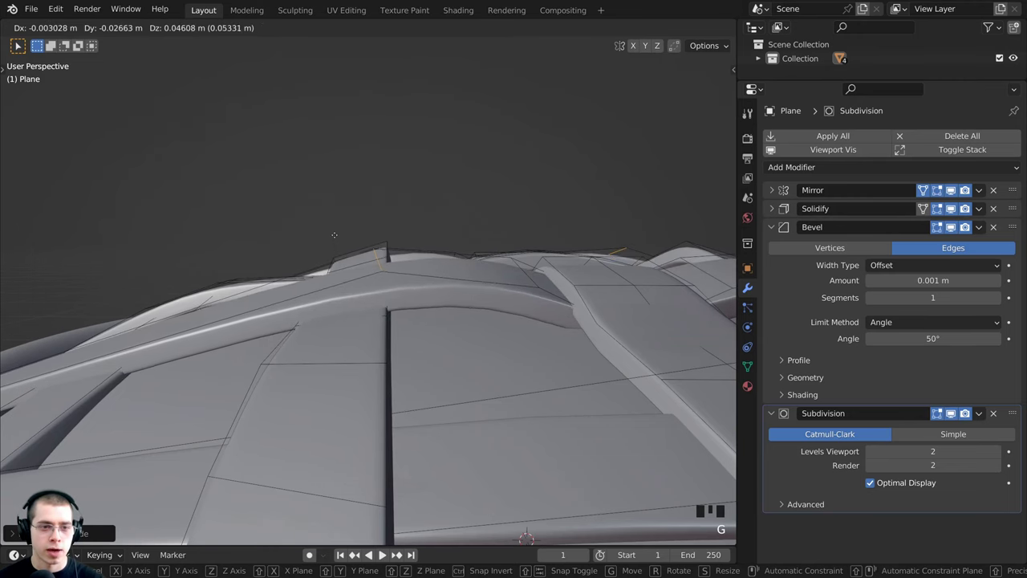
pyautogui.click(333, 234)
pyautogui.press('g')
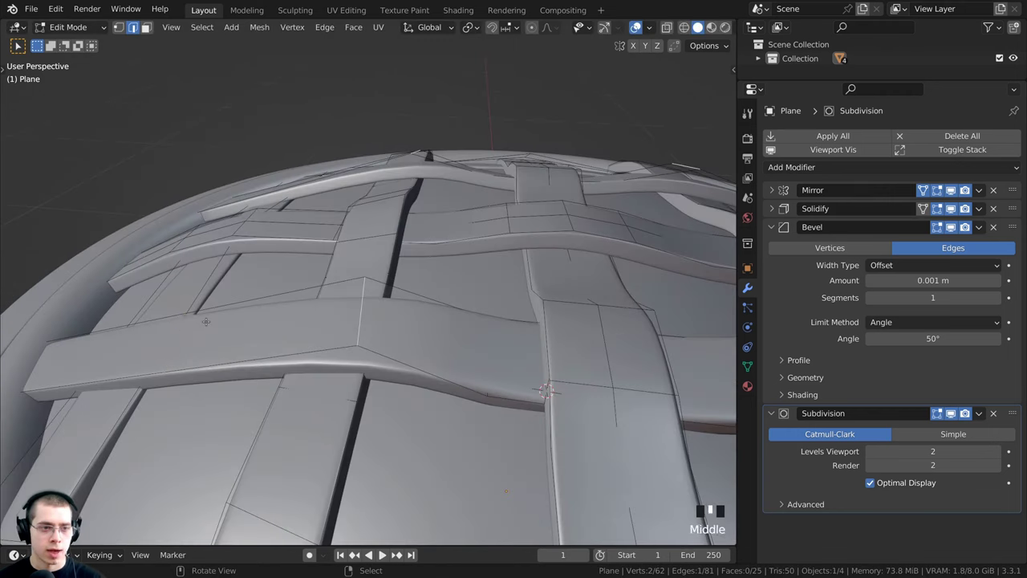
# Add a loop cut on the outer strip beside its raised crossing, and adjust the new cut and the crossing edge vertically to smooth the bend
pyautogui.hotkey('ctrl', 'r')
pyautogui.click(206, 321)
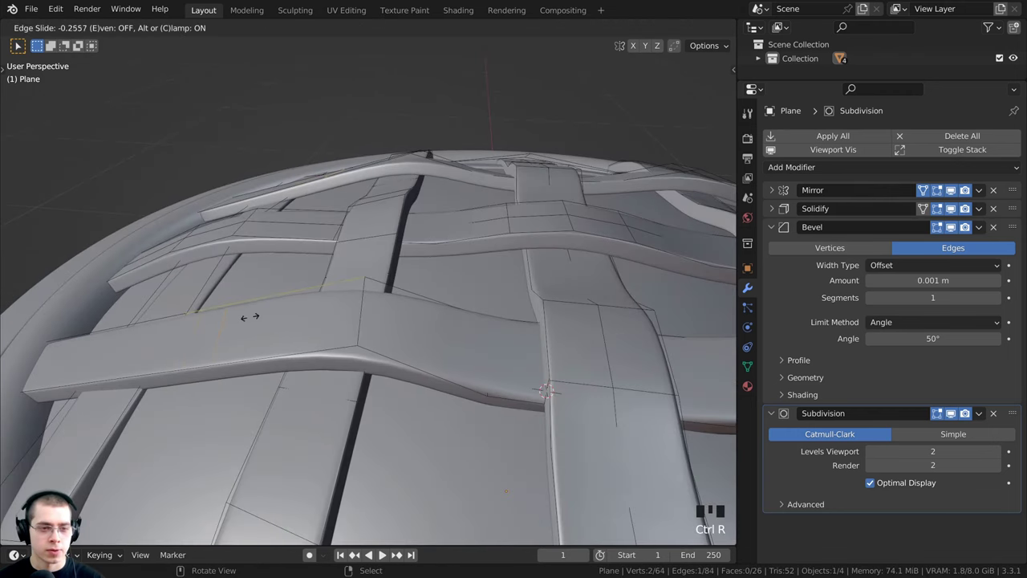
pyautogui.click(306, 311)
pyautogui.moveTo(307, 312); pyautogui.dragTo(366, 259, button='middle')
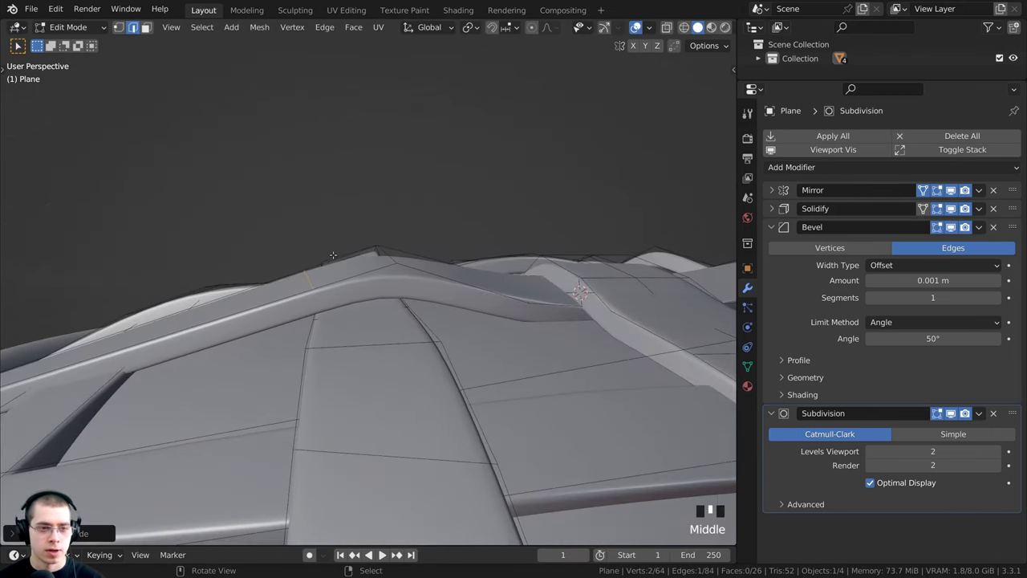
pyautogui.press('g')
pyautogui.click(374, 259)
pyautogui.press('g')
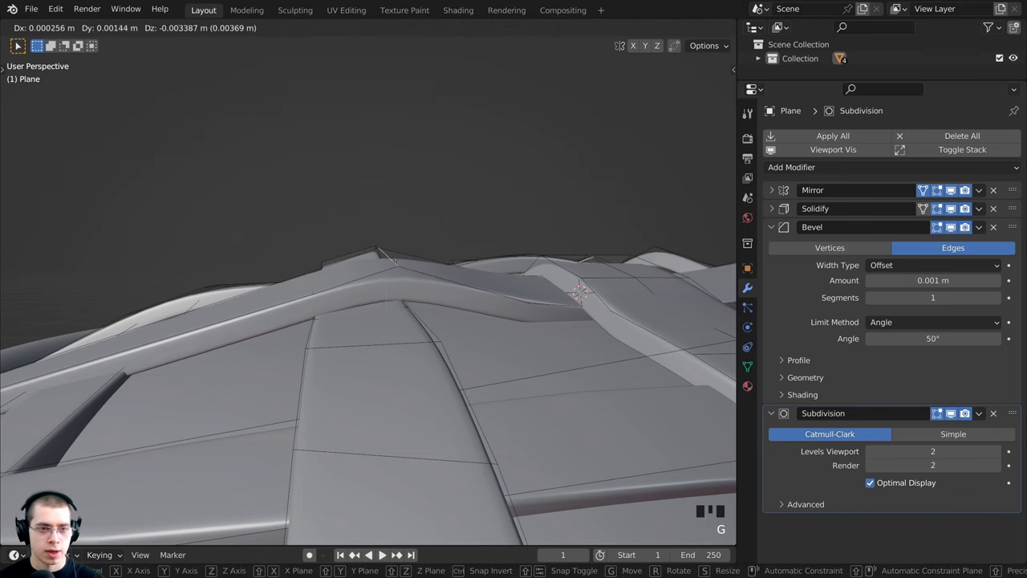
pyautogui.press('z')
pyautogui.click(392, 262)
pyautogui.scroll(-2, 301, 339)
pyautogui.moveTo(275, 335); pyautogui.dragTo(566, 299, button='middle')
pyautogui.hotkey('alt', 'a')
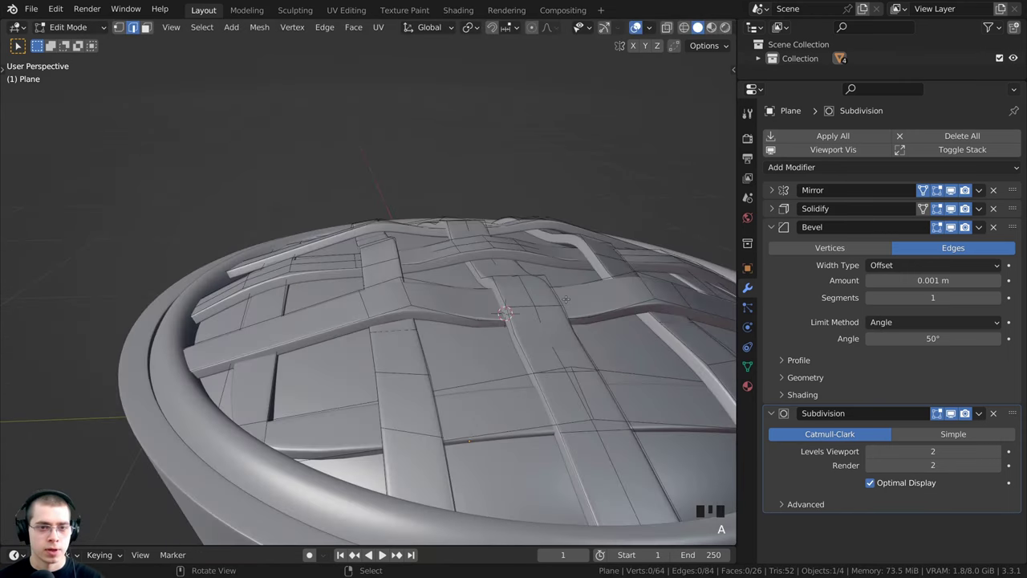
# Add another loop cut on the same strip near its rim end, slide it slightly, and adjust its height along Z
pyautogui.scroll(2, 395, 298)
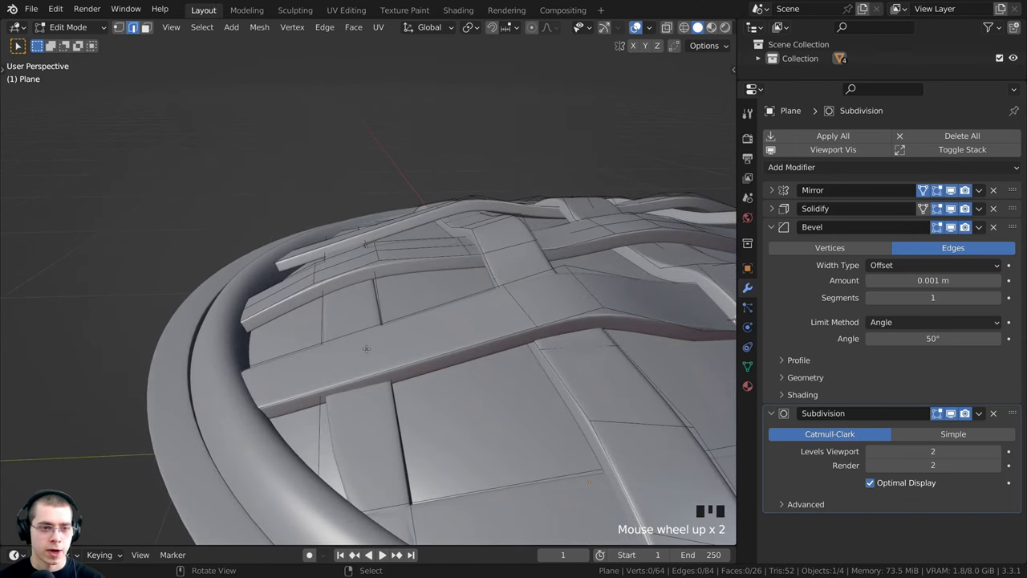
pyautogui.moveTo(369, 347); pyautogui.dragTo(366, 337, button='middle')
pyautogui.hotkey('ctrl', 'r')
pyautogui.click(381, 347)
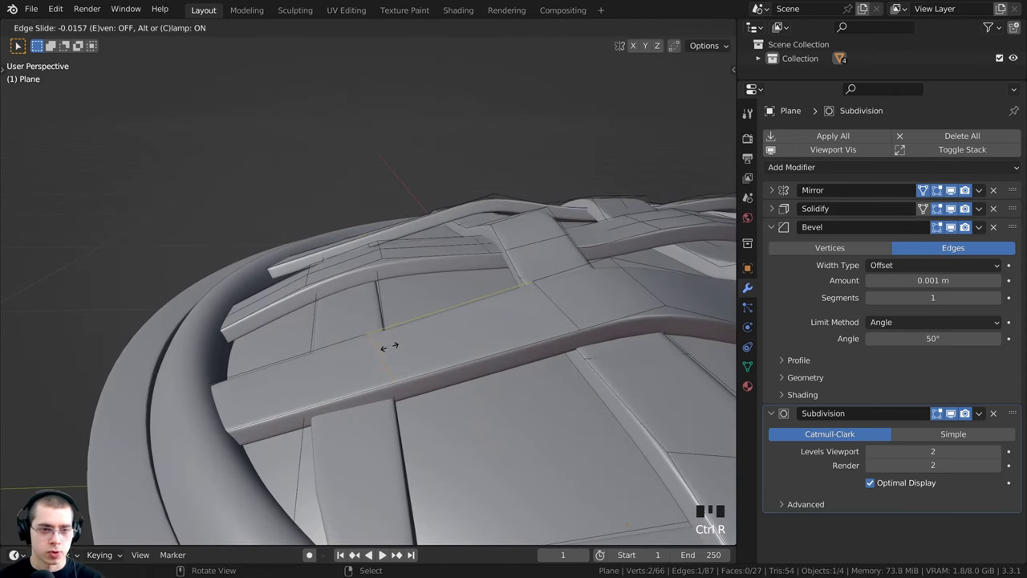
pyautogui.click(399, 346)
pyautogui.moveTo(399, 346); pyautogui.dragTo(355, 303, button='middle')
pyautogui.press('g')
pyautogui.press('z')
pyautogui.click(391, 319)
pyautogui.press('g')
pyautogui.press('z')
pyautogui.click(353, 308)
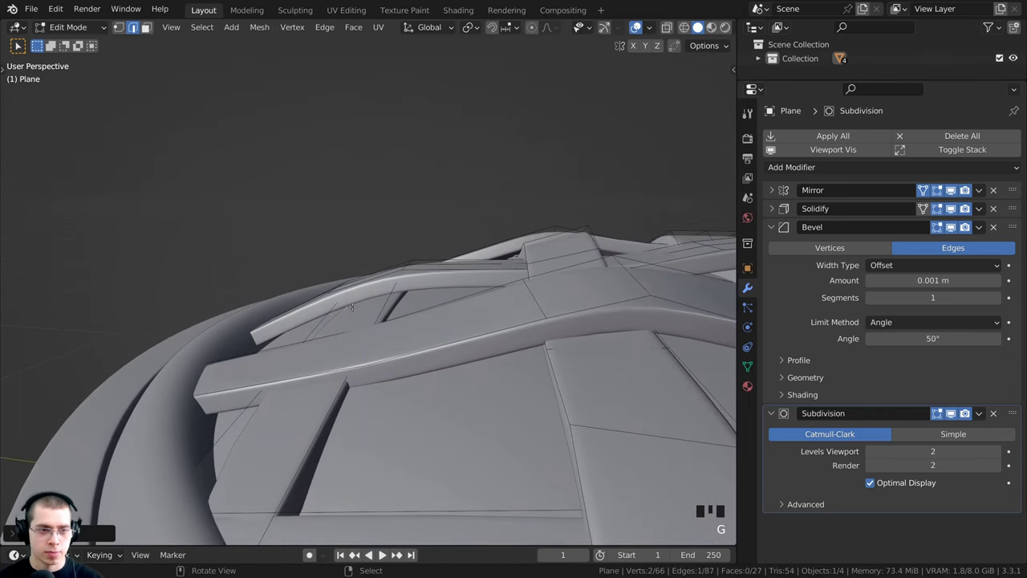
# Select the strip's end edge at the rim in wireframe view, and lower it about 0.02 m along Z in solid view
pyautogui.moveTo(217, 352)
pyautogui.mouseDown(button='middle')
pyautogui.moveTo(280, 353)
pyautogui.moveTo(238, 399)
pyautogui.mouseUp(button='middle')
pyautogui.moveTo(237, 399)
pyautogui.keyDown('shift'); pyautogui.mouseDown(button='middle')
pyautogui.moveTo(269, 385)
pyautogui.moveTo(304, 339)
pyautogui.mouseUp(button='middle'); pyautogui.keyUp('shift')
pyautogui.rightClick(316, 338)
pyautogui.press('z')
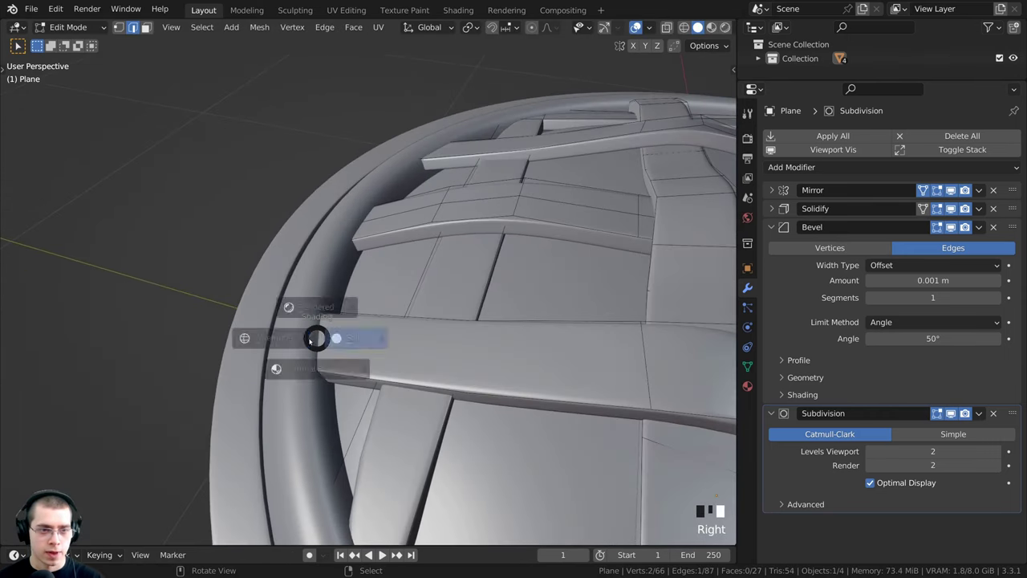
pyautogui.press('z')
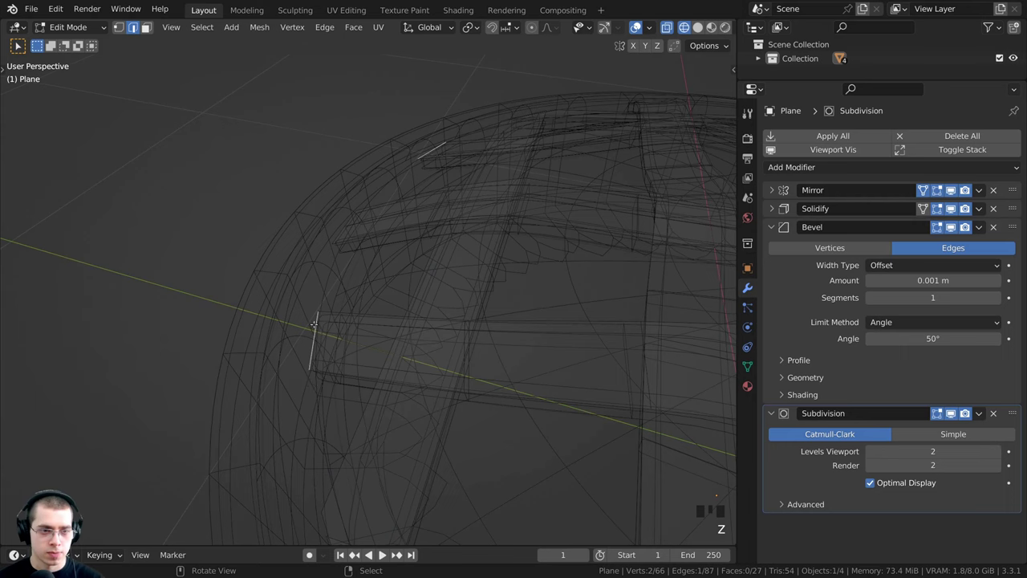
pyautogui.press('z')
pyautogui.click(411, 342)
pyautogui.moveTo(410, 340); pyautogui.dragTo(387, 271, button='middle')
pyautogui.press('g')
pyautogui.press('z')
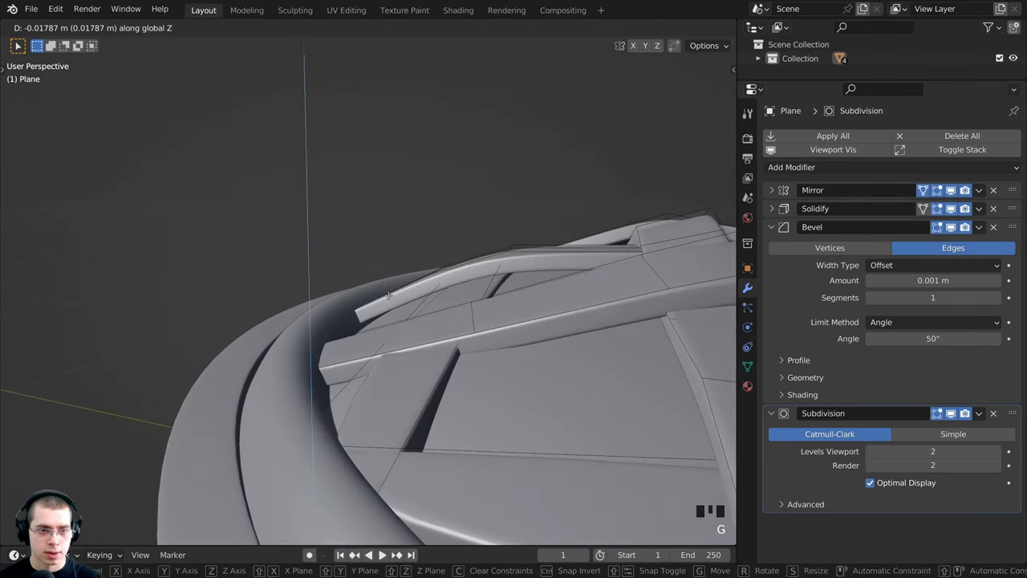
pyautogui.click(388, 295)
# Save the file and return to Object Mode to check the woven lattice
pyautogui.scroll(-5, 388, 295)
pyautogui.moveTo(390, 297); pyautogui.dragTo(411, 374, button='middle')
pyautogui.press('a')
pyautogui.keyDown('shift'); pyautogui.moveTo(411, 374); pyautogui.dragTo(473, 211, button='middle'); pyautogui.keyUp('shift')
pyautogui.hotkey('ctrl', 's')
pyautogui.press('Tab')
pyautogui.keyDown('shift'); pyautogui.moveTo(473, 210); pyautogui.dragTo(462, 321, button='middle'); pyautogui.keyUp('shift')
pyautogui.keyDown('shift'); pyautogui.moveTo(462, 321); pyautogui.dragTo(452, 376, button='middle'); pyautogui.keyUp('shift')
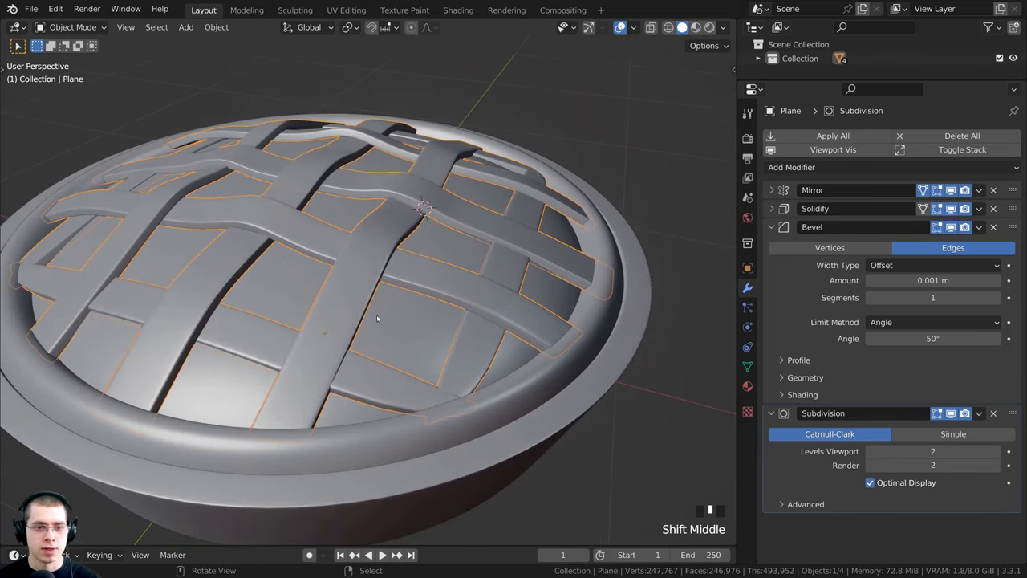
pyautogui.keyDown('shift'); pyautogui.moveTo(320, 369); pyautogui.dragTo(285, 381, button='middle'); pyautogui.keyUp('shift')
# In Edit Mode, add a loop cut on the front strip, slide it beside the central crossing, and raise it along Z over the crossing strip
pyautogui.press('Tab')
pyautogui.keyDown('shift'); pyautogui.moveTo(468, 297); pyautogui.dragTo(368, 328, button='middle'); pyautogui.keyUp('shift')
pyautogui.scroll(1, 458, 305)
pyautogui.keyDown('shift'); pyautogui.scroll(2, 450, 304); pyautogui.keyUp('shift')
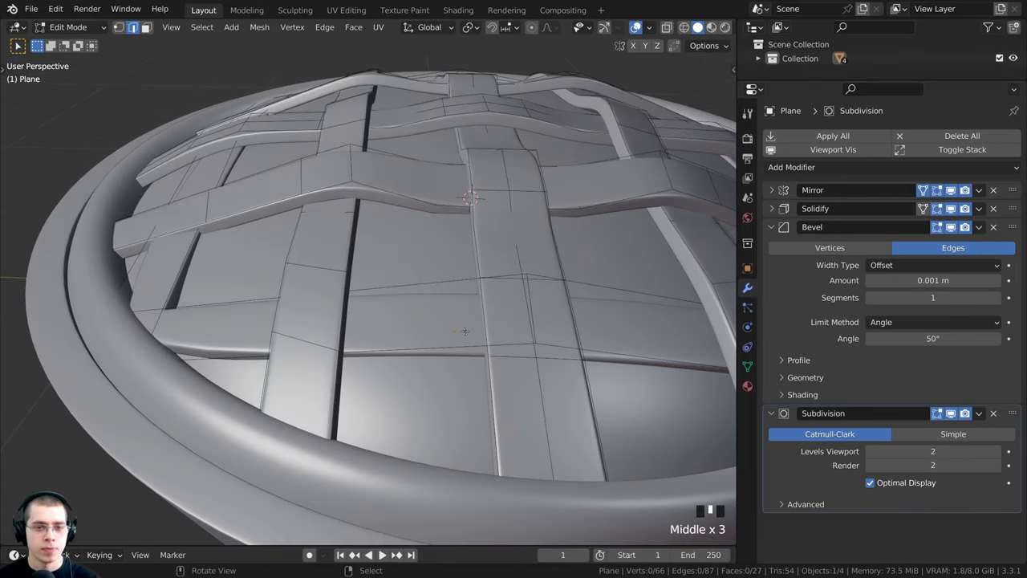
pyautogui.scroll(1, 531, 320)
pyautogui.moveTo(531, 319); pyautogui.dragTo(536, 229, button='middle')
pyautogui.moveTo(425, 103); pyautogui.dragTo(395, 167, button='middle')
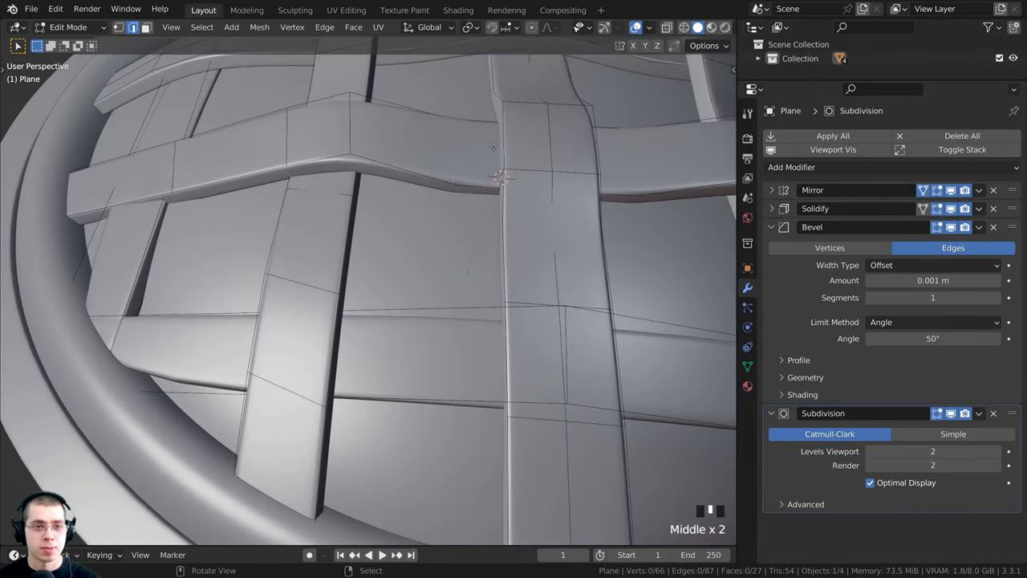
pyautogui.scroll(-3, 493, 150)
pyautogui.moveTo(492, 150); pyautogui.dragTo(491, 284, button='middle')
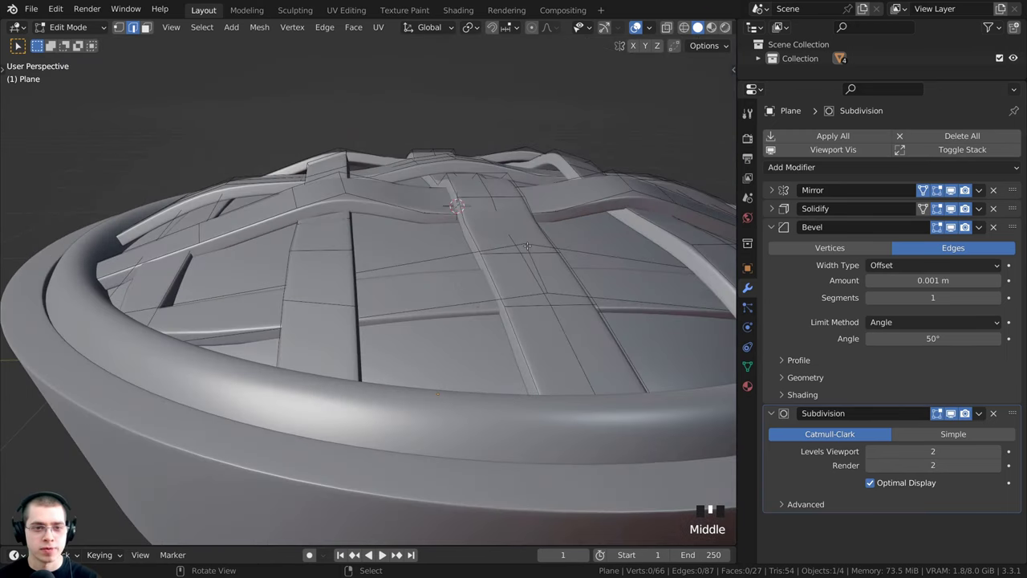
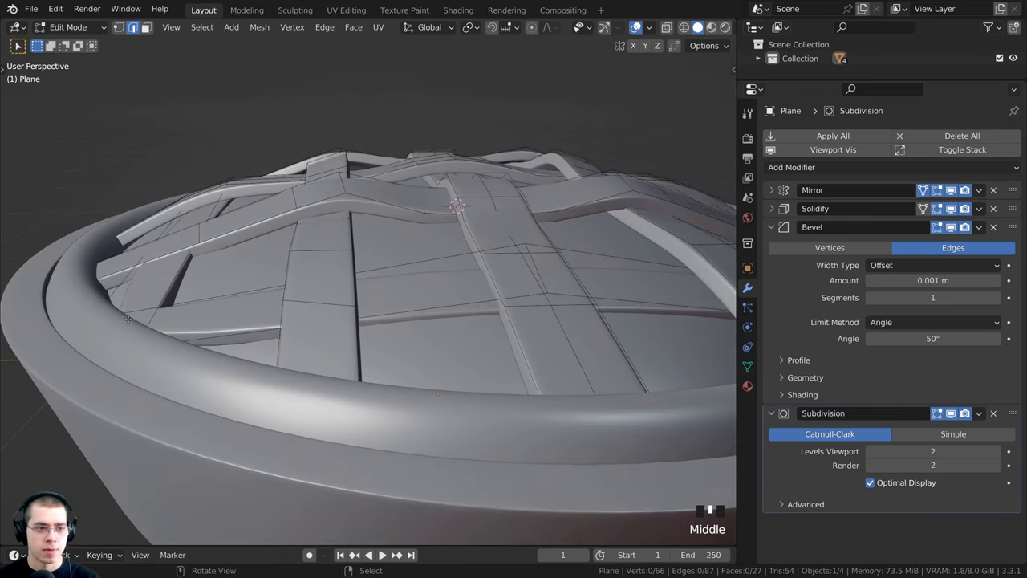
pyautogui.hotkey('ctrl', 'r')
pyautogui.click(467, 262)
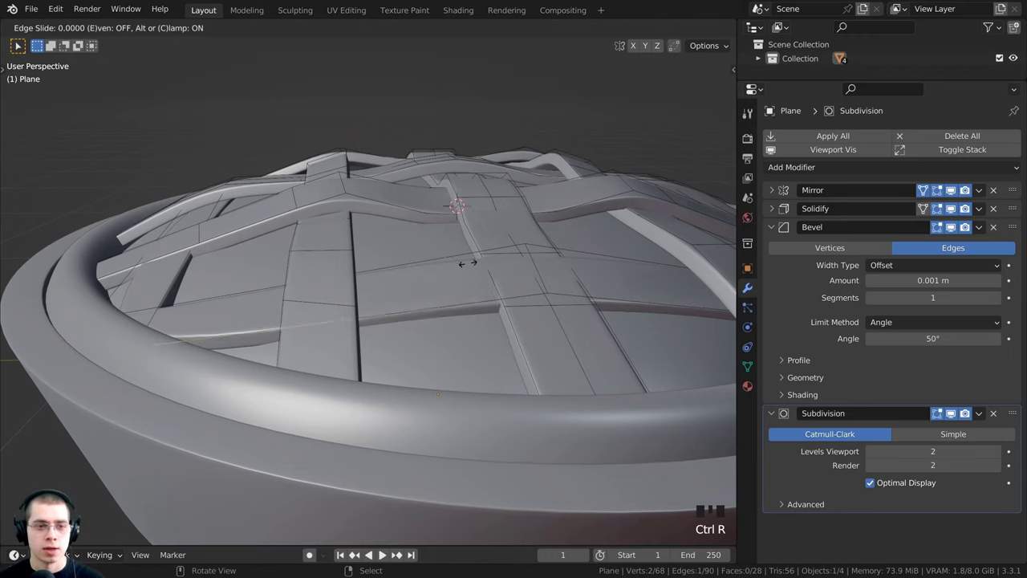
pyautogui.click(606, 263)
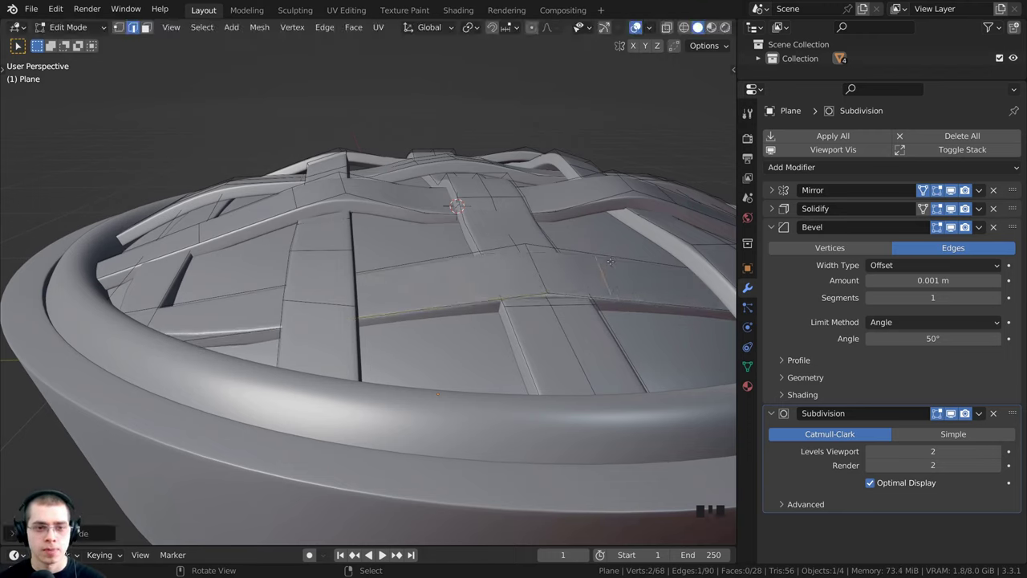
pyautogui.press('g')
pyautogui.press('z')
pyautogui.click(605, 238)
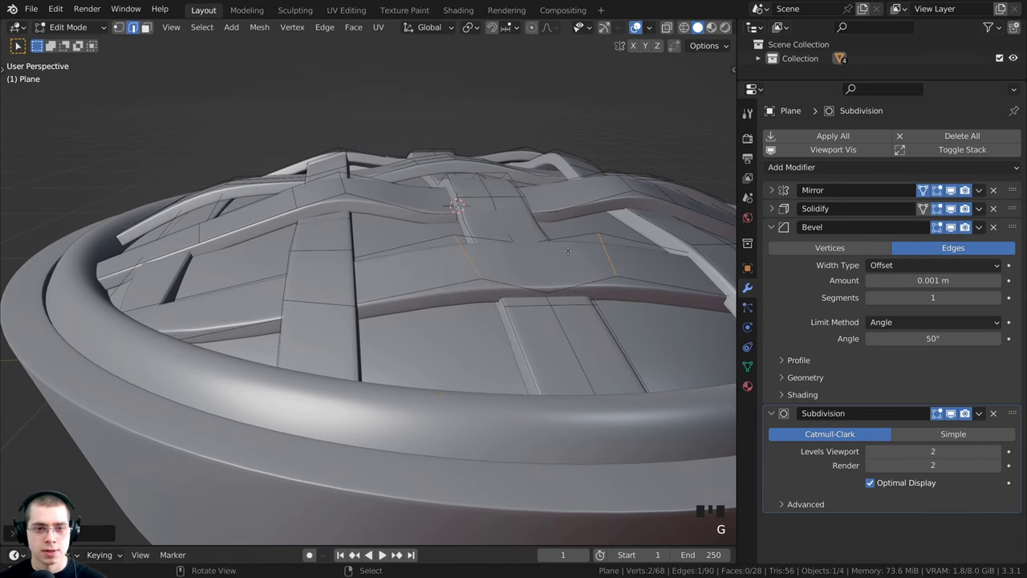
# Select the front strip's middle edge at the central crossing and raise it about 0.02 m along Z
pyautogui.rightClick(535, 257)
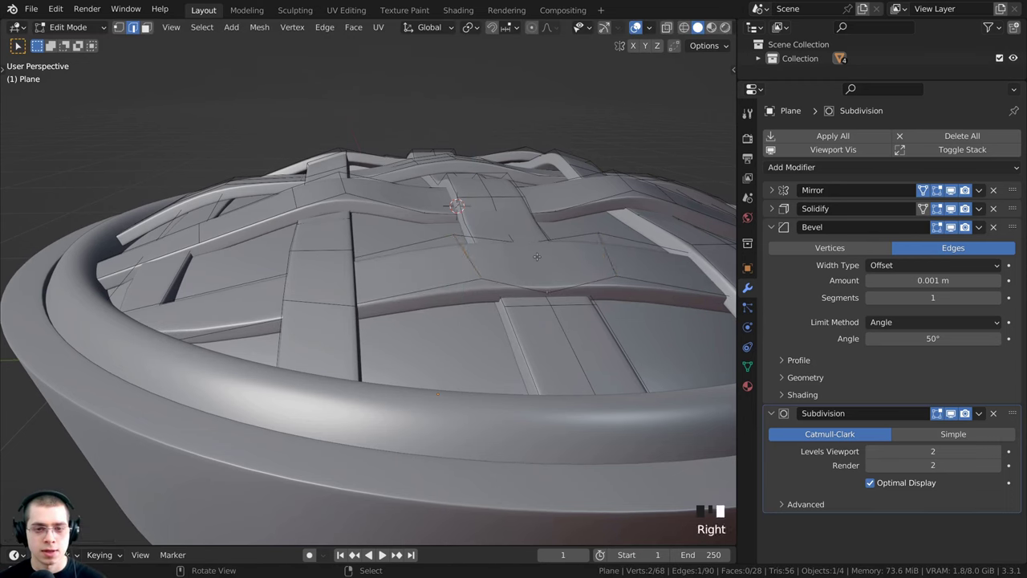
pyautogui.click(537, 257)
pyautogui.press('g')
pyautogui.press('z')
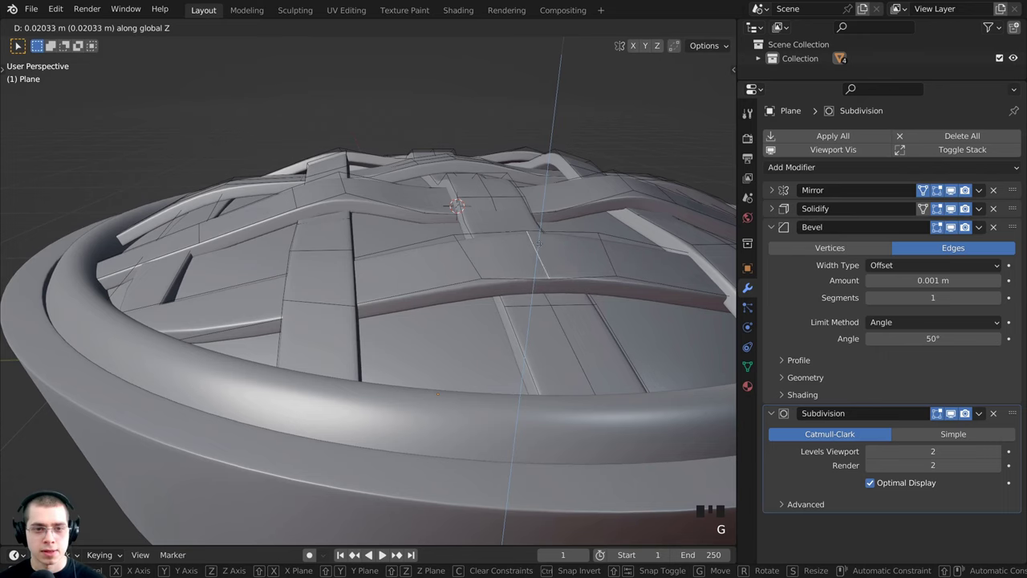
pyautogui.click(539, 242)
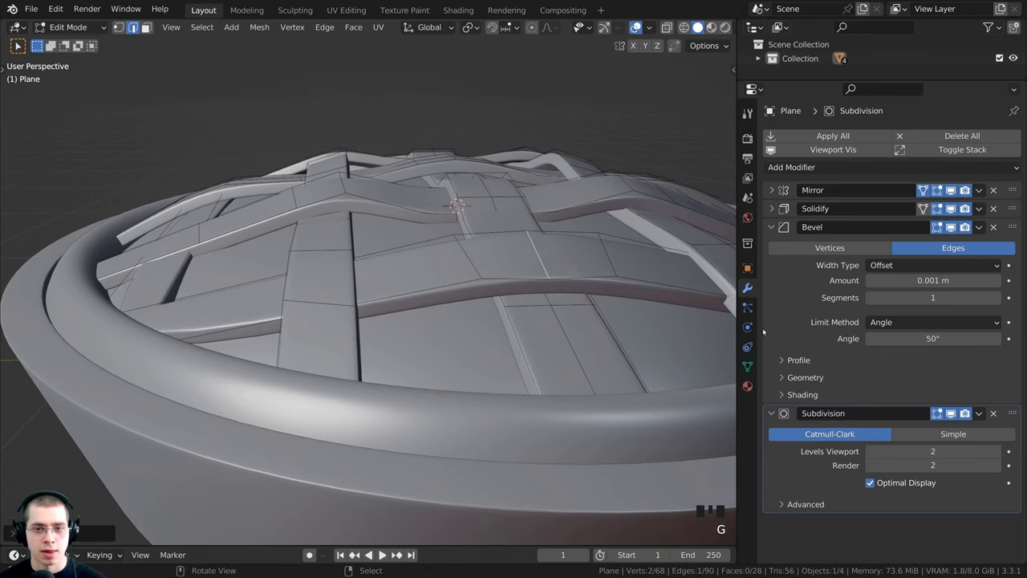
# Add a loop cut on the front strip, slide it to the neighbouring outer crossing, and lower it about 0.02 m along Z
pyautogui.hotkey('ctrl', 'r')
pyautogui.click(261, 288)
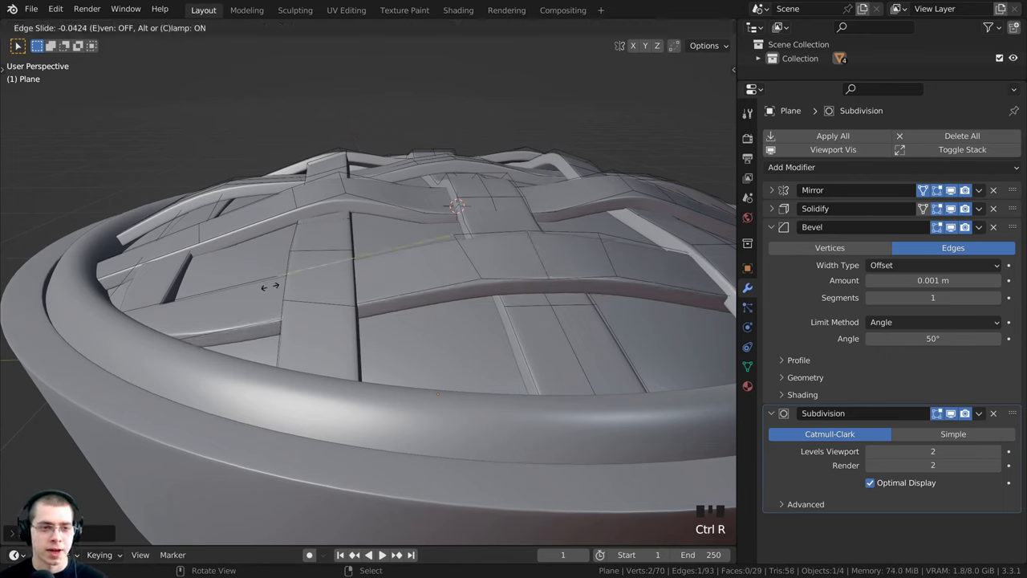
pyautogui.click(332, 276)
pyautogui.press('g')
pyautogui.press('z')
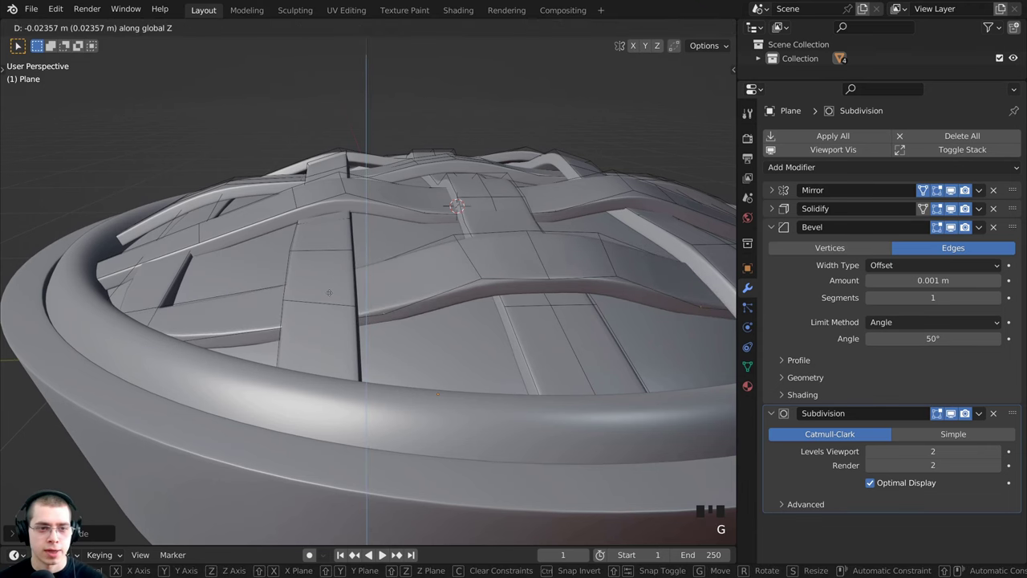
pyautogui.click(329, 290)
pyautogui.moveTo(329, 290); pyautogui.dragTo(355, 286, button='middle')
pyautogui.press('g')
pyautogui.press('z')
pyautogui.rightClick(282, 275)
# Add a loop cut on the front strip's outer section between the outer crossing and the rim
pyautogui.hotkey('ctrl', 'r')
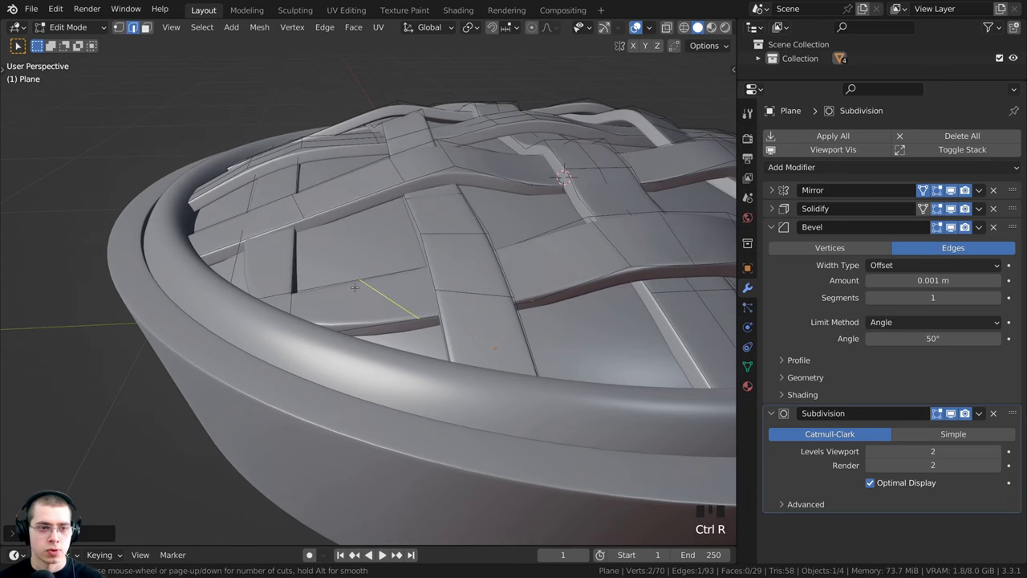
pyautogui.click(355, 286)
pyautogui.rightClick(376, 285)
pyautogui.scroll(4, 385, 297)
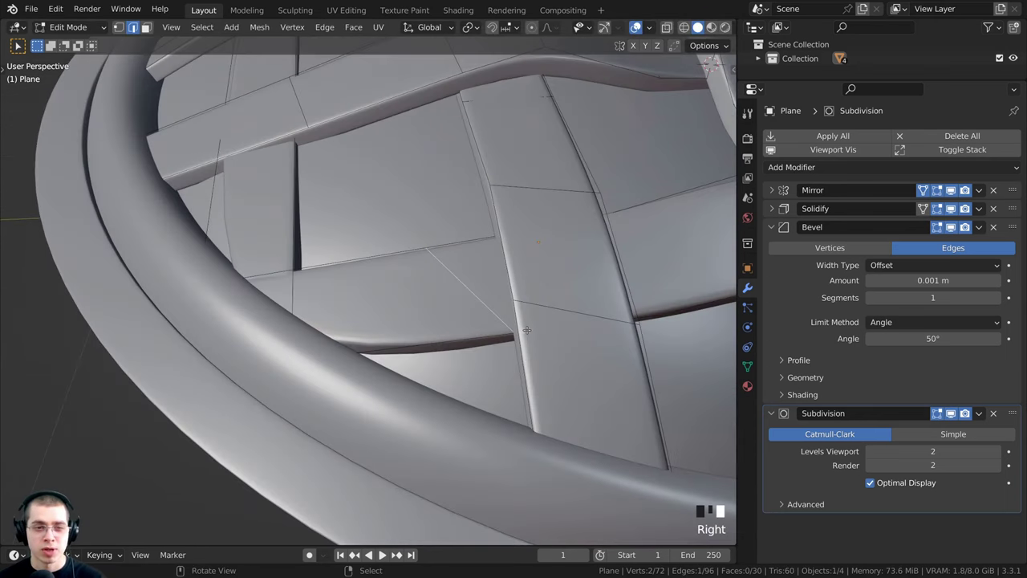
pyautogui.scroll(-2, 510, 311)
pyautogui.moveTo(510, 310); pyautogui.dragTo(438, 300, button='middle')
# Examine the whole strip mesh in wireframe view around the new loop cut and the strip ends
pyautogui.press('z')
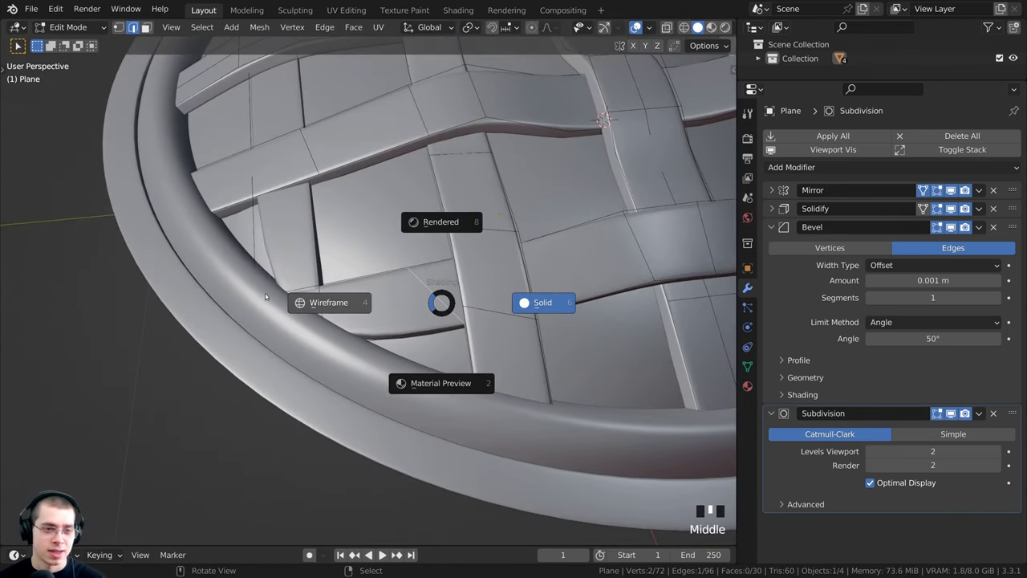
pyautogui.click(332, 300)
pyautogui.keyDown('shift'); pyautogui.moveTo(332, 300); pyautogui.dragTo(342, 294, button='middle'); pyautogui.keyUp('shift')
pyautogui.scroll(3, 341, 293)
pyautogui.press('a')
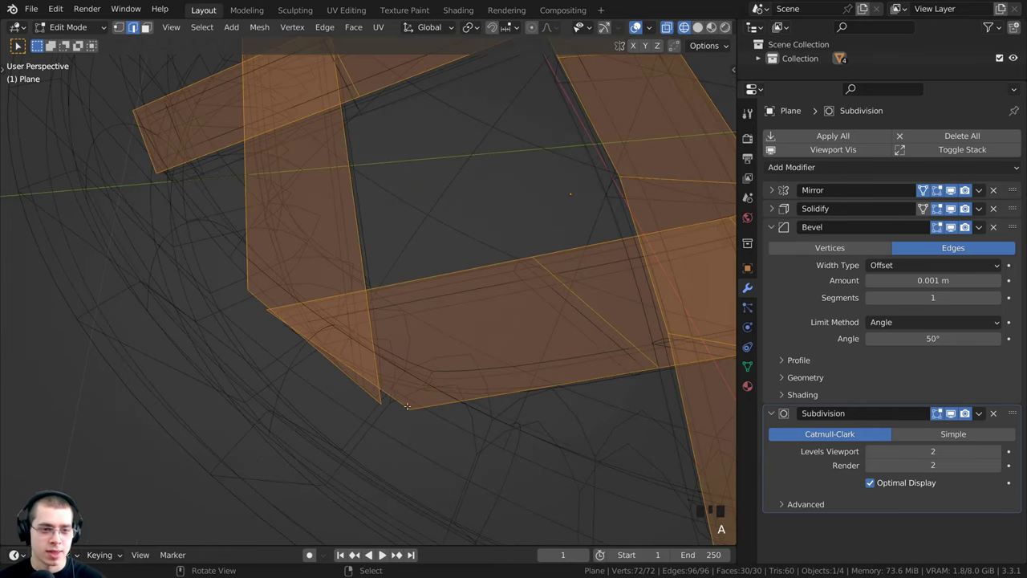
pyautogui.keyDown('shift'); pyautogui.moveTo(274, 319); pyautogui.dragTo(286, 320, button='middle'); pyautogui.keyUp('shift')
pyautogui.scroll(-1, 287, 320)
pyautogui.hotkey('ctrl', 'r')
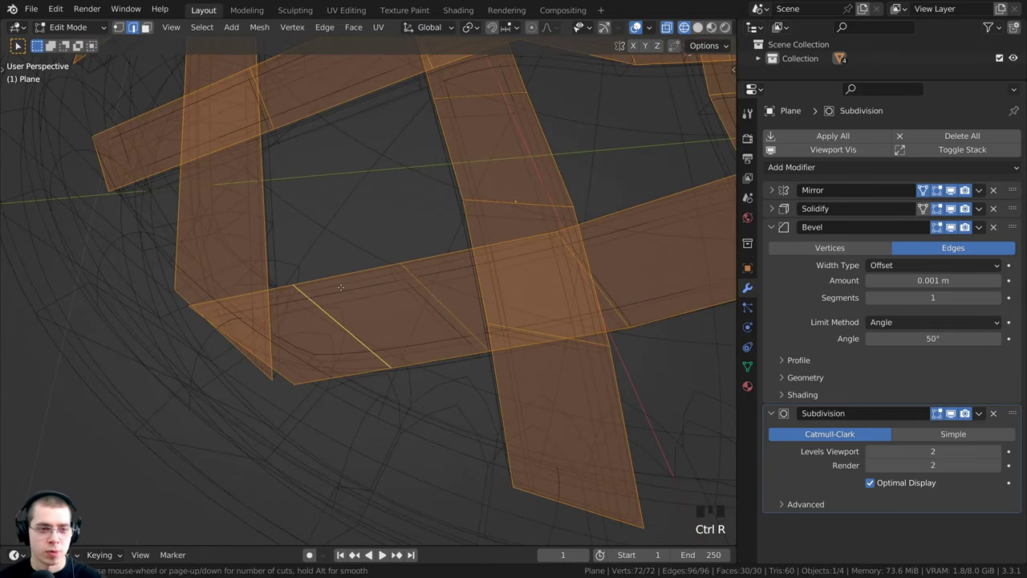
pyautogui.rightClick(337, 302)
pyautogui.press('z')
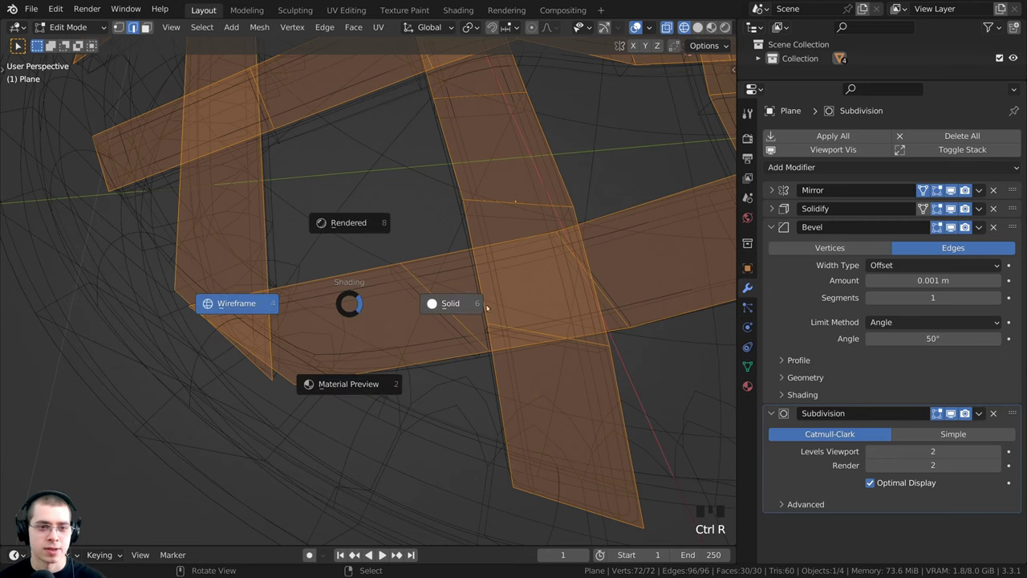
pyautogui.click(484, 307)
pyautogui.moveTo(480, 308)
pyautogui.keyDown('shift'); pyautogui.mouseDown(button='middle')
pyautogui.moveTo(482, 343)
pyautogui.moveTo(458, 328)
pyautogui.mouseUp(button='middle'); pyautogui.keyUp('shift')
pyautogui.scroll(-1, 480, 341)
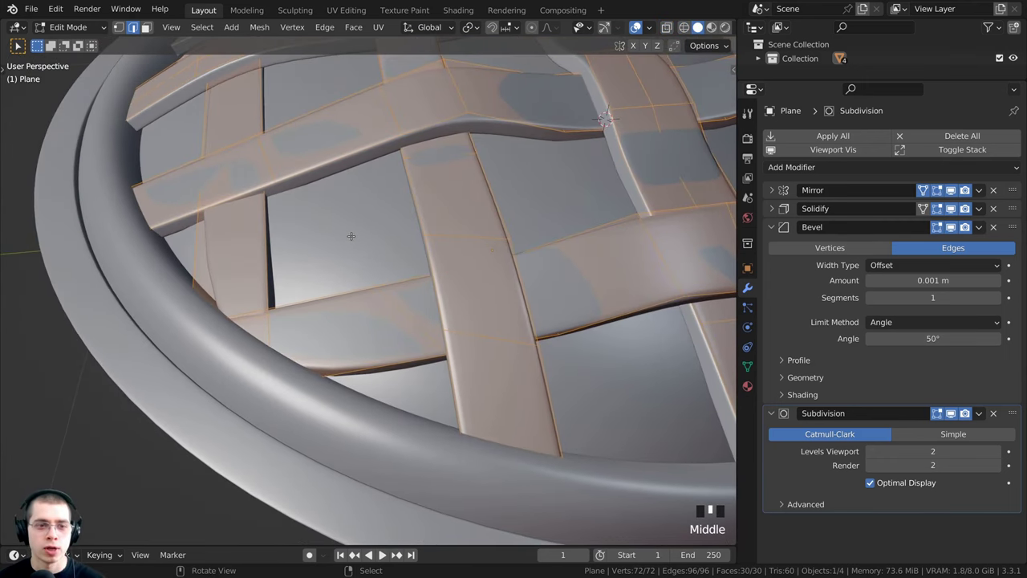
# In vertex select mode, slide the new loop cut's two vertices along the strip edges to align the cut with the crossing strip
pyautogui.press('1')
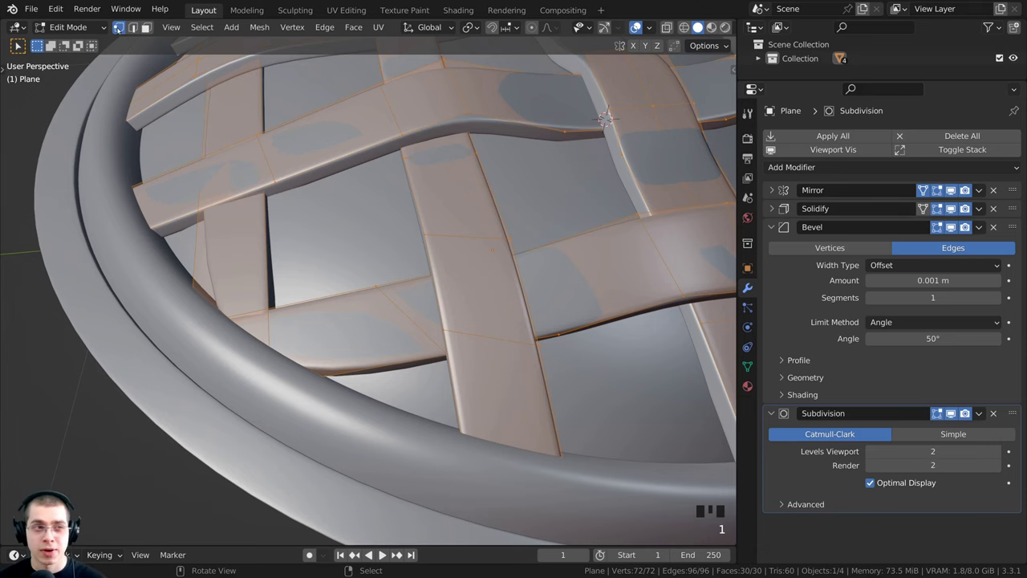
pyautogui.moveTo(327, 298)
pyautogui.mouseDown(button='middle')
pyautogui.moveTo(342, 269)
pyautogui.moveTo(337, 293)
pyautogui.mouseUp(button='middle')
pyautogui.rightClick(339, 293)
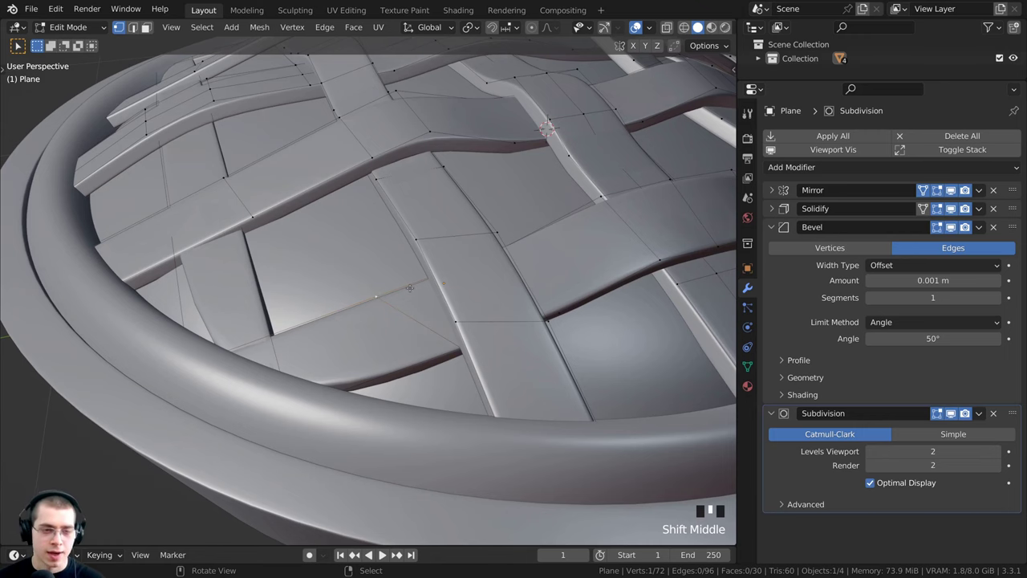
pyautogui.press('g')
pyautogui.press('g')
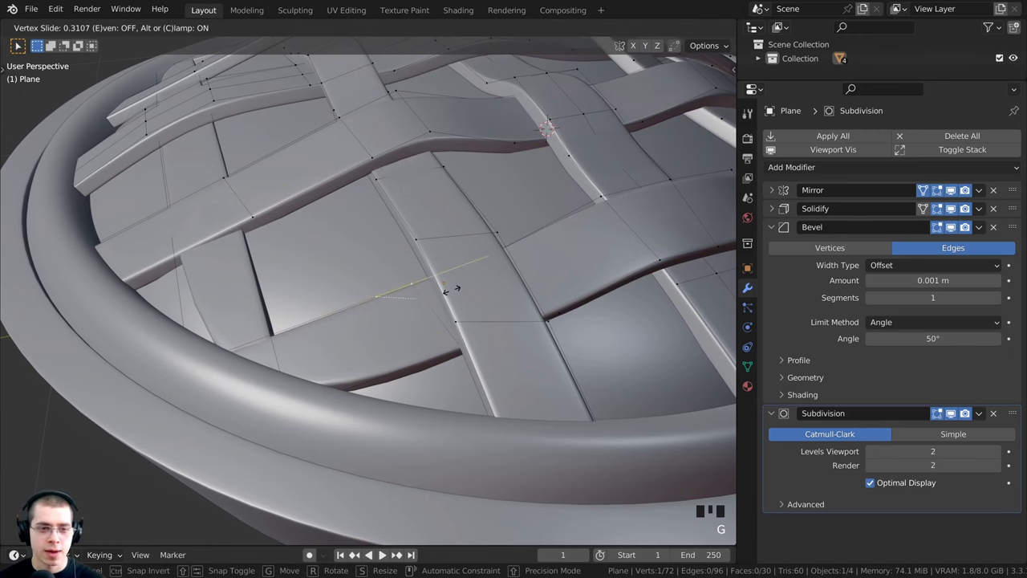
pyautogui.click(453, 283)
pyautogui.moveTo(461, 345); pyautogui.dragTo(463, 349, button='middle')
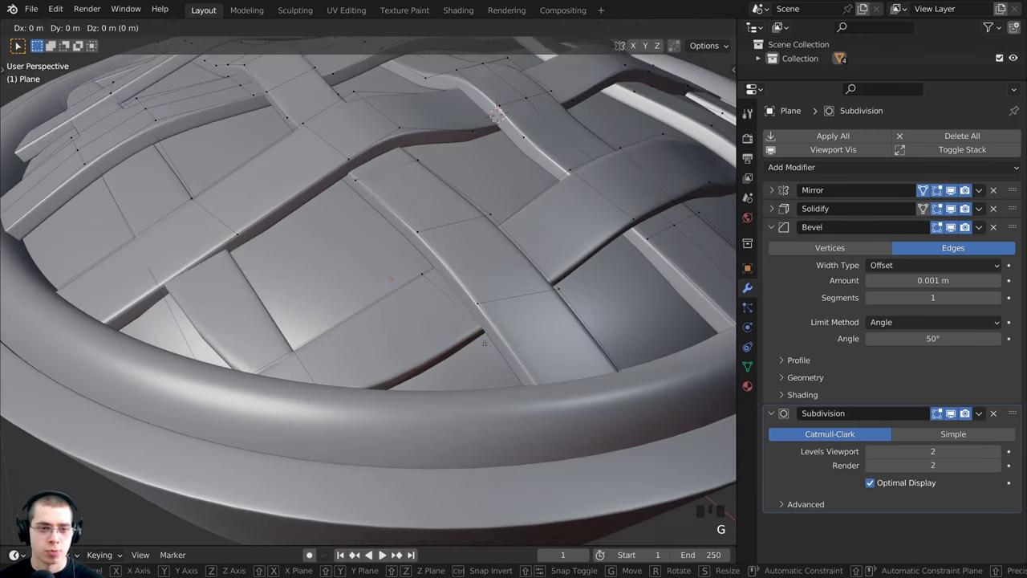
pyautogui.press('g')
pyautogui.press('g')
pyautogui.click(471, 352)
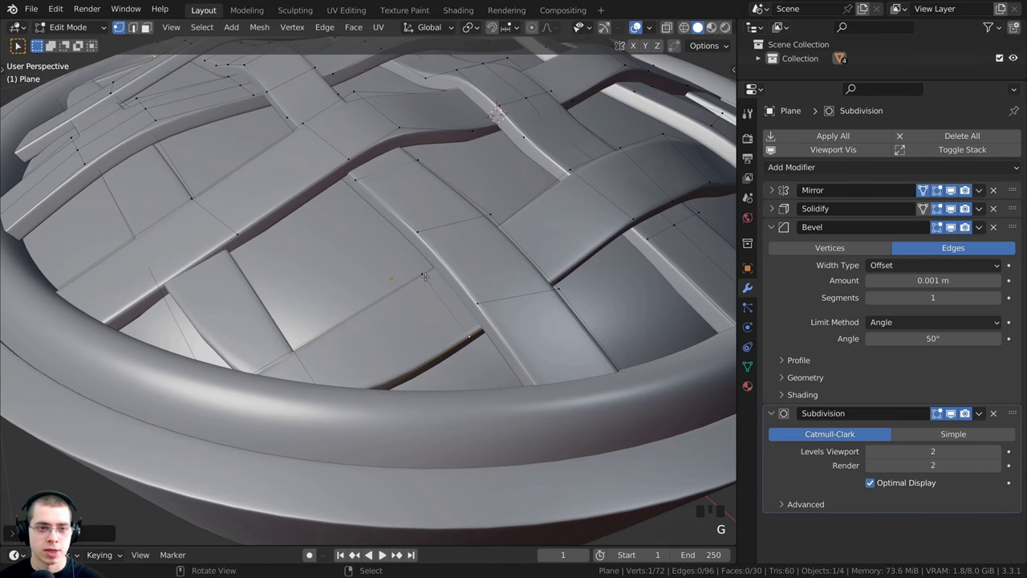
# Slide the upper loop-cut vertex of the front strip along its edge, just before it passes under the crossing strip
pyautogui.rightClick(424, 277)
pyautogui.press('g')
pyautogui.press('g')
pyautogui.click(420, 278)
# Slide three vertices along the crossing strip's near side edge, toward the rim, to straighten its loop cuts where it meets the neighbouring strips
pyautogui.moveTo(483, 304); pyautogui.dragTo(476, 330, button='middle')
pyautogui.press('g')
pyautogui.press('g')
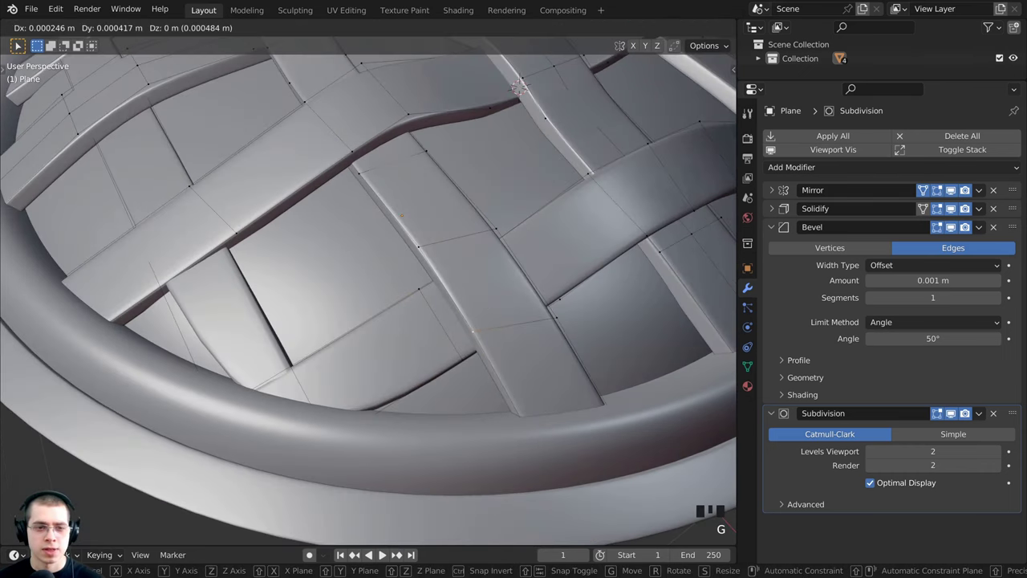
pyautogui.click(479, 342)
pyautogui.moveTo(424, 277); pyautogui.dragTo(428, 289, button='middle')
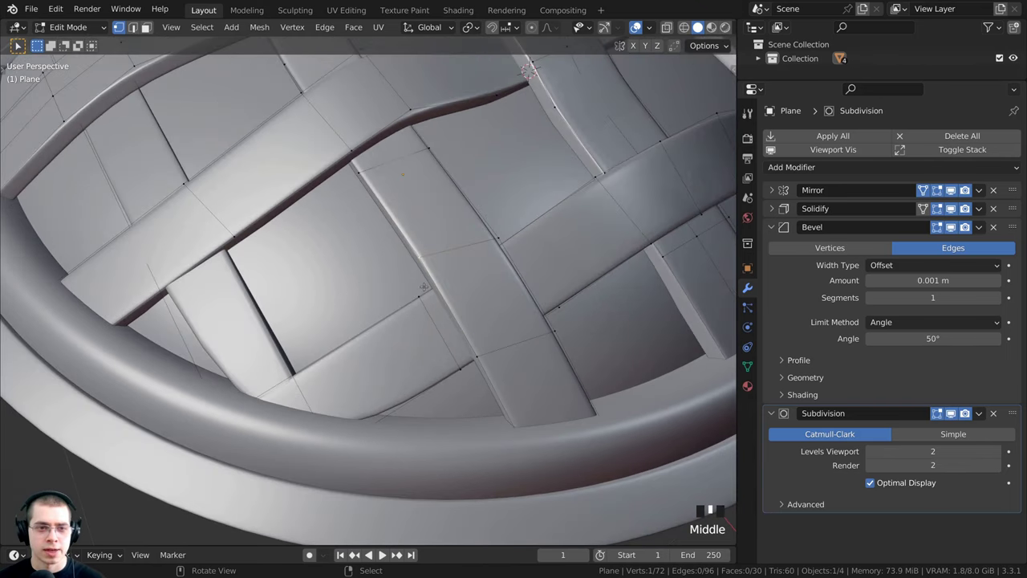
pyautogui.press('g')
pyautogui.press('g')
pyautogui.click(425, 278)
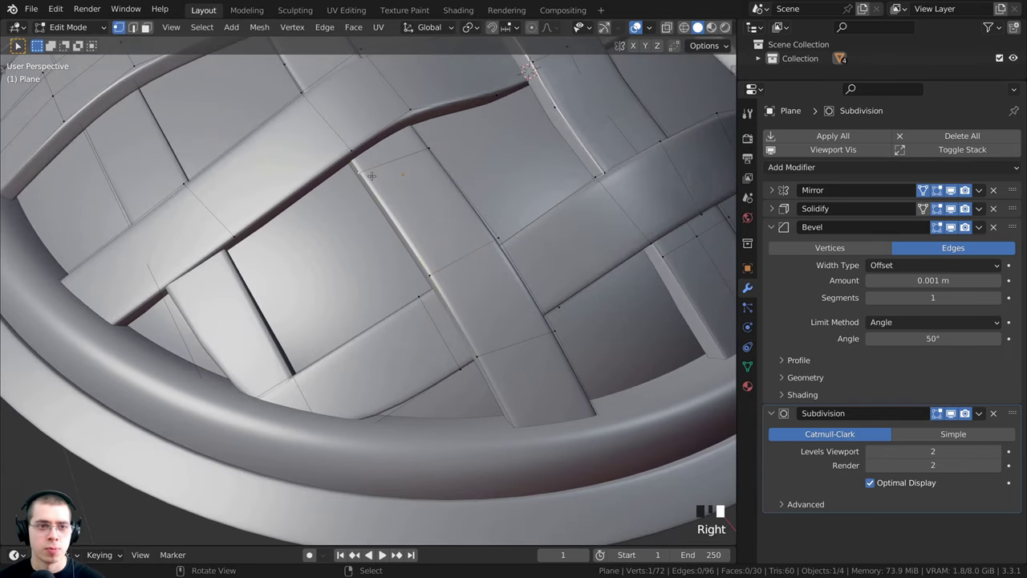
pyautogui.press('g')
pyautogui.press('g')
pyautogui.click(384, 181)
# Slide the lower-edge vertex of the front strip along its edge where it passes over the middle crossing strip
pyautogui.scroll(-5, 389, 189)
pyautogui.moveTo(394, 197); pyautogui.dragTo(479, 283, button='middle')
pyautogui.scroll(2, 479, 283)
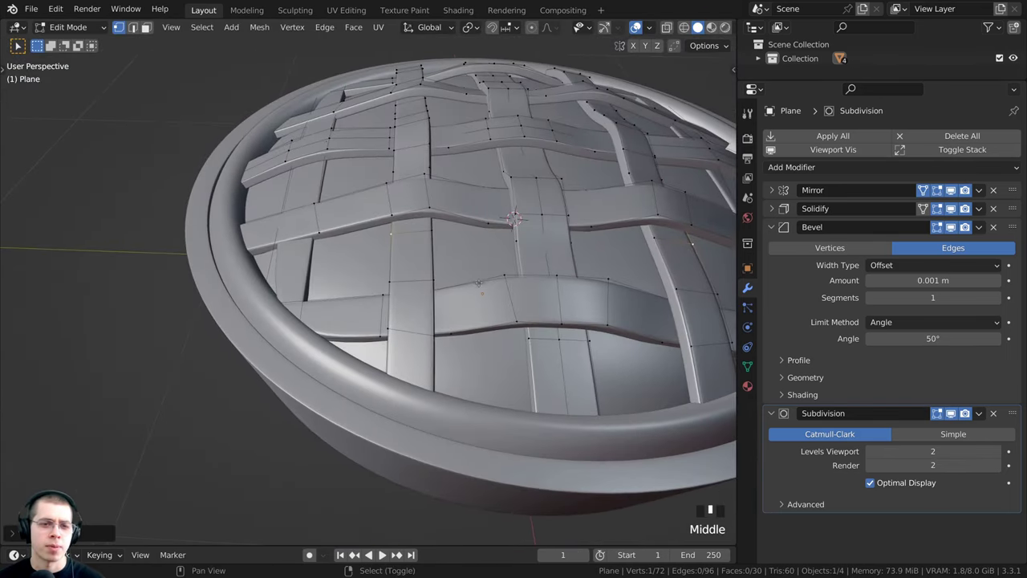
pyautogui.scroll(2, 478, 282)
pyautogui.press('g')
pyautogui.press('g')
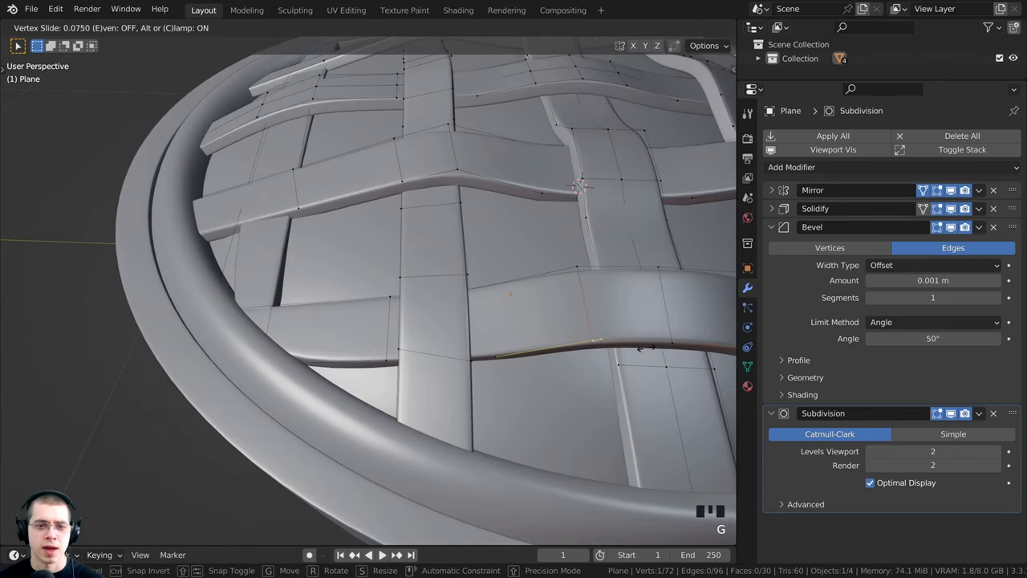
pyautogui.click(638, 348)
# Slide the second strip's lower-edge vertex along its edge where it passes over the crossing strip
pyautogui.scroll(-5, 626, 341)
pyautogui.moveTo(594, 329); pyautogui.dragTo(465, 265, button='middle')
pyautogui.keyDown('shift'); pyautogui.moveTo(433, 249); pyautogui.dragTo(393, 265, button='middle'); pyautogui.keyUp('shift')
pyautogui.moveTo(320, 241); pyautogui.dragTo(379, 297, button='middle')
pyautogui.scroll(3, 379, 298)
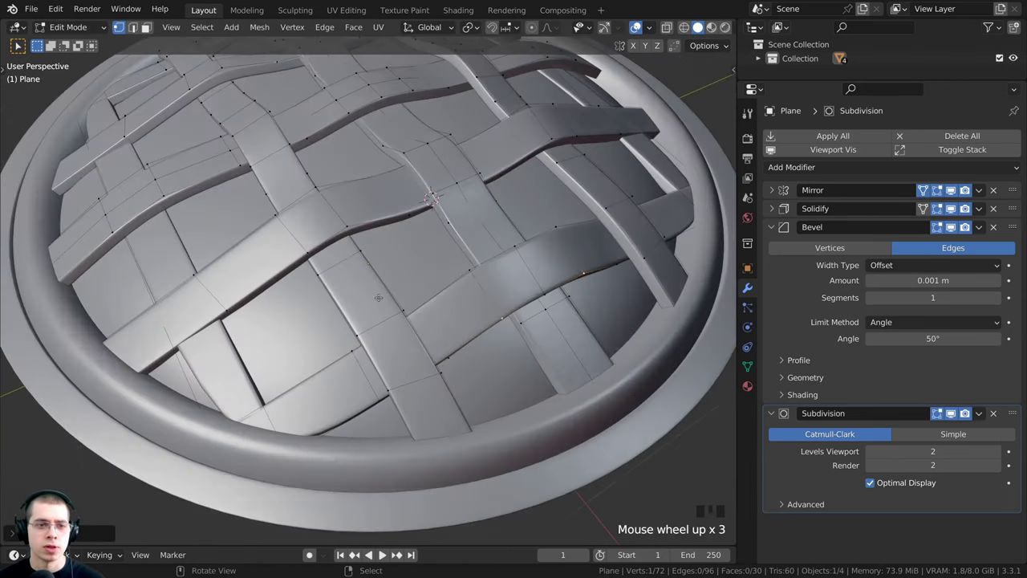
pyautogui.press('g')
pyautogui.press('g')
pyautogui.click(313, 252)
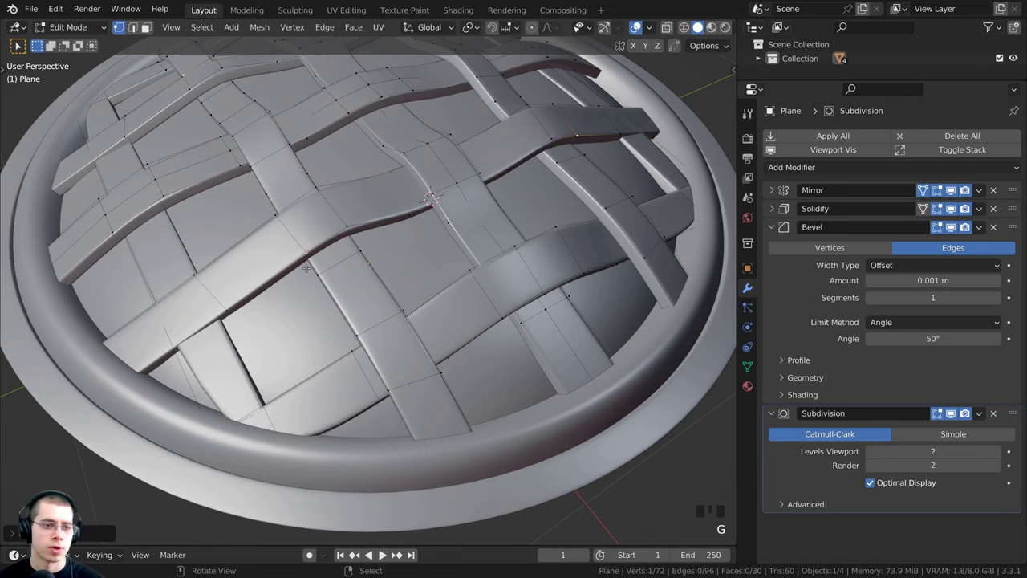
# In edge select mode, pick the front strip's end edge at the rim in wireframe view and raise it about 0.01 m along Z
pyautogui.moveTo(313, 252); pyautogui.dragTo(197, 154, button='middle')
pyautogui.scroll(3, 424, 322)
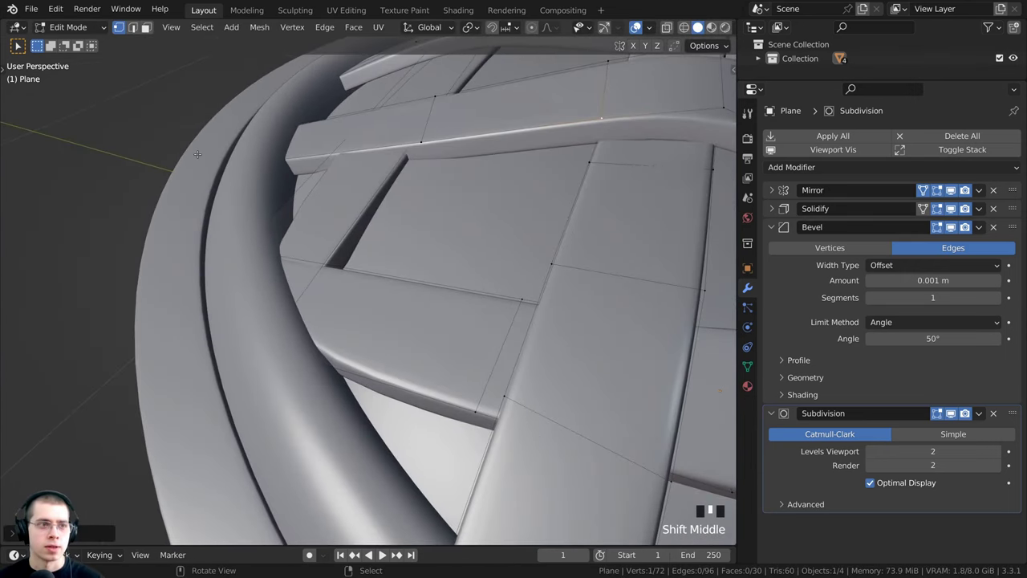
pyautogui.click(135, 29)
pyautogui.press('z')
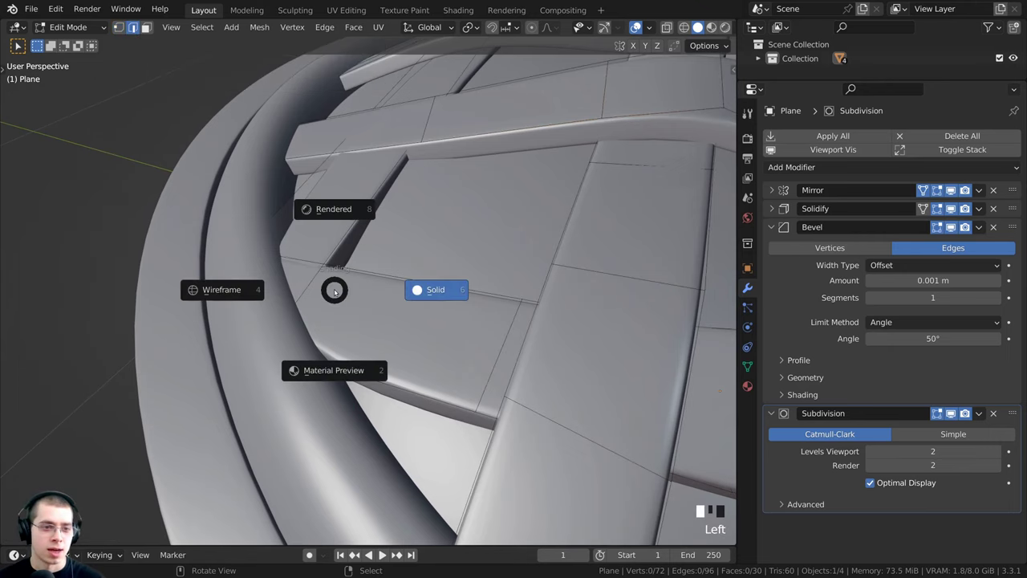
pyautogui.click(222, 288)
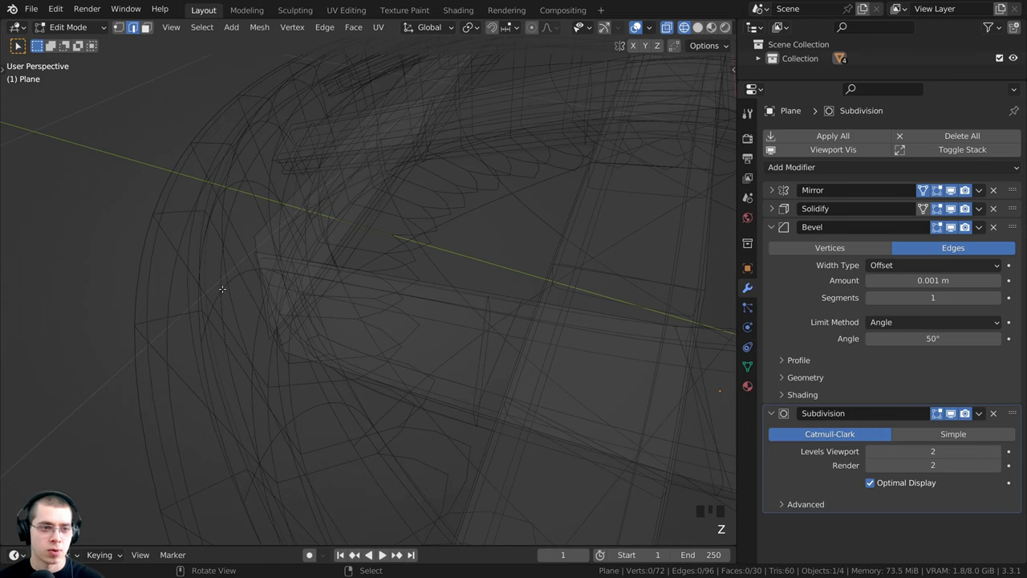
pyautogui.rightClick(256, 259)
pyautogui.press('z')
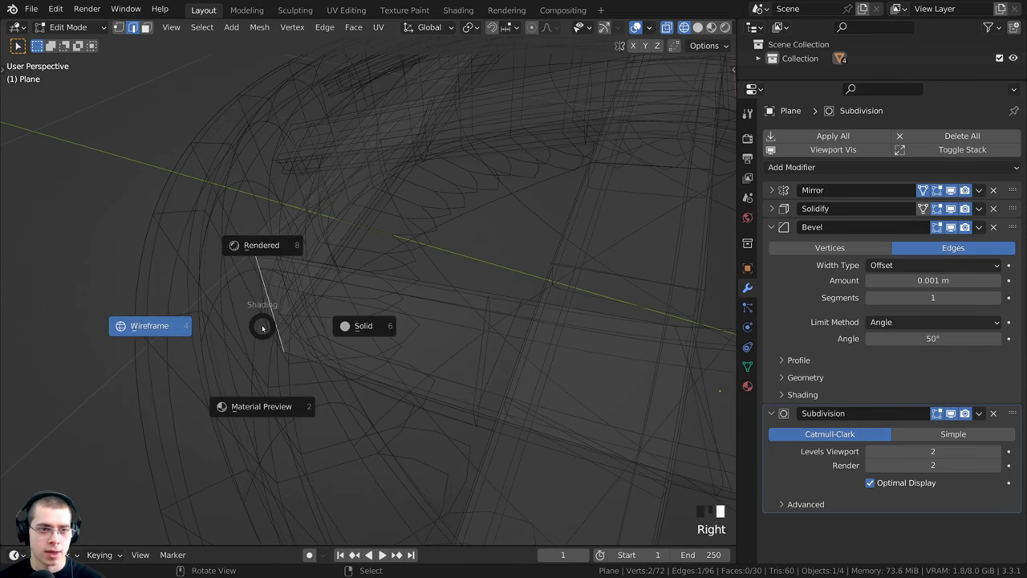
pyautogui.click(384, 327)
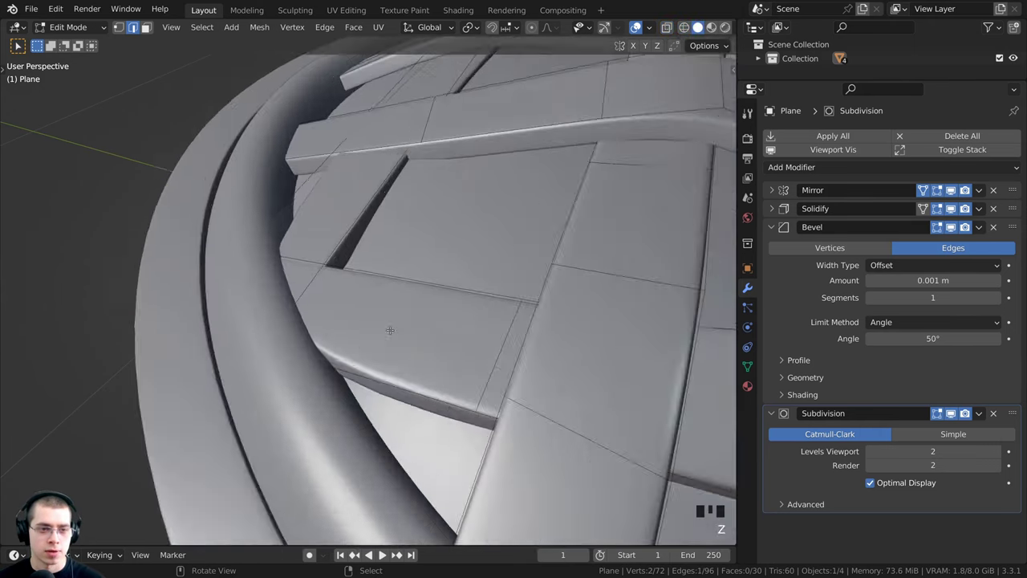
pyautogui.moveTo(384, 327); pyautogui.dragTo(326, 316, button='middle')
pyautogui.press('g')
pyautogui.press('z')
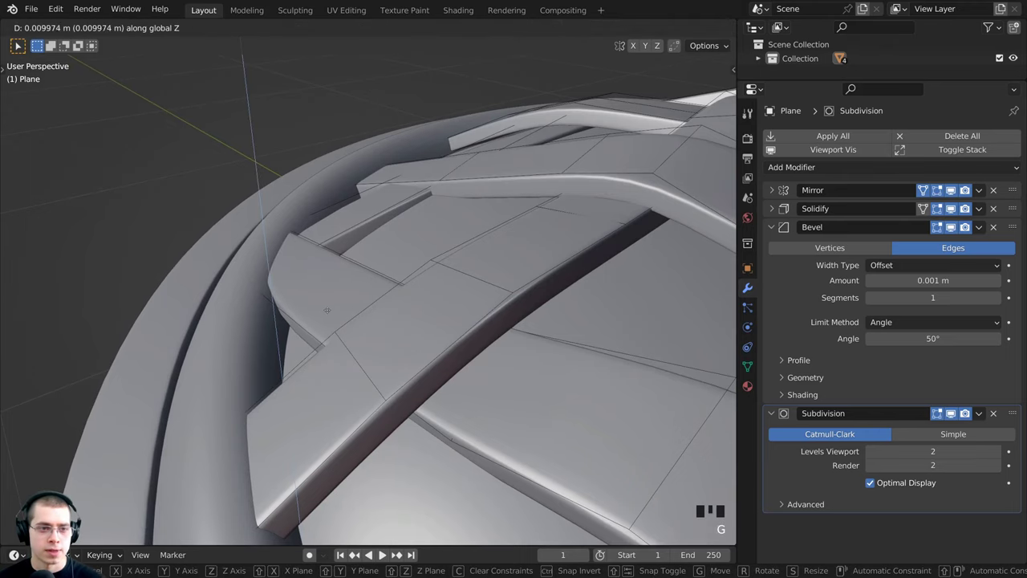
pyautogui.click(328, 310)
# Examine the strips and their crossings near the front rim, clearing the selection
pyautogui.scroll(-5, 329, 310)
pyautogui.moveTo(331, 310); pyautogui.dragTo(380, 346, button='middle')
pyautogui.press('a')
pyautogui.keyDown('shift'); pyautogui.moveTo(379, 345); pyautogui.dragTo(398, 290, button='middle'); pyautogui.keyUp('shift')
pyautogui.hotkey('alt', 'a')
pyautogui.scroll(3, 437, 328)
pyautogui.moveTo(399, 290)
pyautogui.keyDown('shift'); pyautogui.mouseDown(button='middle')
pyautogui.moveTo(408, 316)
pyautogui.moveTo(369, 304)
pyautogui.moveTo(401, 275)
pyautogui.mouseUp(button='middle'); pyautogui.keyUp('shift')
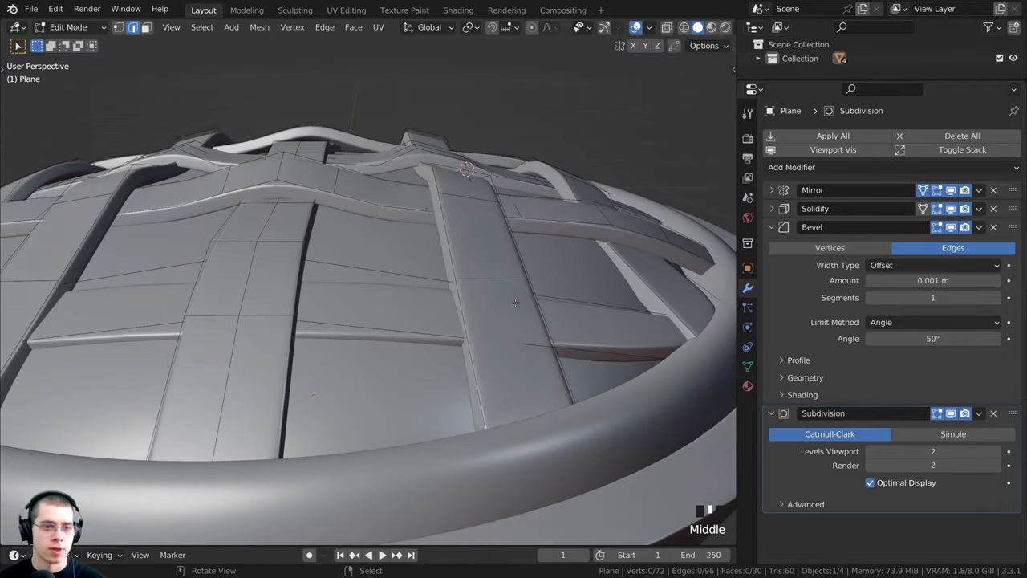
pyautogui.moveTo(514, 303); pyautogui.dragTo(444, 337, button='middle')
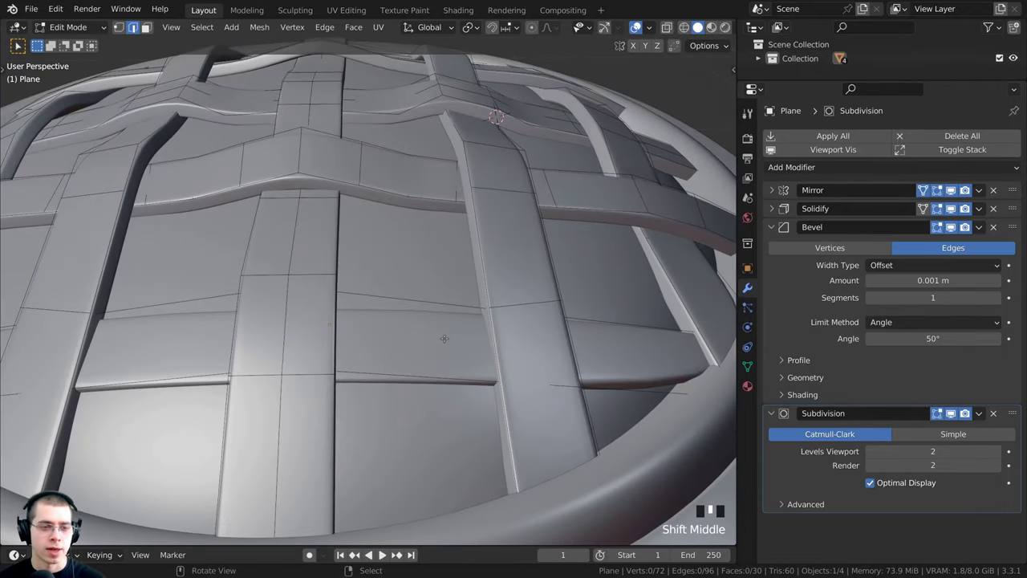
# Add a loop cut on the low front strip between its middle and outer crossings and slide it toward the middle crossing
pyautogui.rightClick(295, 152)
pyautogui.keyDown('shift'); pyautogui.moveTo(307, 301); pyautogui.dragTo(345, 294, button='middle'); pyautogui.keyUp('shift')
pyautogui.hotkey('ctrl', 'r')
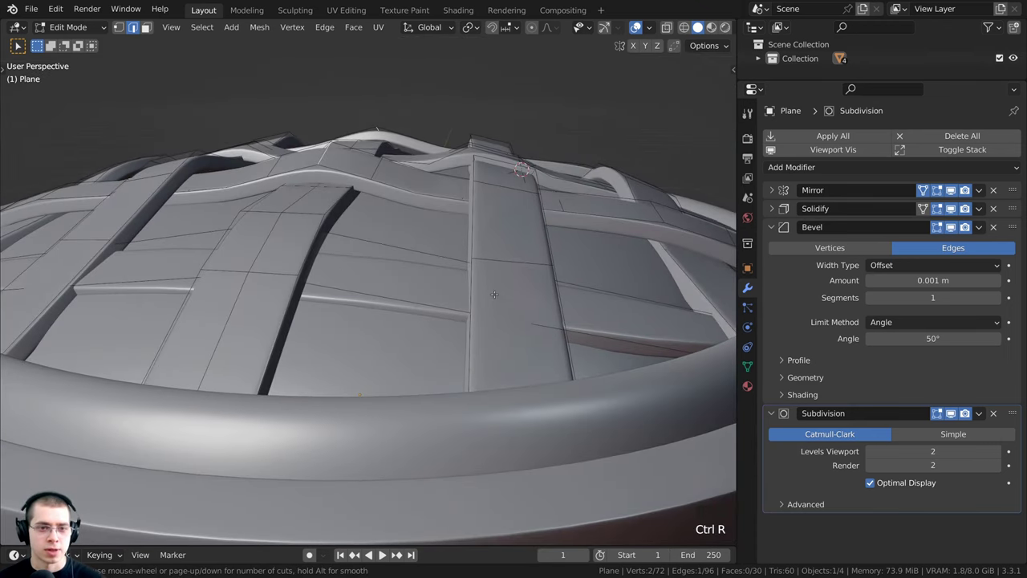
pyautogui.click(426, 273)
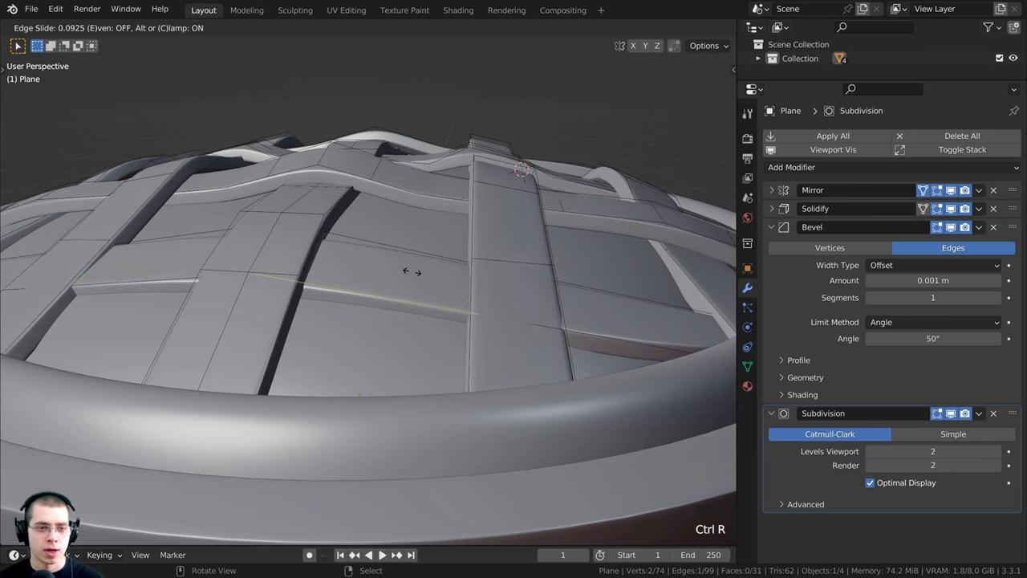
pyautogui.click(302, 253)
pyautogui.moveTo(301, 254); pyautogui.dragTo(394, 299, button='middle')
pyautogui.press('g')
pyautogui.click(328, 241)
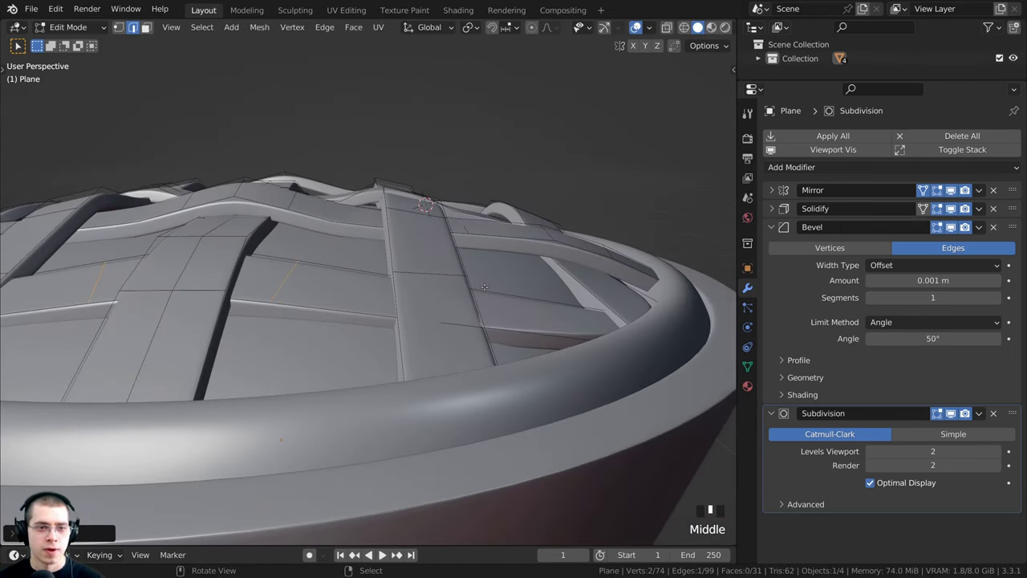
# Add a loop cut on the same strip, slide it to the outer crossing, and raise it along Z over the crossing strip
pyautogui.hotkey('ctrl', 'r')
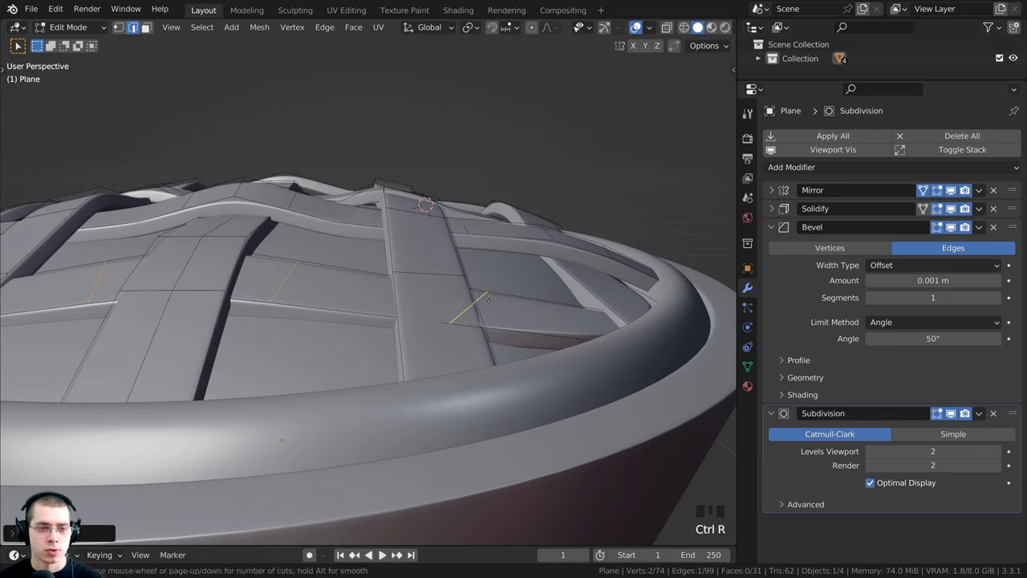
pyautogui.click(488, 298)
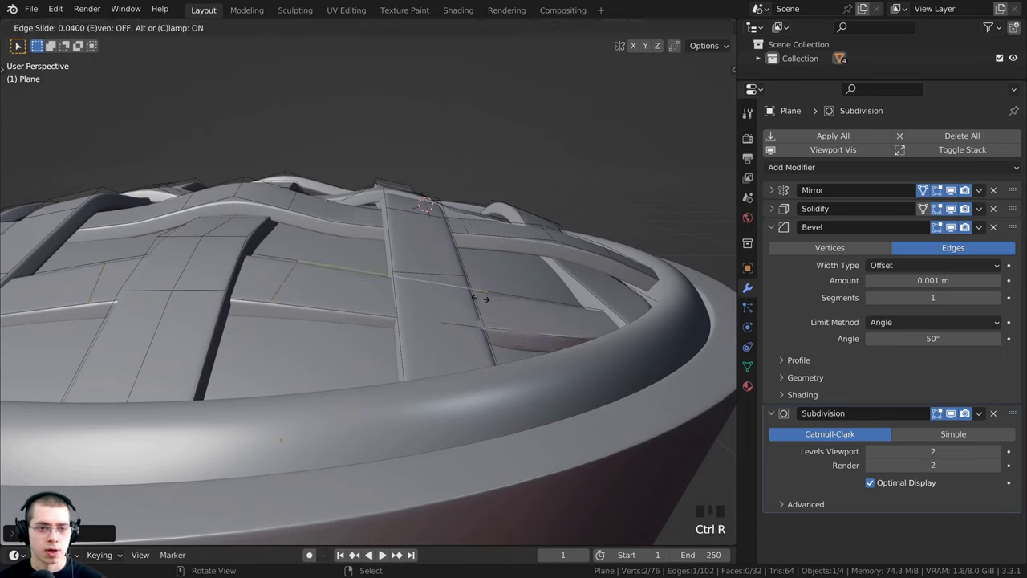
pyautogui.click(399, 294)
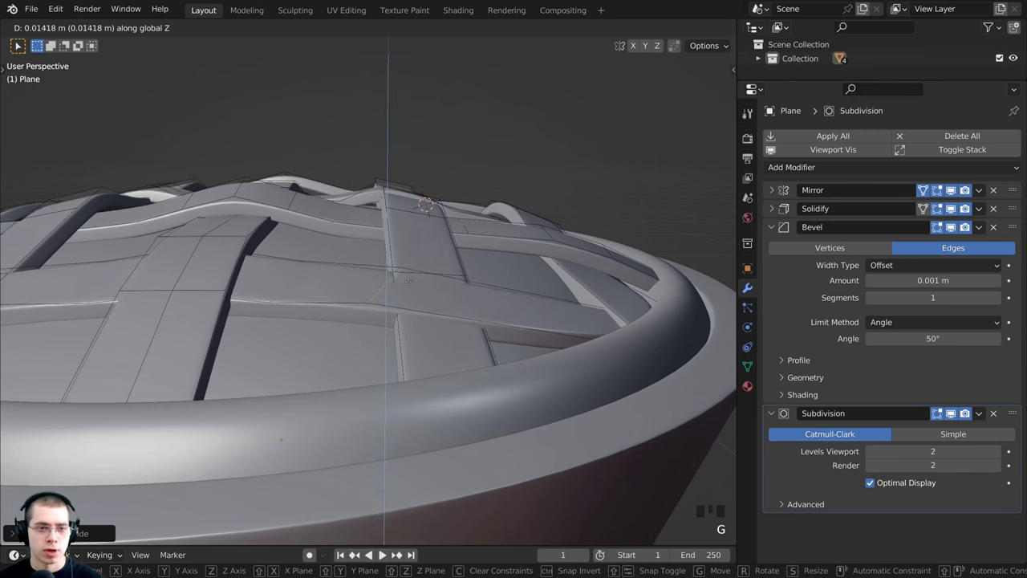
pyautogui.click(411, 266)
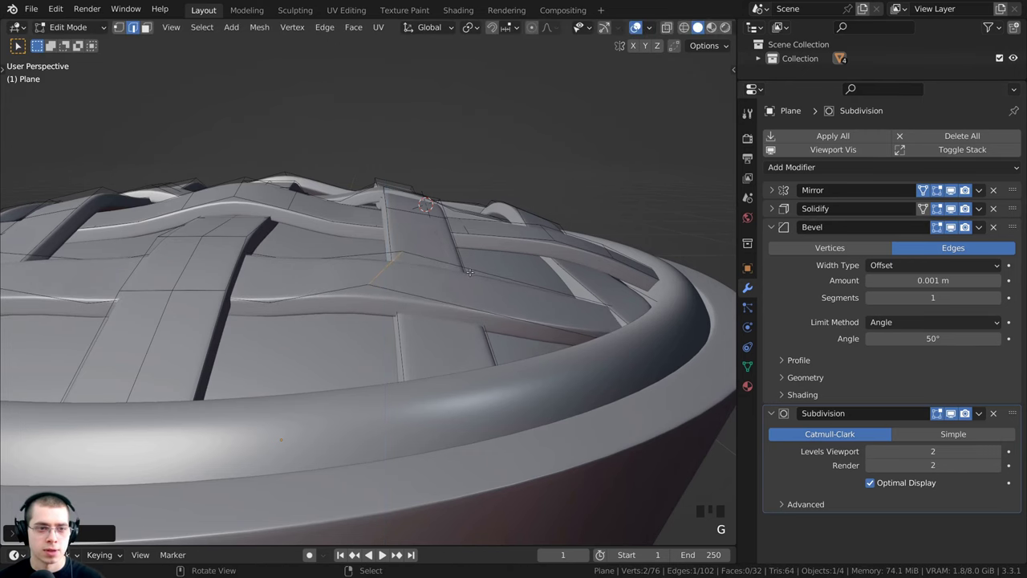
# Add an unslid loop cut on the strip's section beyond the outer crossing and adjust its height along Z
pyautogui.keyDown('shift'); pyautogui.moveTo(411, 266); pyautogui.dragTo(439, 334, button='middle'); pyautogui.keyUp('shift')
pyautogui.hotkey('ctrl', 'r')
pyautogui.click(462, 311)
pyautogui.rightClick(462, 311)
pyautogui.press('g')
pyautogui.press('z')
pyautogui.click(440, 287)
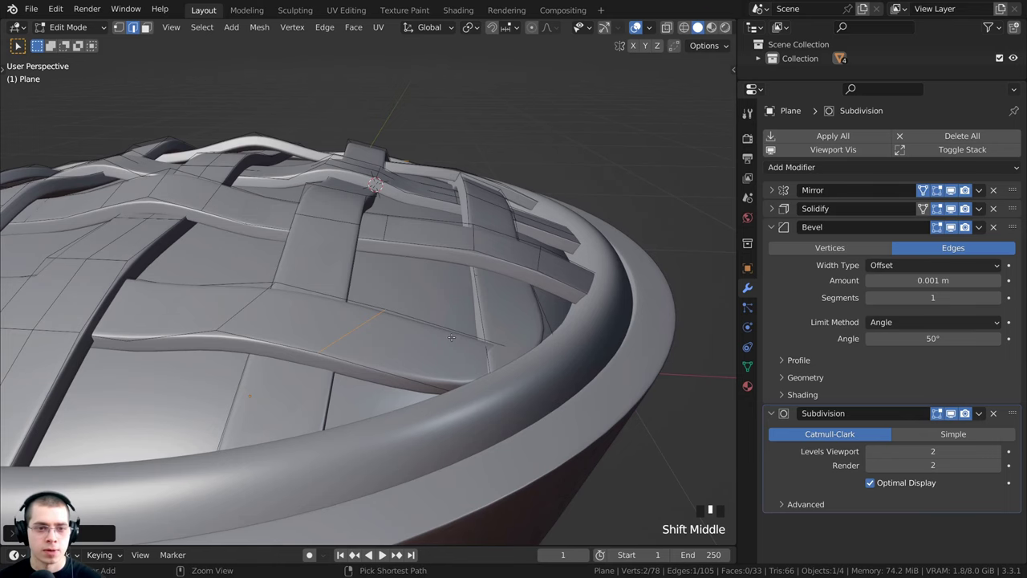
# Add another loop cut between the last cut and the strip's rim end, and lower it along Z
pyautogui.hotkey('ctrl', 'r')
pyautogui.click(465, 340)
pyautogui.rightClick(480, 343)
pyautogui.press('g')
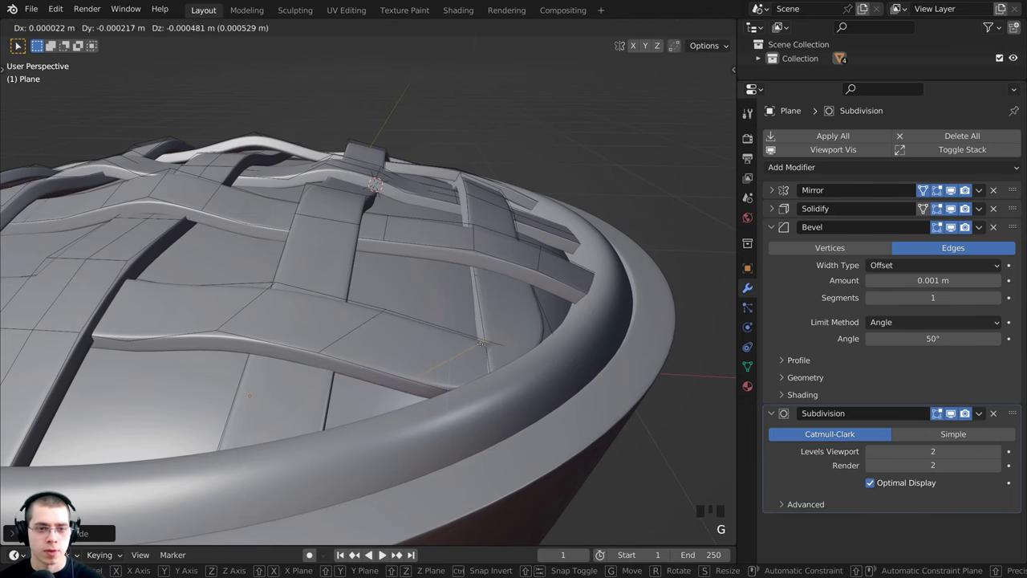
pyautogui.press('z')
pyautogui.click(476, 356)
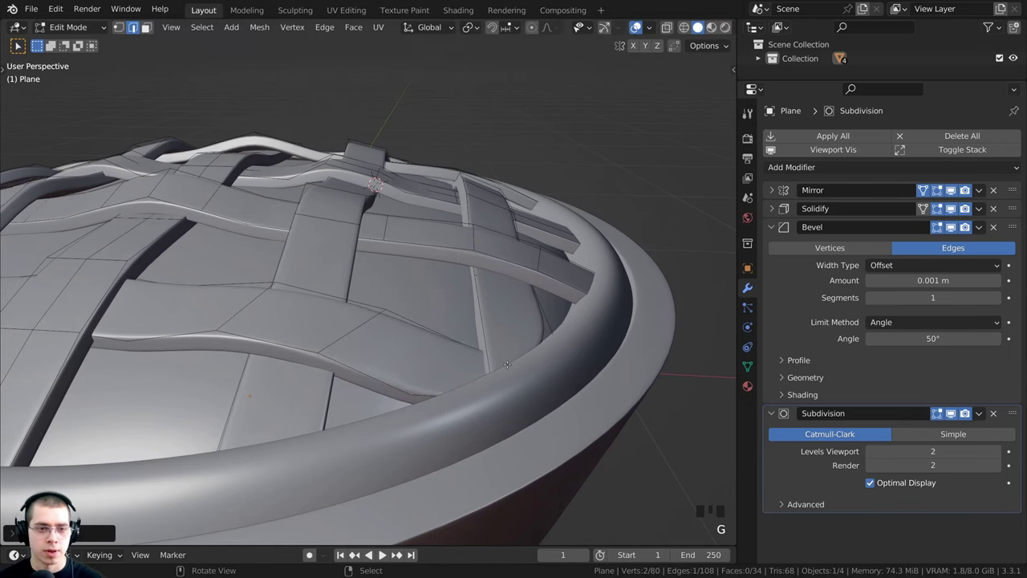
# Pick the same strip's end edge at the rim in wireframe view and lower it about 0.013 m along Z in solid view
pyautogui.moveTo(477, 356); pyautogui.dragTo(525, 396, button='middle')
pyautogui.press('z')
pyautogui.click(416, 397)
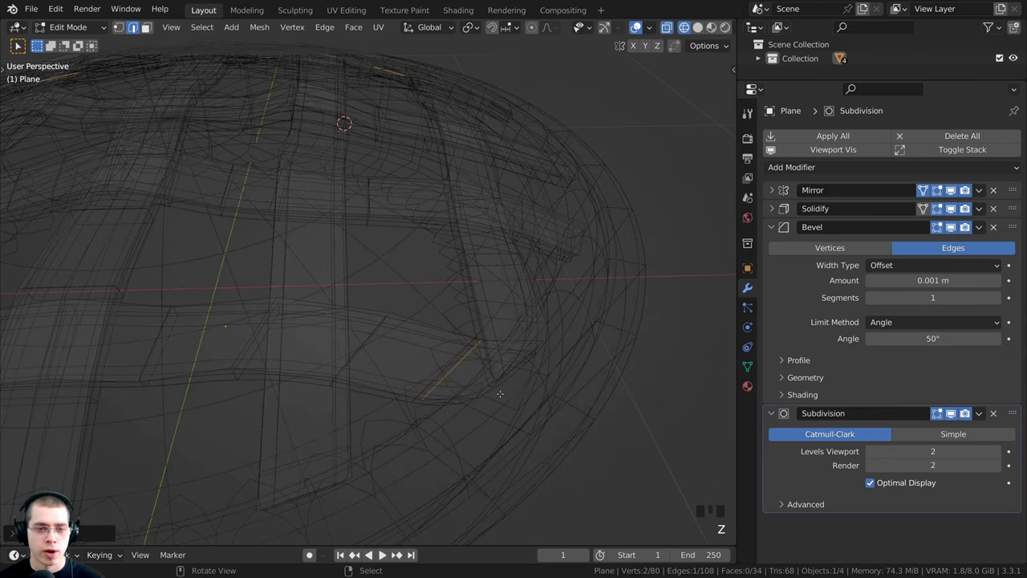
pyautogui.rightClick(532, 366)
pyautogui.moveTo(531, 366); pyautogui.dragTo(536, 337, button='middle')
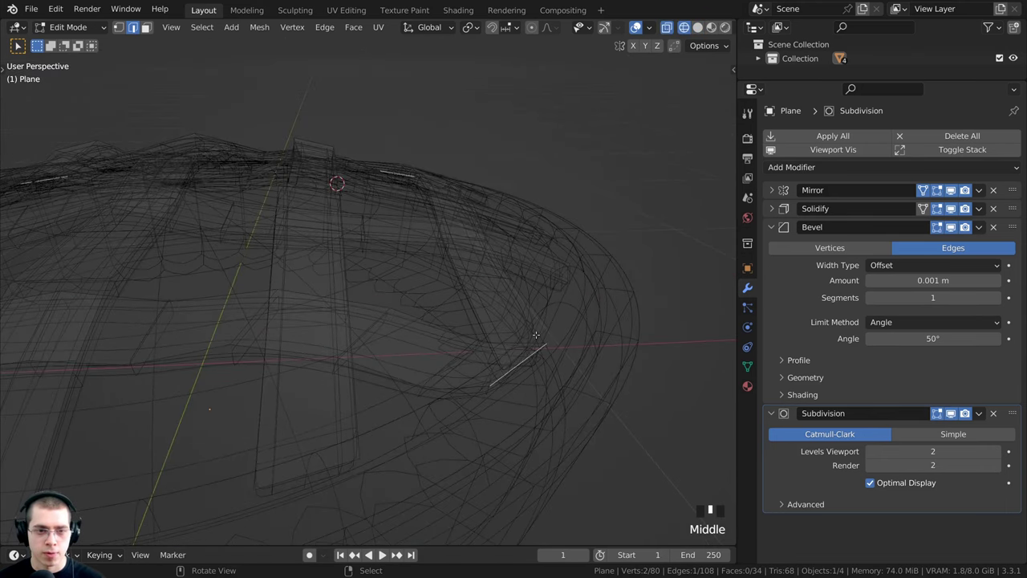
pyautogui.press('z')
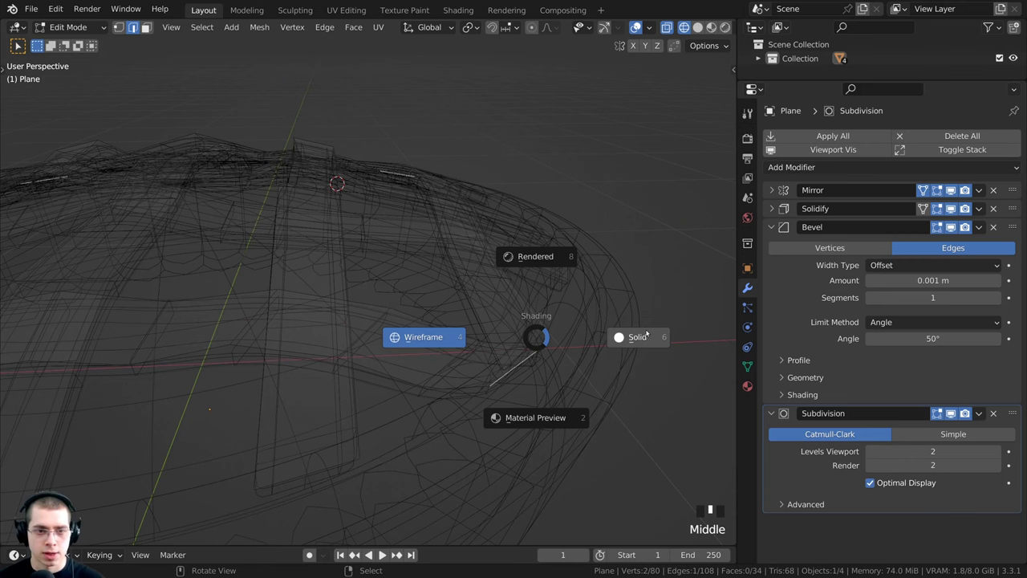
pyautogui.click(644, 334)
pyautogui.moveTo(606, 333); pyautogui.dragTo(654, 335, button='middle')
pyautogui.press('g')
pyautogui.press('z')
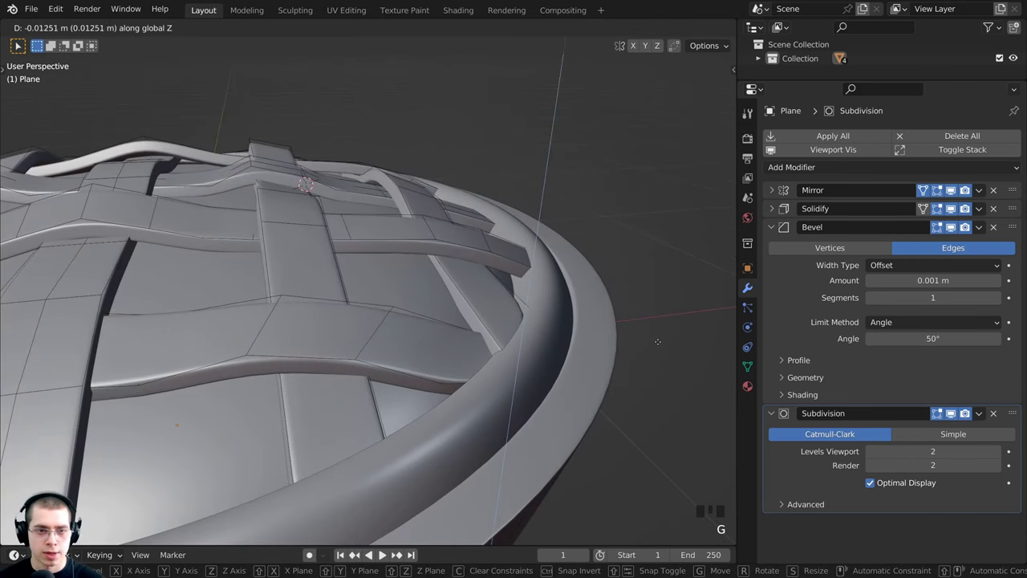
pyautogui.click(656, 345)
# In vertex mode, slide both vertices of the strip's loop above the crossing so its edge runs straight across the strip
pyautogui.scroll(-2, 655, 345)
pyautogui.scroll(4, 356, 332)
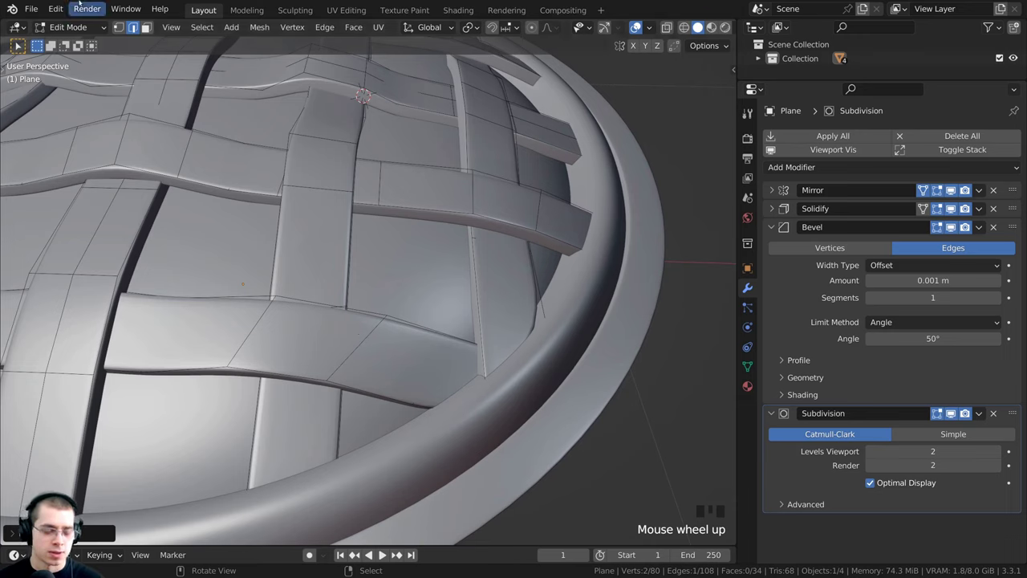
pyautogui.click(119, 27)
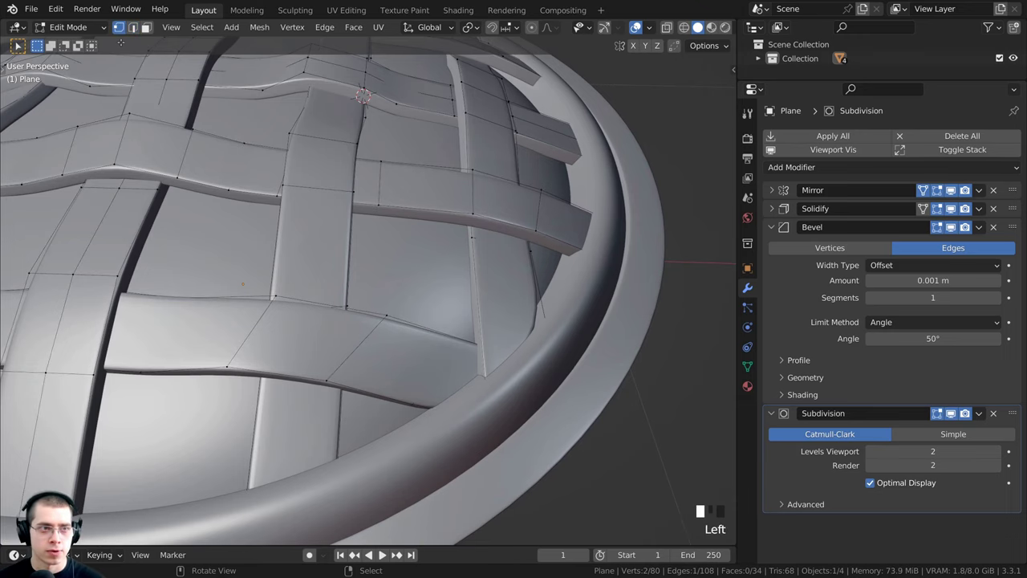
pyautogui.rightClick(275, 298)
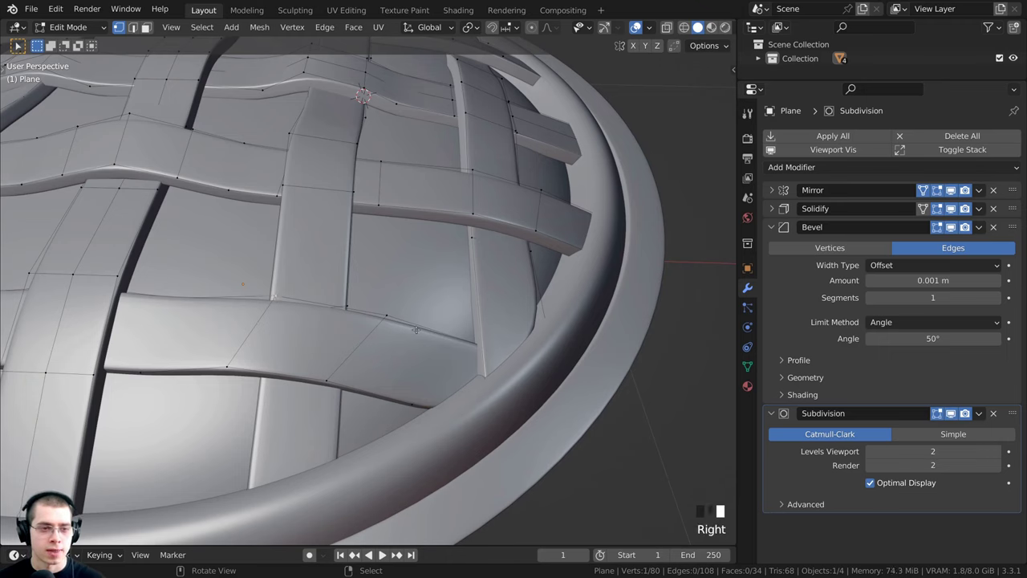
pyautogui.press('g')
pyautogui.press('g')
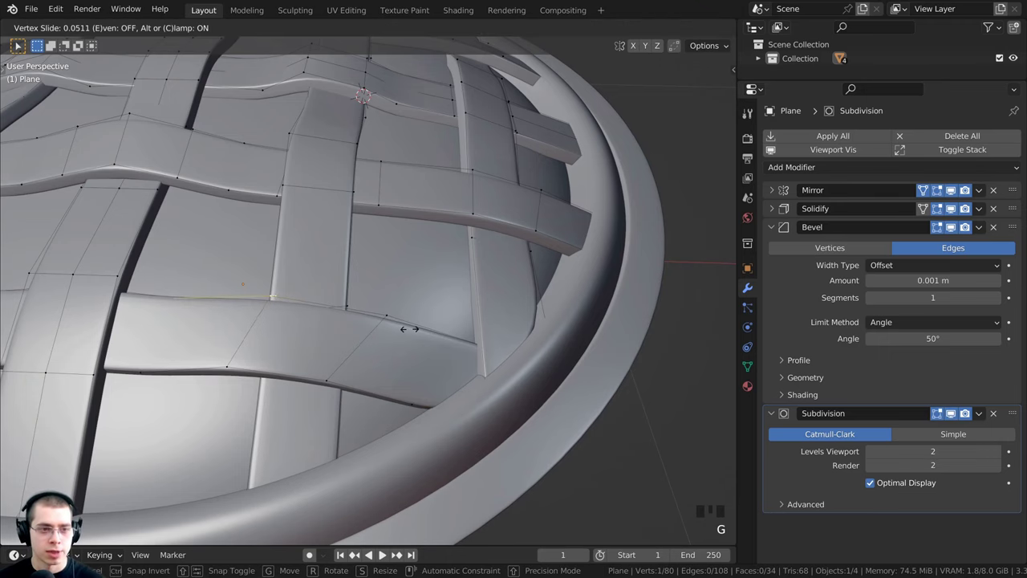
pyautogui.click(388, 329)
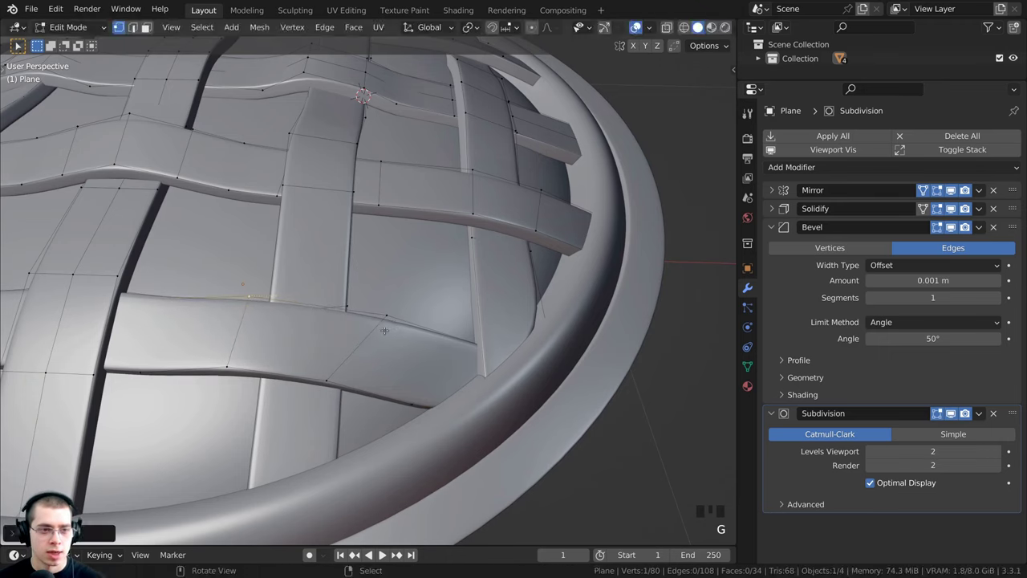
pyautogui.rightClick(236, 361)
pyautogui.press('g')
pyautogui.press('g')
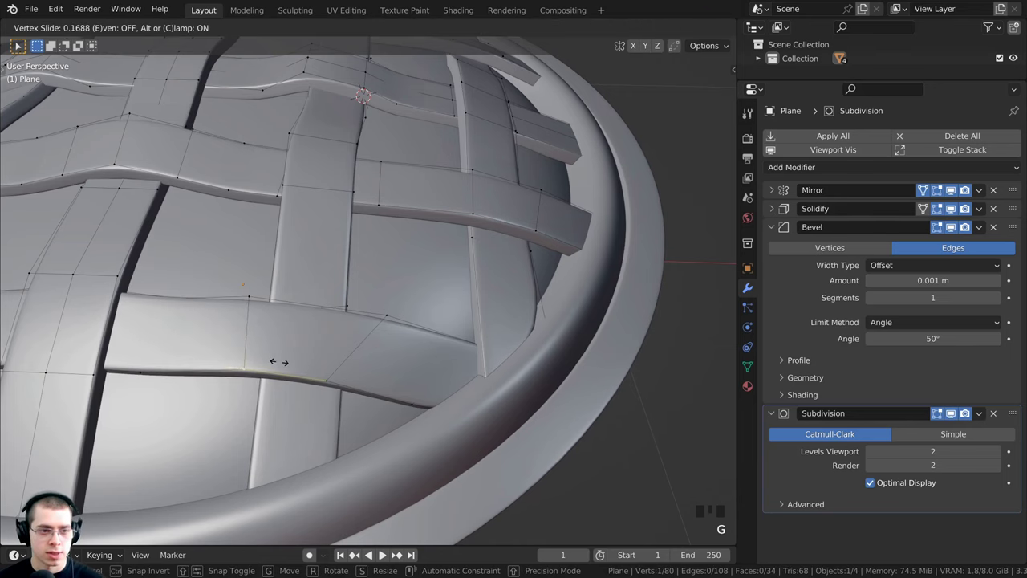
pyautogui.click(278, 363)
# Slide the two vertices of the same strip's next loop toward the rim to square its edge across the strip
pyautogui.rightClick(330, 380)
pyautogui.press('g')
pyautogui.press('g')
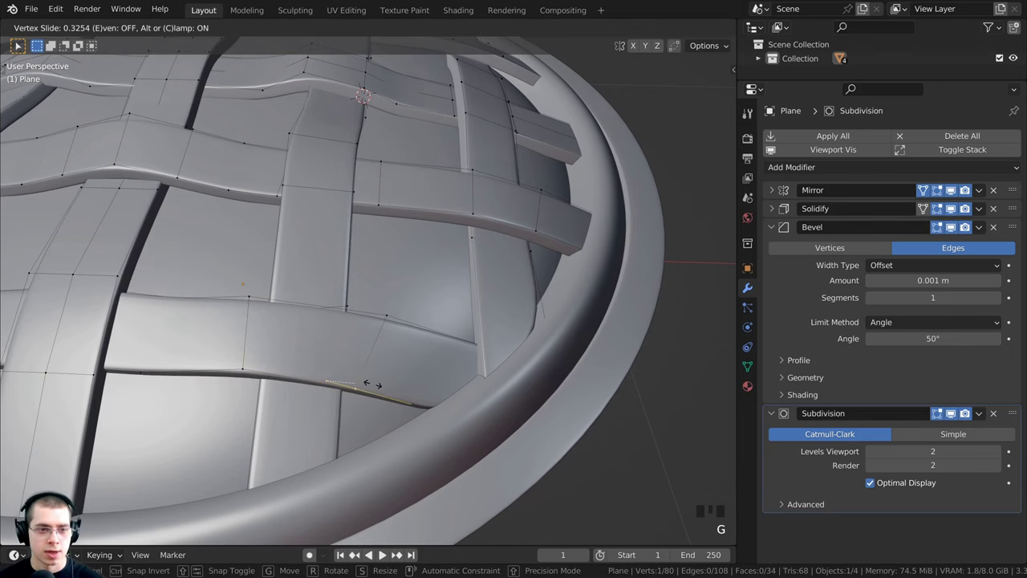
pyautogui.click(372, 382)
pyautogui.rightClick(387, 317)
pyautogui.press('g')
pyautogui.press('g')
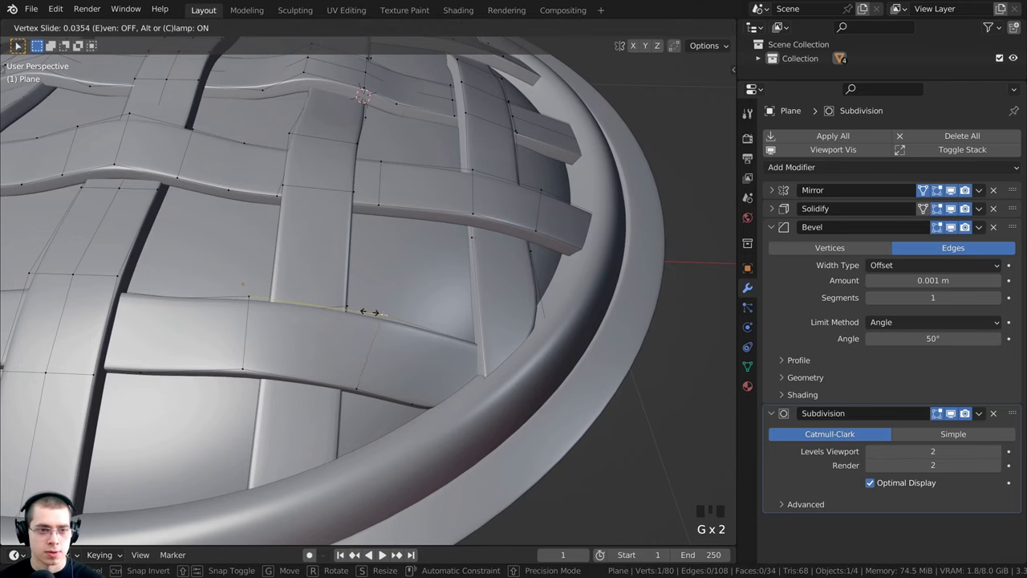
pyautogui.click(355, 322)
# In edge mode, pick the strip's edge near the crossing in wireframe view and adjust its height along Z in solid view
pyautogui.scroll(-3, 352, 322)
pyautogui.moveTo(352, 322); pyautogui.dragTo(351, 282, button='middle')
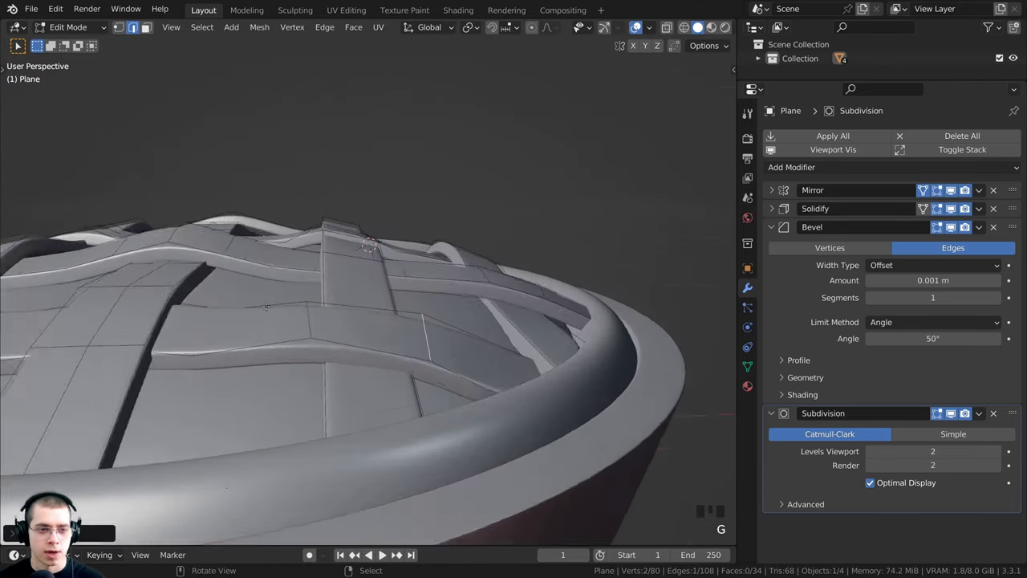
pyautogui.moveTo(481, 299); pyautogui.dragTo(435, 339, button='middle')
pyautogui.scroll(2, 377, 283)
pyautogui.rightClick(376, 322)
pyautogui.moveTo(370, 311)
pyautogui.mouseDown(button='middle')
pyautogui.moveTo(379, 342)
pyautogui.moveTo(310, 311)
pyautogui.moveTo(405, 296)
pyautogui.moveTo(395, 281)
pyautogui.mouseUp(button='middle')
pyautogui.rightClick(351, 315)
pyautogui.press('z')
pyautogui.click(298, 314)
pyautogui.rightClick(348, 313)
pyautogui.press('z')
pyautogui.click(376, 306)
pyautogui.press('g')
pyautogui.press('z')
pyautogui.click(437, 297)
# Select a cross edge on another lattice strip and move it to refine how the strip passes its crossing
pyautogui.scroll(-3, 437, 297)
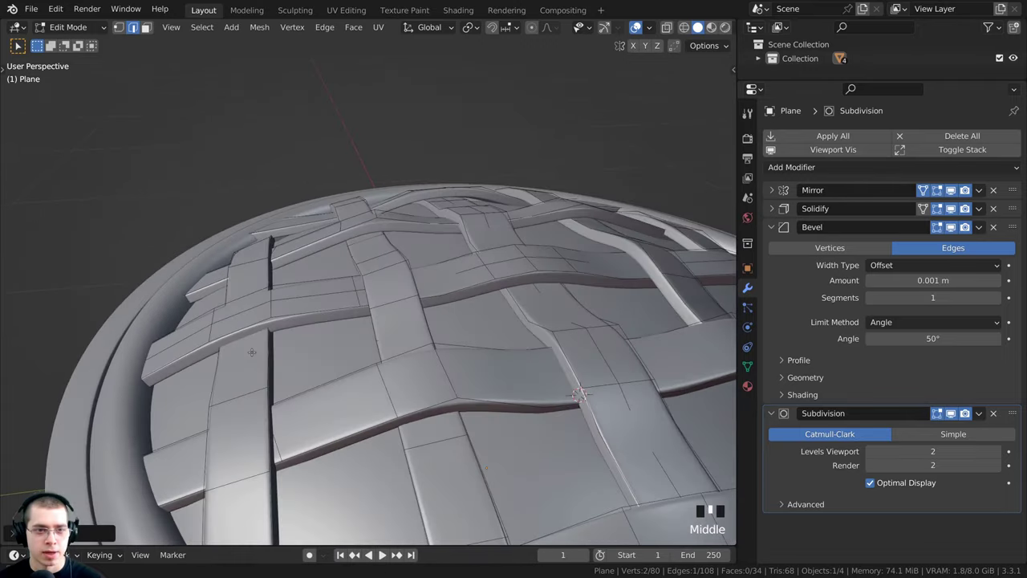
pyautogui.scroll(4, 394, 241)
pyautogui.rightClick(395, 229)
pyautogui.moveTo(395, 230); pyautogui.dragTo(383, 428, button='middle')
pyautogui.scroll(-2, 514, 233)
pyautogui.press('g')
pyautogui.click(481, 265)
# Add a loop cut on the short outer section of the strip ending at the rim and slide it toward the rim
pyautogui.scroll(-4, 465, 265)
pyautogui.scroll(2, 385, 271)
pyautogui.scroll(1, 417, 360)
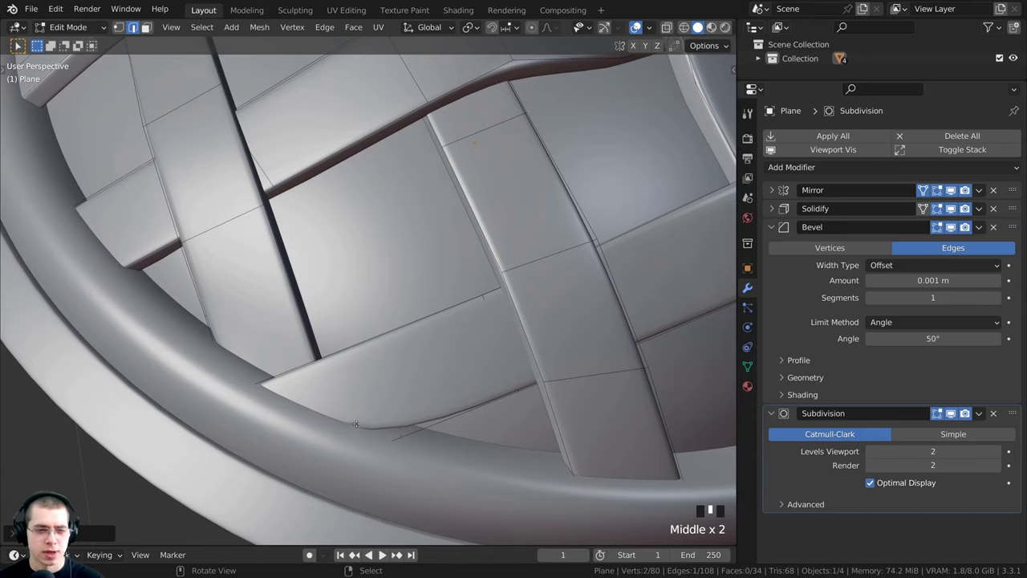
pyautogui.hotkey('ctrl', 'r')
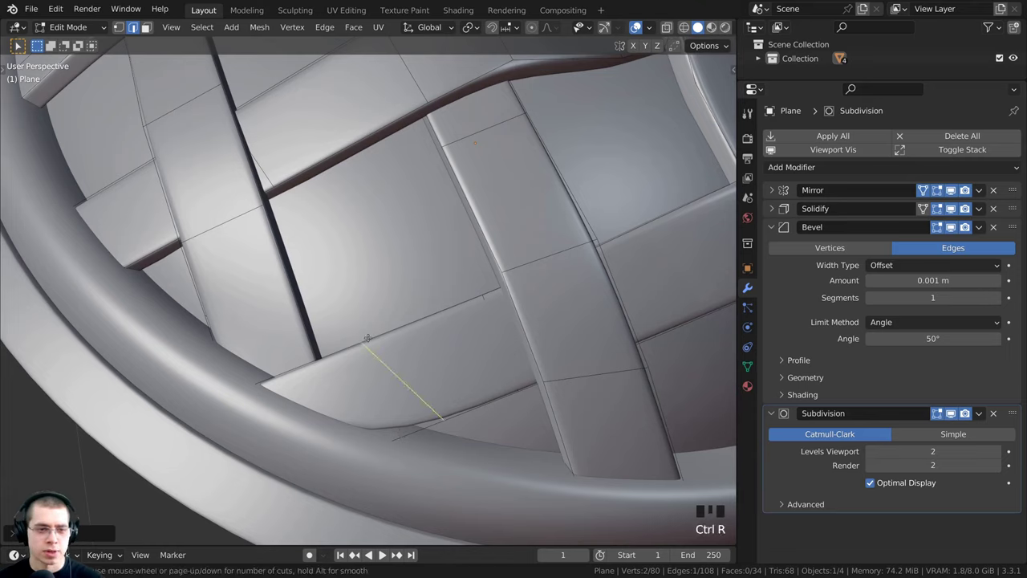
pyautogui.click(366, 338)
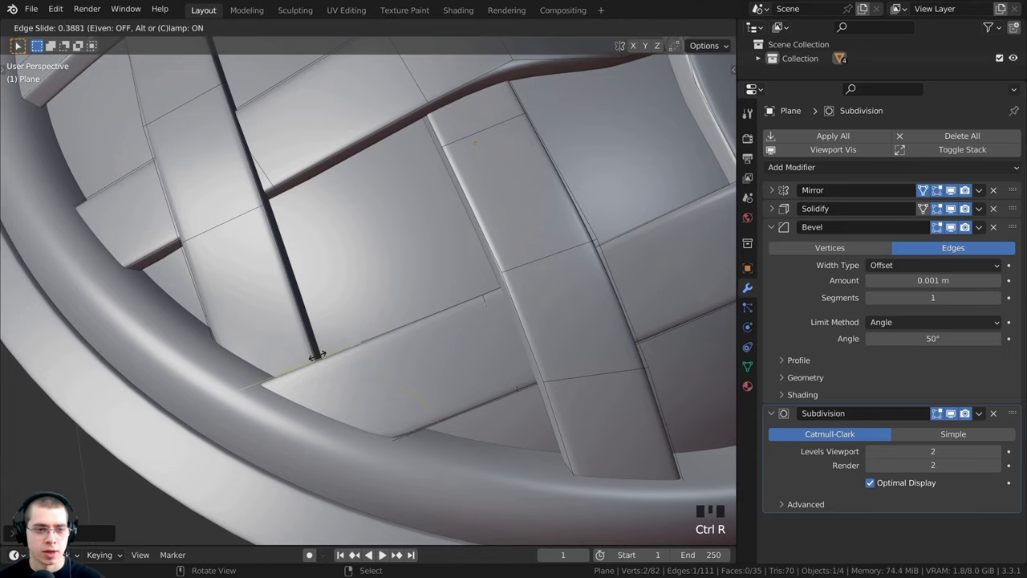
pyautogui.click(281, 371)
# Examine the whole lattice from above and up close for weaving errors between the strips
pyautogui.scroll(-1, 283, 353)
pyautogui.keyDown('shift'); pyautogui.moveTo(285, 345); pyautogui.dragTo(353, 256, button='middle'); pyautogui.keyUp('shift')
pyautogui.scroll(-4, 303, 371)
pyautogui.scroll(3, 634, 321)
pyautogui.moveTo(644, 343); pyautogui.dragTo(354, 216, button='middle')
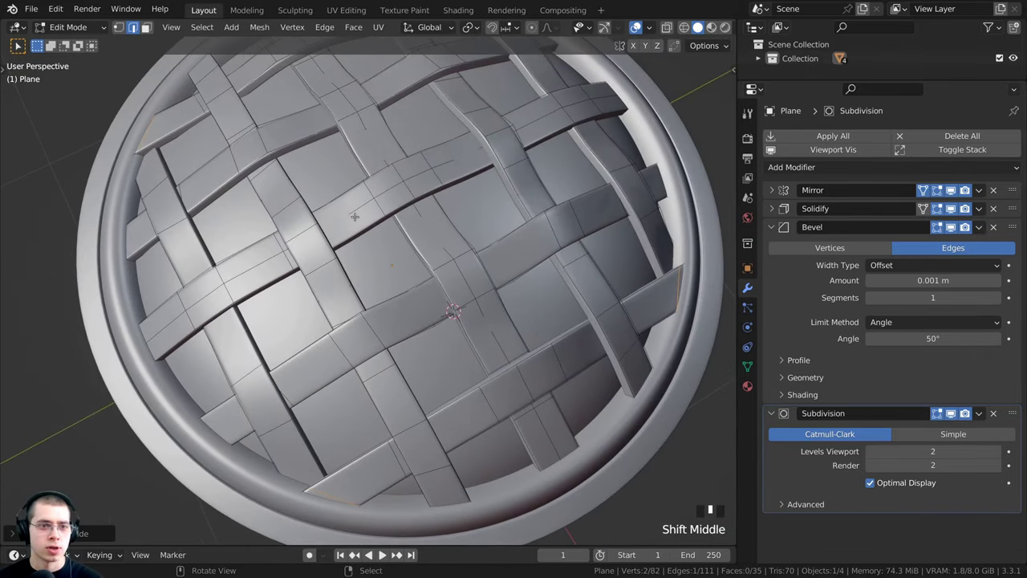
pyautogui.scroll(-2, 355, 217)
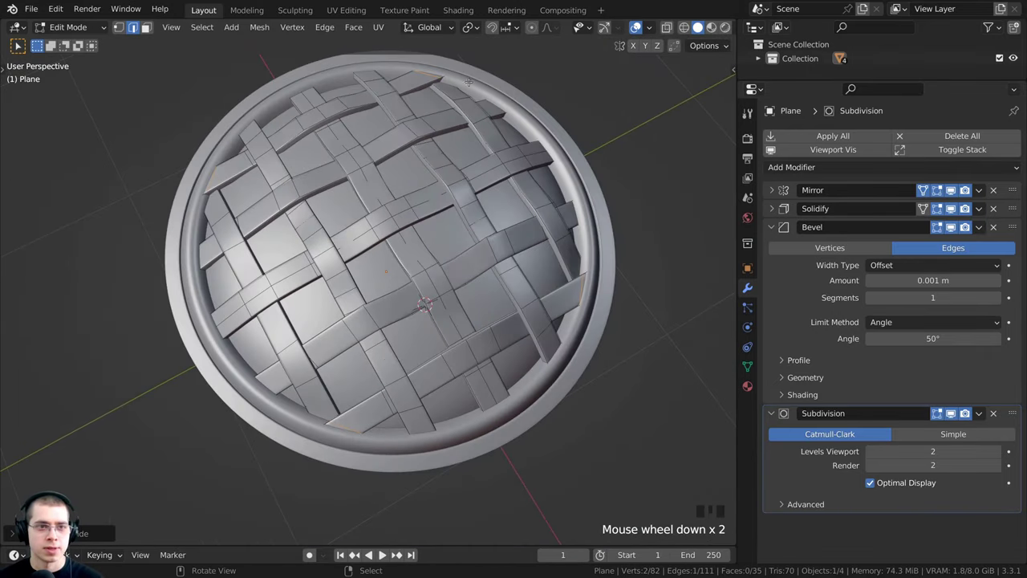
pyautogui.scroll(3, 465, 241)
pyautogui.moveTo(466, 241); pyautogui.dragTo(453, 400, button='middle')
# Return to Object Mode, save the blend file and deselect all objects
pyautogui.press('Tab')
pyautogui.hotkey('ctrl', 's')
pyautogui.press('a')
pyautogui.press('a')
pyautogui.scroll(-3, 409, 339)
pyautogui.scroll(1, 464, 356)
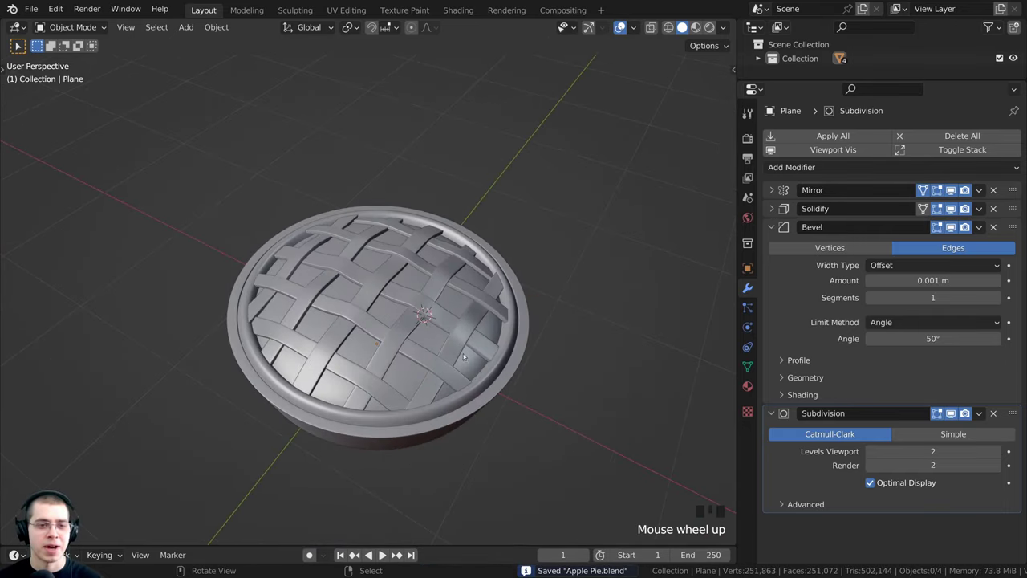
pyautogui.moveTo(464, 357); pyautogui.dragTo(526, 283, button='middle')
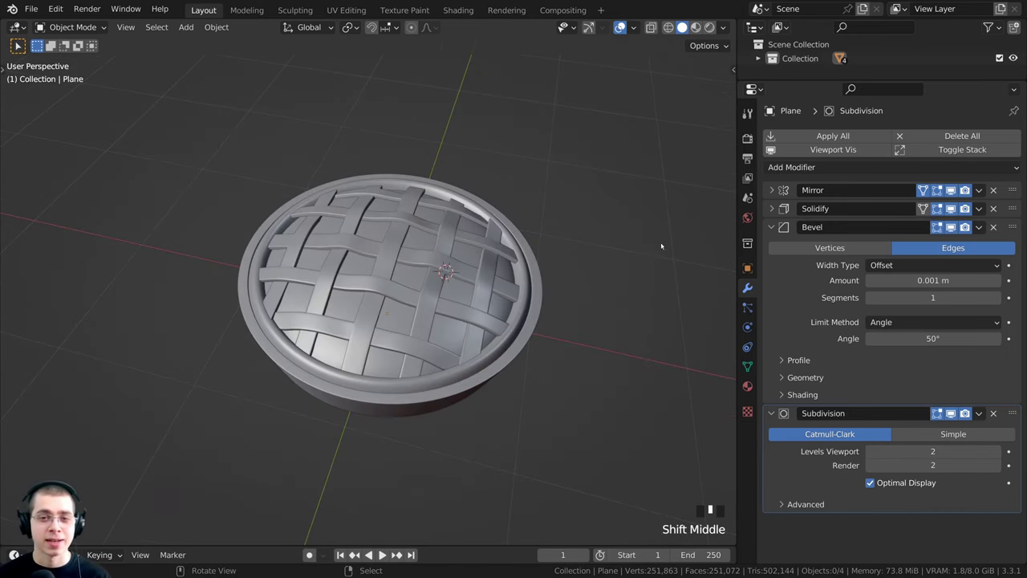
# Set the world background colour to an Environment Texture using photo_studio_broadway_hall_1k.hdr
pyautogui.click(747, 218)
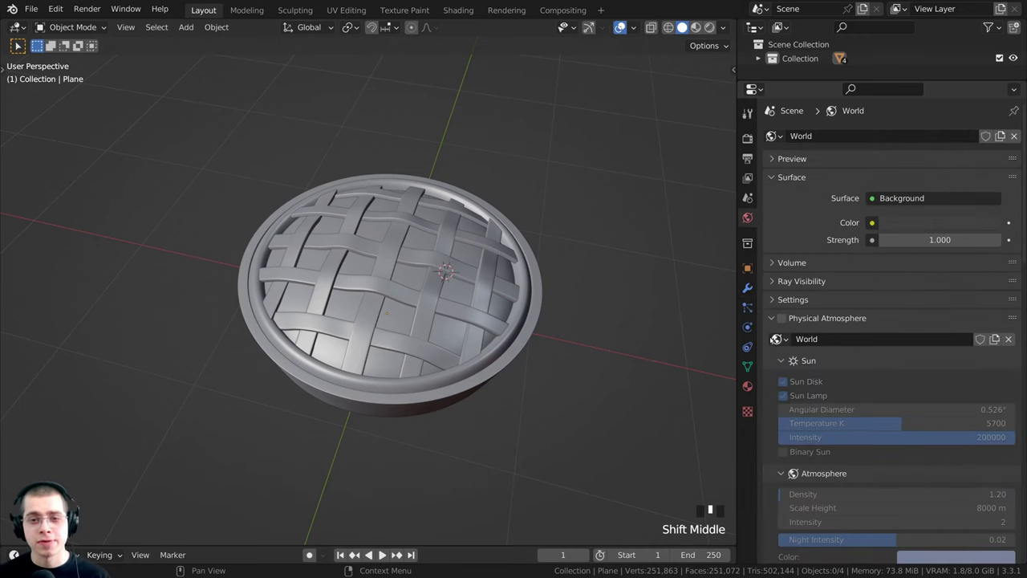
pyautogui.click(772, 317)
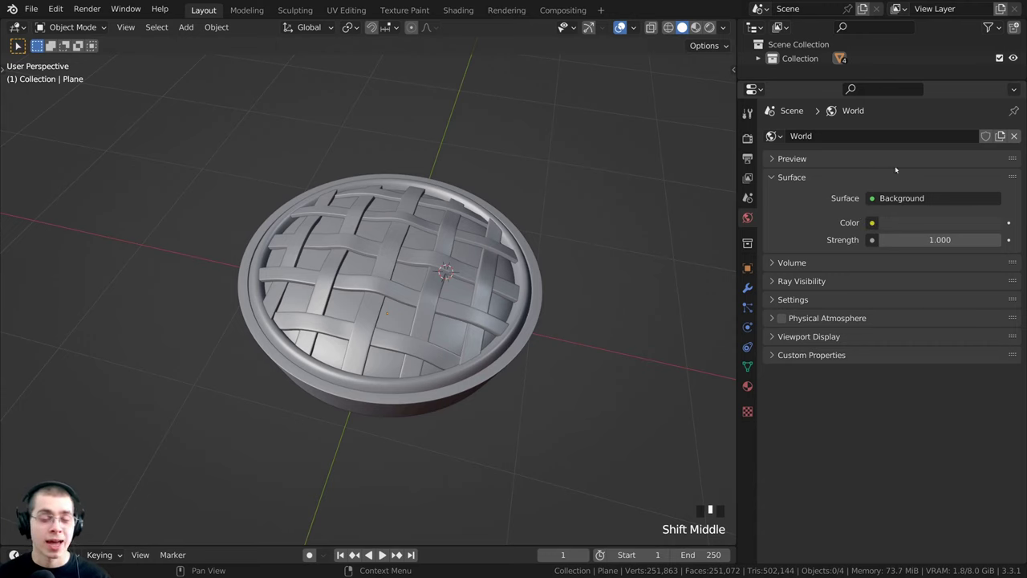
pyautogui.click(871, 224)
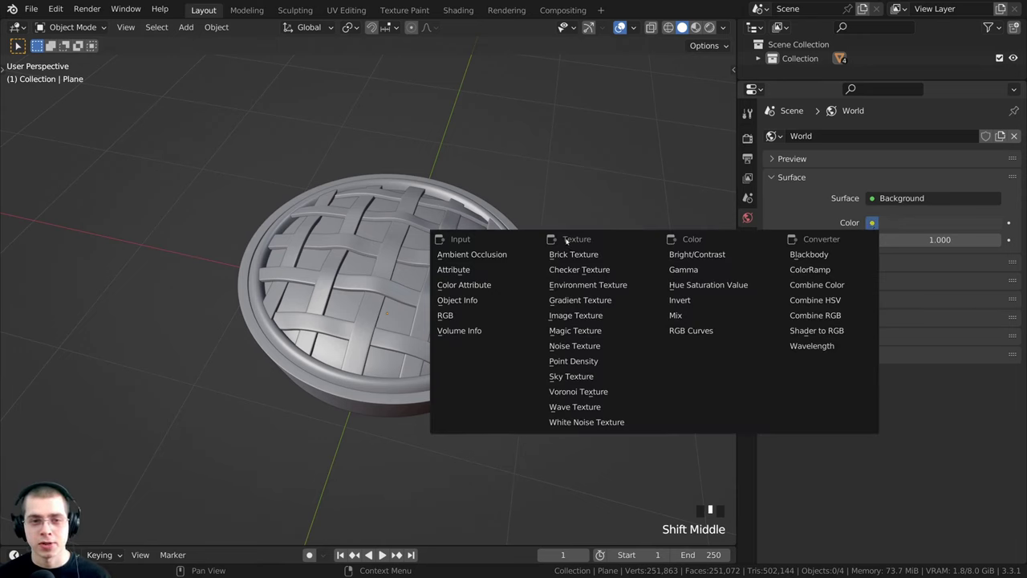
pyautogui.click(580, 286)
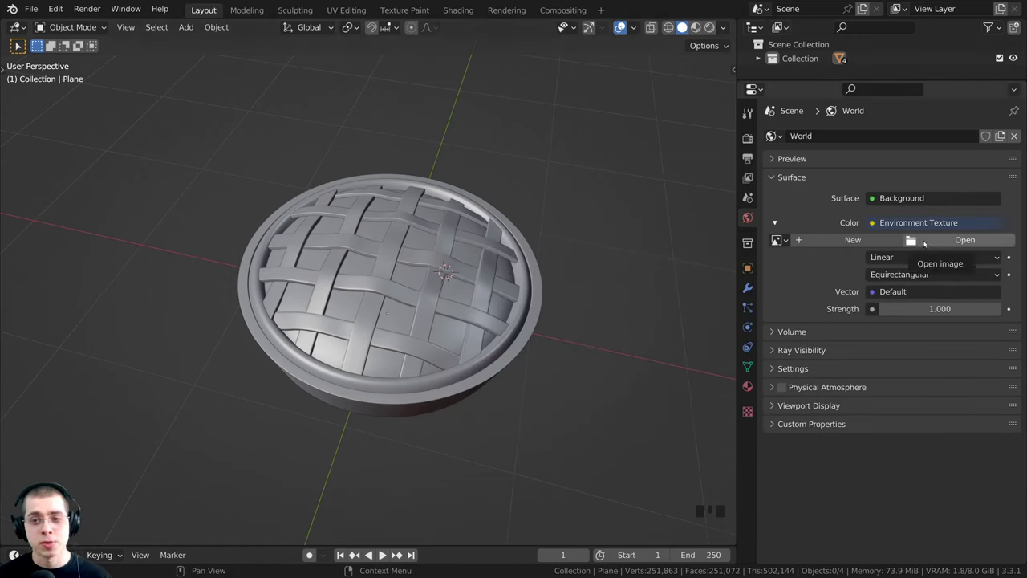
pyautogui.click(924, 243)
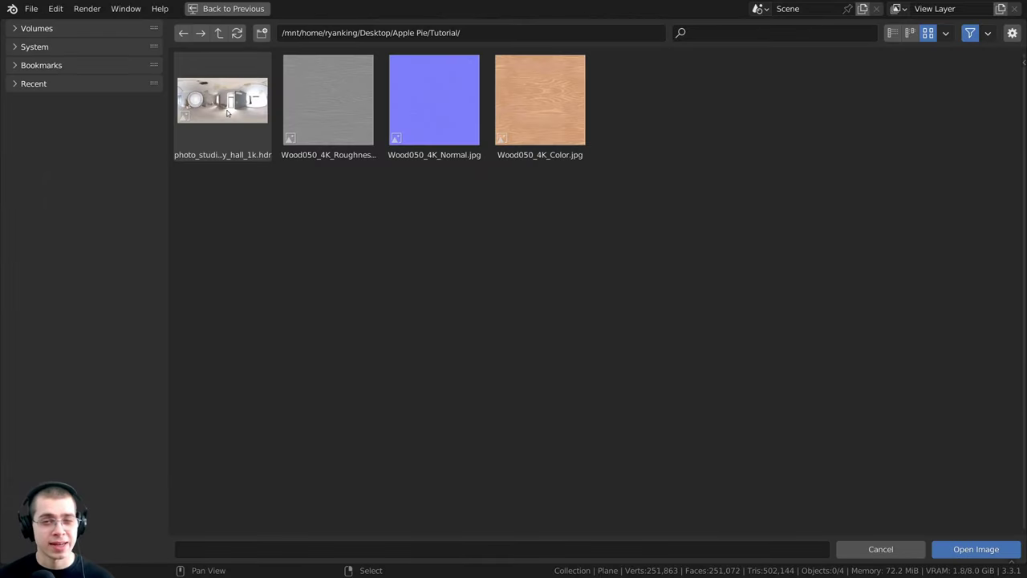
pyautogui.click(228, 113)
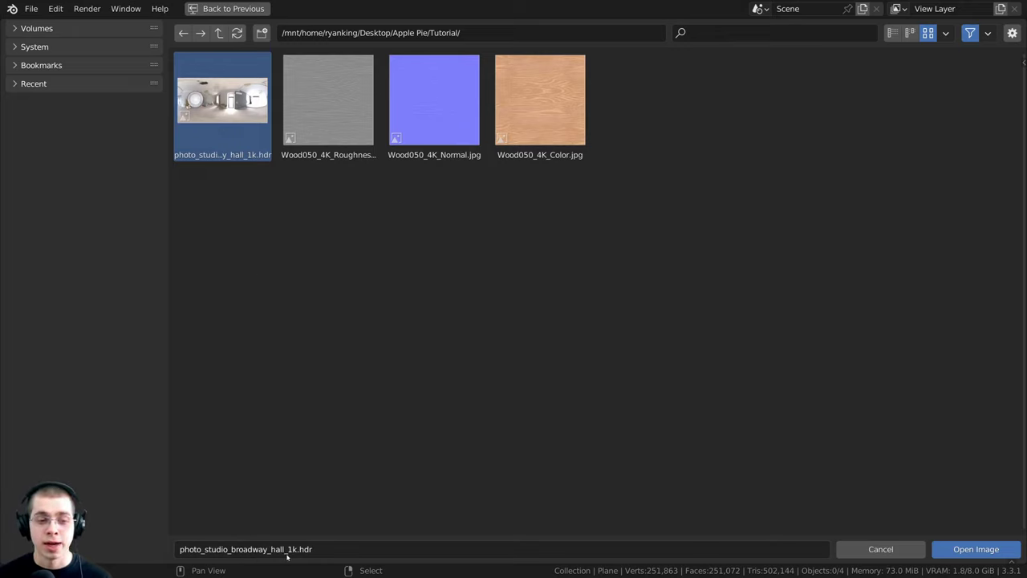
pyautogui.click(976, 548)
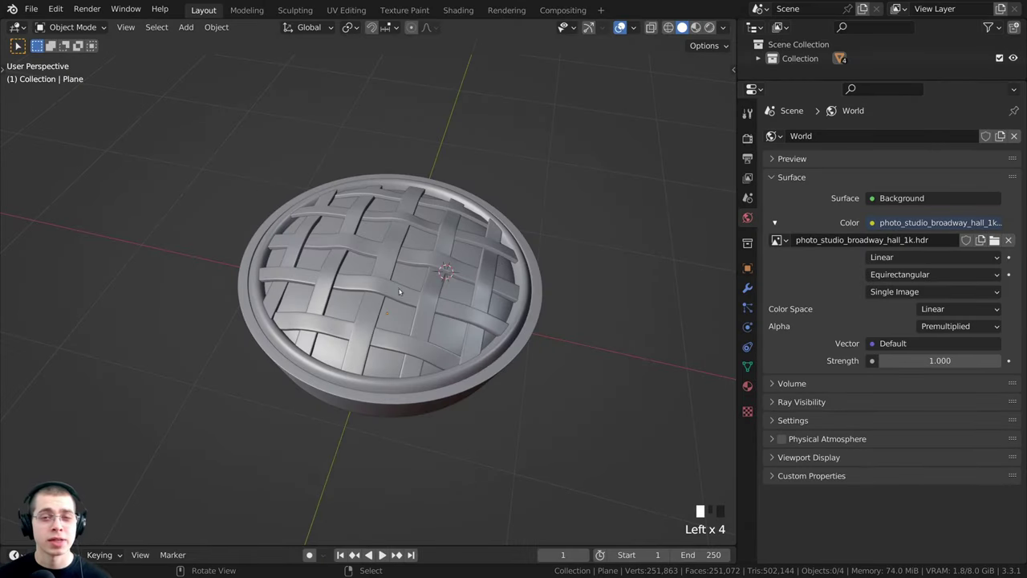
# Choose Cycles as the scene's render engine
pyautogui.keyDown('shift'); pyautogui.moveTo(416, 287); pyautogui.dragTo(411, 290, button='middle'); pyautogui.keyUp('shift')
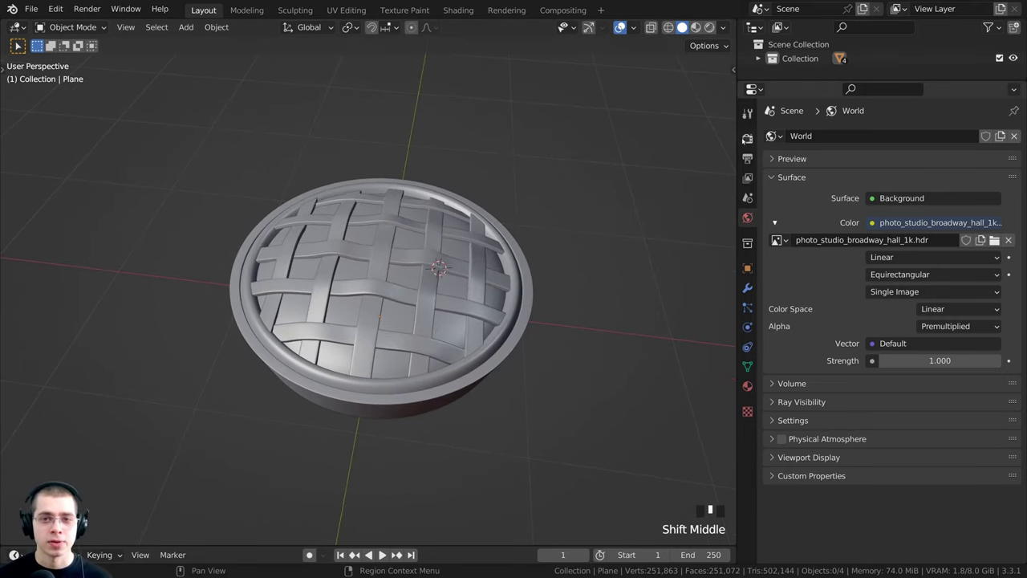
pyautogui.click(747, 138)
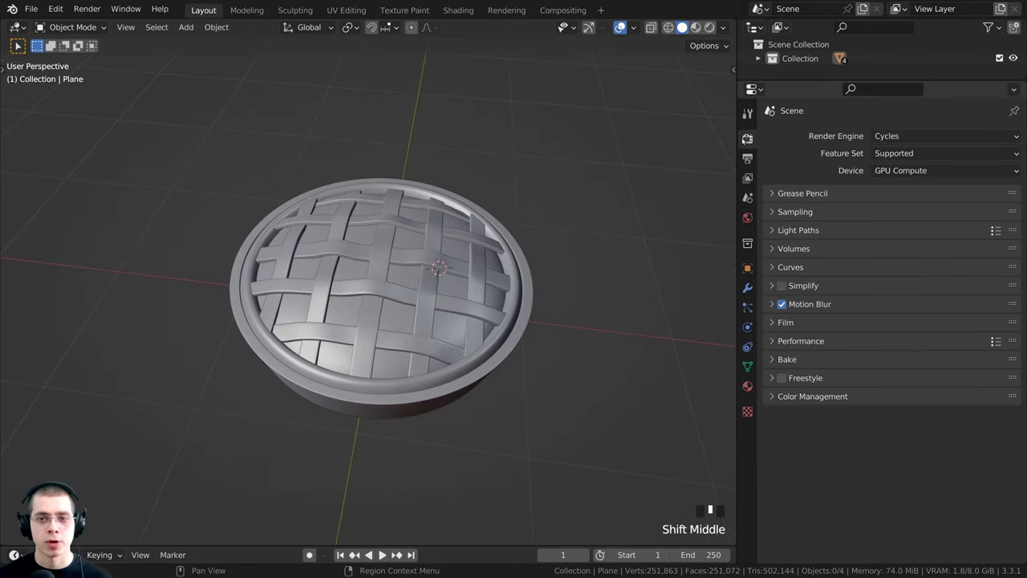
pyautogui.click(889, 135)
pyautogui.click(913, 138)
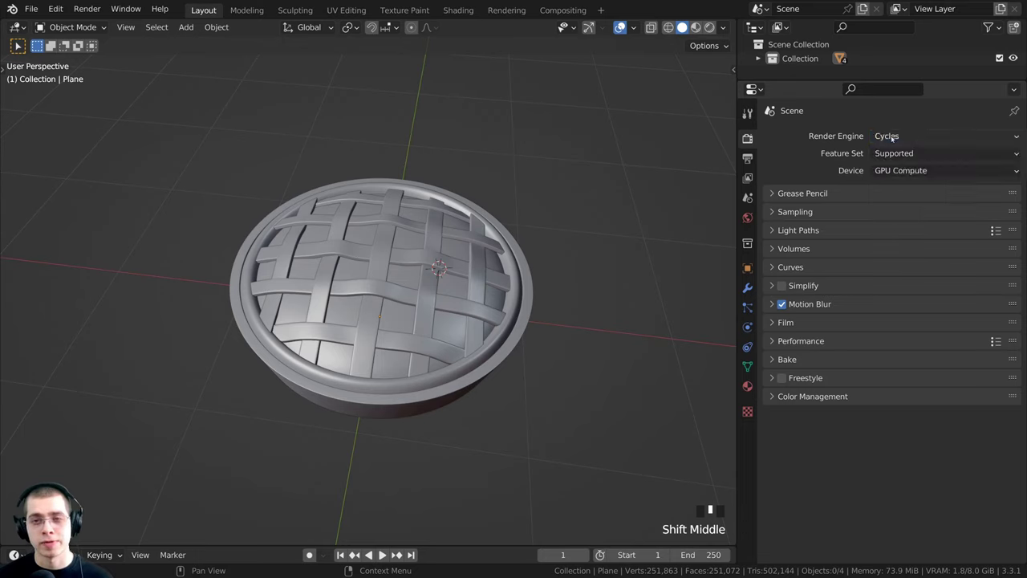
pyautogui.click(913, 137)
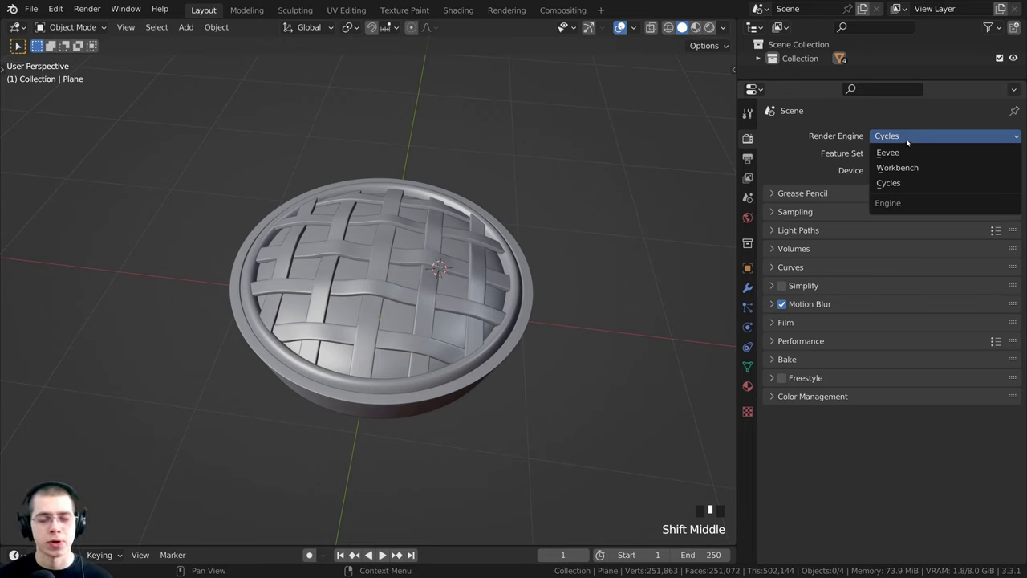
pyautogui.click(901, 183)
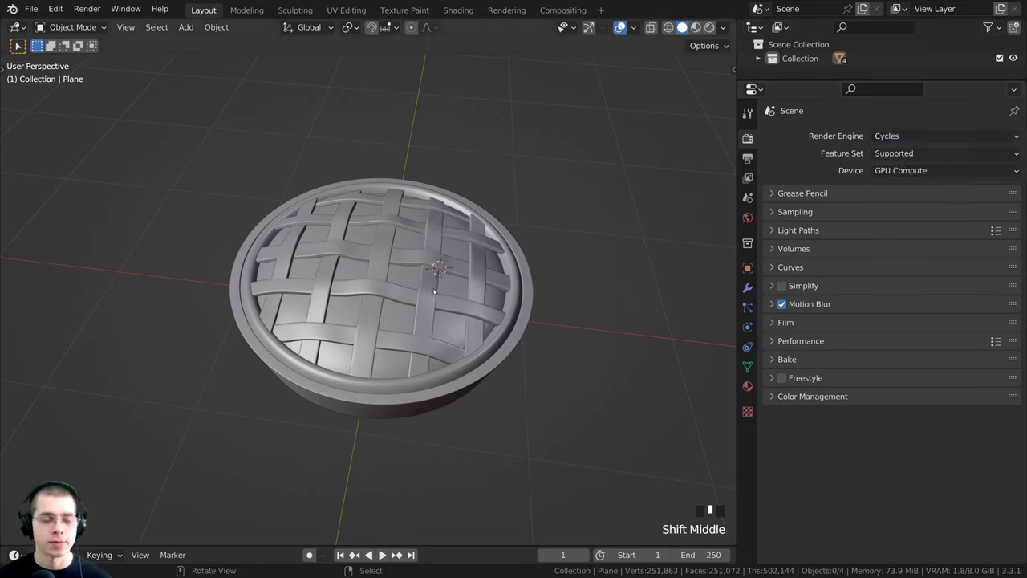
# Switch the viewport to Rendered shading and view the pie lit by the HDR environment
pyautogui.press('z')
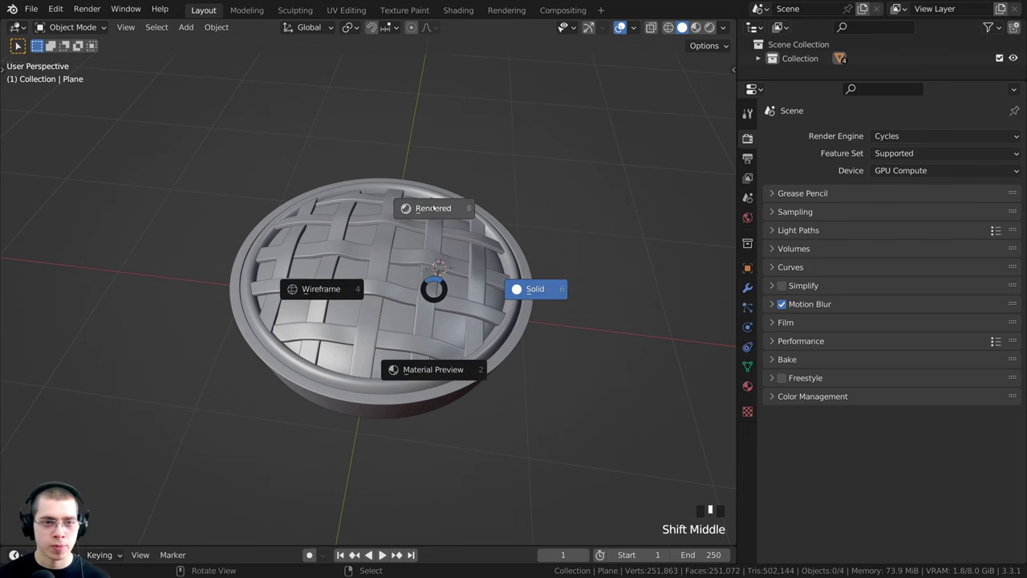
pyautogui.click(434, 208)
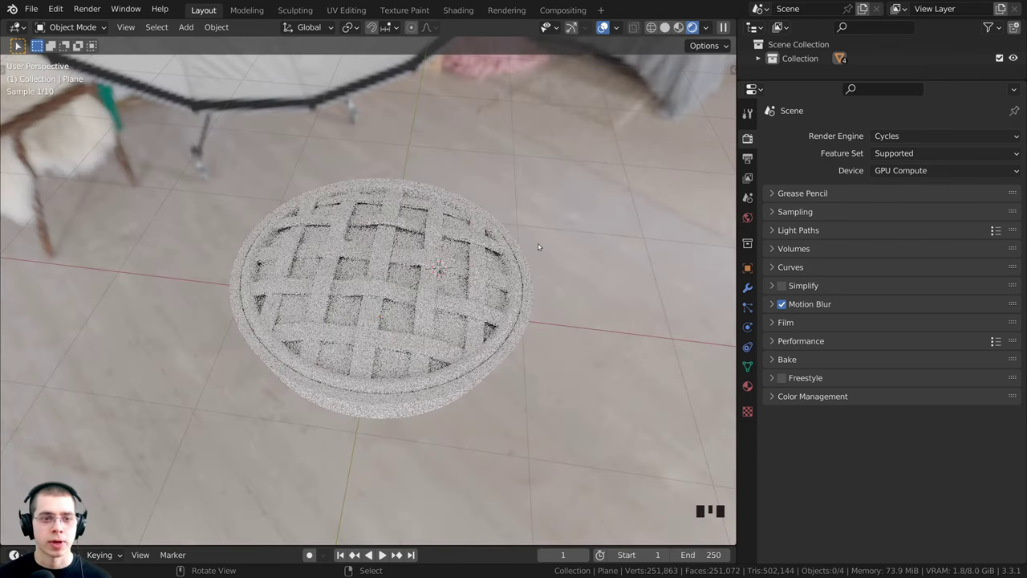
pyautogui.moveTo(482, 226); pyautogui.dragTo(376, 190, button='middle')
pyautogui.scroll(-2, 468, 218)
pyautogui.scroll(2, 329, 195)
pyautogui.keyDown('shift'); pyautogui.moveTo(376, 189); pyautogui.dragTo(328, 183, button='middle'); pyautogui.keyUp('shift')
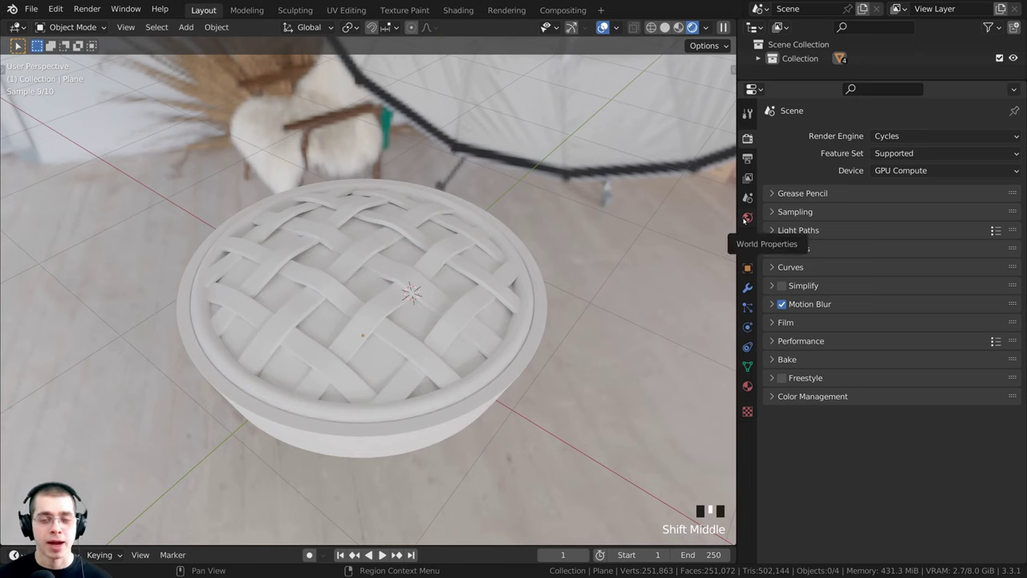
# Set the world background strength to 0.7
pyautogui.click(747, 218)
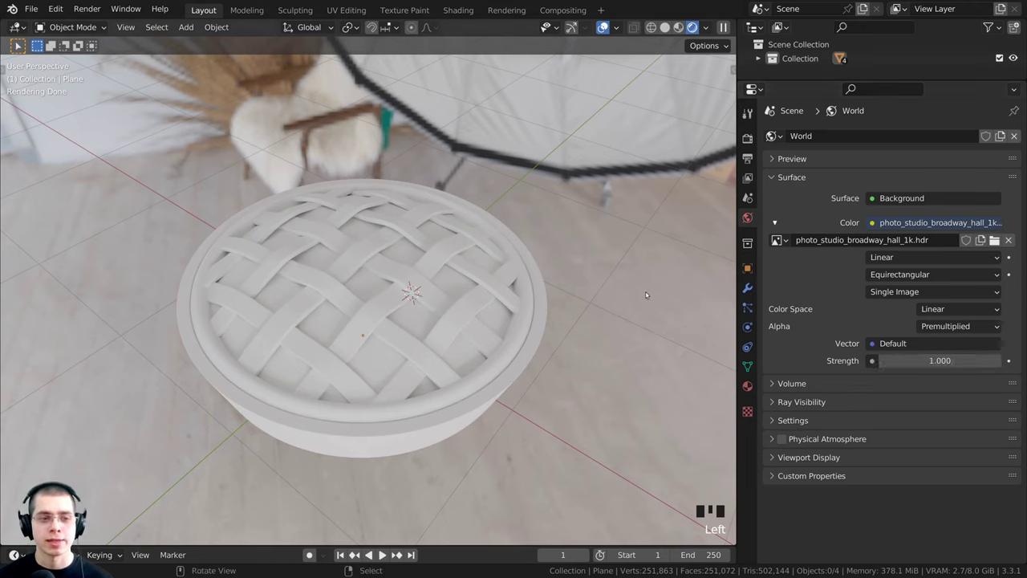
pyautogui.click(908, 362)
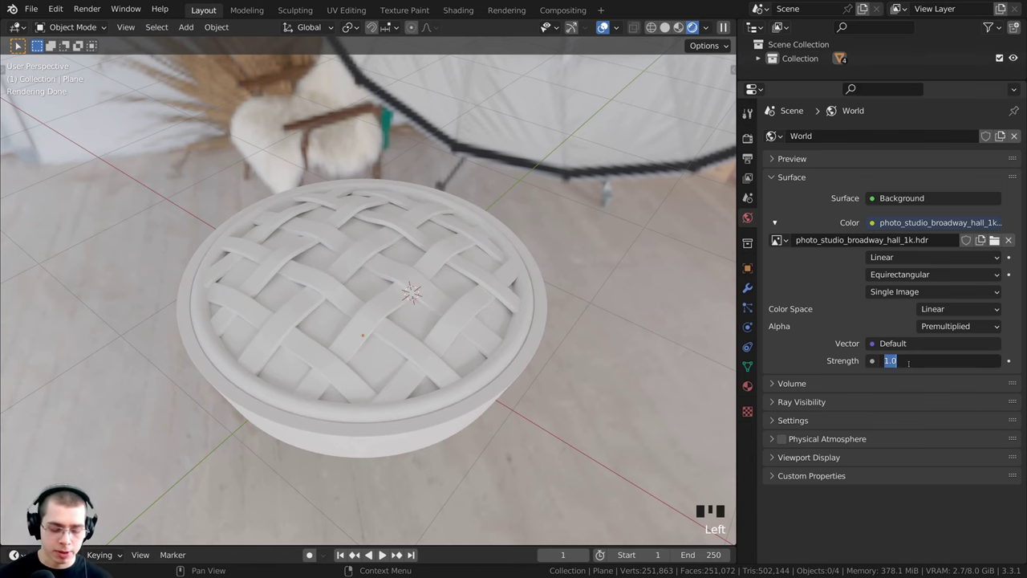
pyautogui.press('Return')
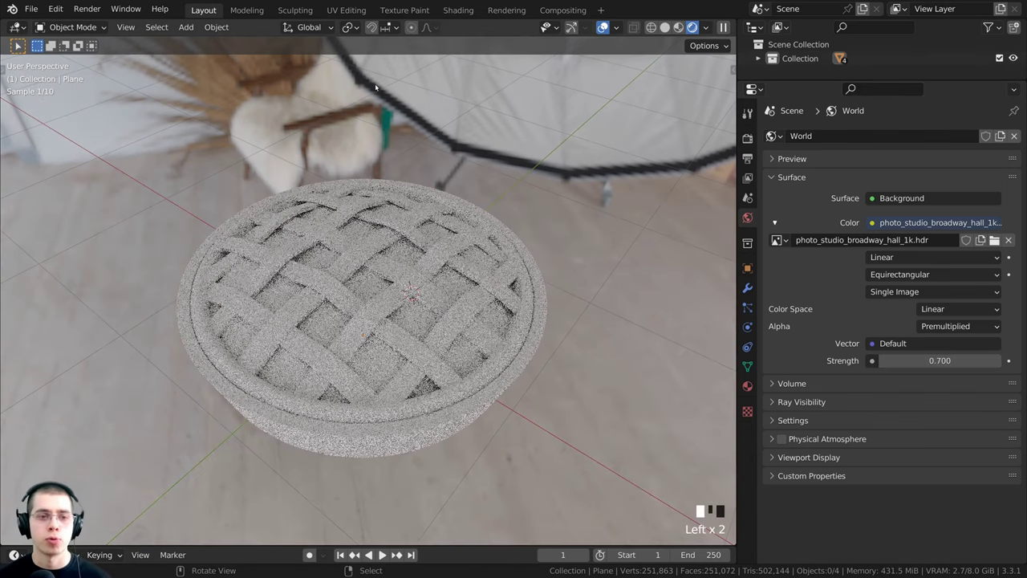
# Set the scene's color management look to High Contrast with the Filmic view transform
pyautogui.keyDown('shift'); pyautogui.moveTo(534, 299); pyautogui.dragTo(559, 266, button='middle'); pyautogui.keyUp('shift')
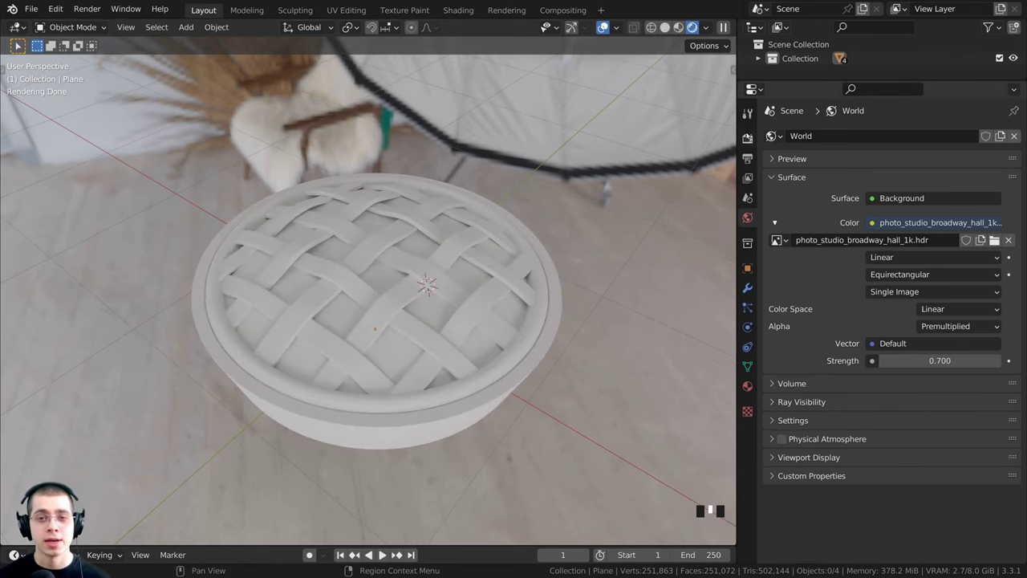
pyautogui.click(747, 138)
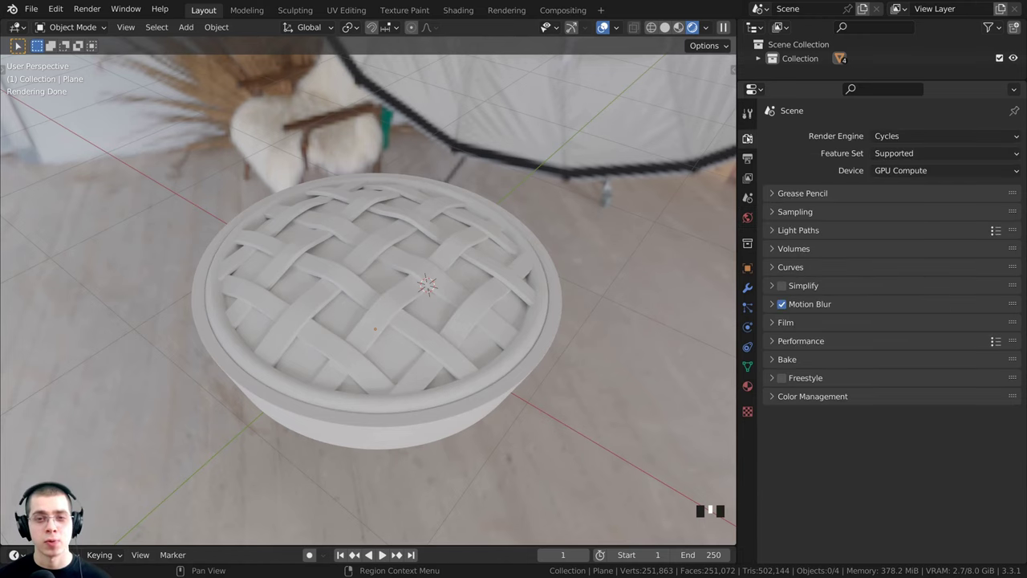
pyautogui.click(771, 397)
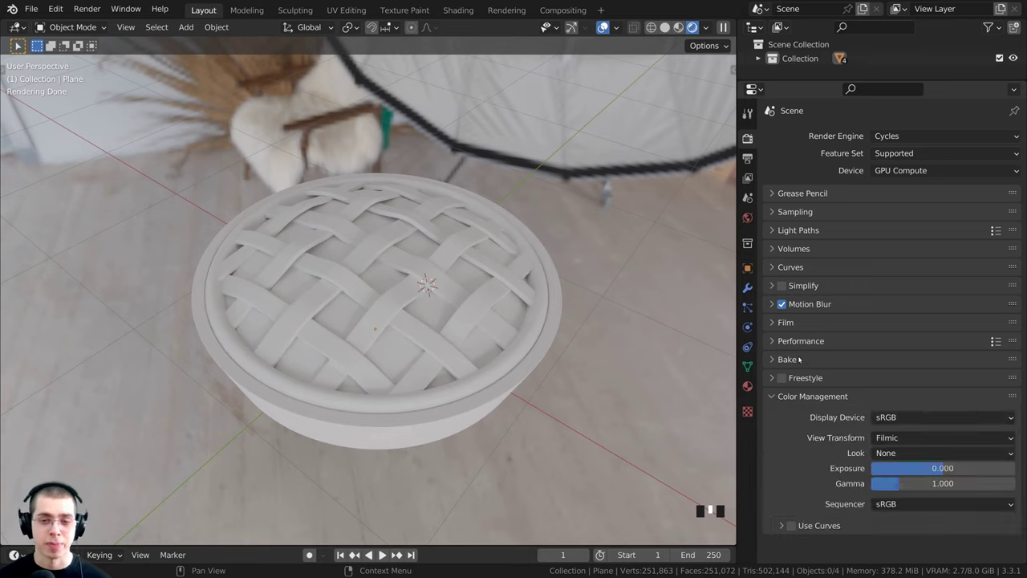
pyautogui.click(901, 438)
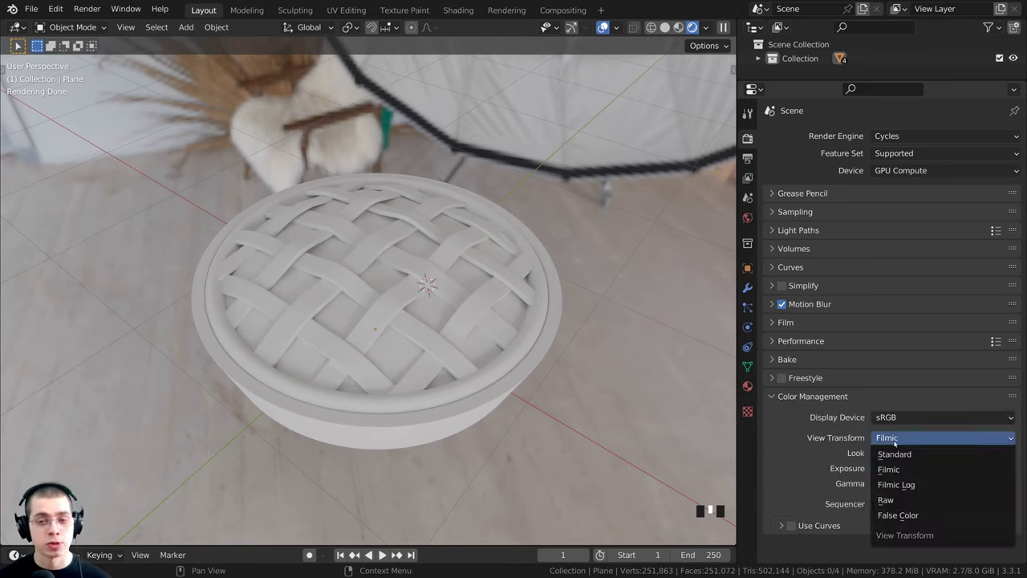
pyautogui.click(896, 442)
pyautogui.click(877, 454)
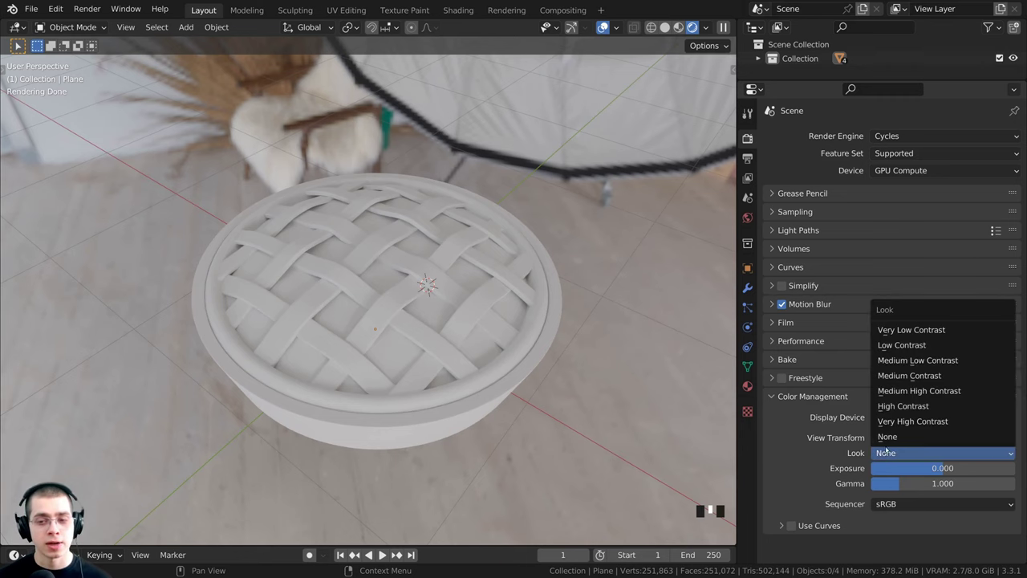
pyautogui.click(909, 413)
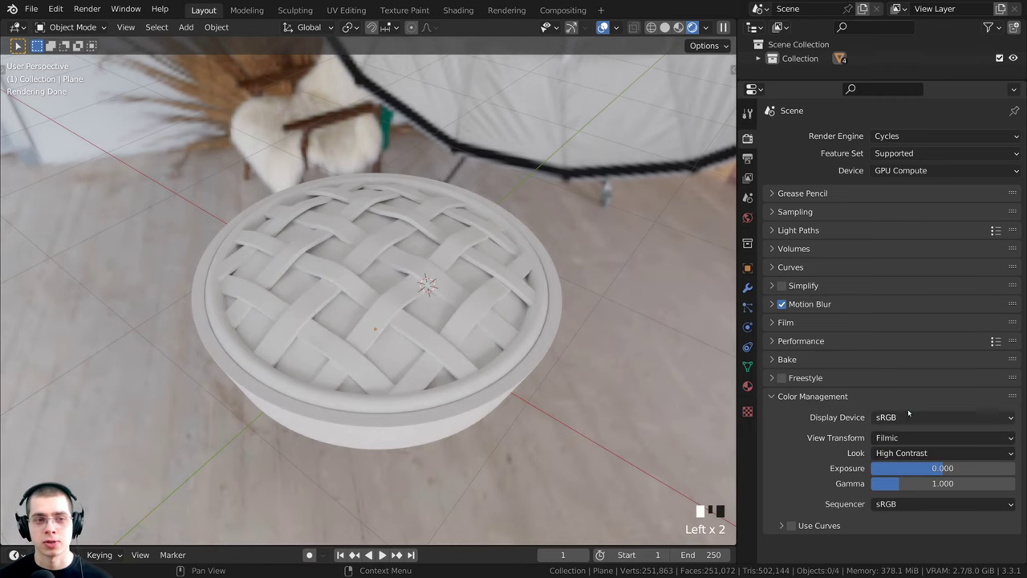
# Check the higher-contrast pie from several angles in the render preview and return the viewport to Solid shading
pyautogui.scroll(-2, 401, 265)
pyautogui.moveTo(401, 264); pyautogui.dragTo(436, 235, button='middle')
pyautogui.scroll(2, 440, 241)
pyautogui.scroll(1, 417, 236)
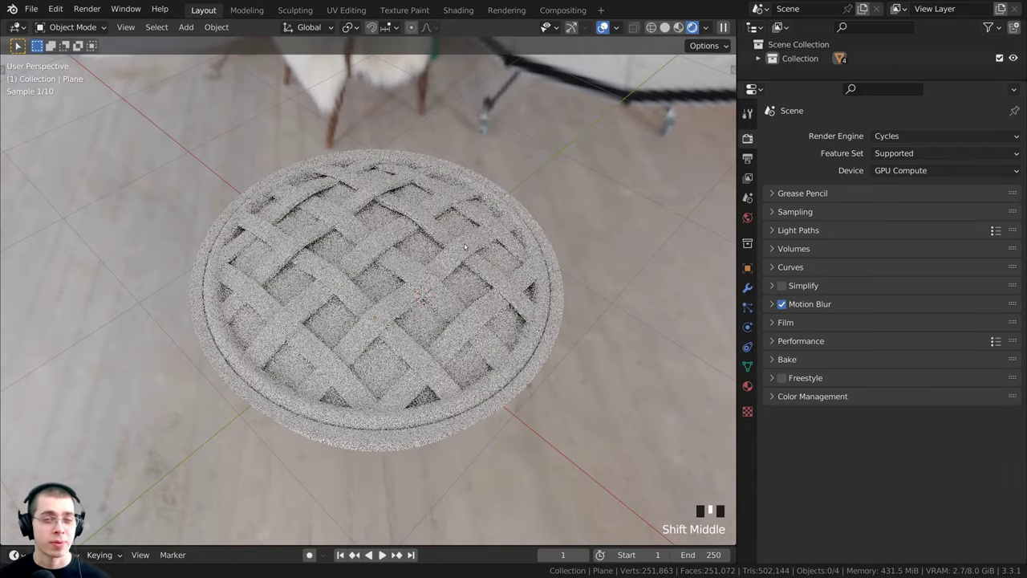
pyautogui.moveTo(457, 265); pyautogui.dragTo(458, 229, button='middle')
pyautogui.press('z')
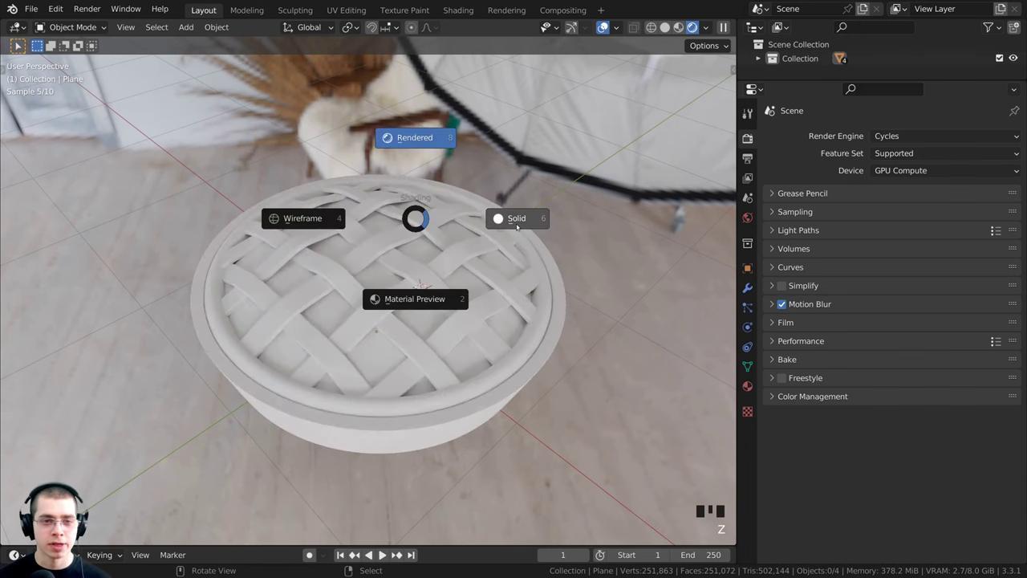
pyautogui.click(517, 227)
# Add an area light to the scene
pyautogui.scroll(-2, 492, 225)
pyautogui.moveTo(492, 225); pyautogui.dragTo(456, 135, button='middle')
pyautogui.hotkey('shift', 'a')
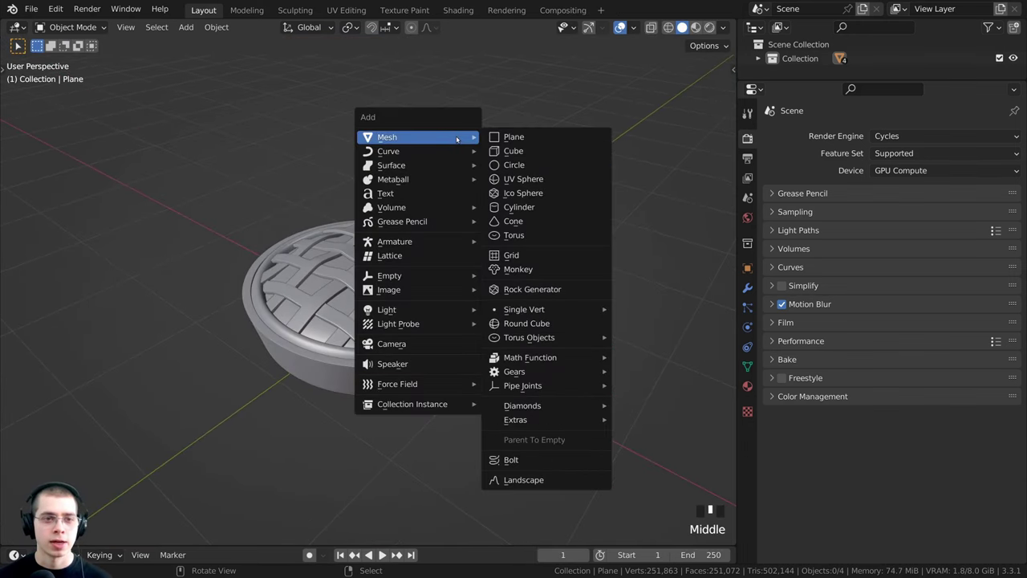
pyautogui.moveTo(413, 313)
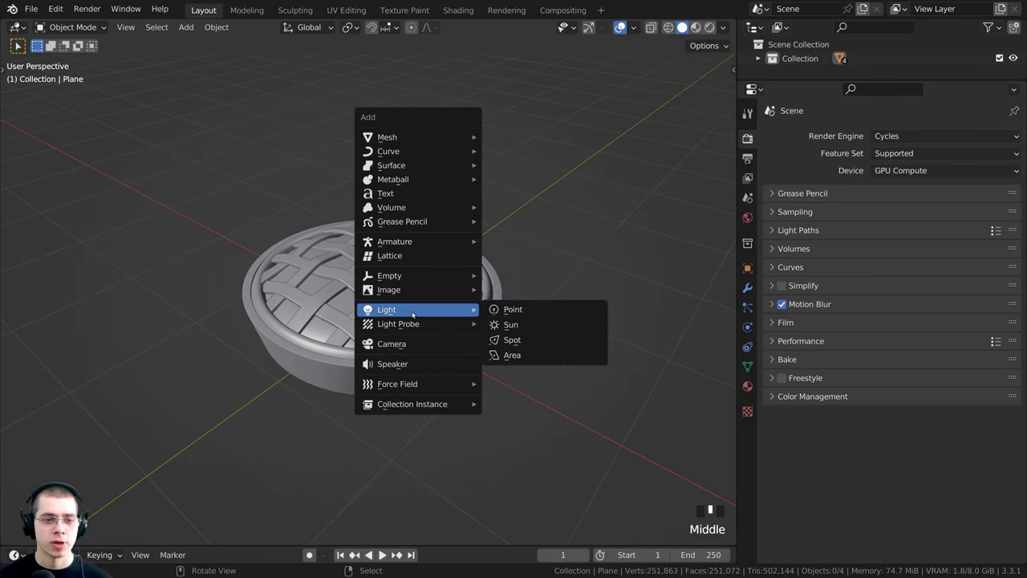
pyautogui.click(527, 355)
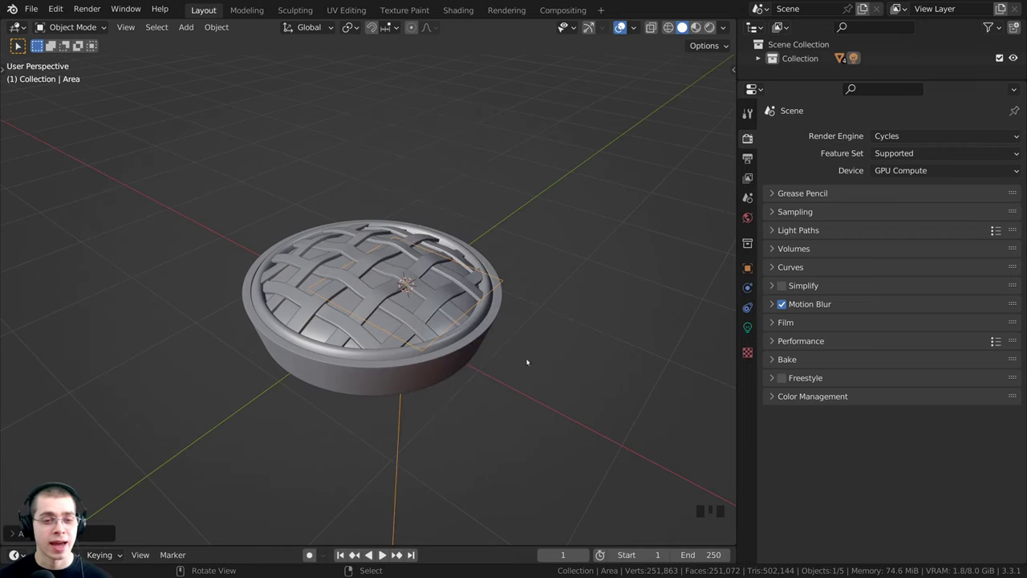
# In front view, move the area light about 4.2 m along X and 1.8 m up, to the side of the pie
pyautogui.scroll(-1, 458, 377)
pyautogui.moveTo(458, 378); pyautogui.dragTo(518, 354, button='middle')
pyautogui.scroll(-1, 496, 364)
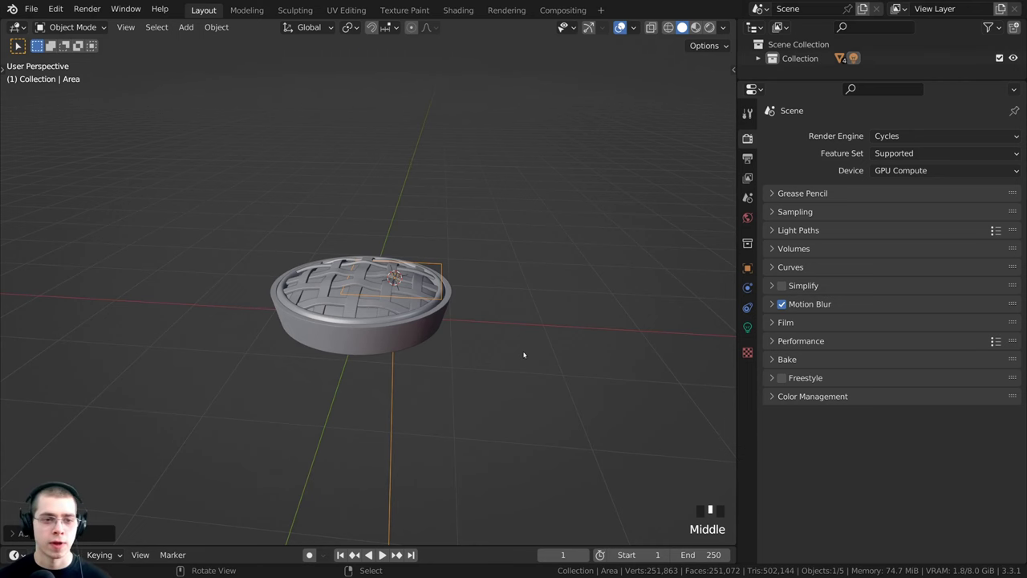
pyautogui.press('KP_1')
pyautogui.scroll(-2, 433, 377)
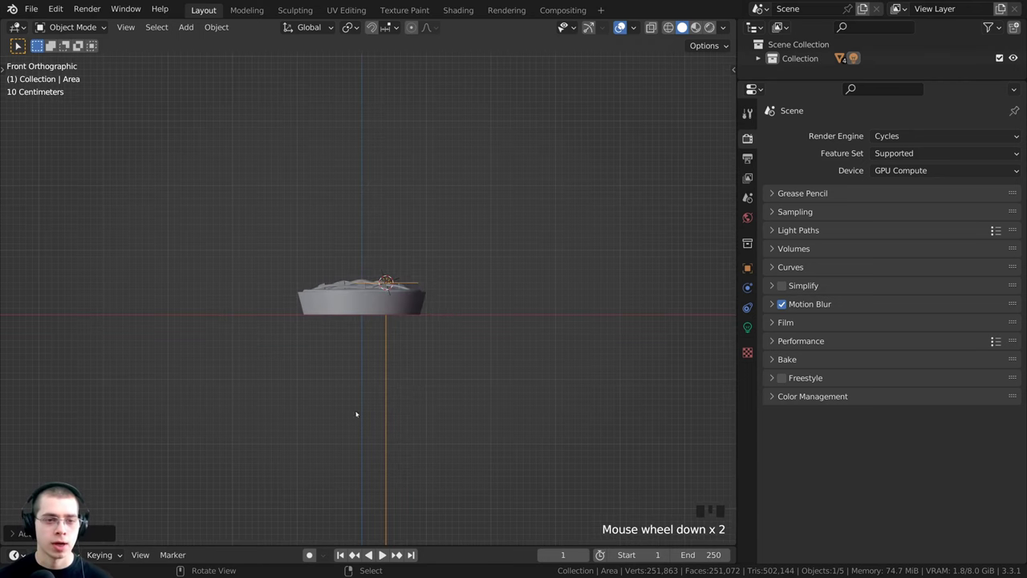
pyautogui.press('g')
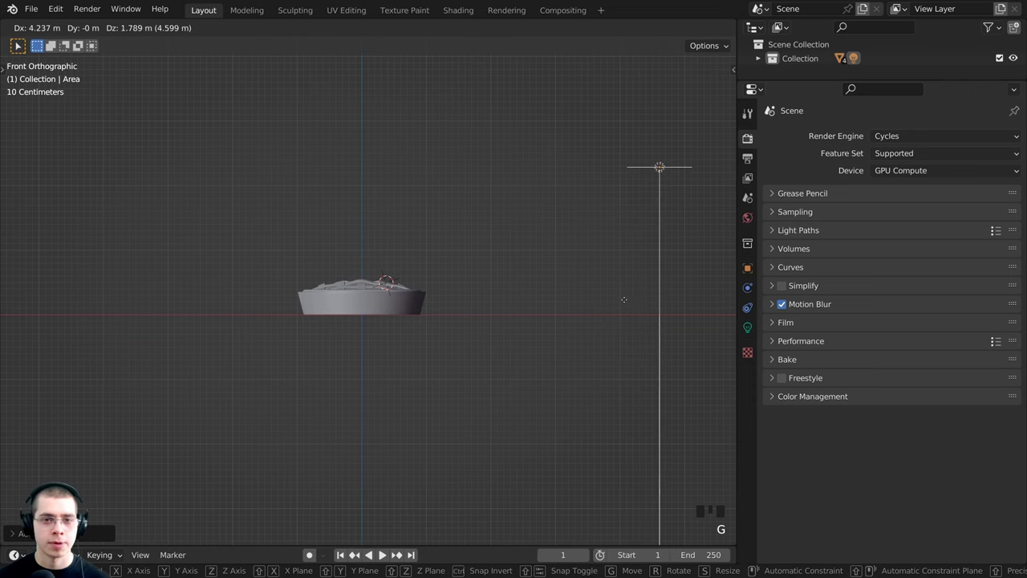
pyautogui.click(619, 392)
# Rotate the area light in front view so that it aims at the pie
pyautogui.scroll(-3, 619, 401)
pyautogui.press('r')
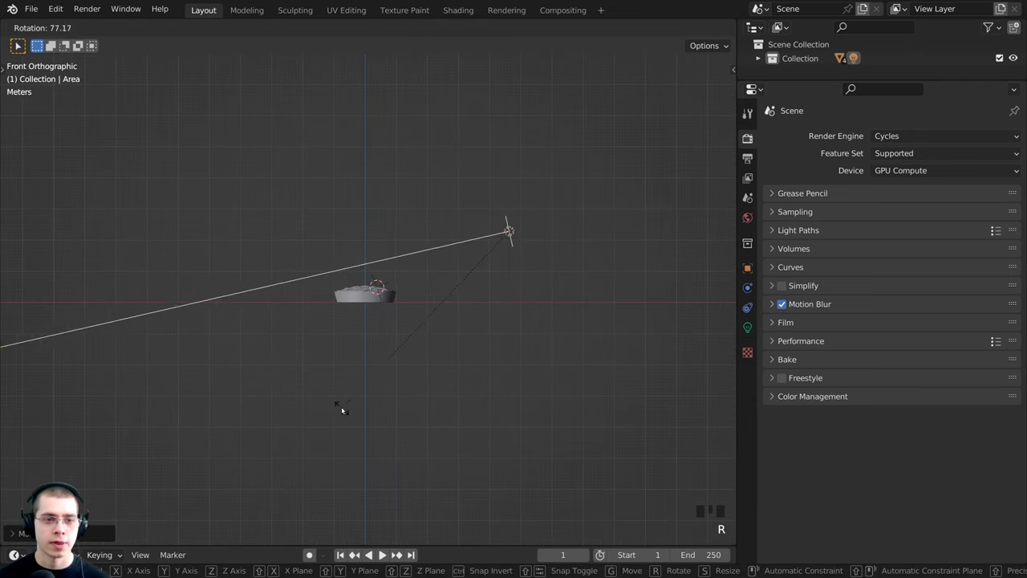
# Rotate the area light about 77° in the front view and move it so it points at the pie
pyautogui.click(341, 406)
pyautogui.press('g')
pyautogui.click(378, 428)
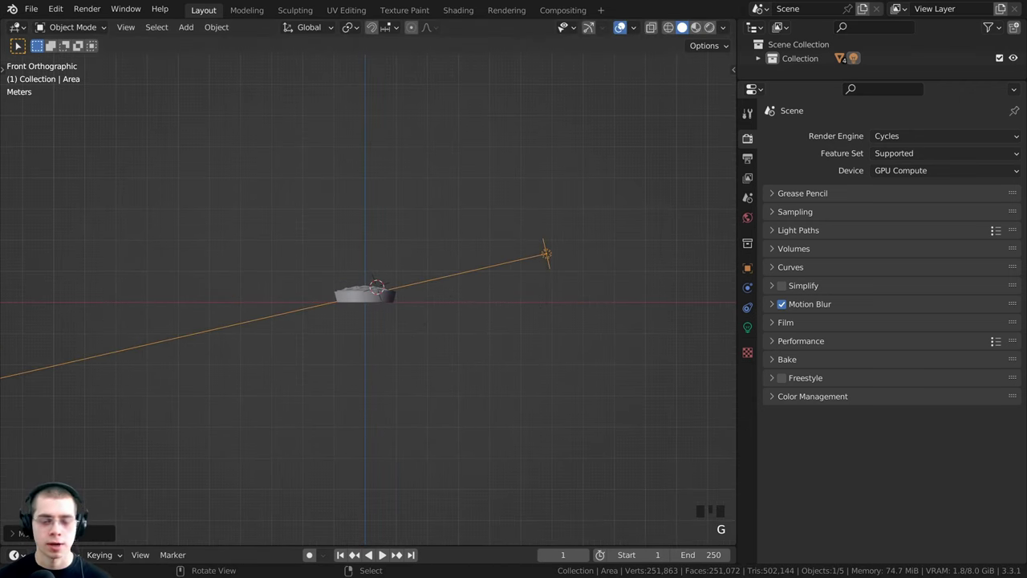
# Move the area light farther from the pie along its beam and scale it up about 1.8 times
pyautogui.press('g')
pyautogui.press('s')
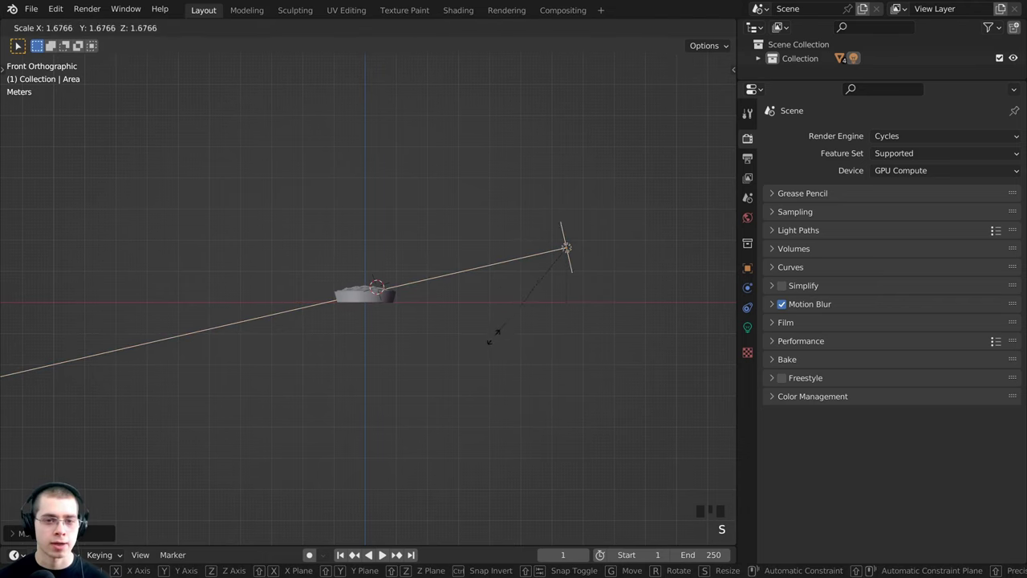
pyautogui.press('s')
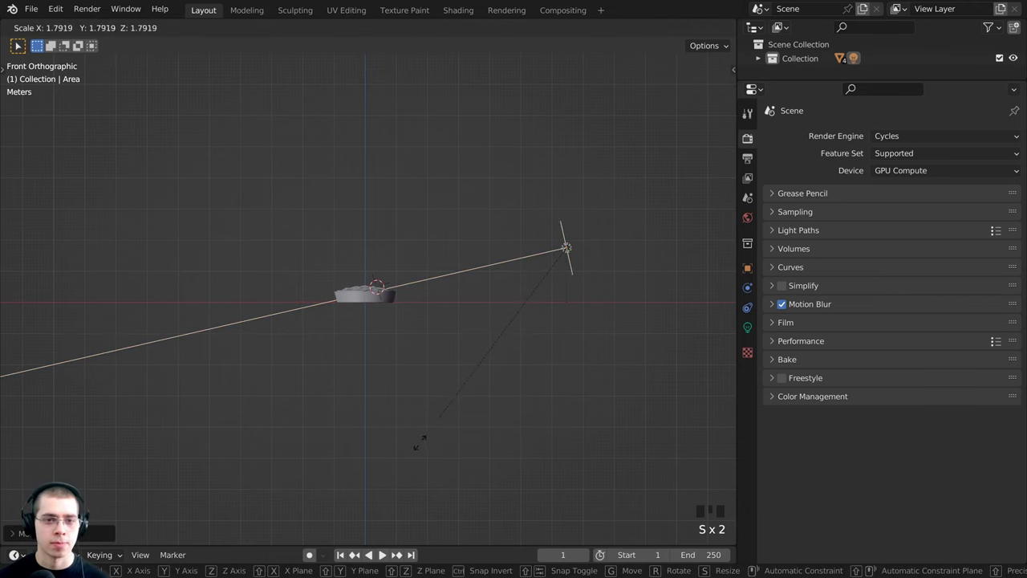
pyautogui.press('g')
pyautogui.click(512, 429)
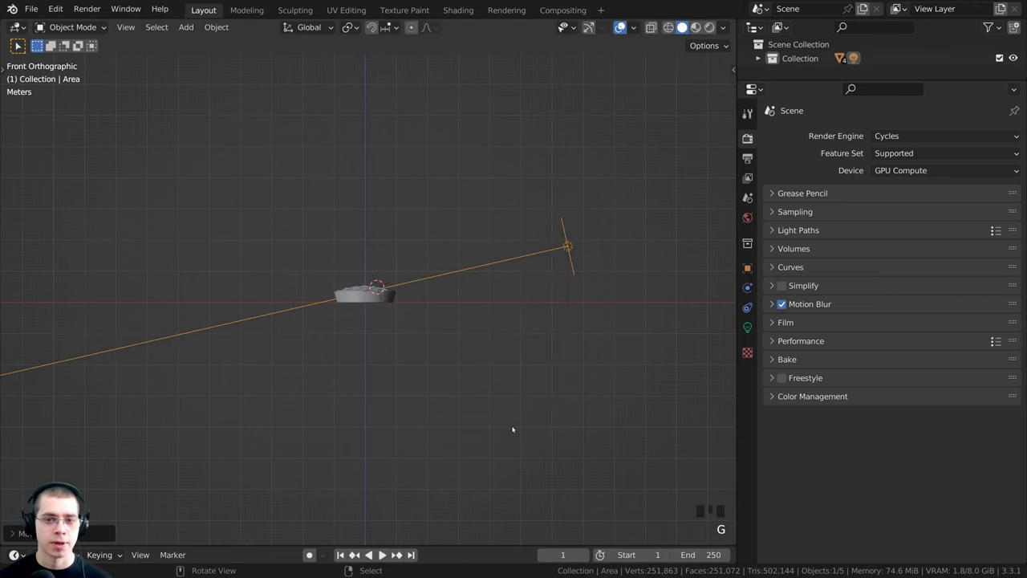
# Change the area light's shape to Rectangle and stretch its Y size to 5.66 m, keeping Size X at 1 m
pyautogui.click(747, 328)
pyautogui.moveTo(592, 291); pyautogui.dragTo(551, 227, button='middle')
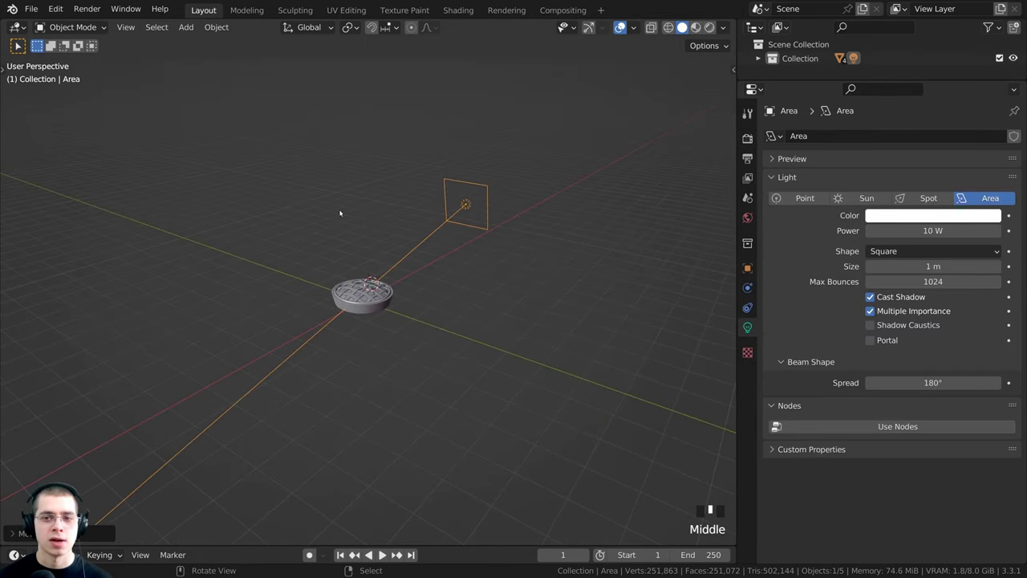
pyautogui.click(882, 251)
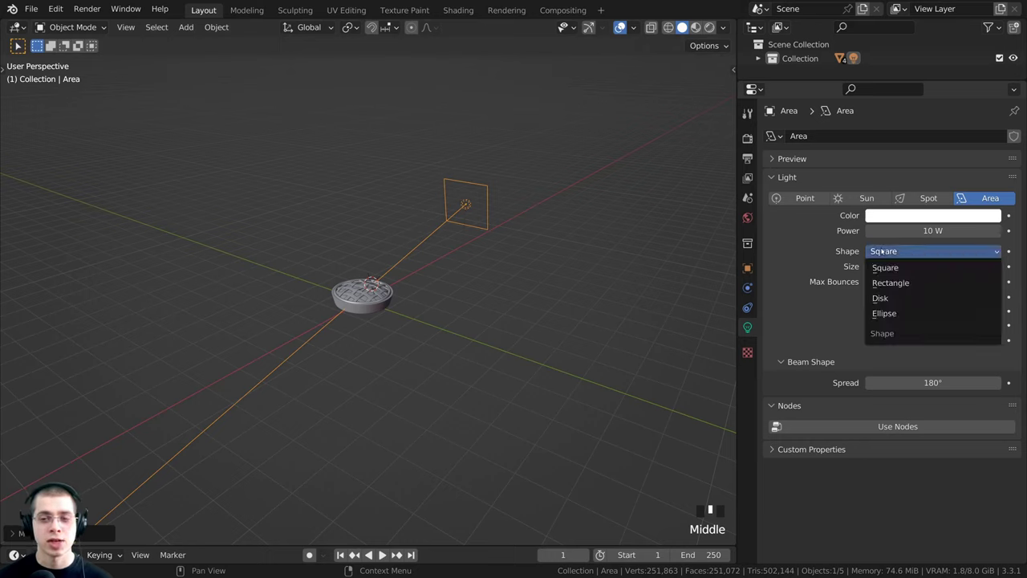
pyautogui.click(909, 282)
pyautogui.click(909, 281)
pyautogui.click(815, 276)
pyautogui.moveTo(899, 267); pyautogui.dragTo(1017, 280)
pyautogui.rightClick(922, 266)
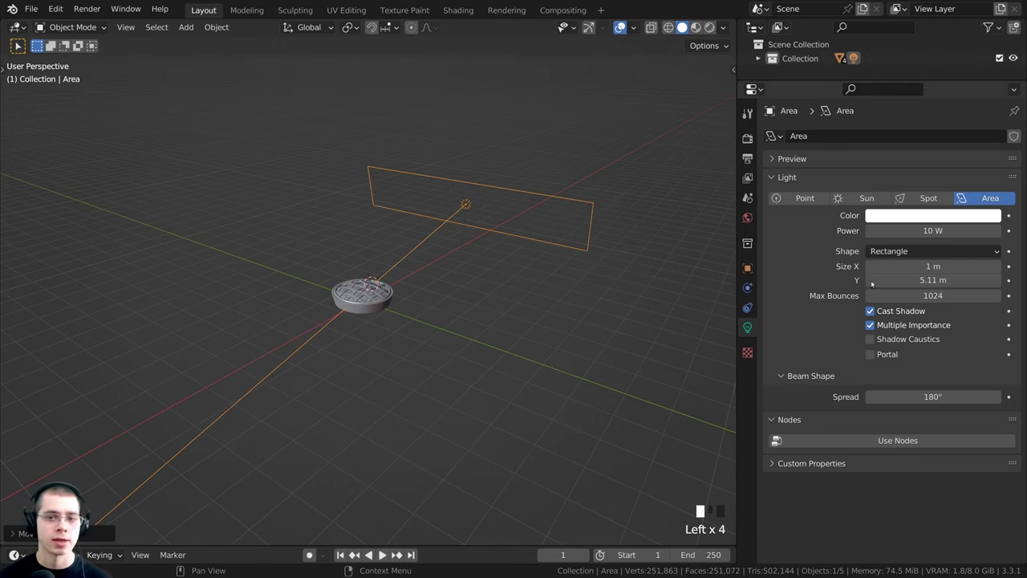
pyautogui.moveTo(914, 280)
pyautogui.mouseDown()
pyautogui.moveTo(931, 281)
pyautogui.moveTo(923, 291)
pyautogui.mouseUp()
pyautogui.moveTo(561, 325); pyautogui.dragTo(437, 321, button='middle')
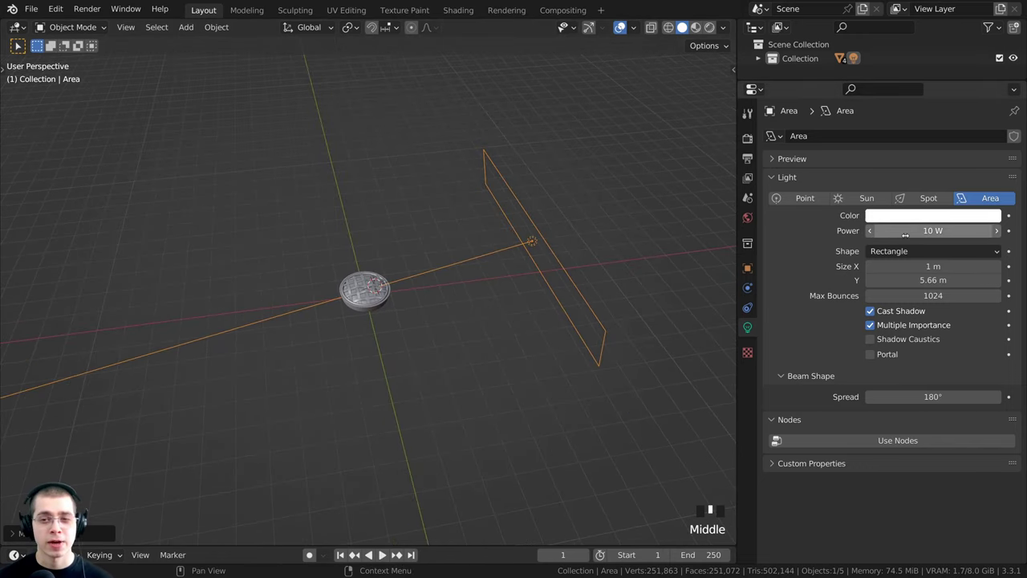
# Switch the viewport to rendered shading with the pie in close view
pyautogui.scroll(2, 442, 287)
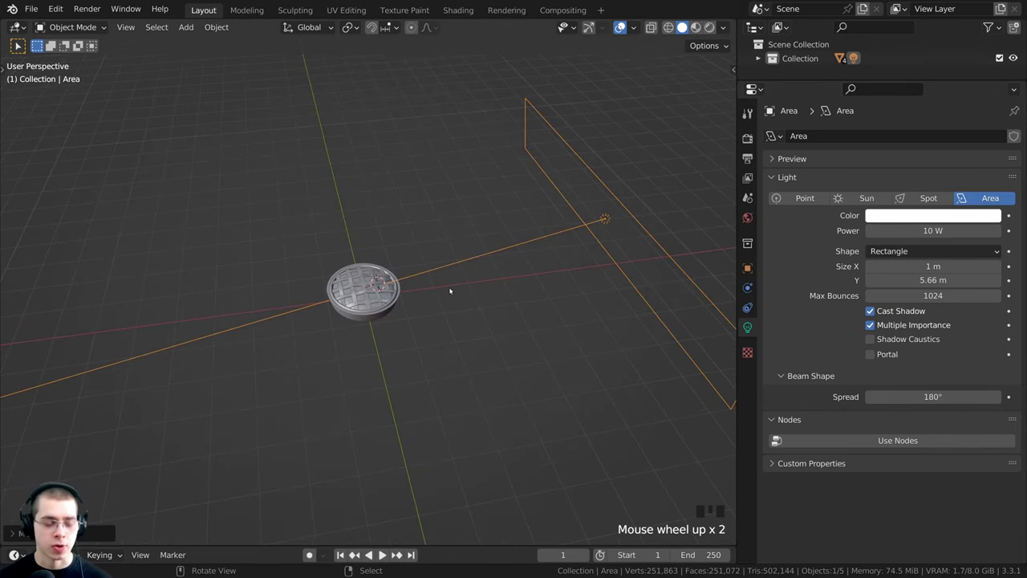
pyautogui.scroll(4, 450, 287)
pyautogui.press('z')
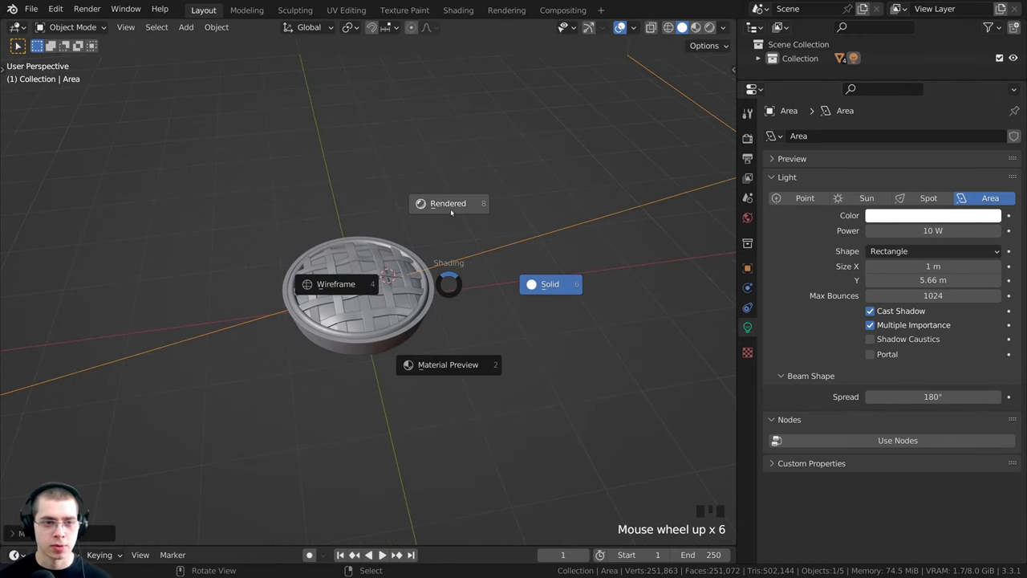
pyautogui.click(451, 211)
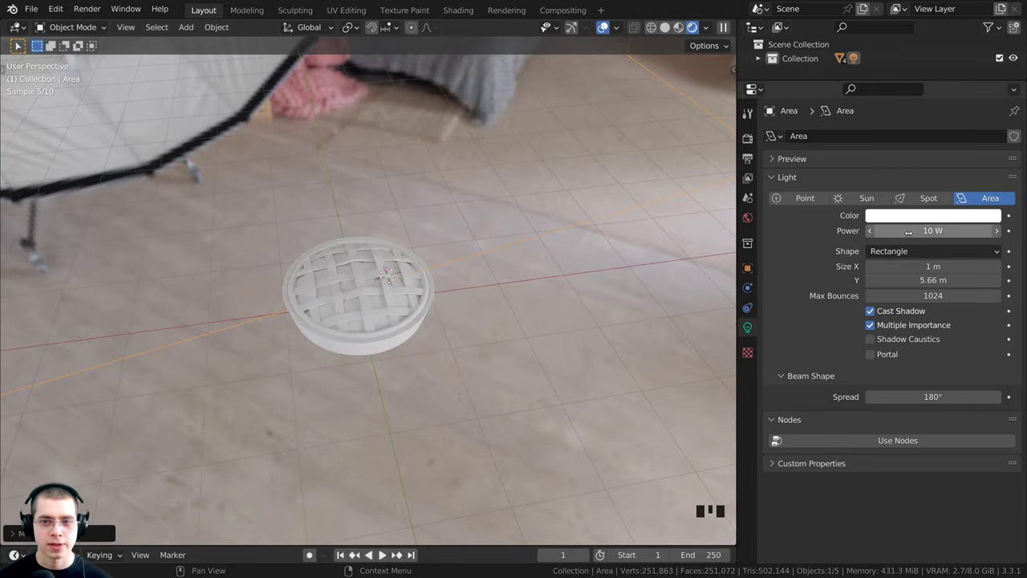
# Set the rectangular area light's power to 200 W
pyautogui.moveTo(908, 232)
pyautogui.mouseDown()
pyautogui.moveTo(938, 232)
pyautogui.moveTo(909, 232)
pyautogui.mouseUp()
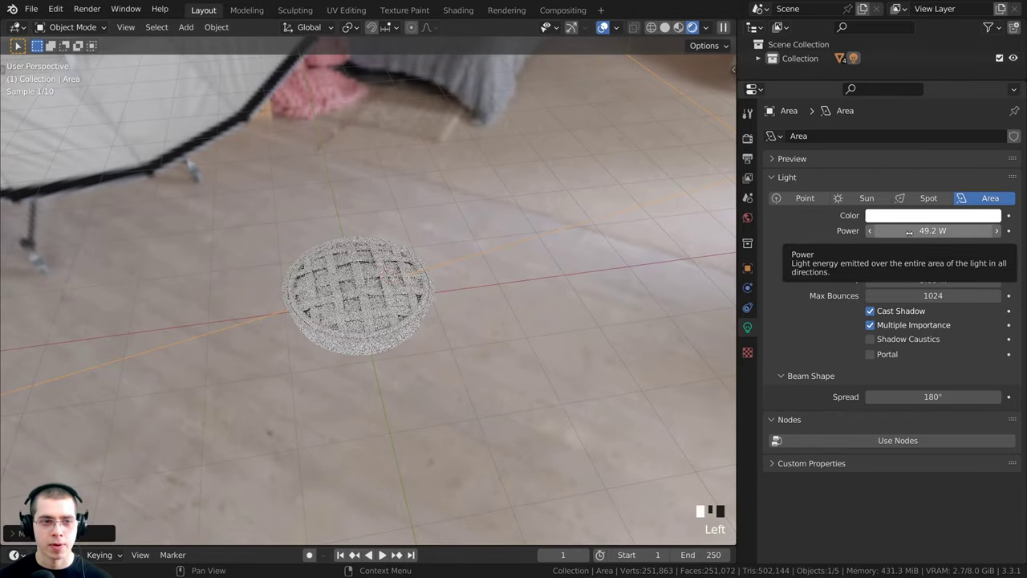
pyautogui.click(909, 232)
pyautogui.write('200')
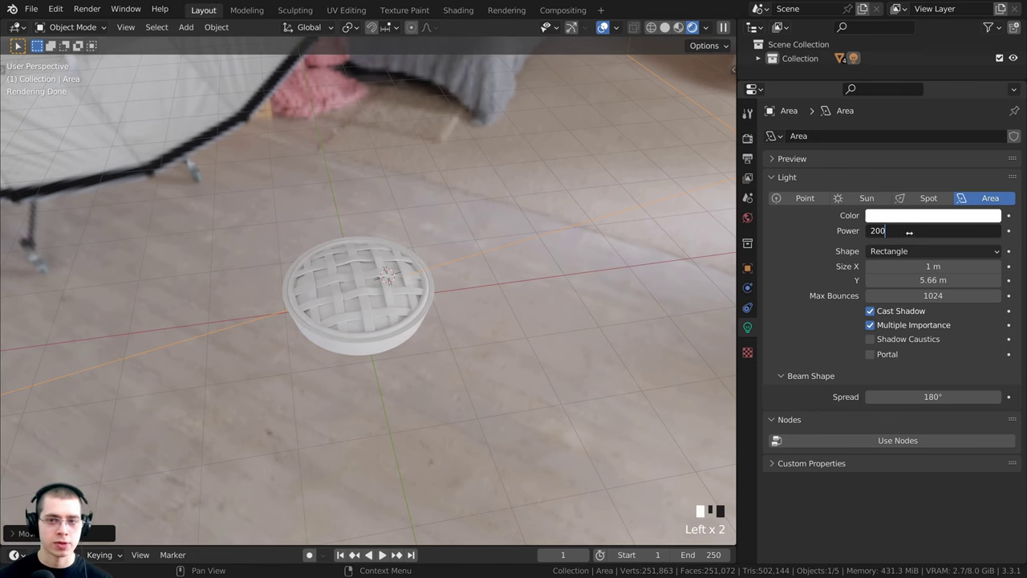
pyautogui.press('Return')
# Tint the area light pale blue with hue 0.556 and saturation 0.384, and check the effect on the pie
pyautogui.moveTo(386, 329); pyautogui.dragTo(412, 345, button='middle')
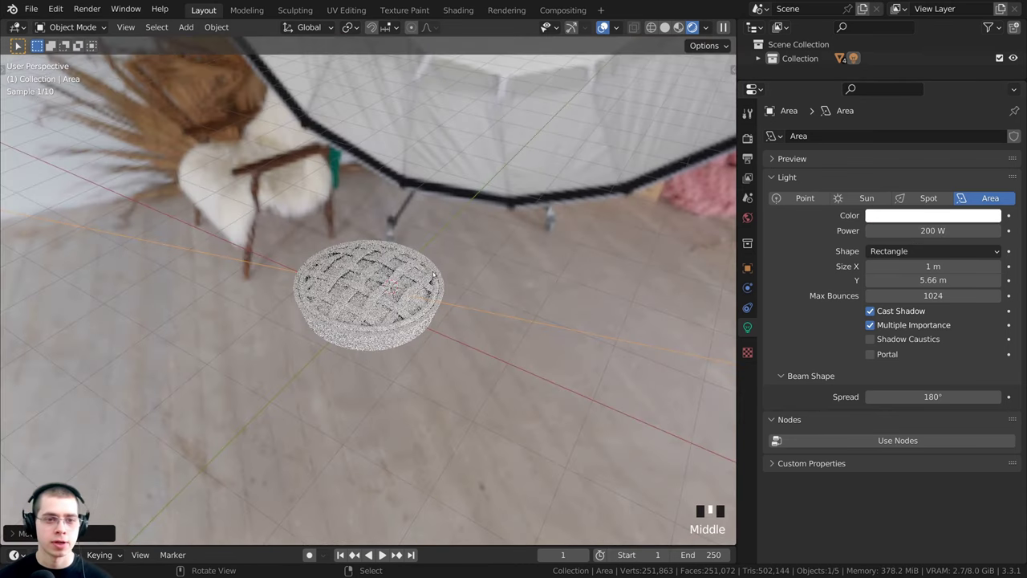
pyautogui.scroll(1, 412, 345)
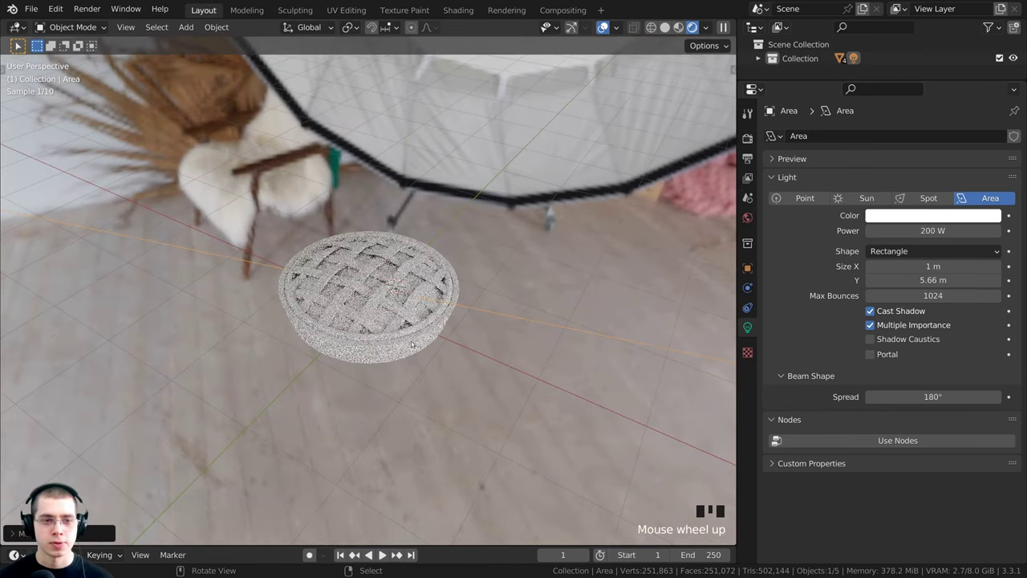
pyautogui.click(910, 216)
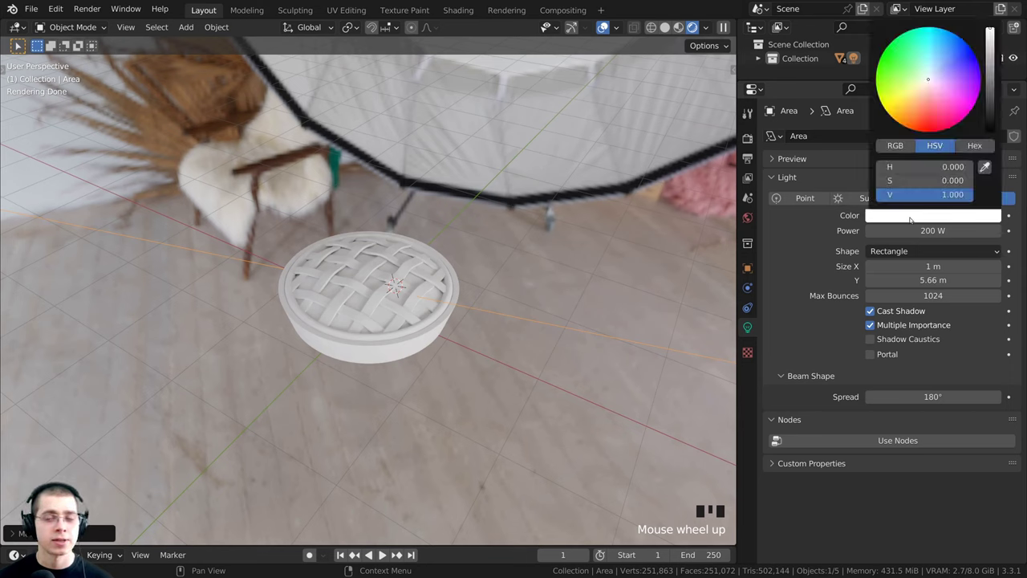
pyautogui.moveTo(930, 81); pyautogui.dragTo(930, 69)
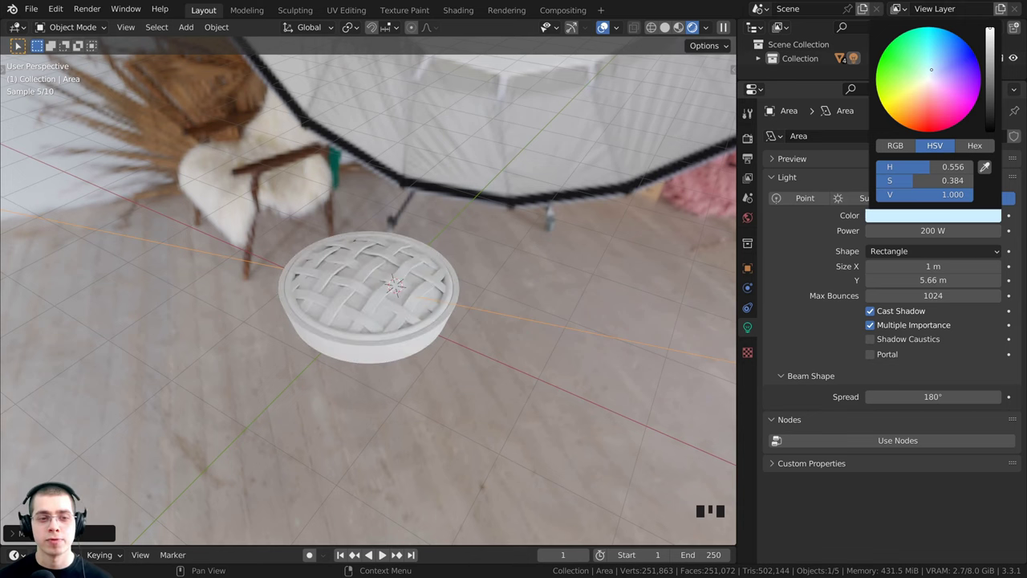
pyautogui.scroll(3, 458, 343)
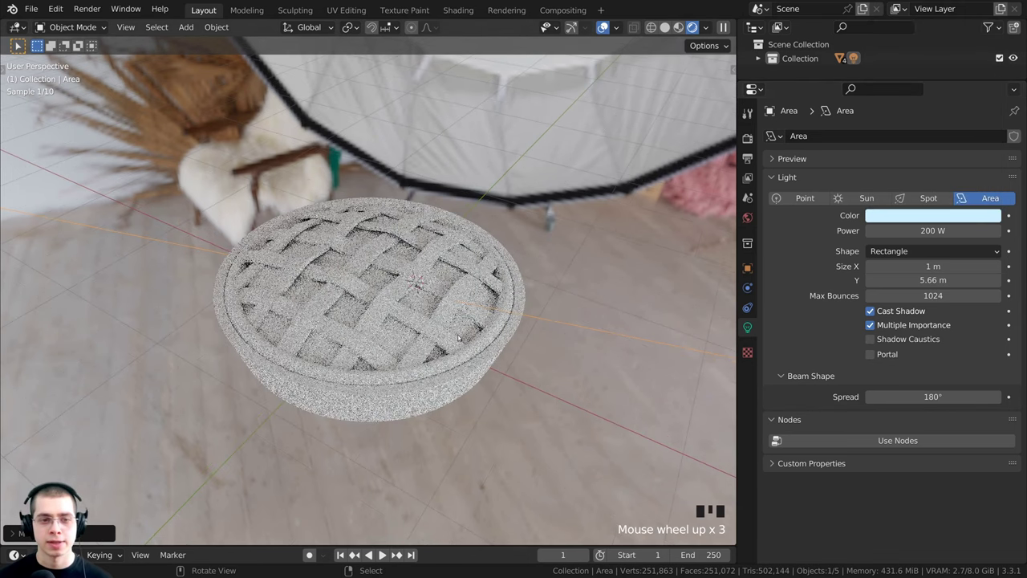
pyautogui.scroll(-2, 456, 331)
pyautogui.moveTo(456, 331); pyautogui.dragTo(445, 347, button='middle')
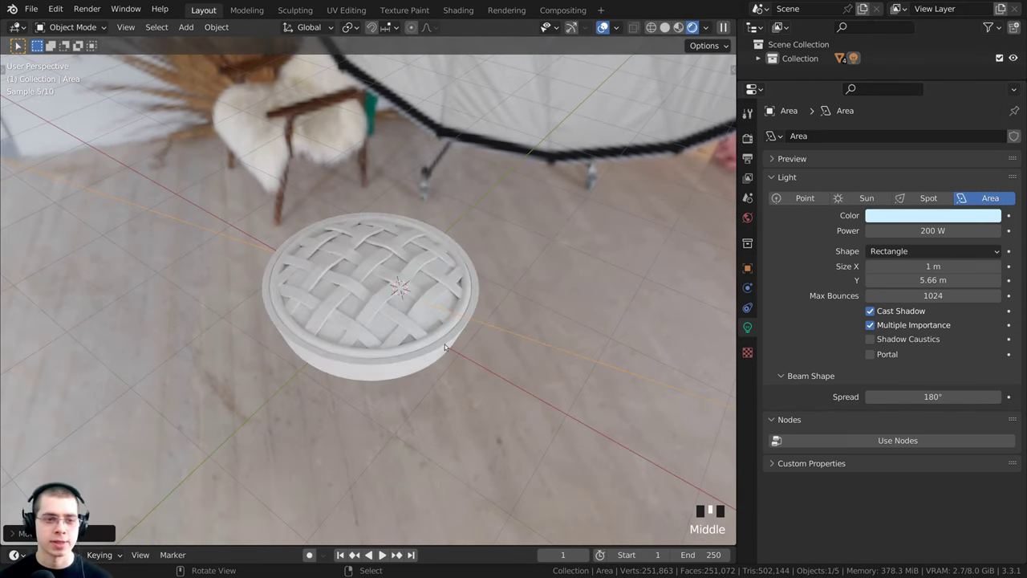
# Duplicate the area light in the top view, place the copy on the pie's opposite side and rotate it to face the pie
pyautogui.press('KP_7')
pyautogui.scroll(-7, 377, 306)
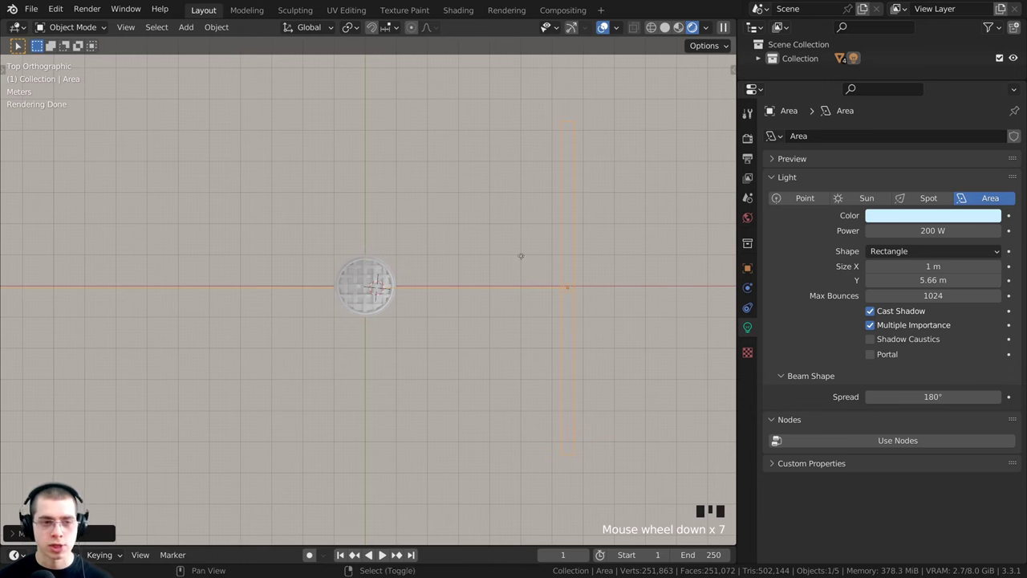
pyautogui.hotkey('shift', 'd')
pyautogui.click(172, 401)
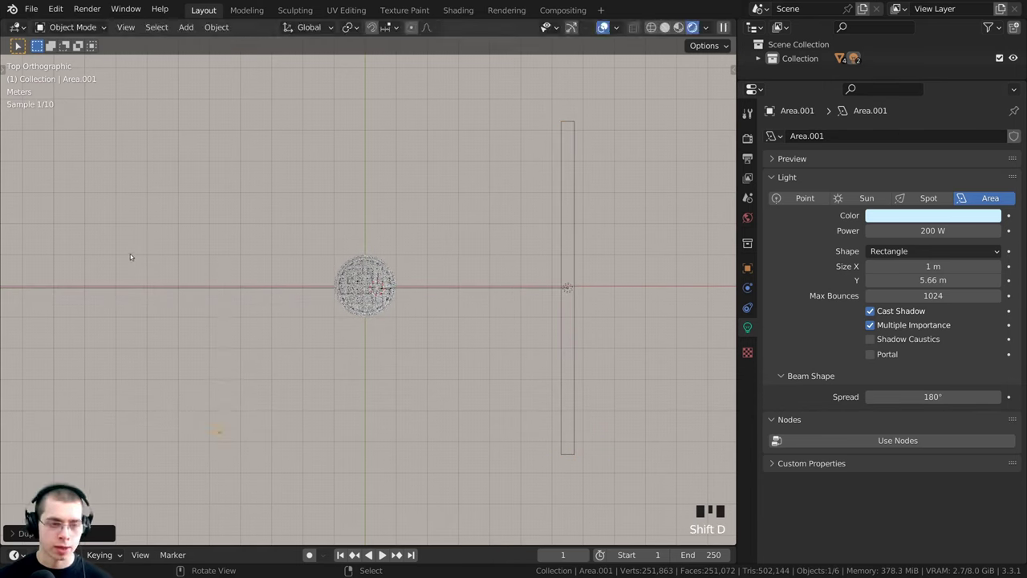
pyautogui.press('r')
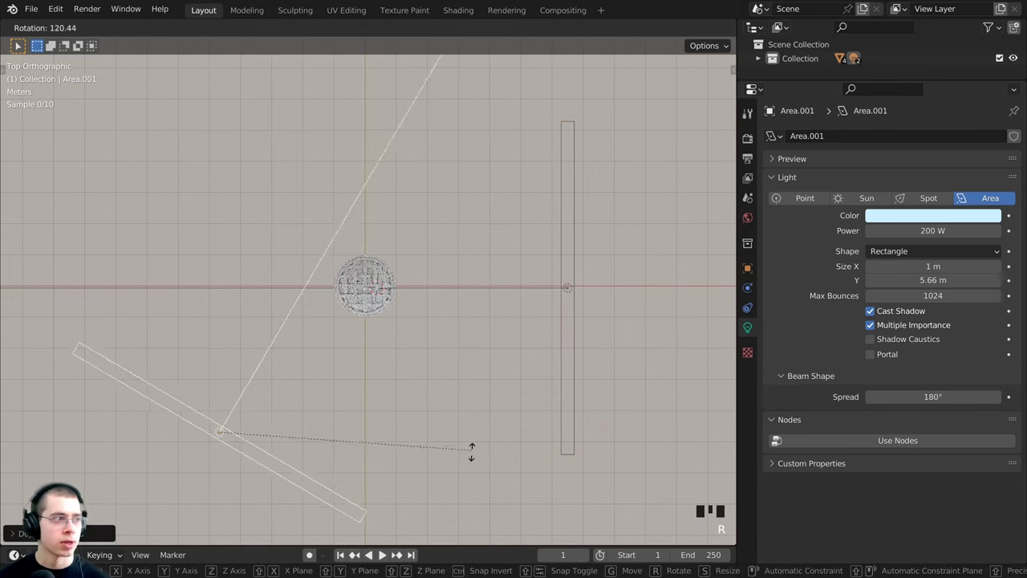
pyautogui.press('g')
pyautogui.press('r')
pyautogui.press('g')
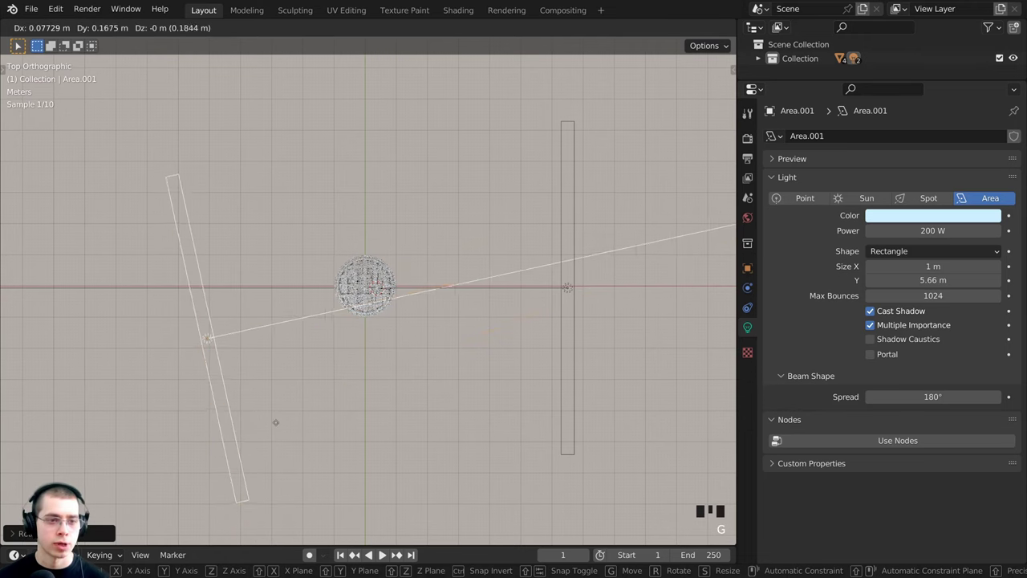
pyautogui.click(276, 425)
# Change the duplicated light's shape to Square and adjust its position and aim toward the pie
pyautogui.click(888, 251)
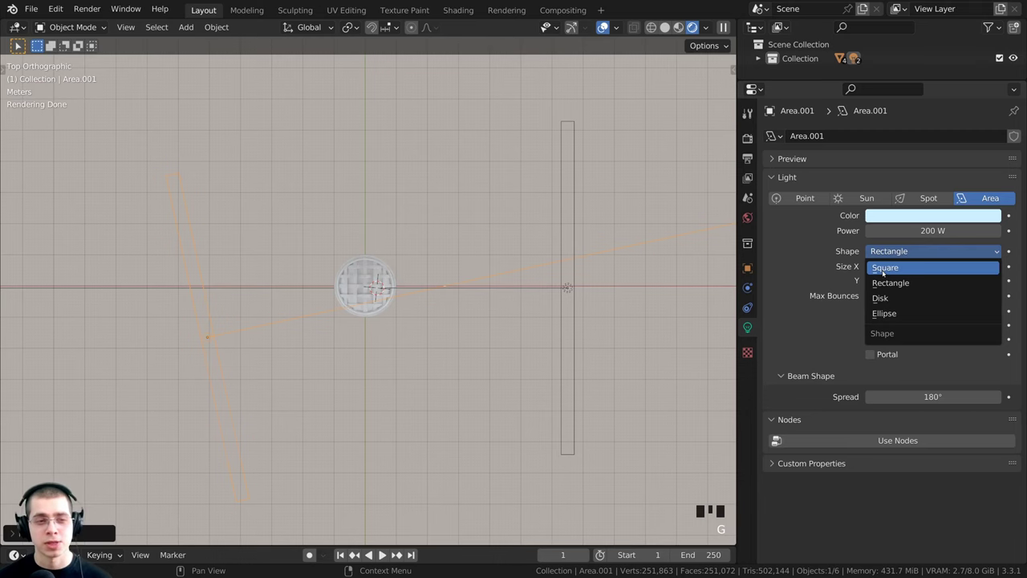
pyautogui.click(885, 268)
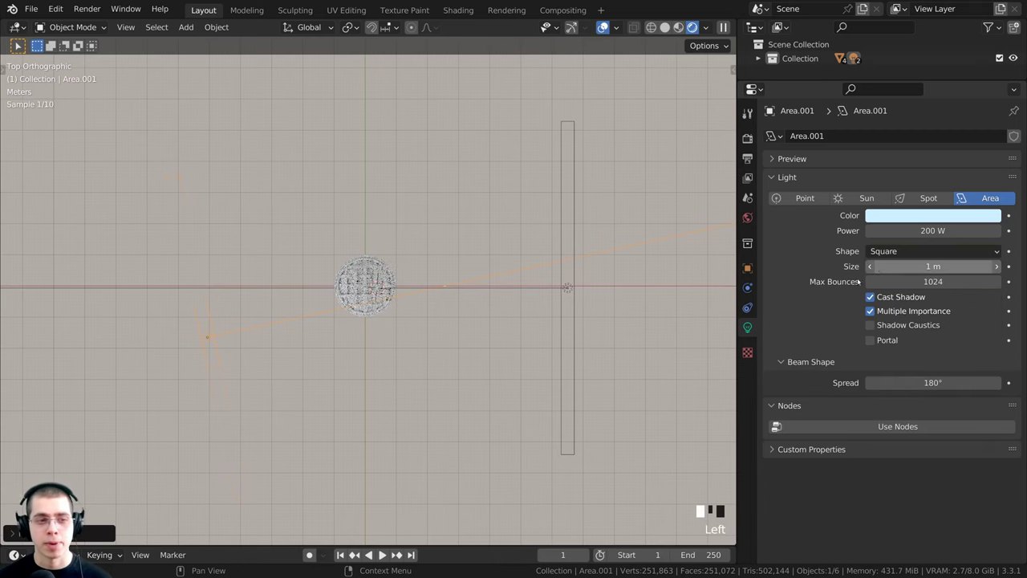
pyautogui.press('g')
pyautogui.click(354, 350)
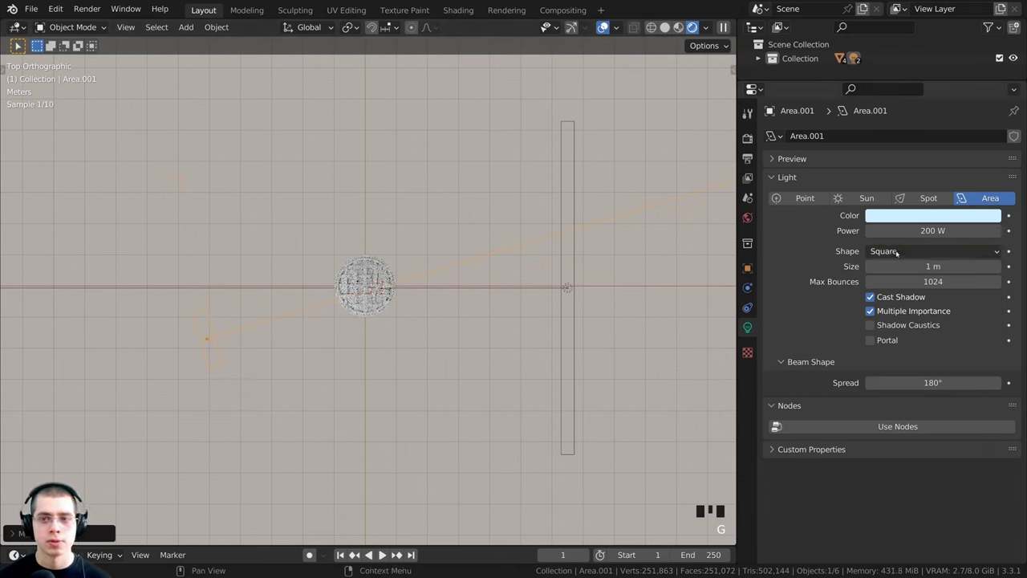
# Set the square light's power to 400 W and check the rendered lighting on the lattice crust
pyautogui.click(919, 231)
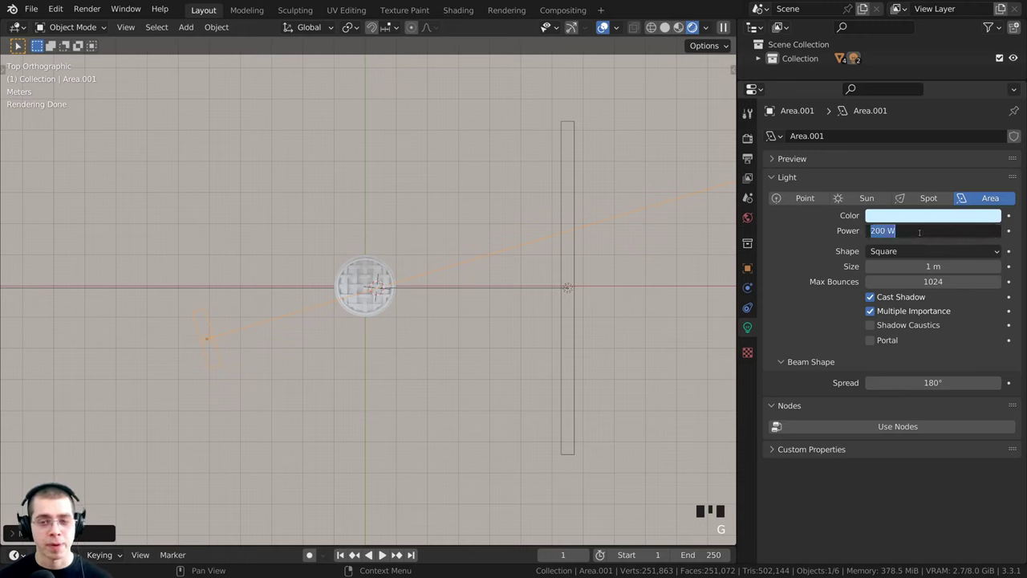
pyautogui.write('400')
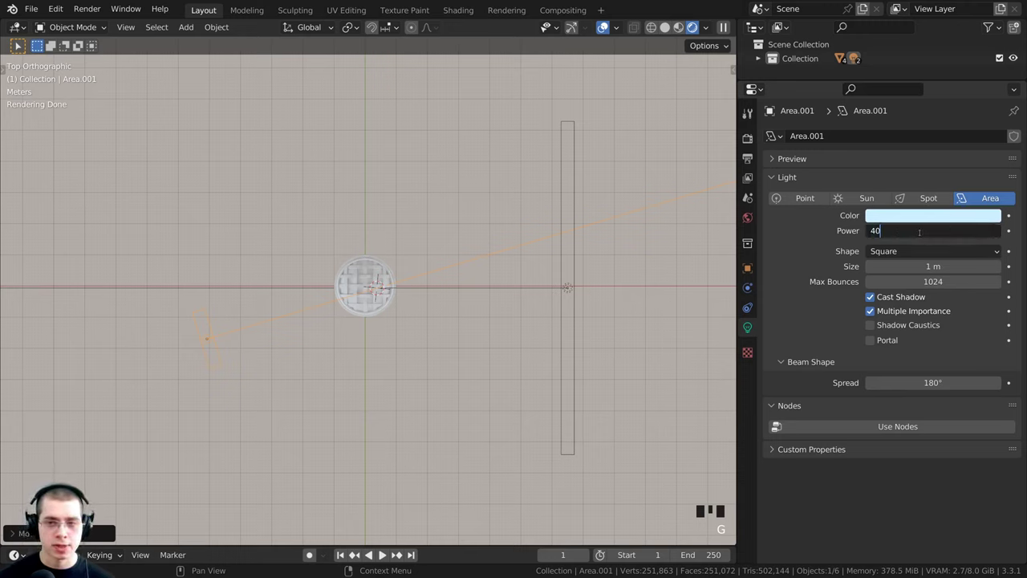
pyautogui.press('Return')
pyautogui.scroll(9, 422, 330)
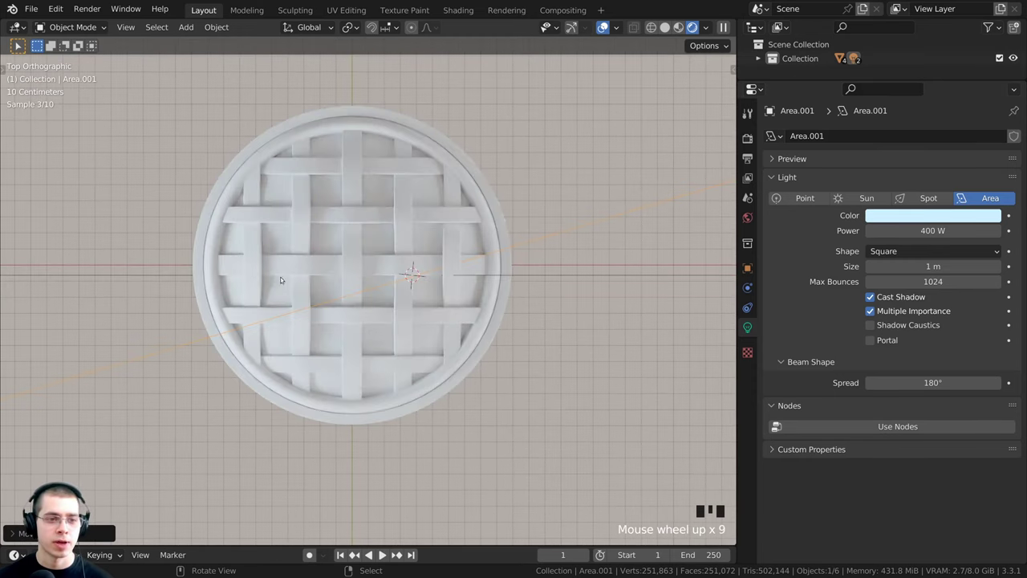
pyautogui.scroll(-3, 262, 250)
pyautogui.keyDown('shift'); pyautogui.moveTo(80, 290); pyautogui.dragTo(177, 298, button='middle'); pyautogui.keyUp('shift')
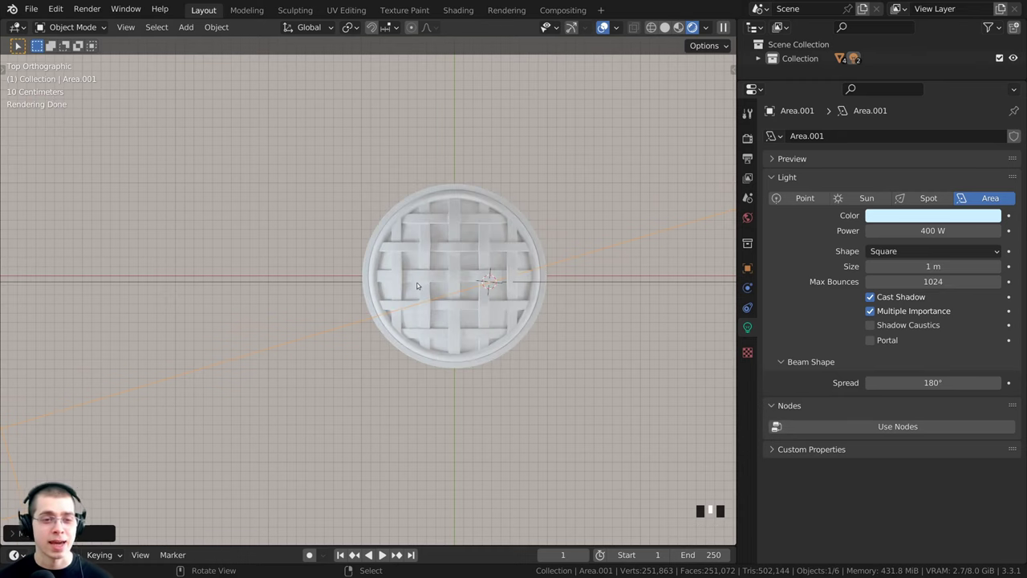
# Switch the viewport to solid shading and add a camera to the scene
pyautogui.press('z')
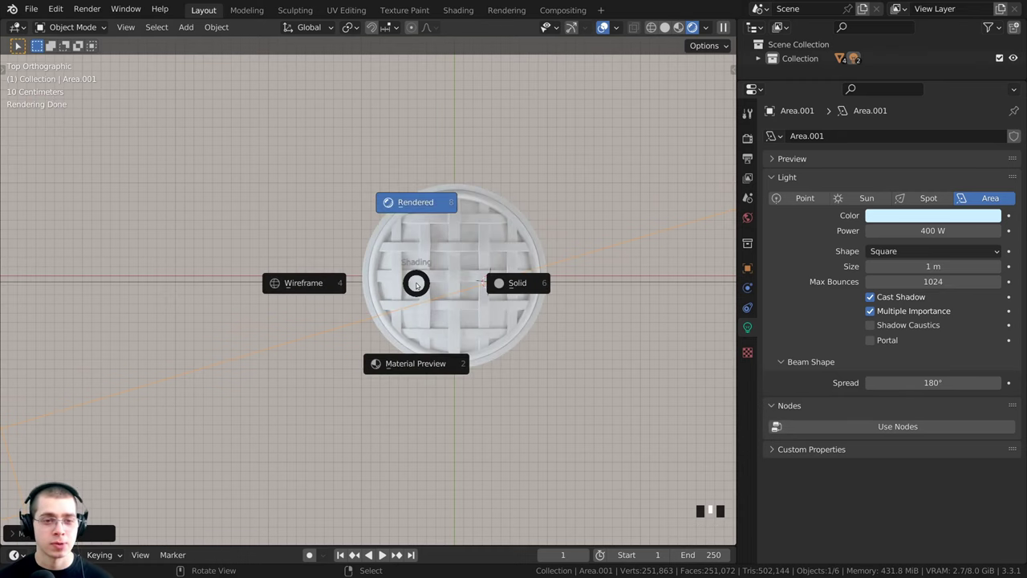
pyautogui.click(543, 283)
pyautogui.moveTo(541, 294); pyautogui.dragTo(535, 253, button='middle')
pyautogui.hotkey('shift', 'a')
pyautogui.moveTo(534, 253)
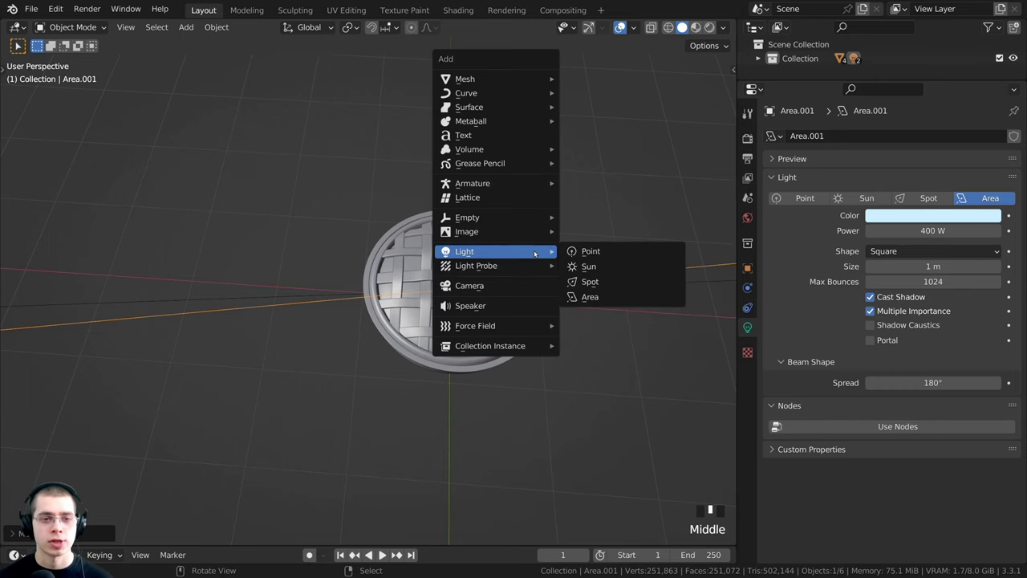
pyautogui.click(482, 287)
# Align the new camera to an angled perspective view looking down on the whole lattice pie
pyautogui.keyDown('shift'); pyautogui.moveTo(471, 297); pyautogui.dragTo(287, 226, button='middle'); pyautogui.keyUp('shift')
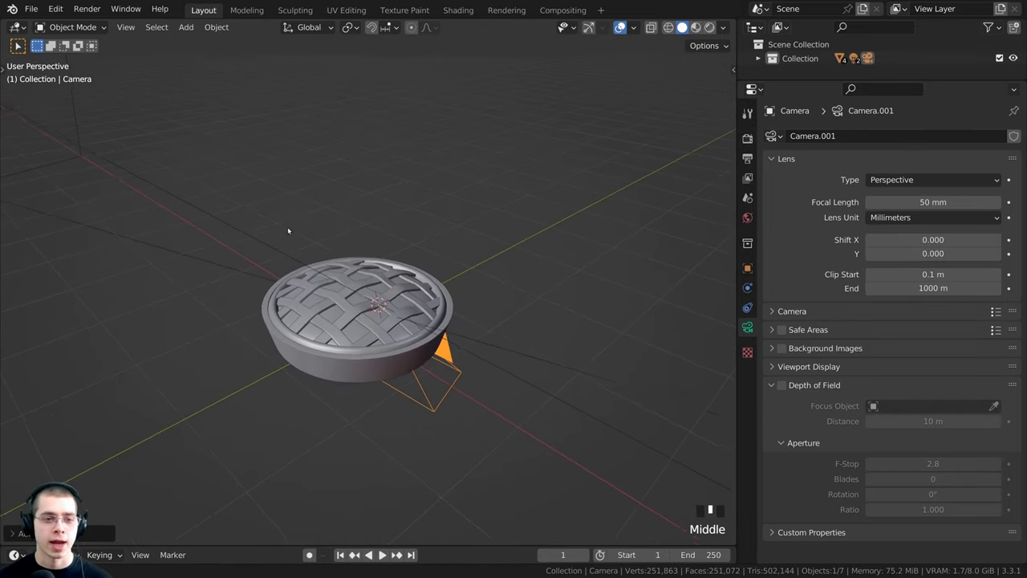
pyautogui.scroll(-2, 344, 417)
pyautogui.moveTo(345, 397); pyautogui.dragTo(347, 400, button='middle')
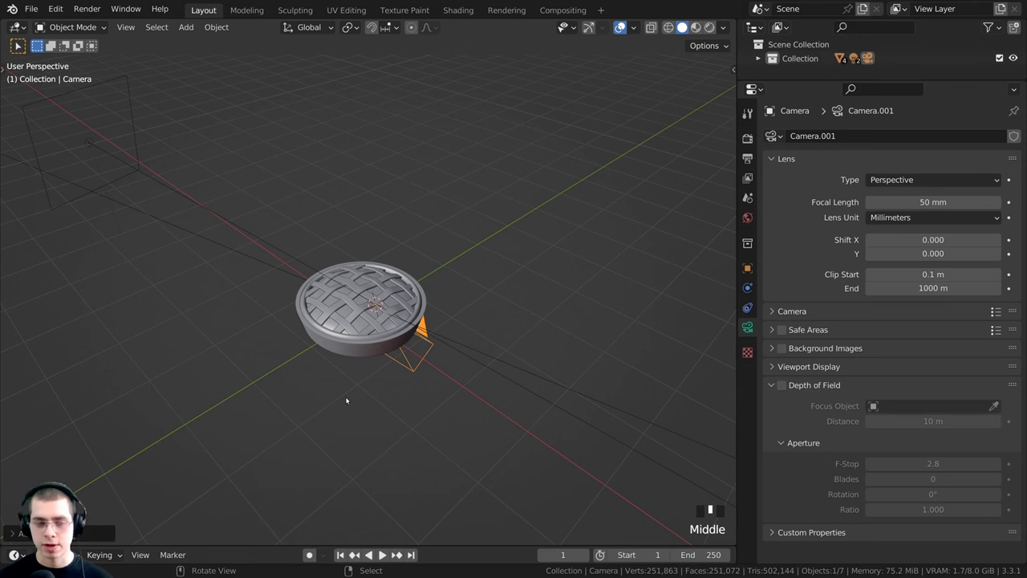
pyautogui.press('KP_7')
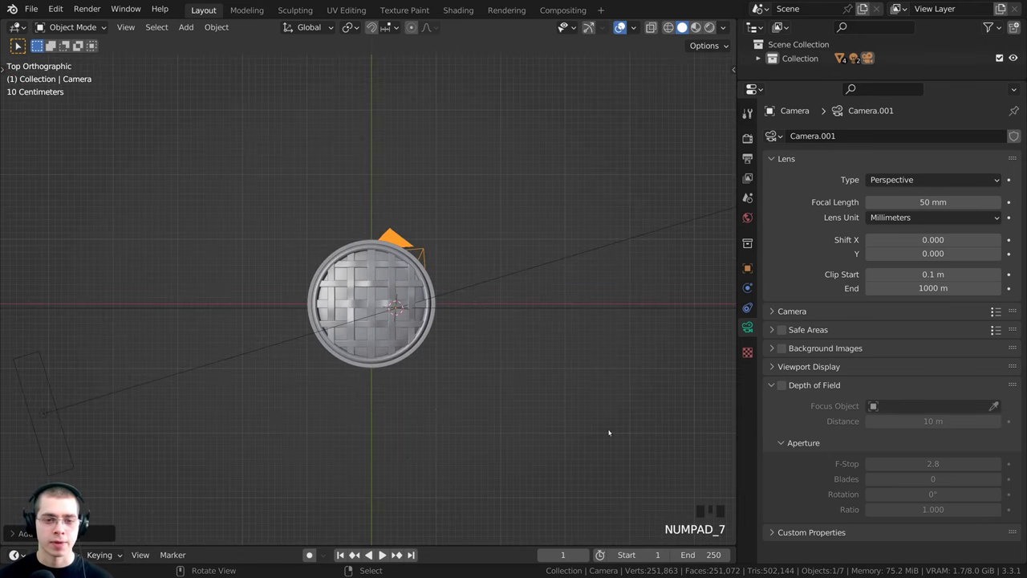
pyautogui.moveTo(590, 483); pyautogui.dragTo(474, 361, button='middle')
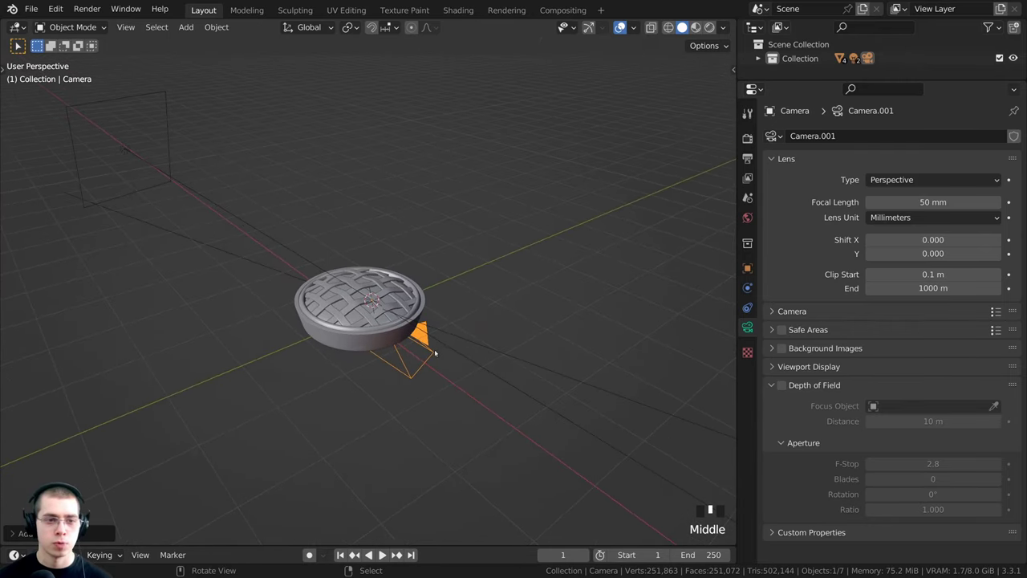
pyautogui.scroll(3, 449, 320)
pyautogui.keyDown('shift'); pyautogui.moveTo(440, 308); pyautogui.dragTo(446, 342, button='middle'); pyautogui.keyUp('shift')
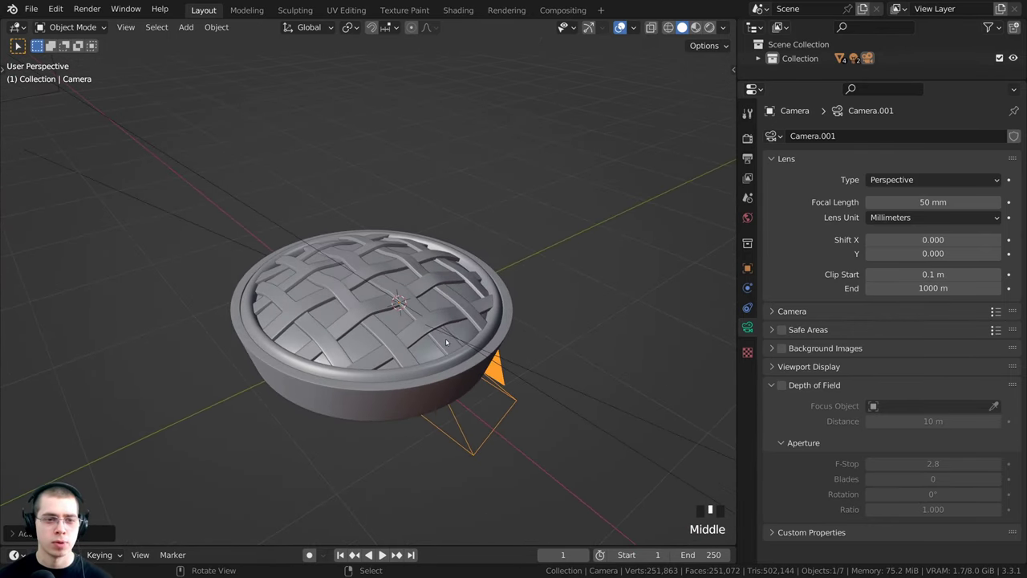
pyautogui.keyDown('shift'); pyautogui.moveTo(371, 380); pyautogui.dragTo(385, 367, button='middle'); pyautogui.keyUp('shift')
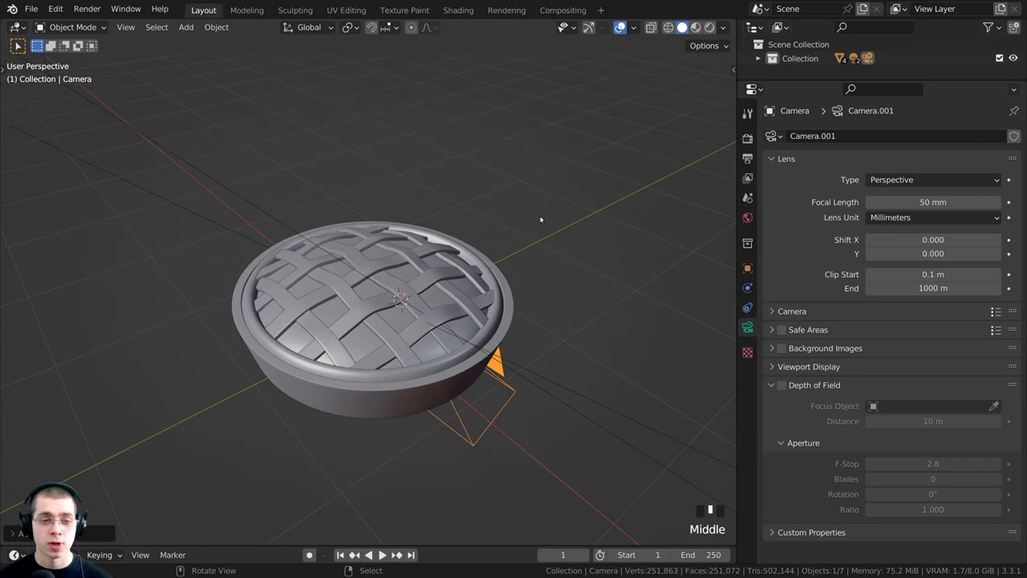
pyautogui.middleClick(400, 217)
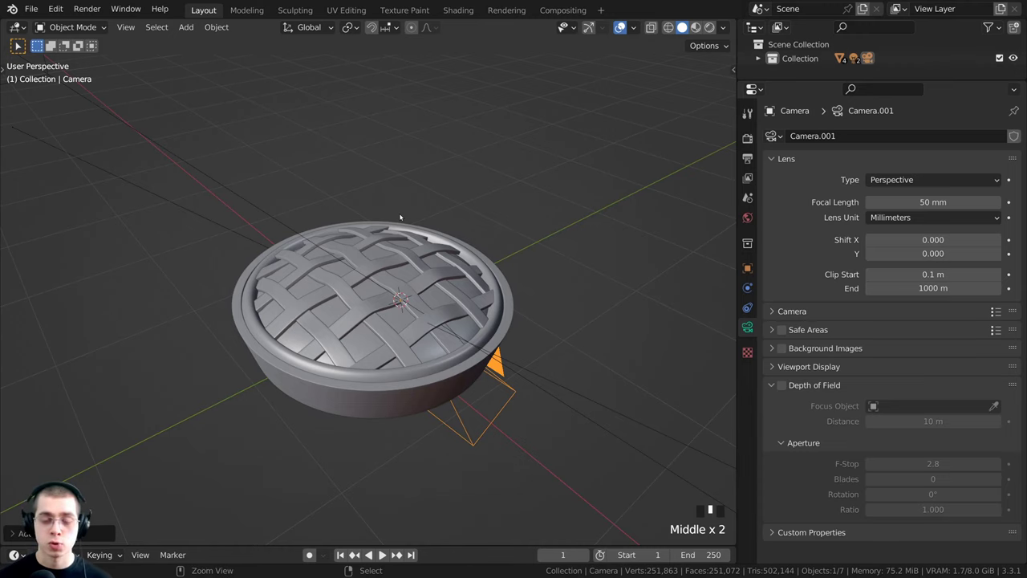
pyautogui.press('ctrl+alt+KP_0')
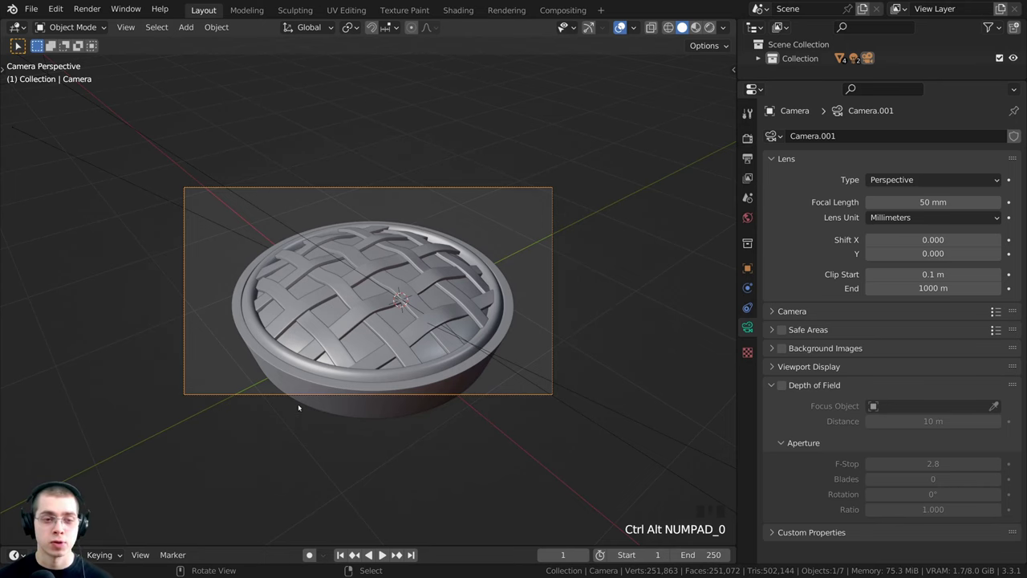
# Switch the viewport to rendered shading and limit the render region to the camera frame
pyautogui.press('z')
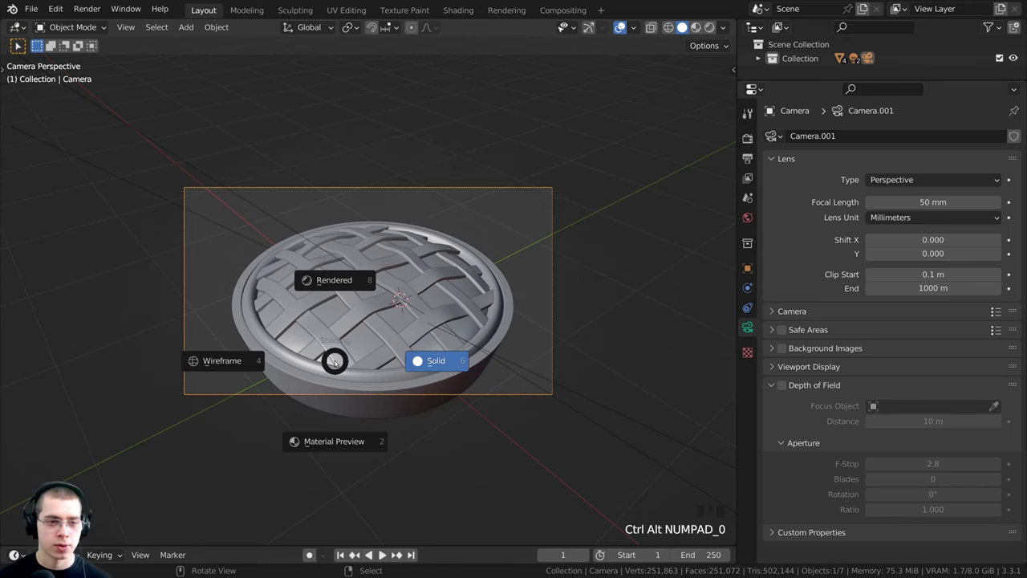
pyautogui.click(332, 279)
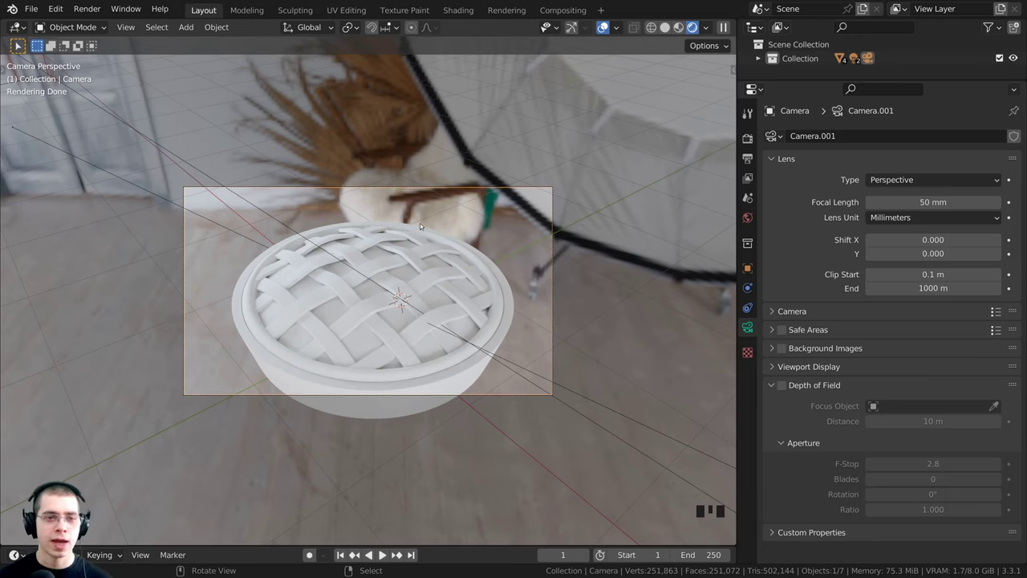
pyautogui.press('b')
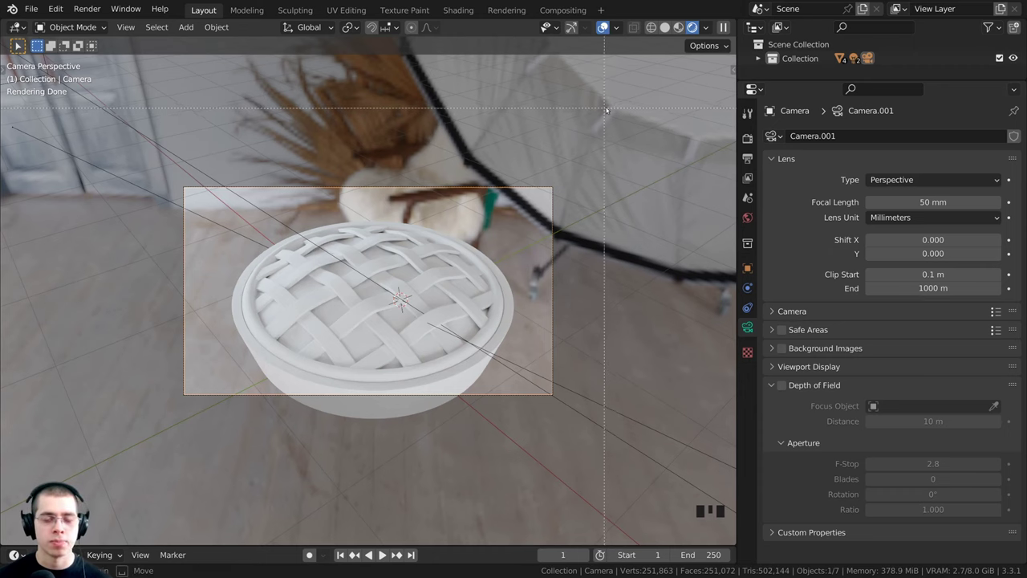
pyautogui.moveTo(612, 107); pyautogui.dragTo(136, 414)
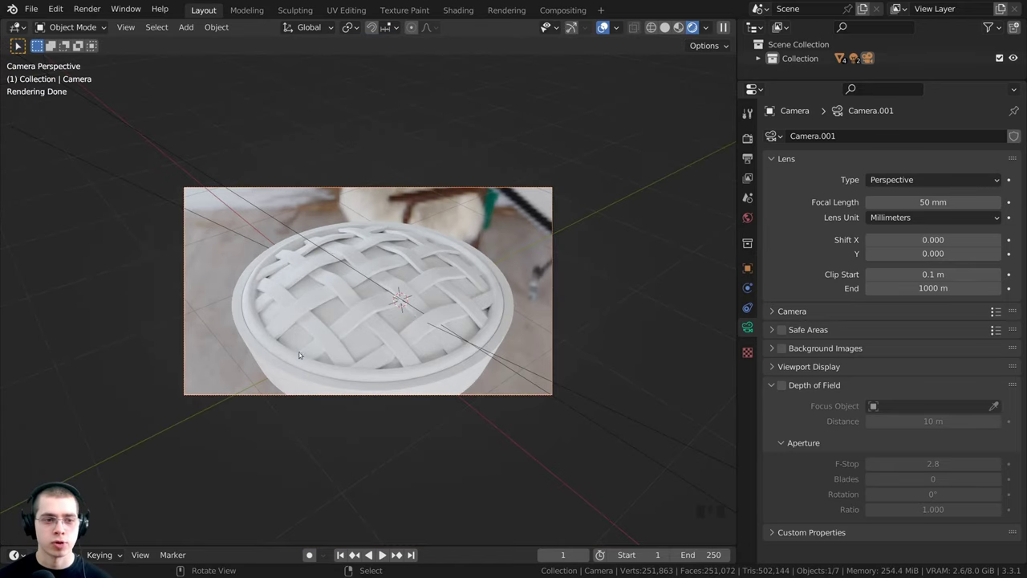
pyautogui.rightClick(494, 190)
pyautogui.press('a')
pyautogui.rightClick(549, 191)
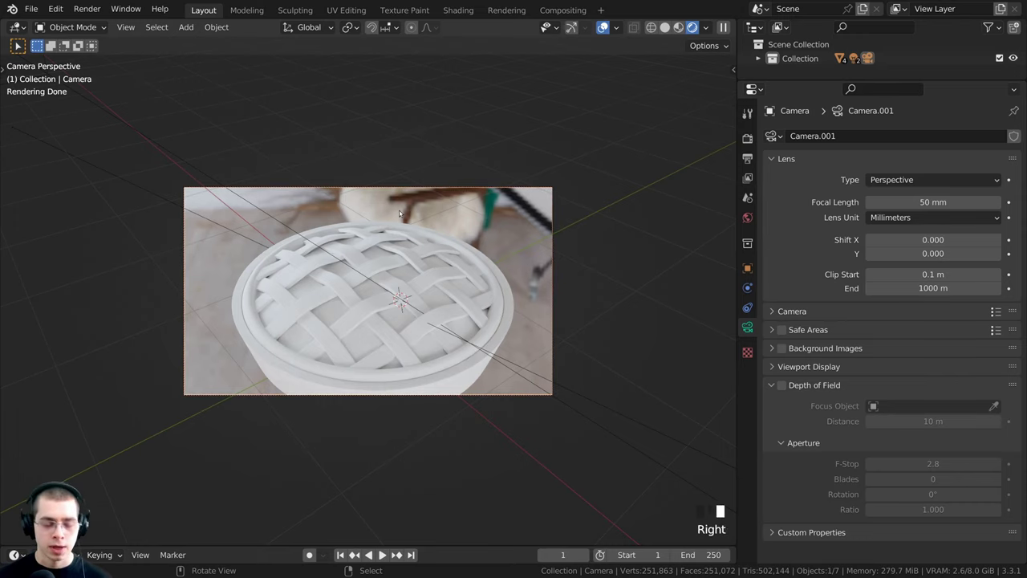
# Shift the camera to centre the pie in the frame, and pull it back about 0.66 m along its local Z axis
pyautogui.press('g')
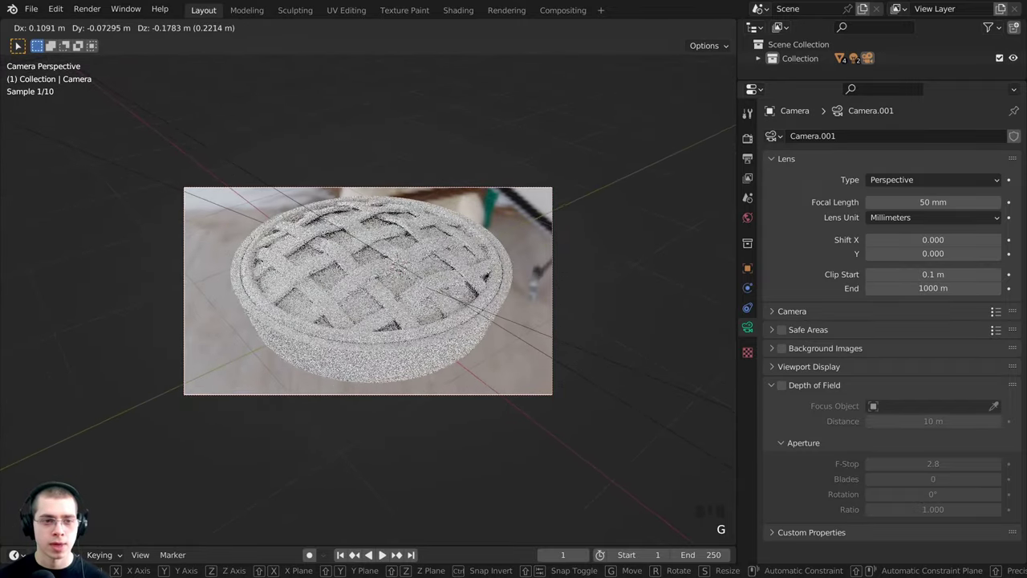
pyautogui.click(399, 298)
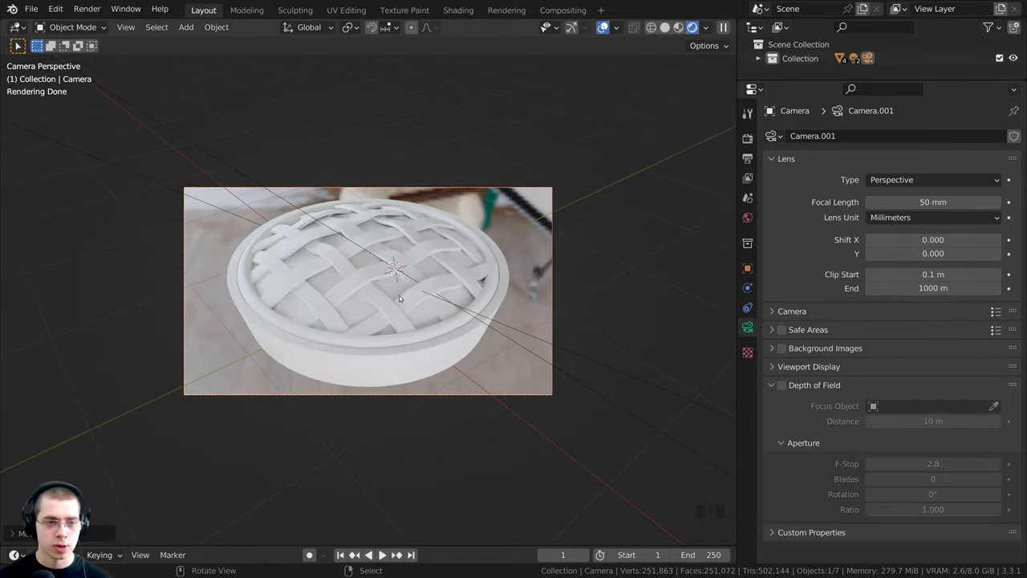
pyautogui.press('g')
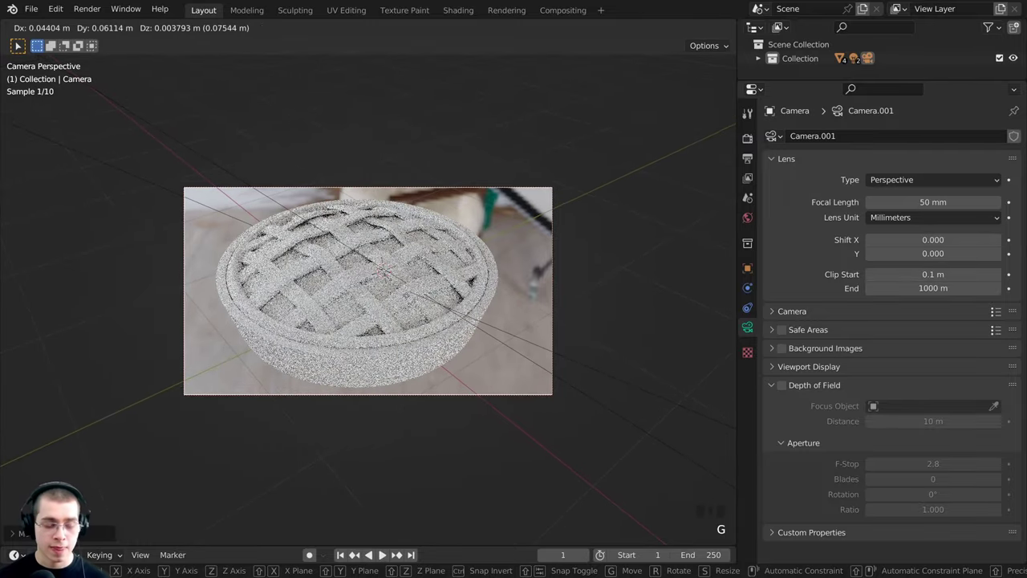
pyautogui.press('z')
pyautogui.press('z')
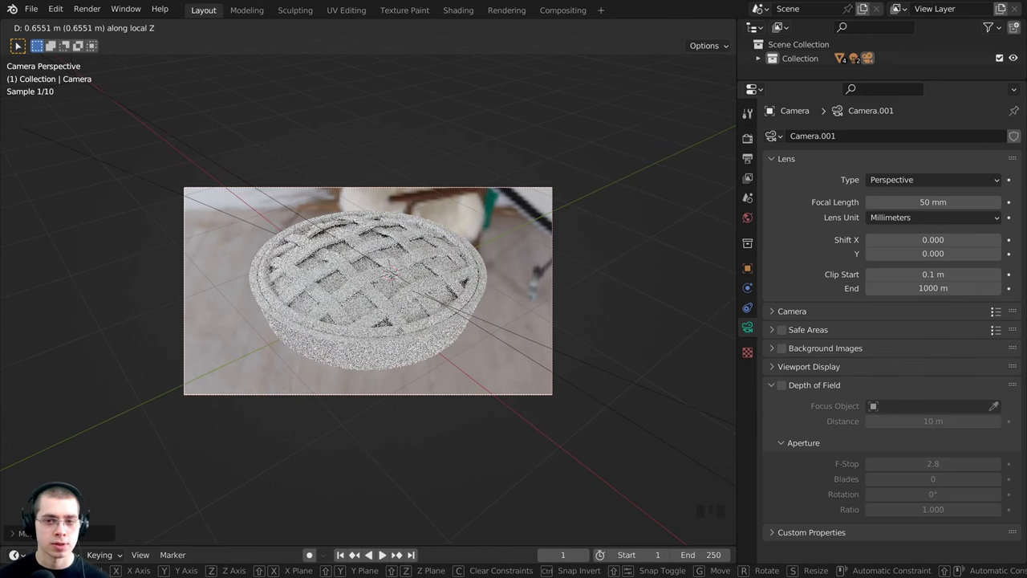
pyautogui.click(399, 329)
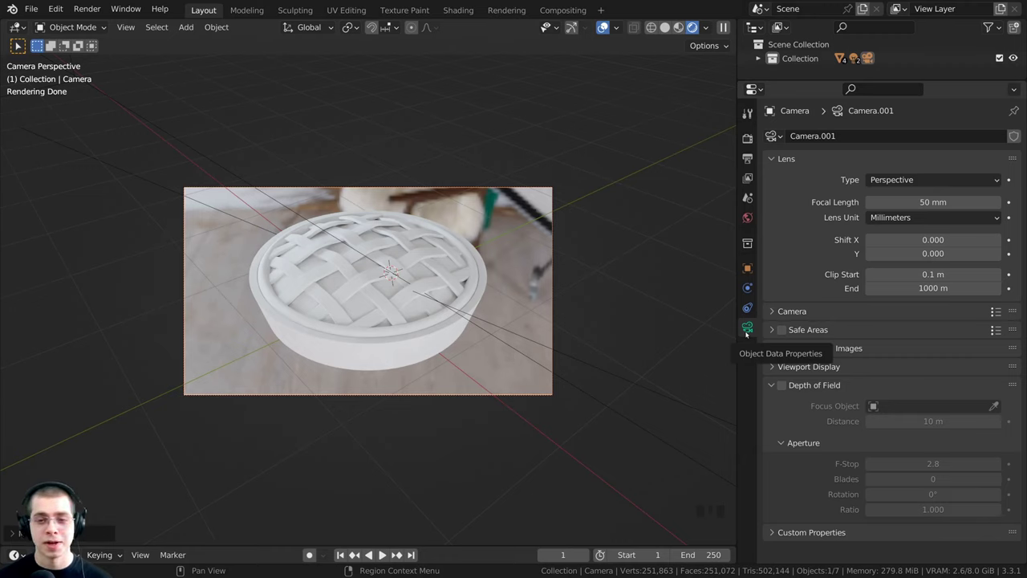
# Set the camera's focal length to 60 mm and check the framing of the pie
pyautogui.click(902, 203)
pyautogui.write('6')
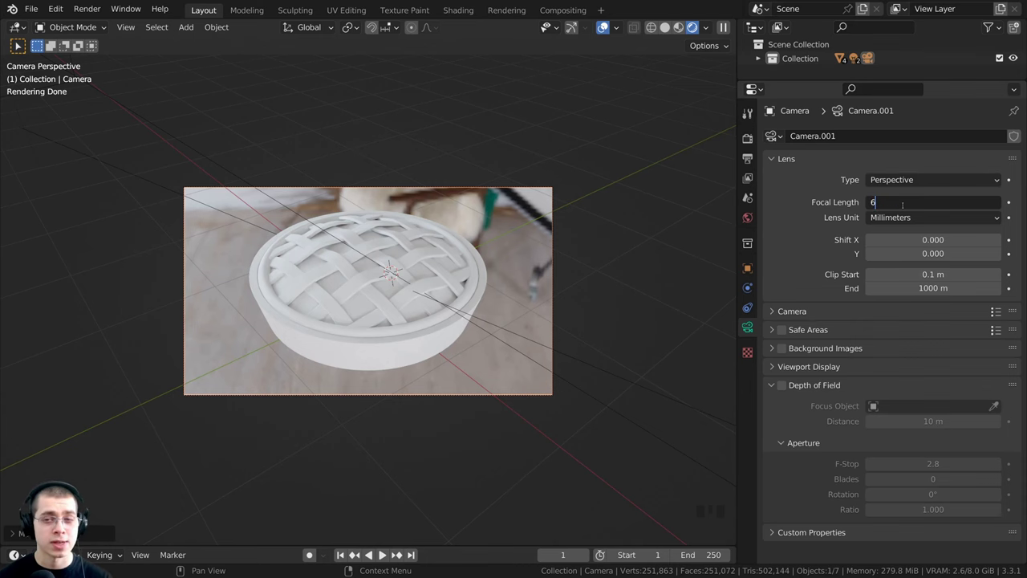
pyautogui.write('0')
pyautogui.press('Return')
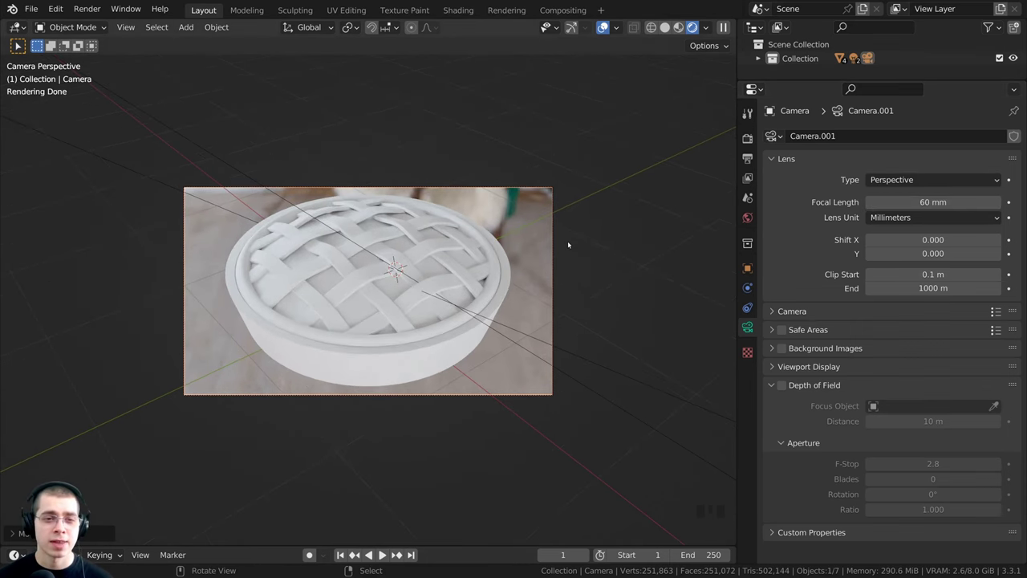
pyautogui.scroll(1, 568, 240)
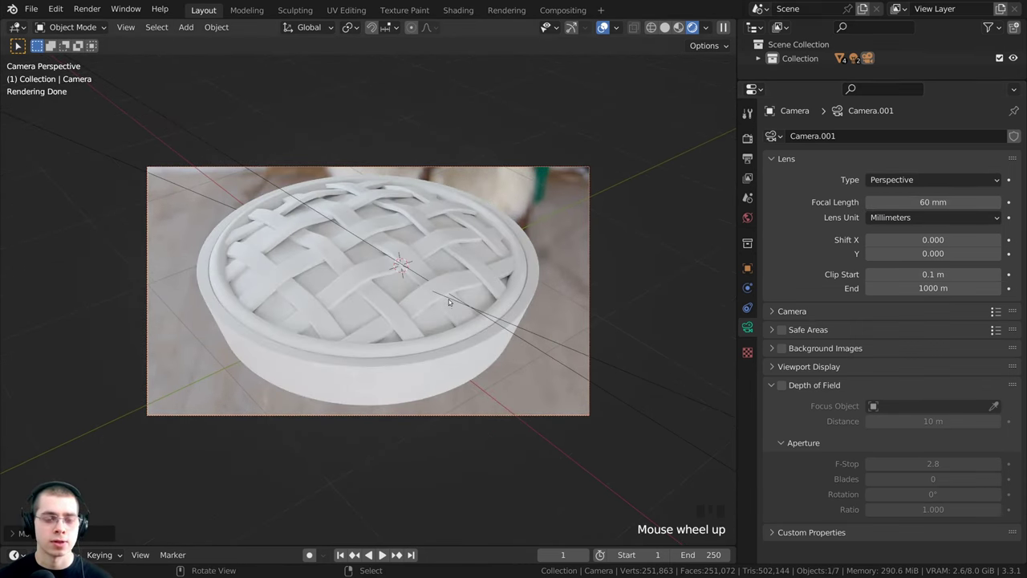
pyautogui.scroll(-1, 449, 298)
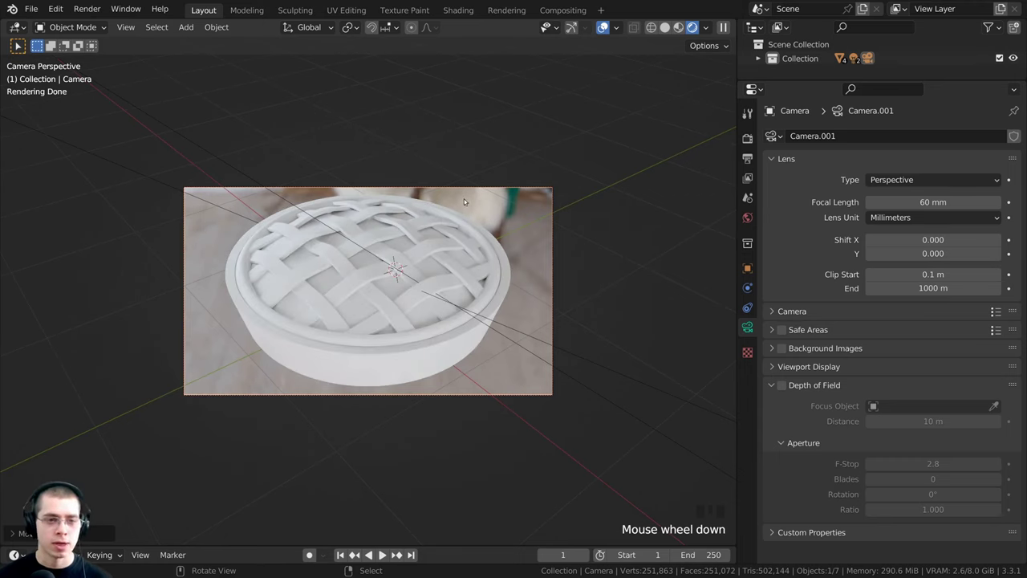
# Tilt the camera slightly with a free trackball rotation and move it to bring the pie back inside the frame
pyautogui.press('r')
pyautogui.press('r')
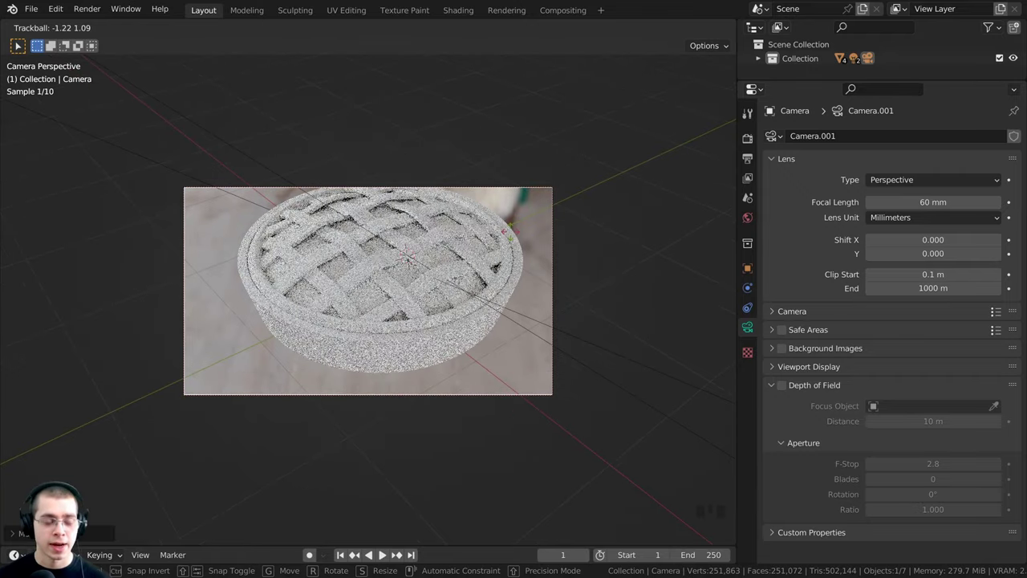
pyautogui.moveTo(491, 266)
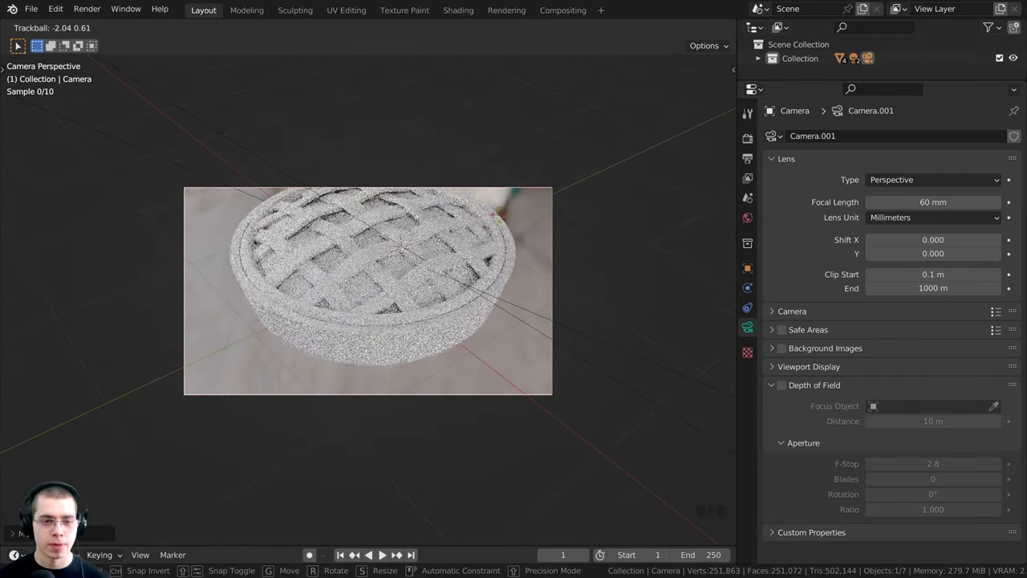
pyautogui.moveTo(488, 223)
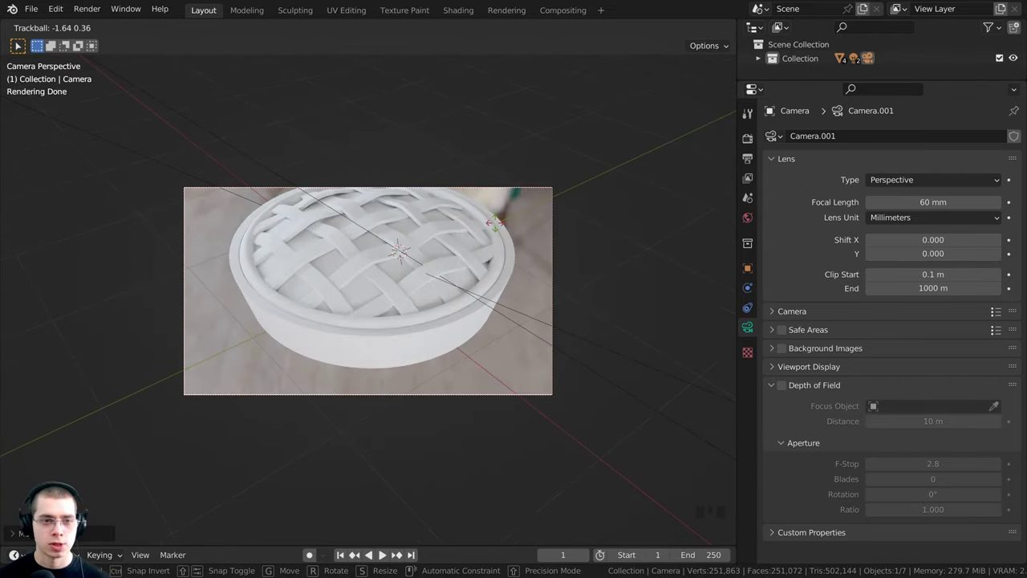
pyautogui.click(382, 409)
pyautogui.press('g')
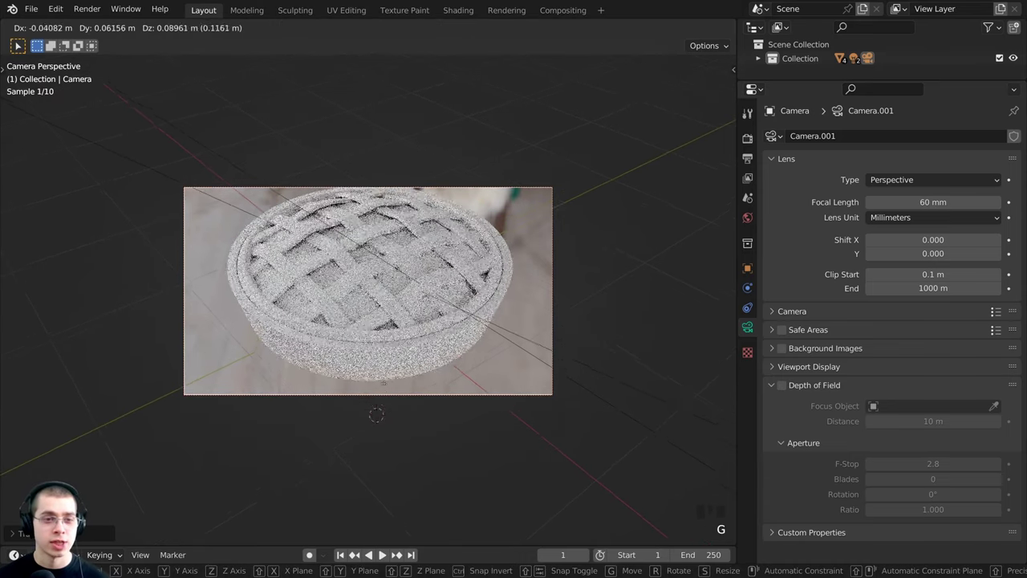
pyautogui.click(380, 383)
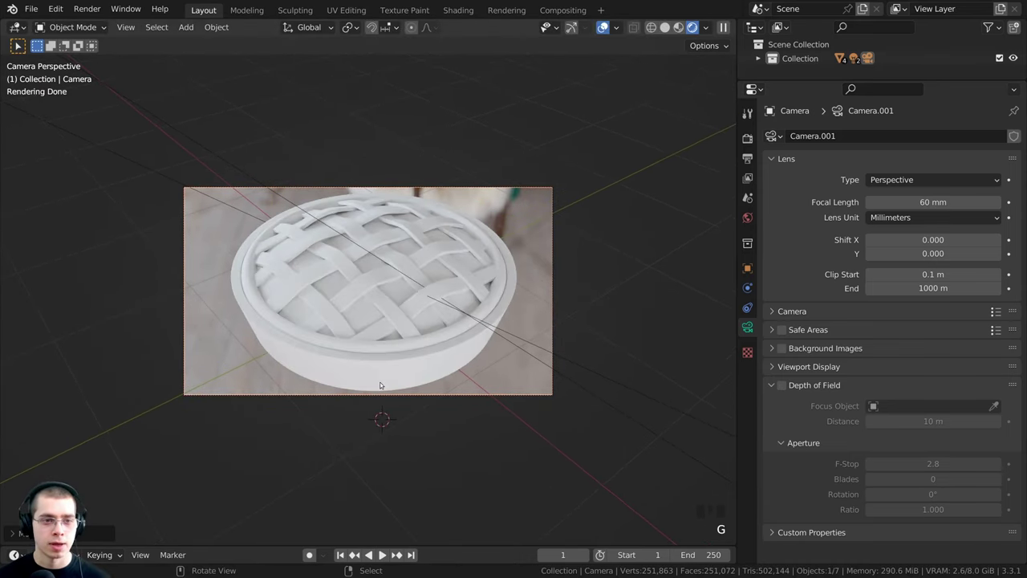
# Pull the camera farther back along its local Z axis and recentre the pie, leaving margin around it
pyautogui.press('g')
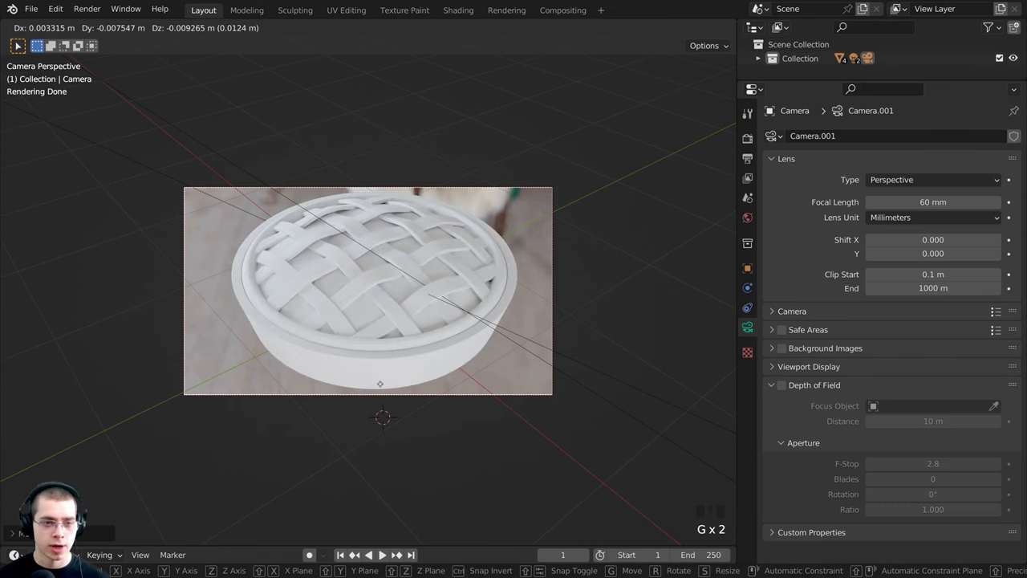
pyautogui.press('z')
pyautogui.press('z')
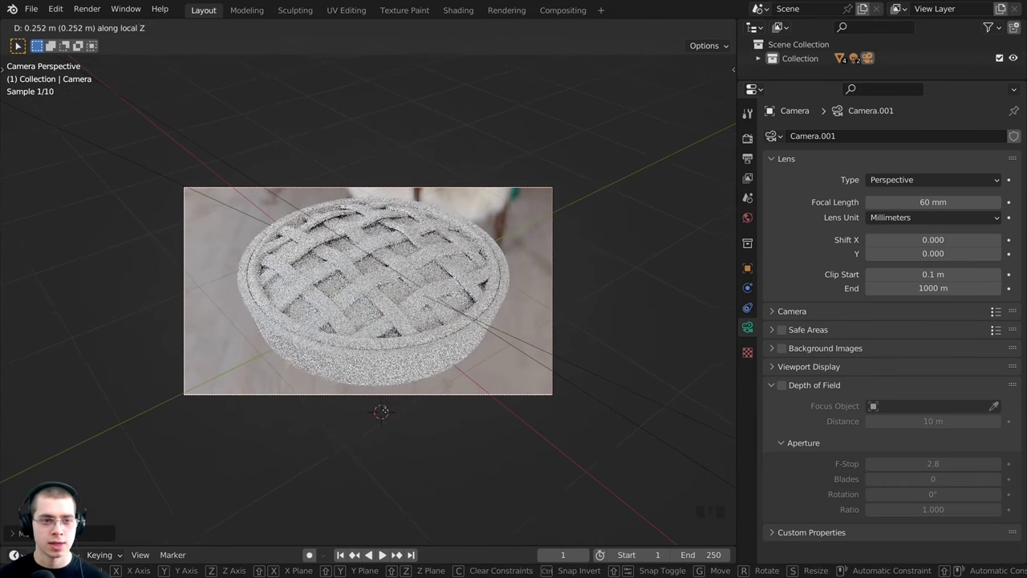
pyautogui.click(386, 423)
pyautogui.press('g')
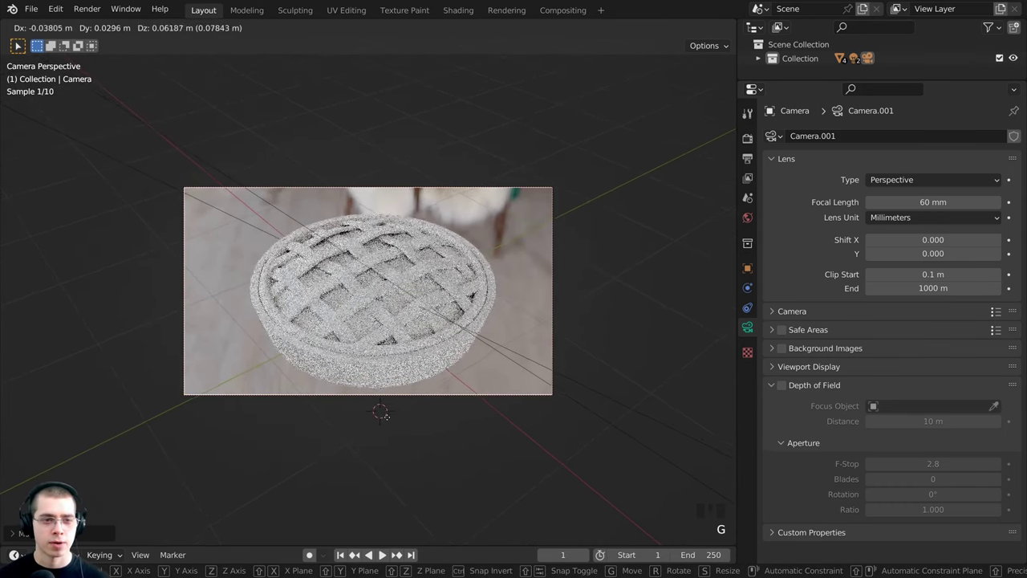
pyautogui.click(385, 417)
pyautogui.press('g')
pyautogui.press('z')
pyautogui.press('z')
pyautogui.click(385, 419)
pyautogui.press('g')
pyautogui.click(385, 416)
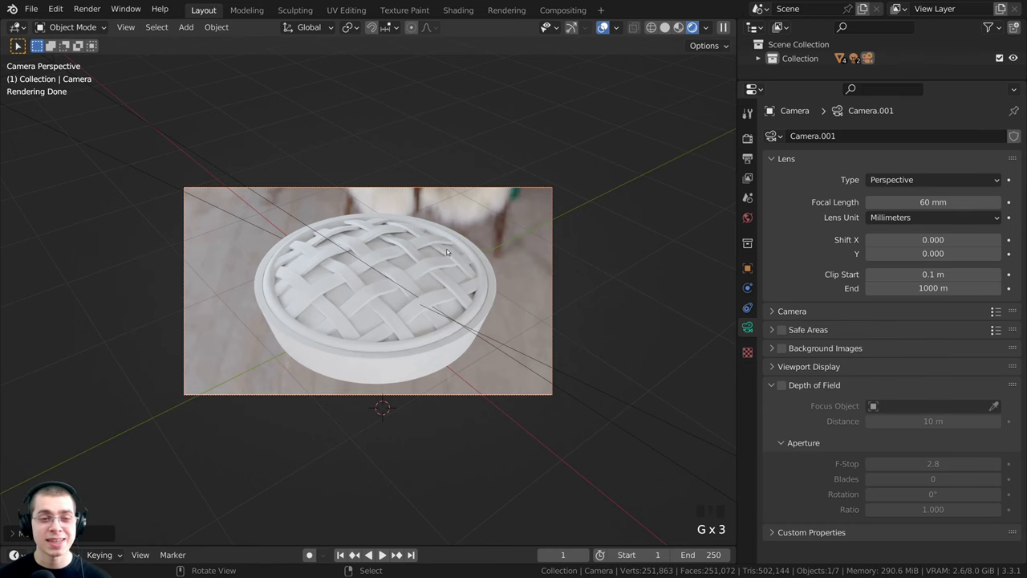
# Fine-tune the camera's position with small moves until the pie sits evenly in the frame, and inspect the composition closely
pyautogui.press('g')
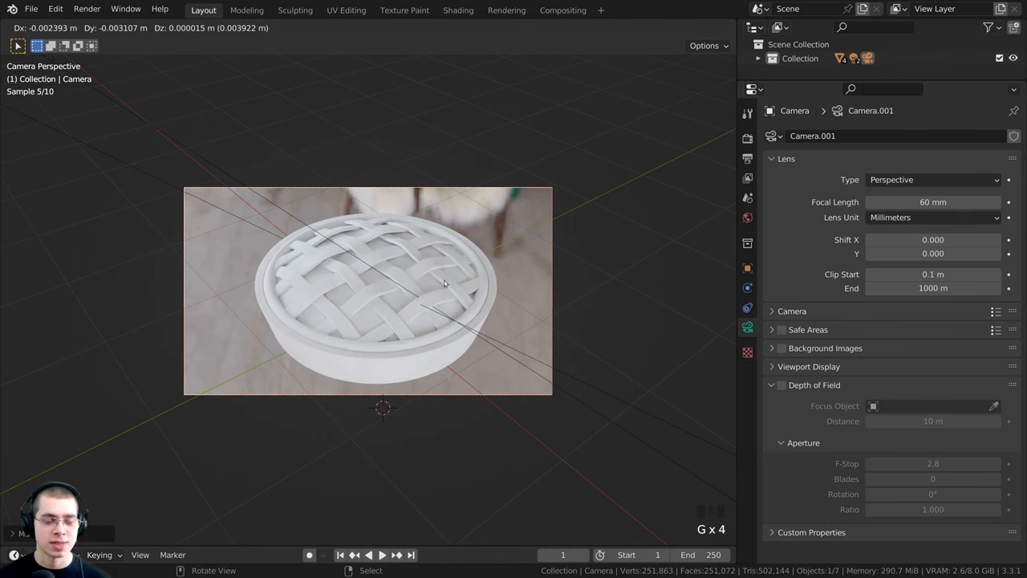
pyautogui.click(452, 235)
pyautogui.press('g')
pyautogui.click(450, 234)
pyautogui.press('g')
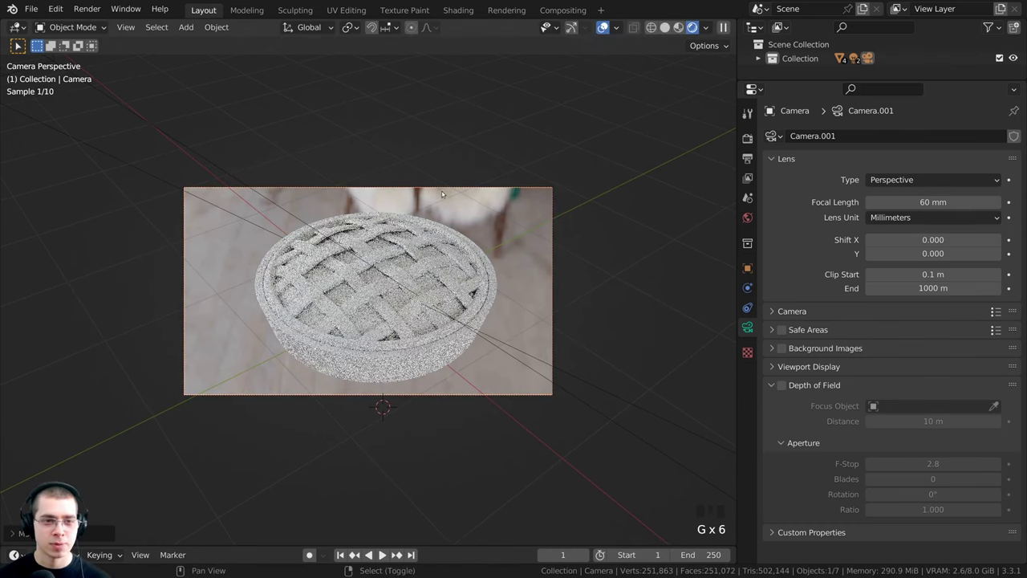
pyautogui.click(438, 197)
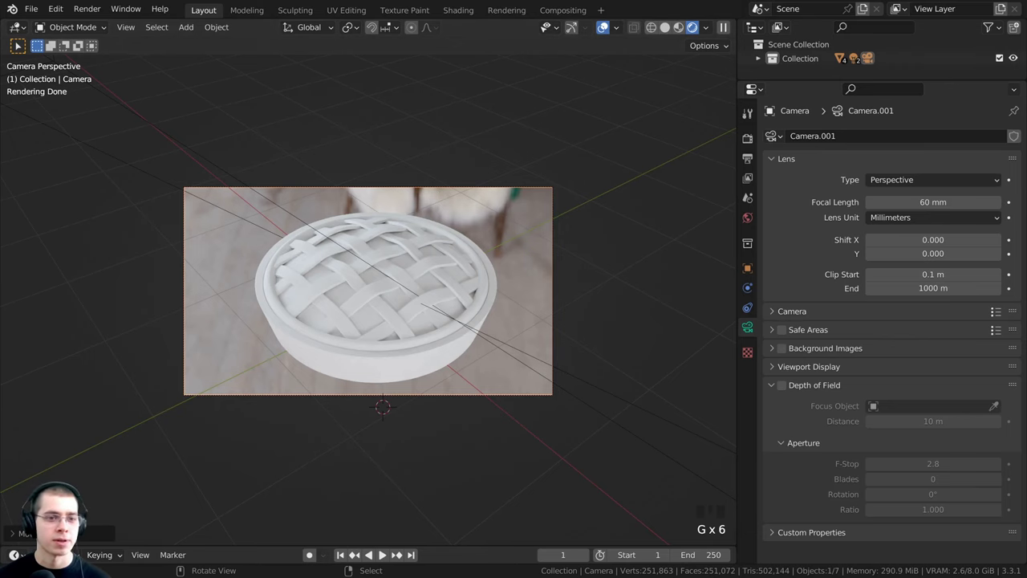
pyautogui.scroll(3, 686, 262)
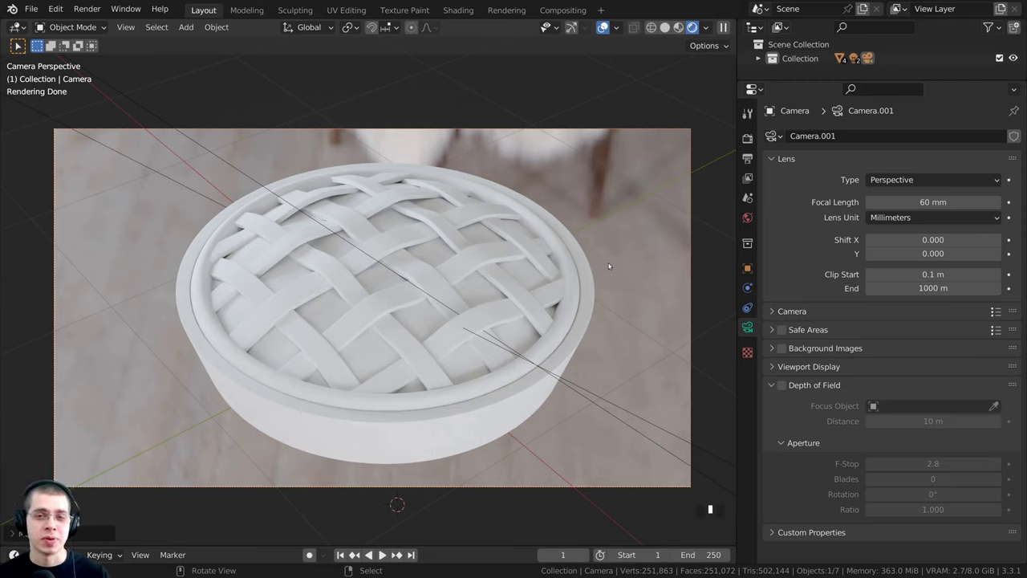
# Open the add-on preferences, search for "node" and check the Node Wrangler add-on's entry
pyautogui.click(55, 8)
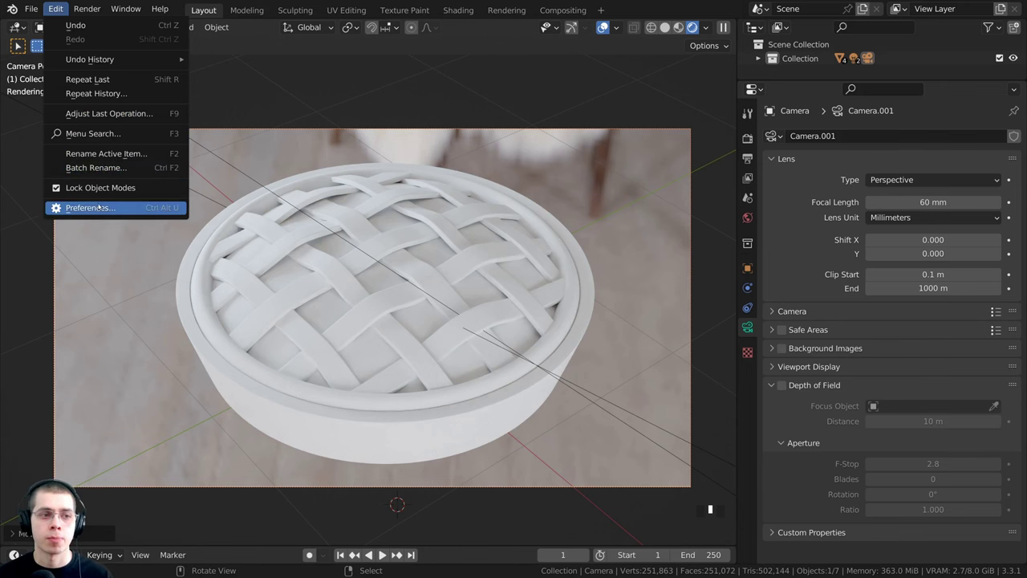
pyautogui.click(90, 208)
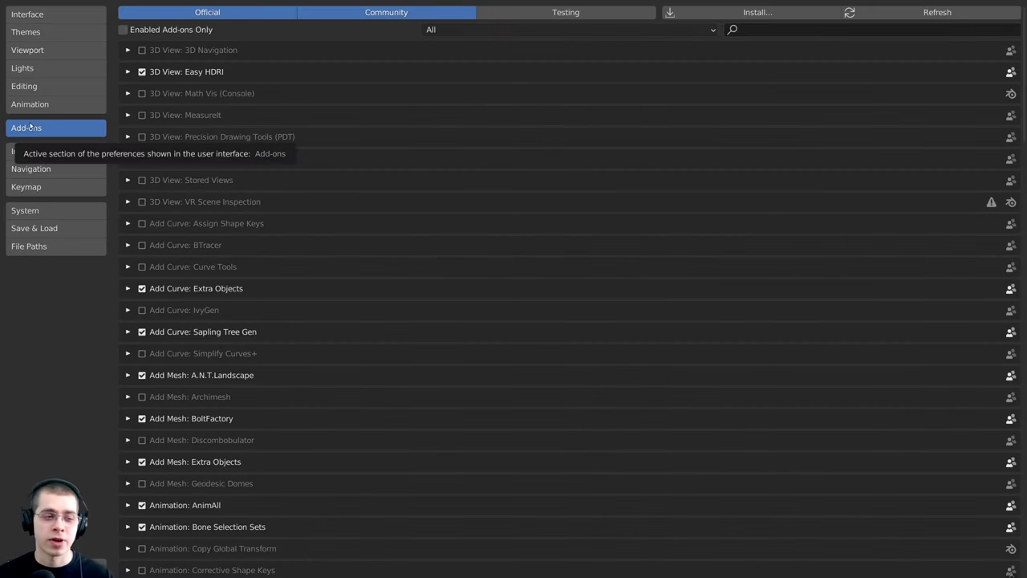
pyautogui.click(745, 31)
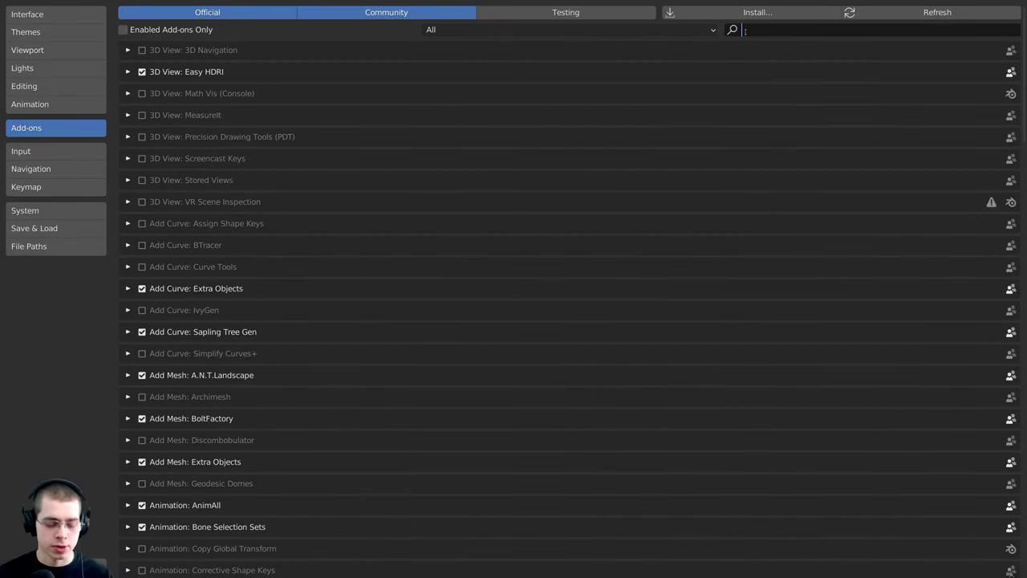
pyautogui.write('node')
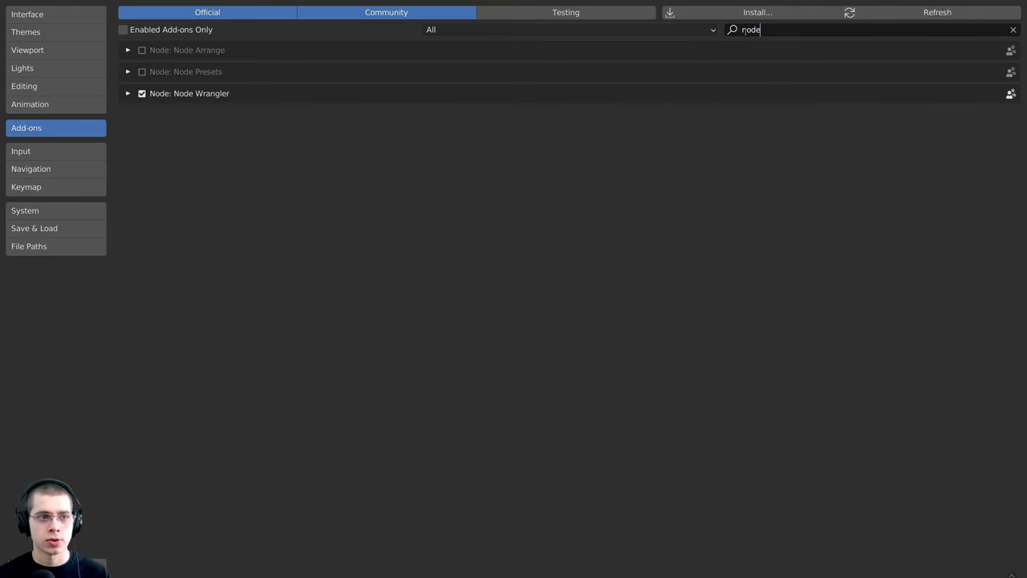
pyautogui.click(128, 94)
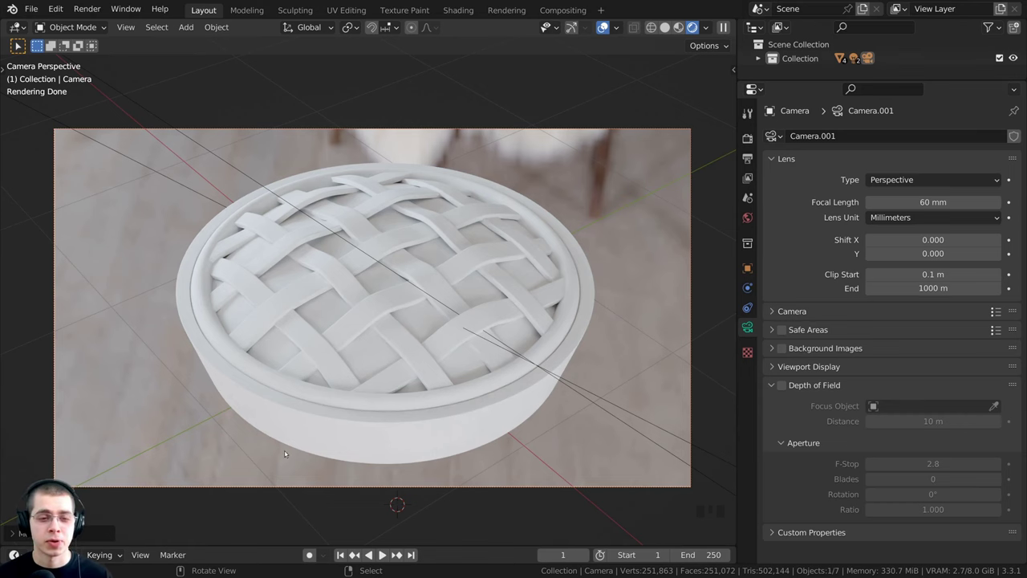
# Select the pie dish and switch to the Shading workspace, viewing the pie through the camera
pyautogui.rightClick(393, 430)
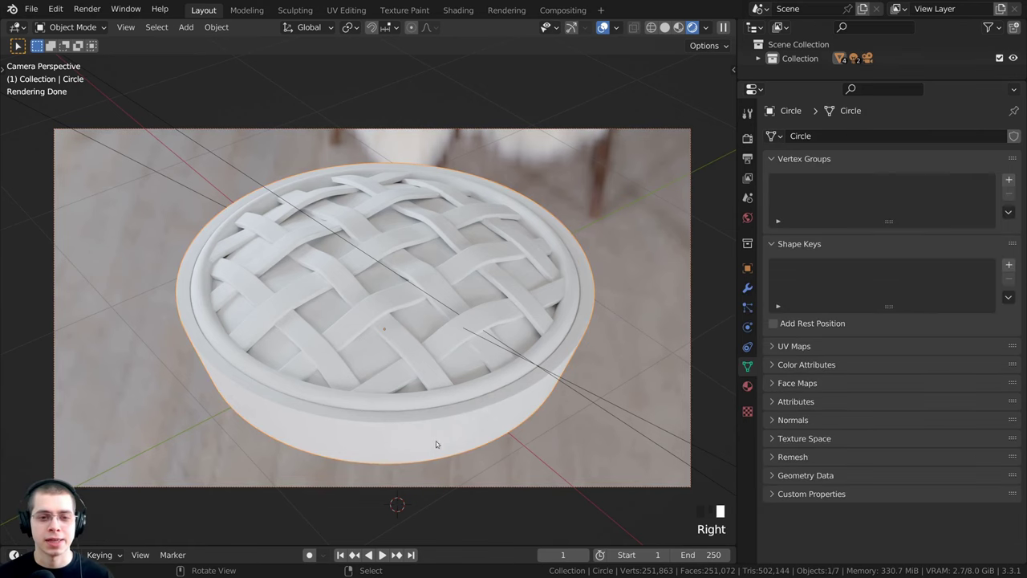
pyautogui.click(458, 11)
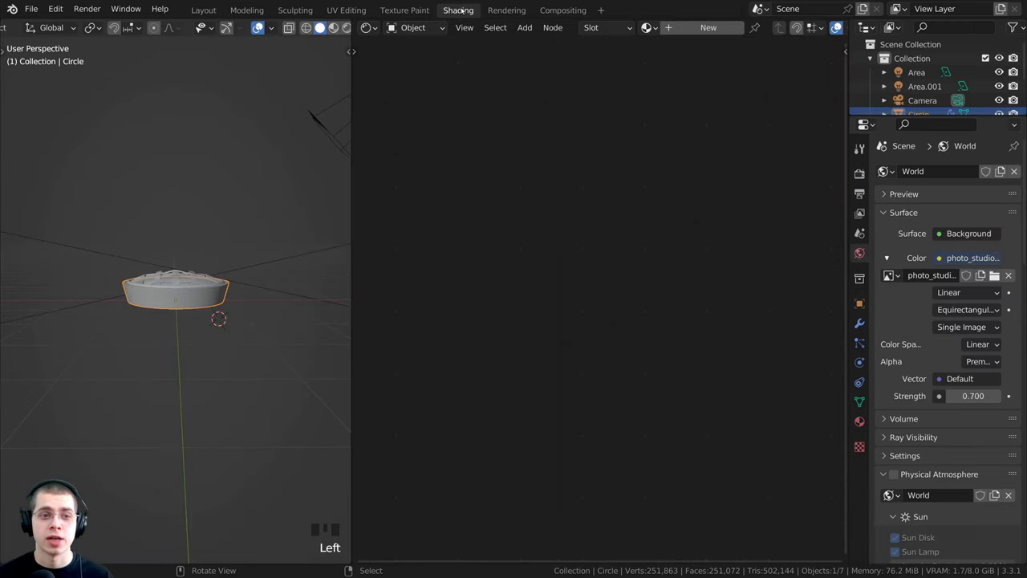
pyautogui.scroll(-2, 222, 158)
pyautogui.moveTo(204, 155); pyautogui.dragTo(208, 237, button='middle')
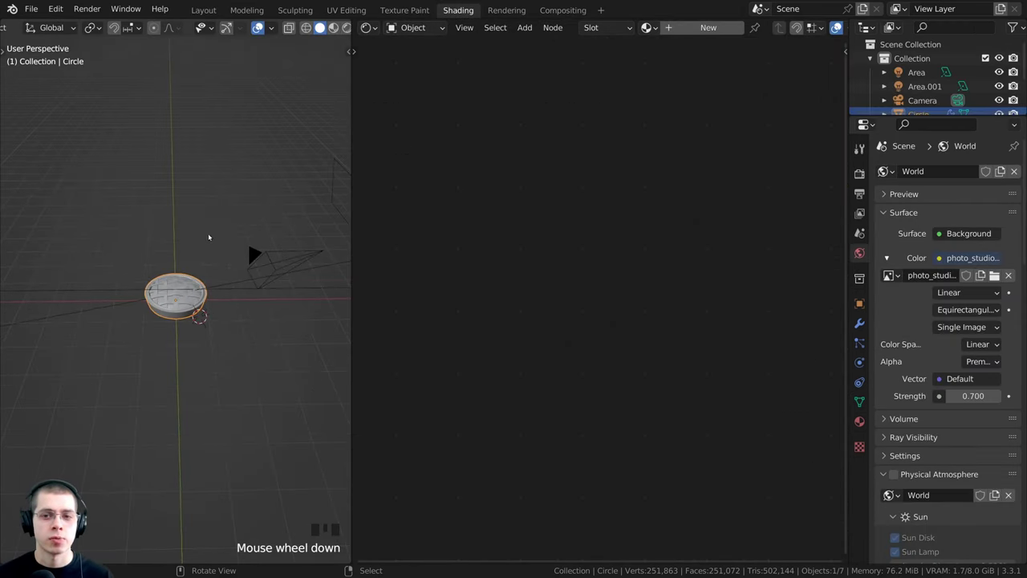
pyautogui.moveTo(273, 346); pyautogui.dragTo(176, 267, button='middle')
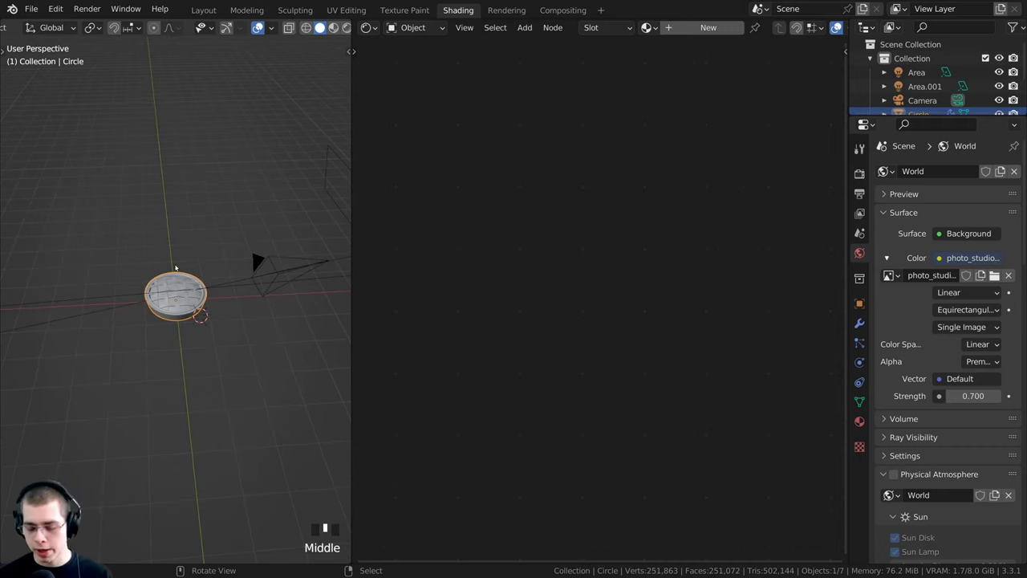
pyautogui.press('KP_0')
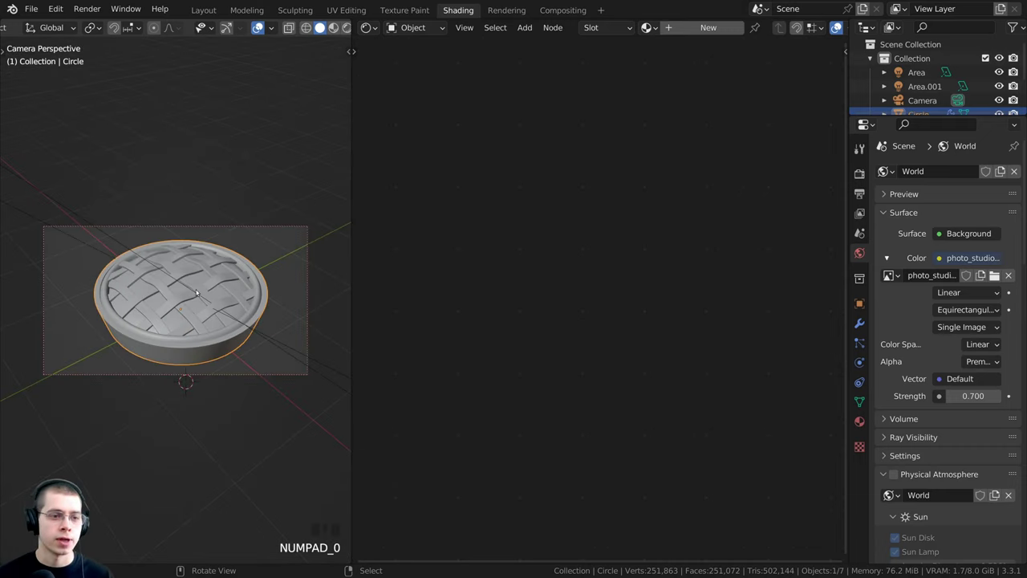
pyautogui.keyDown('shift'); pyautogui.moveTo(198, 292); pyautogui.dragTo(186, 286, button='middle'); pyautogui.keyUp('shift')
pyautogui.scroll(1, 185, 286)
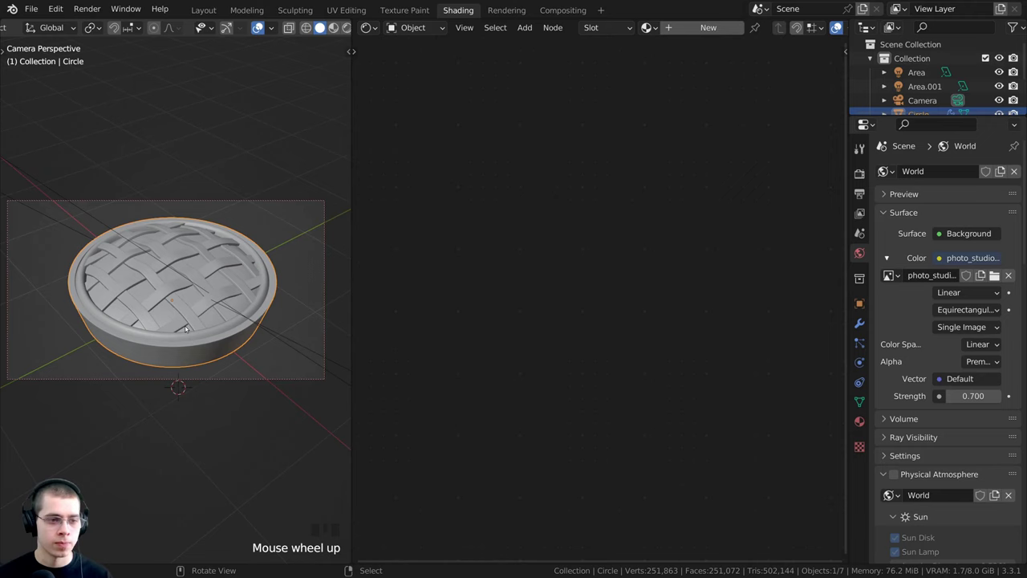
# Show the camera view in rendered shading and widen the shader editor to make room for nodes
pyautogui.press('z')
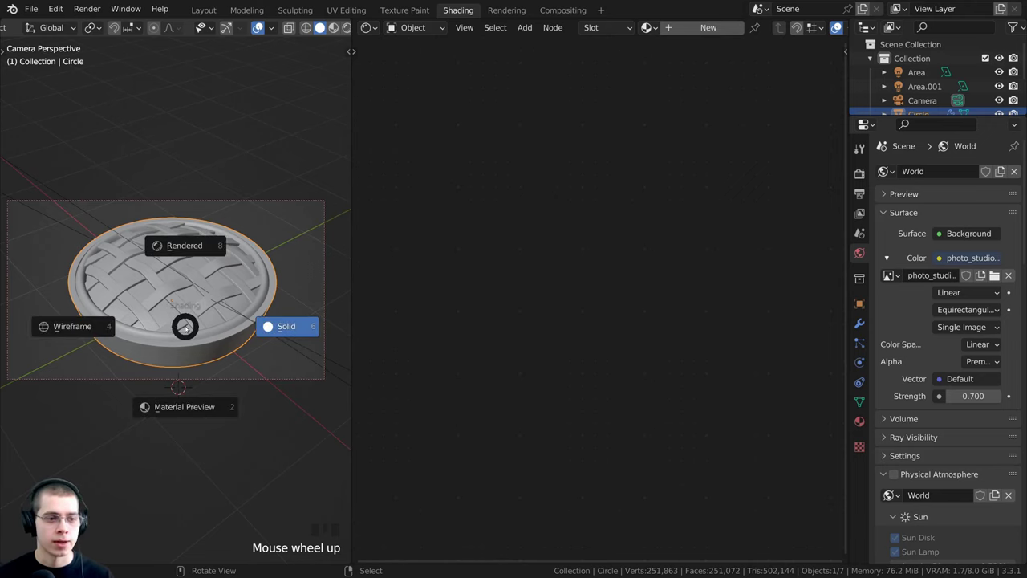
pyautogui.click(182, 243)
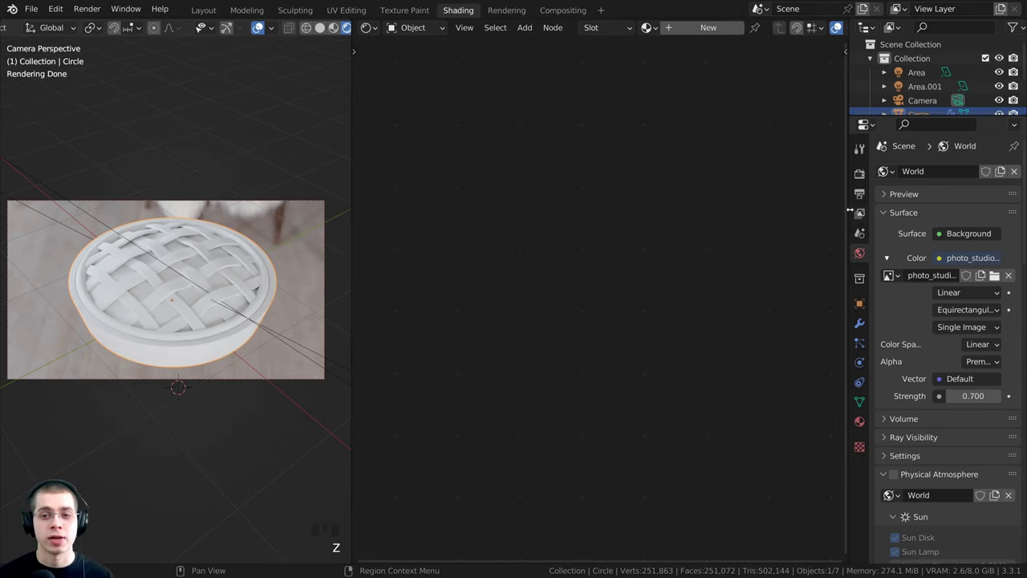
pyautogui.moveTo(849, 210); pyautogui.dragTo(998, 213)
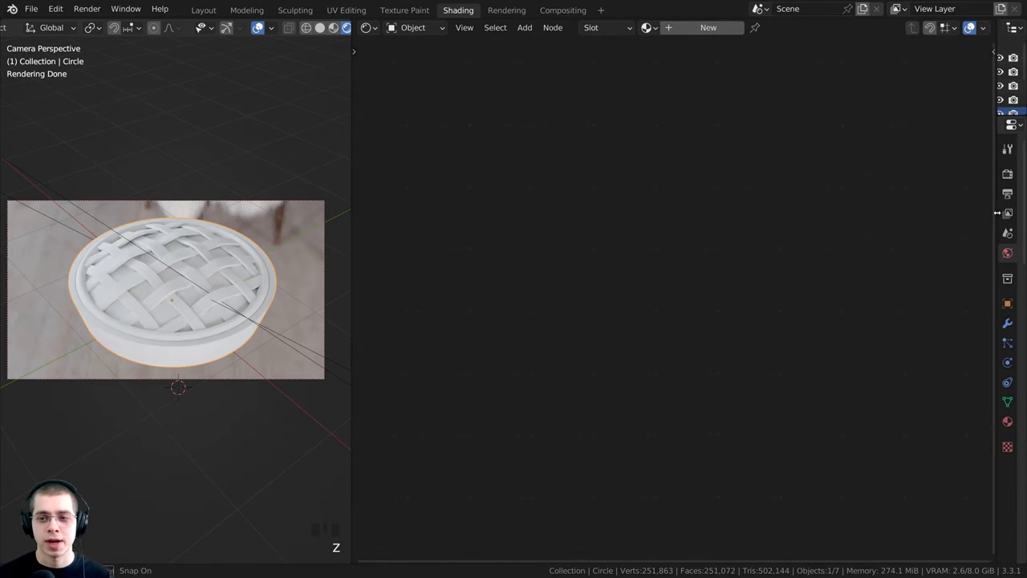
pyautogui.doubleClick(339, 179)
pyautogui.moveTo(352, 167); pyautogui.dragTo(334, 166)
pyautogui.scroll(3, 269, 223)
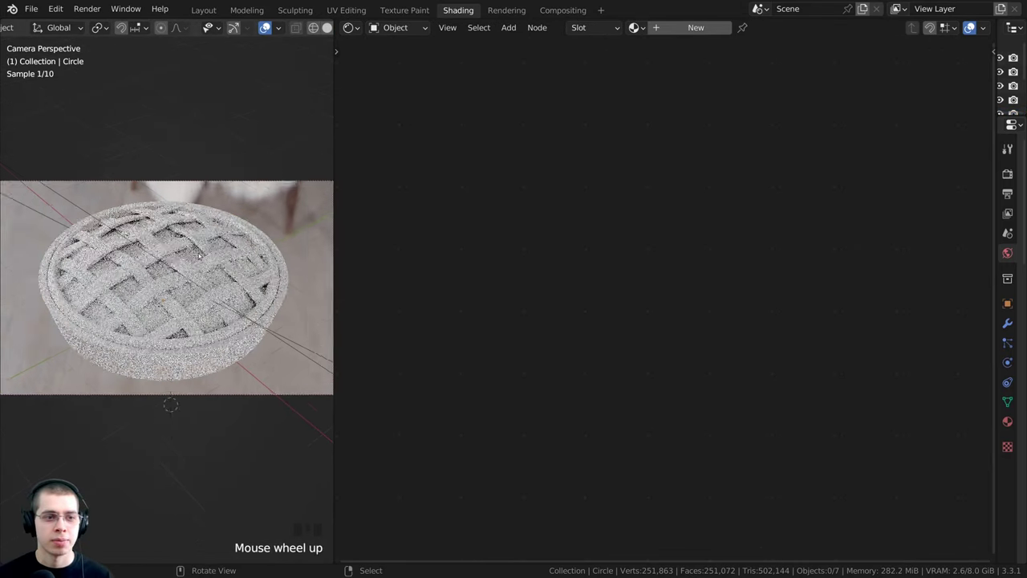
pyautogui.keyDown('shift'); pyautogui.moveTo(302, 282); pyautogui.dragTo(300, 288, button='middle'); pyautogui.keyUp('shift')
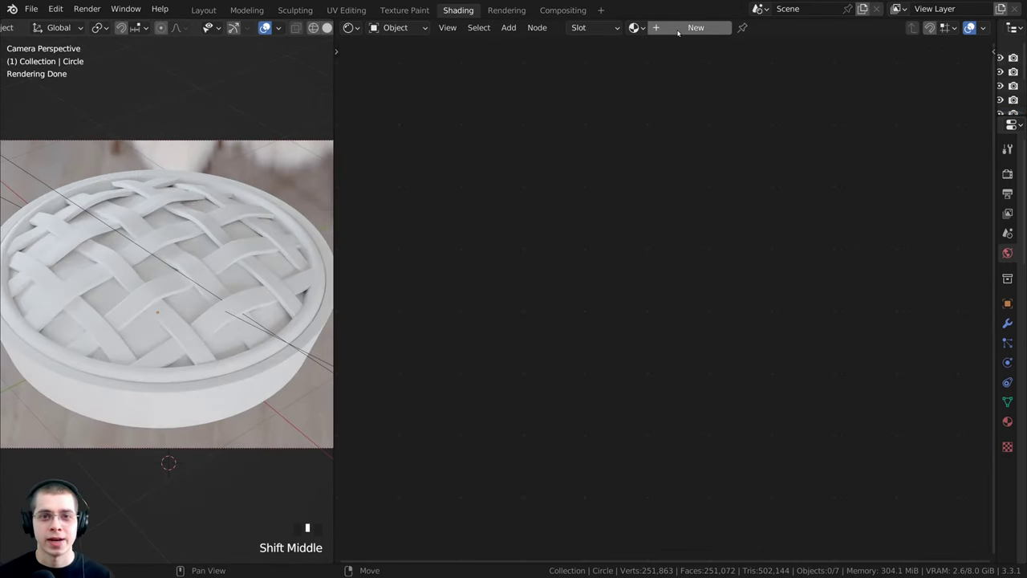
# Create a new material for the pie dish and name it Pie Dish
pyautogui.click(678, 30)
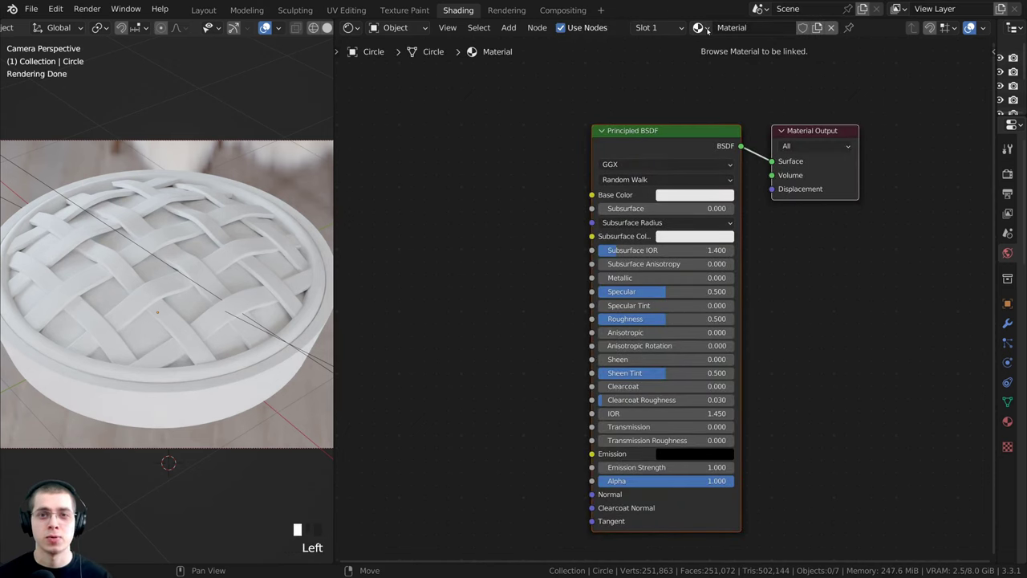
pyautogui.doubleClick(728, 27)
pyautogui.write('Pie Dish')
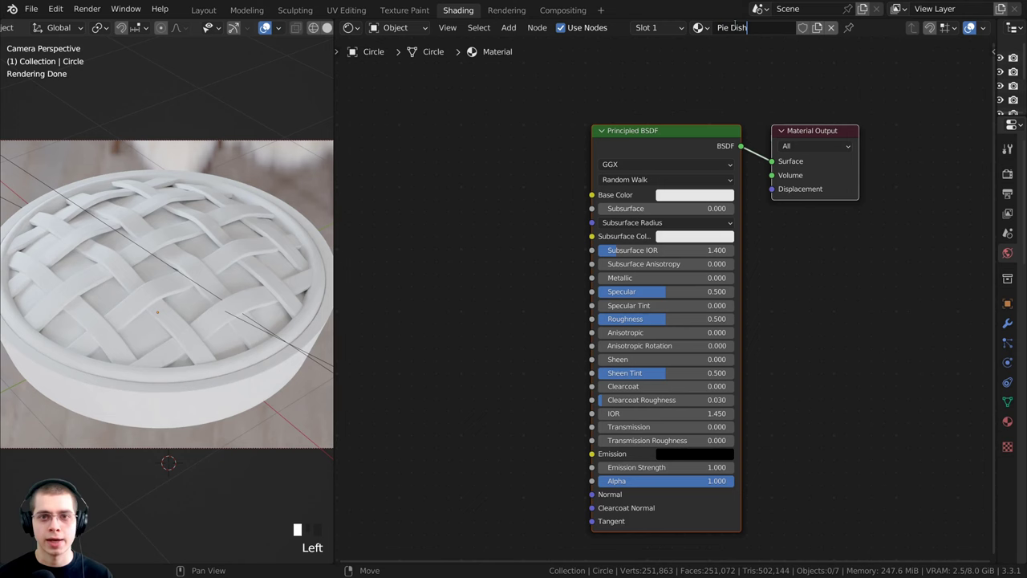
pyautogui.press('Return')
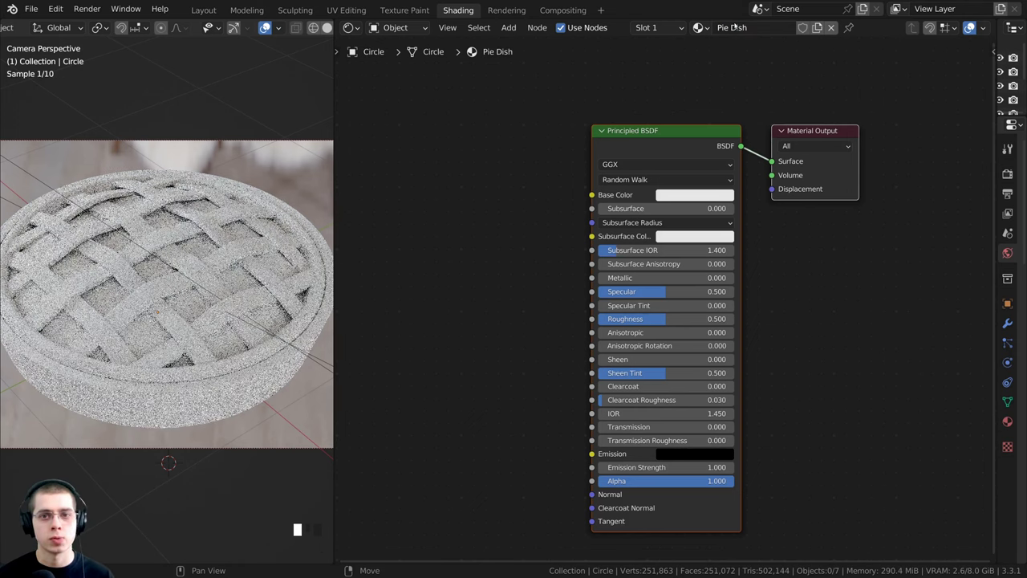
# Set the Metallic value of the Pie Dish material's Principled BSDF to 1.000
pyautogui.scroll(1, 681, 143)
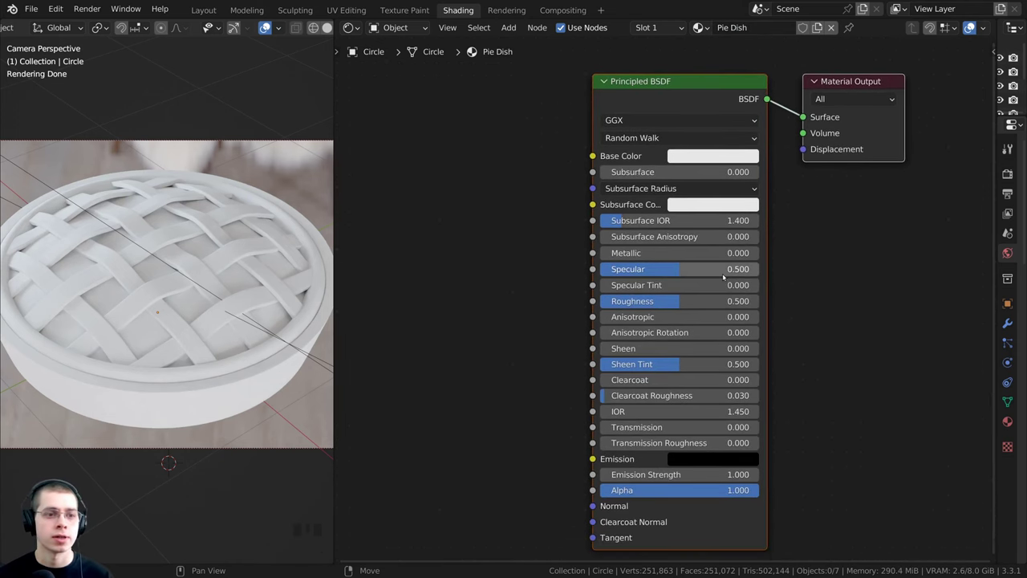
pyautogui.scroll(-1, 556, 237)
pyautogui.moveTo(566, 267); pyautogui.dragTo(510, 273, button='middle')
pyautogui.scroll(4, 525, 279)
pyautogui.scroll(-1, 522, 280)
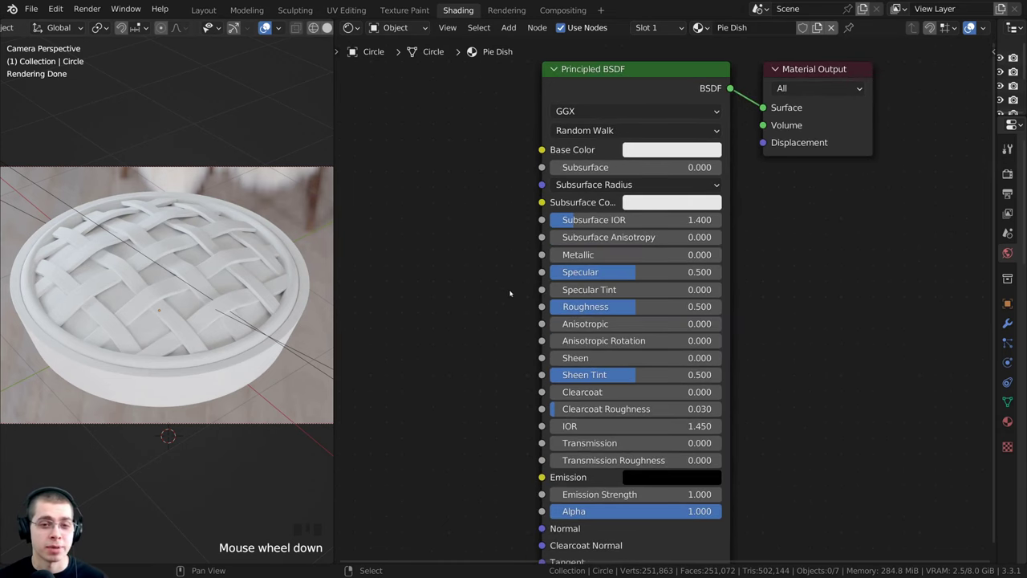
pyautogui.scroll(1, 589, 477)
pyautogui.moveTo(554, 235); pyautogui.dragTo(733, 238)
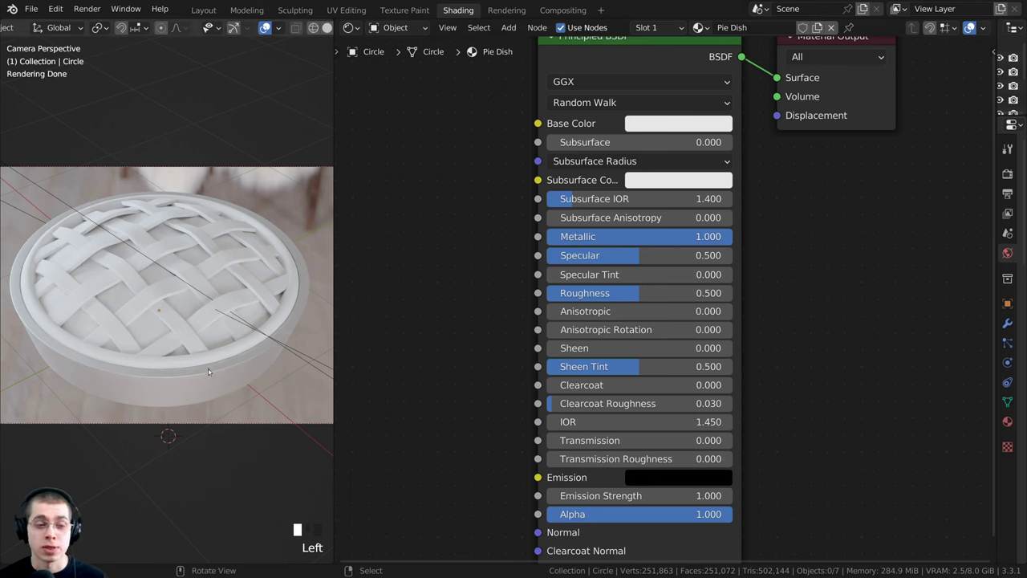
# Lower the Pie Dish material's Roughness to 0.25
pyautogui.scroll(1, 210, 371)
pyautogui.keyDown('shift'); pyautogui.moveTo(210, 372); pyautogui.dragTo(204, 347, button='middle'); pyautogui.keyUp('shift')
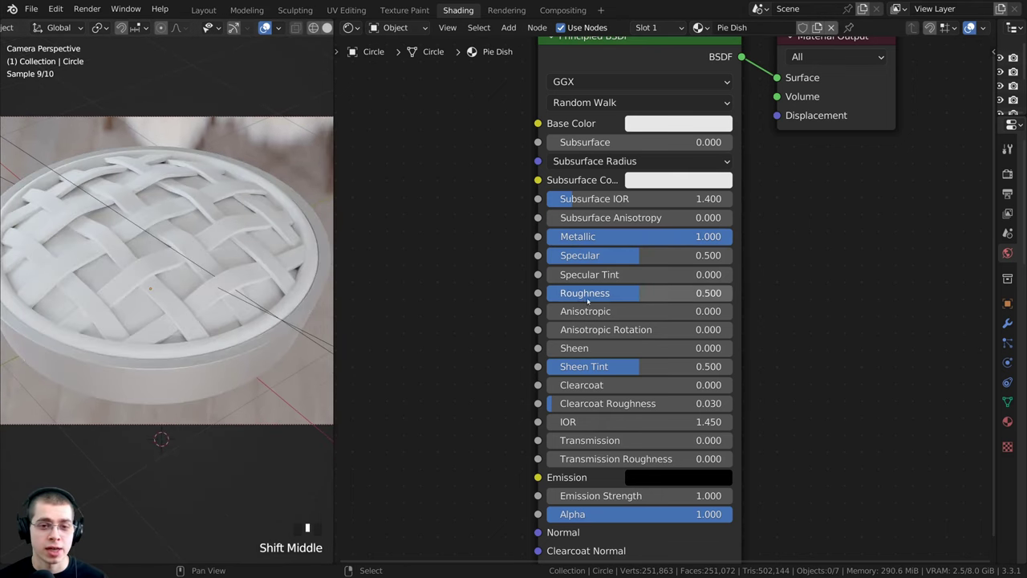
pyautogui.moveTo(588, 297); pyautogui.dragTo(613, 293)
pyautogui.click(613, 293)
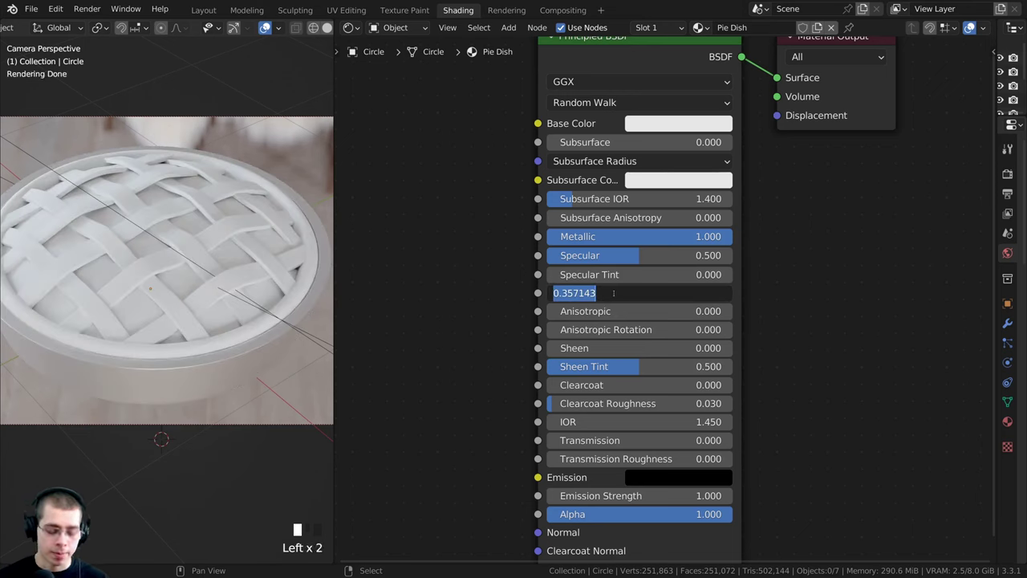
pyautogui.write('.25')
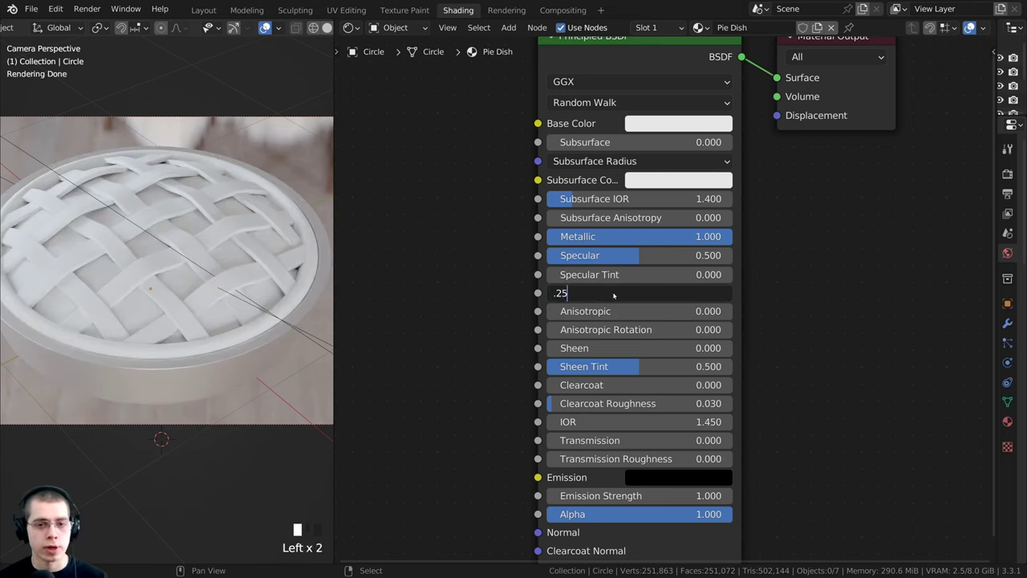
pyautogui.press('Return')
# Change the Pie Dish material's Base Color to a copper-like orange
pyautogui.press('Home')
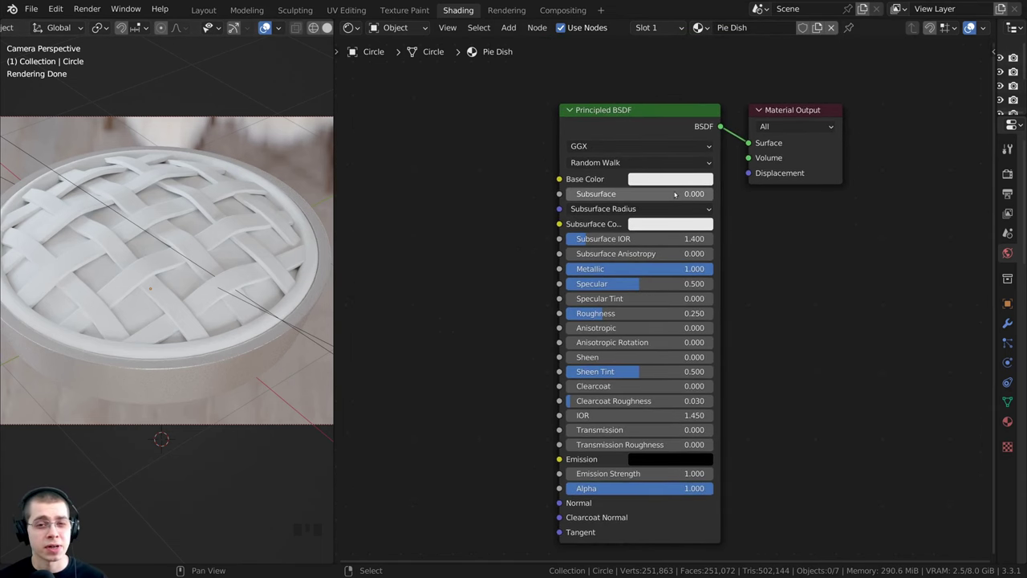
pyautogui.click(674, 180)
pyautogui.moveTo(742, 202); pyautogui.dragTo(744, 214)
pyautogui.moveTo(687, 249); pyautogui.dragTo(669, 271)
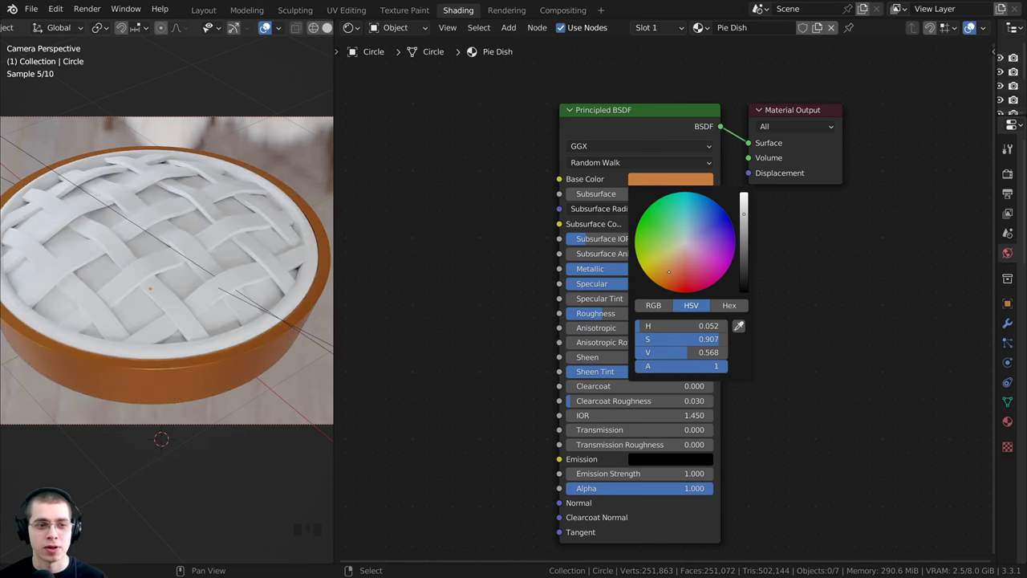
pyautogui.click(729, 305)
pyautogui.scroll(2, 692, 171)
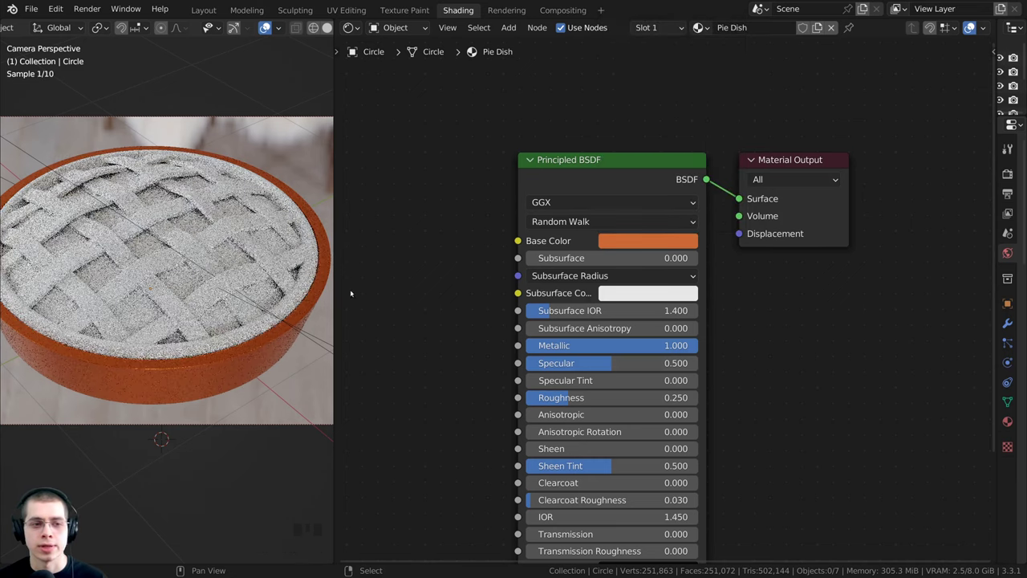
pyautogui.scroll(-3, 625, 252)
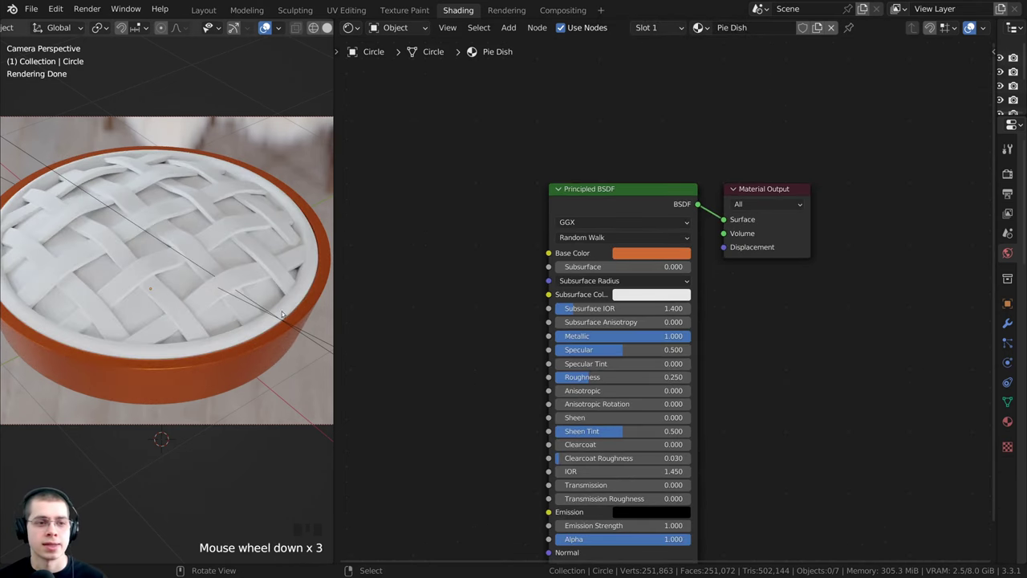
# Try a more saturated orange-red (hex CC4C0B) as the dish's Base Color, undo it, and inspect the dish's rim closely
pyautogui.click(625, 253)
pyautogui.moveTo(686, 100); pyautogui.dragTo(650, 162)
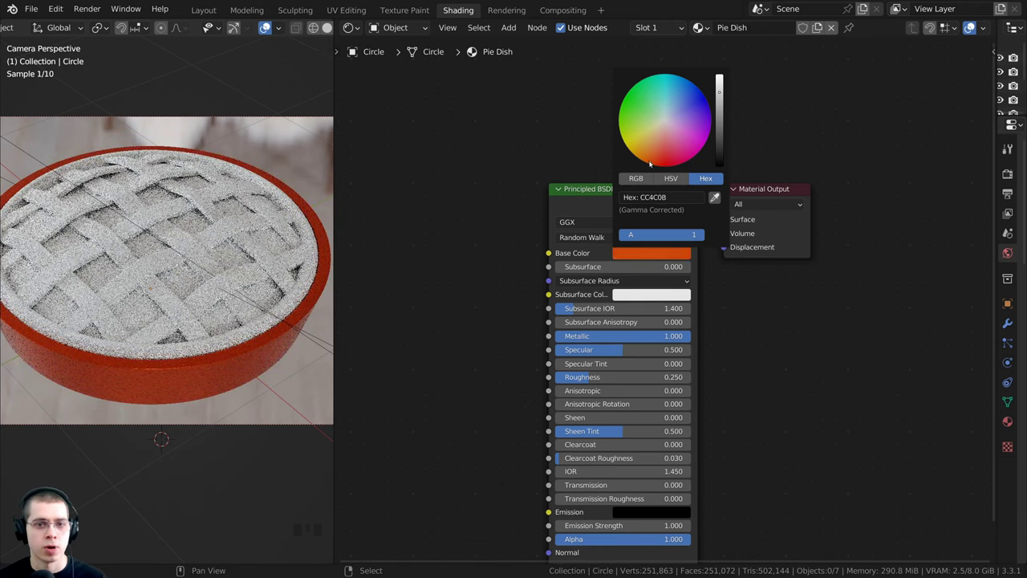
pyautogui.scroll(-1, 211, 331)
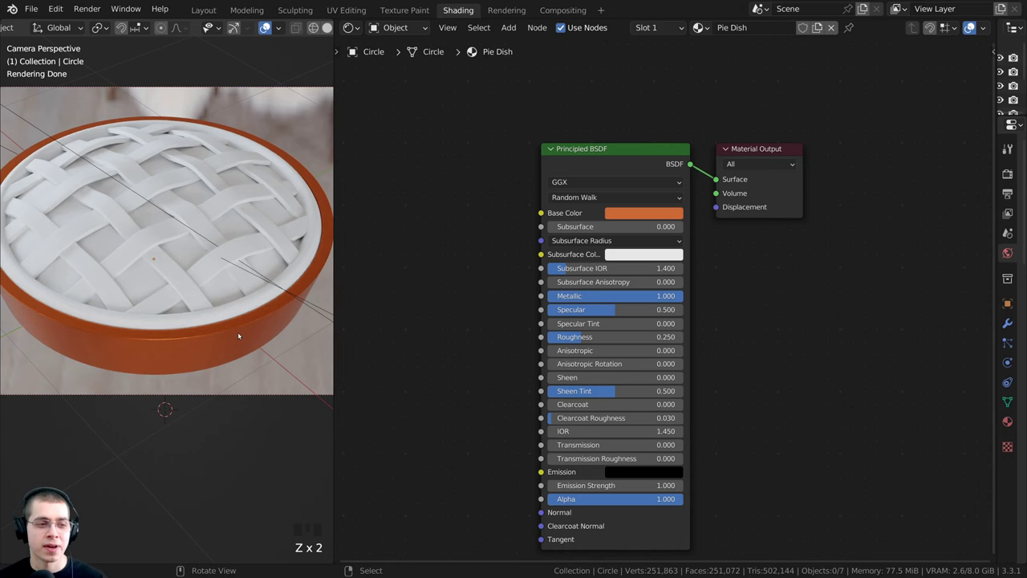
pyautogui.keyDown('shift'); pyautogui.moveTo(237, 331); pyautogui.dragTo(172, 287, button='middle'); pyautogui.keyUp('shift')
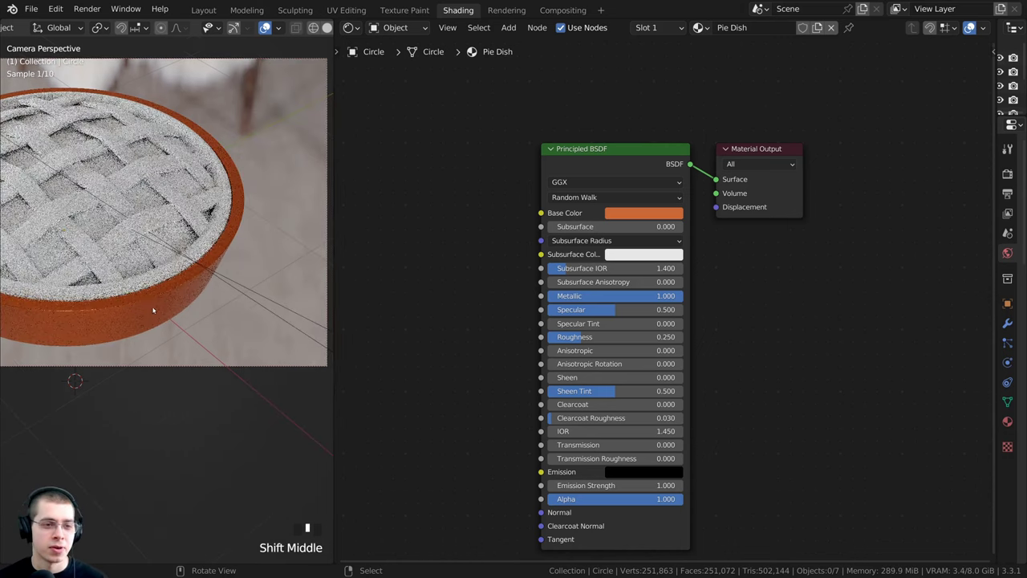
pyautogui.scroll(4, 171, 283)
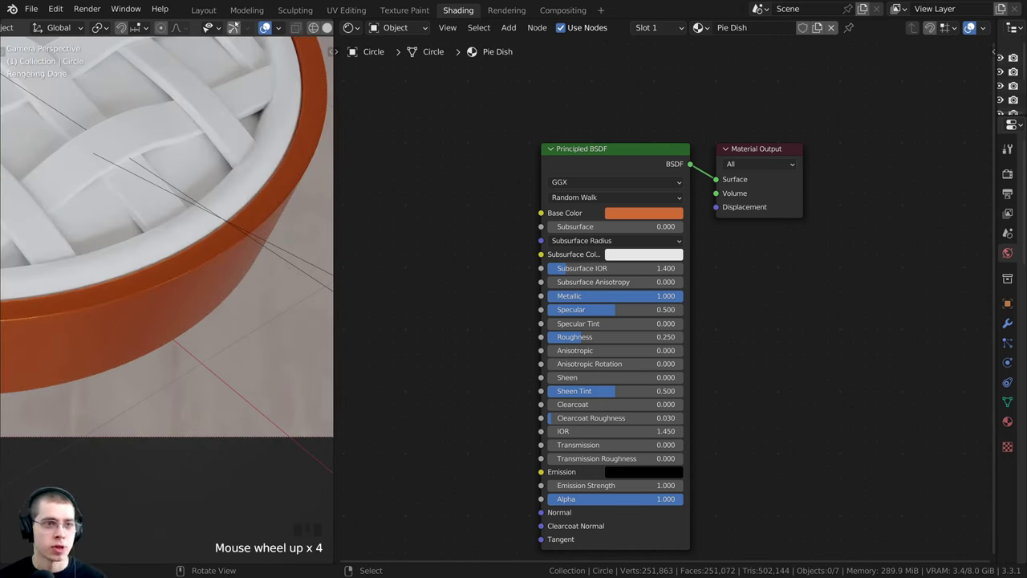
# Return to the Layout workspace in solid shading and open the pie dish in Edit Mode from a side angle
pyautogui.click(203, 9)
pyautogui.press('z')
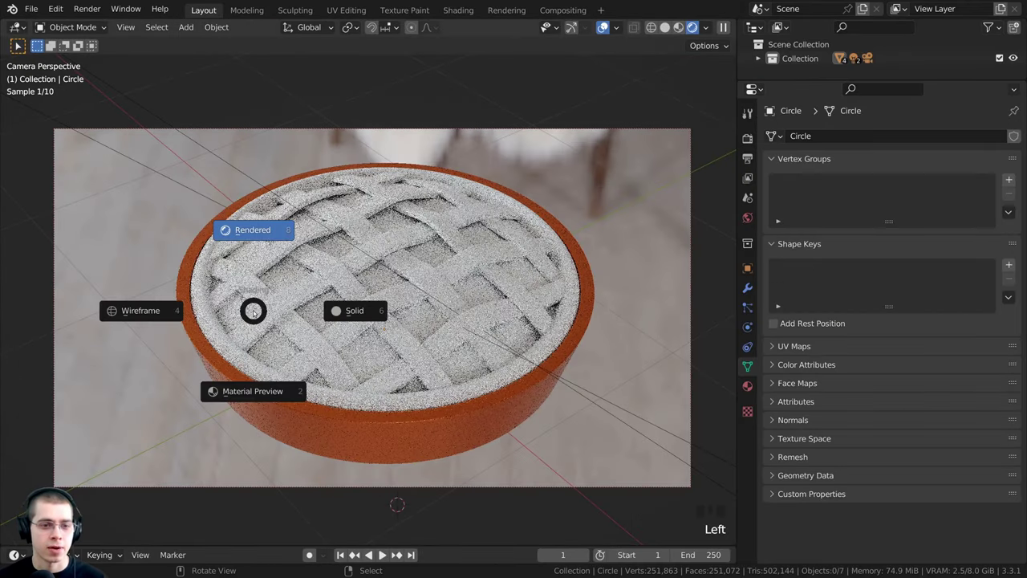
pyautogui.click(425, 331)
pyautogui.moveTo(425, 332)
pyautogui.mouseDown(button='middle')
pyautogui.moveTo(479, 397)
pyautogui.moveTo(447, 337)
pyautogui.moveTo(455, 388)
pyautogui.moveTo(449, 344)
pyautogui.moveTo(432, 325)
pyautogui.mouseUp(button='middle')
pyautogui.scroll(2, 436, 313)
pyautogui.rightClick(436, 317)
pyautogui.press('Tab')
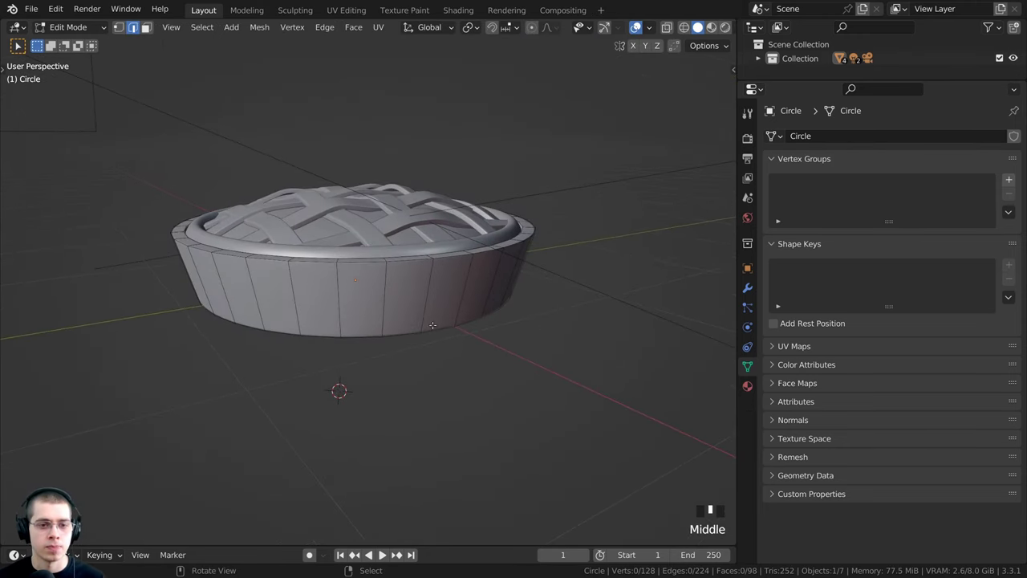
# Thin the pie dish's rim by scaling its outer wall face loop slightly inward with Z excluded, and return to Object Mode
pyautogui.click(147, 27)
pyautogui.scroll(2, 376, 389)
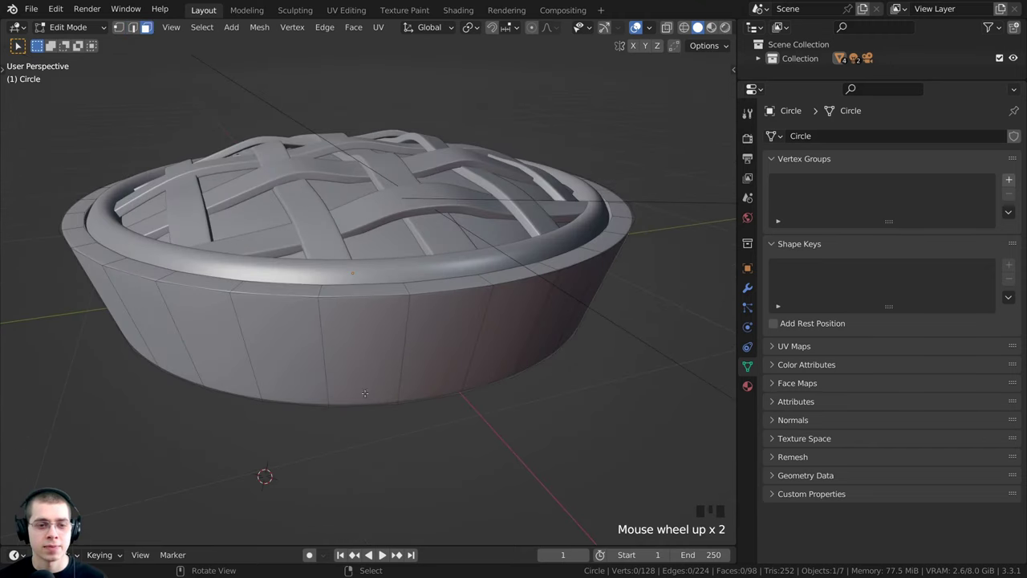
pyautogui.keyDown('alt'); pyautogui.rightClick(478, 339); pyautogui.keyUp('alt')
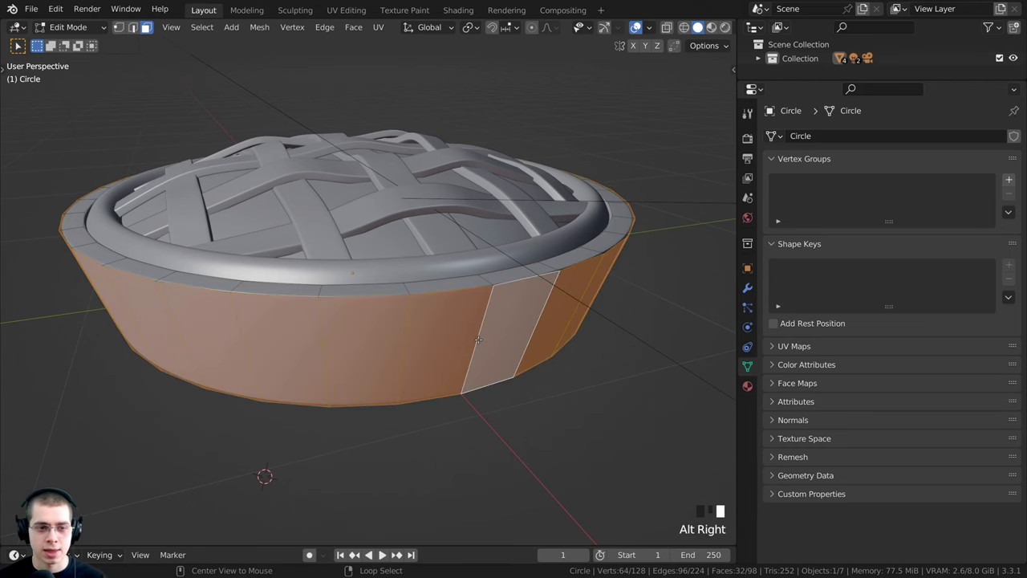
pyautogui.scroll(-2, 525, 337)
pyautogui.moveTo(524, 337); pyautogui.dragTo(445, 328, button='middle')
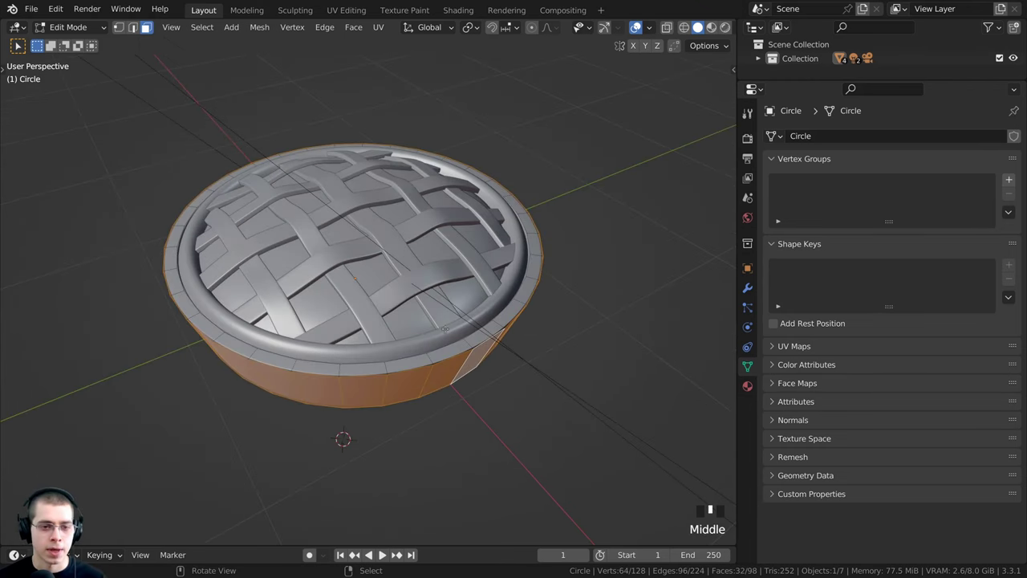
pyautogui.moveTo(611, 356); pyautogui.dragTo(616, 355, button='middle')
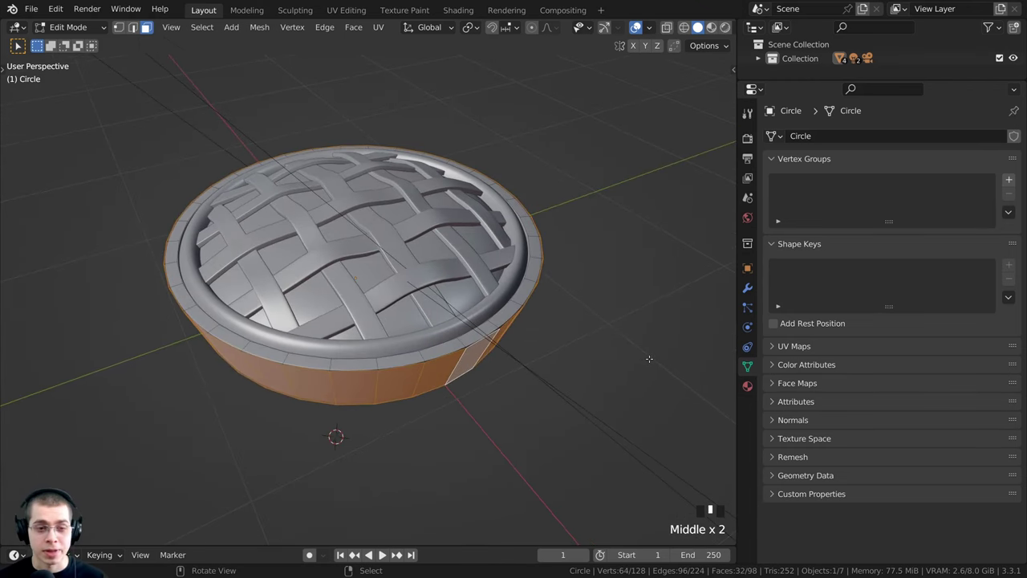
pyautogui.press('s')
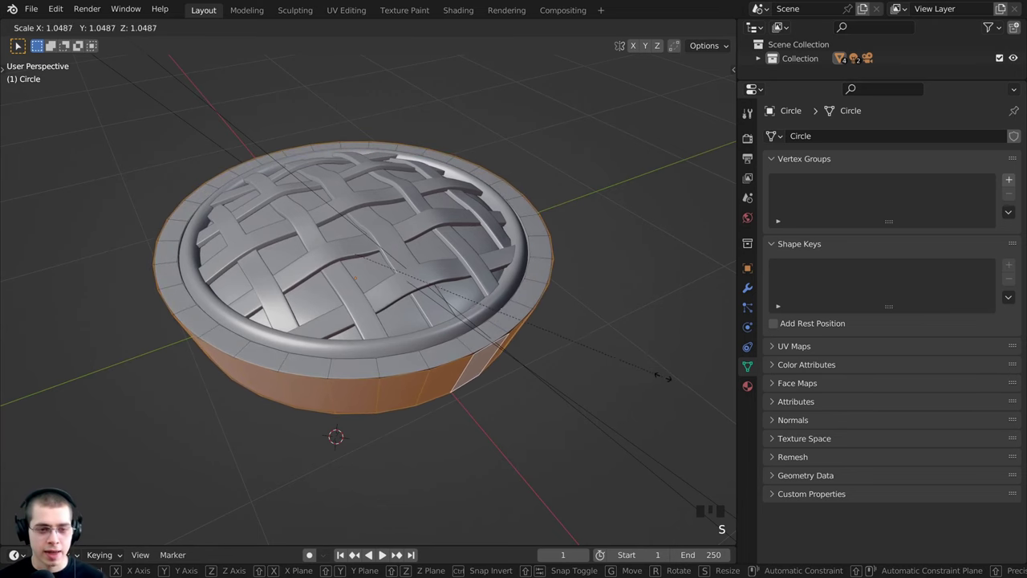
pyautogui.hotkey('shift', 'z')
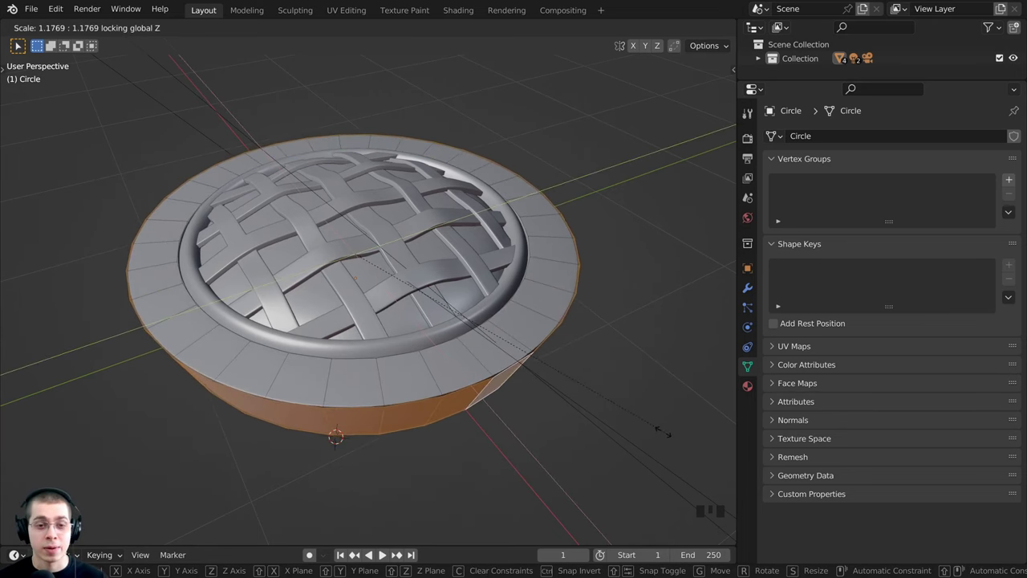
pyautogui.click(604, 399)
pyautogui.scroll(3, 604, 401)
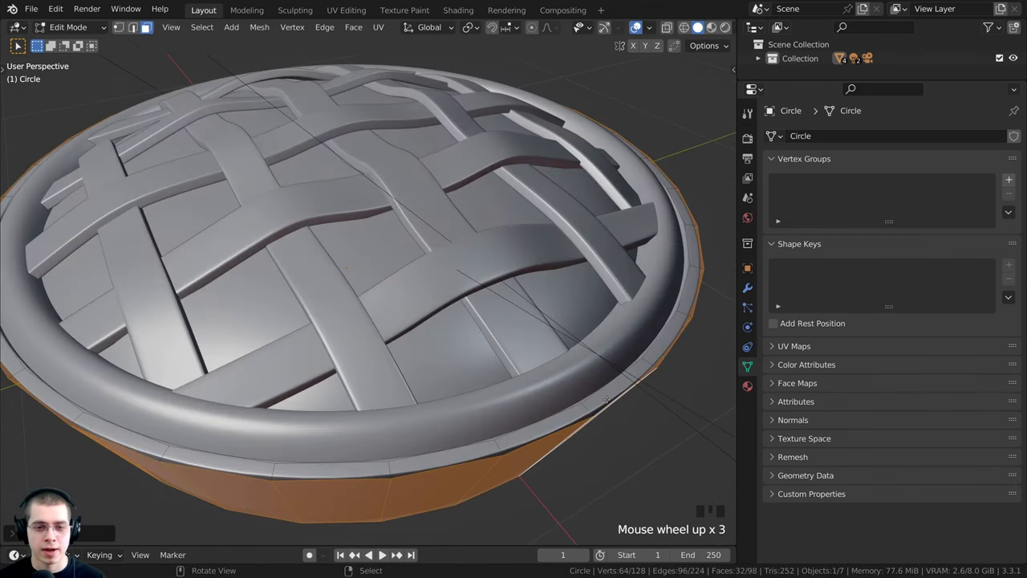
pyautogui.press('Tab')
pyautogui.scroll(-4, 601, 393)
pyautogui.moveTo(601, 390); pyautogui.dragTo(194, 50, button='middle')
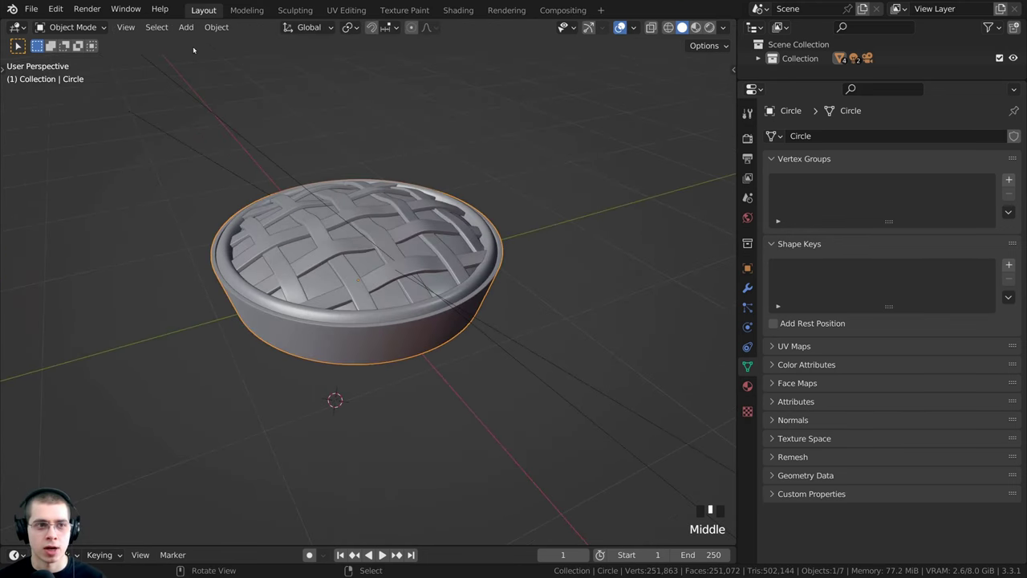
# Return to the Shading workspace and examine the reshaped dish's rim and metallic orange material in the rendered view
pyautogui.click(457, 10)
pyautogui.scroll(-2, 131, 294)
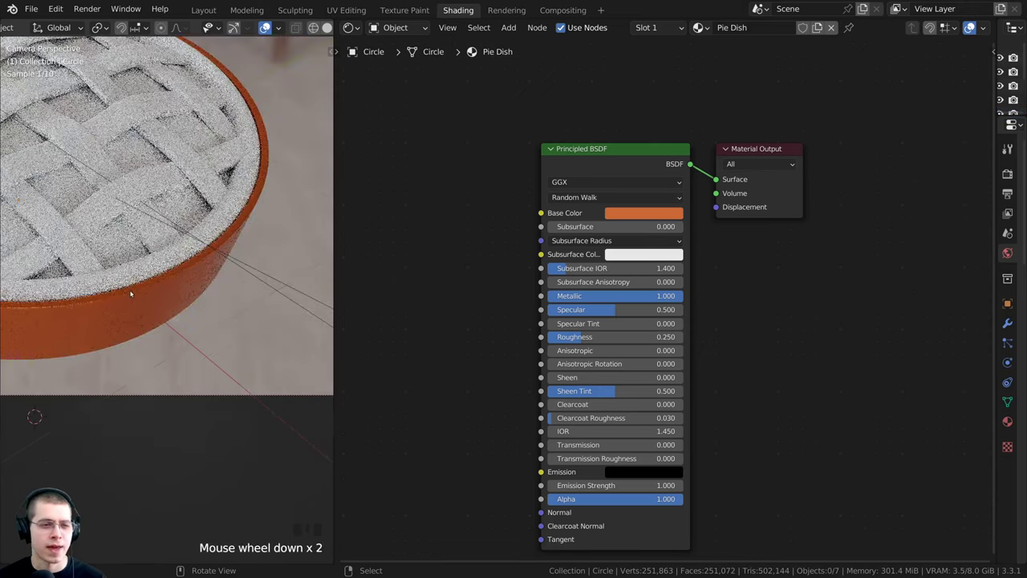
pyautogui.keyDown('shift'); pyautogui.moveTo(130, 294); pyautogui.dragTo(209, 386, button='middle'); pyautogui.keyUp('shift')
pyautogui.scroll(-2, 190, 339)
pyautogui.scroll(1, 197, 335)
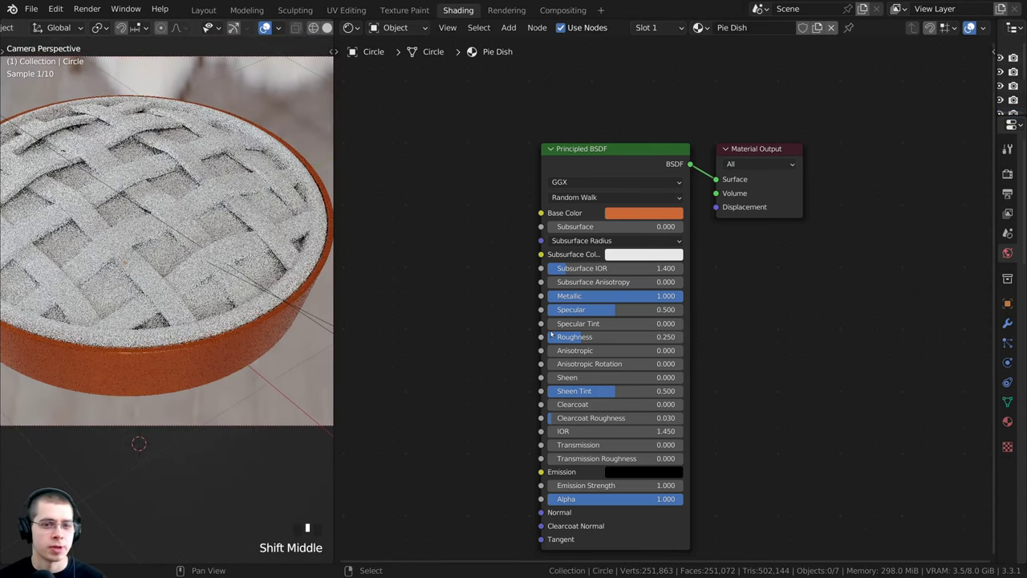
pyautogui.scroll(-1, 551, 334)
pyautogui.moveTo(551, 334); pyautogui.dragTo(594, 320, button='middle')
pyautogui.moveTo(431, 343); pyautogui.dragTo(480, 359, button='middle')
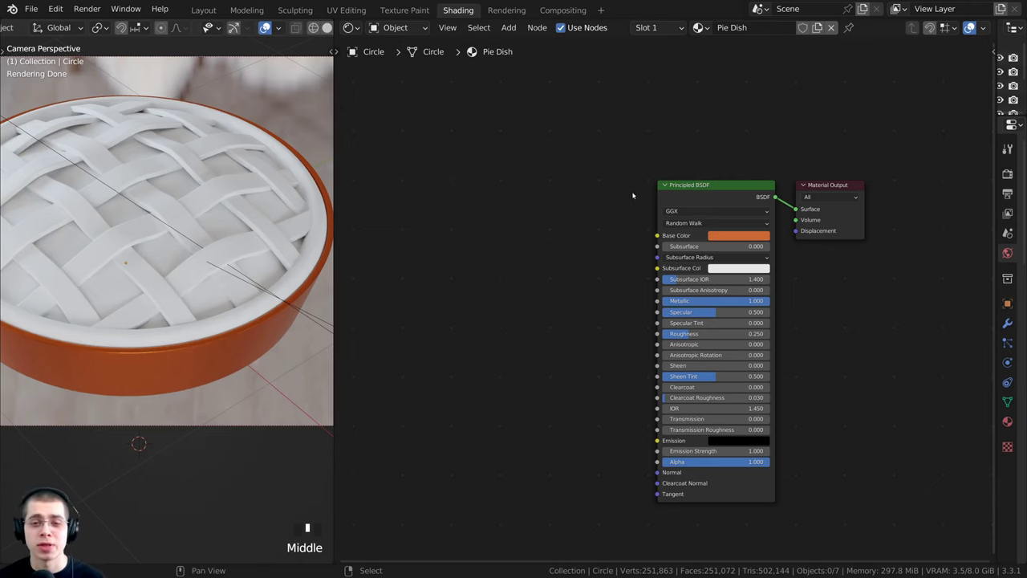
pyautogui.moveTo(632, 195); pyautogui.dragTo(650, 168, button='middle')
pyautogui.moveTo(508, 291); pyautogui.dragTo(523, 292, button='middle')
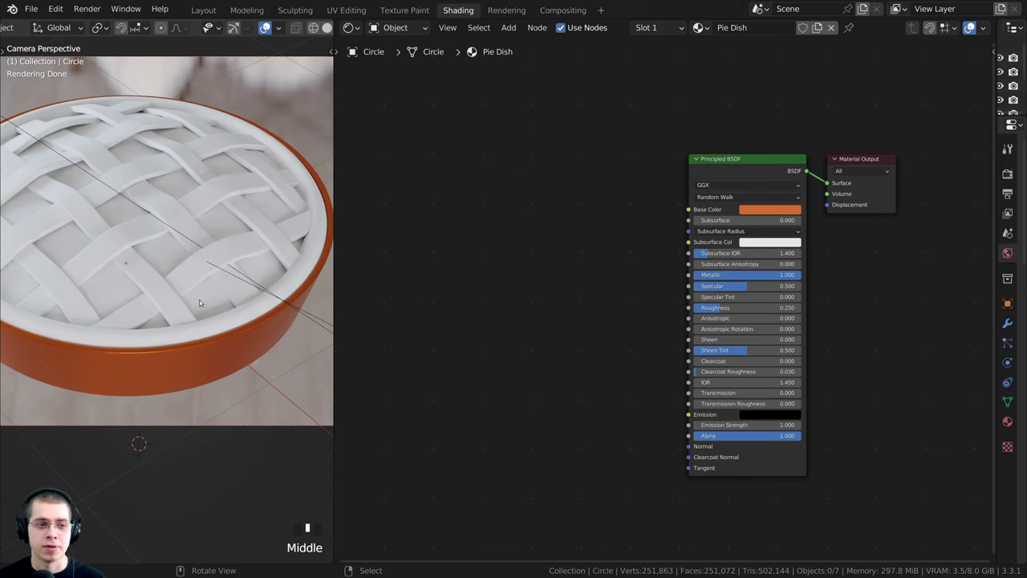
pyautogui.scroll(-1, 196, 297)
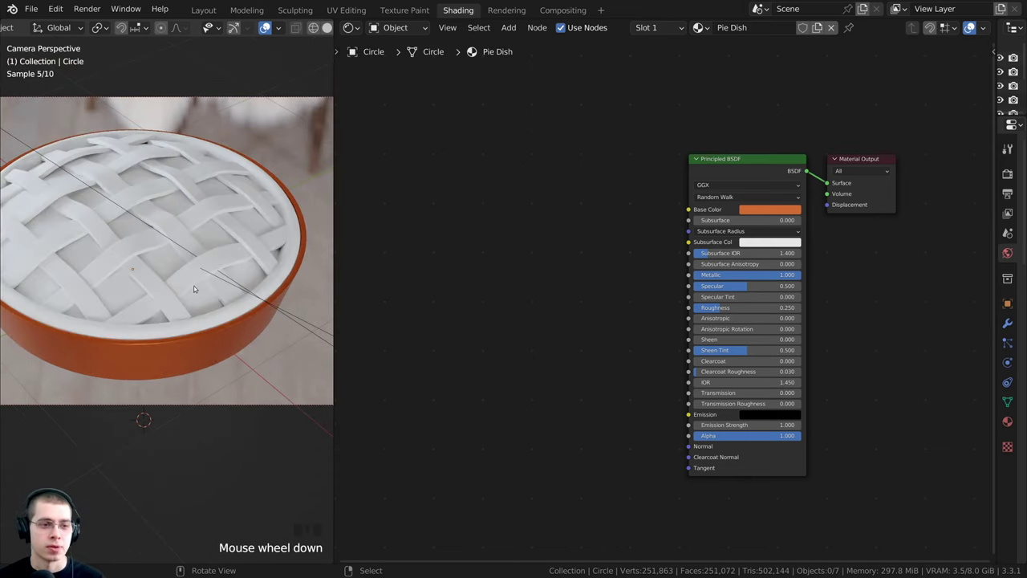
# Hide the lattice strips so the filling surface beneath them is exposed
pyautogui.rightClick(232, 254)
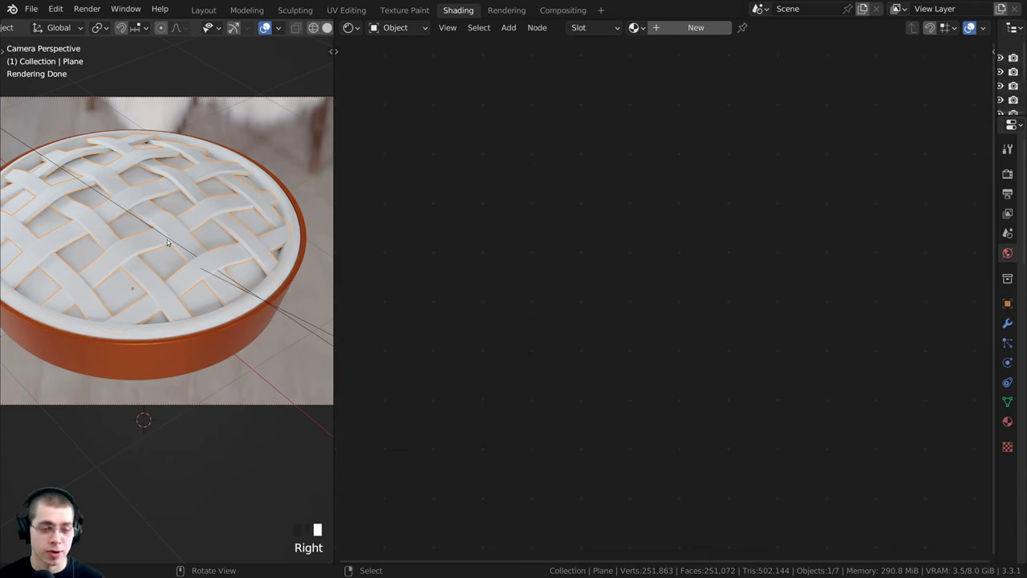
pyautogui.press('Delete')
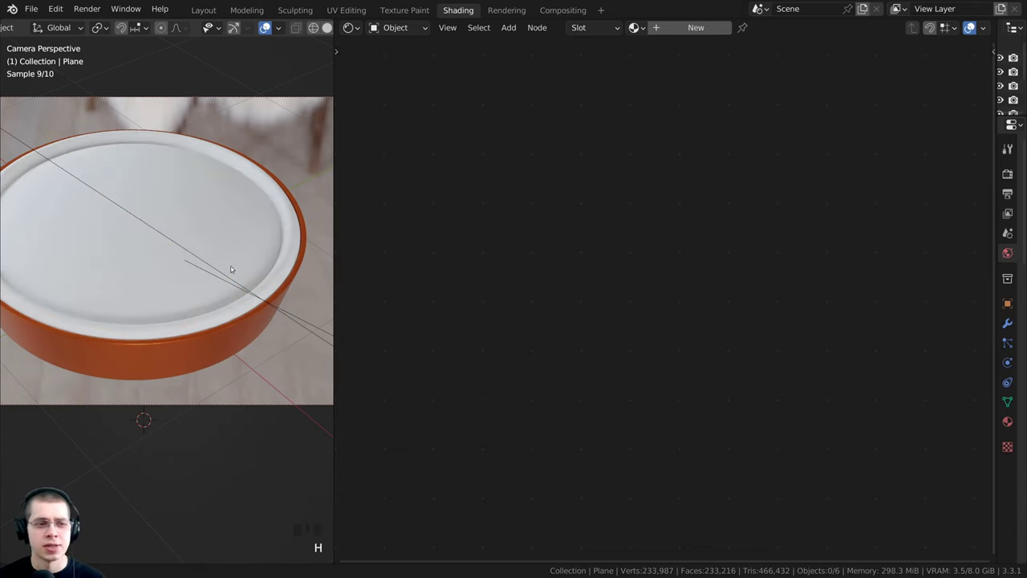
pyautogui.keyDown('shift'); pyautogui.moveTo(231, 266); pyautogui.dragTo(230, 300, button='middle'); pyautogui.keyUp('shift')
# Create a new material named Apple Pie Filling on the domed filling inside the crust ring
pyautogui.rightClick(62, 265)
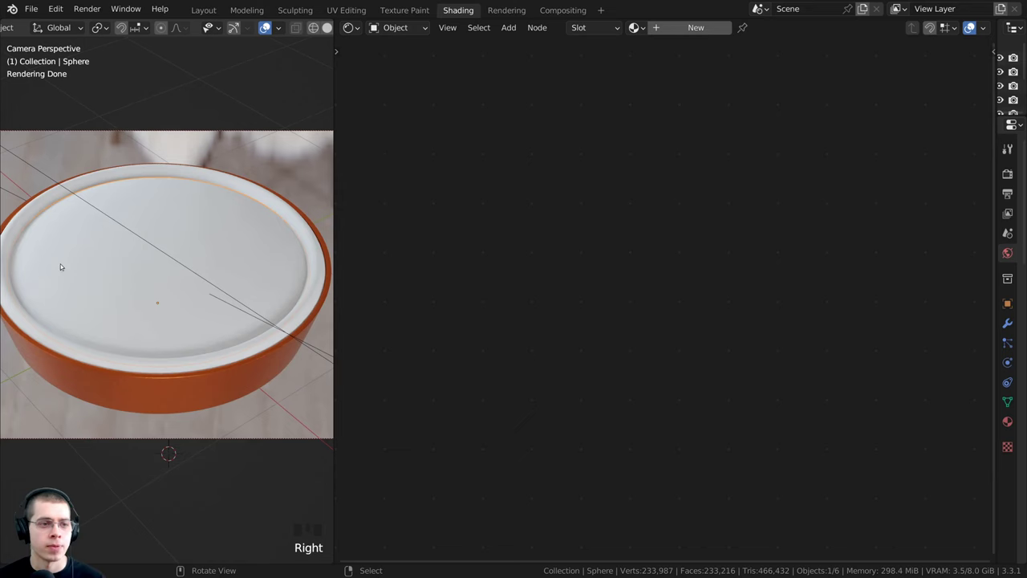
pyautogui.click(695, 29)
pyautogui.click(773, 26)
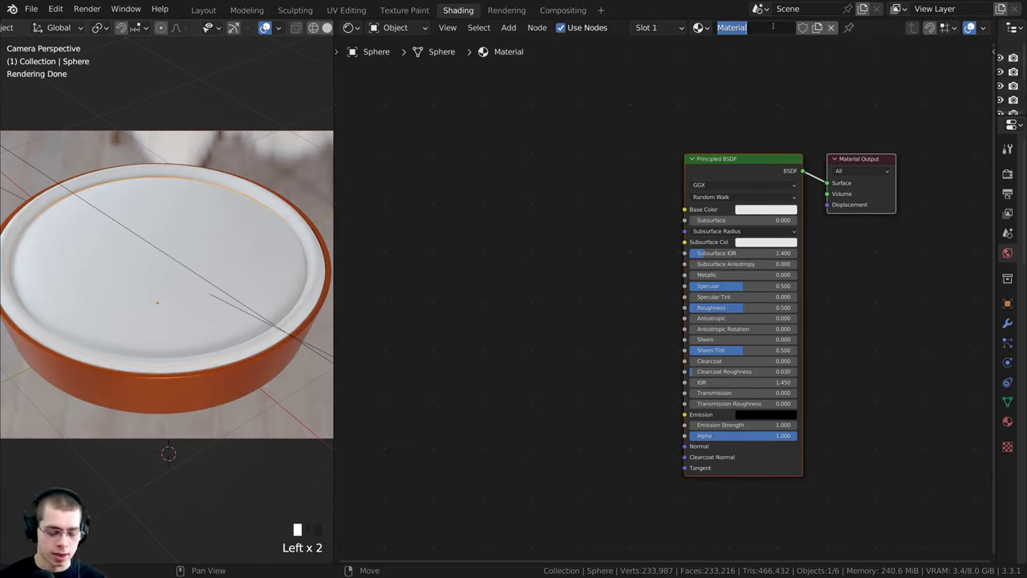
pyautogui.write('Pie Filling')
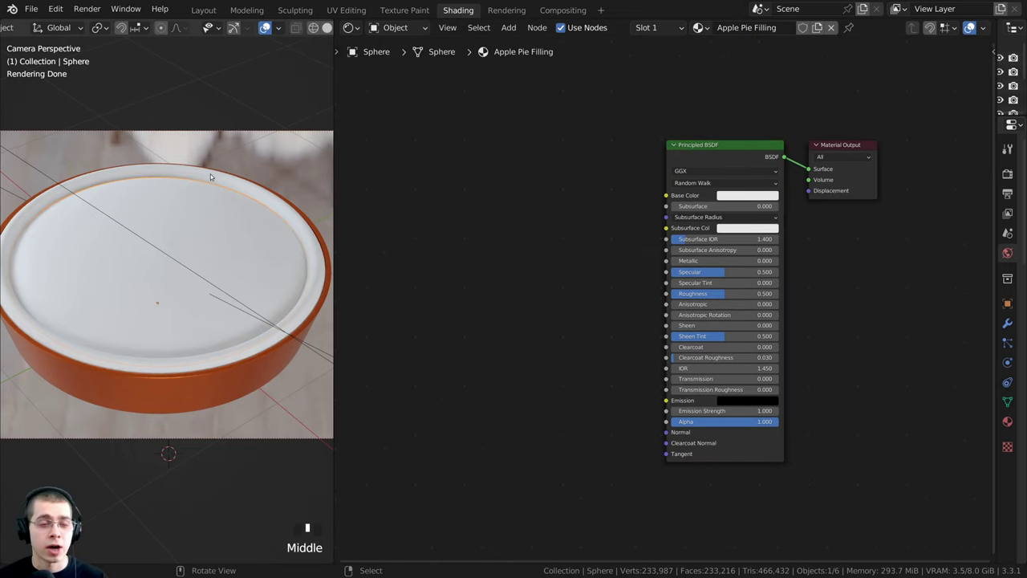
pyautogui.scroll(2, 203, 239)
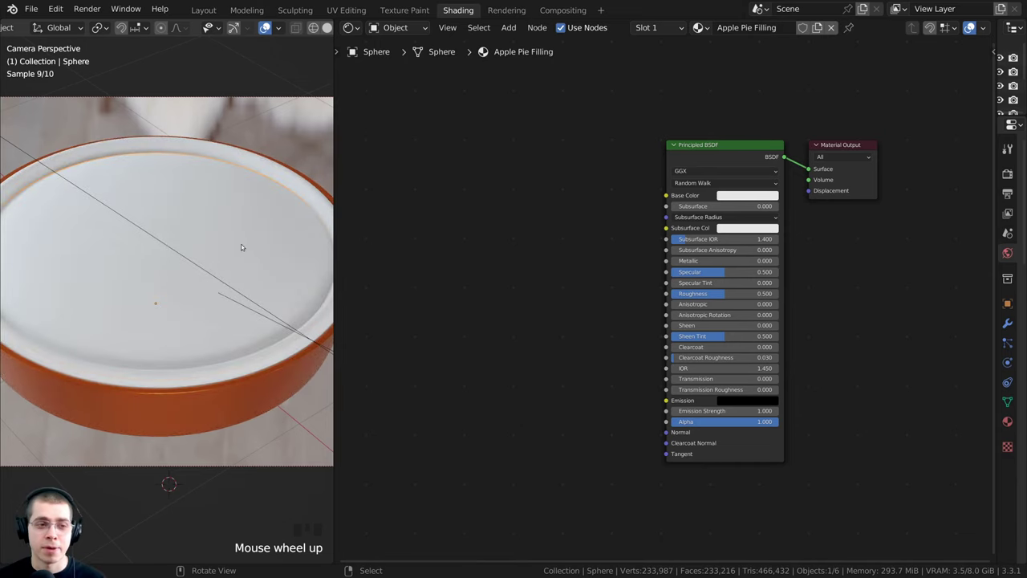
pyautogui.scroll(-1, 261, 234)
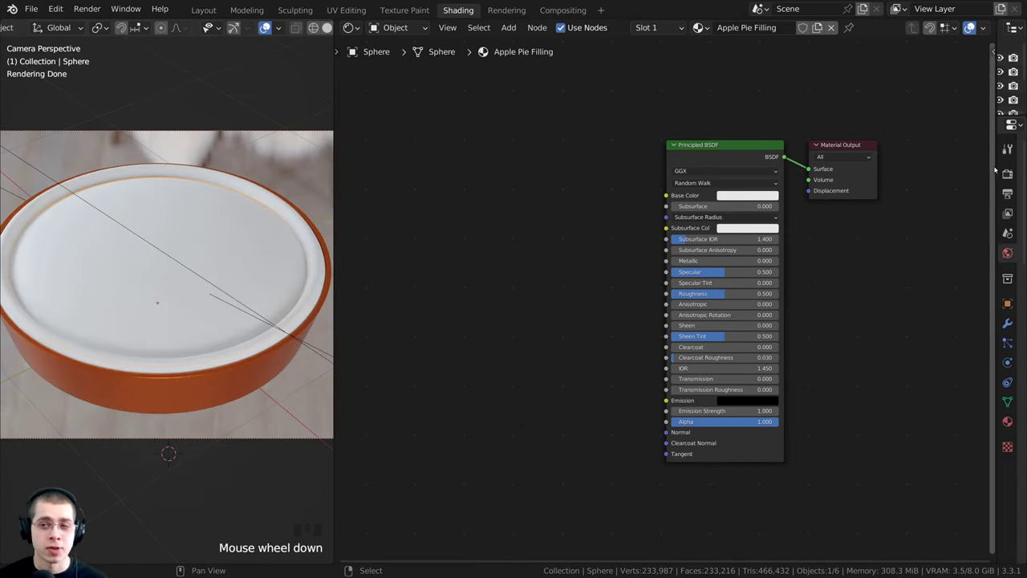
# Check the scene's render engine, then the filling's Subdivision modifier levels and its mesh density in Edit Mode
pyautogui.moveTo(997, 164); pyautogui.dragTo(758, 164)
pyautogui.click(771, 173)
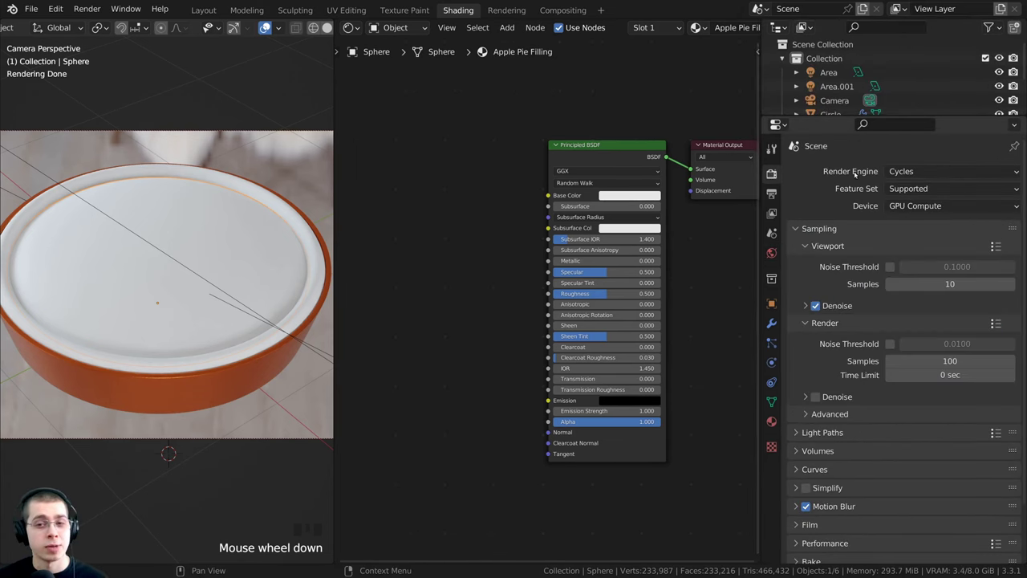
pyautogui.click(915, 172)
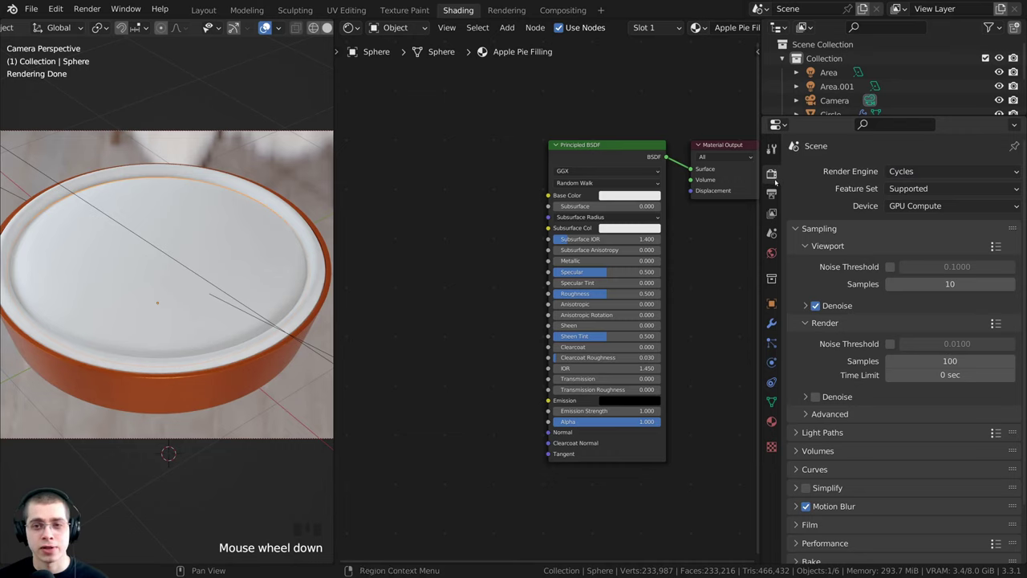
pyautogui.click(916, 171)
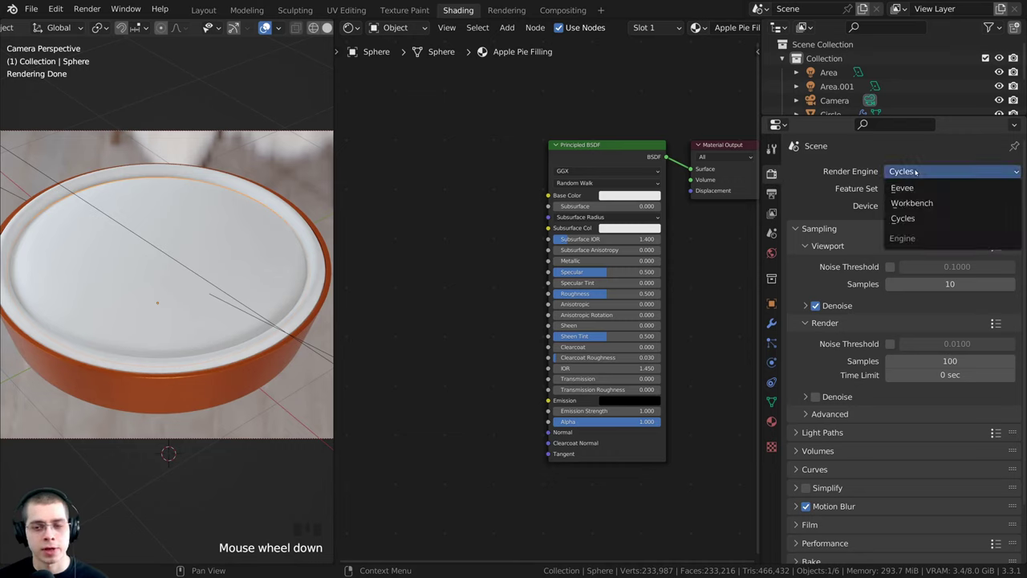
pyautogui.click(915, 171)
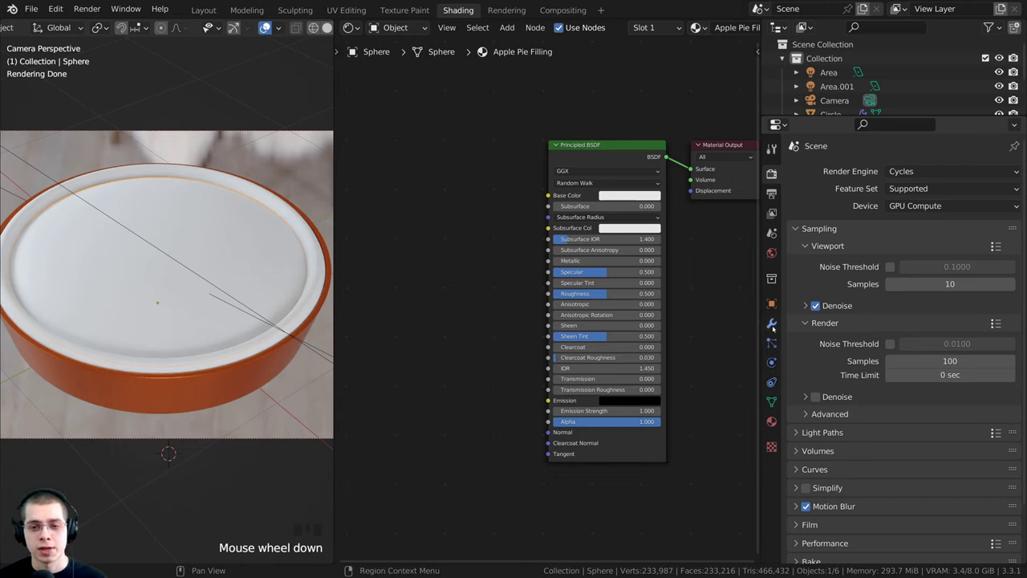
pyautogui.click(772, 324)
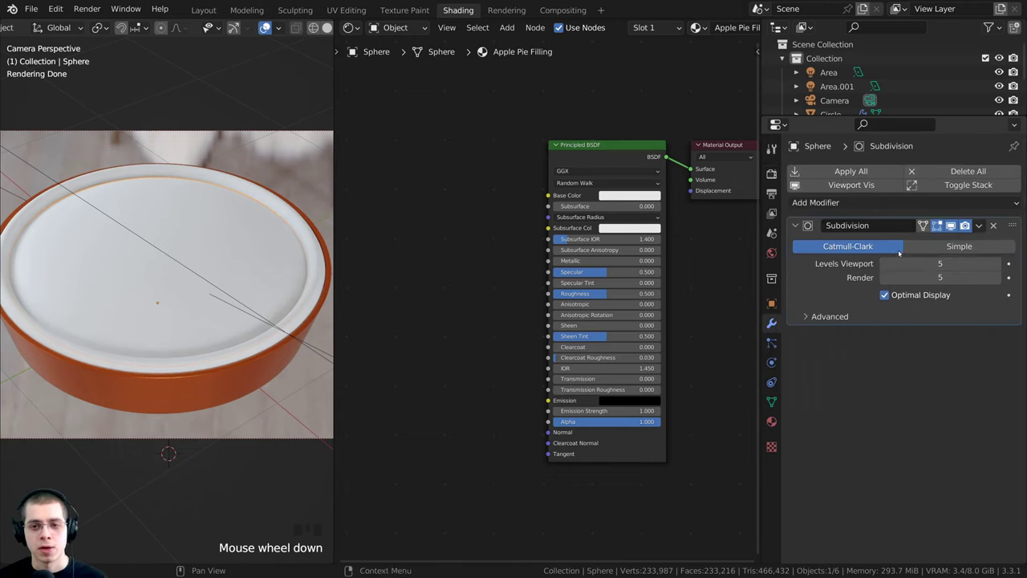
pyautogui.press('Tab')
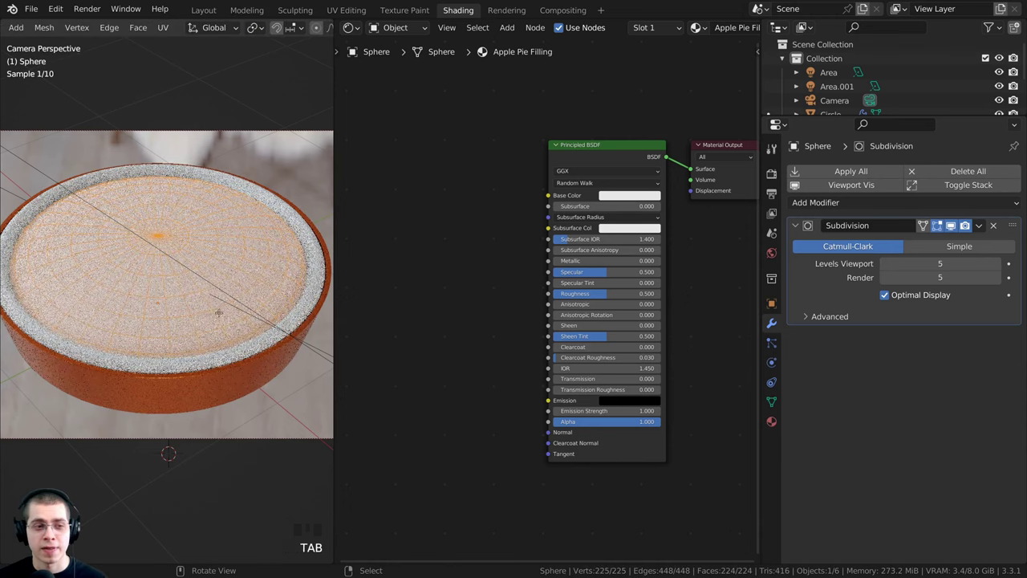
pyautogui.press('Tab')
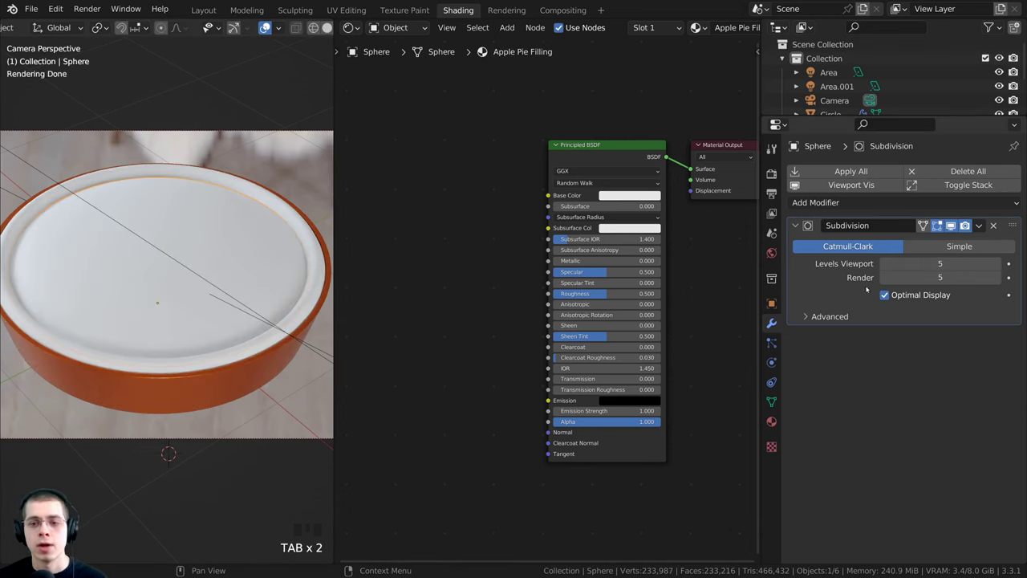
# Set the Apple Pie Filling material's surface displacement method to Displacement and Bump
pyautogui.click(770, 422)
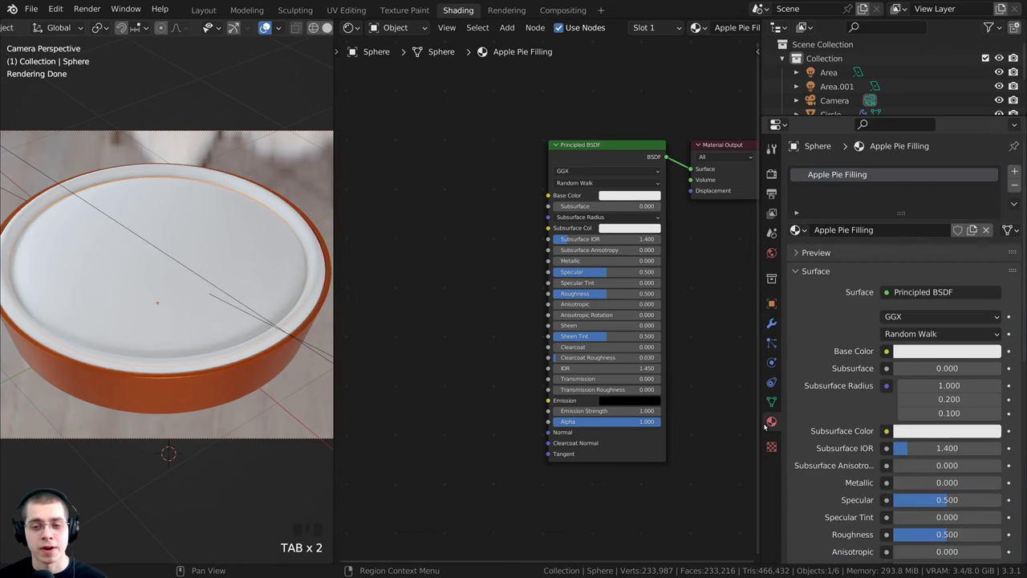
pyautogui.click(797, 270)
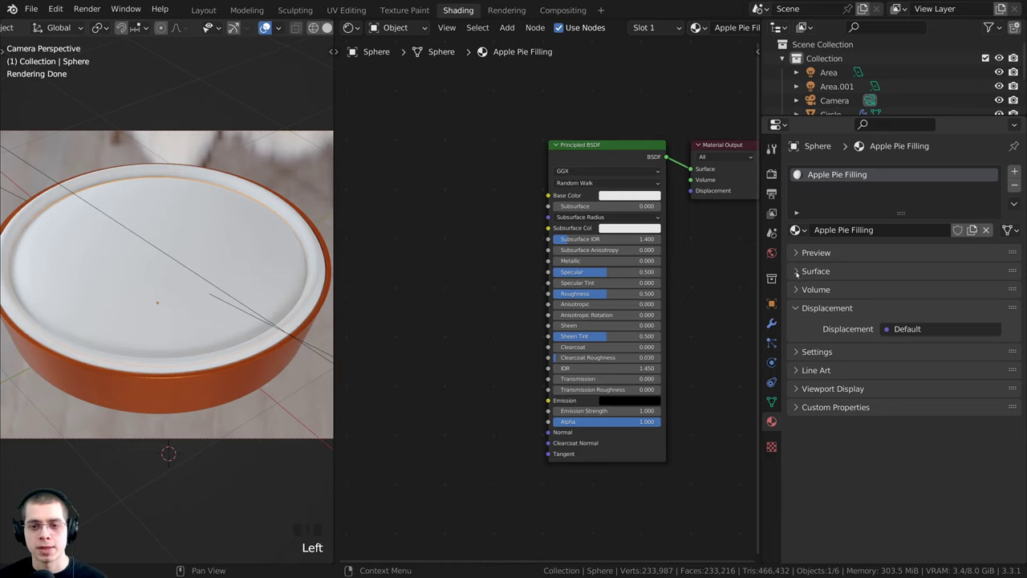
pyautogui.click(795, 308)
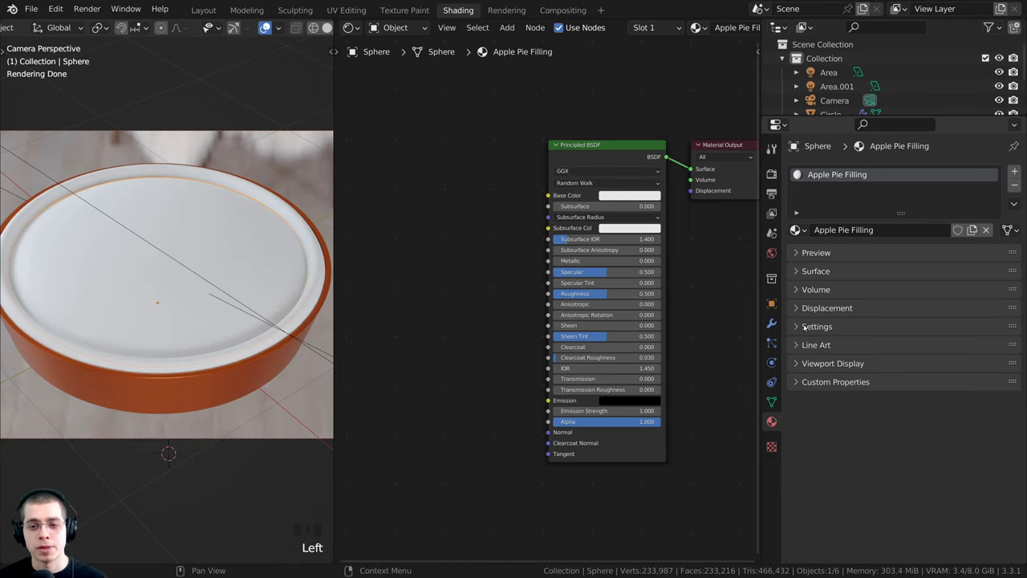
pyautogui.click(796, 326)
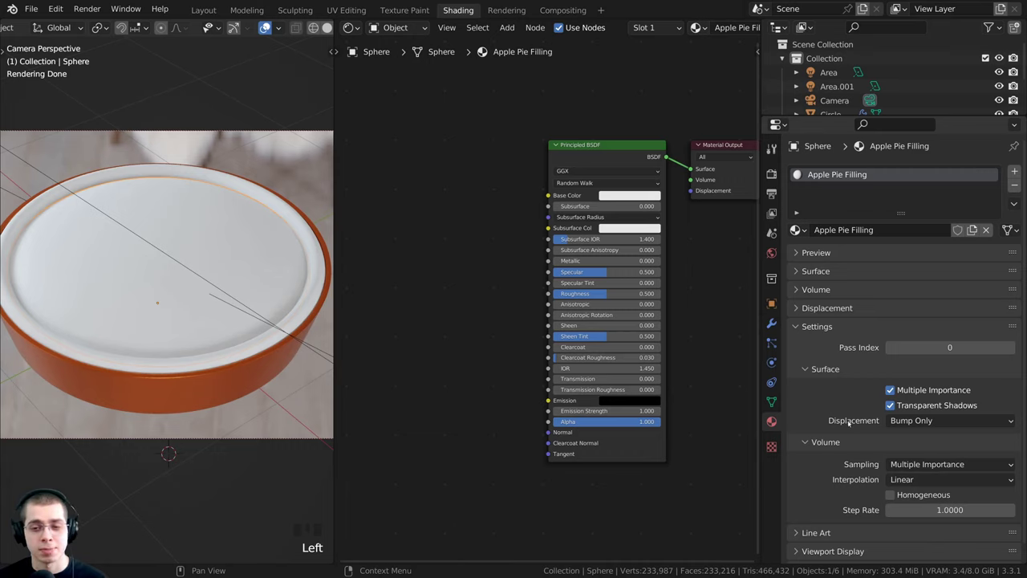
pyautogui.click(913, 421)
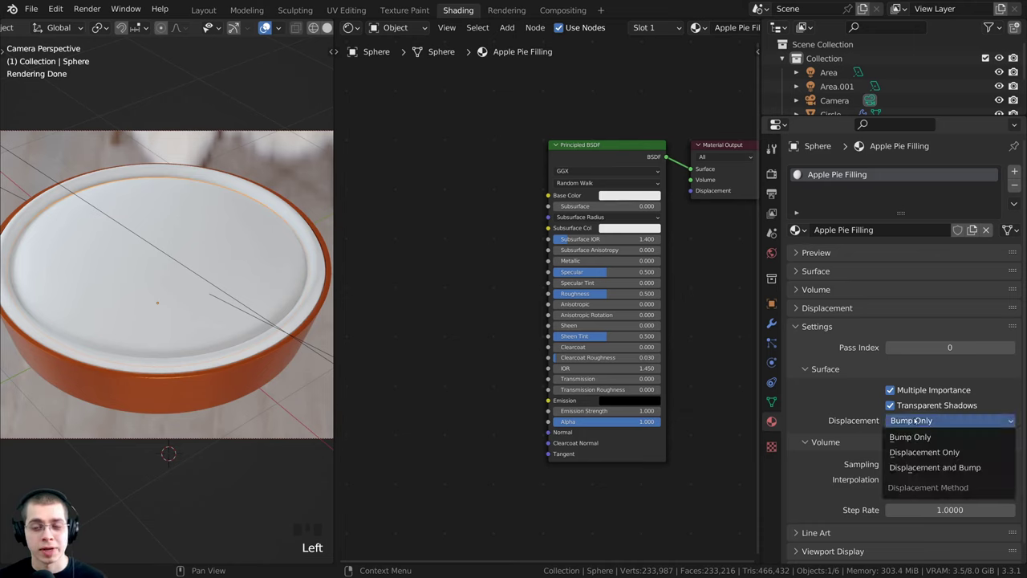
pyautogui.click(931, 467)
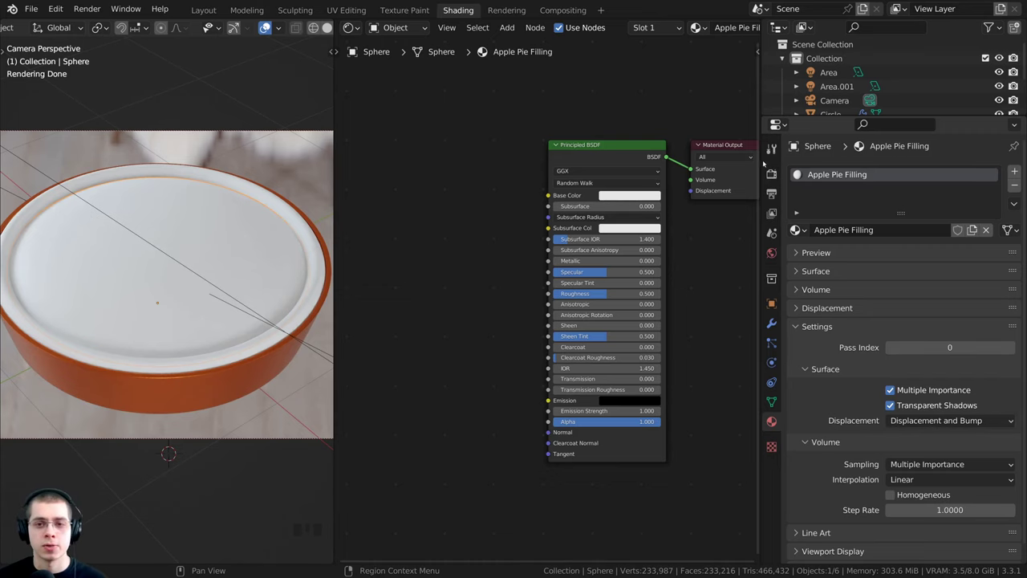
# Widen the shader editor to make room for building the Apple Pie Filling node tree
pyautogui.moveTo(761, 158); pyautogui.dragTo(1003, 184)
pyautogui.scroll(2, 614, 265)
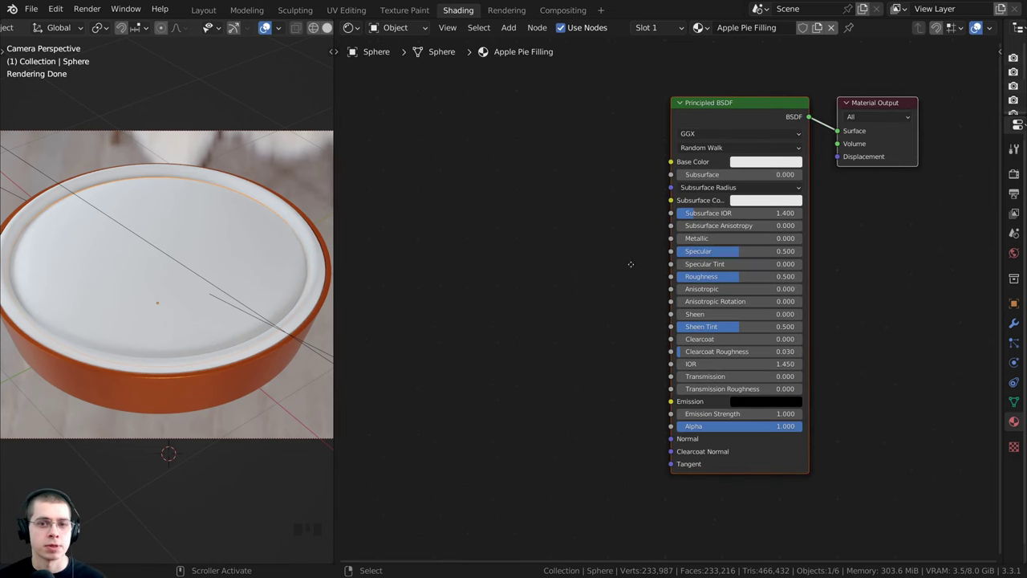
pyautogui.moveTo(842, 172); pyautogui.dragTo(658, 171)
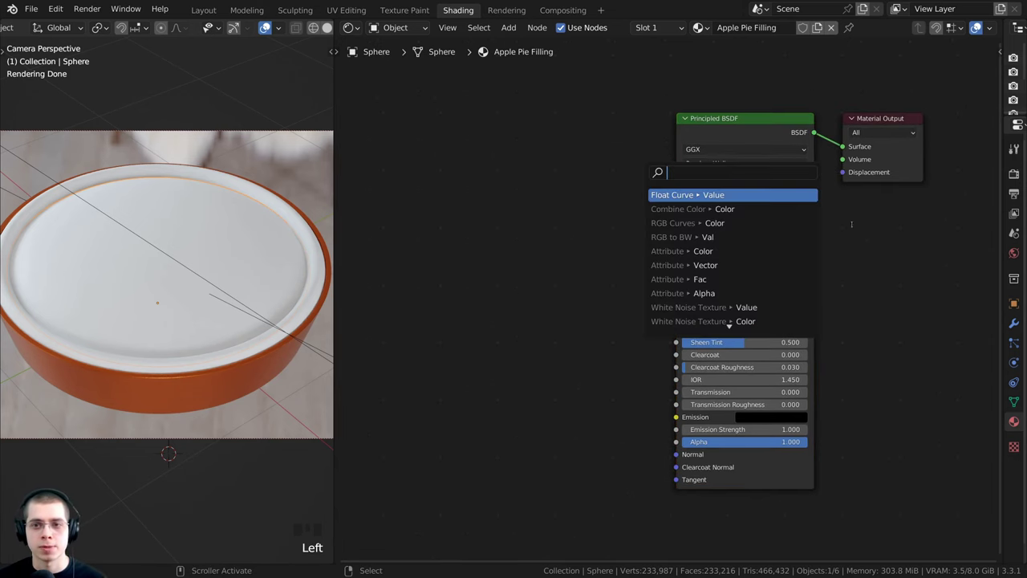
pyautogui.moveTo(492, 247); pyautogui.dragTo(550, 259, button='middle')
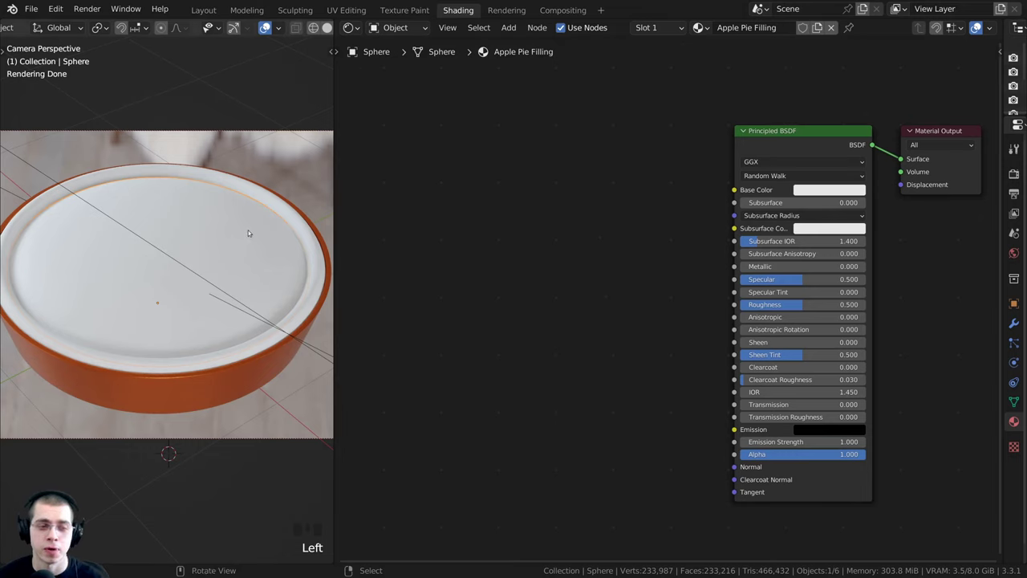
pyautogui.moveTo(569, 257); pyautogui.dragTo(573, 261, button='middle')
# Add a Voronoi Texture node beside the Principled BSDF in the Apple Pie Filling material
pyautogui.hotkey('shift', 'a')
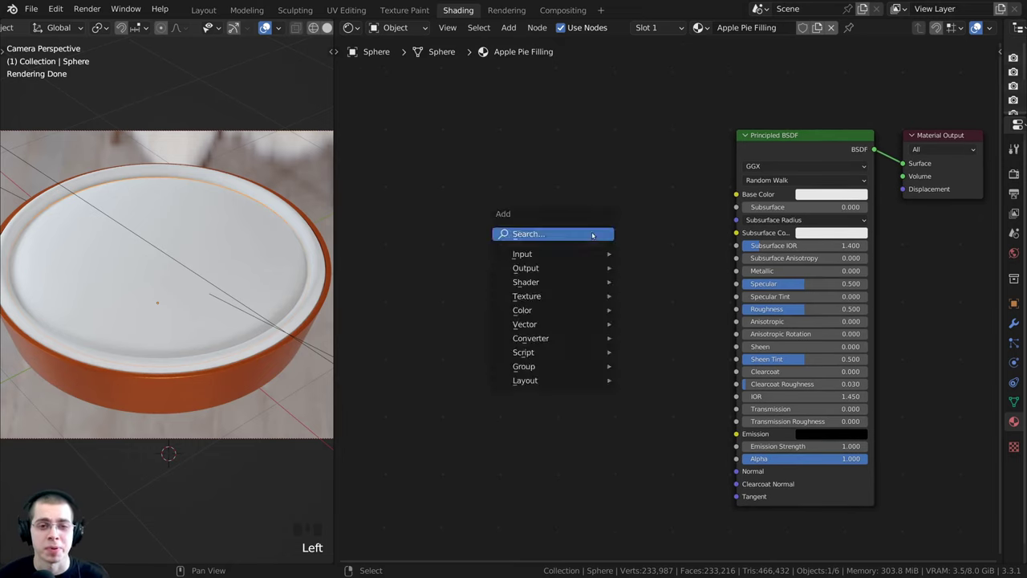
pyautogui.click(593, 234)
pyautogui.write('vor')
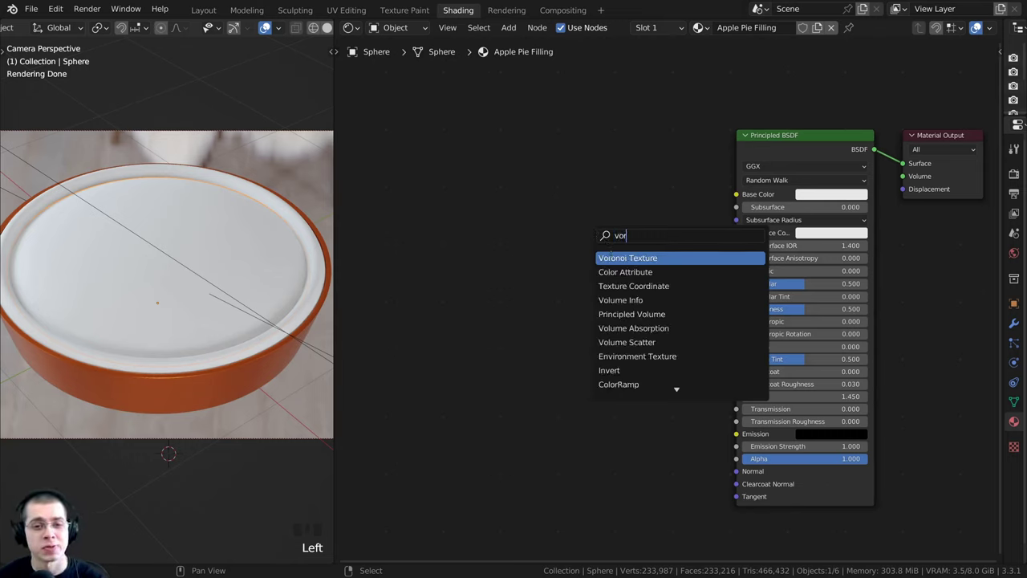
pyautogui.click(611, 256)
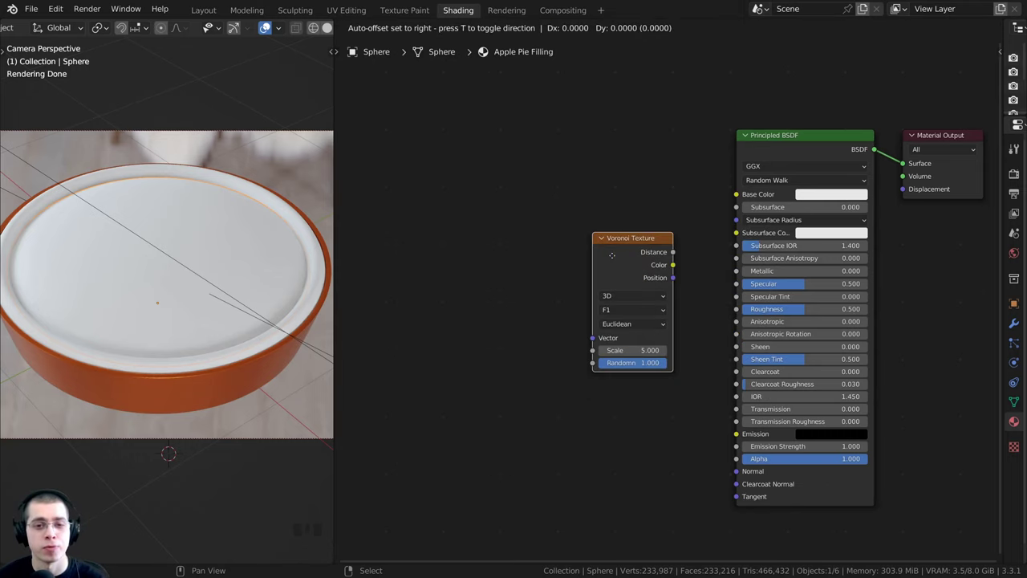
pyautogui.click(513, 277)
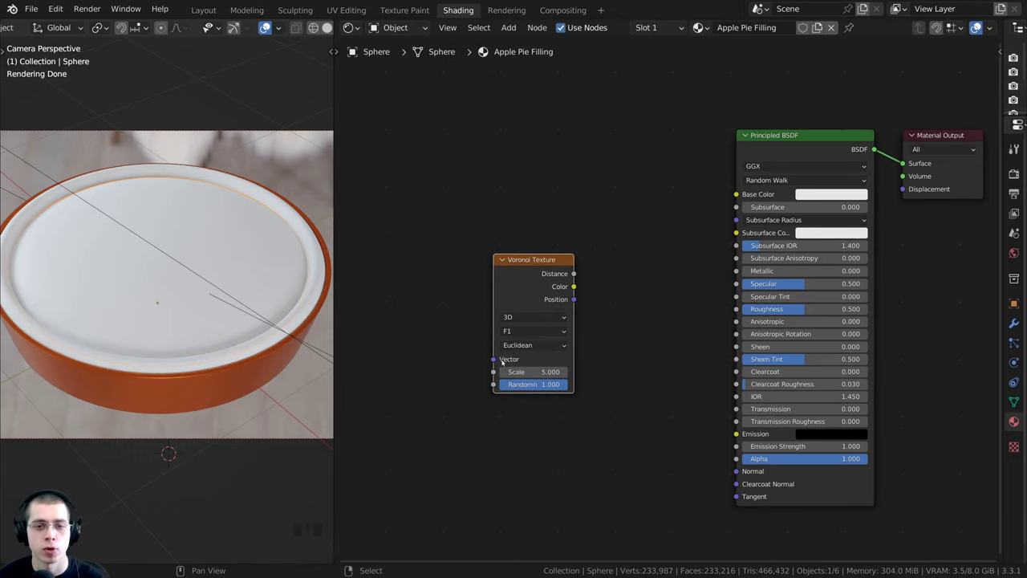
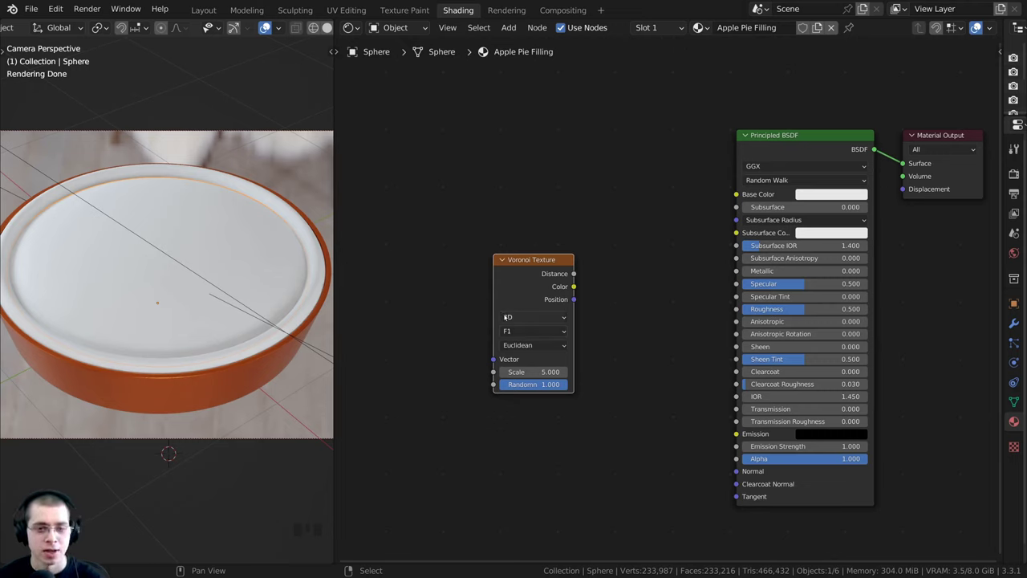
# Preview the Voronoi Texture's Distance output directly on the filling surface and reposition its node
pyautogui.keyDown('ctrl'); pyautogui.keyDown('shift'); pyautogui.click(541, 282); pyautogui.keyUp('shift'); pyautogui.keyUp('ctrl')
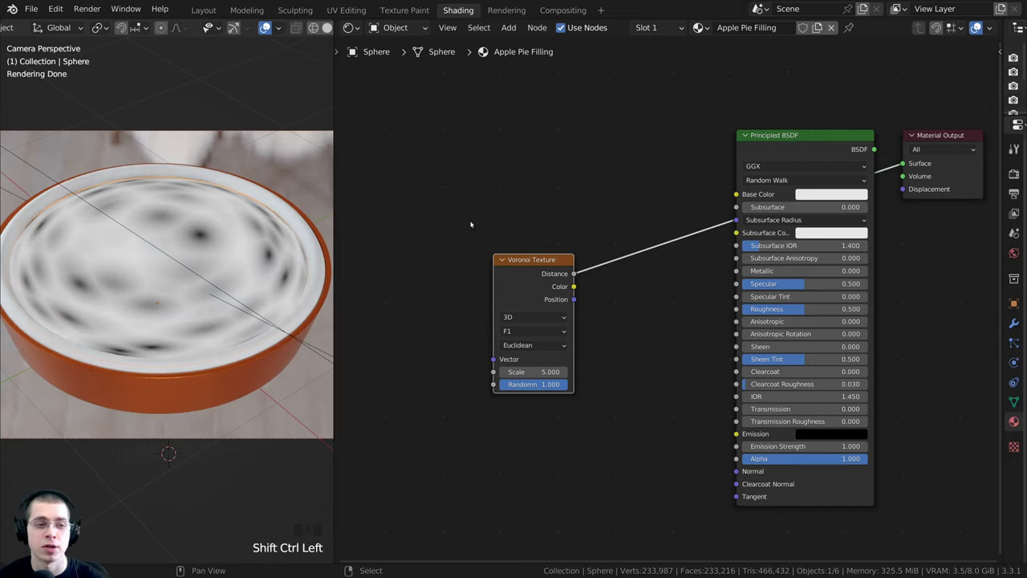
pyautogui.press('g')
pyautogui.click(555, 221)
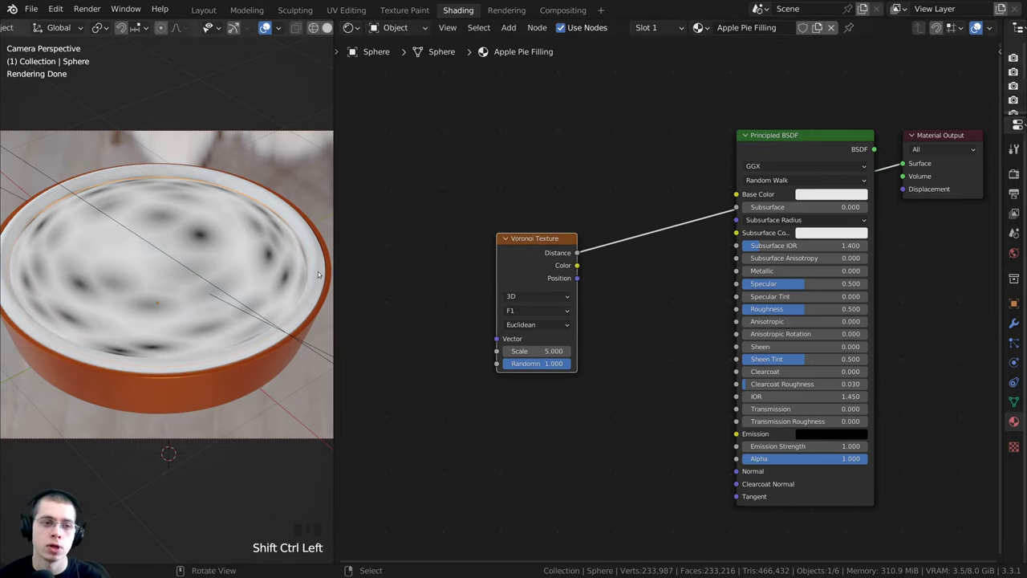
pyautogui.moveTo(437, 256); pyautogui.dragTo(500, 287, button='middle')
pyautogui.scroll(1, 134, 271)
pyautogui.keyDown('shift'); pyautogui.moveTo(135, 272); pyautogui.dragTo(162, 283, button='middle'); pyautogui.keyUp('shift')
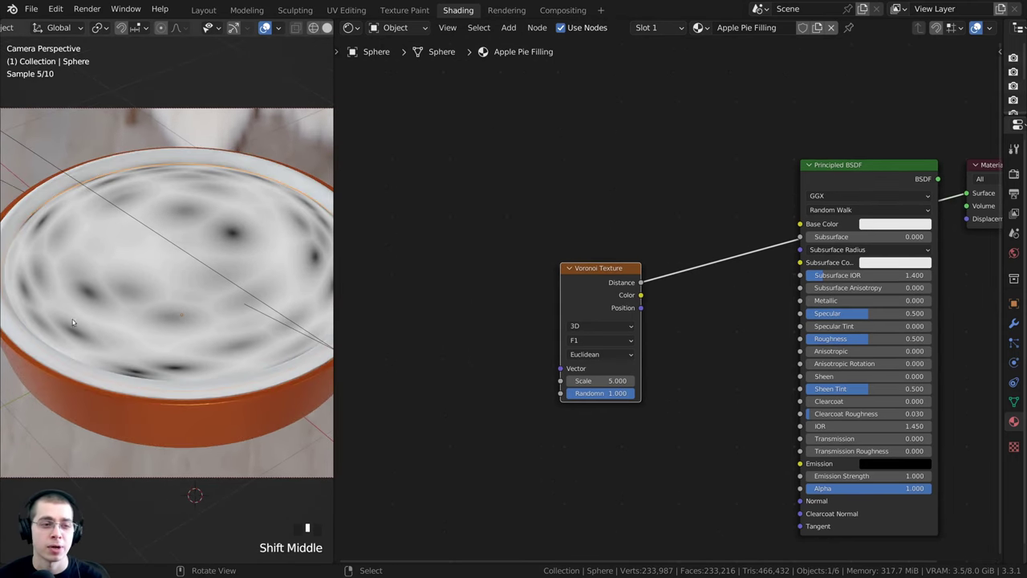
pyautogui.keyDown('shift'); pyautogui.moveTo(274, 257); pyautogui.dragTo(264, 210, button='middle'); pyautogui.keyUp('shift')
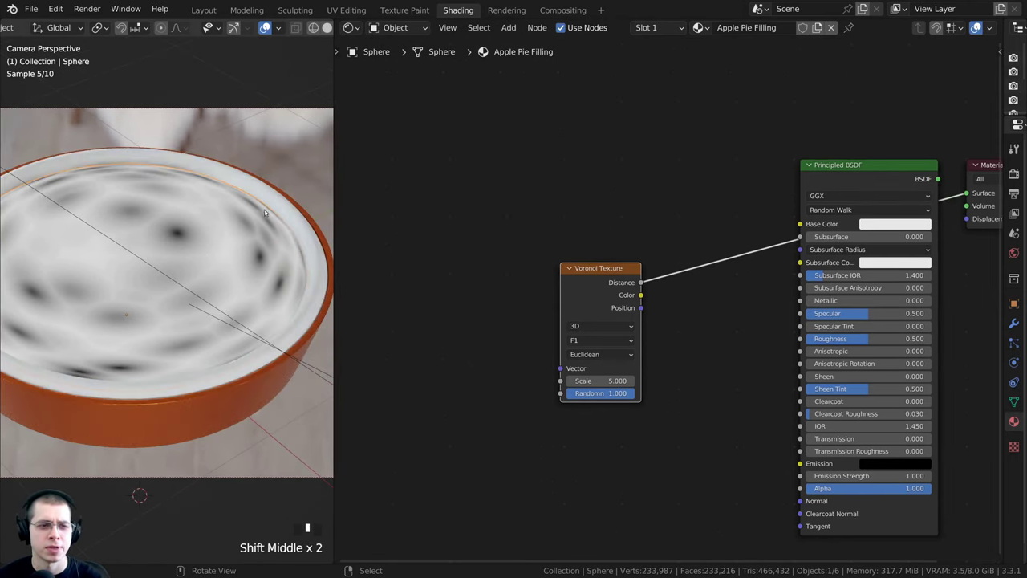
pyautogui.moveTo(579, 282); pyautogui.dragTo(576, 288)
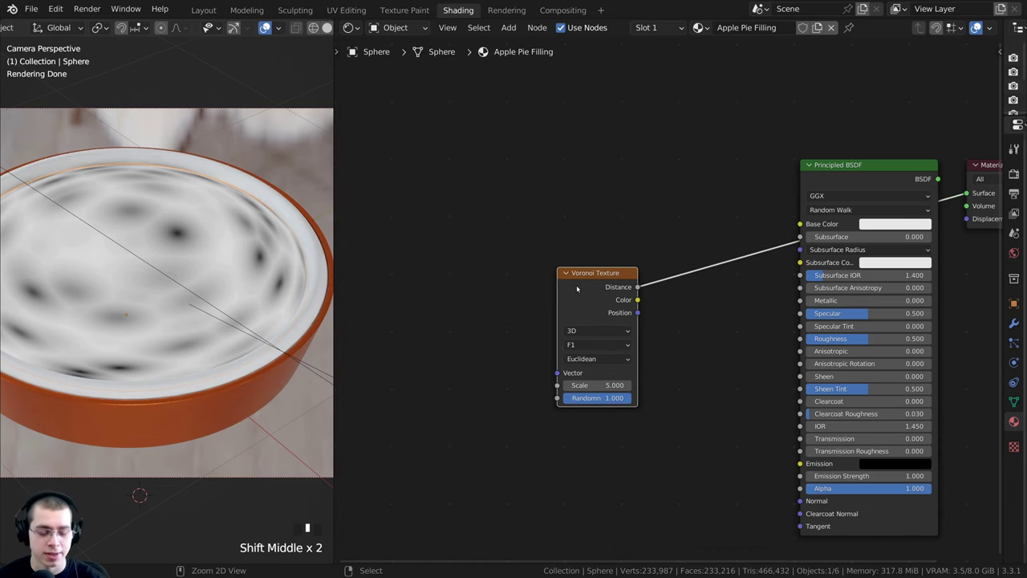
# Add a Texture Coordinate node and feed its Object output straight into the Voronoi Texture's Vector, without a Mapping node
pyautogui.hotkey('ctrl', 't')
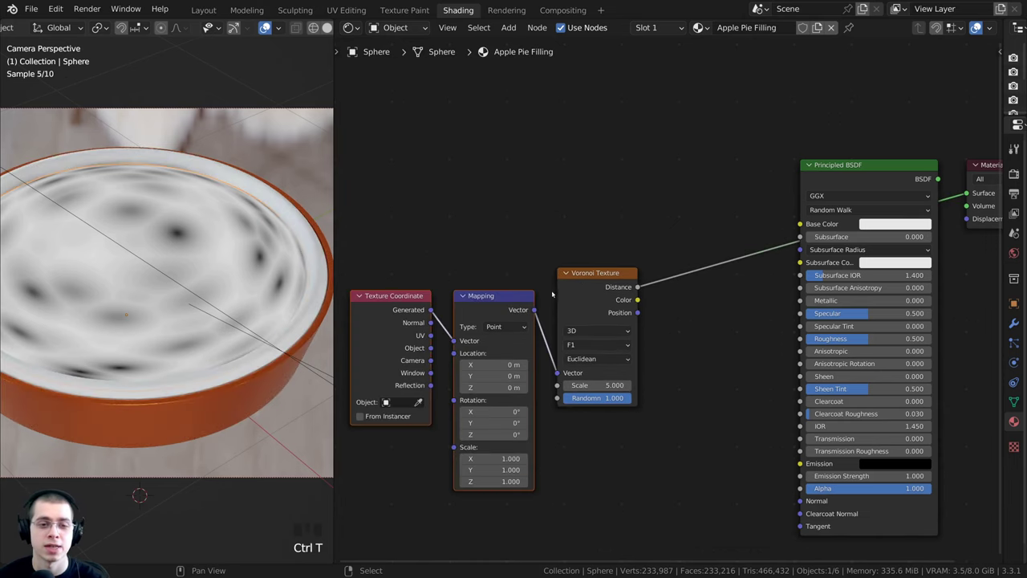
pyautogui.moveTo(524, 283); pyautogui.dragTo(526, 199, button='middle')
pyautogui.middleClick(608, 292)
pyautogui.click(559, 222)
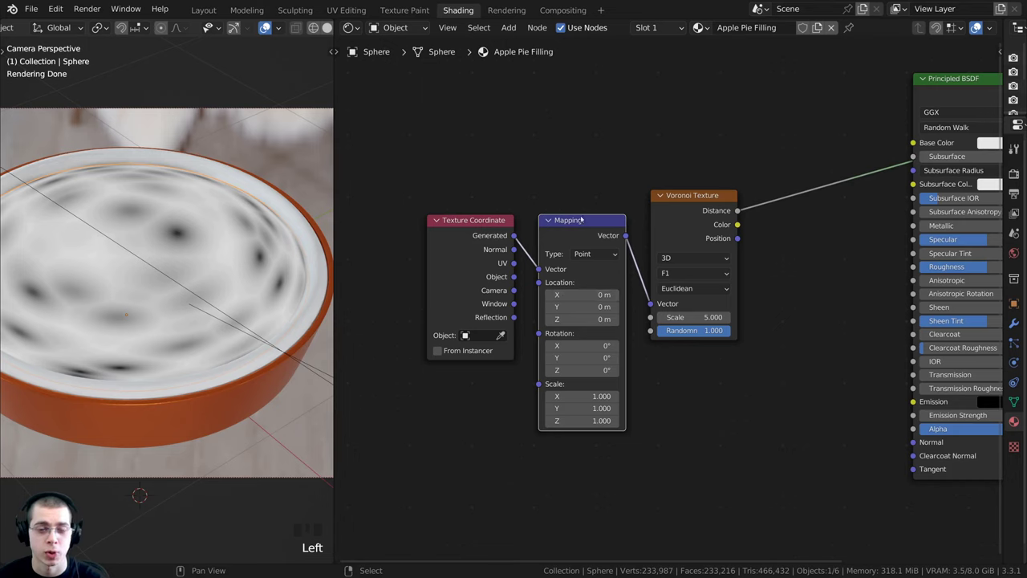
pyautogui.moveTo(561, 234); pyautogui.dragTo(565, 220)
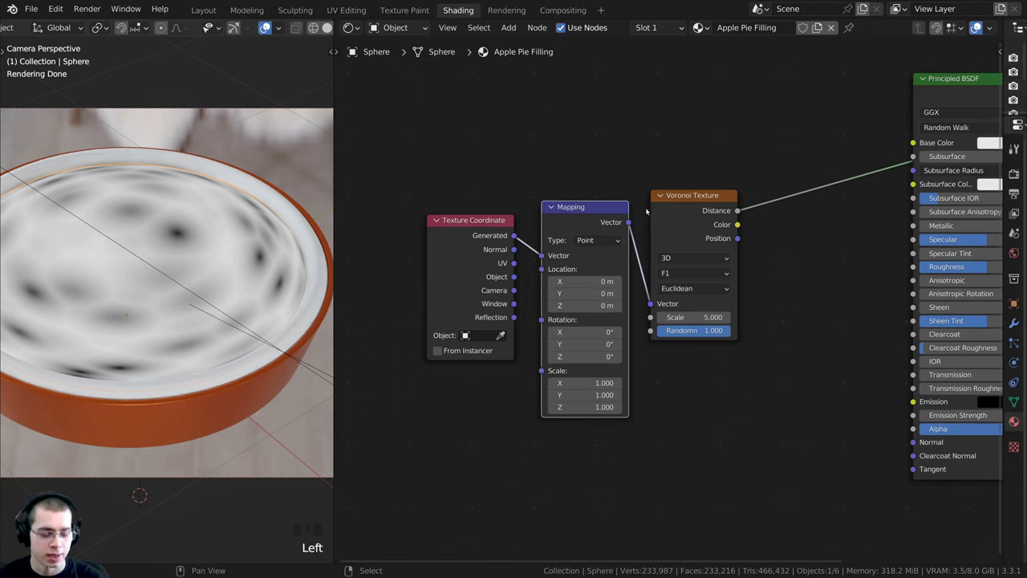
pyautogui.press('x')
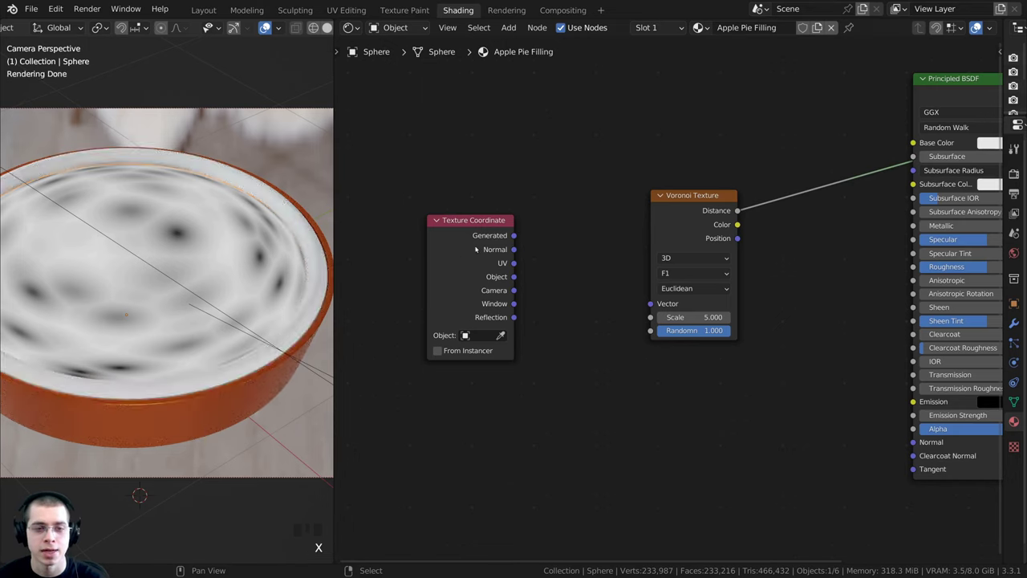
pyautogui.moveTo(513, 277); pyautogui.dragTo(649, 306)
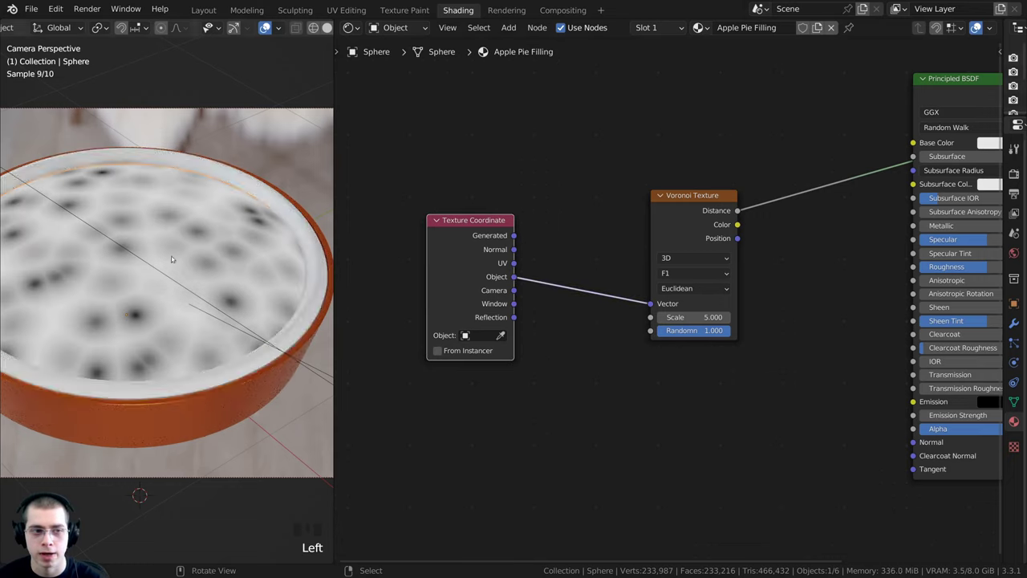
# Set the Voronoi Texture's feature output to Distance to Edge
pyautogui.keyDown('shift'); pyautogui.moveTo(157, 257); pyautogui.dragTo(158, 257, button='middle'); pyautogui.keyUp('shift')
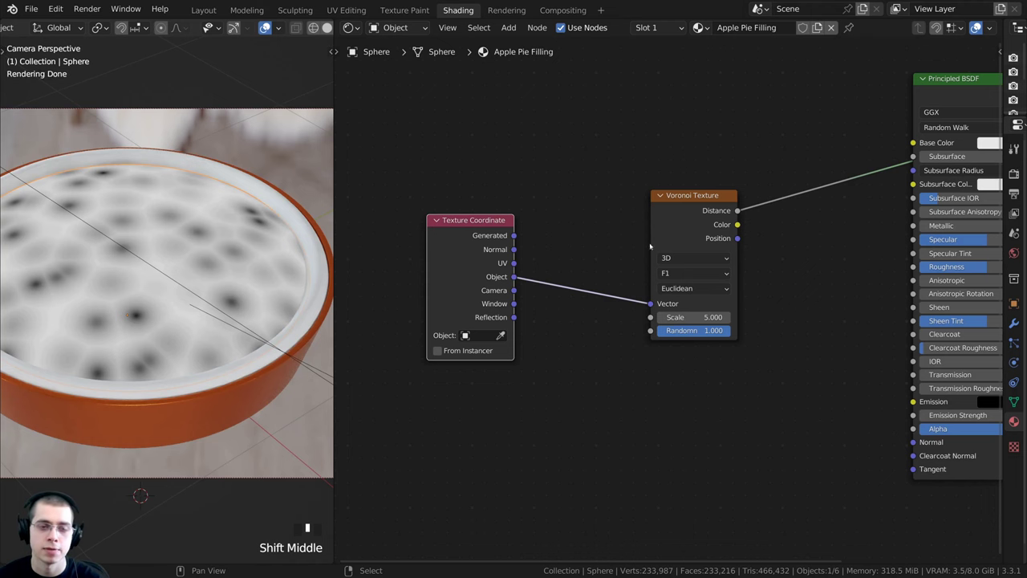
pyautogui.keyDown('shift'); pyautogui.moveTo(166, 196); pyautogui.dragTo(186, 192, button='middle'); pyautogui.keyUp('shift')
pyautogui.scroll(-1, 590, 224)
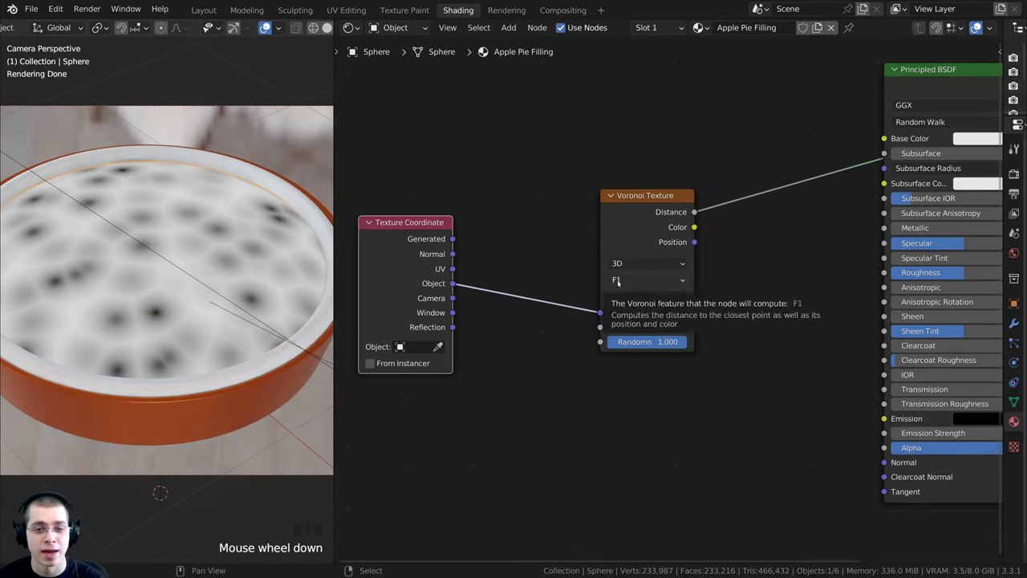
pyautogui.click(617, 280)
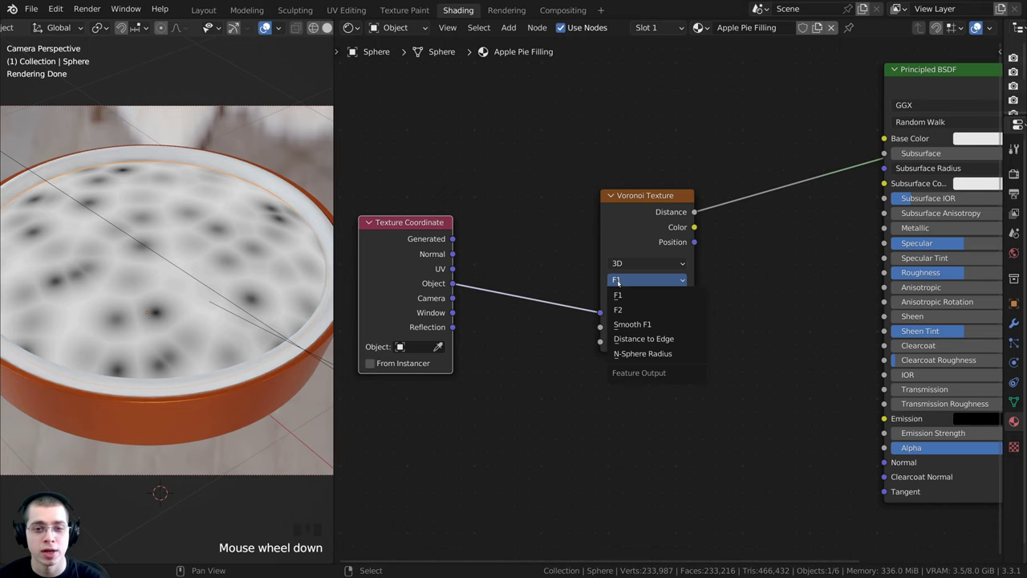
pyautogui.click(643, 339)
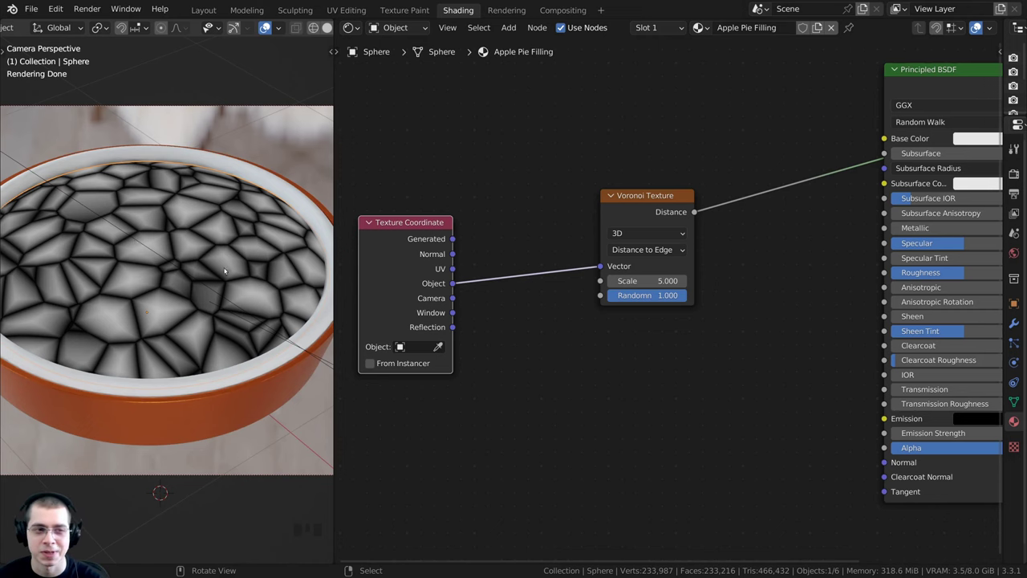
# Set the Voronoi Texture's scale to 6 and inspect the cell pattern on the filling
pyautogui.moveTo(616, 212); pyautogui.dragTo(569, 229)
pyautogui.scroll(2, 581, 297)
pyautogui.doubleClick(581, 297)
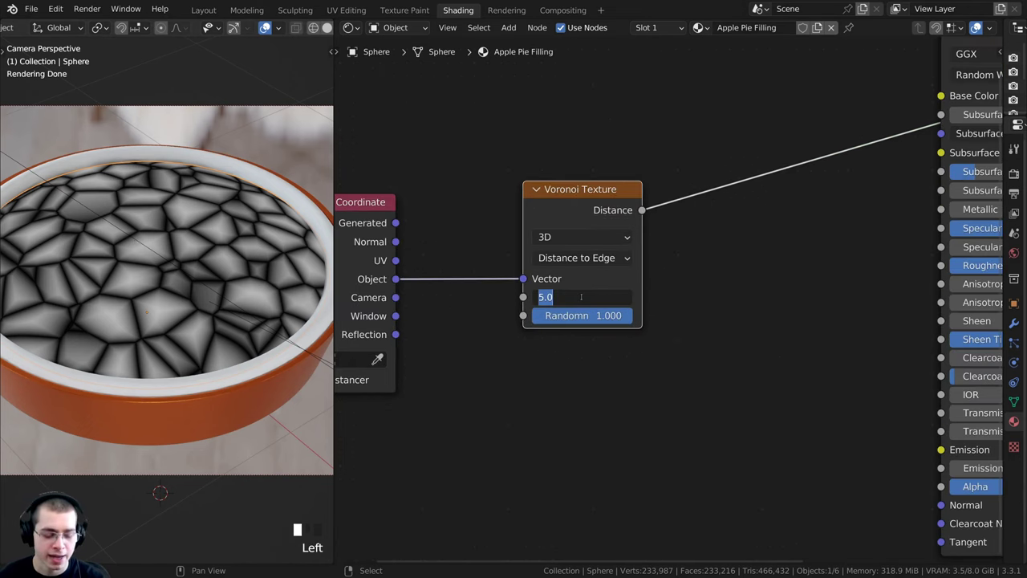
pyautogui.write('6')
pyautogui.press('Return')
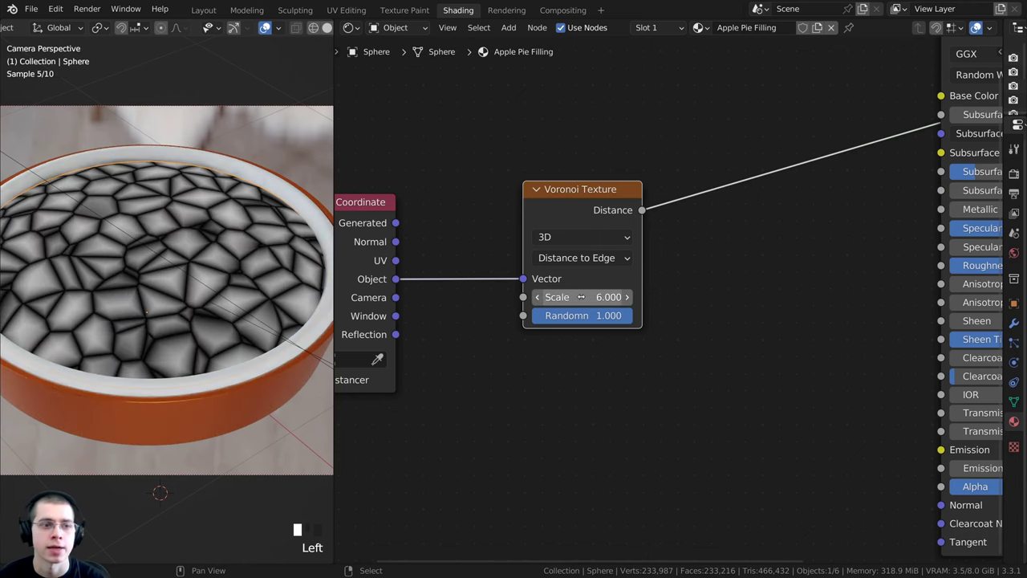
pyautogui.scroll(-2, 167, 288)
pyautogui.scroll(3, 194, 288)
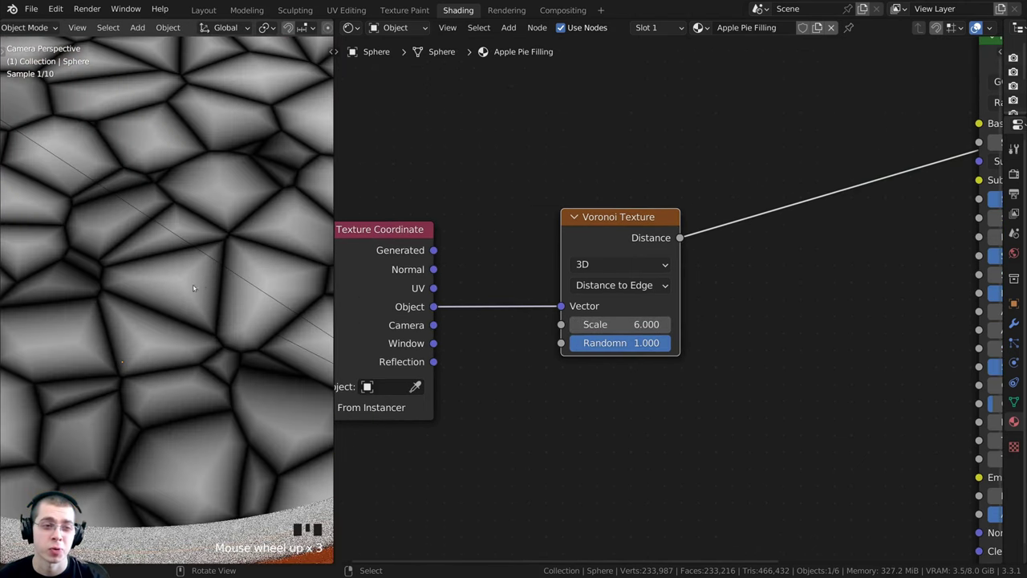
pyautogui.scroll(-3, 221, 259)
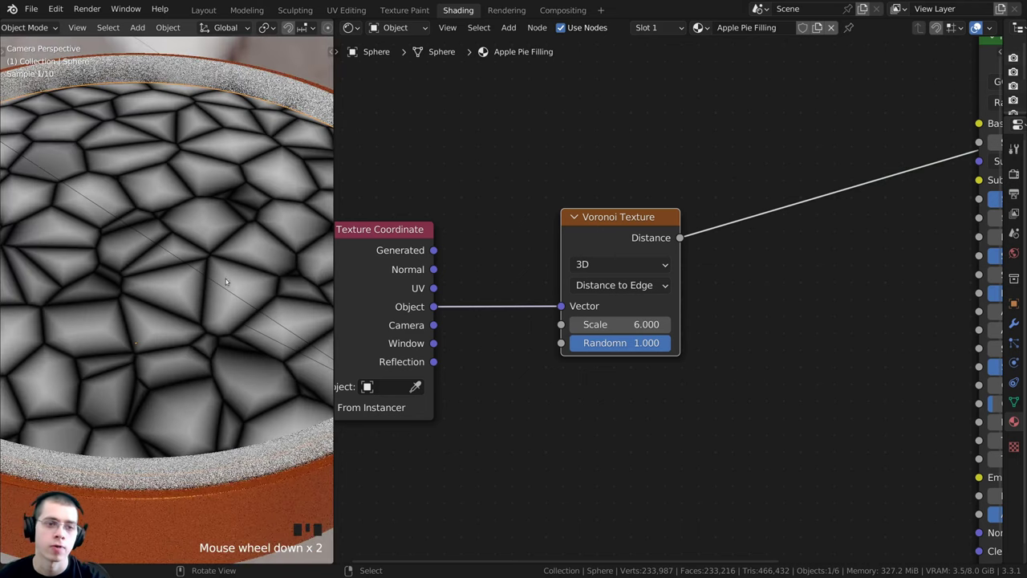
# Insert a Noise Texture between the Texture Coordinate and Voronoi Texture nodes, with its Color output feeding the Voronoi Vector
pyautogui.moveTo(465, 243); pyautogui.dragTo(523, 262, button='middle')
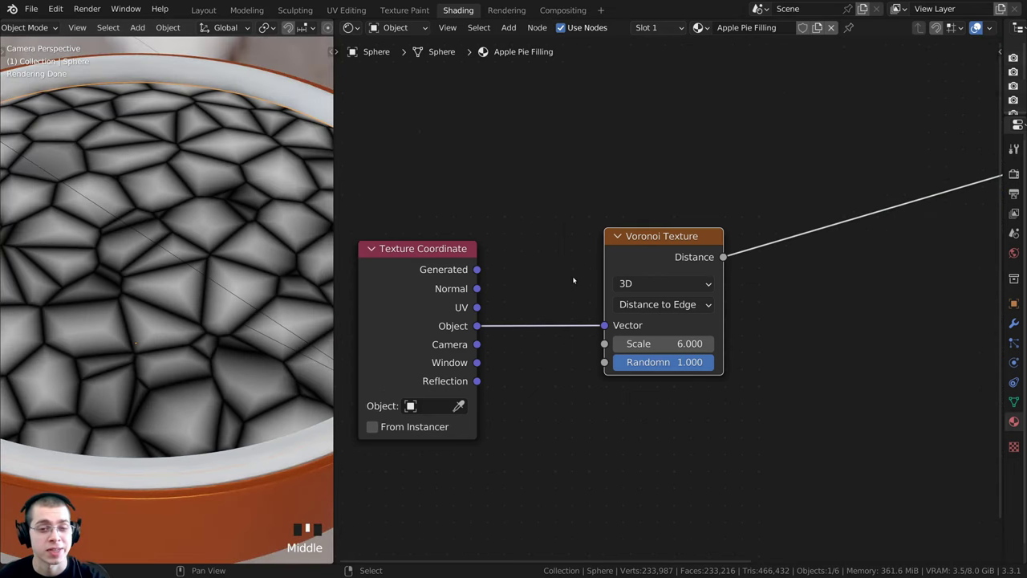
pyautogui.moveTo(634, 270); pyautogui.dragTo(668, 279)
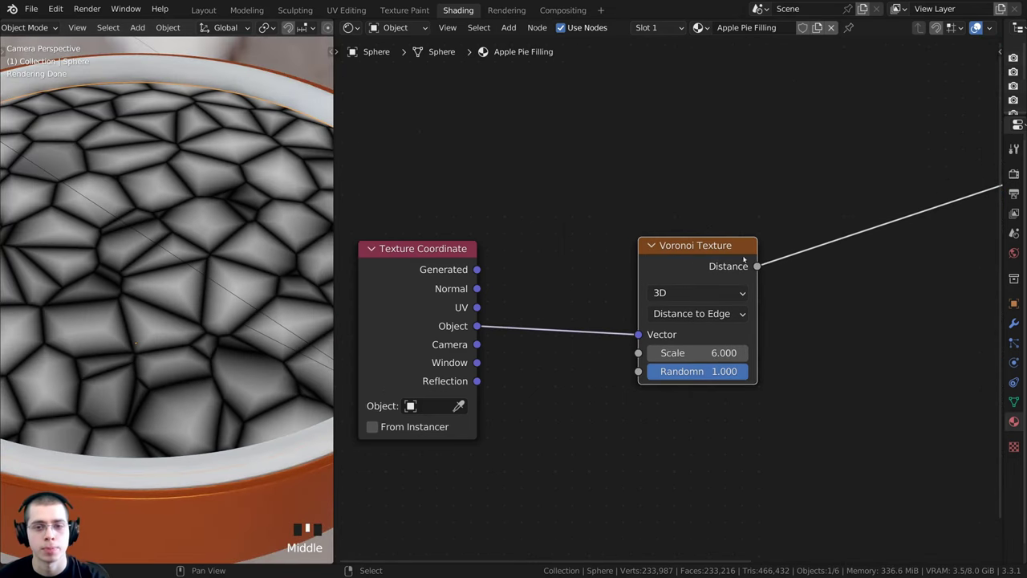
pyautogui.moveTo(743, 259); pyautogui.dragTo(759, 254)
pyautogui.hotkey('shift', 'a')
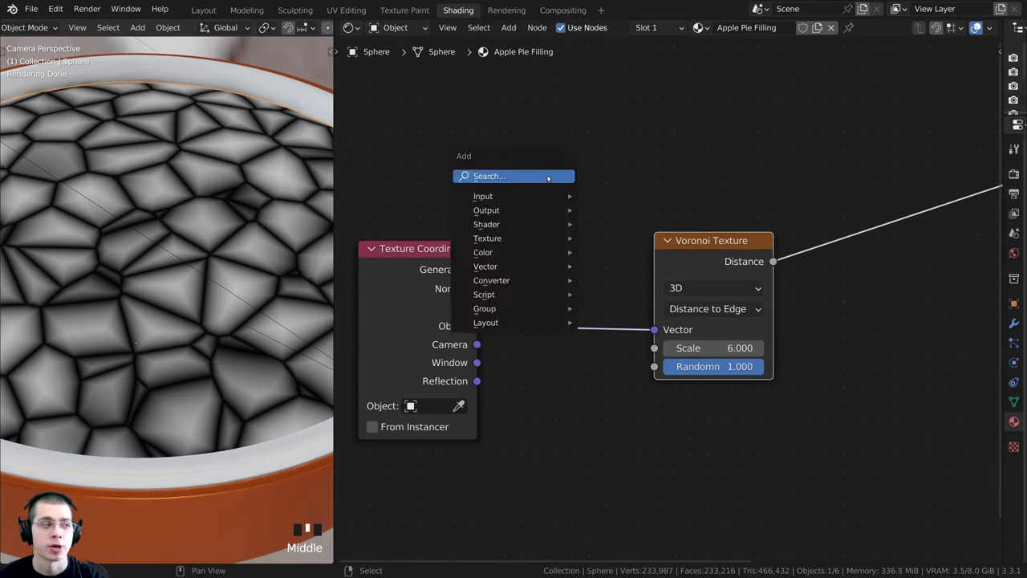
pyautogui.click(551, 177)
pyautogui.write('nois')
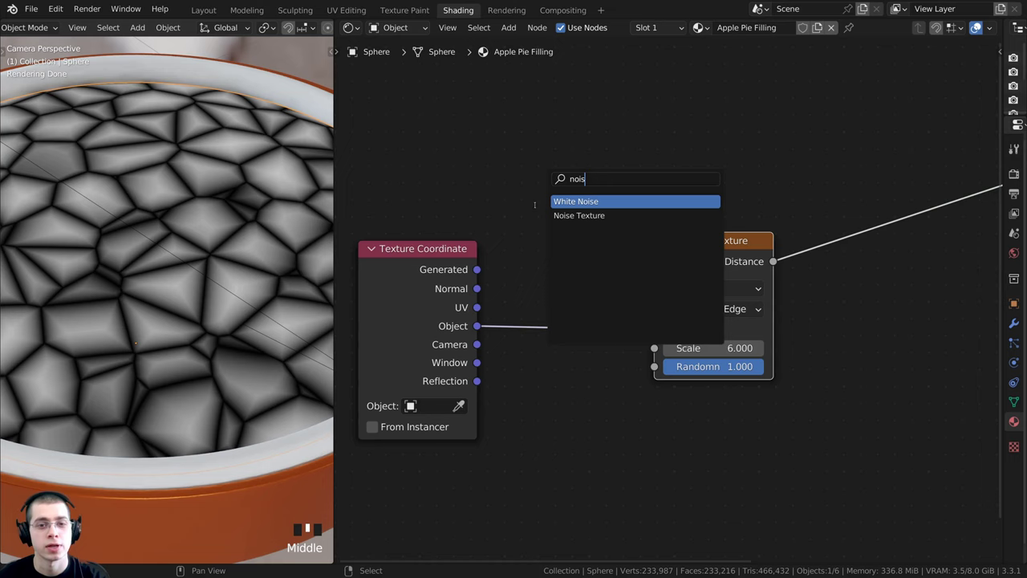
pyautogui.press('Down')
pyautogui.press('Return')
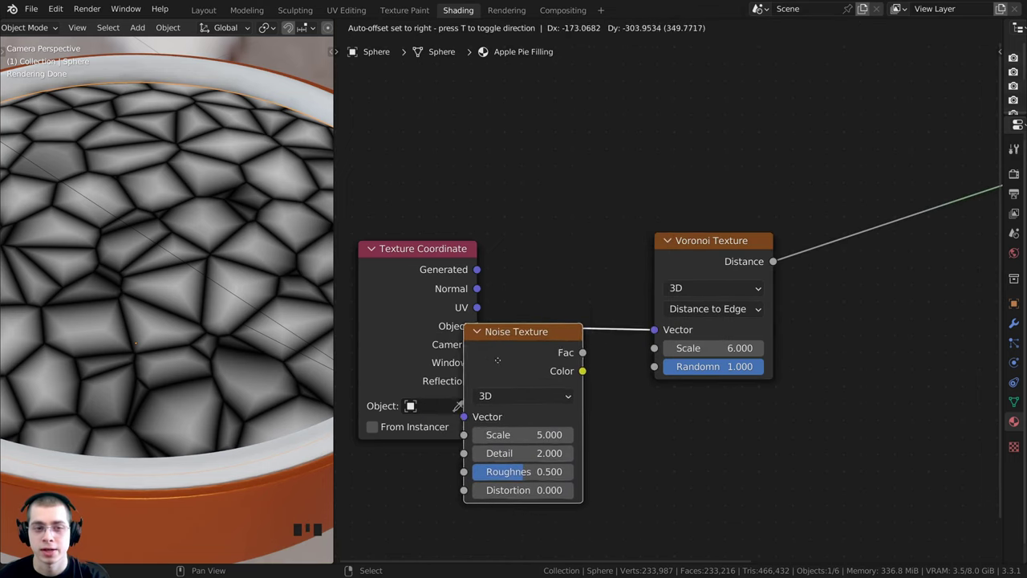
pyautogui.click(590, 280)
pyautogui.moveTo(590, 279); pyautogui.dragTo(576, 262)
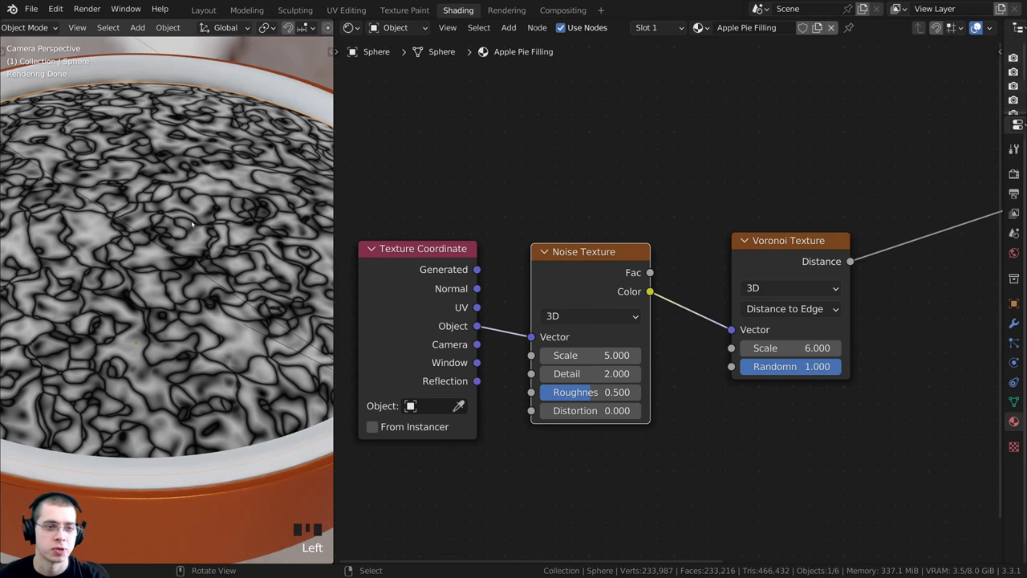
pyautogui.scroll(-2, 193, 225)
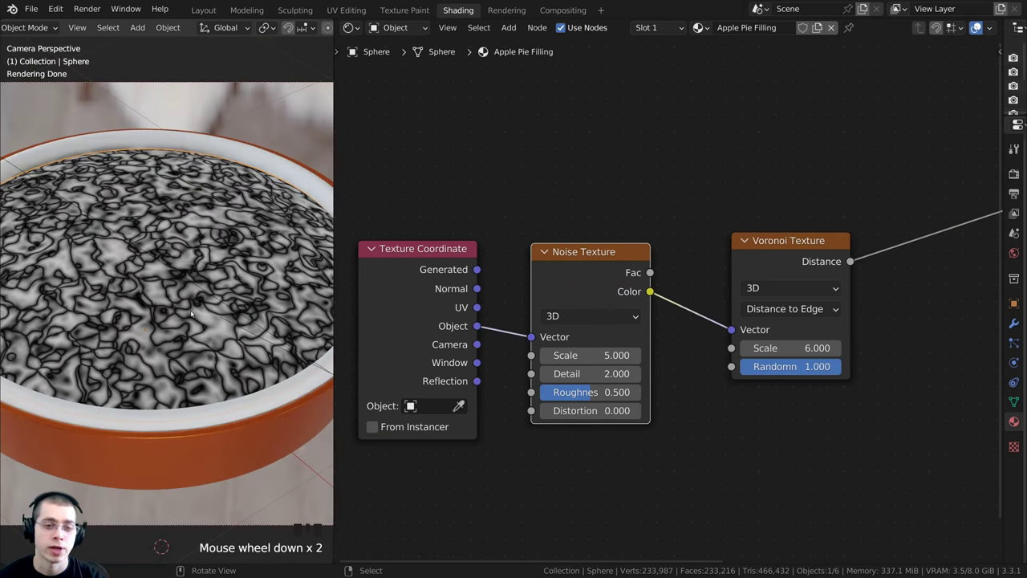
pyautogui.moveTo(567, 272); pyautogui.dragTo(563, 262)
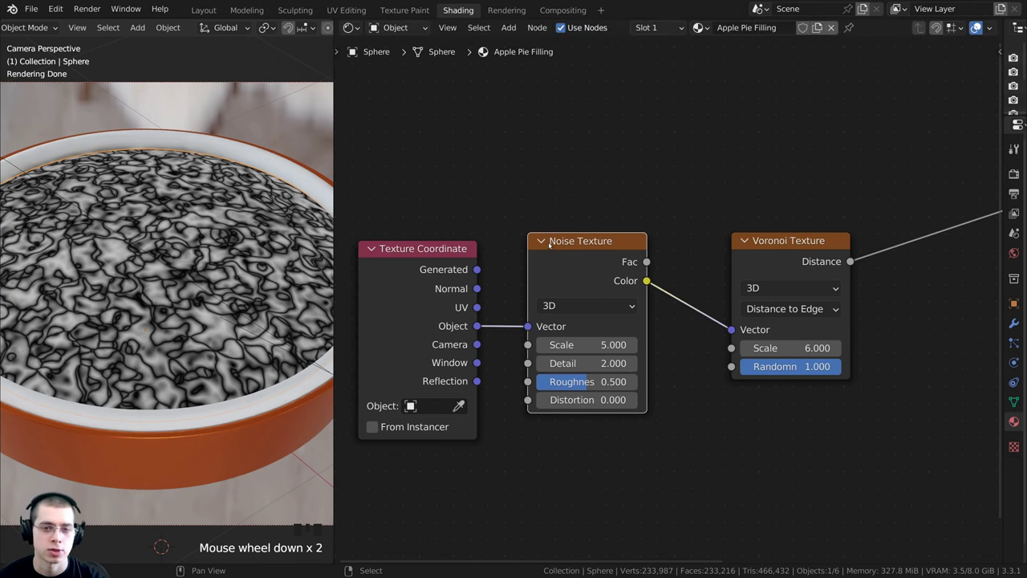
pyautogui.scroll(1, 554, 277)
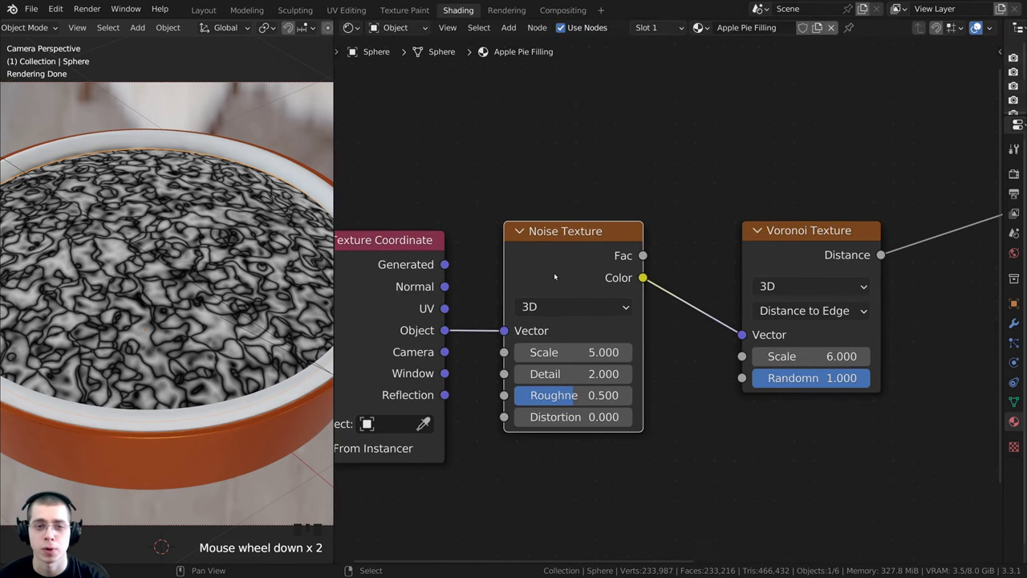
# Set the Noise Texture's scale to 8, detail to 15 and roughness to 0.55
pyautogui.scroll(1, 533, 252)
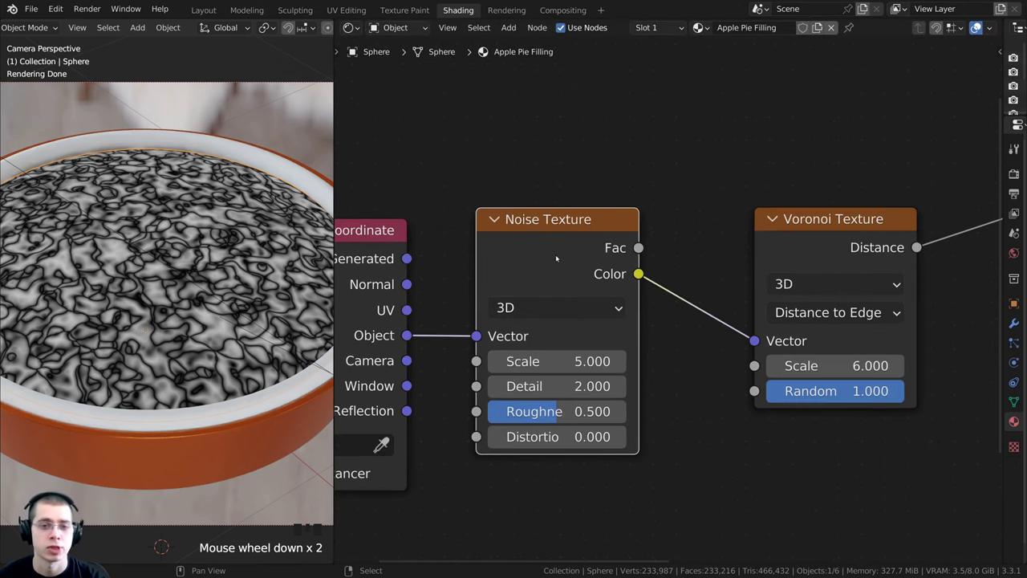
pyautogui.click(547, 359)
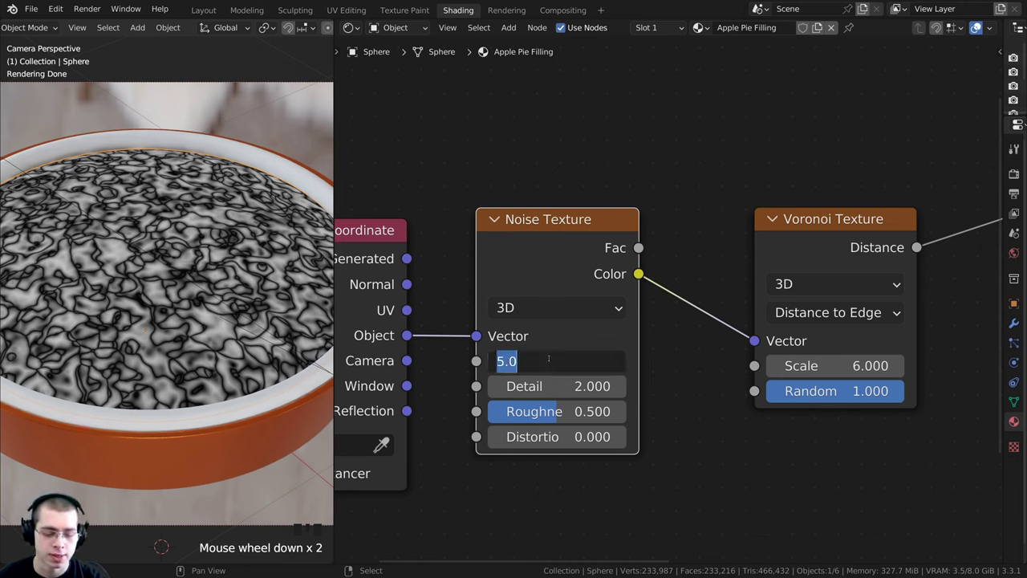
pyautogui.write('8')
pyautogui.press('Return')
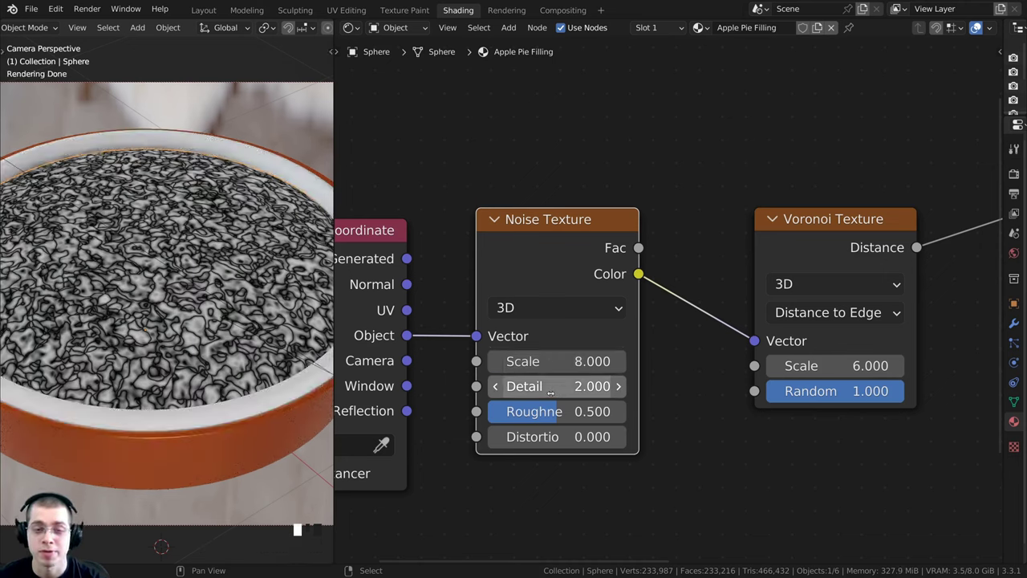
pyautogui.moveTo(550, 389); pyautogui.dragTo(577, 389)
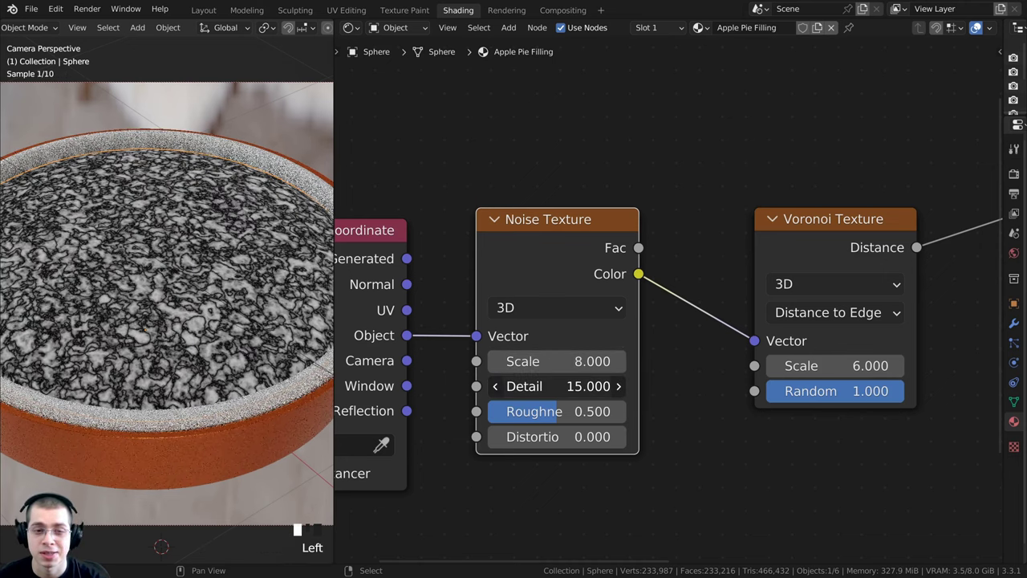
pyautogui.click(533, 411)
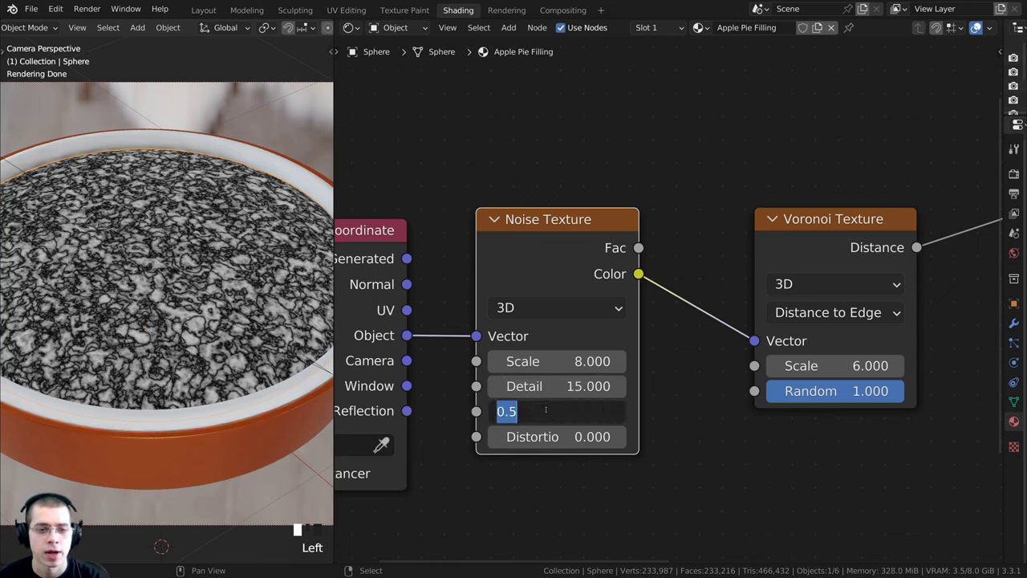
pyautogui.click(549, 410)
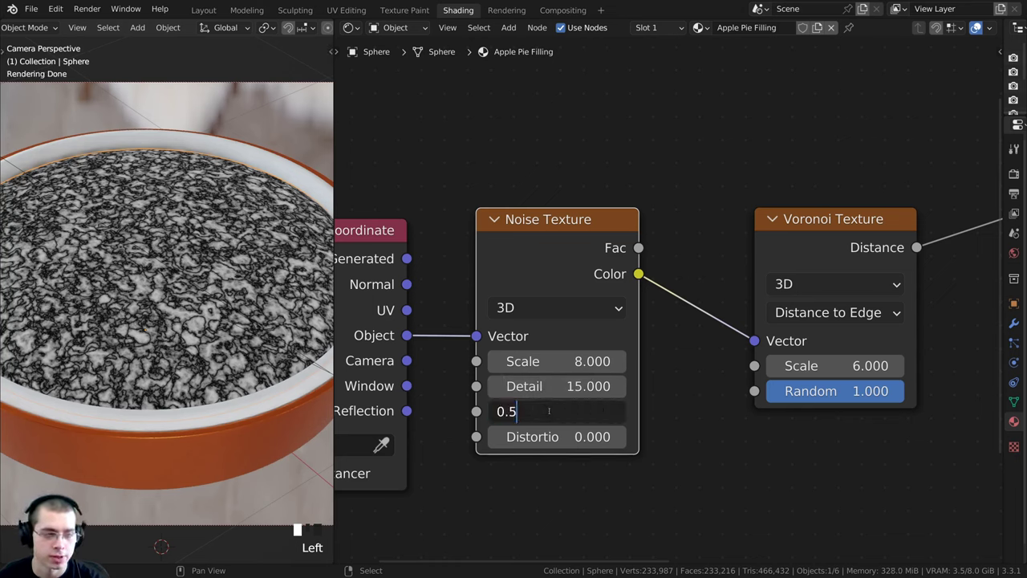
pyautogui.write('5')
pyautogui.press('Return')
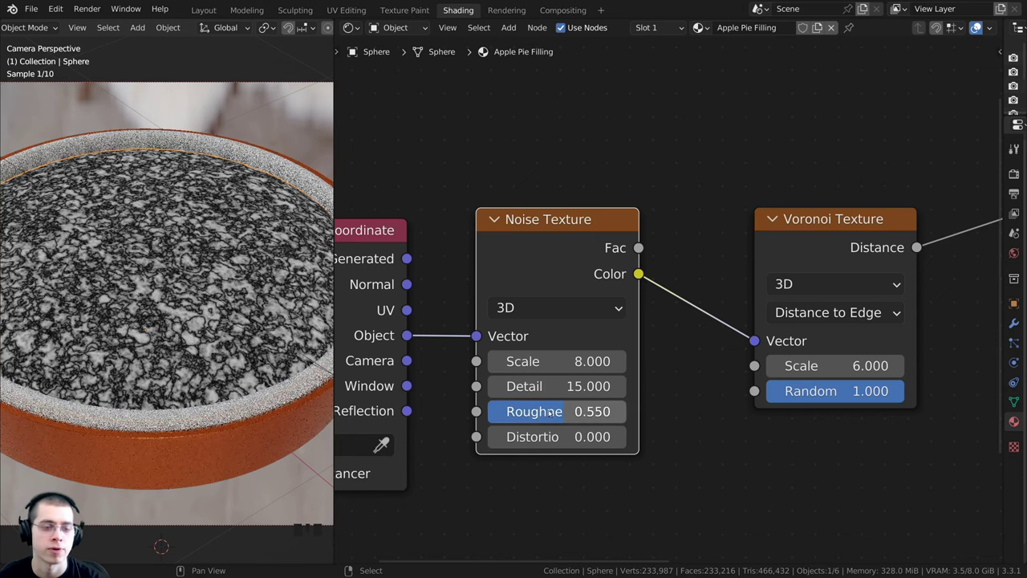
pyautogui.scroll(5, 171, 290)
pyautogui.scroll(-5, 180, 265)
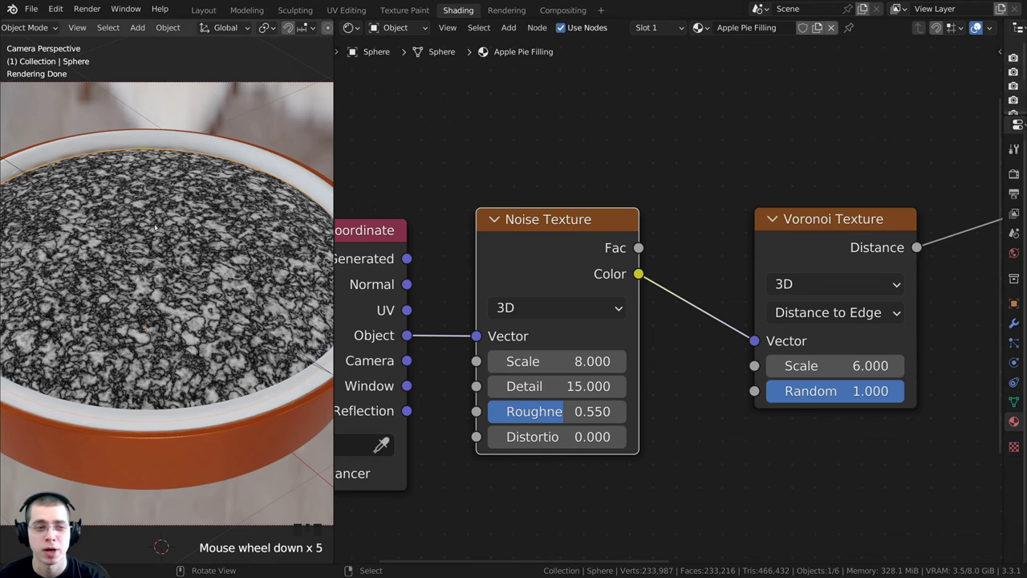
# Spread the texture nodes apart and insert a MixRGB node on the link between the Noise Texture and the Voronoi Texture
pyautogui.scroll(-5, 571, 301)
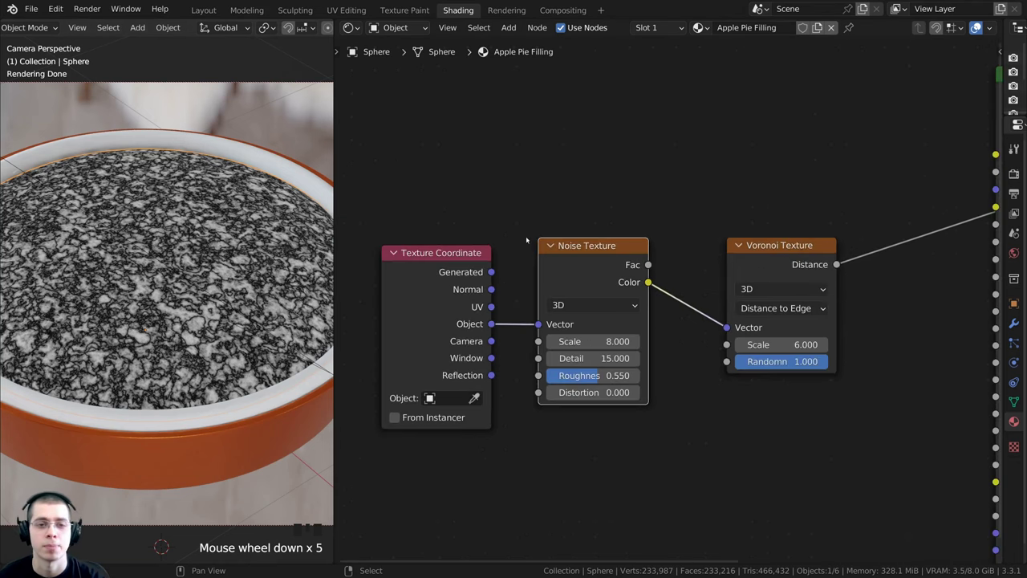
pyautogui.moveTo(578, 300); pyautogui.dragTo(575, 151)
pyautogui.moveTo(481, 280); pyautogui.dragTo(422, 274)
pyautogui.moveTo(572, 167); pyautogui.dragTo(560, 169)
pyautogui.hotkey('shift', 'a')
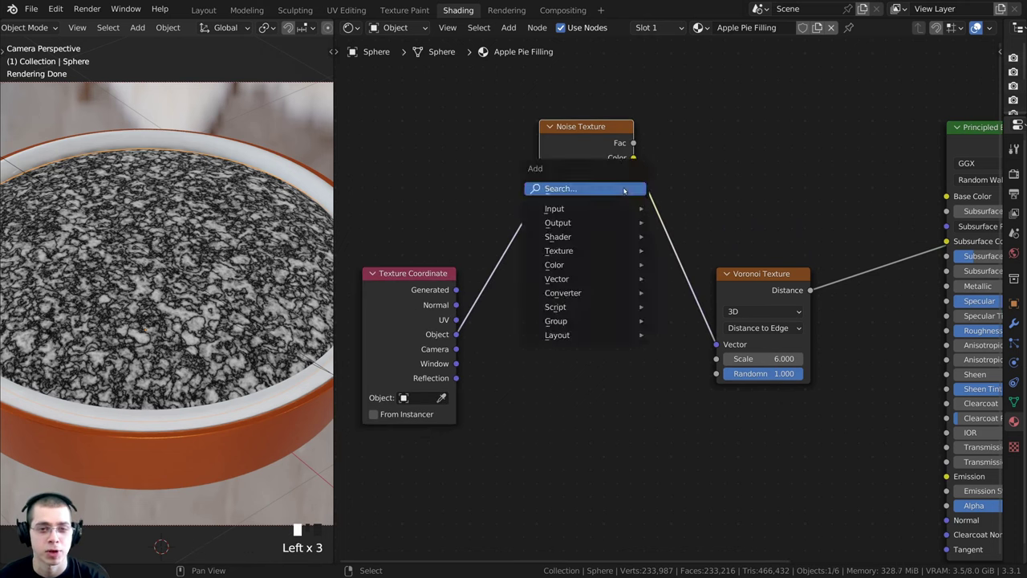
pyautogui.click(624, 189)
pyautogui.write('mix')
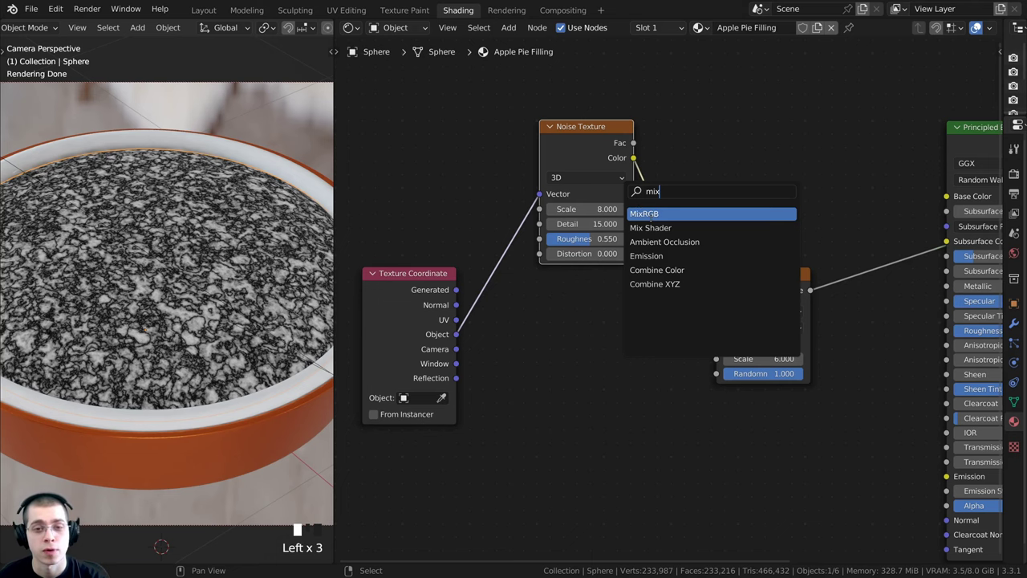
pyautogui.click(647, 215)
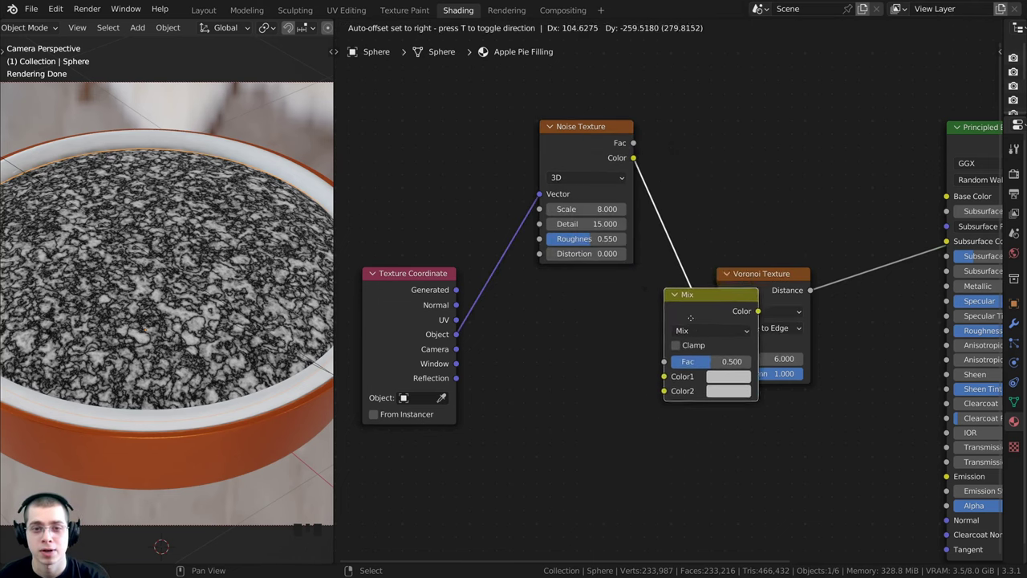
pyautogui.click(675, 286)
pyautogui.moveTo(714, 270); pyautogui.dragTo(719, 263)
pyautogui.moveTo(901, 287); pyautogui.dragTo(866, 281)
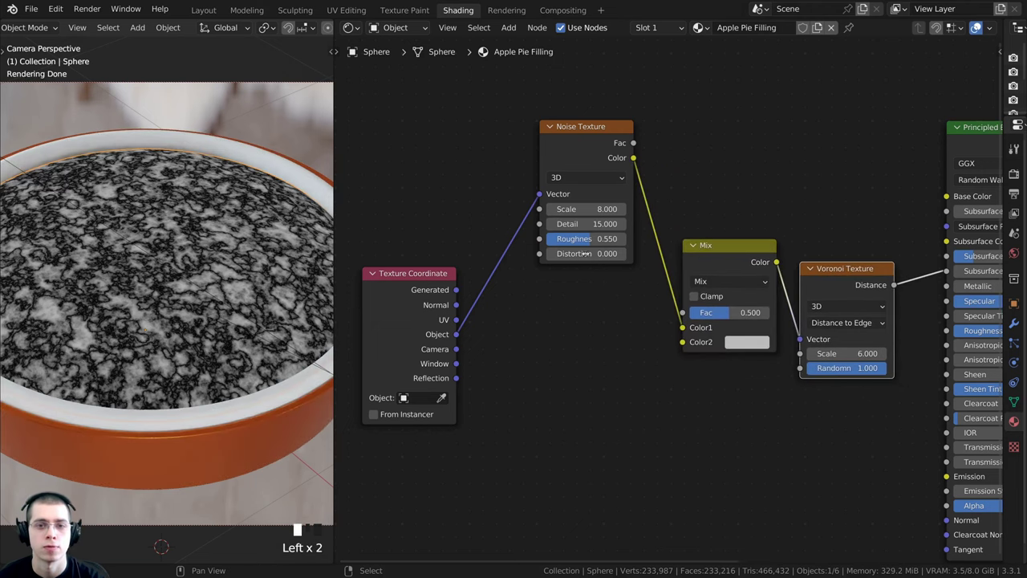
# Rewire the Mix node so the Noise Texture's Fac feeds Color2 and the Texture Coordinate's Object output feeds Color1
pyautogui.moveTo(586, 158); pyautogui.dragTo(564, 149)
pyautogui.scroll(2, 595, 166)
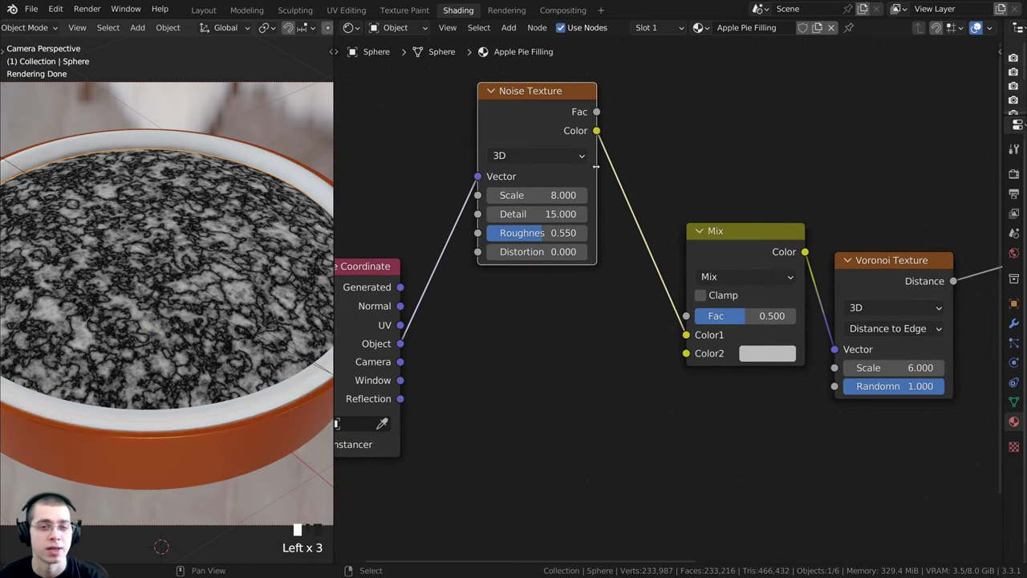
pyautogui.moveTo(686, 335); pyautogui.dragTo(627, 467)
pyautogui.moveTo(596, 112); pyautogui.dragTo(687, 355)
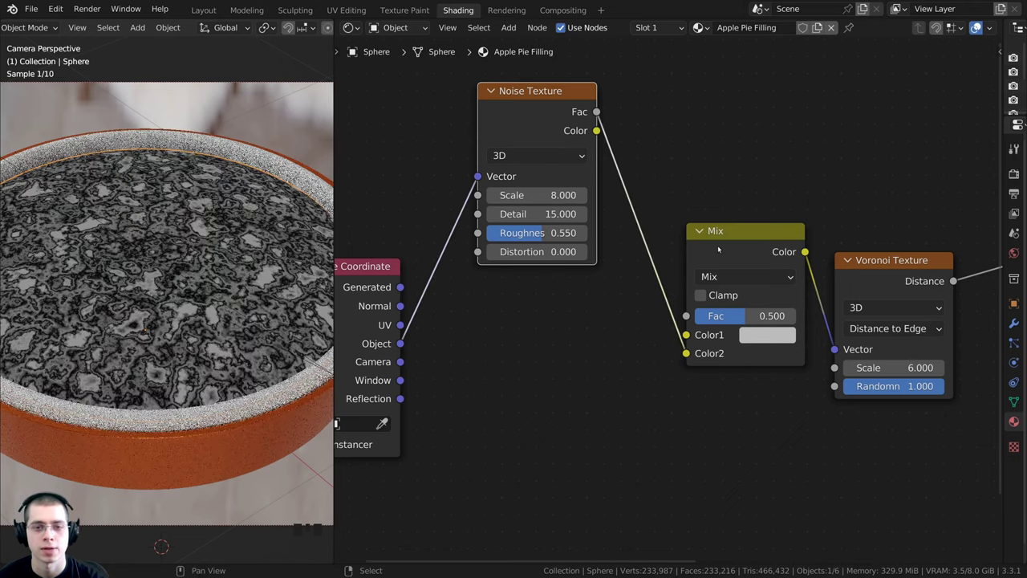
pyautogui.moveTo(717, 247); pyautogui.dragTo(707, 261)
pyautogui.moveTo(435, 299); pyautogui.dragTo(494, 275, button='middle')
pyautogui.scroll(-1, 495, 275)
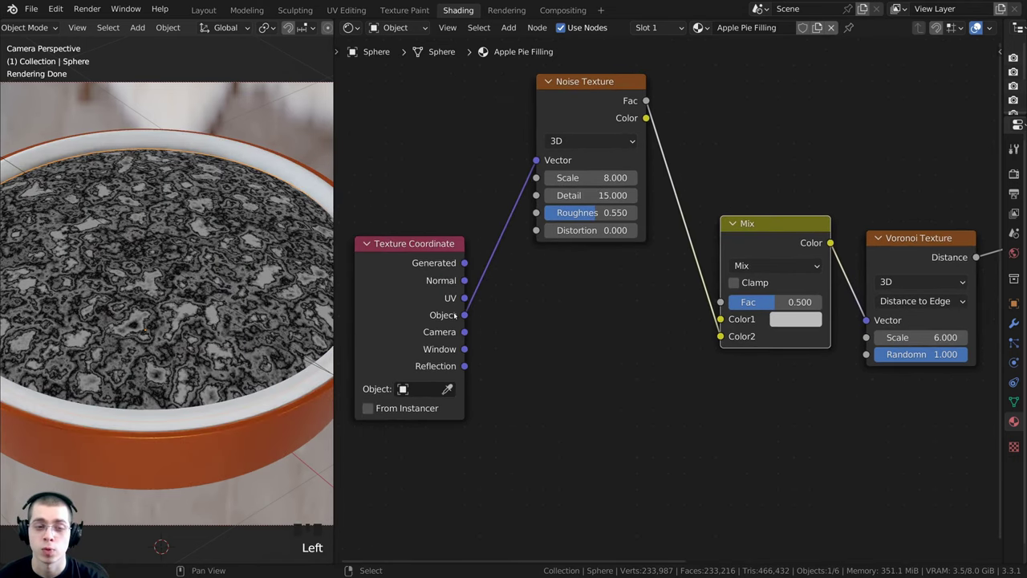
pyautogui.moveTo(466, 316); pyautogui.dragTo(722, 320)
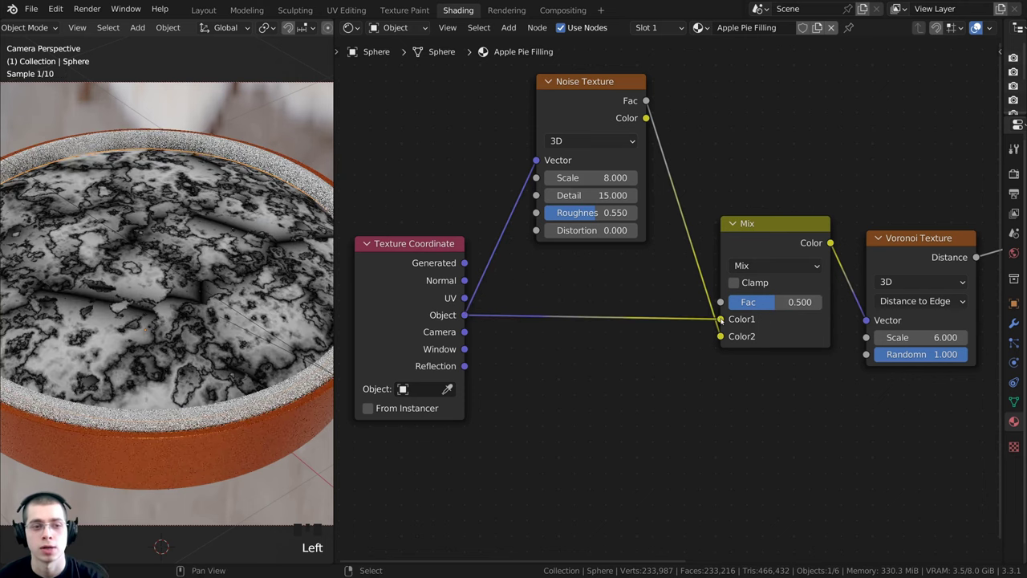
# Tidy the layout of the Mix, Noise Texture and Texture Coordinate nodes so their links are easy to follow
pyautogui.moveTo(745, 245); pyautogui.dragTo(746, 233)
pyautogui.moveTo(593, 120); pyautogui.dragTo(579, 179)
pyautogui.scroll(2, 688, 321)
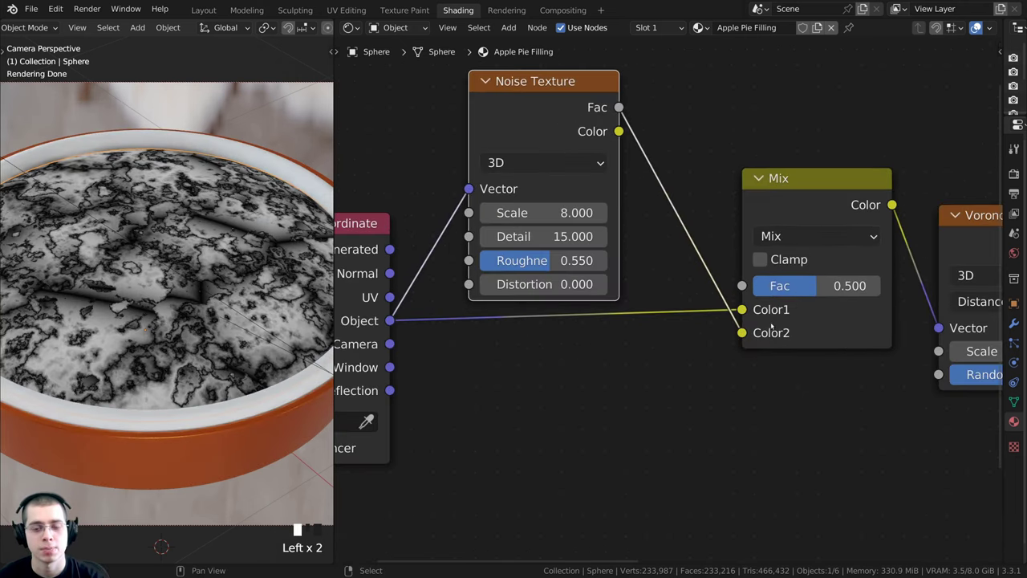
pyautogui.scroll(-2, 769, 332)
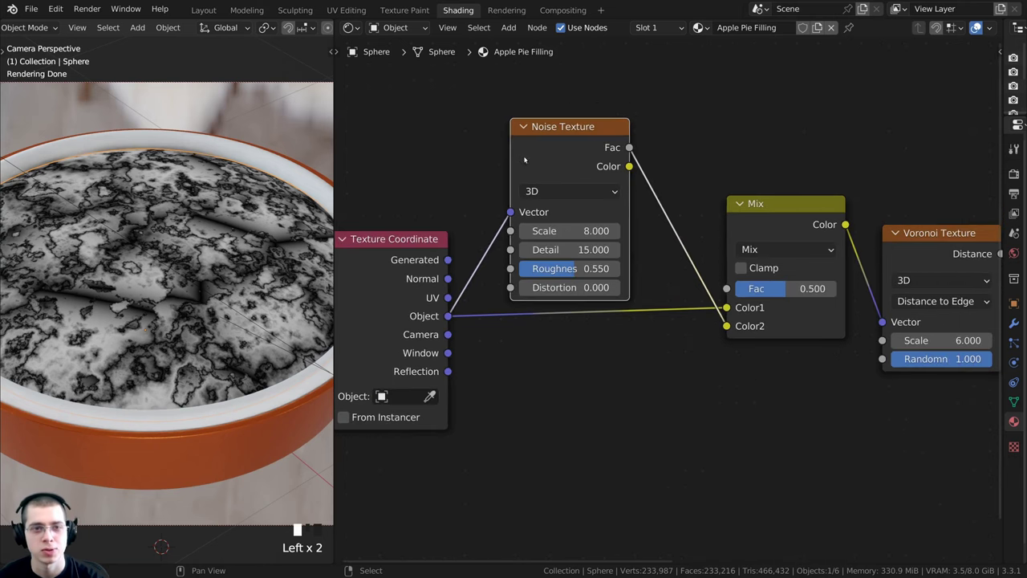
pyautogui.press('g')
pyautogui.click(491, 134)
pyautogui.moveTo(516, 134); pyautogui.dragTo(520, 136)
pyautogui.moveTo(392, 259); pyautogui.dragTo(393, 250)
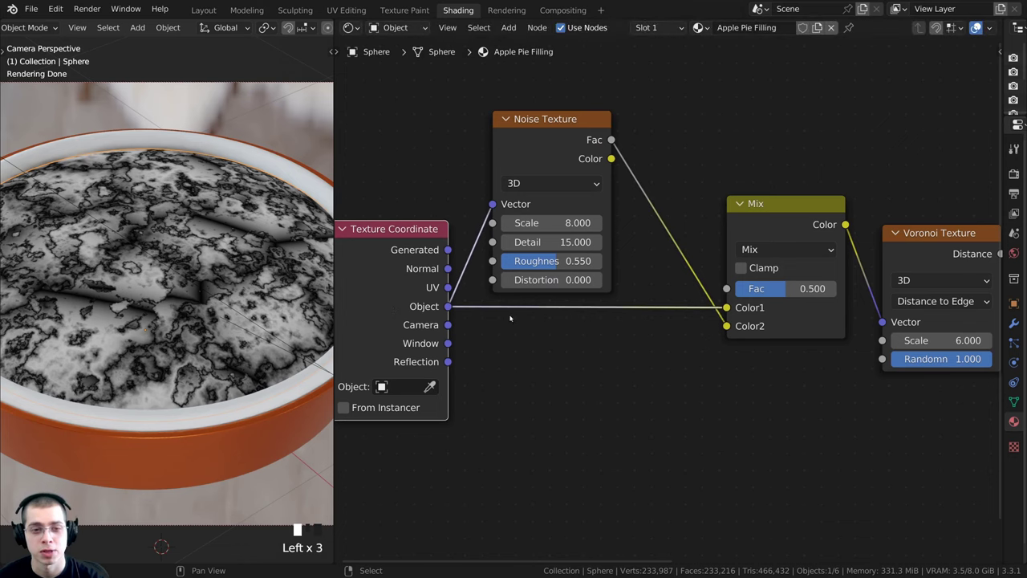
# Change the Mix node's blend mode to Linear Light and lower its factor to about 0.114
pyautogui.moveTo(766, 306); pyautogui.dragTo(607, 324, button='middle')
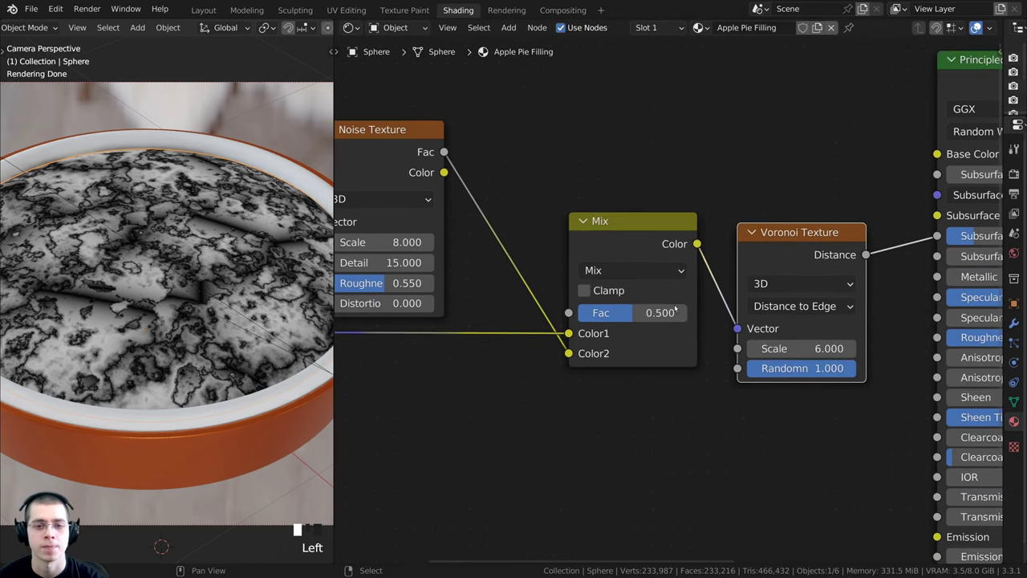
pyautogui.moveTo(665, 313); pyautogui.dragTo(578, 312)
pyautogui.moveTo(626, 312)
pyautogui.mouseDown()
pyautogui.moveTo(660, 312)
pyautogui.moveTo(636, 312)
pyautogui.mouseUp()
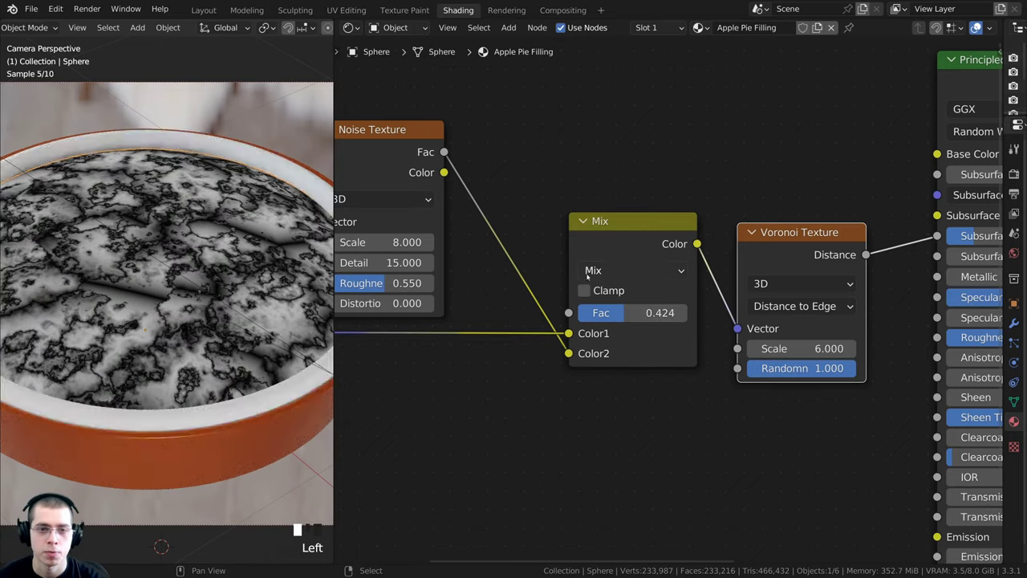
pyautogui.click(593, 270)
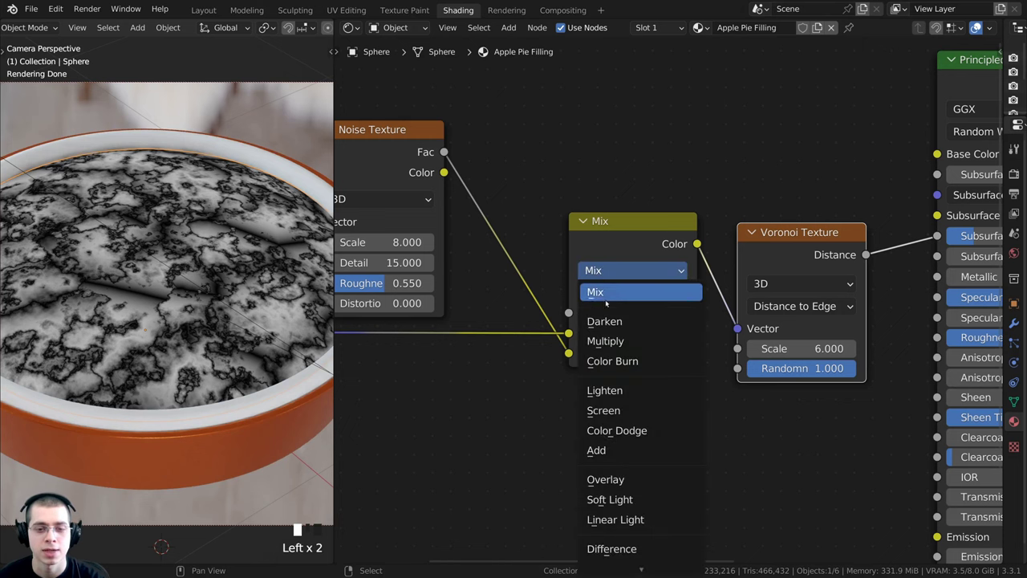
pyautogui.click(616, 520)
pyautogui.moveTo(633, 313); pyautogui.dragTo(590, 312)
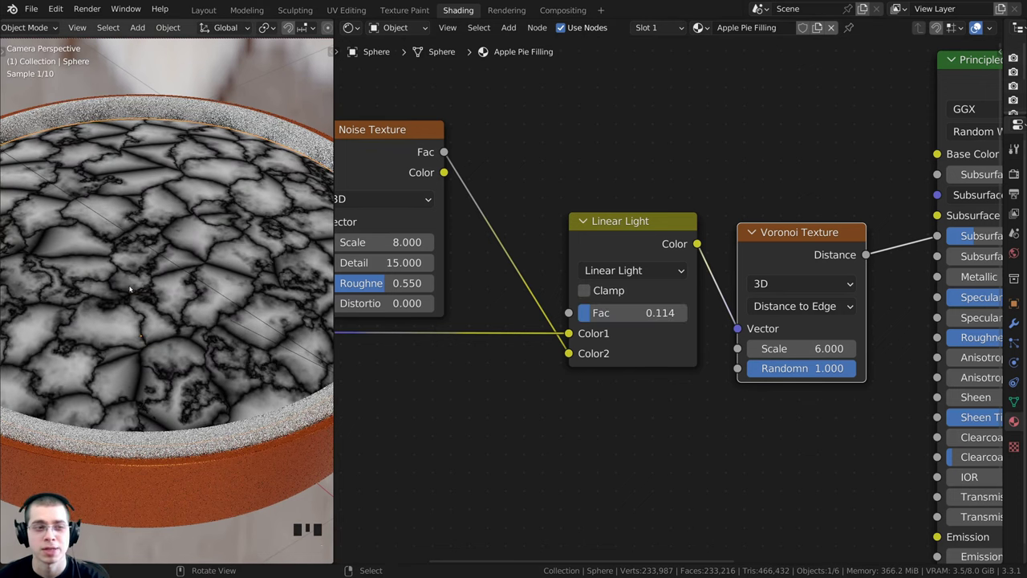
# Nudge the Voronoi Texture node into place and set the Linear Light node's factor to 0.076
pyautogui.keyDown('shift'); pyautogui.moveTo(129, 289); pyautogui.dragTo(133, 361, button='middle'); pyautogui.keyUp('shift')
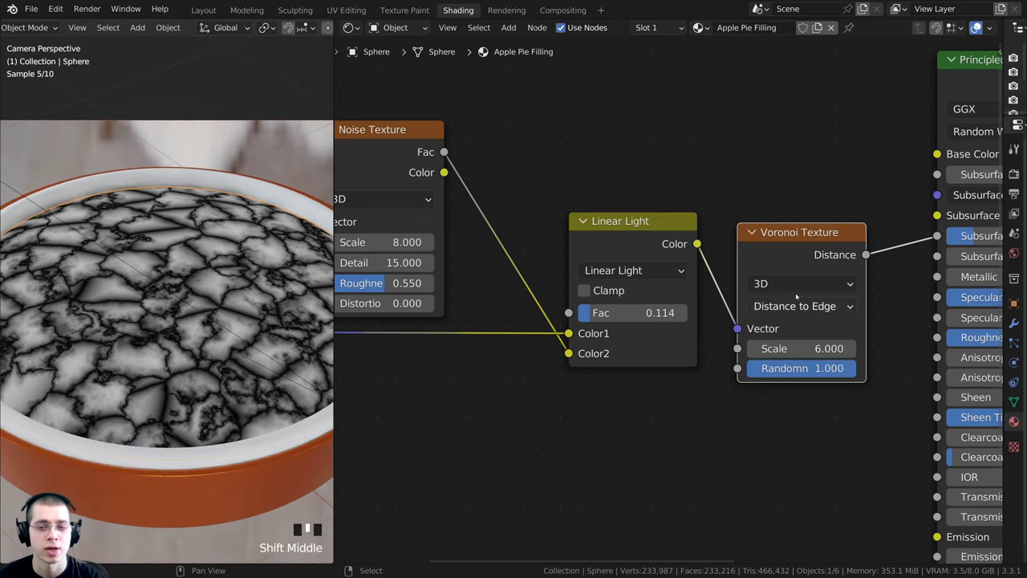
pyautogui.moveTo(801, 254); pyautogui.dragTo(787, 236)
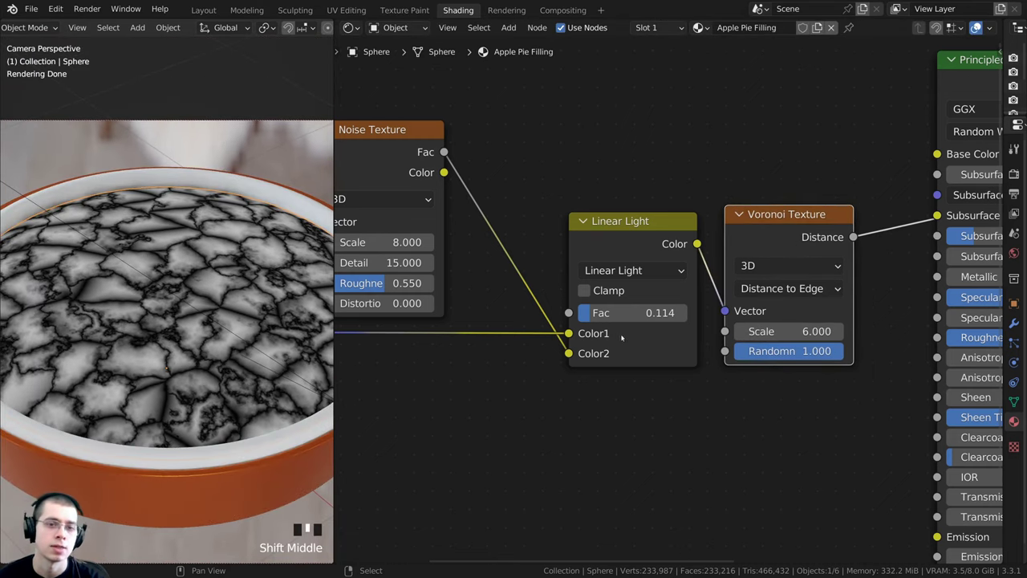
pyautogui.moveTo(624, 315); pyautogui.dragTo(608, 317)
pyautogui.click(596, 315)
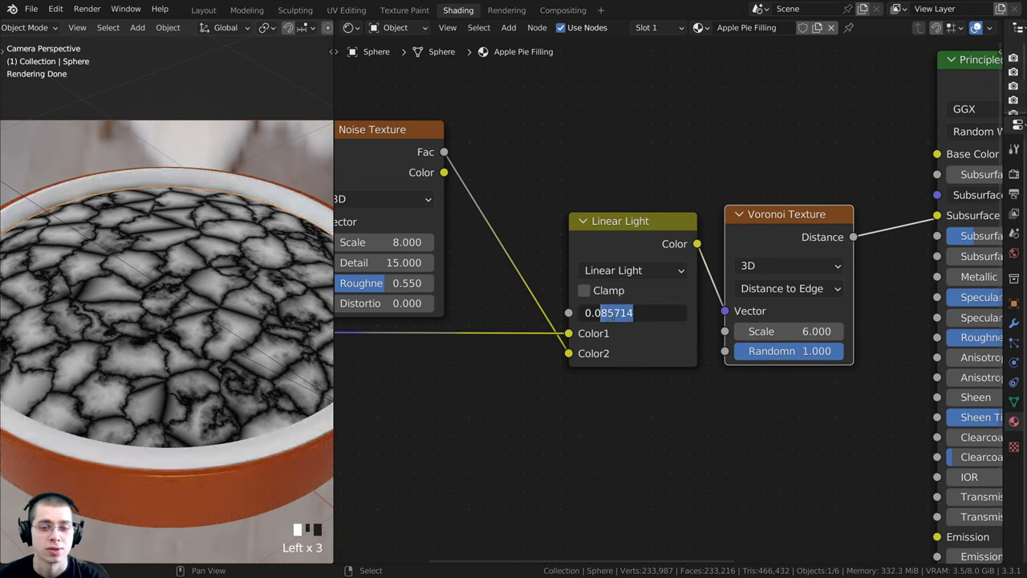
pyautogui.write('7')
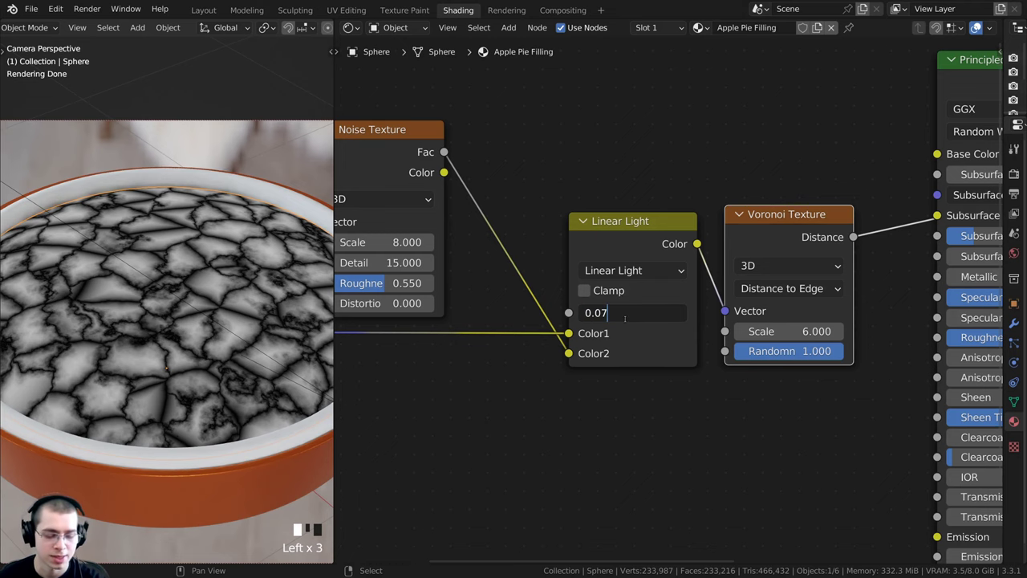
pyautogui.write('6')
pyautogui.press('Return')
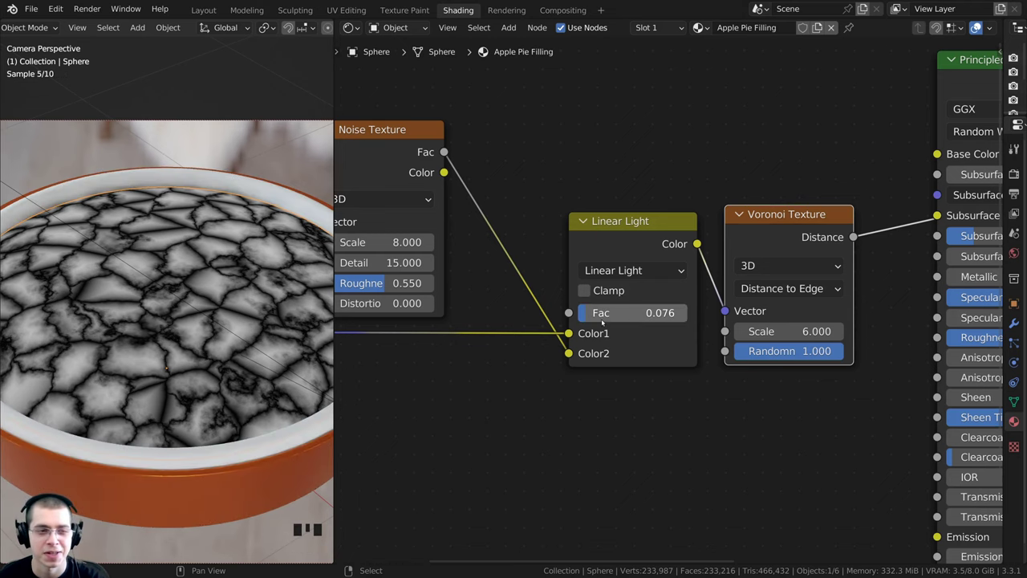
# Examine the distorted cell pattern on the pie filling up close and from farther away
pyautogui.keyDown('shift'); pyautogui.moveTo(229, 301); pyautogui.dragTo(198, 290, button='middle'); pyautogui.keyUp('shift')
pyautogui.scroll(5, 205, 235)
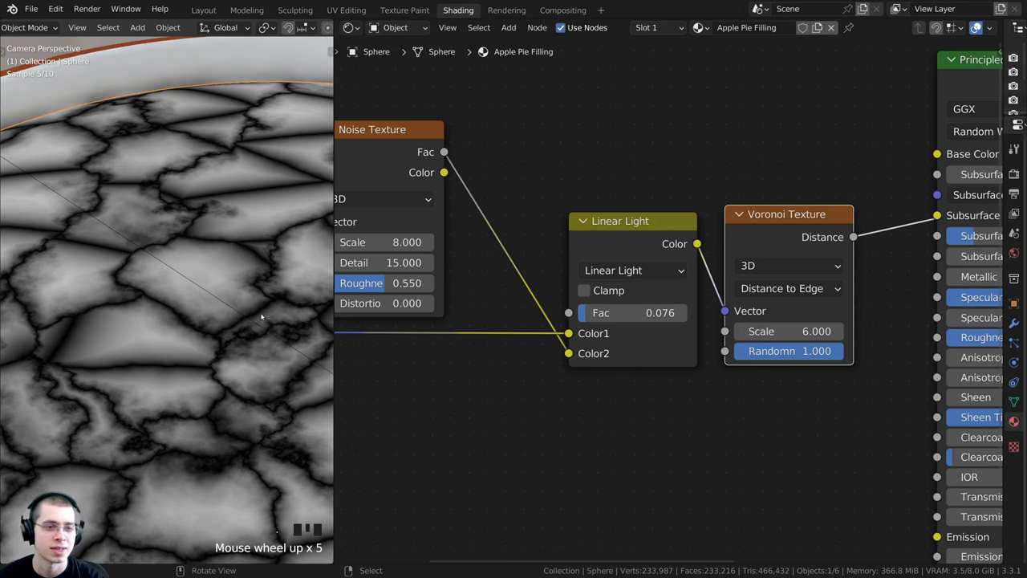
pyautogui.scroll(-4, 249, 229)
pyautogui.keyDown('shift'); pyautogui.moveTo(249, 229); pyautogui.dragTo(136, 294, button='middle'); pyautogui.keyUp('shift')
pyautogui.scroll(3, 203, 265)
pyautogui.scroll(-2, 203, 265)
pyautogui.scroll(-2, 137, 293)
pyautogui.scroll(-6, 459, 272)
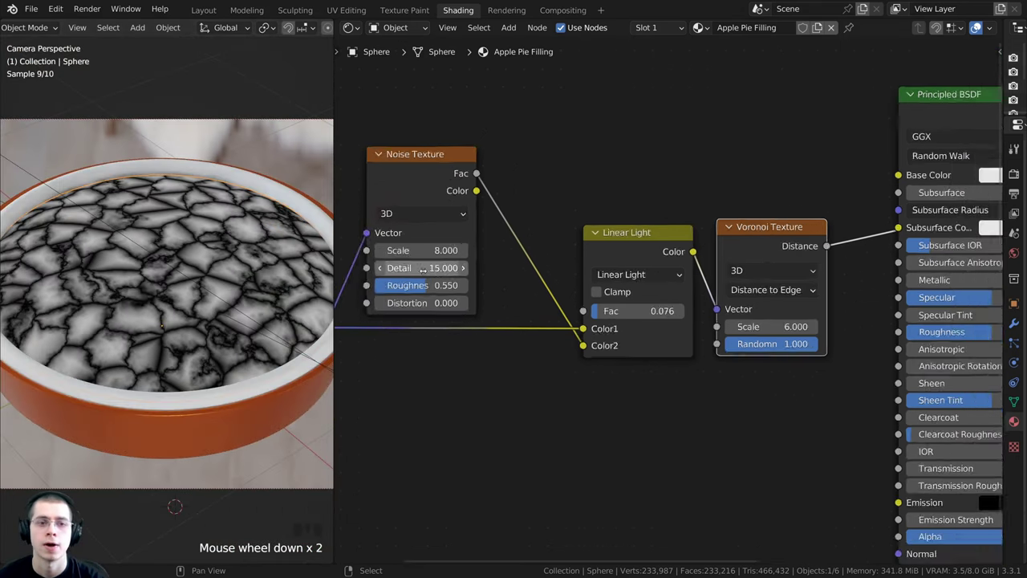
# Duplicate the Distance to Edge Voronoi Texture above the original, keeping its vector link from the Linear Light node
pyautogui.moveTo(463, 273); pyautogui.dragTo(532, 280, button='middle')
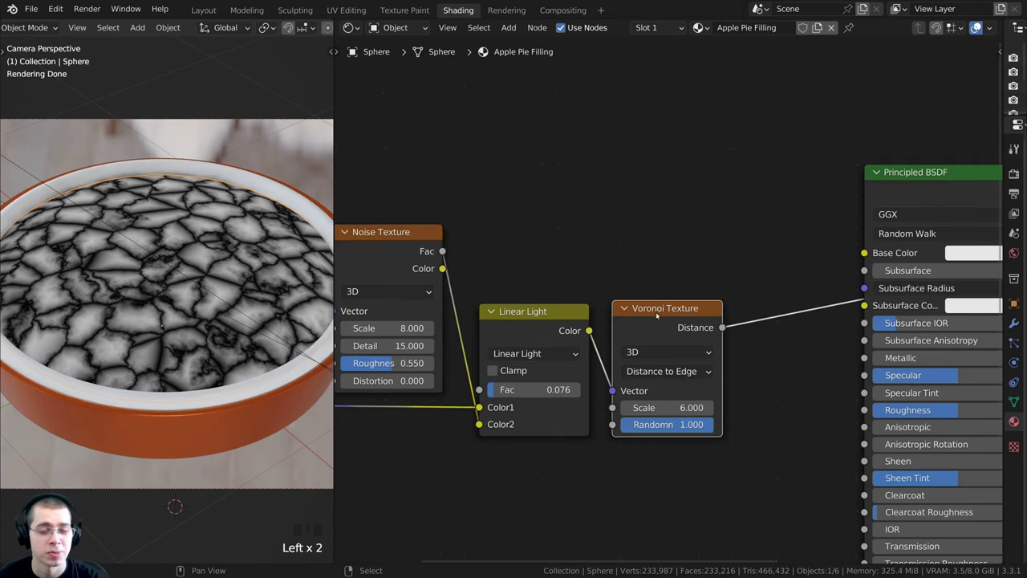
pyautogui.moveTo(656, 315); pyautogui.dragTo(663, 321)
pyautogui.scroll(1, 666, 314)
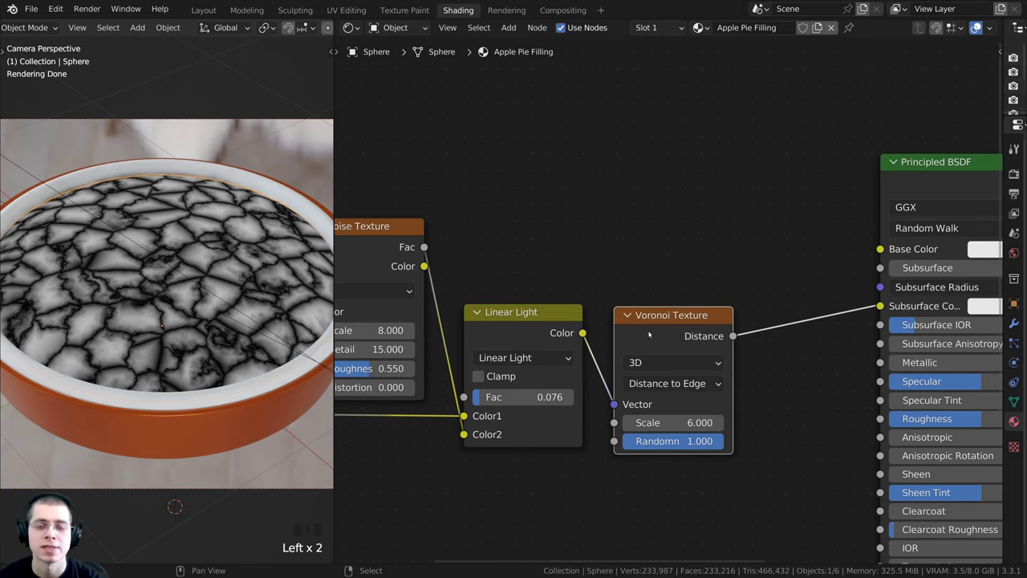
pyautogui.moveTo(649, 334); pyautogui.dragTo(655, 349)
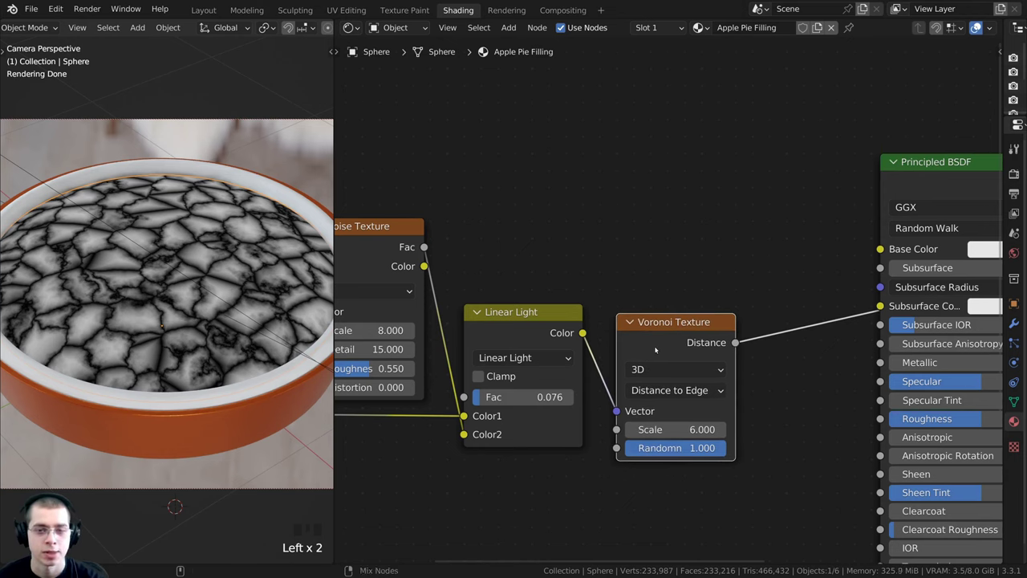
pyautogui.hotkey('ctrl', 'shift', 'd')
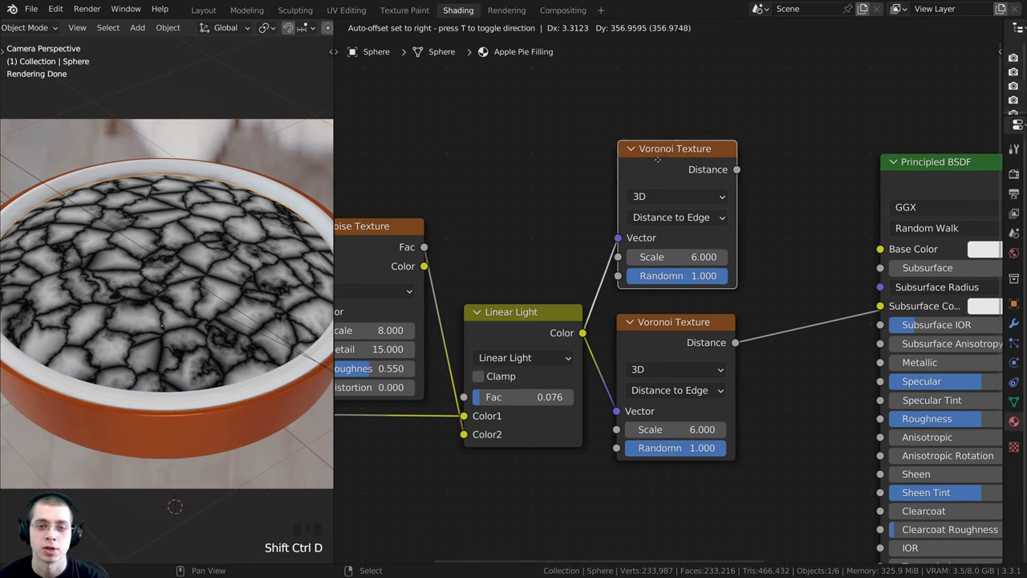
pyautogui.click(657, 118)
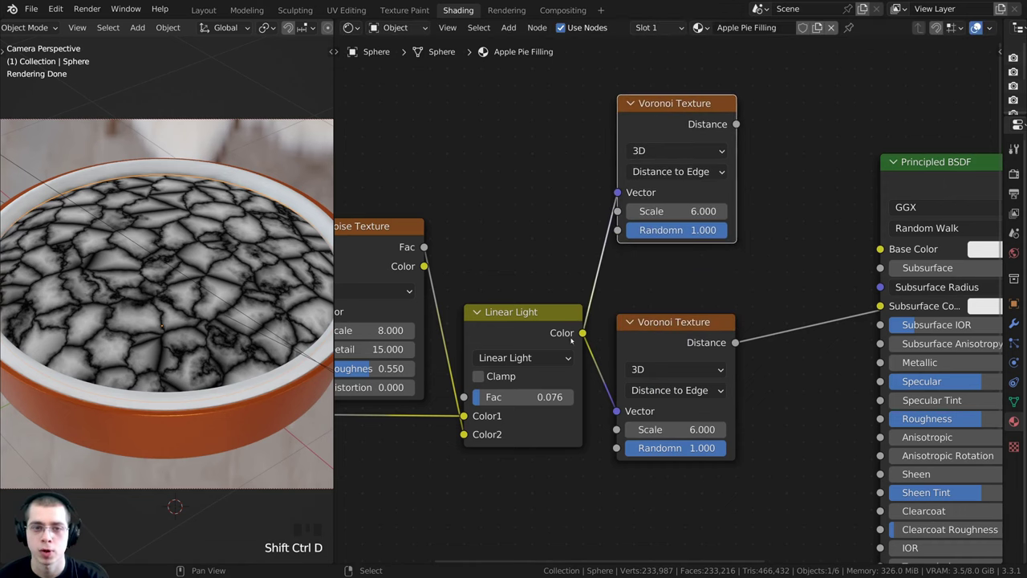
pyautogui.moveTo(563, 335); pyautogui.dragTo(548, 337)
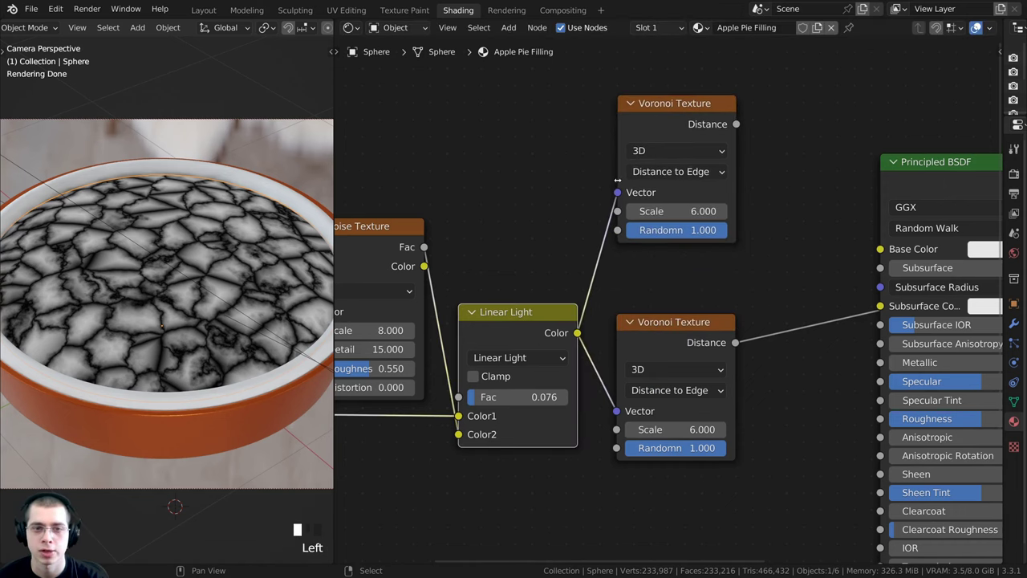
# Preview the duplicated Voronoi Texture on the pie filling and set its feature output to F1
pyautogui.keyDown('ctrl'); pyautogui.keyDown('shift'); pyautogui.click(657, 123); pyautogui.keyUp('shift'); pyautogui.keyUp('ctrl')
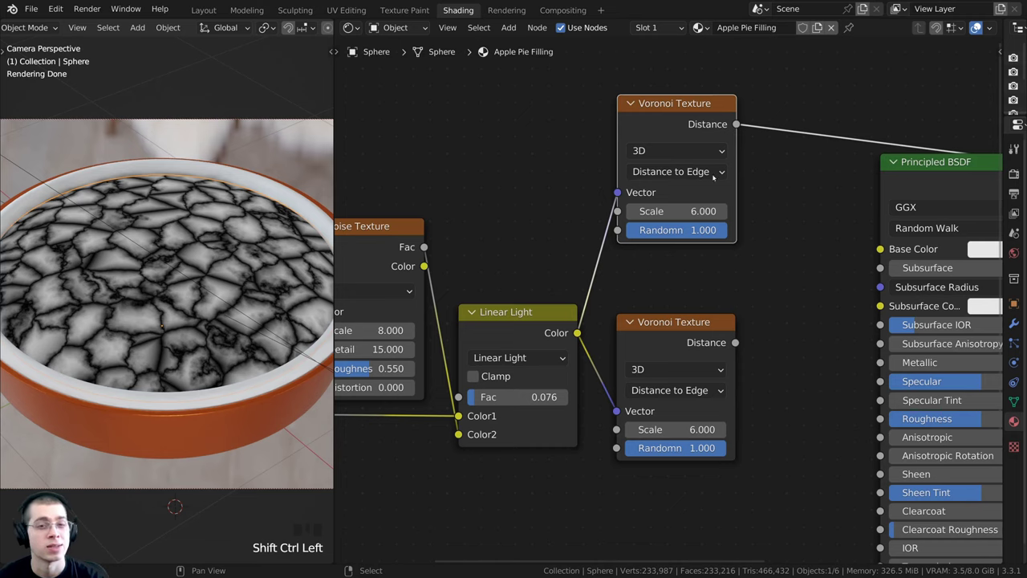
pyautogui.click(669, 172)
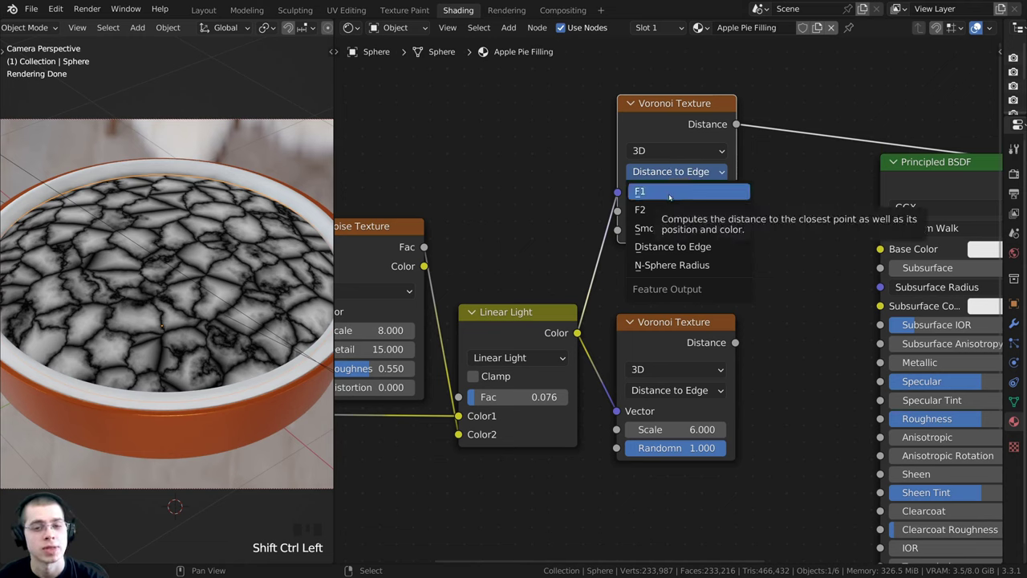
pyautogui.click(669, 193)
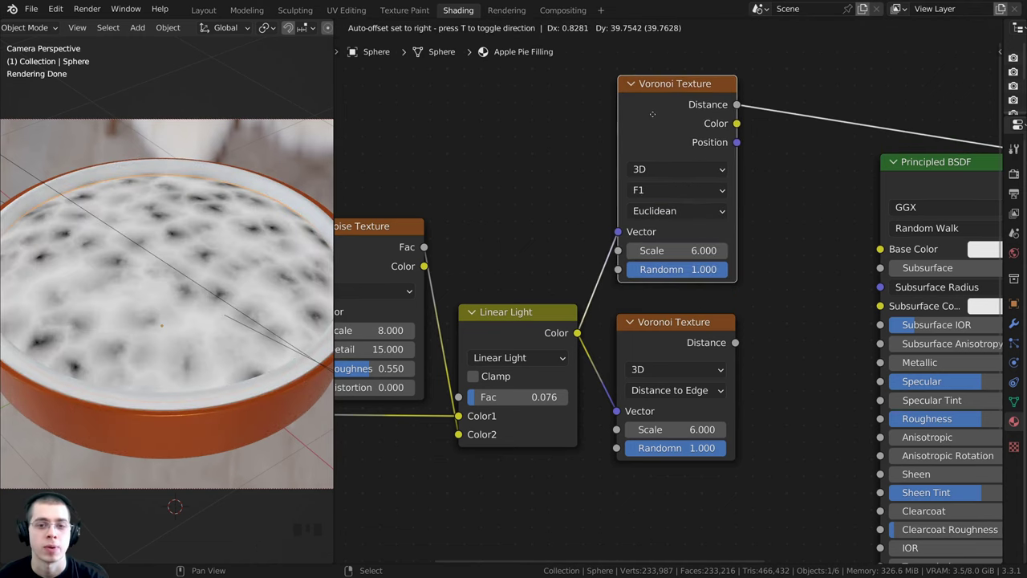
# Examine the F1 Voronoi pattern on the pie filling up close and from farther away
pyautogui.scroll(2, 182, 292)
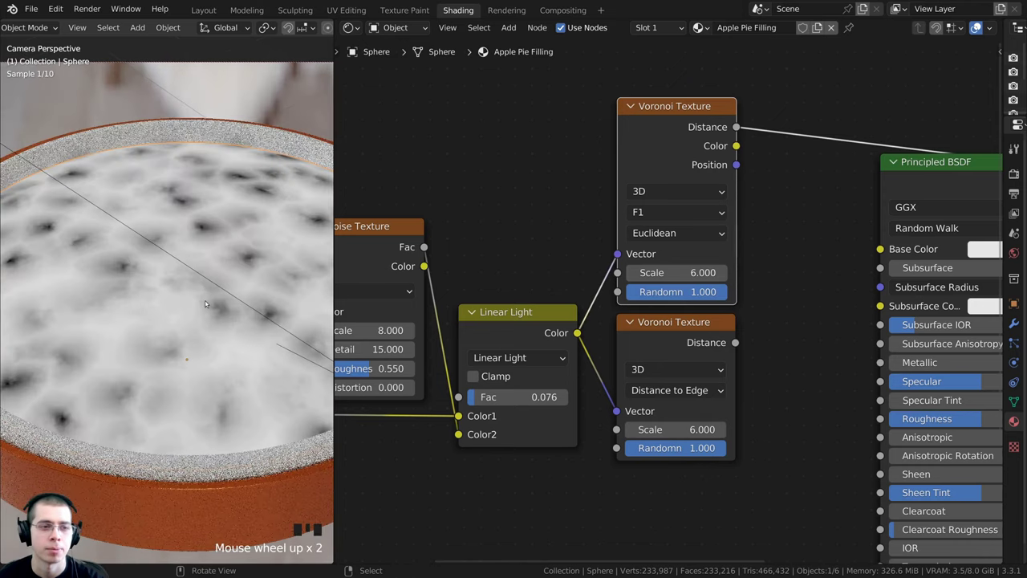
pyautogui.keyDown('shift'); pyautogui.moveTo(183, 293); pyautogui.dragTo(180, 301, button='middle'); pyautogui.keyUp('shift')
pyautogui.scroll(4, 180, 303)
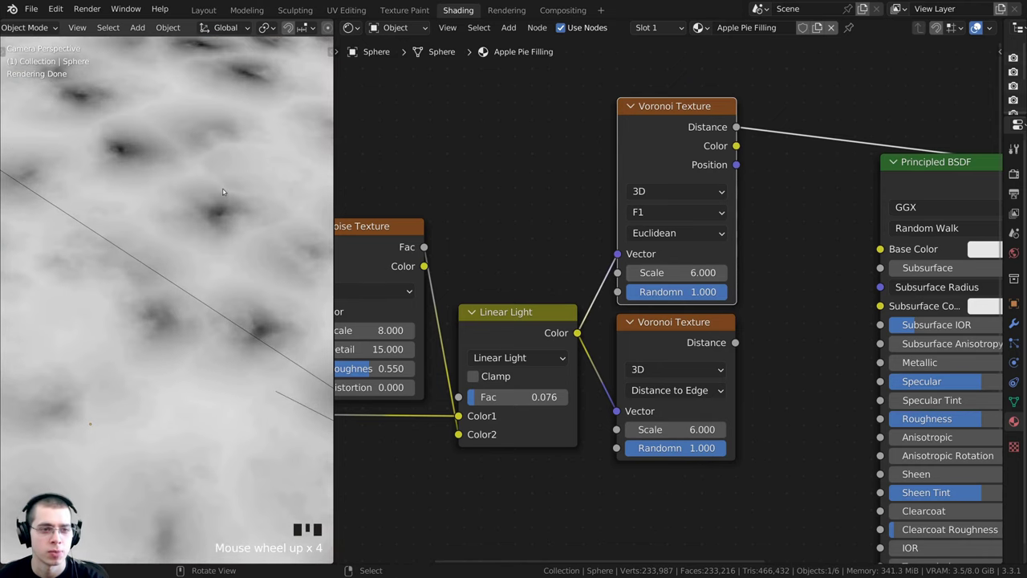
pyautogui.scroll(-3, 157, 221)
pyautogui.keyDown('shift'); pyautogui.moveTo(157, 221); pyautogui.dragTo(157, 188, button='middle'); pyautogui.keyUp('shift')
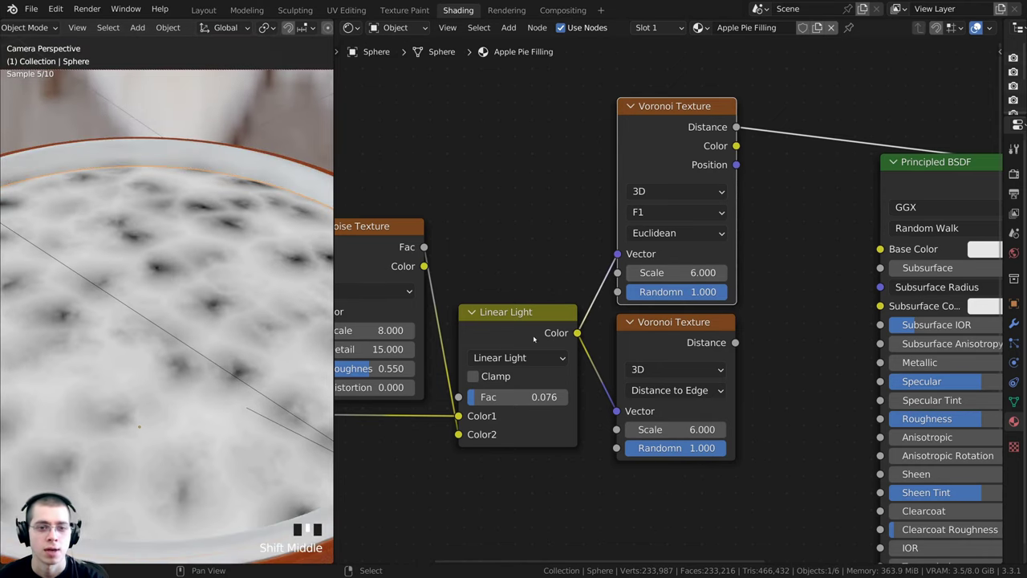
pyautogui.moveTo(535, 345); pyautogui.dragTo(528, 345)
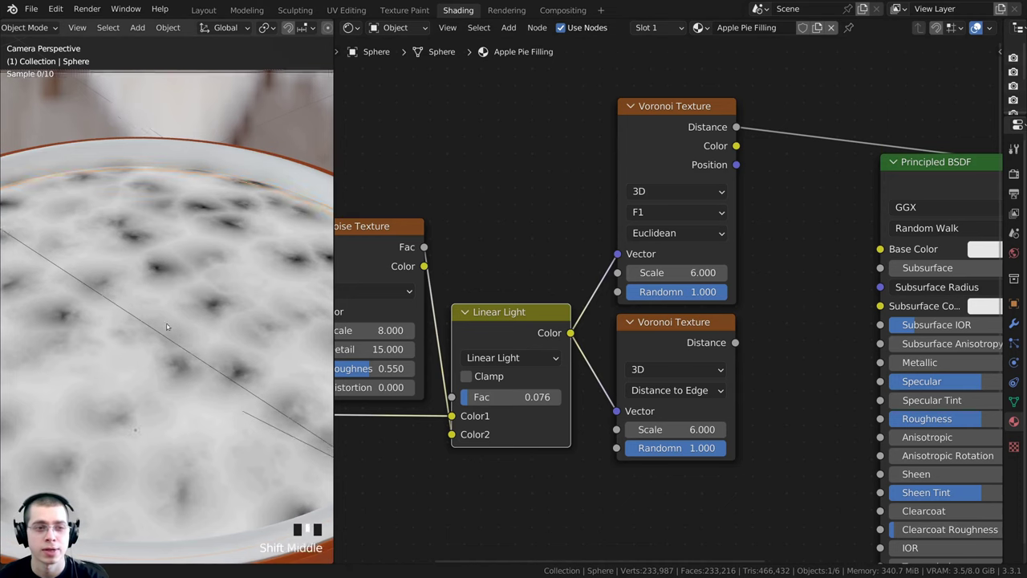
pyautogui.scroll(2, 170, 277)
pyautogui.keyDown('shift'); pyautogui.scroll(-2, 97, 424); pyautogui.keyUp('shift')
pyautogui.keyDown('shift'); pyautogui.moveTo(97, 427); pyautogui.dragTo(244, 284, button='middle'); pyautogui.keyUp('shift')
pyautogui.scroll(-4, 230, 290)
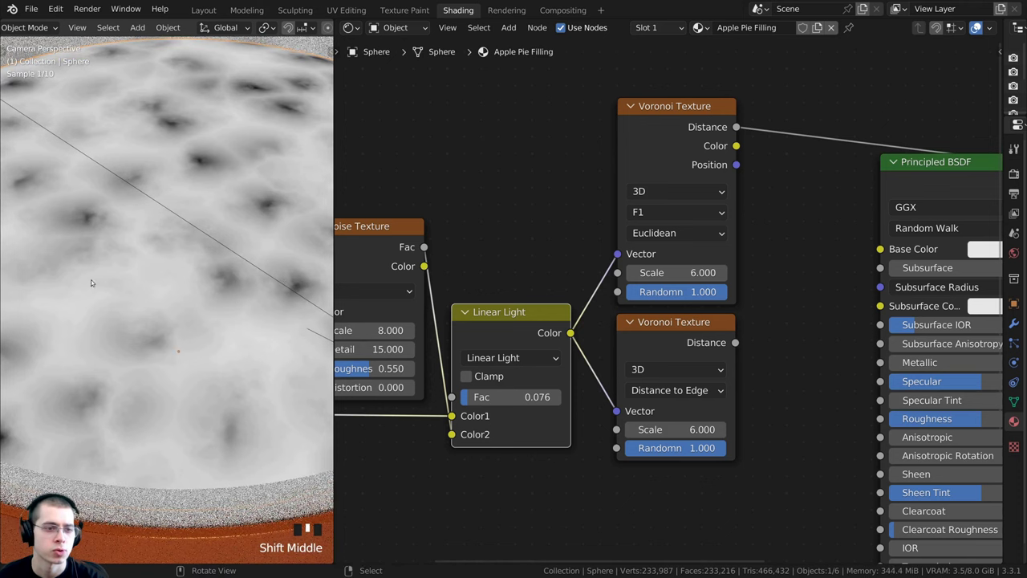
pyautogui.keyDown('shift'); pyautogui.moveTo(91, 217); pyautogui.dragTo(150, 226, button='middle'); pyautogui.keyUp('shift')
pyautogui.scroll(-3, 150, 227)
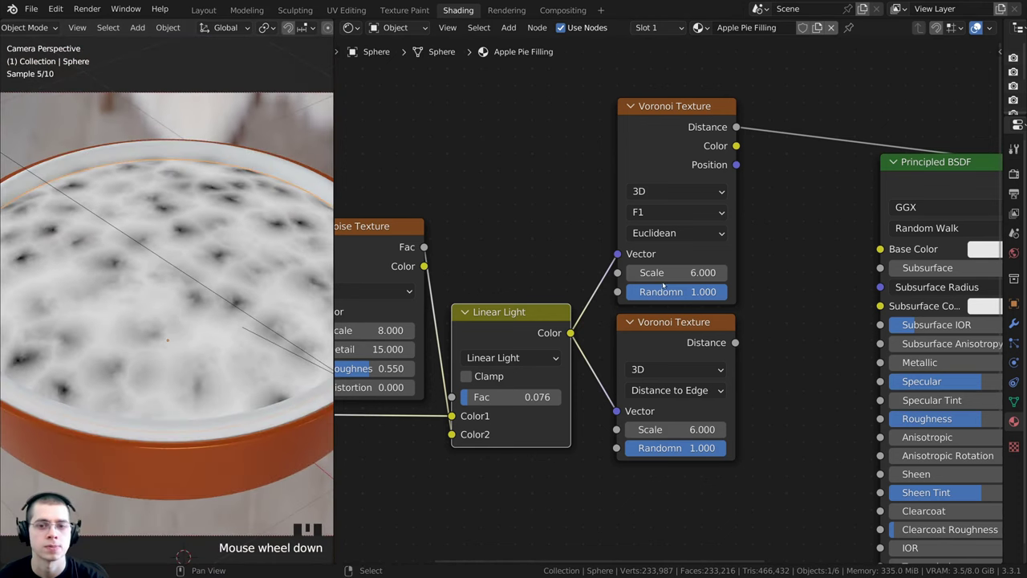
# Set the scale of the F1 Voronoi Texture to 150
pyautogui.click(670, 272)
pyautogui.write('1')
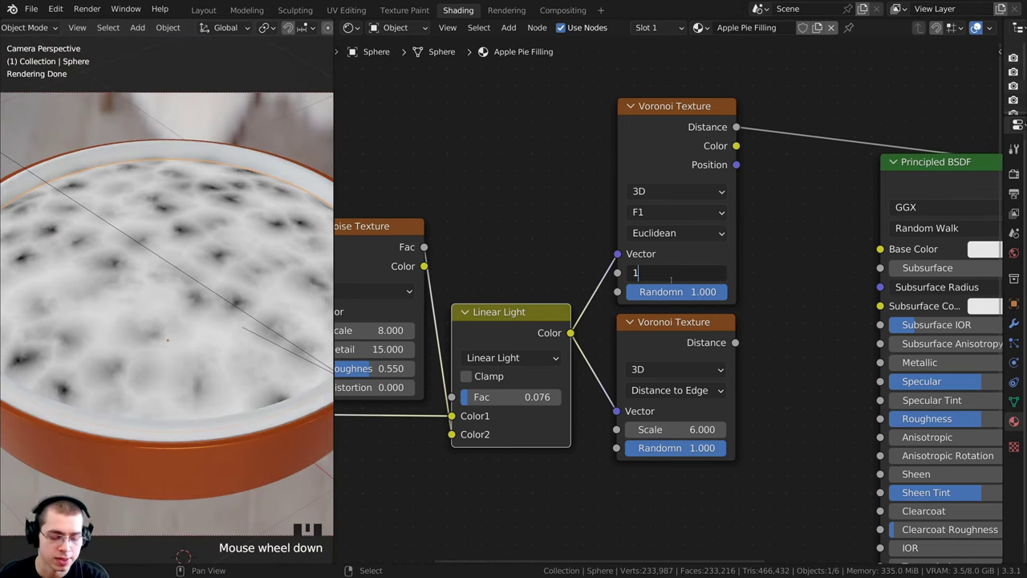
pyautogui.write('50')
pyautogui.press('Return')
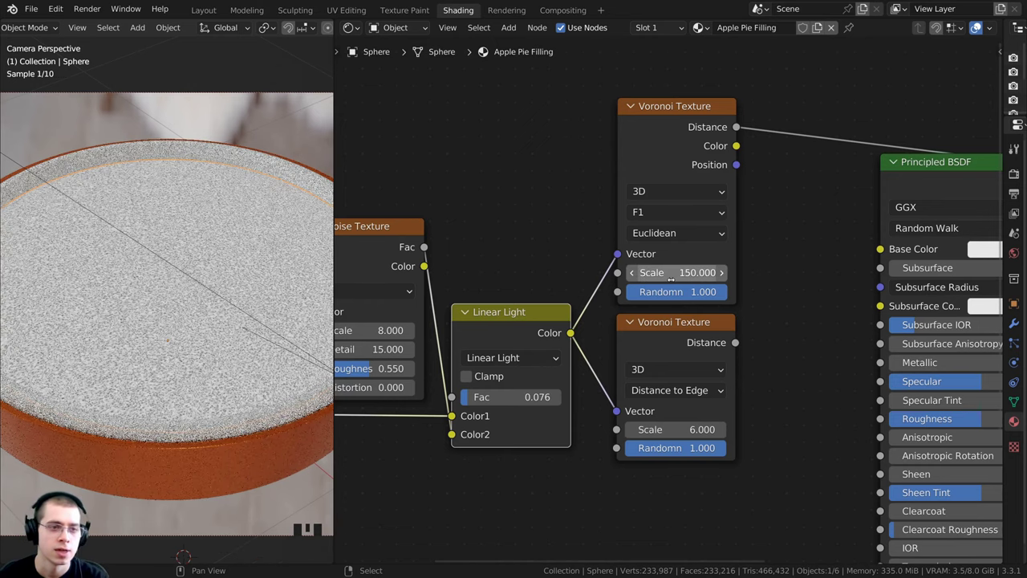
# Examine the fine F1 Voronoi pattern across the filling's surface at several distances
pyautogui.keyDown('shift'); pyautogui.moveTo(192, 337); pyautogui.dragTo(170, 299, button='middle'); pyautogui.keyUp('shift')
pyautogui.scroll(7, 170, 299)
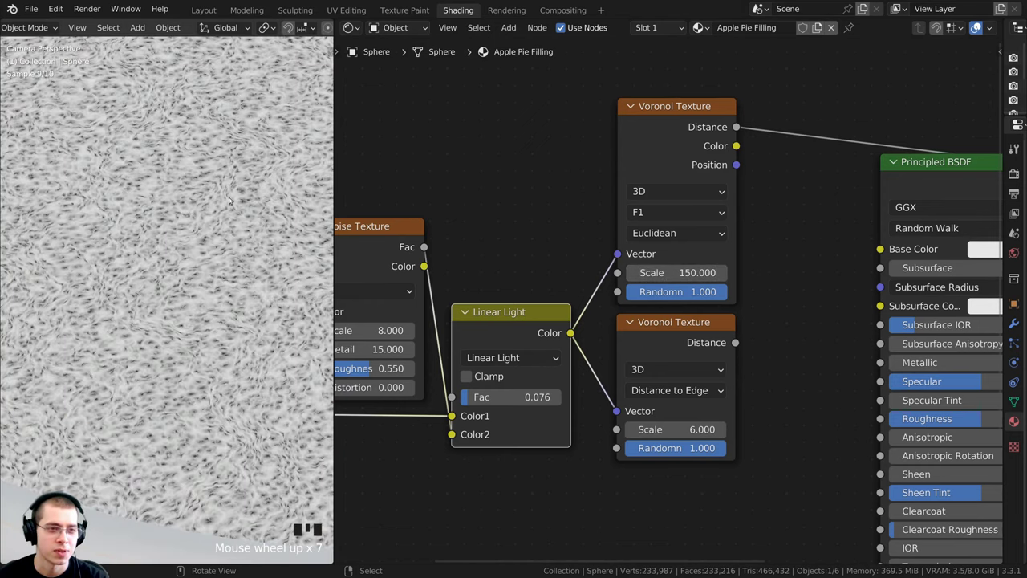
pyautogui.scroll(-4, 194, 305)
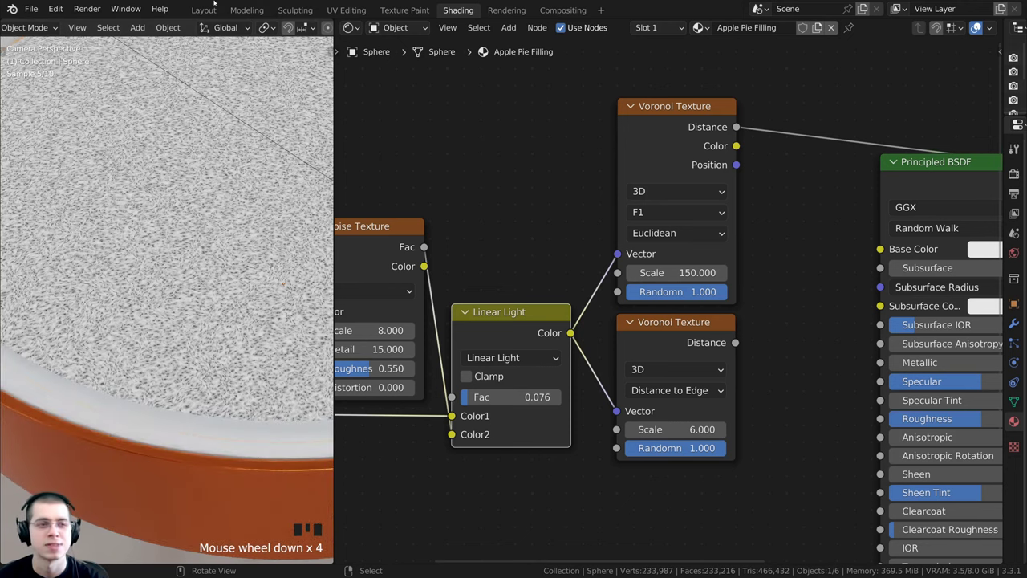
pyautogui.scroll(-3, 179, 343)
pyautogui.moveTo(642, 268); pyautogui.dragTo(624, 289, button='middle')
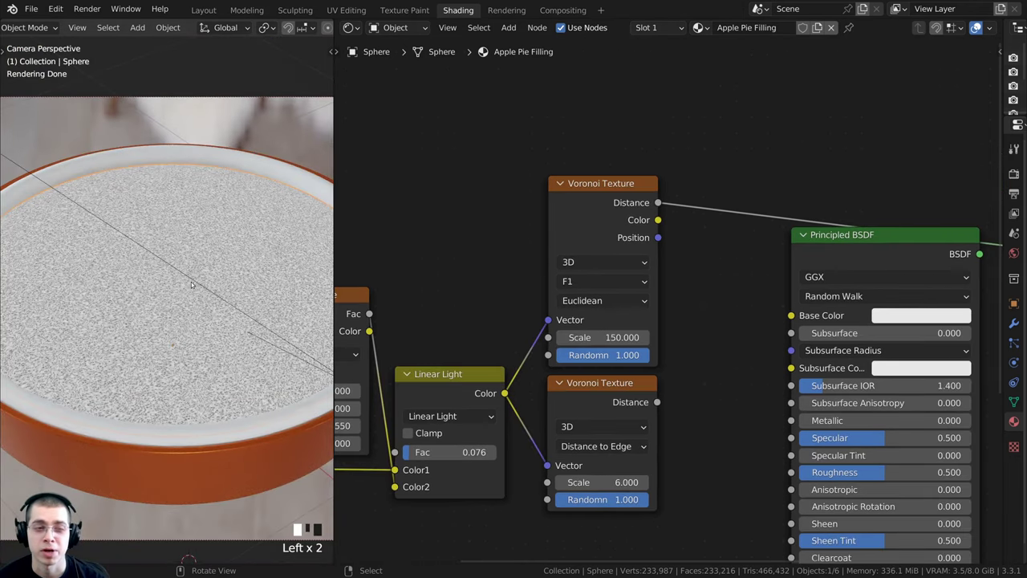
pyautogui.scroll(3, 193, 285)
pyautogui.scroll(2, 195, 289)
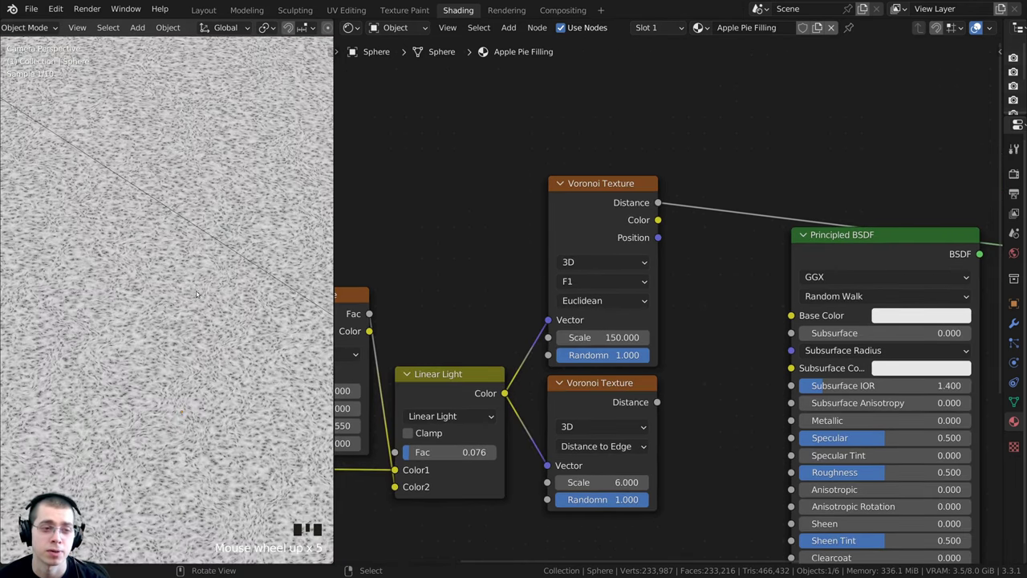
pyautogui.scroll(-3, 653, 301)
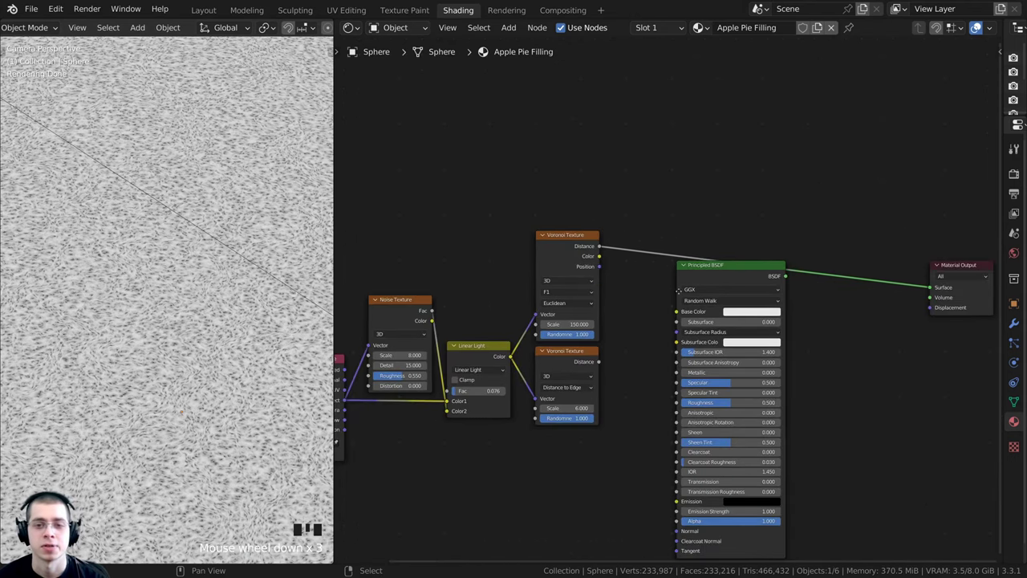
# Move the Principled BSDF node aside and insert a ColorRamp between the F1 Voronoi Texture and the Material Output
pyautogui.moveTo(703, 282); pyautogui.dragTo(696, 244, button='middle')
pyautogui.moveTo(696, 244); pyautogui.dragTo(829, 287)
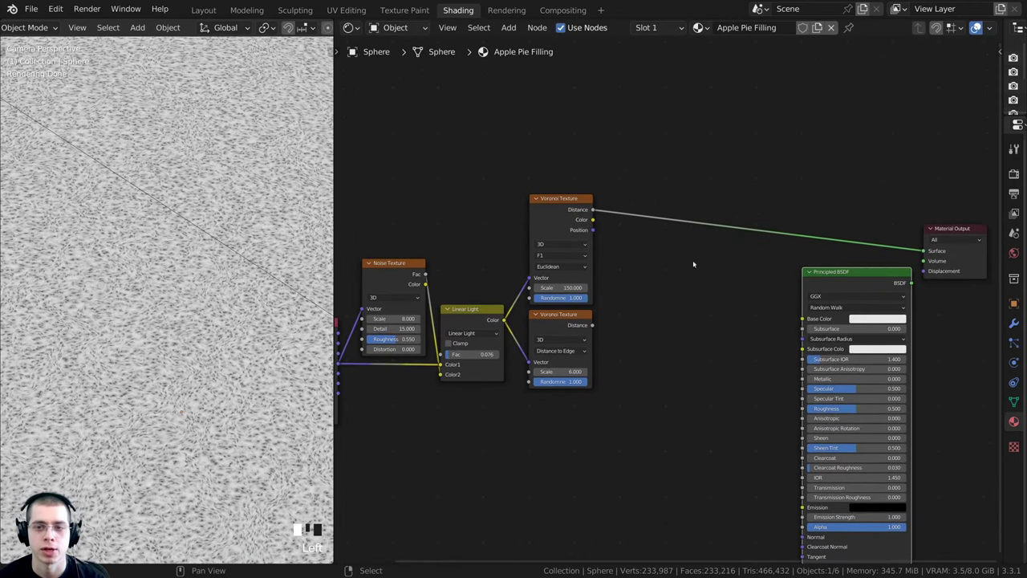
pyautogui.scroll(1, 561, 213)
pyautogui.hotkey('shift', 'a')
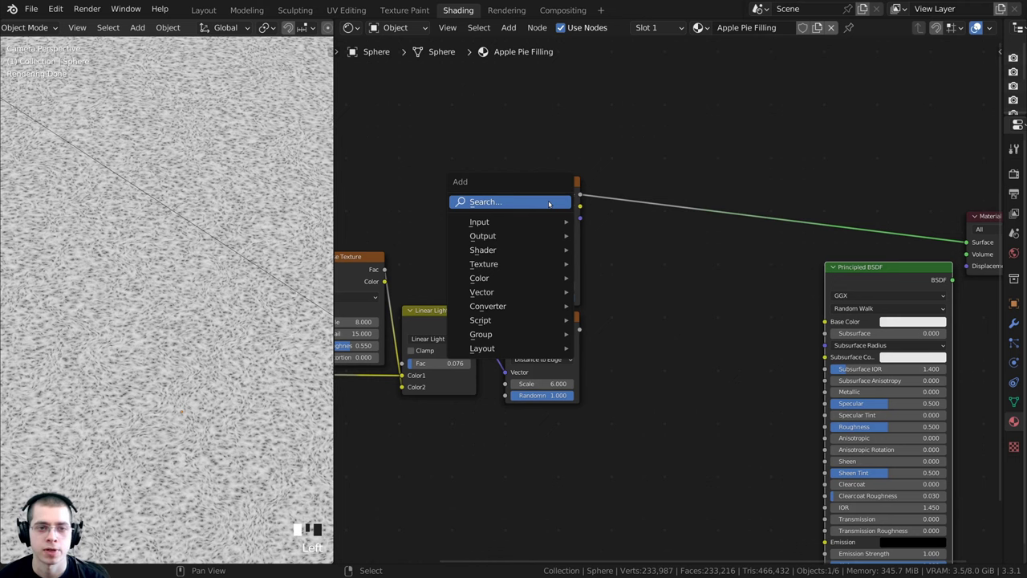
pyautogui.click(549, 204)
pyautogui.write('col')
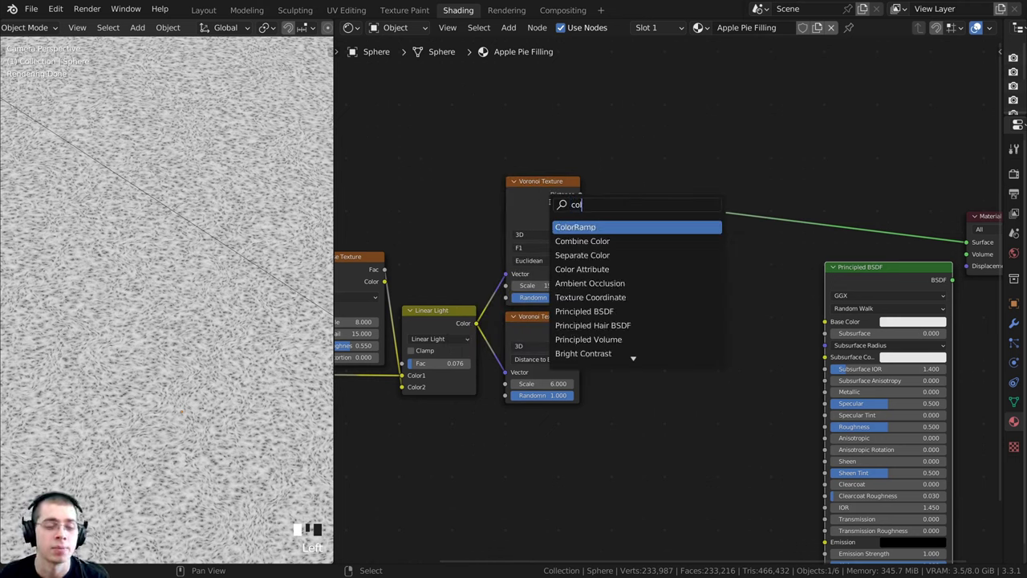
pyautogui.press('Return')
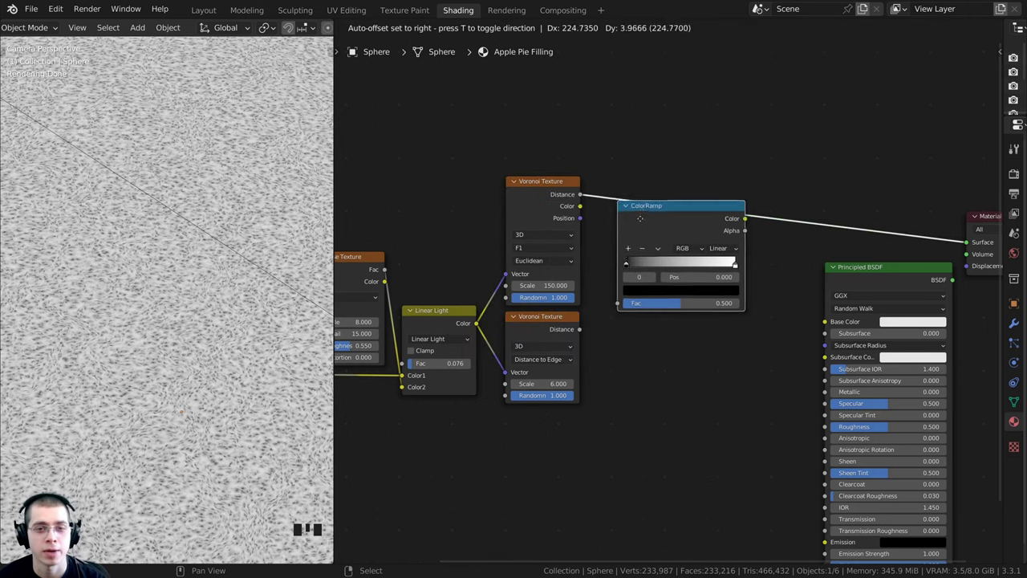
pyautogui.click(615, 195)
pyautogui.moveTo(614, 195); pyautogui.dragTo(618, 186)
# Invert the ColorRamp into white speckles on black, with the white stop at the start and the black stop at 0.327
pyautogui.moveTo(633, 211); pyautogui.dragTo(601, 257, button='middle')
pyautogui.scroll(4, 601, 256)
pyautogui.scroll(1, 601, 257)
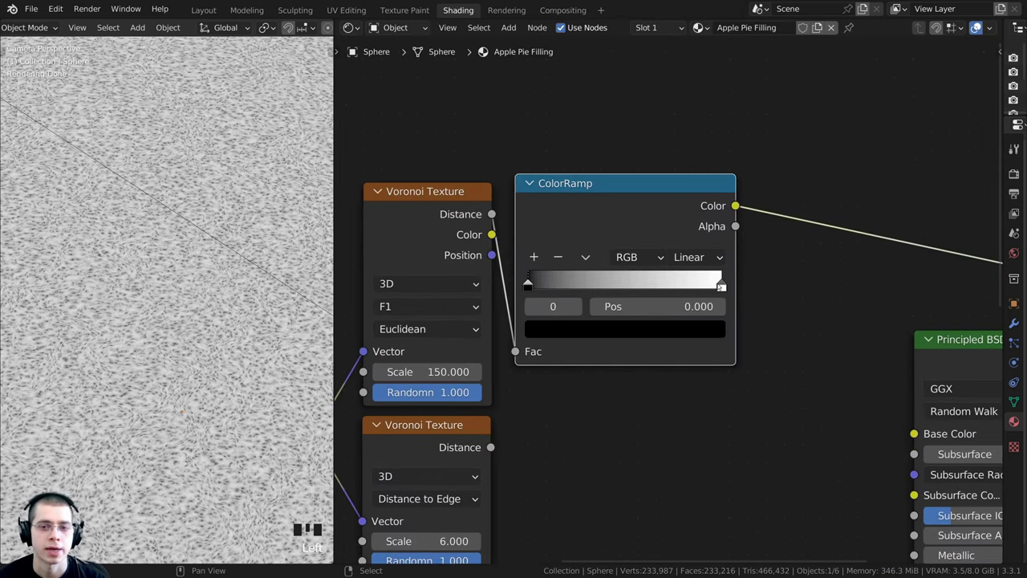
pyautogui.moveTo(720, 283); pyautogui.dragTo(608, 292)
pyautogui.moveTo(521, 285); pyautogui.dragTo(550, 287)
pyautogui.moveTo(556, 286); pyautogui.dragTo(621, 283)
pyautogui.click(603, 282)
pyautogui.scroll(-5, 181, 345)
pyautogui.scroll(5, 182, 345)
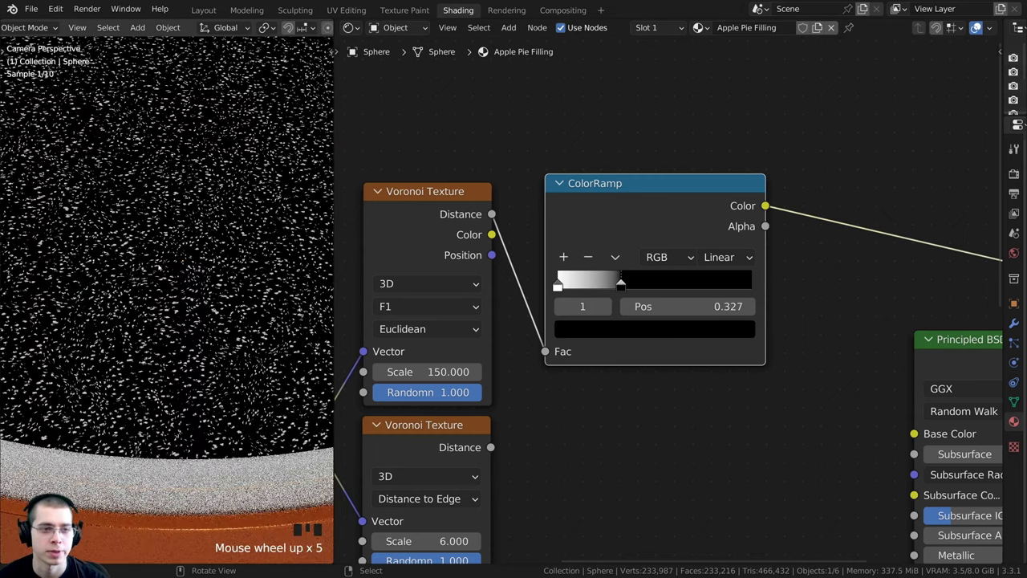
pyautogui.moveTo(704, 212); pyautogui.dragTo(685, 224)
# Compare the previews of the Distance to Edge Voronoi Texture and the ColorRamp on the filling, ending on the ColorRamp
pyautogui.scroll(-3, 463, 259)
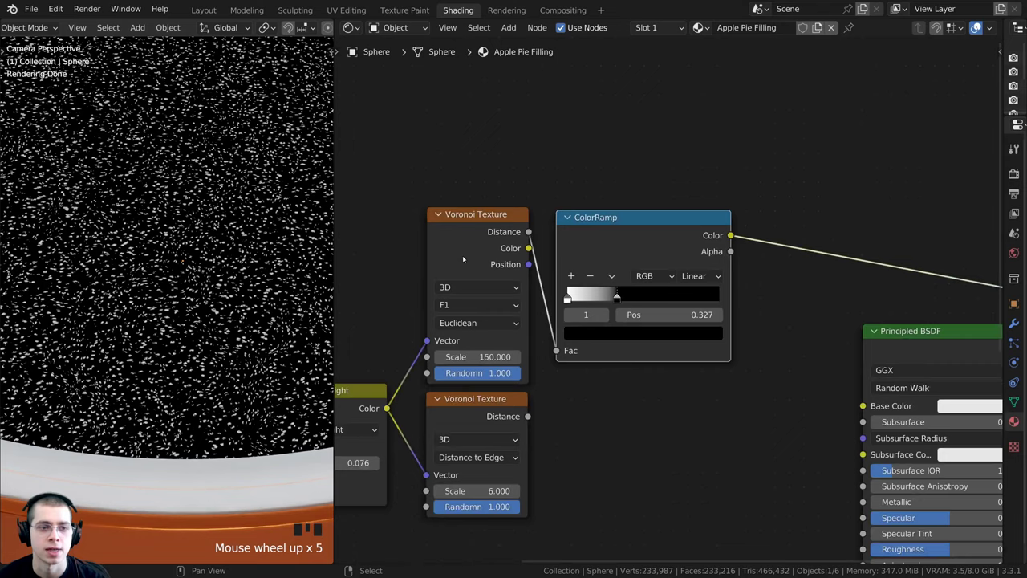
pyautogui.scroll(-3, 463, 259)
pyautogui.click(463, 261)
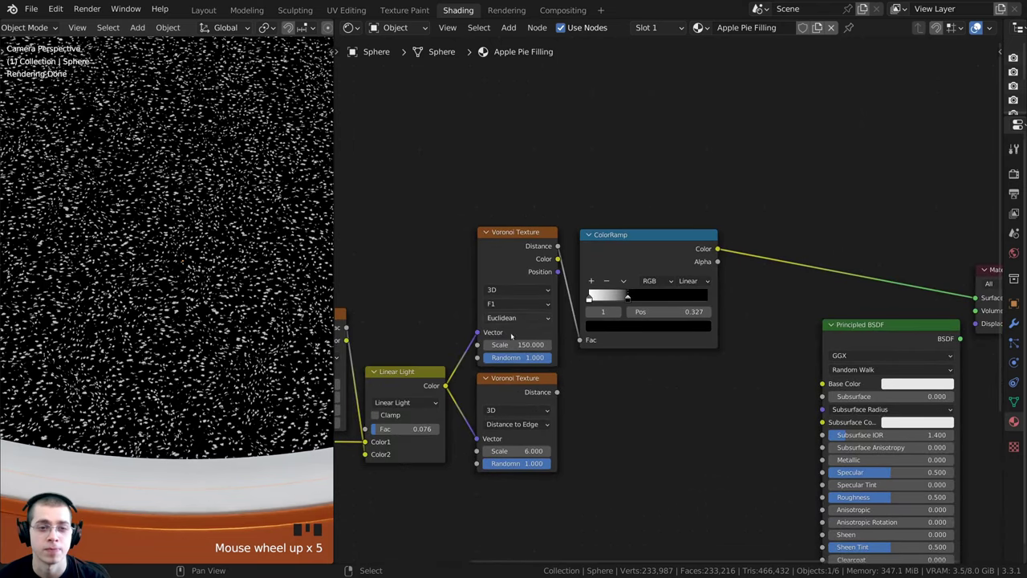
pyautogui.moveTo(514, 372); pyautogui.dragTo(529, 320, button='middle')
pyautogui.keyDown('ctrl'); pyautogui.keyDown('shift'); pyautogui.click(531, 332); pyautogui.keyUp('shift'); pyautogui.keyUp('ctrl')
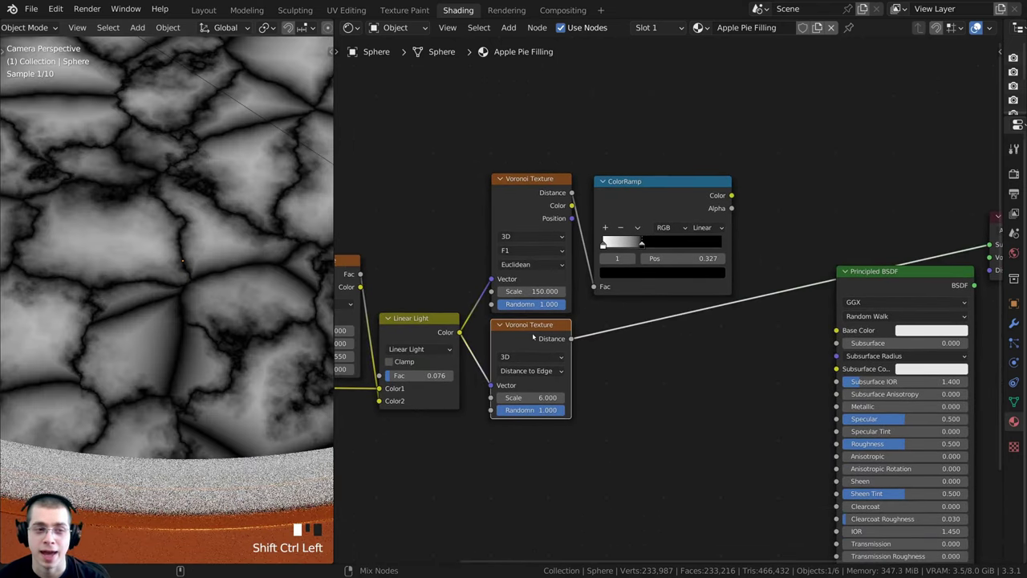
pyautogui.keyDown('ctrl'); pyautogui.keyDown('shift'); pyautogui.click(642, 197); pyautogui.keyUp('shift'); pyautogui.keyUp('ctrl')
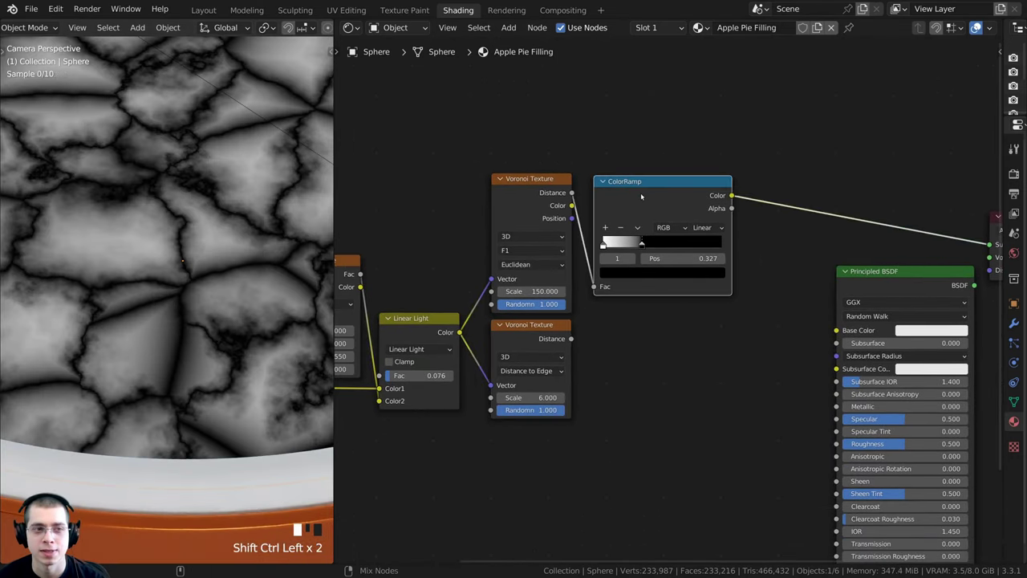
pyautogui.moveTo(586, 220); pyautogui.dragTo(554, 237, button='middle')
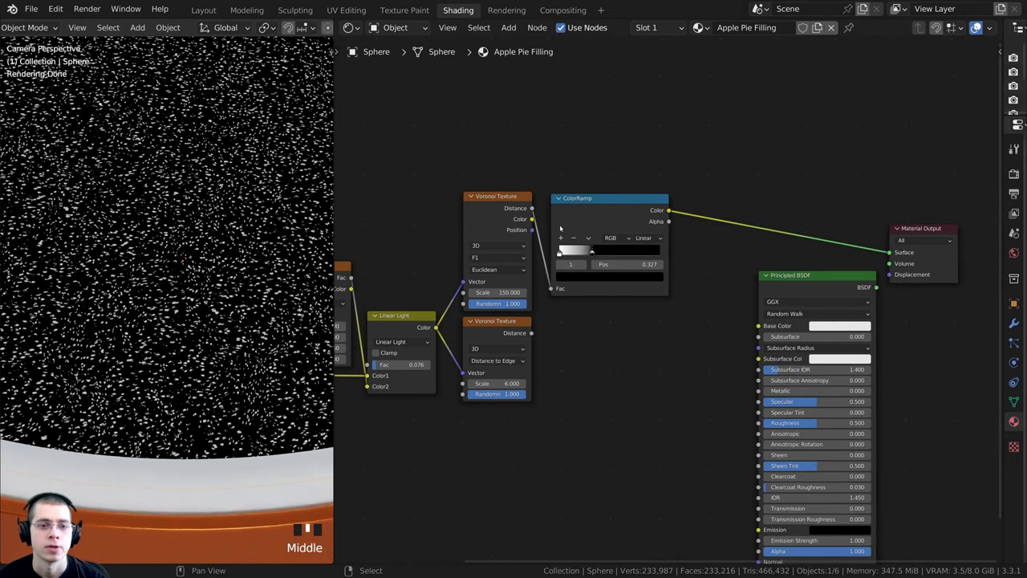
# Add a MixRGB node between the ColorRamp and the Principled BSDF
pyautogui.hotkey('shift', 'a')
pyautogui.click(564, 226)
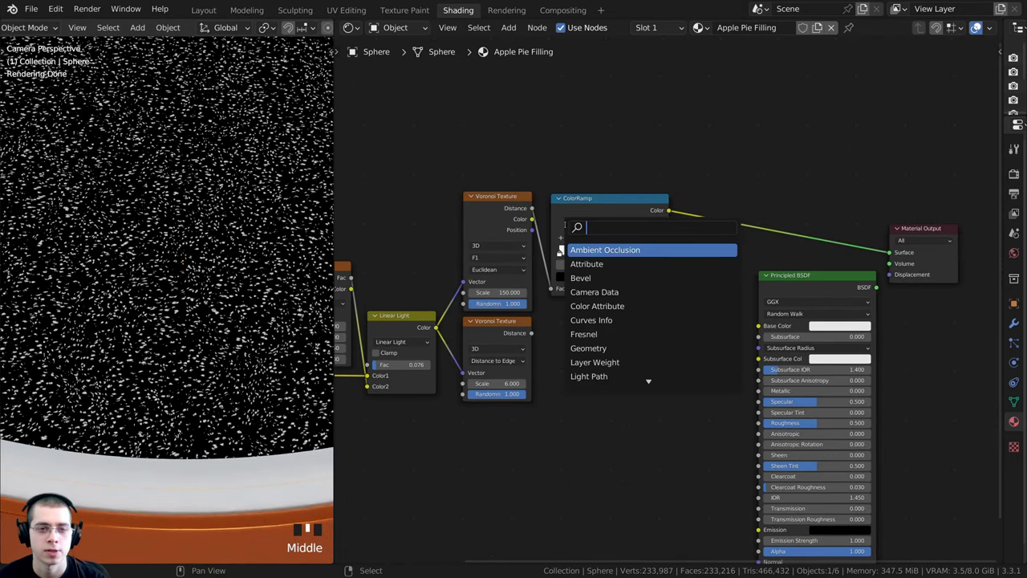
pyautogui.write('mix')
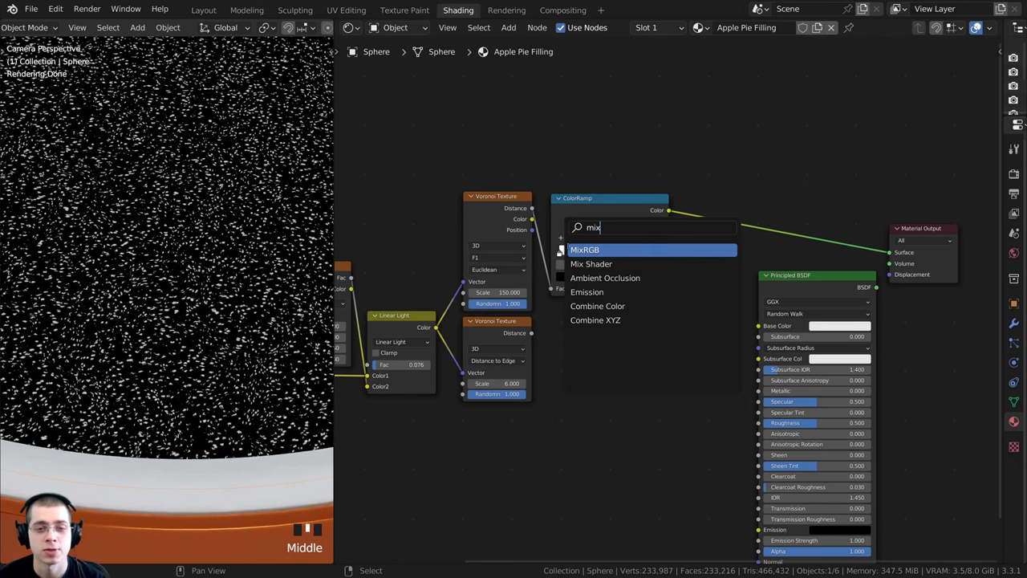
pyautogui.click(574, 250)
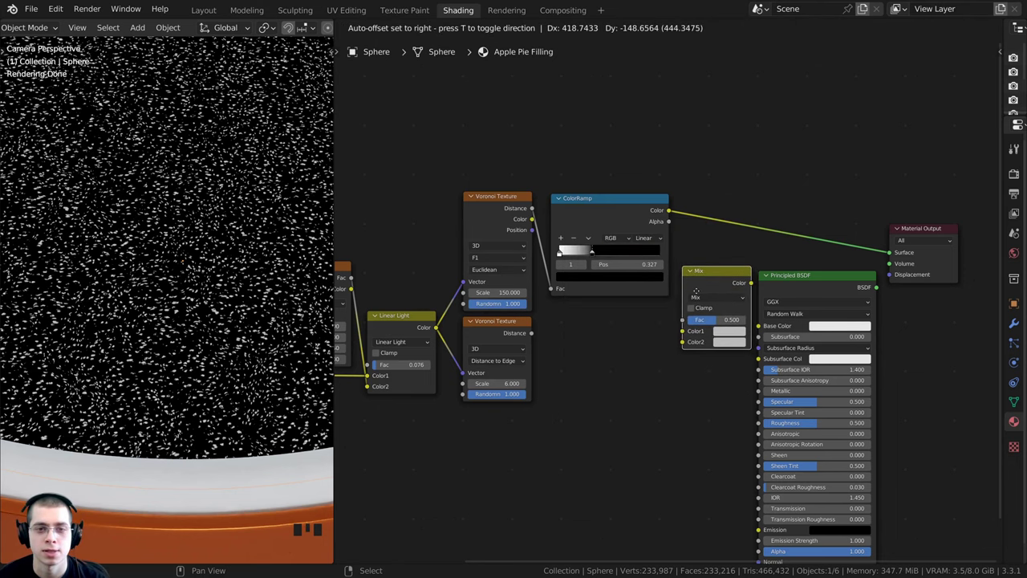
pyautogui.click(695, 287)
pyautogui.scroll(2, 665, 289)
pyautogui.moveTo(701, 287); pyautogui.dragTo(706, 280)
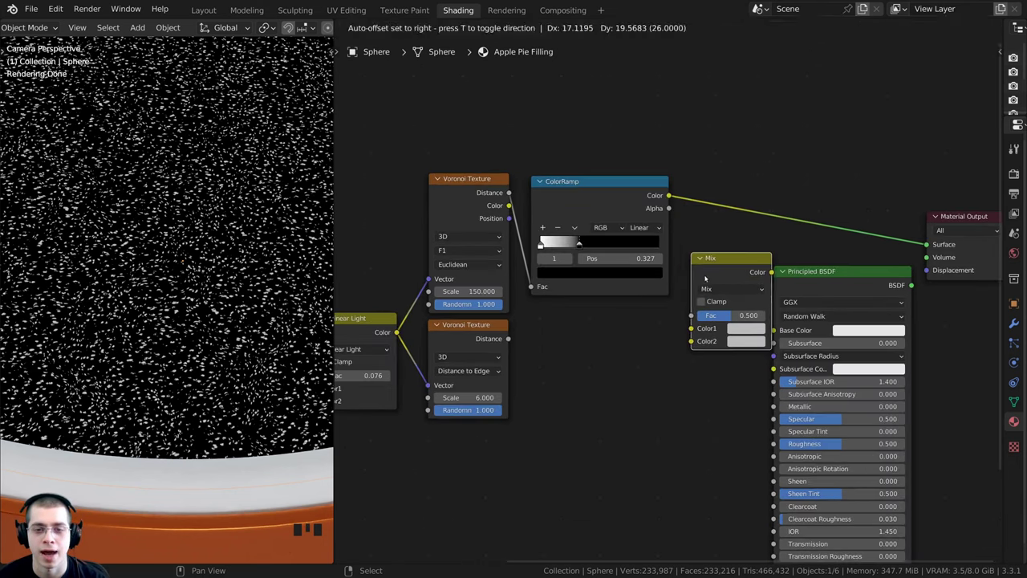
# Link the ColorRamp's Color to the Mix node's Fac and the Distance to Edge Voronoi's Distance to its Color1
pyautogui.moveTo(601, 207); pyautogui.dragTo(593, 207)
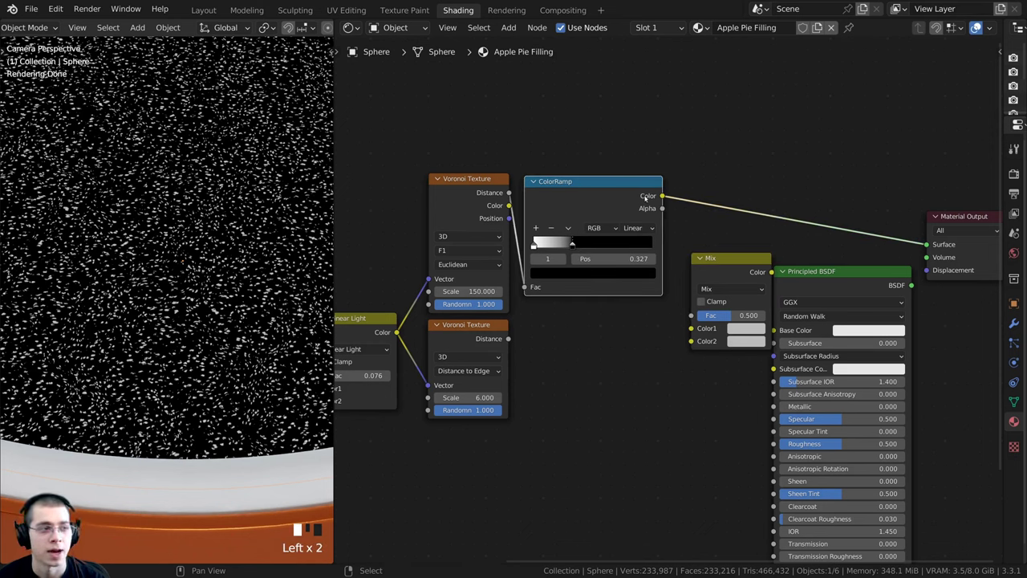
pyautogui.moveTo(662, 196); pyautogui.dragTo(691, 317)
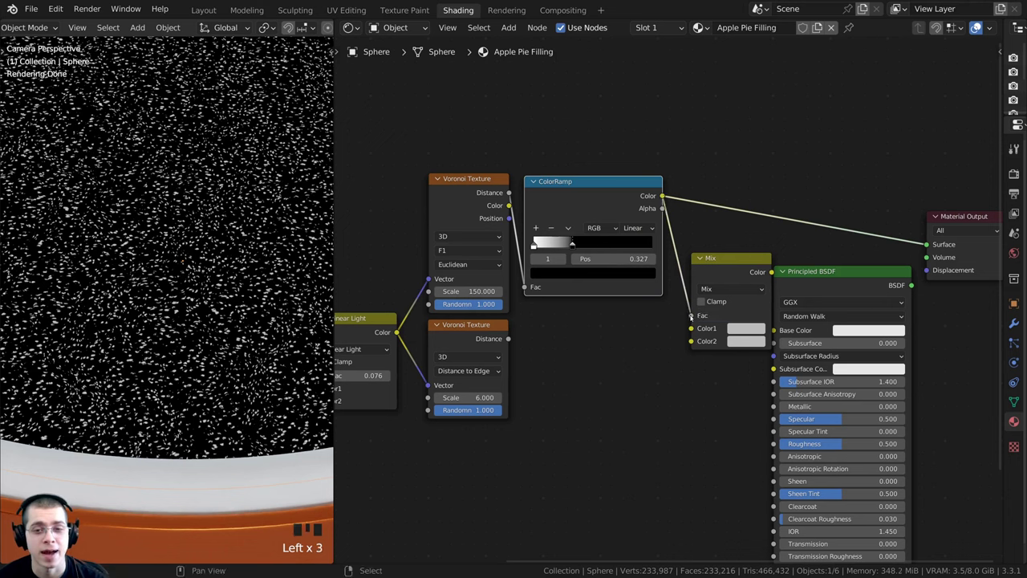
pyautogui.click(477, 340)
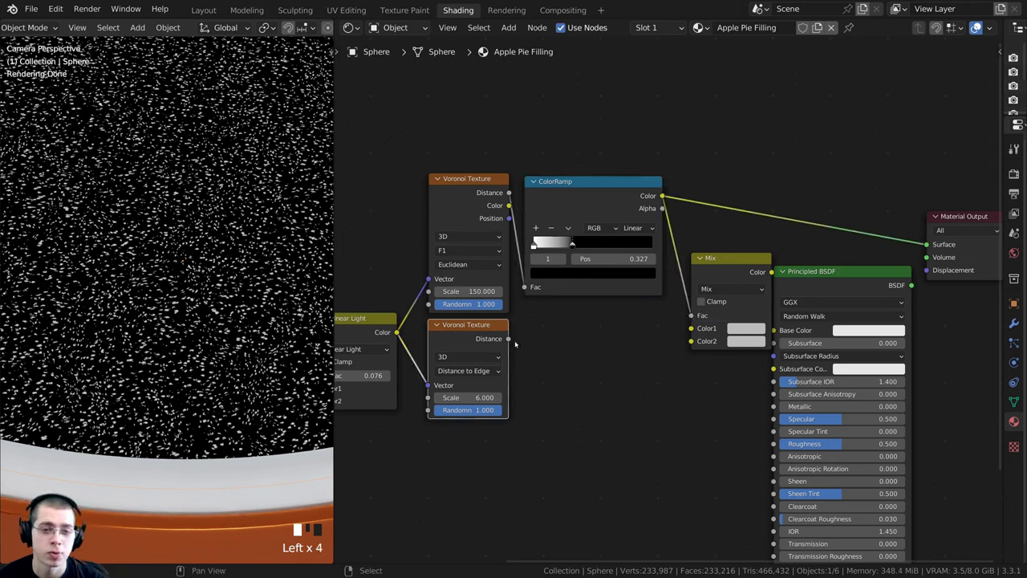
pyautogui.moveTo(508, 339); pyautogui.dragTo(692, 332)
# Move the Principled BSDF clear of the Mix node and preview the Mix output on the filling
pyautogui.scroll(-2, 816, 343)
pyautogui.moveTo(817, 344); pyautogui.dragTo(745, 334, button='middle')
pyautogui.moveTo(771, 284); pyautogui.dragTo(793, 302)
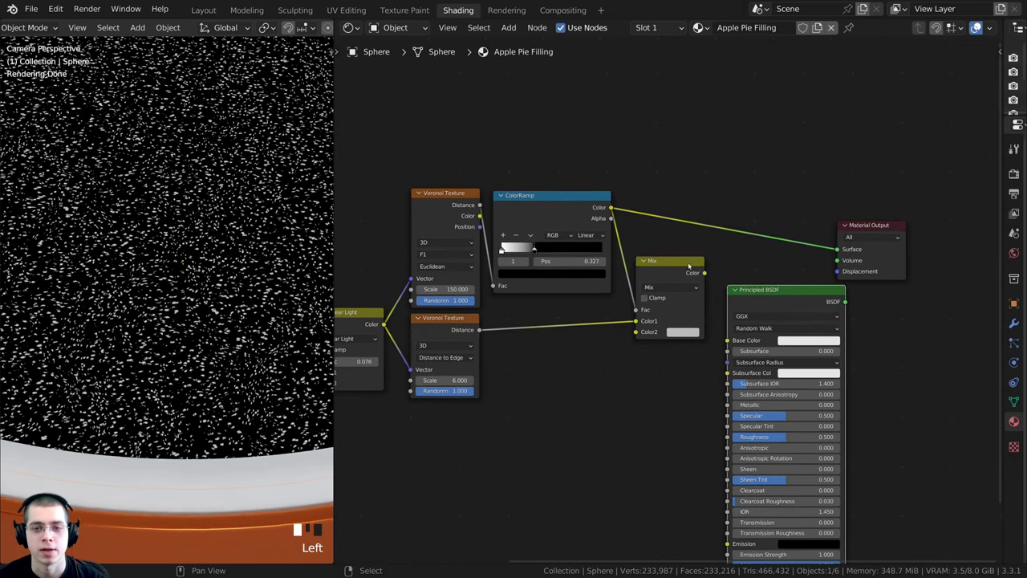
pyautogui.keyDown('ctrl'); pyautogui.keyDown('shift'); pyautogui.click(678, 265); pyautogui.keyUp('shift'); pyautogui.keyUp('ctrl')
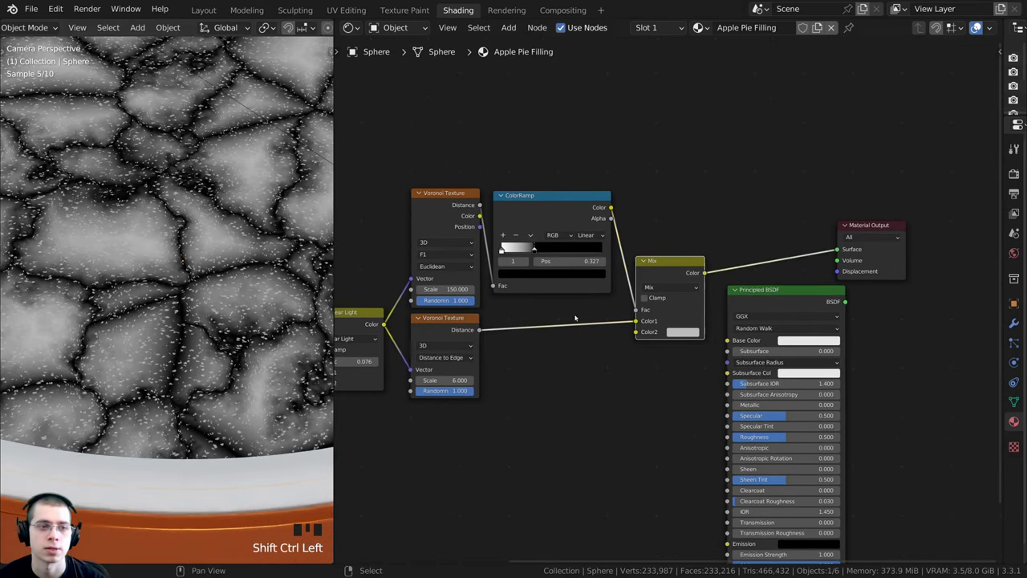
# Set the Mix node's blend mode to Darken and its Color2 to black, hex 000000
pyautogui.scroll(2, 594, 344)
pyautogui.scroll(1, 626, 305)
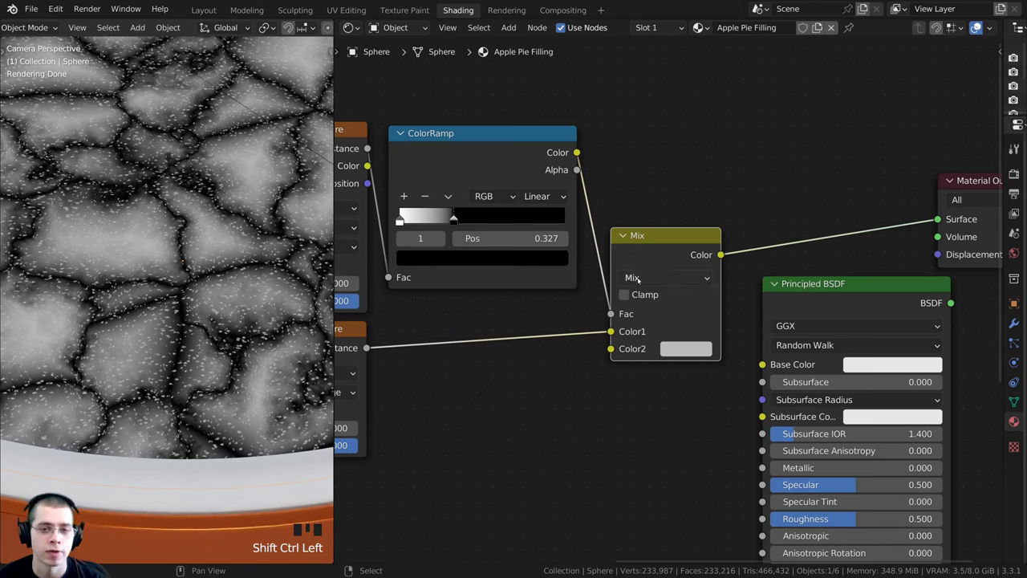
pyautogui.click(637, 279)
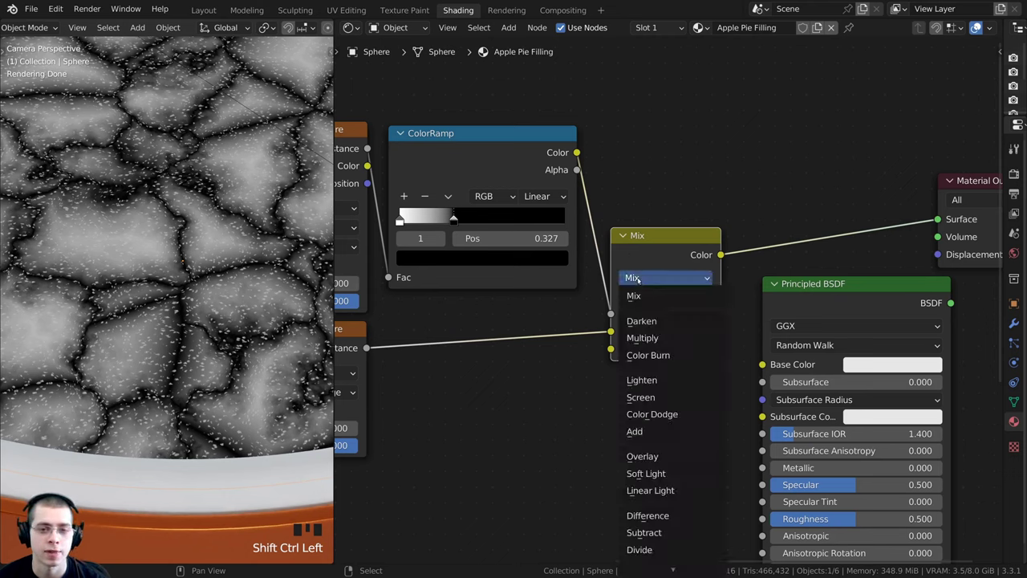
pyautogui.click(650, 329)
pyautogui.scroll(-2, 605, 358)
pyautogui.scroll(3, 605, 358)
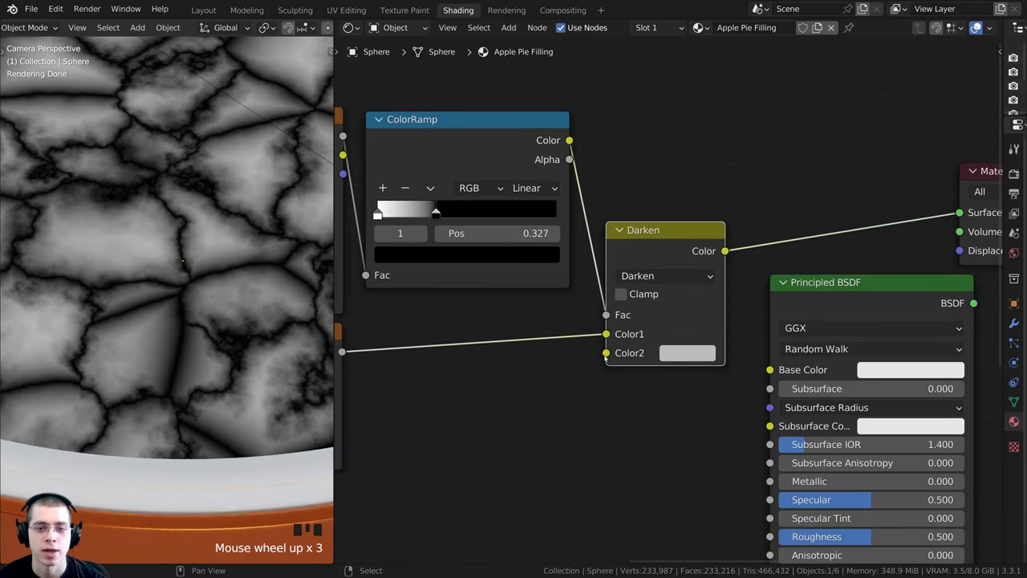
pyautogui.click(688, 353)
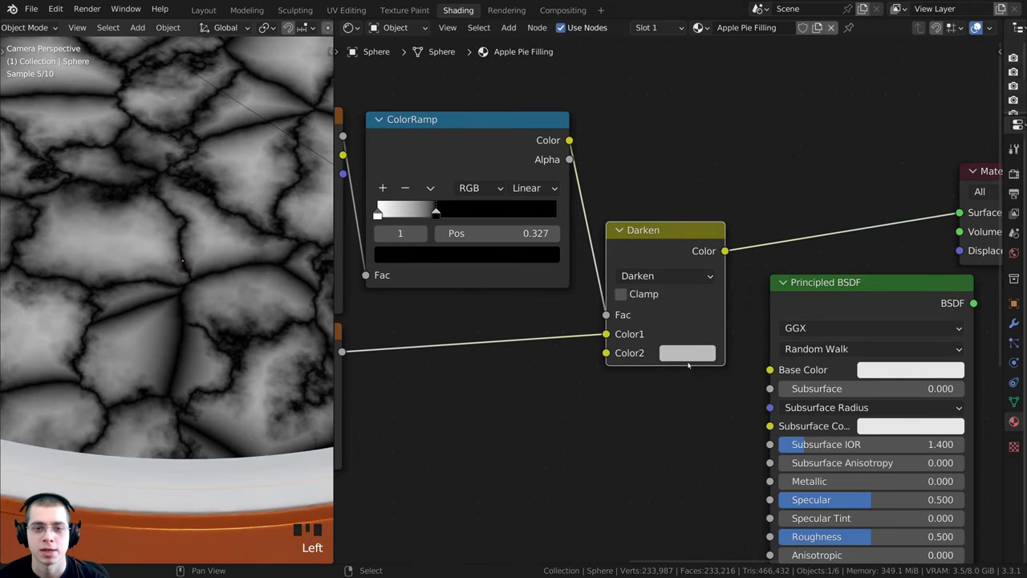
pyautogui.click(688, 352)
pyautogui.moveTo(808, 169); pyautogui.dragTo(806, 232)
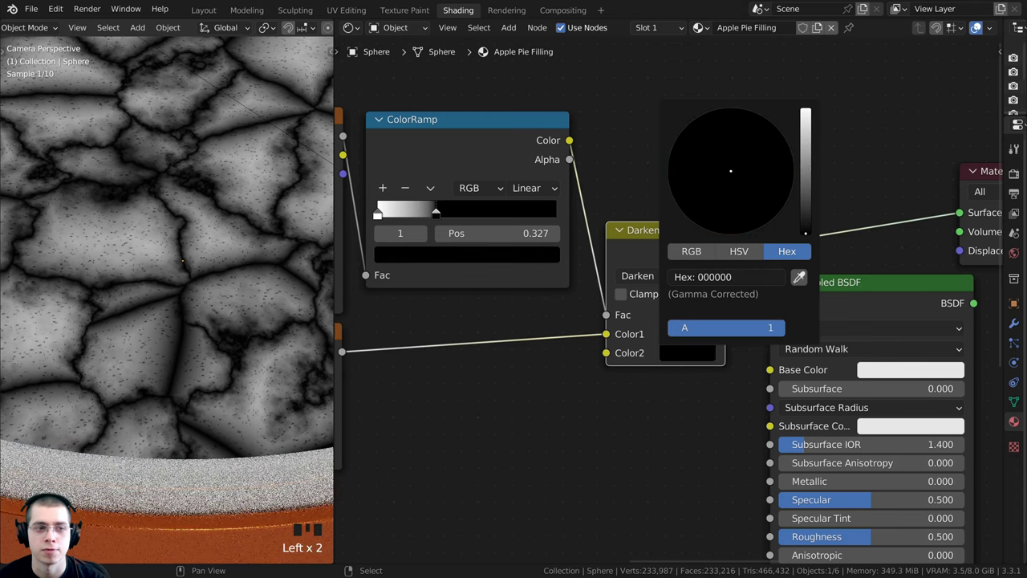
# Examine the combined Voronoi cells and dark speckles on the filling, up close and across the whole dish
pyautogui.scroll(5, 161, 231)
pyautogui.keyDown('shift'); pyautogui.moveTo(153, 241); pyautogui.dragTo(161, 231, button='middle'); pyautogui.keyUp('shift')
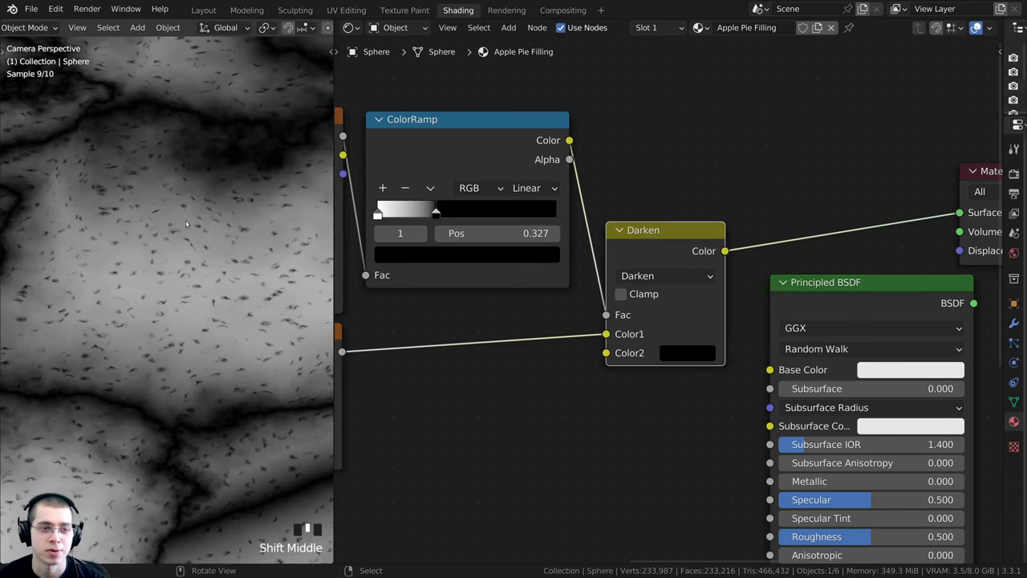
pyautogui.scroll(-3, 209, 289)
pyautogui.keyDown('shift'); pyautogui.moveTo(225, 293); pyautogui.dragTo(153, 377, button='middle'); pyautogui.keyUp('shift')
pyautogui.scroll(-3, 175, 281)
pyautogui.scroll(-2, 175, 281)
pyautogui.scroll(-3, 151, 321)
pyautogui.scroll(-1, 591, 302)
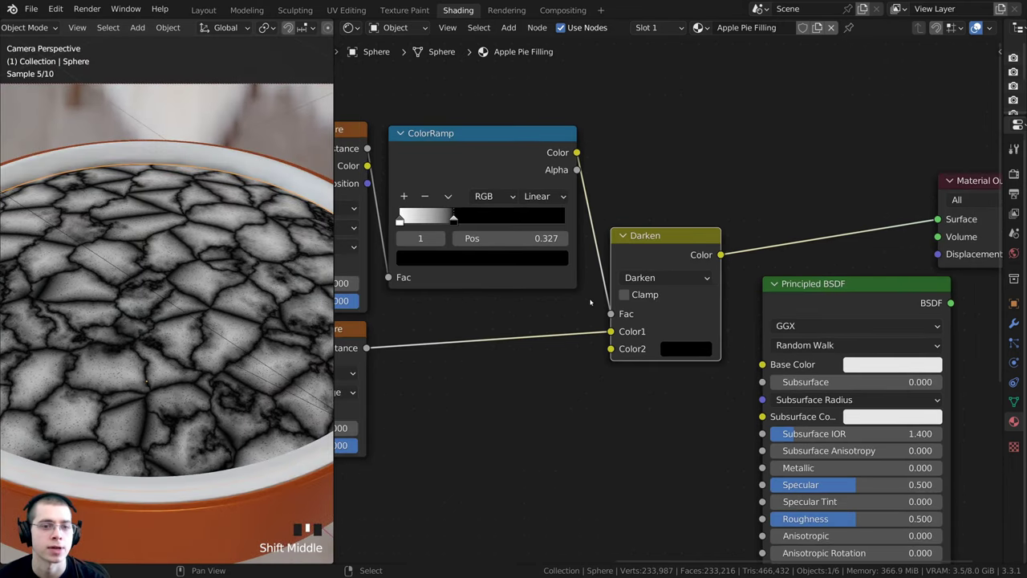
# Move the Principled BSDF and Material Output nodes together farther away from the Darken node
pyautogui.moveTo(396, 319); pyautogui.dragTo(422, 300, button='middle')
pyautogui.scroll(-6, 521, 283)
pyautogui.moveTo(712, 80); pyautogui.dragTo(916, 383)
pyautogui.scroll(-1, 710, 236)
pyautogui.moveTo(711, 236); pyautogui.dragTo(614, 262, button='middle')
pyautogui.moveTo(641, 297); pyautogui.dragTo(806, 205)
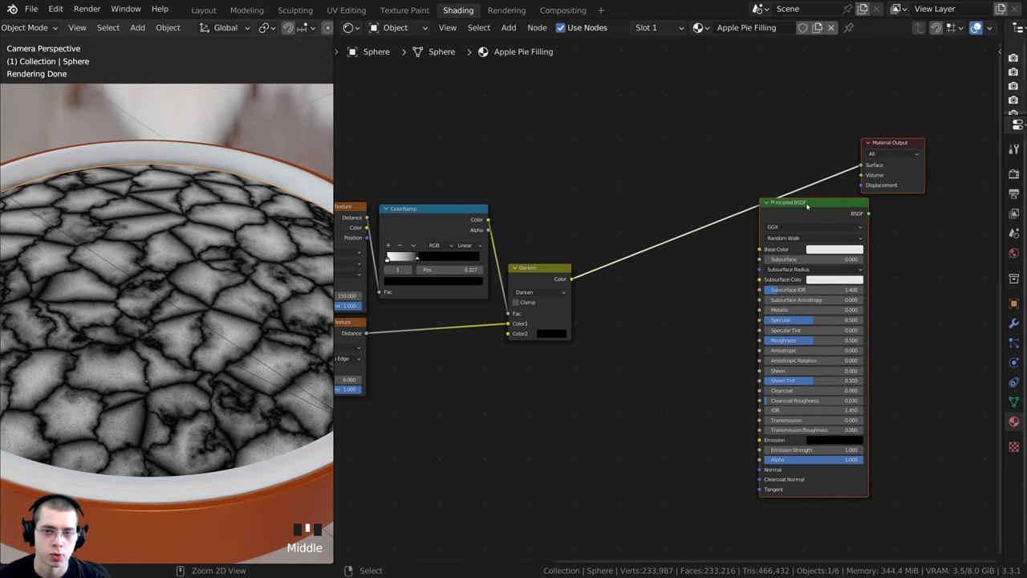
# Reconnect the Principled BSDF to the Material Output's Surface and reposition it beside the output node
pyautogui.keyDown('ctrl'); pyautogui.keyDown('shift'); pyautogui.click(808, 205); pyautogui.keyUp('shift'); pyautogui.keyUp('ctrl')
pyautogui.moveTo(811, 206); pyautogui.dragTo(779, 147)
pyautogui.moveTo(874, 211); pyautogui.dragTo(743, 164)
pyautogui.scroll(3, 544, 321)
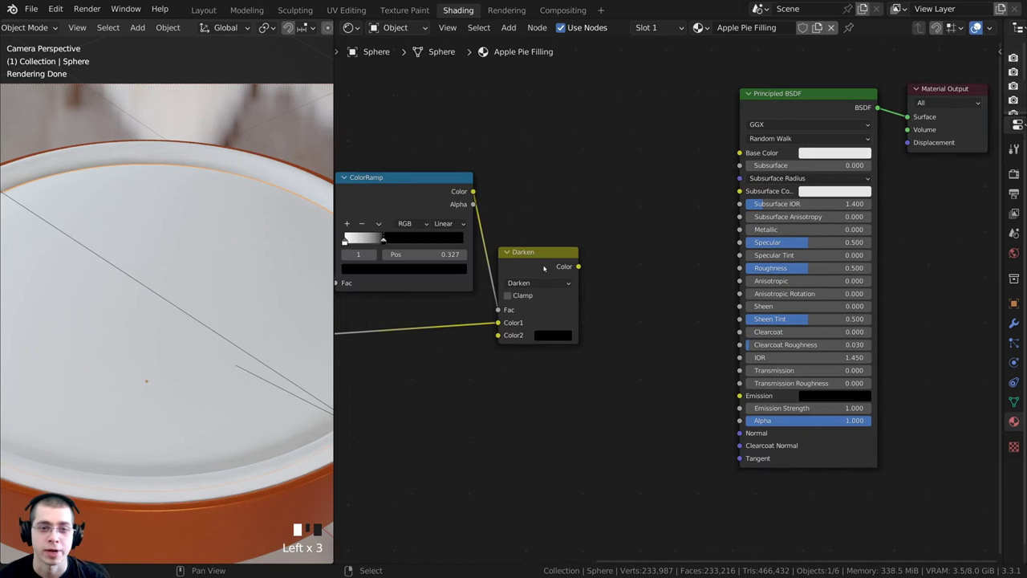
pyautogui.click(541, 266)
pyautogui.click(796, 99)
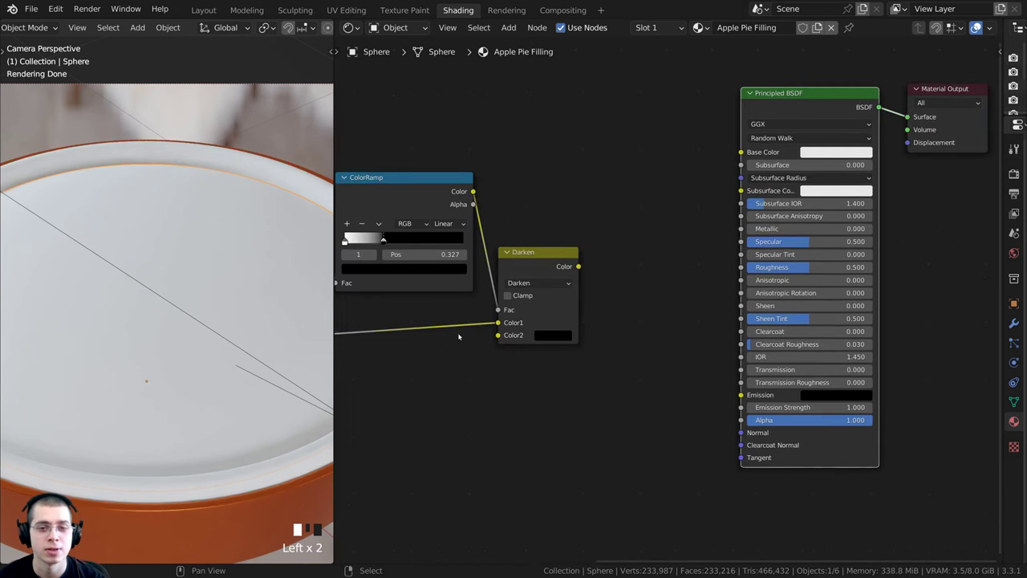
# Link the Darken node's Color to the Principled BSDF's Normal input and check the whole dish
pyautogui.moveTo(513, 304); pyautogui.dragTo(536, 287, button='middle')
pyautogui.scroll(1, 536, 285)
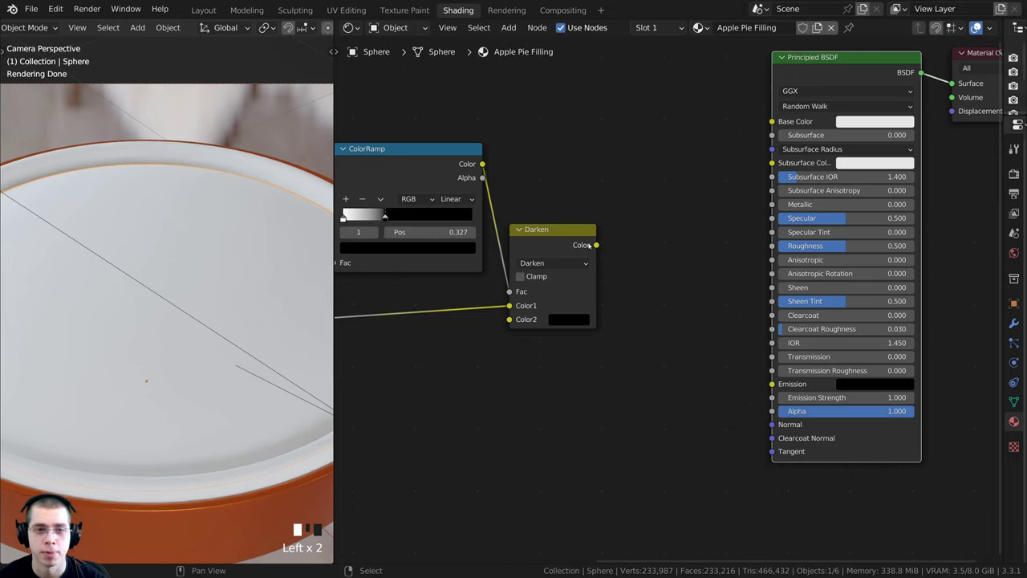
pyautogui.moveTo(596, 245); pyautogui.dragTo(771, 425)
pyautogui.scroll(-2, 121, 257)
pyautogui.keyDown('shift'); pyautogui.moveTo(120, 257); pyautogui.dragTo(84, 235, button='middle'); pyautogui.keyUp('shift')
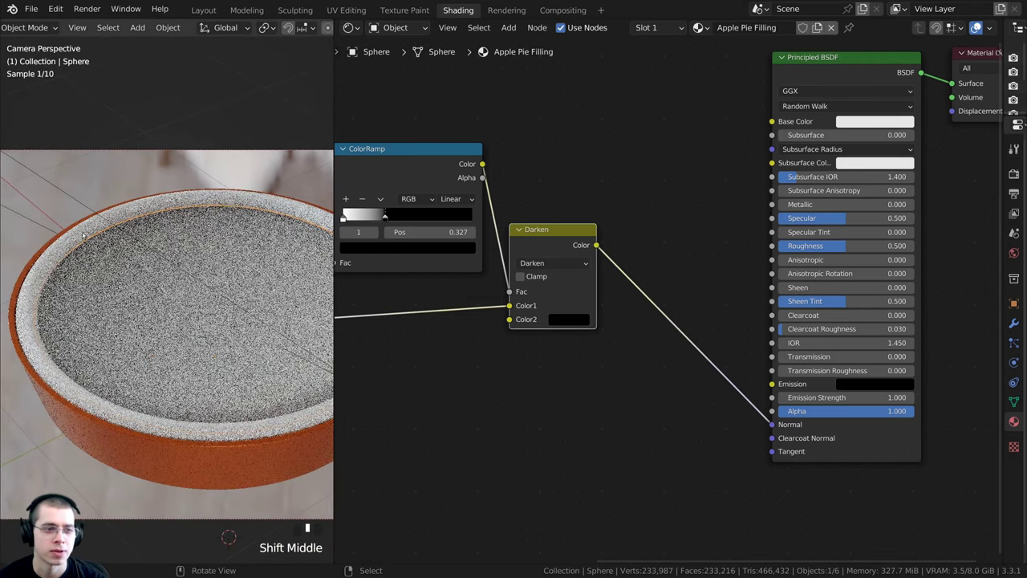
pyautogui.keyDown('shift'); pyautogui.moveTo(204, 218); pyautogui.dragTo(181, 219, button='middle'); pyautogui.keyUp('shift')
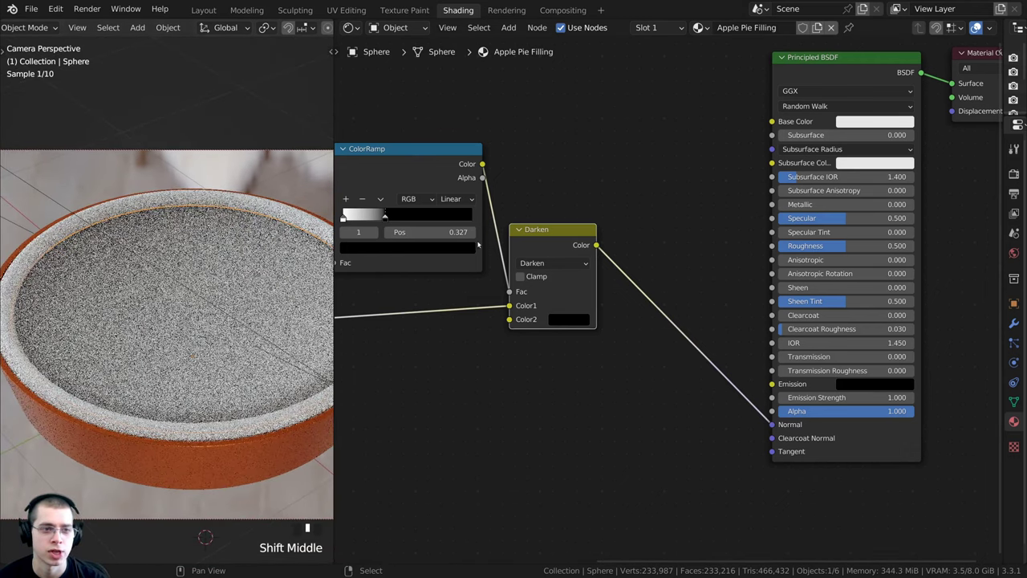
# Insert a Bump node into the link between the Darken node and the Principled BSDF's Normal input
pyautogui.scroll(3, 520, 222)
pyautogui.moveTo(520, 220); pyautogui.dragTo(511, 218)
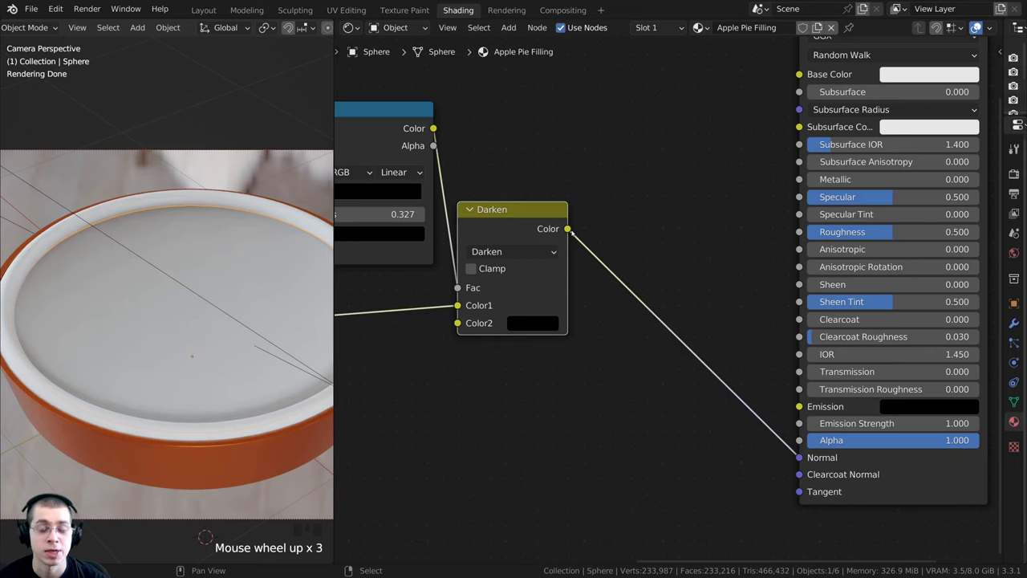
pyautogui.moveTo(569, 231); pyautogui.dragTo(631, 195)
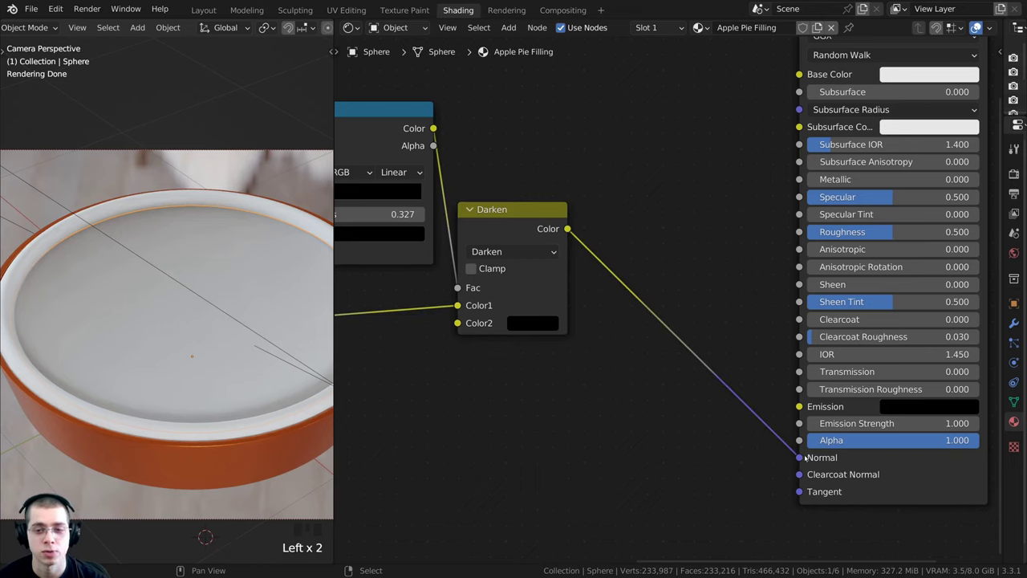
pyautogui.hotkey('shift', 'a')
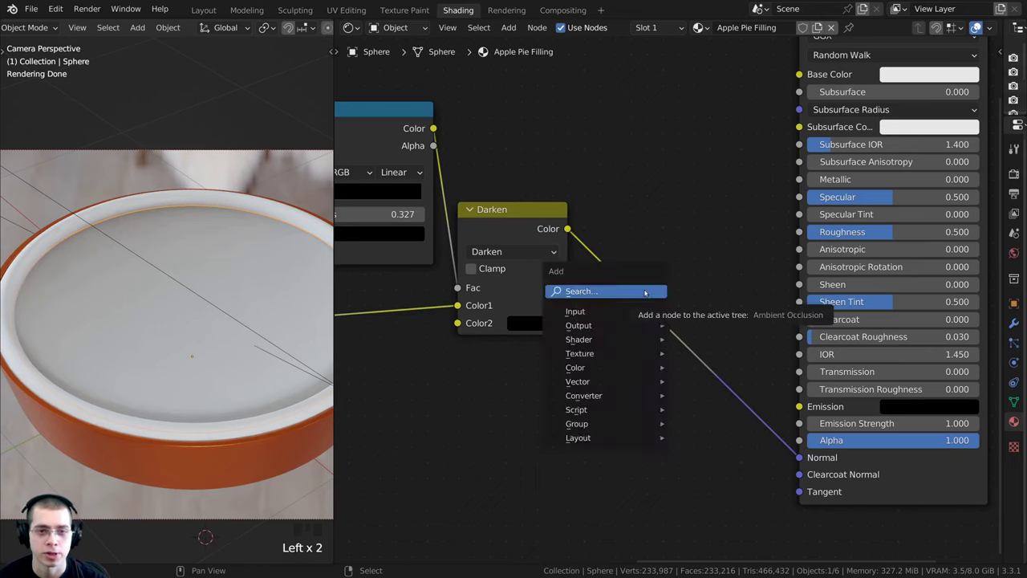
pyautogui.click(645, 294)
pyautogui.write('bum')
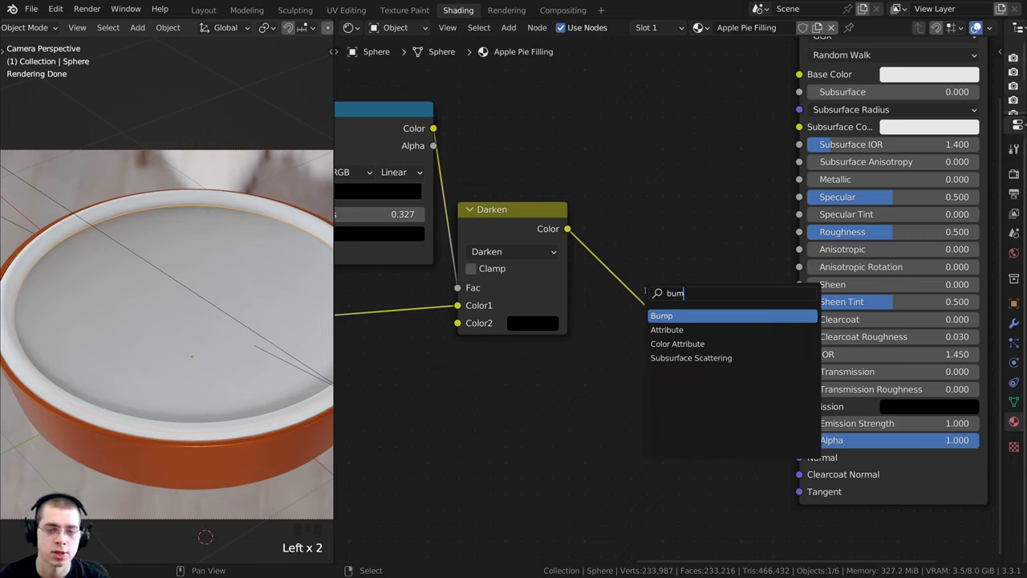
pyautogui.click(657, 315)
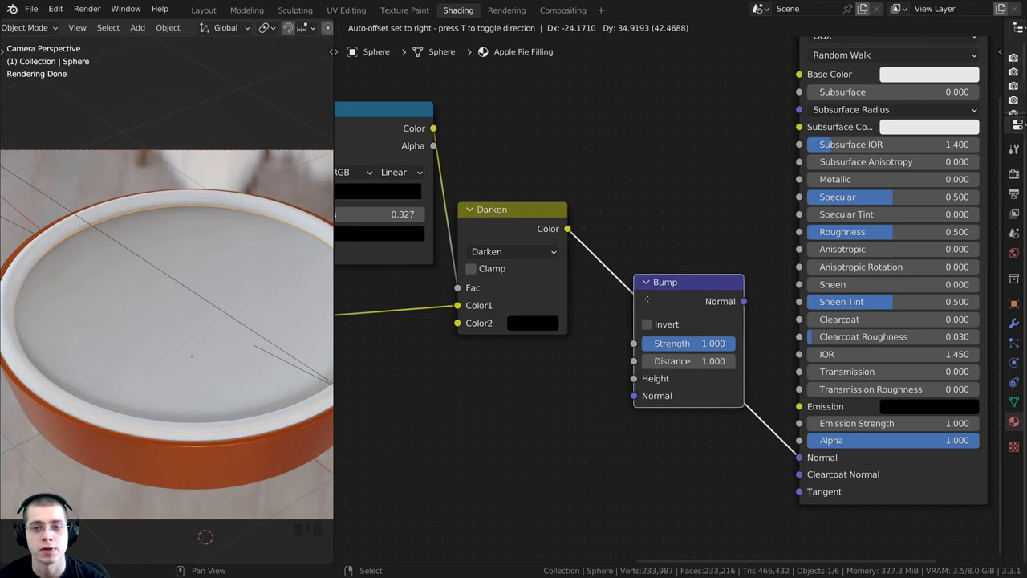
pyautogui.click(646, 309)
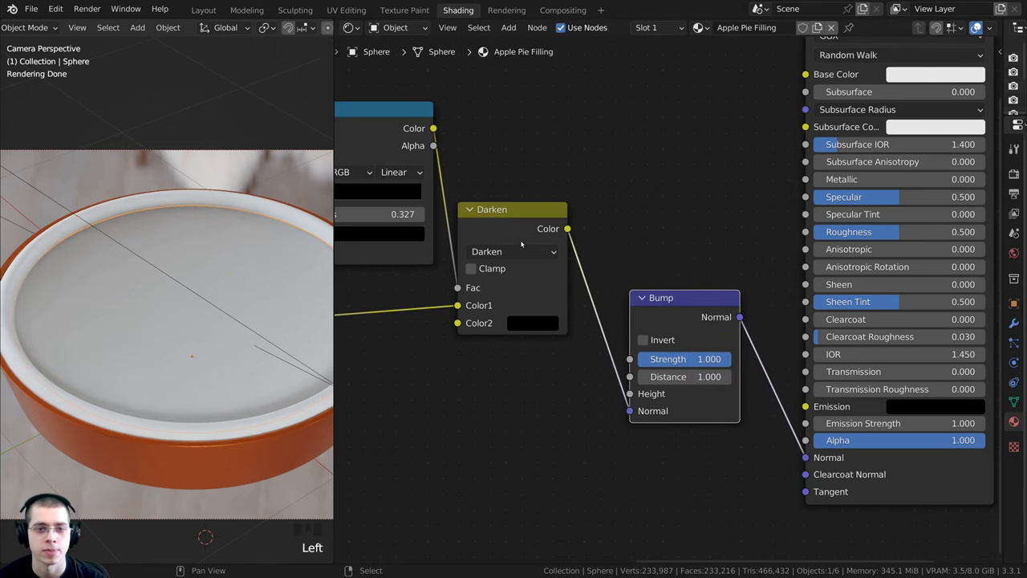
# Move the Darken node's link from the Bump node's Normal input to Height and inspect the filling's relief
pyautogui.scroll(1, 620, 423)
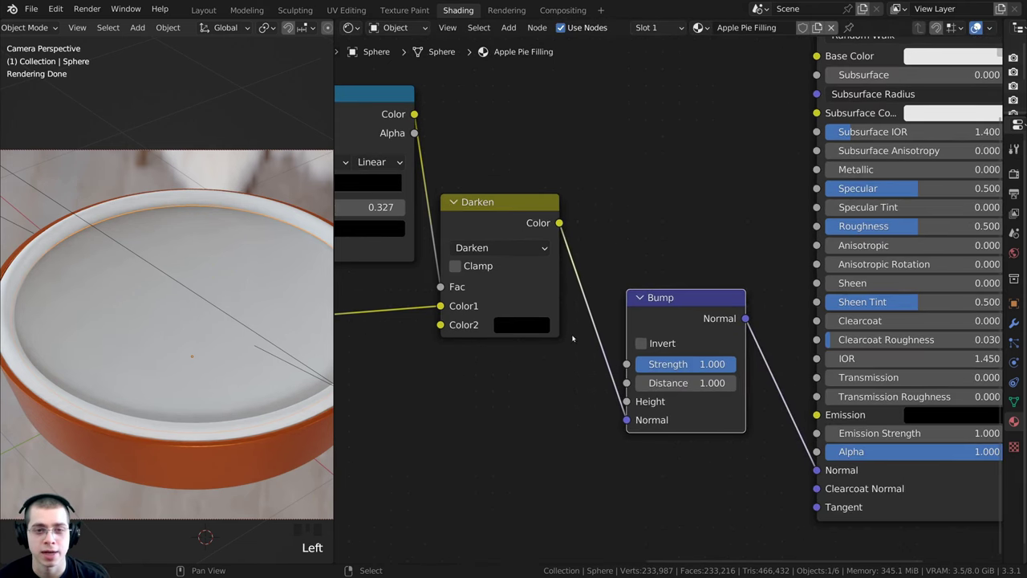
pyautogui.moveTo(627, 420); pyautogui.dragTo(627, 402)
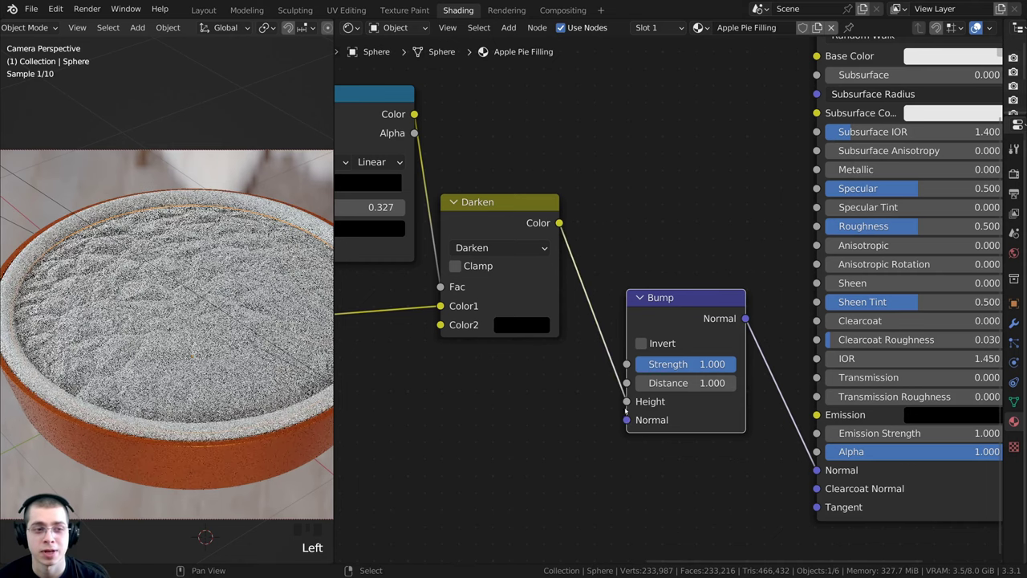
pyautogui.scroll(4, 112, 341)
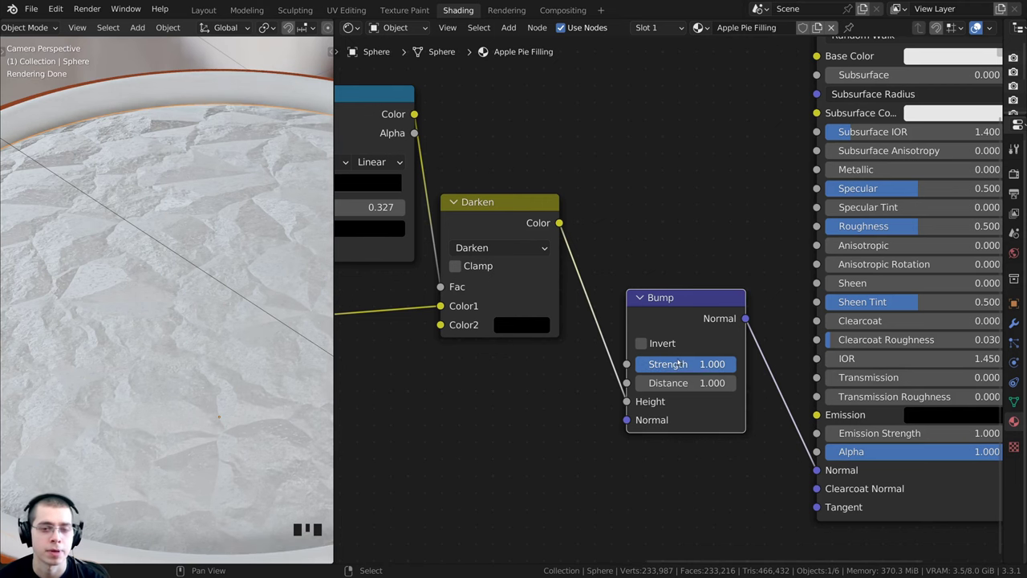
pyautogui.scroll(-1, 199, 245)
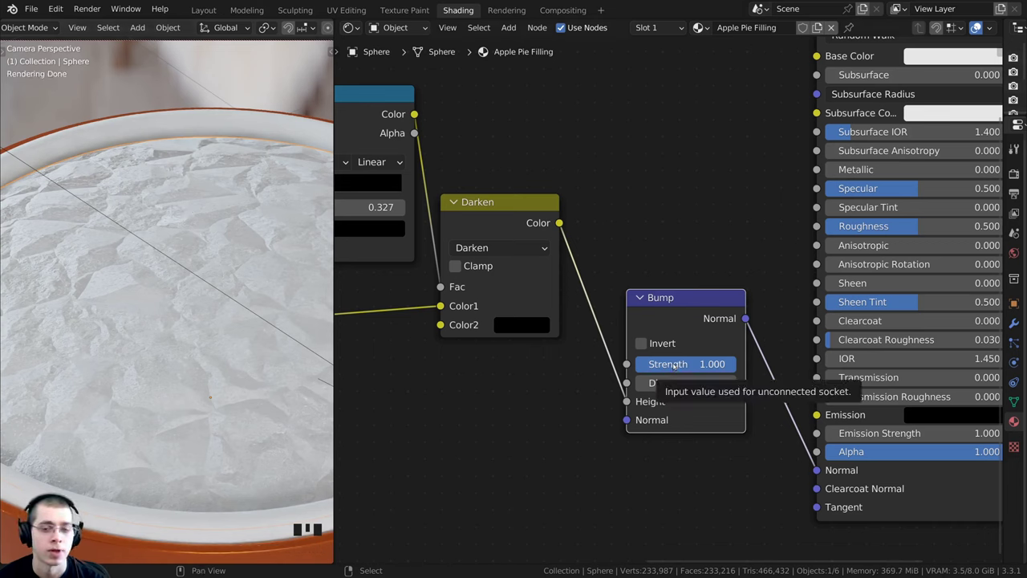
# Set the Bump node's Strength to 0.4 and check the softer relief on the filling
pyautogui.click(674, 364)
pyautogui.write('0.4')
pyautogui.press('Return')
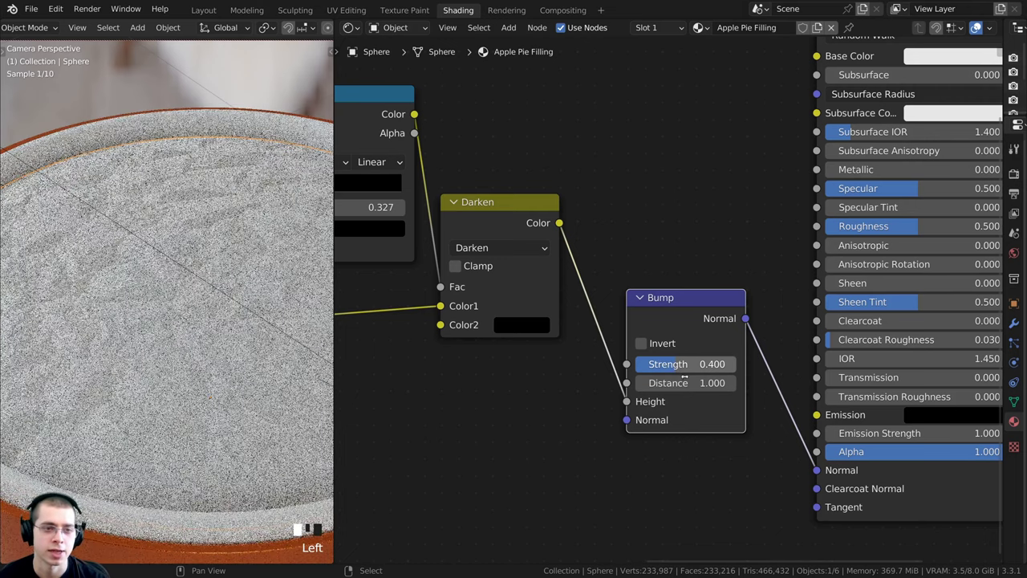
pyautogui.scroll(-3, 161, 317)
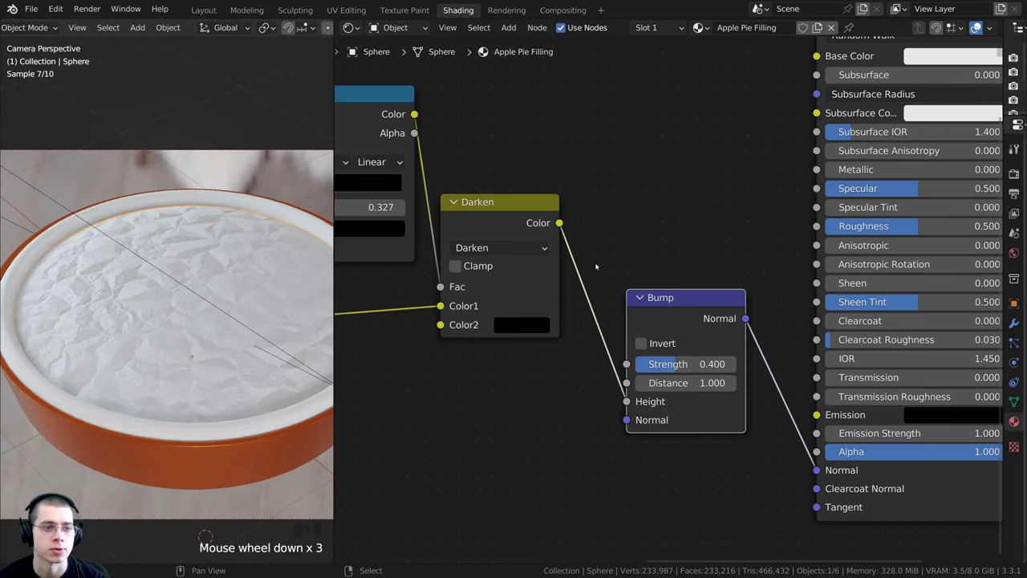
pyautogui.scroll(-2, 596, 267)
pyautogui.click(547, 251)
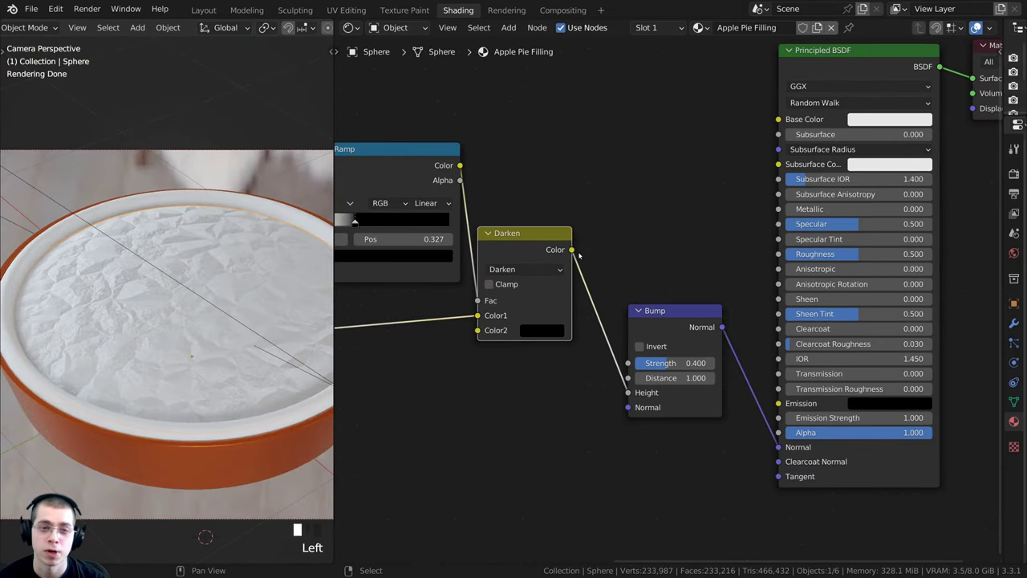
# Link the Darken node's Color to the Principled BSDF's Base Color as well and inspect the pattern on the filling
pyautogui.moveTo(572, 266); pyautogui.dragTo(570, 269, button='middle')
pyautogui.moveTo(612, 214); pyautogui.dragTo(602, 224, button='middle')
pyautogui.moveTo(559, 264); pyautogui.dragTo(766, 140)
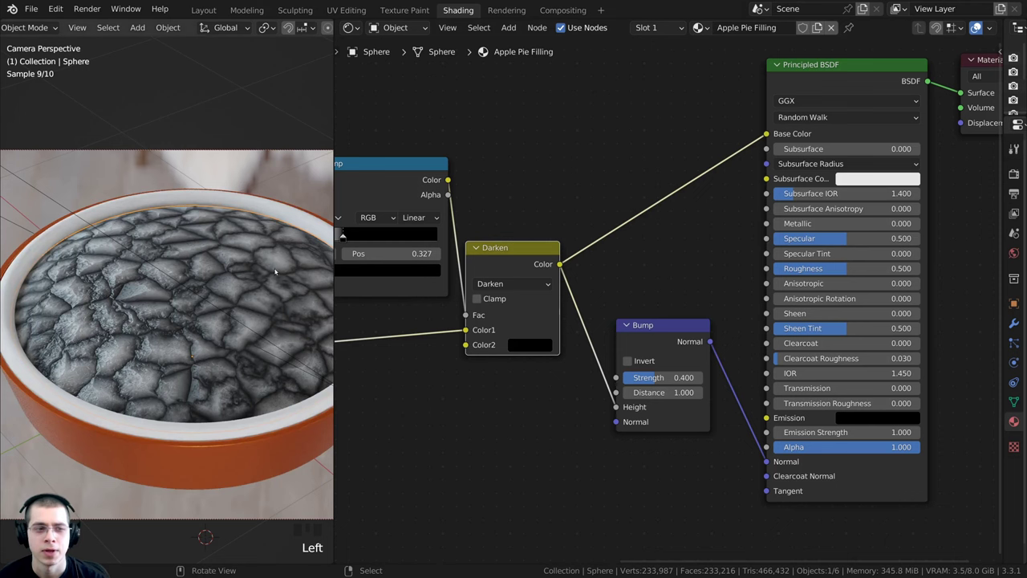
pyautogui.keyDown('shift'); pyautogui.moveTo(254, 298); pyautogui.dragTo(288, 302, button='middle'); pyautogui.keyUp('shift')
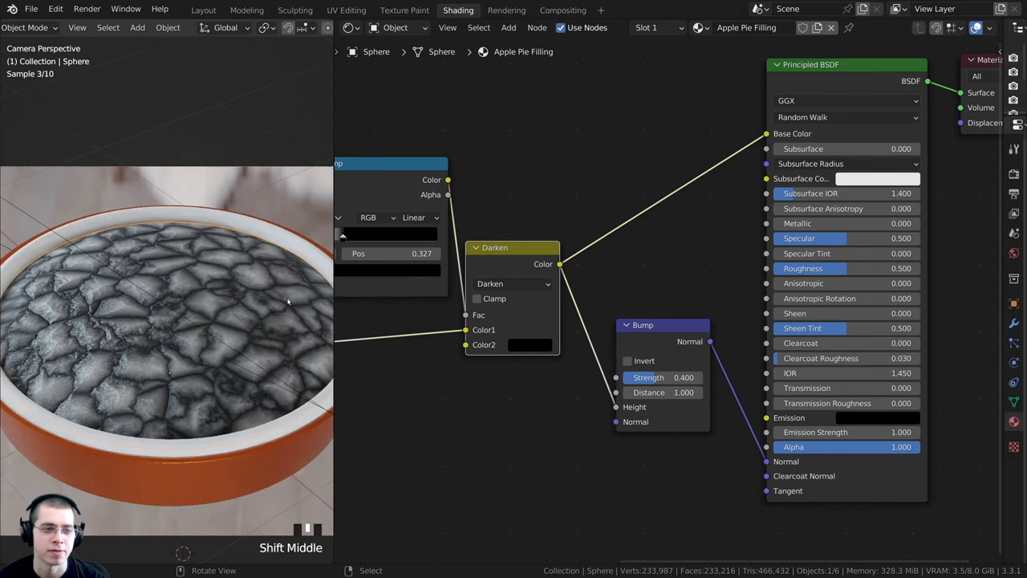
pyautogui.keyDown('shift'); pyautogui.moveTo(579, 225); pyautogui.dragTo(579, 226, button='middle'); pyautogui.keyUp('shift')
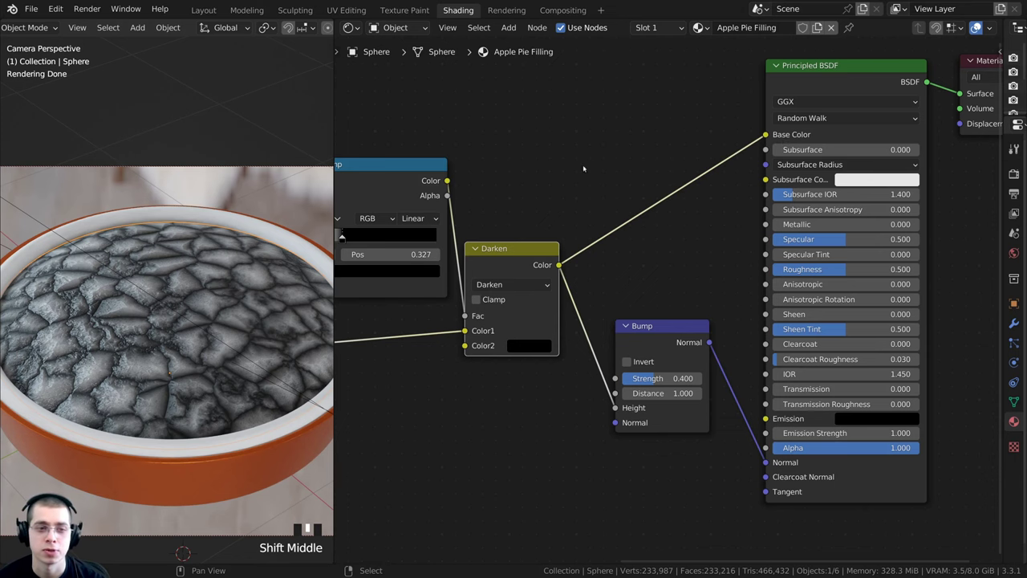
# Duplicate the ColorRamp into the link between the Darken node and Base Color, and reset the copy to its default gradient
pyautogui.keyDown('shift'); pyautogui.moveTo(586, 158); pyautogui.dragTo(641, 162, button='middle'); pyautogui.keyUp('shift')
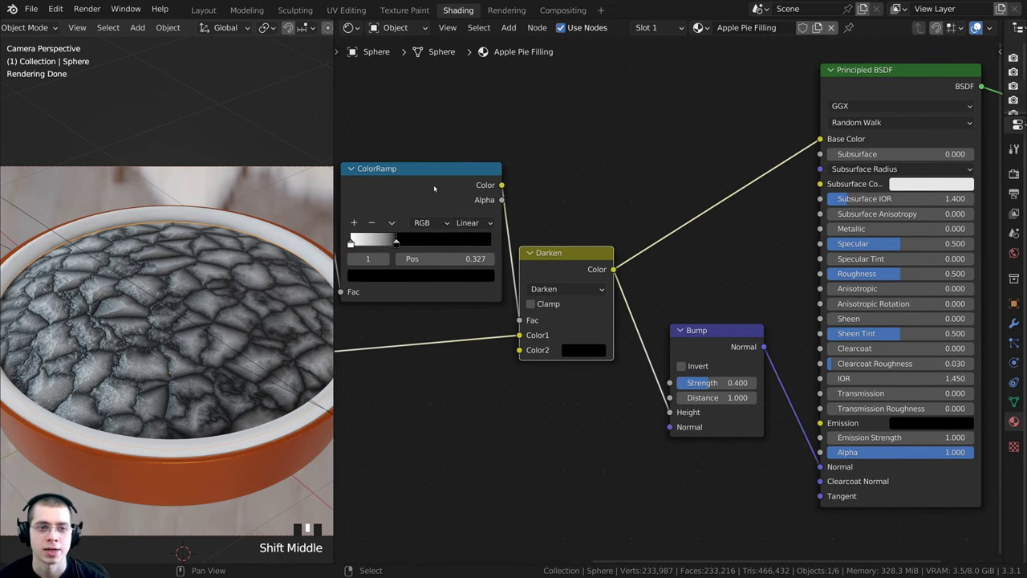
pyautogui.click(433, 184)
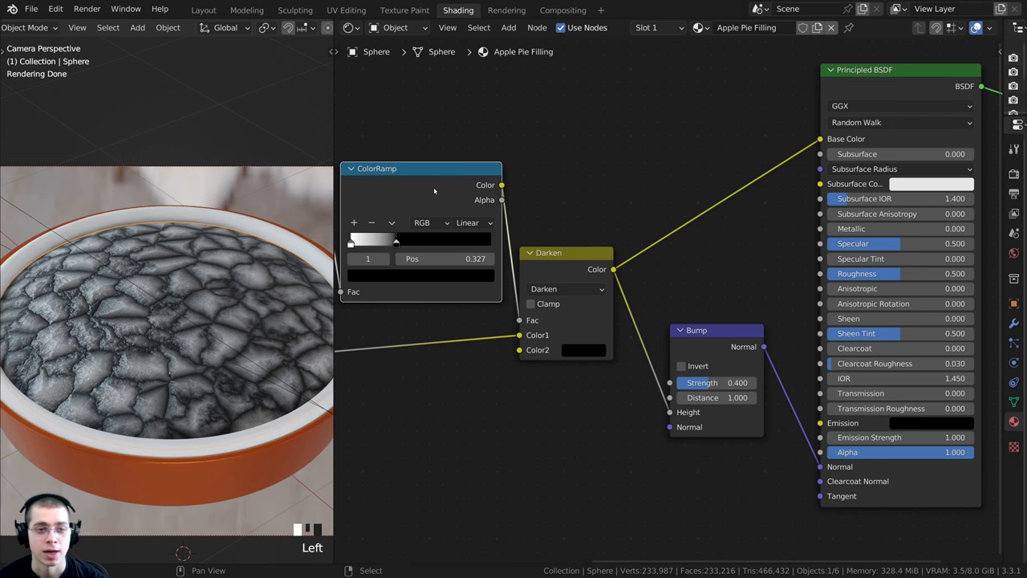
pyautogui.hotkey('shift', 'd')
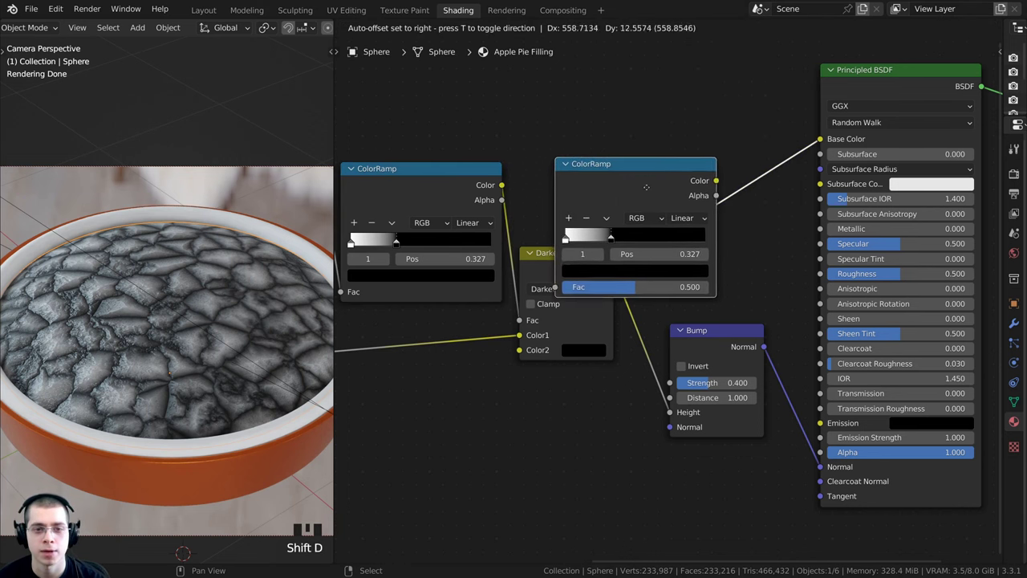
pyautogui.click(762, 125)
pyautogui.moveTo(729, 140); pyautogui.dragTo(686, 167, button='middle')
pyautogui.moveTo(687, 167); pyautogui.dragTo(686, 171)
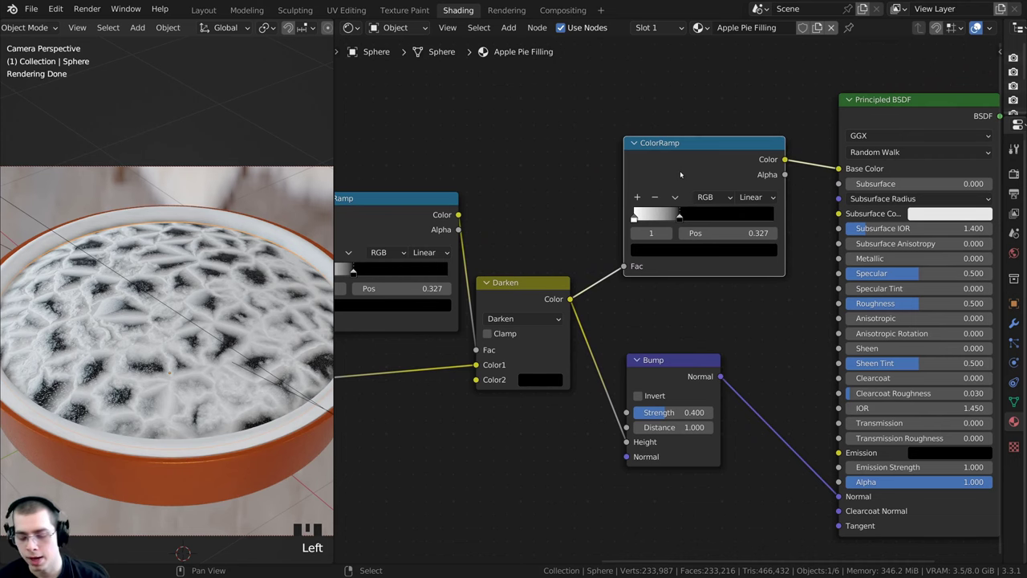
pyautogui.press('BackSpace')
pyautogui.moveTo(679, 175); pyautogui.dragTo(635, 188, button='middle')
pyautogui.moveTo(670, 174); pyautogui.dragTo(662, 173)
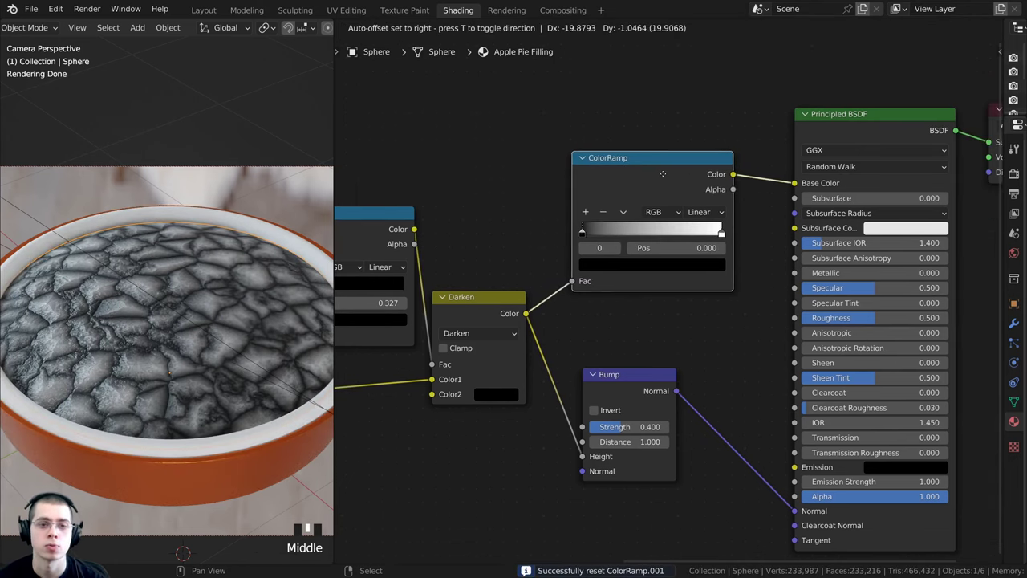
pyautogui.click(654, 175)
# Change the black stop of the Base Color ColorRamp to a very dark reddish brown
pyautogui.scroll(-2, 657, 241)
pyautogui.scroll(4, 676, 315)
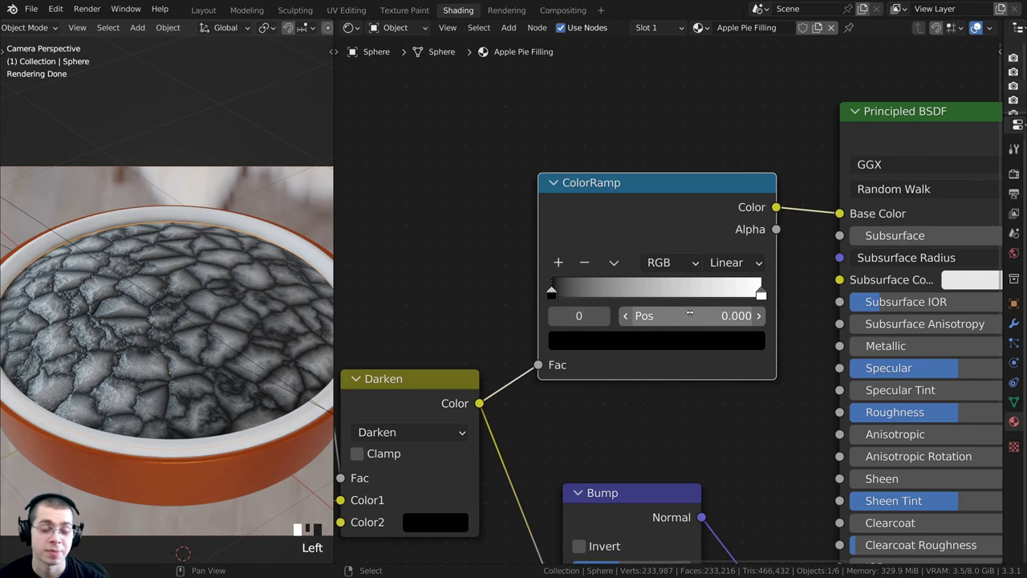
pyautogui.moveTo(639, 331); pyautogui.dragTo(637, 337, button='middle')
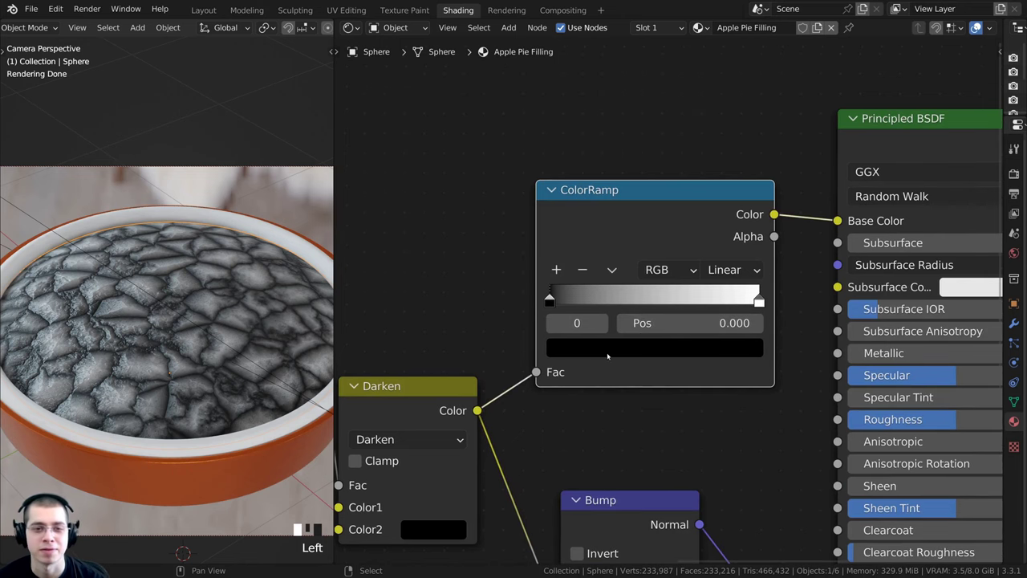
pyautogui.scroll(1, 608, 356)
pyautogui.click(605, 359)
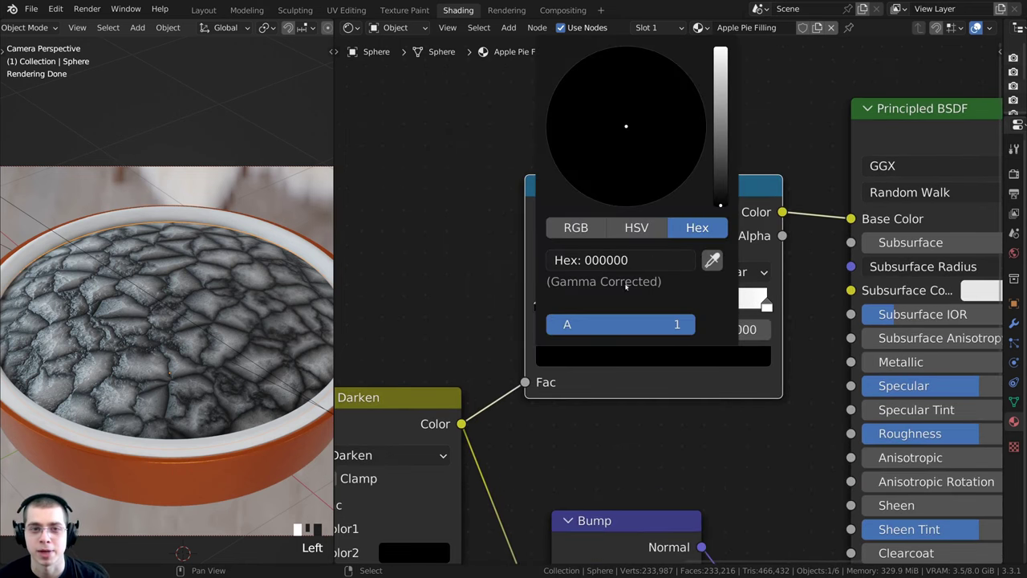
pyautogui.moveTo(719, 196); pyautogui.dragTo(720, 161)
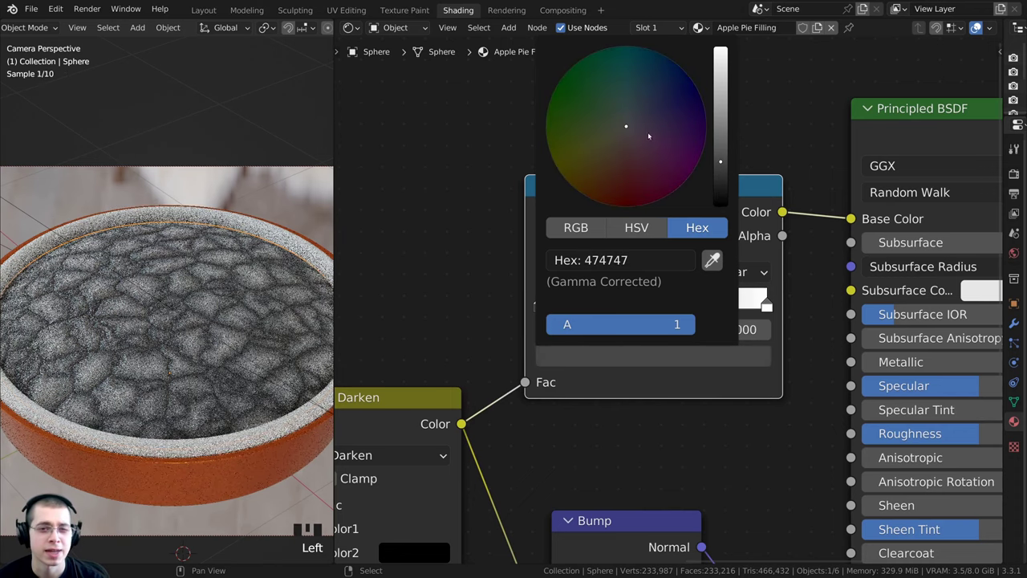
pyautogui.moveTo(647, 131)
pyautogui.mouseDown()
pyautogui.moveTo(619, 135)
pyautogui.moveTo(597, 200)
pyautogui.mouseUp()
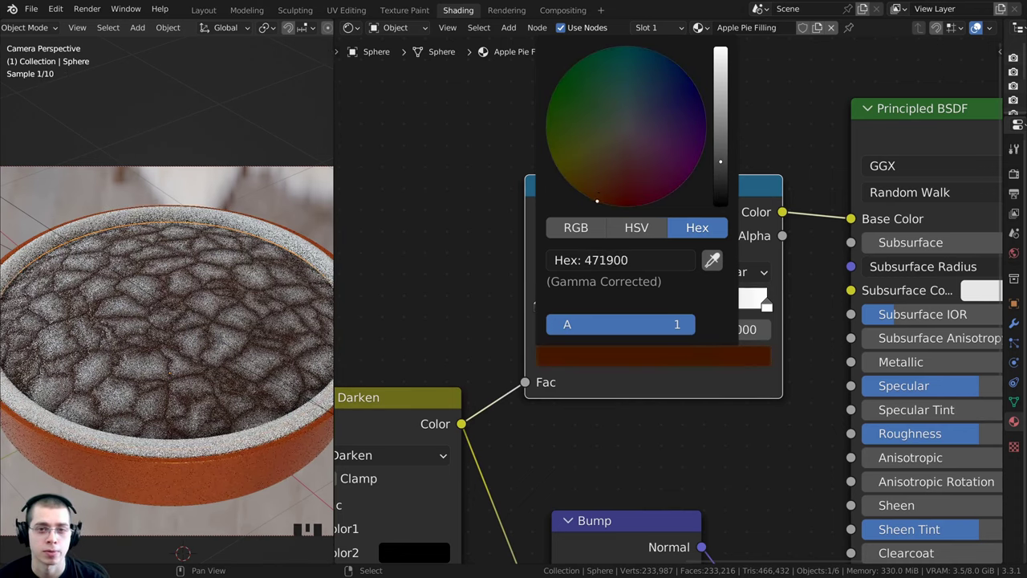
pyautogui.moveTo(720, 161); pyautogui.dragTo(721, 167)
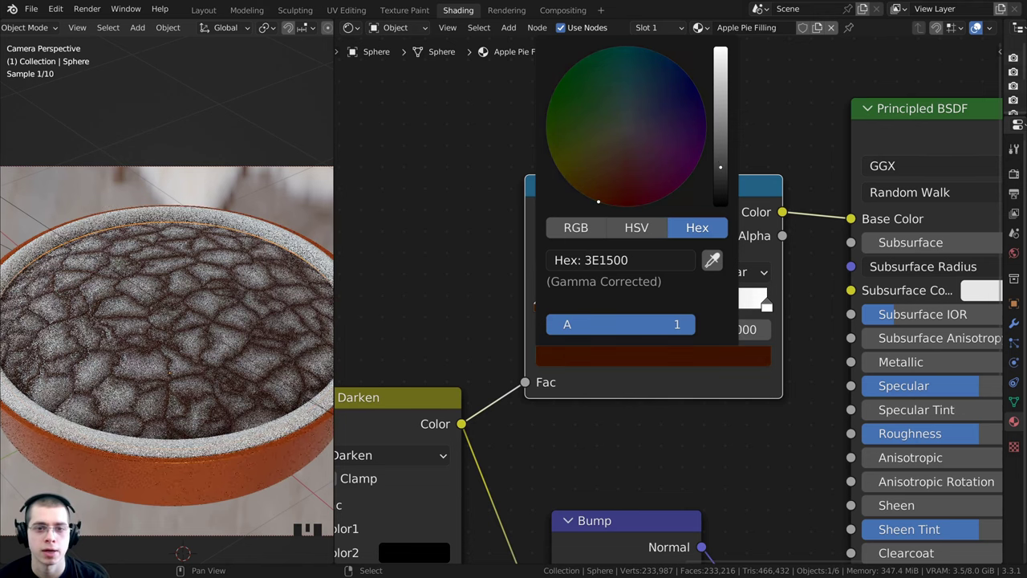
pyautogui.hotkey('ctrl', 'v')
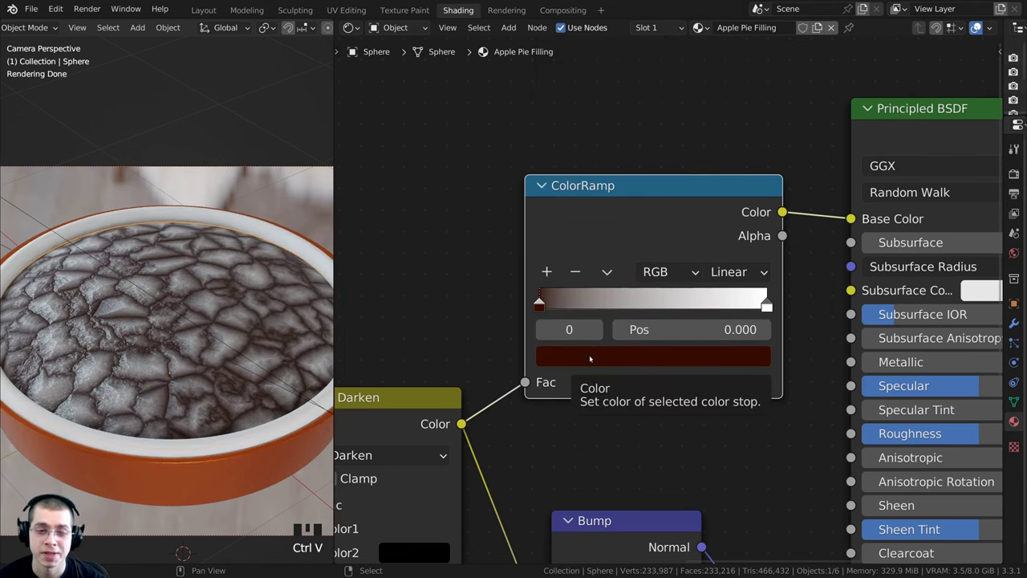
pyautogui.click(590, 358)
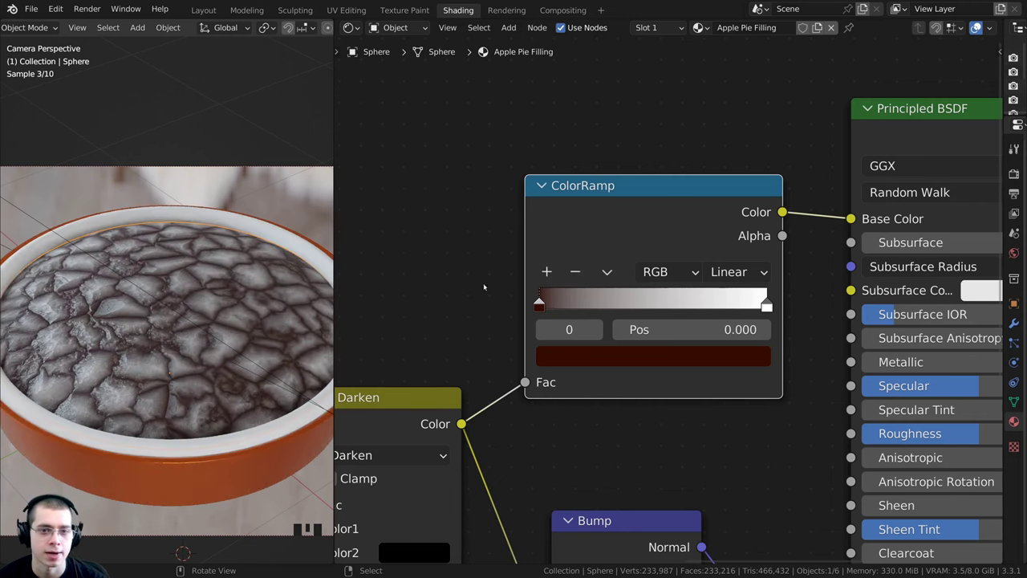
# Move the Base Color ColorRamp's dark brown stop to position 0.062 and its white stop to 0.748
pyautogui.moveTo(540, 302); pyautogui.dragTo(553, 303)
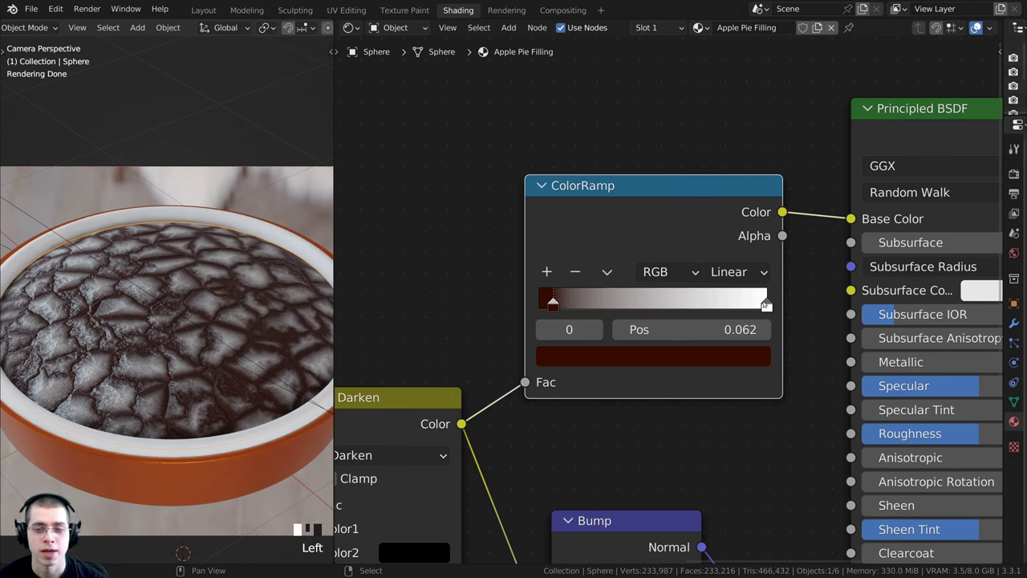
pyautogui.click(766, 304)
pyautogui.moveTo(766, 304); pyautogui.dragTo(709, 303)
# Set the white stop of the Base Color ColorRamp to the light orange FFBF80
pyautogui.scroll(-1, 706, 302)
pyautogui.moveTo(651, 350); pyautogui.dragTo(651, 394, button='middle')
pyautogui.click(651, 394)
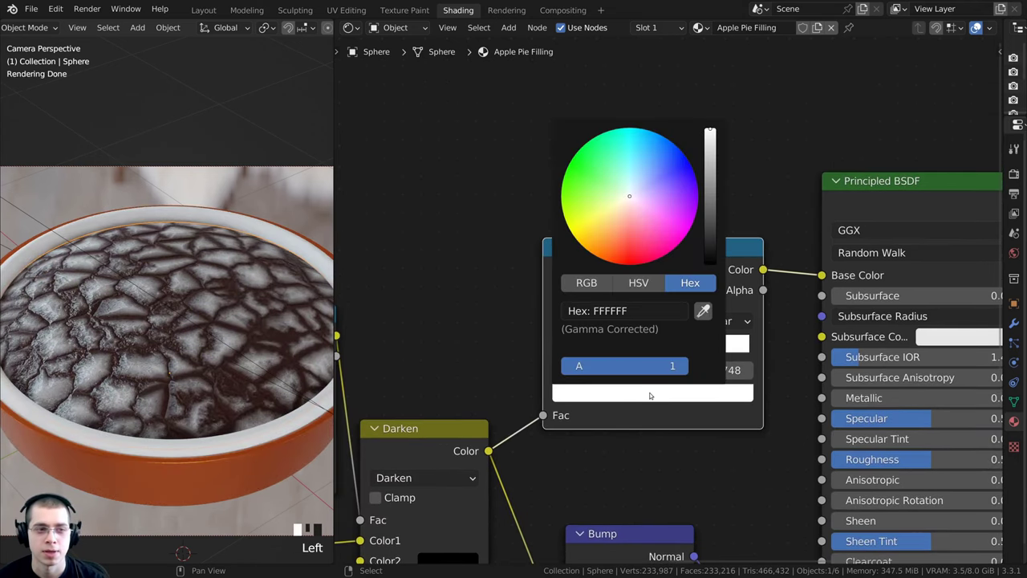
pyautogui.moveTo(628, 201); pyautogui.dragTo(605, 221)
pyautogui.hotkey('ctrl', 'v')
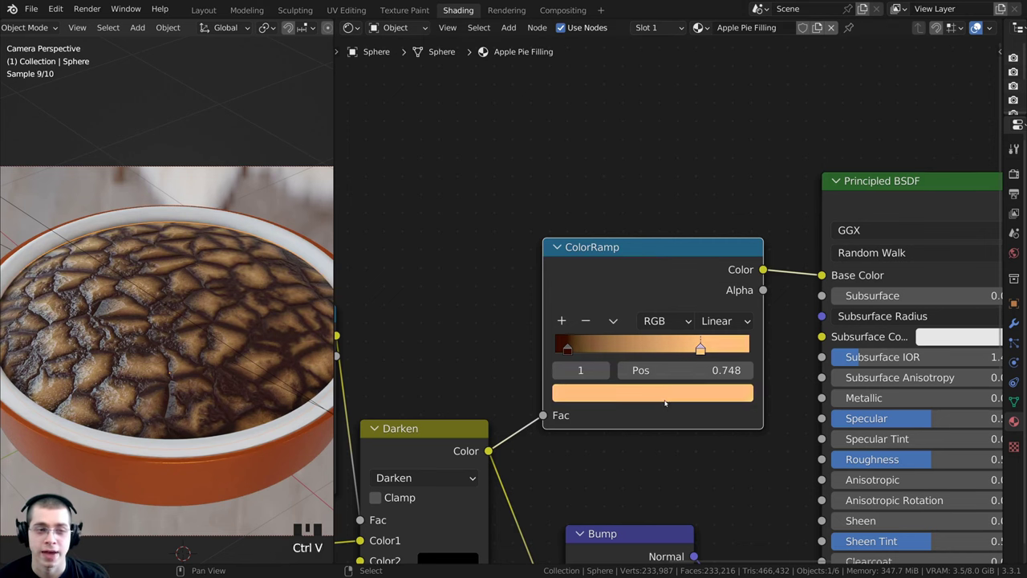
pyautogui.click(653, 393)
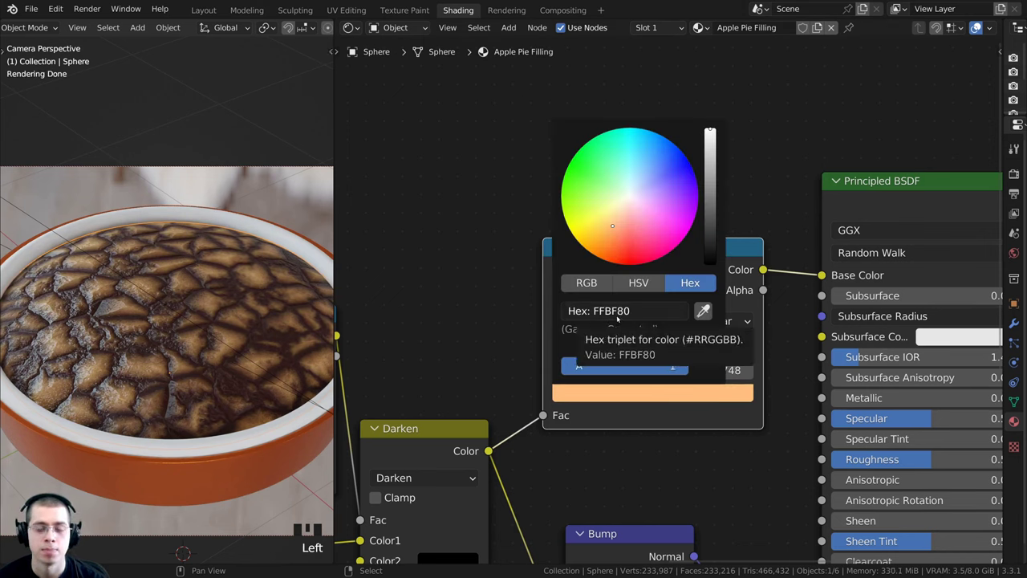
pyautogui.press('Escape')
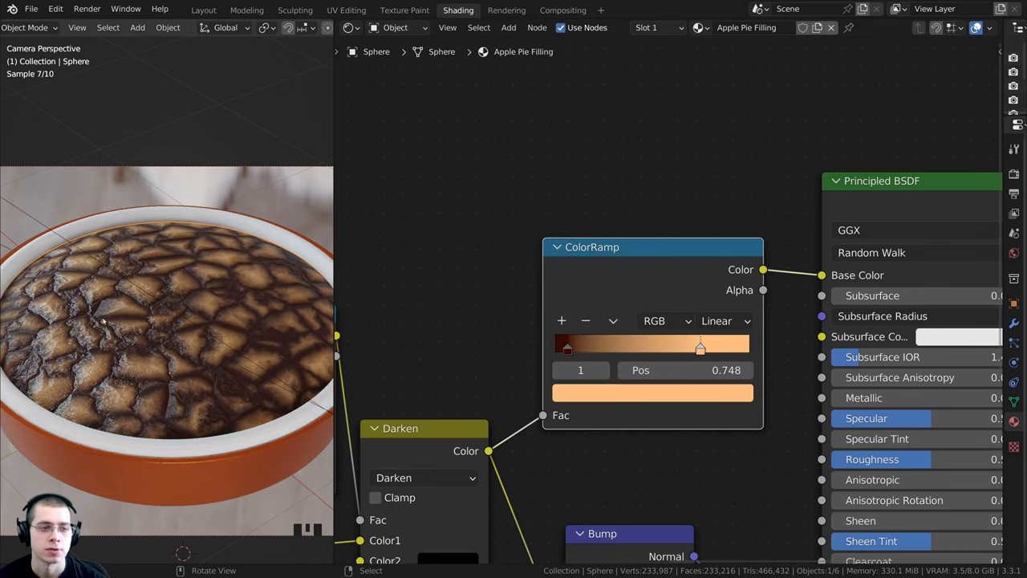
# Move the Bump node lower and link the Darken node's Color to the Principled BSDF's Roughness, checking the filling's shine
pyautogui.moveTo(587, 292); pyautogui.dragTo(584, 292)
pyautogui.click(372, 294)
pyautogui.moveTo(588, 289); pyautogui.dragTo(511, 267, button='middle')
pyautogui.scroll(-1, 509, 257)
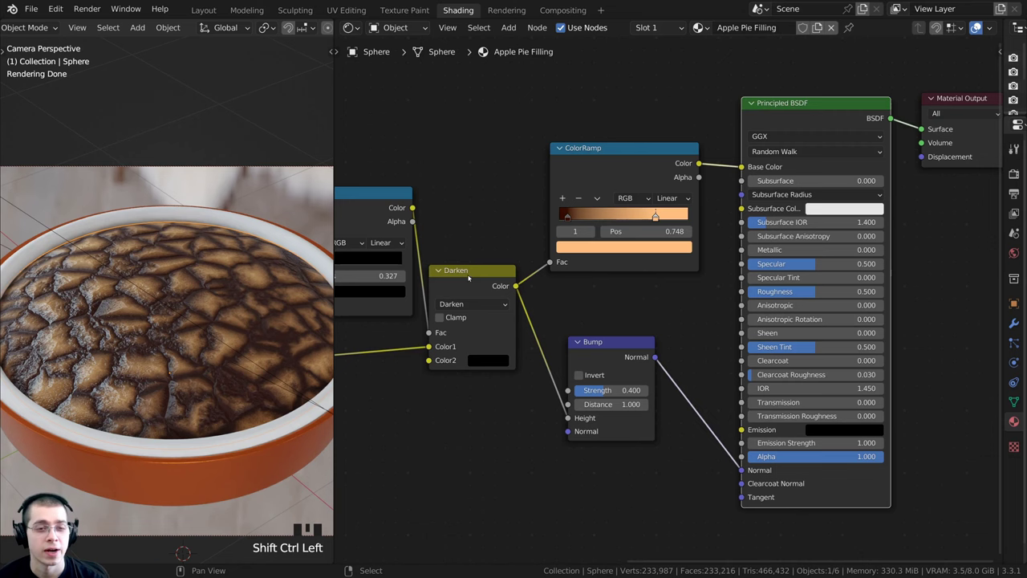
pyautogui.moveTo(489, 296); pyautogui.dragTo(462, 284)
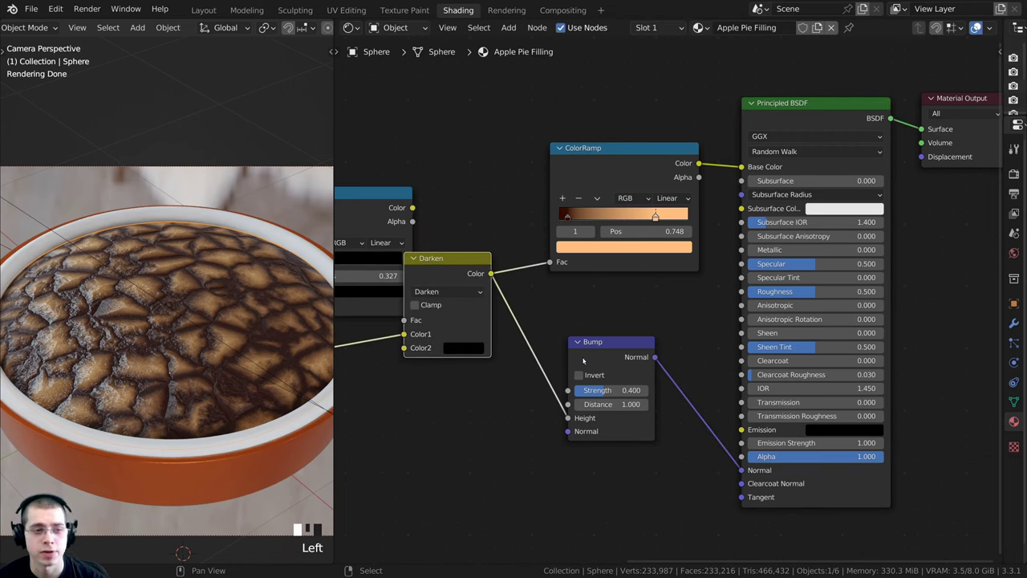
pyautogui.moveTo(584, 360); pyautogui.dragTo(627, 437)
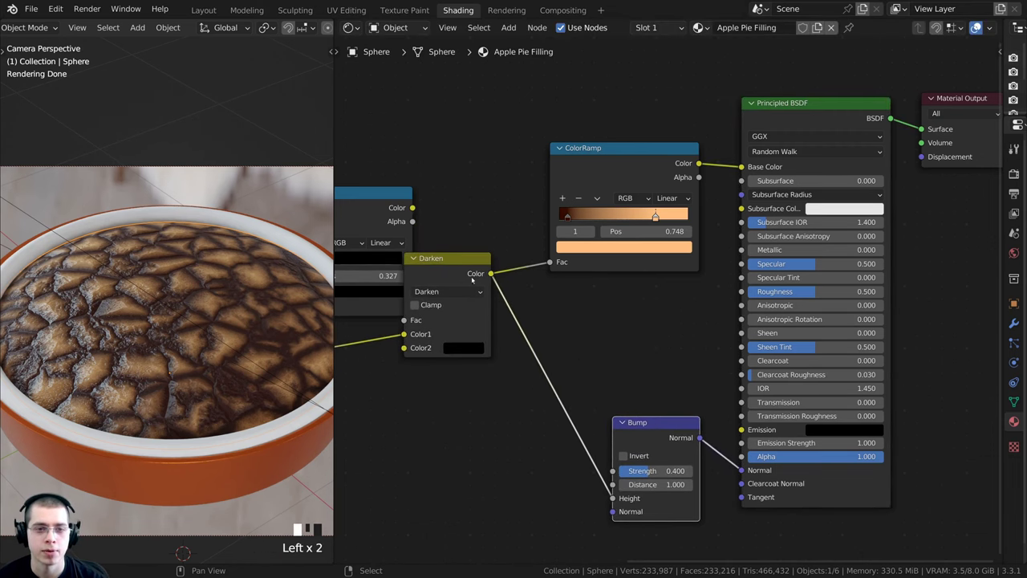
pyautogui.moveTo(471, 279); pyautogui.dragTo(741, 291)
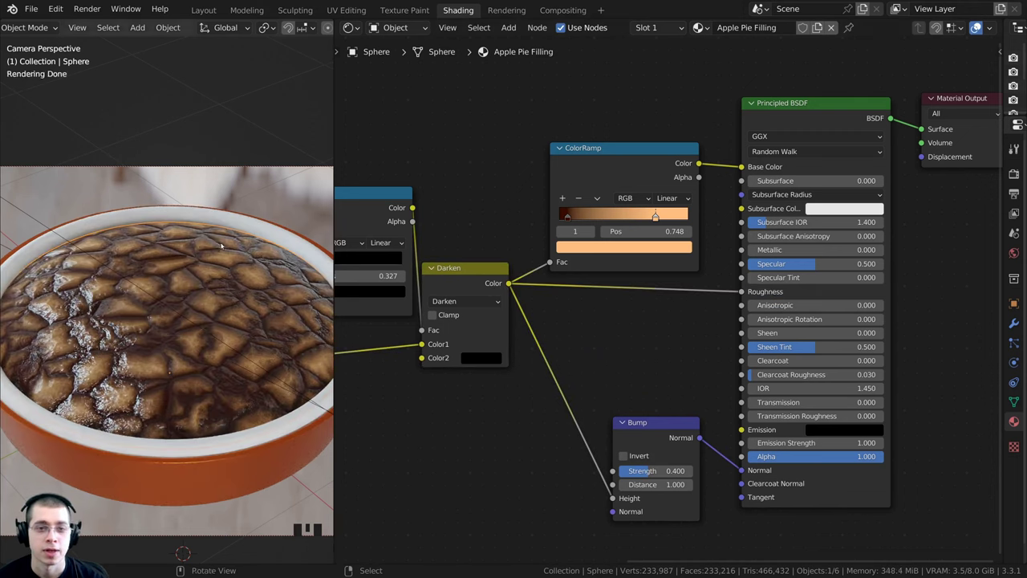
pyautogui.keyDown('shift'); pyautogui.moveTo(221, 246); pyautogui.dragTo(211, 246, button='middle'); pyautogui.keyUp('shift')
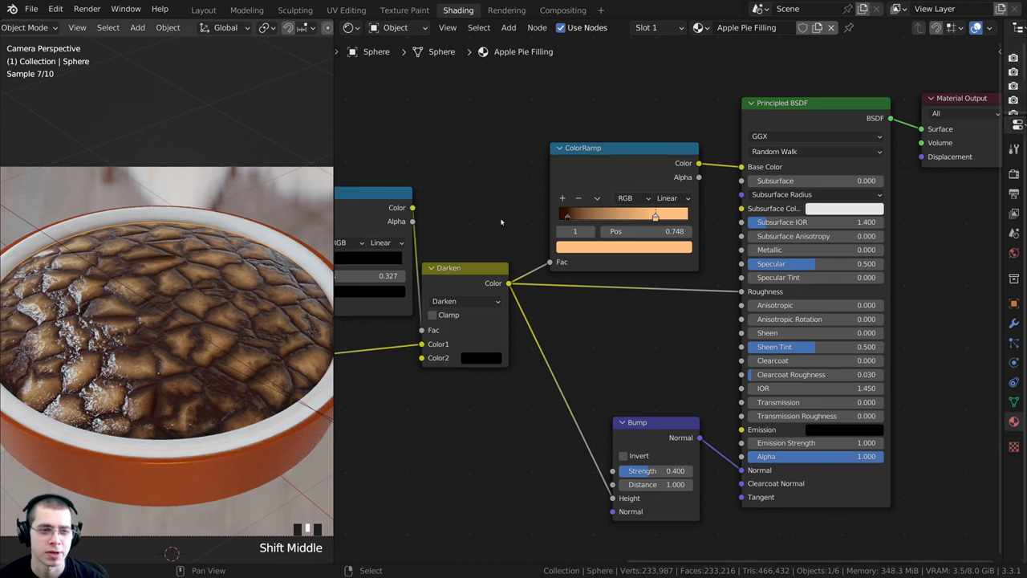
# Duplicate the brown-to-orange ColorRamp into the link between the Darken node and Roughness, and reset the copy to its default gradient
pyautogui.moveTo(620, 152); pyautogui.dragTo(634, 137)
pyautogui.hotkey('shift', 'd')
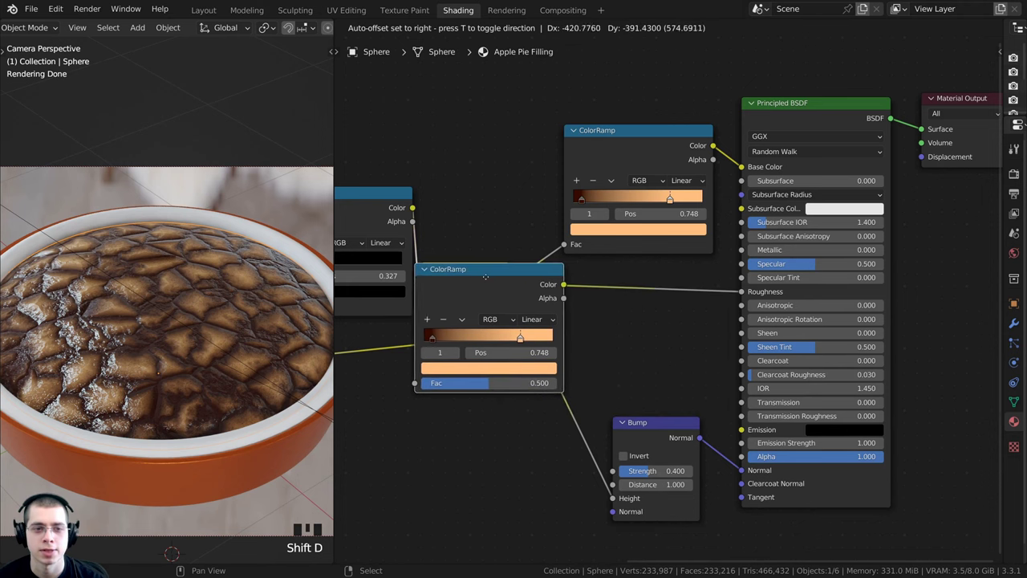
pyautogui.click(649, 277)
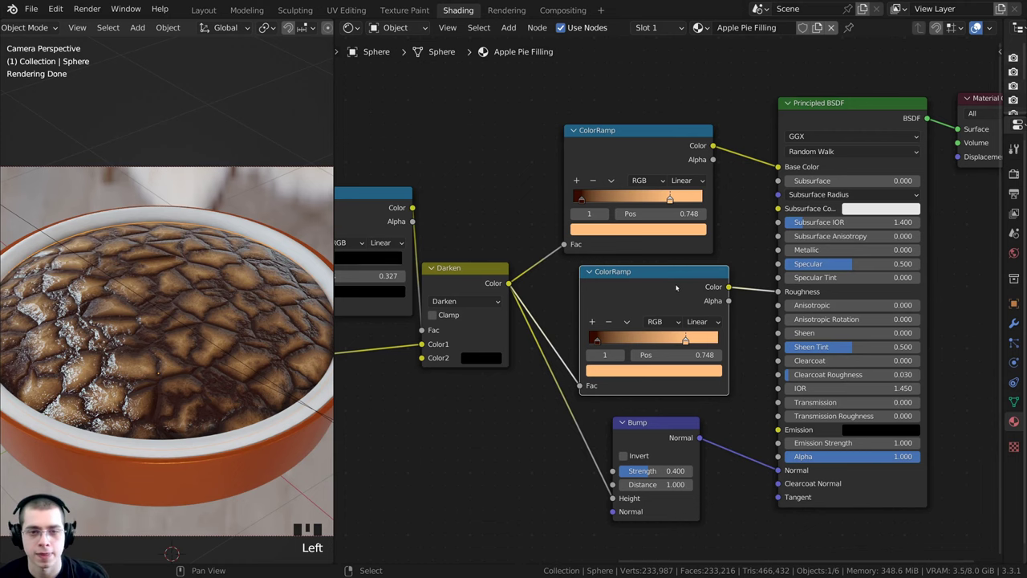
pyautogui.moveTo(678, 285); pyautogui.dragTo(681, 285)
pyautogui.press('BackSpace')
pyautogui.scroll(4, 593, 291)
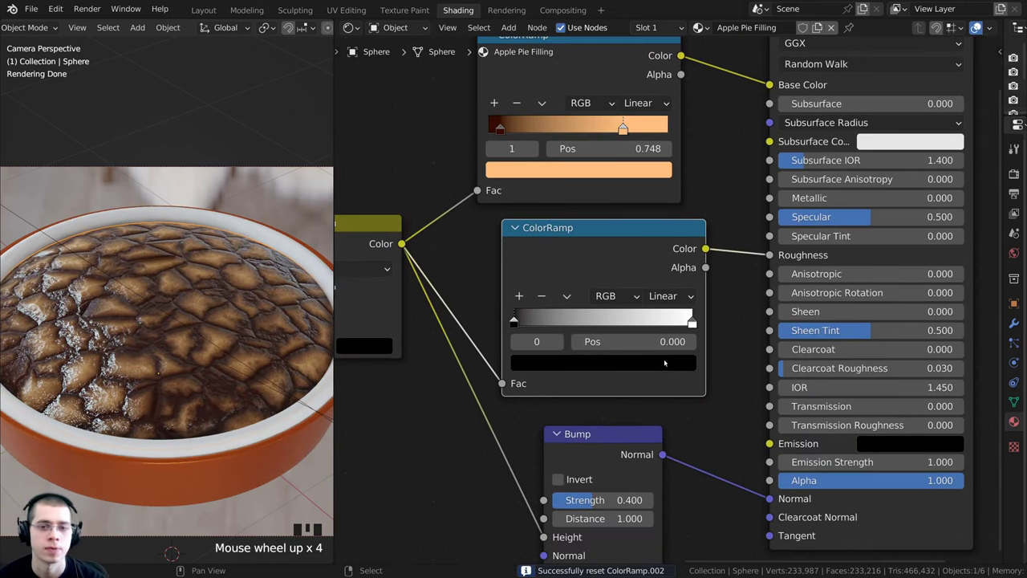
pyautogui.moveTo(665, 362); pyautogui.dragTo(681, 365, button='middle')
# Try the Roughness ColorRamp's white stop as black, 000000, and inspect the filling's reflections up close
pyautogui.click(708, 323)
pyautogui.click(659, 365)
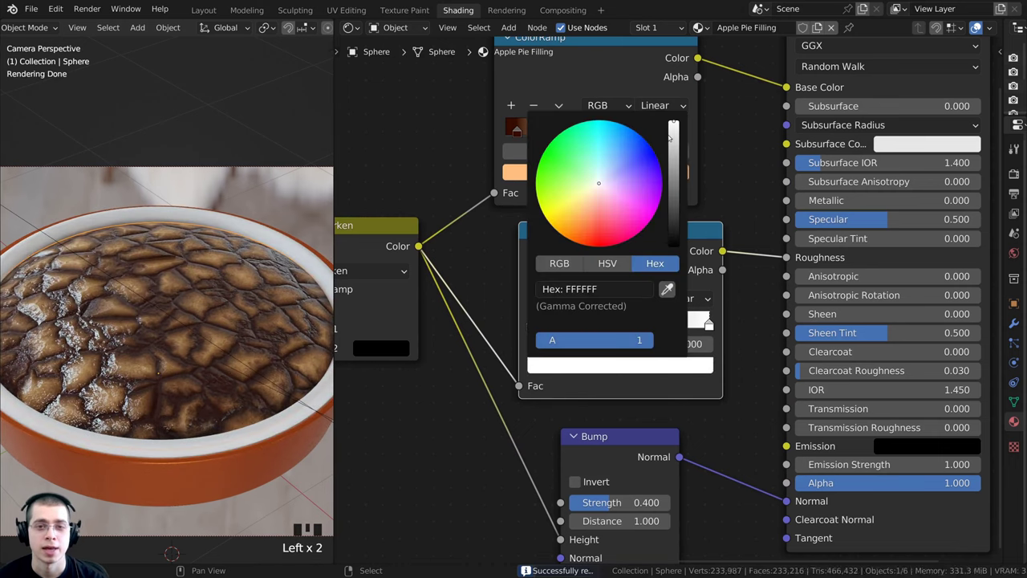
pyautogui.moveTo(673, 127); pyautogui.dragTo(673, 245)
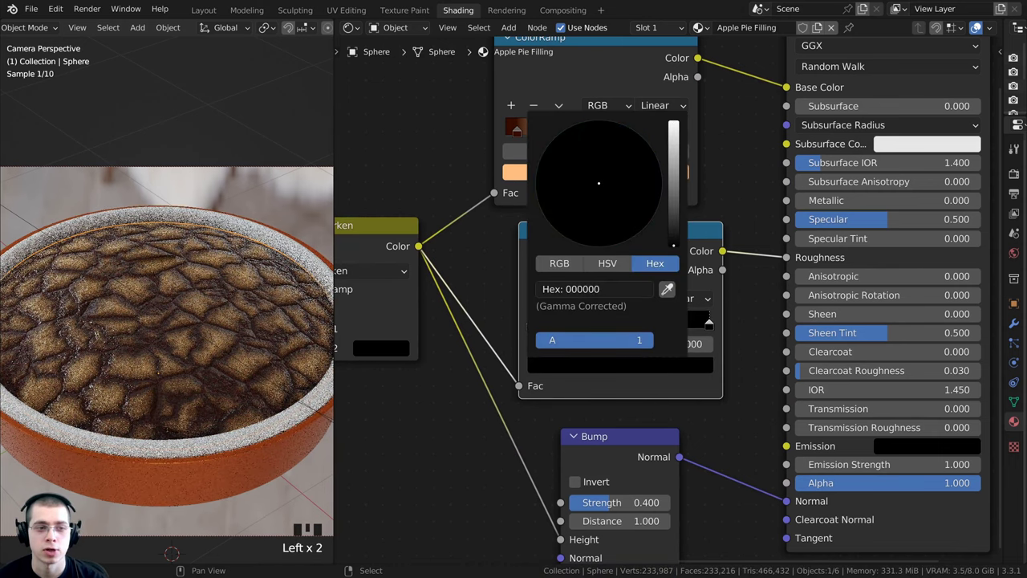
pyautogui.scroll(6, 235, 238)
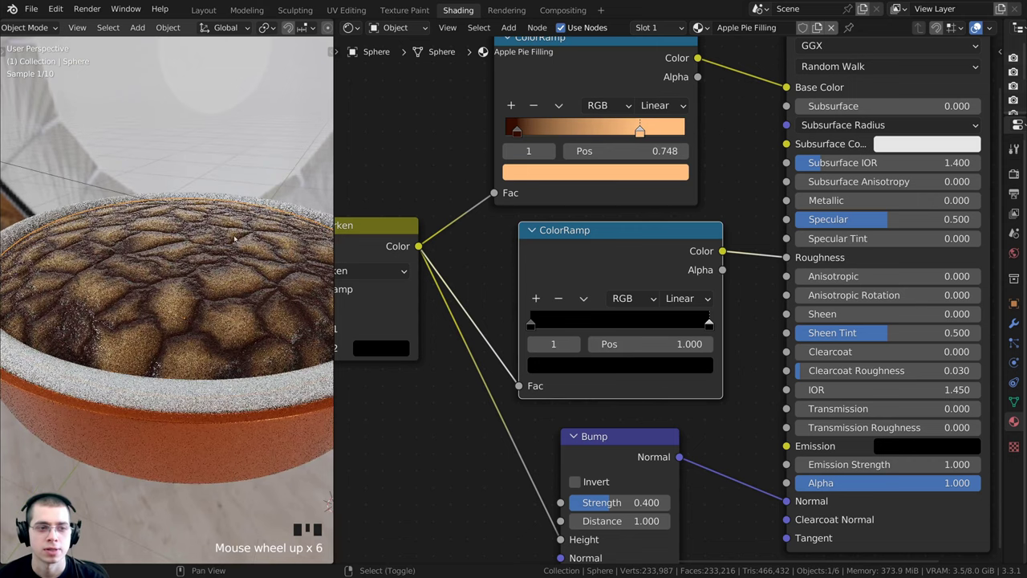
pyautogui.moveTo(235, 239); pyautogui.dragTo(251, 285, button='middle')
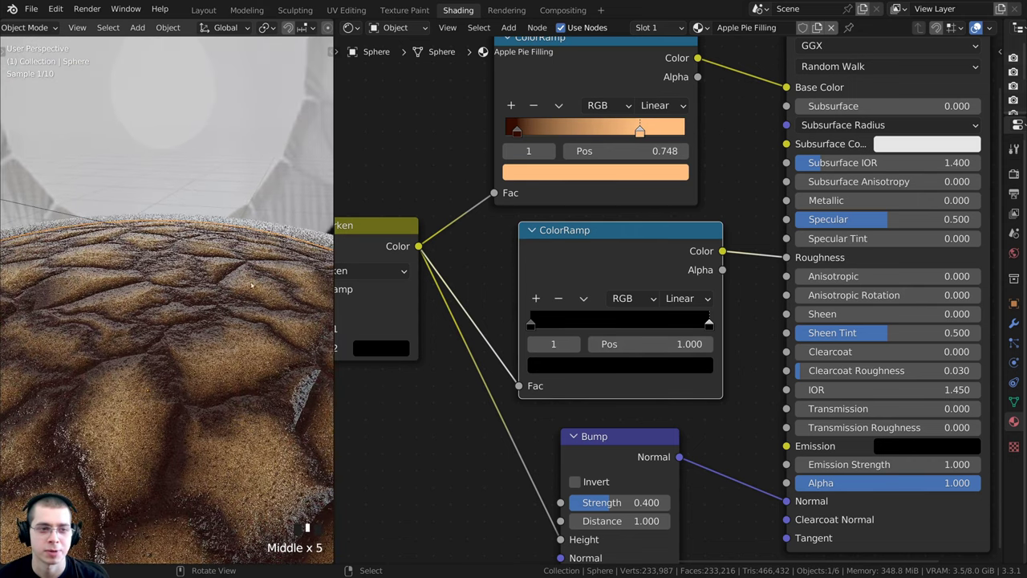
# Return the Roughness ColorRamp's stop at position 1.000 to white
pyautogui.click(651, 363)
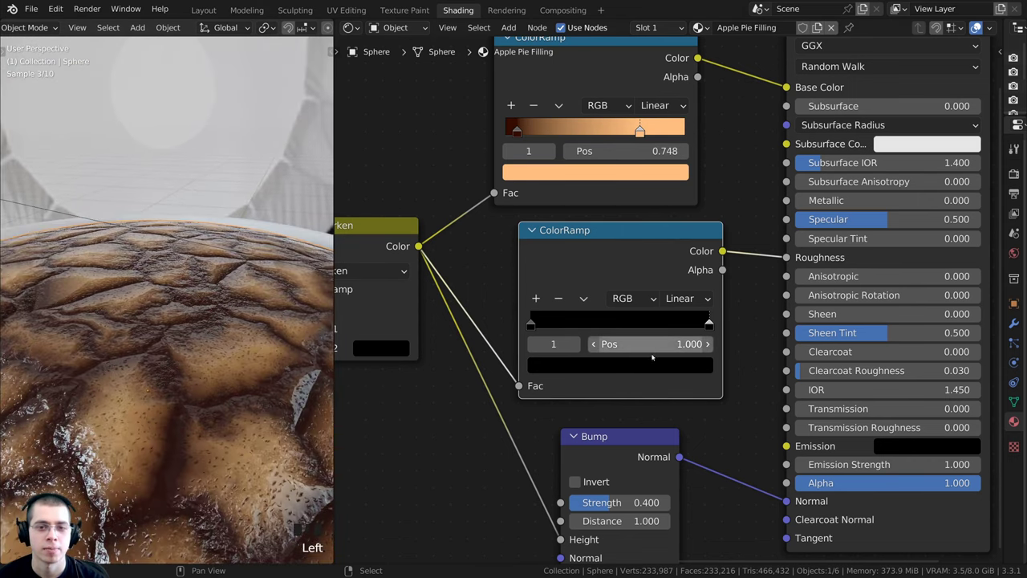
pyautogui.click(652, 361)
pyautogui.moveTo(673, 245); pyautogui.dragTo(673, 122)
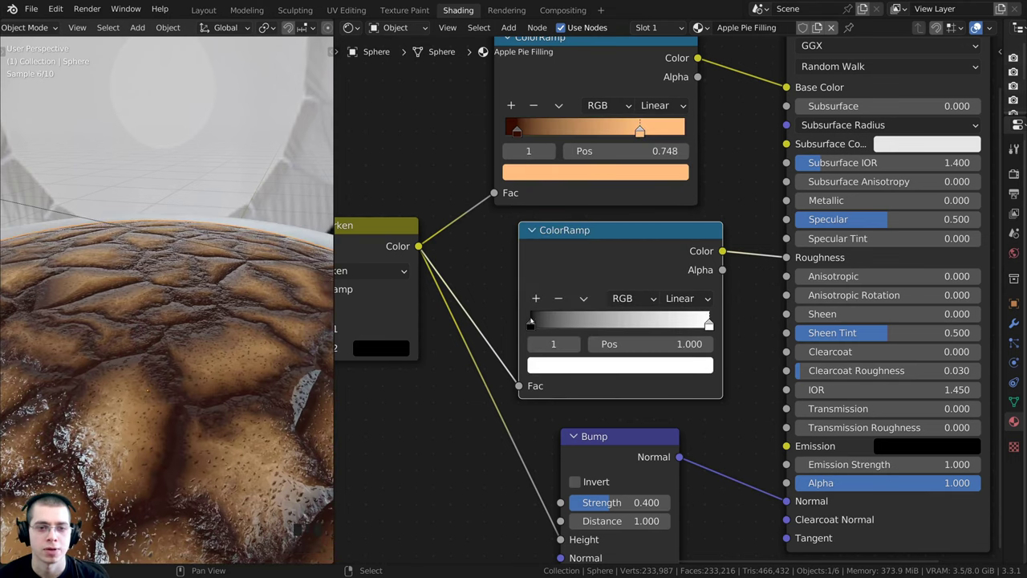
# Try another brightness for the Roughness ColorRamp's stop at position 0.000 and bring it back to black, 000000
pyautogui.click(530, 324)
pyautogui.click(539, 363)
pyautogui.moveTo(673, 241)
pyautogui.mouseDown()
pyautogui.moveTo(673, 123)
pyautogui.moveTo(673, 245)
pyautogui.mouseUp()
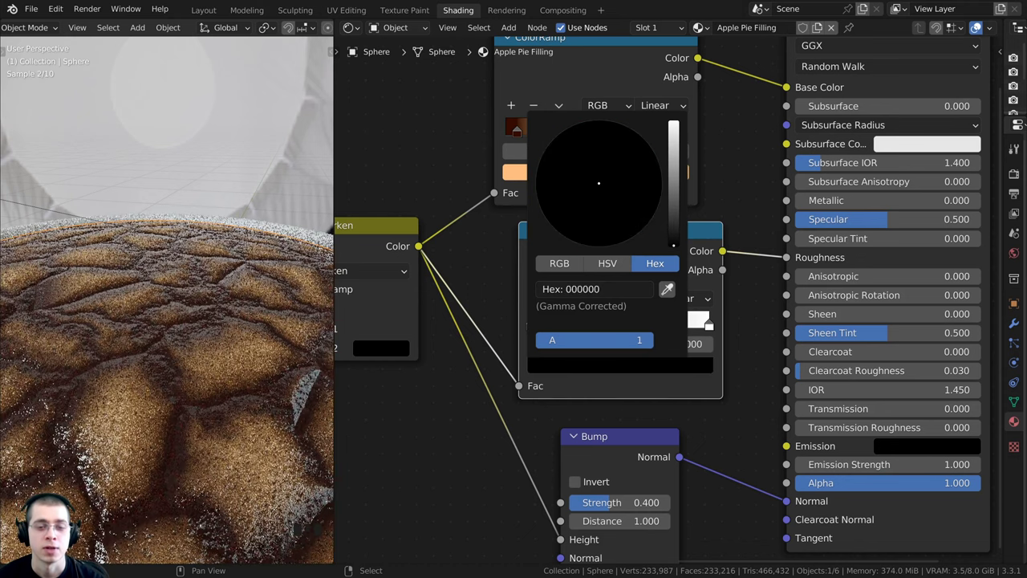
pyautogui.moveTo(534, 324); pyautogui.dragTo(495, 325)
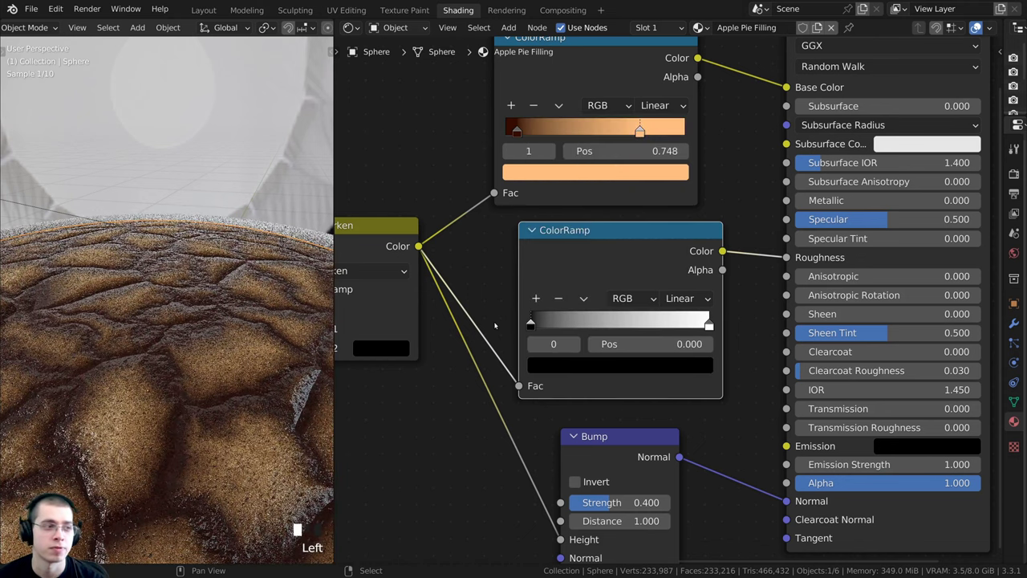
# Darken the Roughness ColorRamp's white stop at position 1.000 to a mid grey and check the filling's shine through the camera
pyautogui.click(708, 324)
pyautogui.click(620, 365)
pyautogui.moveTo(673, 123); pyautogui.dragTo(673, 188)
pyautogui.scroll(-2, 256, 269)
pyautogui.moveTo(289, 265); pyautogui.dragTo(249, 268, button='middle')
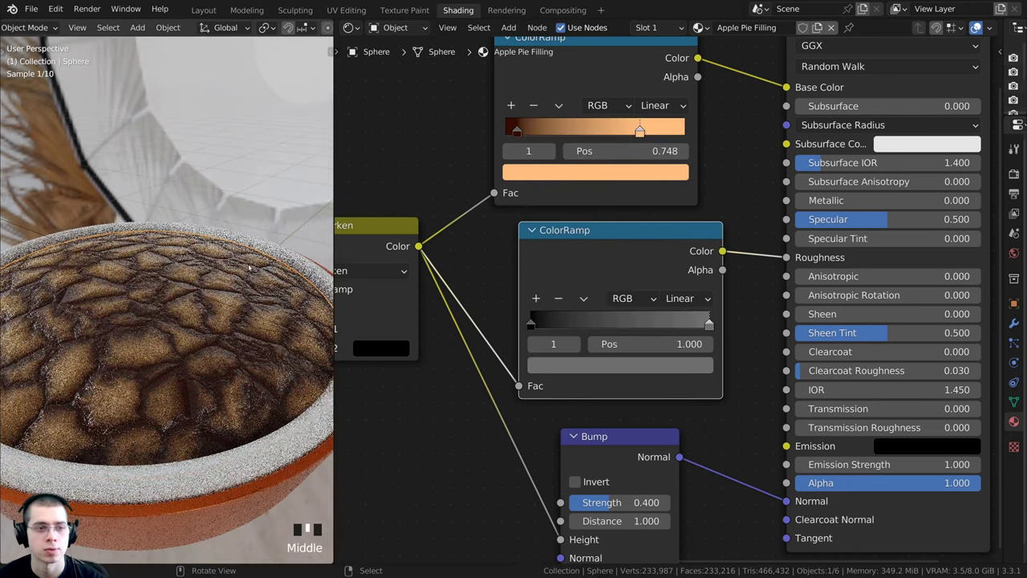
pyautogui.press('KP_0')
pyautogui.scroll(2, 167, 351)
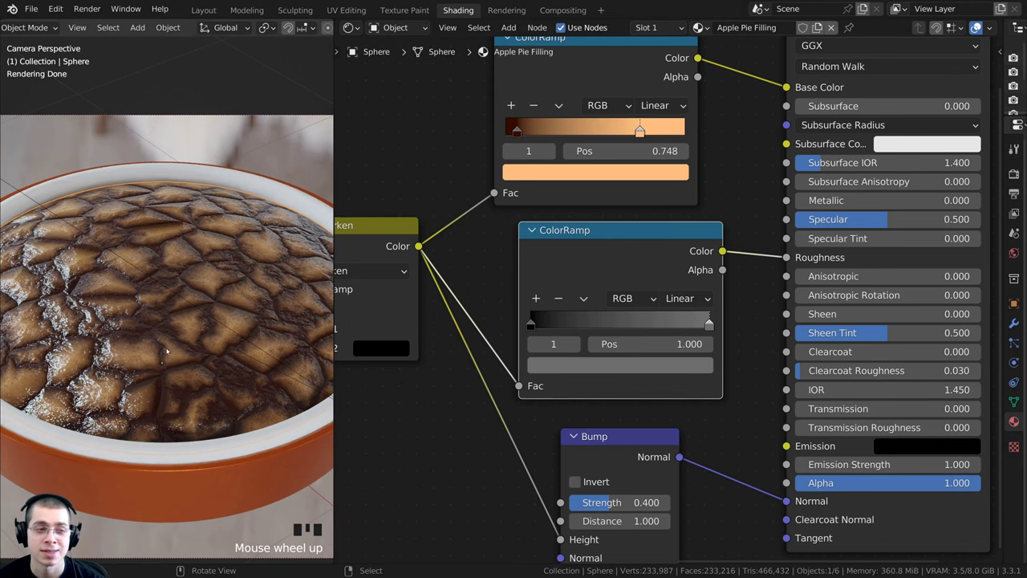
pyautogui.keyDown('shift'); pyautogui.moveTo(167, 351); pyautogui.dragTo(167, 305, button='middle'); pyautogui.keyUp('shift')
pyautogui.scroll(2, 167, 305)
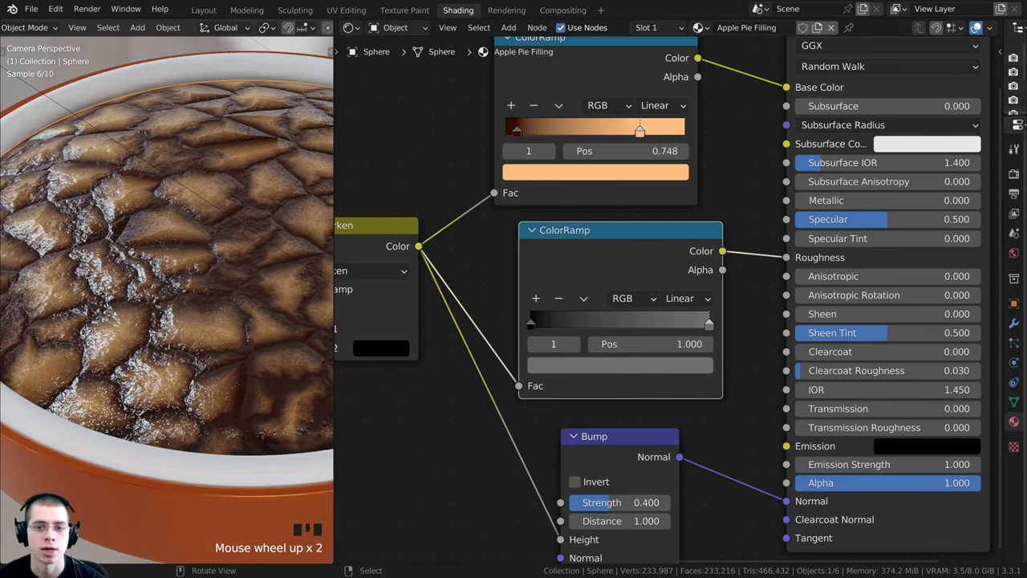
# Darken the Roughness ColorRamp's grey stop further to a very dark grey and check the glossier filling in the camera view
pyautogui.keyDown('ctrl'); pyautogui.moveTo(598, 385); pyautogui.dragTo(595, 408, button='middle'); pyautogui.keyUp('ctrl')
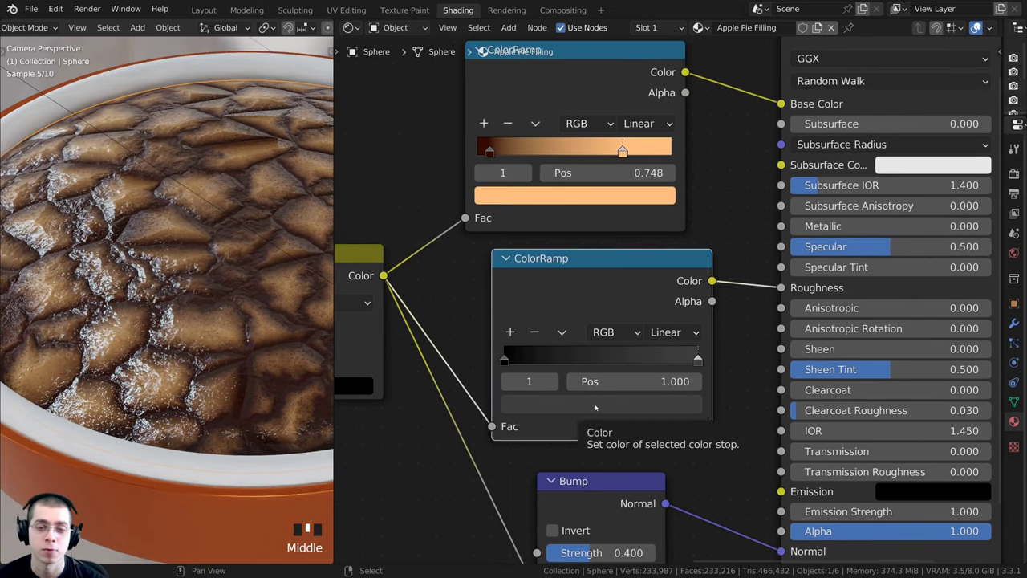
pyautogui.click(596, 407)
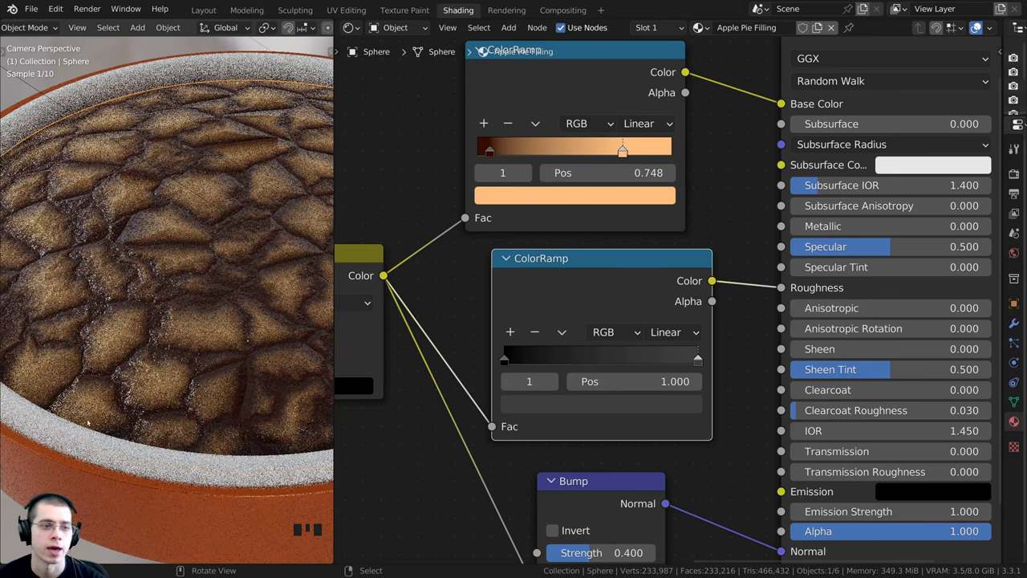
pyautogui.scroll(-3, 193, 351)
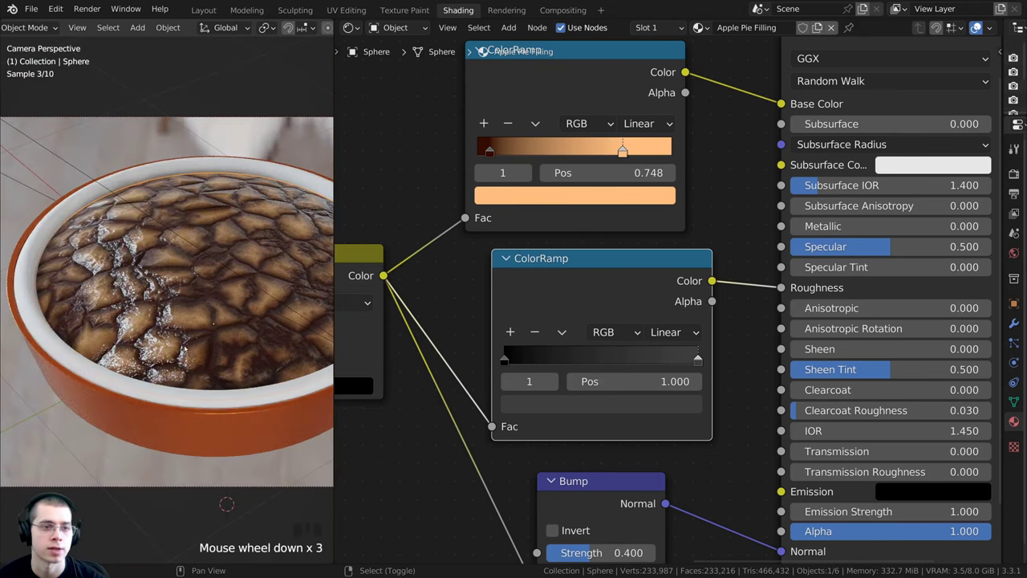
pyautogui.keyDown('shift'); pyautogui.moveTo(195, 350); pyautogui.dragTo(181, 365, button='middle'); pyautogui.keyUp('shift')
pyautogui.scroll(-7, 438, 319)
pyautogui.moveTo(620, 194); pyautogui.dragTo(623, 210, button='middle')
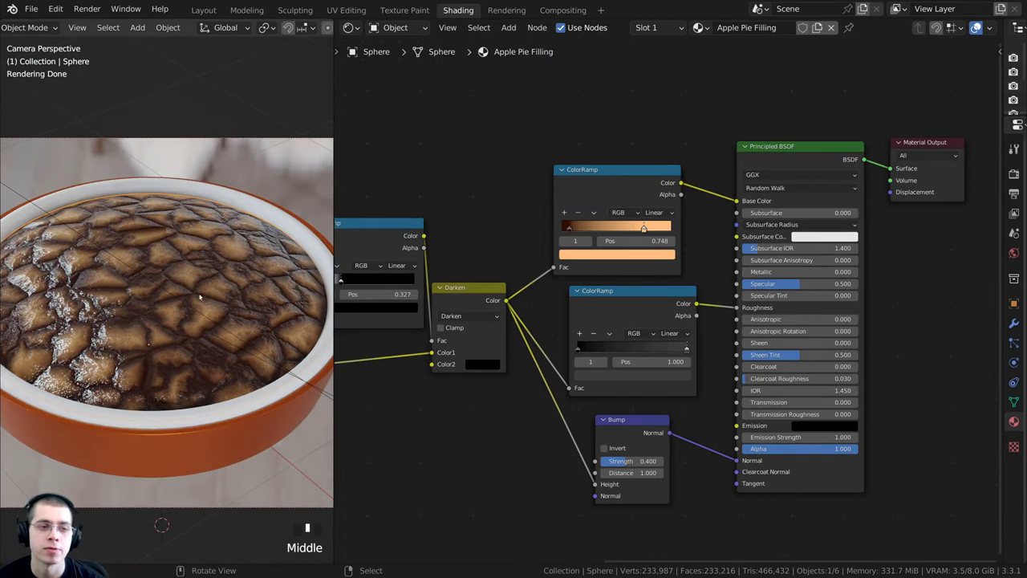
pyautogui.scroll(1, 120, 319)
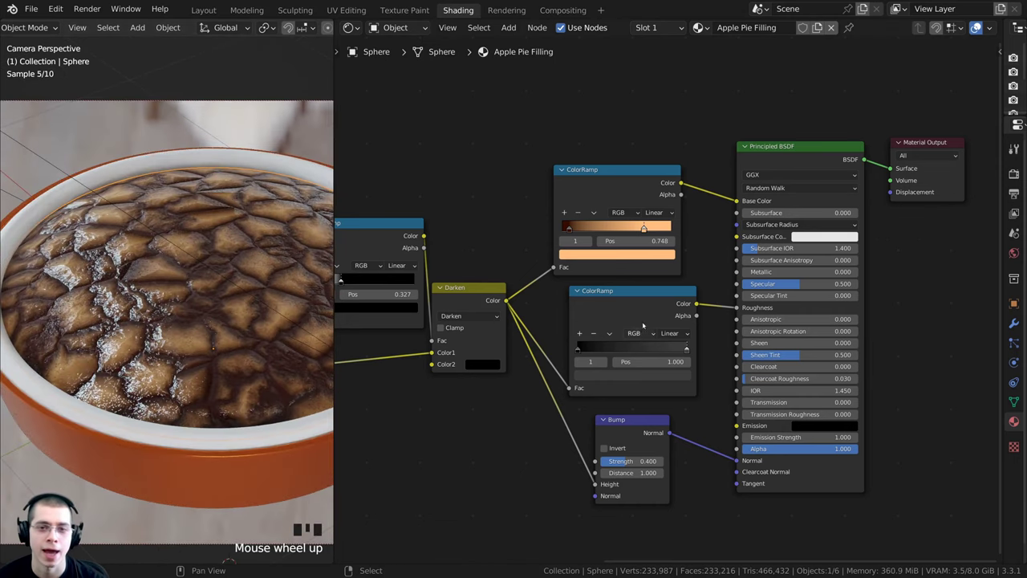
pyautogui.scroll(1, 601, 347)
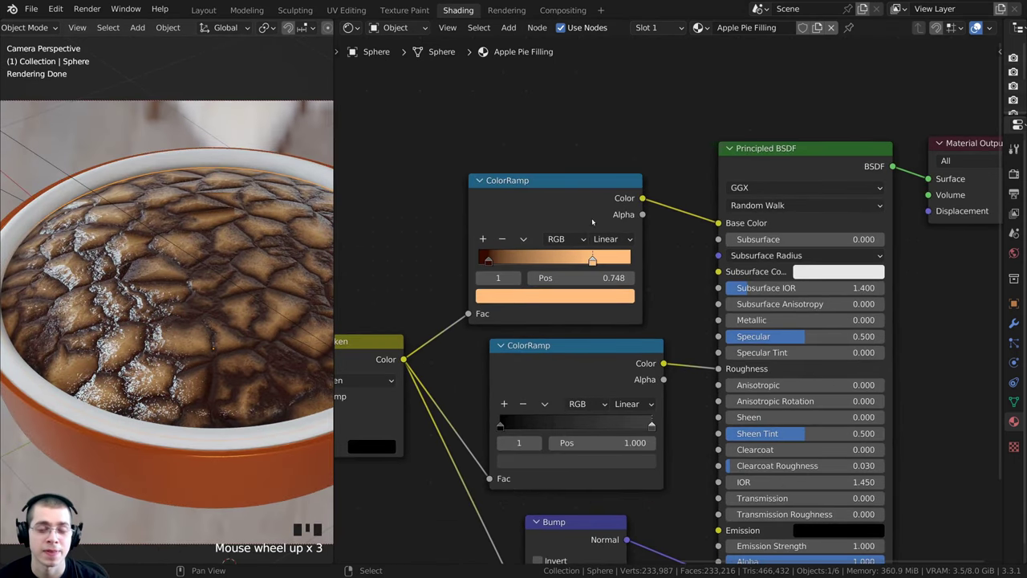
# Move the brown-to-orange ColorRamp closer to the Principled BSDF and set the shader's Subsurface to 0.1
pyautogui.moveTo(592, 222); pyautogui.dragTo(611, 230)
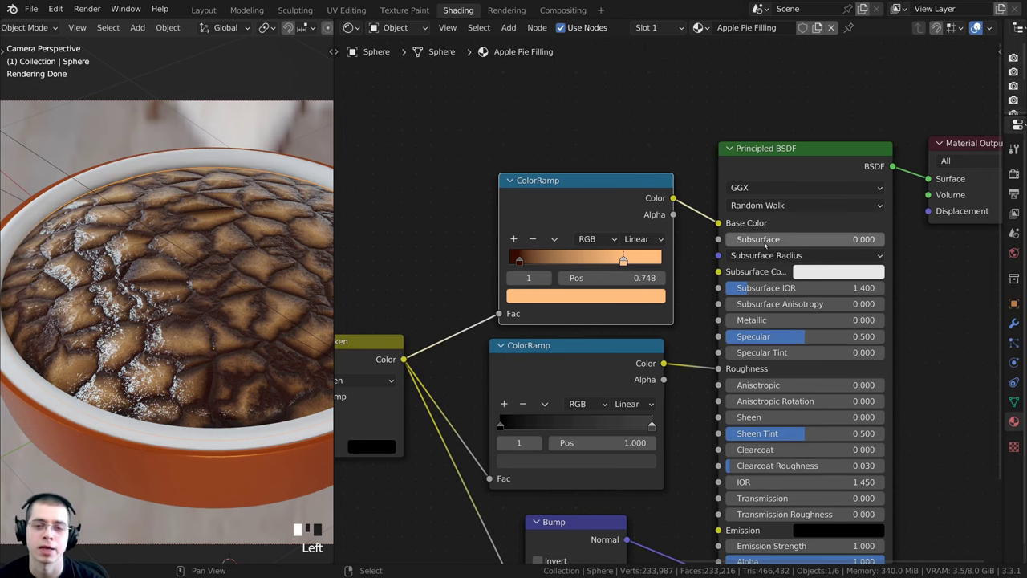
pyautogui.moveTo(765, 245); pyautogui.dragTo(690, 237, button='middle')
pyautogui.click(732, 233)
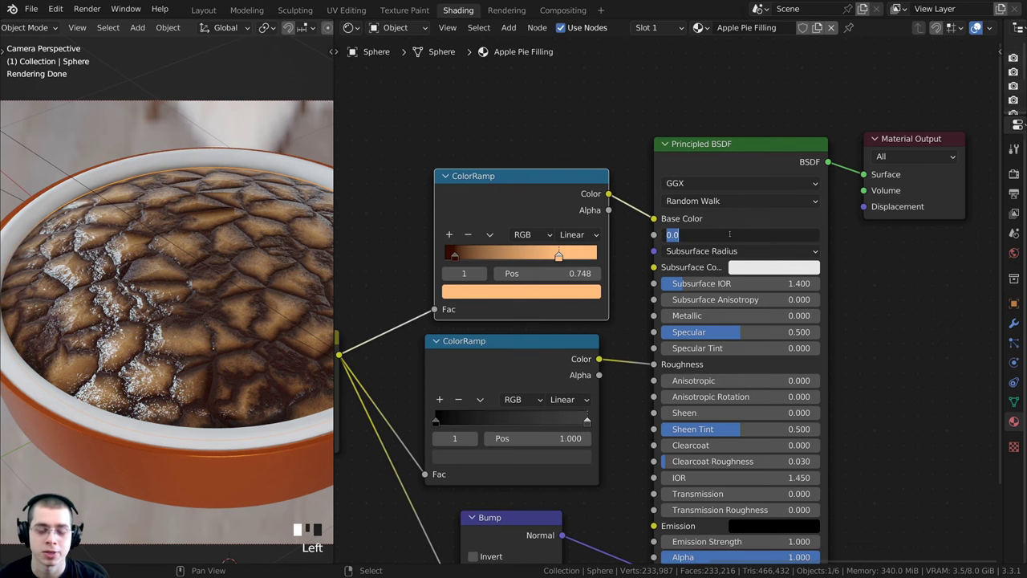
pyautogui.write('0.1')
pyautogui.press('Return')
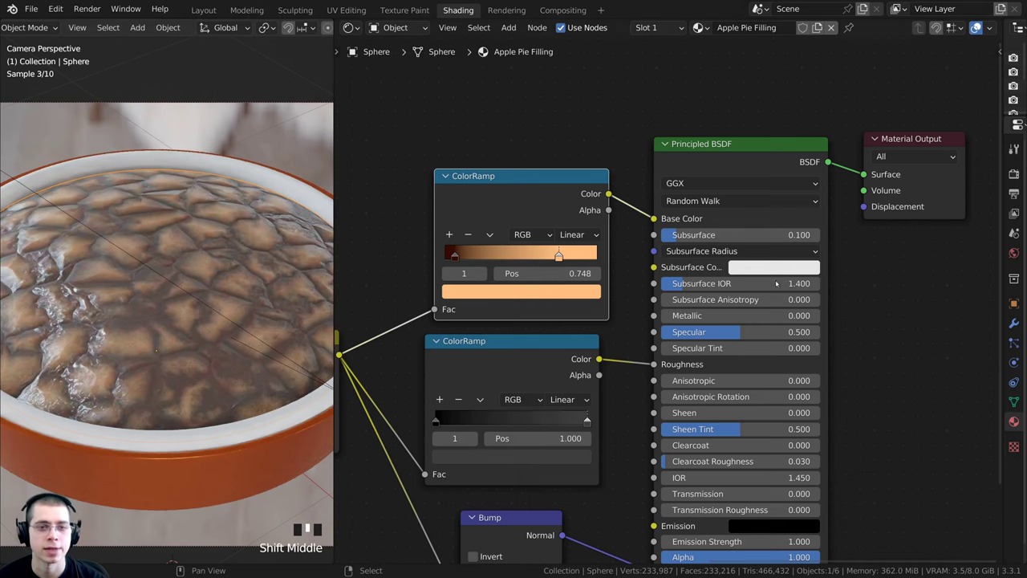
pyautogui.keyDown('shift'); pyautogui.moveTo(323, 211); pyautogui.dragTo(335, 218, button='middle'); pyautogui.keyUp('shift')
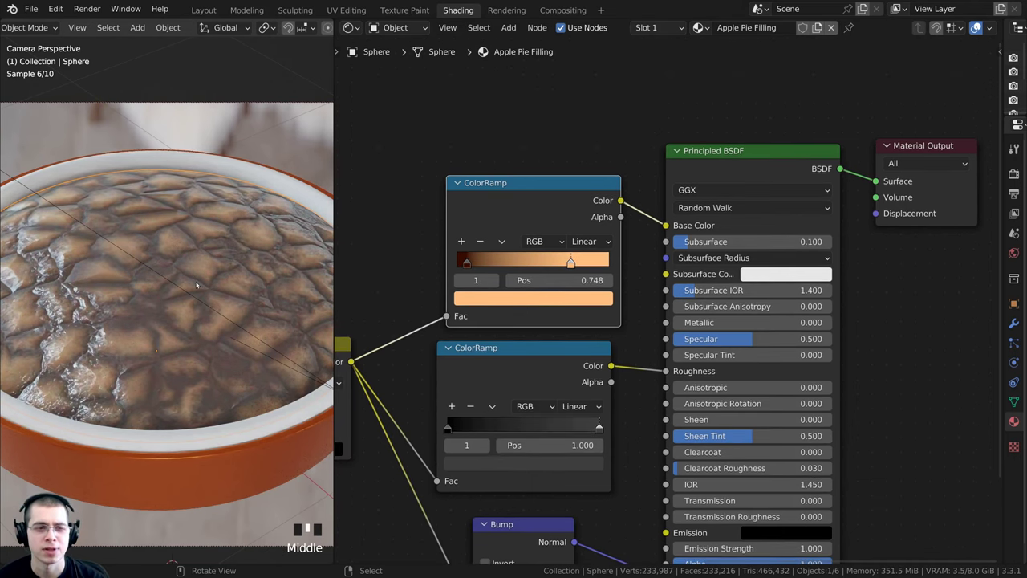
pyautogui.scroll(-1, 666, 301)
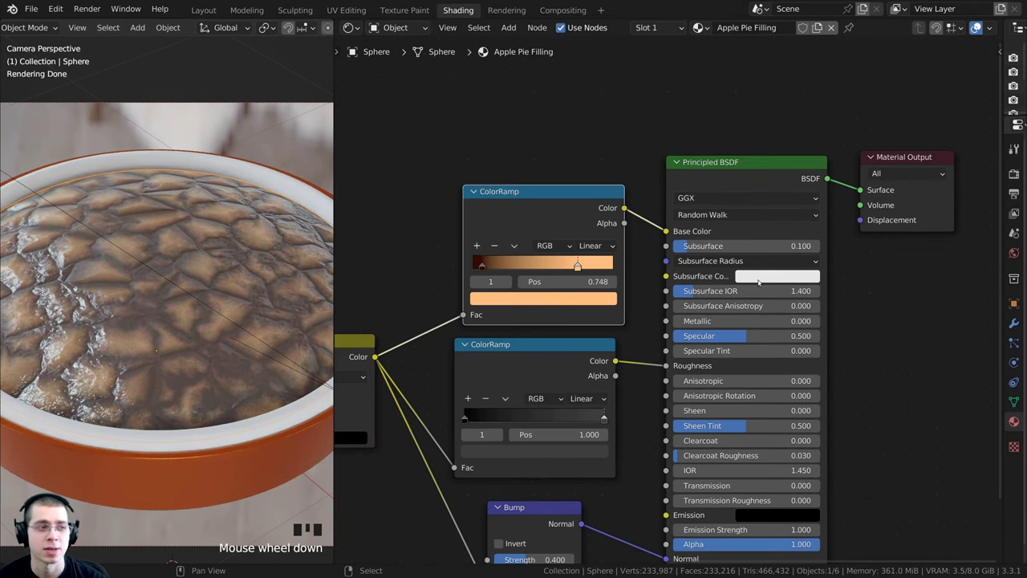
# Change the Principled BSDF's Subsurface Color to a saturated orange-red
pyautogui.click(759, 277)
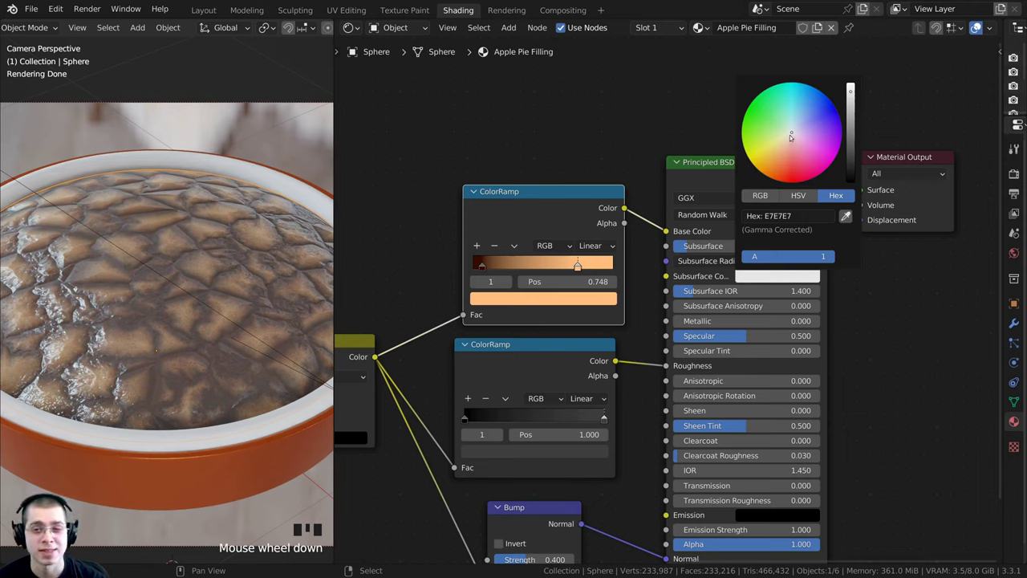
pyautogui.moveTo(791, 136); pyautogui.dragTo(780, 170)
pyautogui.scroll(3, 596, 311)
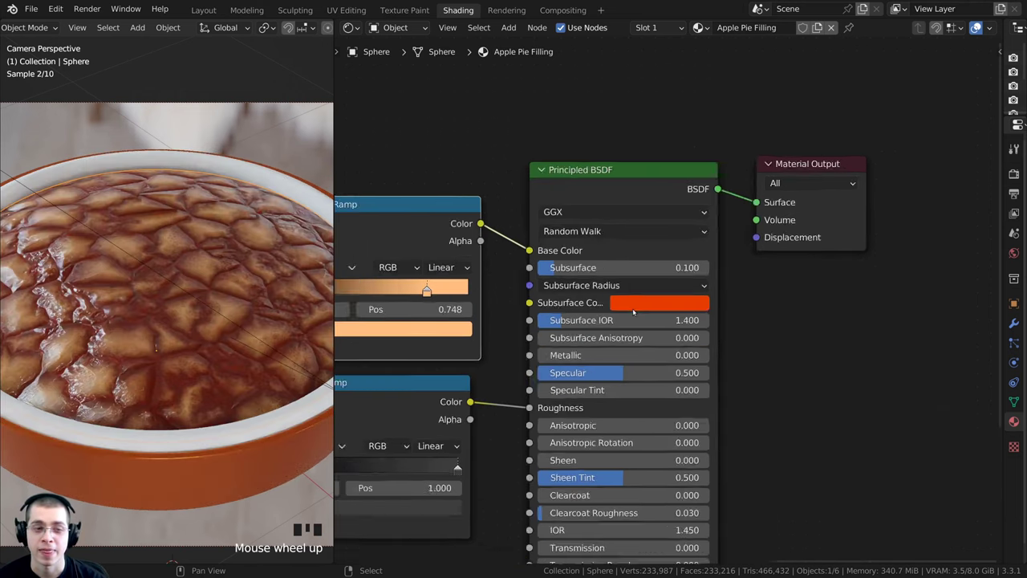
pyautogui.click(610, 309)
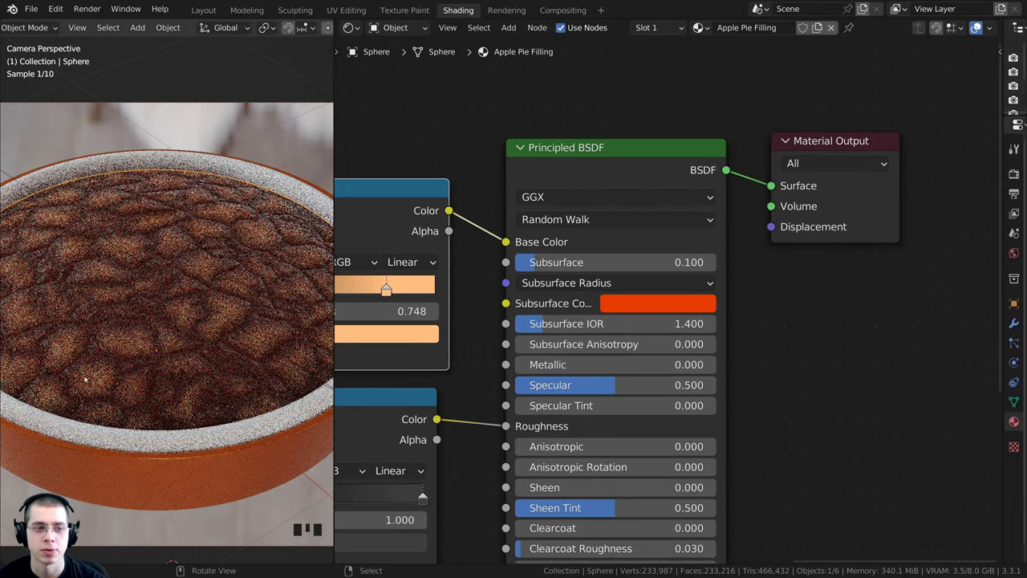
# Examine the filling's subsurface scattering up close and from the camera view
pyautogui.keyDown('shift'); pyautogui.moveTo(182, 371); pyautogui.dragTo(185, 341, button='middle'); pyautogui.keyUp('shift')
pyautogui.scroll(3, 185, 341)
pyautogui.scroll(-3, 216, 373)
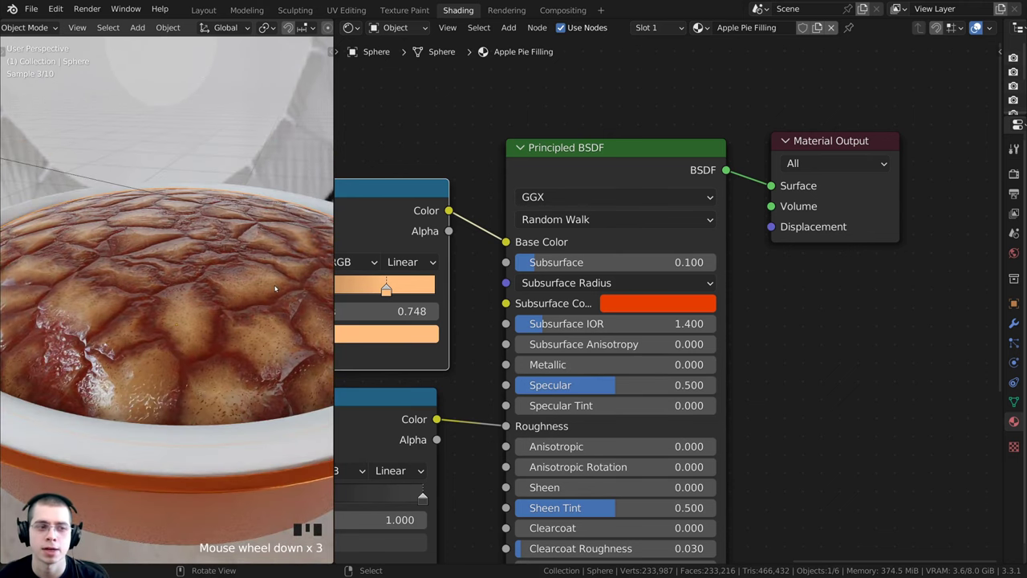
pyautogui.press('KP_0')
pyautogui.keyDown('shift'); pyautogui.scroll(-1, 188, 289); pyautogui.keyUp('shift')
pyautogui.keyDown('shift'); pyautogui.moveTo(188, 288); pyautogui.dragTo(444, 341, button='middle'); pyautogui.keyUp('shift')
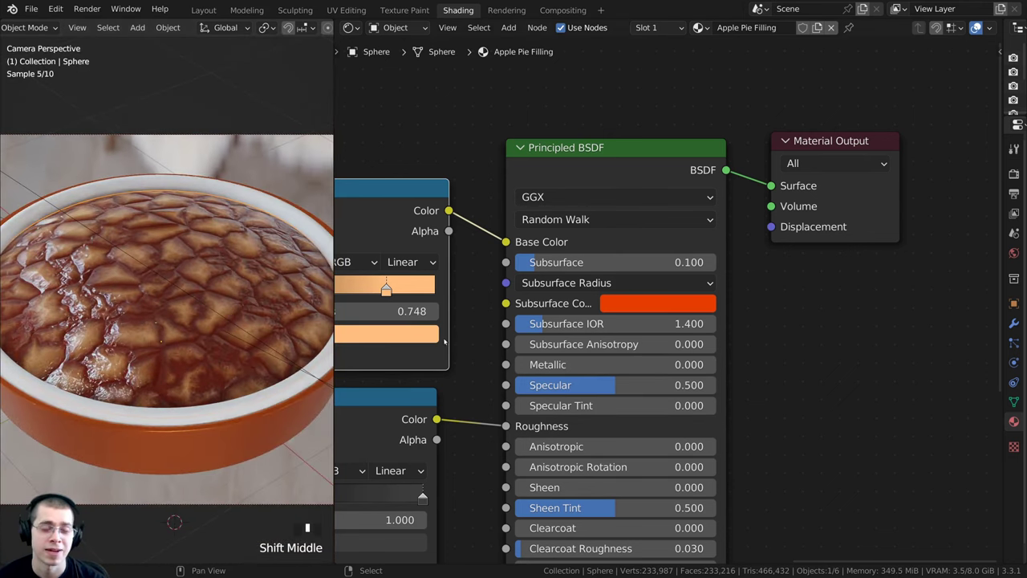
pyautogui.scroll(-4, 760, 275)
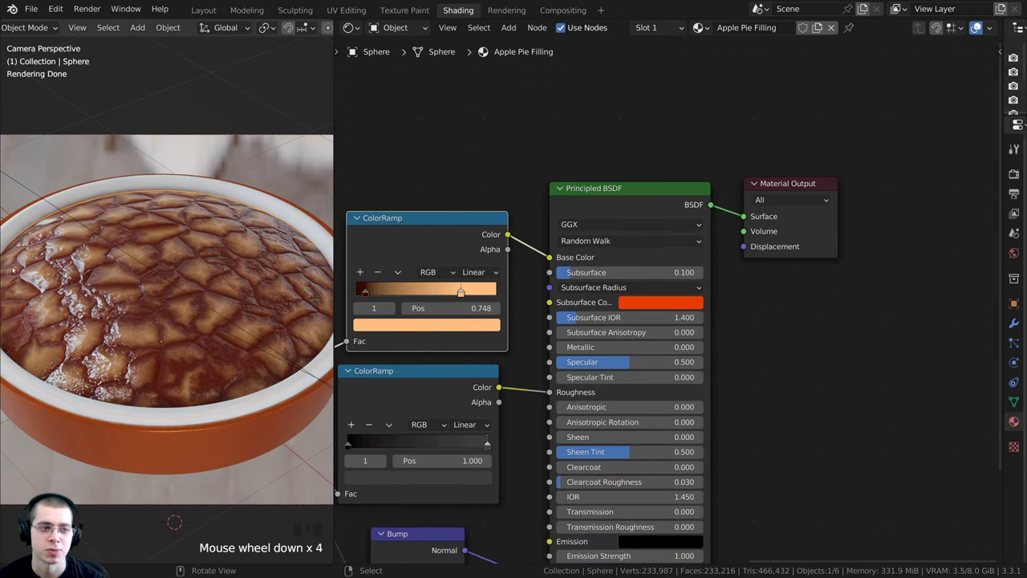
pyautogui.scroll(2, 116, 254)
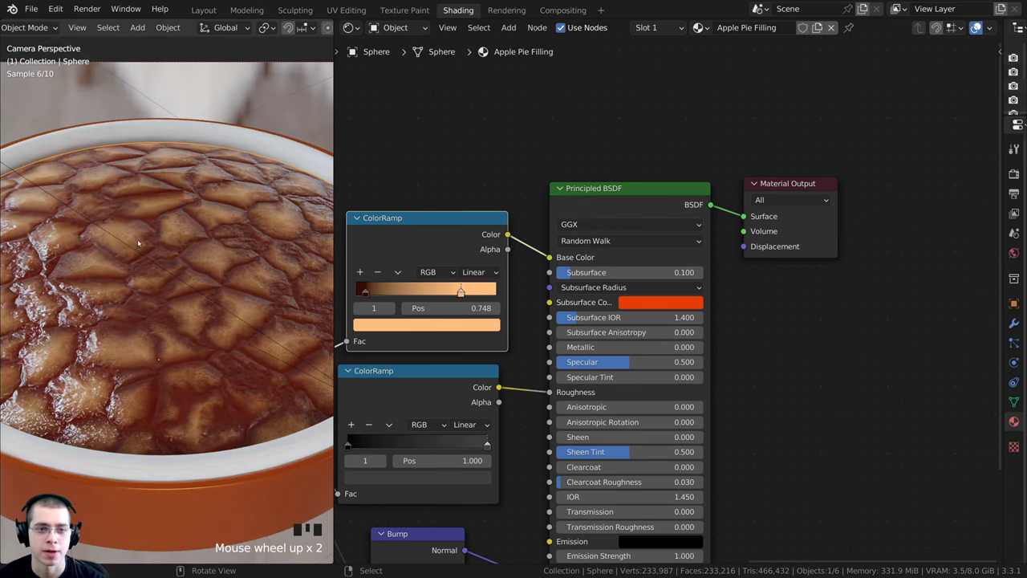
pyautogui.scroll(-1, 143, 279)
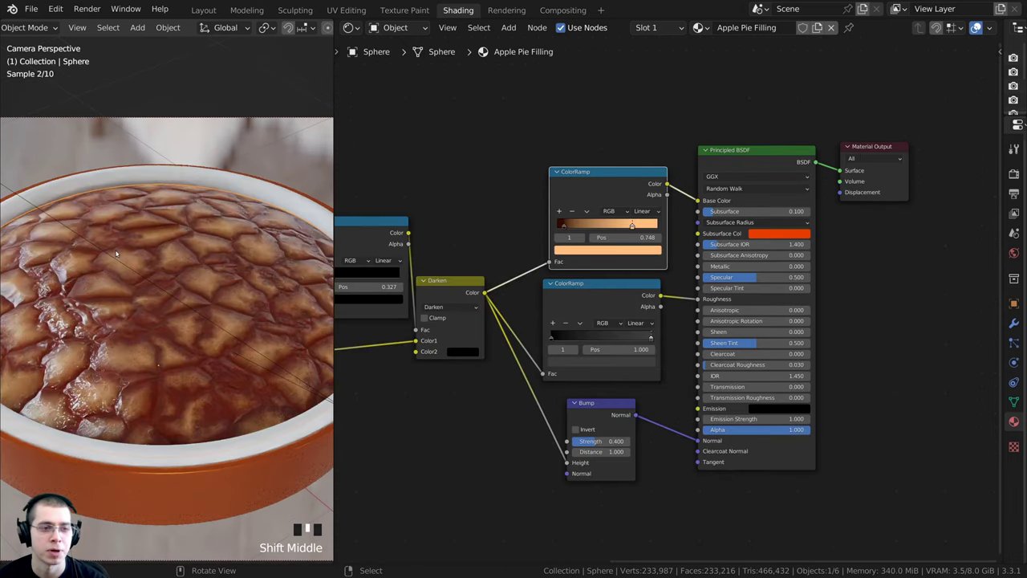
# Preview the brown-to-orange ColorRamp directly on the filling and inspect its color pattern and dark specks up close
pyautogui.scroll(-3, 633, 357)
pyautogui.moveTo(660, 368); pyautogui.dragTo(809, 442, button='middle')
pyautogui.click(706, 390)
pyautogui.scroll(2, 704, 389)
pyautogui.click(768, 262)
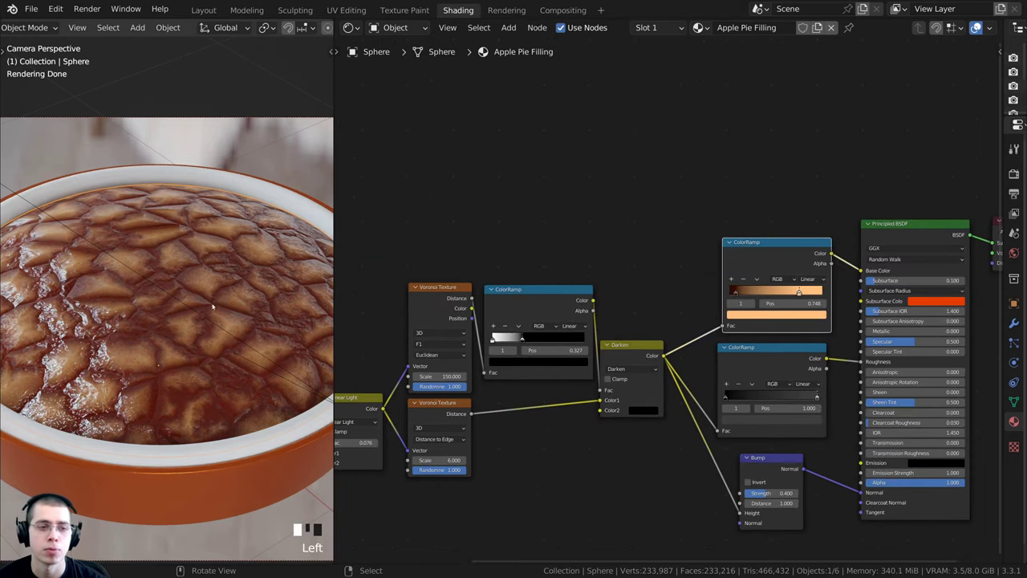
pyautogui.scroll(1, 780, 273)
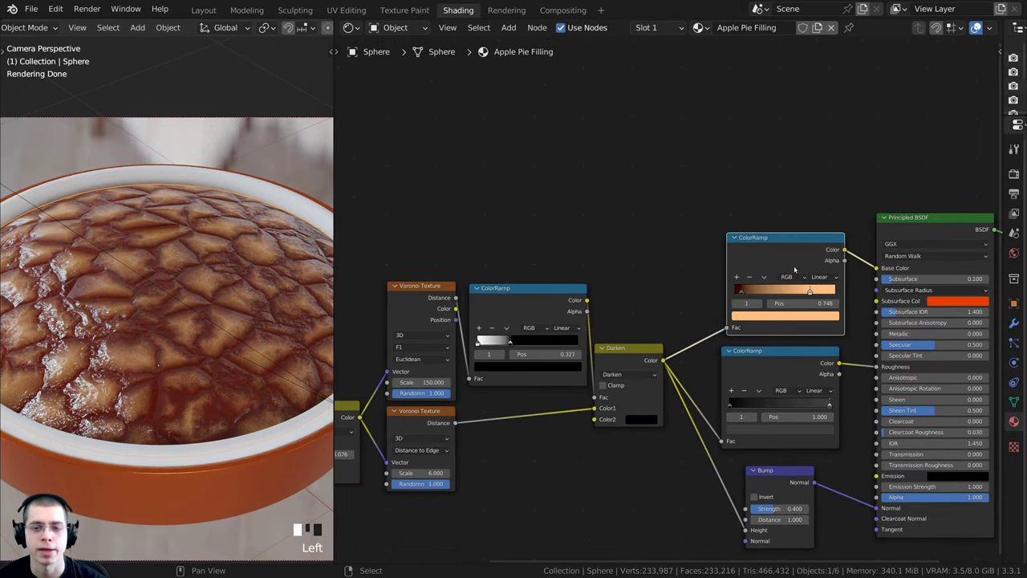
pyautogui.moveTo(794, 265); pyautogui.dragTo(704, 267, button='middle')
pyautogui.keyDown('ctrl'); pyautogui.keyDown('shift'); pyautogui.click(680, 253); pyautogui.keyUp('shift'); pyautogui.keyUp('ctrl')
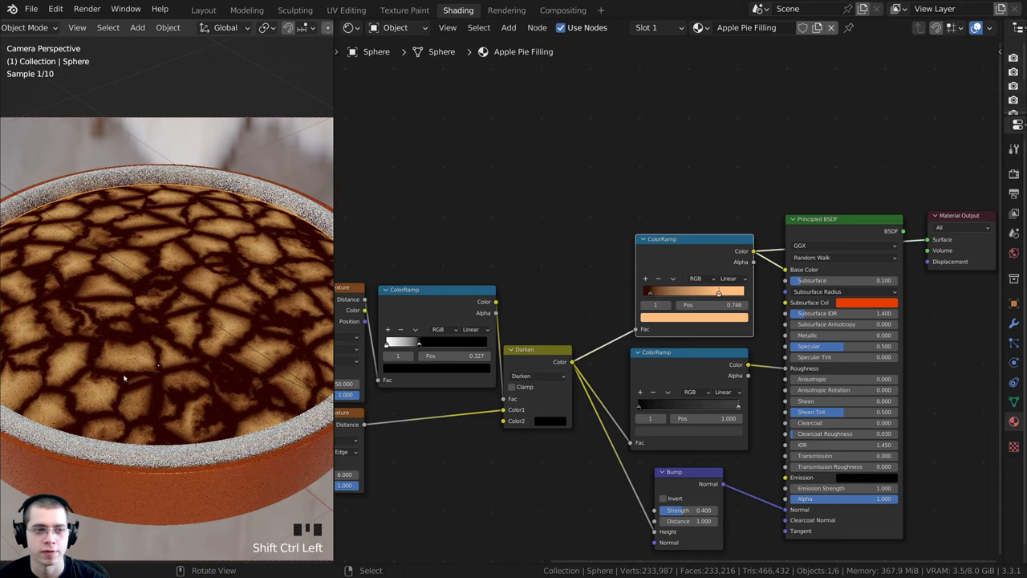
pyautogui.keyDown('shift'); pyautogui.moveTo(166, 318); pyautogui.dragTo(153, 297, button='middle'); pyautogui.keyUp('shift')
pyautogui.scroll(5, 153, 297)
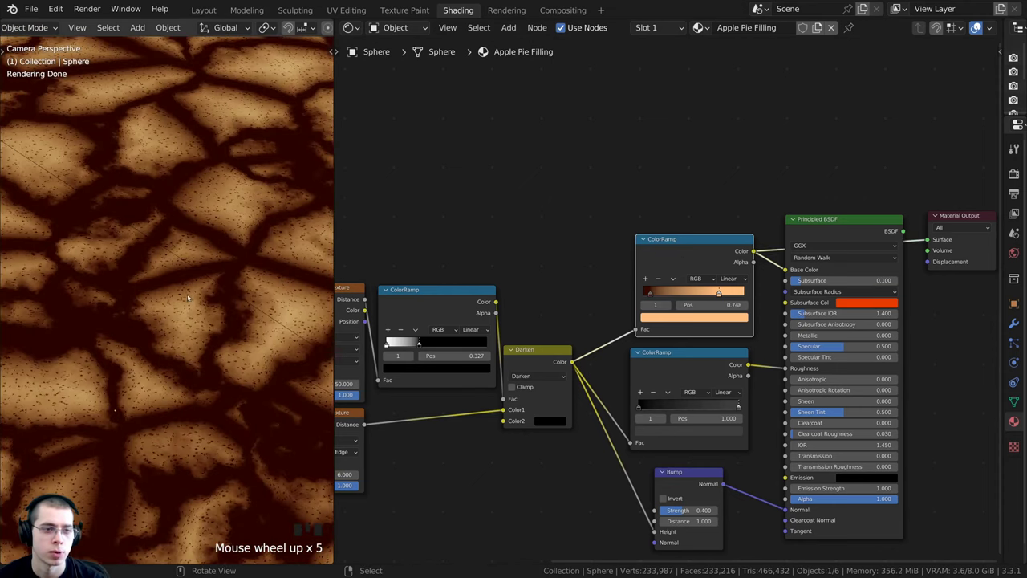
pyautogui.scroll(-2, 401, 345)
# Move the Principled BSDF and Material Output farther from the ColorRamps to make room, and reconnect the Principled BSDF to the output's Surface
pyautogui.moveTo(377, 353); pyautogui.dragTo(582, 322, button='middle')
pyautogui.moveTo(428, 323); pyautogui.dragTo(421, 336)
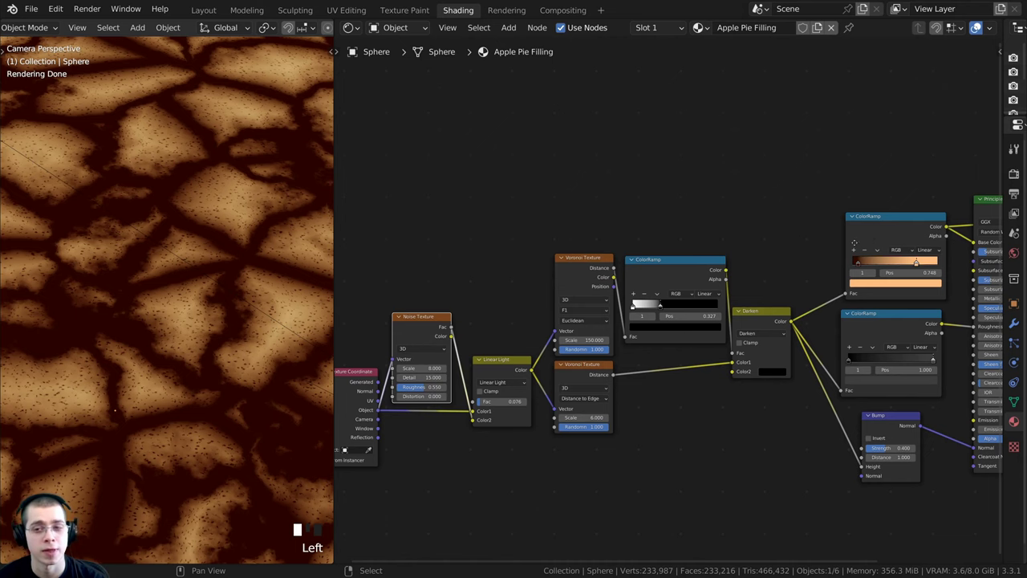
pyautogui.moveTo(855, 242); pyautogui.dragTo(786, 260, button='middle')
pyautogui.scroll(-2, 754, 268)
pyautogui.moveTo(665, 300); pyautogui.dragTo(592, 325, button='middle')
pyautogui.moveTo(832, 145); pyautogui.dragTo(919, 293)
pyautogui.moveTo(933, 348); pyautogui.dragTo(823, 337, button='middle')
pyautogui.scroll(1, 739, 252)
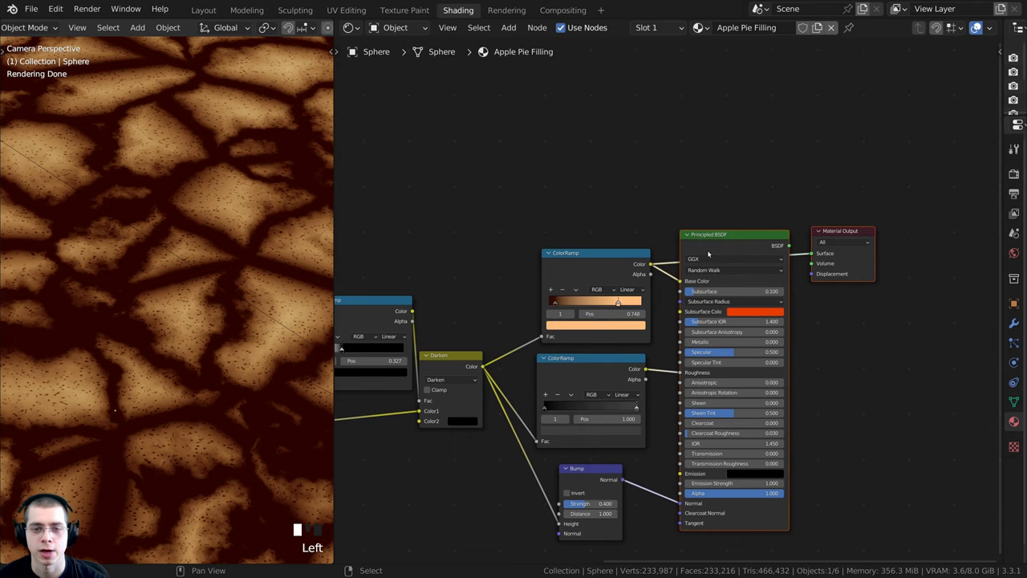
pyautogui.moveTo(708, 254); pyautogui.dragTo(822, 238)
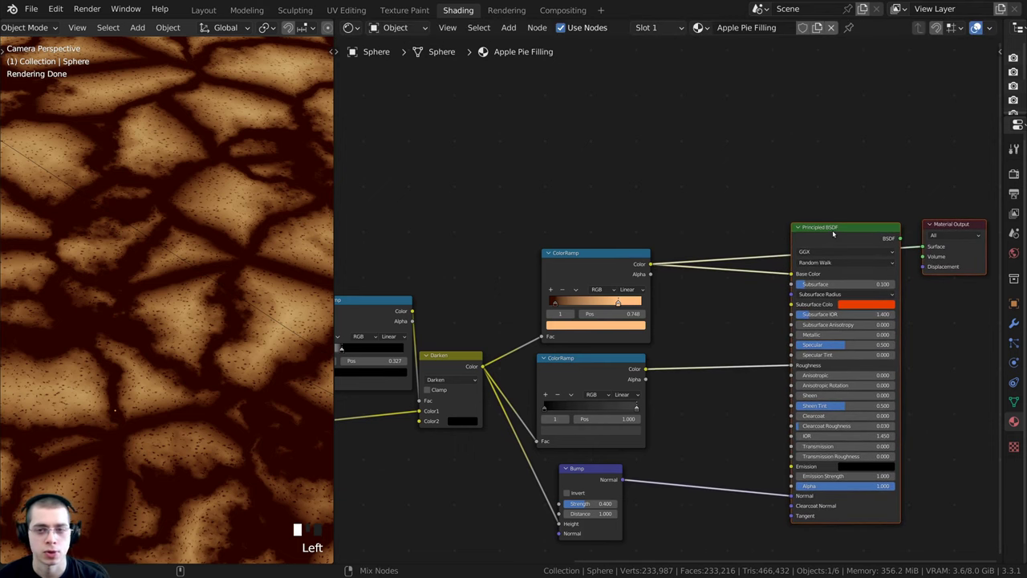
pyautogui.keyDown('ctrl'); pyautogui.keyDown('shift'); pyautogui.click(832, 230); pyautogui.keyUp('shift'); pyautogui.keyUp('ctrl')
# Nudge the Darken node toward the ColorRamps and insert a duplicate of it between the brown-to-orange ColorRamp and Base Color
pyautogui.hotkey('shift', 'a')
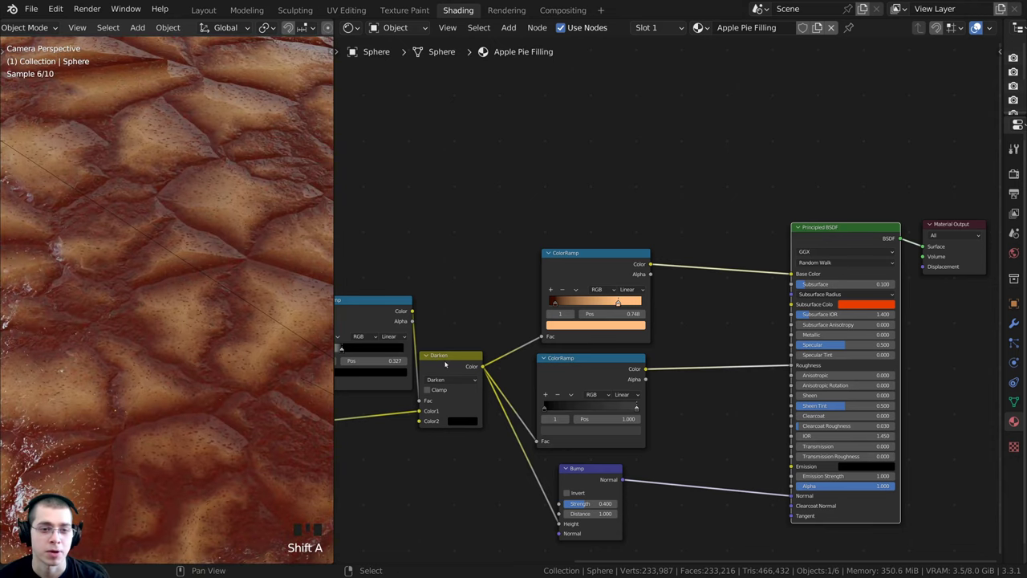
pyautogui.rightClick(447, 363)
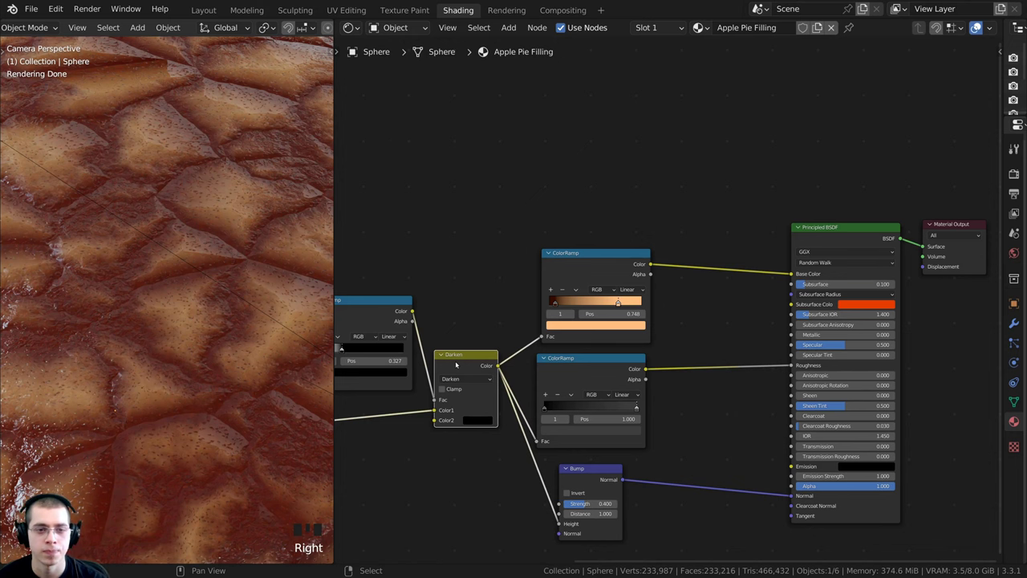
pyautogui.hotkey('shift', 'd')
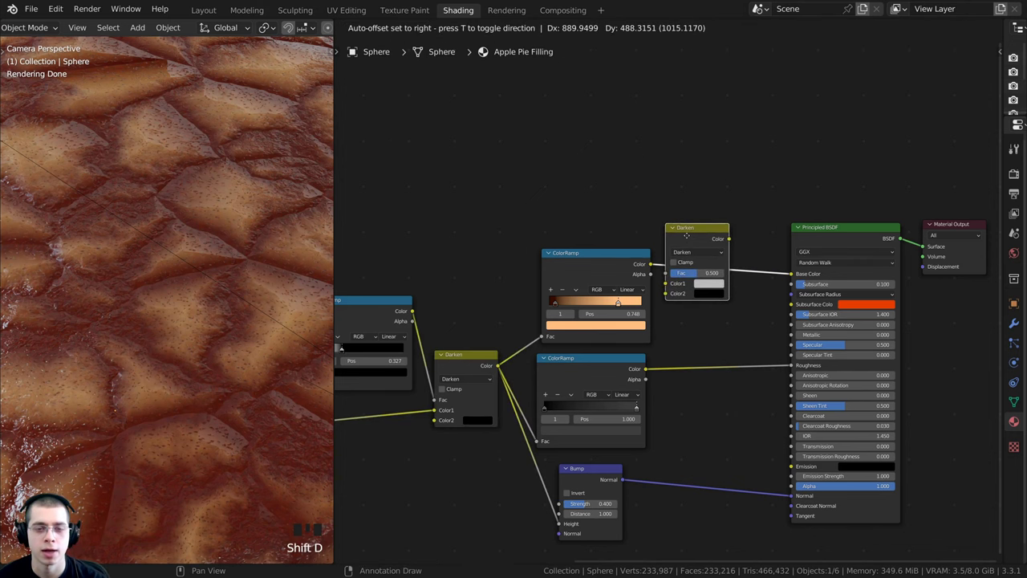
pyautogui.click(705, 235)
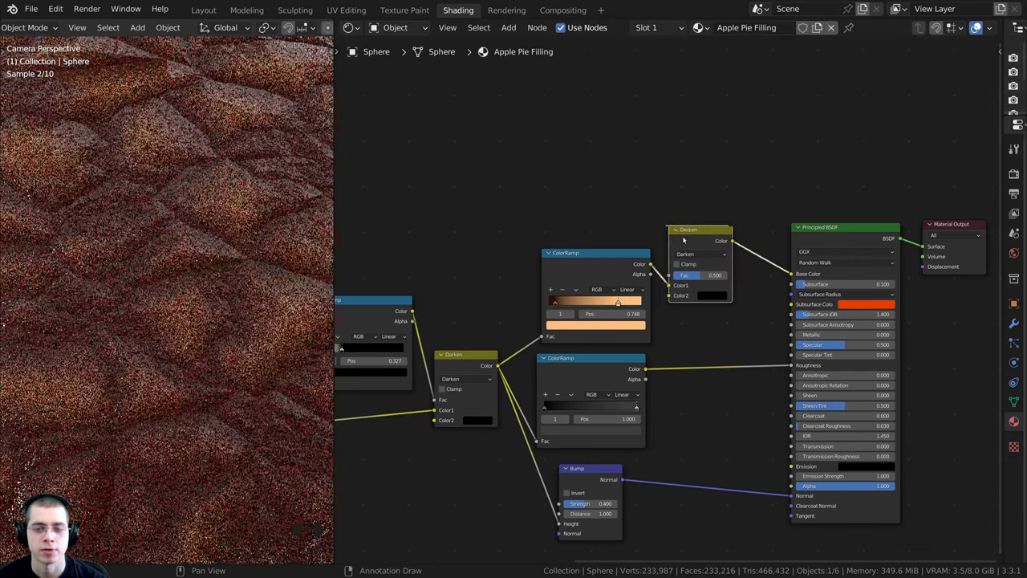
pyautogui.scroll(-4, 839, 281)
pyautogui.moveTo(521, 365); pyautogui.dragTo(672, 363, button='middle')
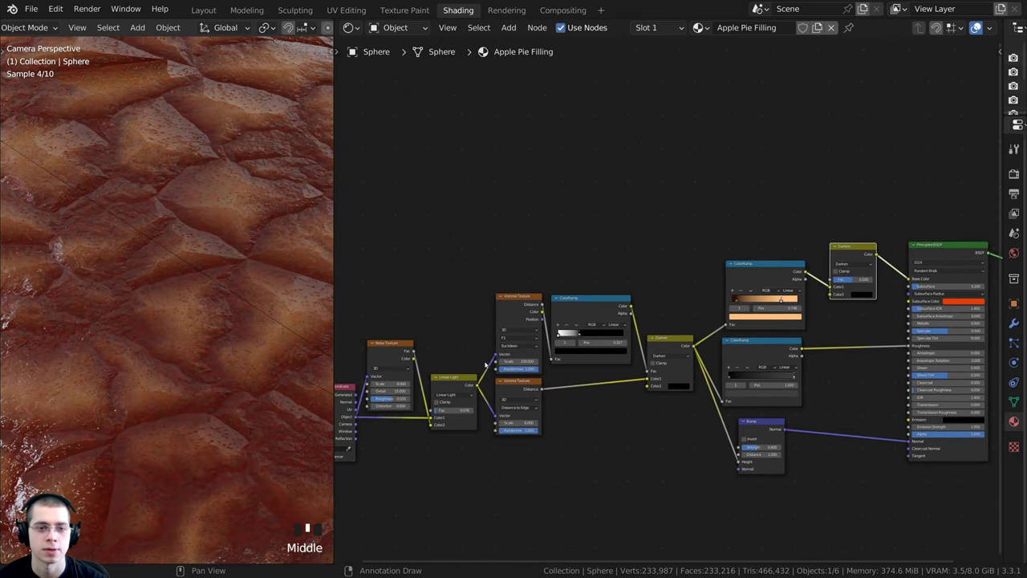
# Connect the Noise Texture's Fac output to the Fac input of the Darken node feeding Base Color, and preview that Darken node
pyautogui.scroll(3, 454, 367)
pyautogui.moveTo(454, 367); pyautogui.dragTo(501, 360, button='middle')
pyautogui.scroll(3, 500, 361)
pyautogui.moveTo(388, 377); pyautogui.dragTo(541, 353, button='middle')
pyautogui.scroll(1, 493, 320)
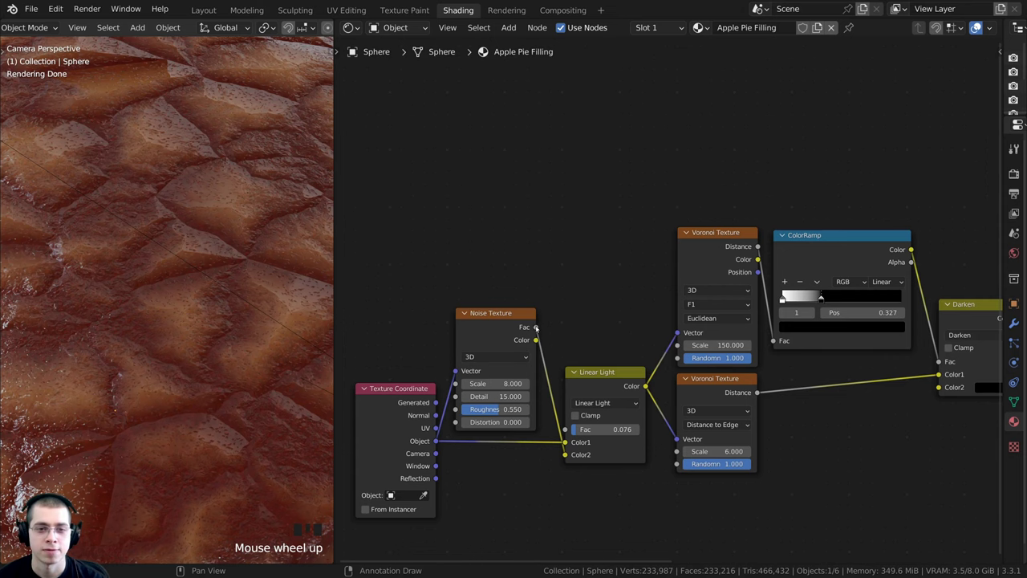
pyautogui.moveTo(535, 327); pyautogui.dragTo(775, 255)
pyautogui.scroll(-4, 252, 305)
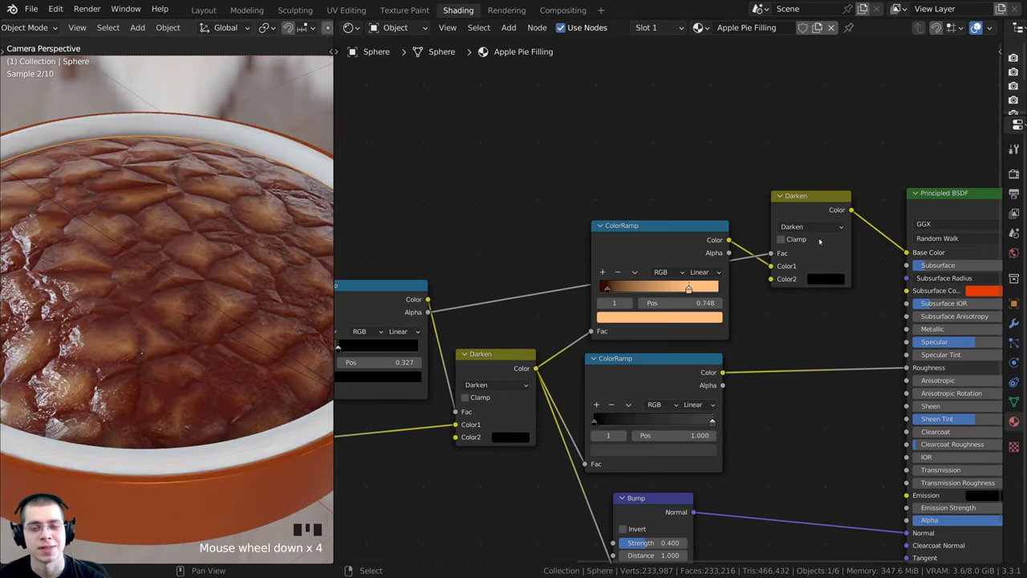
pyautogui.keyDown('ctrl'); pyautogui.keyDown('shift'); pyautogui.click(797, 202); pyautogui.keyUp('shift'); pyautogui.keyUp('ctrl')
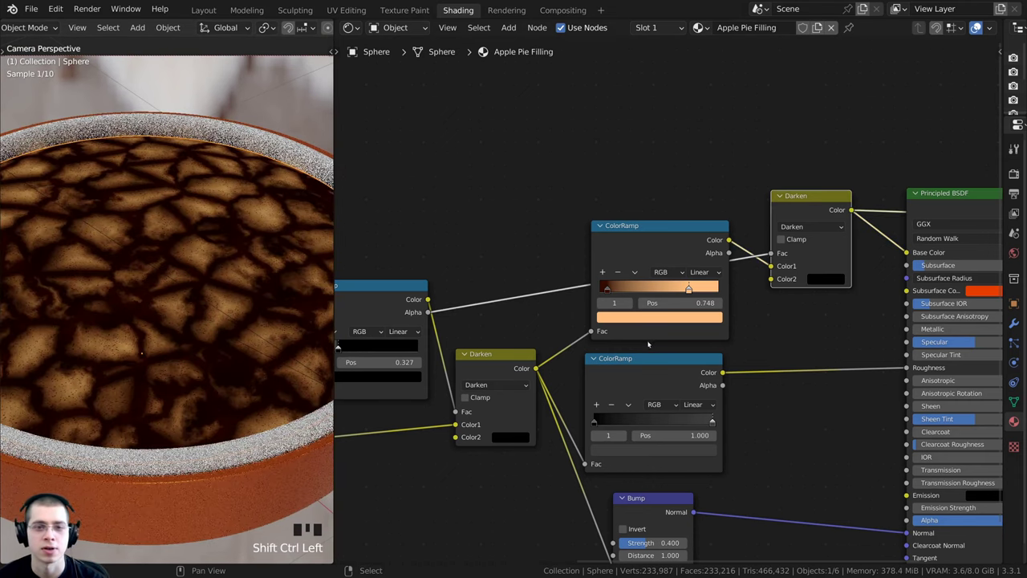
# Add two reroute points to the long Noise Texture Fac link and place them so it runs above the Voronoi and ColorRamp nodes
pyautogui.moveTo(464, 320); pyautogui.dragTo(607, 320, button='middle')
pyautogui.scroll(-2, 606, 319)
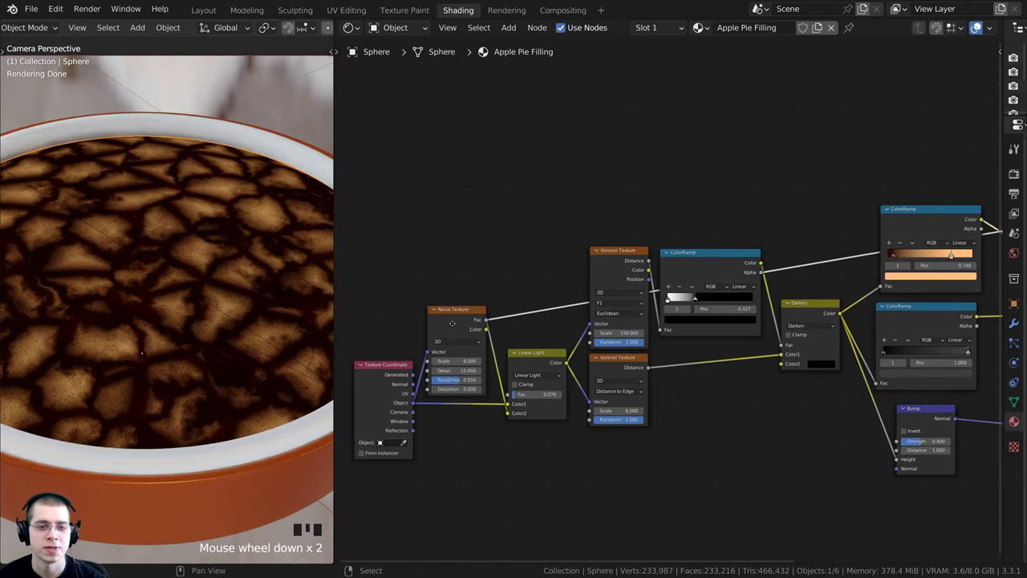
pyautogui.moveTo(453, 324); pyautogui.dragTo(364, 343, button='middle')
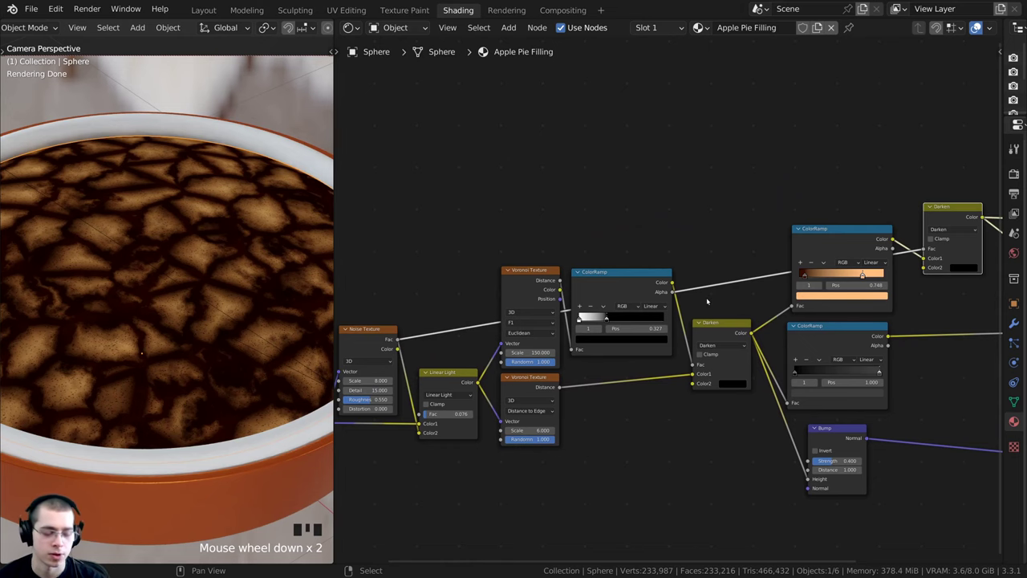
pyautogui.moveTo(722, 299); pyautogui.dragTo(706, 305, button='middle')
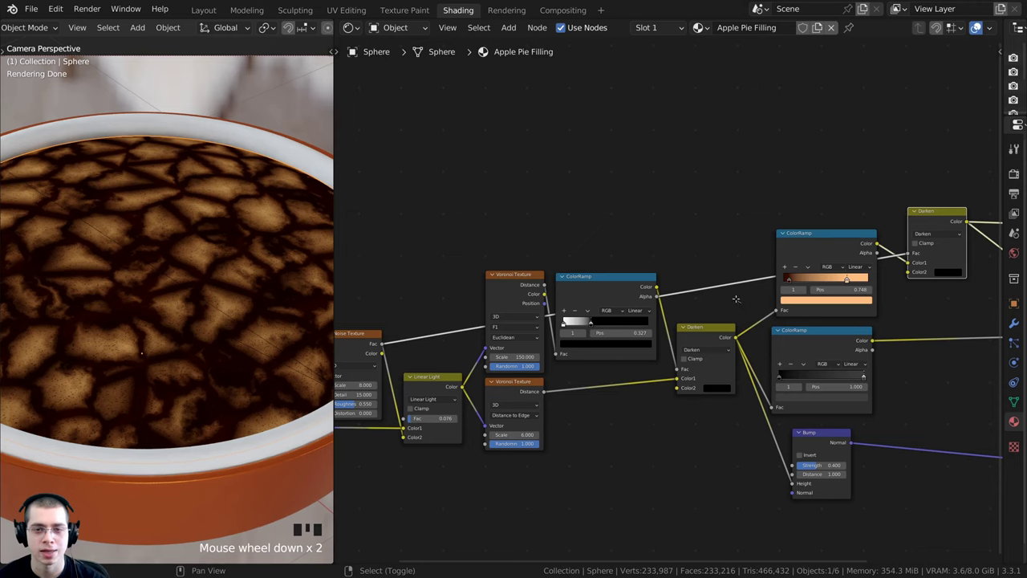
pyautogui.moveTo(741, 301)
pyautogui.keyDown('ctrl'); pyautogui.mouseDown(button='right')
pyautogui.moveTo(680, 224)
pyautogui.moveTo(706, 280)
pyautogui.mouseUp(button='right'); pyautogui.keyUp('ctrl')
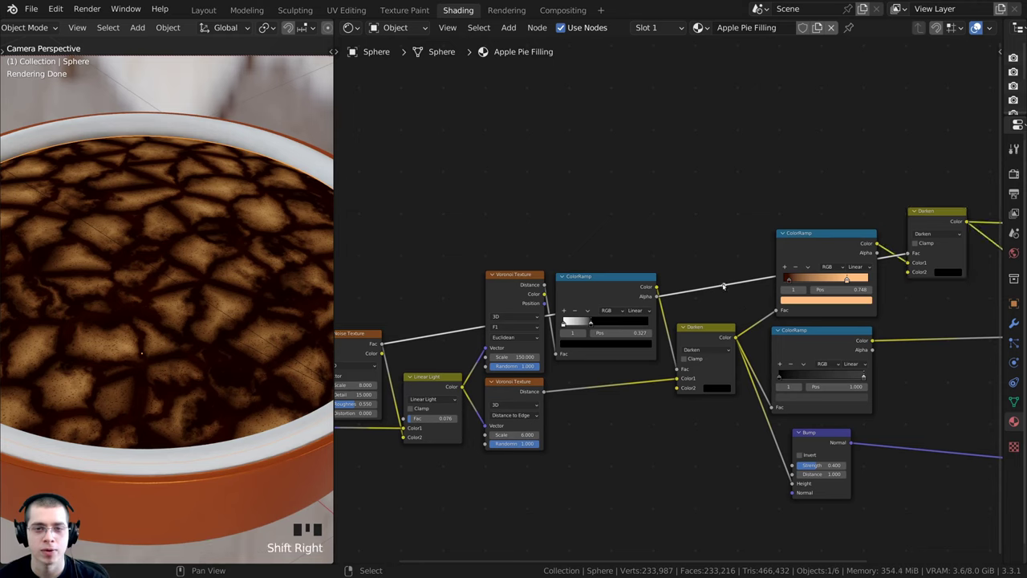
pyautogui.moveTo(725, 286); pyautogui.dragTo(389, 234)
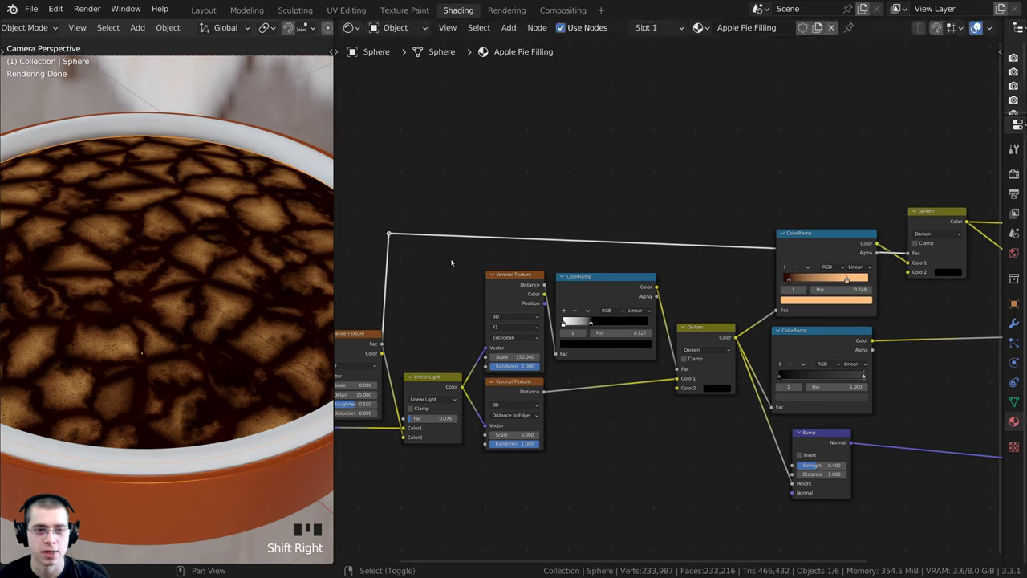
pyautogui.keyDown('shift'); pyautogui.moveTo(577, 146); pyautogui.dragTo(492, 227, button='right'); pyautogui.keyUp('shift')
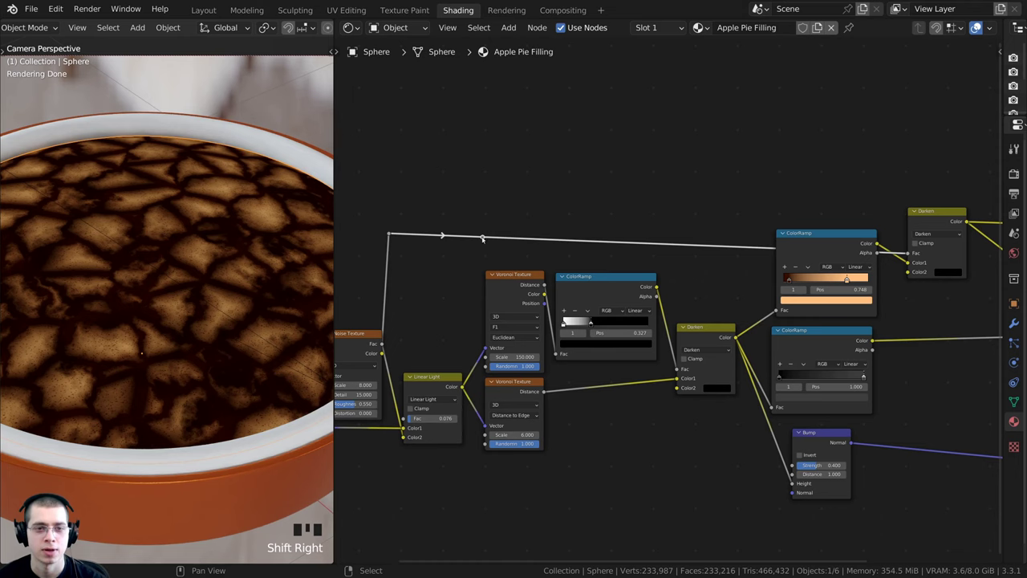
pyautogui.moveTo(481, 237); pyautogui.dragTo(890, 213)
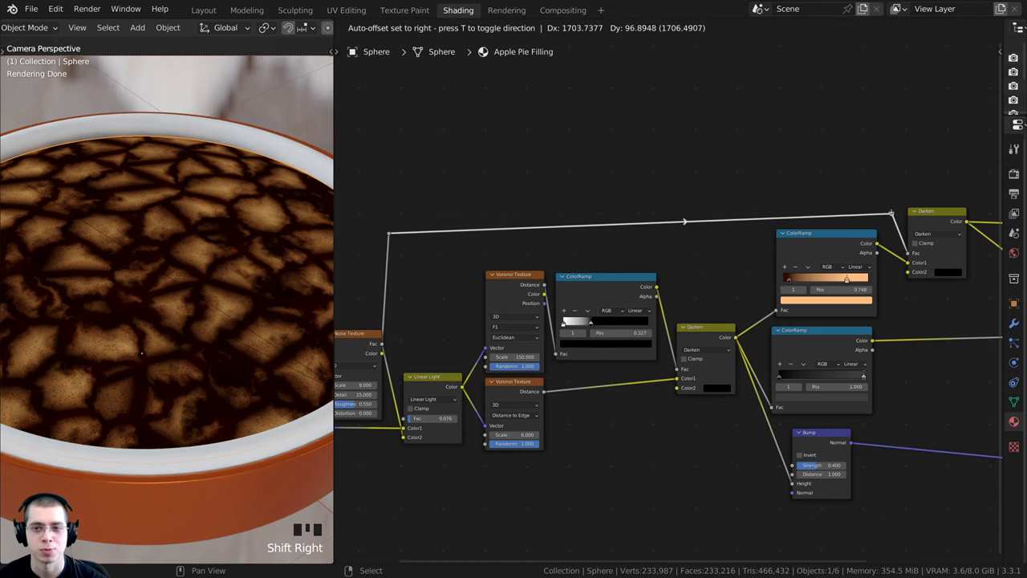
pyautogui.moveTo(892, 215); pyautogui.dragTo(891, 217, button='right')
pyautogui.scroll(-2, 682, 233)
pyautogui.rightClick(457, 247)
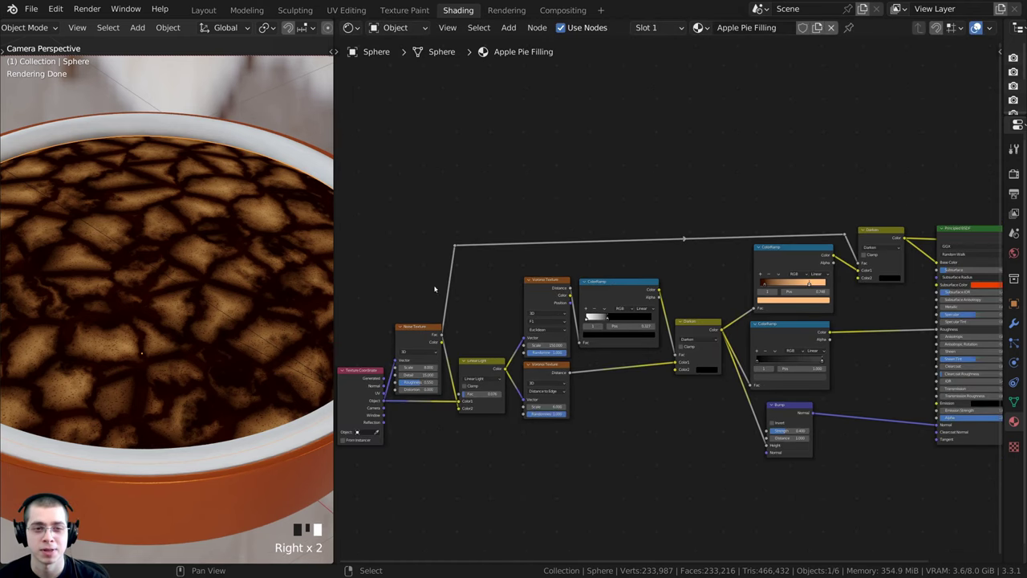
# Set Color2 of the Darken node before the Principled BSDF to gray 656565
pyautogui.scroll(4, 930, 209)
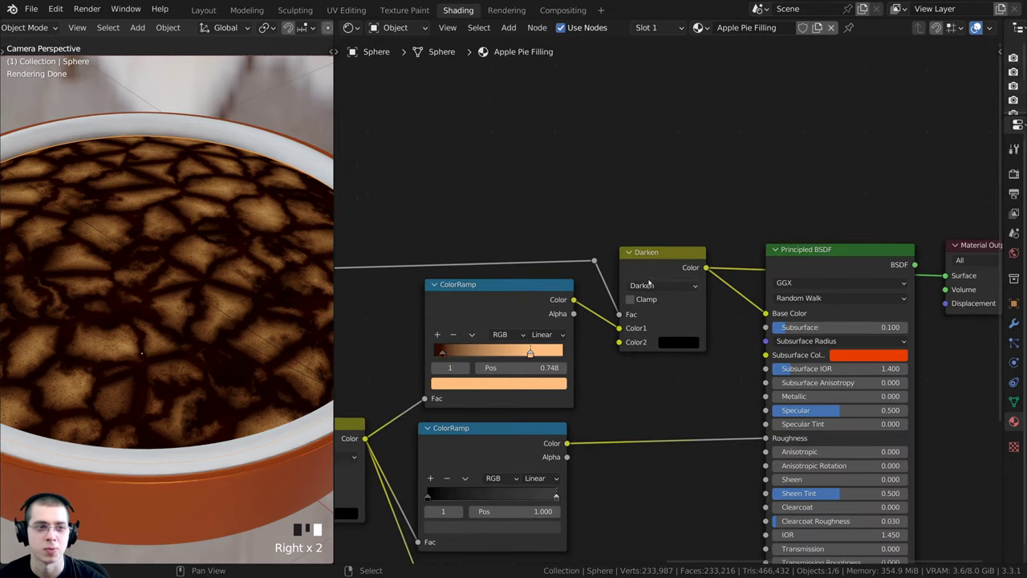
pyautogui.scroll(1, 697, 294)
pyautogui.moveTo(635, 332); pyautogui.dragTo(674, 312, button='middle')
pyautogui.scroll(1, 674, 311)
pyautogui.click(690, 237)
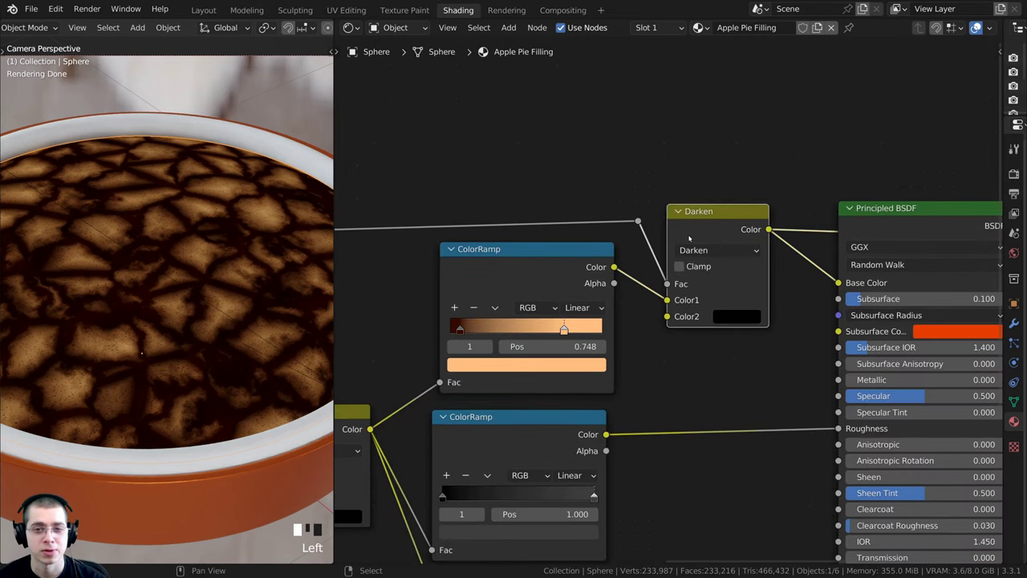
pyautogui.click(731, 318)
pyautogui.moveTo(838, 210); pyautogui.dragTo(838, 169)
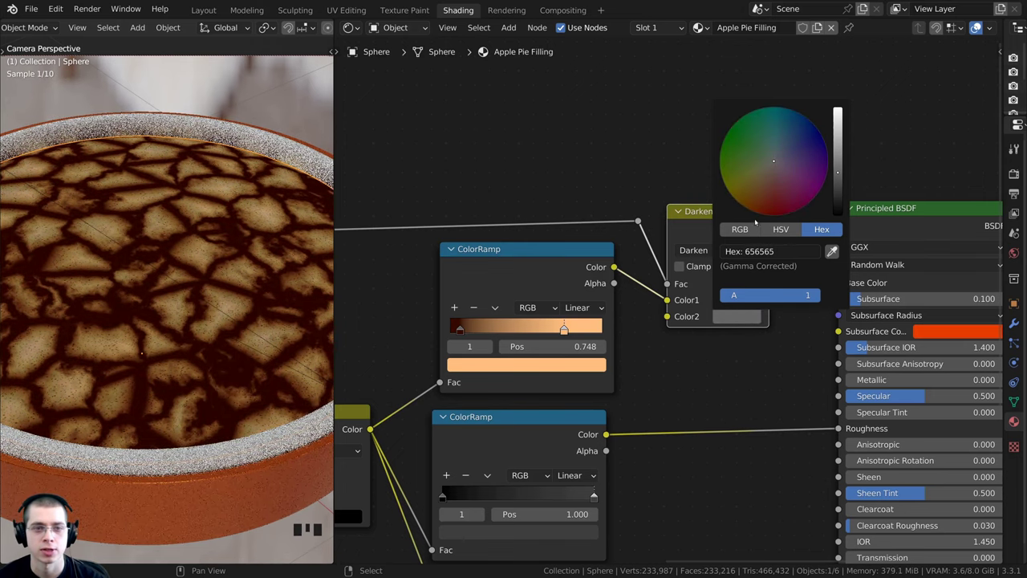
# Copy the dark brown colour of the orange ColorRamp's first stop to Color2 of the previewed Darken node
pyautogui.scroll(1, 667, 302)
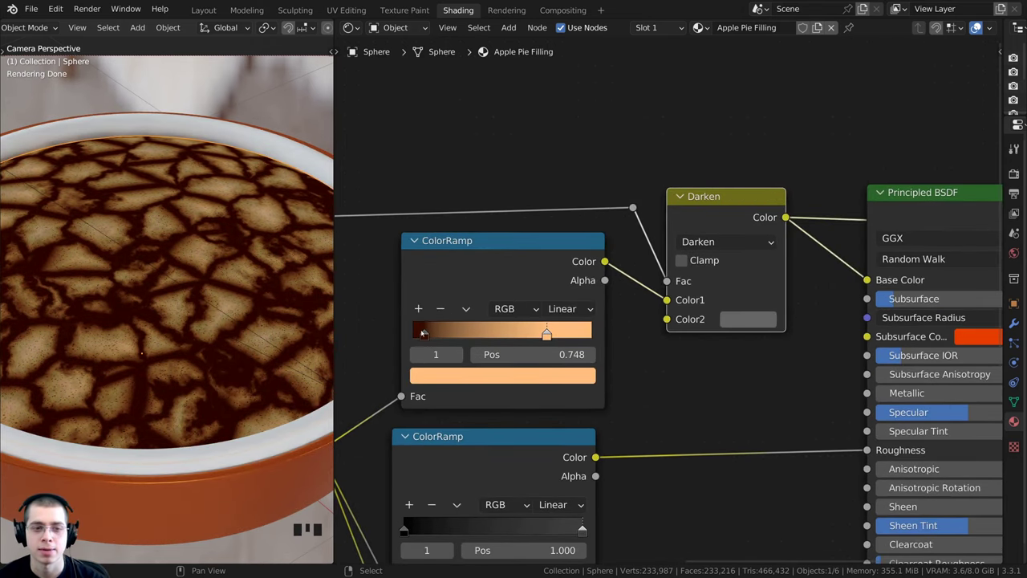
pyautogui.moveTo(424, 333); pyautogui.dragTo(395, 302, button='middle')
pyautogui.click(489, 278)
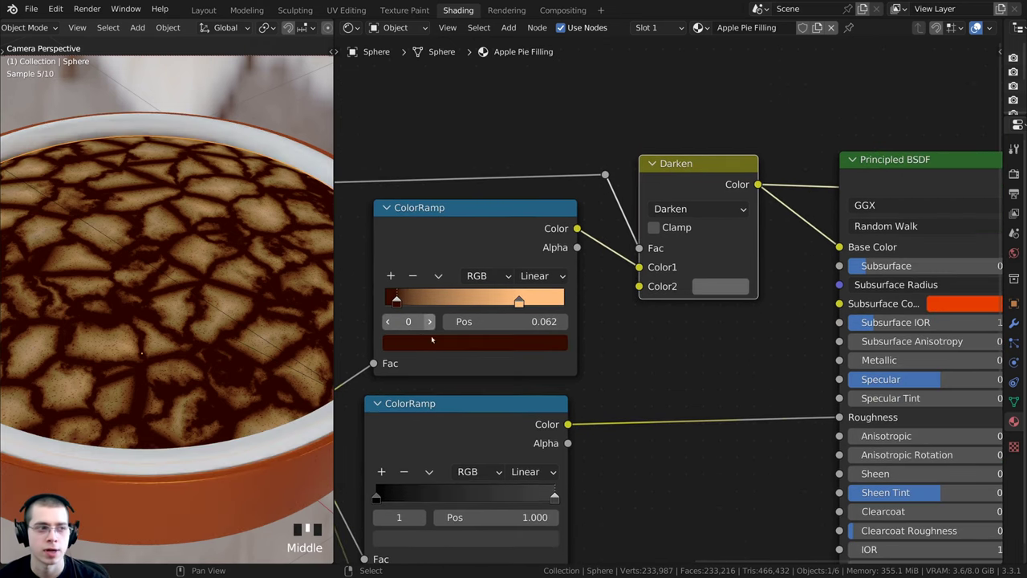
pyautogui.moveTo(426, 342); pyautogui.dragTo(688, 287)
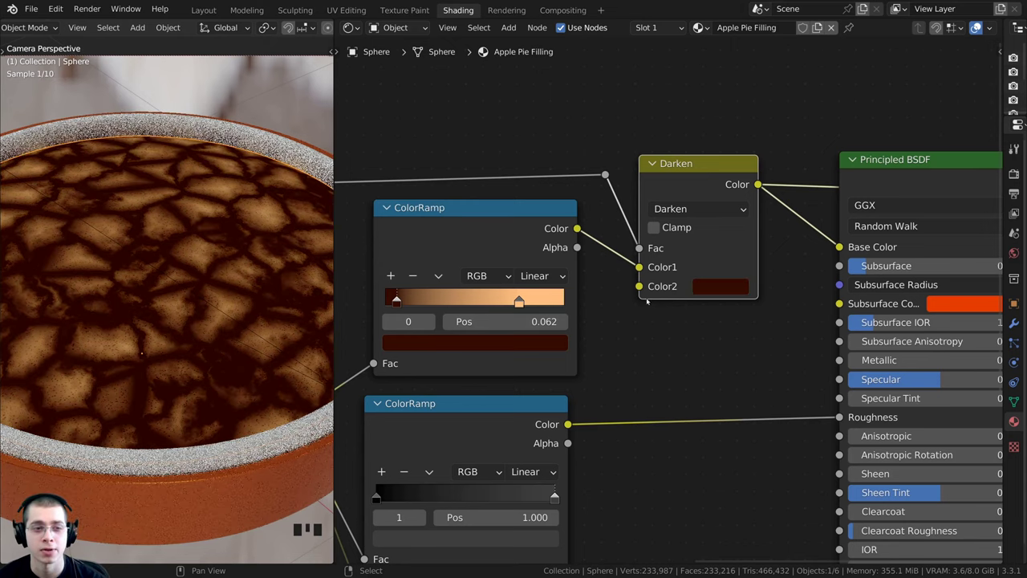
# Duplicate the white-to-black ColorRamp beside the upper Voronoi Texture and insert the copy into the rerouted noise link
pyautogui.scroll(-3, 761, 251)
pyautogui.moveTo(761, 251); pyautogui.dragTo(826, 255, button='middle')
pyautogui.scroll(-2, 826, 254)
pyautogui.moveTo(477, 282); pyautogui.dragTo(555, 340, button='middle')
pyautogui.scroll(-2, 550, 293)
pyautogui.scroll(1, 561, 288)
pyautogui.scroll(2, 572, 291)
pyautogui.rightClick(554, 324)
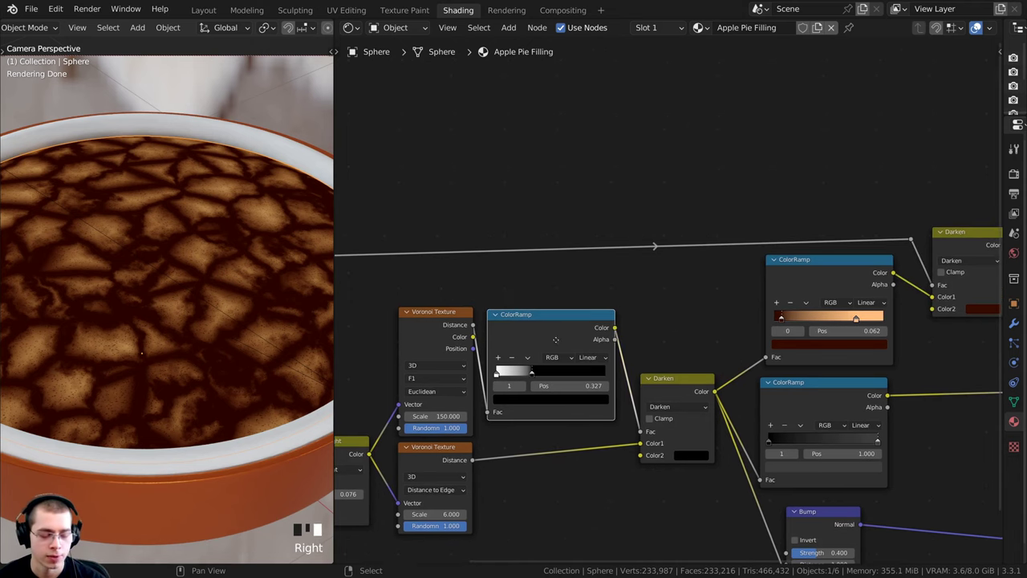
pyautogui.hotkey('shift', 'd')
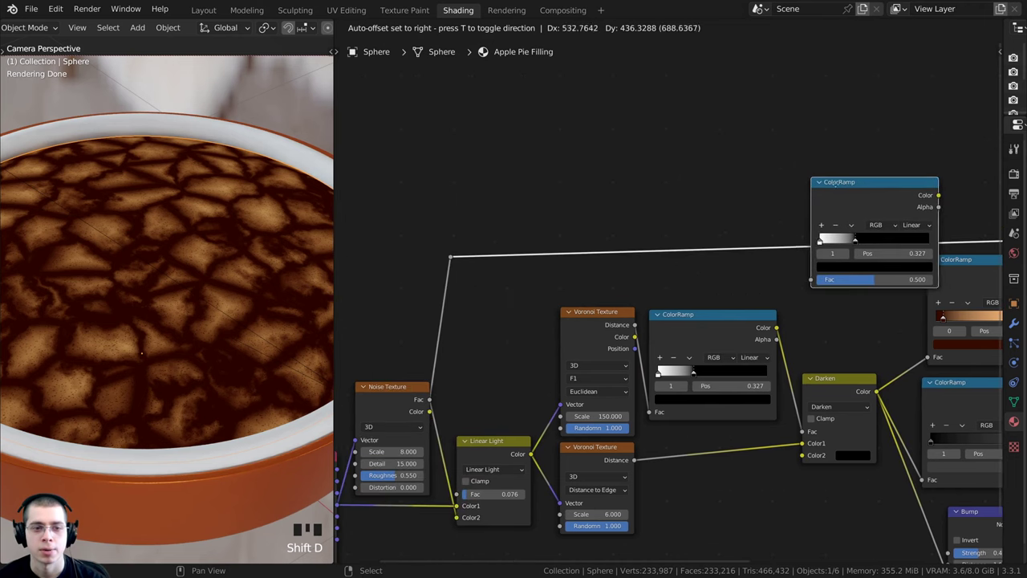
pyautogui.click(546, 193)
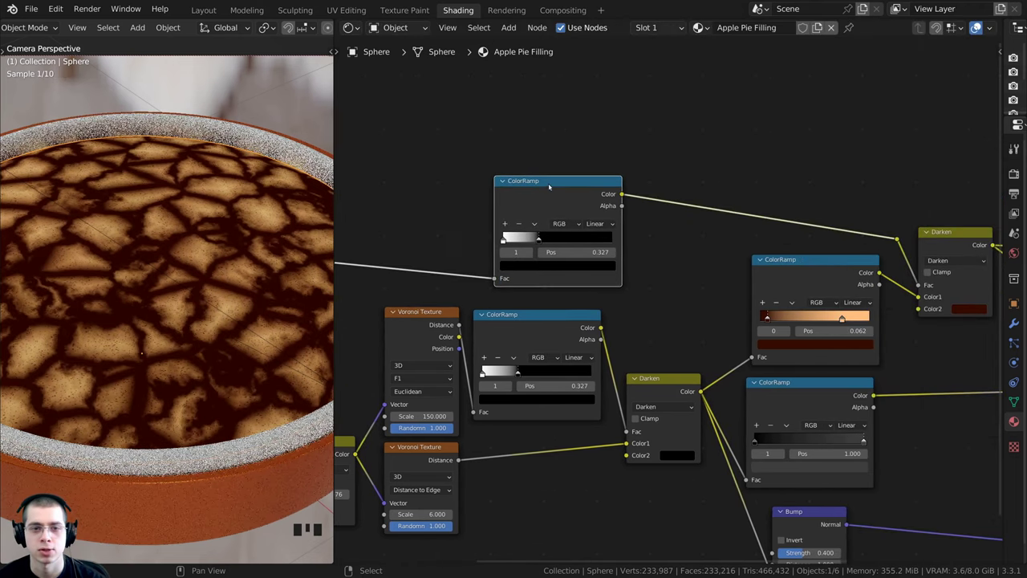
# Rearrange the duplicated ColorRamp to run from black to white, with the white stop at 0.722
pyautogui.scroll(6, 545, 192)
pyautogui.click(482, 248)
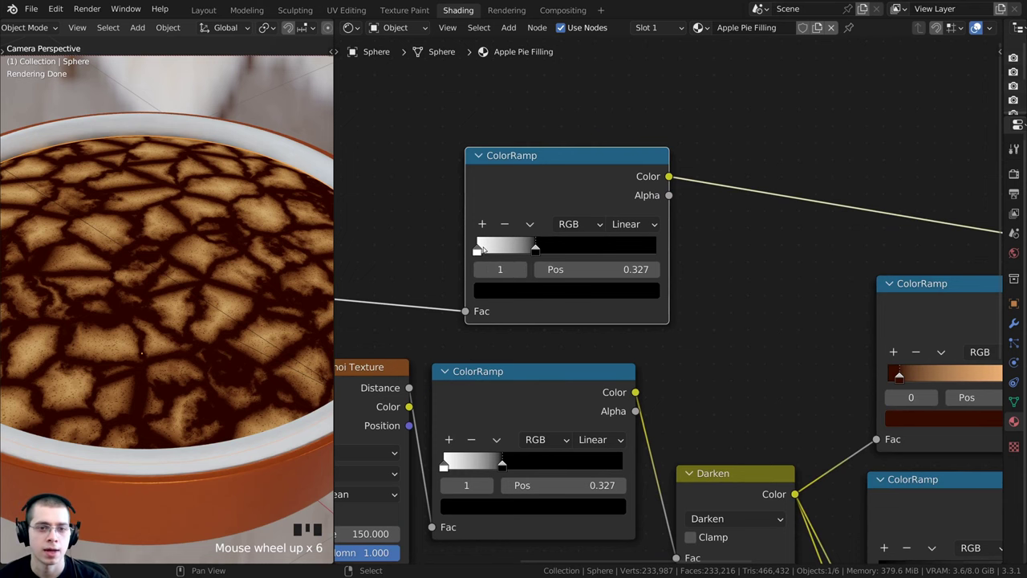
pyautogui.moveTo(491, 250); pyautogui.dragTo(601, 251)
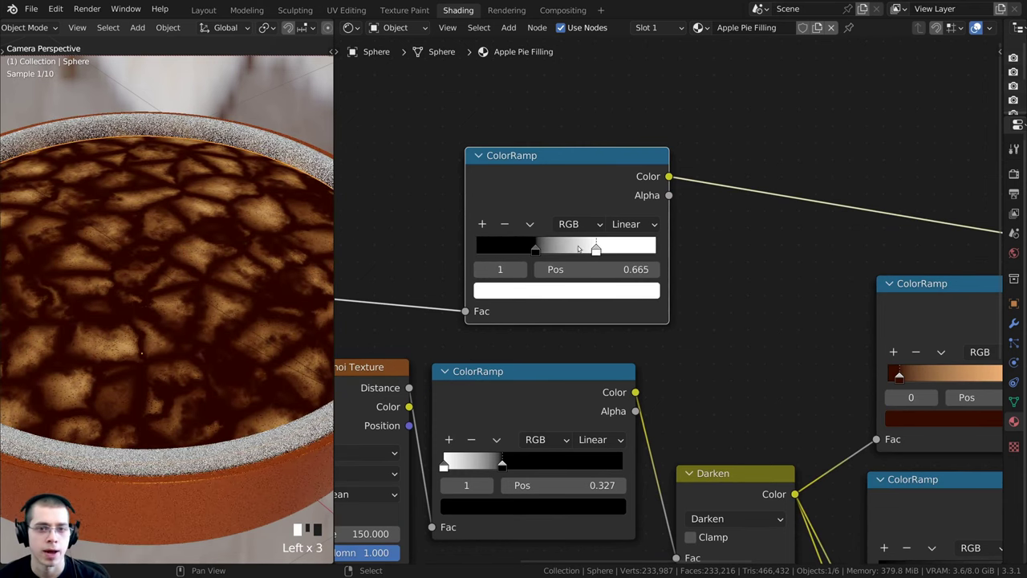
pyautogui.moveTo(545, 254); pyautogui.dragTo(562, 258, button='middle')
pyautogui.scroll(2, 561, 259)
pyautogui.moveTo(548, 252); pyautogui.dragTo(538, 252)
pyautogui.moveTo(626, 252); pyautogui.dragTo(639, 252)
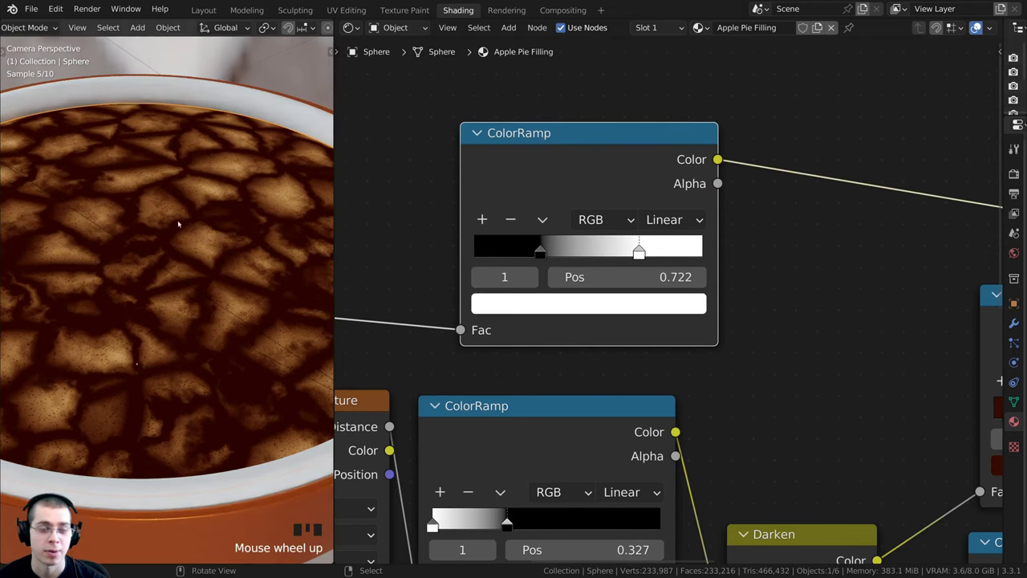
# Fine-tune the black and white stops of the noise ColorRamp, setting the white stop to 0.681
pyautogui.scroll(3, 610, 257)
pyautogui.moveTo(515, 242); pyautogui.dragTo(543, 242)
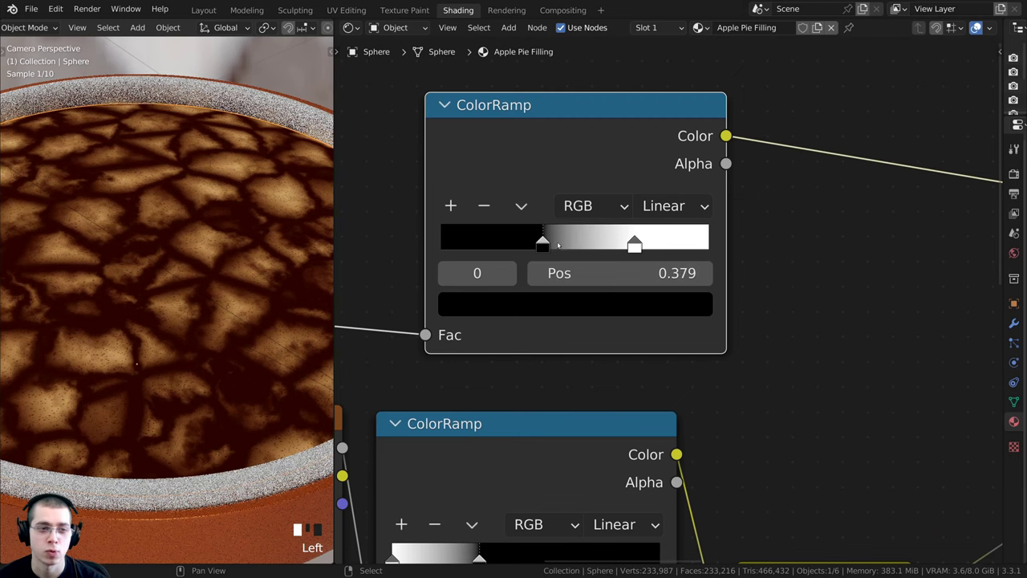
pyautogui.click(634, 244)
pyautogui.moveTo(634, 243); pyautogui.dragTo(575, 245)
pyautogui.click(542, 245)
pyautogui.scroll(3, 167, 256)
pyautogui.scroll(1, 167, 255)
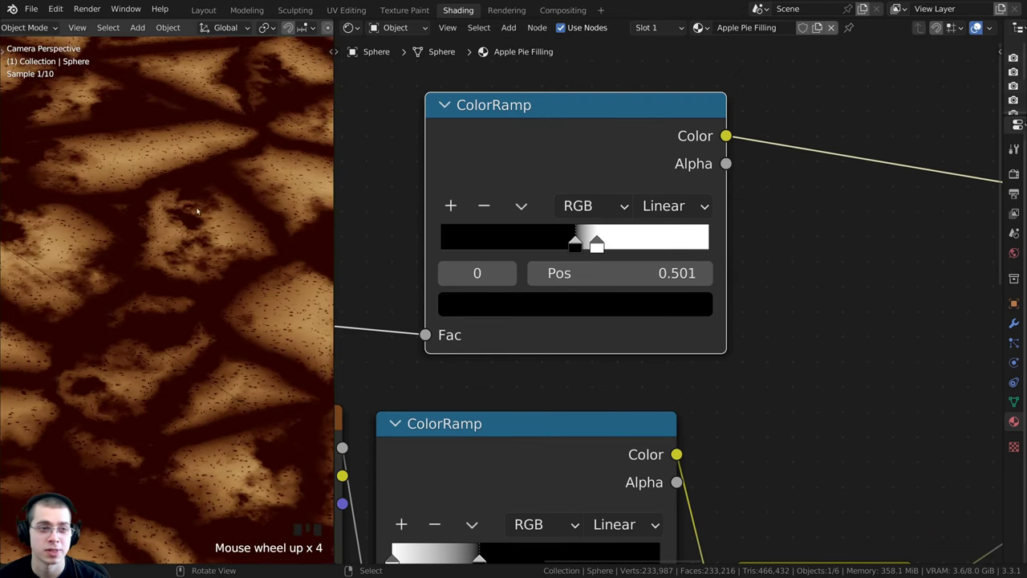
pyautogui.moveTo(575, 243); pyautogui.dragTo(623, 243)
pyautogui.click(523, 240)
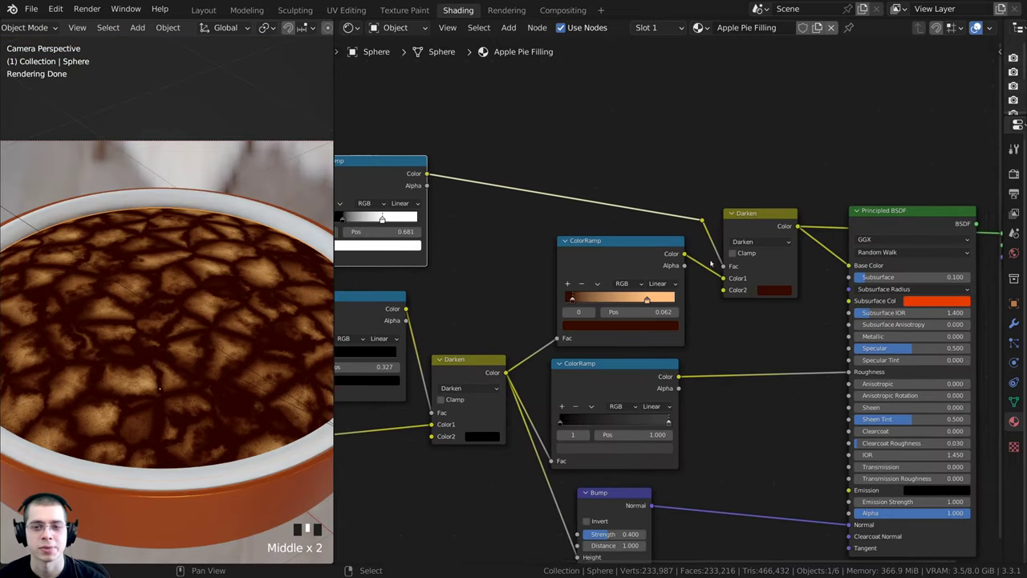
# Reconnect the Principled BSDF to the Material Output's Surface to show the full material again
pyautogui.keyDown('ctrl'); pyautogui.moveTo(891, 233); pyautogui.dragTo(898, 229, button='middle'); pyautogui.keyUp('ctrl')
pyautogui.keyDown('ctrl'); pyautogui.keyDown('shift'); pyautogui.click(892, 221); pyautogui.keyUp('shift'); pyautogui.keyUp('ctrl')
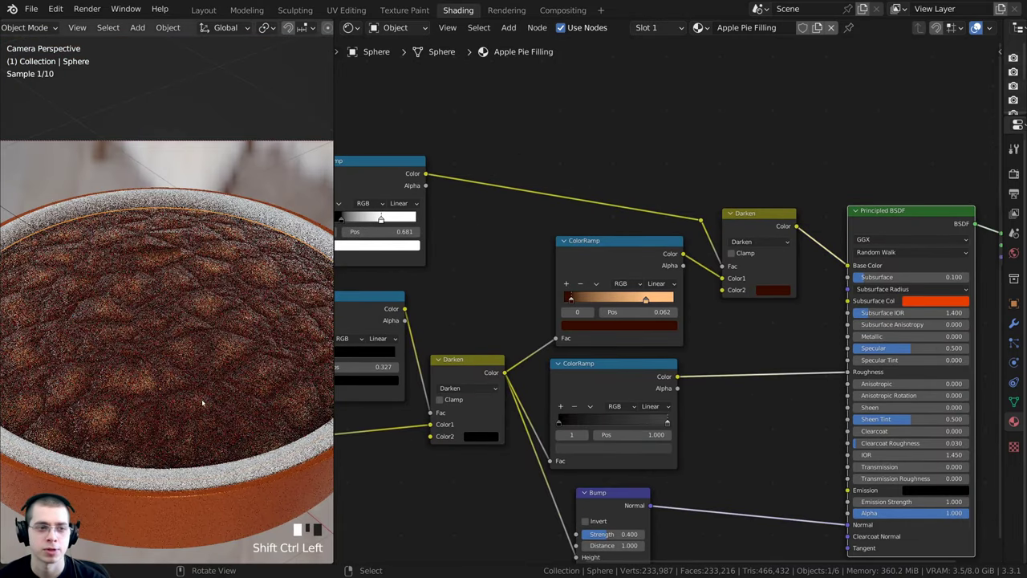
pyautogui.scroll(-2, 149, 340)
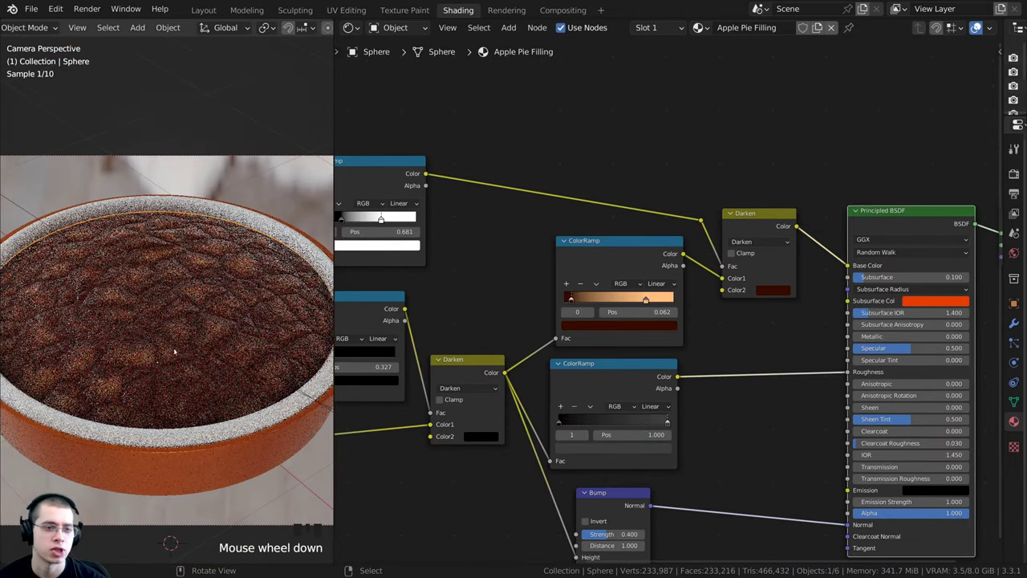
pyautogui.scroll(-3, 514, 337)
pyautogui.moveTo(517, 338); pyautogui.dragTo(581, 356, button='middle')
pyautogui.scroll(-2, 580, 355)
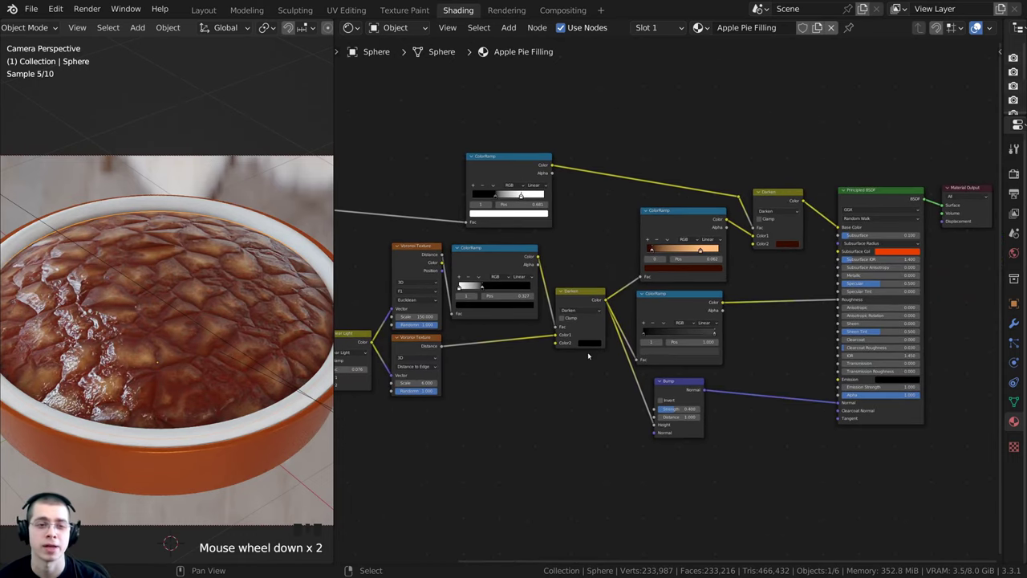
# Examine the rendered pie filling in its dish and the overall node layout
pyautogui.press('a')
pyautogui.press('a')
pyautogui.press('a')
pyautogui.keyDown('shift'); pyautogui.moveTo(156, 275); pyautogui.dragTo(172, 279, button='middle'); pyautogui.keyUp('shift')
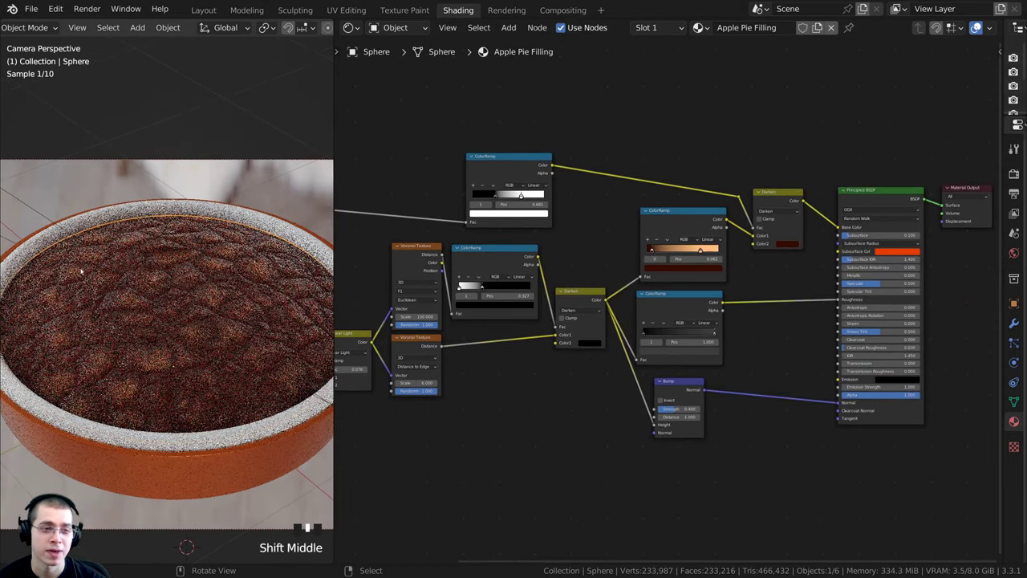
pyautogui.scroll(-1, 646, 356)
pyautogui.press('a')
pyautogui.moveTo(683, 355); pyautogui.dragTo(626, 326, button='middle')
pyautogui.scroll(1, 625, 326)
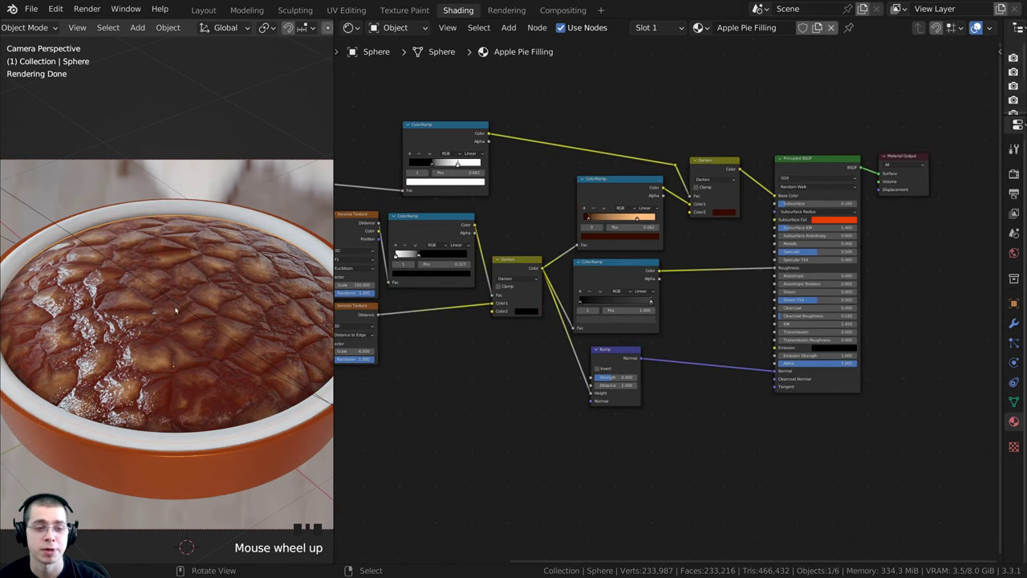
pyautogui.moveTo(514, 388); pyautogui.dragTo(525, 387, button='middle')
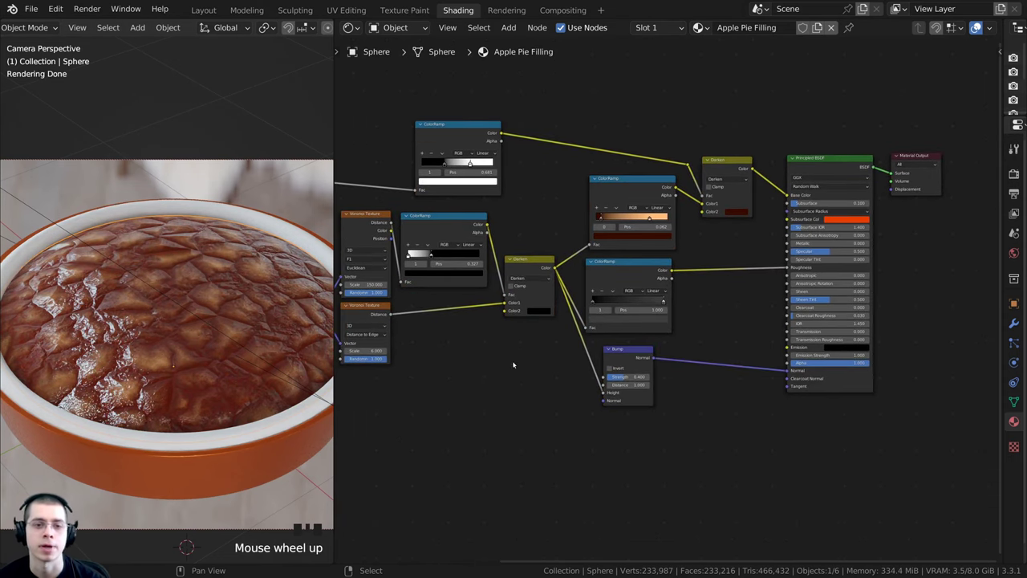
# Connect the Distance output of the Distance to Edge Voronoi Texture to the Material Output's Displacement
pyautogui.scroll(5, 406, 326)
pyautogui.moveTo(406, 326); pyautogui.dragTo(560, 264, button='middle')
pyautogui.click(529, 236)
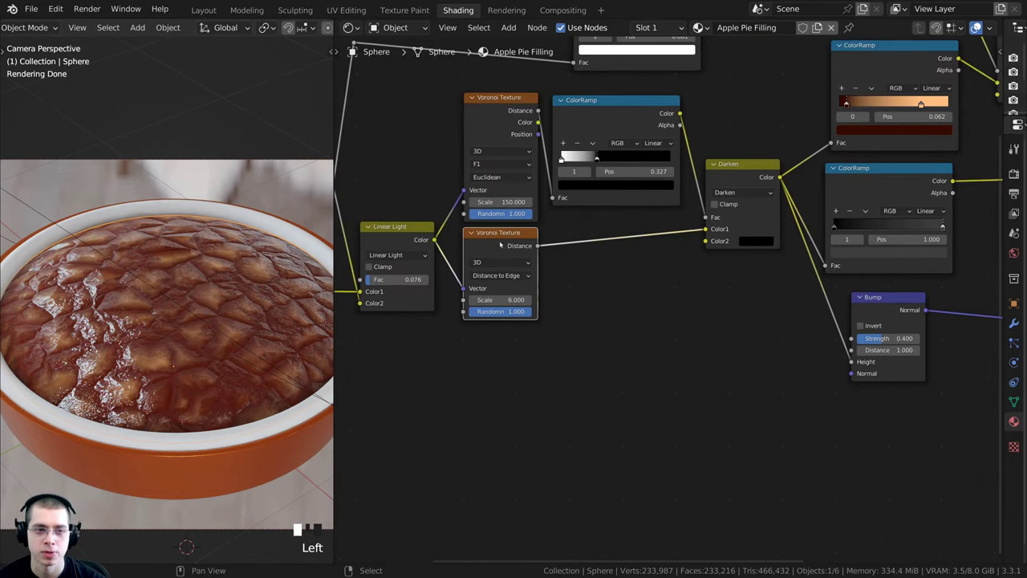
pyautogui.scroll(-2, 608, 286)
pyautogui.moveTo(608, 286); pyautogui.dragTo(401, 312, button='middle')
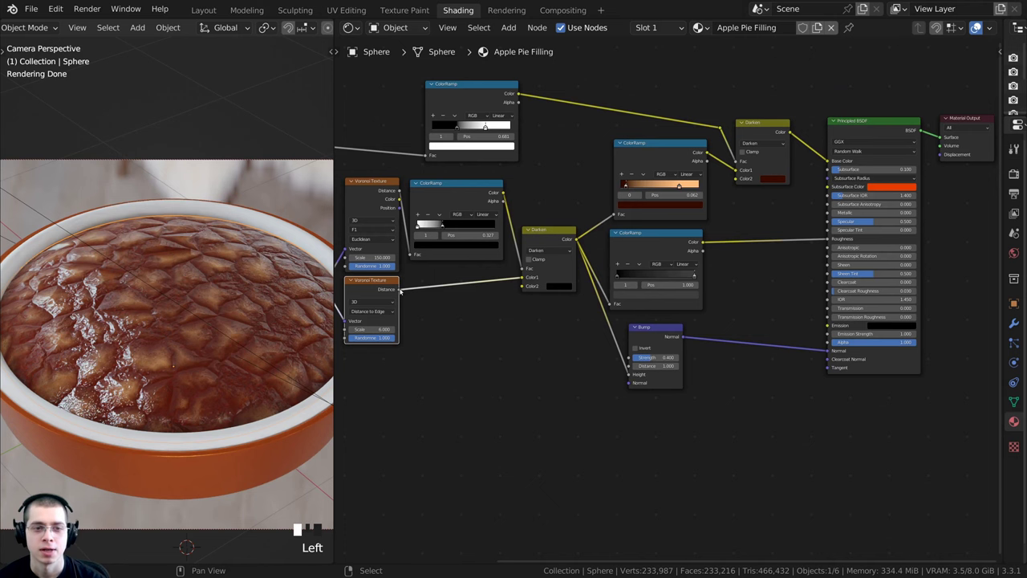
pyautogui.moveTo(400, 291); pyautogui.dragTo(873, 155)
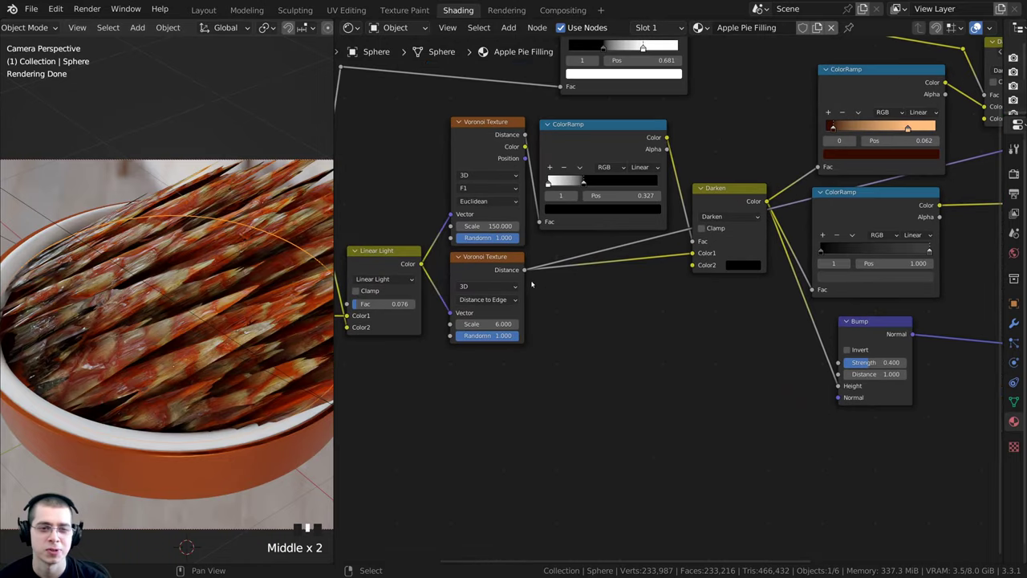
# Insert a Displacement node on the link between the Distance to Edge Voronoi Texture and the Material Output's Displacement
pyautogui.scroll(1, 536, 274)
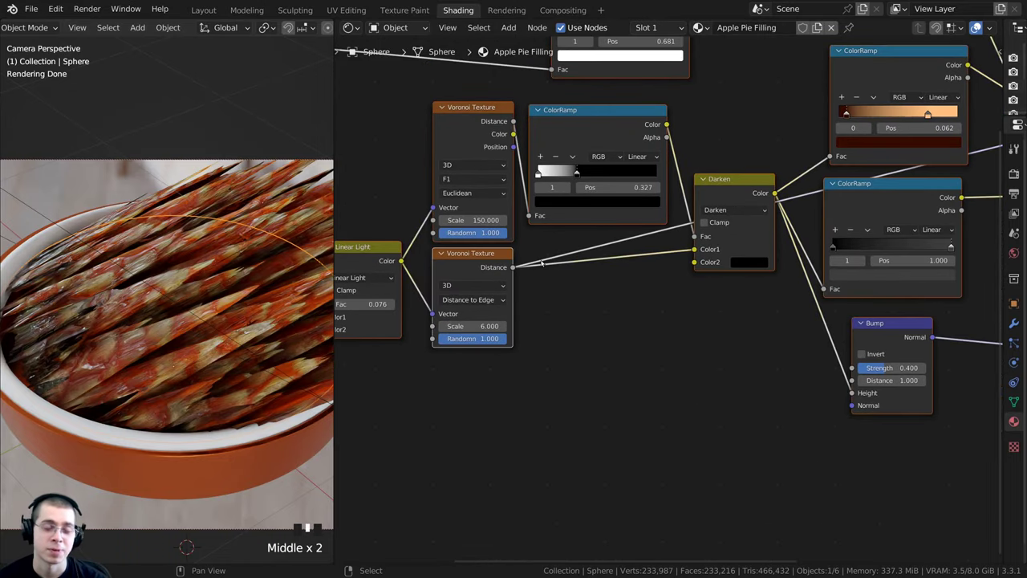
pyautogui.scroll(-4, 510, 270)
pyautogui.moveTo(913, 200); pyautogui.dragTo(682, 281, button='middle')
pyautogui.scroll(2, 682, 281)
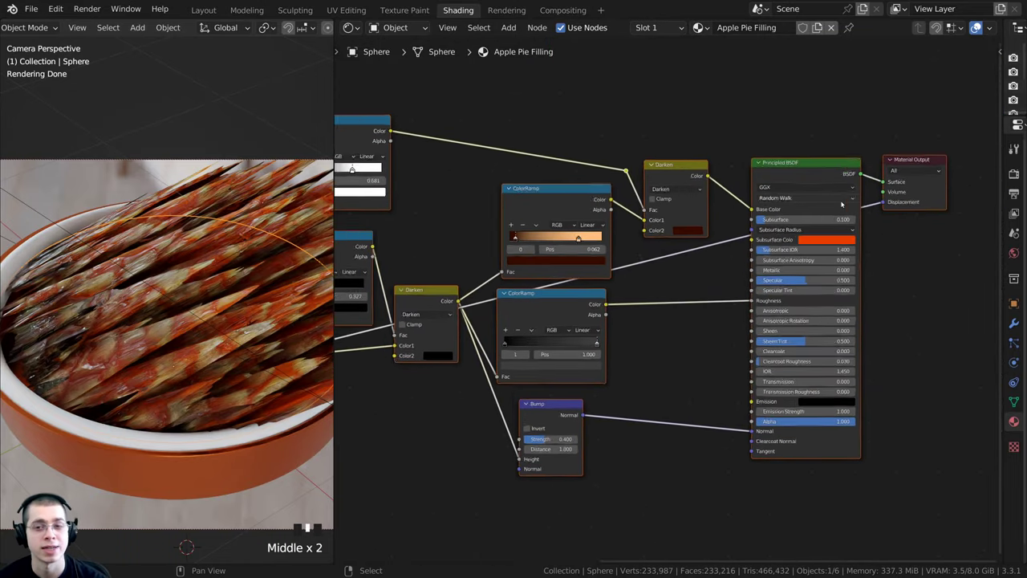
pyautogui.moveTo(609, 288); pyautogui.dragTo(752, 242, button='middle')
pyautogui.scroll(-1, 722, 227)
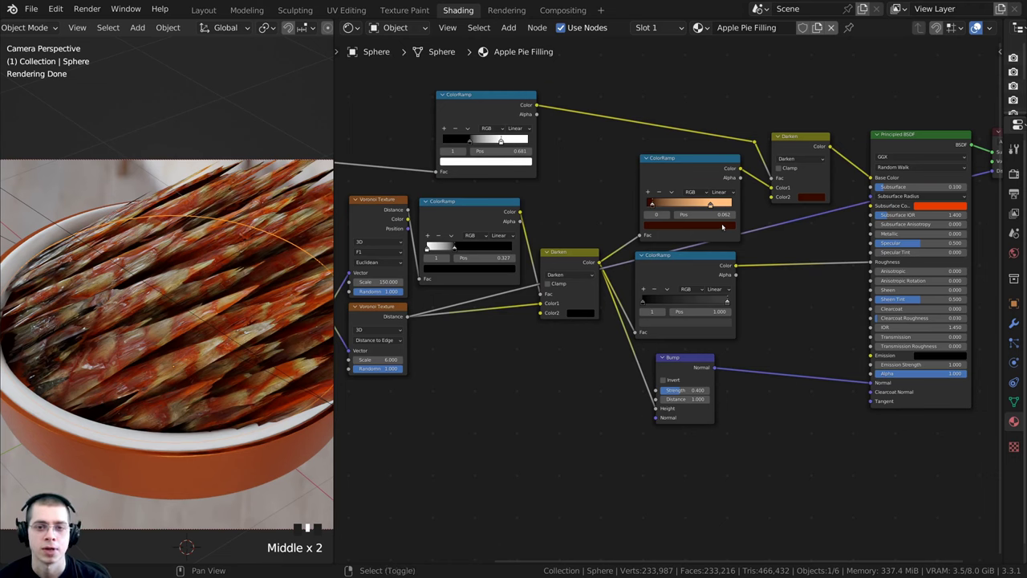
pyautogui.hotkey('shift', 'a')
pyautogui.click(692, 226)
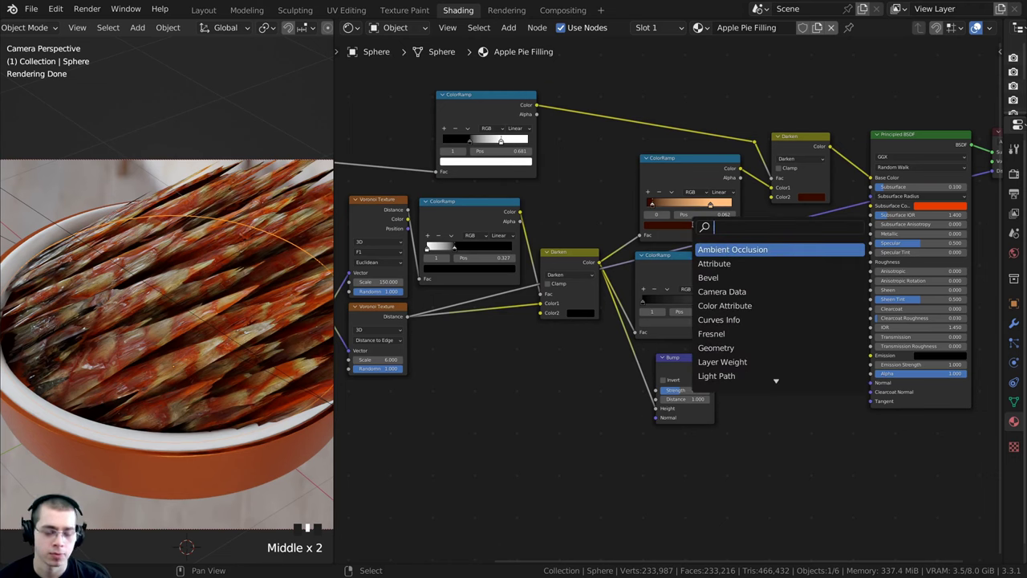
pyautogui.write('dis')
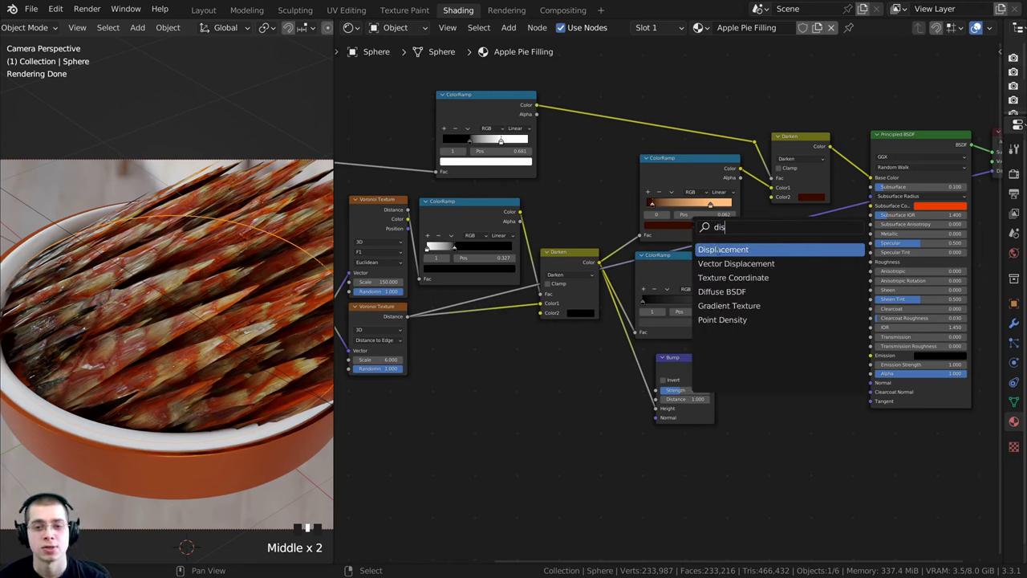
pyautogui.click(723, 250)
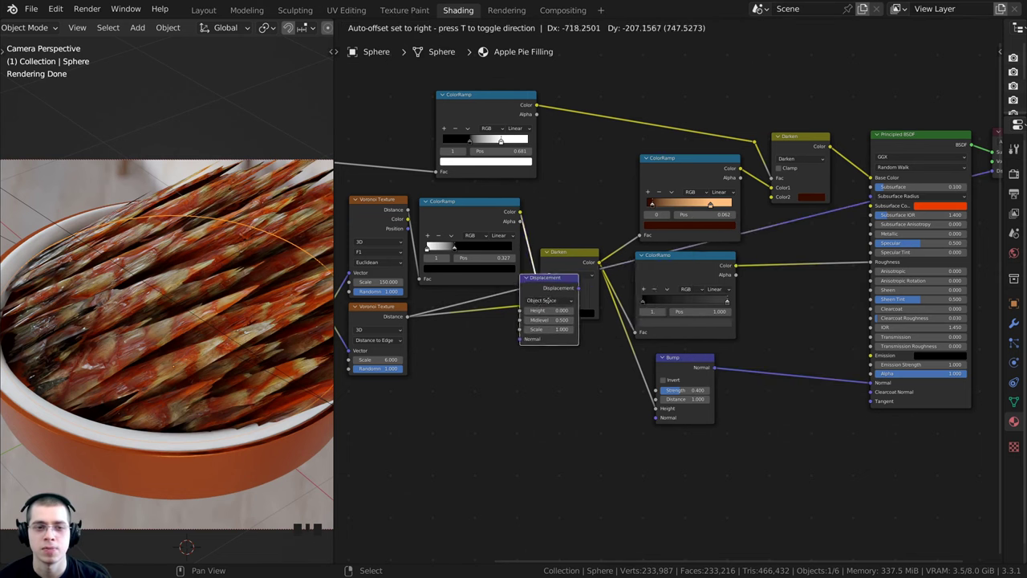
pyautogui.click(794, 241)
# Move the Displacement node below the Principled BSDF and reroute the Voronoi Distance link from its Normal input to Height
pyautogui.scroll(-3, 795, 240)
pyautogui.moveTo(794, 241); pyautogui.dragTo(688, 223, button='middle')
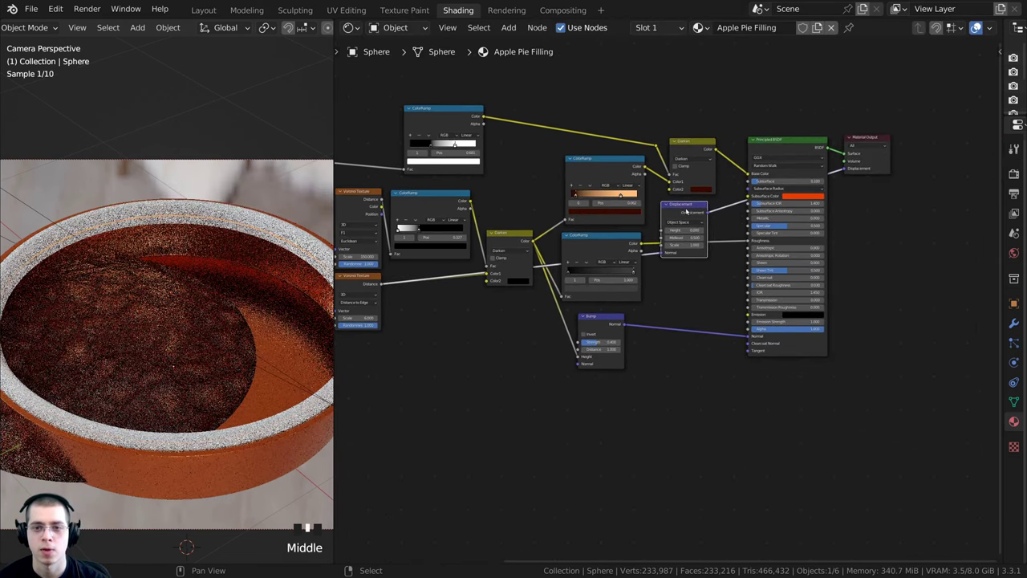
pyautogui.moveTo(686, 212); pyautogui.dragTo(812, 373)
pyautogui.moveTo(618, 347); pyautogui.dragTo(669, 315, button='middle')
pyautogui.scroll(1, 669, 315)
pyautogui.scroll(4, 990, 255)
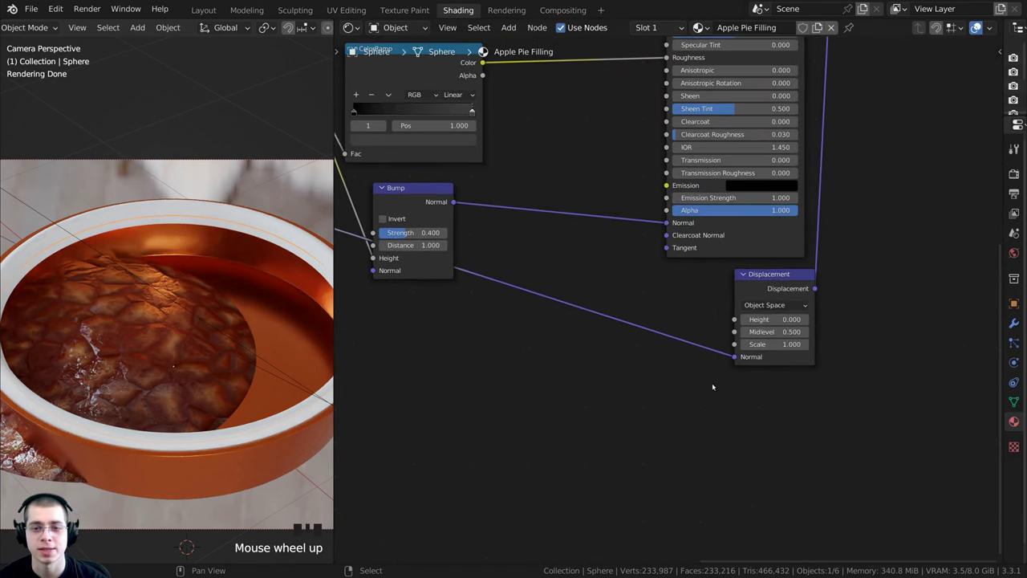
pyautogui.scroll(1, 722, 378)
pyautogui.moveTo(746, 367); pyautogui.dragTo(746, 323)
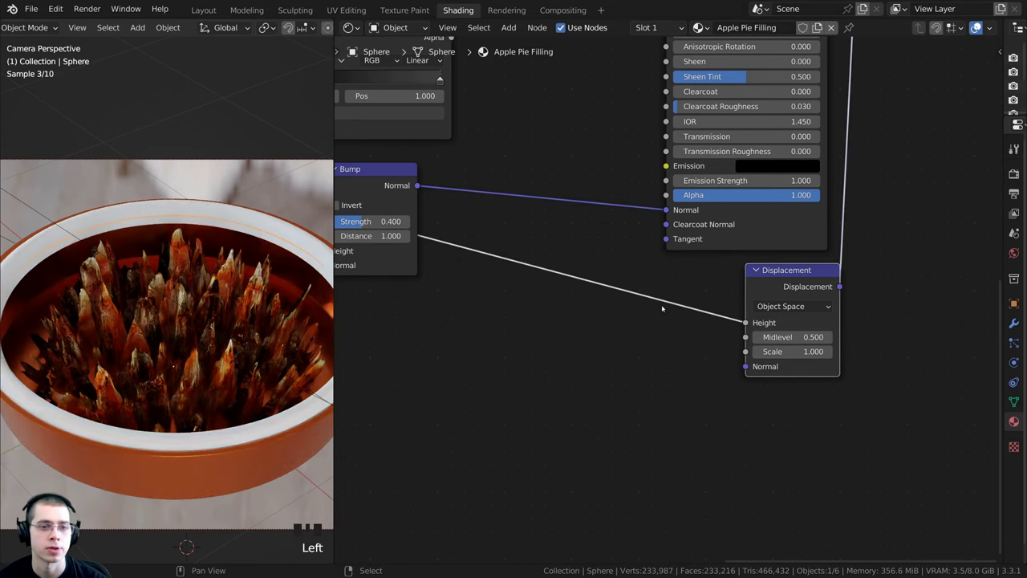
# Set the Displacement node's Scale to 0.1
pyautogui.click(770, 287)
pyautogui.scroll(4, 798, 365)
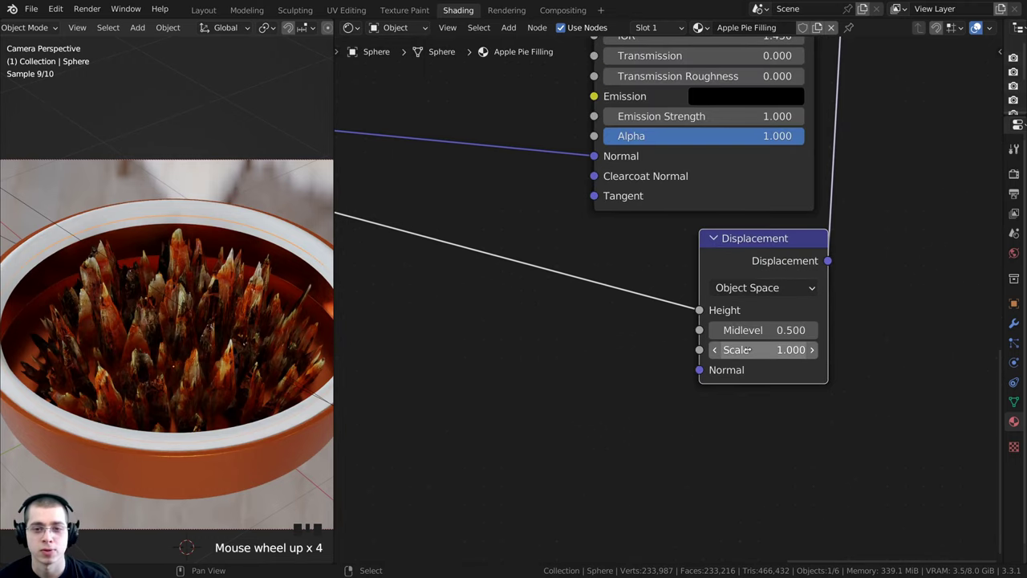
pyautogui.click(769, 351)
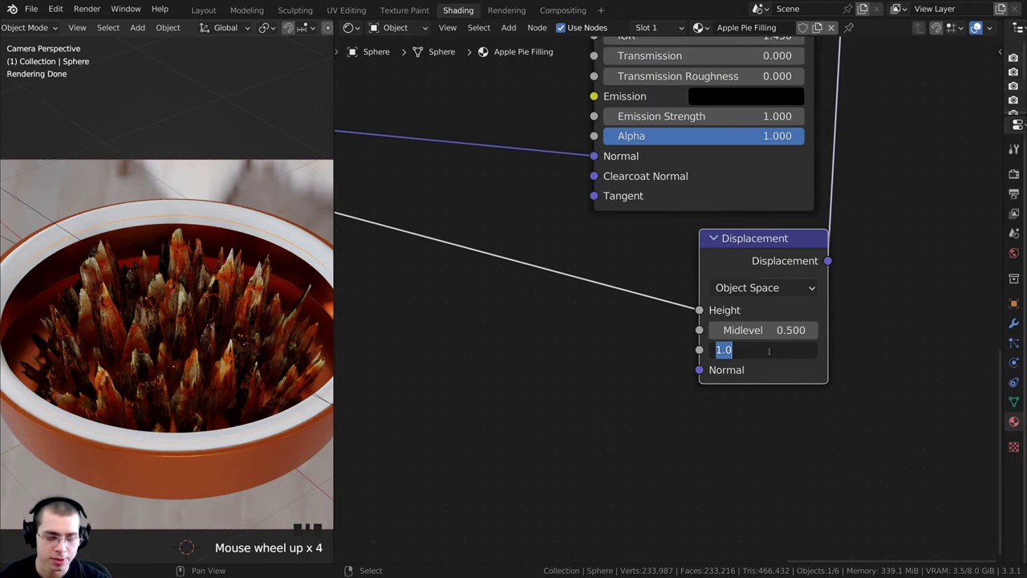
pyautogui.write('.1')
pyautogui.press('Return')
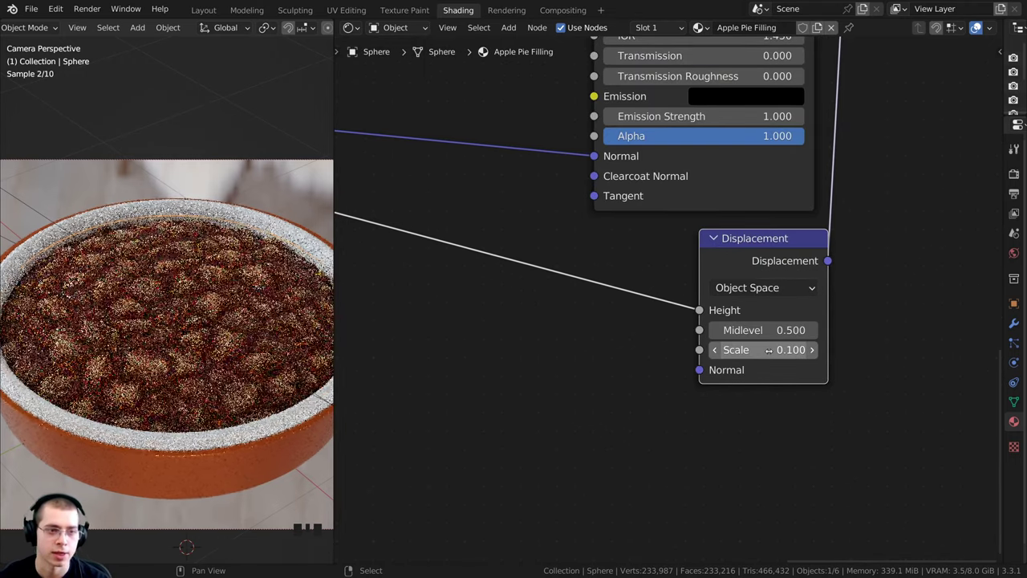
# Inspect the displaced apple filling up close from another angle and return to the camera view
pyautogui.keyDown('shift'); pyautogui.moveTo(196, 313); pyautogui.dragTo(184, 210, button='middle'); pyautogui.keyUp('shift')
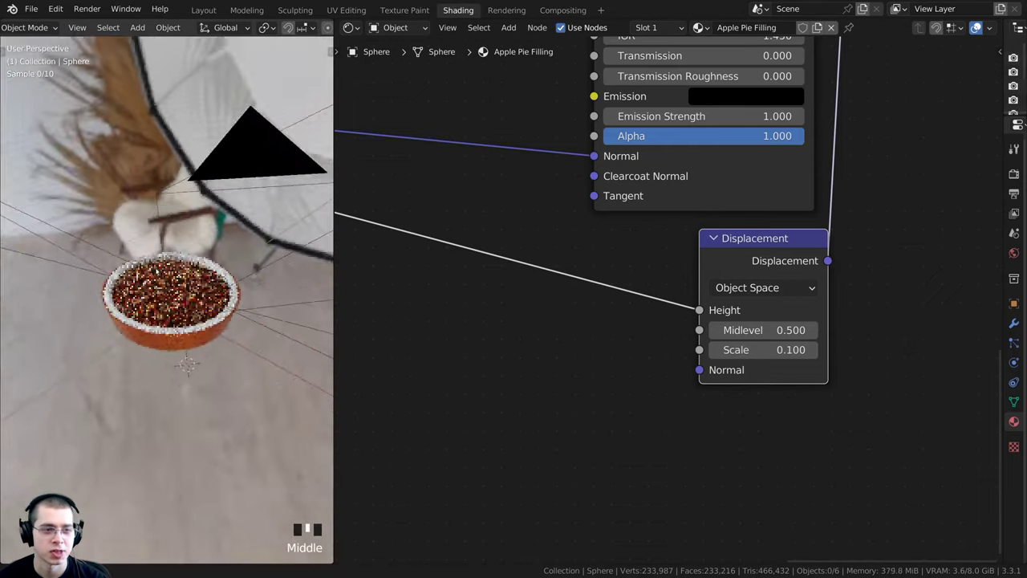
pyautogui.scroll(7, 185, 210)
pyautogui.scroll(2, 181, 315)
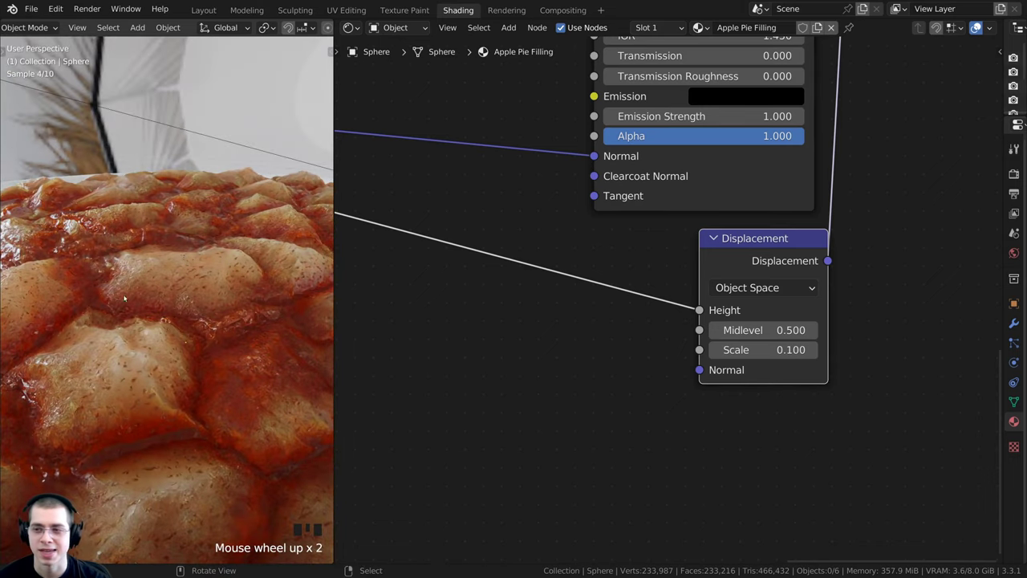
pyautogui.scroll(-2, 213, 273)
pyautogui.moveTo(213, 273); pyautogui.dragTo(157, 347, button='middle')
pyautogui.press('KP_0')
pyautogui.scroll(-4, 157, 347)
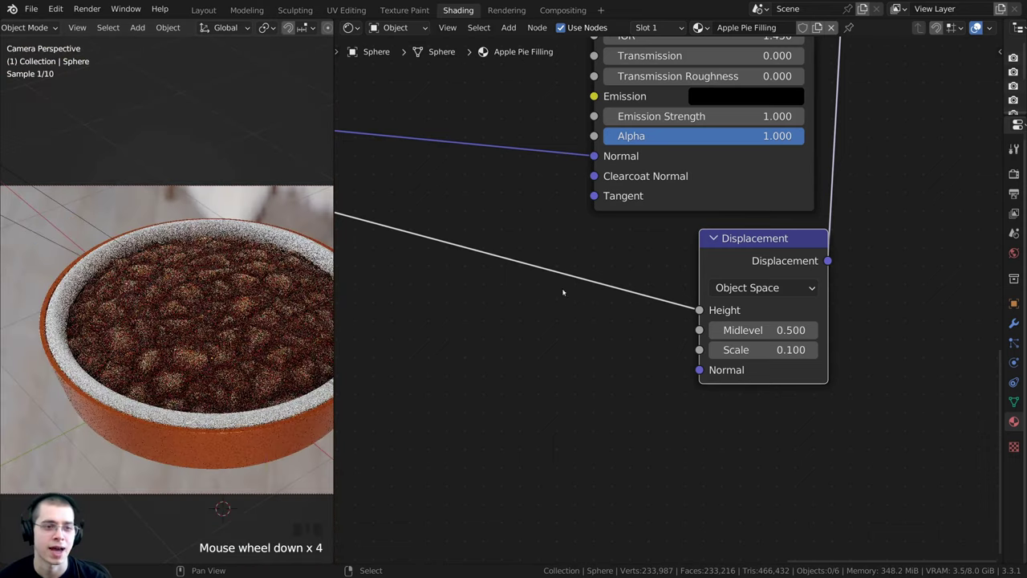
# Duplicate the ColorRamp of the 150-scale Voronoi Texture and insert the copy on the link into the Displacement node's Height
pyautogui.moveTo(800, 239); pyautogui.dragTo(795, 239)
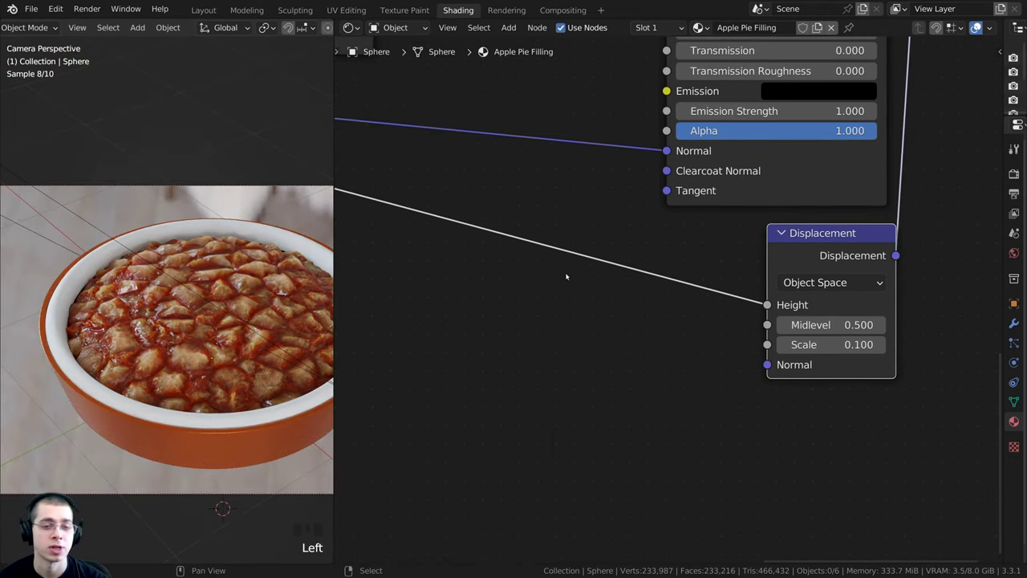
pyautogui.scroll(-6, 566, 276)
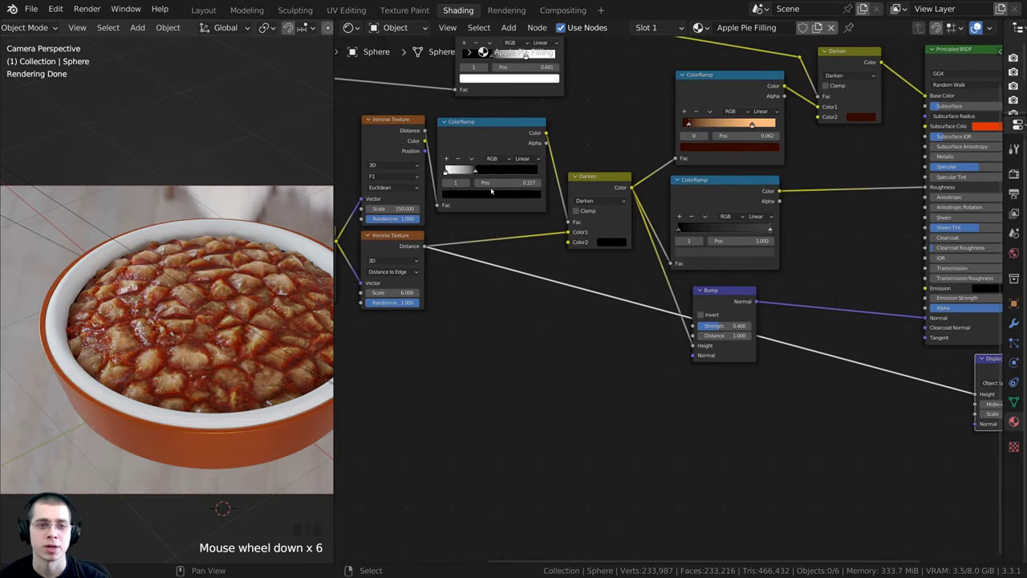
pyautogui.click(477, 138)
pyautogui.moveTo(478, 137); pyautogui.dragTo(436, 135, button='middle')
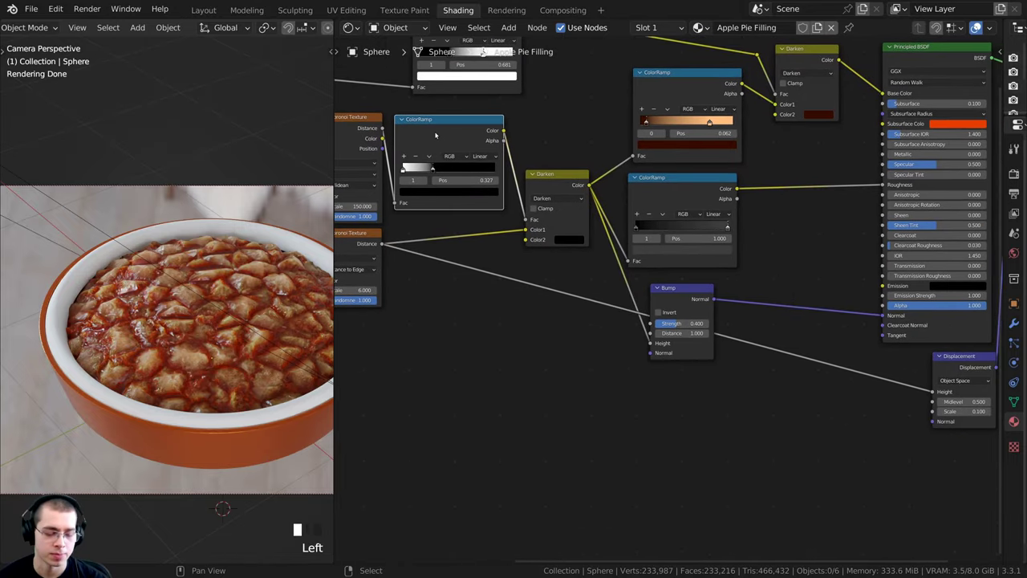
pyautogui.hotkey('shift', 'd')
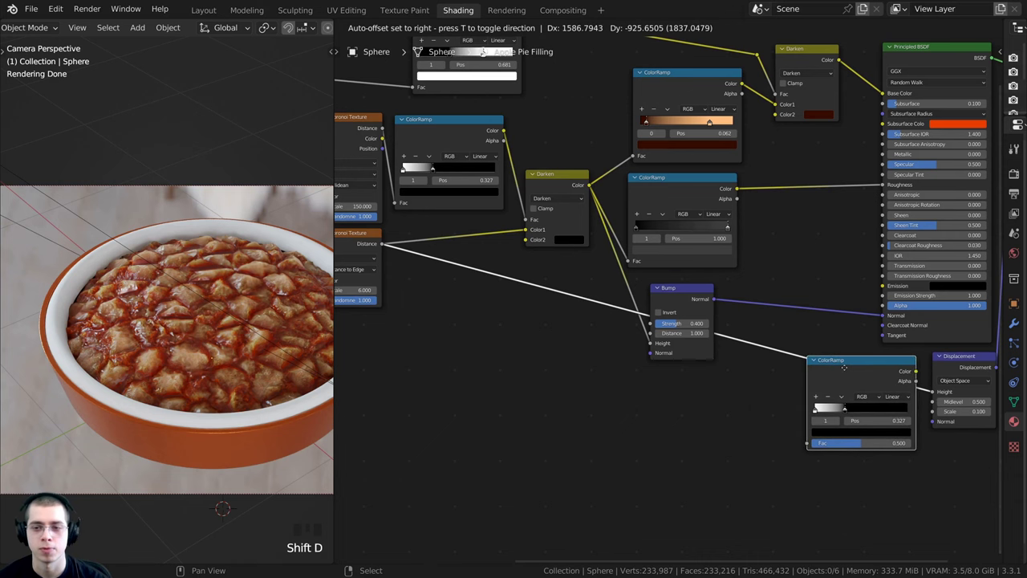
pyautogui.click(846, 370)
# Reset the new ColorRamp to its default black-to-white gradient and move its black stop to 0.117
pyautogui.moveTo(813, 369); pyautogui.dragTo(634, 272, button='middle')
pyautogui.press('BackSpace')
pyautogui.scroll(4, 666, 321)
pyautogui.scroll(6, 610, 321)
pyautogui.moveTo(534, 348); pyautogui.dragTo(554, 350)
pyautogui.scroll(2, 218, 498)
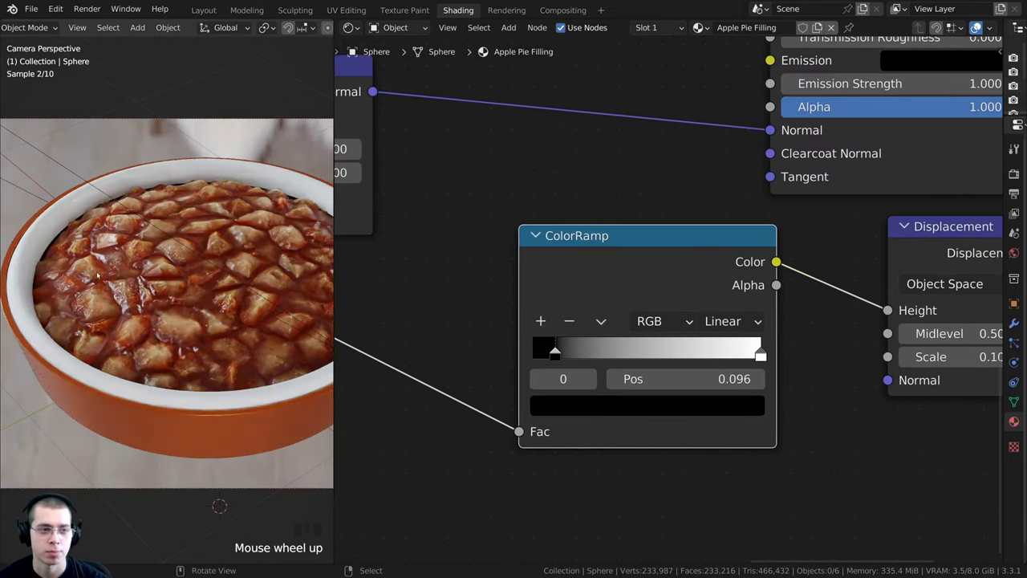
pyautogui.moveTo(555, 349); pyautogui.dragTo(561, 350)
pyautogui.click(178, 140)
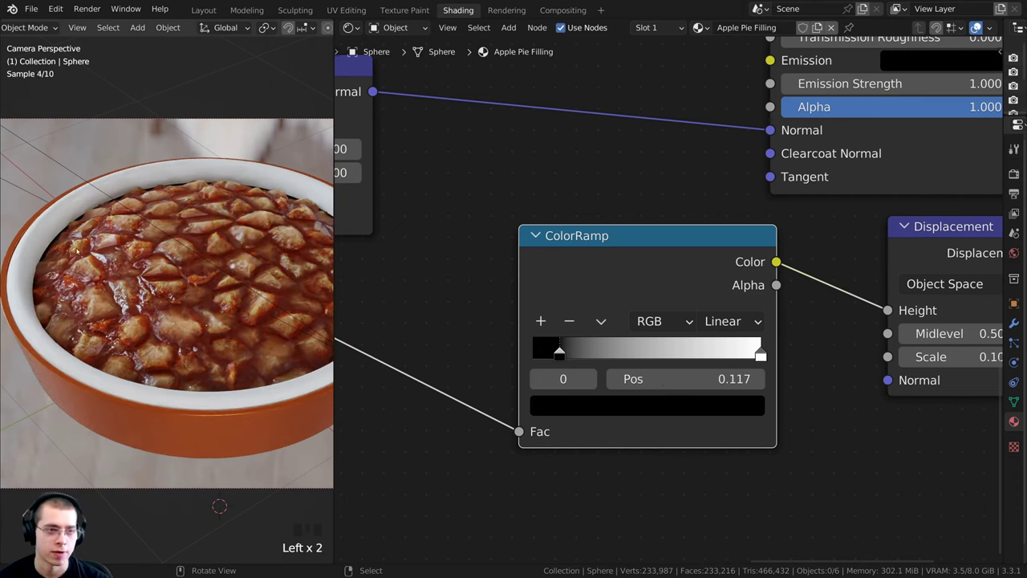
# Limit the viewport render to a region over one side of the dish for a faster preview
pyautogui.hotkey('ctrl', 'b')
pyautogui.moveTo(22, 222); pyautogui.dragTo(103, 398)
pyautogui.keyDown('shift'); pyautogui.scroll(2, 291, 332); pyautogui.keyUp('shift')
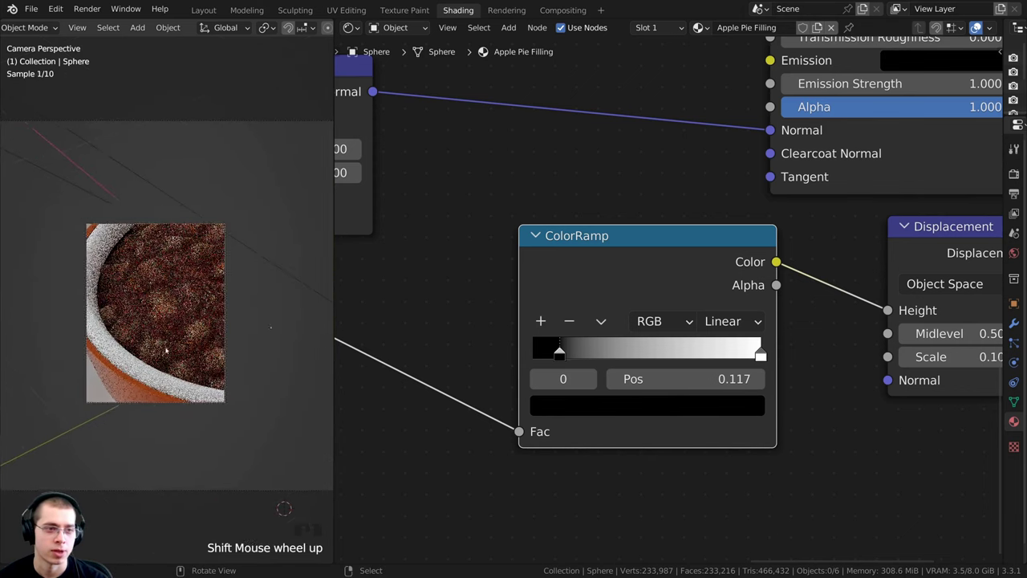
pyautogui.scroll(3, 291, 332)
pyautogui.scroll(1, 581, 338)
# Fine-tune the black stop of the displacement ColorRamp, setting its position to 0.052
pyautogui.moveTo(546, 333); pyautogui.dragTo(585, 333)
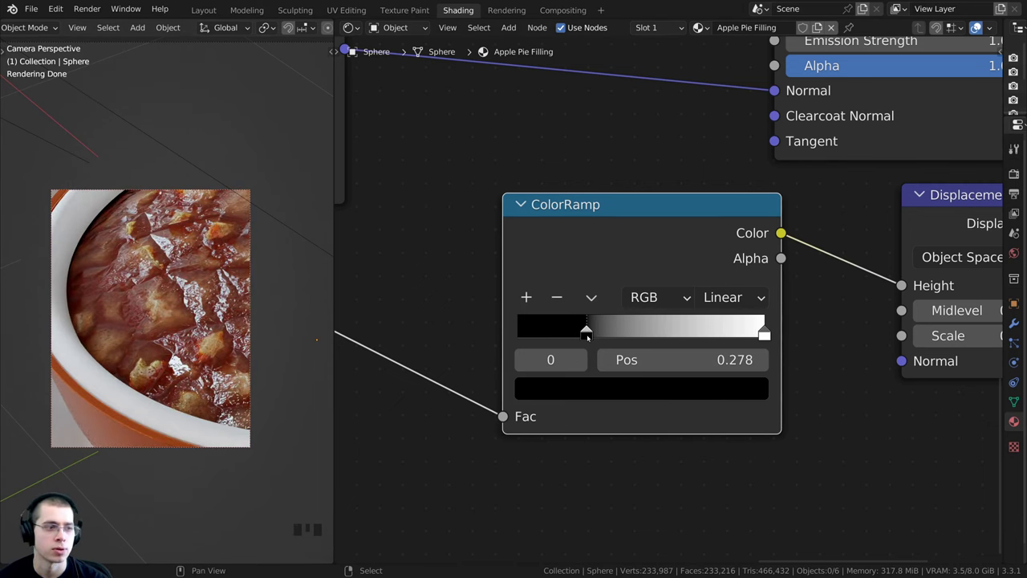
pyautogui.scroll(2, 587, 337)
pyautogui.moveTo(553, 342); pyautogui.dragTo(474, 343)
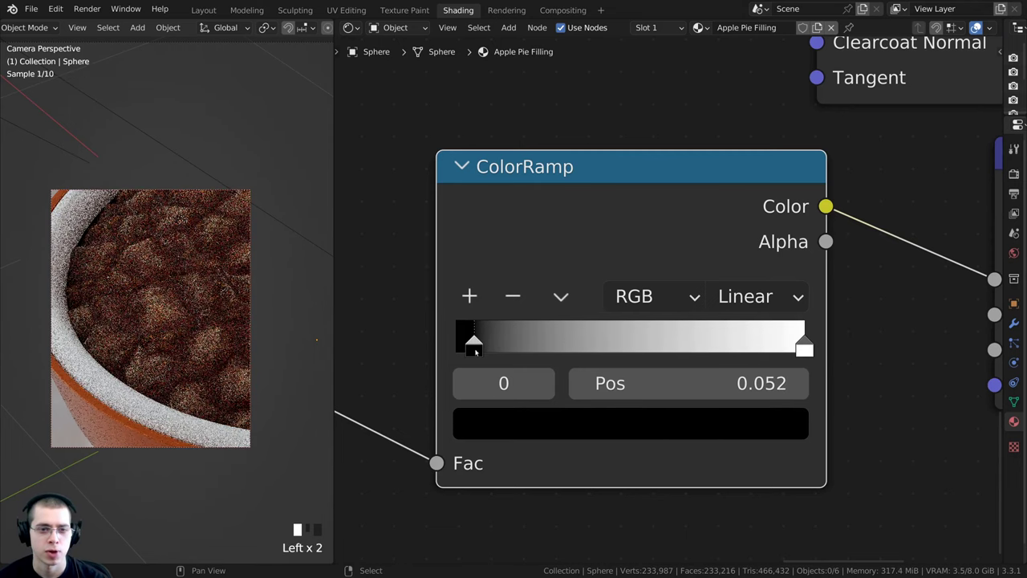
pyautogui.scroll(2, 184, 291)
# Set the white stop of the displacement ColorRamp to position 0.353
pyautogui.click(803, 347)
pyautogui.click(803, 347)
pyautogui.scroll(-2, 783, 347)
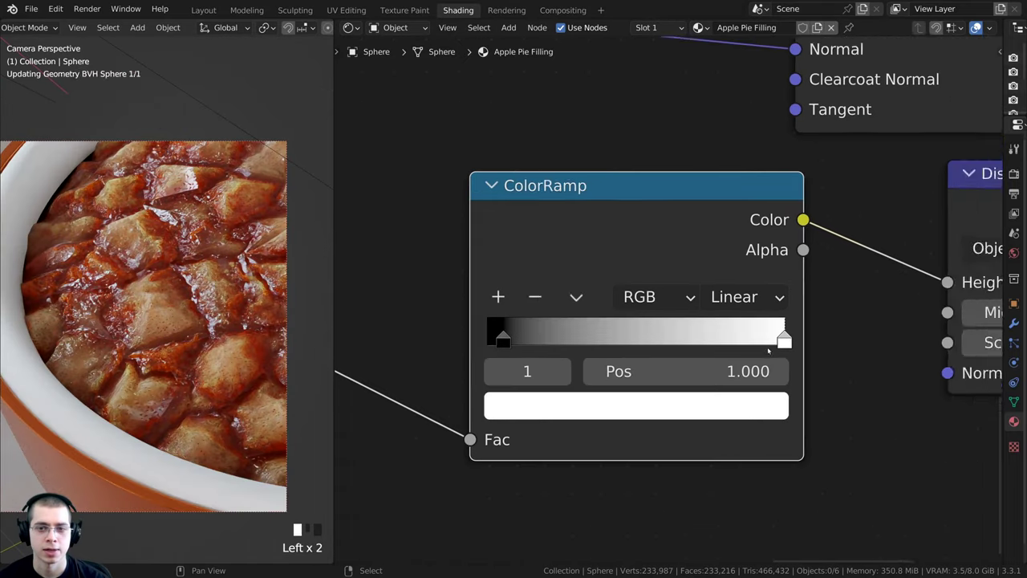
pyautogui.moveTo(778, 346); pyautogui.dragTo(845, 361, button='middle')
pyautogui.moveTo(850, 355); pyautogui.dragTo(659, 353)
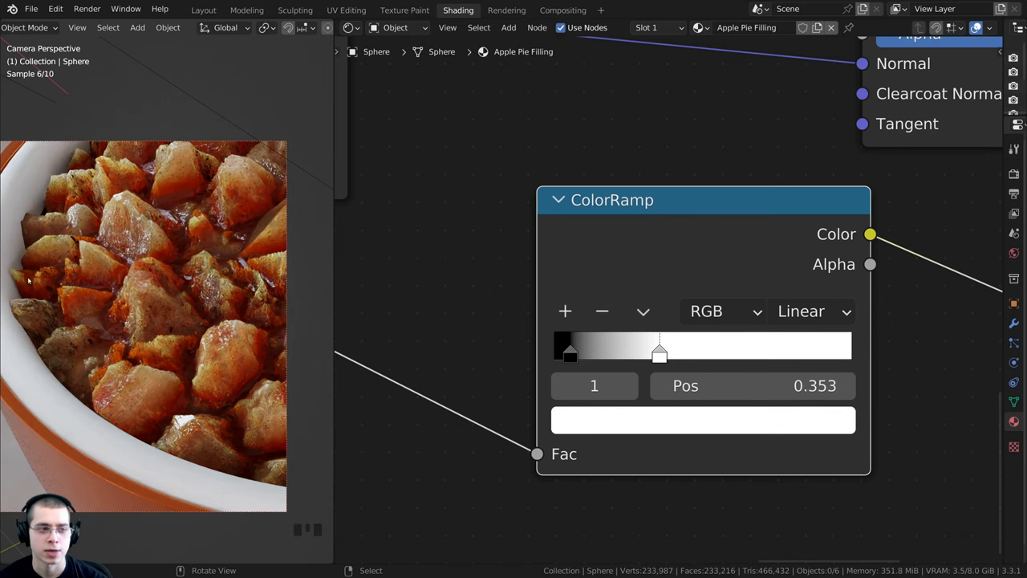
# Darken the white stop of the displacement ColorRamp to light grey, hex E5E5E5
pyautogui.scroll(-2, 670, 451)
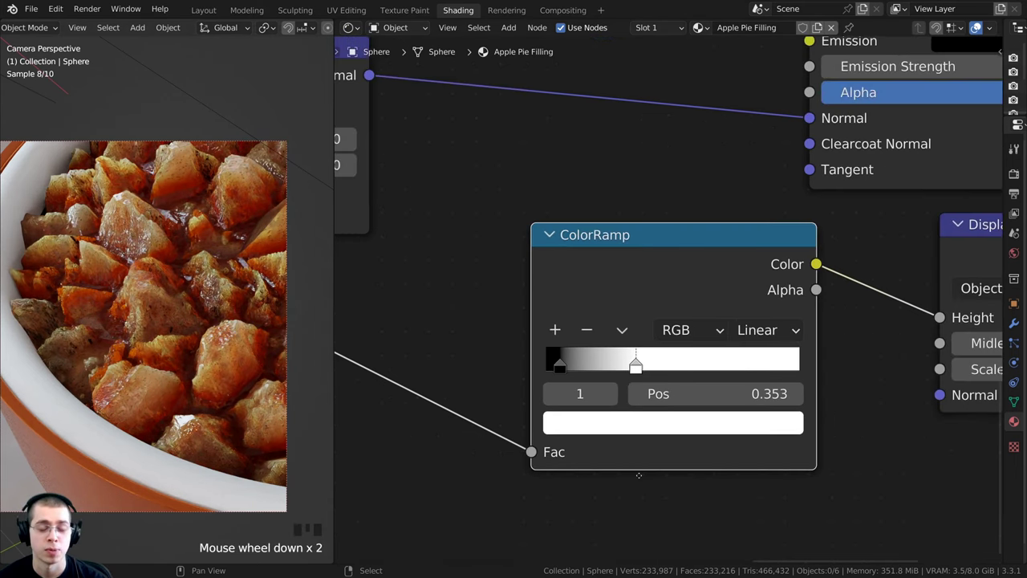
pyautogui.click(588, 433)
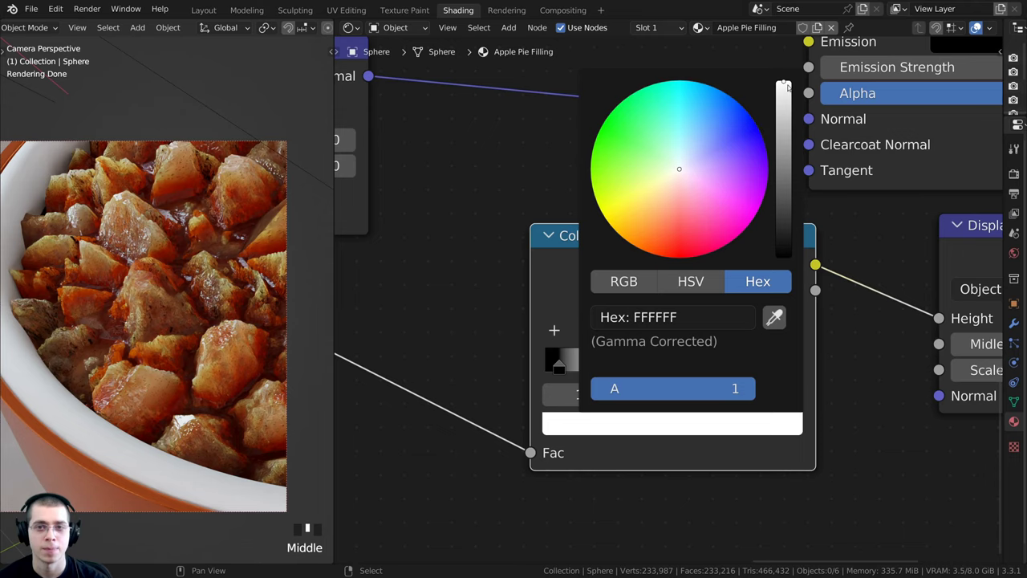
pyautogui.moveTo(786, 86); pyautogui.dragTo(783, 109)
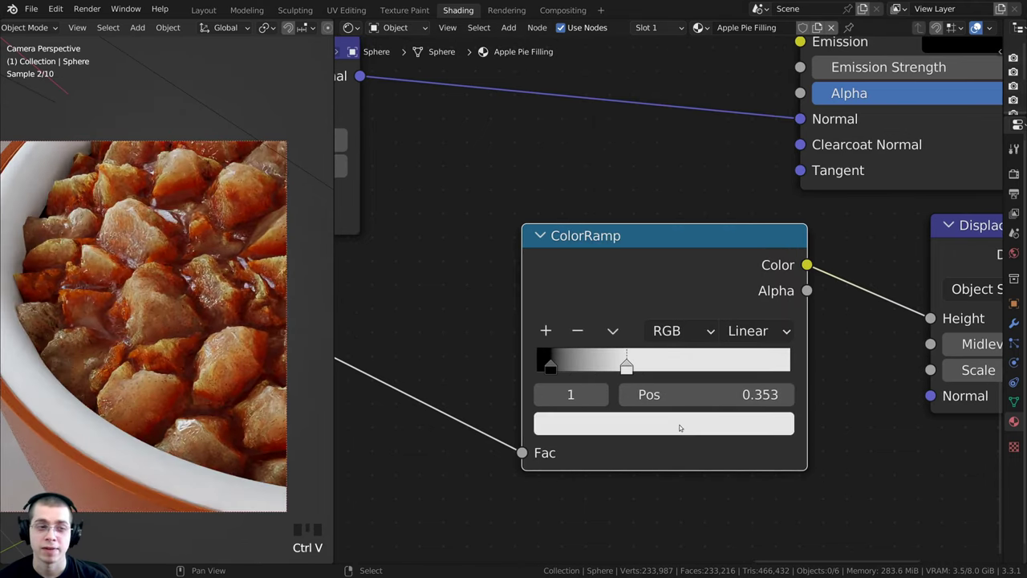
pyautogui.scroll(-2, 679, 428)
pyautogui.moveTo(658, 421); pyautogui.dragTo(591, 431, button='middle')
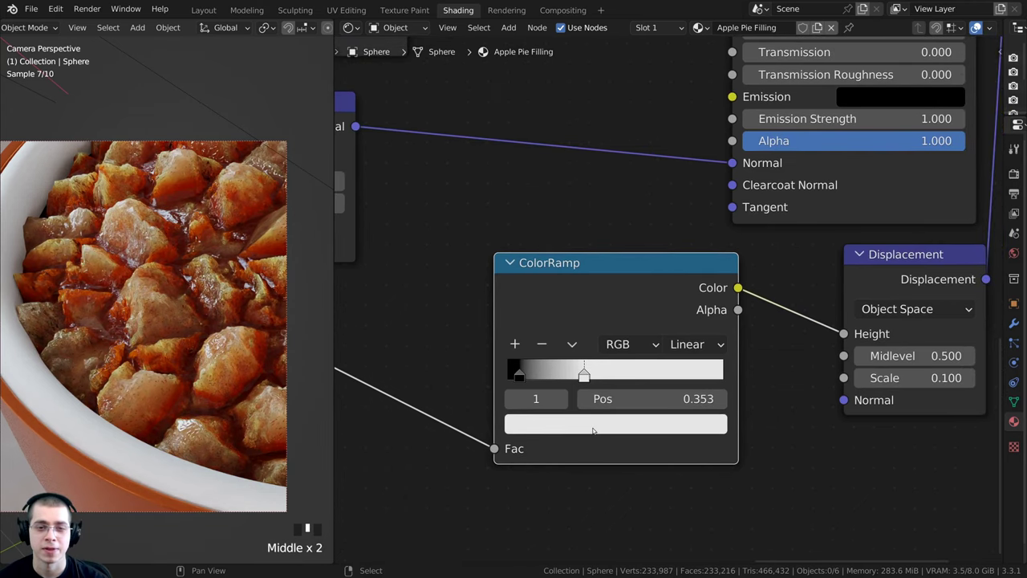
pyautogui.click(593, 431)
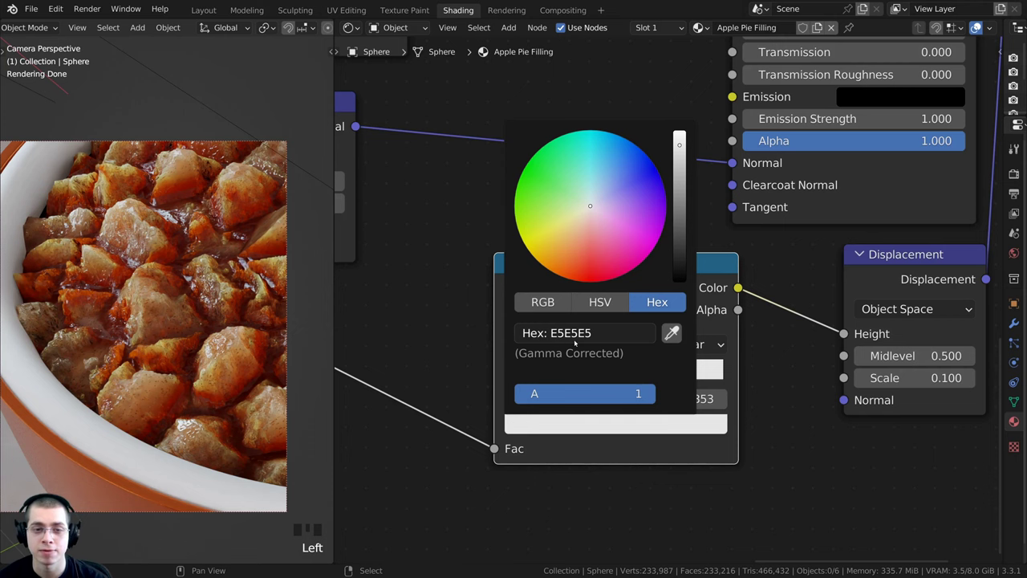
# Redefine the viewport render region so it covers a larger part of the dish and filling
pyautogui.scroll(-2, 144, 321)
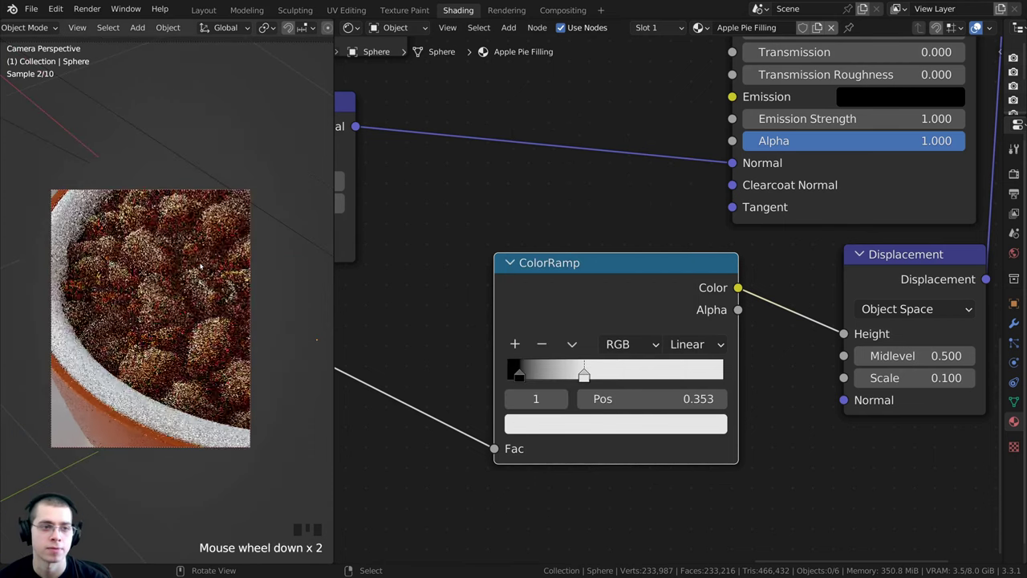
pyautogui.hotkey('ctrl', 'b')
pyautogui.moveTo(28, 130); pyautogui.dragTo(285, 417)
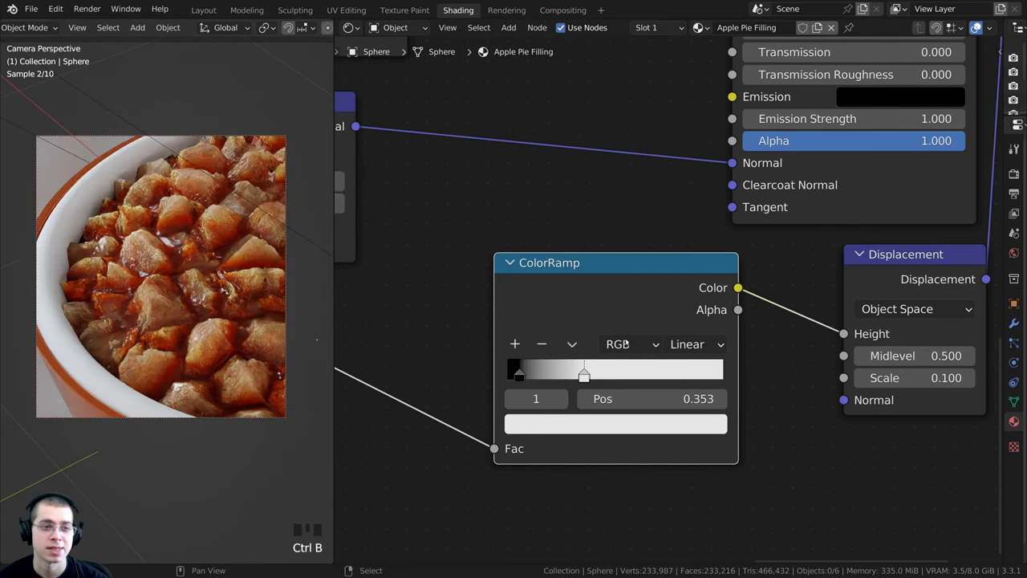
# Set the Displacement node's scale to 0.04 in the apple pie filling material
pyautogui.moveTo(720, 361); pyautogui.dragTo(607, 356, button='middle')
pyautogui.scroll(1, 607, 356)
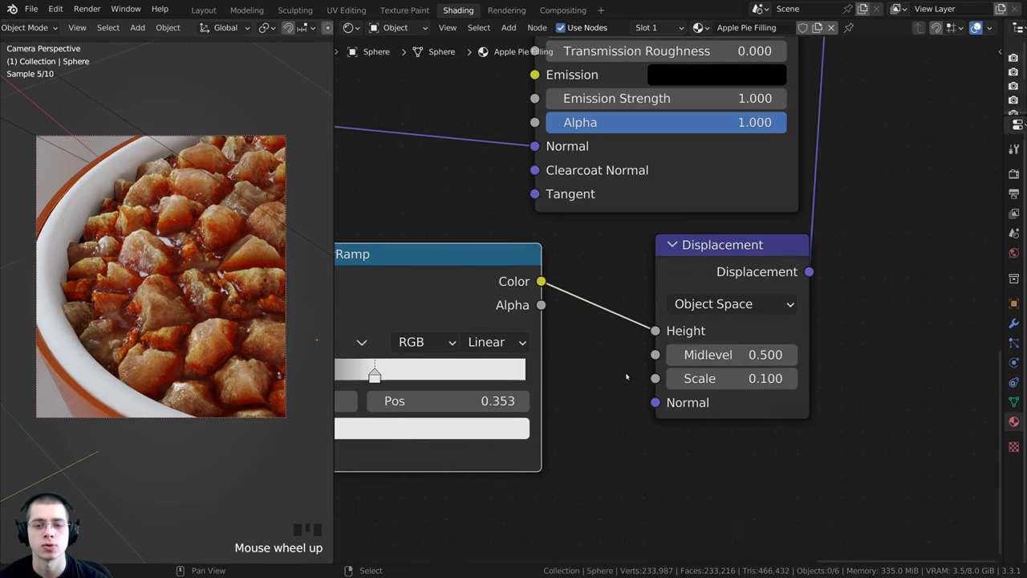
pyautogui.click(725, 378)
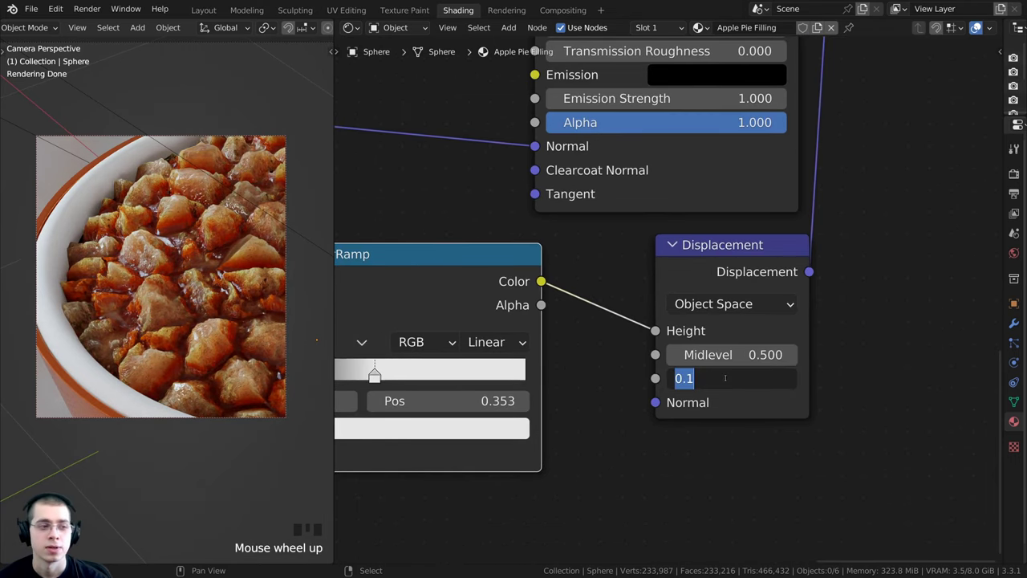
pyautogui.press('BackSpace')
pyautogui.write('0.04')
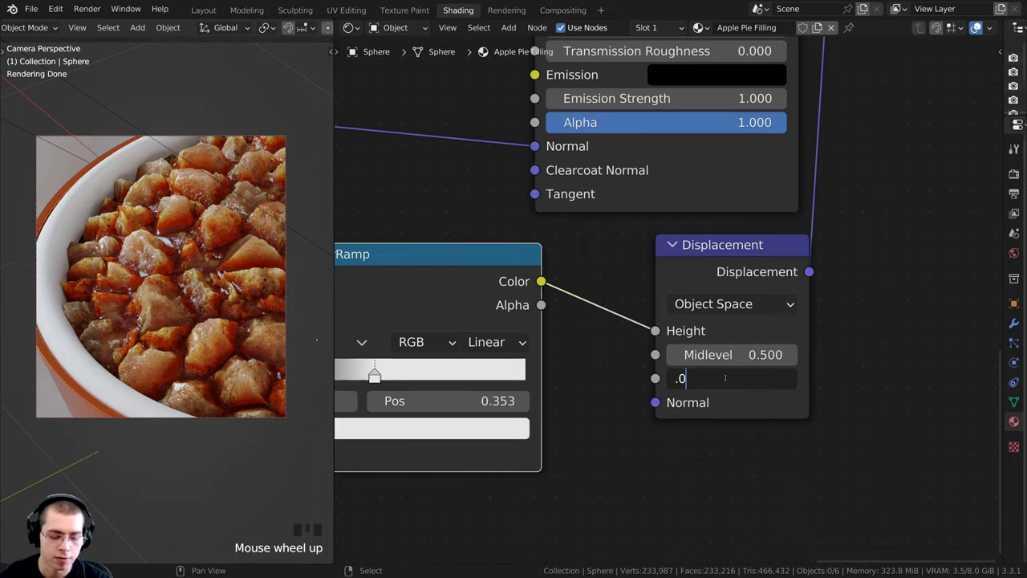
pyautogui.press('Return')
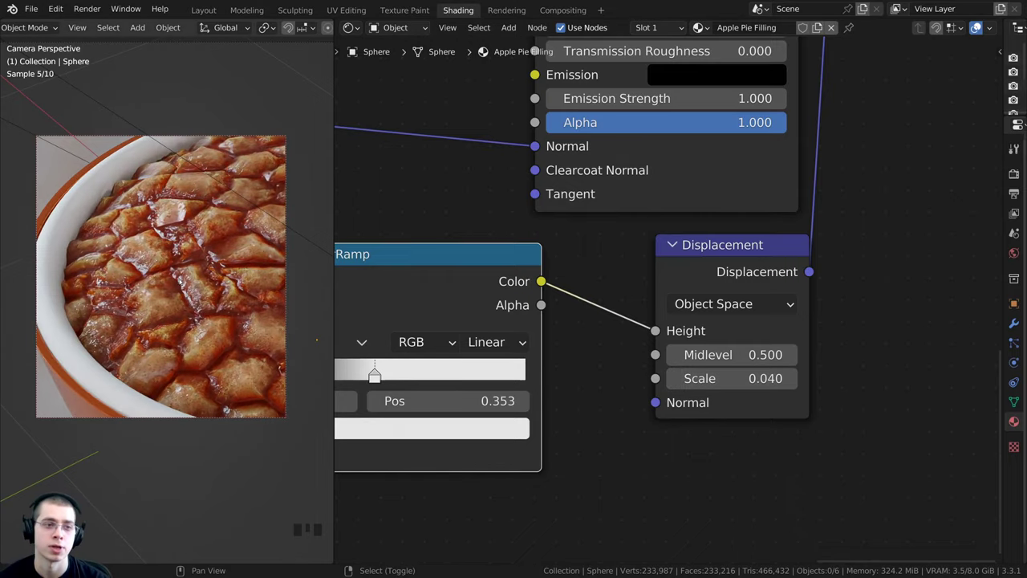
# Inspect the filling up close and redefine the viewport render region to cover the whole pie dish
pyautogui.scroll(3, 75, 247)
pyautogui.keyDown('shift'); pyautogui.moveTo(74, 247); pyautogui.dragTo(57, 215, button='middle'); pyautogui.keyUp('shift')
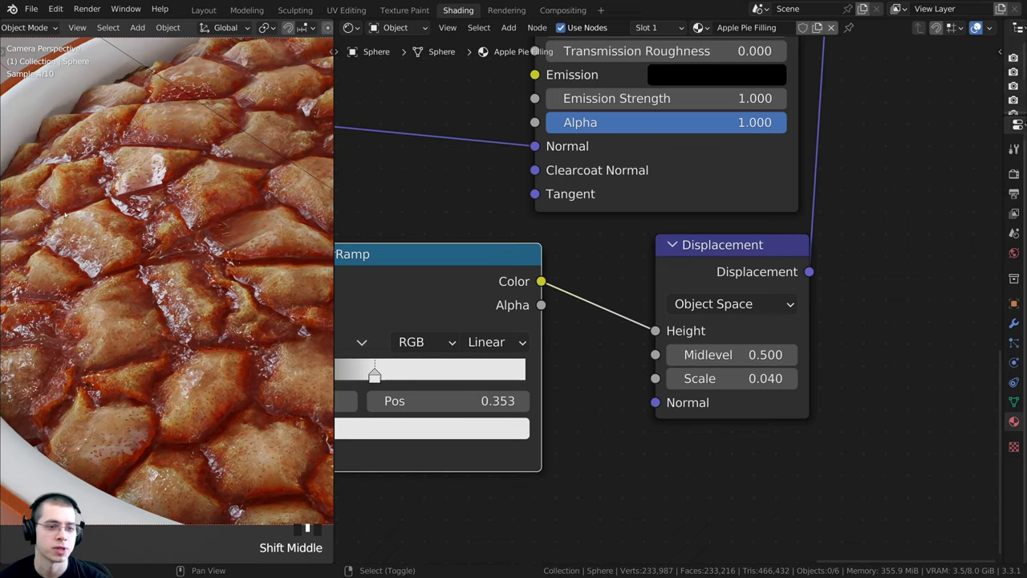
pyautogui.scroll(3, 236, 231)
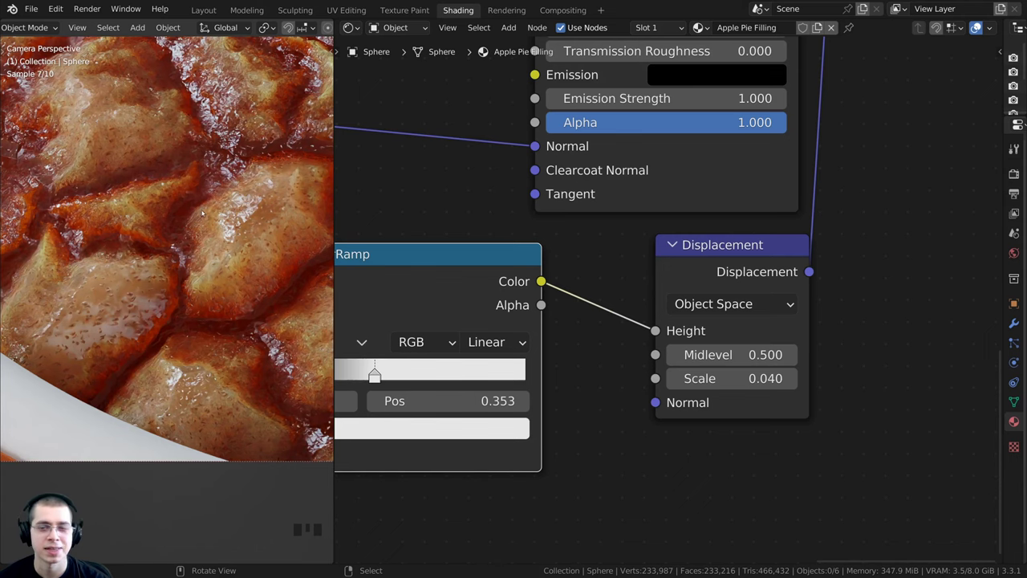
pyautogui.scroll(-8, 228, 190)
pyautogui.keyDown('shift'); pyautogui.moveTo(229, 190); pyautogui.dragTo(191, 277, button='middle'); pyautogui.keyUp('shift')
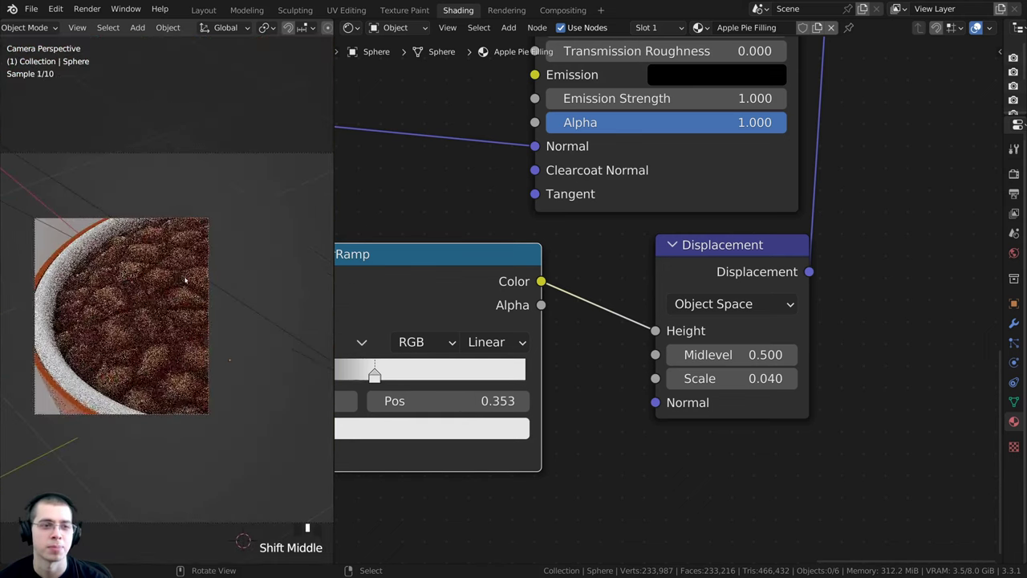
pyautogui.scroll(-6, 188, 280)
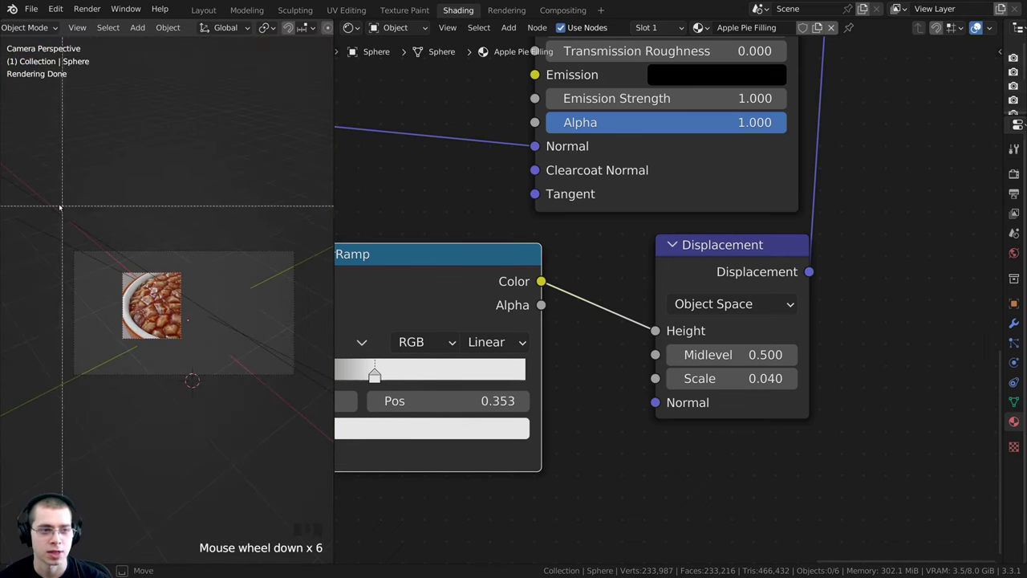
pyautogui.moveTo(50, 195); pyautogui.dragTo(350, 431)
pyautogui.scroll(3, 160, 329)
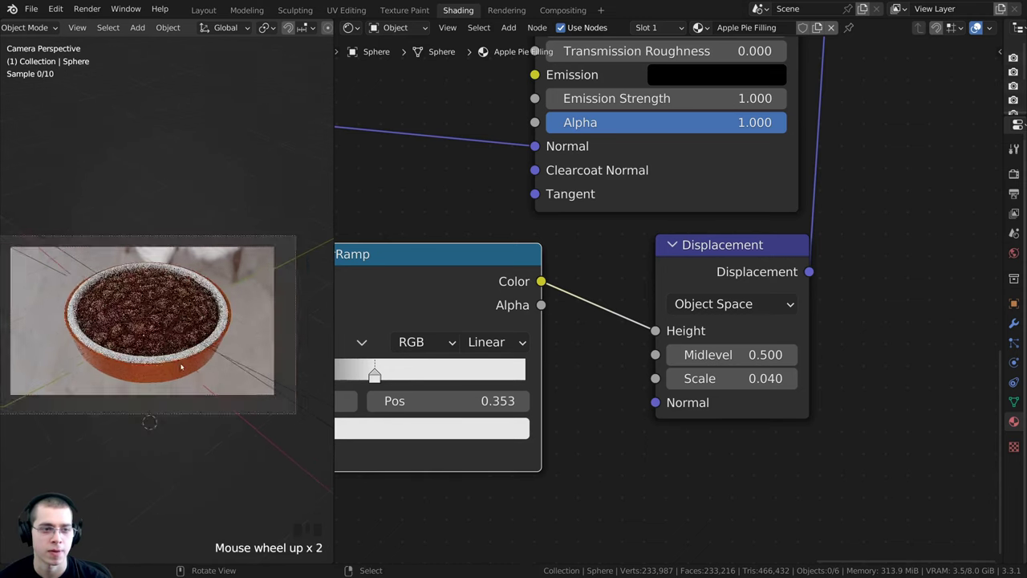
# Save the blend file and widen the 3D viewport beside the shader editor
pyautogui.scroll(-10, 452, 325)
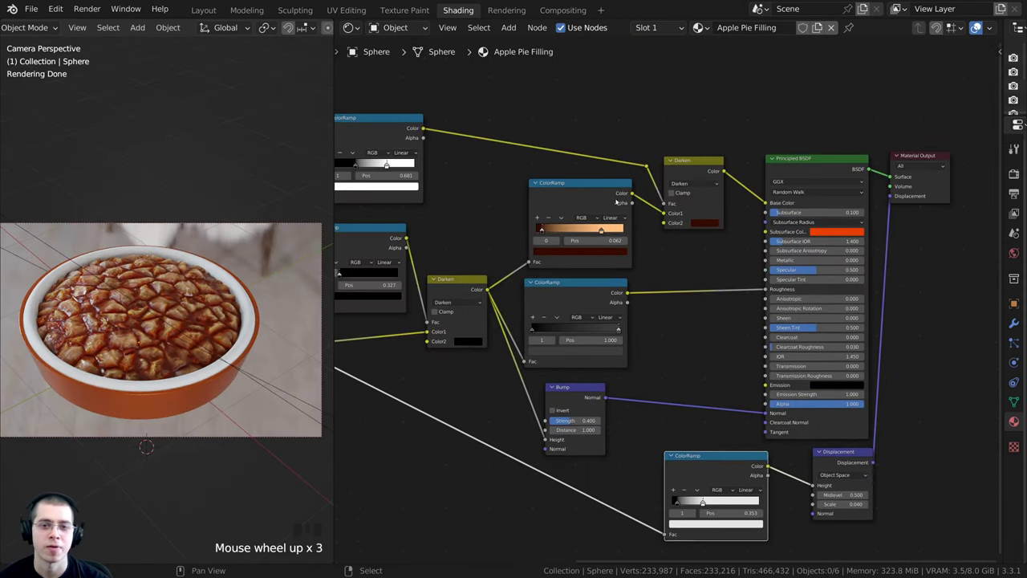
pyautogui.moveTo(562, 372); pyautogui.dragTo(665, 375, button='middle')
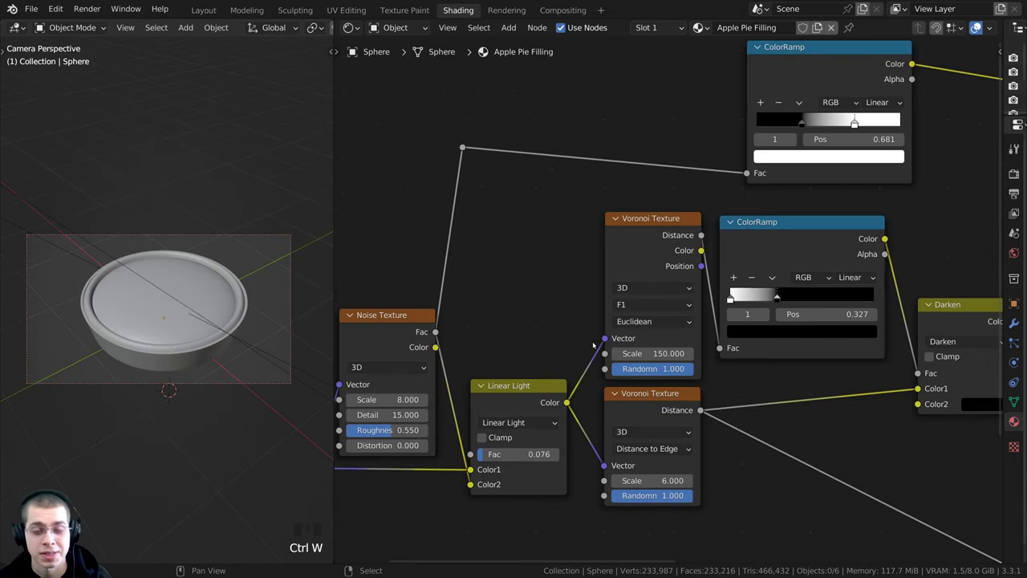
pyautogui.hotkey('ctrl', 's')
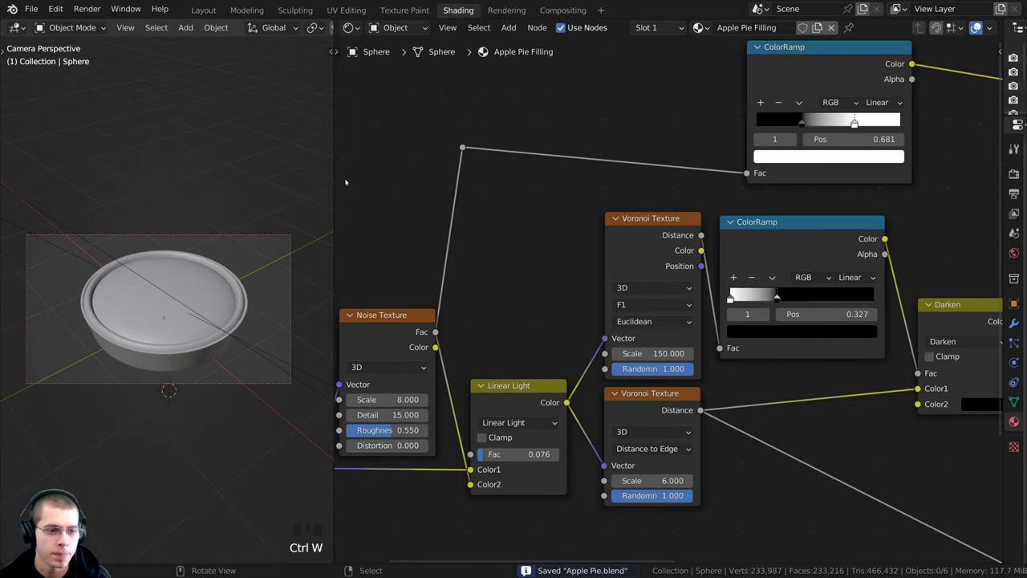
pyautogui.moveTo(335, 180); pyautogui.dragTo(371, 183)
pyautogui.scroll(1, 187, 227)
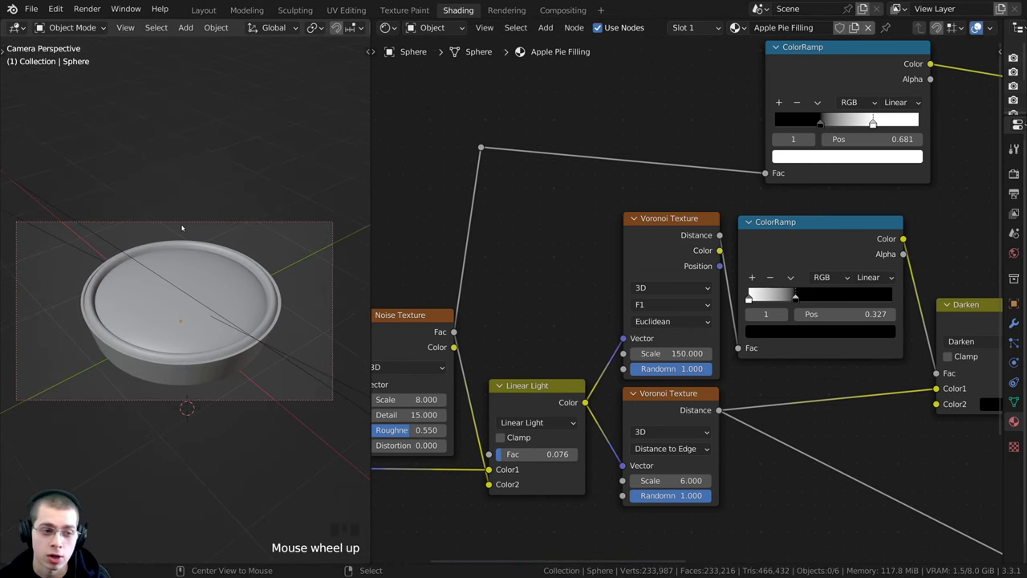
# Unhide the lattice crust and switch the viewport to Rendered shading
pyautogui.hotkey('alt', 'h')
pyautogui.keyDown('shift'); pyautogui.moveTo(239, 292); pyautogui.dragTo(231, 321, button='middle'); pyautogui.keyUp('shift')
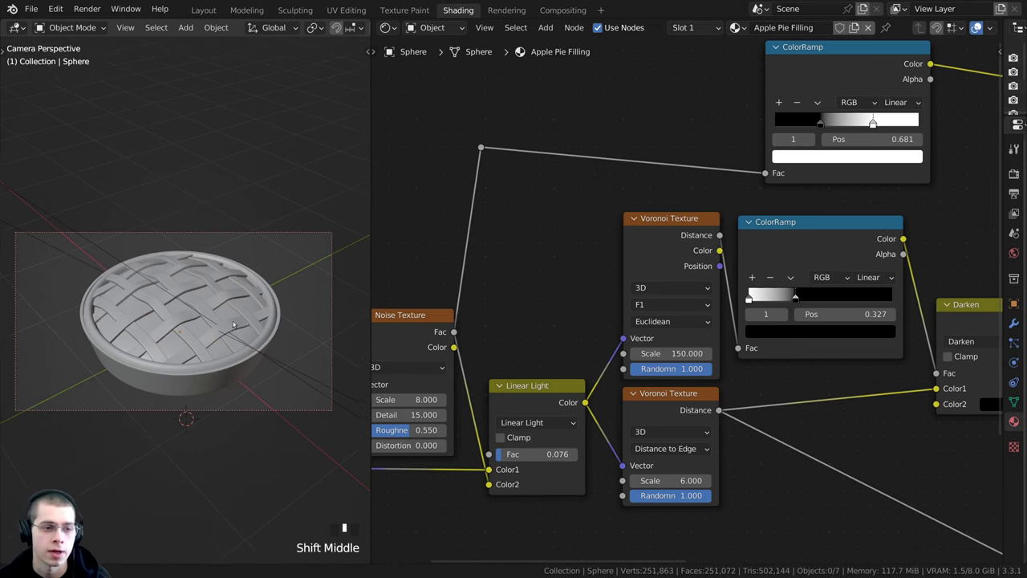
pyautogui.scroll(2, 231, 320)
pyautogui.press('z')
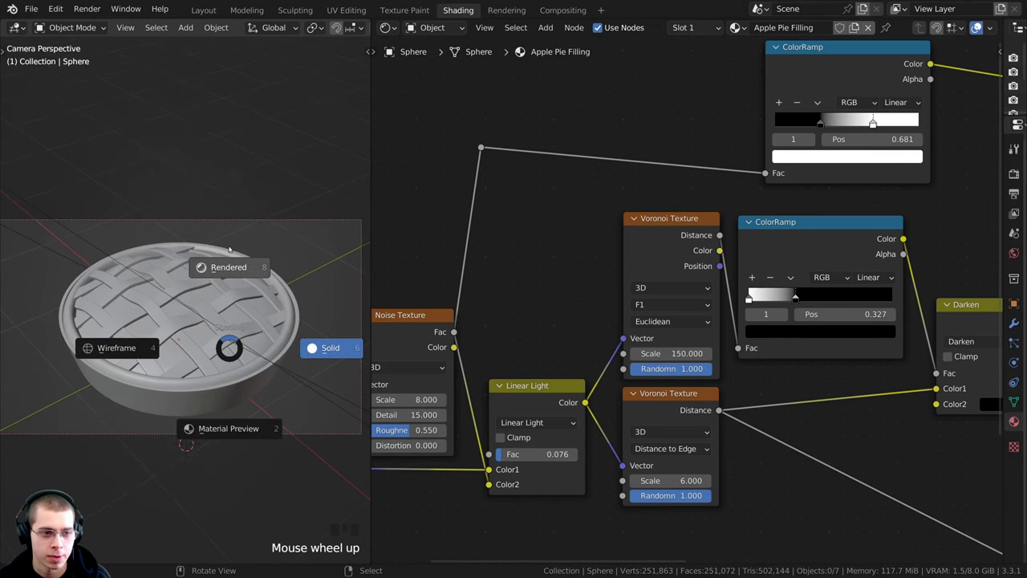
pyautogui.click(229, 251)
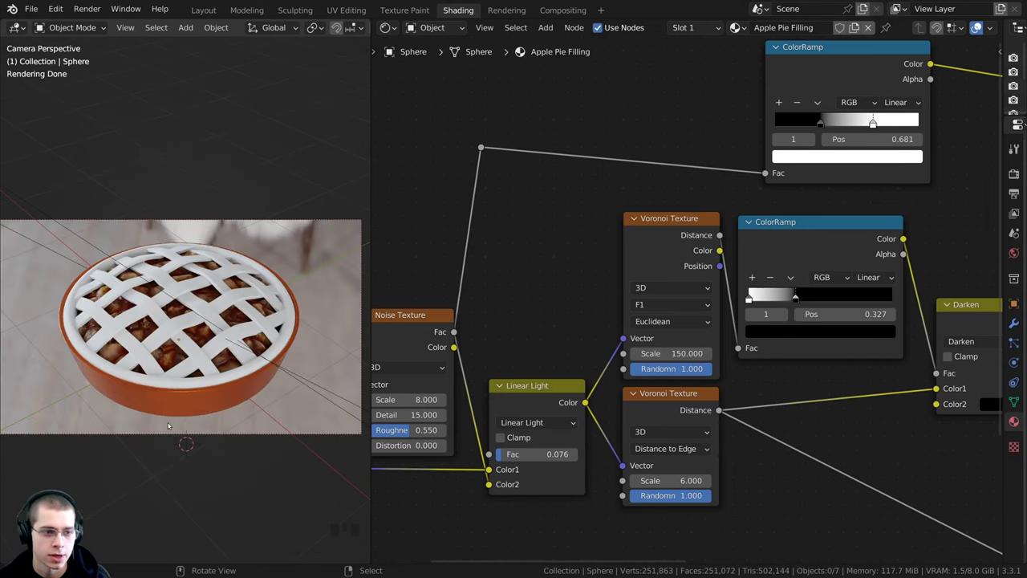
# Select the apple filling and adjust its height under the lattice crust along the global Z axis
pyautogui.scroll(3, 168, 425)
pyautogui.rightClick(228, 329)
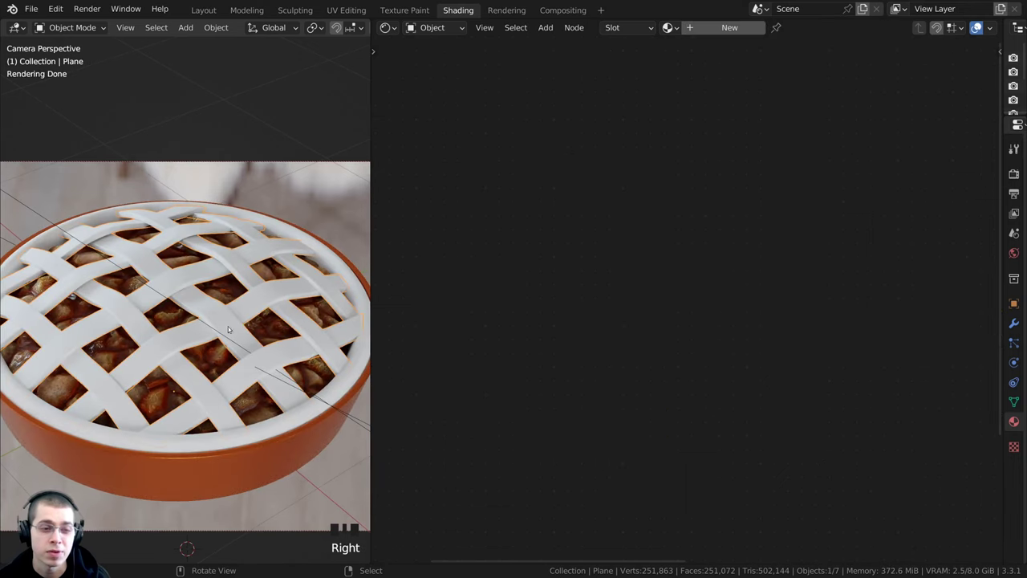
pyautogui.rightClick(171, 319)
pyautogui.press('g')
pyautogui.press('z')
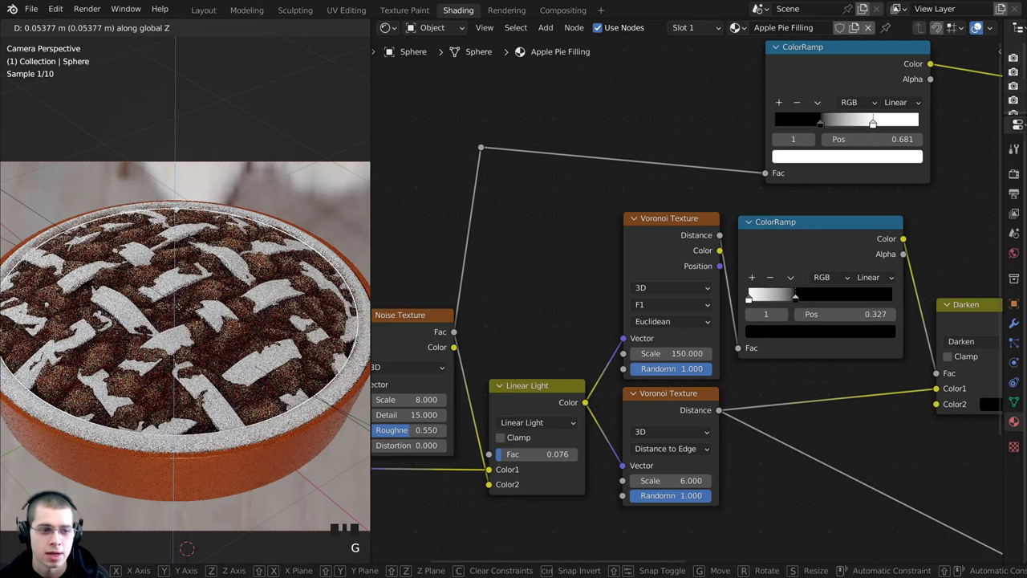
pyautogui.click(205, 318)
# Lower the lattice crust about 0.003 m along the global Z axis and deselect everything
pyautogui.rightClick(170, 293)
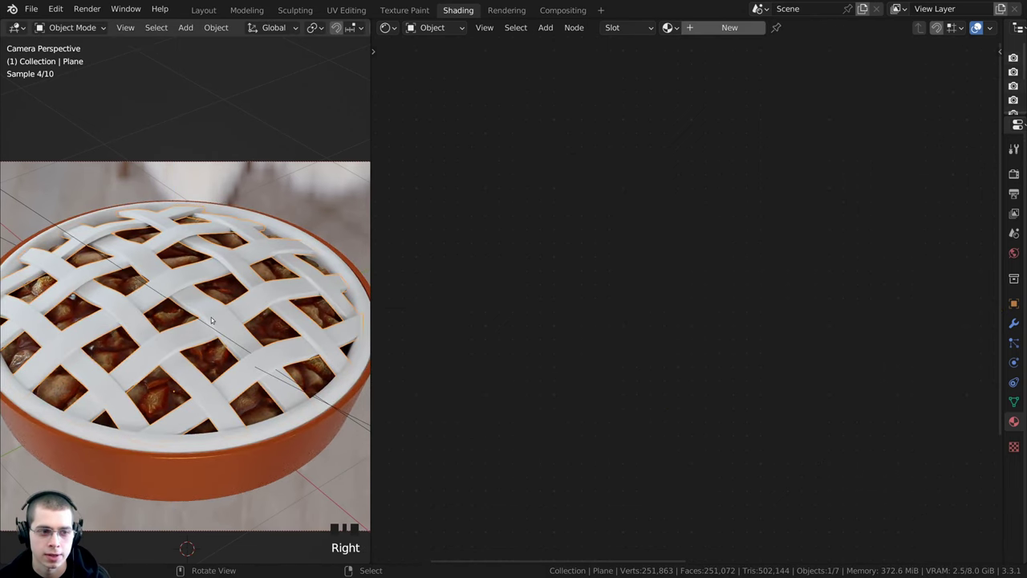
pyautogui.press('g')
pyautogui.press('z')
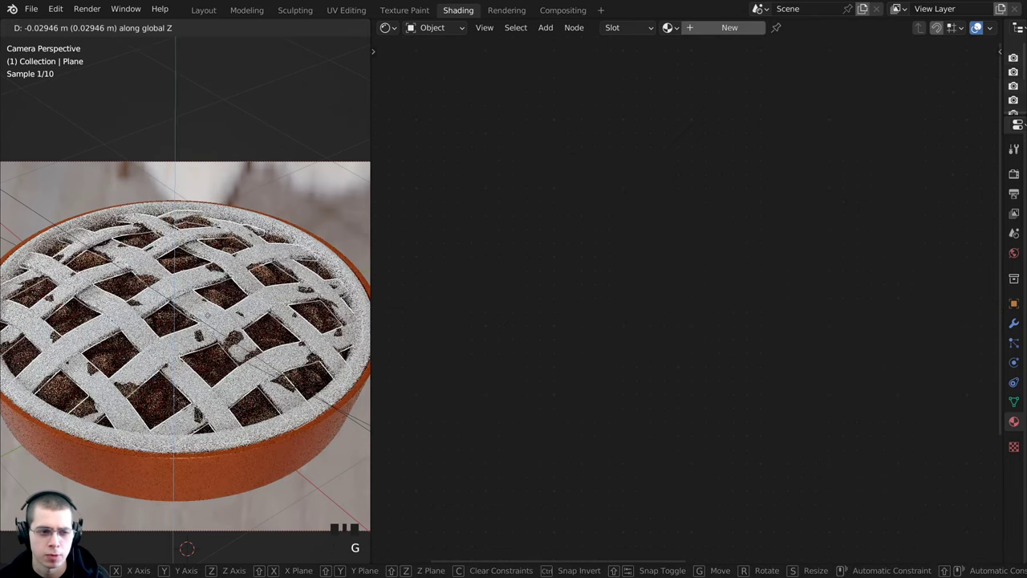
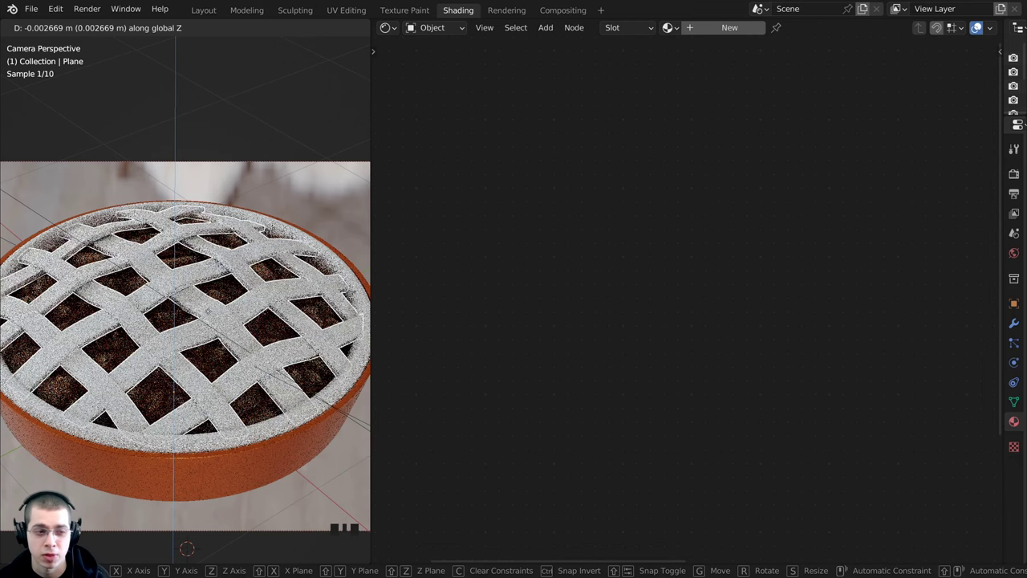
pyautogui.click(207, 311)
pyautogui.hotkey('alt', 'a')
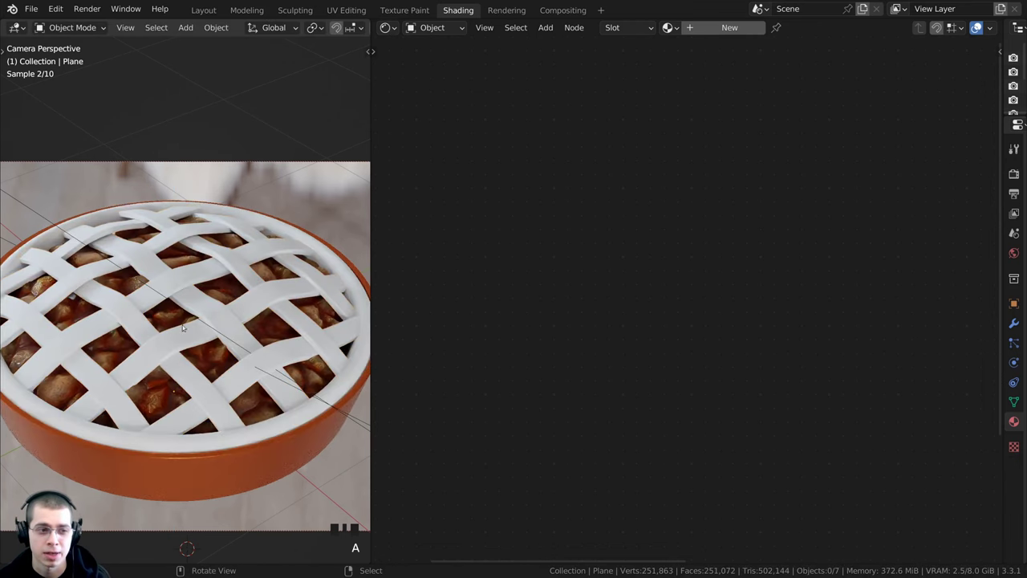
# Assign the existing Apple Pie Filling material to the lattice crust
pyautogui.rightClick(229, 326)
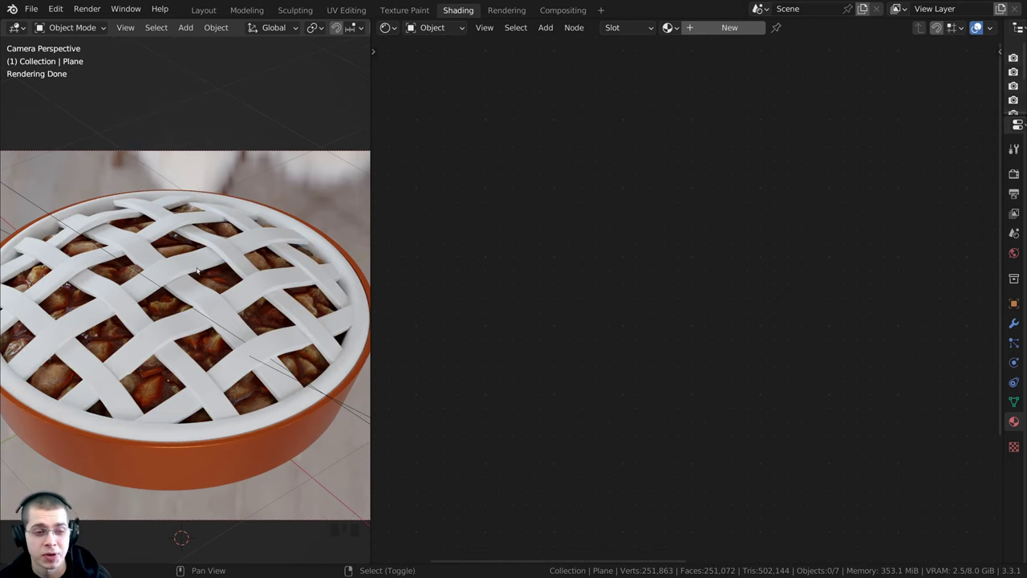
pyautogui.keyDown('shift'); pyautogui.moveTo(184, 301); pyautogui.dragTo(189, 309, button='middle'); pyautogui.keyUp('shift')
pyautogui.rightClick(213, 307)
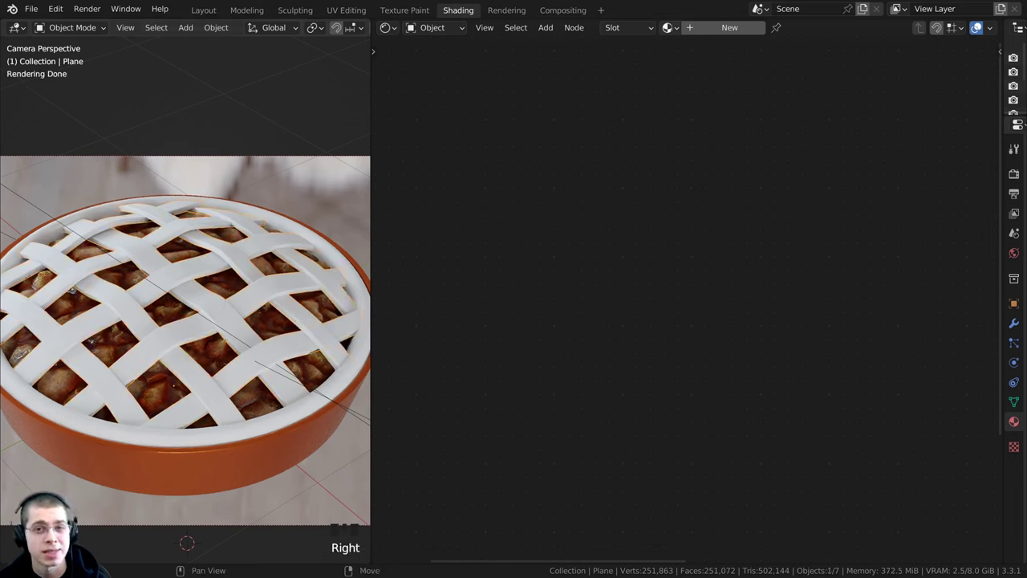
pyautogui.click(670, 27)
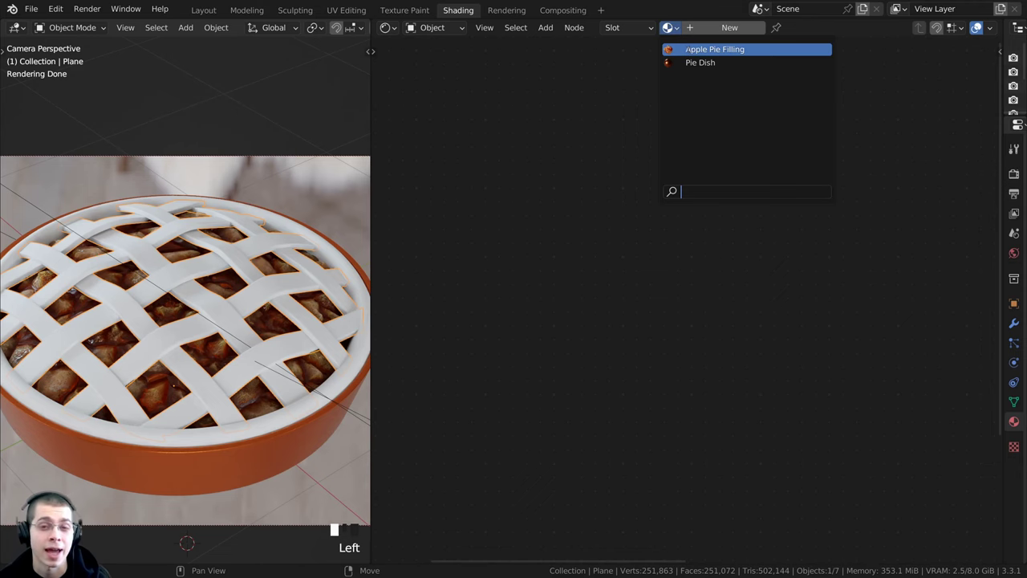
pyautogui.click(688, 49)
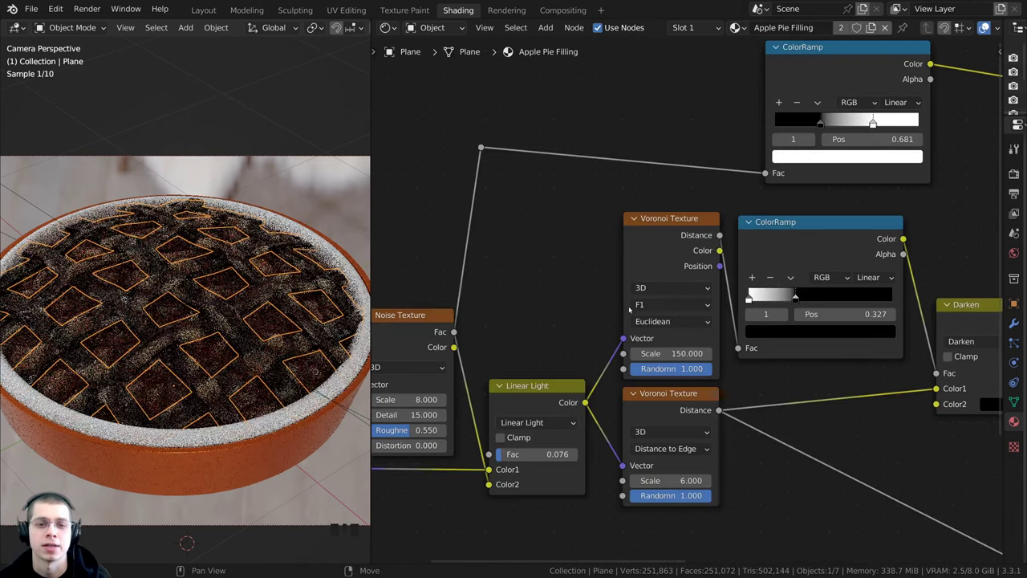
# Make the lattice crust's material an independent copy of Apple Pie Filling and rename it Apple Pie Crust
pyautogui.scroll(-8, 682, 305)
pyautogui.moveTo(681, 305); pyautogui.dragTo(670, 271, button='middle')
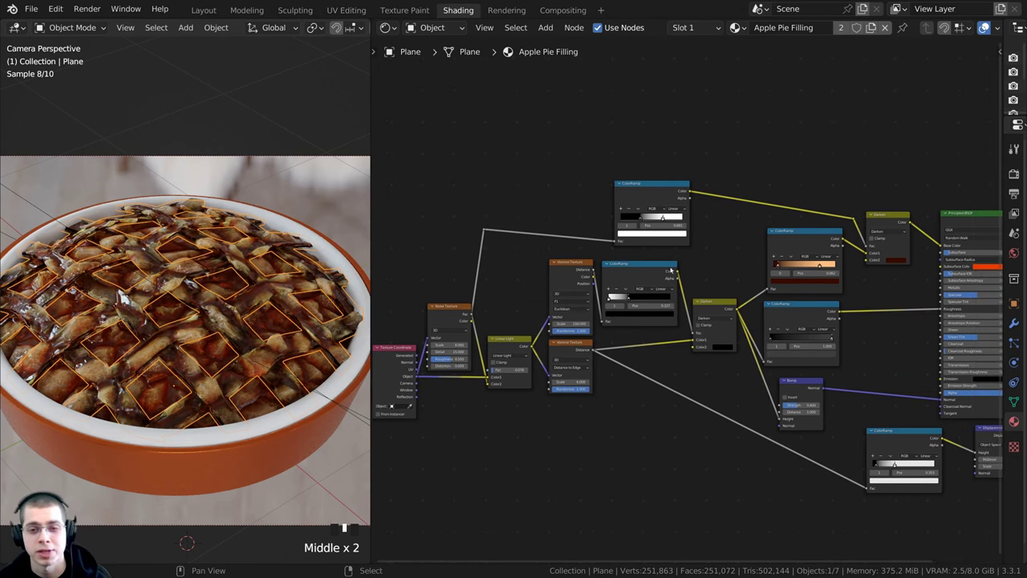
pyautogui.scroll(-2, 559, 339)
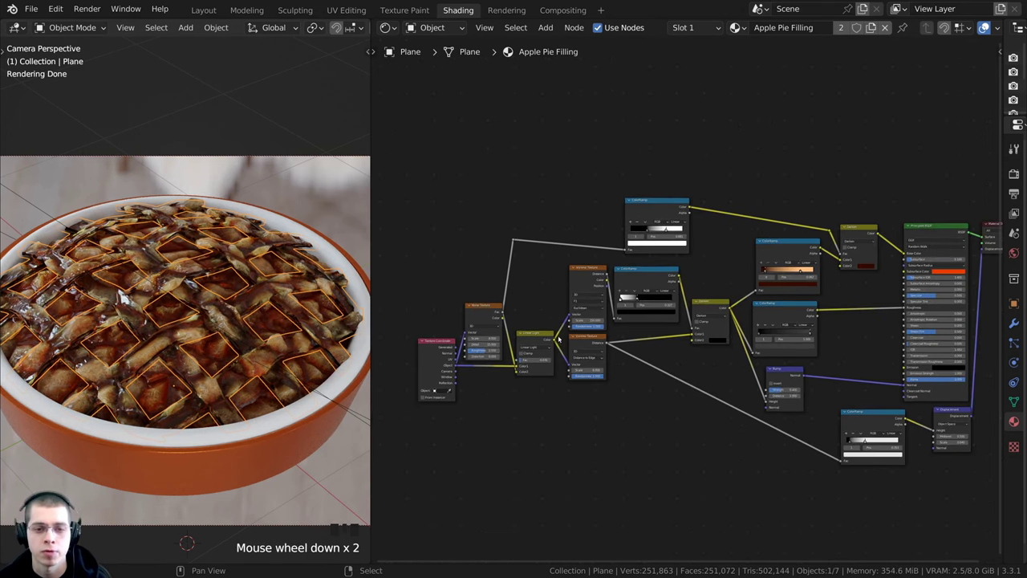
pyautogui.moveTo(806, 324); pyautogui.dragTo(779, 332, button='middle')
pyautogui.scroll(2, 802, 292)
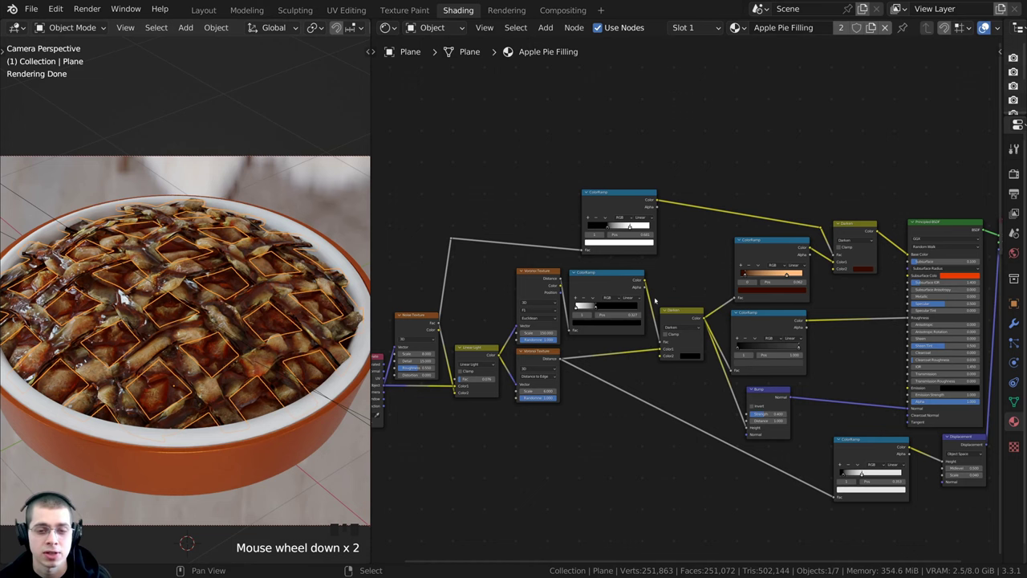
pyautogui.scroll(1, 677, 255)
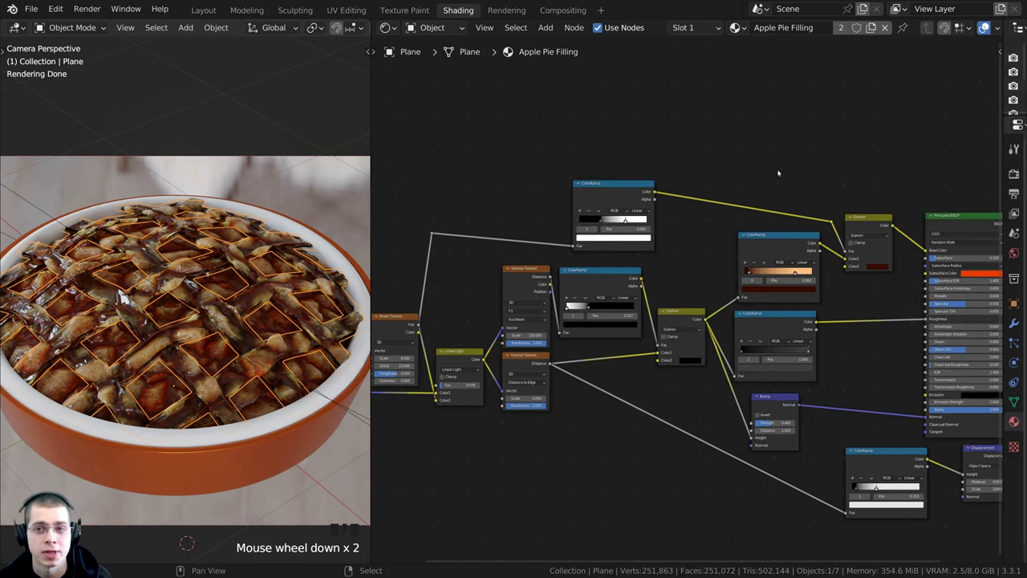
pyautogui.click(870, 29)
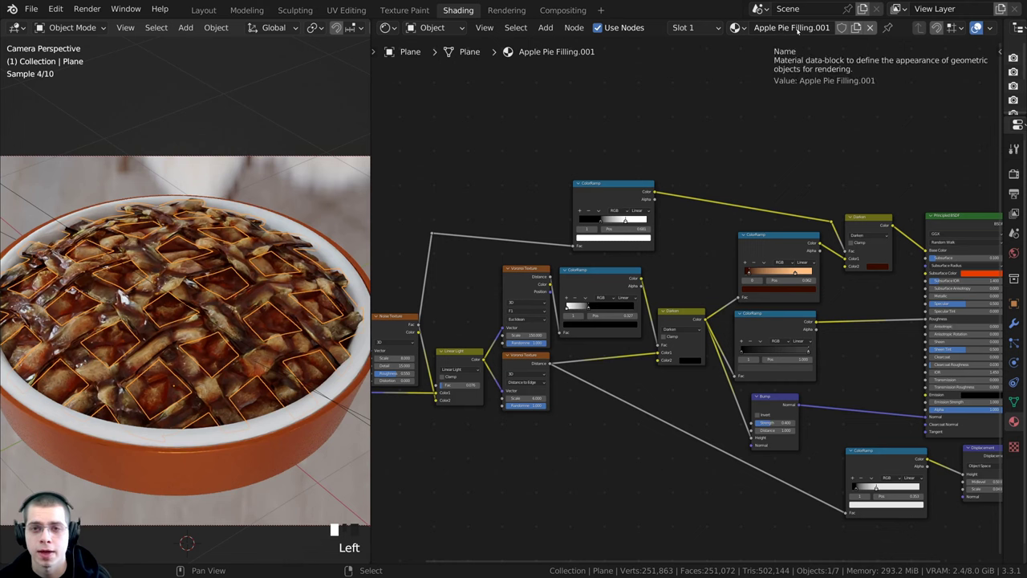
pyautogui.doubleClick(773, 29)
pyautogui.write('Apple Pie Crus')
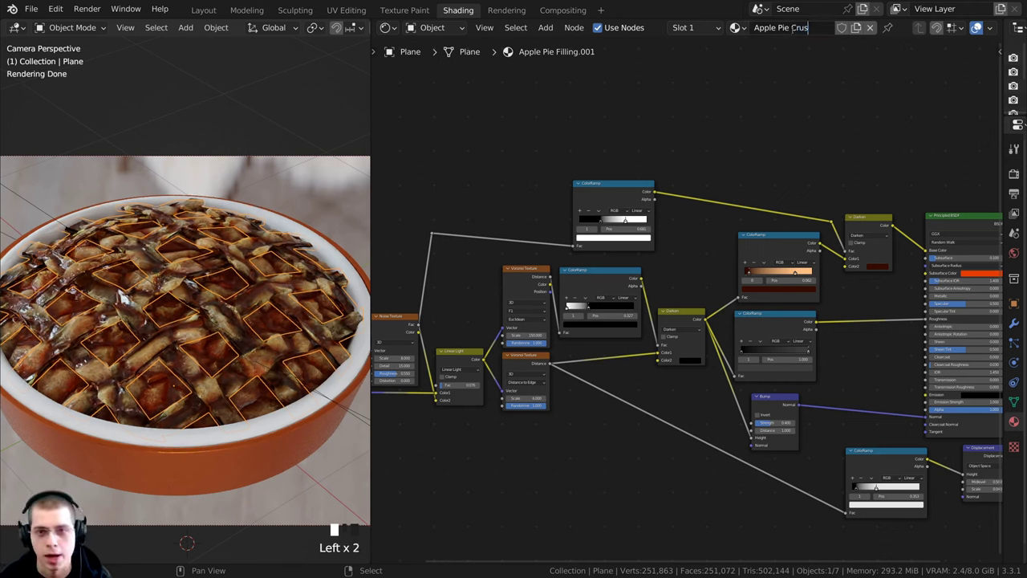
pyautogui.write('t')
pyautogui.press('Return')
# Delete both Voronoi Texture nodes, the ColorRamp beside them and the Linear Light node from the crust material
pyautogui.scroll(1, 713, 307)
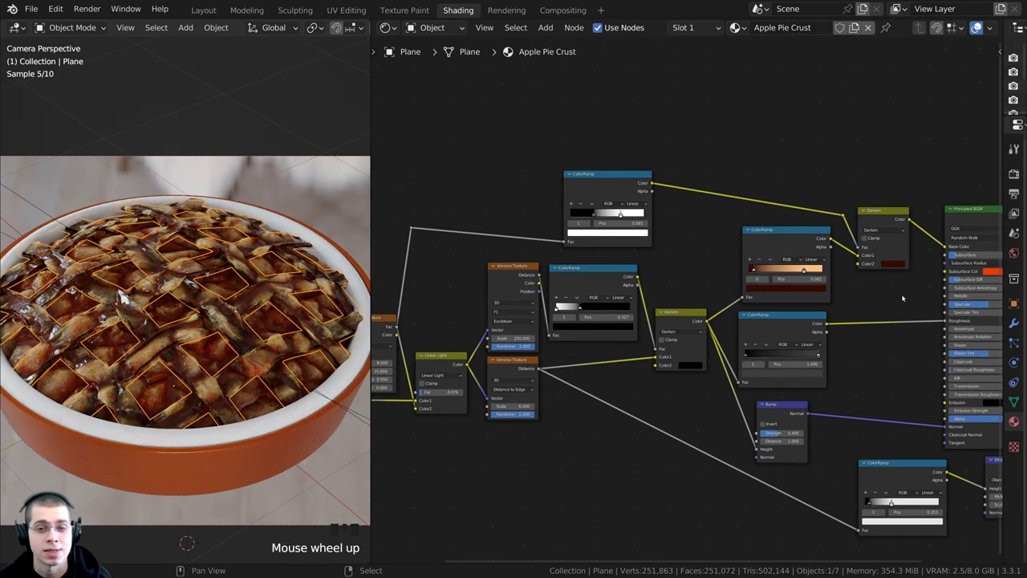
pyautogui.moveTo(798, 292); pyautogui.dragTo(758, 295, button='middle')
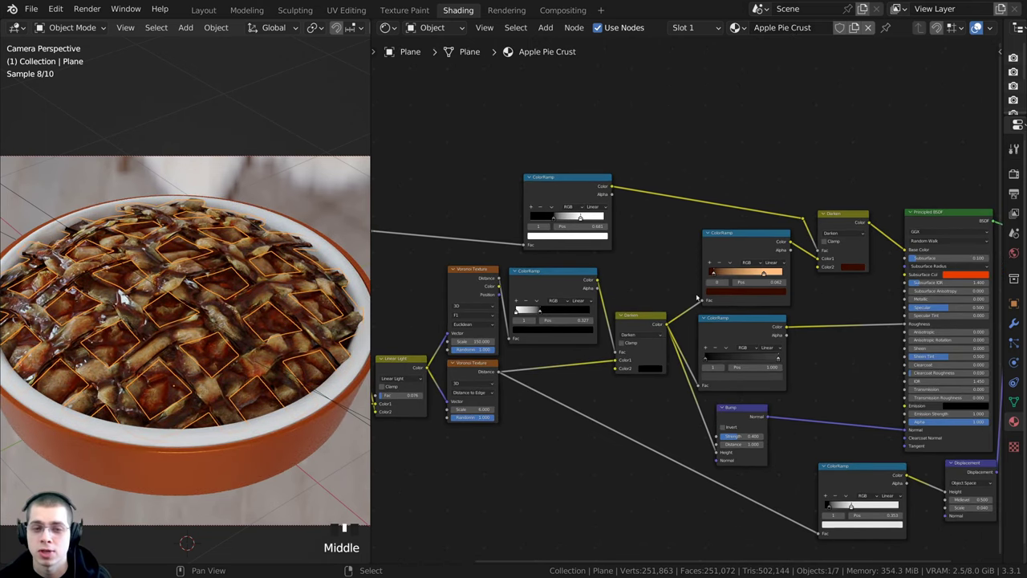
pyautogui.scroll(4, 619, 340)
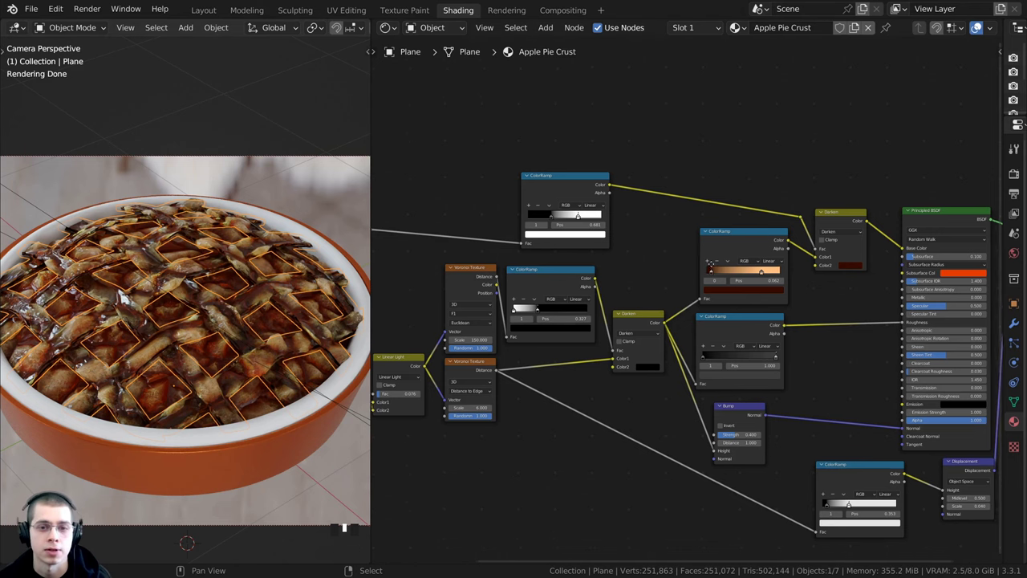
pyautogui.moveTo(619, 340); pyautogui.dragTo(662, 341, button='middle')
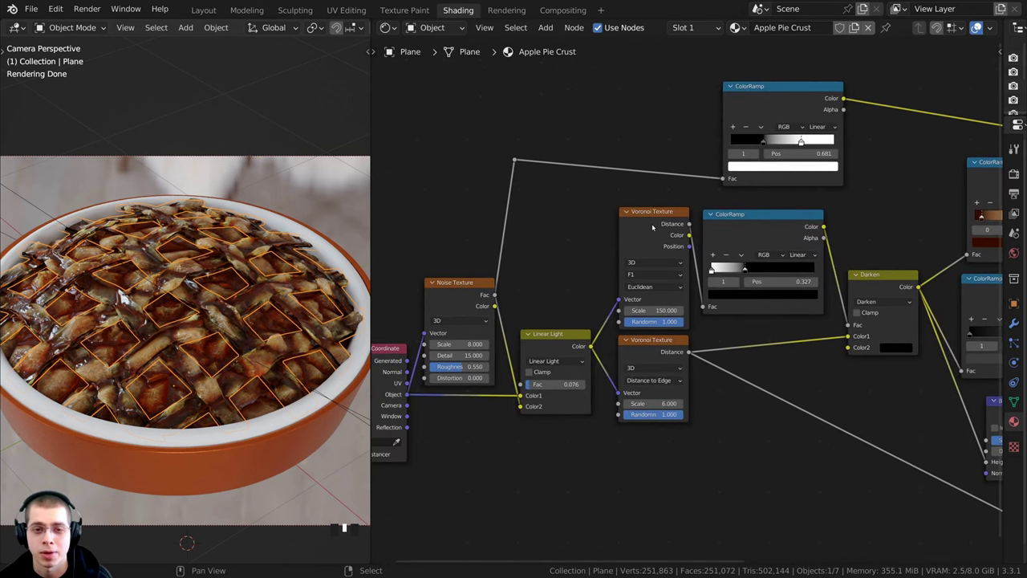
pyautogui.click(654, 227)
pyautogui.click(730, 234)
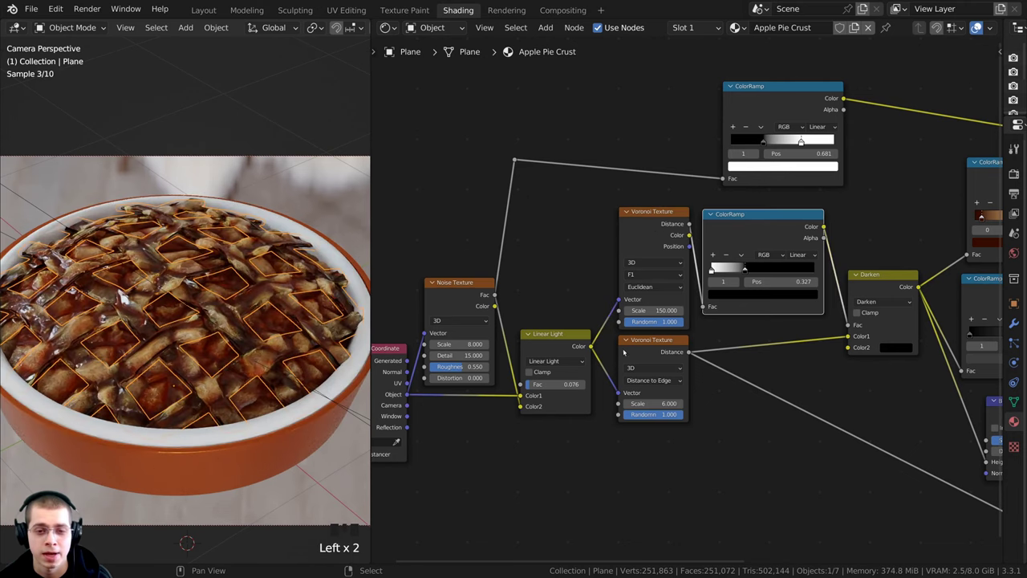
pyautogui.click(638, 353)
pyautogui.click(550, 346)
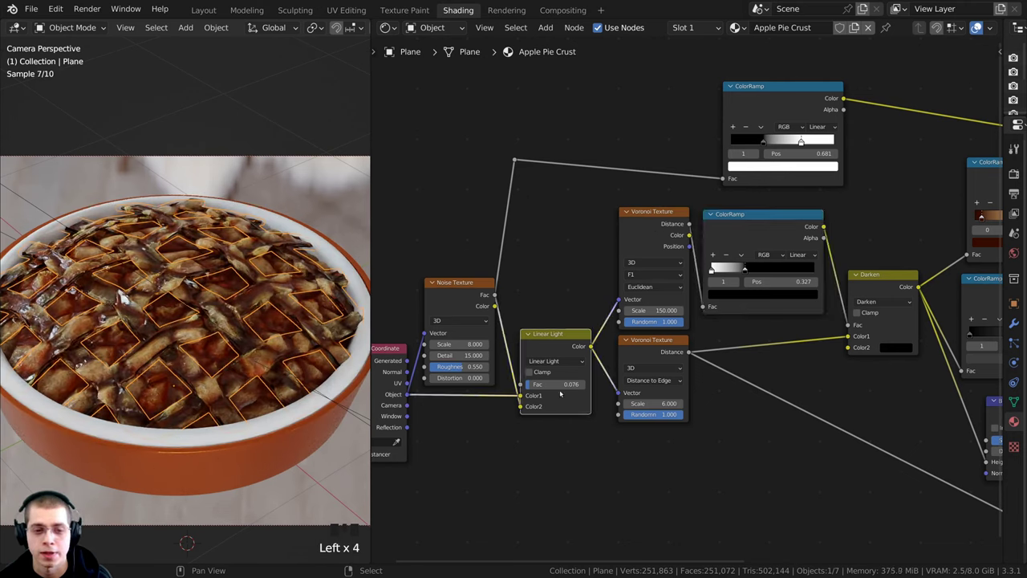
pyautogui.moveTo(537, 511); pyautogui.dragTo(728, 262)
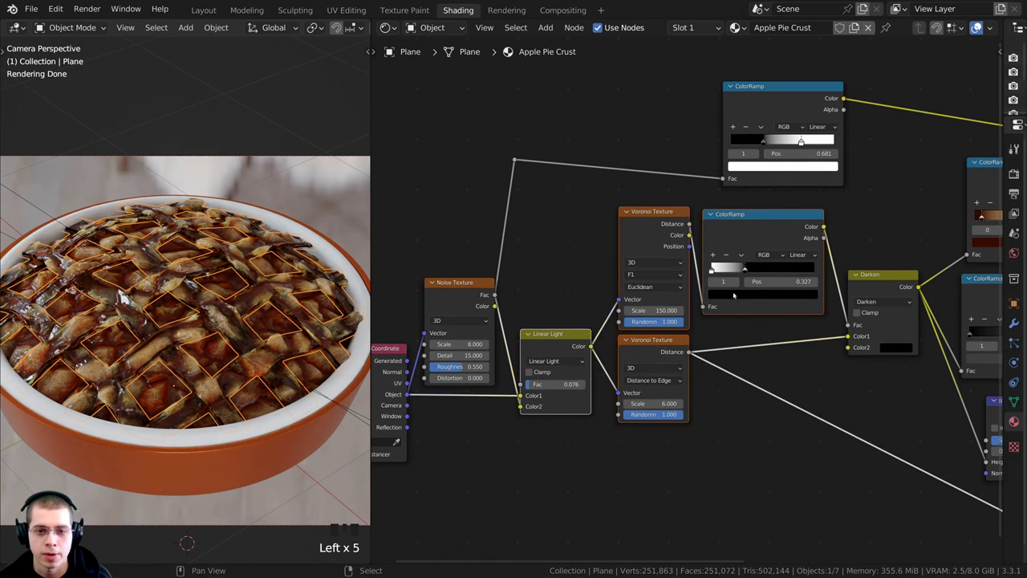
pyautogui.moveTo(743, 294); pyautogui.dragTo(734, 300, button='middle')
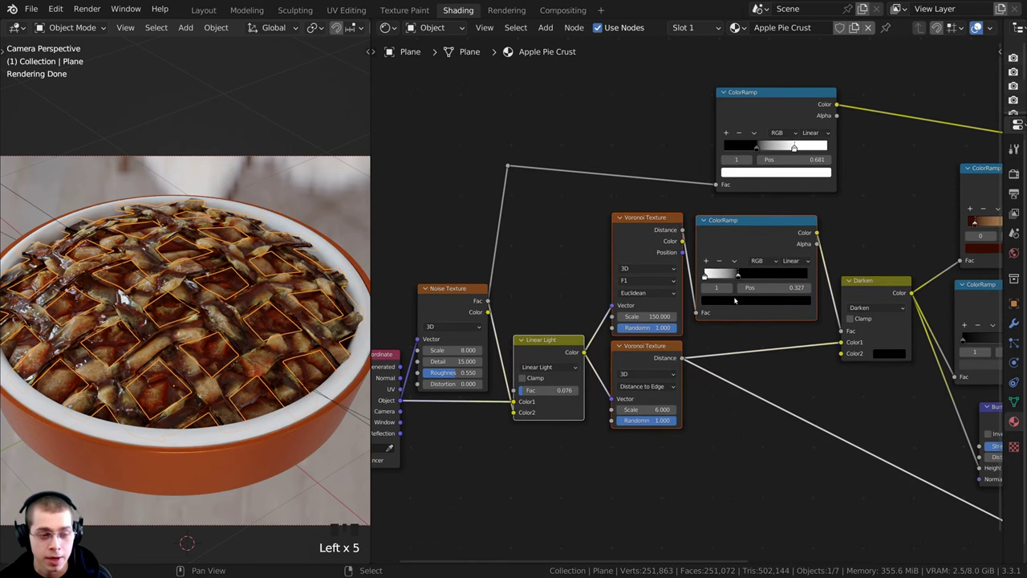
pyautogui.press('x')
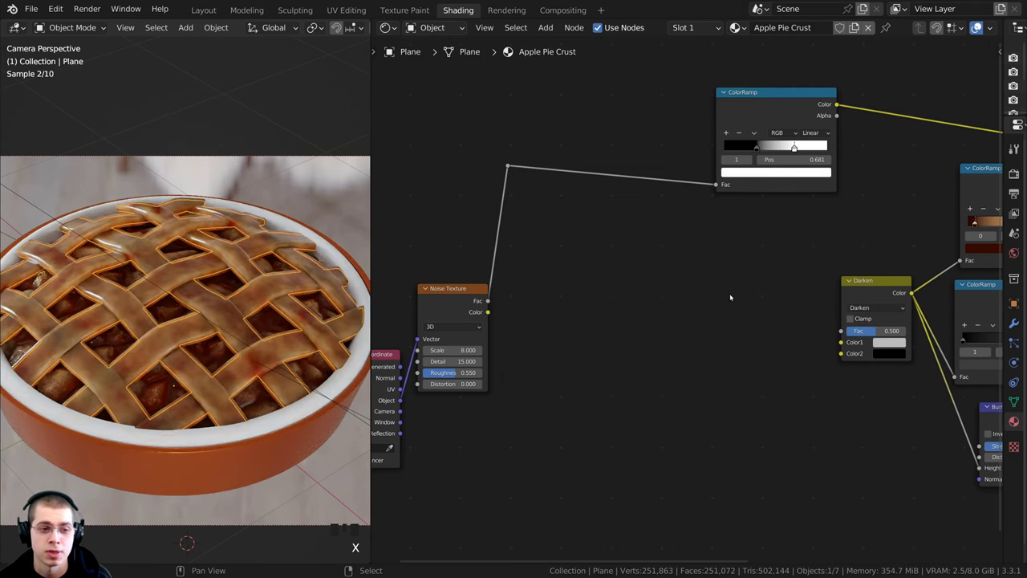
# Add a Voronoi Texture node in the gap between the Noise Texture and the Darken node
pyautogui.scroll(-1, 729, 293)
pyautogui.moveTo(730, 297); pyautogui.dragTo(674, 306, button='middle')
pyautogui.scroll(2, 629, 271)
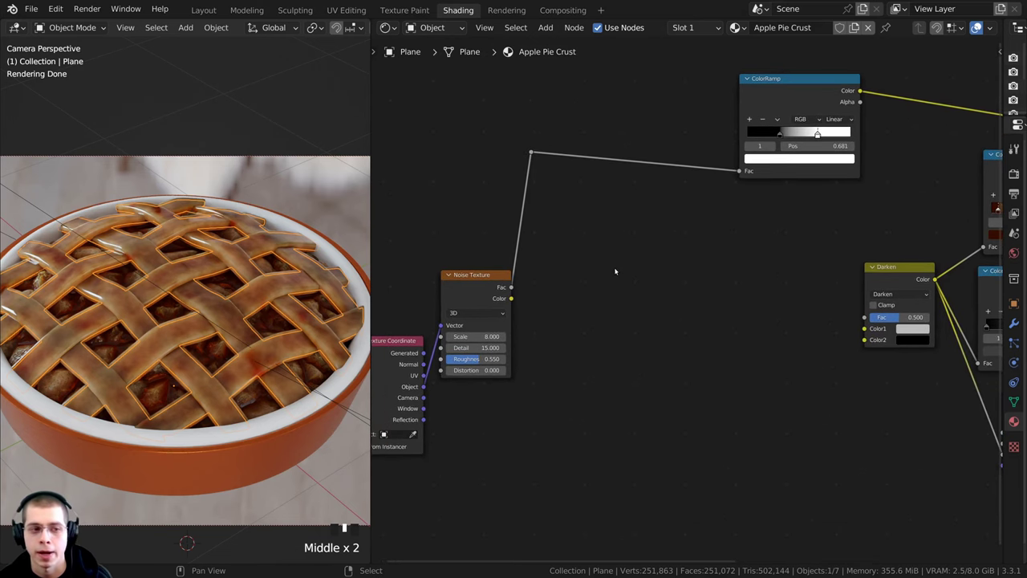
pyautogui.hotkey('shift', 'a')
pyautogui.click(616, 271)
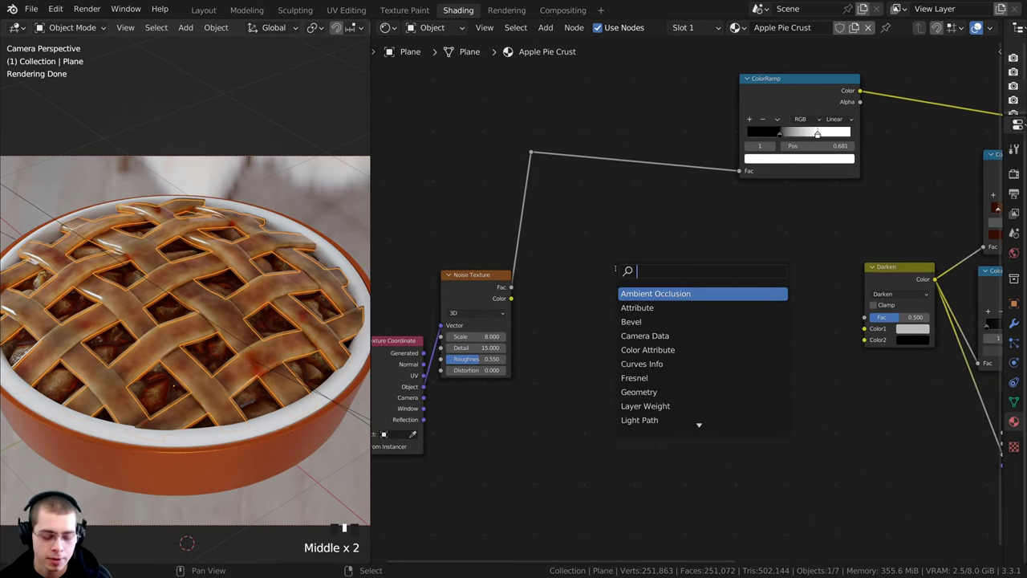
pyautogui.write('vor')
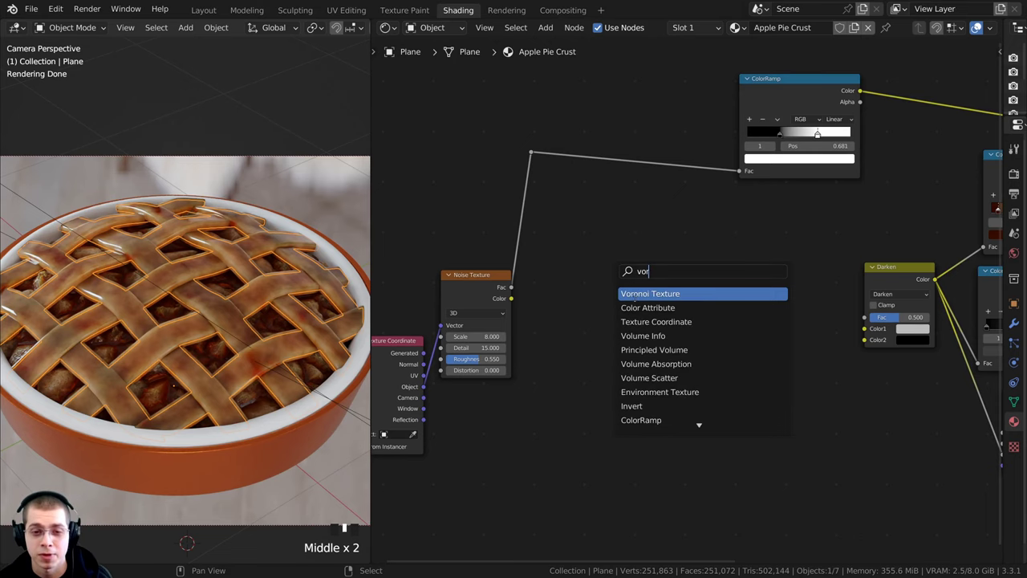
pyautogui.click(635, 295)
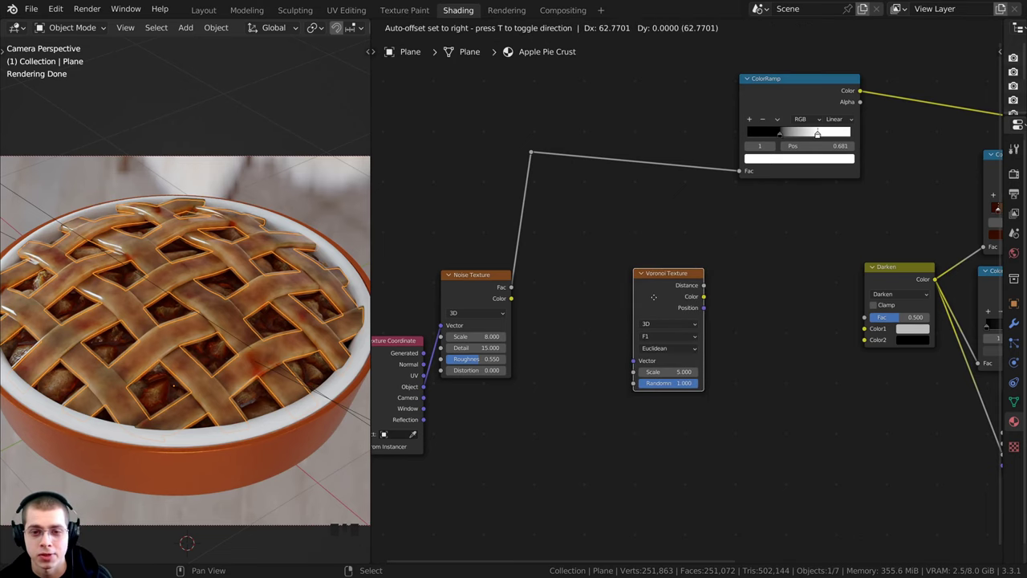
pyautogui.click(671, 337)
pyautogui.moveTo(671, 338); pyautogui.dragTo(712, 318, button='middle')
pyautogui.scroll(1, 706, 296)
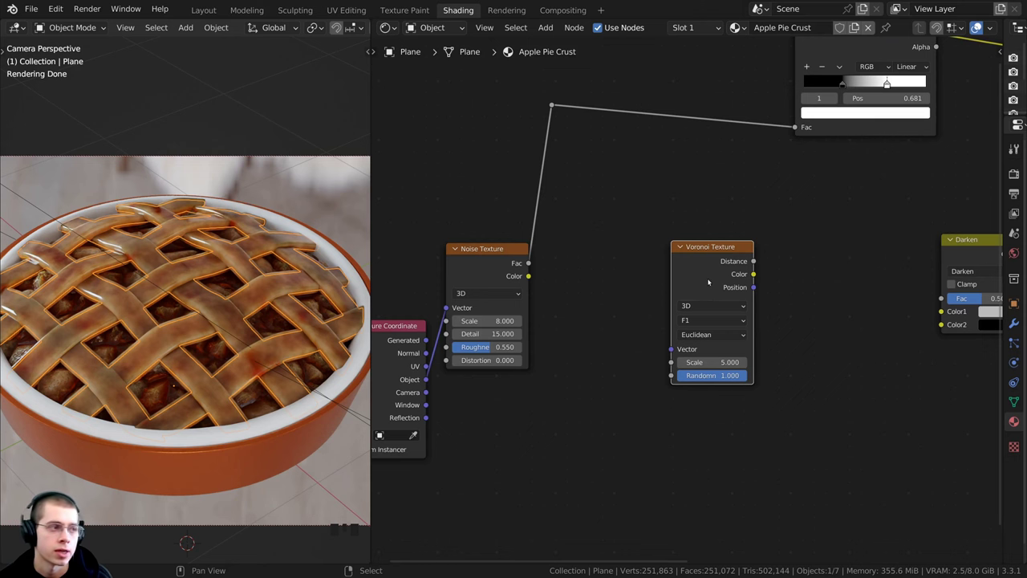
# Preview the new Voronoi Texture on the lattice crust and set its feature output to Smooth F1
pyautogui.keyDown('ctrl'); pyautogui.keyDown('shift'); pyautogui.click(711, 274); pyautogui.keyUp('shift'); pyautogui.keyUp('ctrl')
pyautogui.moveTo(710, 275); pyautogui.dragTo(727, 297)
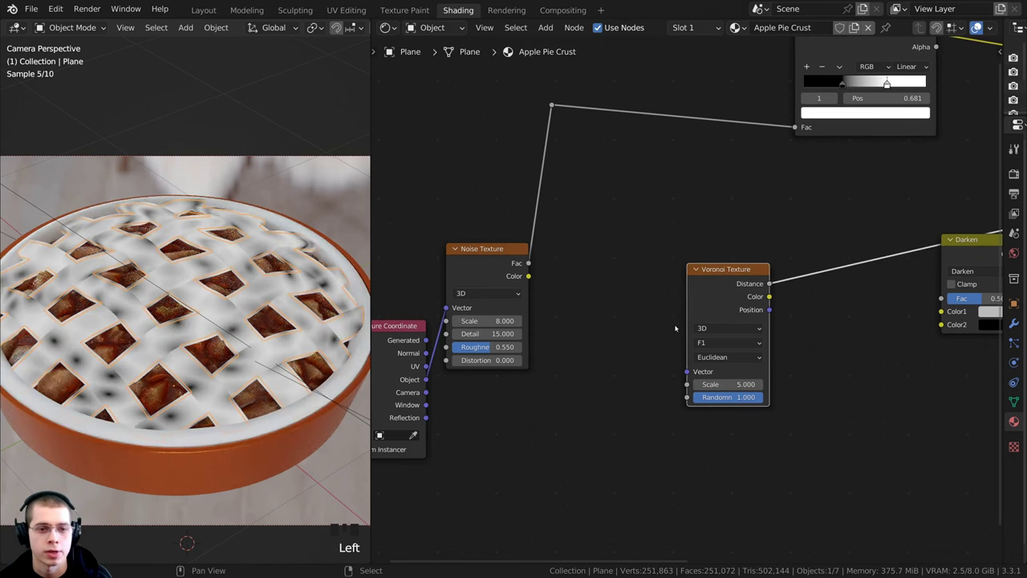
pyautogui.moveTo(675, 327); pyautogui.dragTo(702, 300, button='middle')
pyautogui.scroll(2, 672, 313)
pyautogui.click(702, 301)
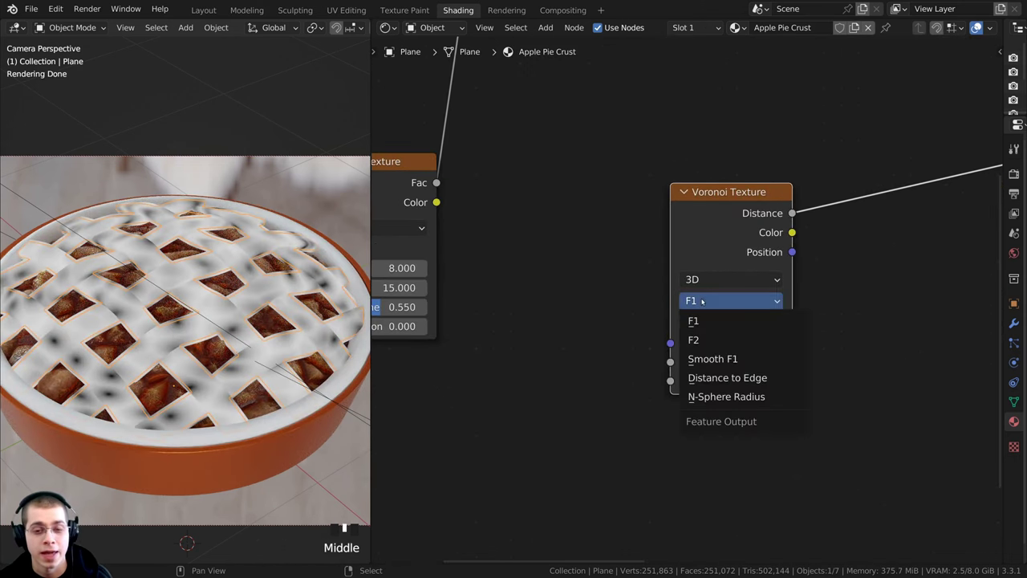
pyautogui.click(713, 359)
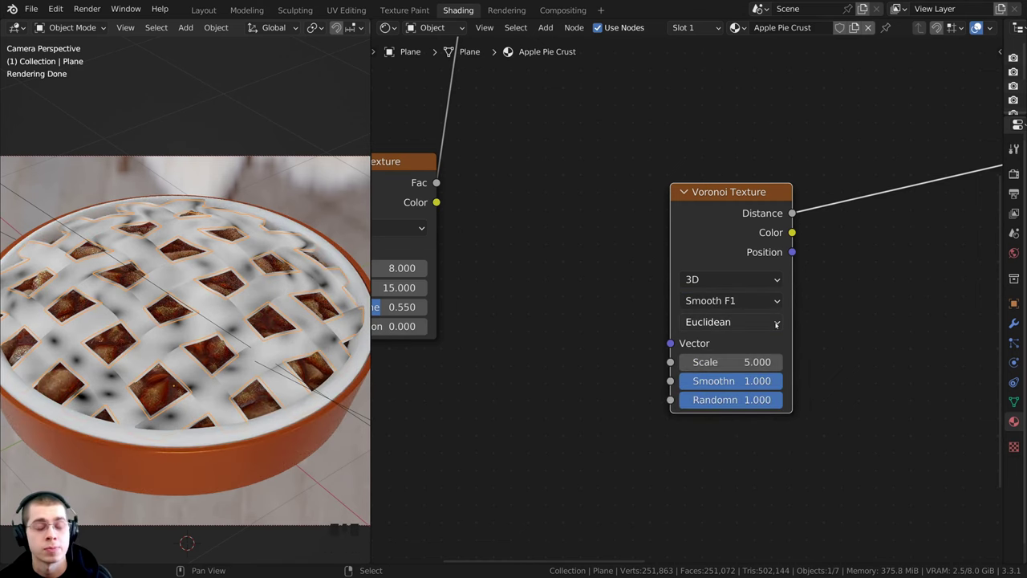
# Set the Voronoi Texture's scale to 8
pyautogui.scroll(2, 169, 327)
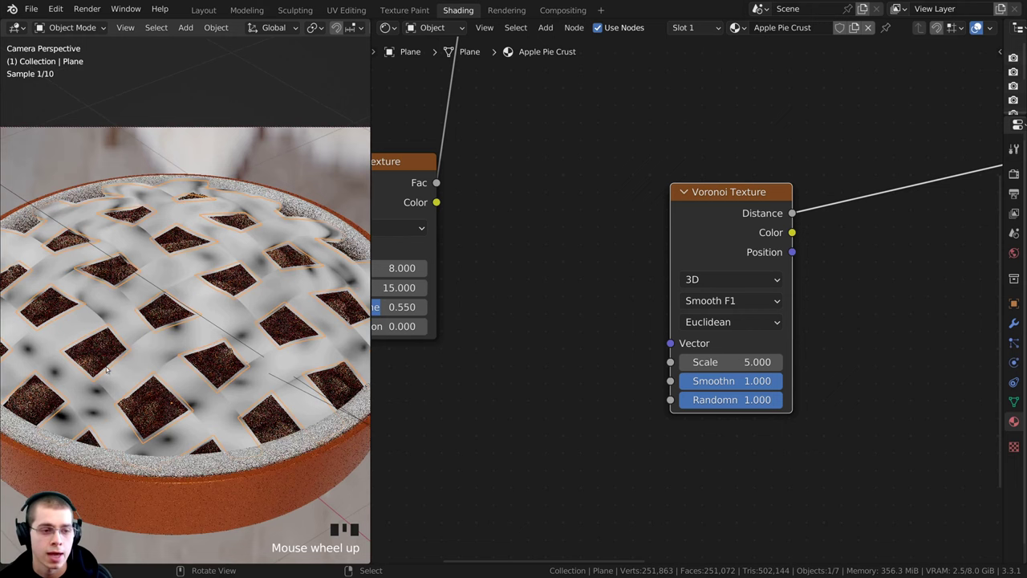
pyautogui.scroll(-1, 777, 306)
pyautogui.moveTo(740, 274); pyautogui.dragTo(737, 269, button='middle')
pyautogui.doubleClick(738, 358)
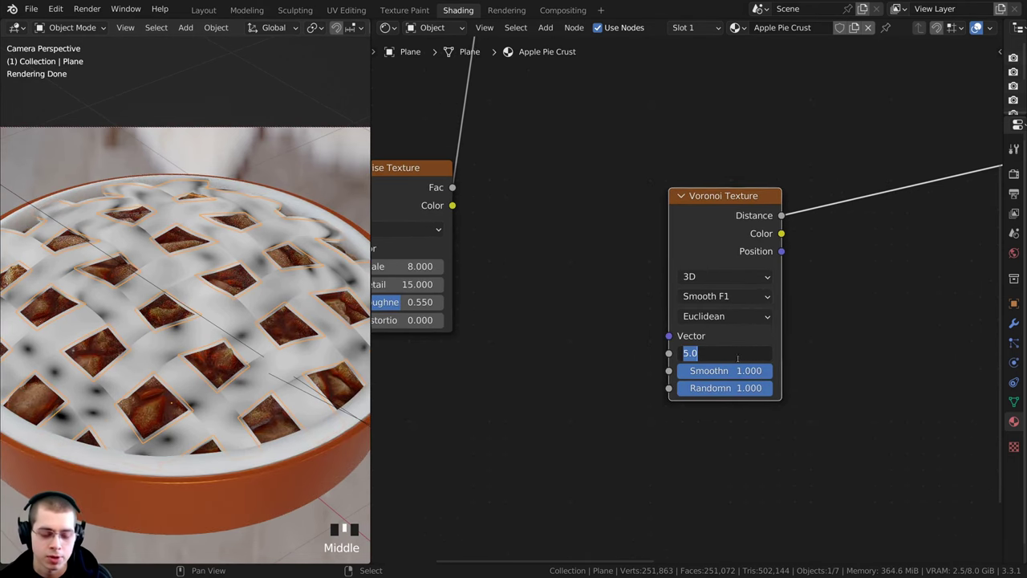
pyautogui.write('8')
pyautogui.press('Return')
# Connect the Noise Texture's Fac output to the Voronoi Texture's Vector input
pyautogui.scroll(-5, 686, 294)
pyautogui.moveTo(567, 301); pyautogui.dragTo(615, 298, button='middle')
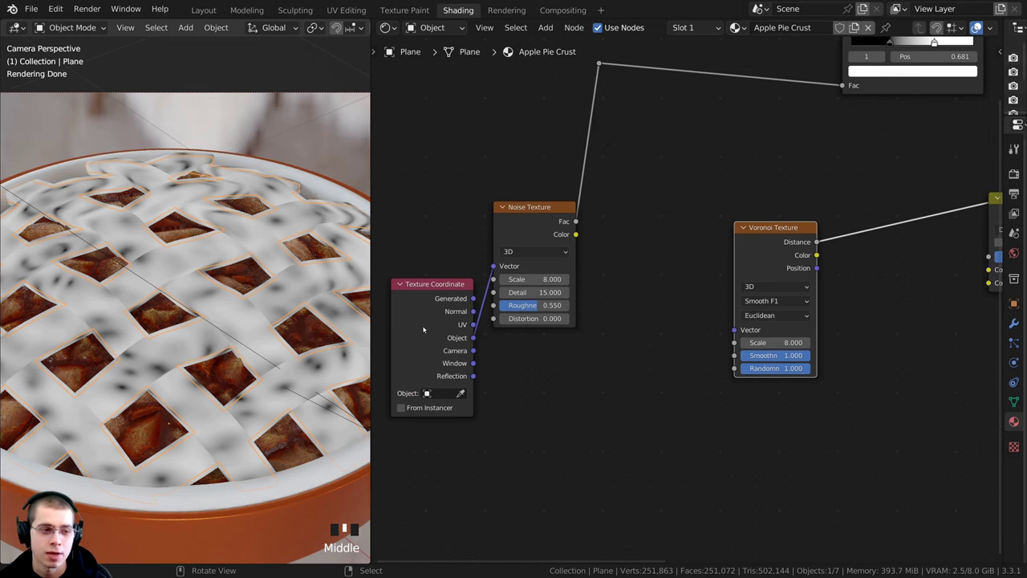
pyautogui.scroll(1, 536, 298)
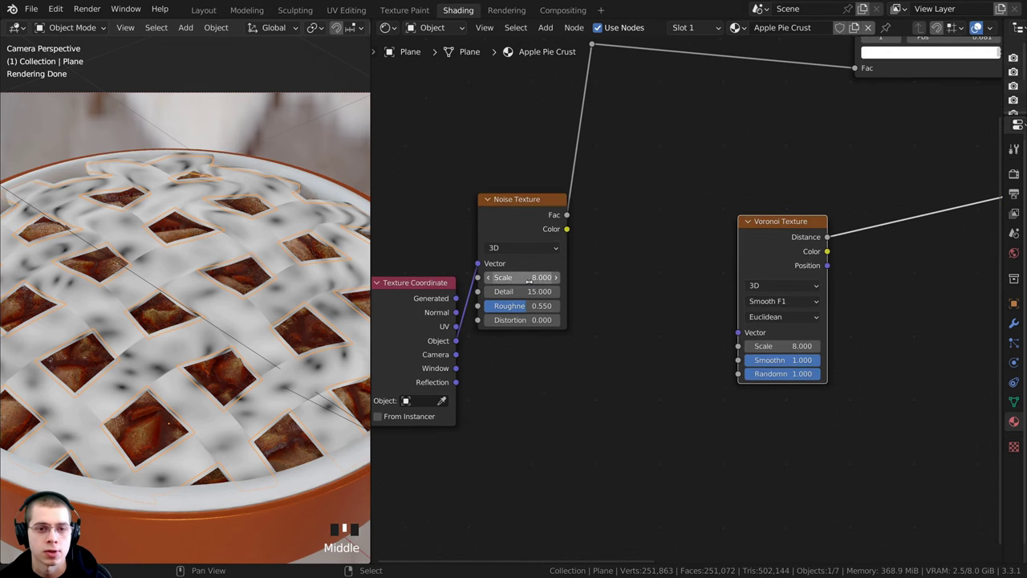
pyautogui.moveTo(567, 214); pyautogui.dragTo(739, 334)
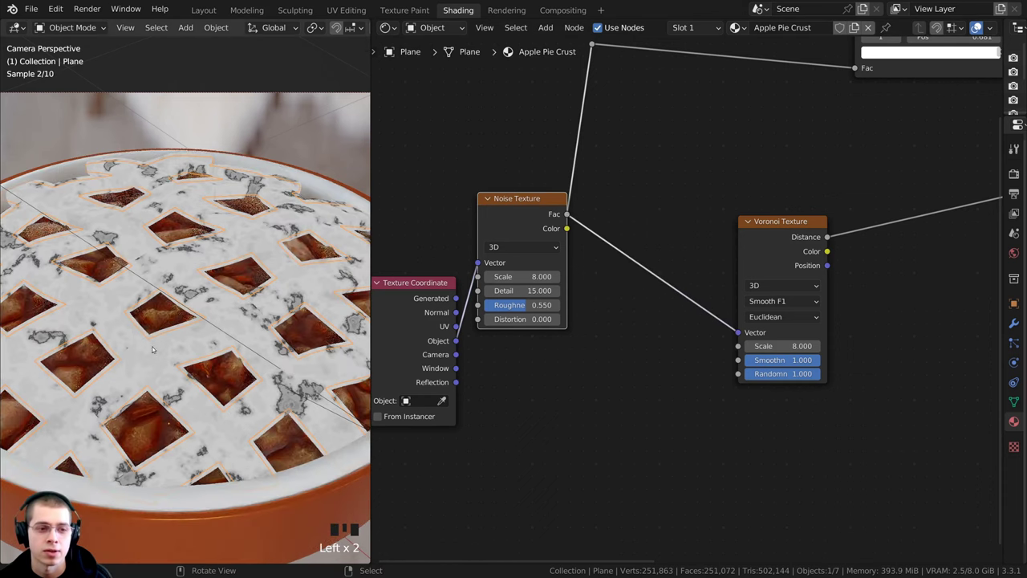
pyautogui.moveTo(769, 301); pyautogui.dragTo(768, 301, button='middle')
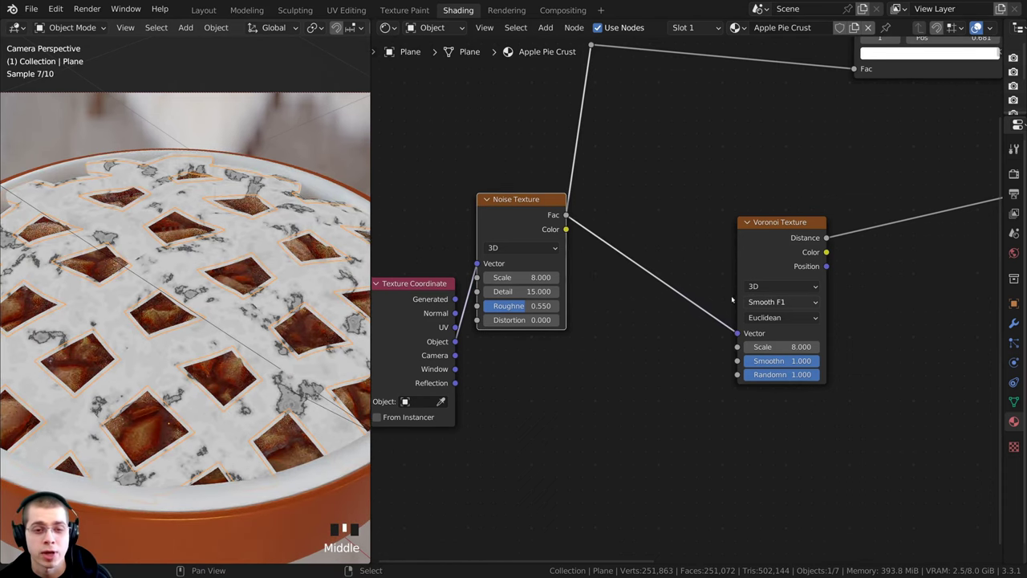
# Insert a MixRGB node on the link between the Noise Texture and the Voronoi Texture
pyautogui.hotkey('shift', 'a')
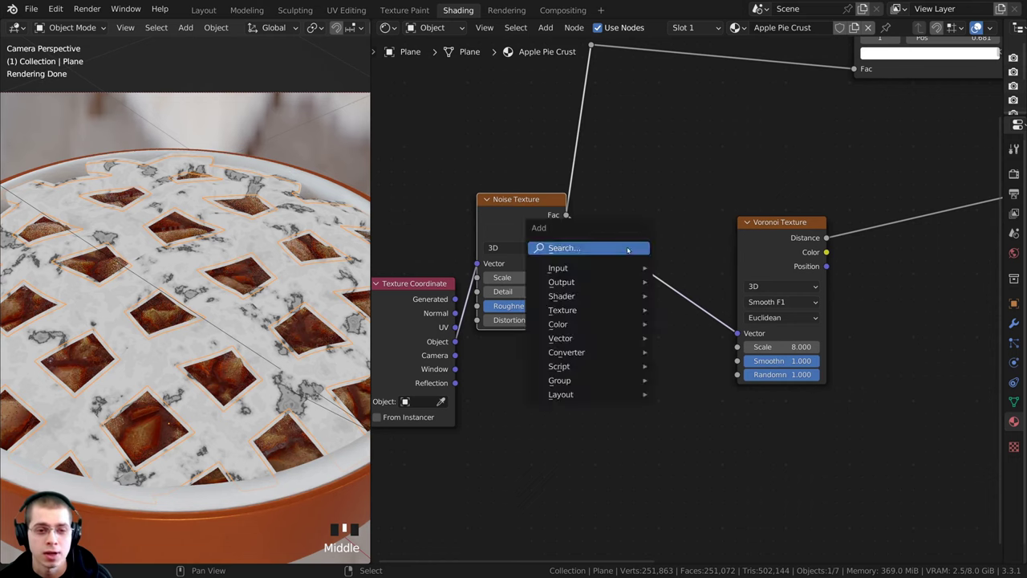
pyautogui.click(627, 250)
pyautogui.write('mi')
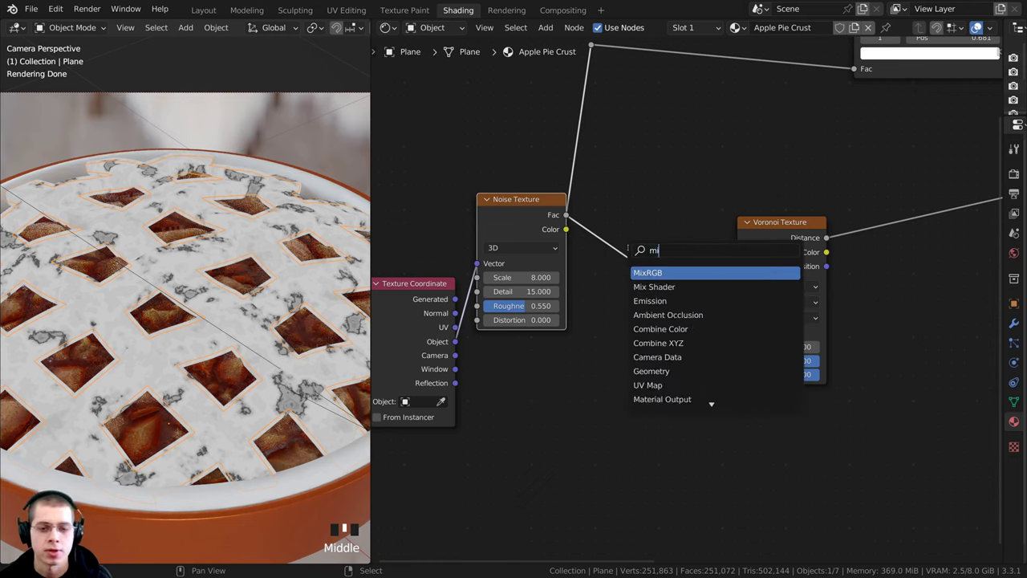
pyautogui.write('x')
pyautogui.press('Return')
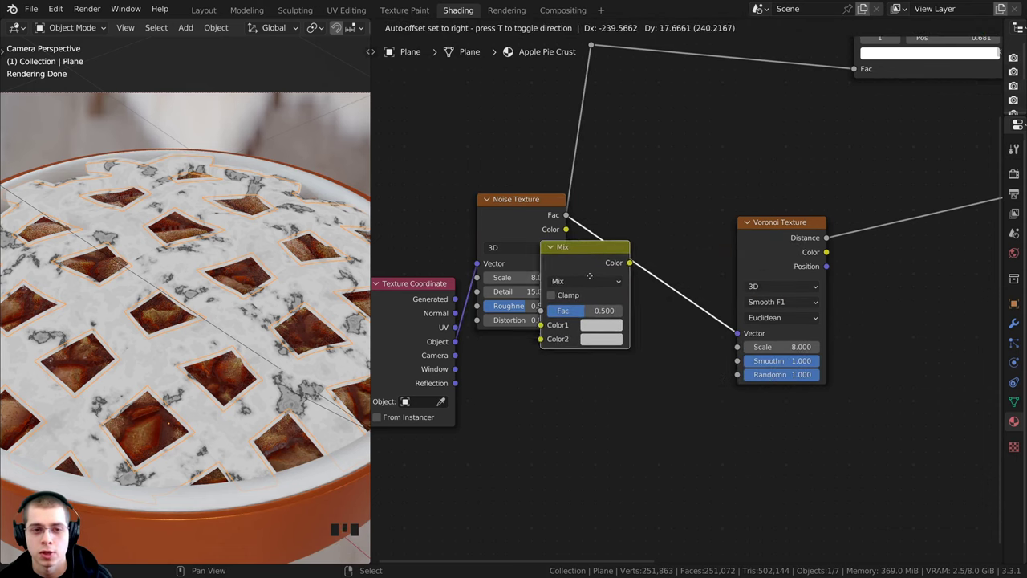
pyautogui.click(661, 308)
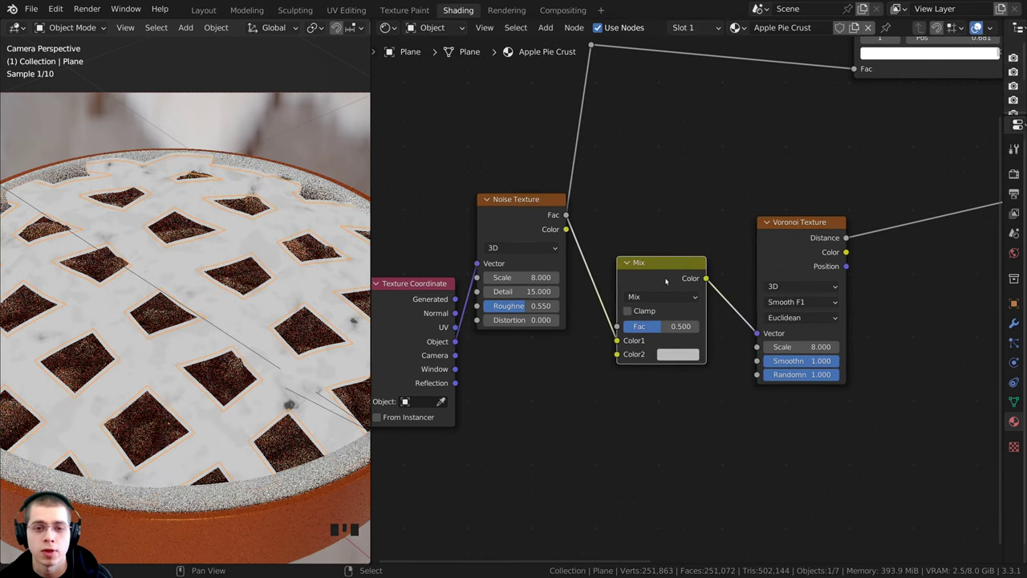
# Feed the Texture Coordinate's Object output into the Mix node's Color1 and the noise Fac into Color2
pyautogui.click(426, 350)
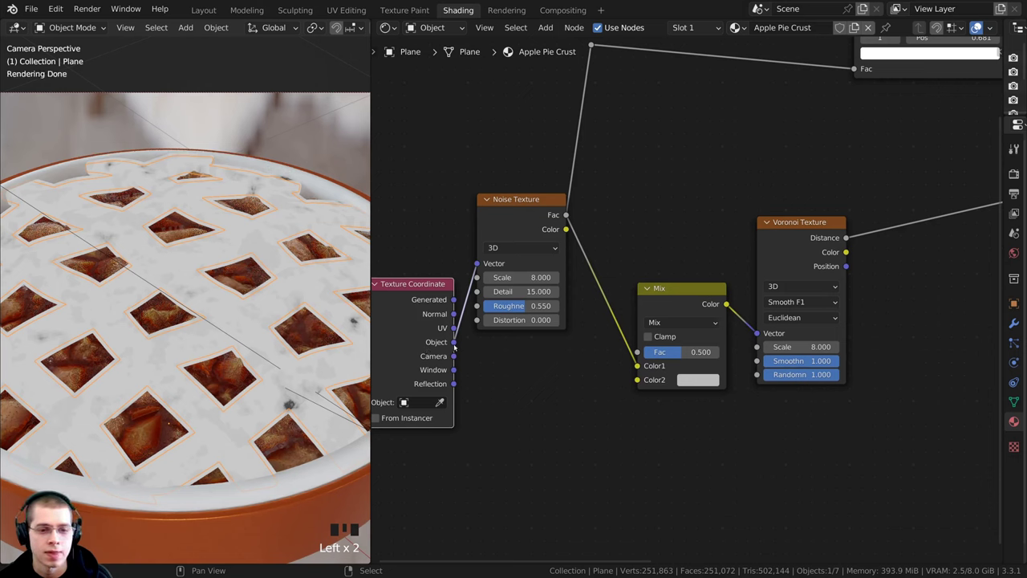
pyautogui.moveTo(454, 346); pyautogui.dragTo(636, 367)
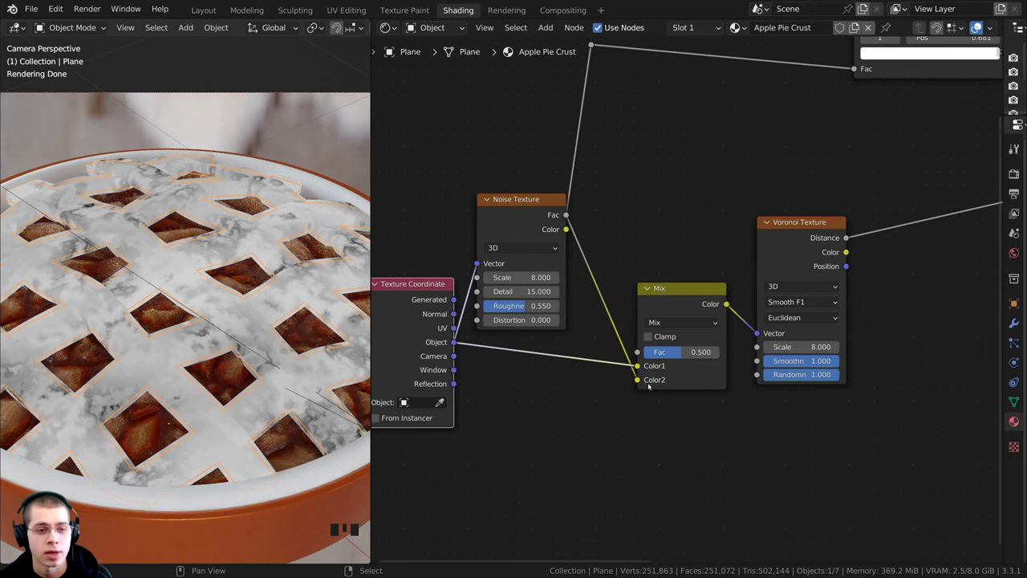
pyautogui.scroll(1, 639, 345)
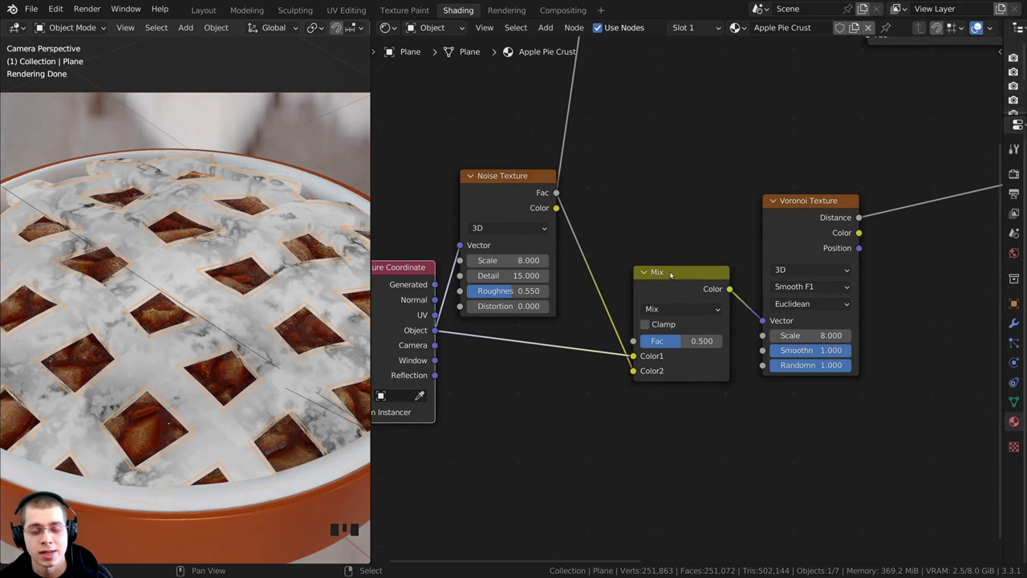
# Switch the Mix node's blend mode to Linear Light and set its Fac to 0.2
pyautogui.moveTo(671, 275); pyautogui.dragTo(670, 269)
pyautogui.click(656, 305)
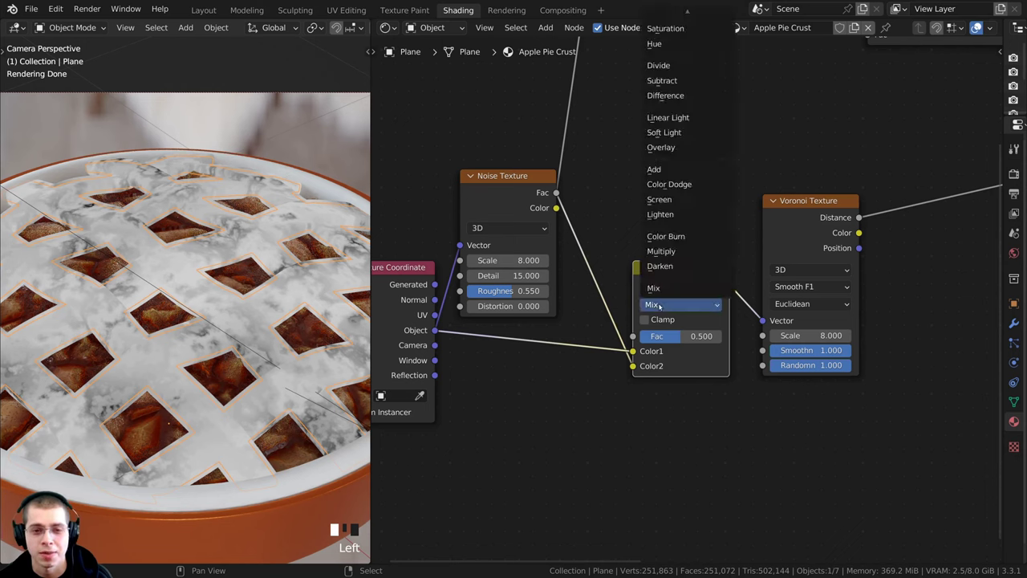
pyautogui.click(672, 118)
pyautogui.moveTo(682, 336)
pyautogui.mouseDown()
pyautogui.moveTo(653, 336)
pyautogui.moveTo(685, 346)
pyautogui.mouseUp()
pyautogui.scroll(3, 687, 298)
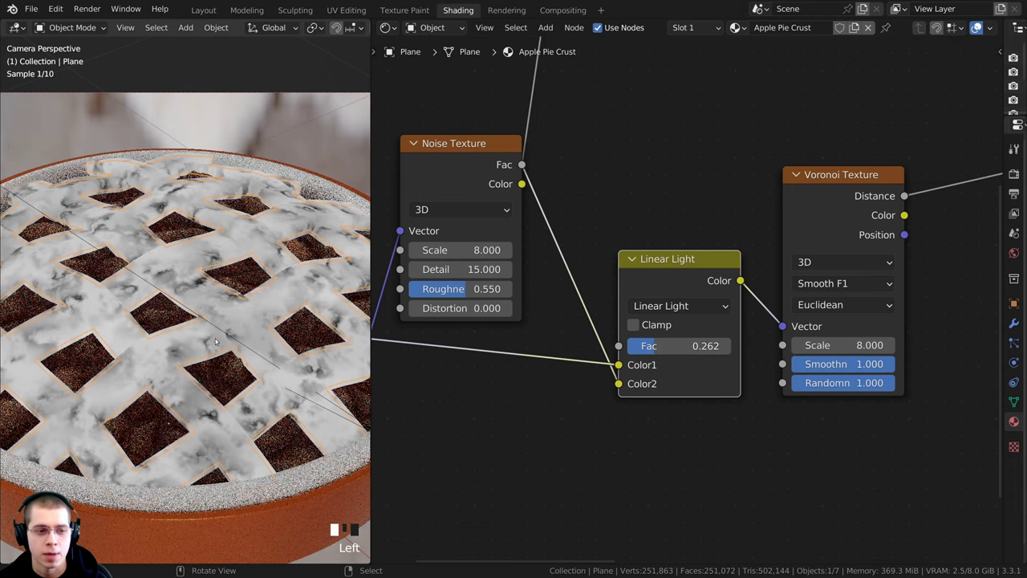
pyautogui.scroll(2, 179, 246)
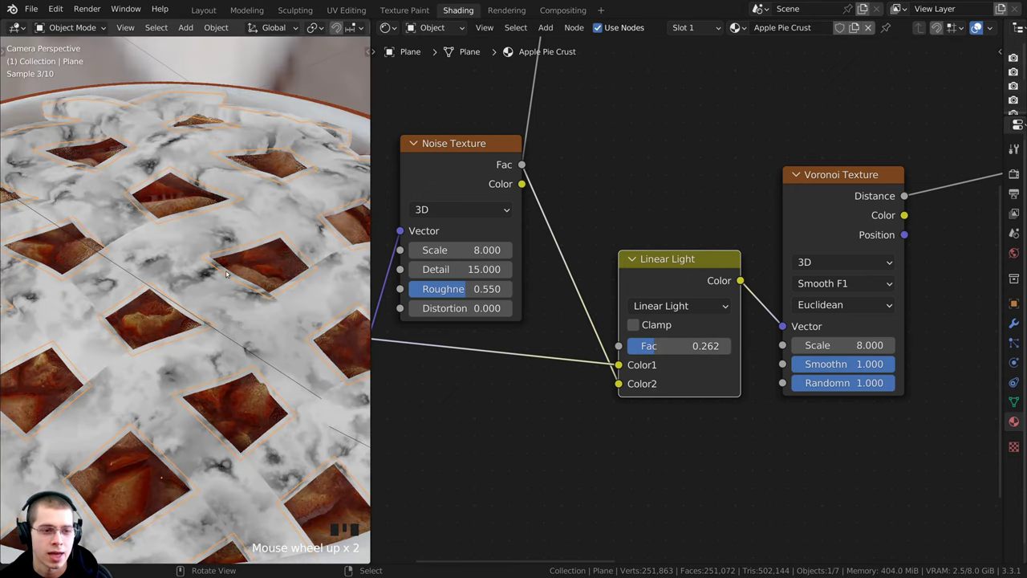
pyautogui.doubleClick(678, 345)
pyautogui.write('0.2')
pyautogui.click(328, 256)
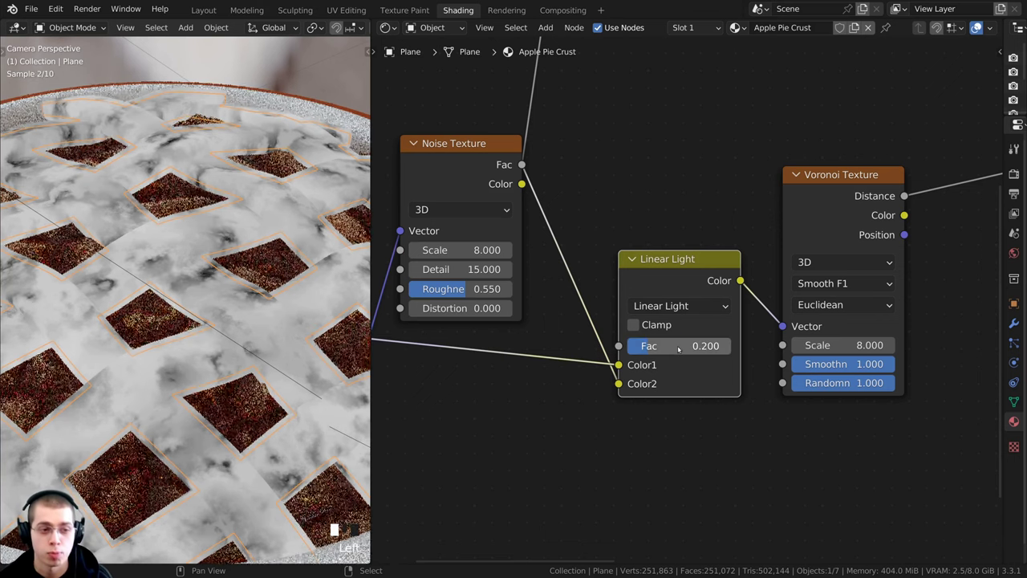
pyautogui.scroll(-4, 327, 255)
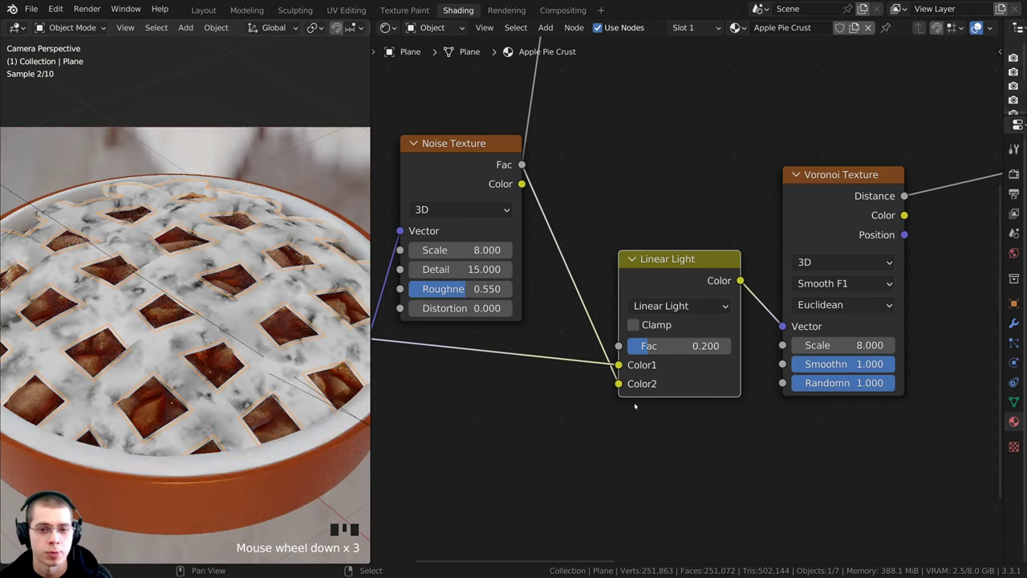
# Add a second Noise Texture node just below the Linear Light node
pyautogui.scroll(1, 643, 362)
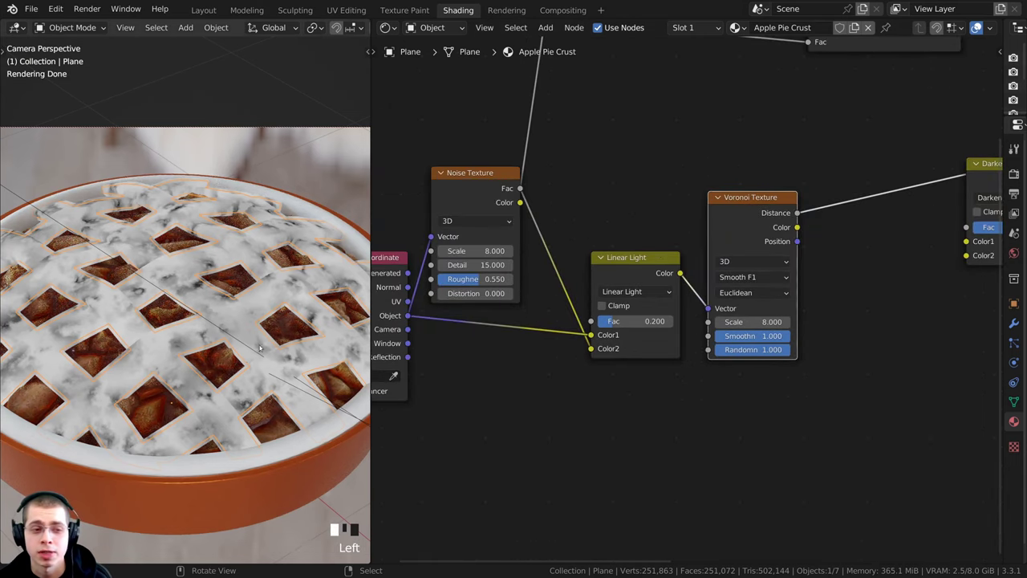
pyautogui.moveTo(603, 348); pyautogui.dragTo(645, 319, button='middle')
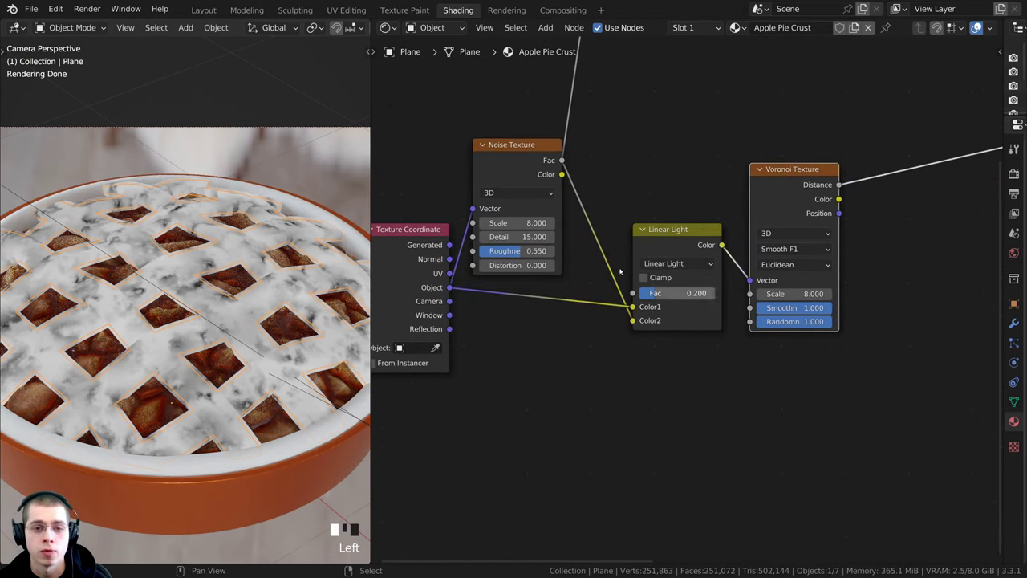
pyautogui.hotkey('shift', 'a')
pyautogui.click(576, 164)
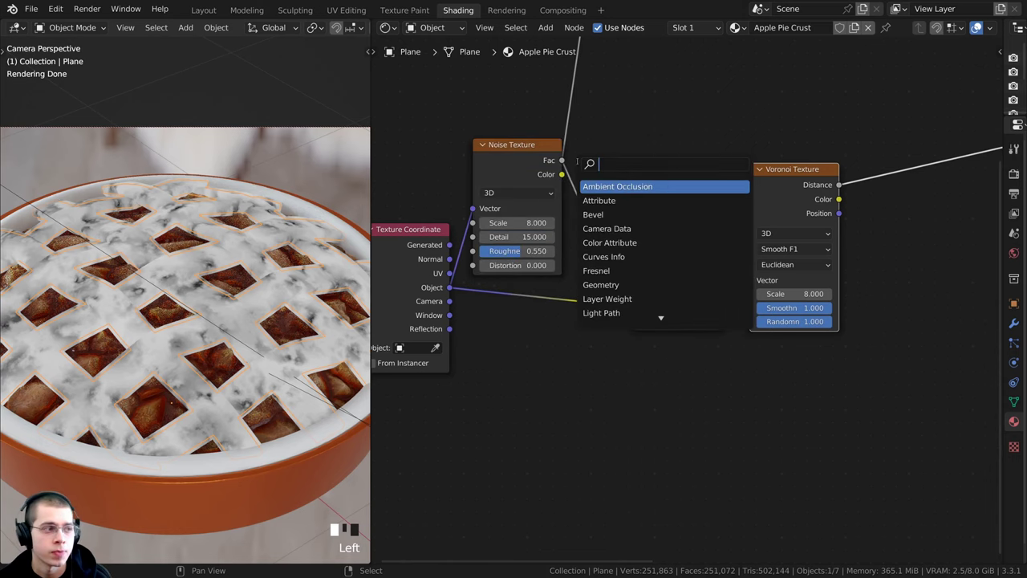
pyautogui.write('noise')
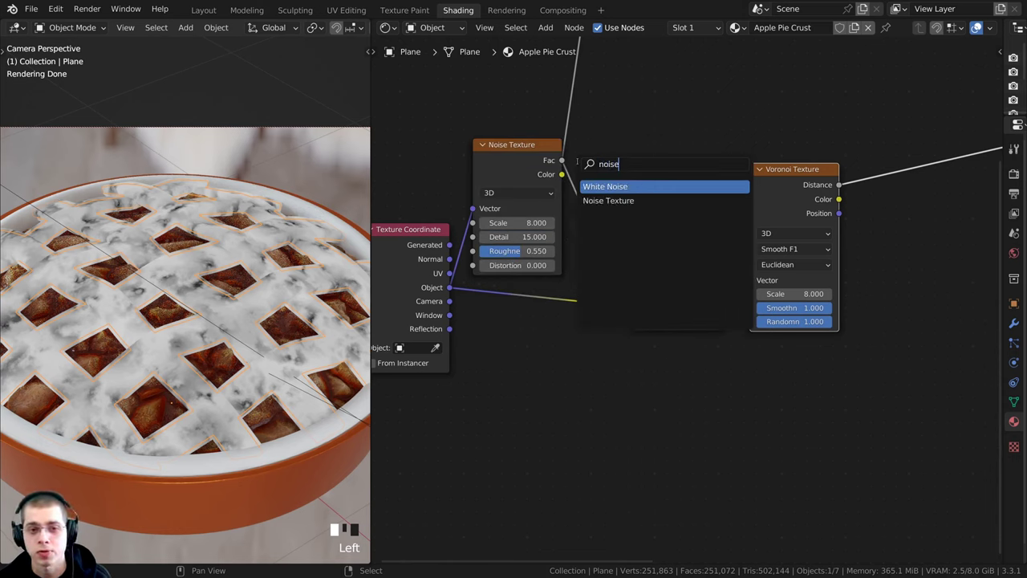
pyautogui.click(610, 201)
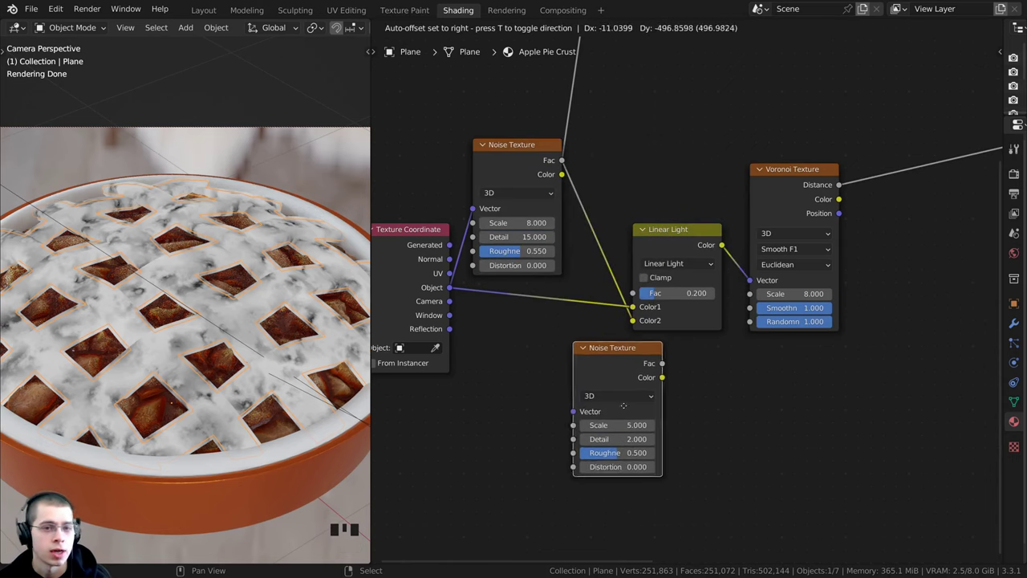
pyautogui.click(677, 381)
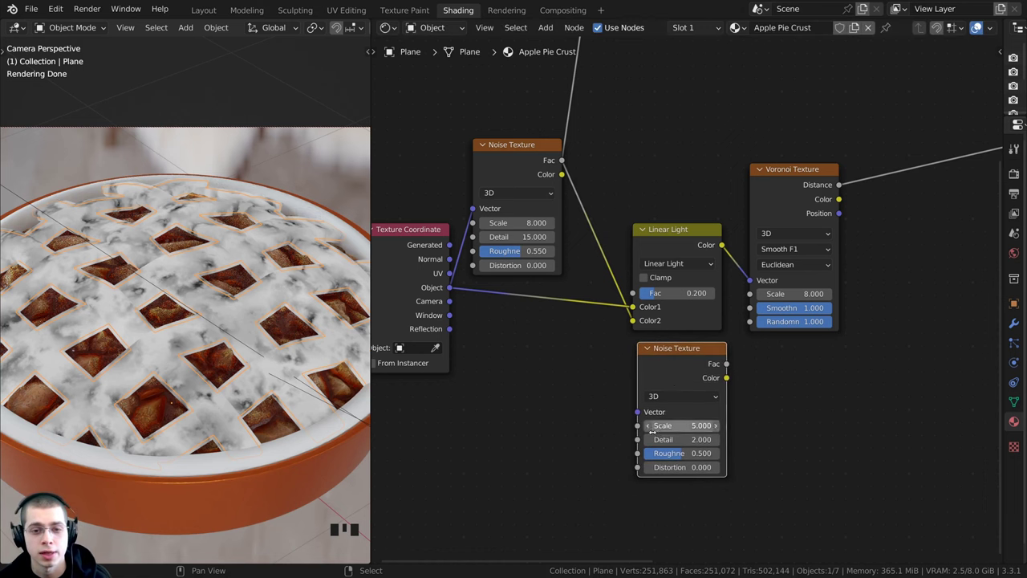
# Feed the Texture Coordinate's Object output into the new Noise Texture's Vector and preview that noise on the lattice
pyautogui.moveTo(430, 315); pyautogui.dragTo(437, 307, button='middle')
pyautogui.moveTo(454, 280); pyautogui.dragTo(641, 406)
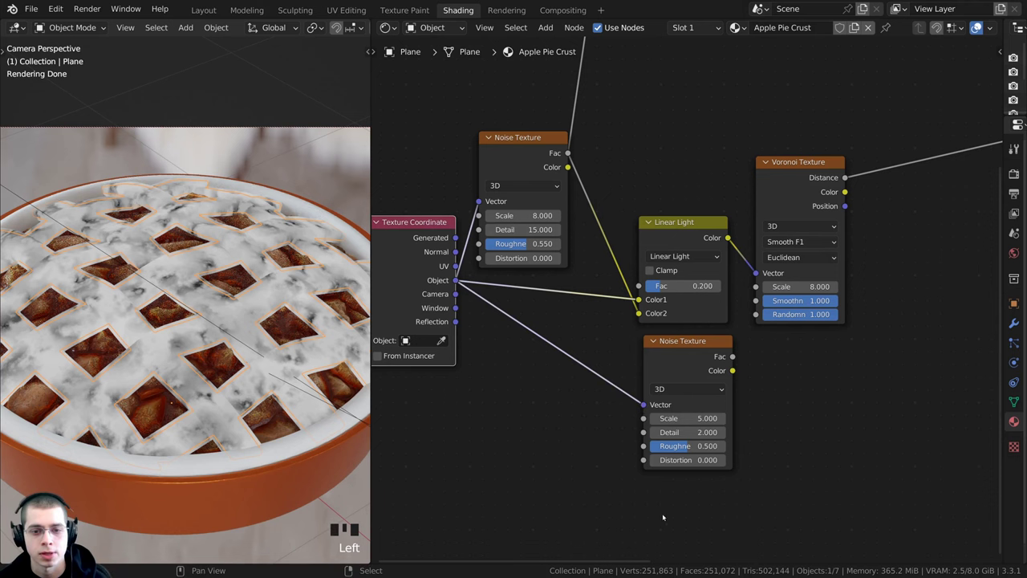
pyautogui.keyDown('ctrl'); pyautogui.scroll(-5, 662, 513); pyautogui.keyUp('ctrl')
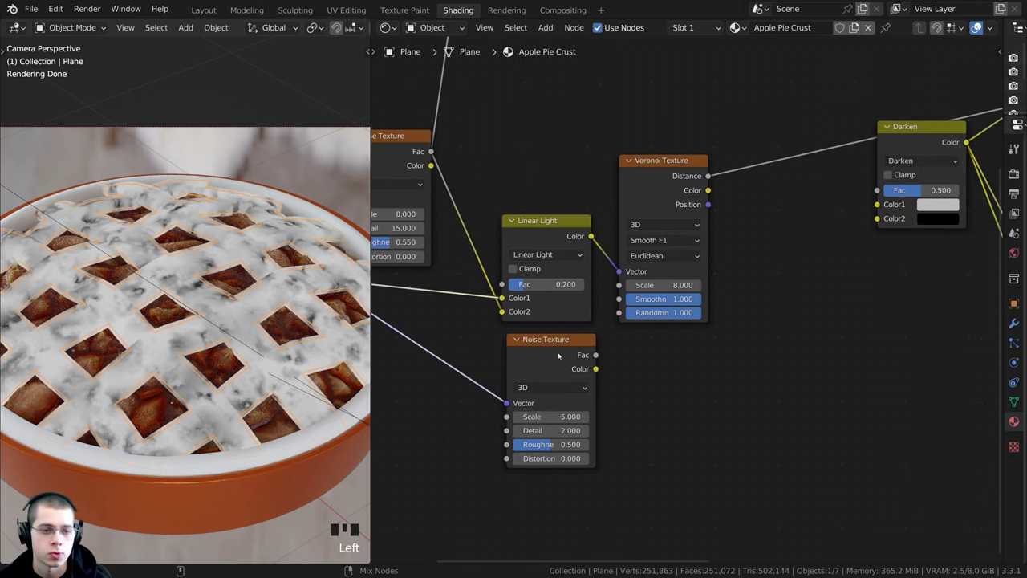
pyautogui.keyDown('ctrl'); pyautogui.keyDown('shift'); pyautogui.click(557, 353); pyautogui.keyUp('shift'); pyautogui.keyUp('ctrl')
pyautogui.scroll(3, 556, 368)
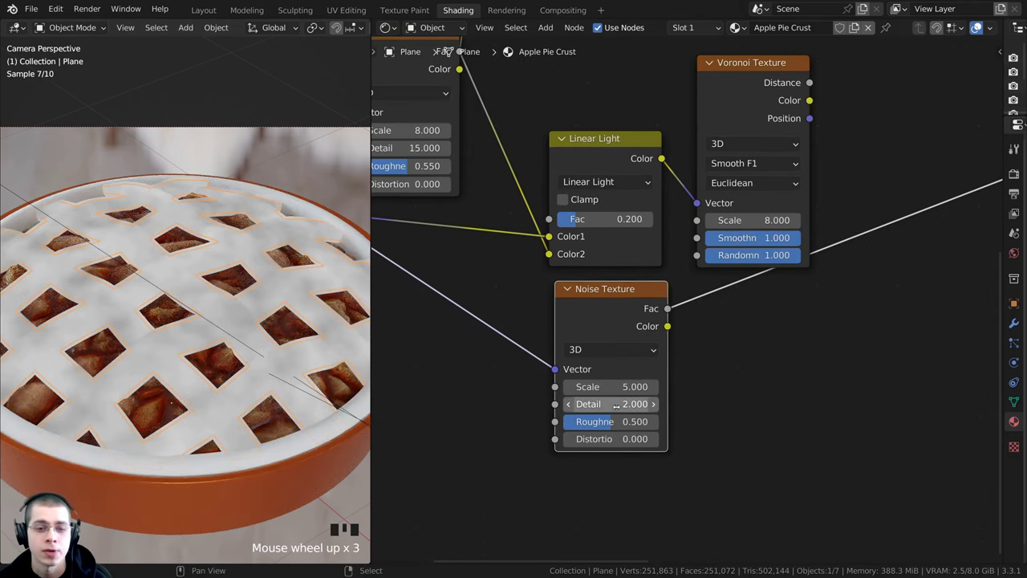
# Set the new Noise Texture's Detail to 15 and its Scale to 9
pyautogui.scroll(1, 613, 403)
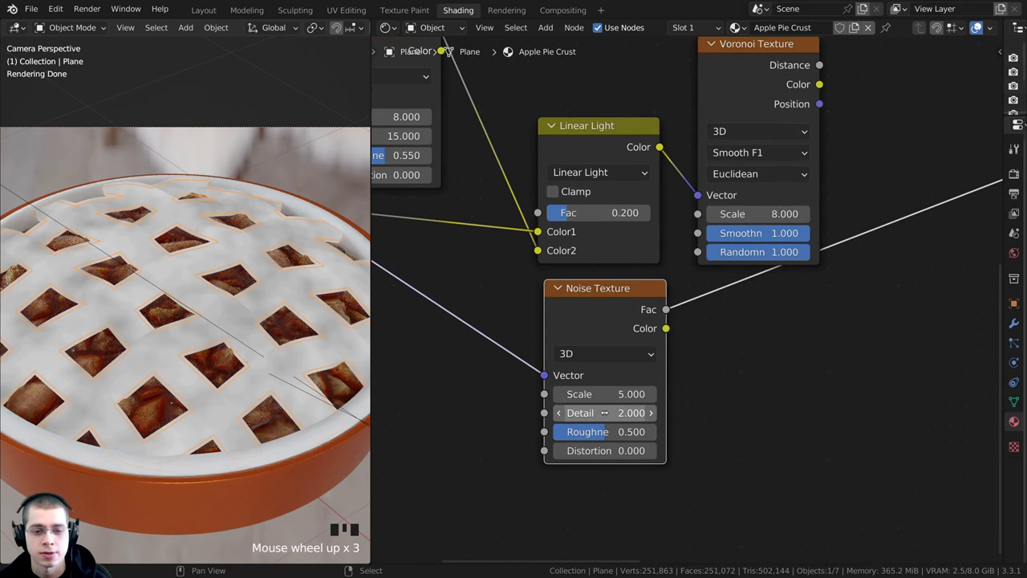
pyautogui.moveTo(594, 412); pyautogui.dragTo(658, 413)
pyautogui.moveTo(584, 399); pyautogui.dragTo(599, 384, button='middle')
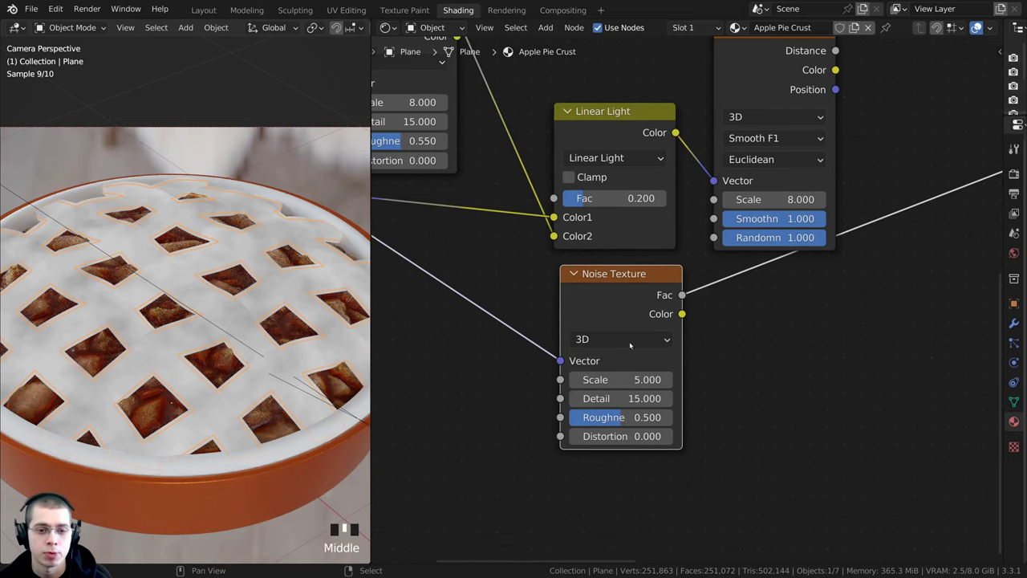
pyautogui.click(599, 384)
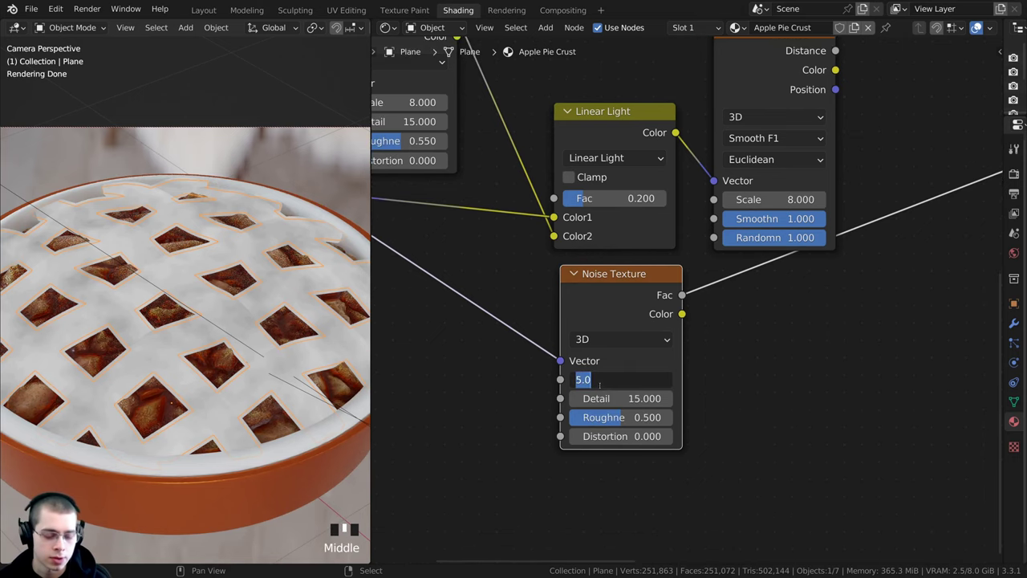
pyautogui.write('9')
pyautogui.click(492, 390)
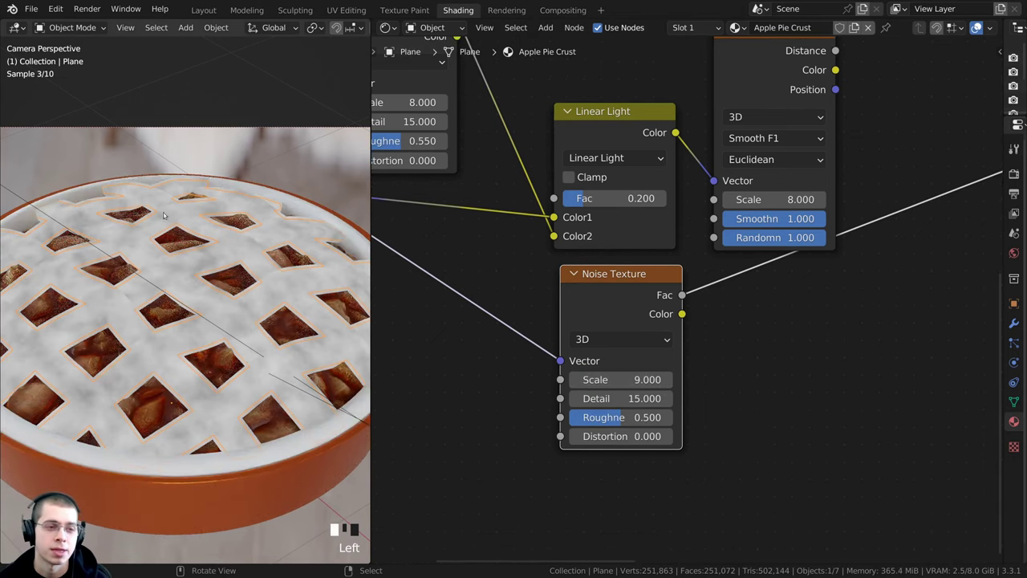
# Connect the Voronoi Texture's Distance output to the Fac input of the Darken node feeding the ColorRamps and Bump
pyautogui.scroll(3, 215, 255)
pyautogui.scroll(-5, 219, 292)
pyautogui.scroll(-5, 621, 330)
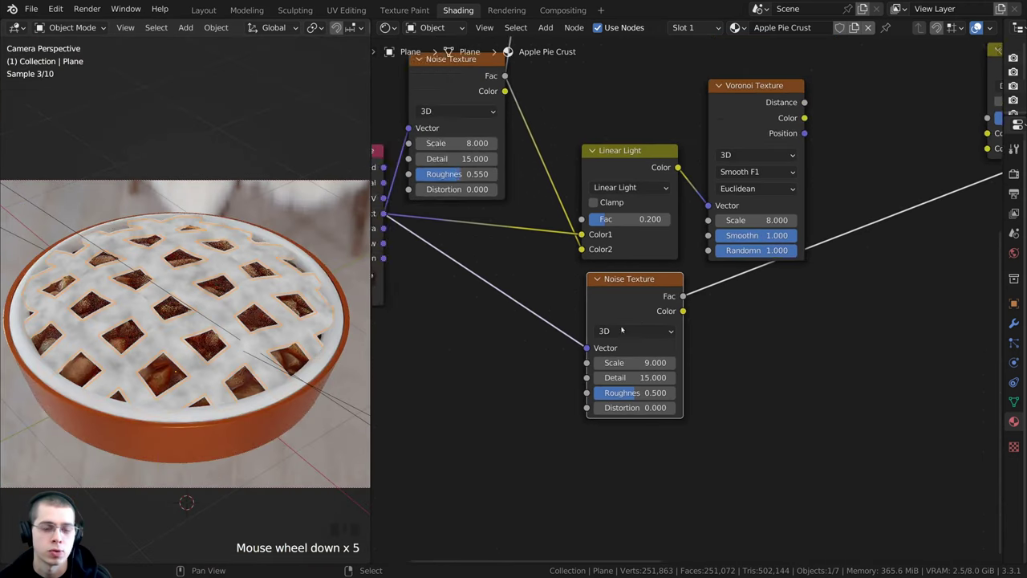
pyautogui.moveTo(713, 285); pyautogui.dragTo(595, 331, button='middle')
pyautogui.scroll(-1, 831, 145)
pyautogui.moveTo(831, 145); pyautogui.dragTo(719, 188, button='middle')
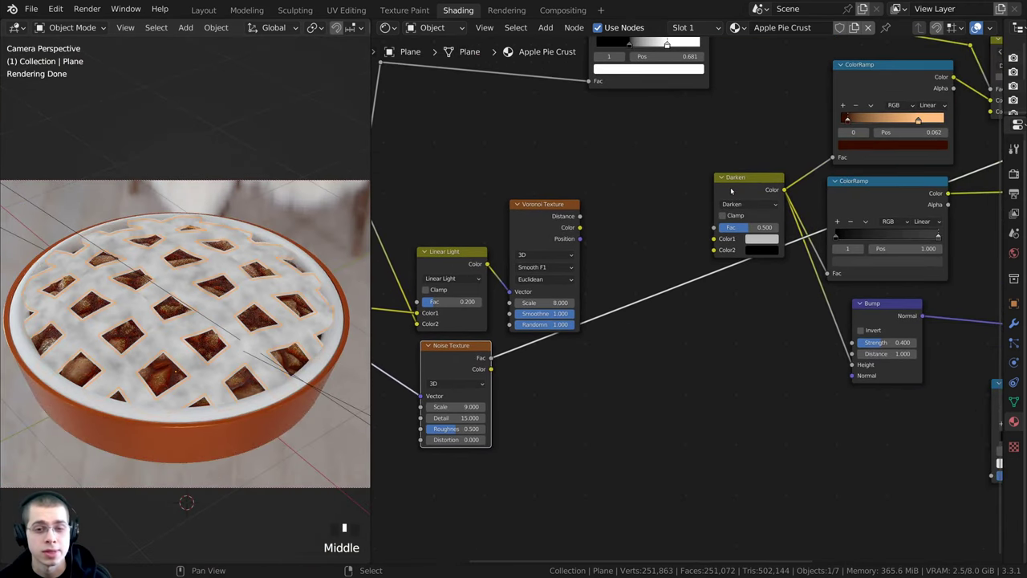
pyautogui.click(731, 191)
pyautogui.click(533, 222)
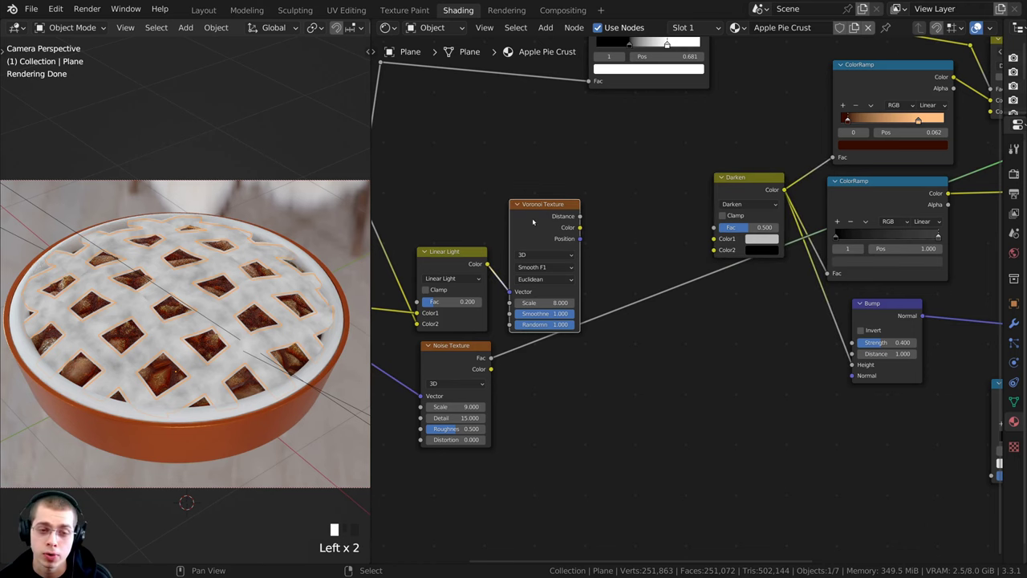
pyautogui.moveTo(552, 305); pyautogui.dragTo(620, 302, button='middle')
pyautogui.scroll(4, 639, 233)
pyautogui.moveTo(617, 198); pyautogui.dragTo(522, 226, button='middle')
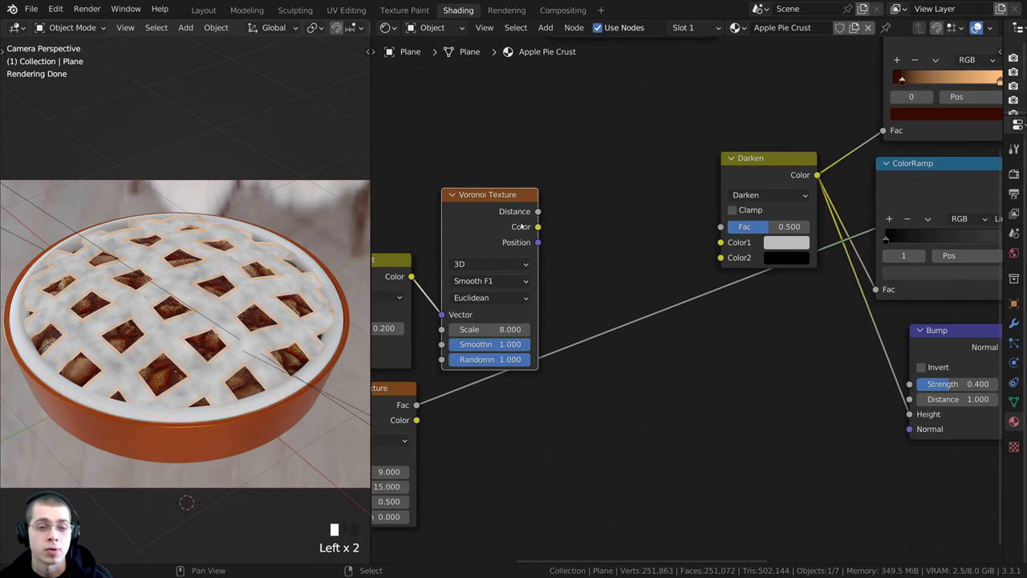
pyautogui.moveTo(537, 212); pyautogui.dragTo(699, 292)
pyautogui.moveTo(699, 292); pyautogui.dragTo(811, 195, button='middle')
# Connect the second Noise Texture's Fac output to the Color2 input of that same Darken node
pyautogui.click(481, 319)
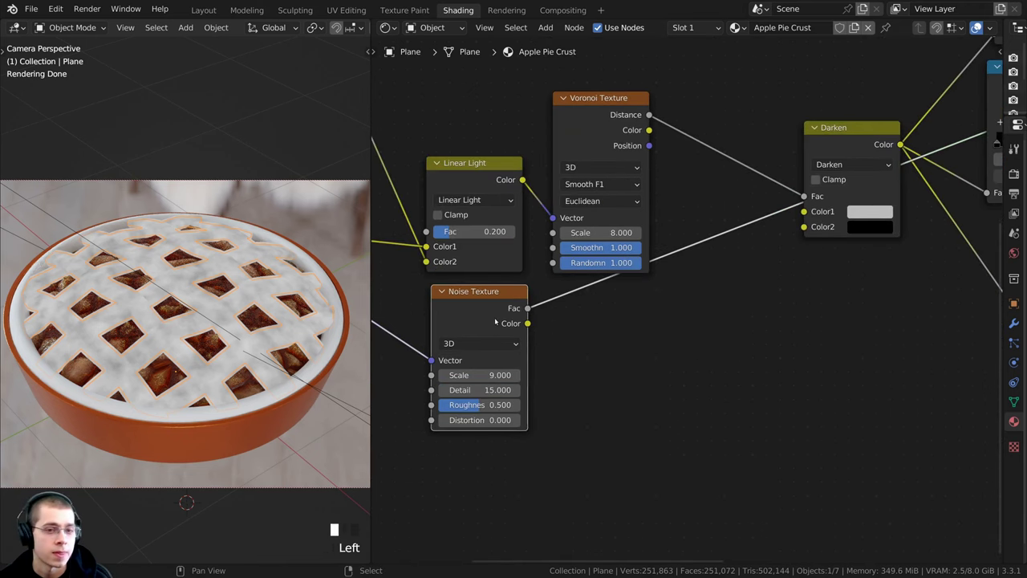
pyautogui.moveTo(527, 308); pyautogui.dragTo(802, 230)
pyautogui.moveTo(733, 251); pyautogui.dragTo(626, 321, button='middle')
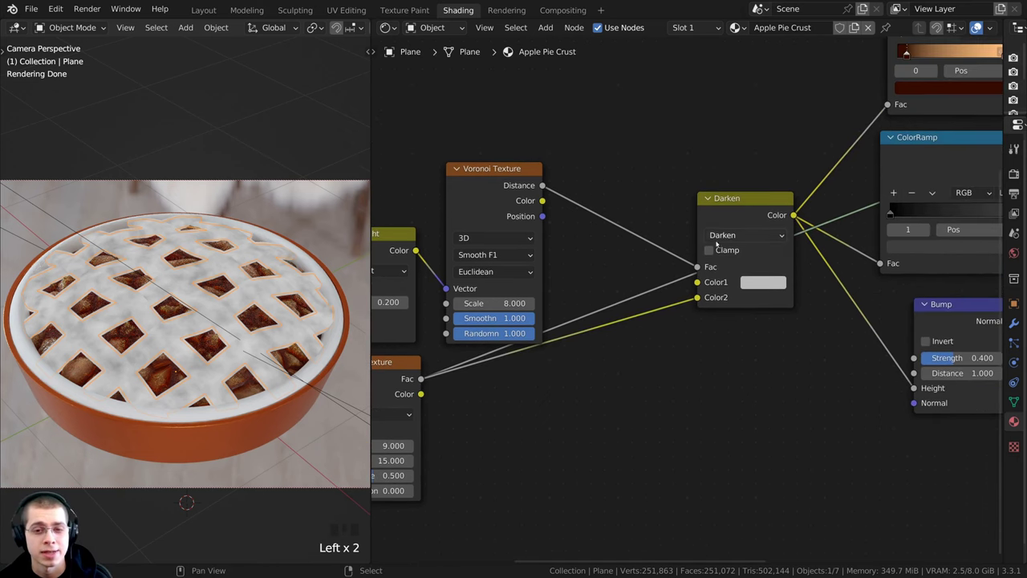
# Switch the Darken node fed by both textures to Mix and set its Color1 to white (FFFFFF) while previewing its output
pyautogui.click(717, 237)
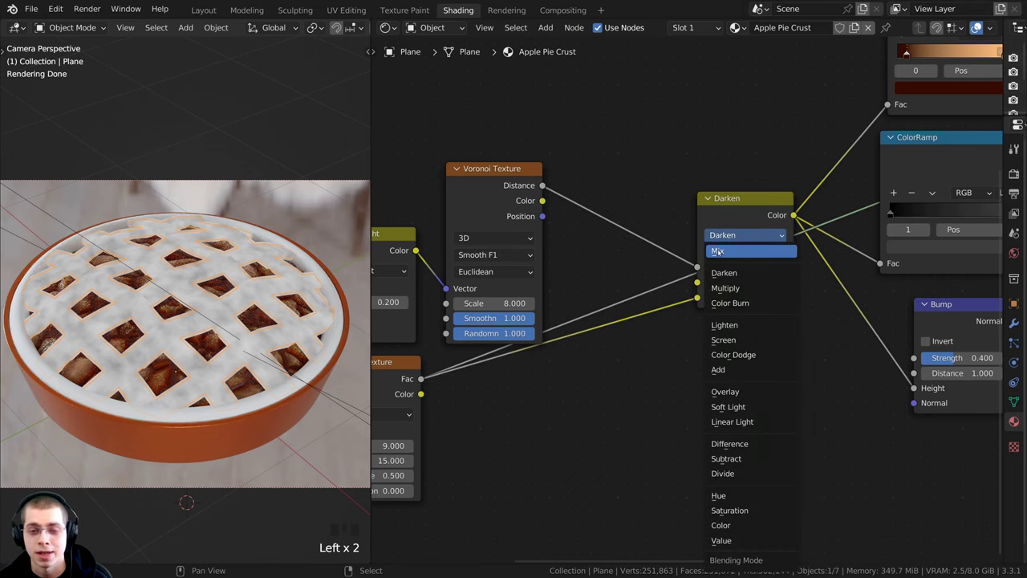
pyautogui.click(718, 252)
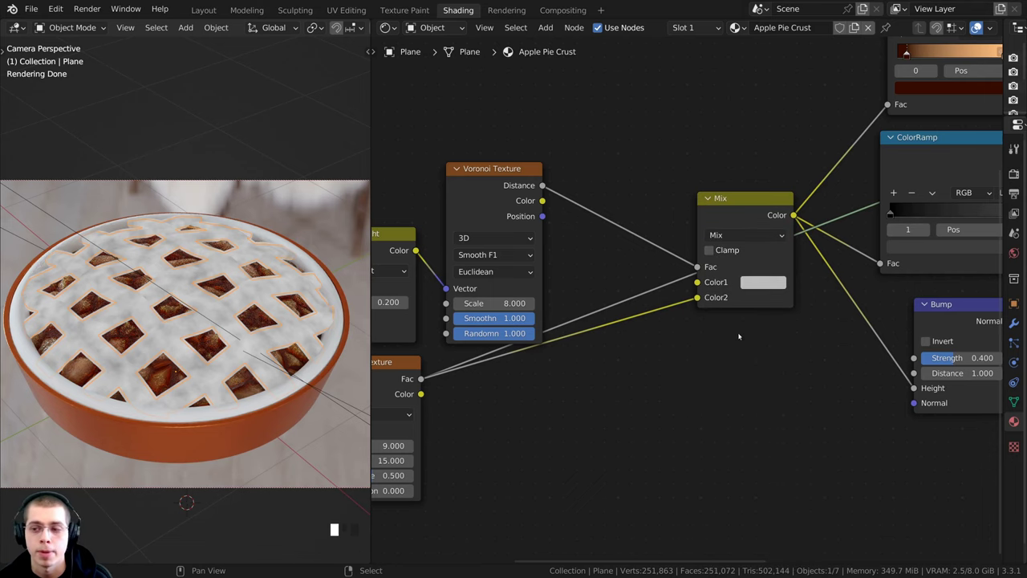
pyautogui.moveTo(749, 339); pyautogui.dragTo(754, 347, button='middle')
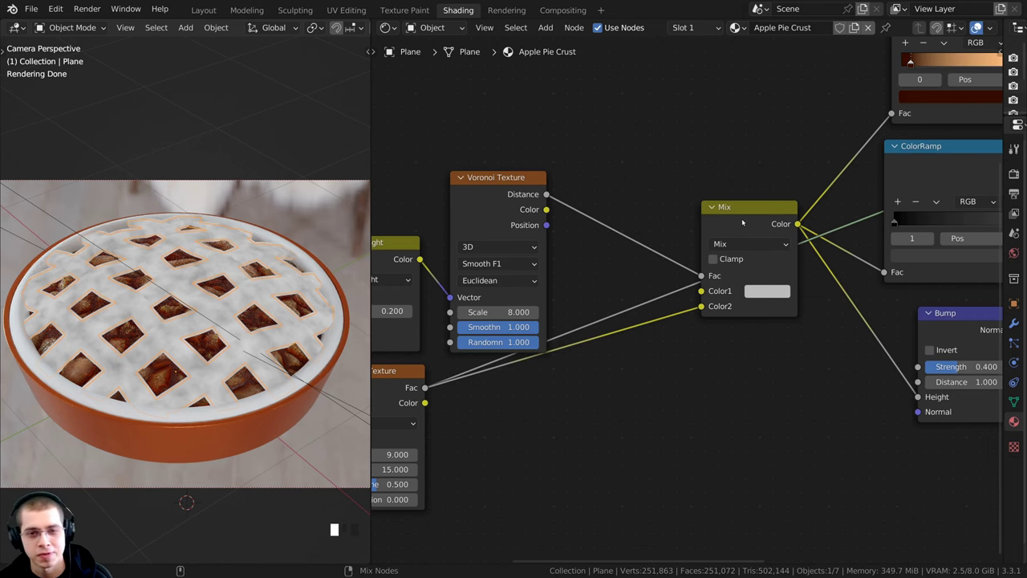
pyautogui.keyDown('ctrl'); pyautogui.keyDown('shift'); pyautogui.click(743, 222); pyautogui.keyUp('shift'); pyautogui.keyUp('ctrl')
pyautogui.scroll(3, 333, 323)
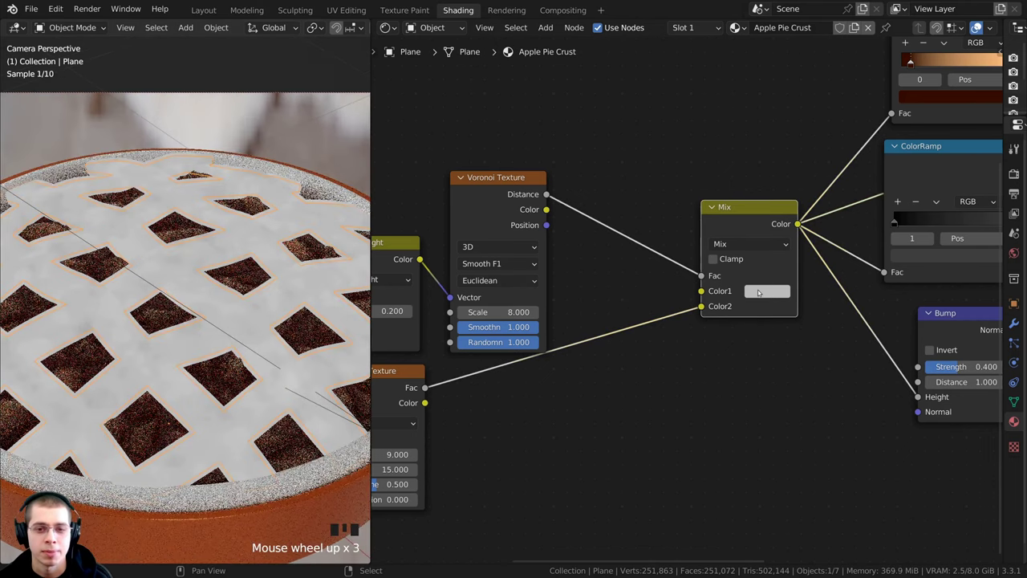
pyautogui.click(759, 292)
pyautogui.moveTo(863, 120); pyautogui.dragTo(863, 92)
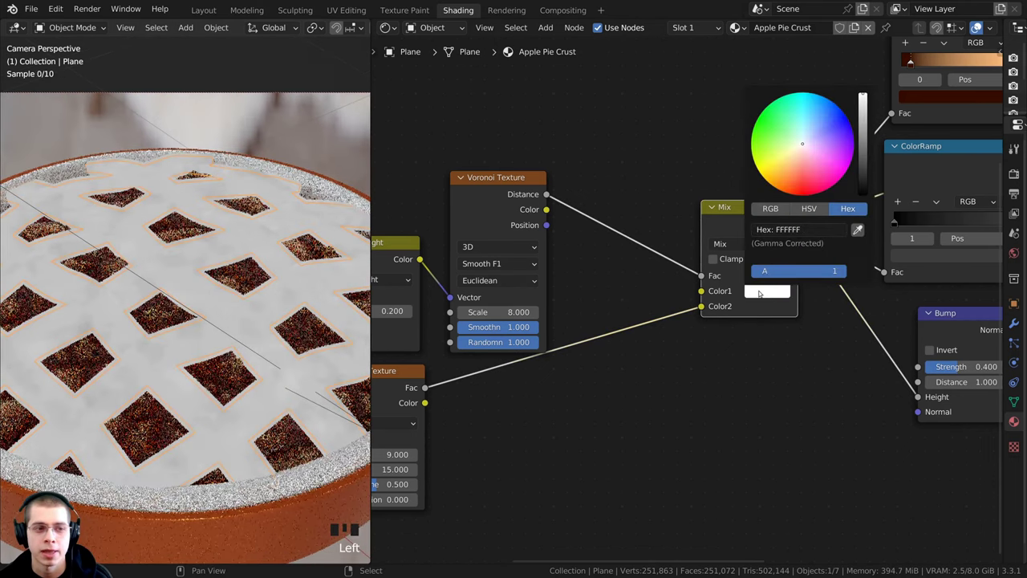
# Preview the Voronoi Texture, the second Noise Texture and the Mix node in turn, and inspect the blended pattern on the lattice
pyautogui.scroll(-3, 484, 202)
pyautogui.moveTo(485, 202); pyautogui.dragTo(672, 169, button='middle')
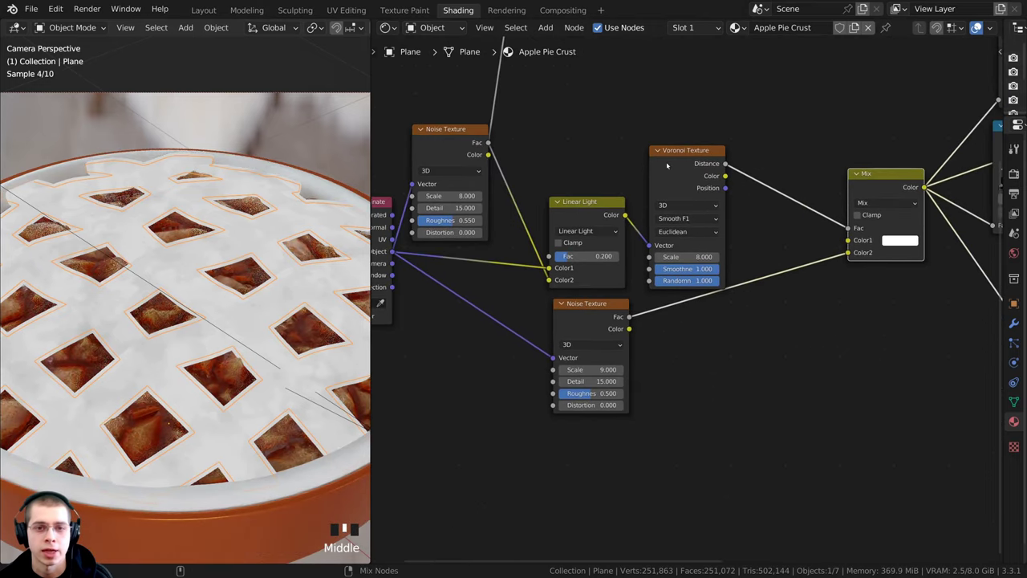
pyautogui.keyDown('ctrl'); pyautogui.keyDown('shift'); pyautogui.click(666, 165); pyautogui.keyUp('shift'); pyautogui.keyUp('ctrl')
pyautogui.keyDown('ctrl'); pyautogui.keyDown('shift'); pyautogui.click(574, 316); pyautogui.keyUp('shift'); pyautogui.keyUp('ctrl')
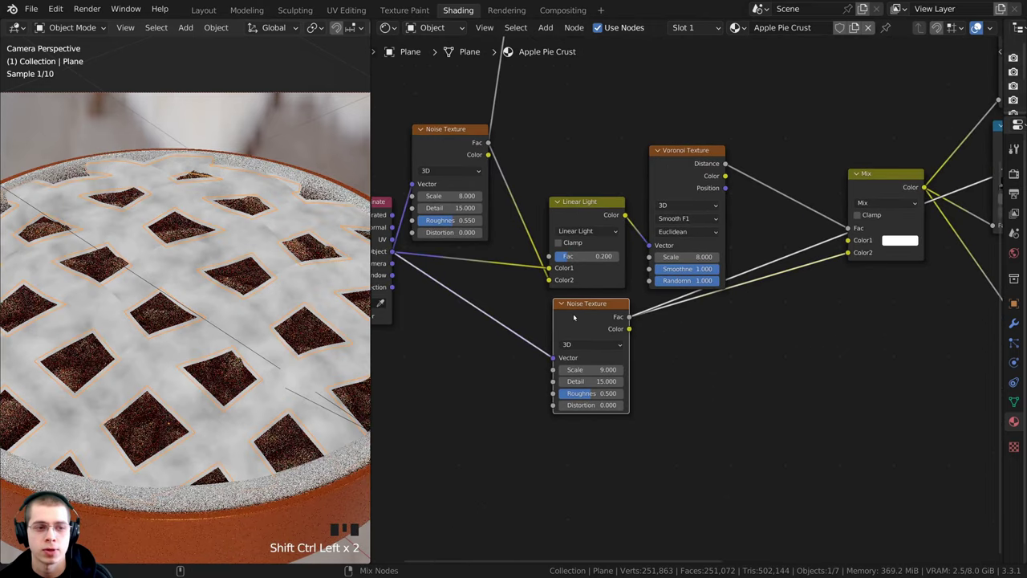
pyautogui.keyDown('ctrl'); pyautogui.keyDown('shift'); pyautogui.click(887, 182); pyautogui.keyUp('shift'); pyautogui.keyUp('ctrl')
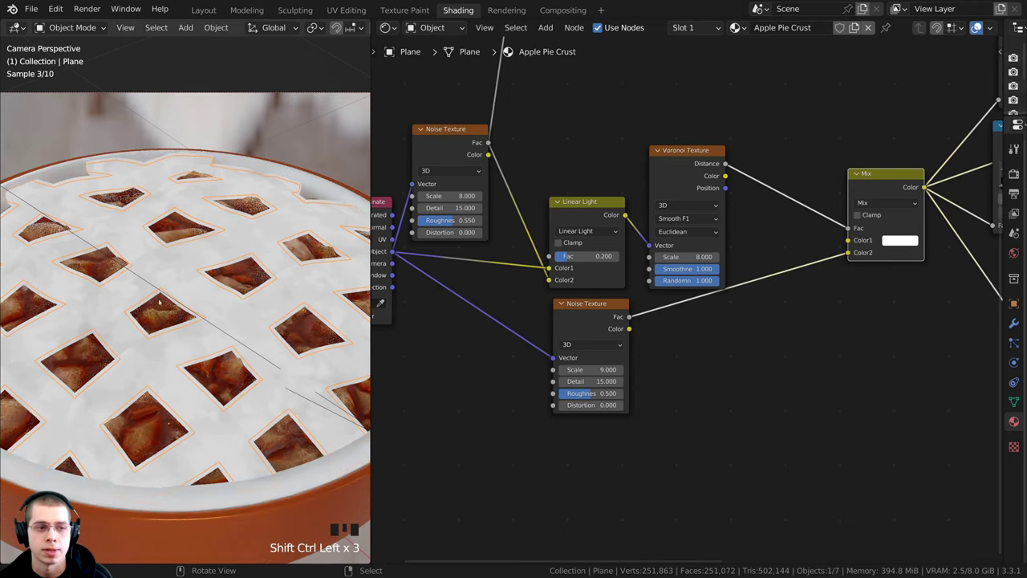
pyautogui.scroll(2, 127, 353)
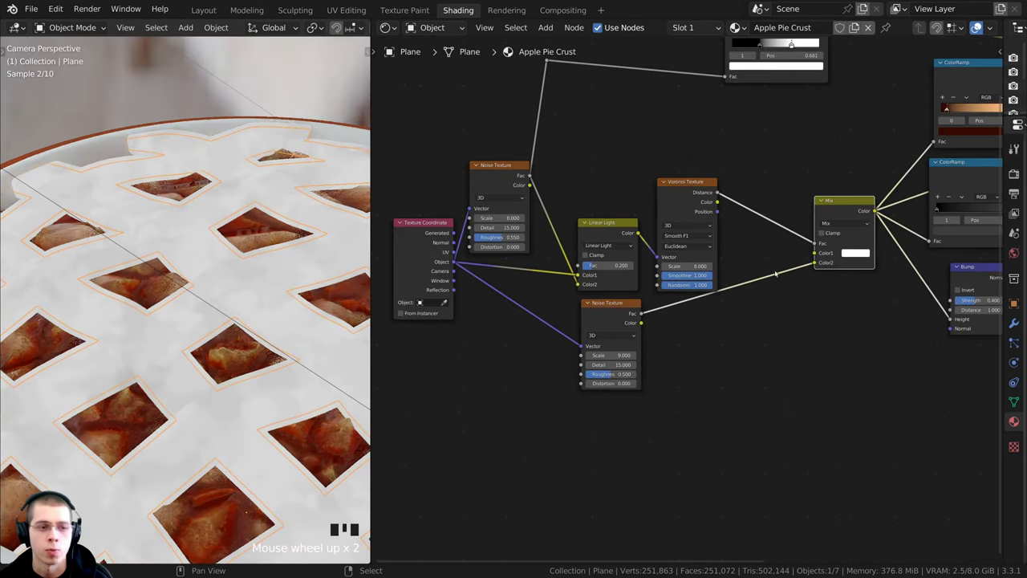
pyautogui.scroll(3, 222, 330)
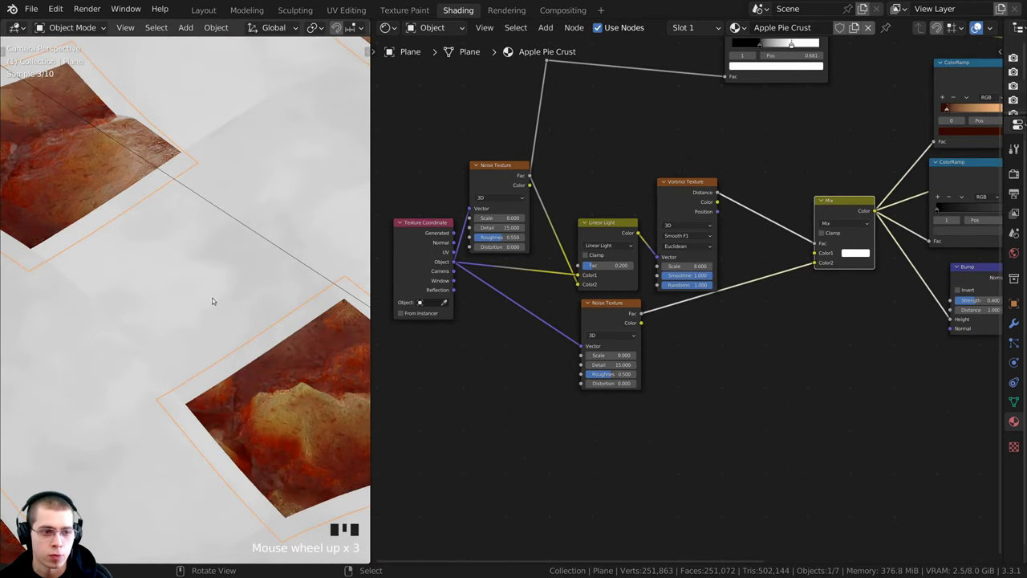
pyautogui.scroll(-6, 213, 301)
pyautogui.keyDown('shift'); pyautogui.moveTo(212, 301); pyautogui.dragTo(215, 257, button='middle'); pyautogui.keyUp('shift')
pyautogui.scroll(-2, 716, 237)
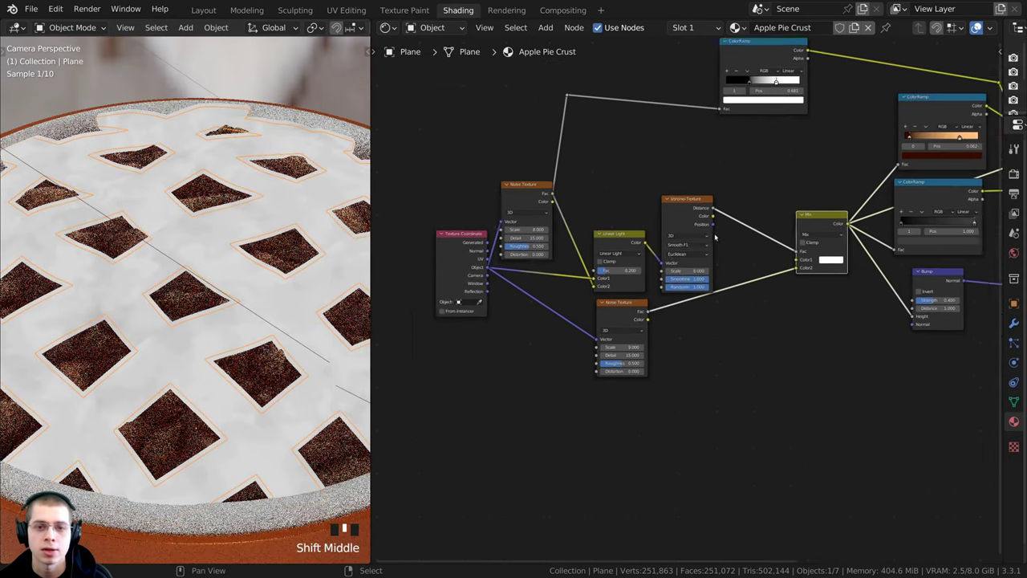
# Reconnect the Principled BSDF to the material output to show the full crust shader
pyautogui.scroll(2, 715, 238)
pyautogui.moveTo(715, 237); pyautogui.dragTo(598, 289, button='middle')
pyautogui.moveTo(796, 273); pyautogui.dragTo(656, 303, button='middle')
pyautogui.scroll(-2, 683, 300)
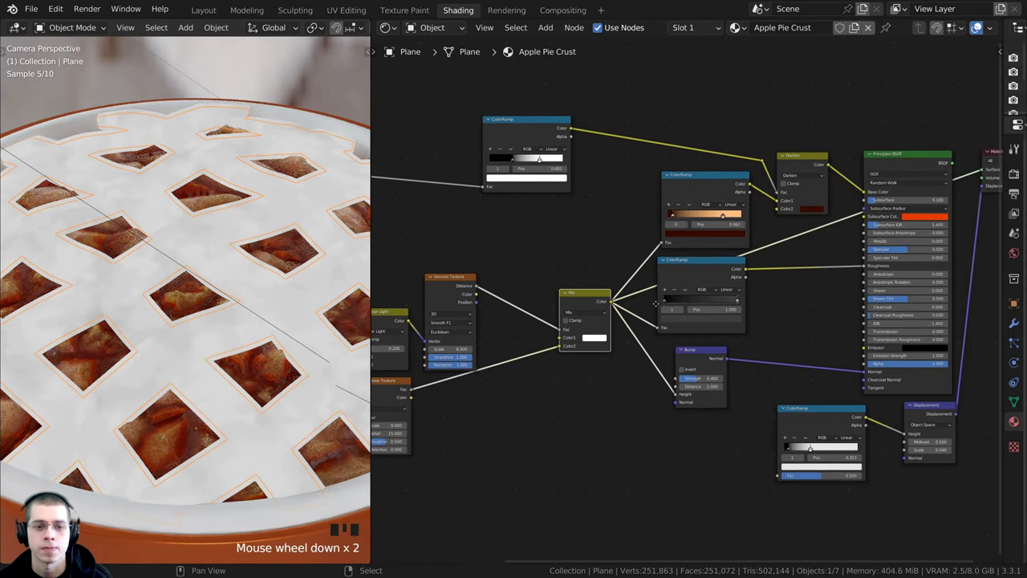
pyautogui.middleClick(656, 303)
pyautogui.keyDown('ctrl'); pyautogui.keyDown('shift'); pyautogui.click(888, 161); pyautogui.keyUp('shift'); pyautogui.keyUp('ctrl')
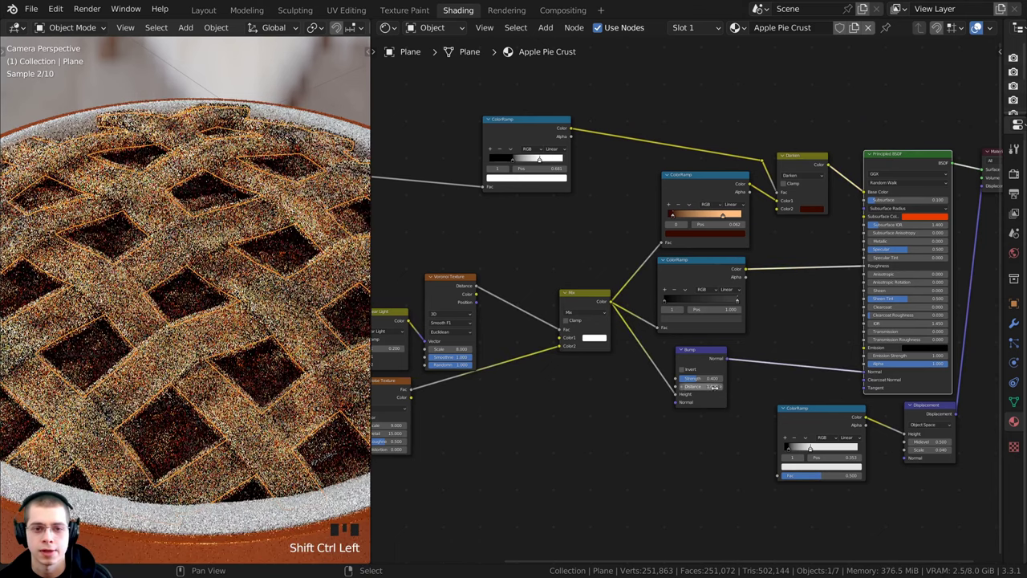
# Rearrange the roughness ColorRamp, Bump, colour ColorRamp and Darken nodes closer to the Principled BSDF to tidy the node tree
pyautogui.scroll(4, 690, 303)
pyautogui.click(549, 304)
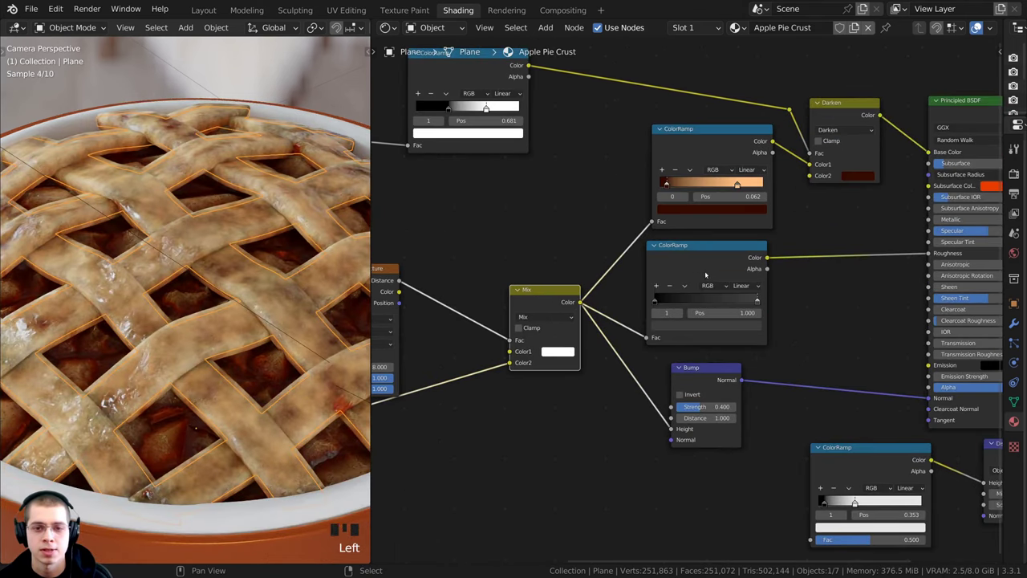
pyautogui.moveTo(706, 275); pyautogui.dragTo(822, 274)
pyautogui.moveTo(696, 373); pyautogui.dragTo(847, 328)
pyautogui.moveTo(854, 369); pyautogui.dragTo(858, 366)
pyautogui.moveTo(724, 149); pyautogui.dragTo(731, 151)
pyautogui.moveTo(695, 337); pyautogui.dragTo(654, 335, button='middle')
pyautogui.scroll(-1, 654, 336)
pyautogui.moveTo(777, 123); pyautogui.dragTo(790, 123)
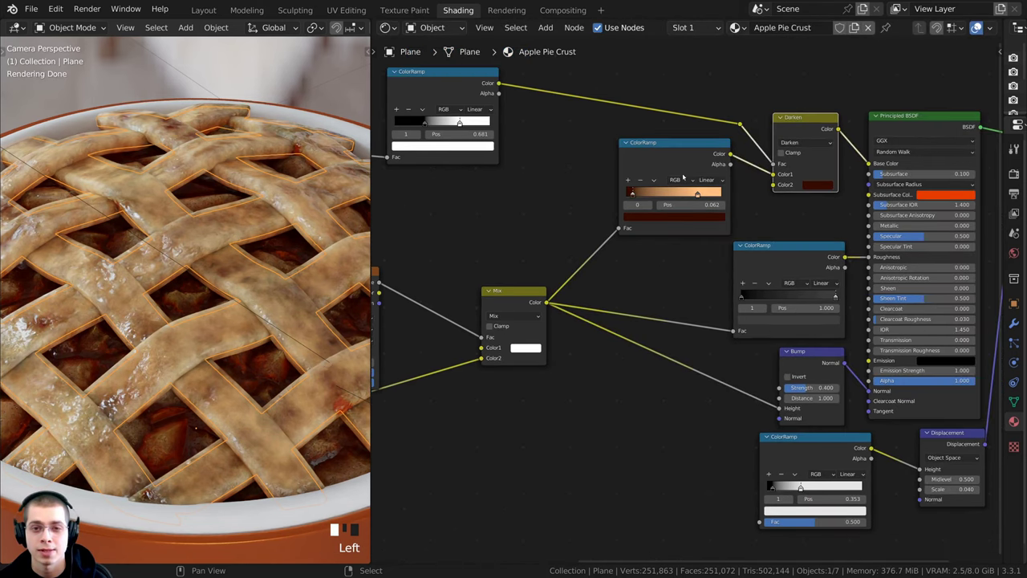
pyautogui.scroll(3, 682, 340)
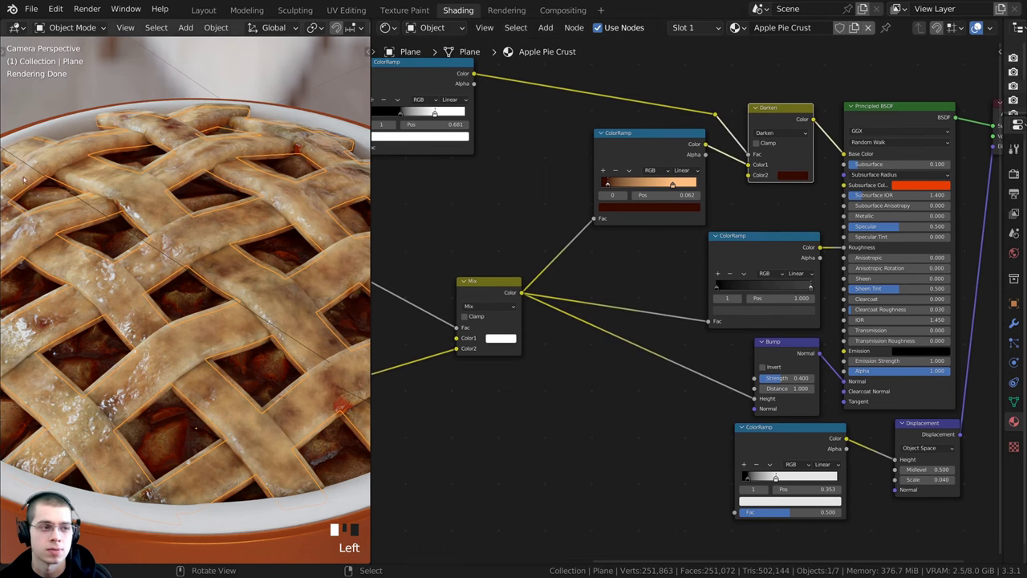
# Set the Bump node's strength to 0.5, inspect the lattice crust up close and clear the object selection
pyautogui.moveTo(773, 399); pyautogui.dragTo(757, 357, button='middle')
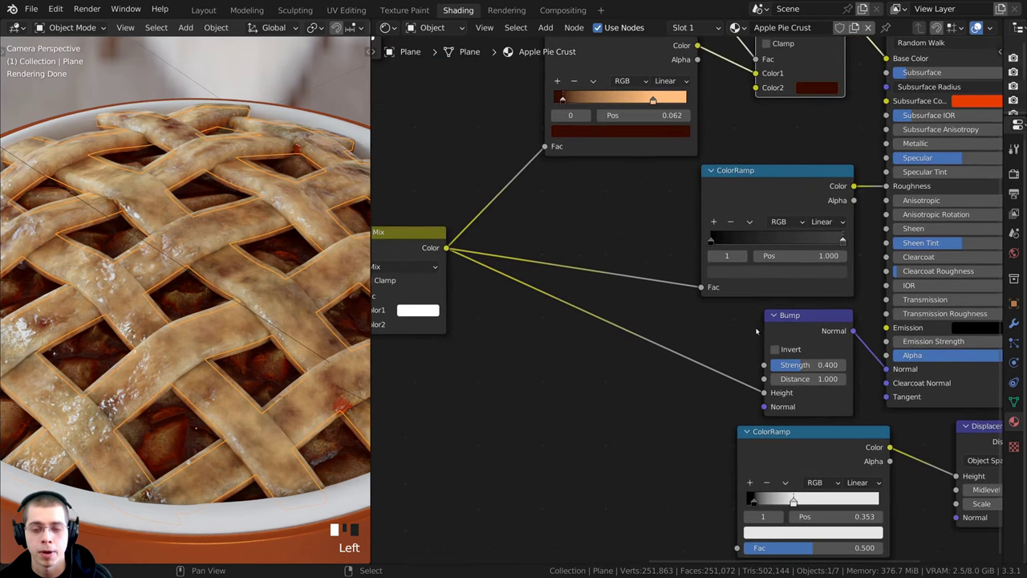
pyautogui.click(804, 365)
pyautogui.press('BackSpace')
pyautogui.write('5')
pyautogui.press('Return')
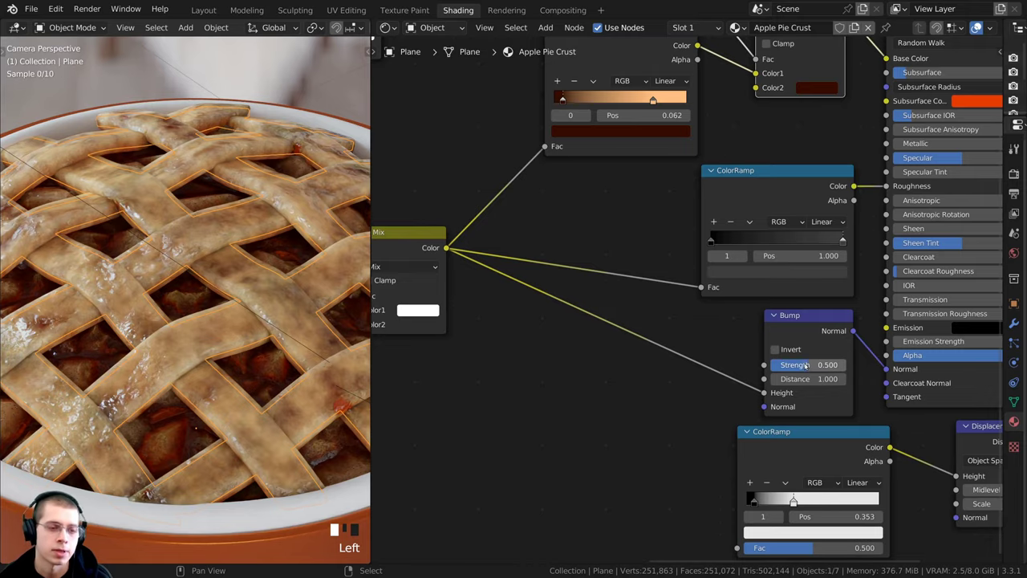
pyautogui.keyDown('shift'); pyautogui.moveTo(149, 369); pyautogui.dragTo(192, 377, button='middle'); pyautogui.keyUp('shift')
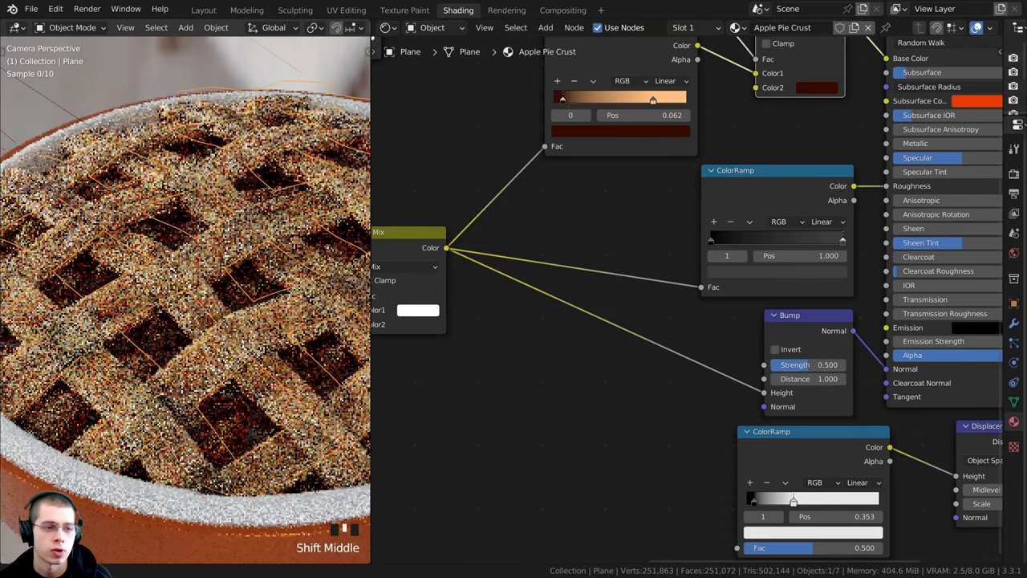
pyautogui.scroll(2, 221, 389)
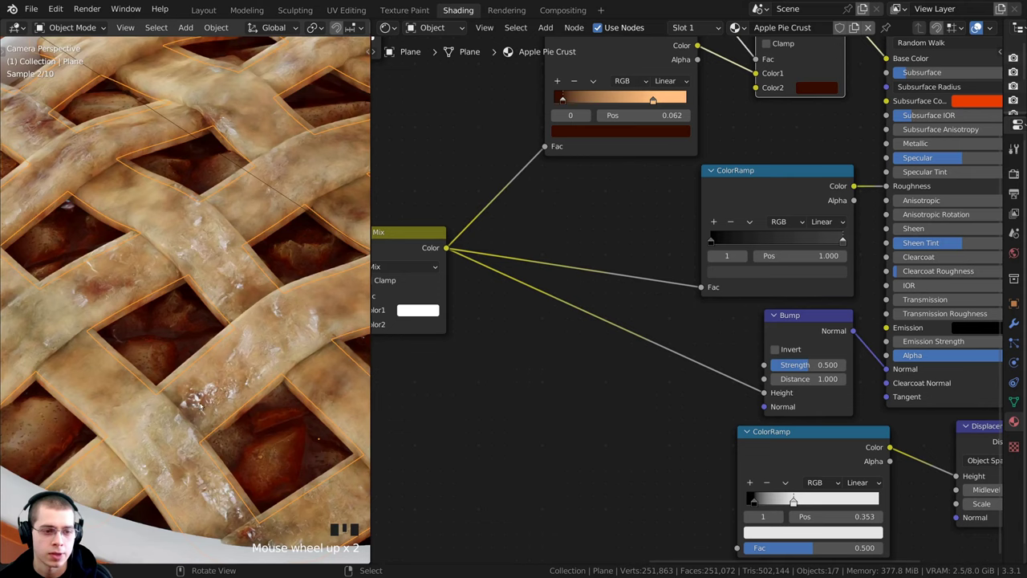
pyautogui.moveTo(715, 255); pyautogui.dragTo(668, 295, button='middle')
pyautogui.scroll(1, 697, 270)
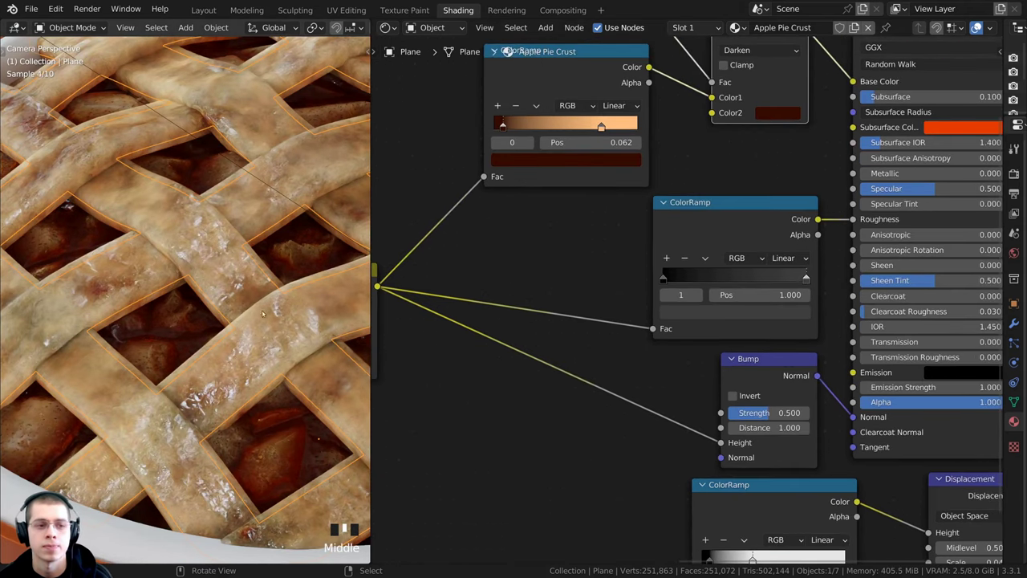
pyautogui.hotkey('alt', 'a')
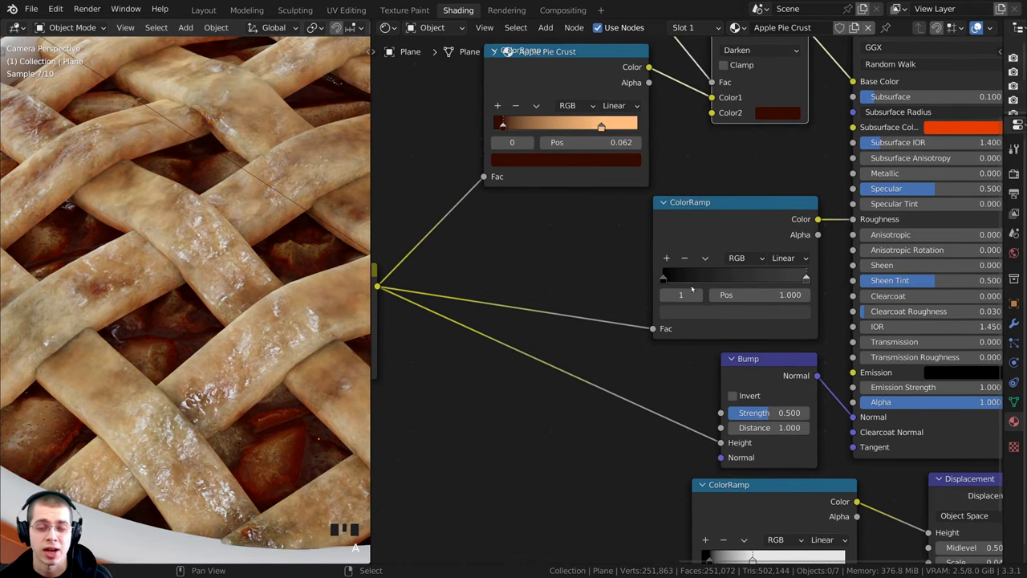
# Set the roughness ColorRamp's light stop to grey BABABA at position 0.990 and check the crust's shine
pyautogui.scroll(-4, 688, 301)
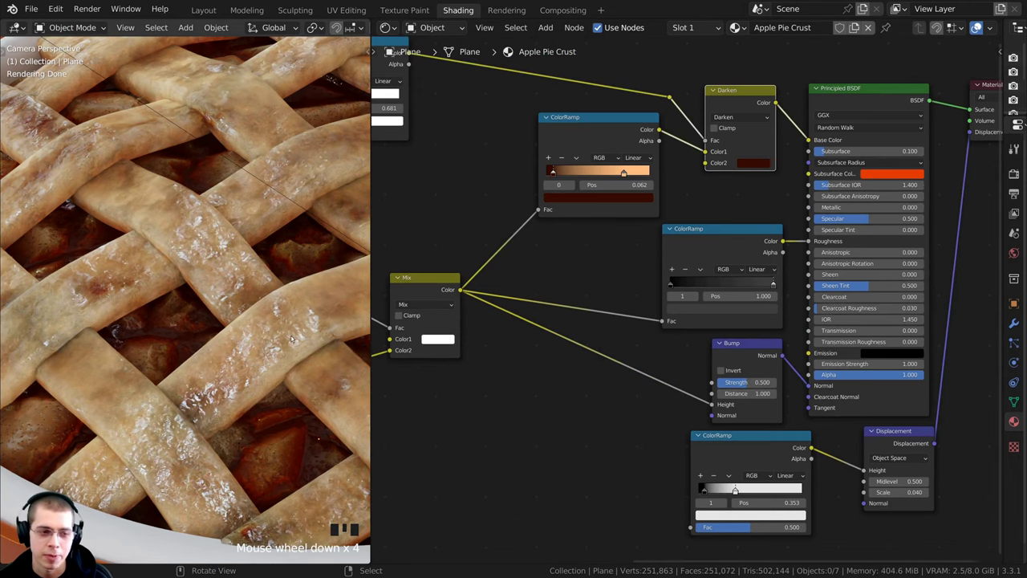
pyautogui.scroll(2, 876, 158)
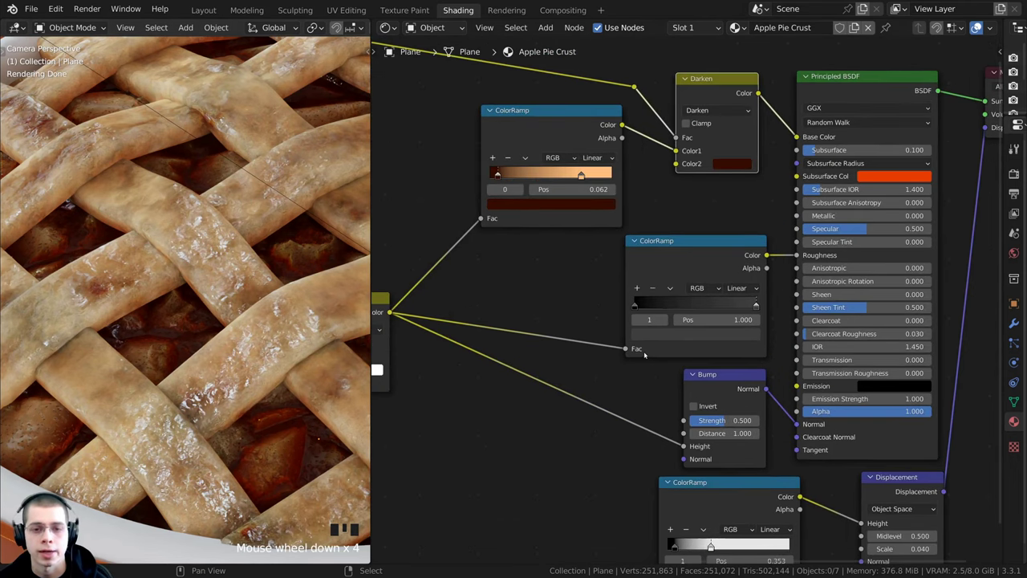
pyautogui.scroll(2, 678, 354)
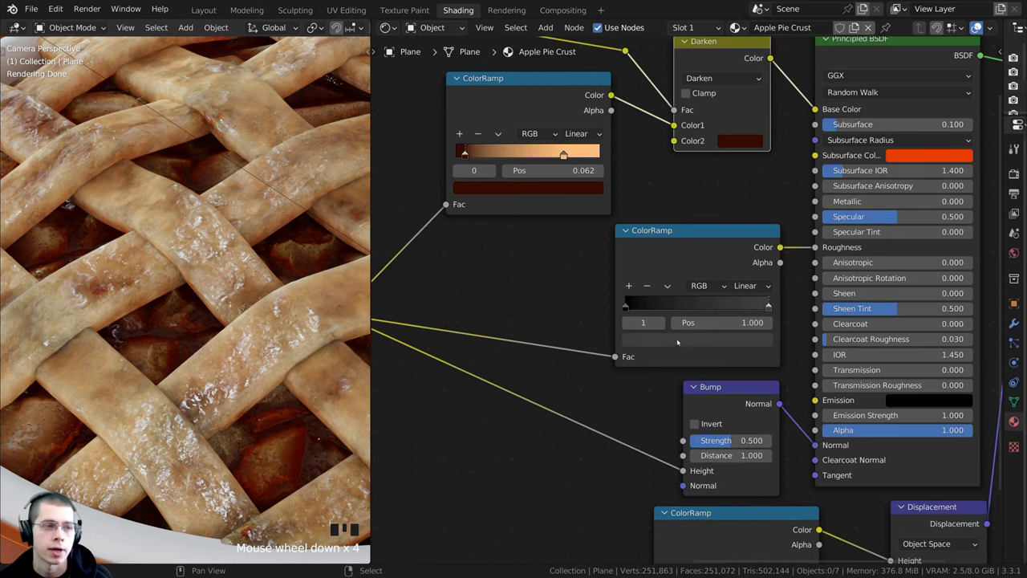
pyautogui.moveTo(738, 275); pyautogui.dragTo(746, 268)
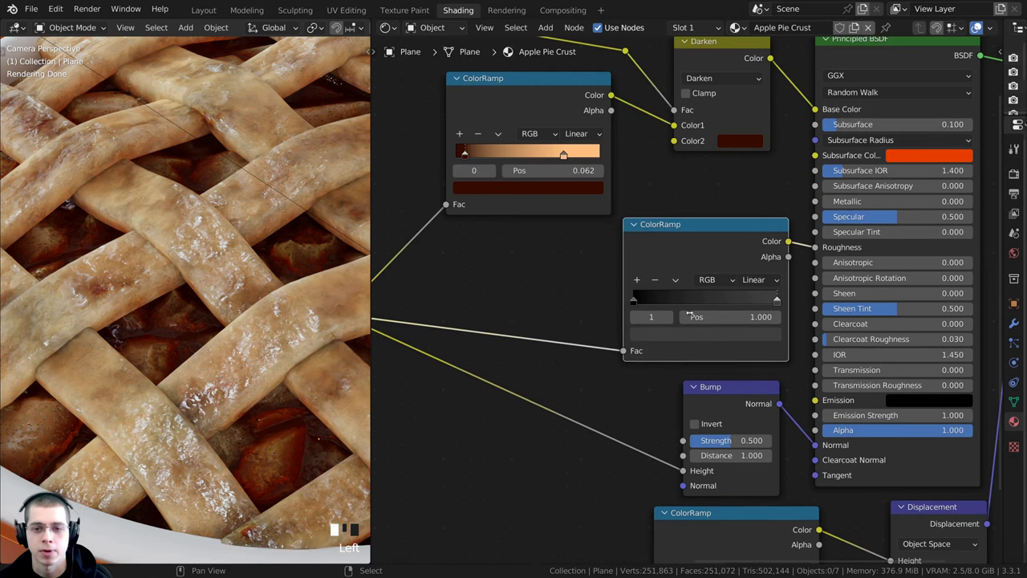
pyautogui.moveTo(718, 346); pyautogui.dragTo(715, 387, button='middle')
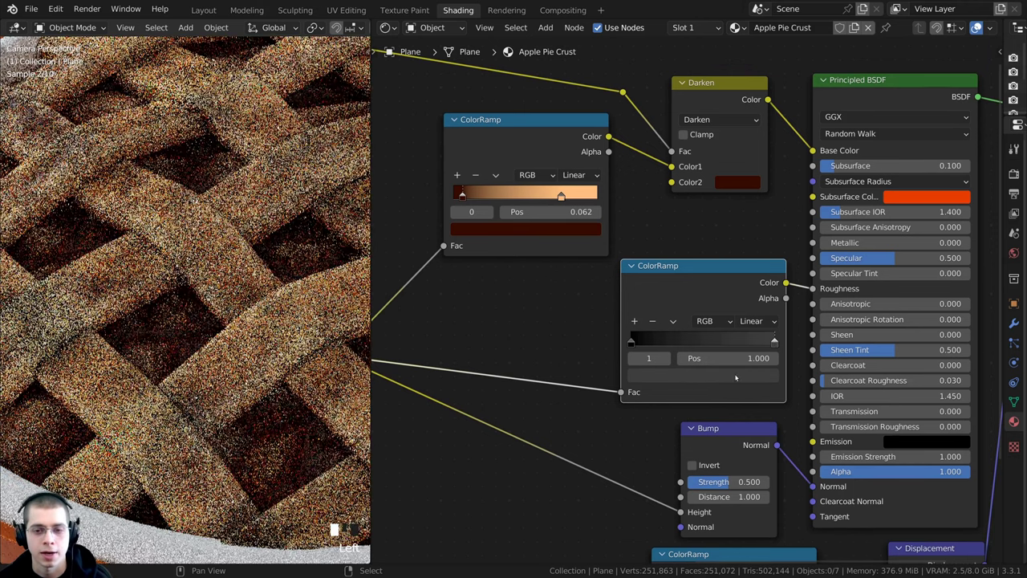
pyautogui.click(698, 373)
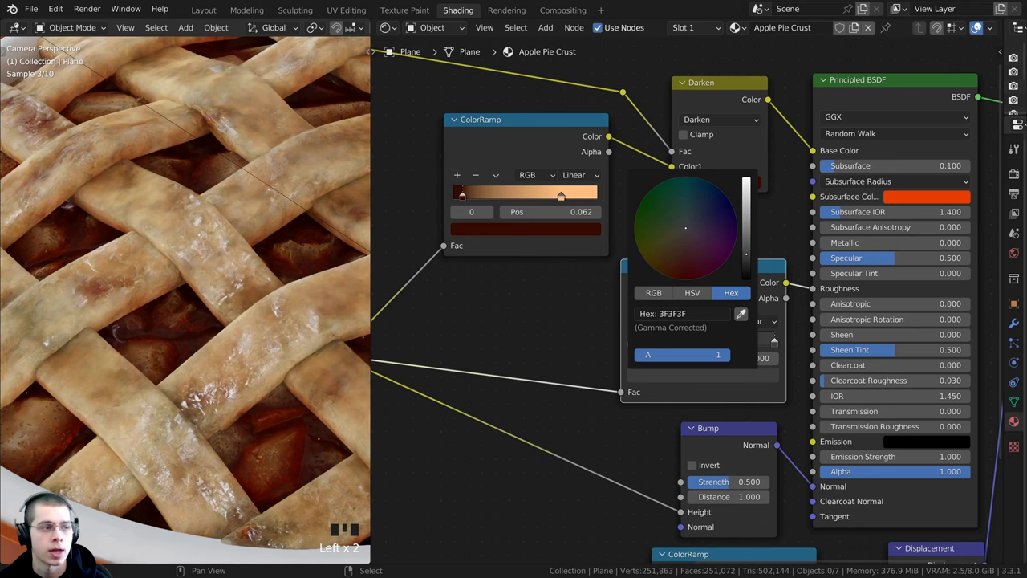
pyautogui.moveTo(746, 254); pyautogui.dragTo(746, 204)
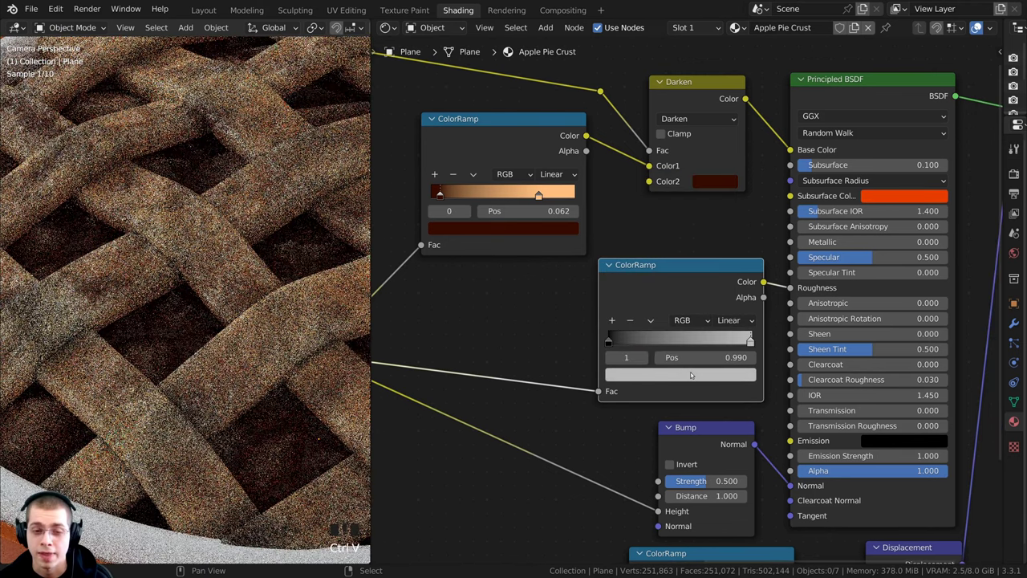
pyautogui.click(690, 375)
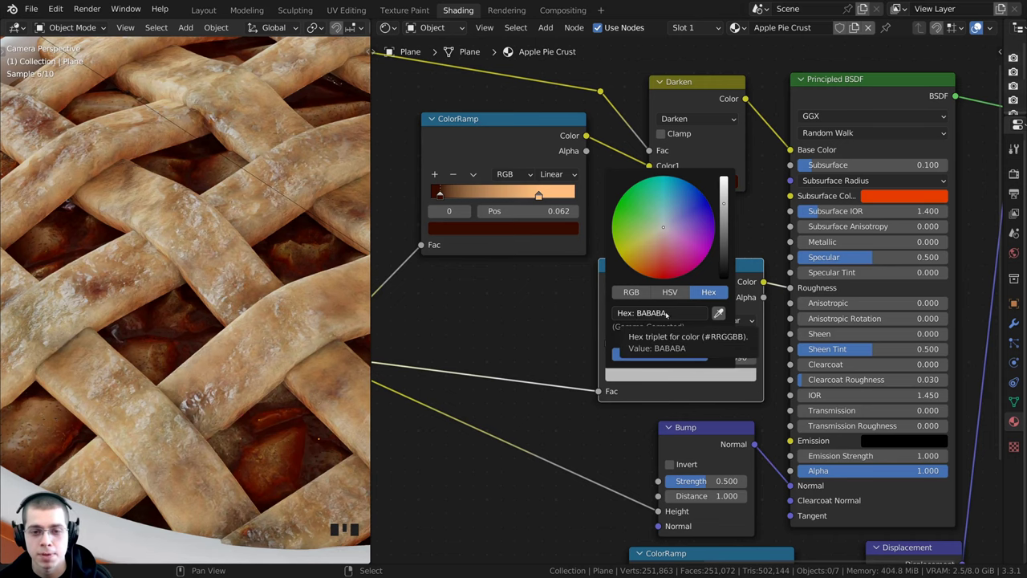
pyautogui.scroll(-4, 221, 323)
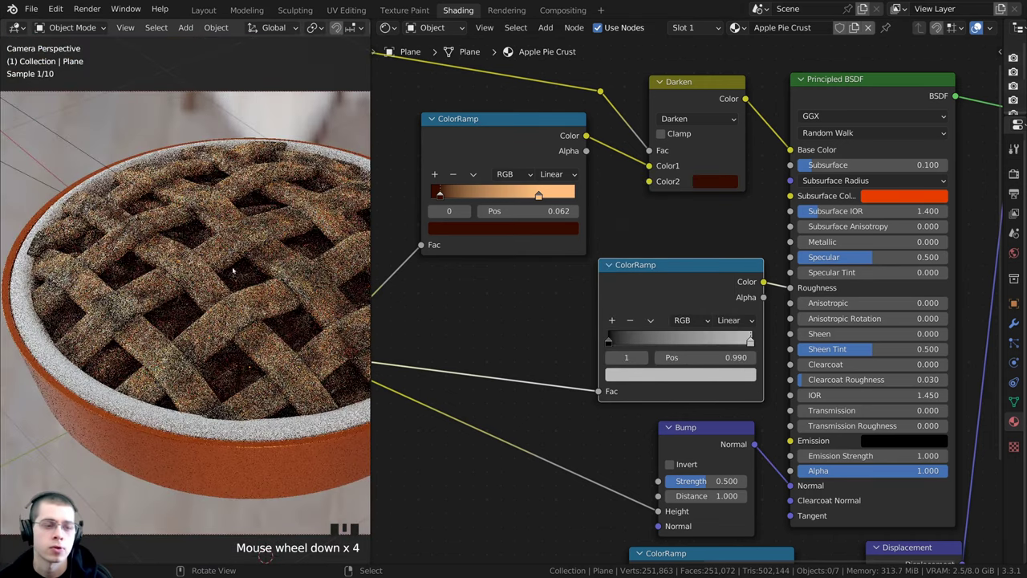
# Recolour the dark stop of the colour ColorRamp feeding the Darken node to a lighter, warmer brown
pyautogui.click(673, 293)
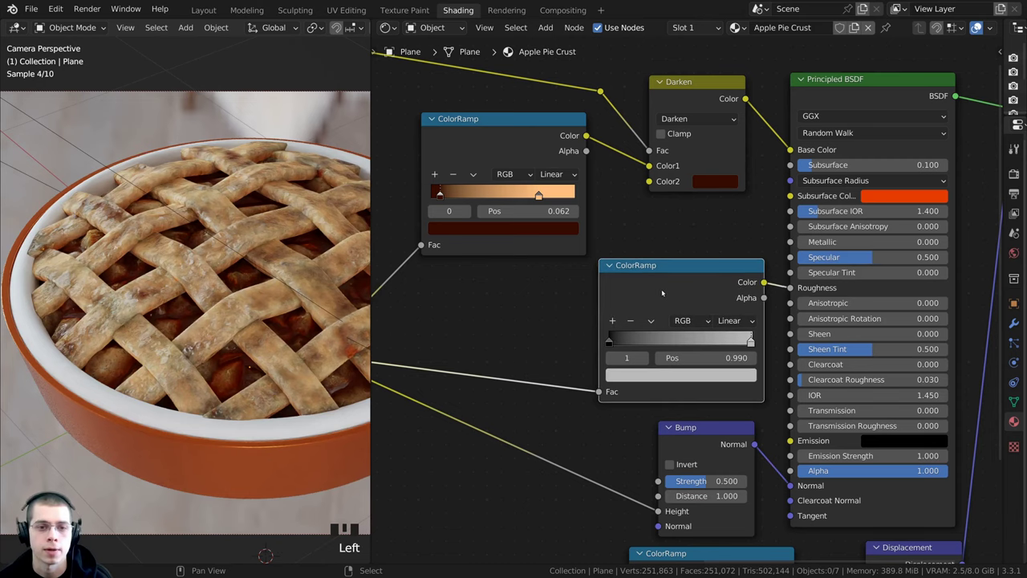
pyautogui.moveTo(672, 293); pyautogui.dragTo(613, 243, button='middle')
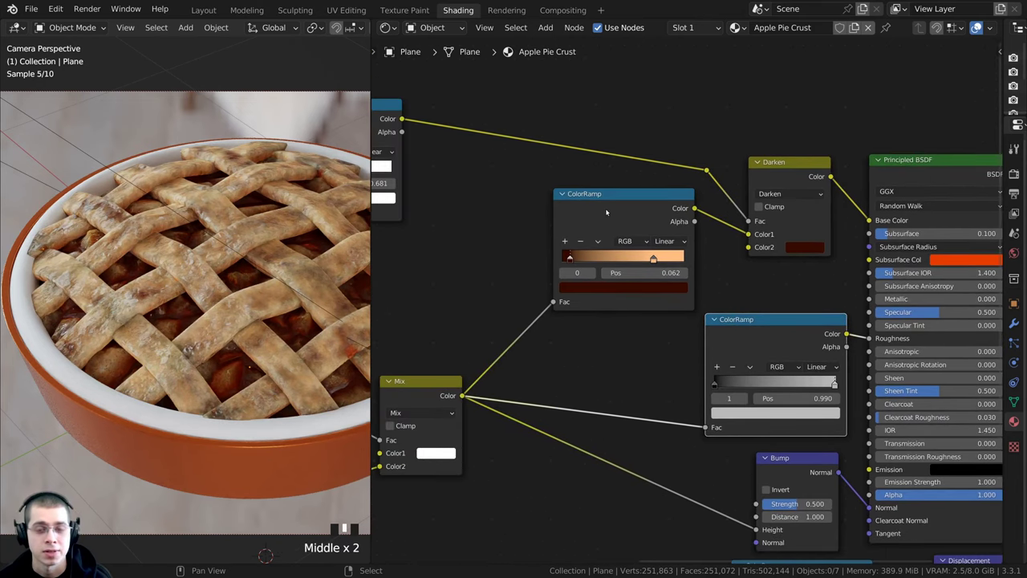
pyautogui.click(615, 213)
pyautogui.click(769, 178)
pyautogui.scroll(1, 616, 304)
pyautogui.moveTo(616, 304); pyautogui.dragTo(587, 328, button='middle')
pyautogui.scroll(4, 586, 327)
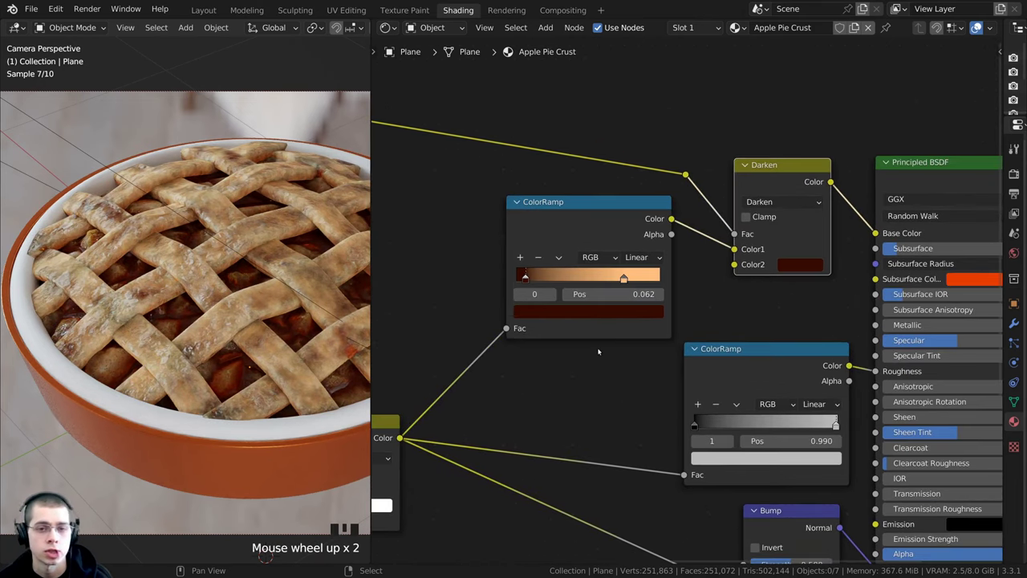
pyautogui.hotkey('ctrl', 'z')
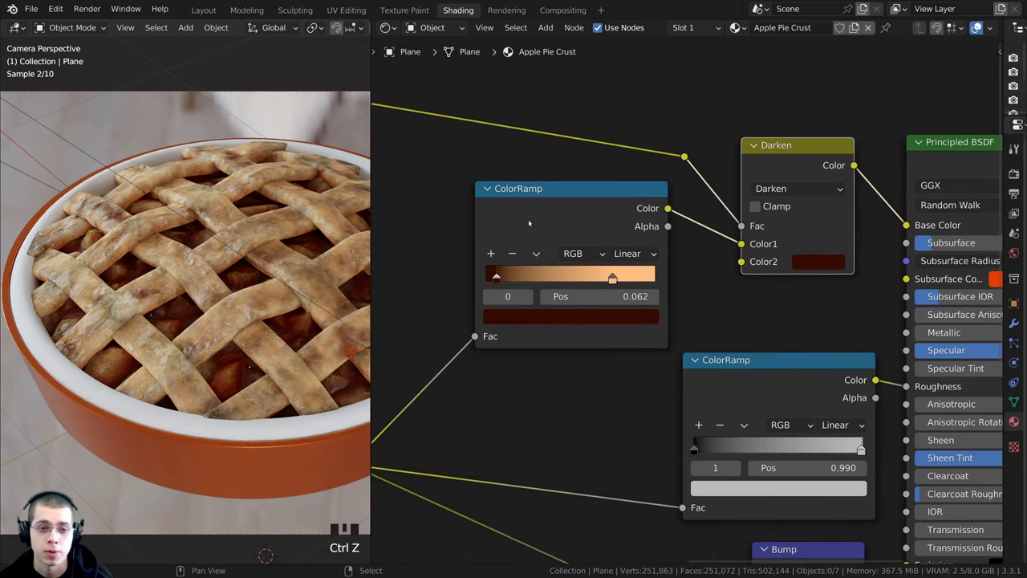
pyautogui.click(525, 249)
pyautogui.click(501, 316)
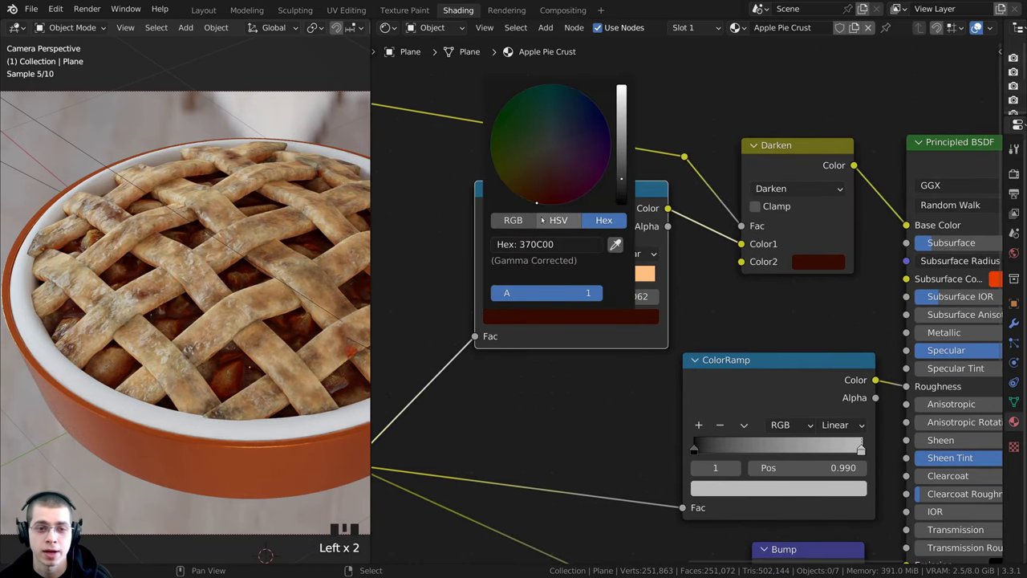
pyautogui.moveTo(537, 203); pyautogui.dragTo(526, 199)
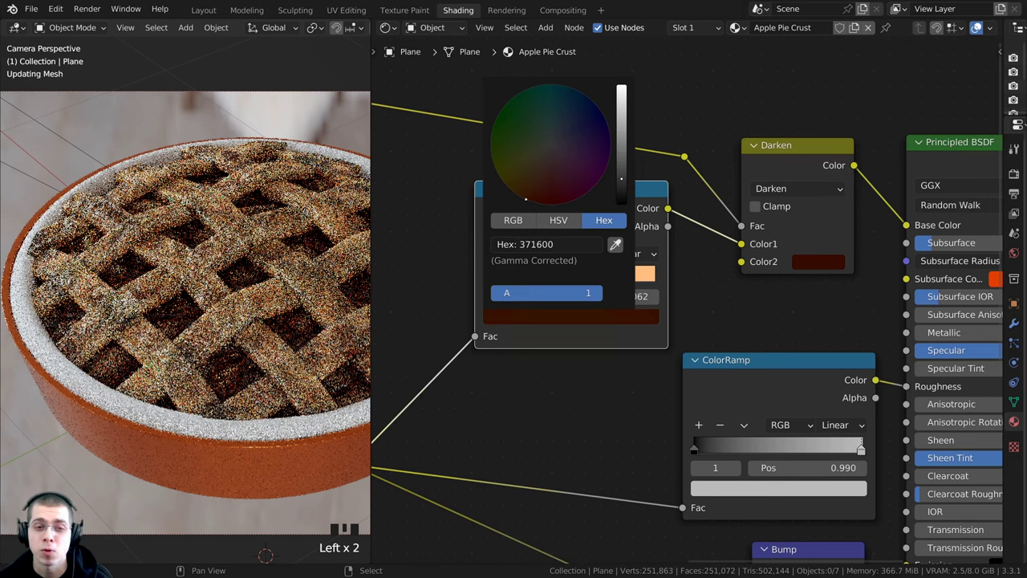
pyautogui.moveTo(622, 185); pyautogui.dragTo(621, 172)
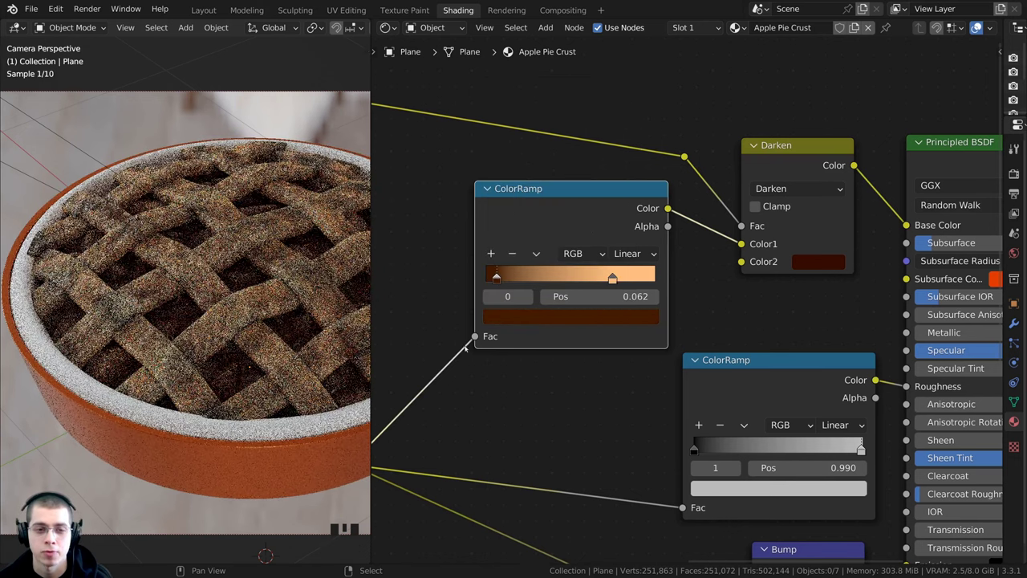
pyautogui.hotkey('ctrl', 'v')
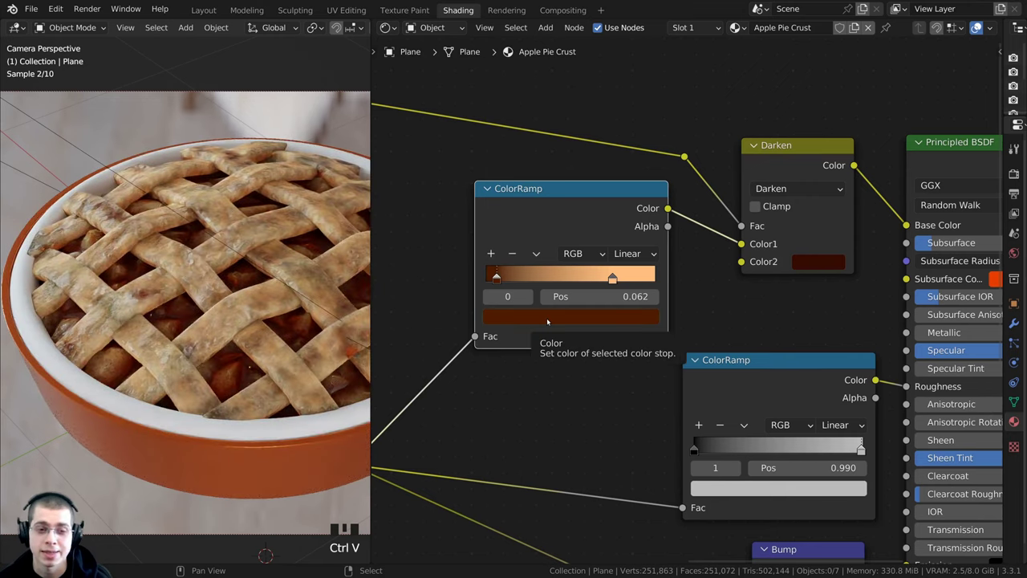
pyautogui.click(547, 321)
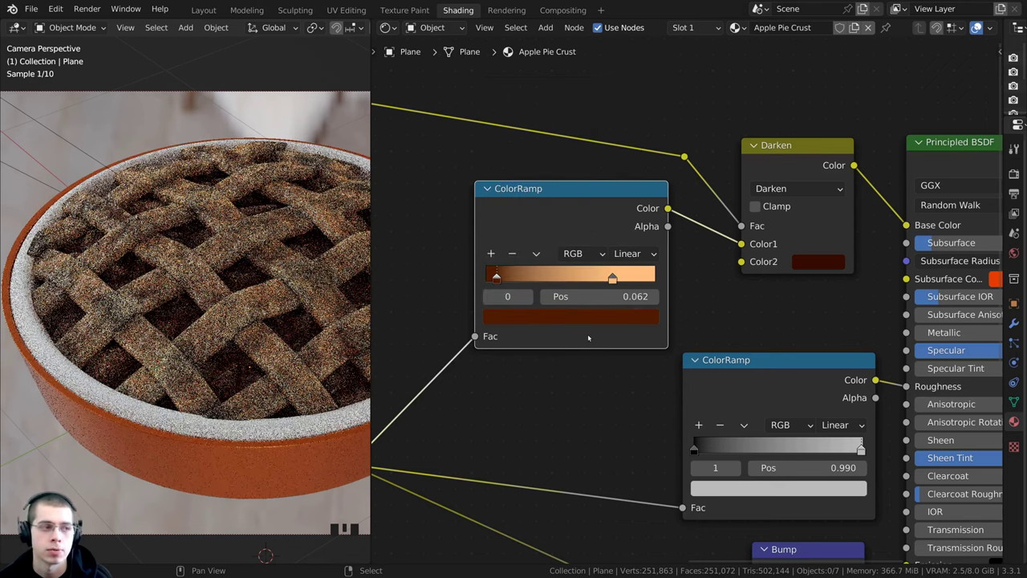
# Move the colour ColorRamp's dark stop to position 0.296 while previewing that node's output on the crust
pyautogui.moveTo(497, 278); pyautogui.dragTo(531, 278)
pyautogui.scroll(-1, 600, 265)
pyautogui.scroll(-3, 597, 243)
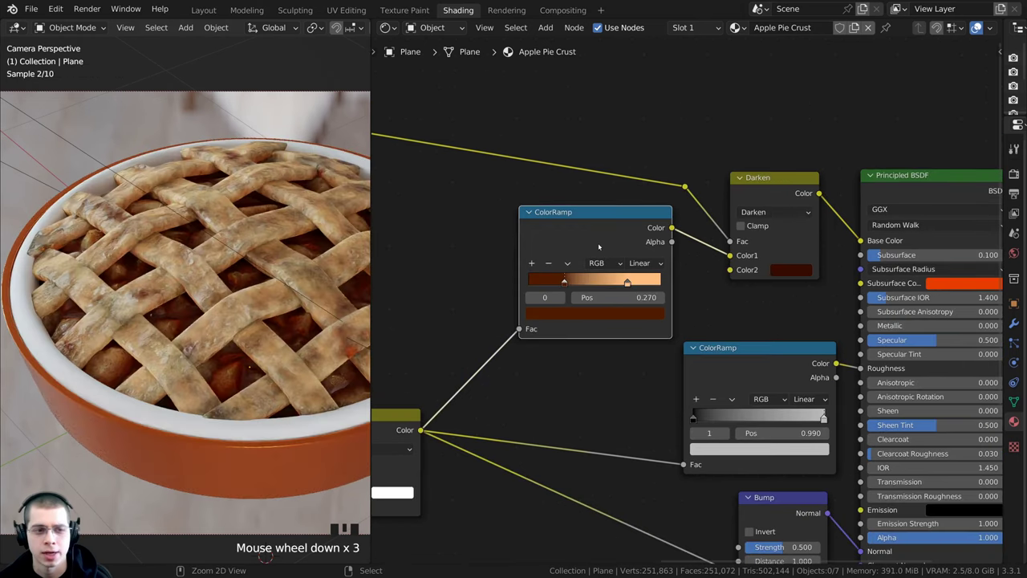
pyautogui.keyDown('ctrl'); pyautogui.keyDown('shift'); pyautogui.click(632, 233); pyautogui.keyUp('shift'); pyautogui.keyUp('ctrl')
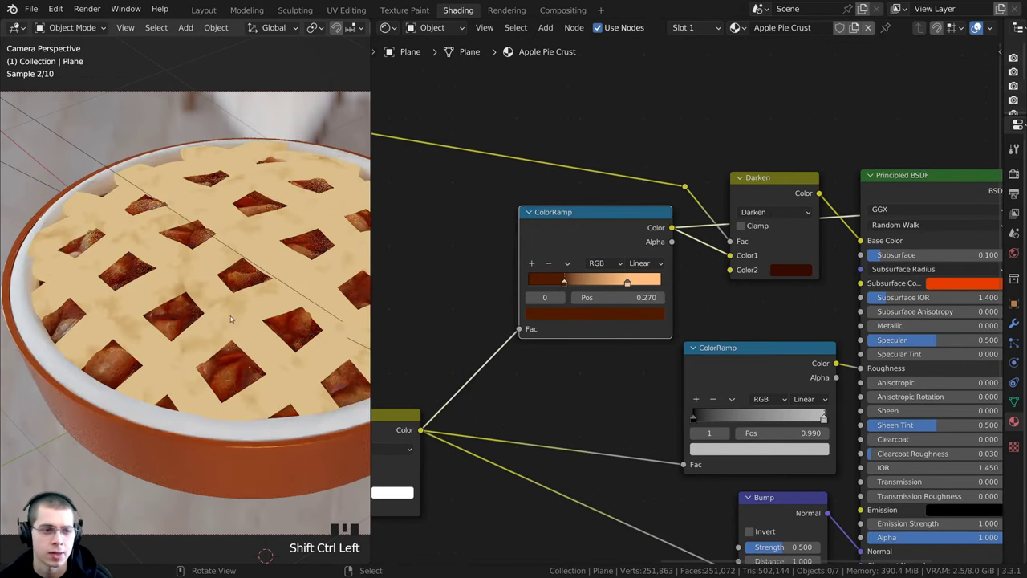
pyautogui.scroll(2, 631, 233)
pyautogui.moveTo(543, 279)
pyautogui.mouseDown()
pyautogui.moveTo(552, 281)
pyautogui.moveTo(516, 281)
pyautogui.moveTo(546, 282)
pyautogui.mouseUp()
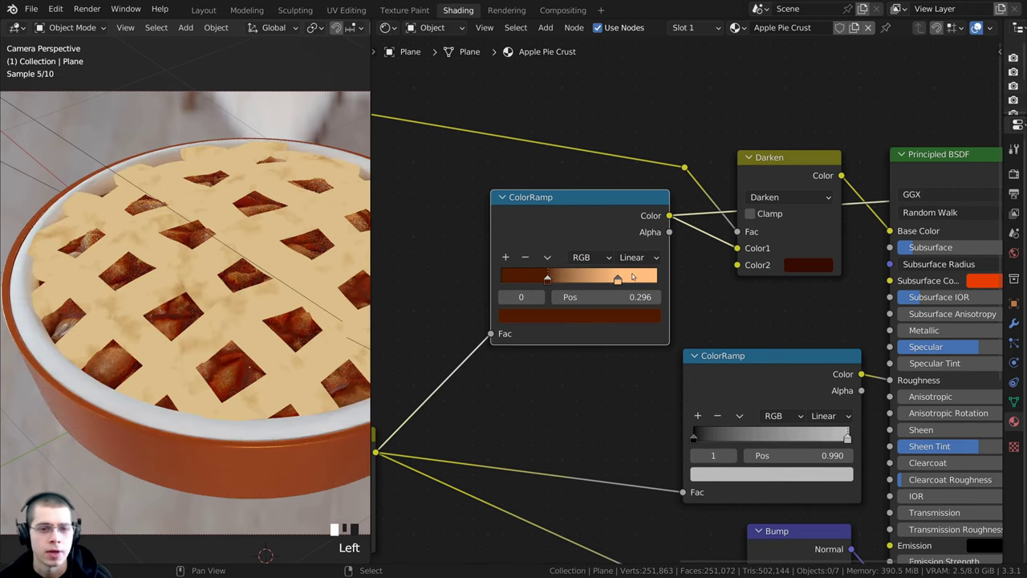
# Move the colour ColorRamp's light stop to position 1.000 and recolour it a slightly yellower tan
pyautogui.click(617, 279)
pyautogui.scroll(3, 606, 276)
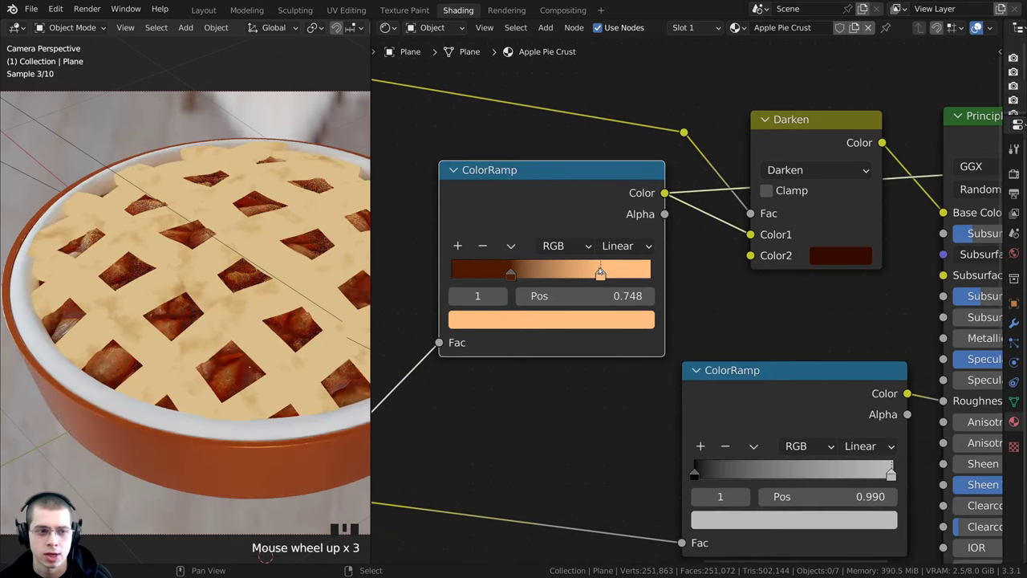
pyautogui.moveTo(601, 274); pyautogui.dragTo(711, 269)
pyautogui.moveTo(546, 320); pyautogui.dragTo(540, 326, button='middle')
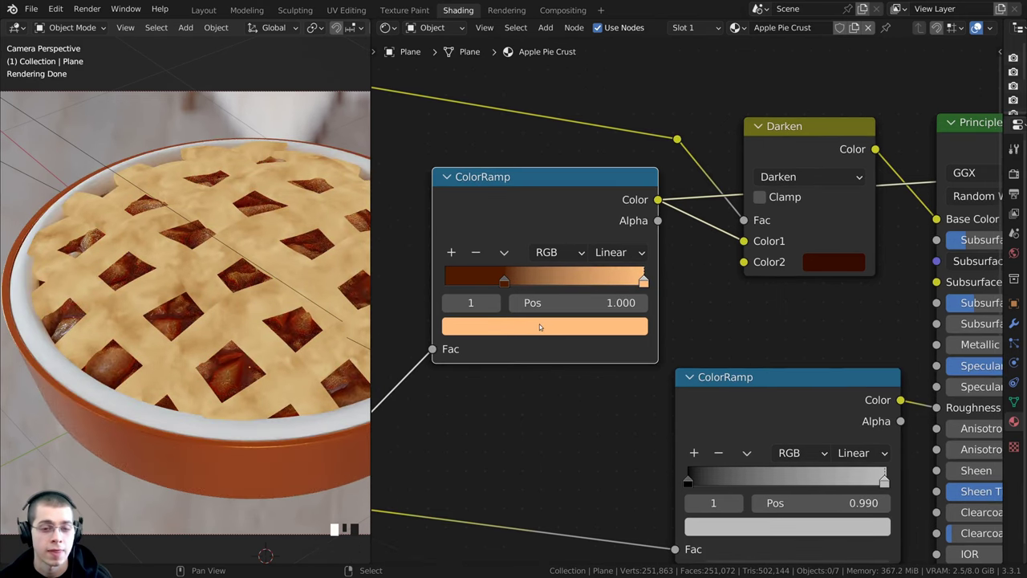
pyautogui.click(540, 327)
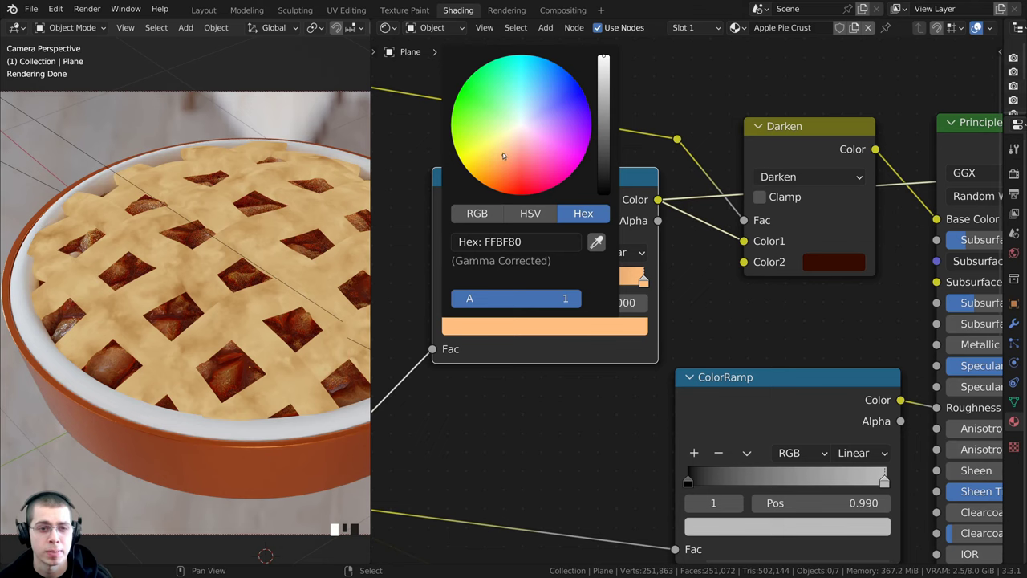
pyautogui.moveTo(504, 156); pyautogui.dragTo(503, 149)
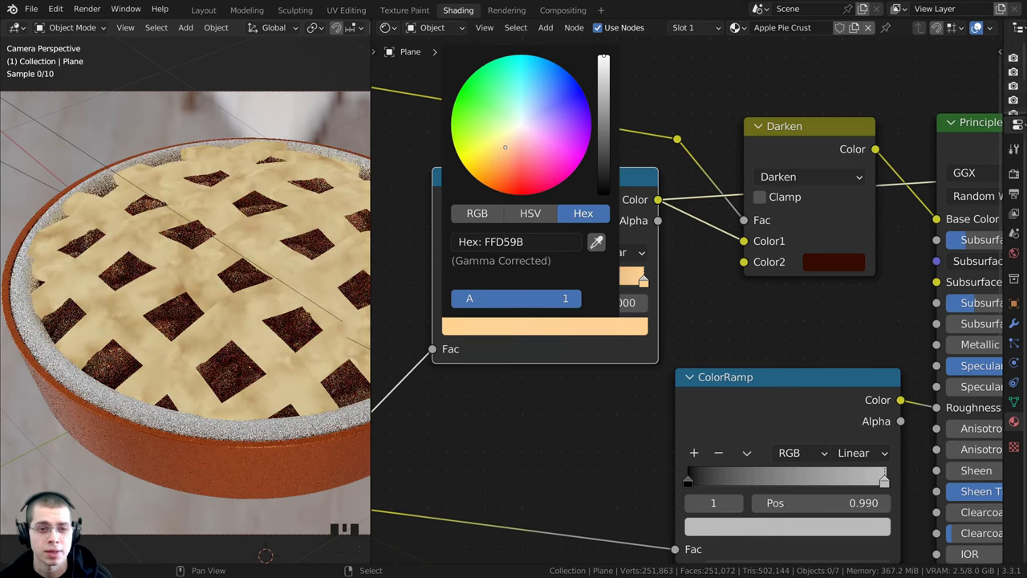
pyautogui.moveTo(529, 333); pyautogui.dragTo(538, 347, button='middle')
pyautogui.click(538, 346)
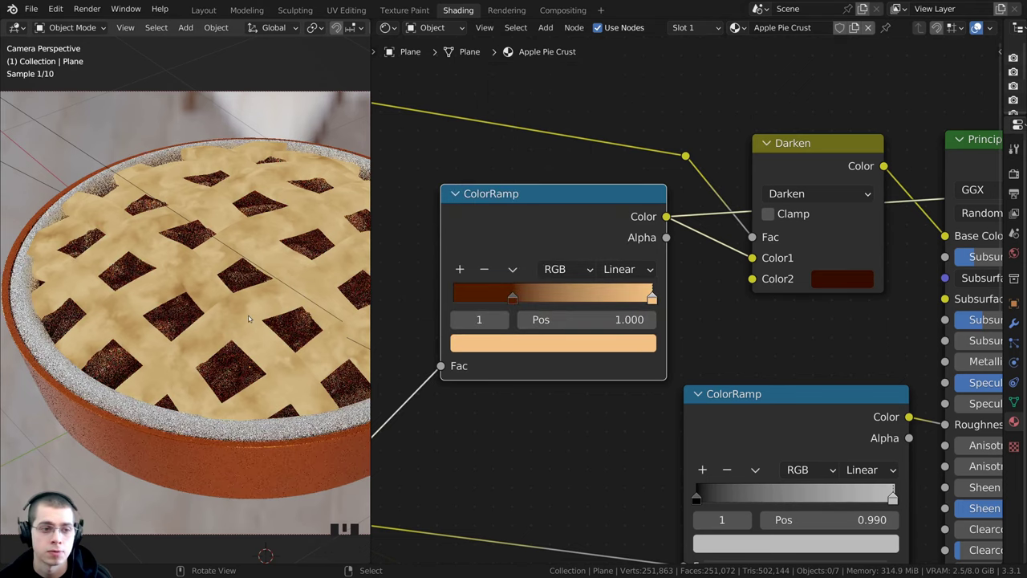
# Preview the Darken node's output on the lattice to inspect the combined crust colour
pyautogui.keyDown('shift'); pyautogui.moveTo(248, 234); pyautogui.dragTo(177, 255, button='middle'); pyautogui.keyUp('shift')
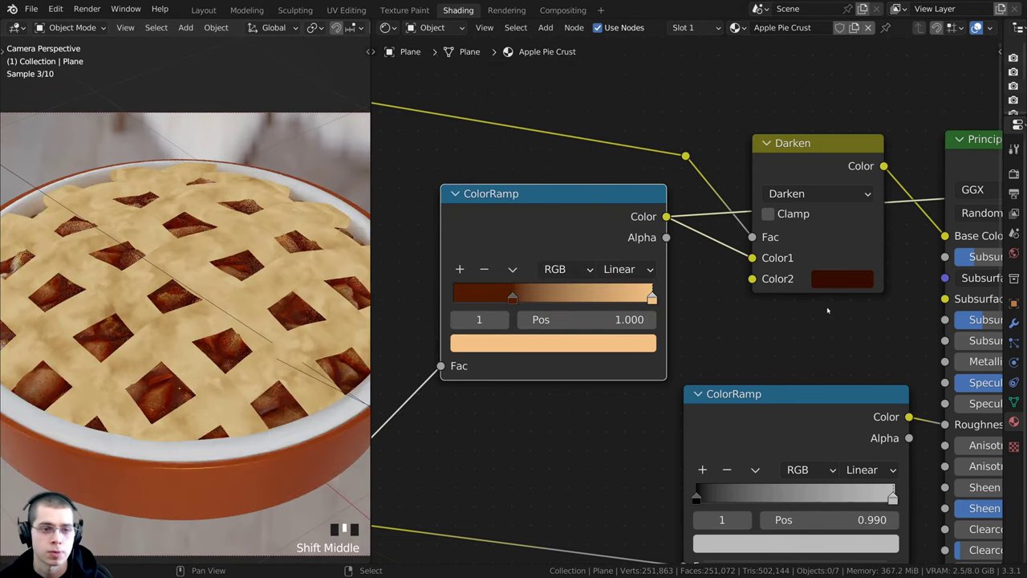
pyautogui.scroll(-3, 698, 309)
pyautogui.moveTo(747, 316); pyautogui.dragTo(756, 322, button='middle')
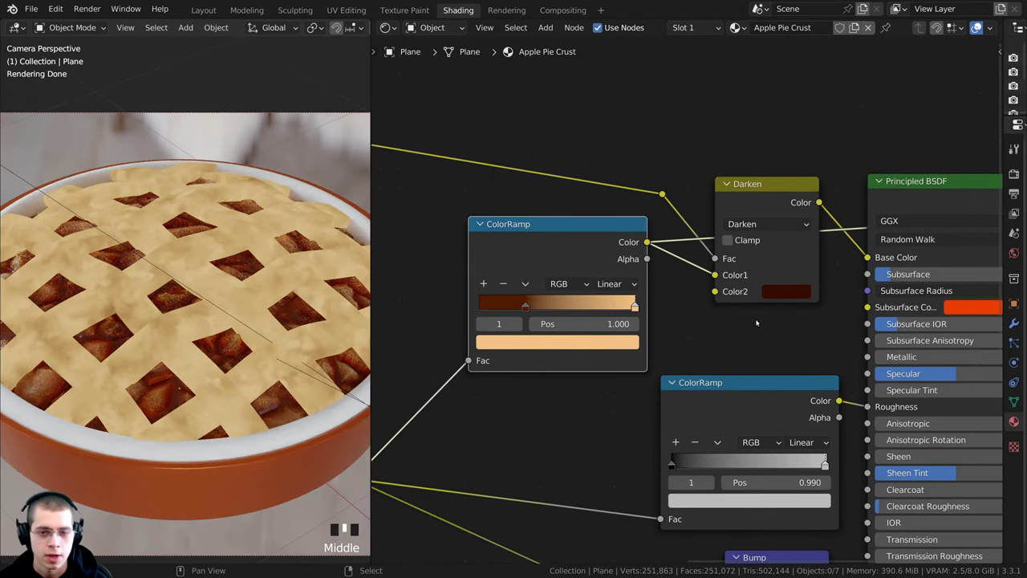
pyautogui.keyDown('ctrl'); pyautogui.keyDown('shift'); pyautogui.click(762, 201); pyautogui.keyUp('shift'); pyautogui.keyUp('ctrl')
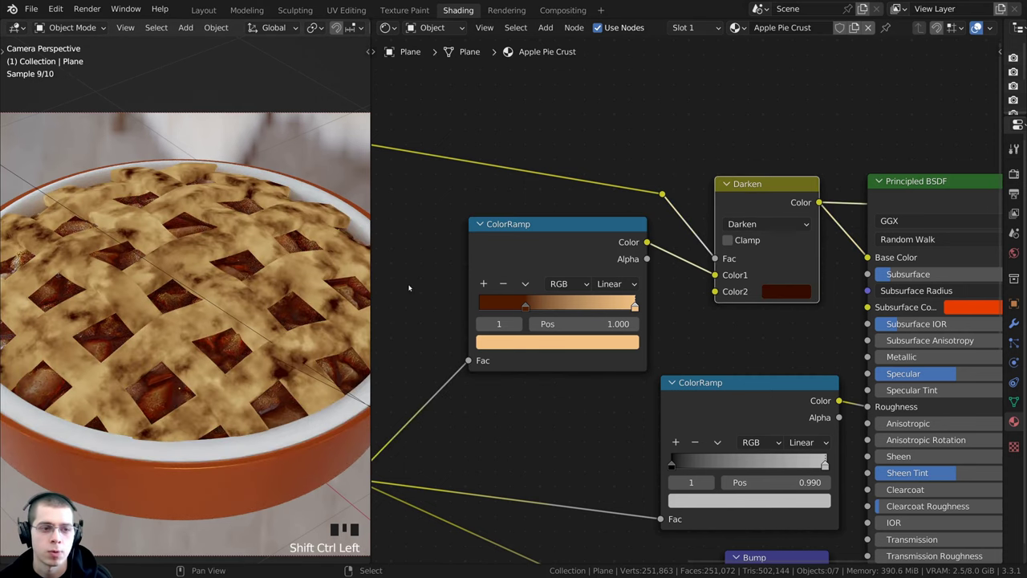
# Review the mask ColorRamp, texture and colour ramp nodes that feed the Darken node, following the links back to the Texture Coordinate node
pyautogui.scroll(-1, 610, 295)
pyautogui.scroll(-1, 636, 275)
pyautogui.moveTo(636, 274); pyautogui.dragTo(829, 250, button='middle')
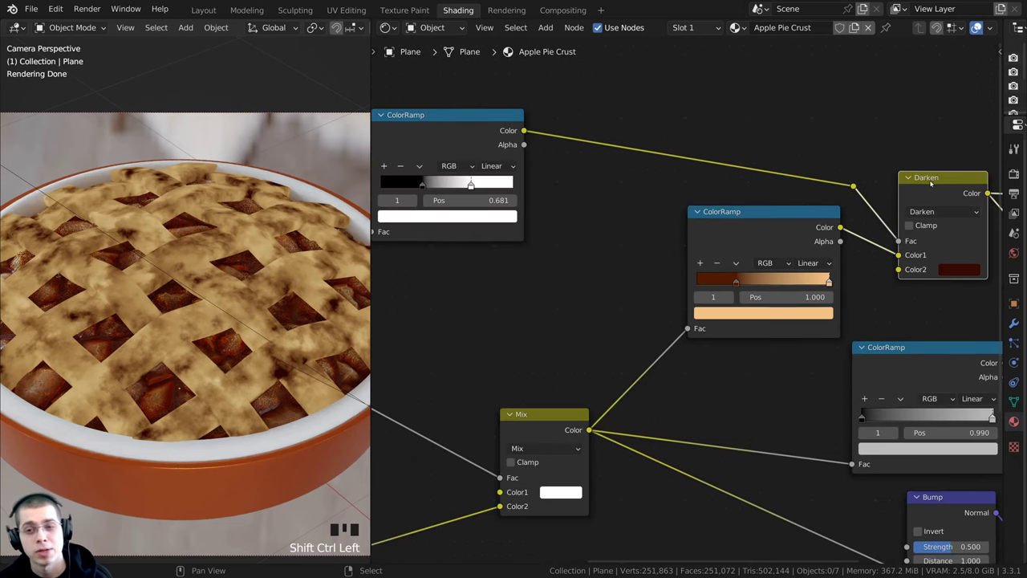
pyautogui.moveTo(944, 180); pyautogui.dragTo(959, 167)
pyautogui.scroll(-1, 606, 196)
pyautogui.moveTo(606, 196); pyautogui.dragTo(795, 215, button='middle')
pyautogui.moveTo(529, 196); pyautogui.dragTo(662, 182, button='middle')
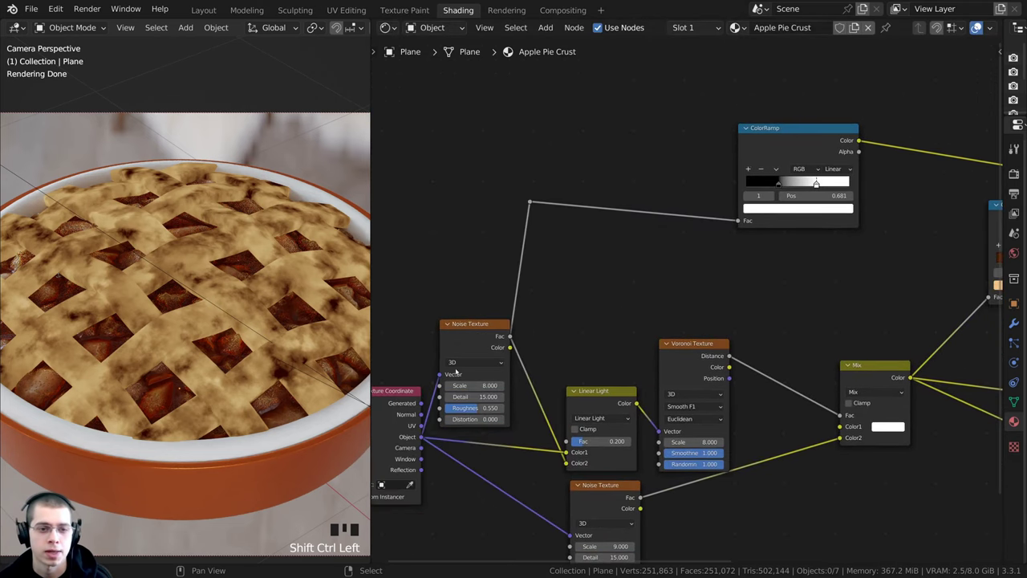
pyautogui.scroll(-2, 694, 265)
pyautogui.moveTo(695, 265); pyautogui.dragTo(426, 319, button='middle')
pyautogui.scroll(5, 734, 259)
pyautogui.moveTo(734, 259); pyautogui.dragTo(640, 268, button='middle')
pyautogui.moveTo(575, 319); pyautogui.dragTo(525, 324, button='middle')
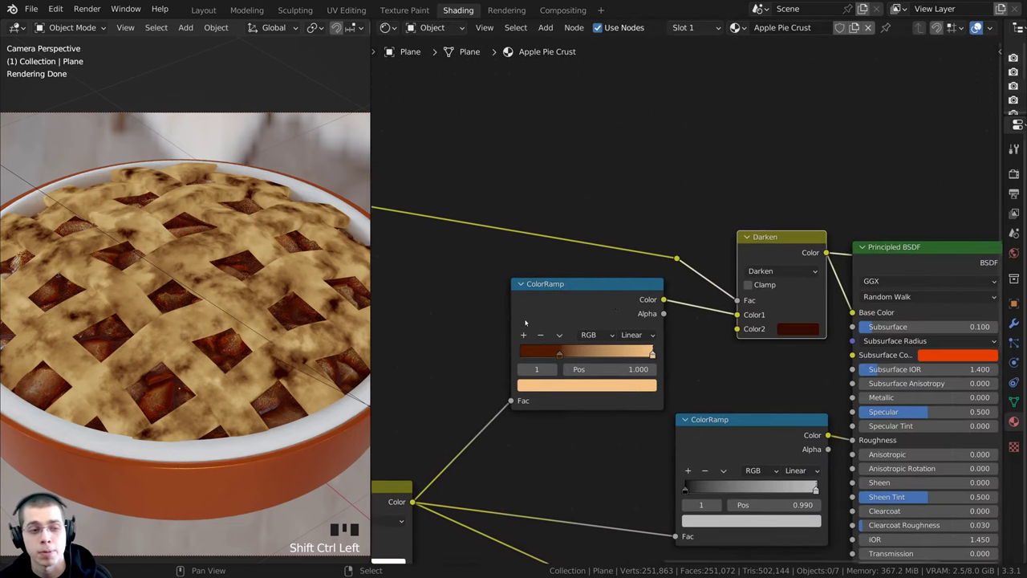
pyautogui.scroll(2, 694, 278)
pyautogui.moveTo(790, 231); pyautogui.dragTo(779, 241)
pyautogui.scroll(2, 745, 323)
pyautogui.moveTo(744, 323); pyautogui.dragTo(654, 286, button='middle')
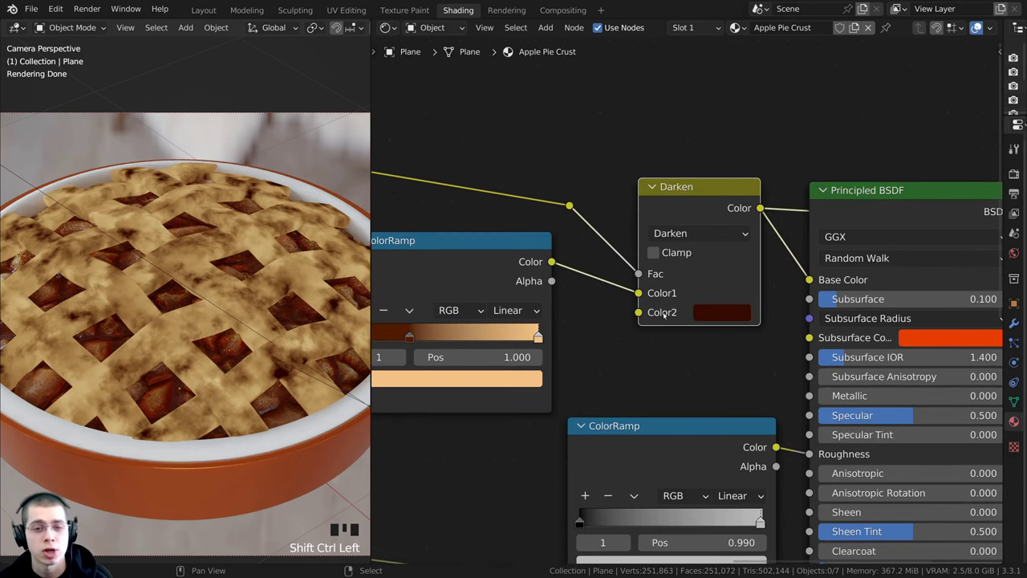
pyautogui.moveTo(654, 330); pyautogui.dragTo(655, 341, button='middle')
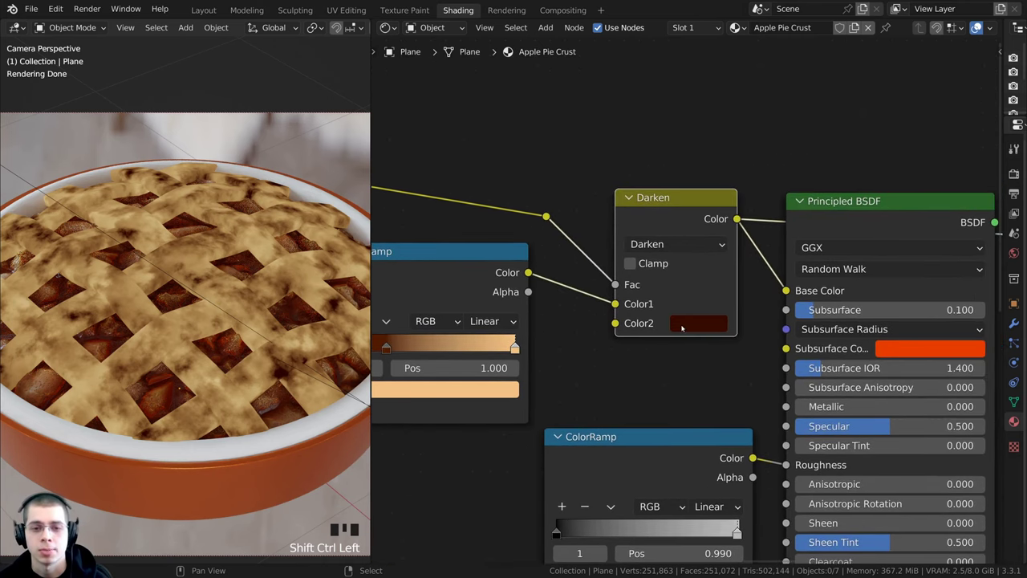
# Recolour the Darken node's Color2 to a bright burnt orange for the baked patches on the crust
pyautogui.click(682, 324)
pyautogui.moveTo(818, 175); pyautogui.dragTo(819, 135)
pyautogui.moveTo(728, 200); pyautogui.dragTo(707, 192)
pyautogui.keyDown('shift'); pyautogui.moveTo(273, 277); pyautogui.dragTo(313, 258, button='middle'); pyautogui.keyUp('shift')
pyautogui.keyDown('shift'); pyautogui.scroll(1, 313, 269); pyautogui.keyUp('shift')
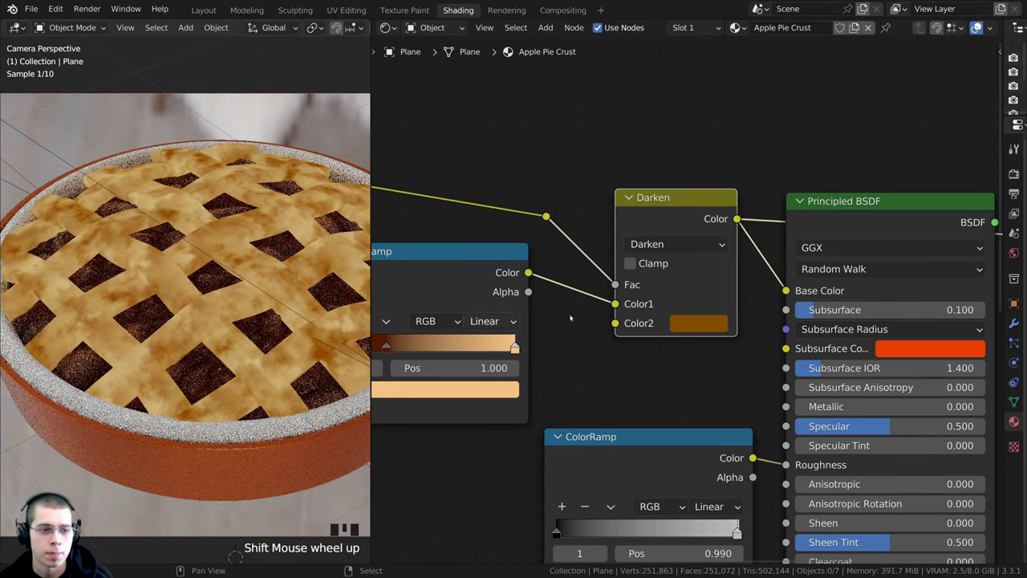
pyautogui.scroll(1, 317, 313)
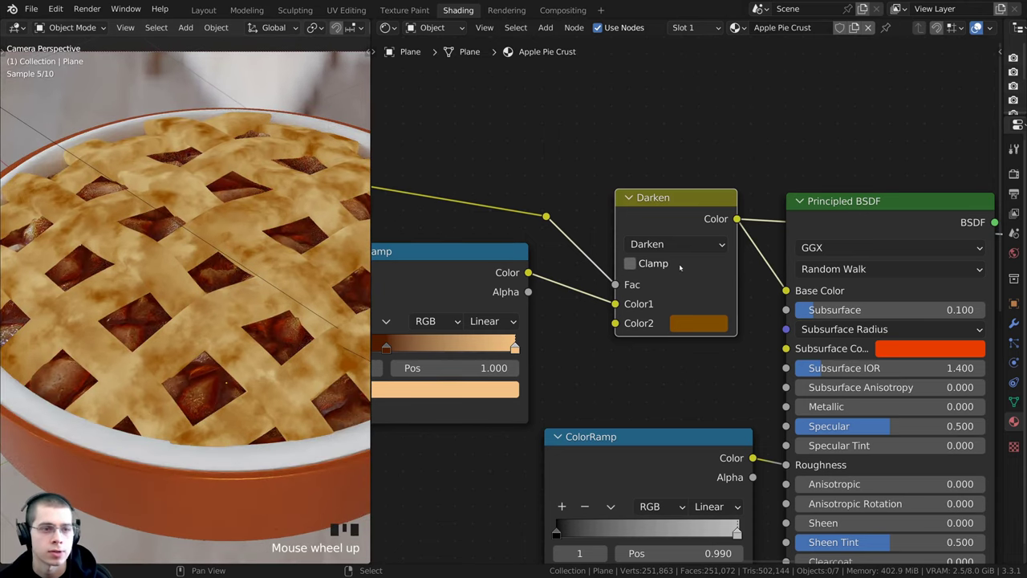
pyautogui.click(698, 323)
pyautogui.moveTo(706, 192); pyautogui.dragTo(709, 193)
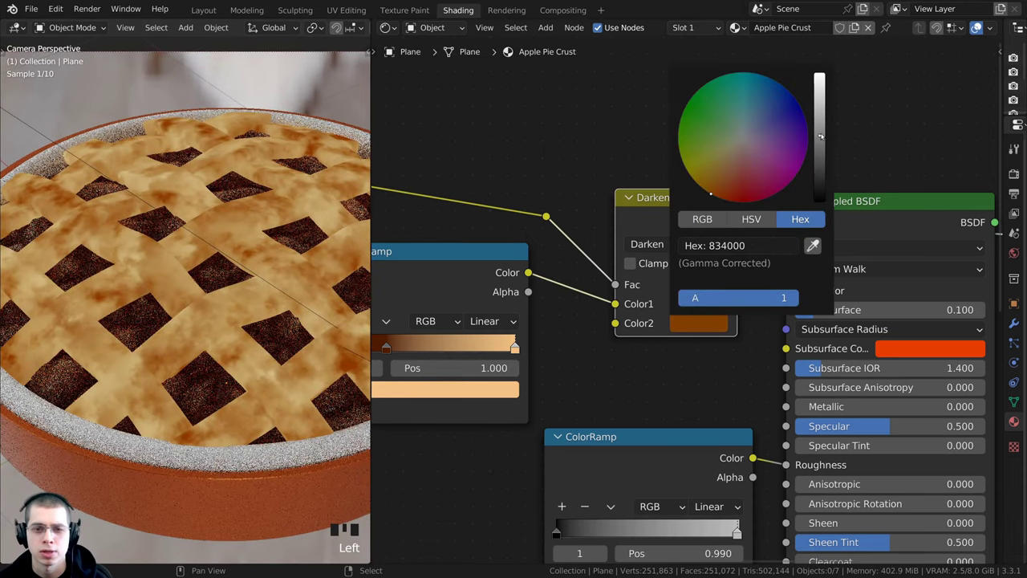
pyautogui.moveTo(820, 134); pyautogui.dragTo(820, 127)
pyautogui.click(698, 322)
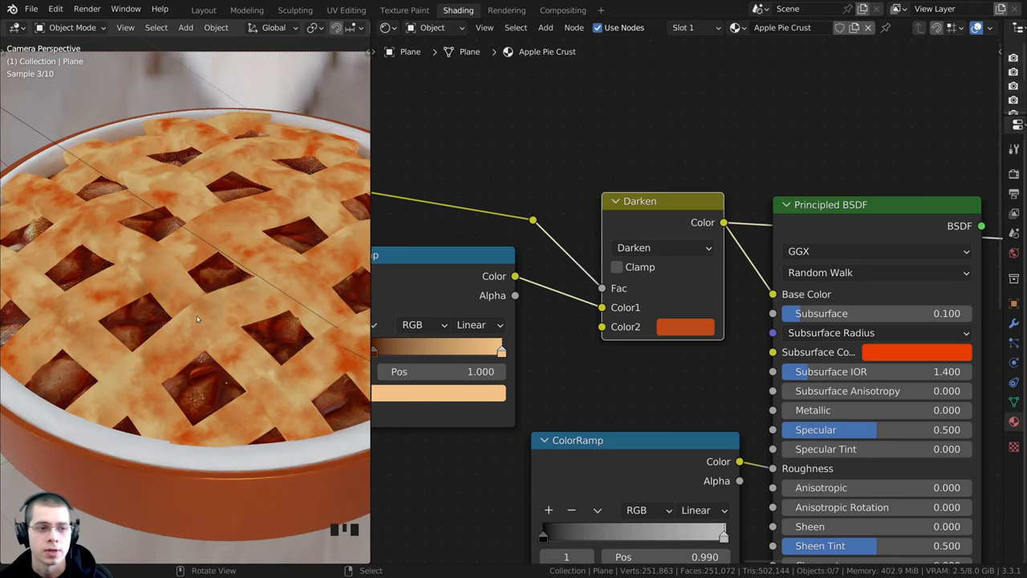
# Inspect the recoloured crust up close and show the full Principled BSDF shading on the lattice again
pyautogui.keyDown('shift'); pyautogui.moveTo(197, 318); pyautogui.dragTo(168, 239, button='middle'); pyautogui.keyUp('shift')
pyautogui.scroll(2, 147, 248)
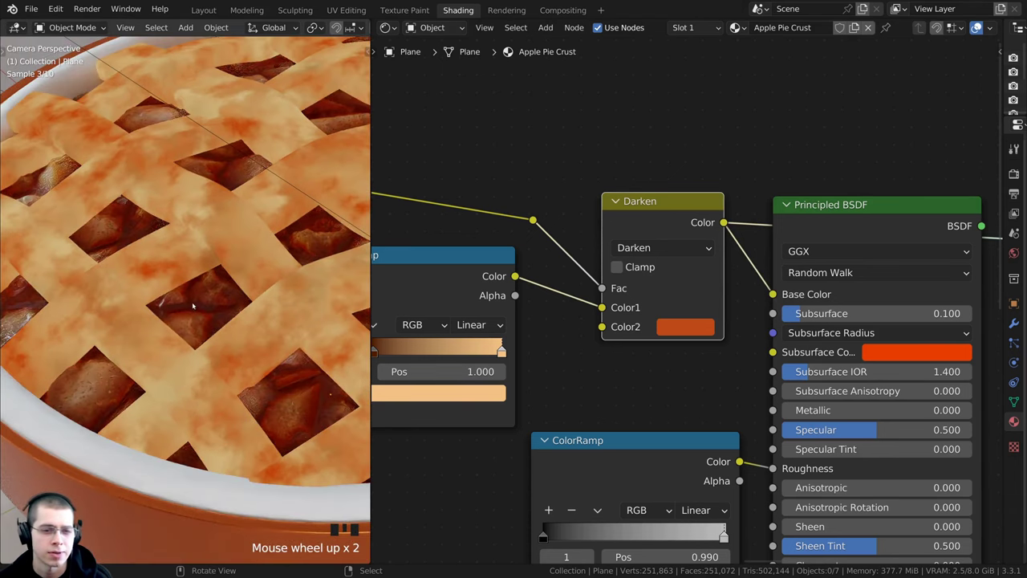
pyautogui.scroll(-4, 203, 305)
pyautogui.keyDown('shift'); pyautogui.moveTo(203, 305); pyautogui.dragTo(168, 318, button='middle'); pyautogui.keyUp('shift')
pyautogui.scroll(-4, 695, 290)
pyautogui.moveTo(772, 266); pyautogui.dragTo(712, 263, button='middle')
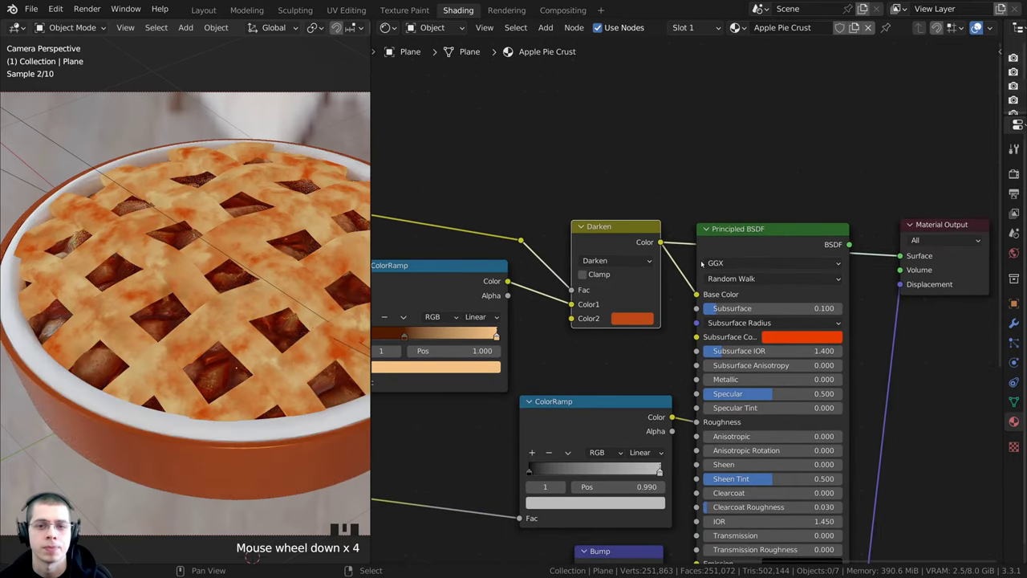
pyautogui.keyDown('ctrl'); pyautogui.keyDown('shift'); pyautogui.click(753, 241); pyautogui.keyUp('shift'); pyautogui.keyUp('ctrl')
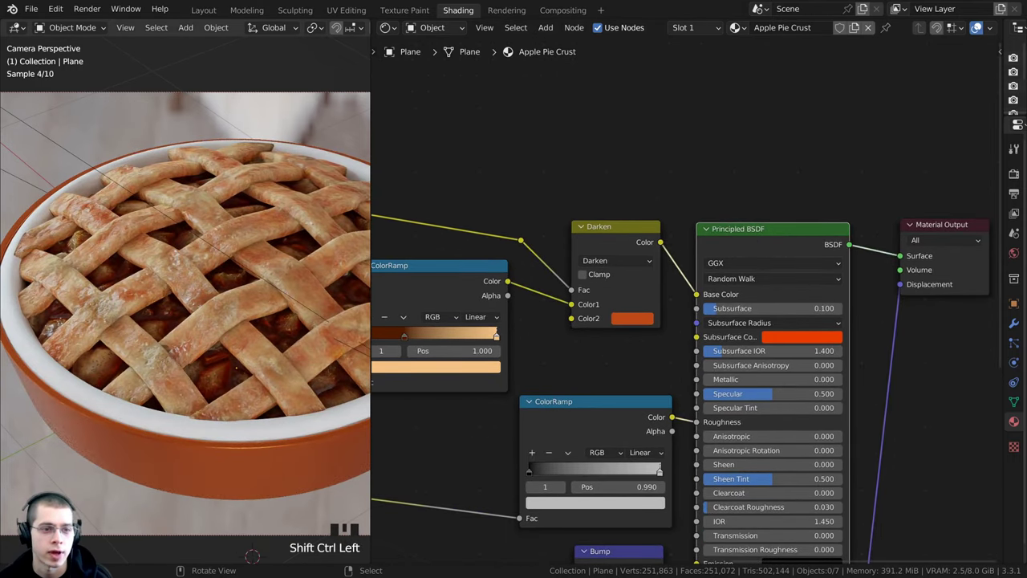
# Darken the Principled BSDF's Subsurface Color to a deeper orange-red and check it on the pie
pyautogui.scroll(2, 708, 319)
pyautogui.moveTo(711, 321); pyautogui.dragTo(634, 268, button='middle')
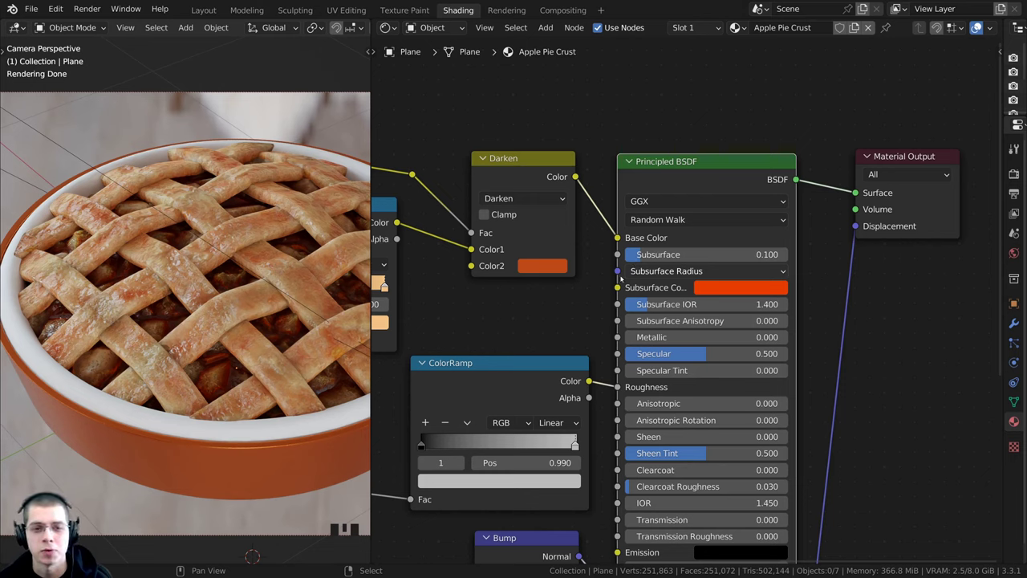
pyautogui.click(710, 291)
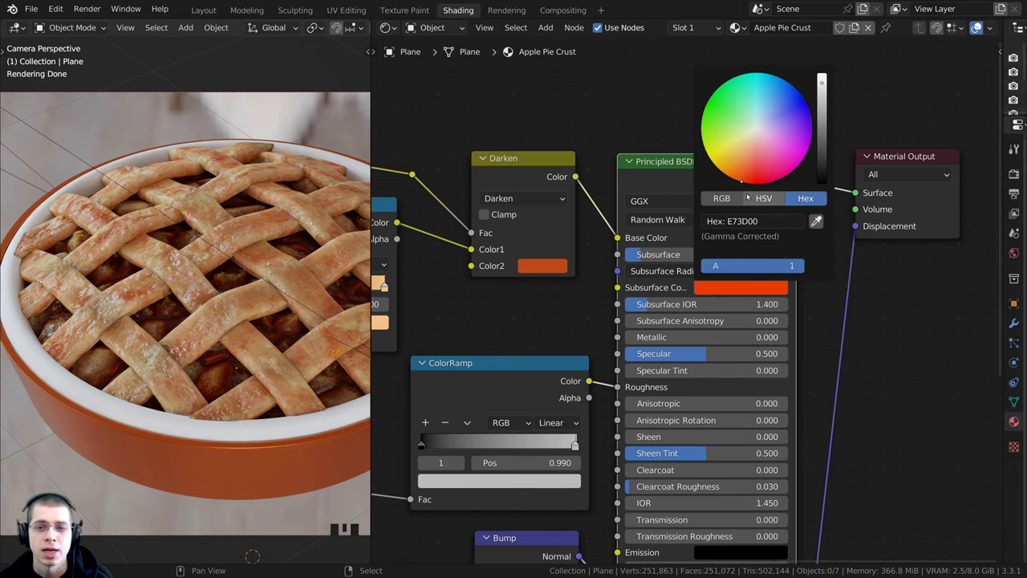
pyautogui.moveTo(823, 97); pyautogui.dragTo(822, 111)
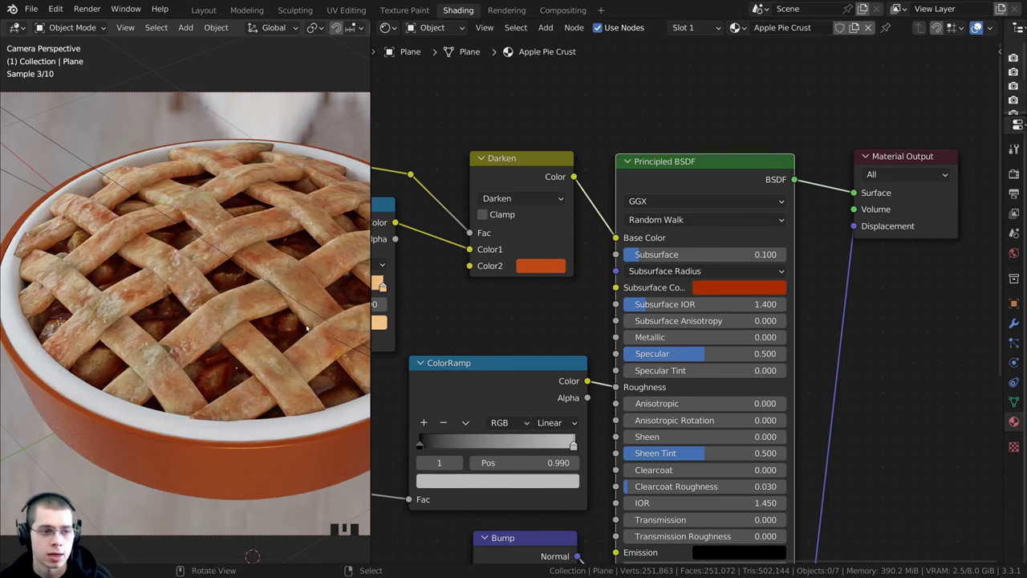
pyautogui.keyDown('shift'); pyautogui.moveTo(307, 328); pyautogui.dragTo(284, 334, button='middle'); pyautogui.keyUp('shift')
pyautogui.scroll(-1, 286, 334)
# Delete the unused ColorRamp that feeds the Displacement node's Height
pyautogui.scroll(-3, 546, 377)
pyautogui.moveTo(517, 397); pyautogui.dragTo(619, 280, button='middle')
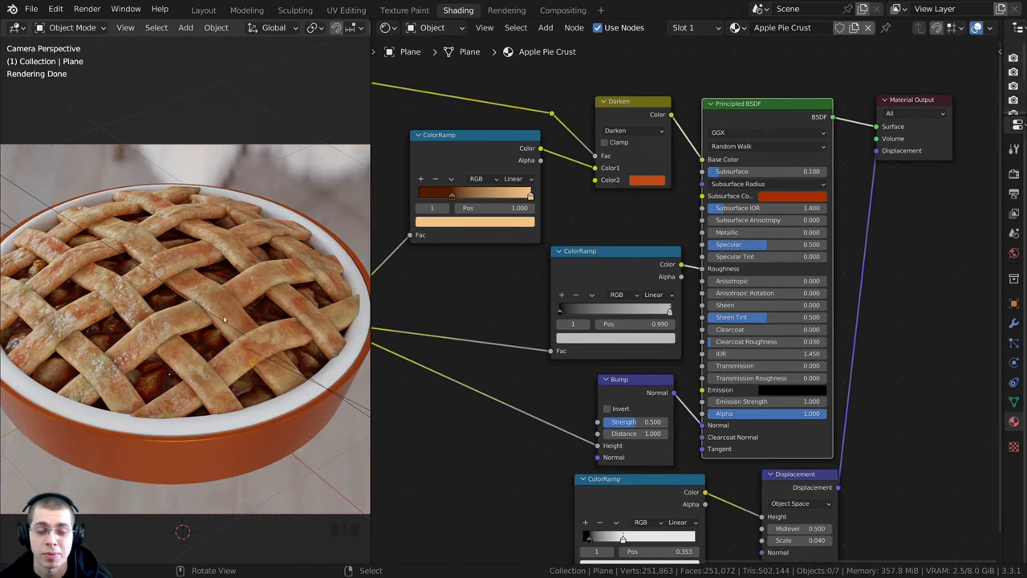
pyautogui.scroll(-1, 454, 355)
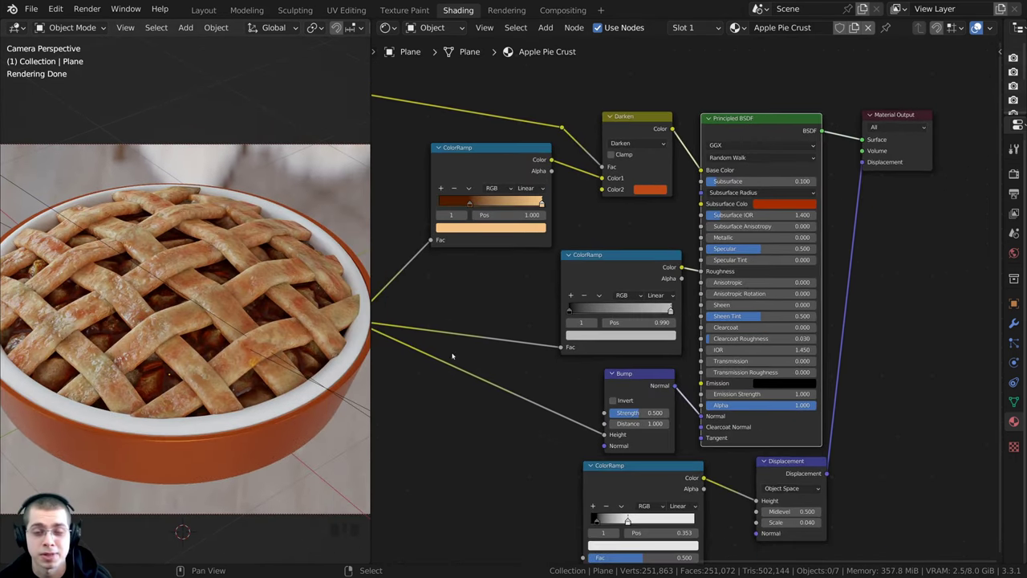
pyautogui.moveTo(464, 385); pyautogui.dragTo(478, 335, button='middle')
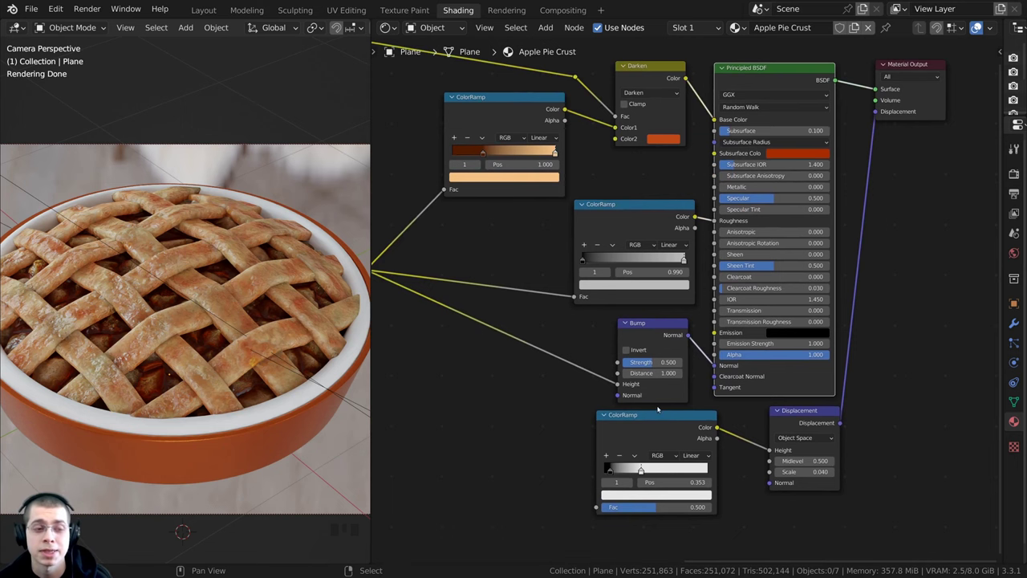
pyautogui.moveTo(658, 409); pyautogui.dragTo(654, 315, button='middle')
pyautogui.scroll(-2, 697, 397)
pyautogui.scroll(4, 653, 315)
pyautogui.click(653, 316)
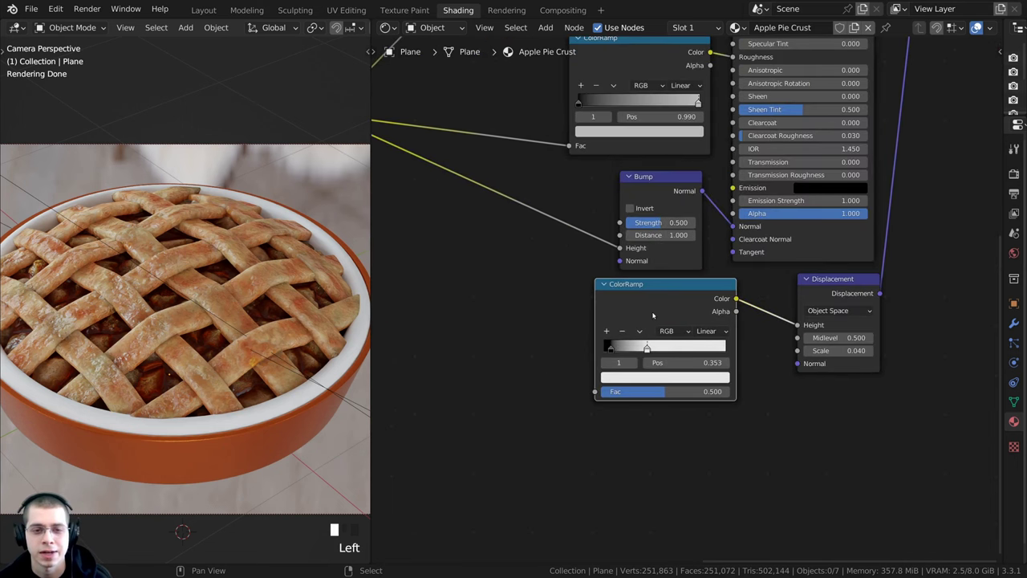
pyautogui.press('x')
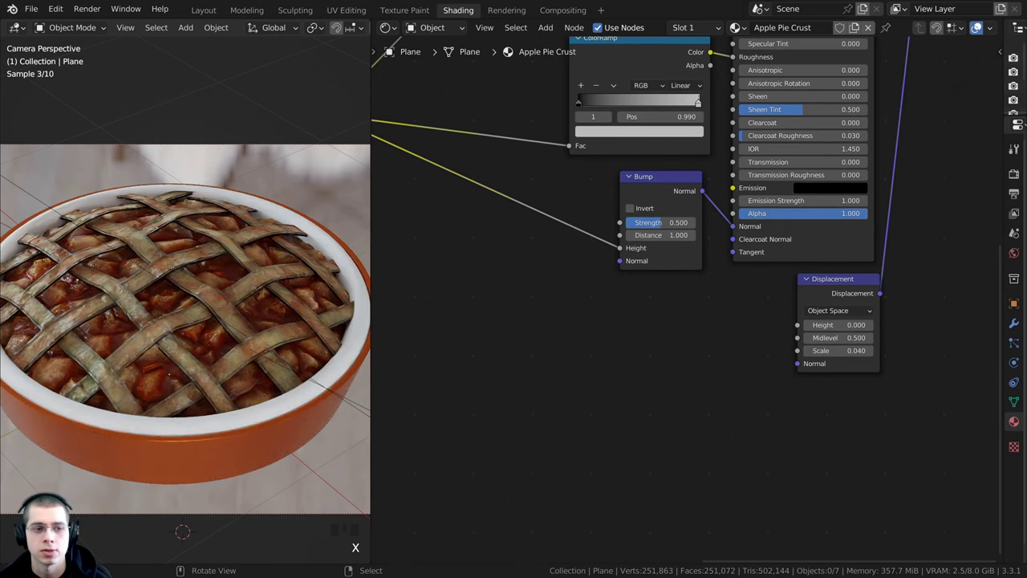
# Link the Mix node's Color output to the Displacement node's Height and reposition the Displacement node
pyautogui.moveTo(629, 321); pyautogui.dragTo(743, 367, button='middle')
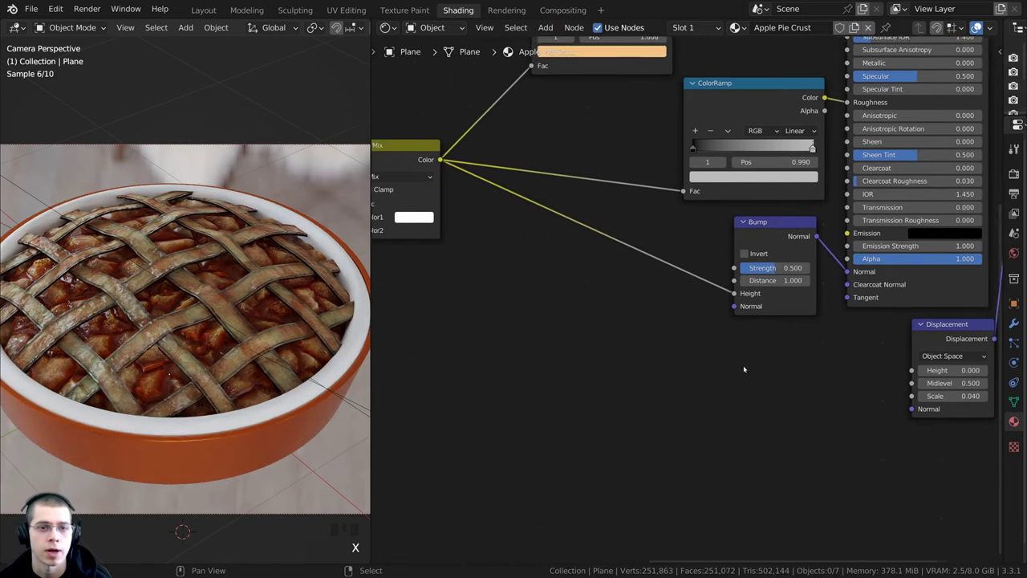
pyautogui.scroll(-4, 722, 329)
pyautogui.moveTo(477, 195); pyautogui.dragTo(905, 374)
pyautogui.scroll(3, 477, 188)
pyautogui.moveTo(925, 330); pyautogui.dragTo(885, 362)
# Set the Displacement node's Scale to 0.03 while looking closely at the crust surface
pyautogui.moveTo(828, 339); pyautogui.dragTo(542, 293, button='middle')
pyautogui.scroll(3, 542, 293)
pyautogui.keyDown('shift'); pyautogui.moveTo(625, 324); pyautogui.dragTo(680, 304, button='middle'); pyautogui.keyUp('shift')
pyautogui.scroll(3, 169, 268)
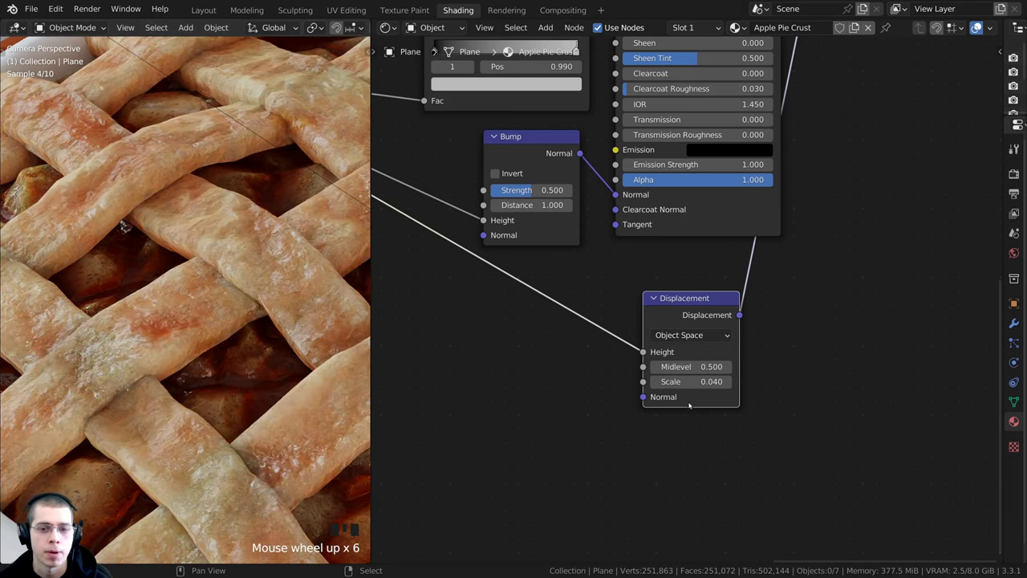
pyautogui.scroll(3, 685, 301)
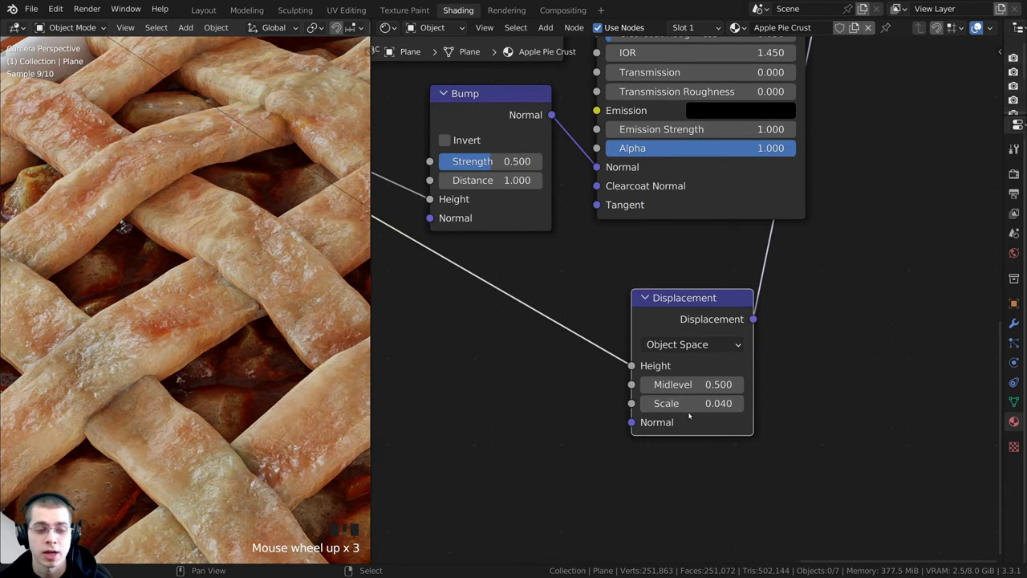
pyautogui.doubleClick(694, 405)
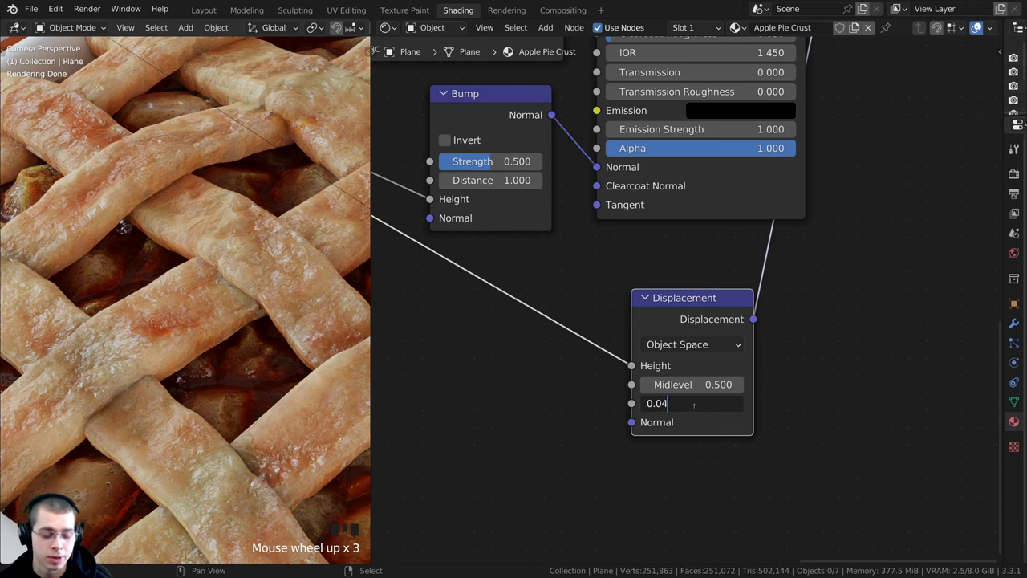
pyautogui.write('3')
pyautogui.press('Return')
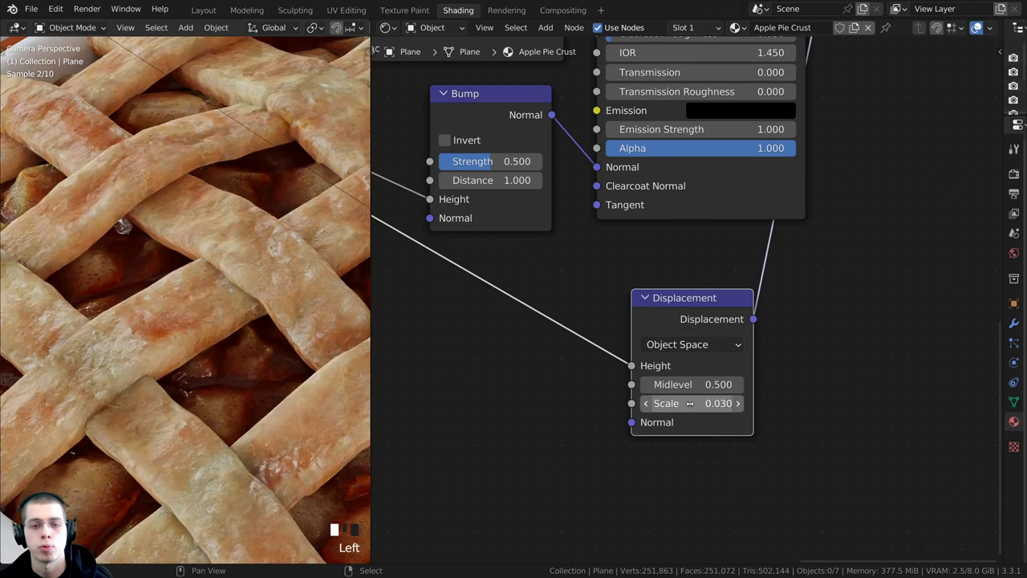
# Increase the Roughness of the Noise Texture that feeds the Mix node's Color2
pyautogui.scroll(-6, 267, 367)
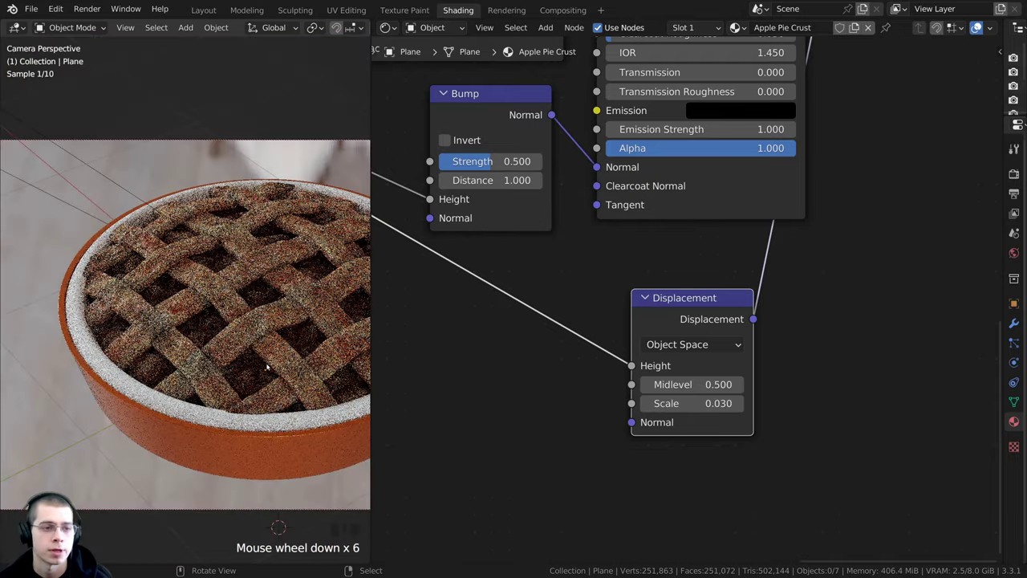
pyautogui.scroll(3, 211, 307)
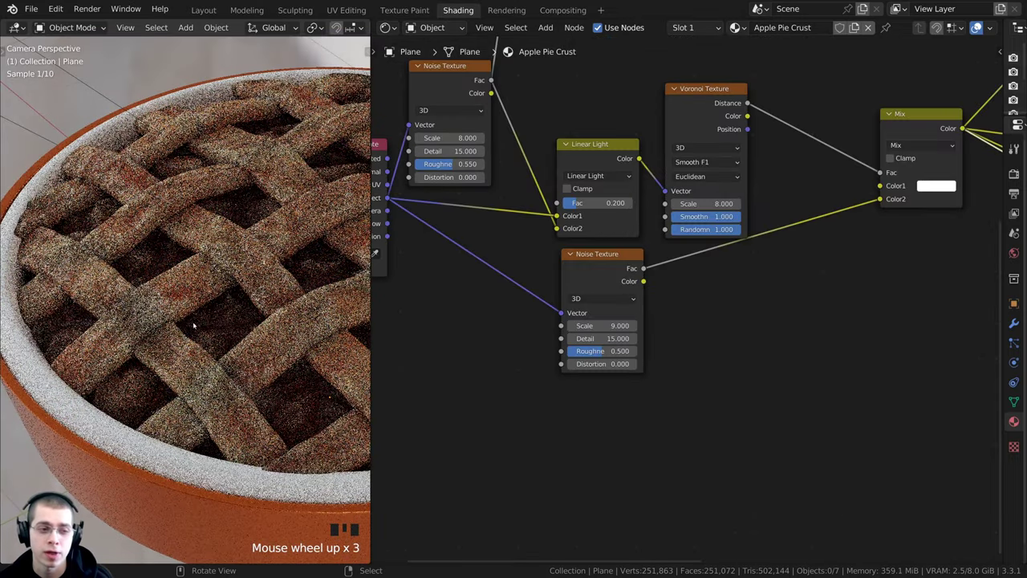
pyautogui.keyDown('shift'); pyautogui.moveTo(192, 325); pyautogui.dragTo(201, 321, button='middle'); pyautogui.keyUp('shift')
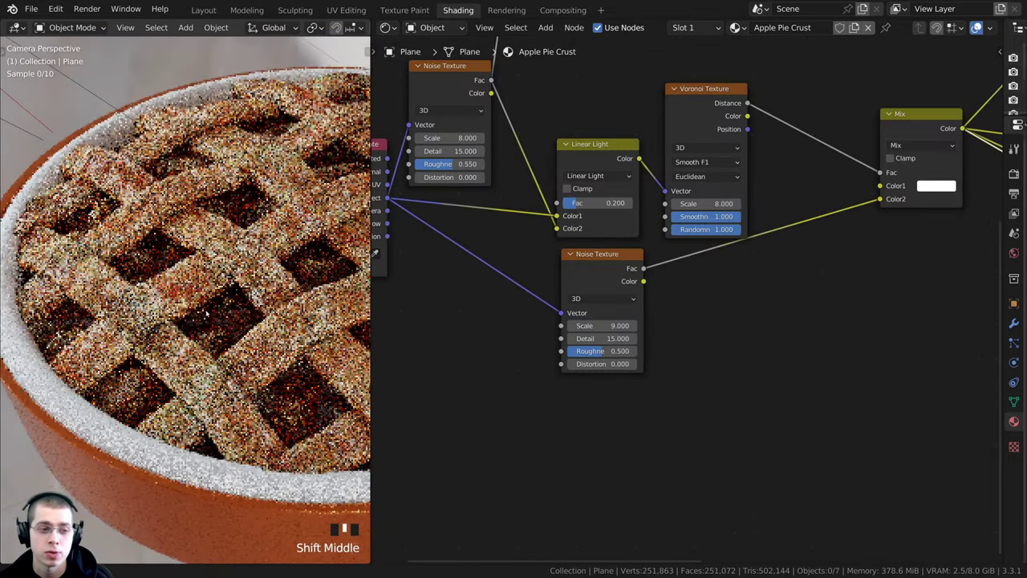
pyautogui.scroll(3, 200, 320)
pyautogui.scroll(2, 595, 360)
pyautogui.scroll(-5, 596, 359)
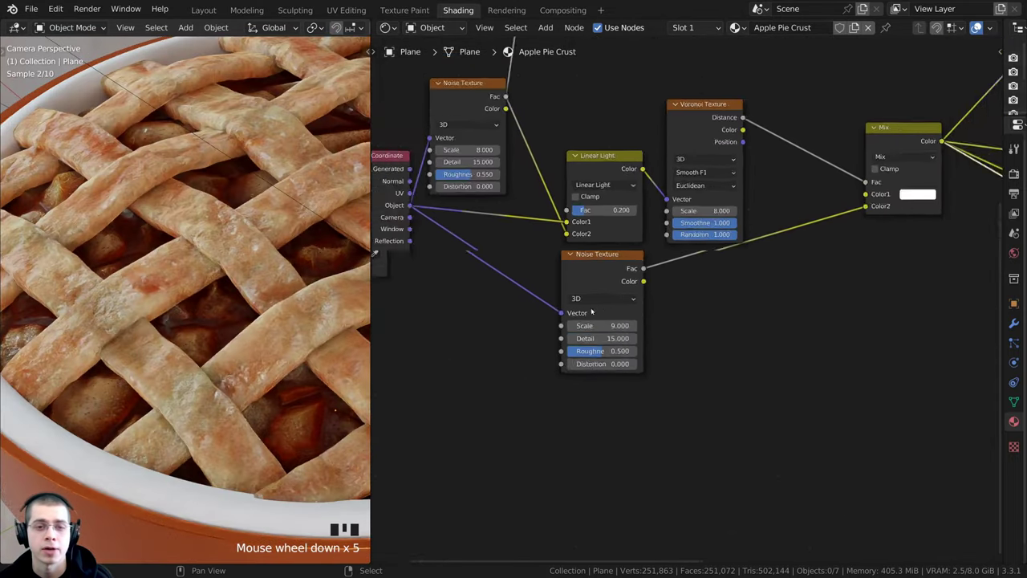
pyautogui.click(649, 303)
pyautogui.scroll(4, 638, 348)
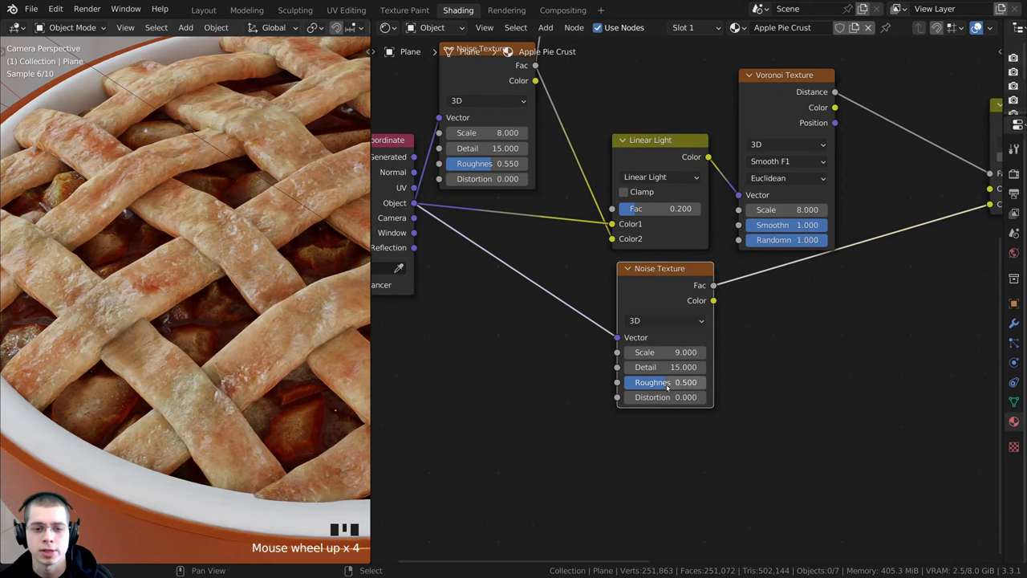
pyautogui.doubleClick(672, 382)
pyautogui.write('0.5')
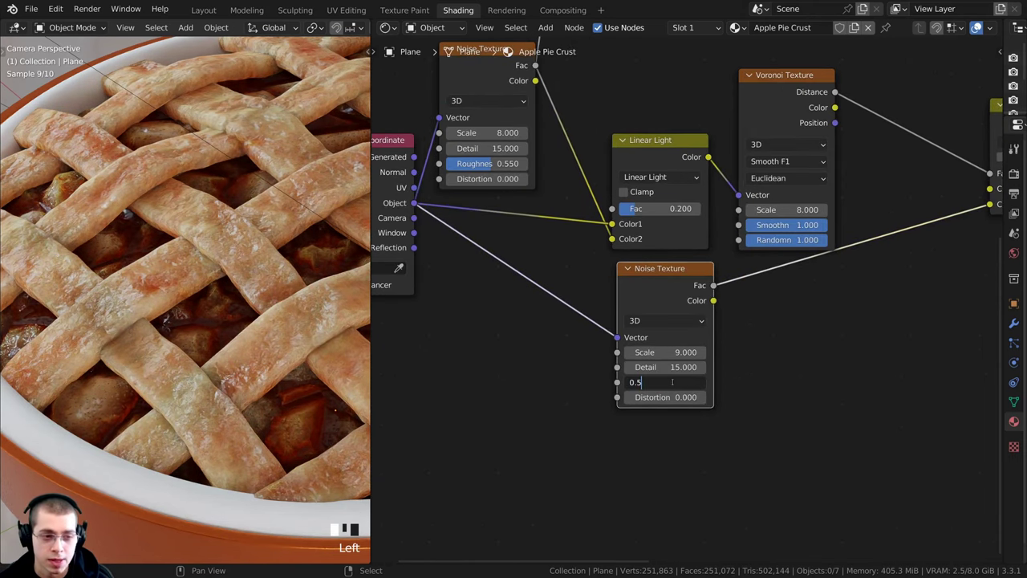
pyautogui.write('6')
pyautogui.press('Return')
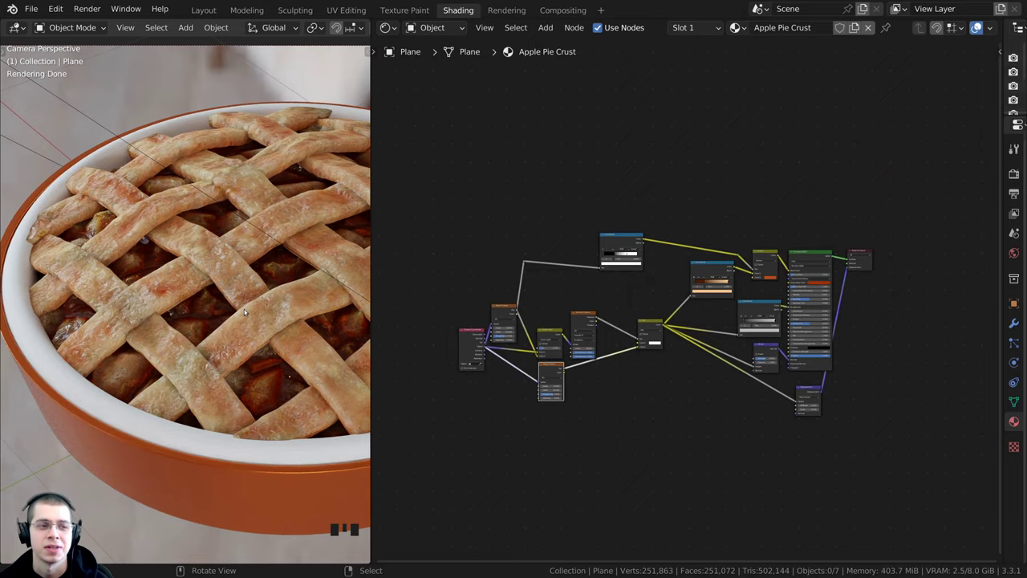
# Raise the apple pie filling sphere by about 0.013 m along the global Z axis
pyautogui.scroll(-3, 244, 313)
pyautogui.keyDown('shift'); pyautogui.moveTo(245, 313); pyautogui.dragTo(163, 319, button='middle'); pyautogui.keyUp('shift')
pyautogui.scroll(2, 162, 319)
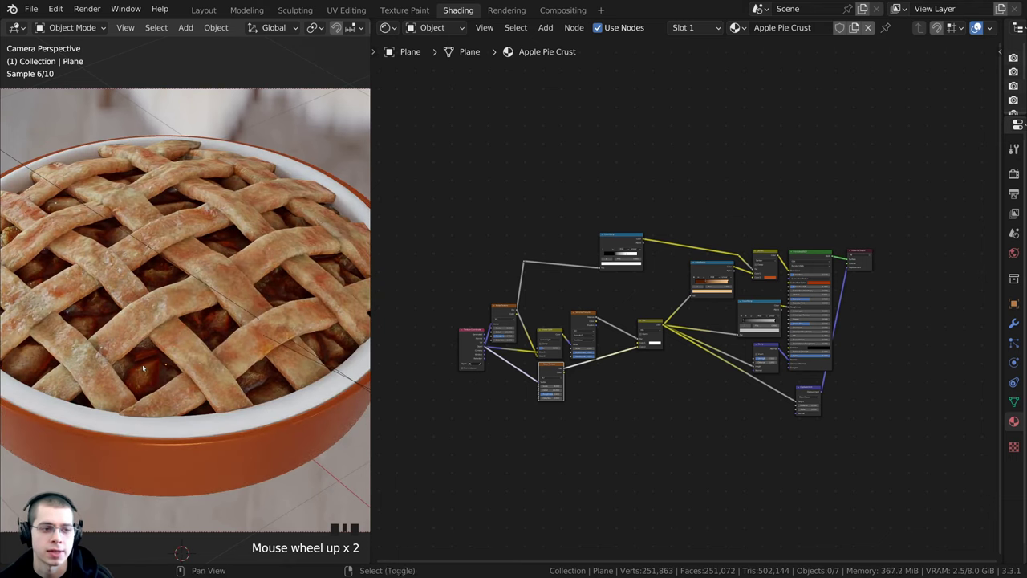
pyautogui.keyDown('shift'); pyautogui.moveTo(141, 368); pyautogui.dragTo(161, 350, button='middle'); pyautogui.keyUp('shift')
pyautogui.rightClick(160, 349)
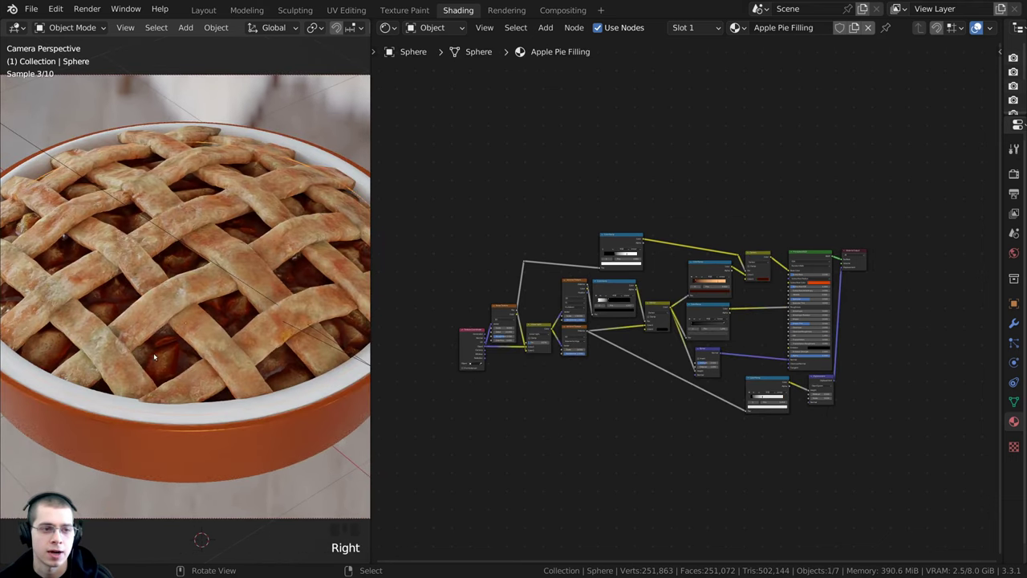
pyautogui.scroll(-3, 178, 348)
pyautogui.press('g')
pyautogui.press('z')
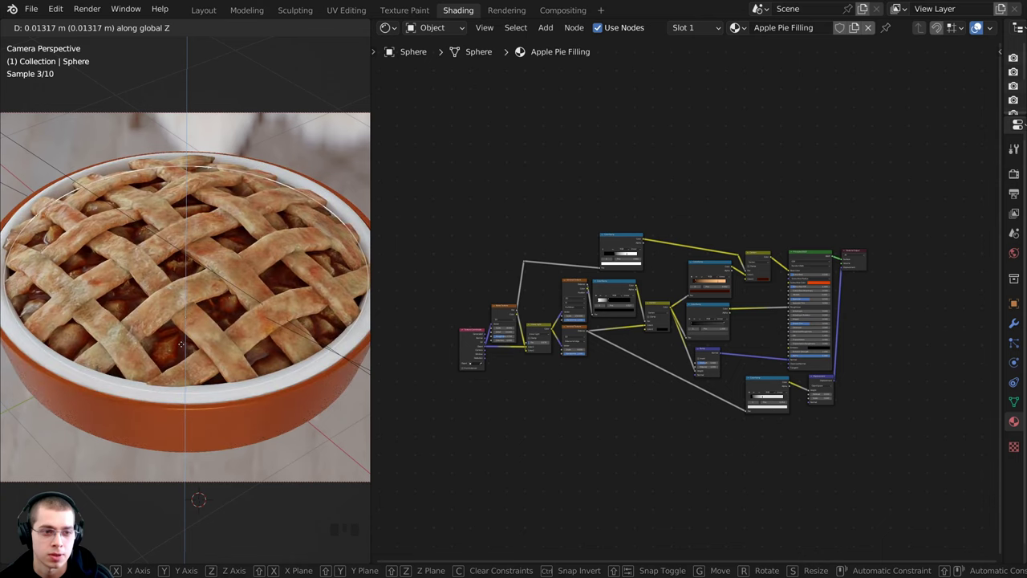
pyautogui.click(181, 342)
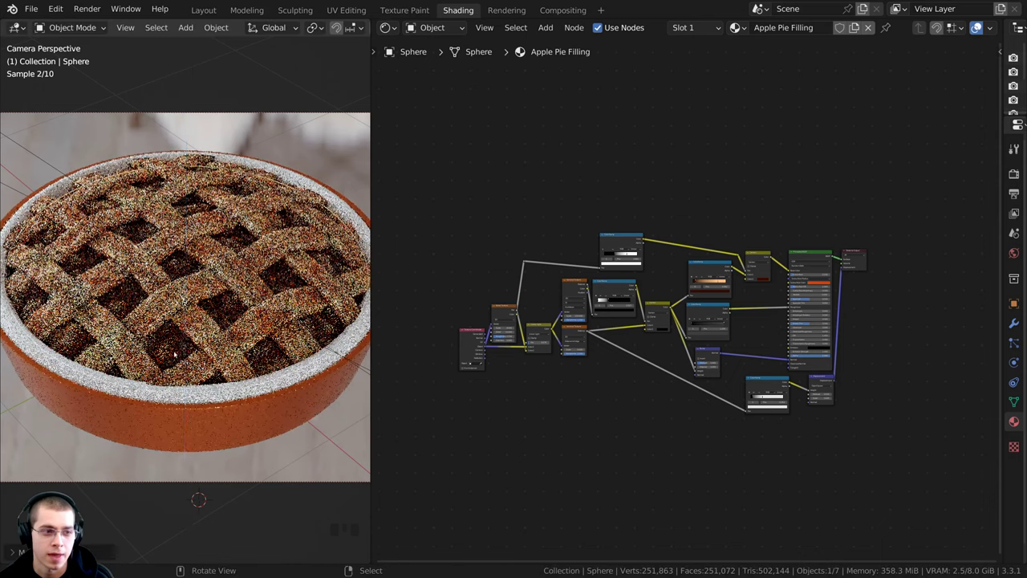
# Lower the lattice crust plane by about 0.012 m along the global Z axis and deselect it
pyautogui.press('a')
pyautogui.scroll(-2, 158, 312)
pyautogui.rightClick(159, 312)
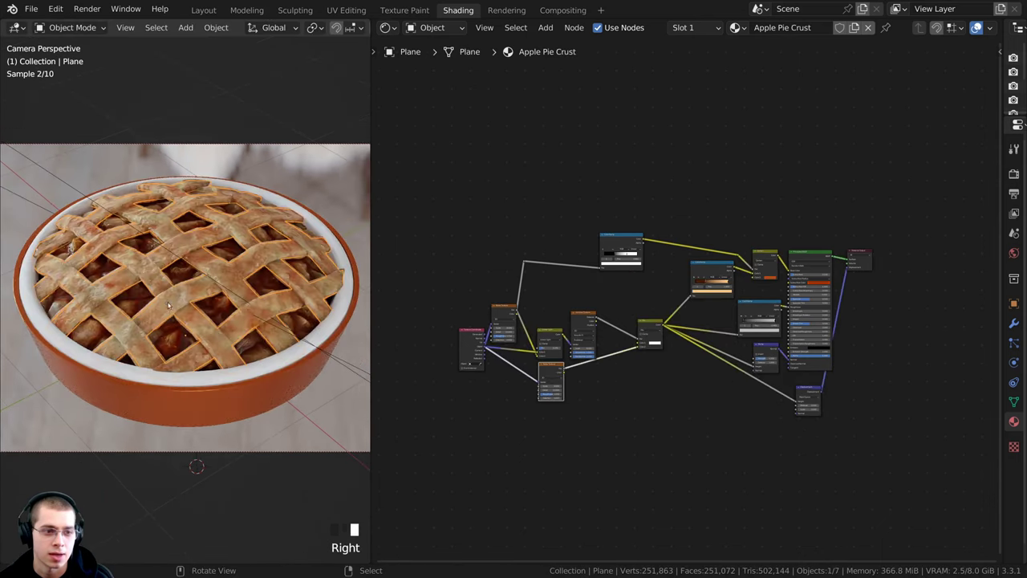
pyautogui.press('g')
pyautogui.press('z')
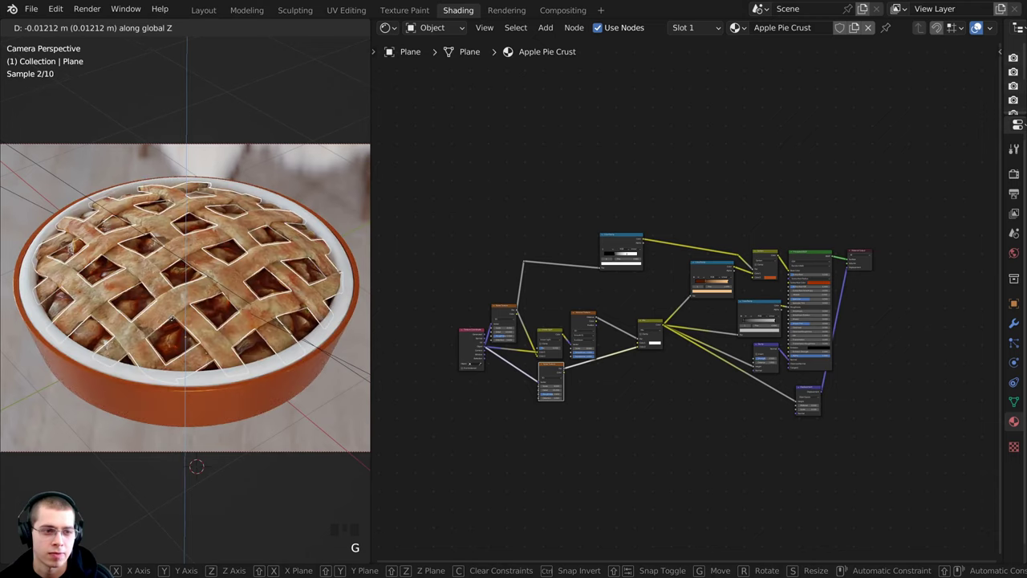
pyautogui.click(172, 319)
pyautogui.hotkey('alt', 'a')
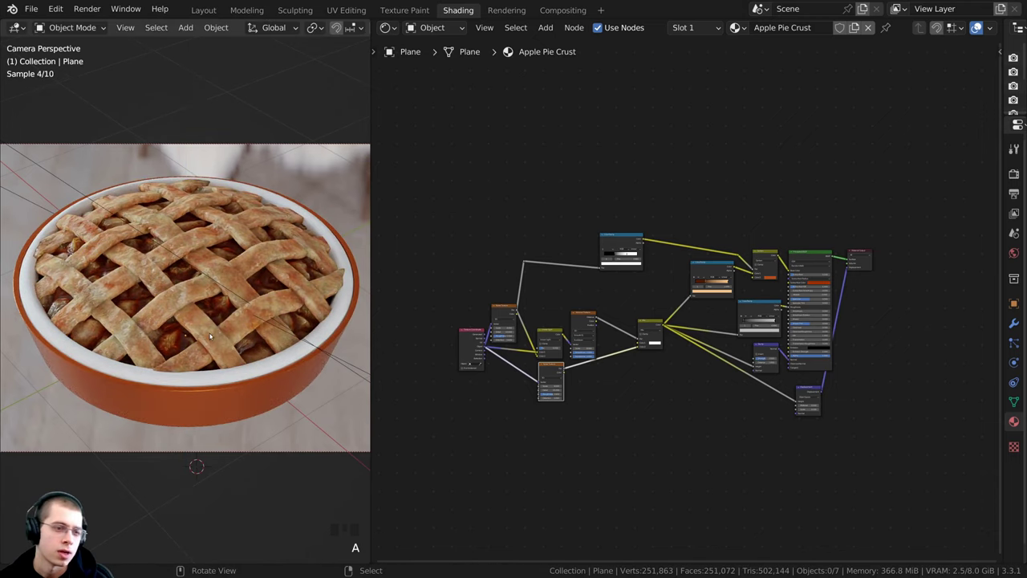
# Assign the existing Apple Pie Crust material to the circular crust edge around the rim of the pie
pyautogui.keyDown('shift'); pyautogui.moveTo(177, 333); pyautogui.dragTo(163, 340); pyautogui.keyUp('shift')
pyautogui.scroll(1, 145, 351)
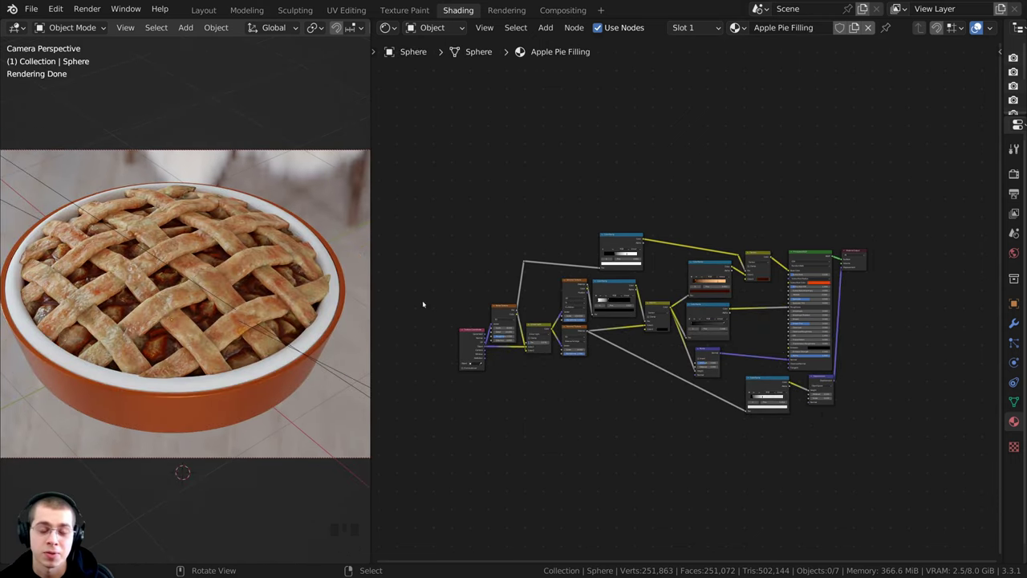
pyautogui.rightClick(227, 263)
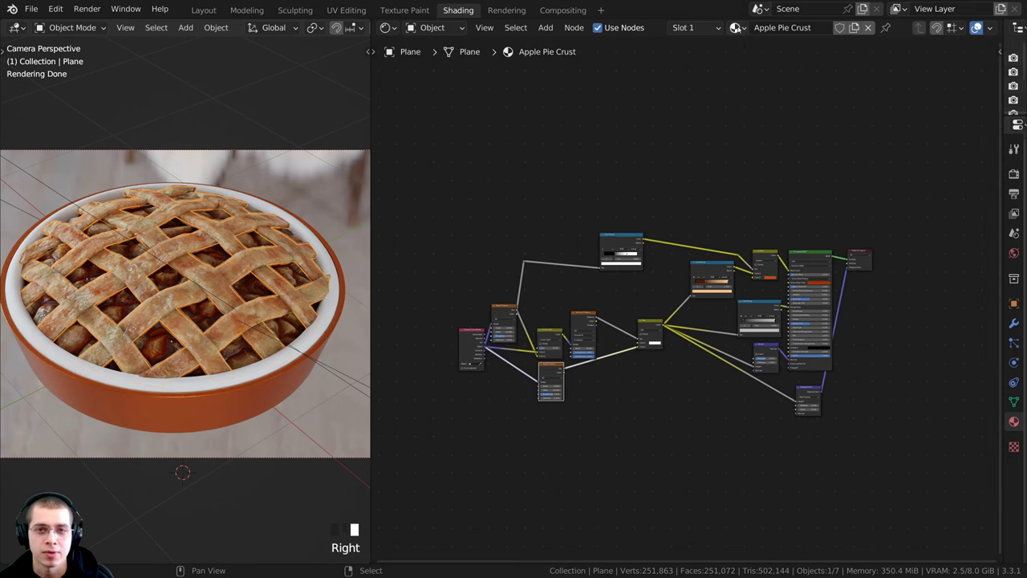
pyautogui.moveTo(735, 27); pyautogui.dragTo(329, 306)
pyautogui.rightClick(329, 307)
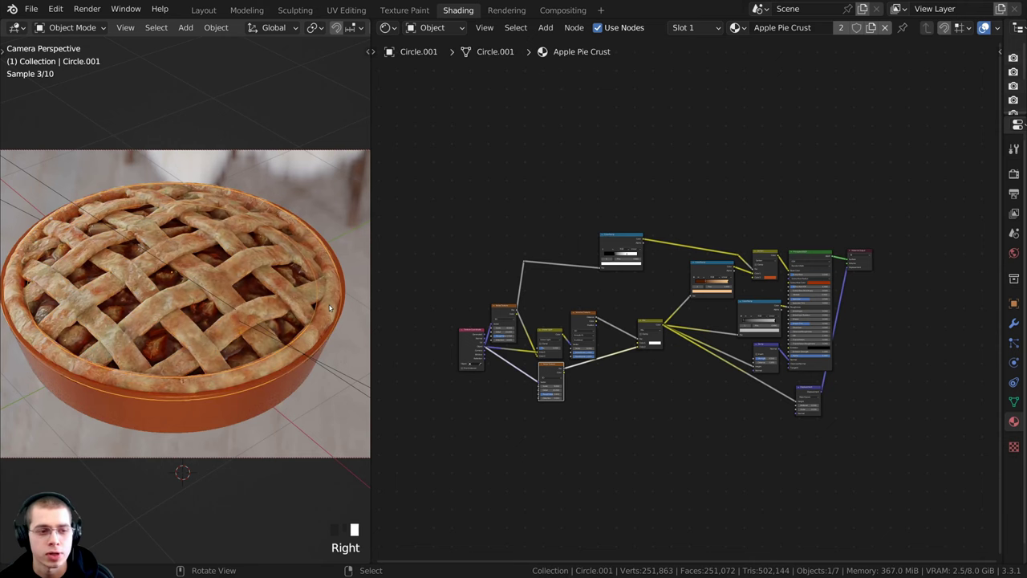
pyautogui.click(735, 27)
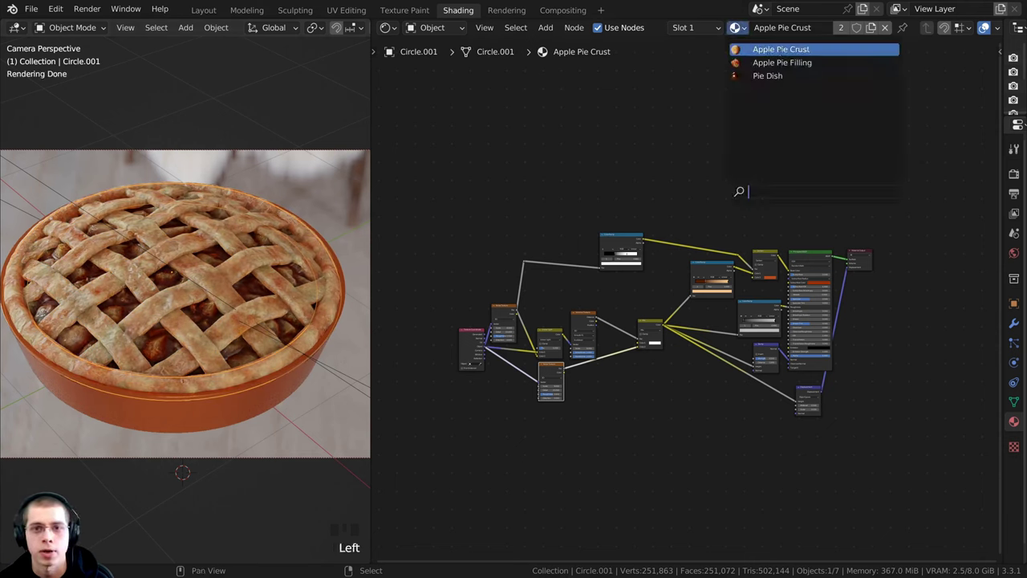
# Examine how the crust material looks on the pie's edge, up close and from farther away
pyautogui.keyDown('shift'); pyautogui.moveTo(257, 277); pyautogui.dragTo(238, 249, button='middle'); pyautogui.keyUp('shift')
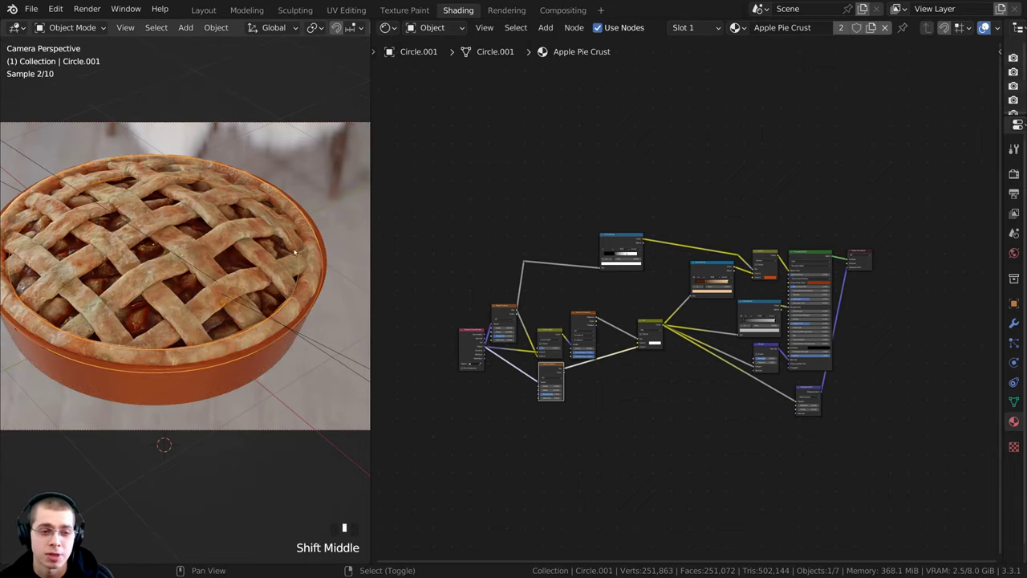
pyautogui.keyDown('shift'); pyautogui.moveTo(289, 290); pyautogui.dragTo(281, 285, button='middle'); pyautogui.keyUp('shift')
pyautogui.scroll(3, 281, 286)
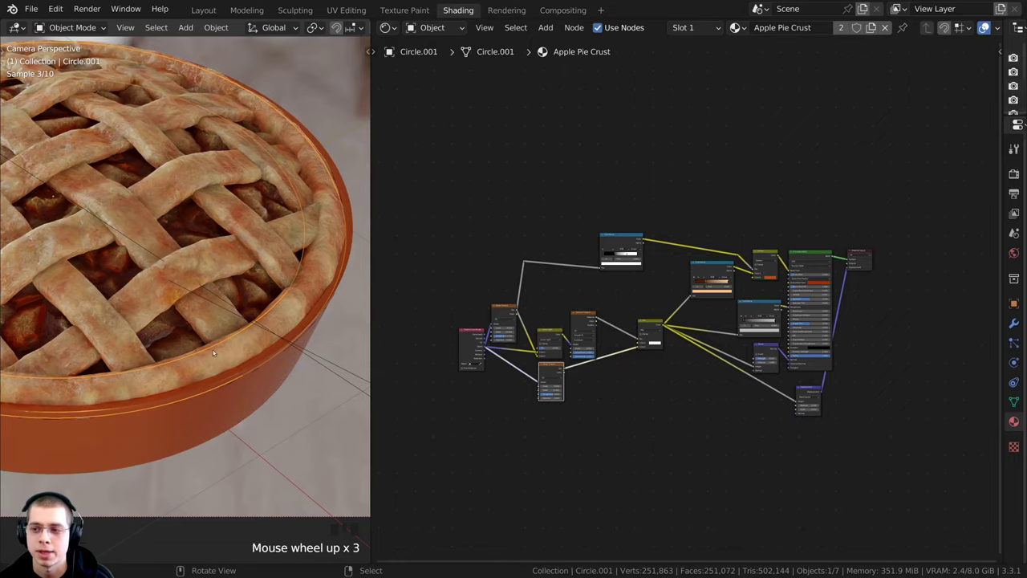
pyautogui.keyDown('shift'); pyautogui.moveTo(195, 349); pyautogui.dragTo(131, 367, button='middle'); pyautogui.keyUp('shift')
pyautogui.scroll(-3, 131, 366)
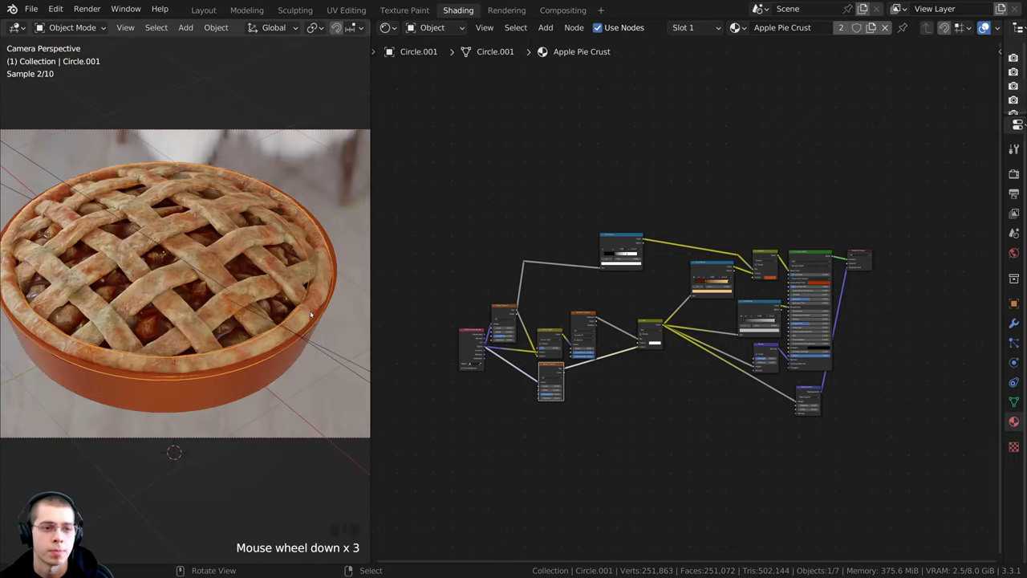
pyautogui.keyDown('shift'); pyautogui.moveTo(317, 348); pyautogui.dragTo(311, 333, button='middle'); pyautogui.keyUp('shift')
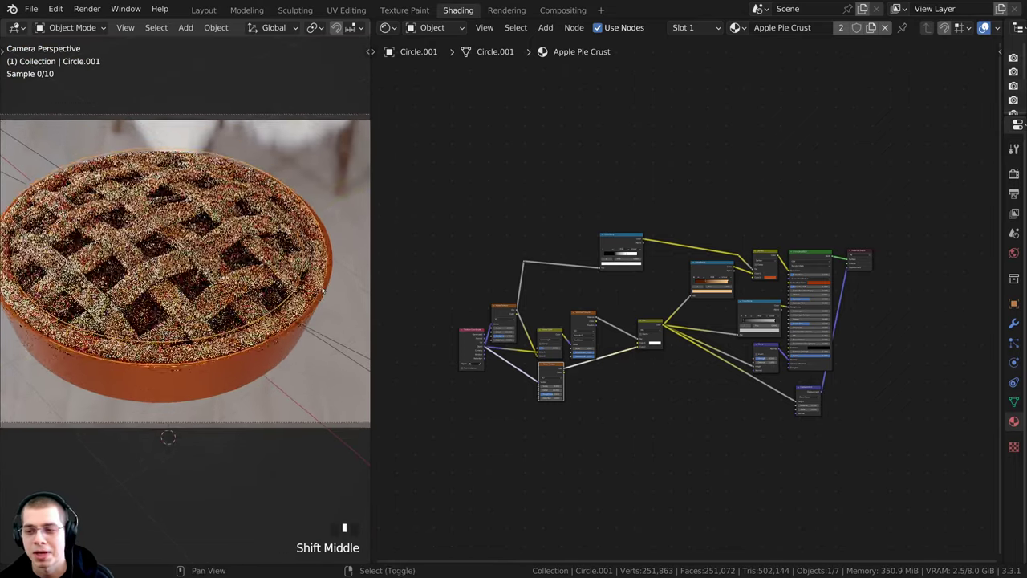
pyautogui.scroll(1, 311, 332)
pyautogui.press('a')
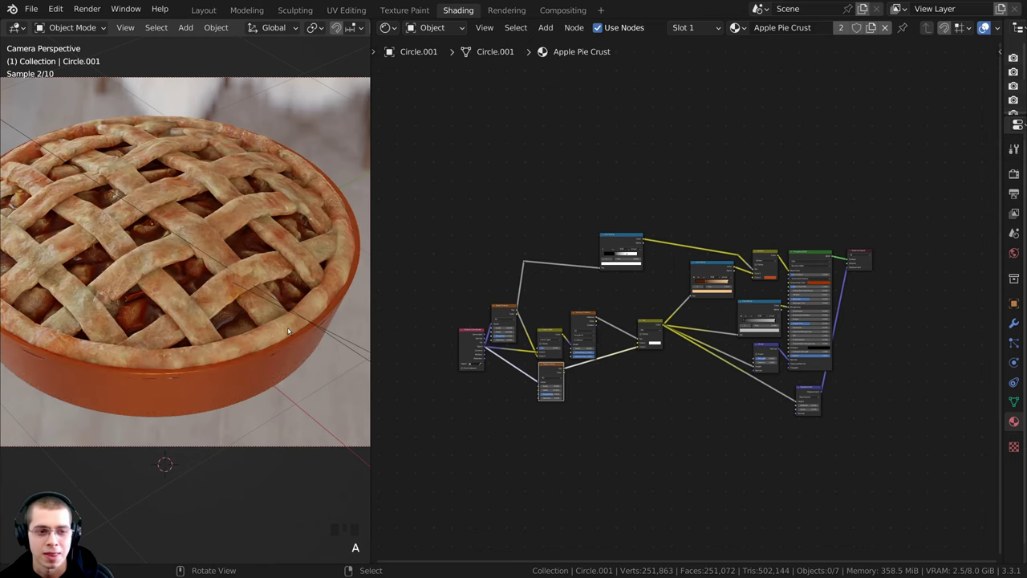
pyautogui.scroll(2, 288, 330)
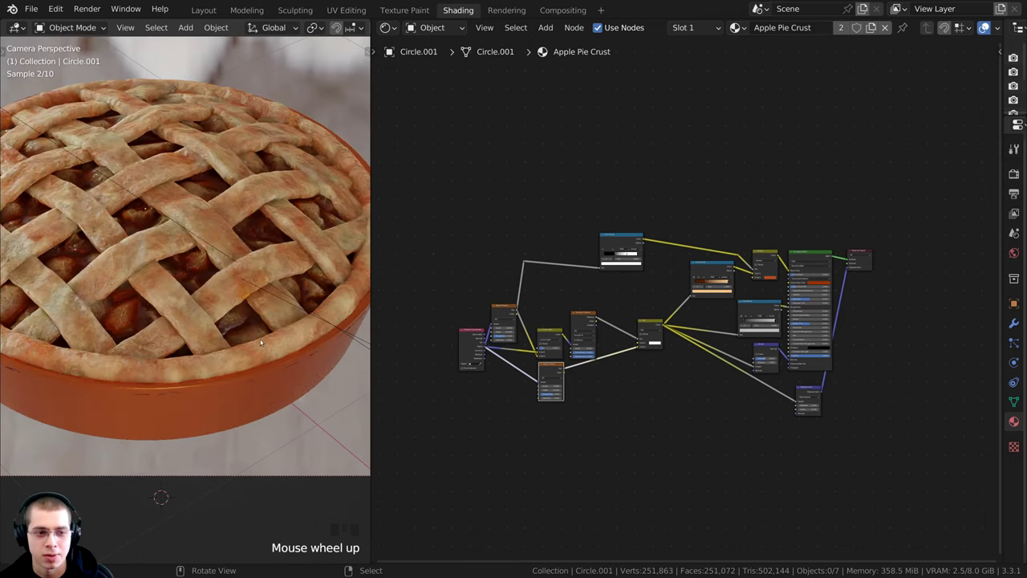
# Make an independent copy of the Apple Pie Crust material for the crust edge and save the file
pyautogui.moveTo(720, 301); pyautogui.dragTo(714, 264, button='middle')
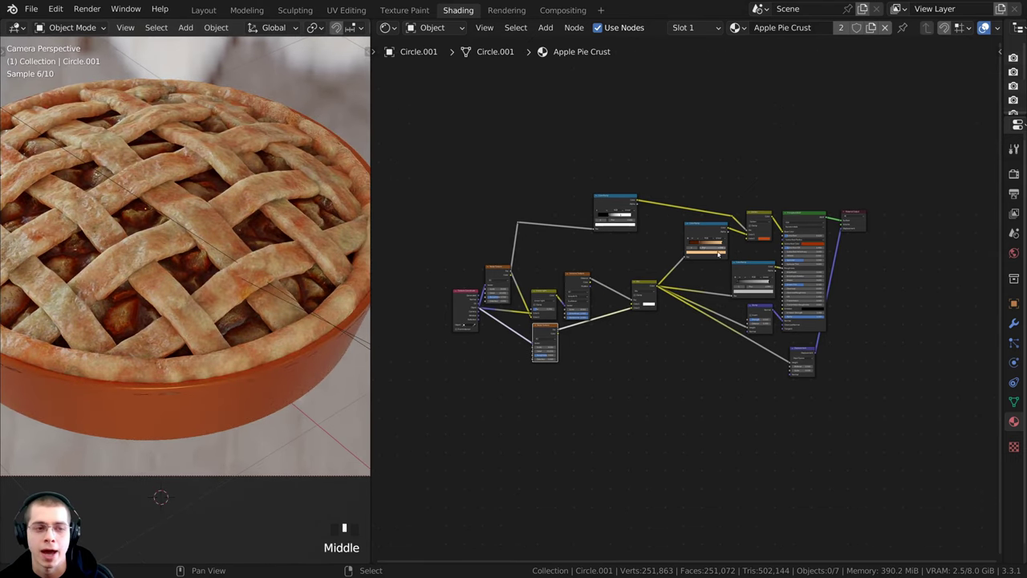
pyautogui.scroll(4, 714, 263)
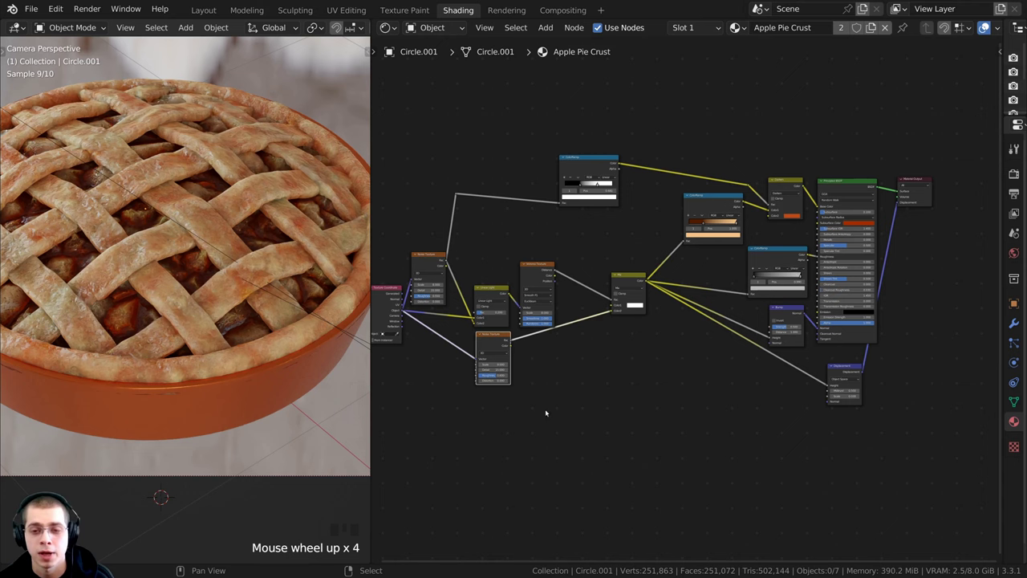
pyautogui.scroll(1, 858, 400)
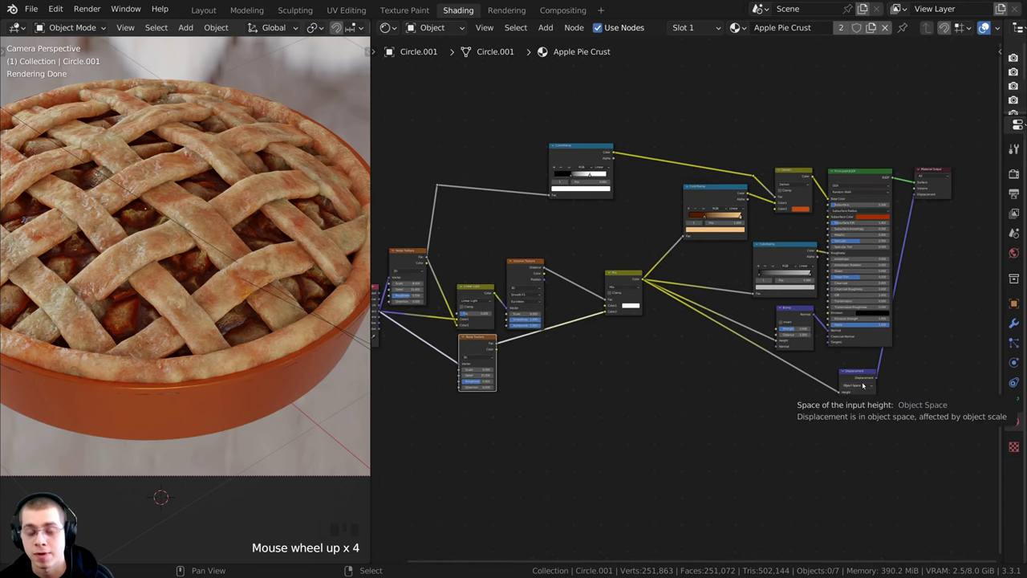
pyautogui.moveTo(872, 69); pyautogui.dragTo(822, 100, button='middle')
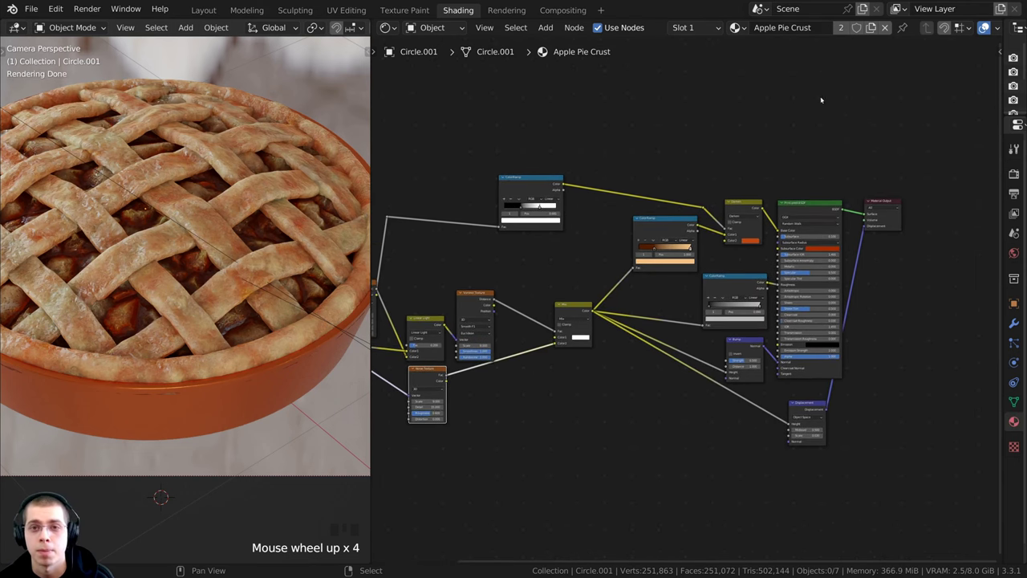
pyautogui.click(871, 28)
pyautogui.moveTo(840, 137); pyautogui.dragTo(806, 162, button='middle')
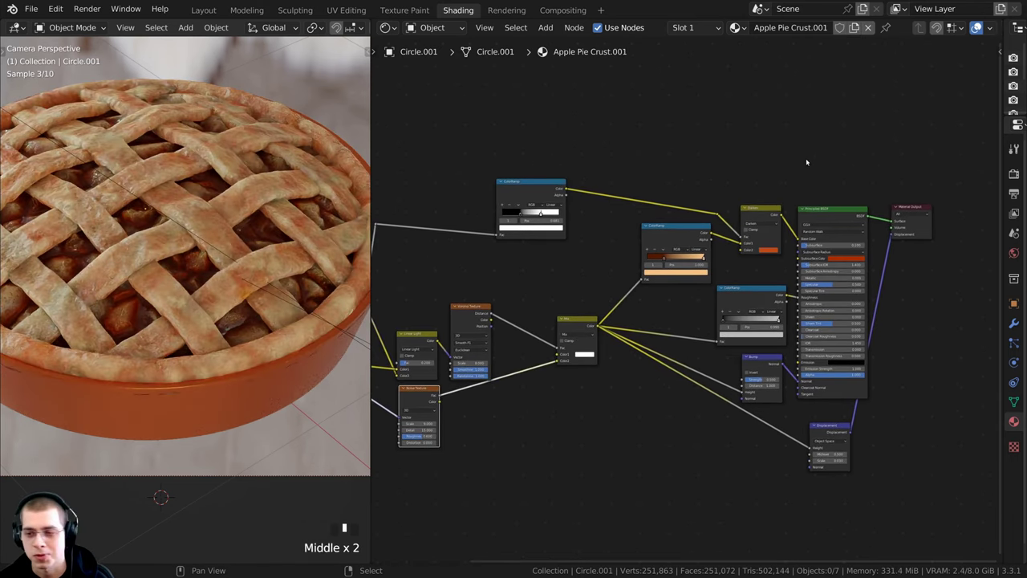
pyautogui.hotkey('ctrl', 's')
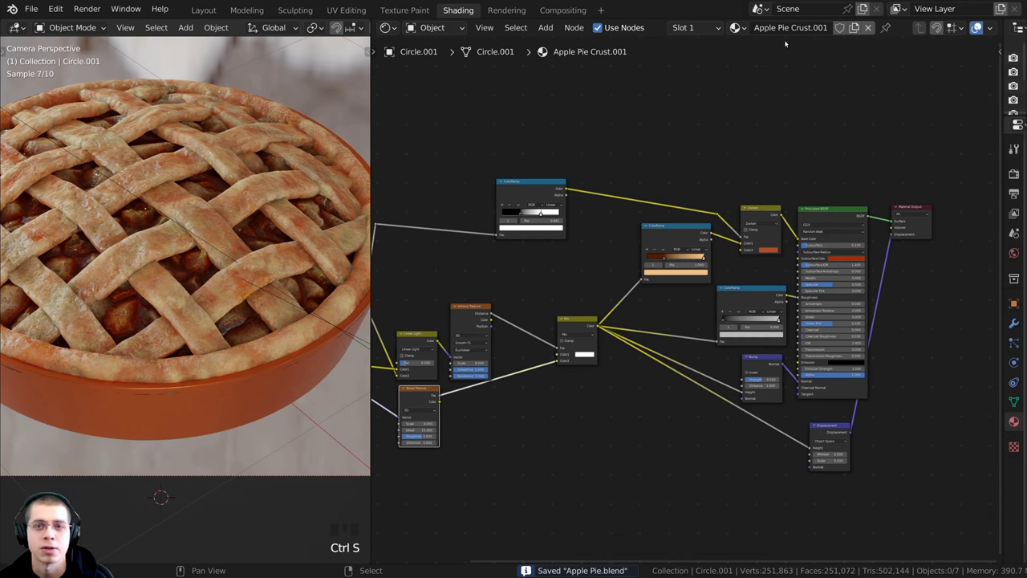
# Rename the crust edge's copied material to "Apple Pie Crust Edge"
pyautogui.doubleClick(801, 29)
pyautogui.click(805, 29)
pyautogui.moveTo(810, 29); pyautogui.dragTo(827, 29)
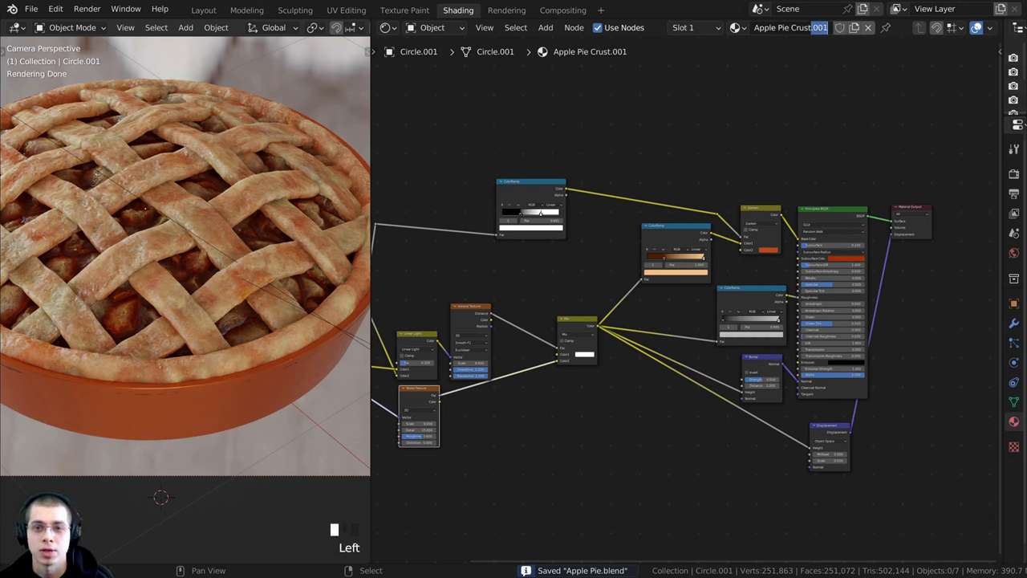
pyautogui.press('BackSpace')
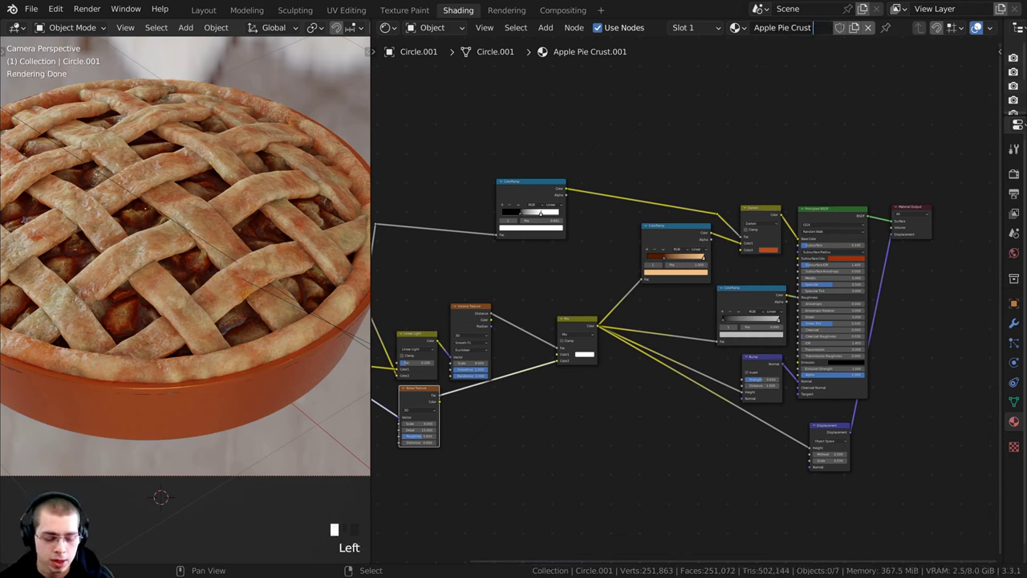
pyautogui.write('Edge')
pyautogui.press('Return')
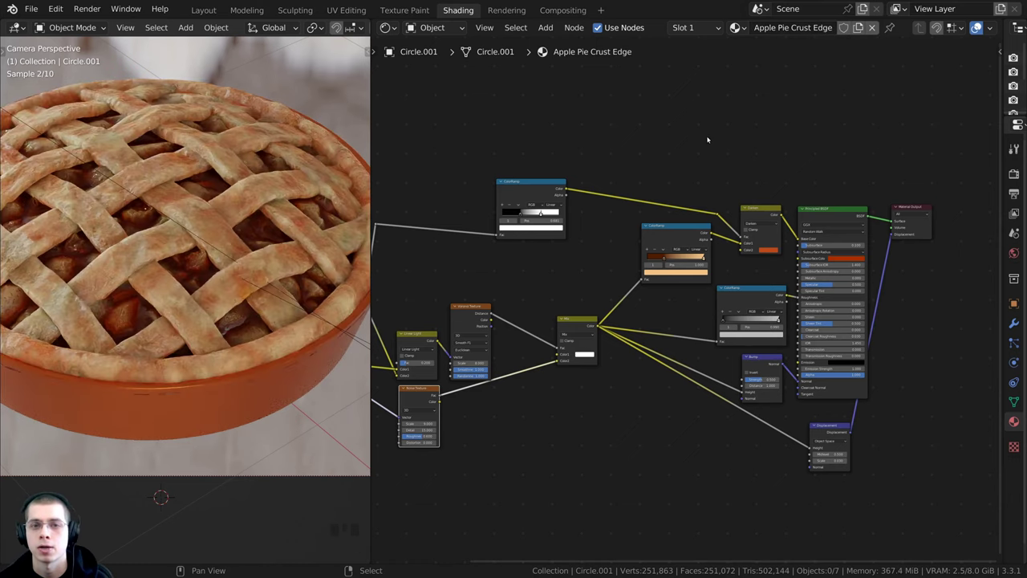
# Add a Gradient Texture node in the empty area below the Noise Texture and Mix nodes
pyautogui.moveTo(706, 137); pyautogui.dragTo(751, 79, button='middle')
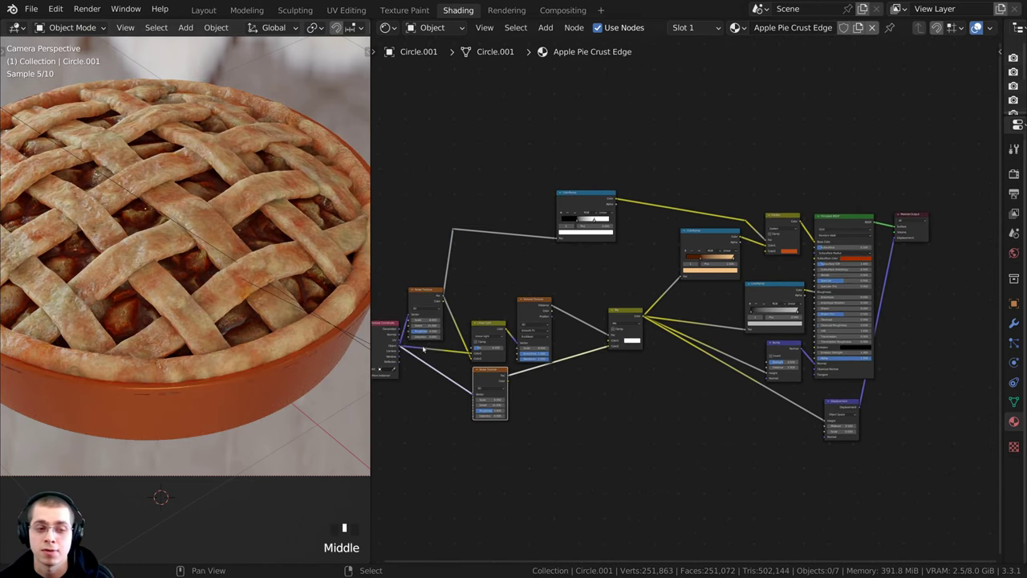
pyautogui.scroll(-2, 762, 419)
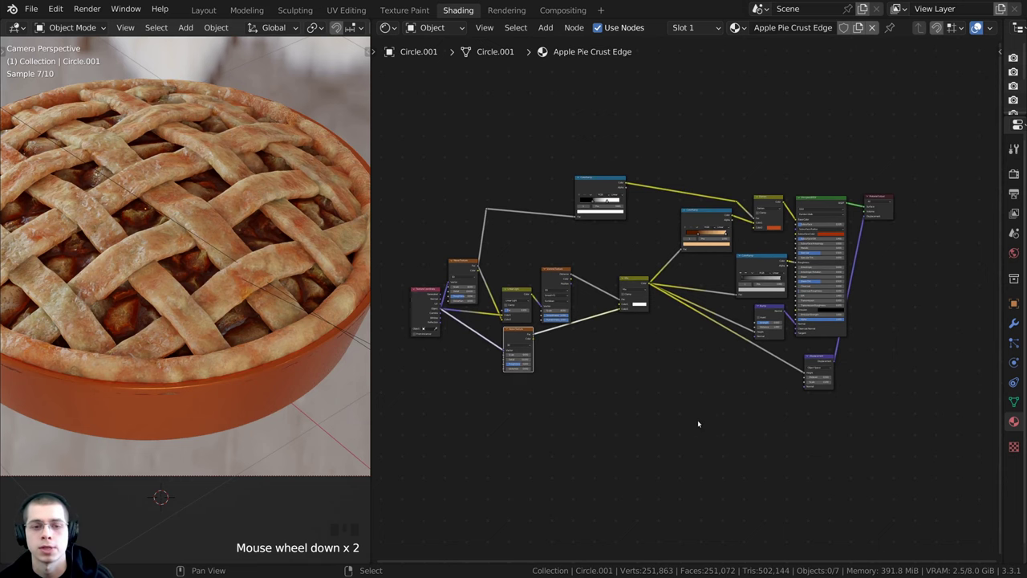
pyautogui.scroll(2, 762, 419)
pyautogui.moveTo(762, 419); pyautogui.dragTo(763, 342, button='middle')
pyautogui.scroll(5, 514, 332)
pyautogui.scroll(1, 574, 352)
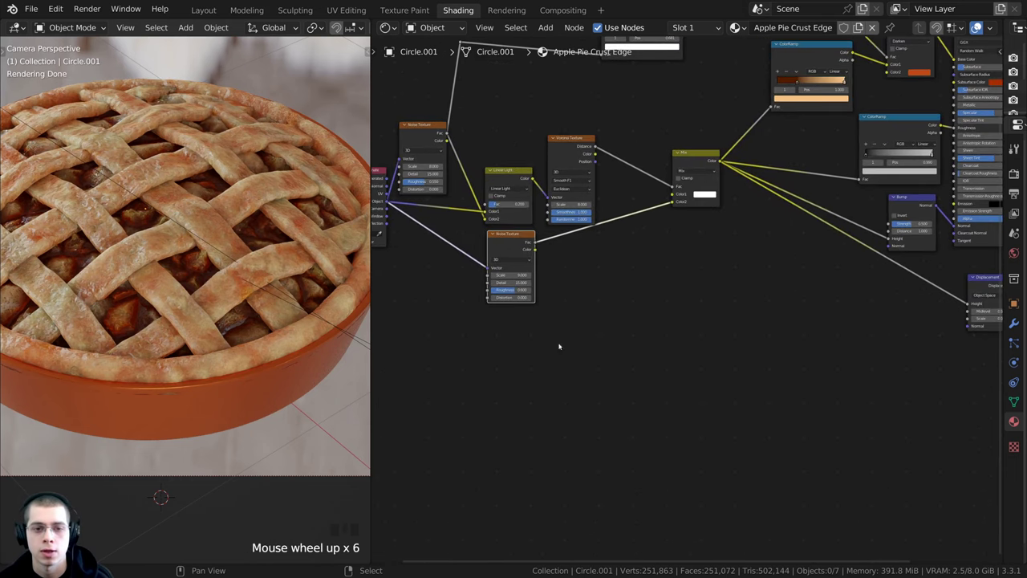
pyautogui.moveTo(606, 324); pyautogui.dragTo(584, 301, button='middle')
pyautogui.hotkey('shift', 'a')
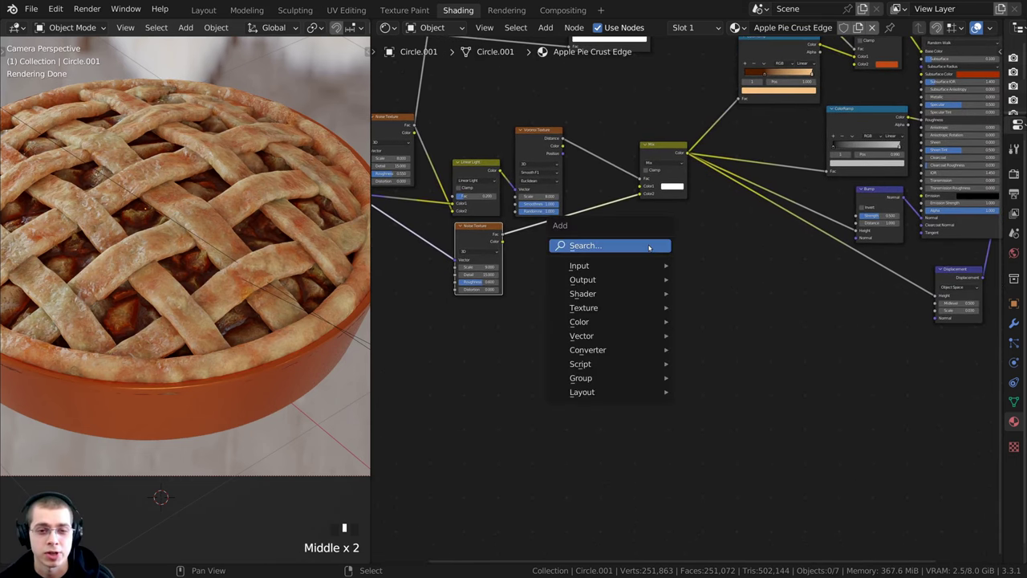
pyautogui.click(649, 247)
pyautogui.write('gra')
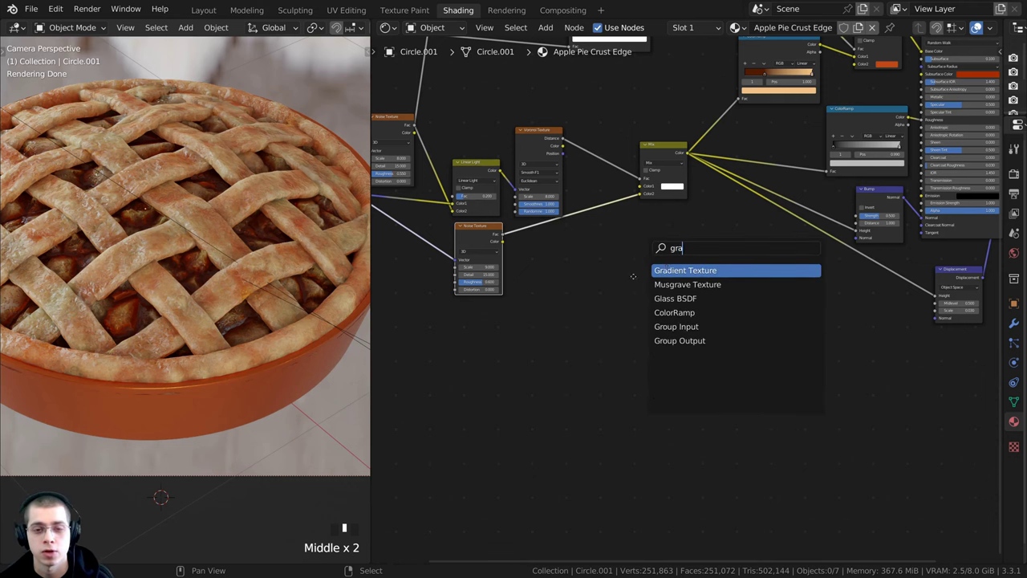
pyautogui.press('Return')
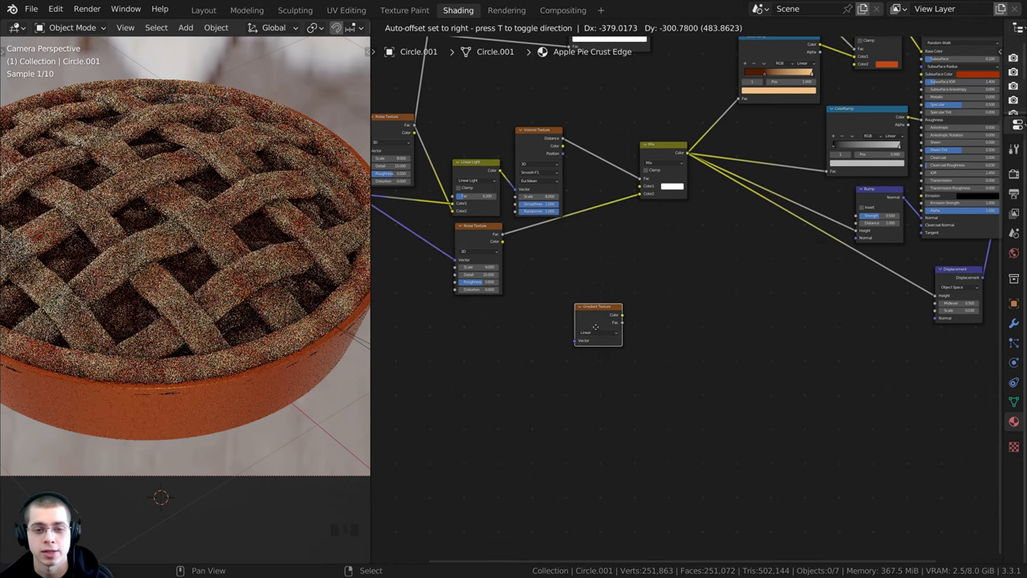
pyautogui.click(627, 311)
pyautogui.scroll(6, 584, 322)
pyautogui.moveTo(568, 331); pyautogui.dragTo(562, 338)
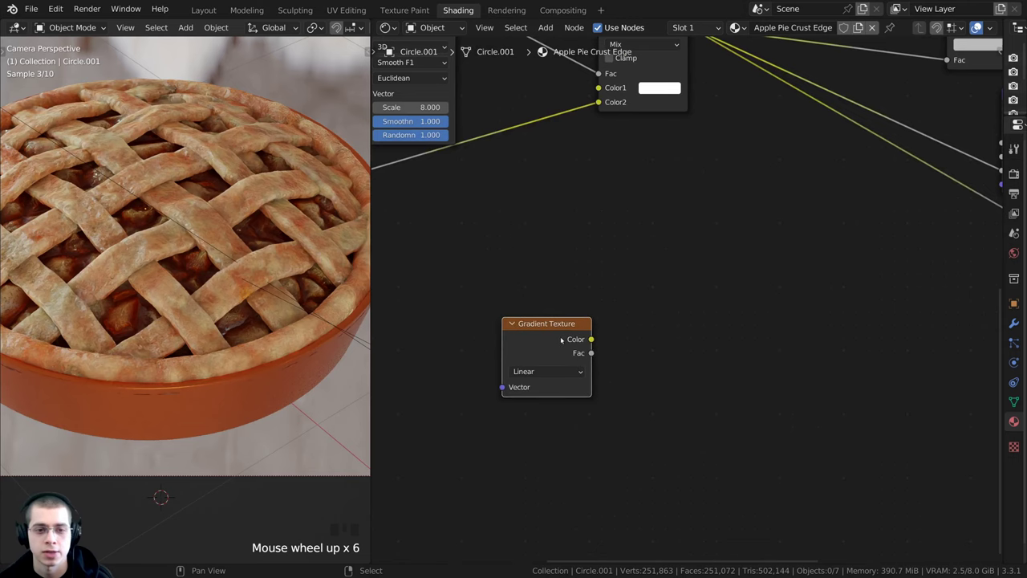
# Preview the Gradient Texture's Color output directly on the crust edge and select the Texture Coordinate node
pyautogui.moveTo(563, 338); pyautogui.dragTo(651, 302, button='middle')
pyautogui.scroll(-4, 651, 301)
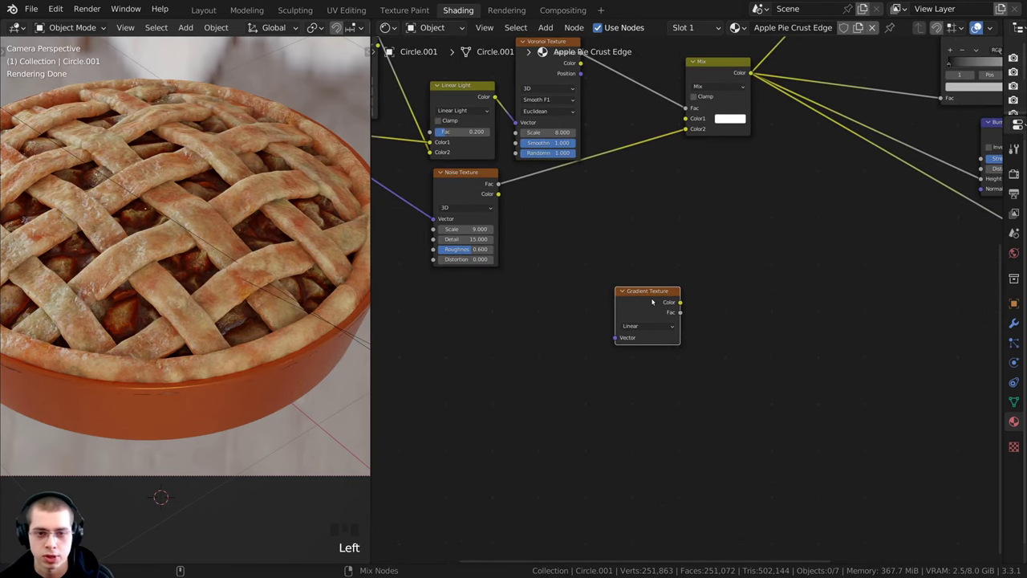
pyautogui.keyDown('ctrl'); pyautogui.keyDown('shift'); pyautogui.click(654, 302); pyautogui.keyUp('shift'); pyautogui.keyUp('ctrl')
pyautogui.scroll(-2, 619, 300)
pyautogui.moveTo(619, 299); pyautogui.dragTo(658, 281, button='middle')
pyautogui.scroll(2, 460, 161)
pyautogui.click(461, 165)
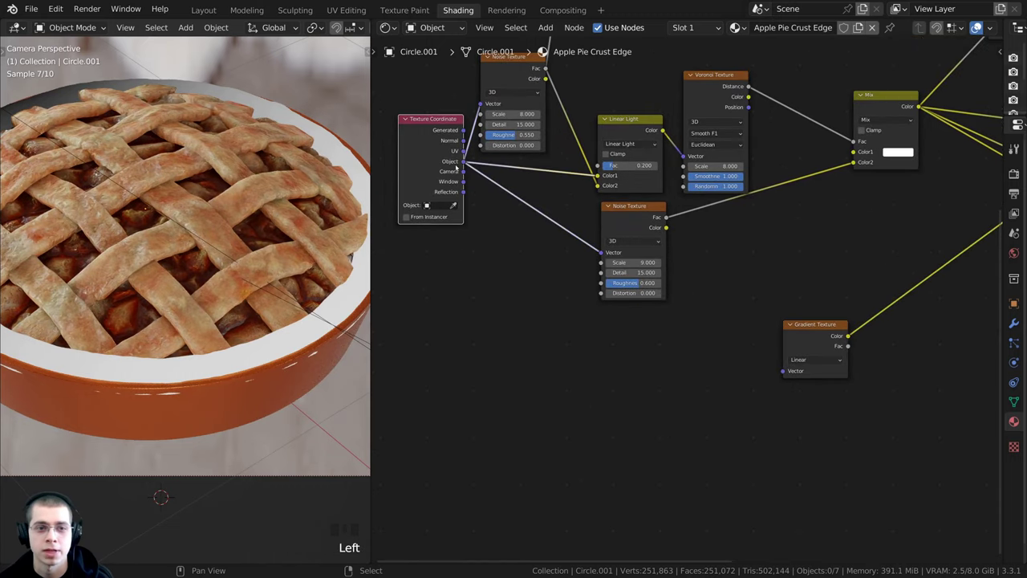
# Connect the Texture Coordinate's Object output to the Gradient Texture's Vector input and view the pie from above
pyautogui.moveTo(463, 161); pyautogui.dragTo(783, 374)
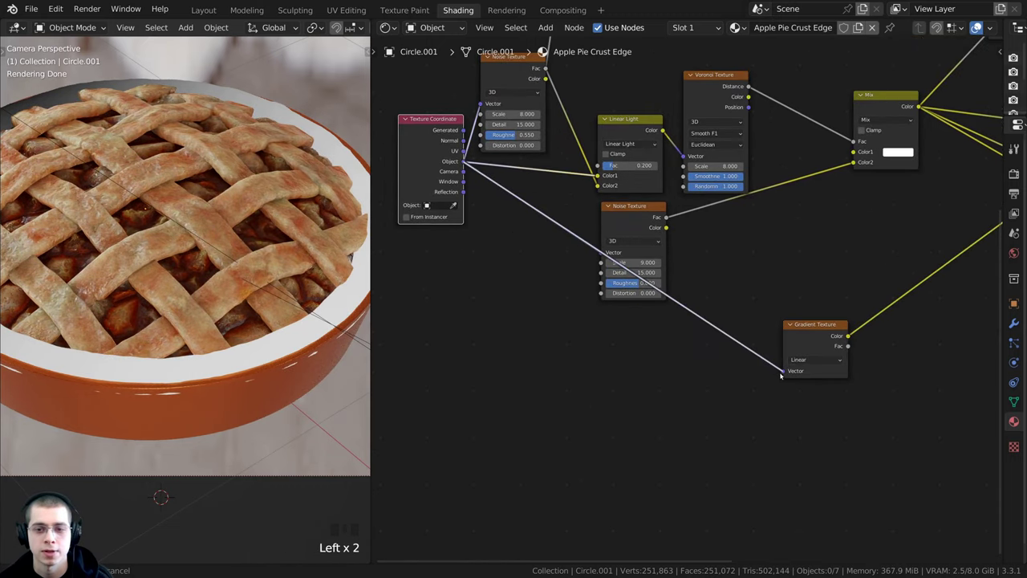
pyautogui.moveTo(782, 374); pyautogui.dragTo(531, 328, button='middle')
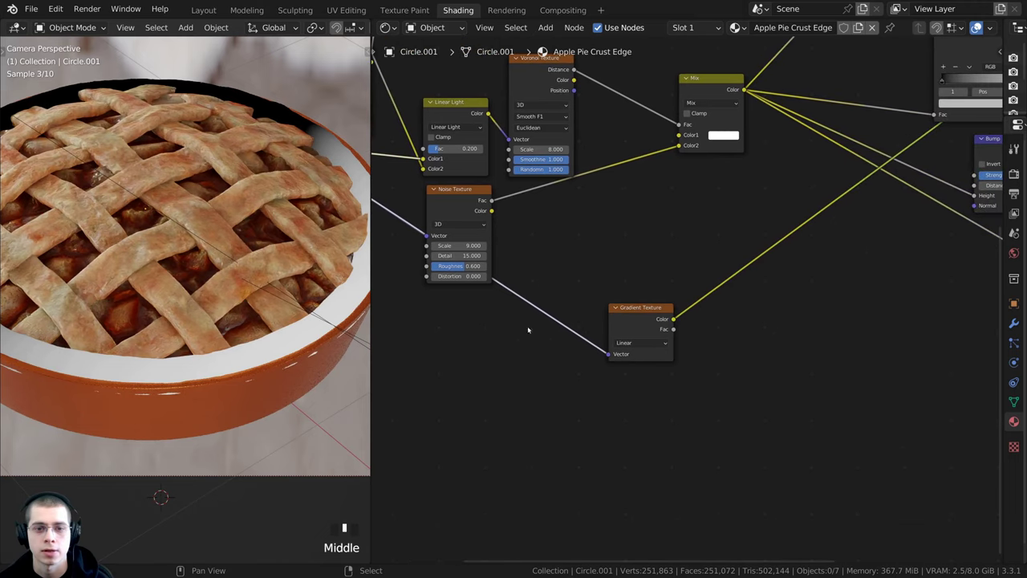
pyautogui.moveTo(193, 200); pyautogui.dragTo(291, 371, button='middle')
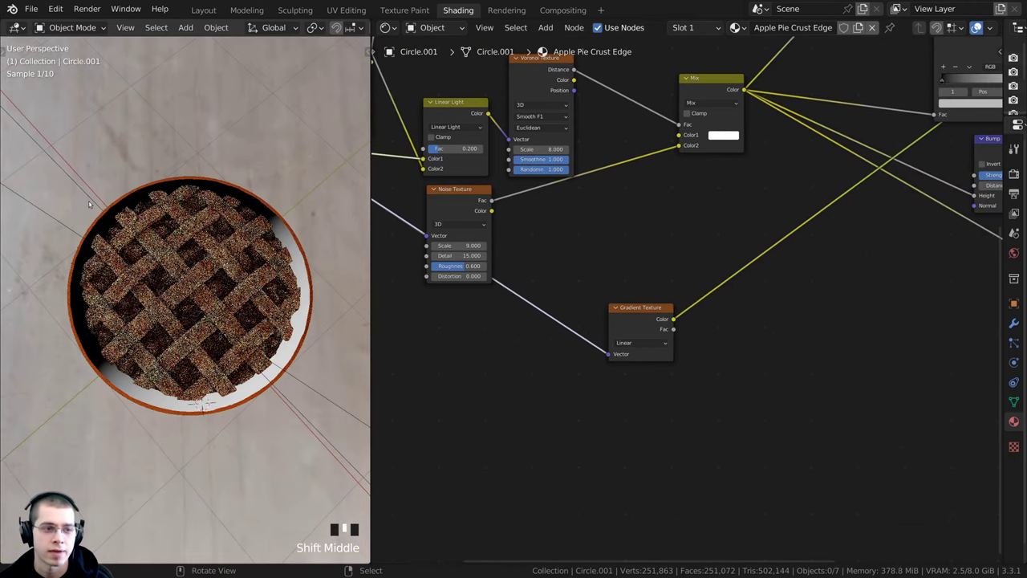
pyautogui.scroll(2, 785, 275)
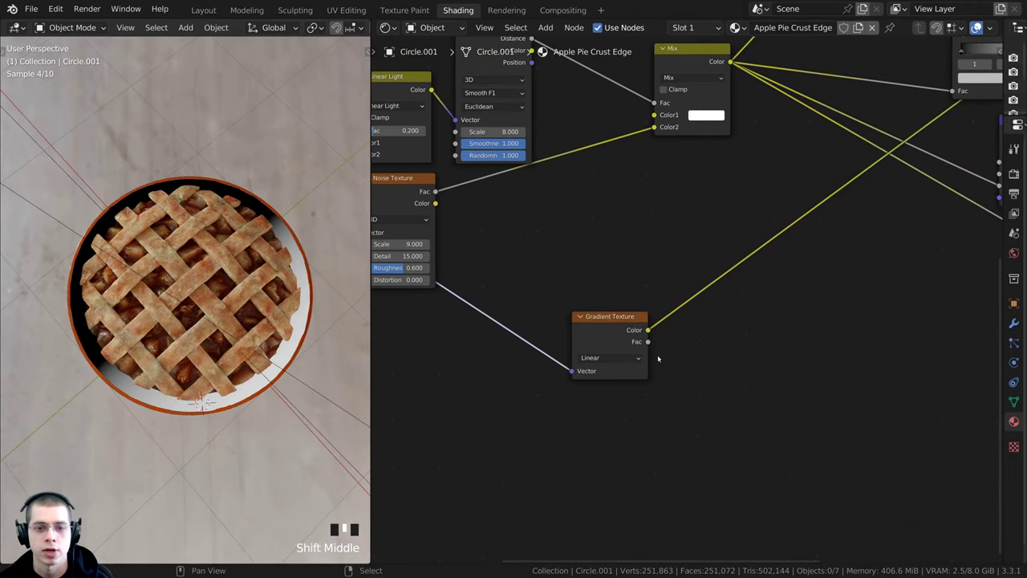
# Set the Gradient Texture's type to Radial
pyautogui.scroll(2, 328, 213)
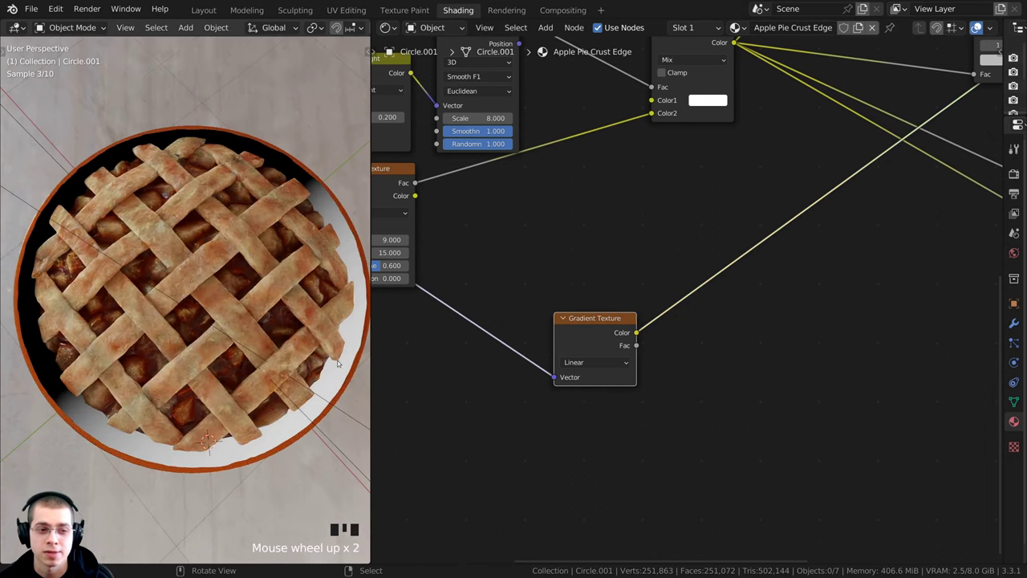
pyautogui.scroll(2, 600, 362)
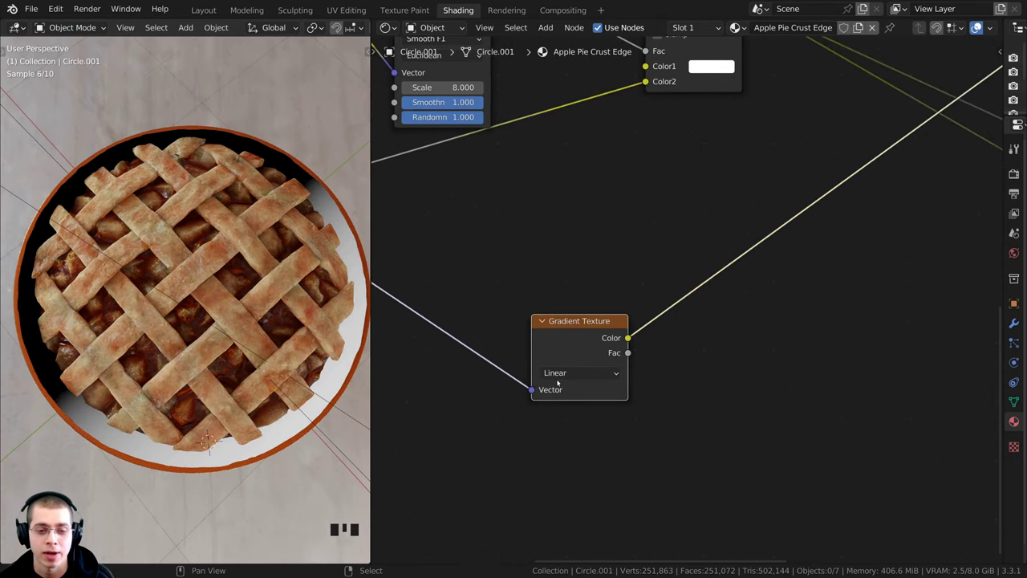
pyautogui.click(557, 376)
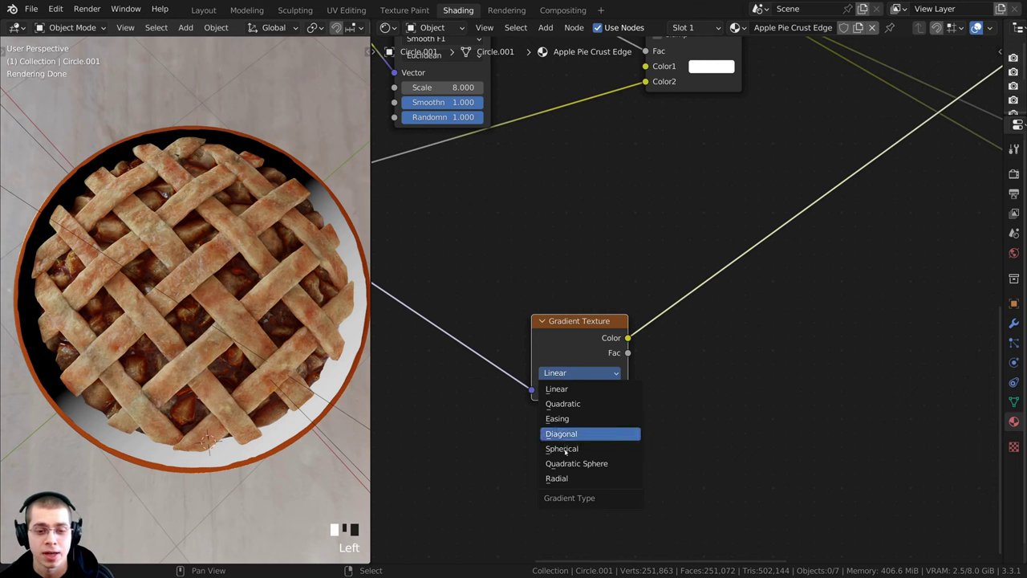
pyautogui.click(557, 478)
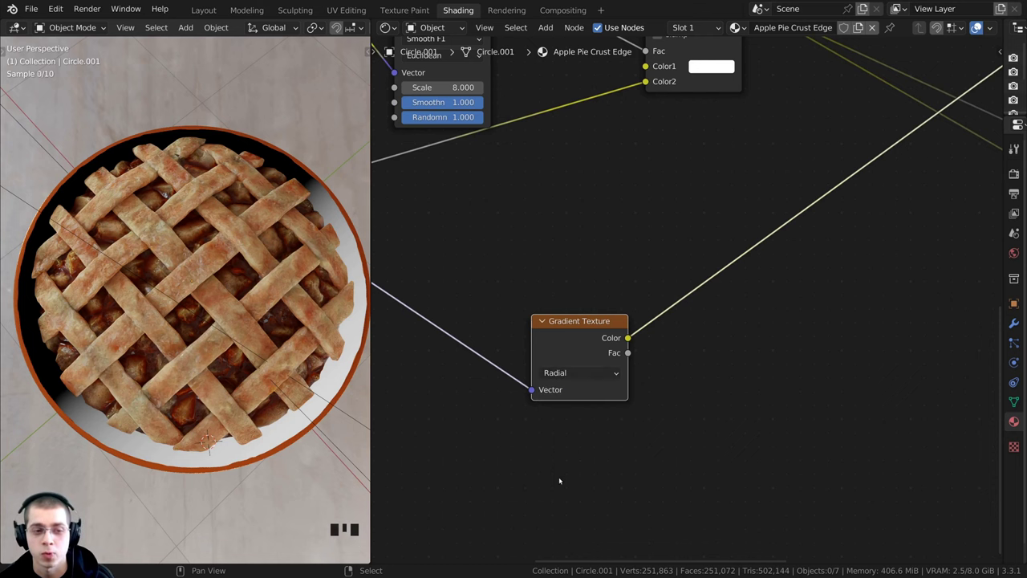
pyautogui.scroll(-1, 118, 181)
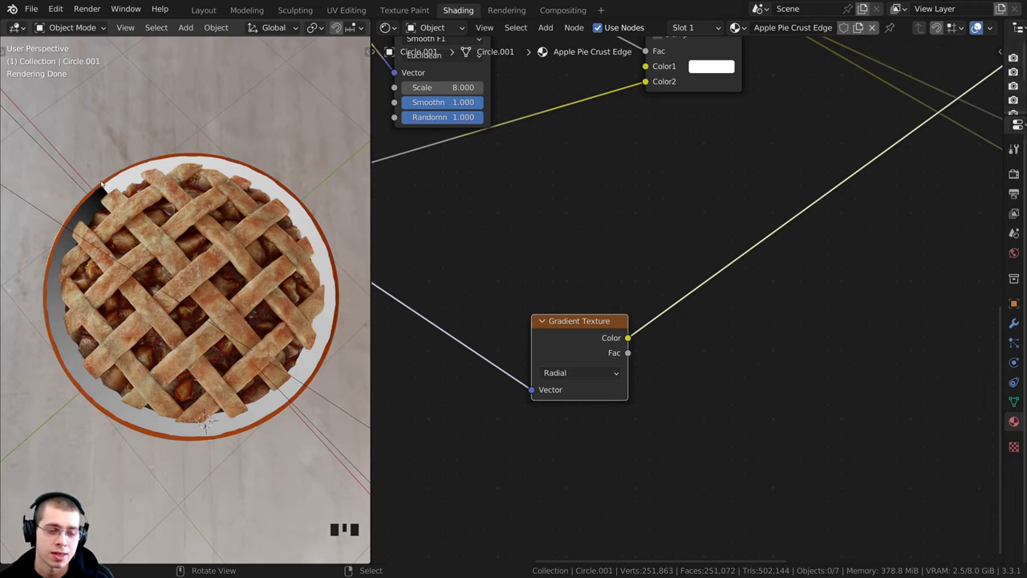
# Add a Math node on the link leaving the Gradient Texture's Color output
pyautogui.moveTo(715, 296); pyautogui.dragTo(707, 293, button='middle')
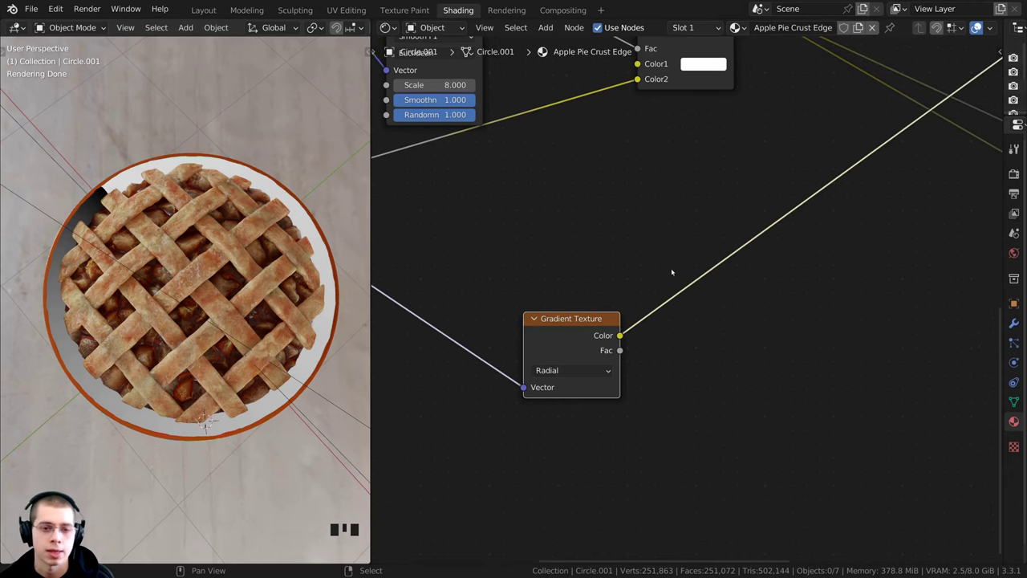
pyautogui.hotkey('shift', 'a')
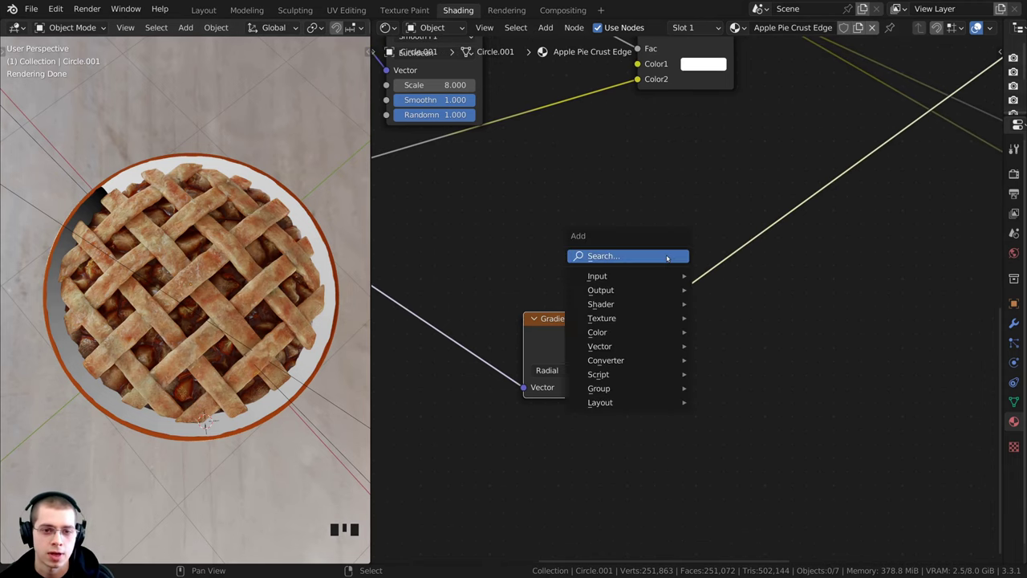
pyautogui.click(667, 257)
pyautogui.write('math')
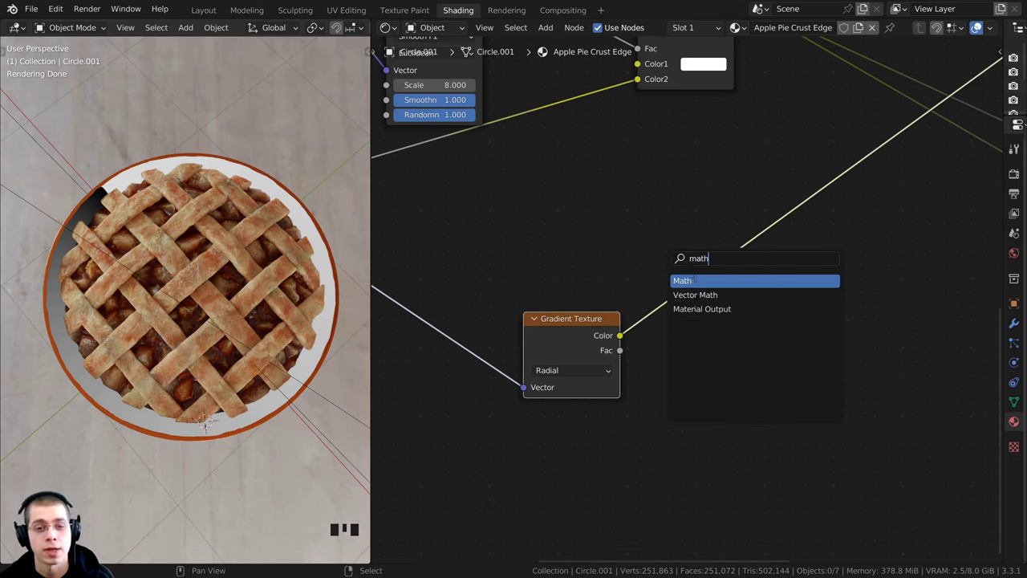
pyautogui.click(698, 281)
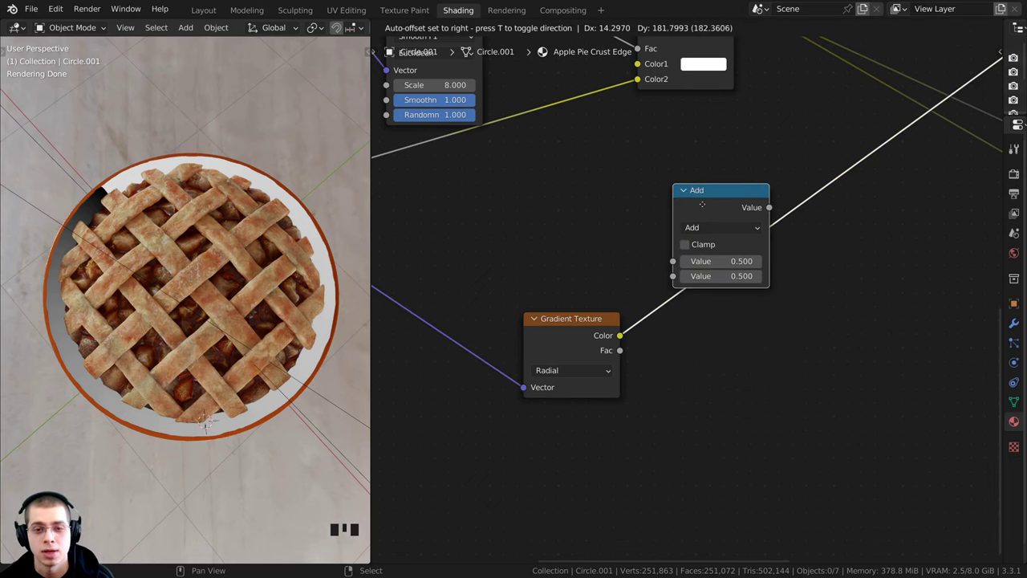
pyautogui.click(774, 209)
pyautogui.moveTo(774, 208); pyautogui.dragTo(807, 300)
# Set the Math node's operation to Ping-Pong and check the gradient around the crust edge
pyautogui.scroll(2, 794, 293)
pyautogui.moveTo(806, 307); pyautogui.dragTo(751, 276, button='middle')
pyautogui.click(755, 300)
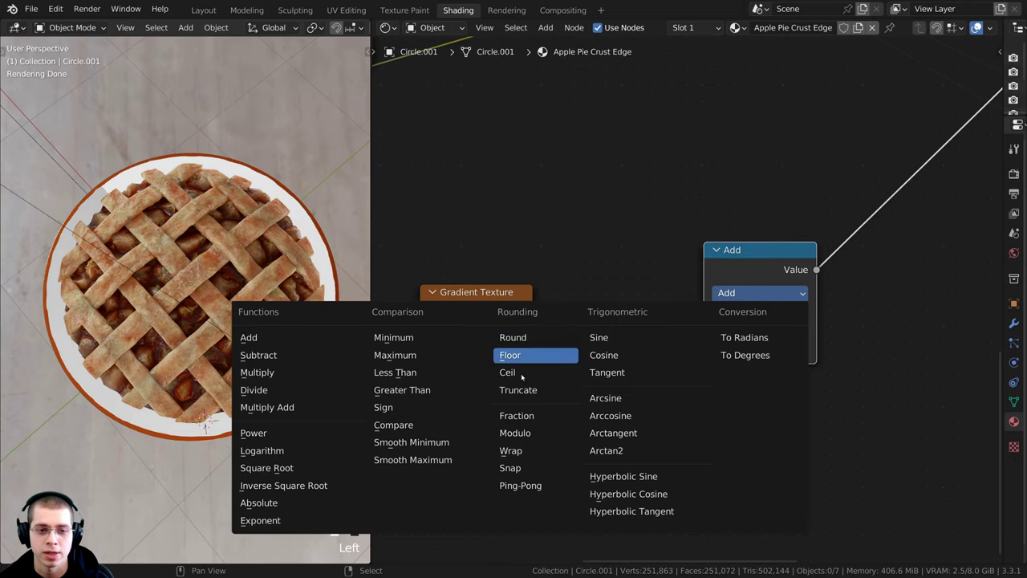
pyautogui.click(520, 486)
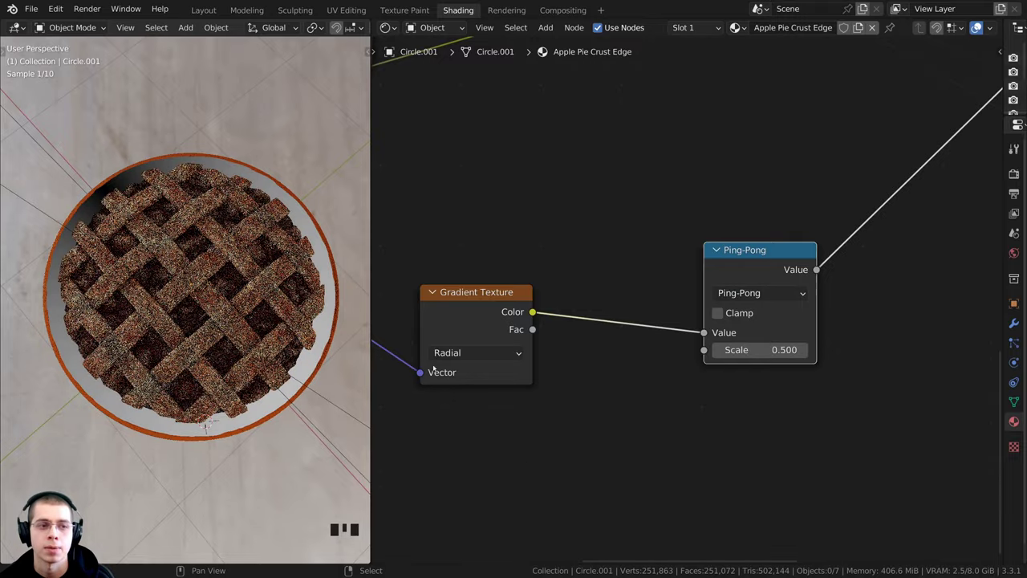
pyautogui.scroll(2, 201, 337)
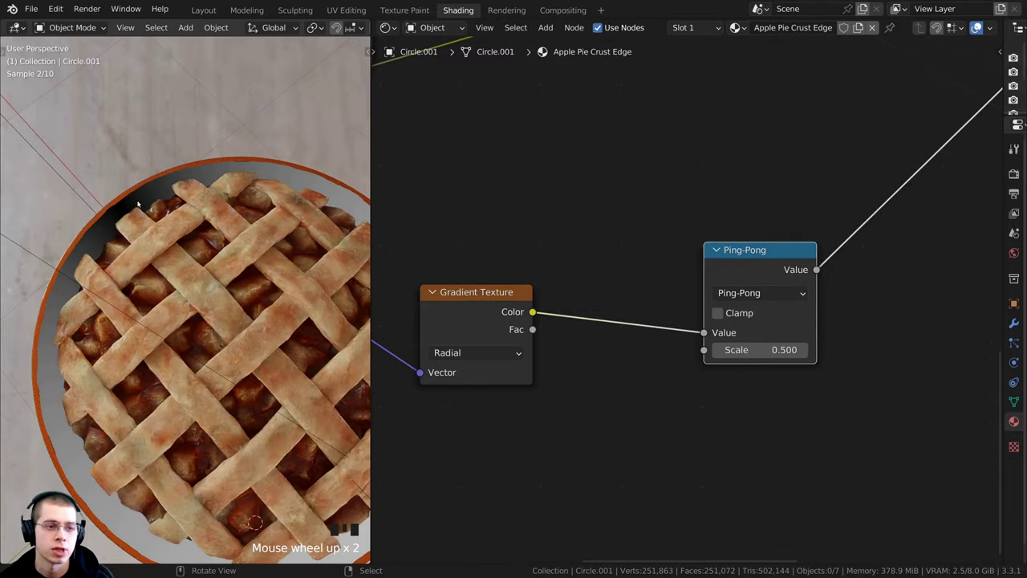
pyautogui.scroll(-1, 144, 233)
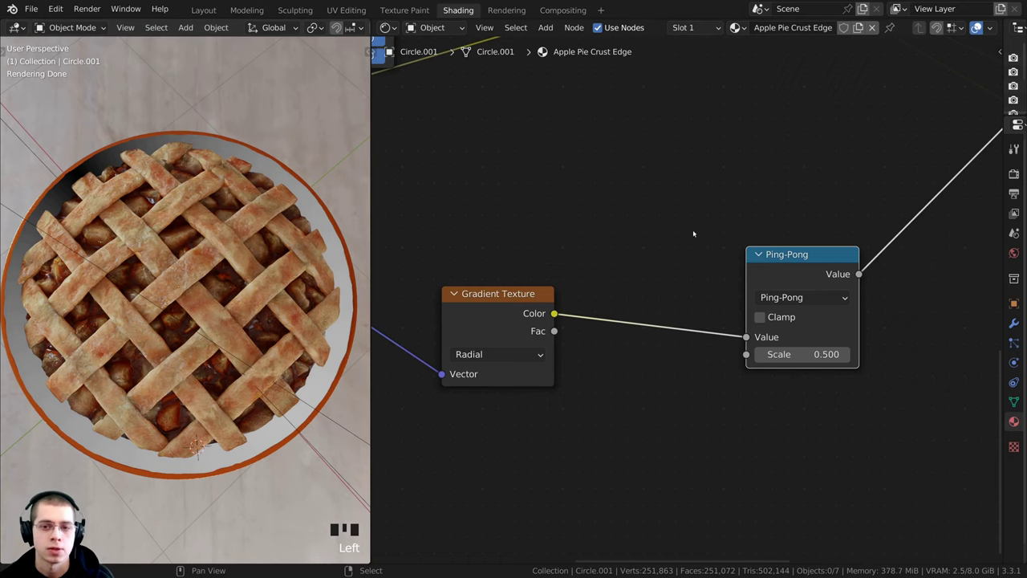
# Duplicate the Ping-Pong node onto the link between the Gradient Texture and the original, and change the copy to Multiply
pyautogui.hotkey('shift', 'd')
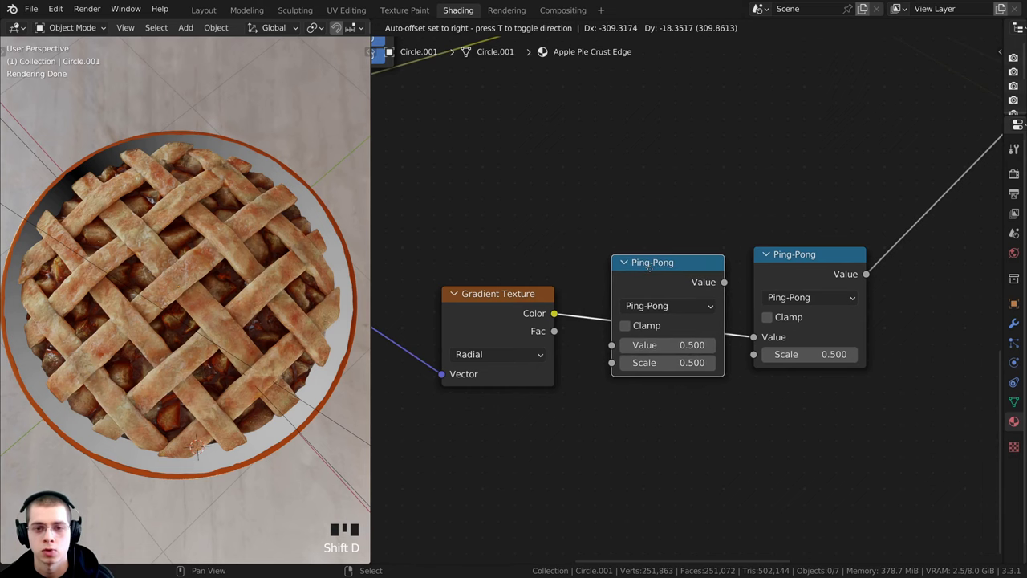
pyautogui.click(653, 272)
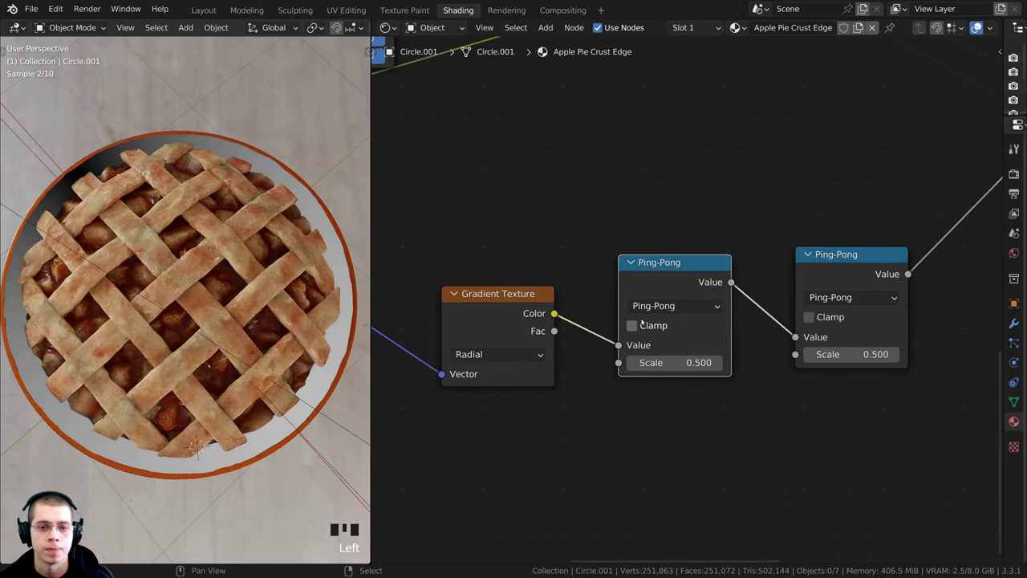
pyautogui.click(650, 308)
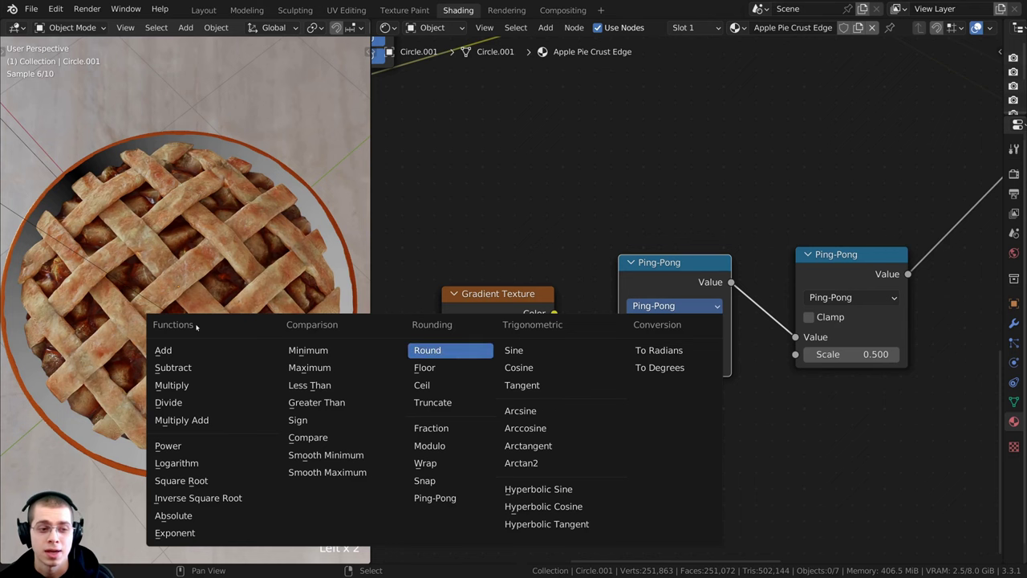
pyautogui.click(169, 385)
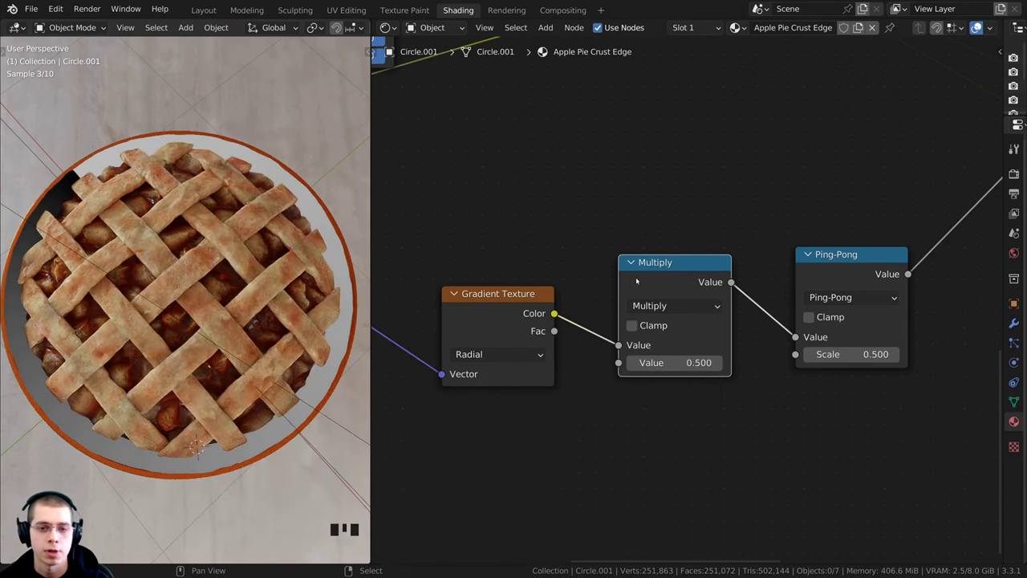
# Set the Multiply node's value to 16 to repeat the radial gradient around the crust edge
pyautogui.moveTo(674, 363); pyautogui.dragTo(971, 362)
pyautogui.moveTo(229, 497); pyautogui.dragTo(229, 474, button='middle')
pyautogui.scroll(2, 228, 431)
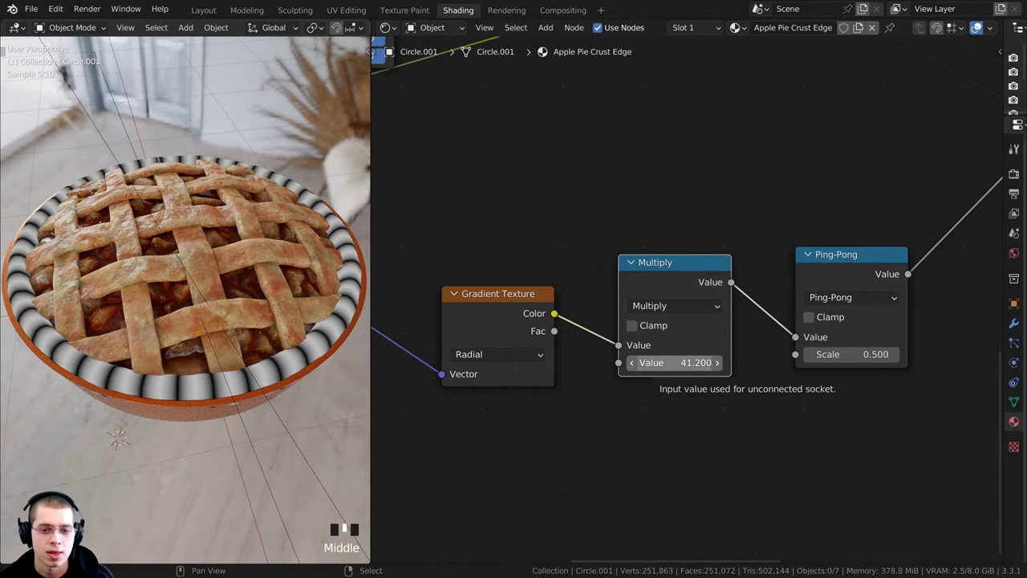
pyautogui.doubleClick(682, 362)
pyautogui.write('16')
pyautogui.press('Return')
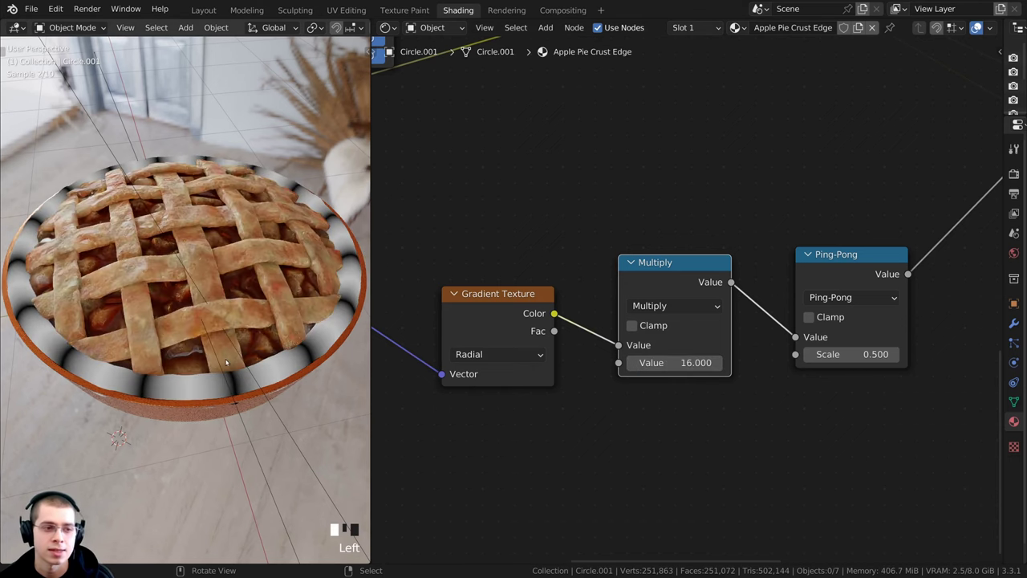
pyautogui.moveTo(225, 363); pyautogui.dragTo(233, 402, button='middle')
# Move the Ping-Pong node closer to the Multiply node and set its Scale to 0.2
pyautogui.moveTo(849, 345); pyautogui.dragTo(752, 349, button='middle')
pyautogui.moveTo(753, 349); pyautogui.dragTo(746, 346)
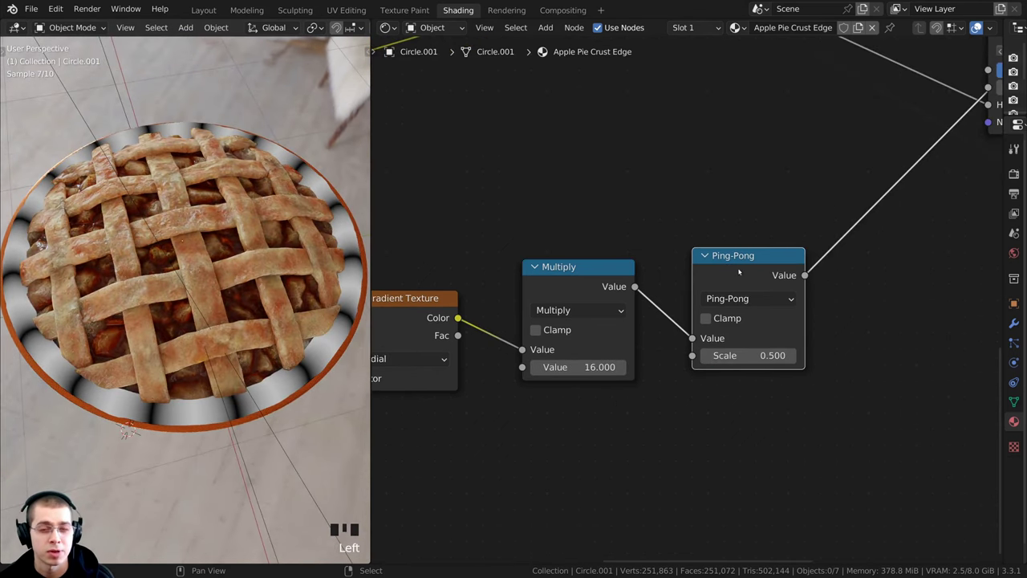
pyautogui.moveTo(739, 273); pyautogui.dragTo(720, 270)
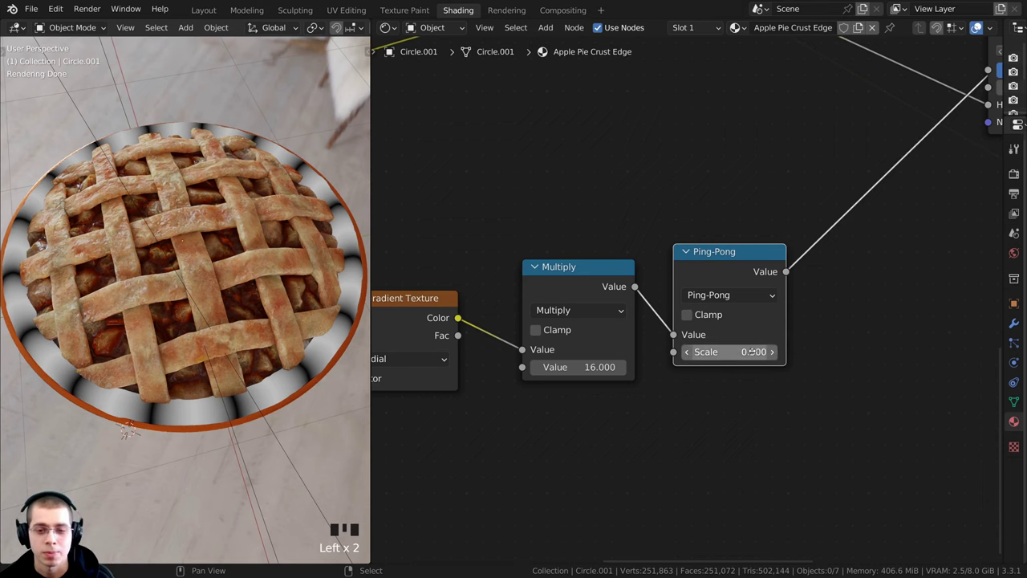
pyautogui.doubleClick(752, 351)
pyautogui.write('0.2')
pyautogui.press('Return')
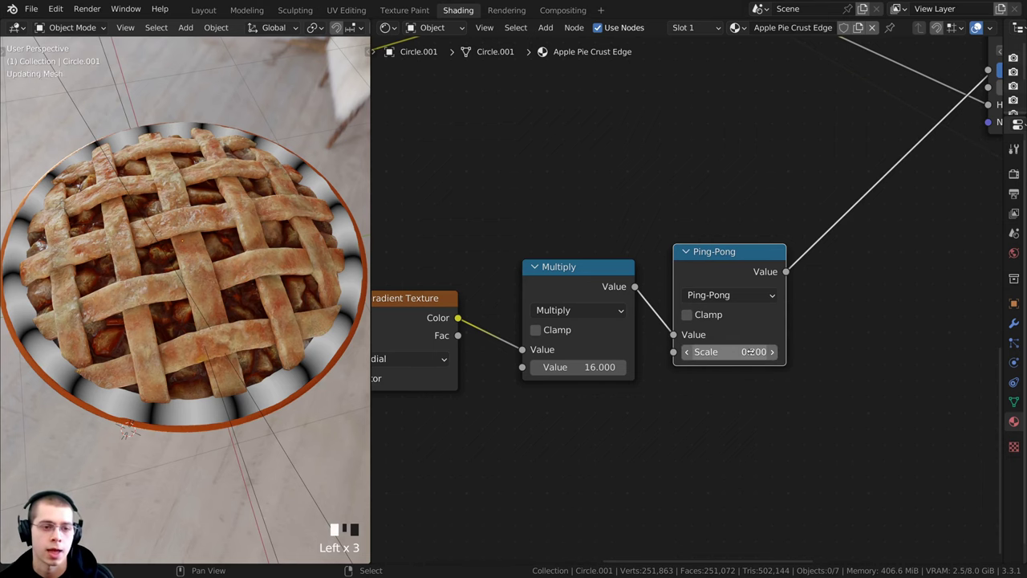
# Examine the repeating gradient bands around the crust edge from several angles, ending in the camera view
pyautogui.moveTo(265, 337); pyautogui.dragTo(229, 366, button='middle')
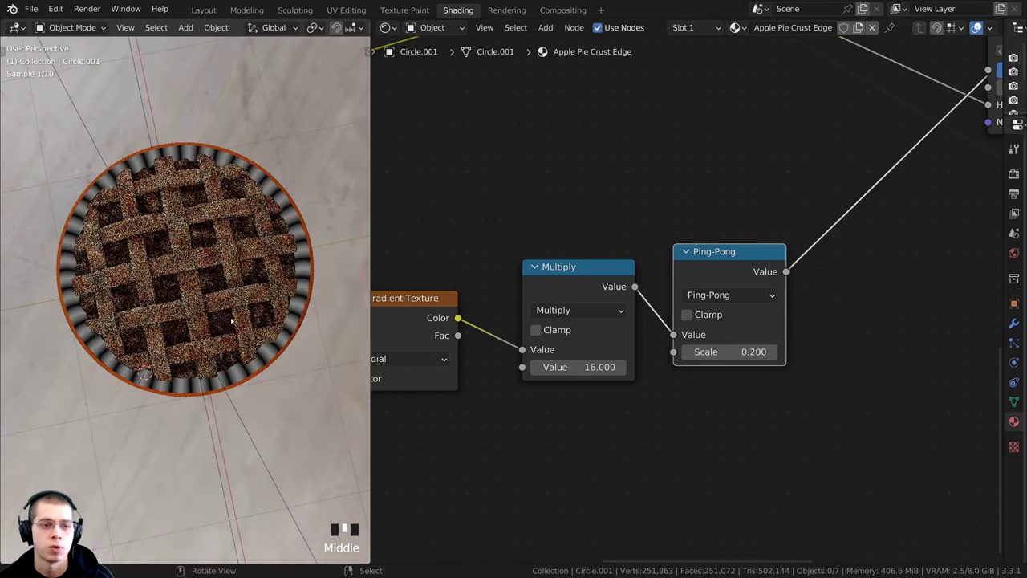
pyautogui.scroll(3, 231, 320)
pyautogui.moveTo(231, 321); pyautogui.dragTo(230, 299, button='middle')
pyautogui.keyDown('shift'); pyautogui.scroll(2, 254, 297); pyautogui.keyUp('shift')
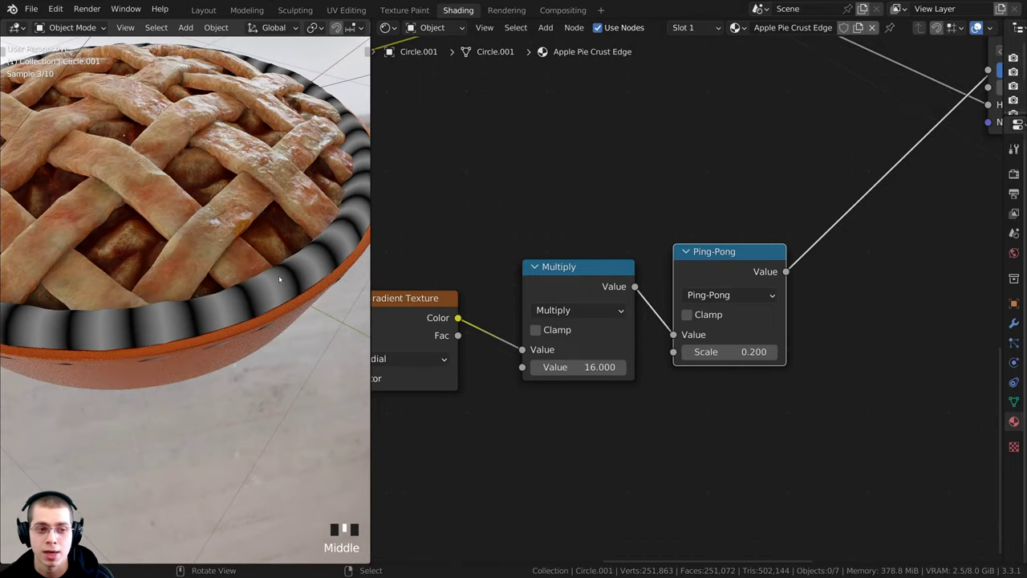
pyautogui.scroll(-3, 698, 257)
pyautogui.moveTo(841, 243); pyautogui.dragTo(795, 263, button='middle')
pyautogui.scroll(-3, 151, 300)
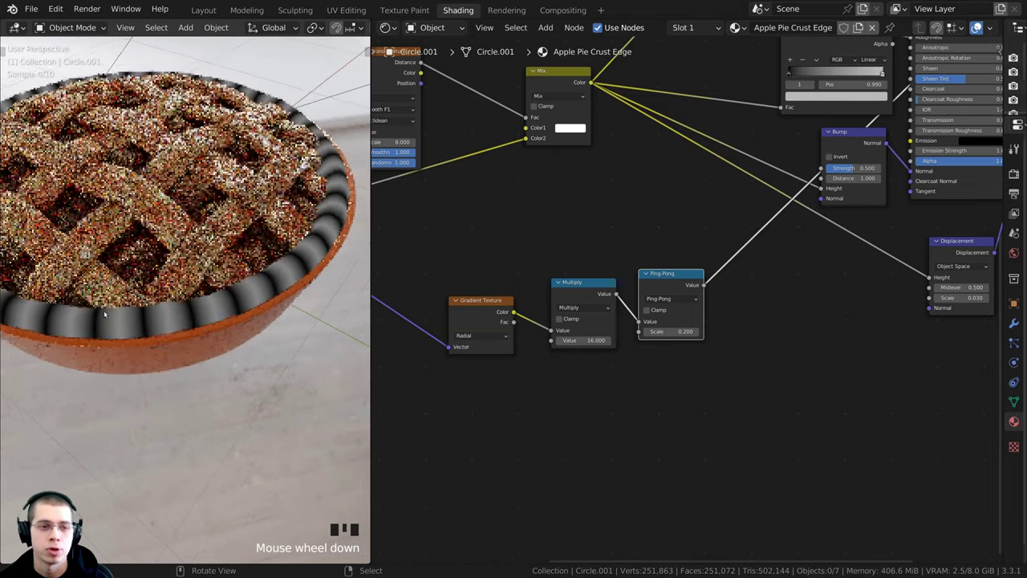
pyautogui.keyDown('shift'); pyautogui.moveTo(151, 299); pyautogui.dragTo(297, 317, button='middle'); pyautogui.keyUp('shift')
pyautogui.press('KP_0')
# Add a ColorRamp node directly after the Ping-Pong node
pyautogui.scroll(2, 556, 263)
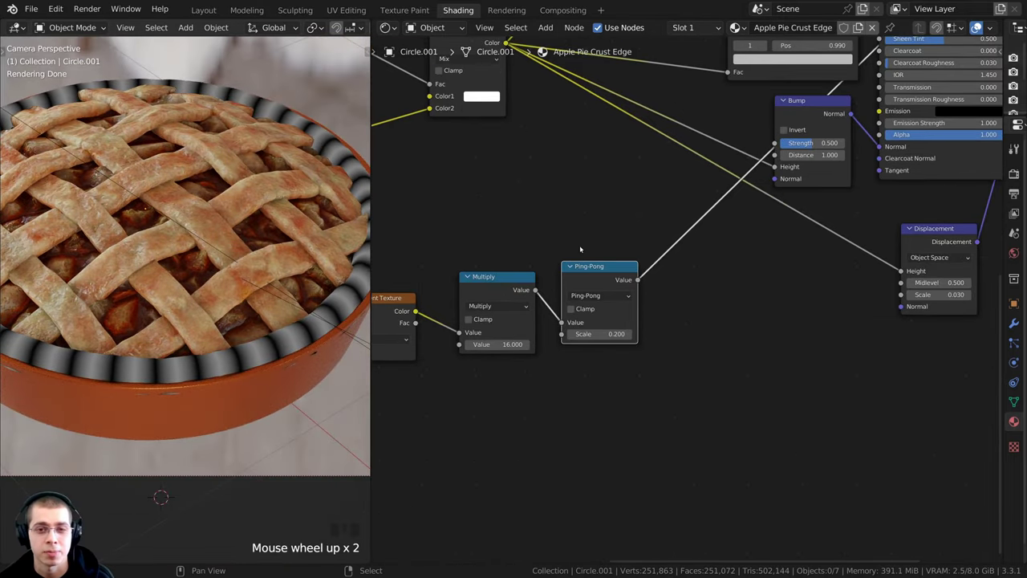
pyautogui.hotkey('shift', 'a')
pyautogui.click(580, 245)
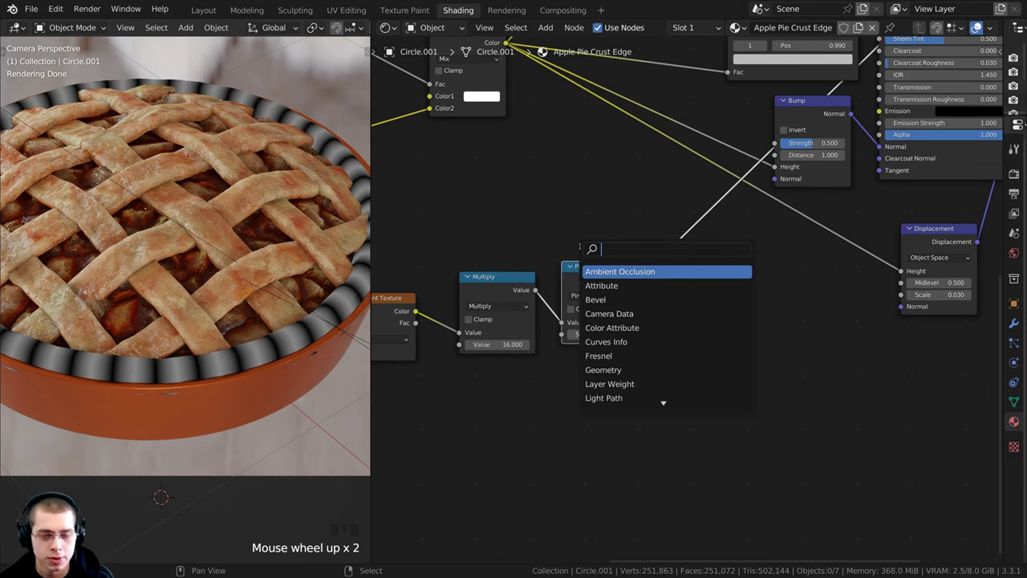
pyautogui.write('col')
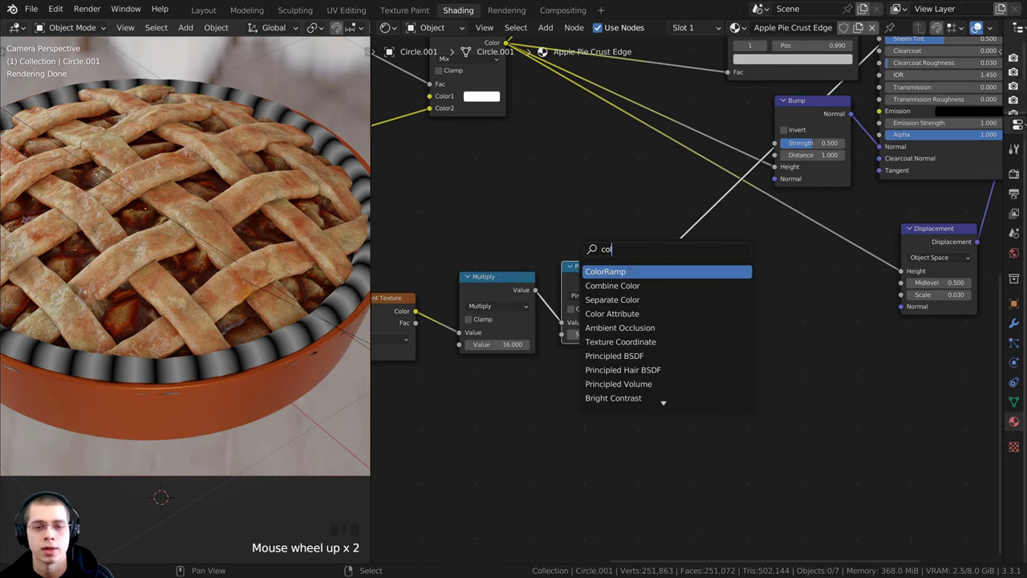
pyautogui.press('Return')
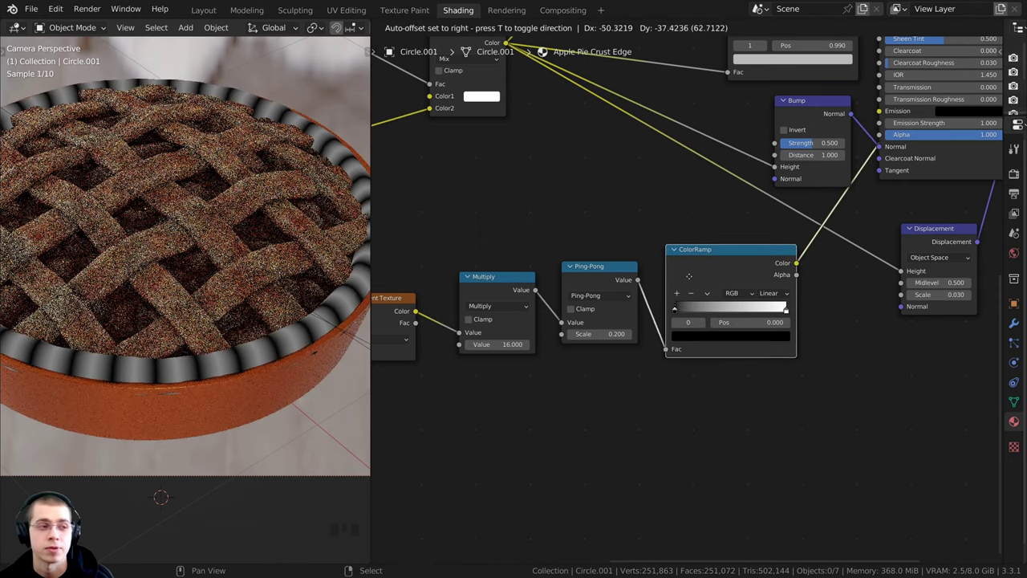
pyautogui.click(689, 276)
# Tighten the ColorRamp by moving its white stop to about 0.4 and its black stop to 0.049
pyautogui.scroll(6, 774, 321)
pyautogui.moveTo(789, 294); pyautogui.dragTo(674, 295)
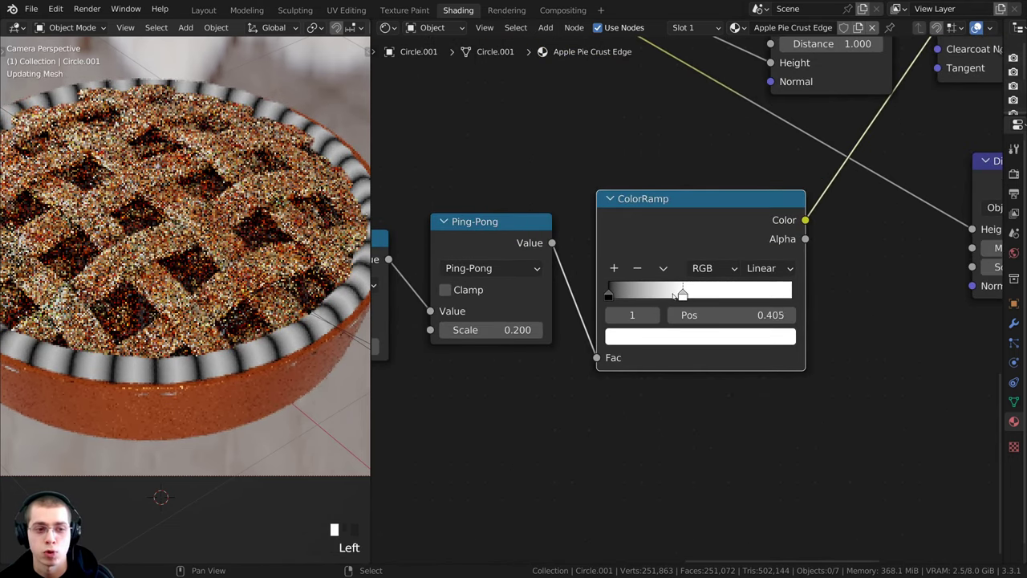
pyautogui.scroll(3, 674, 295)
pyautogui.moveTo(587, 292); pyautogui.dragTo(599, 293)
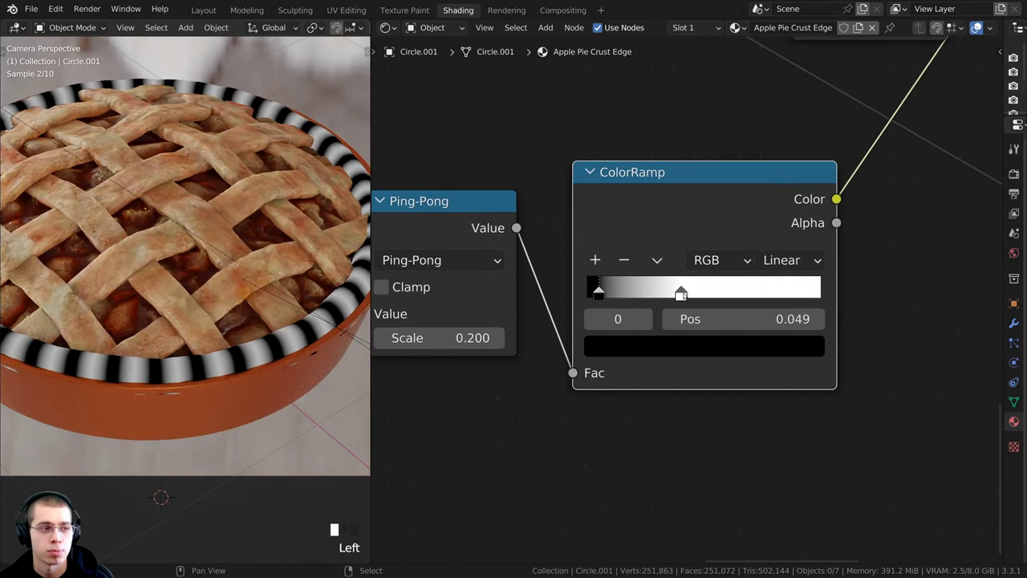
# Move the ColorRamp's white stop to 0.457
pyautogui.moveTo(680, 294); pyautogui.dragTo(694, 294)
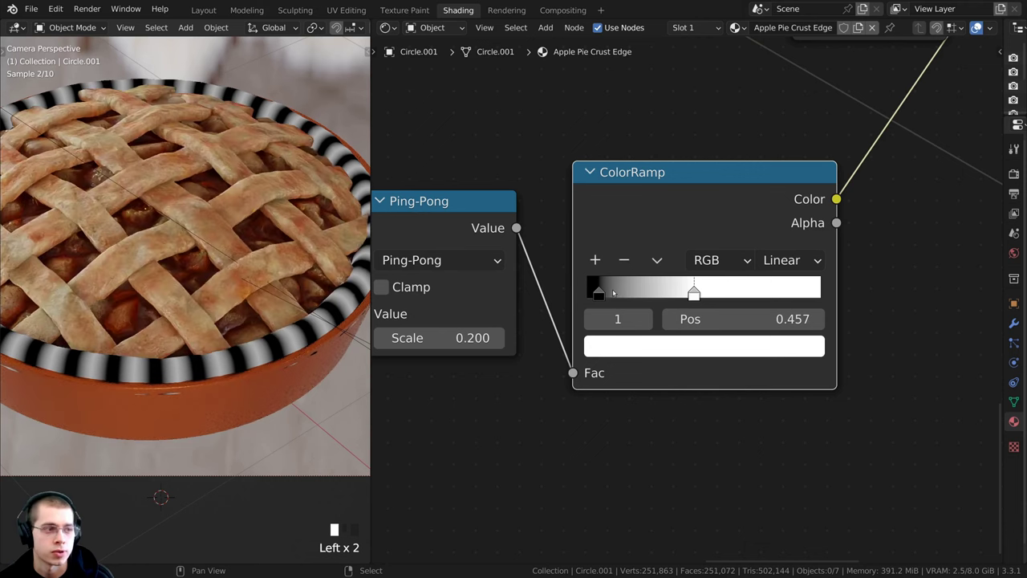
pyautogui.click(599, 292)
pyautogui.scroll(-2, 206, 153)
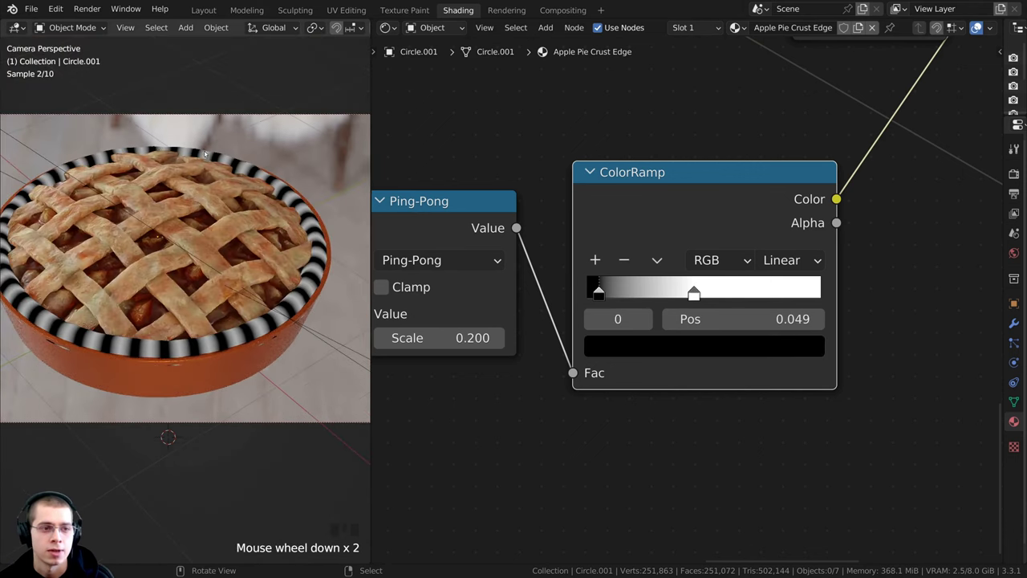
# Make room beside the Displacement node and insert a MixRGB node on the link feeding its Height input
pyautogui.moveTo(865, 259); pyautogui.dragTo(679, 302, button='middle')
pyautogui.scroll(-6, 682, 303)
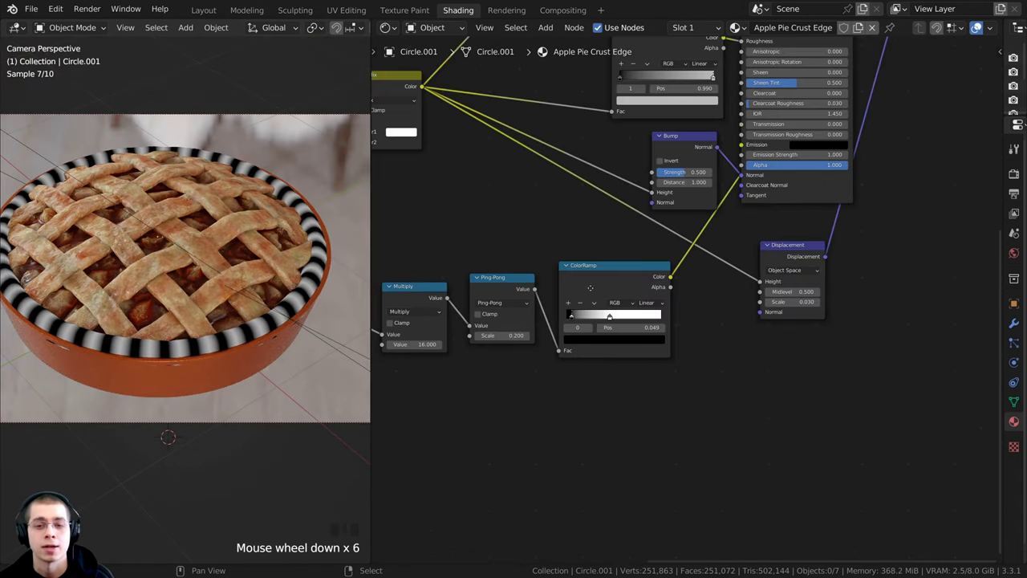
pyautogui.moveTo(590, 287); pyautogui.dragTo(565, 296, button='middle')
pyautogui.moveTo(766, 254); pyautogui.dragTo(801, 252)
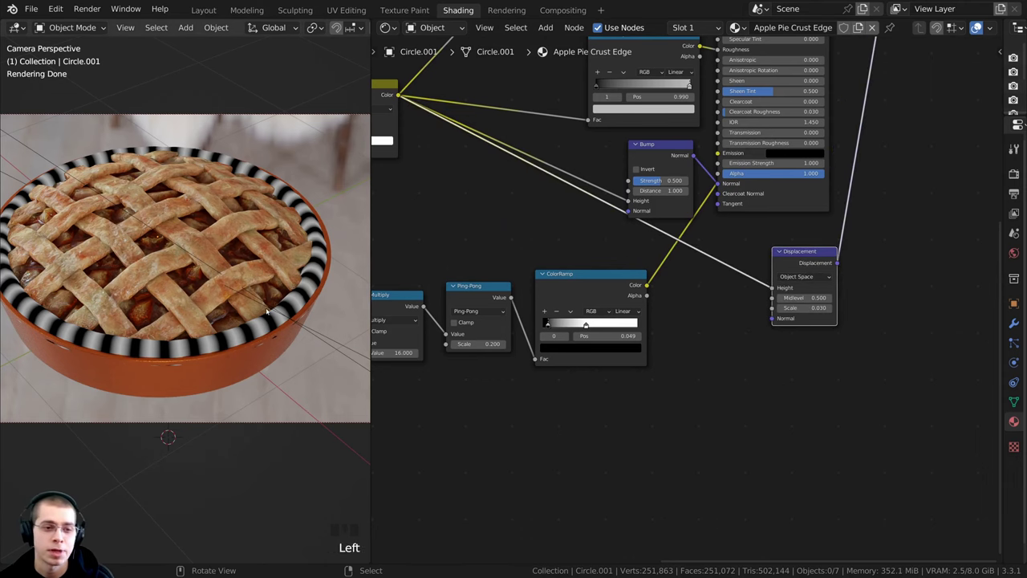
pyautogui.moveTo(560, 245); pyautogui.dragTo(556, 246, button='middle')
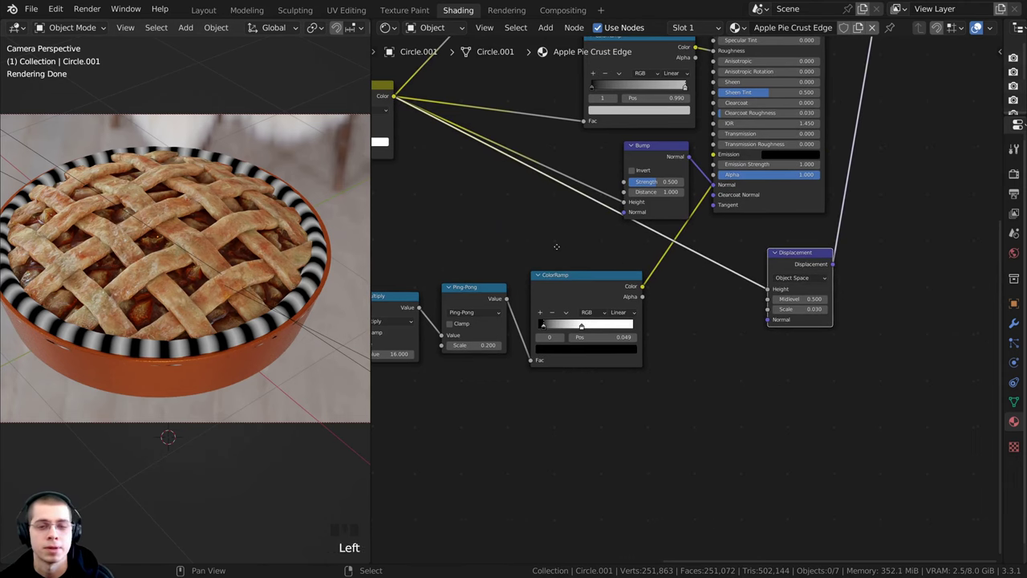
pyautogui.hotkey('shift', 'a')
pyautogui.click(675, 254)
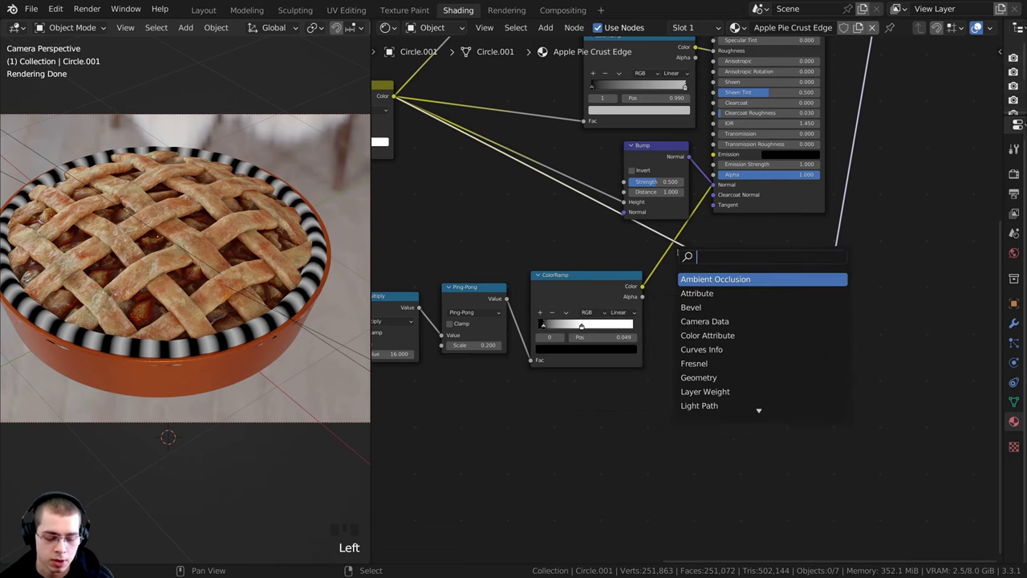
pyautogui.write('mix')
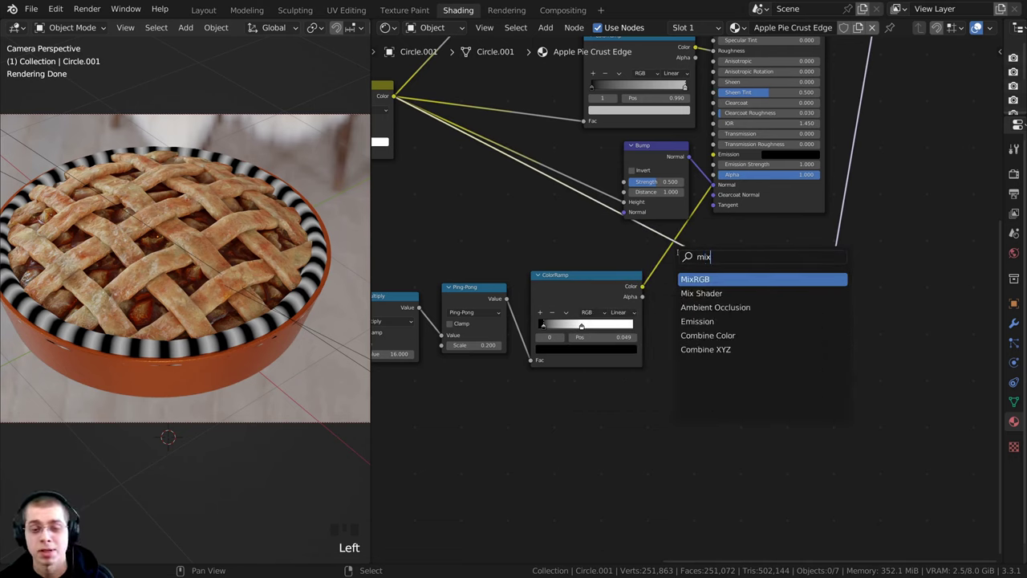
pyautogui.press('Return')
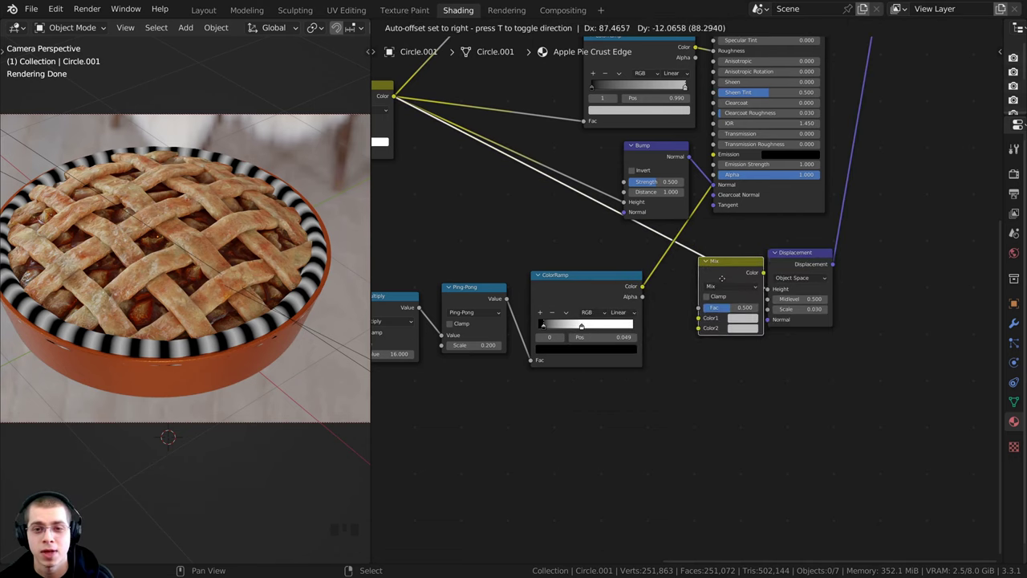
pyautogui.click(728, 275)
# Connect the ColorRamp's Color output to the Mix node's Color1, shifting the existing texture link to Color2, and tidy both nodes' positions
pyautogui.scroll(3, 691, 275)
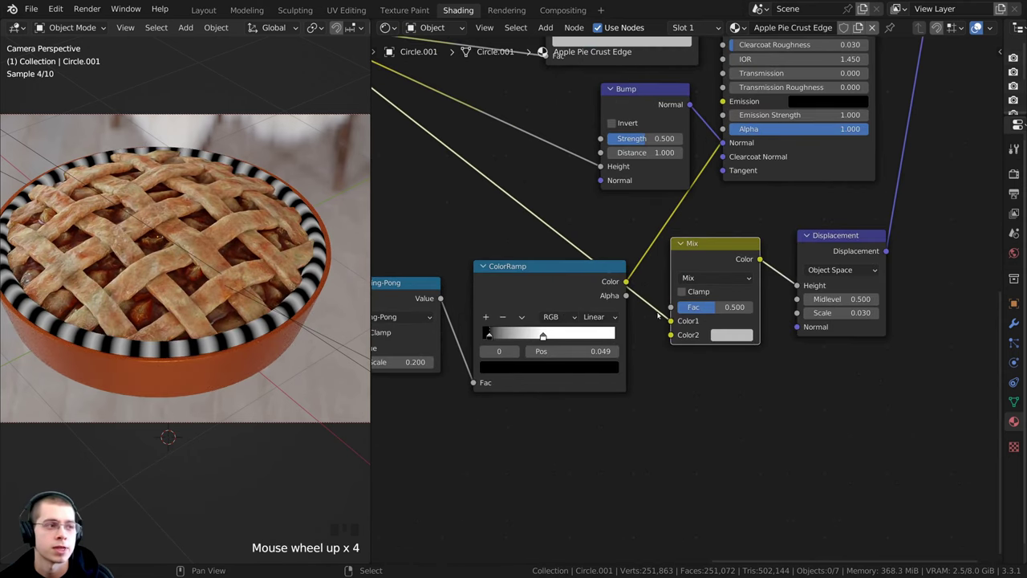
pyautogui.moveTo(658, 316); pyautogui.dragTo(670, 302, button='middle')
pyautogui.moveTo(554, 281); pyautogui.dragTo(518, 323)
pyautogui.moveTo(593, 320); pyautogui.dragTo(684, 308)
pyautogui.moveTo(727, 240); pyautogui.dragTo(747, 219)
pyautogui.moveTo(519, 195); pyautogui.dragTo(653, 258, button='middle')
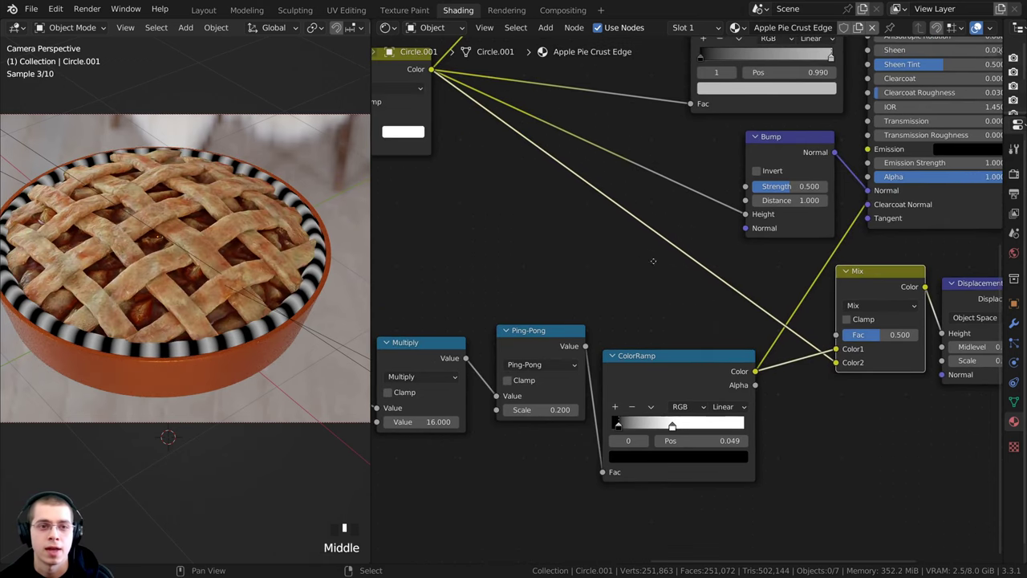
pyautogui.moveTo(416, 89); pyautogui.dragTo(445, 110, button='middle')
pyautogui.moveTo(824, 366); pyautogui.dragTo(696, 350, button='middle')
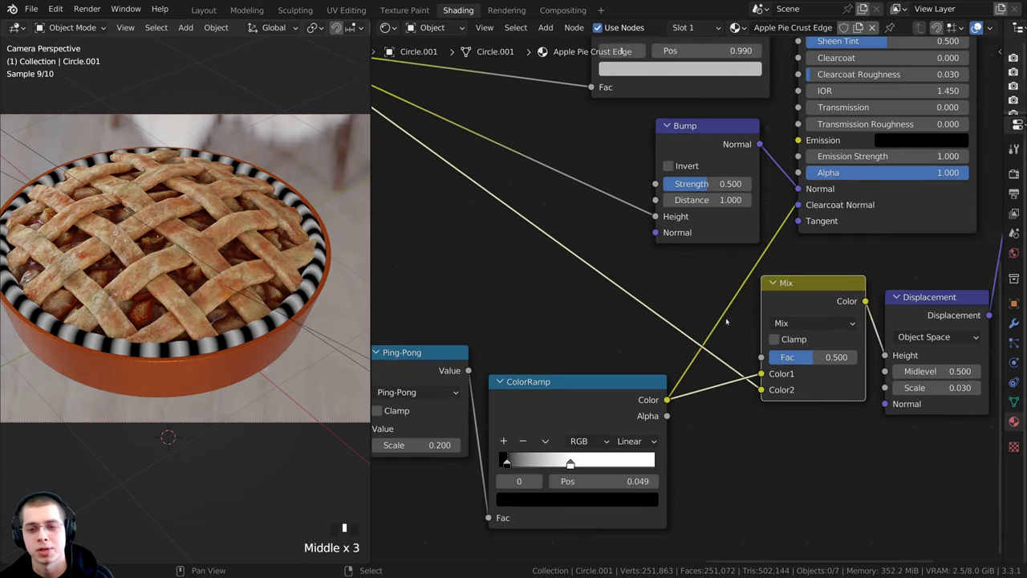
# Preview the Mix node's output on the crust edge
pyautogui.scroll(2, 834, 313)
pyautogui.click(838, 302)
pyautogui.moveTo(734, 310); pyautogui.dragTo(675, 244, button='middle')
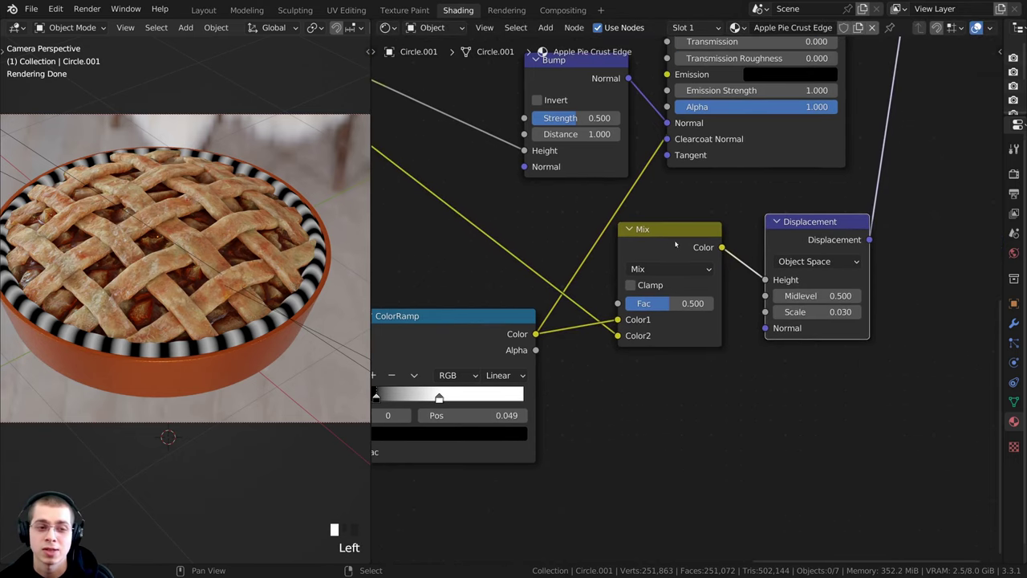
pyautogui.scroll(4, 260, 305)
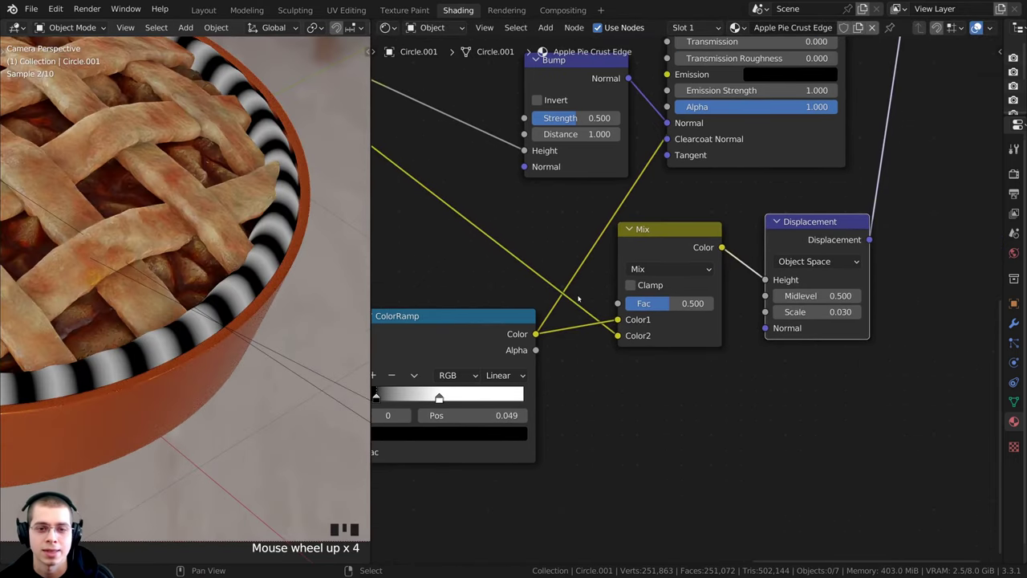
pyautogui.moveTo(658, 302); pyautogui.dragTo(663, 313, button='middle')
pyautogui.scroll(-3, 706, 306)
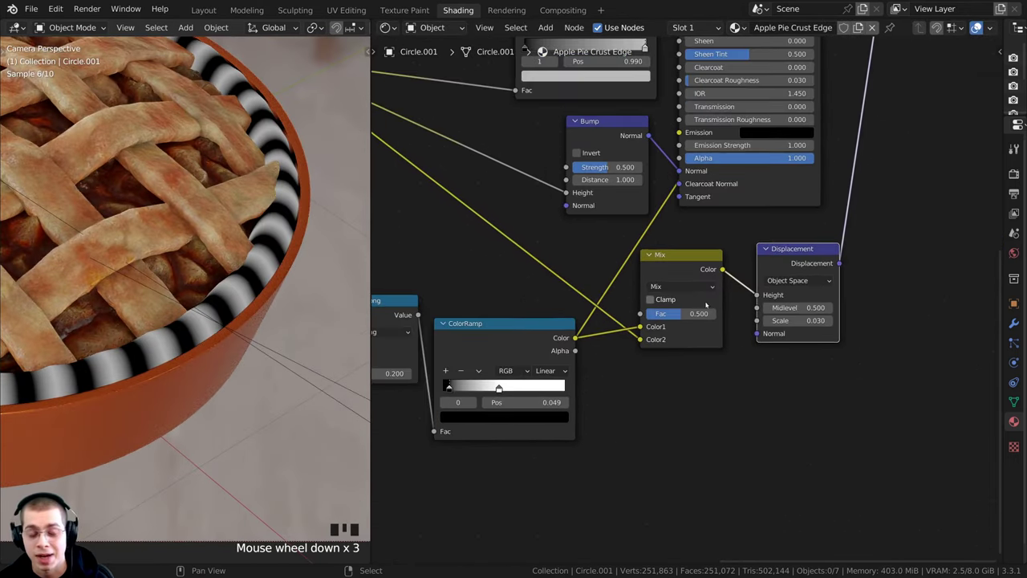
pyautogui.keyDown('ctrl'); pyautogui.keyDown('shift'); pyautogui.click(691, 267); pyautogui.keyUp('shift'); pyautogui.keyUp('ctrl')
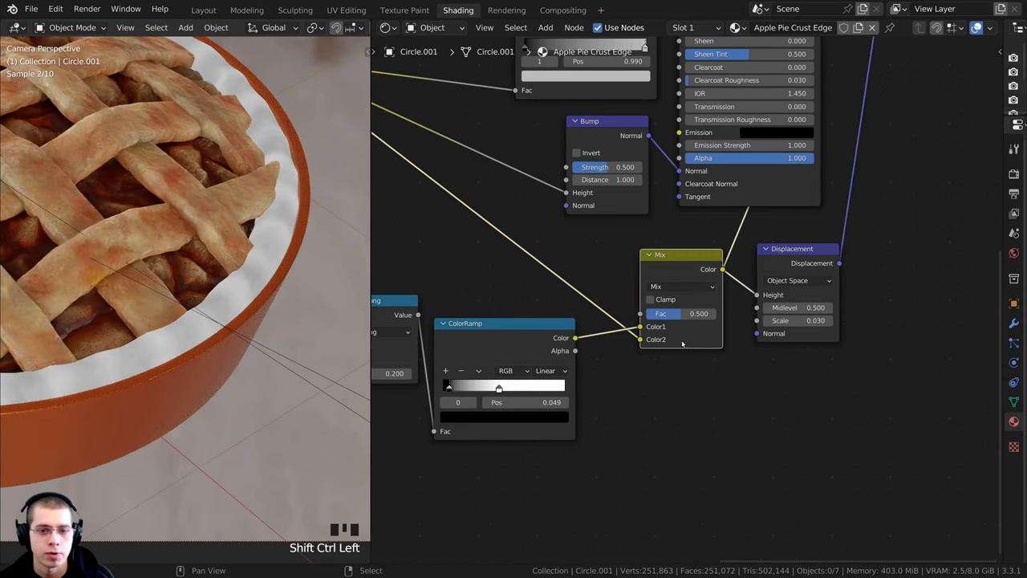
# Change the Mix node's blend mode to Lighten
pyautogui.scroll(1, 672, 299)
pyautogui.scroll(2, 673, 298)
pyautogui.click(665, 286)
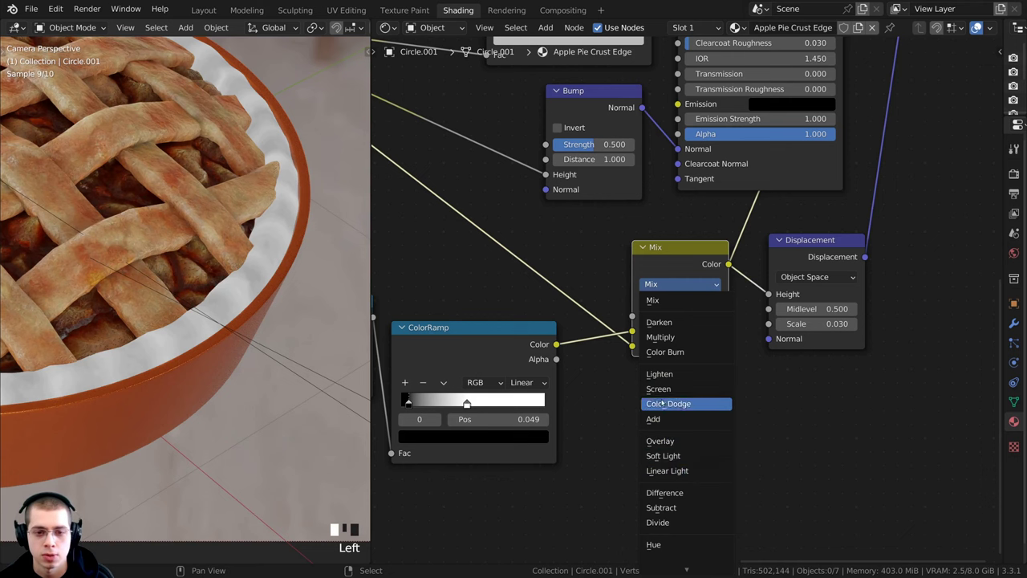
pyautogui.click(660, 374)
pyautogui.scroll(-1, 815, 480)
pyautogui.scroll(2, 271, 273)
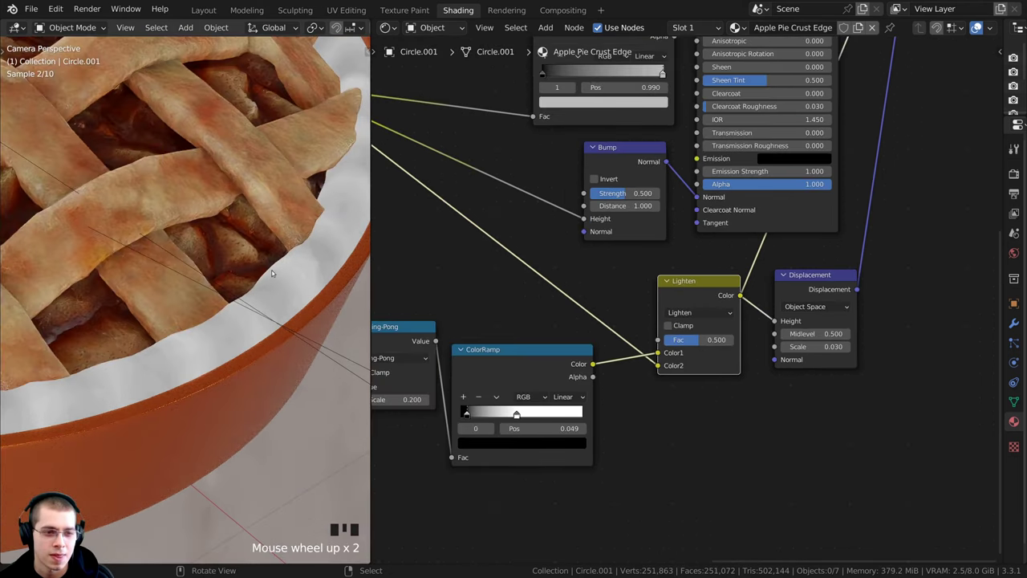
pyautogui.moveTo(611, 273); pyautogui.dragTo(688, 263, button='middle')
# Reconnect the Principled BSDF to the Material Output's Surface to restore the full crust shading
pyautogui.scroll(-3, 691, 311)
pyautogui.moveTo(774, 231); pyautogui.dragTo(702, 418, button='middle')
pyautogui.moveTo(729, 307); pyautogui.dragTo(730, 304, button='middle')
pyautogui.moveTo(726, 276); pyautogui.dragTo(715, 248, button='middle')
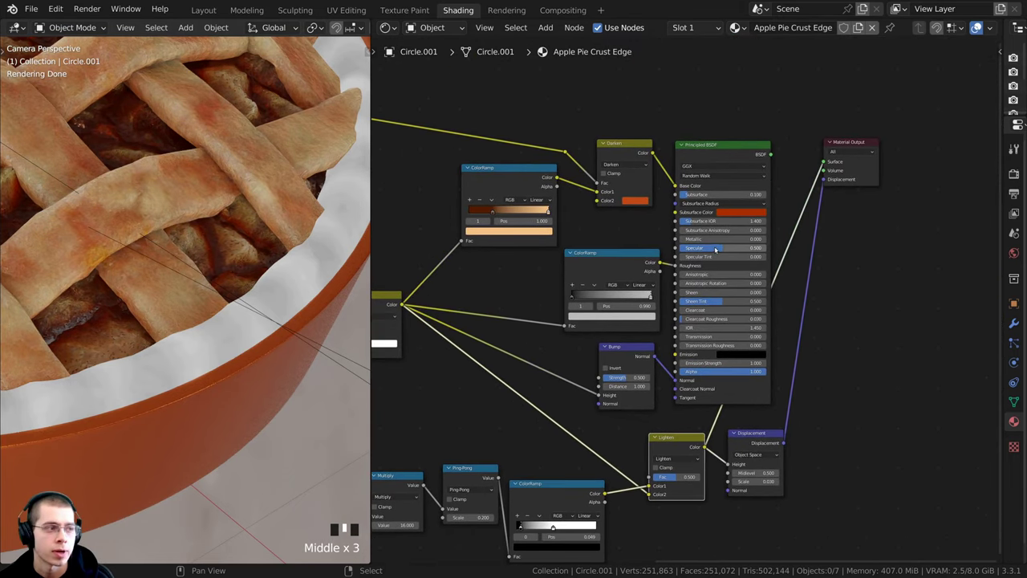
pyautogui.keyDown('ctrl'); pyautogui.keyDown('shift'); pyautogui.click(720, 148); pyautogui.keyUp('shift'); pyautogui.keyUp('ctrl')
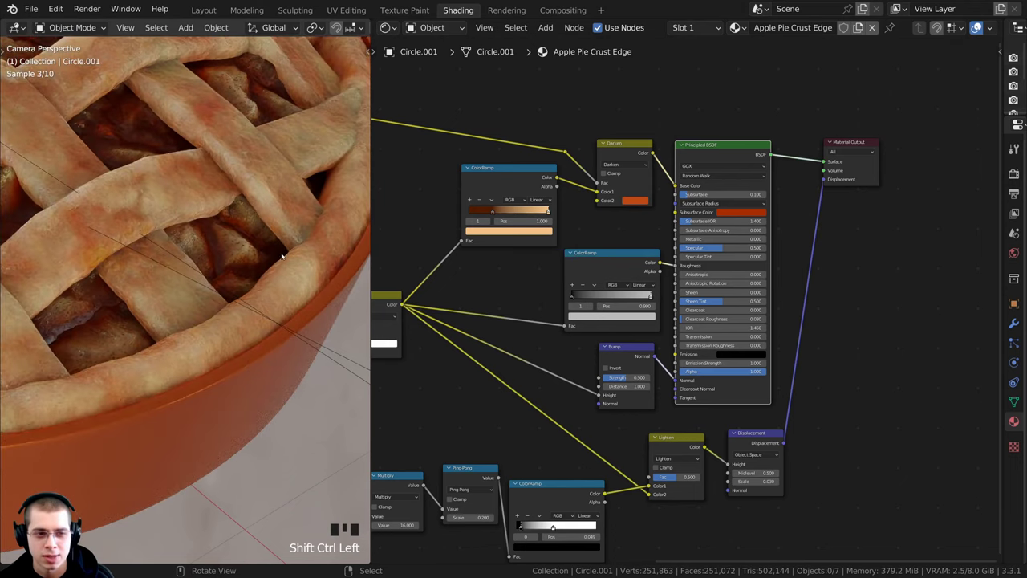
# Try a Displacement node Scale of 0.63 on the crust edge
pyautogui.scroll(3, 802, 481)
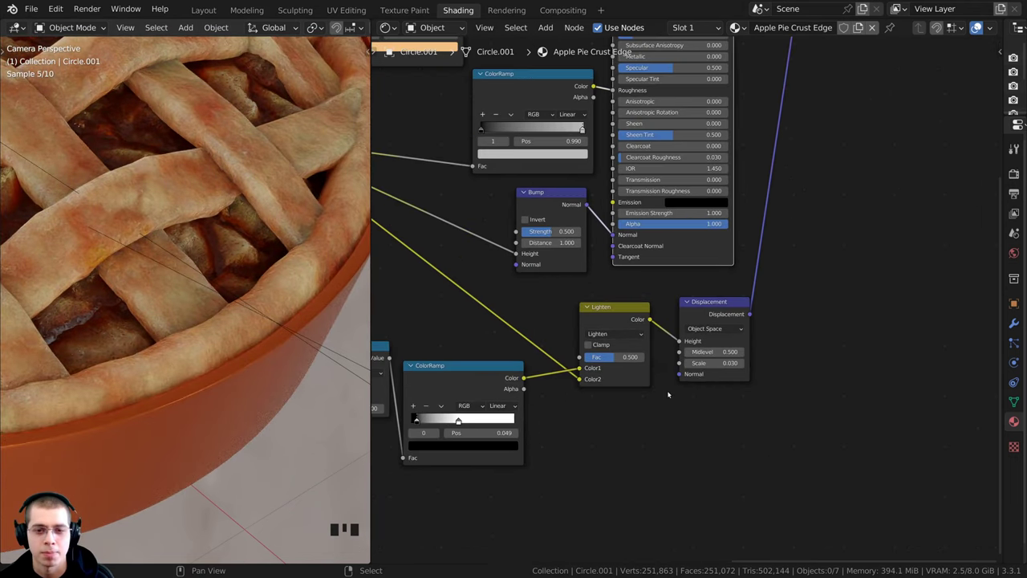
pyautogui.scroll(6, 694, 316)
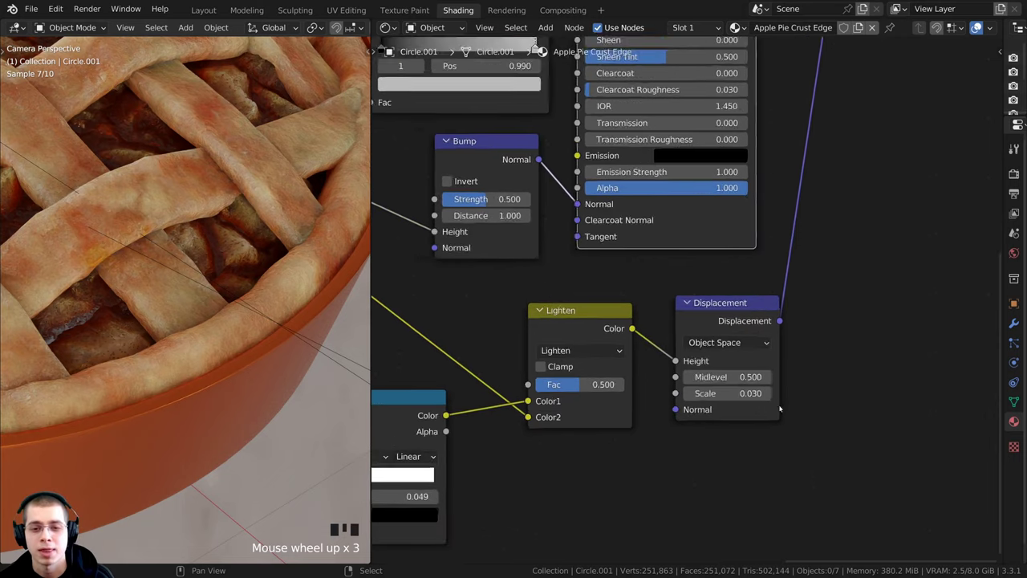
pyautogui.moveTo(709, 401); pyautogui.dragTo(742, 401)
pyautogui.scroll(-4, 247, 249)
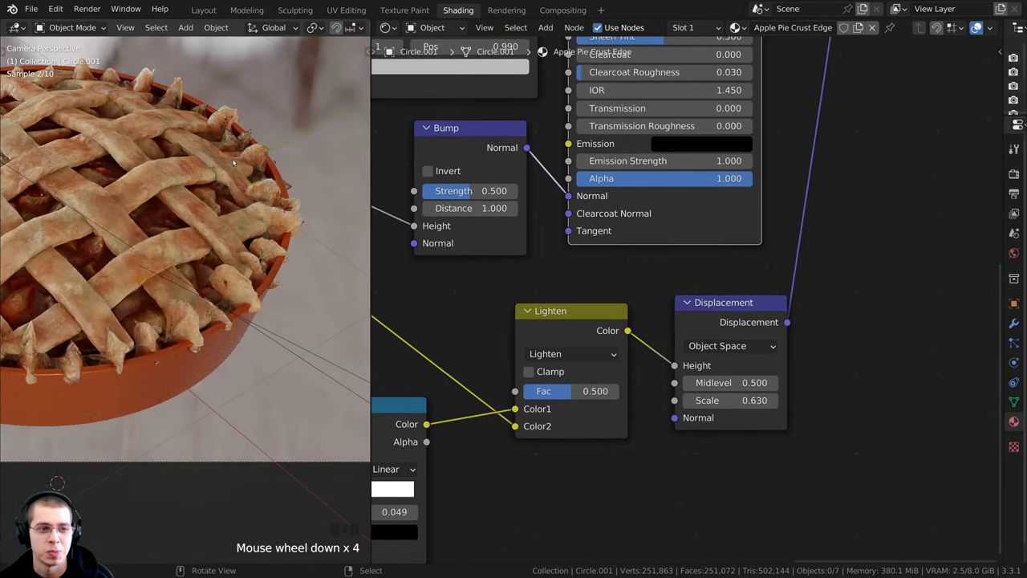
# Set the Displacement node's Scale to 0.09 and inspect the crust edge up close
pyautogui.scroll(2, 807, 459)
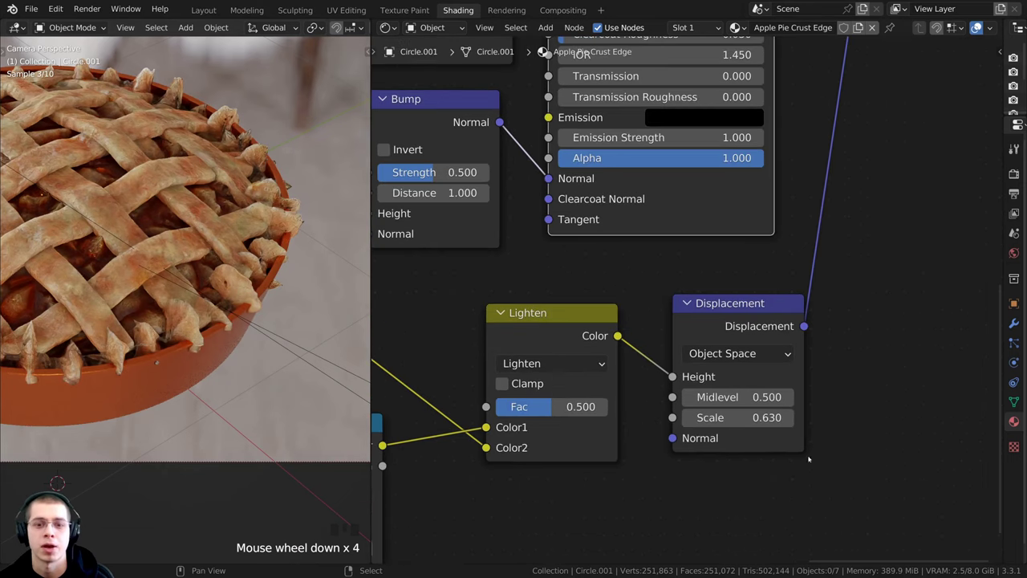
pyautogui.click(720, 418)
pyautogui.press('BackSpace')
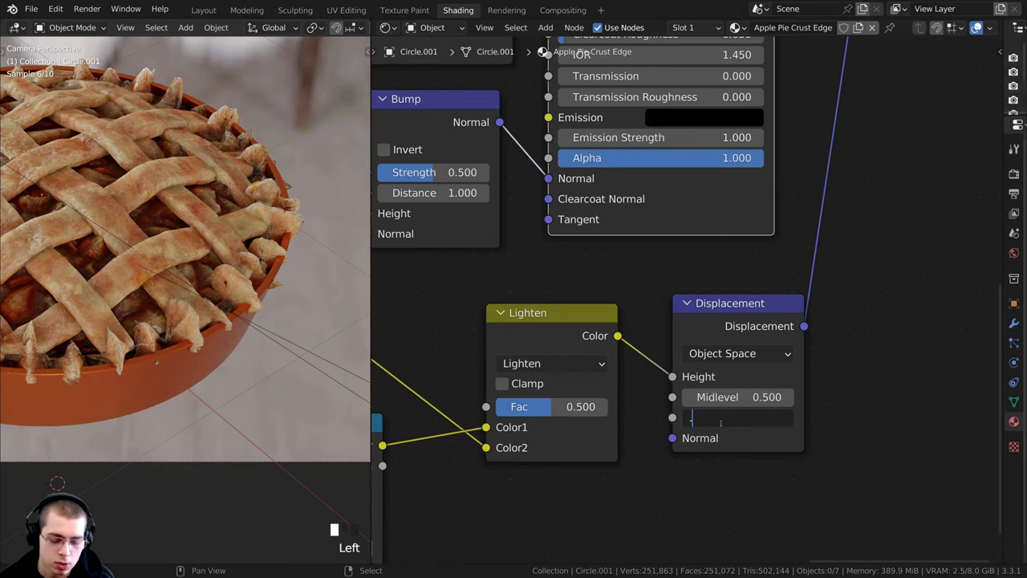
pyautogui.write('.0')
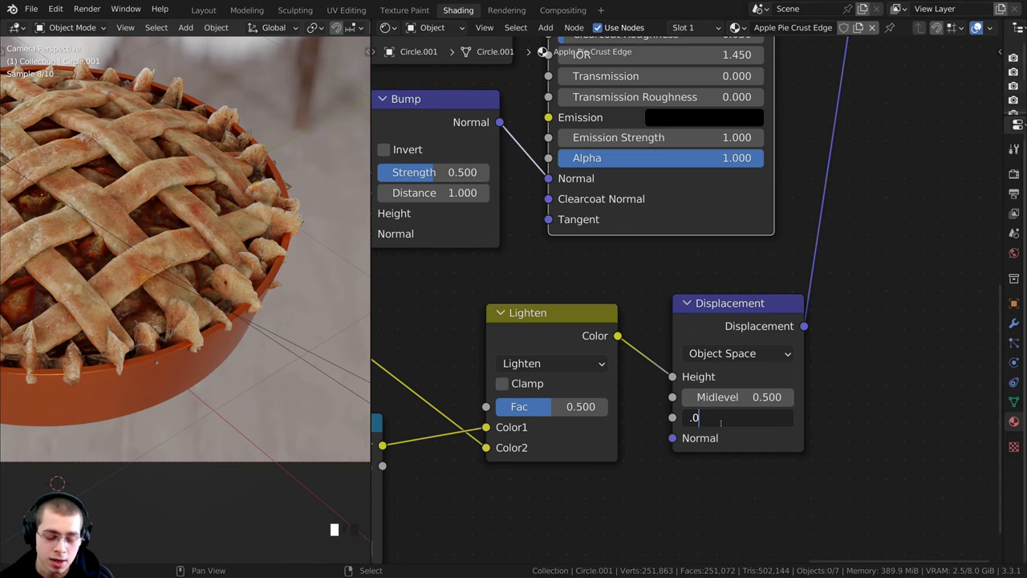
pyautogui.write('9')
pyautogui.press('Return')
pyautogui.keyDown('shift'); pyautogui.moveTo(233, 245); pyautogui.dragTo(235, 274, button='middle'); pyautogui.keyUp('shift')
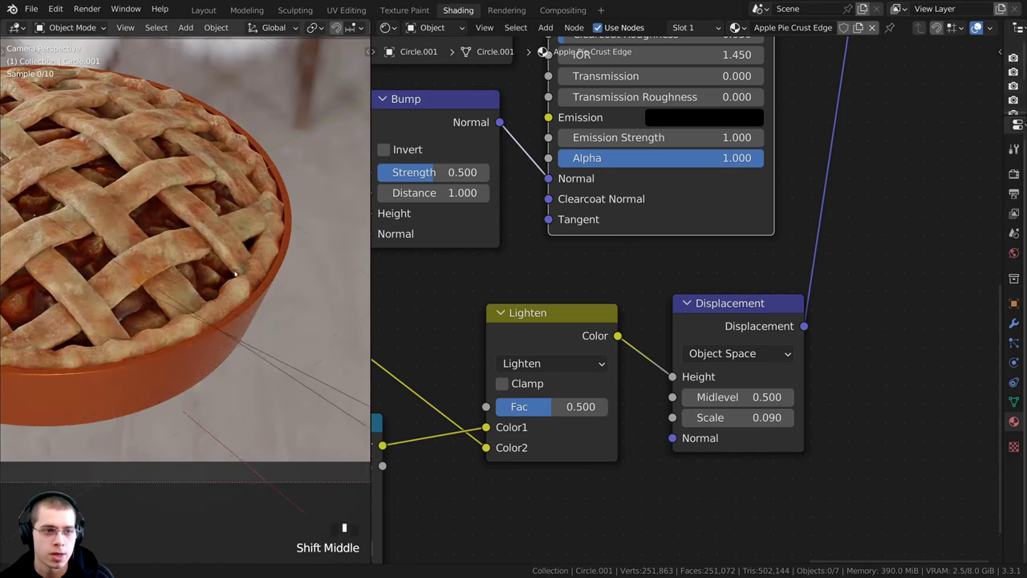
pyautogui.scroll(2, 235, 274)
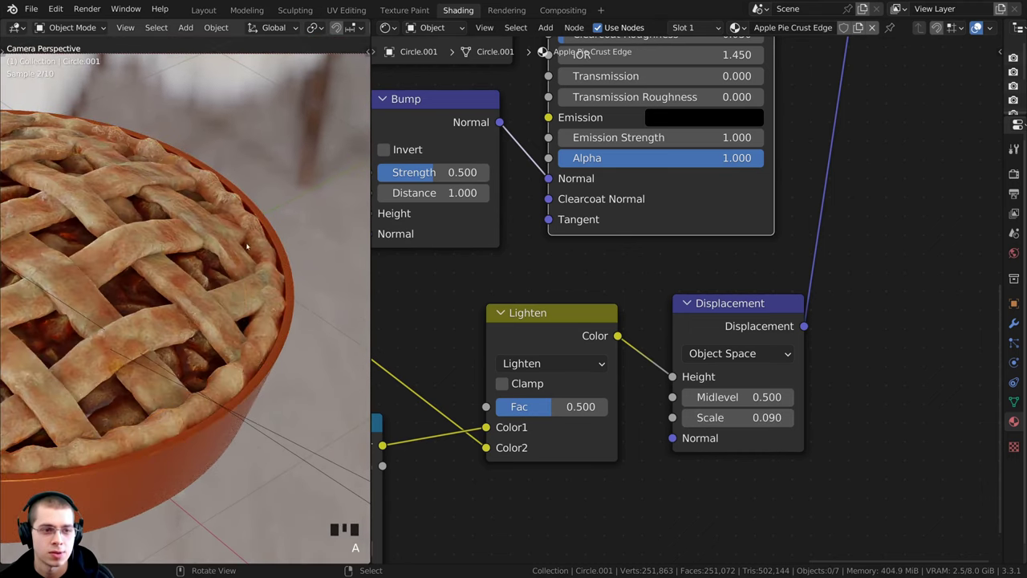
pyautogui.keyDown('shift'); pyautogui.moveTo(199, 341); pyautogui.dragTo(202, 372, button='middle'); pyautogui.keyUp('shift')
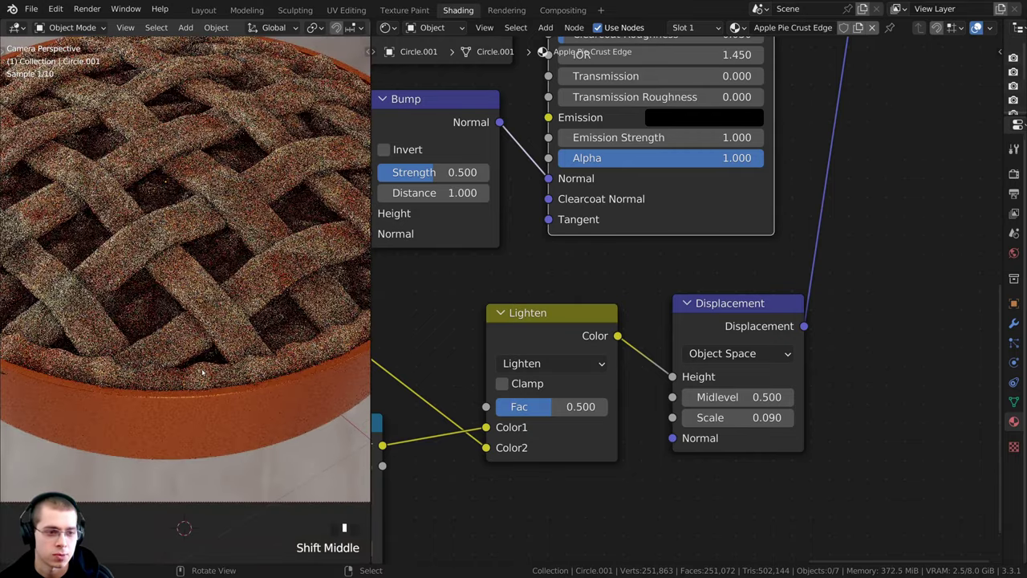
pyautogui.rightClick(198, 374)
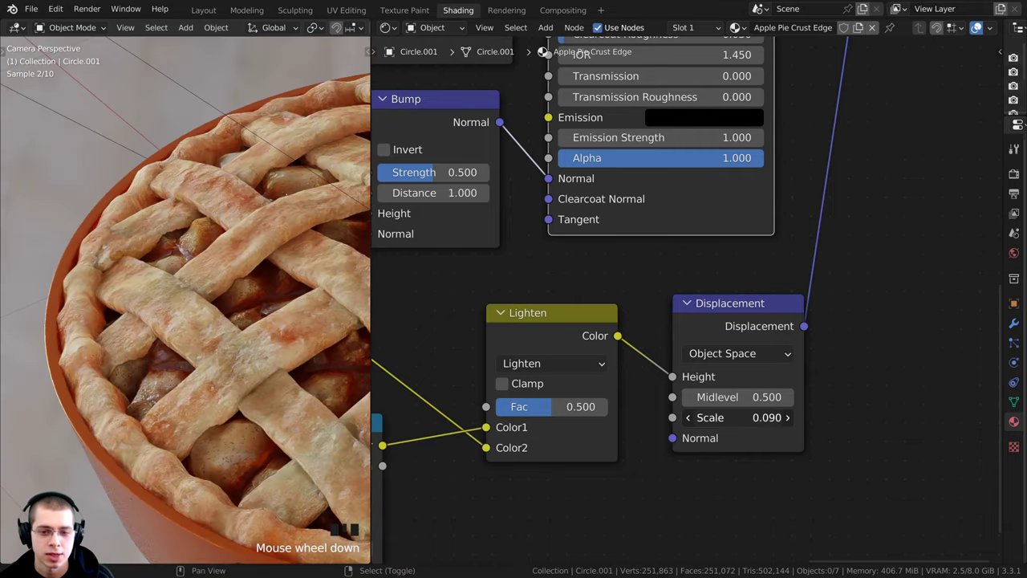
# Try a Displacement Scale of 0.21, cancel it, and check the whole pie in the camera view
pyautogui.keyDown('shift'); pyautogui.moveTo(739, 418); pyautogui.dragTo(750, 417); pyautogui.keyUp('shift')
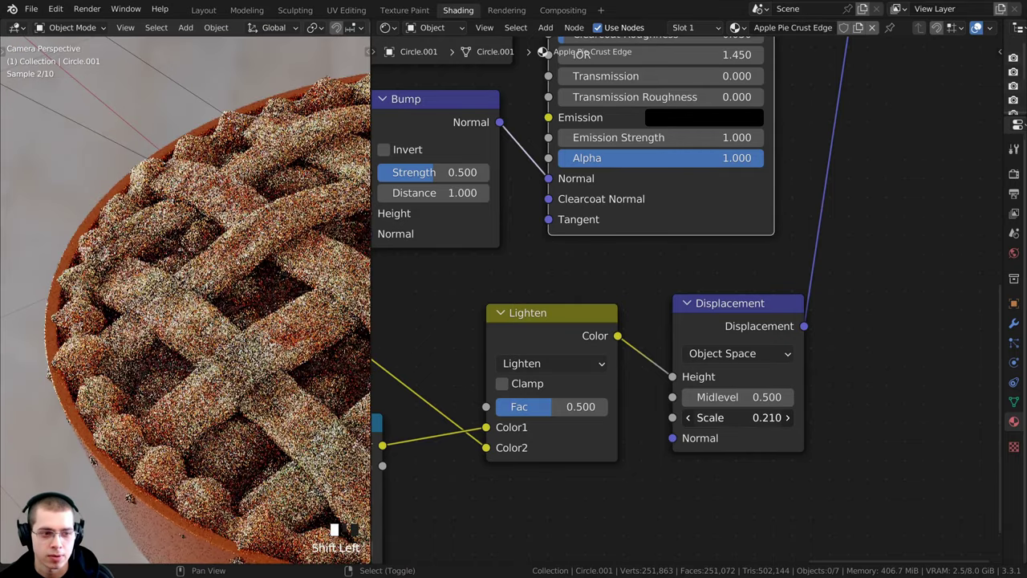
pyautogui.rightClick(746, 424)
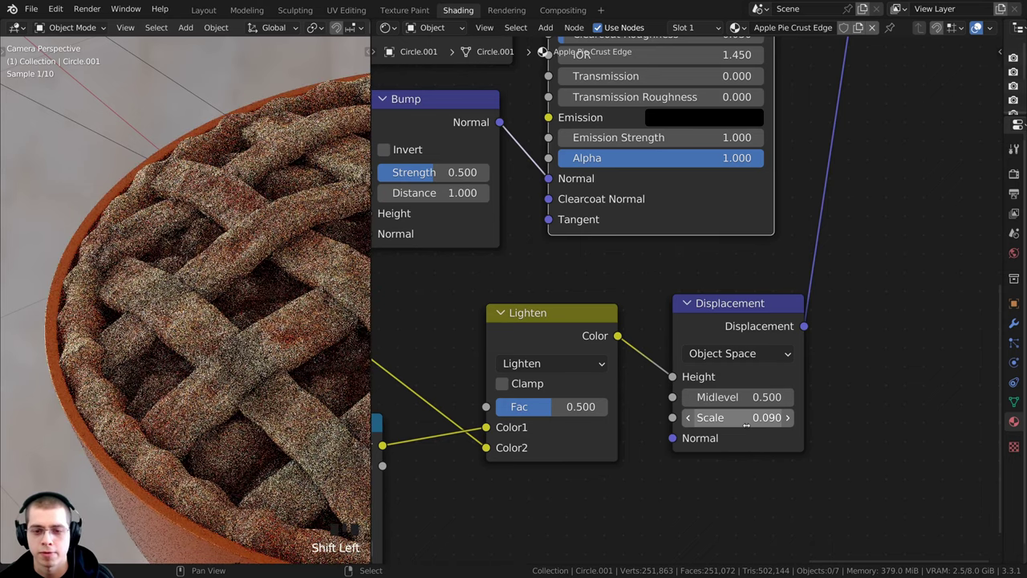
pyautogui.scroll(-5, 185, 297)
pyautogui.keyDown('shift'); pyautogui.moveTo(184, 297); pyautogui.dragTo(247, 287, button='middle'); pyautogui.keyUp('shift')
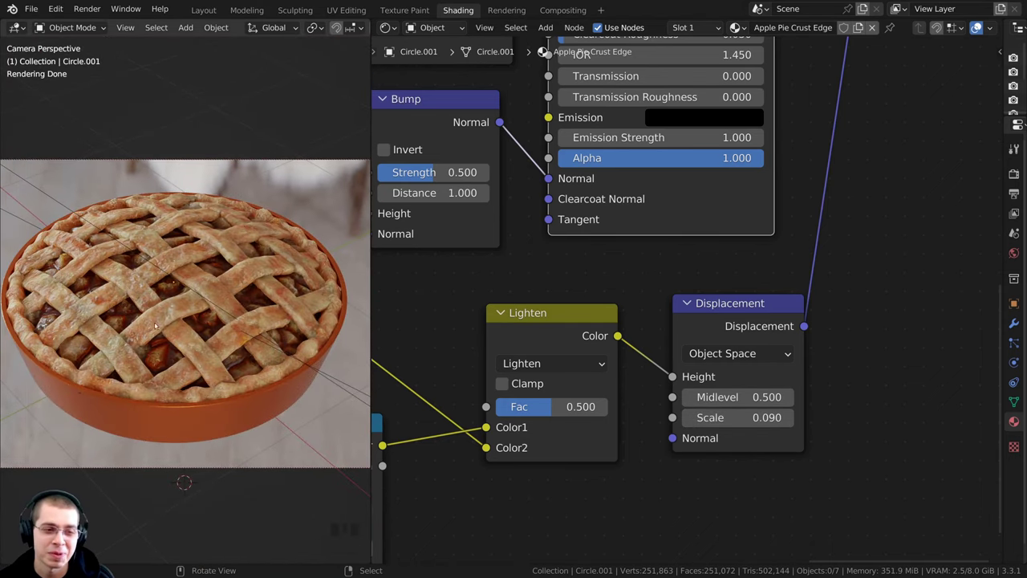
pyautogui.press('a')
pyautogui.press('a')
pyautogui.press('a')
pyautogui.keyDown('shift'); pyautogui.moveTo(208, 297); pyautogui.dragTo(213, 305, button='middle'); pyautogui.keyUp('shift')
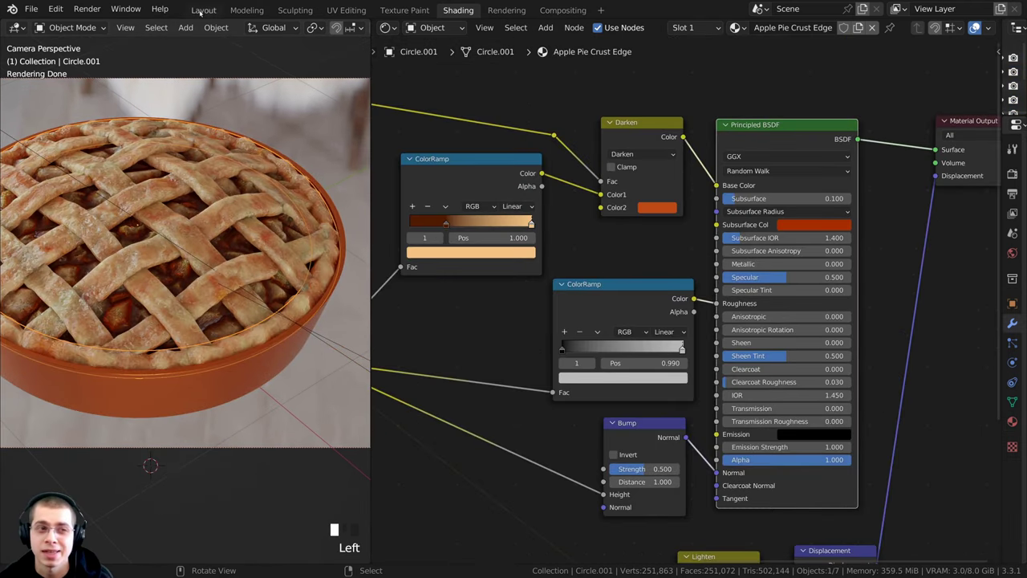
# Switch to the Layout workspace and view the pie from above
pyautogui.click(201, 12)
pyautogui.moveTo(481, 337); pyautogui.dragTo(546, 391, button='middle')
pyautogui.moveTo(352, 319); pyautogui.dragTo(365, 326, button='middle')
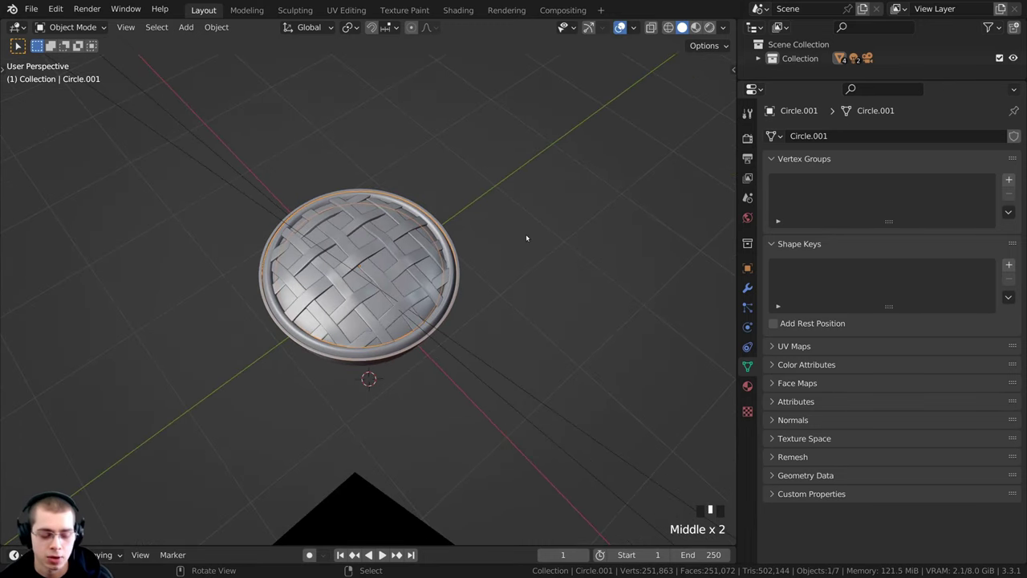
# Snap the 3D cursor to the world origin beneath the pie
pyautogui.moveTo(525, 239); pyautogui.dragTo(283, 224, button='middle')
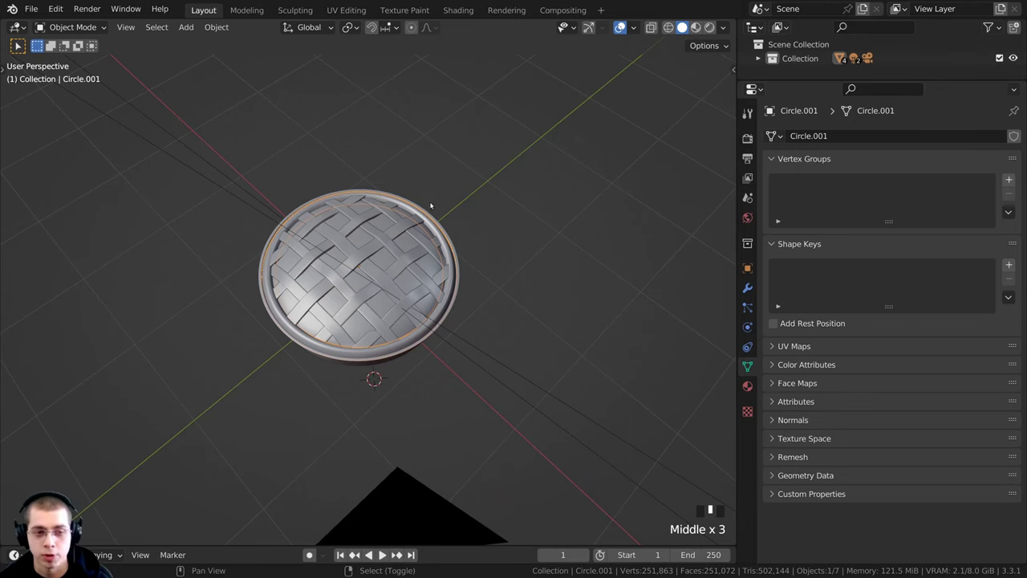
pyautogui.hotkey('shift', 's')
pyautogui.click(343, 254)
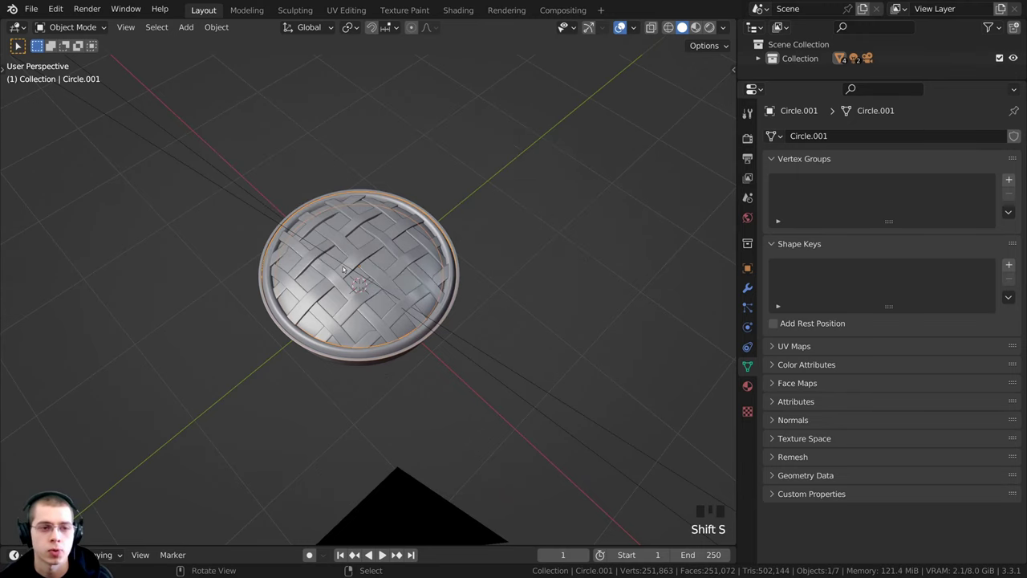
# Add a mesh plane under the pie and scale it up to about 4.1 times its size
pyautogui.moveTo(343, 254); pyautogui.dragTo(369, 197, button='middle')
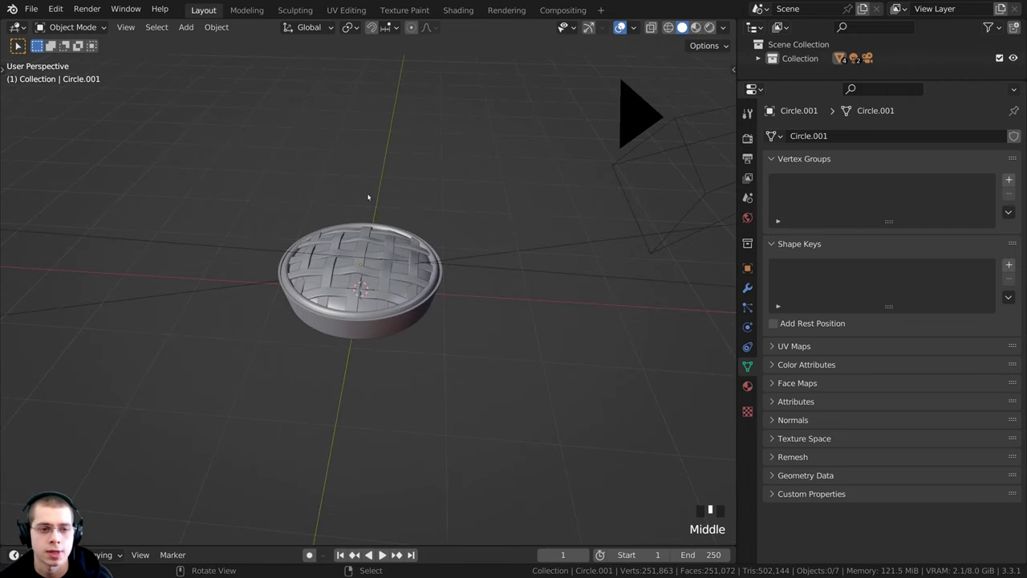
pyautogui.hotkey('shift', 'a')
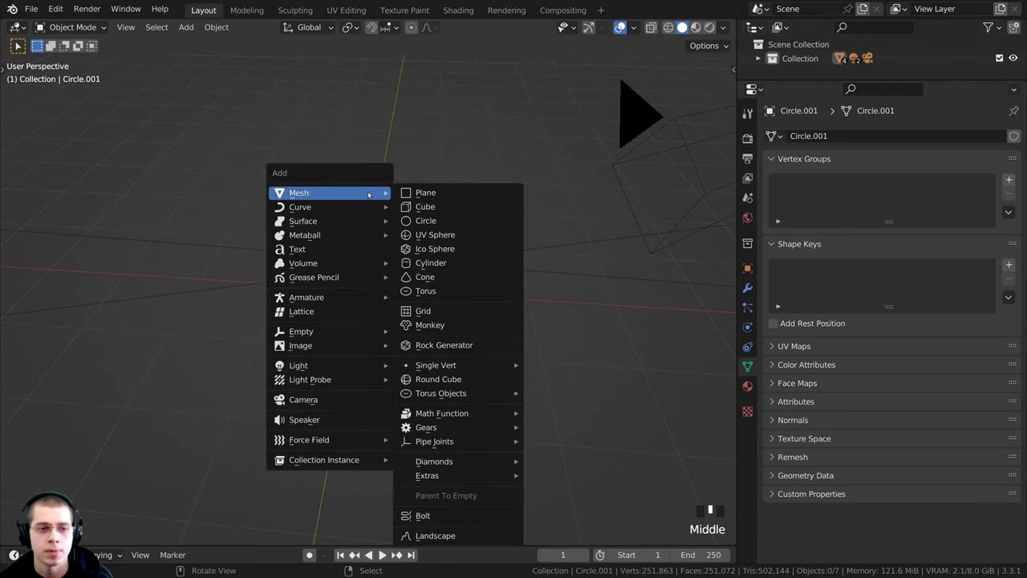
pyautogui.click(423, 193)
pyautogui.scroll(-5, 447, 264)
pyautogui.press('s')
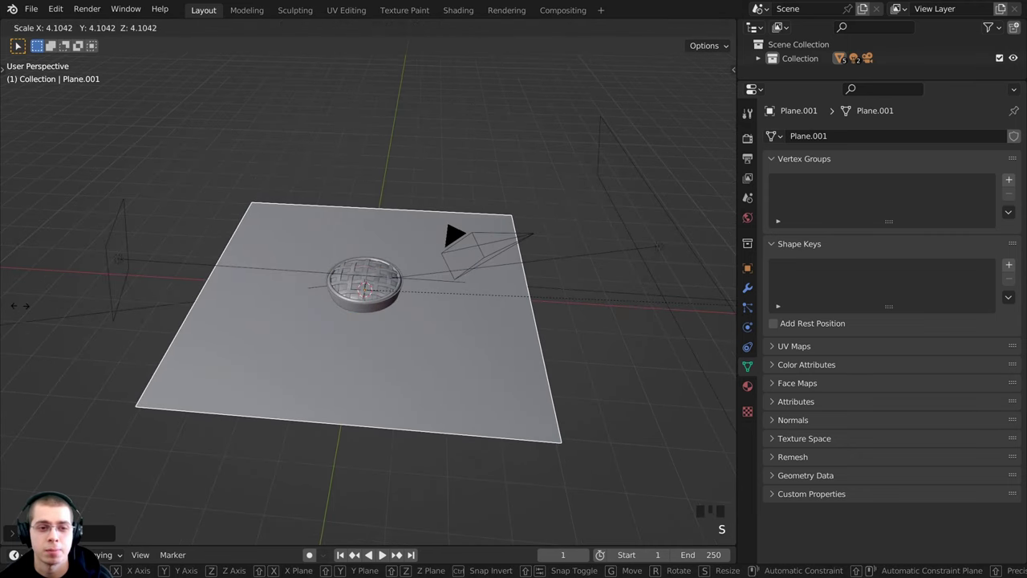
pyautogui.click(21, 306)
# Scale the ground plane in the camera view so that it fills the frame around the pie
pyautogui.press('KP_0')
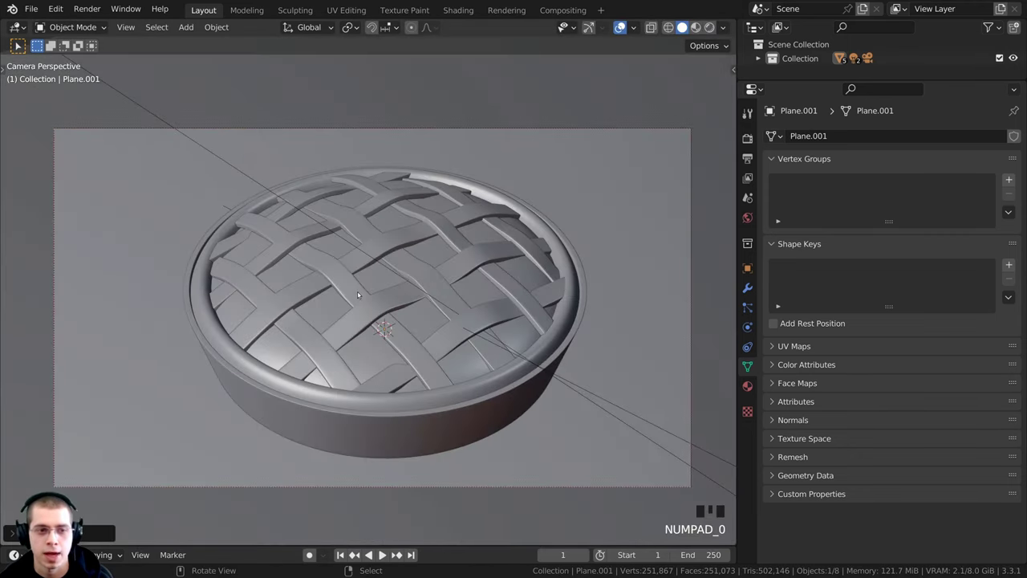
pyautogui.scroll(-3, 481, 333)
pyautogui.press('s')
pyautogui.click(530, 327)
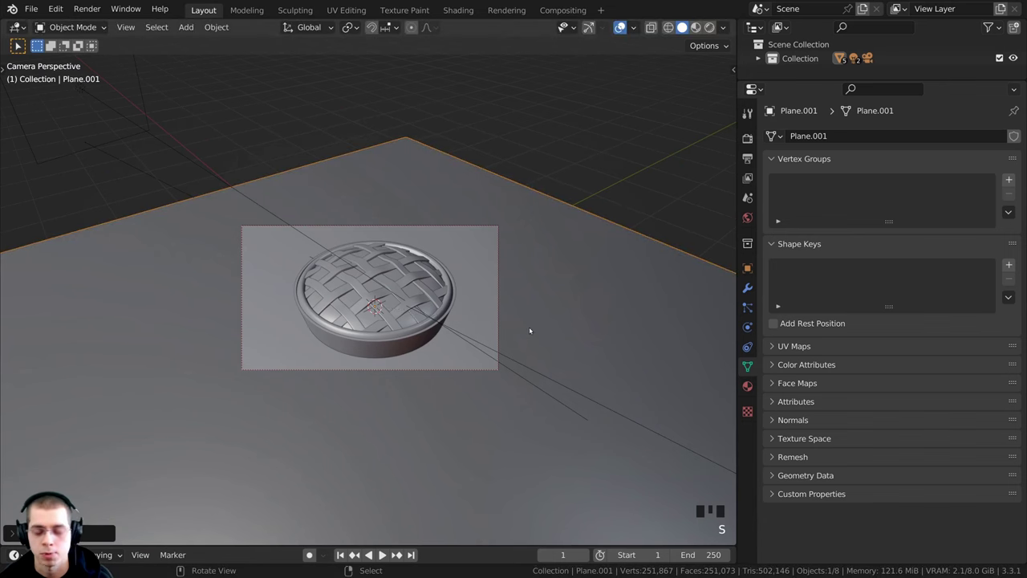
pyautogui.press('KP_0')
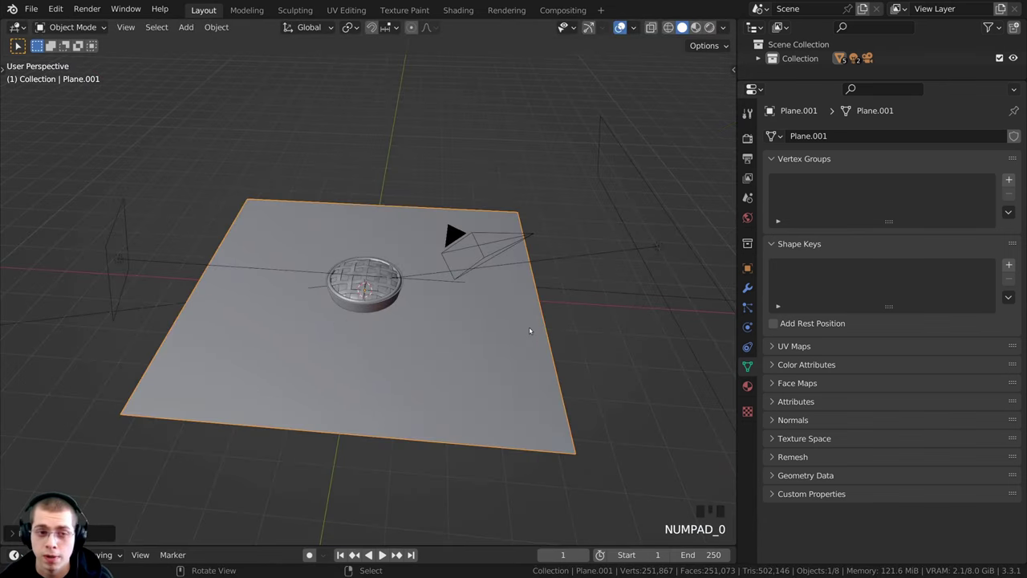
pyautogui.press('KP_0')
pyautogui.scroll(2, 600, 356)
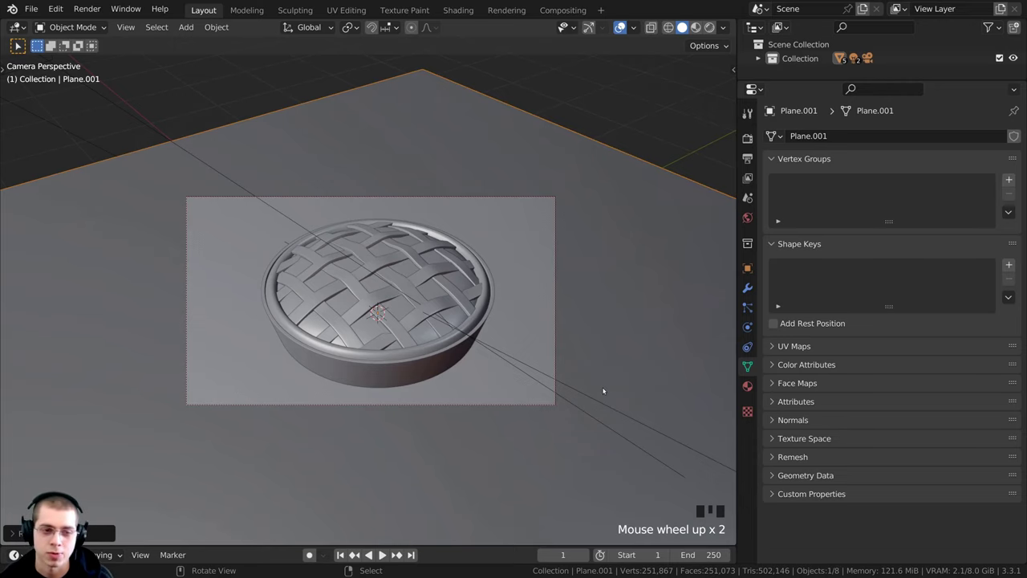
# Examine from the front view how closely the bottom of the pie dish meets the ground plane
pyautogui.press('KP_1')
pyautogui.scroll(8, 502, 345)
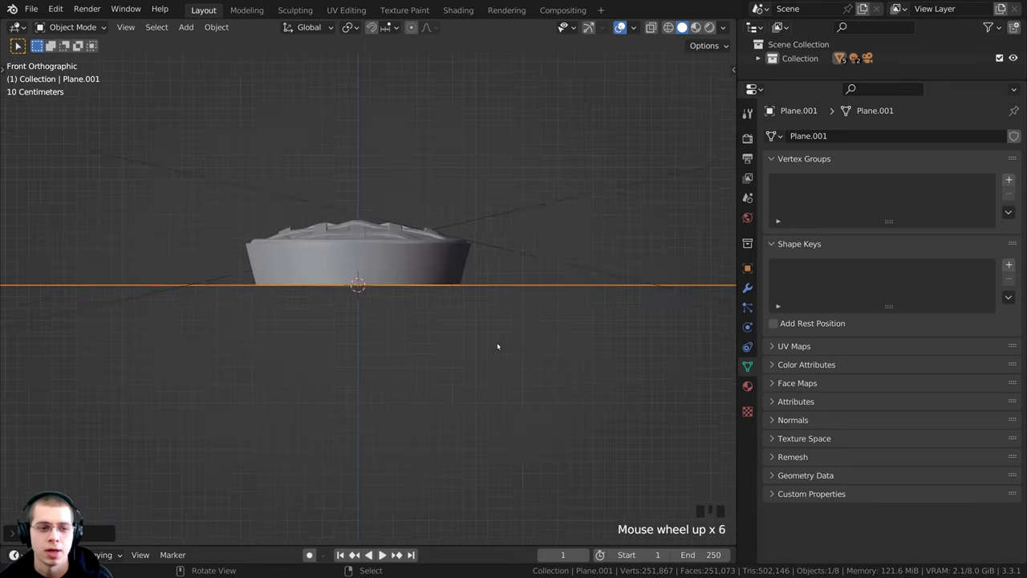
pyautogui.scroll(5, 393, 319)
pyautogui.keyDown('shift'); pyautogui.moveTo(392, 318); pyautogui.dragTo(384, 317, button='middle'); pyautogui.keyUp('shift')
pyautogui.scroll(4, 414, 246)
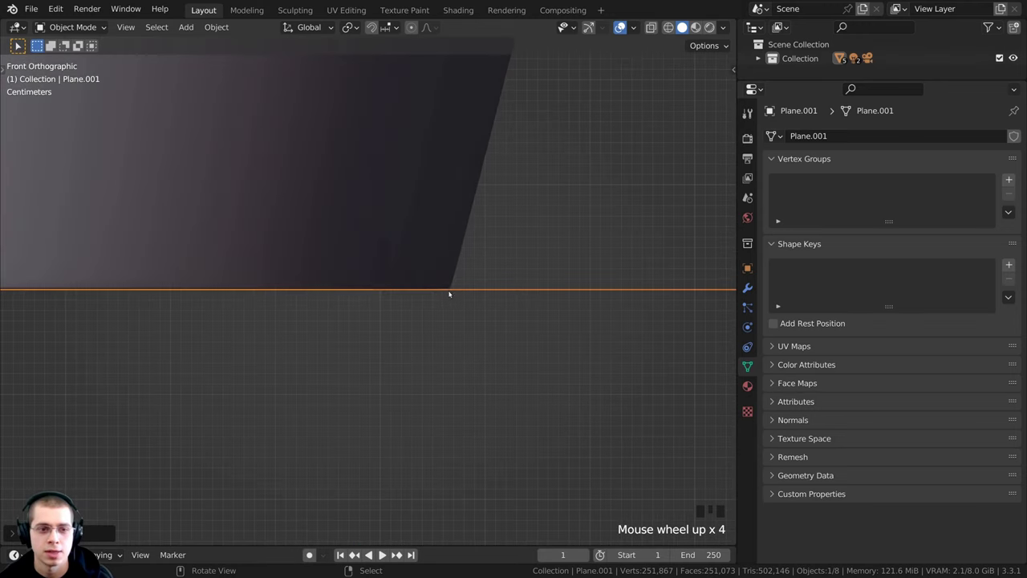
pyautogui.scroll(-5, 409, 302)
pyautogui.keyDown('shift'); pyautogui.moveTo(409, 303); pyautogui.dragTo(409, 314, button='middle'); pyautogui.keyUp('shift')
pyautogui.press('g')
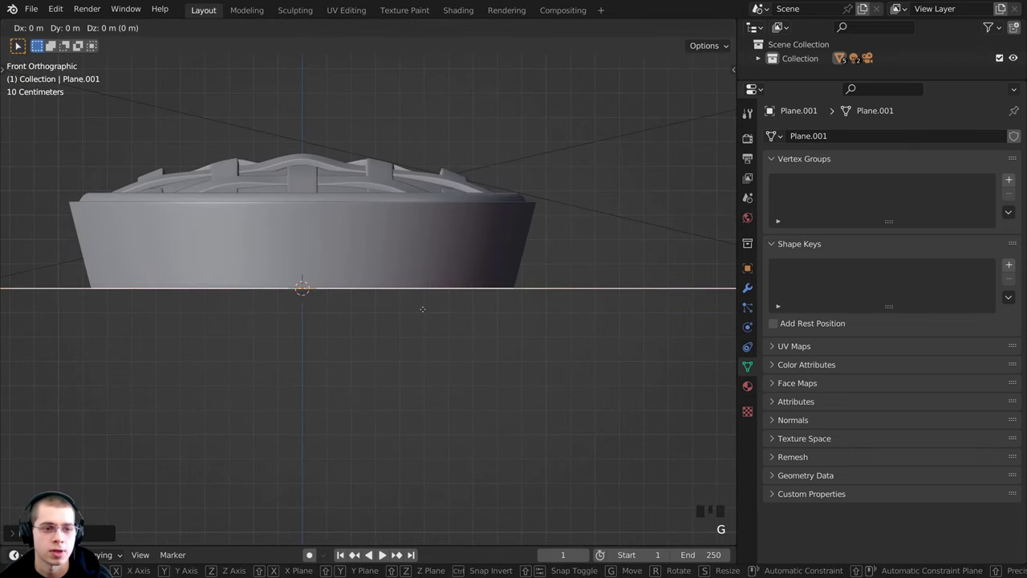
pyautogui.press('z')
pyautogui.rightClick(420, 311)
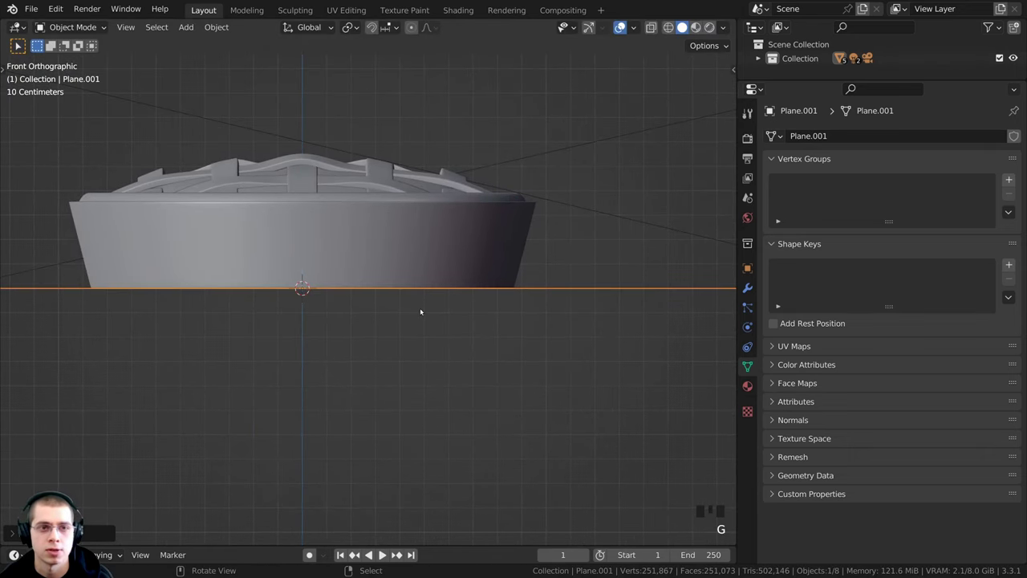
# Open the Shading workspace and give the ground plane a new material named Wood
pyautogui.click(458, 12)
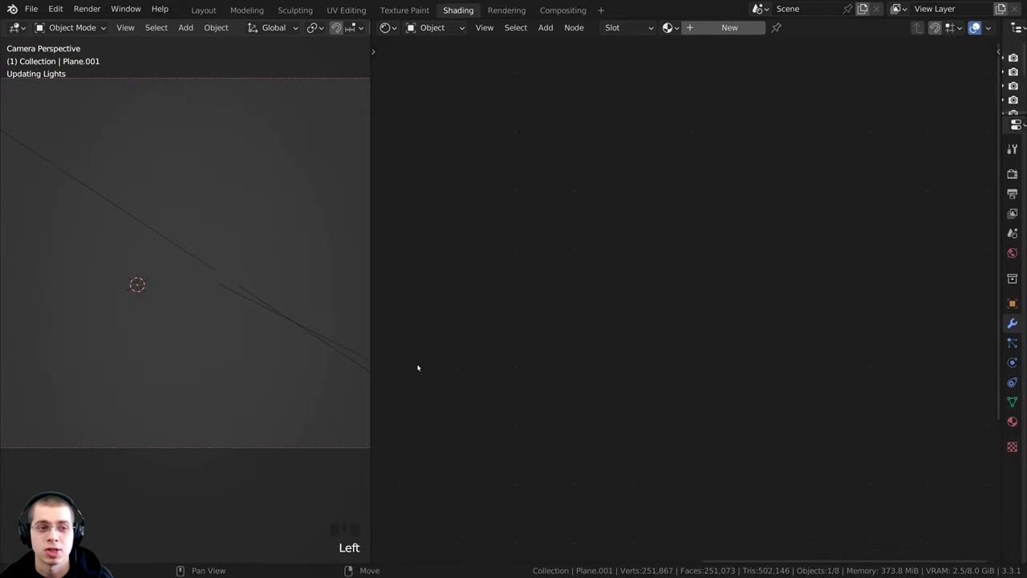
pyautogui.scroll(-2, 269, 347)
pyautogui.scroll(-1, 292, 211)
pyautogui.scroll(-3, 315, 212)
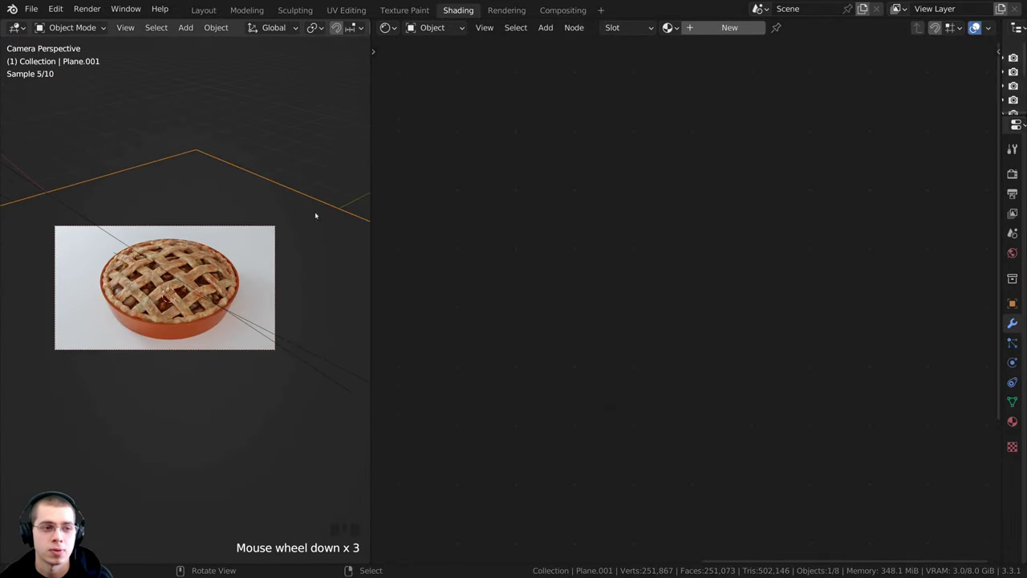
pyautogui.click(714, 29)
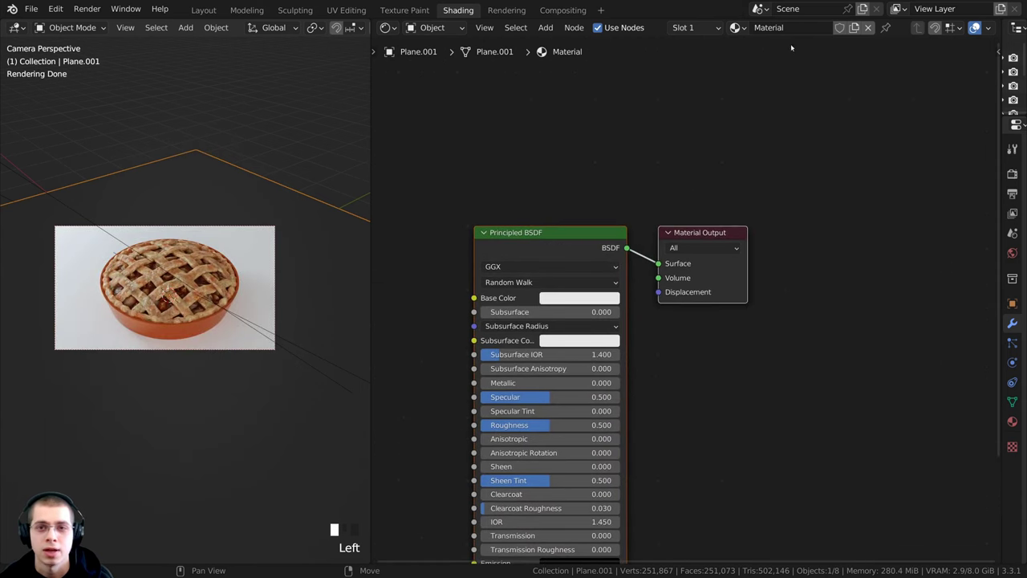
pyautogui.click(788, 28)
pyautogui.write('Wood')
pyautogui.press('Return')
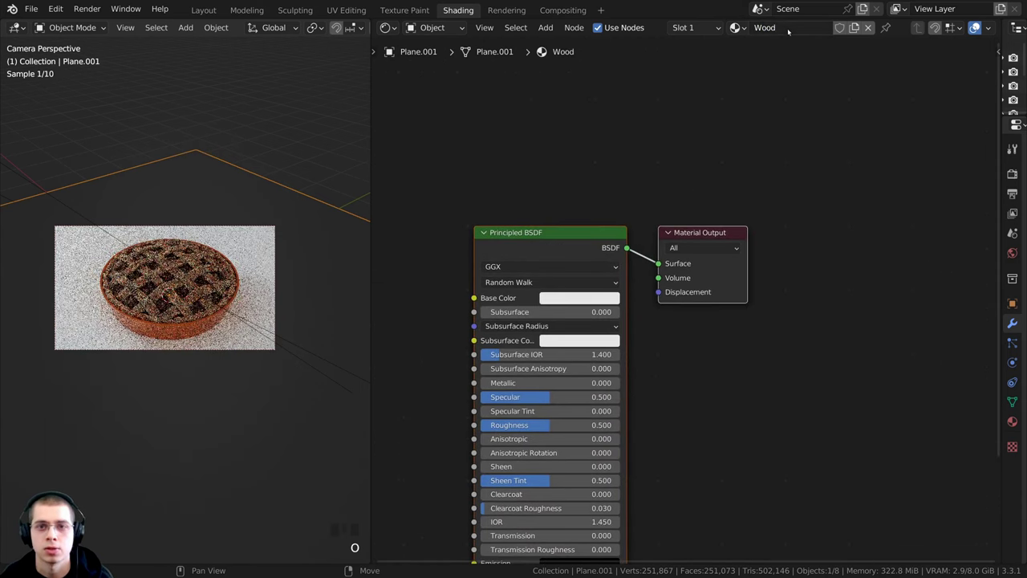
# Build a Principled Texture Setup on the Principled BSDF from the Wood050_4K NormalGL, Color and Roughness images
pyautogui.moveTo(642, 198); pyautogui.dragTo(721, 175, button='middle')
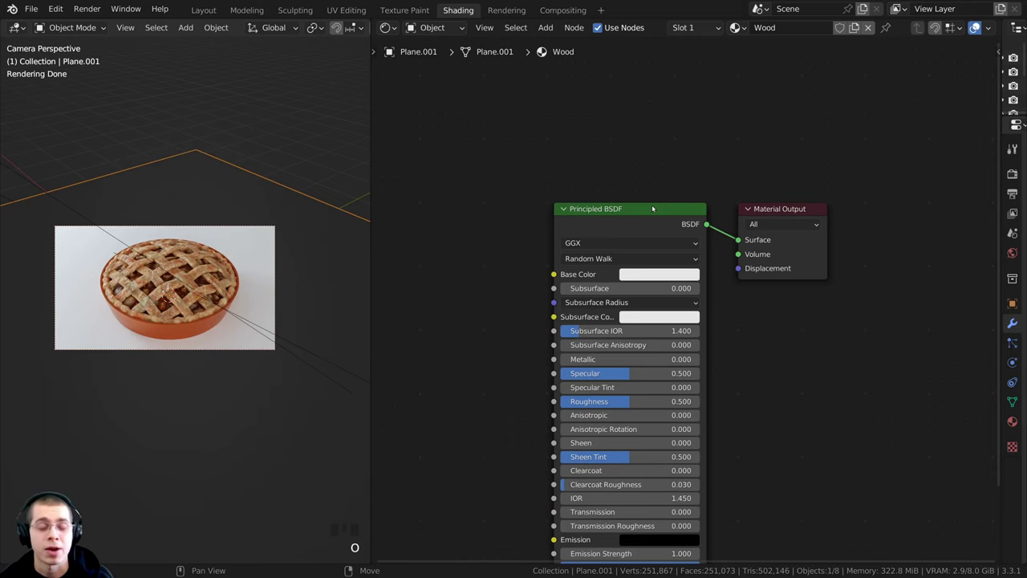
pyautogui.click(643, 214)
pyautogui.moveTo(655, 222); pyautogui.dragTo(658, 224)
pyautogui.moveTo(665, 233); pyautogui.dragTo(727, 174, button='middle')
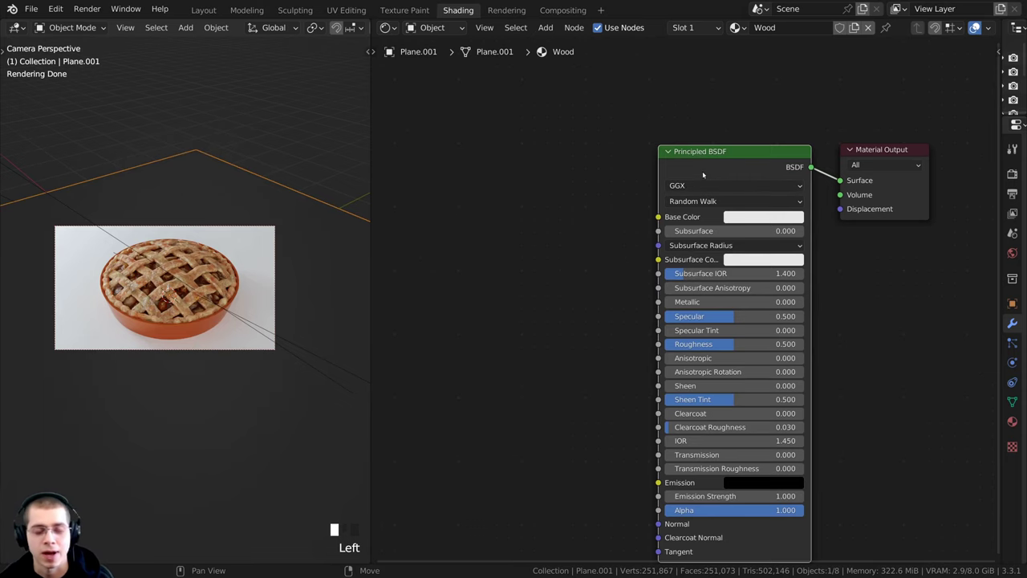
pyautogui.moveTo(707, 167); pyautogui.dragTo(731, 141, button='middle')
pyautogui.moveTo(722, 134); pyautogui.dragTo(732, 131)
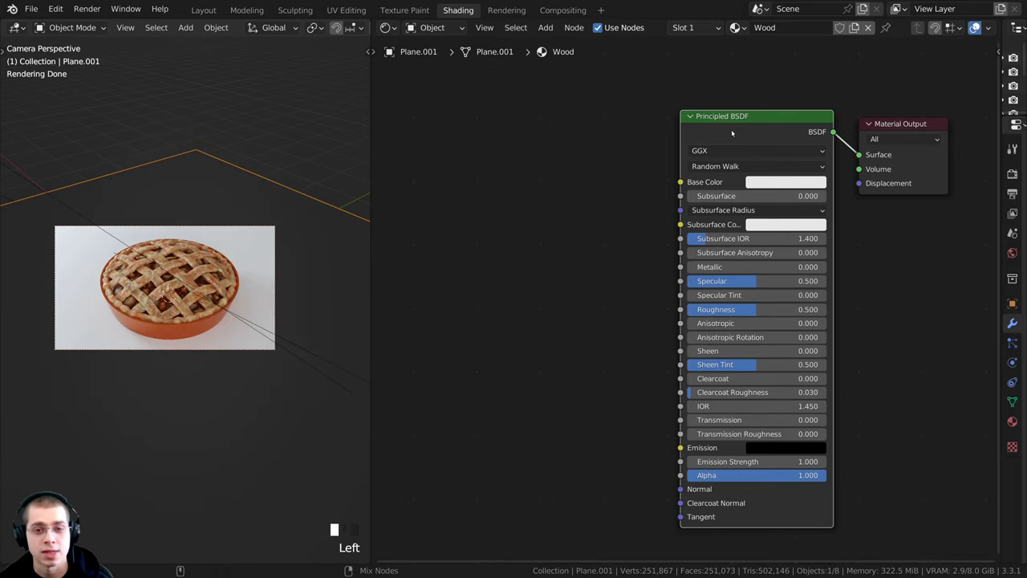
pyautogui.hotkey('ctrl', 'shift', 't')
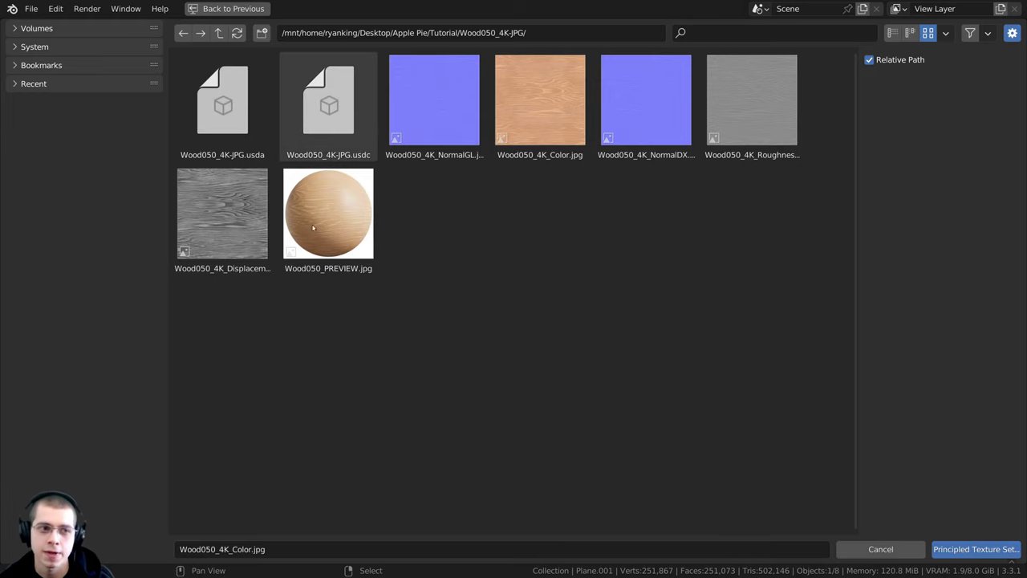
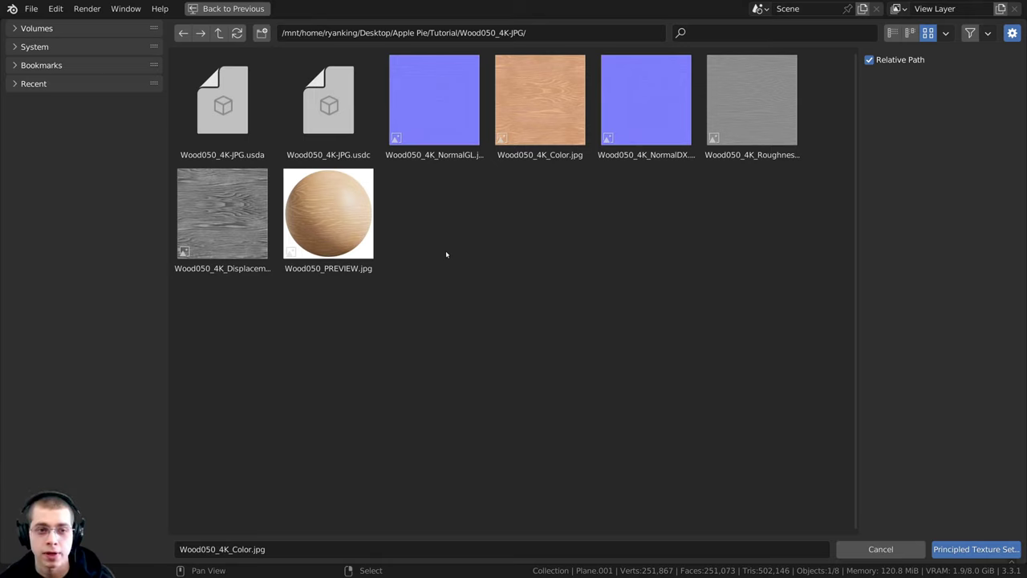
pyautogui.click(430, 124)
pyautogui.keyDown('shift'); pyautogui.click(539, 131); pyautogui.keyUp('shift')
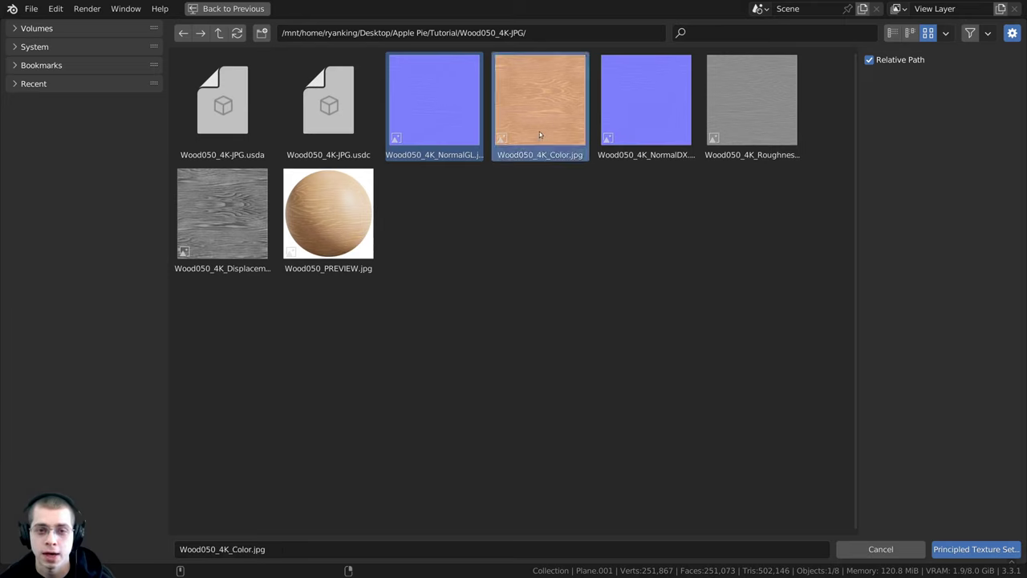
pyautogui.keyDown('shift'); pyautogui.click(764, 129); pyautogui.keyUp('shift')
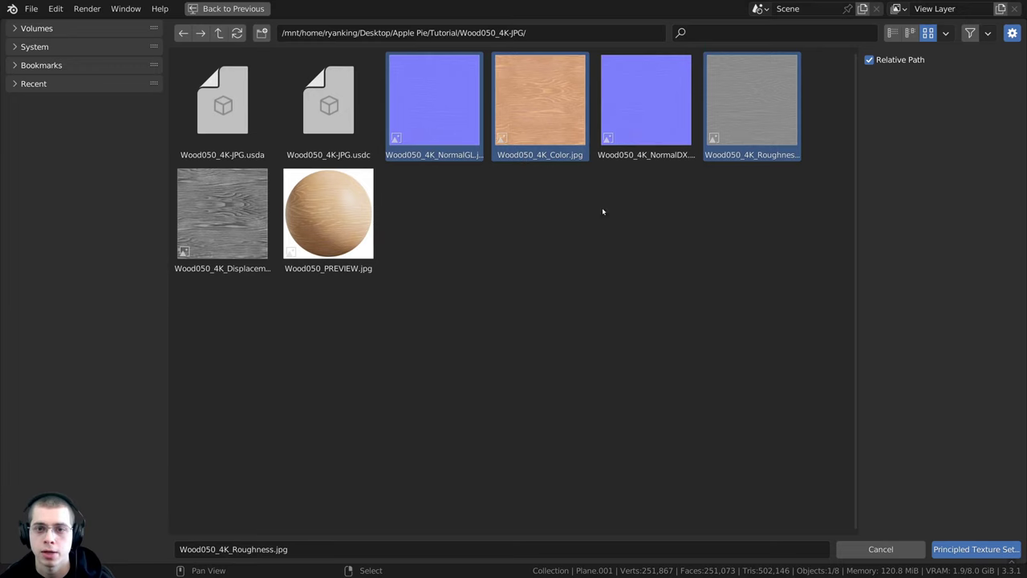
pyautogui.click(955, 548)
# Examine the wood material's generated mapping, texture and normal map nodes and their links to the Principled BSDF
pyautogui.scroll(-4, 445, 118)
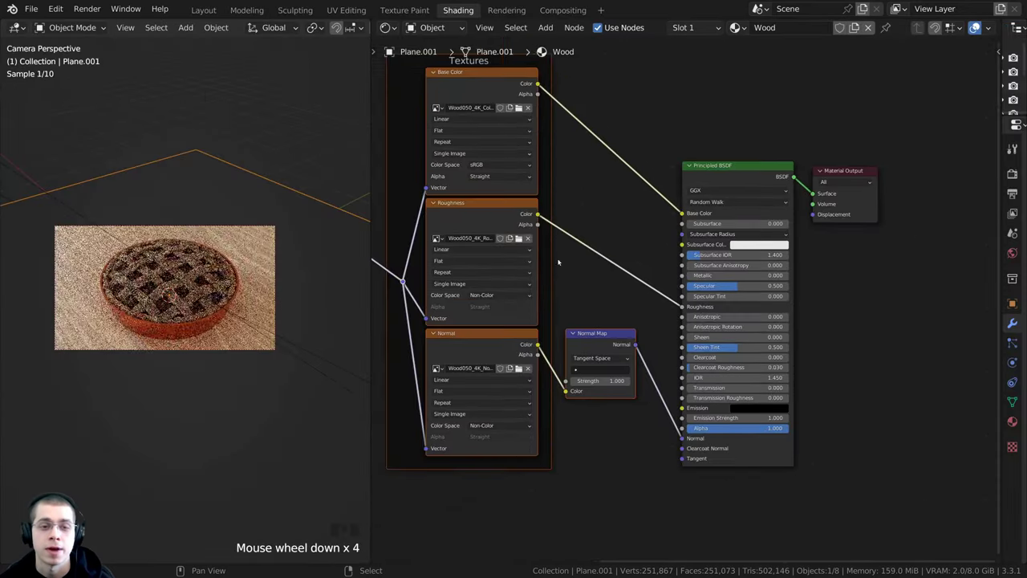
pyautogui.moveTo(445, 118); pyautogui.dragTo(582, 230, button='middle')
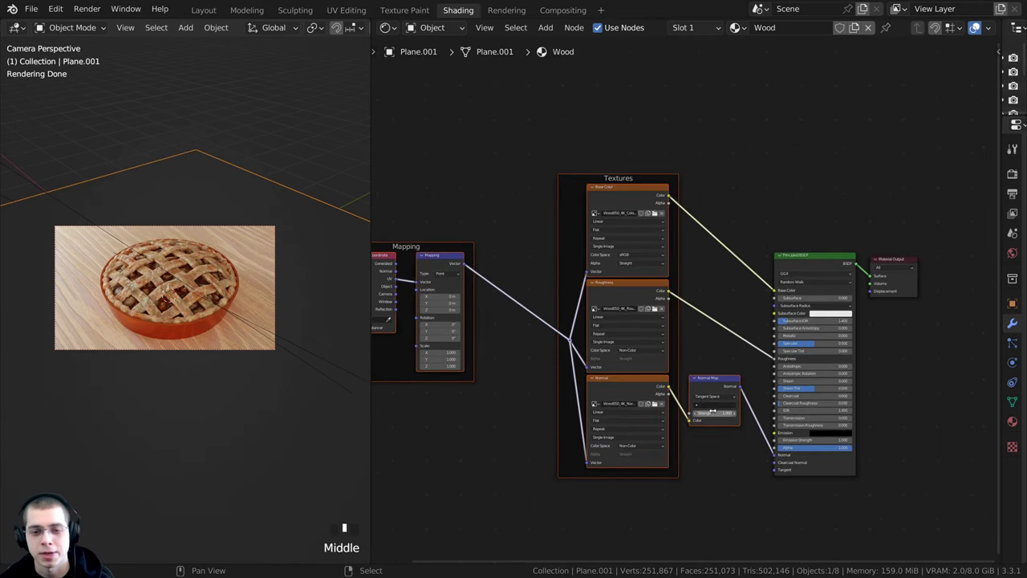
pyautogui.moveTo(710, 419); pyautogui.dragTo(722, 385, button='middle')
pyautogui.scroll(1, 713, 282)
pyautogui.moveTo(724, 299); pyautogui.dragTo(720, 273, button='middle')
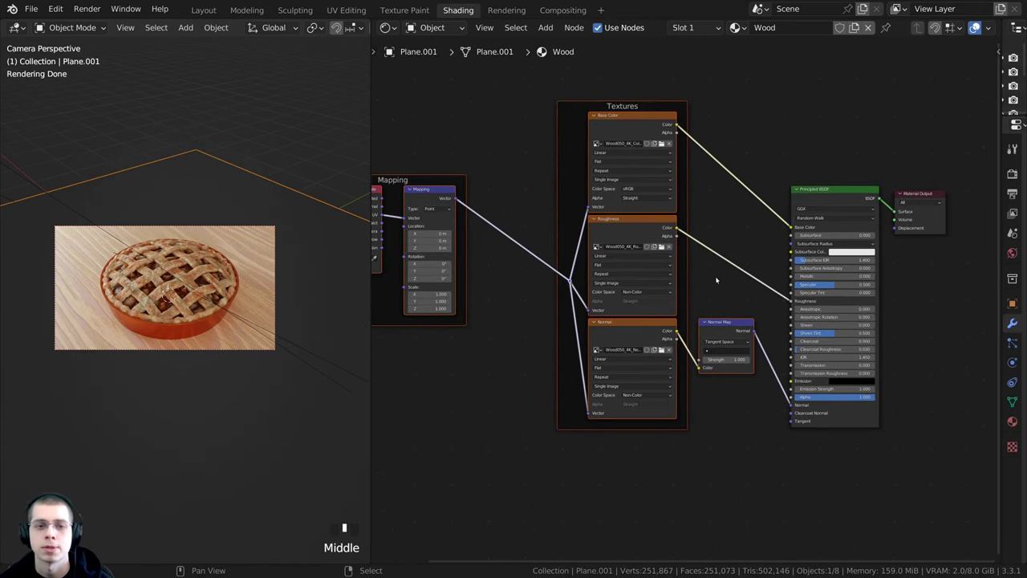
pyautogui.scroll(2, 666, 184)
pyautogui.moveTo(606, 182); pyautogui.dragTo(671, 222, button='middle')
pyautogui.scroll(1, 671, 222)
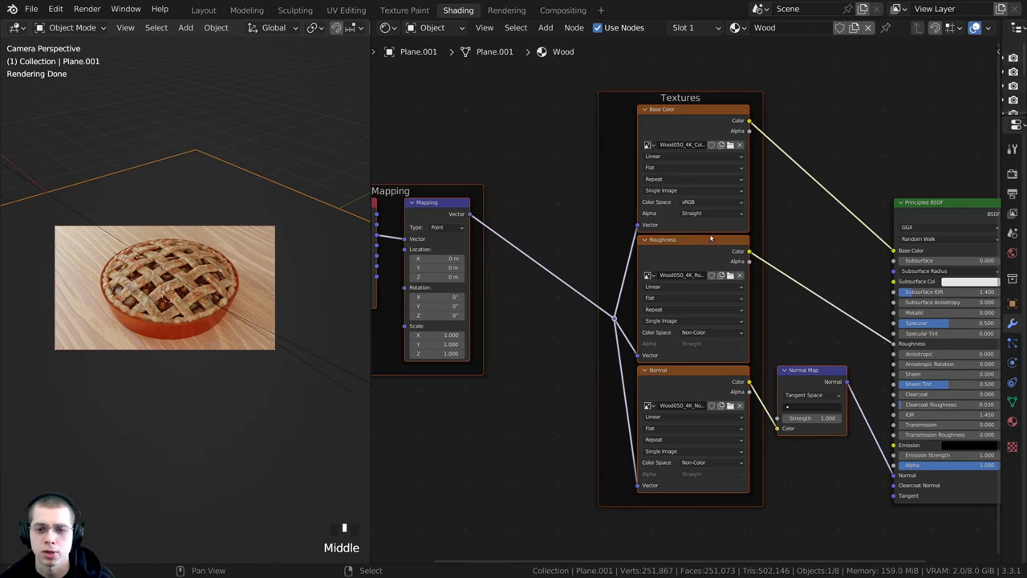
pyautogui.moveTo(585, 270); pyautogui.dragTo(638, 260, button='middle')
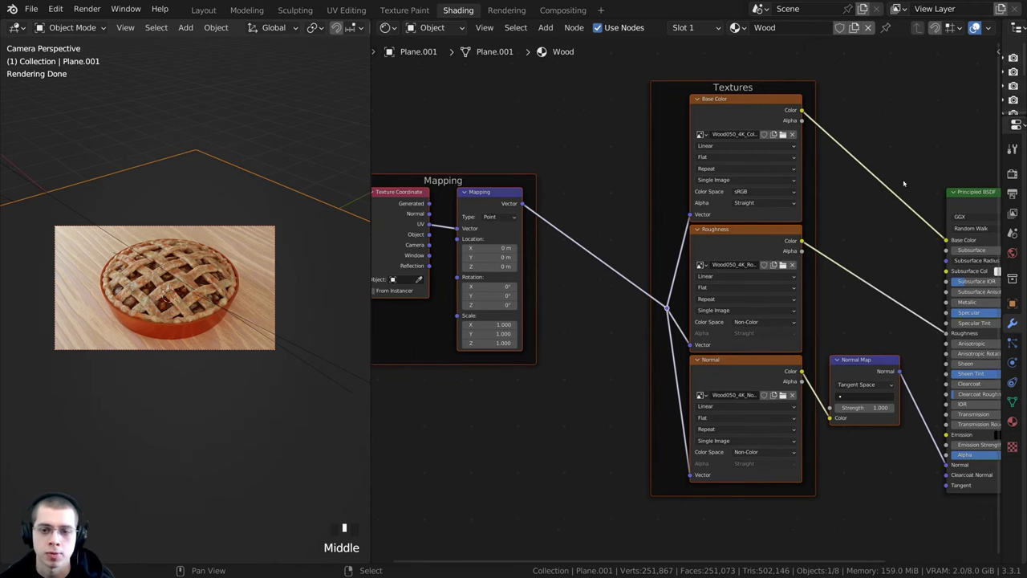
pyautogui.moveTo(822, 316); pyautogui.dragTo(819, 315, button='middle')
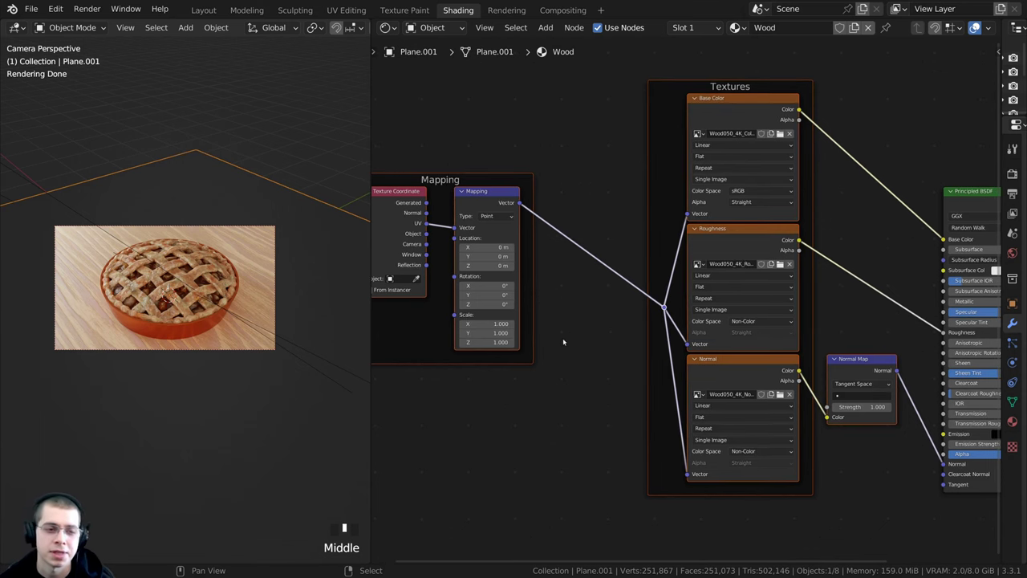
pyautogui.moveTo(542, 337)
pyautogui.mouseDown(button='middle')
pyautogui.moveTo(564, 325)
pyautogui.moveTo(546, 325)
pyautogui.mouseUp(button='middle')
# Set the Mapping node's X, Y and Z scale to 6 and inspect the wood grain beside the pie
pyautogui.scroll(2, 267, 279)
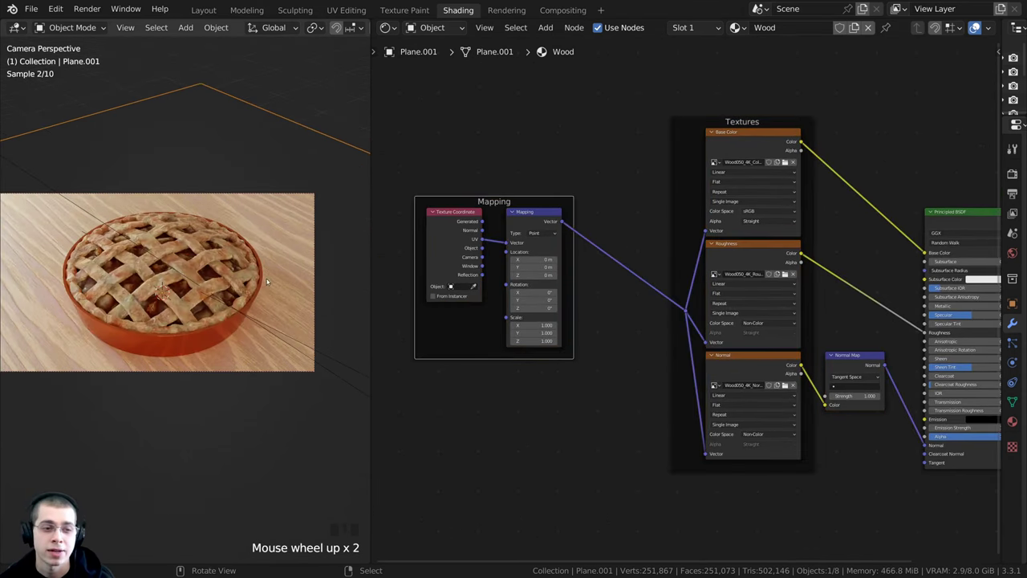
pyautogui.keyDown('shift'); pyautogui.moveTo(18, 256); pyautogui.dragTo(66, 256, button='middle'); pyautogui.keyUp('shift')
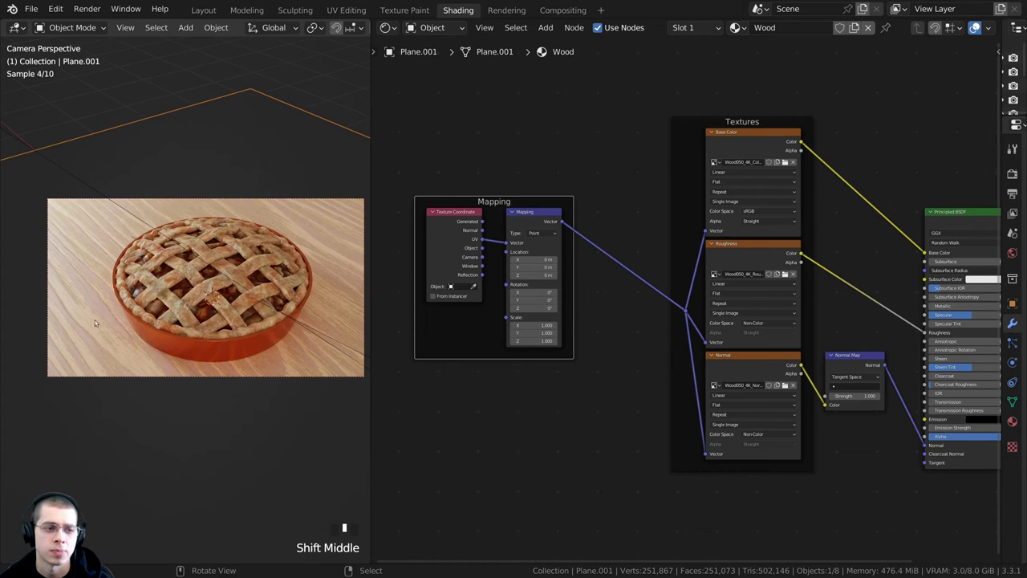
pyautogui.scroll(3, 540, 370)
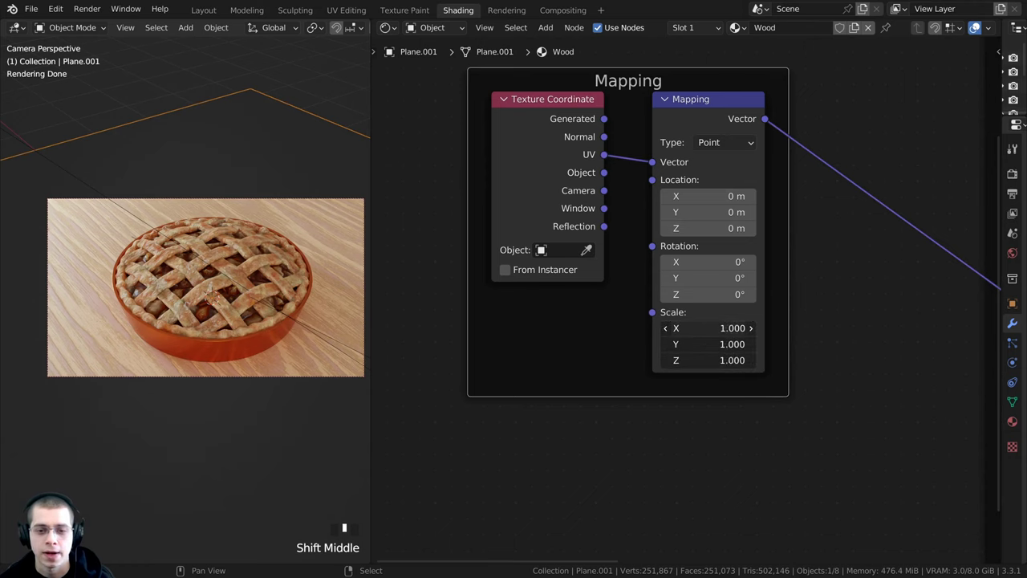
pyautogui.moveTo(708, 328); pyautogui.dragTo(743, 359)
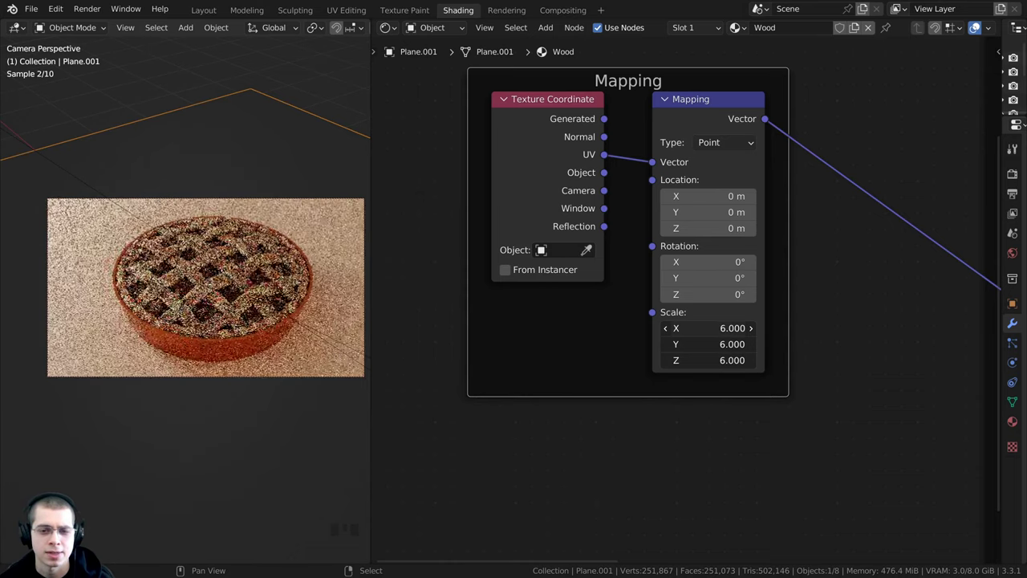
pyautogui.keyDown('shift'); pyautogui.moveTo(297, 531); pyautogui.dragTo(344, 523, button='middle'); pyautogui.keyUp('shift')
pyautogui.scroll(5, 111, 255)
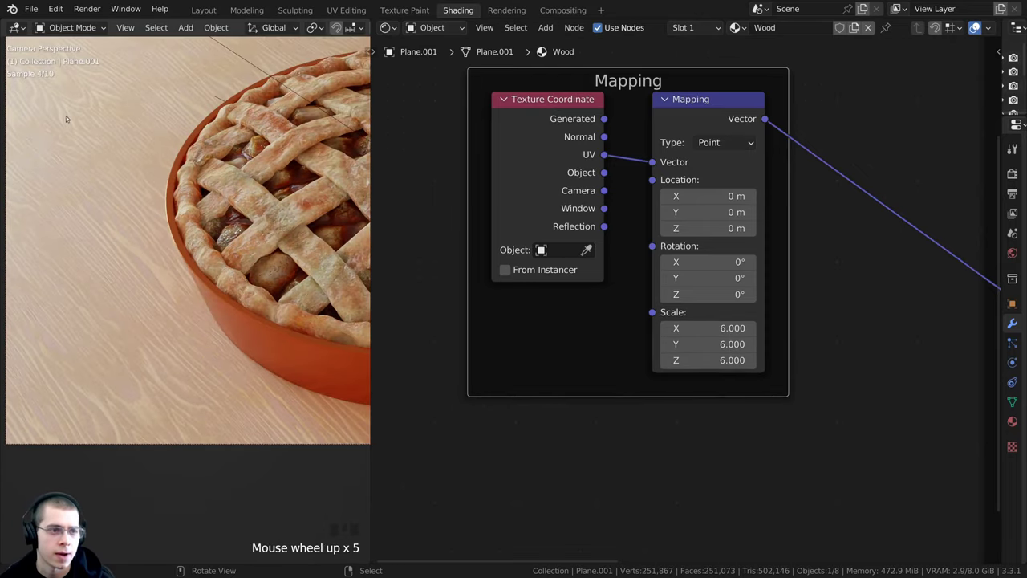
# Move the Mapping frame with its Texture Coordinate and Mapping nodes closer to the Textures frame
pyautogui.scroll(-5, 235, 327)
pyautogui.keyDown('shift'); pyautogui.moveTo(365, 321); pyautogui.dragTo(361, 300, button='middle'); pyautogui.keyUp('shift')
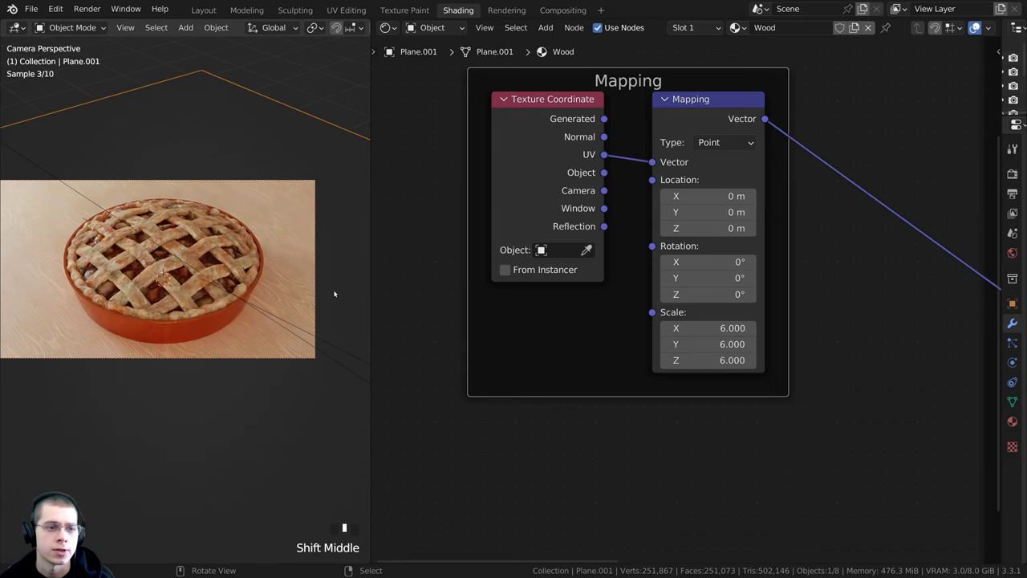
pyautogui.scroll(-6, 556, 238)
pyautogui.scroll(-2, 556, 239)
pyautogui.moveTo(556, 238); pyautogui.dragTo(614, 301)
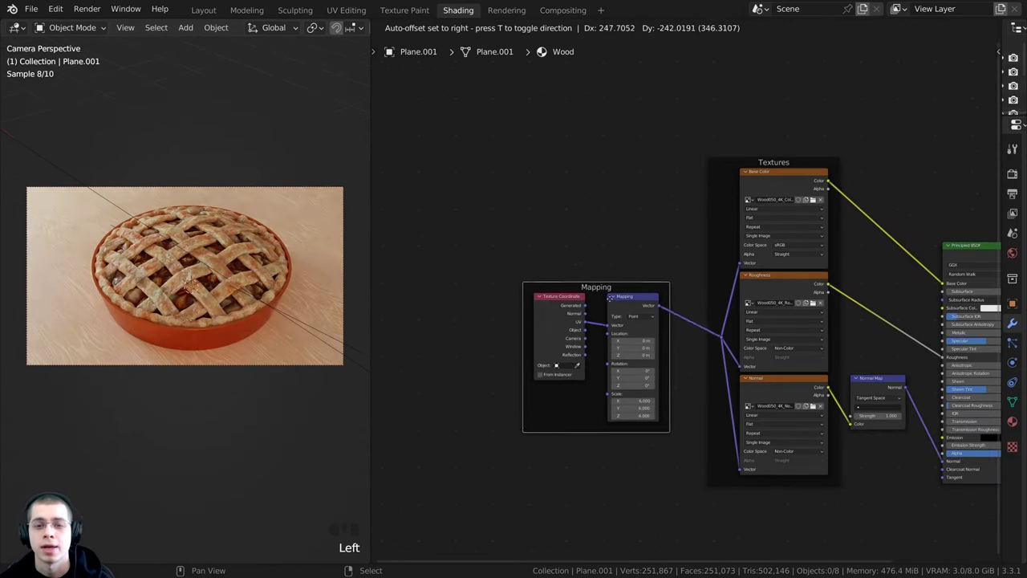
pyautogui.moveTo(676, 271); pyautogui.dragTo(596, 271, button='middle')
pyautogui.moveTo(700, 197); pyautogui.dragTo(636, 216, button='middle')
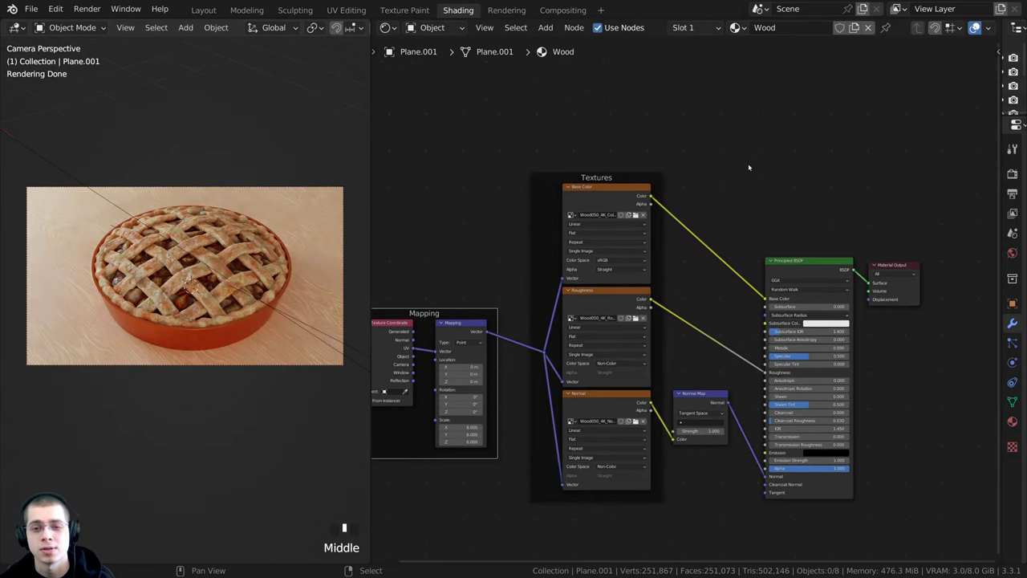
# Move the Principled BSDF and Material Output nodes away from the textures to make room for color adjustment nodes
pyautogui.moveTo(750, 157); pyautogui.dragTo(934, 347)
pyautogui.moveTo(791, 265); pyautogui.dragTo(897, 185)
pyautogui.moveTo(809, 191); pyautogui.dragTo(742, 215, button='middle')
pyautogui.scroll(3, 738, 212)
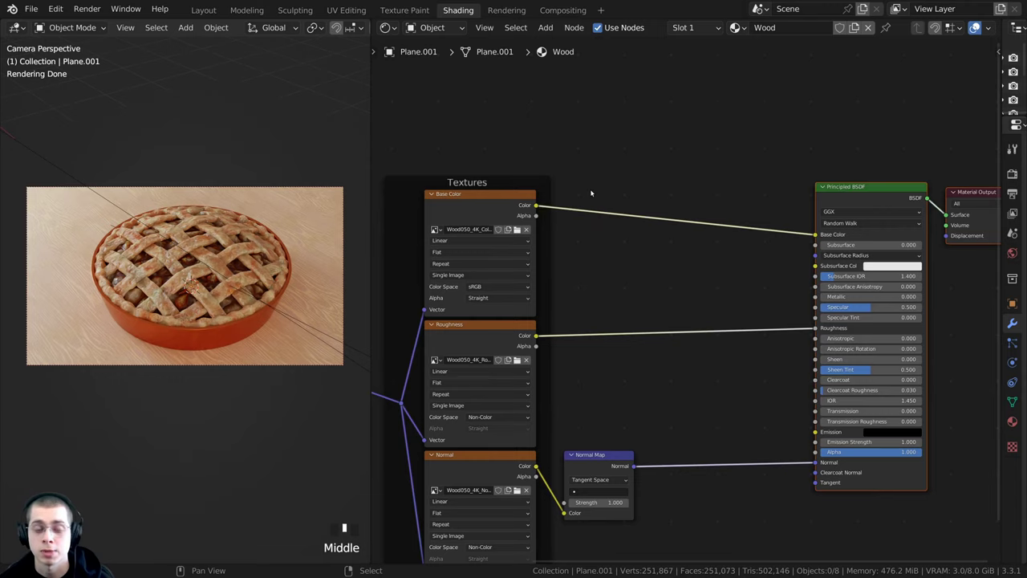
# Insert an RGB Curves node on the link between the Base Color texture and the Principled BSDF
pyautogui.click(517, 194)
pyautogui.click(879, 202)
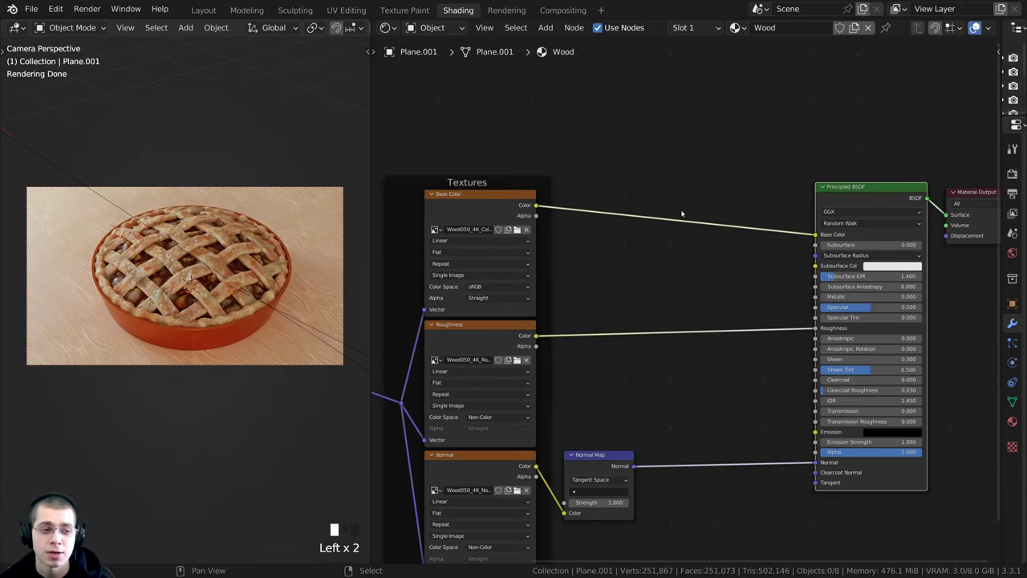
pyautogui.scroll(3, 666, 241)
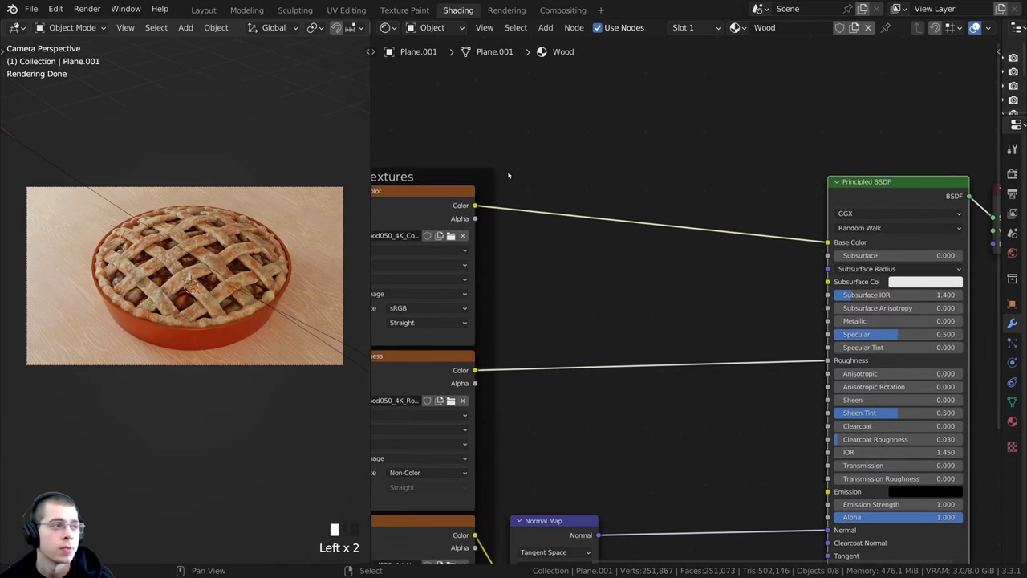
pyautogui.hotkey('shift', 'a')
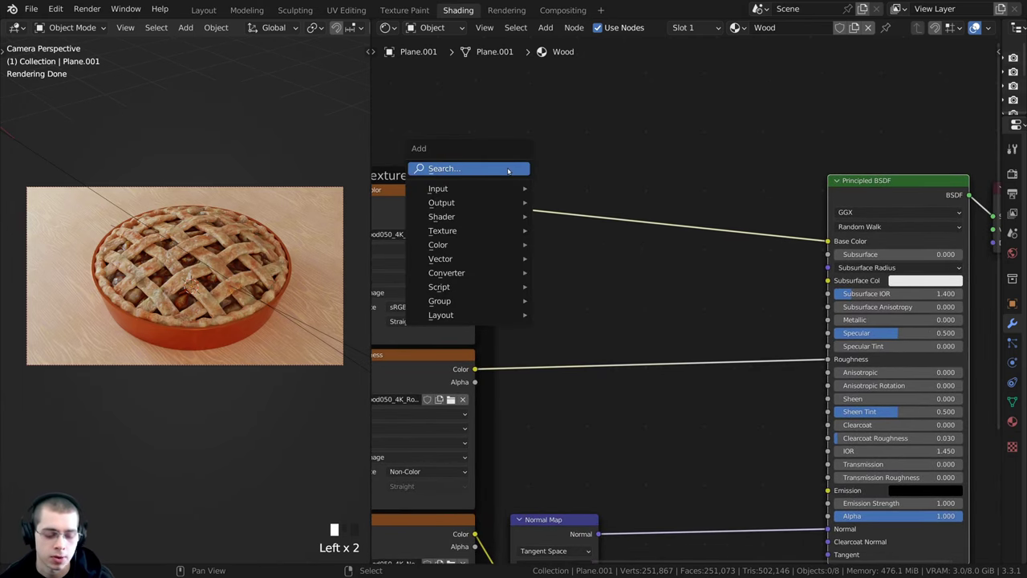
pyautogui.write('rgb')
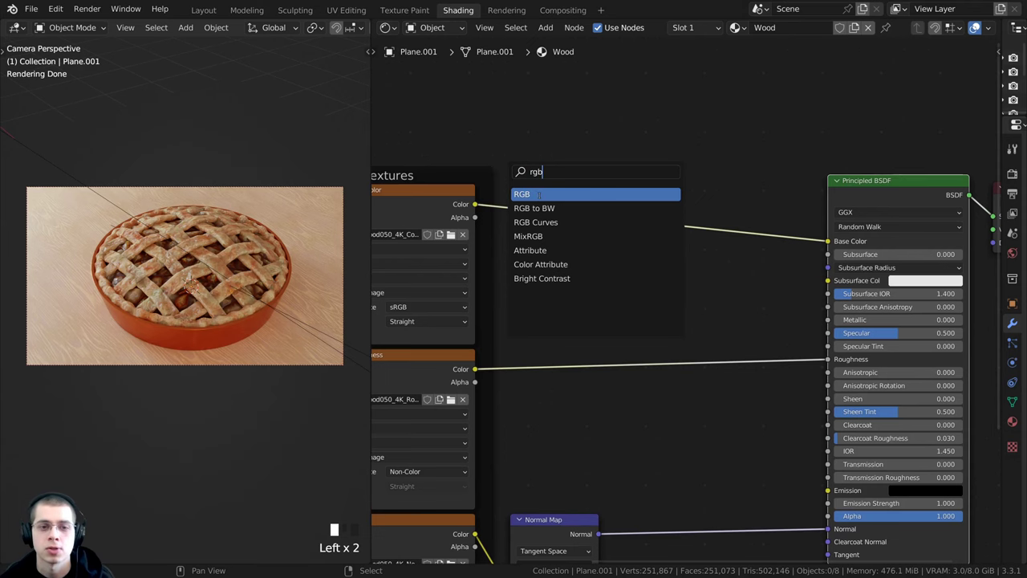
pyautogui.click(536, 223)
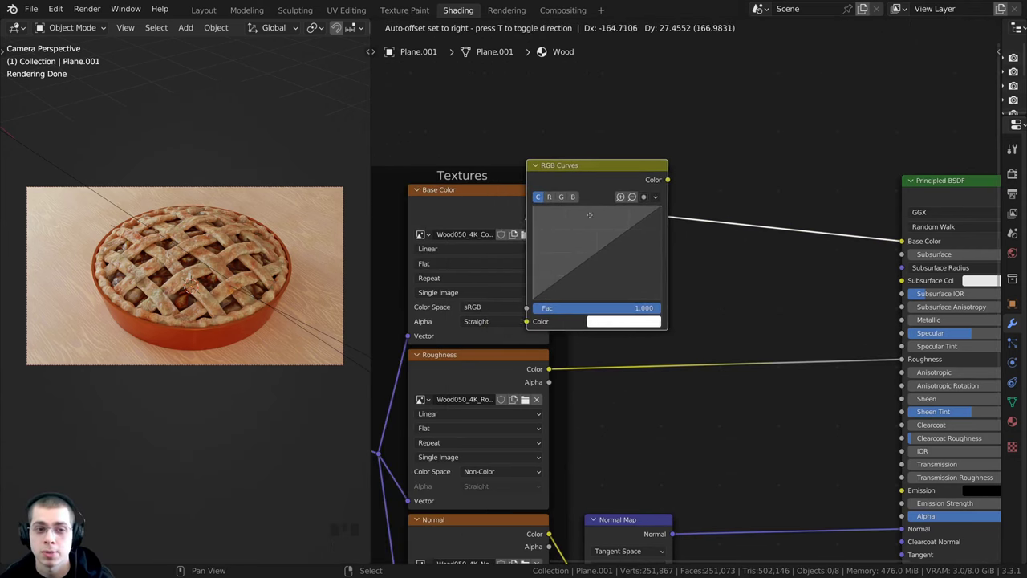
pyautogui.click(665, 174)
pyautogui.scroll(3, 666, 174)
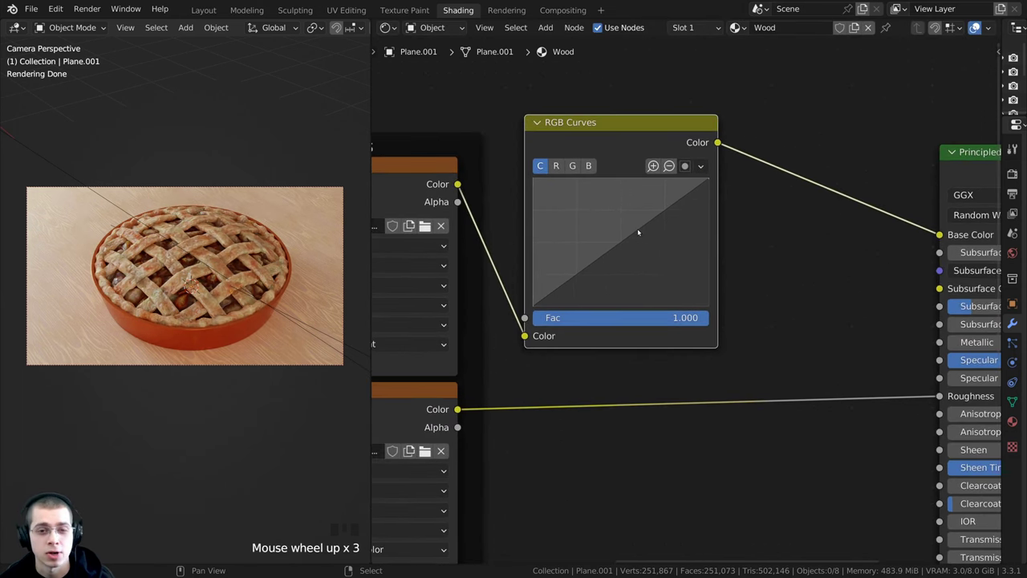
# Darken the wood with two points on the combined RGB curve, at about 0.7584, 0.4607 and 0.4129, 0.1428
pyautogui.moveTo(637, 228); pyautogui.dragTo(667, 248)
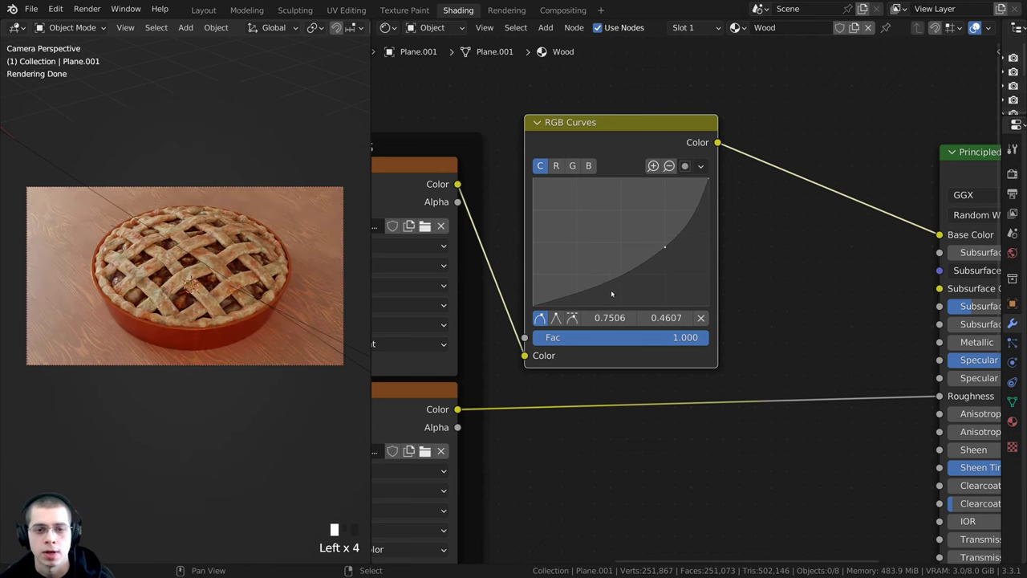
pyautogui.moveTo(607, 283)
pyautogui.mouseDown()
pyautogui.moveTo(596, 259)
pyautogui.moveTo(605, 287)
pyautogui.mouseUp()
pyautogui.moveTo(665, 247); pyautogui.dragTo(667, 247)
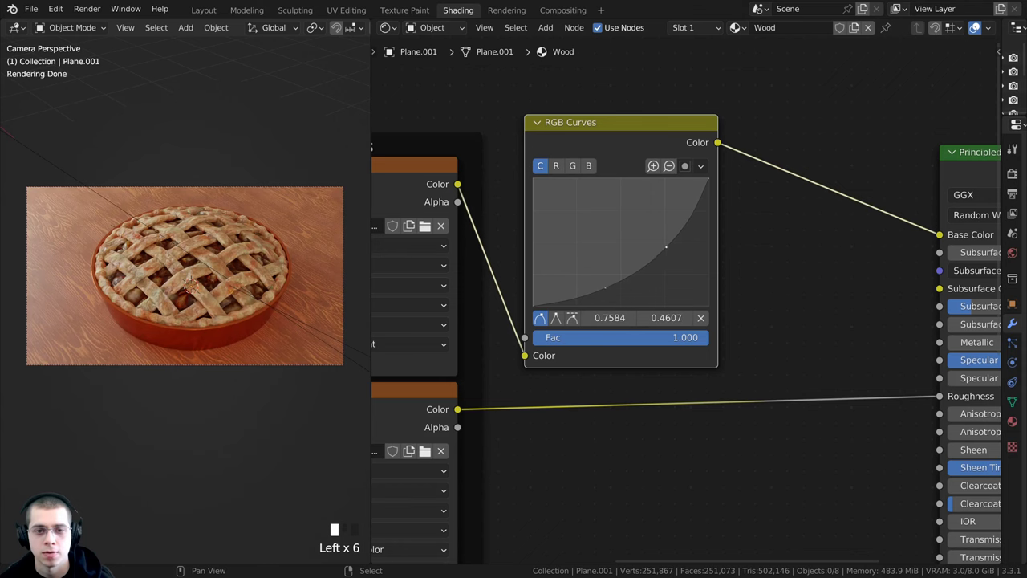
pyautogui.moveTo(605, 287); pyautogui.dragTo(606, 287)
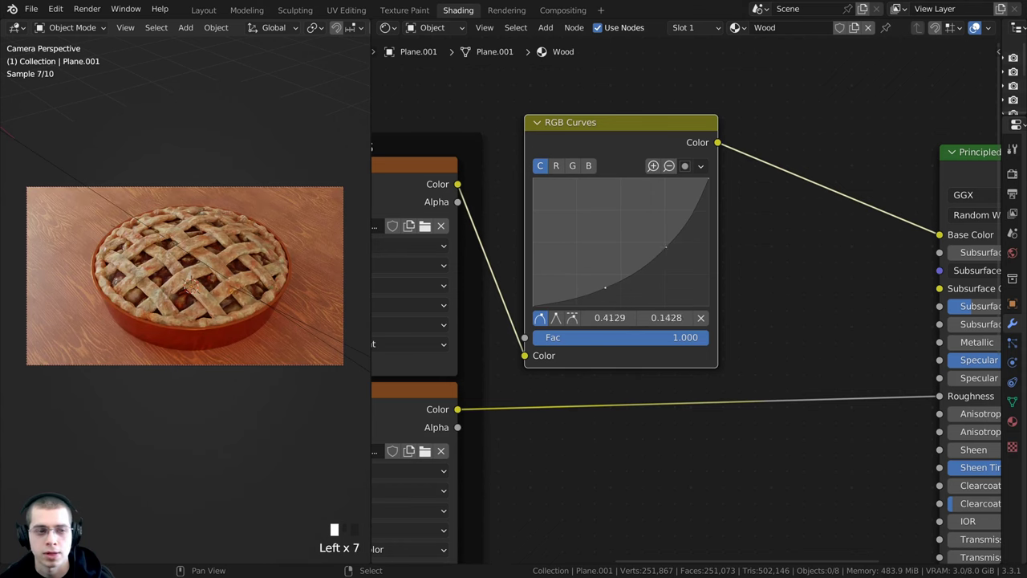
# Lower the red curve with a point at about 0.5558, 0.3964 and the green curve with one at about 0.5376, 0.4107
pyautogui.click(555, 166)
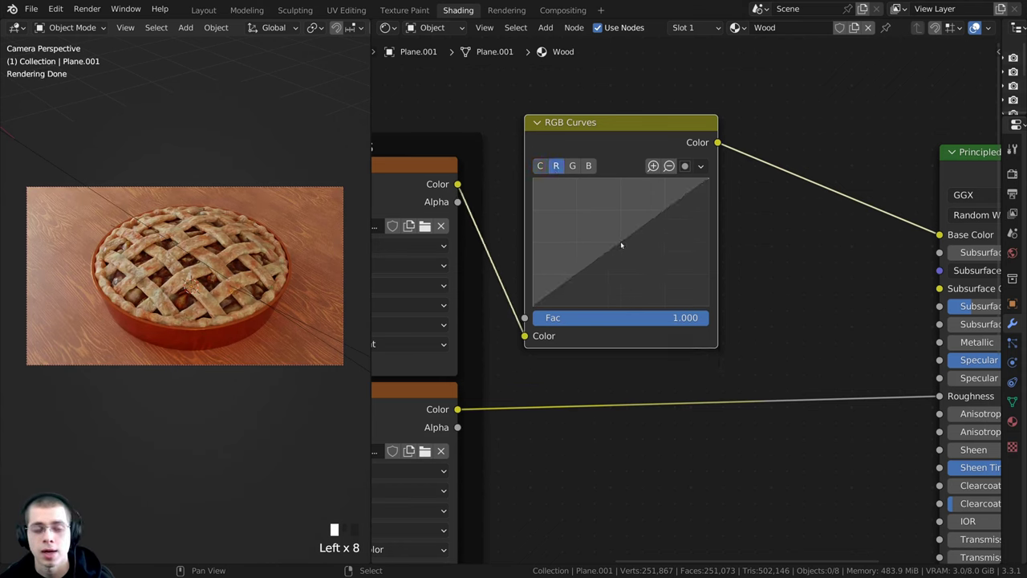
pyautogui.moveTo(620, 243); pyautogui.dragTo(631, 256)
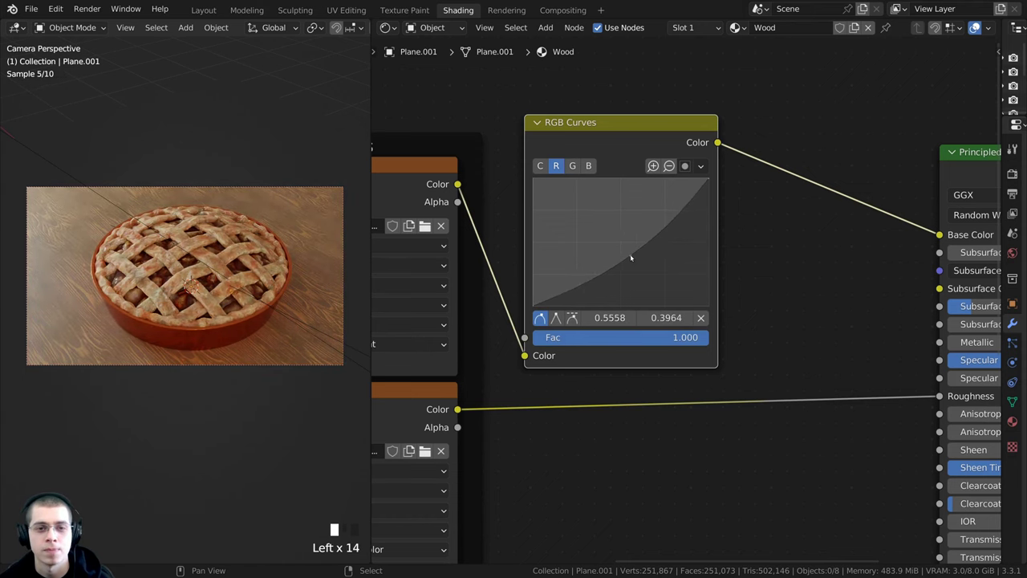
pyautogui.click(572, 166)
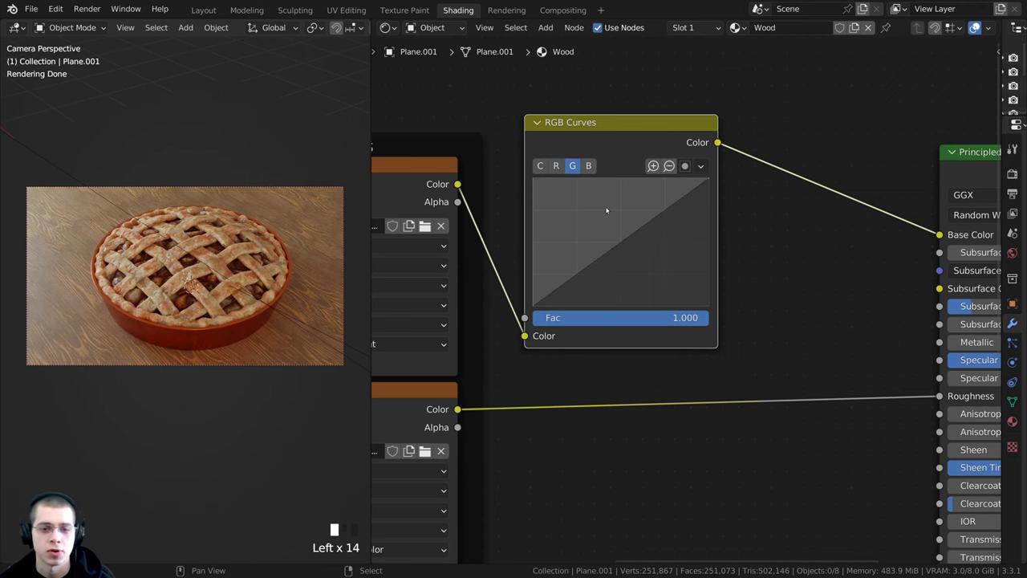
pyautogui.moveTo(615, 248); pyautogui.dragTo(628, 253)
pyautogui.moveTo(727, 178); pyautogui.dragTo(679, 185, button='middle')
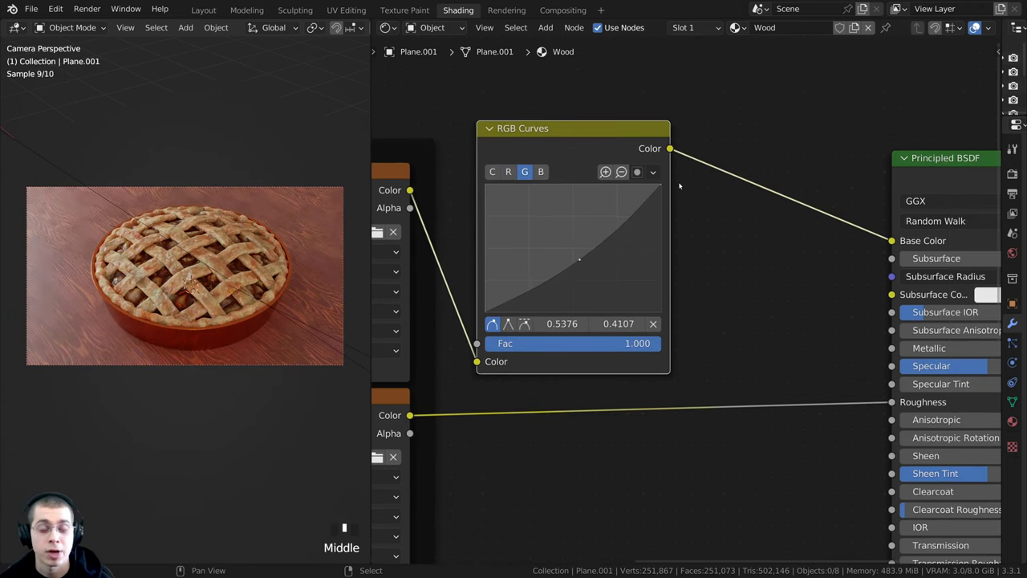
# Insert a Hue Saturation Value node between the RGB Curves node and the Principled BSDF's Base Color
pyautogui.hotkey('shift', 'a')
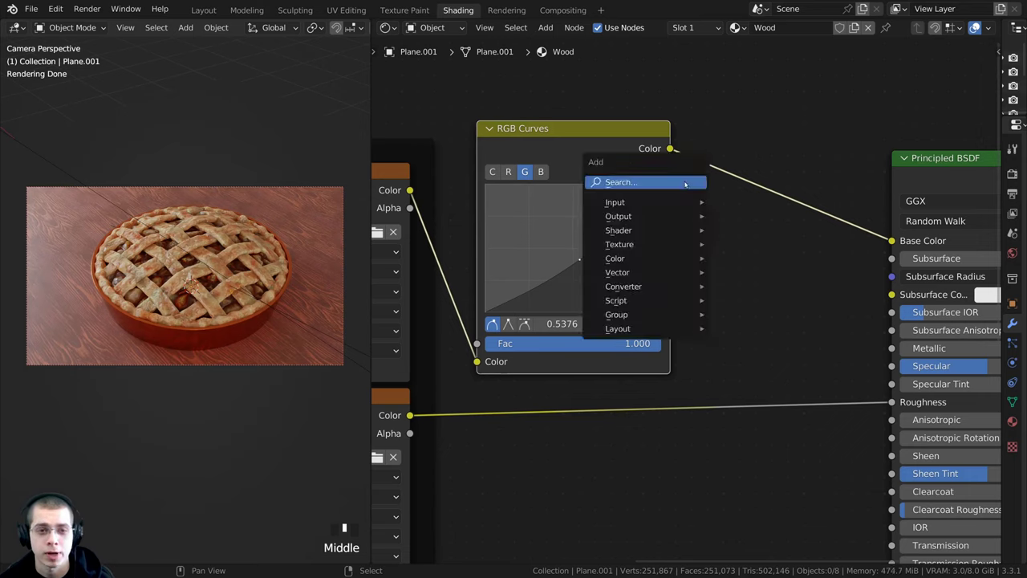
pyautogui.click(684, 183)
pyautogui.write('hue')
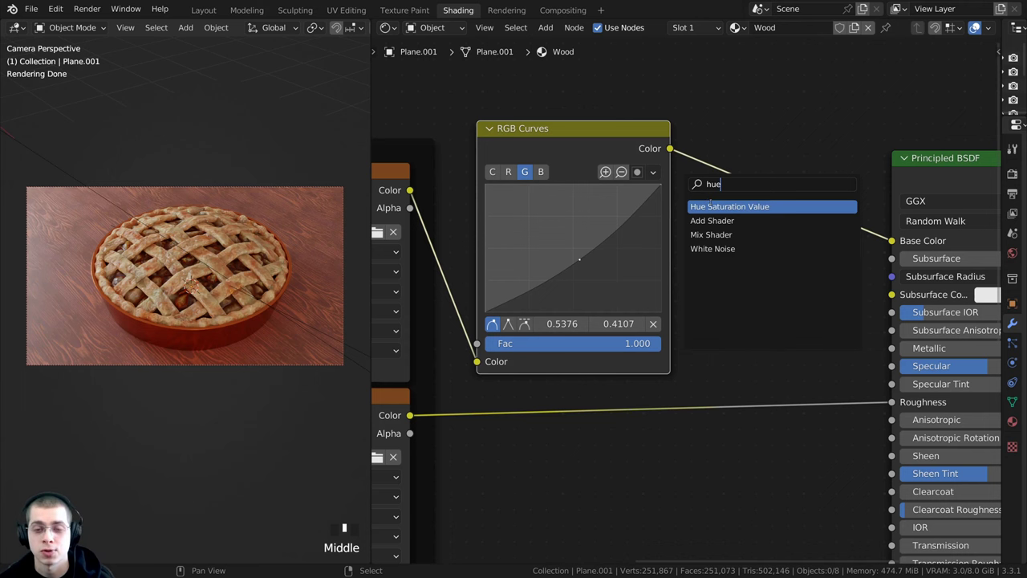
pyautogui.click(711, 201)
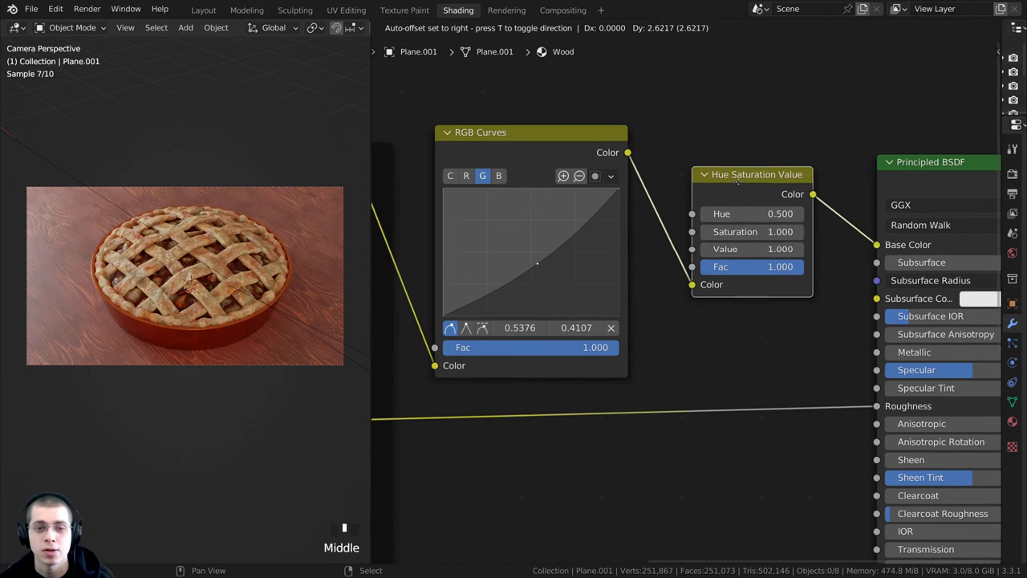
pyautogui.click(738, 181)
pyautogui.moveTo(753, 218); pyautogui.dragTo(711, 212, button='middle')
pyautogui.scroll(2, 711, 212)
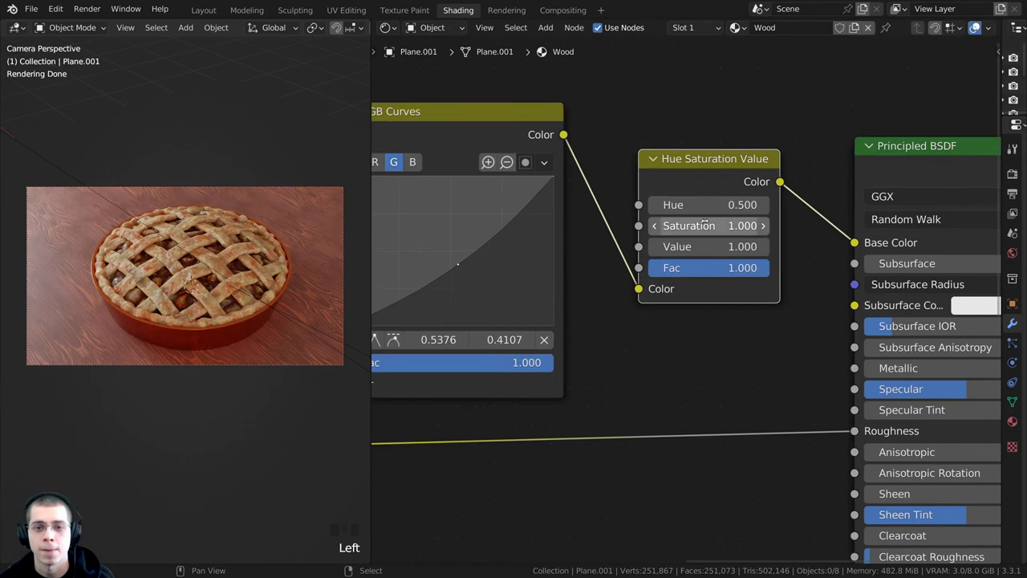
# Set the Hue Saturation Value node's Saturation to 0.9 and its Value to 0.1
pyautogui.click(654, 227)
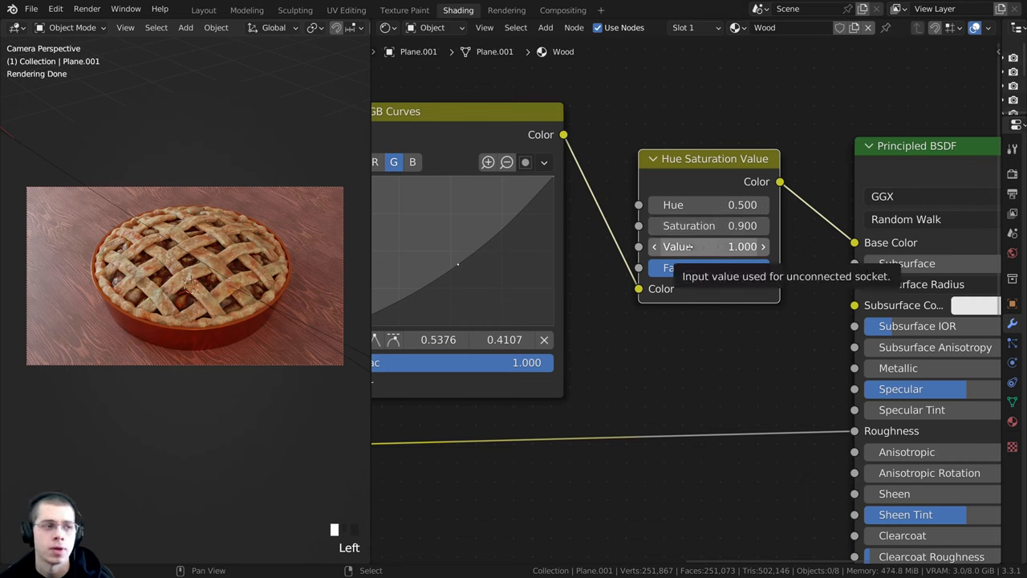
pyautogui.click(655, 246)
pyautogui.click(655, 246)
pyautogui.click(655, 246)
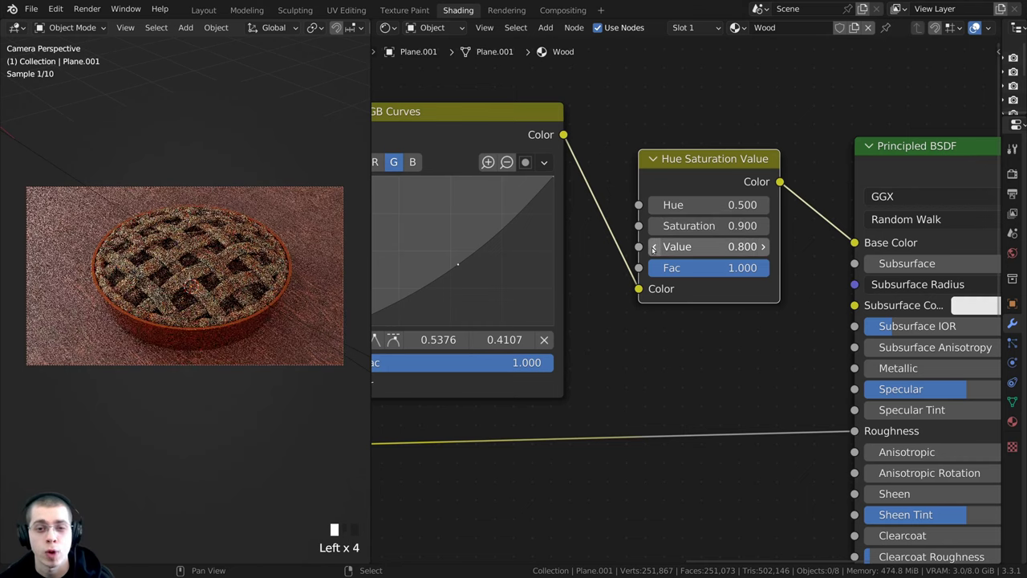
pyautogui.click(656, 247)
pyautogui.click(655, 246)
pyautogui.click(655, 246)
pyautogui.click(655, 247)
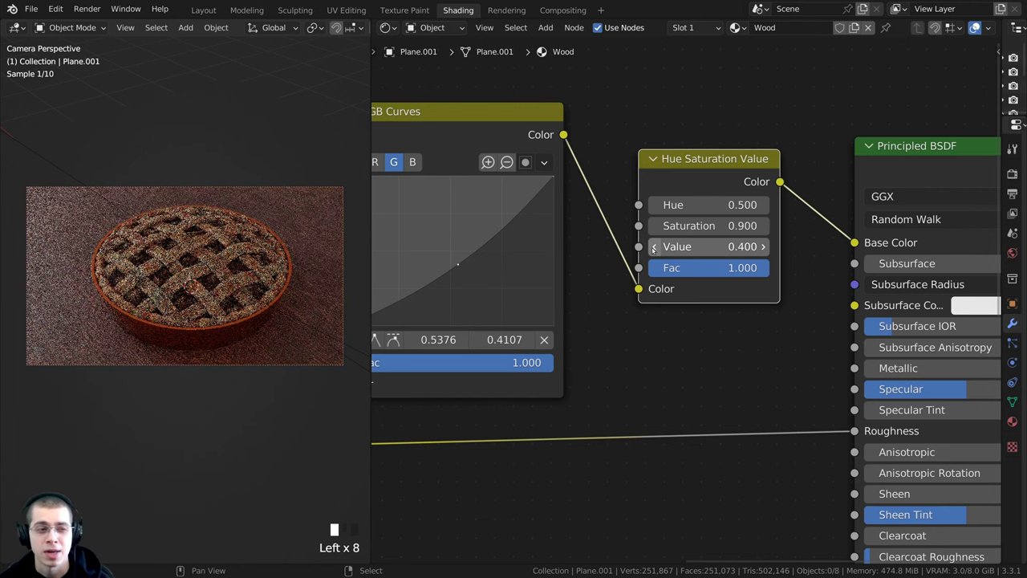
pyautogui.click(655, 247)
pyautogui.click(654, 247)
pyautogui.click(655, 247)
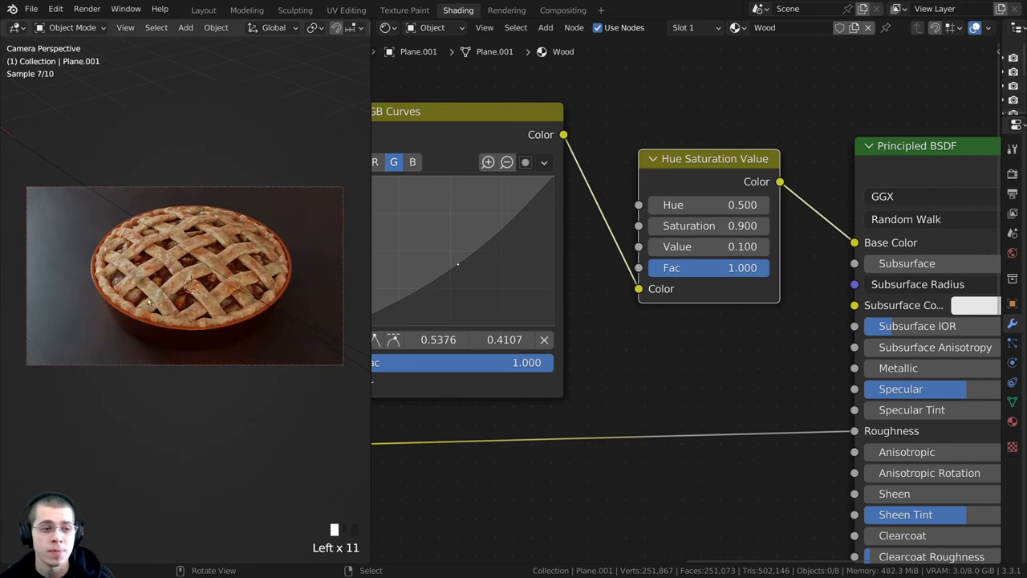
# Widen the 3D viewport and readjust the combined RGB curve's points to about 0.7376, 0.5071 and 0.3792, 0.1821
pyautogui.keyDown('shift'); pyautogui.moveTo(119, 339); pyautogui.dragTo(134, 335, button='middle'); pyautogui.keyUp('shift')
pyautogui.scroll(3, 134, 336)
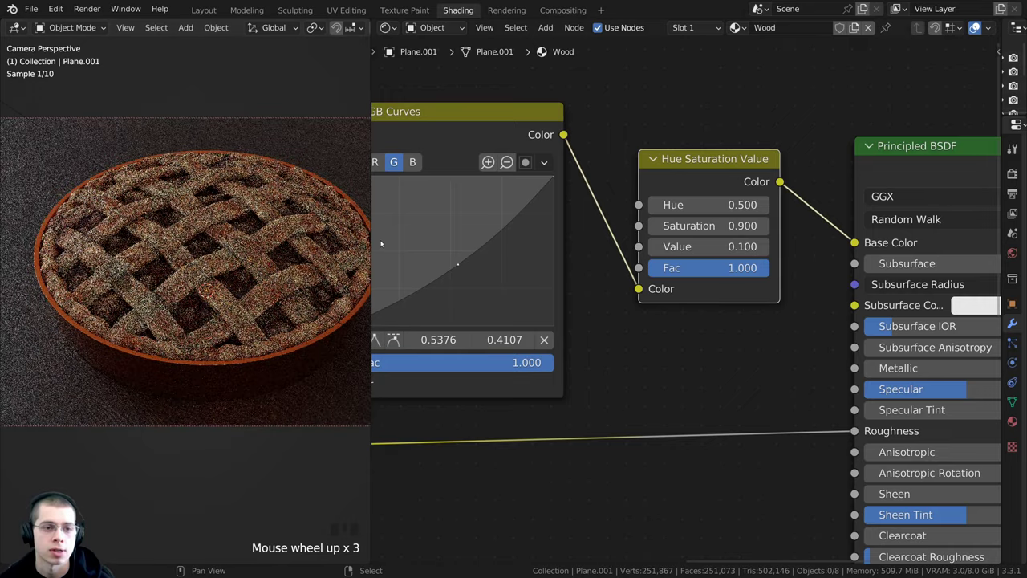
pyautogui.moveTo(370, 238); pyautogui.dragTo(649, 238)
pyautogui.keyDown('shift'); pyautogui.moveTo(159, 179); pyautogui.dragTo(177, 201, button='middle'); pyautogui.keyUp('shift')
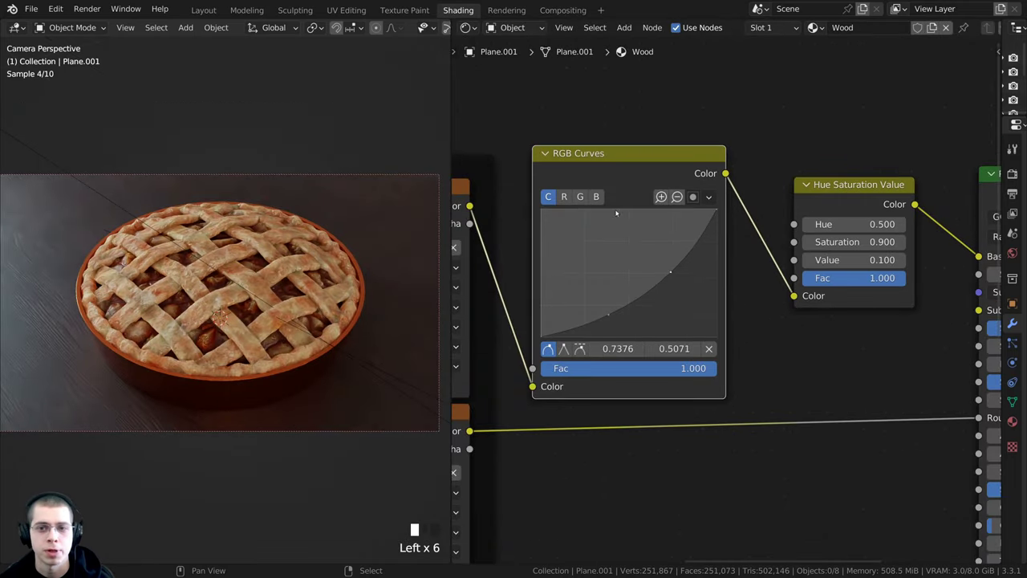
pyautogui.scroll(-1, 213, 366)
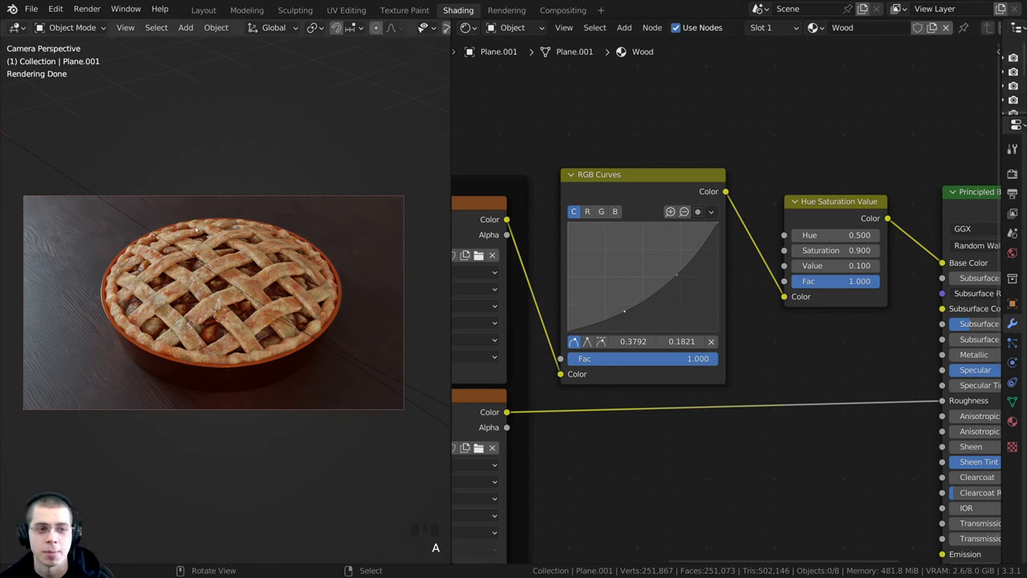
pyautogui.keyDown('shift'); pyautogui.moveTo(195, 228); pyautogui.dragTo(197, 249, button='middle'); pyautogui.keyUp('shift')
pyautogui.scroll(1, 271, 201)
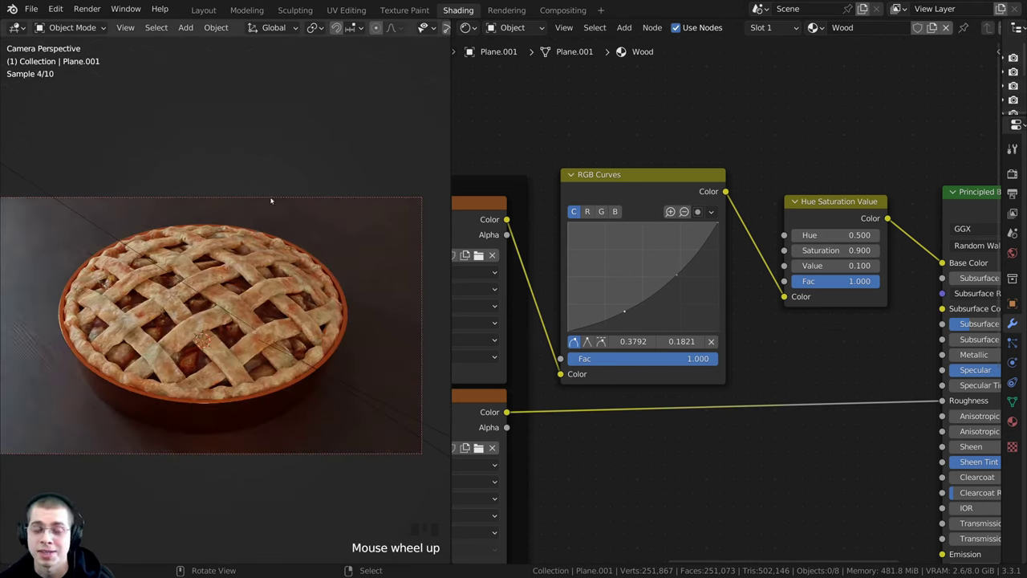
# Switch to the Layout workspace and snap the 3D cursor to the world origin
pyautogui.click(204, 10)
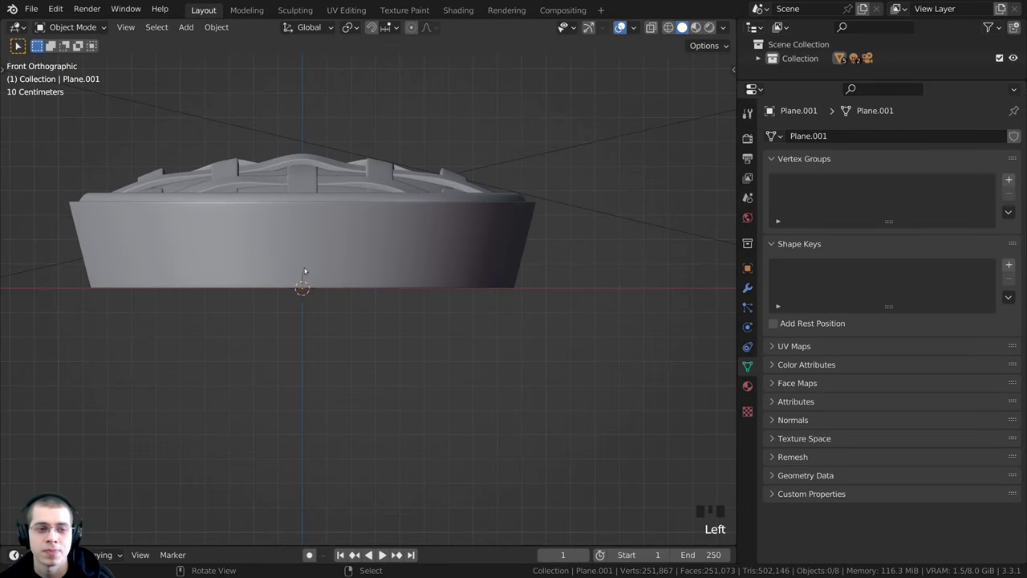
pyautogui.scroll(-1, 304, 272)
pyautogui.scroll(-4, 338, 108)
pyautogui.keyDown('shift'); pyautogui.moveTo(340, 168); pyautogui.dragTo(412, 252, button='middle'); pyautogui.keyUp('shift')
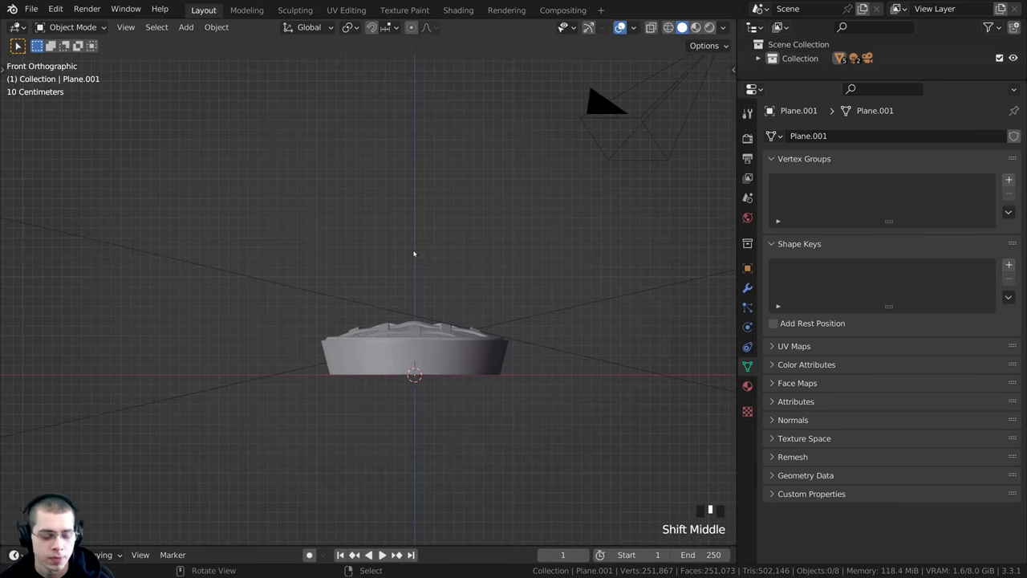
pyautogui.hotkey('shift', 's')
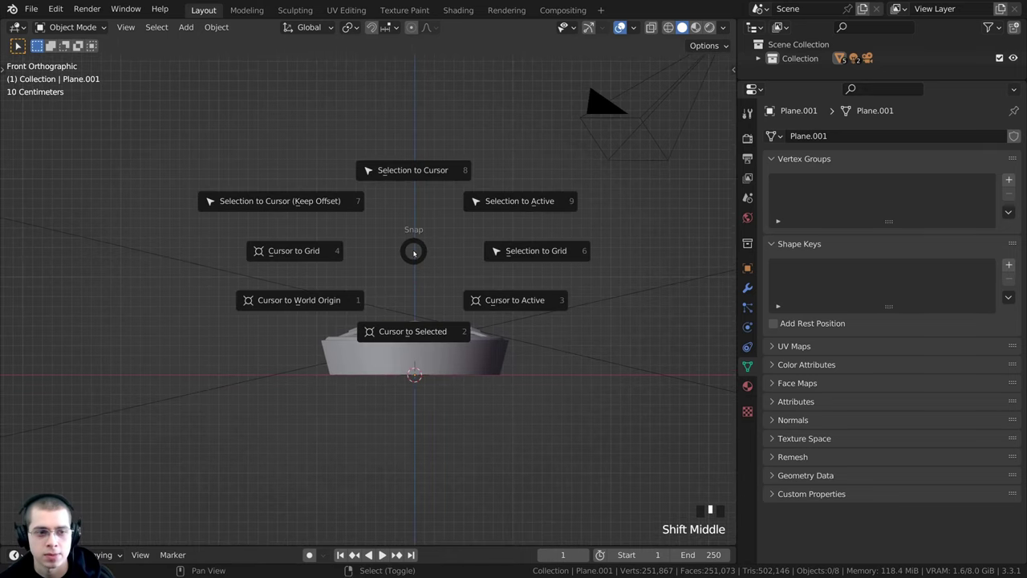
pyautogui.click(340, 298)
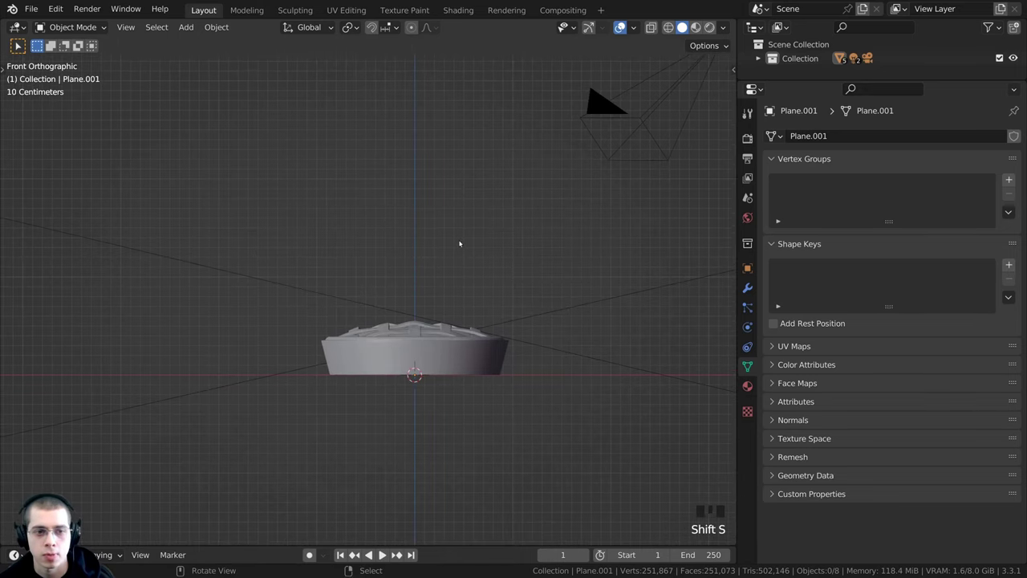
pyautogui.hotkey('shift', 's')
pyautogui.click(318, 302)
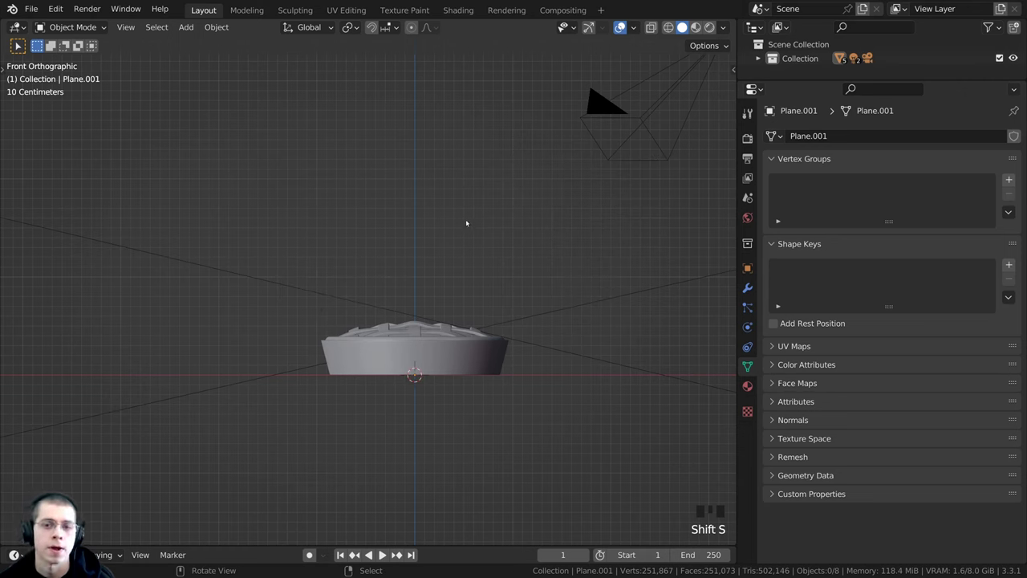
# Add a cylinder mesh at the world origin and shade it smooth
pyautogui.hotkey('shift', 'a')
pyautogui.moveTo(474, 209)
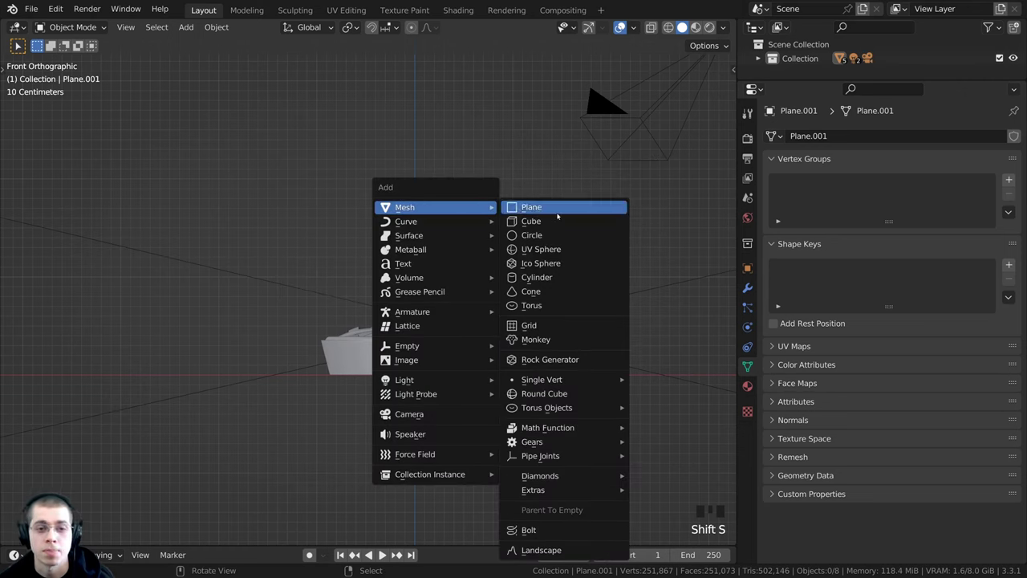
pyautogui.click(553, 278)
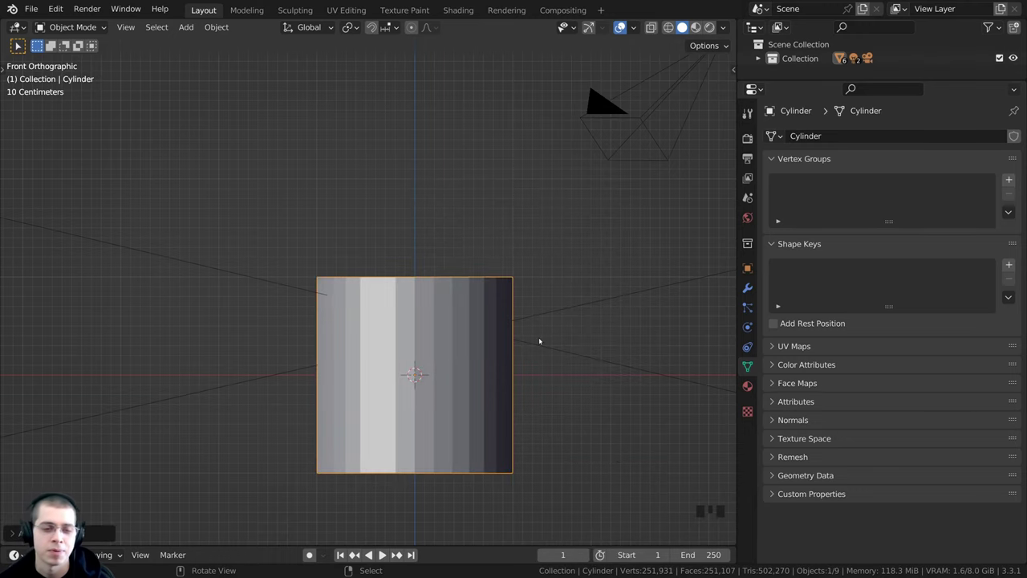
pyautogui.scroll(1, 417, 323)
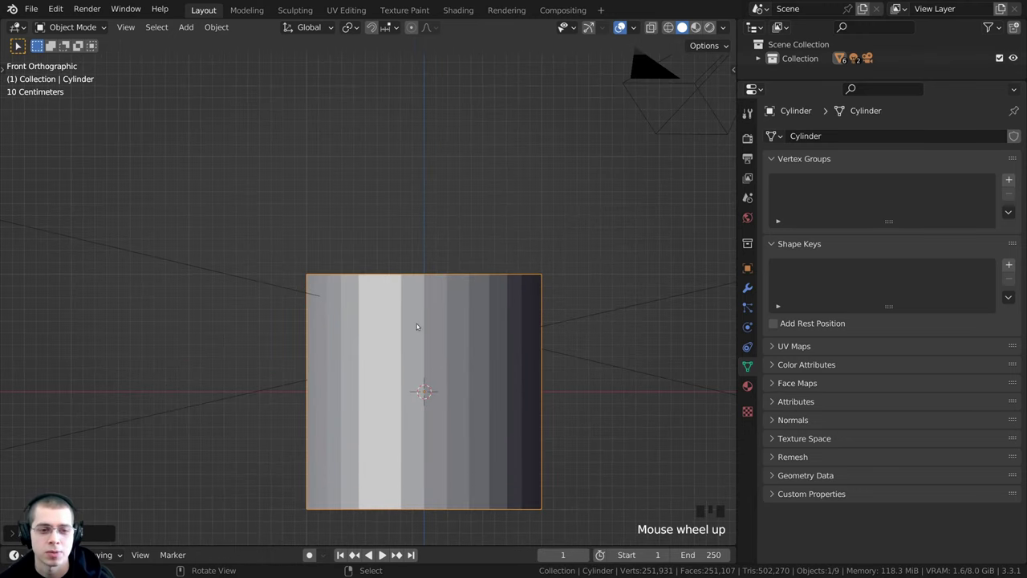
pyautogui.rightClick(481, 222)
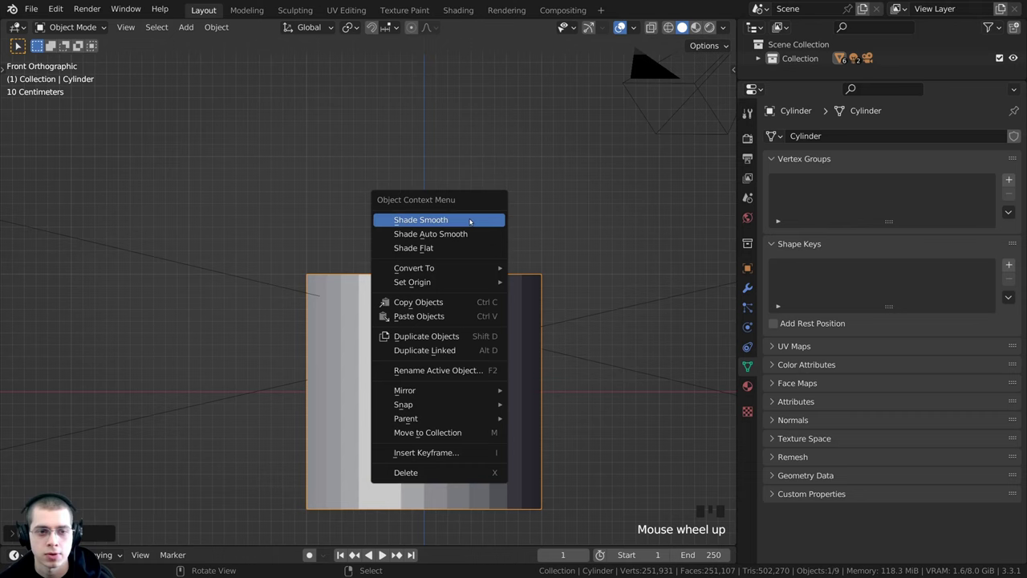
pyautogui.click(408, 219)
pyautogui.scroll(-2, 533, 317)
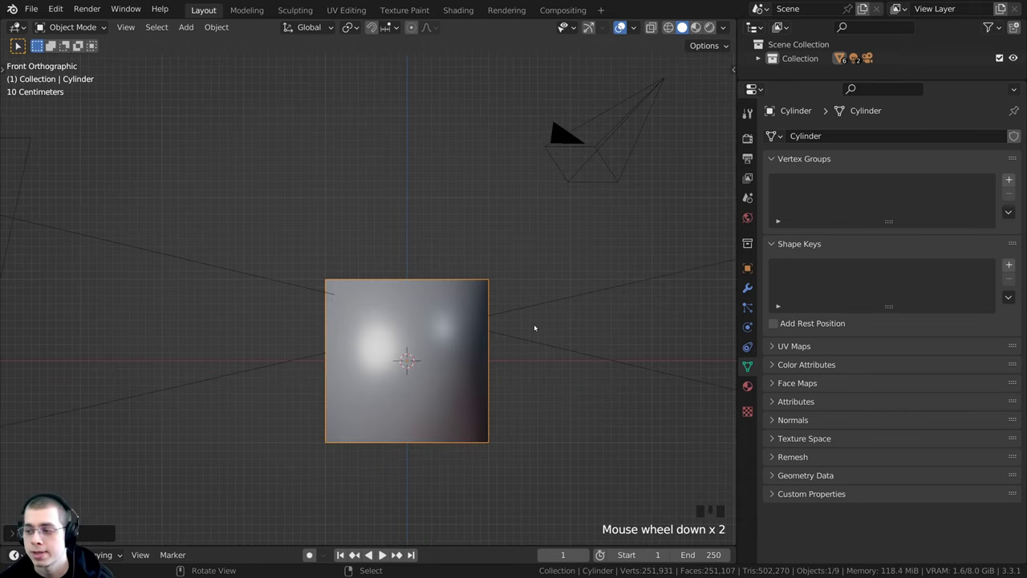
# Stretch the cylinder's mesh along Z in Edit Mode until it is about 2.5 times as tall as it is wide
pyautogui.press('Tab')
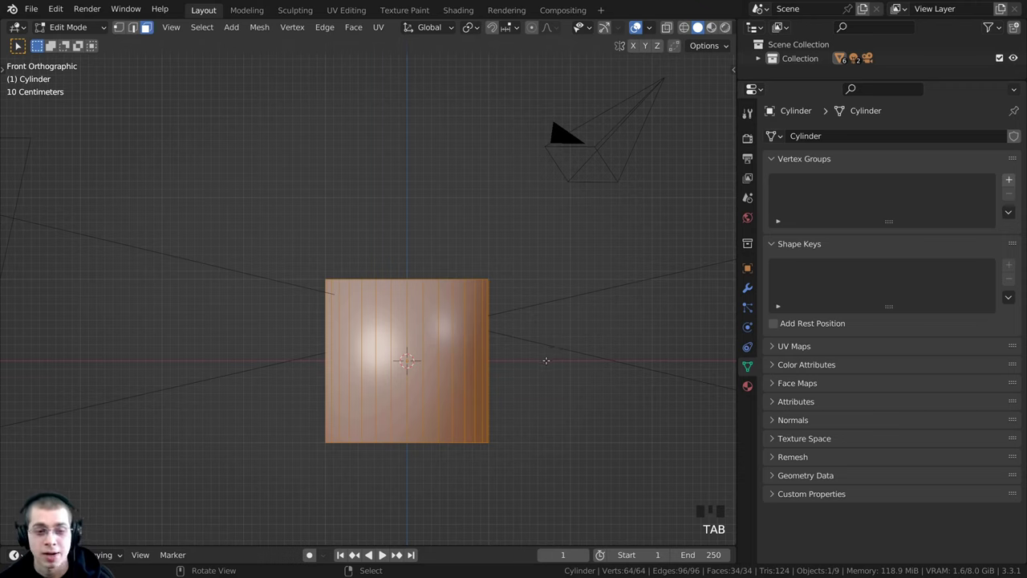
pyautogui.press('s')
pyautogui.press('z')
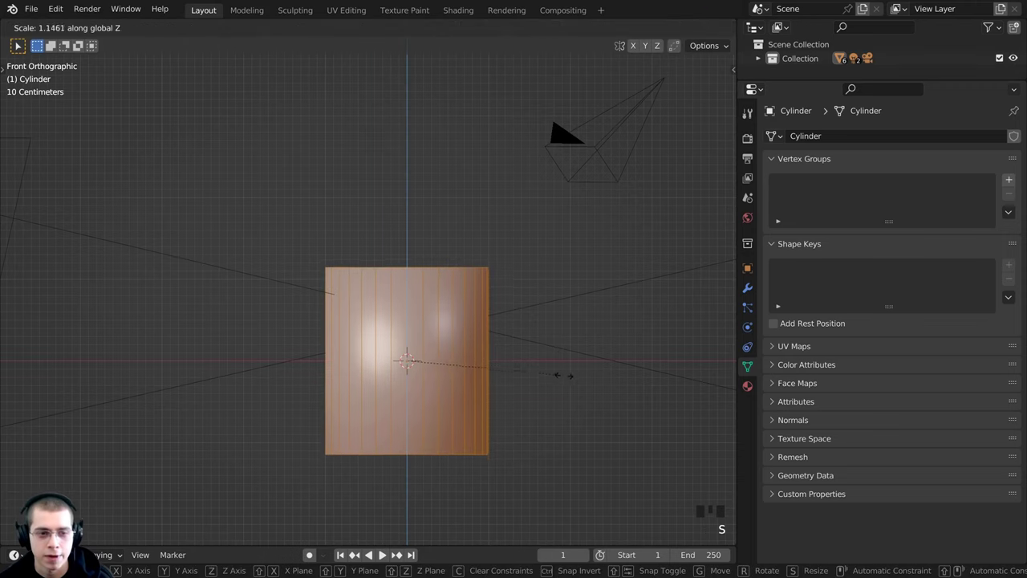
pyautogui.click(698, 412)
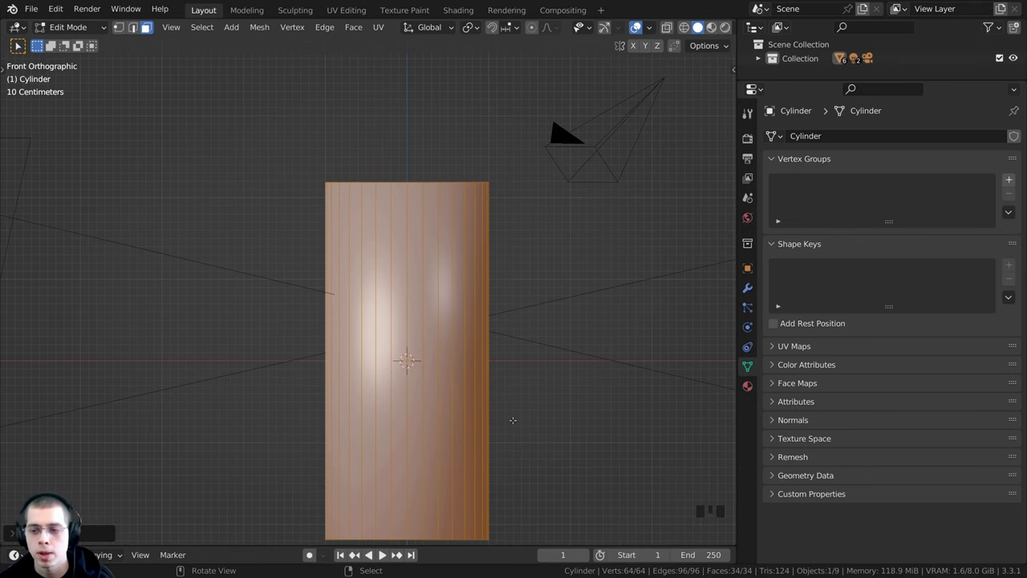
pyautogui.scroll(-1, 533, 516)
pyautogui.press('s')
pyautogui.press('z')
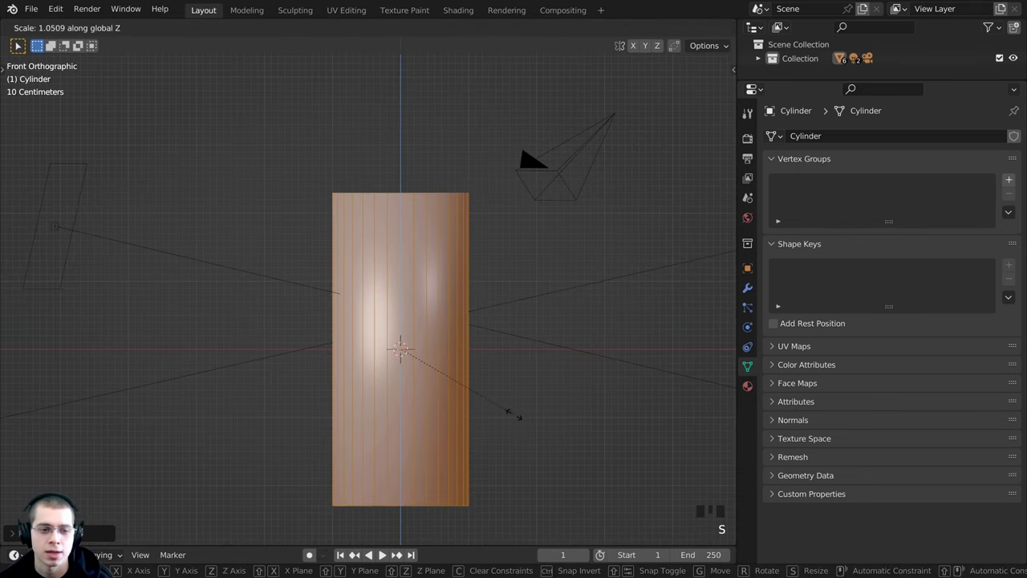
pyautogui.click(495, 312)
pyautogui.press('Tab')
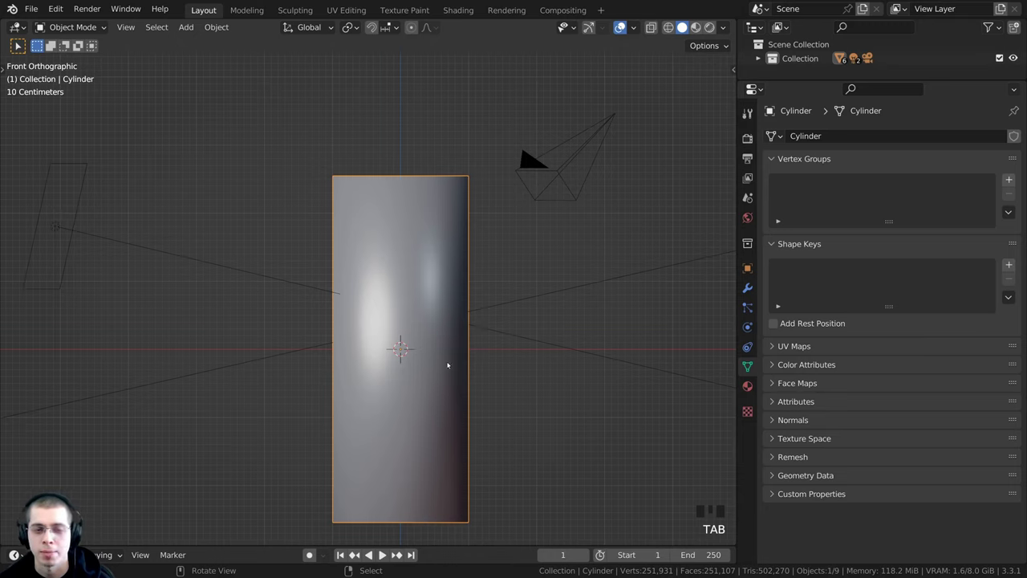
# Raise the cylinder along Z by about 2.7 m so its base sits around the pie, slightly above the ground plane
pyautogui.press('g')
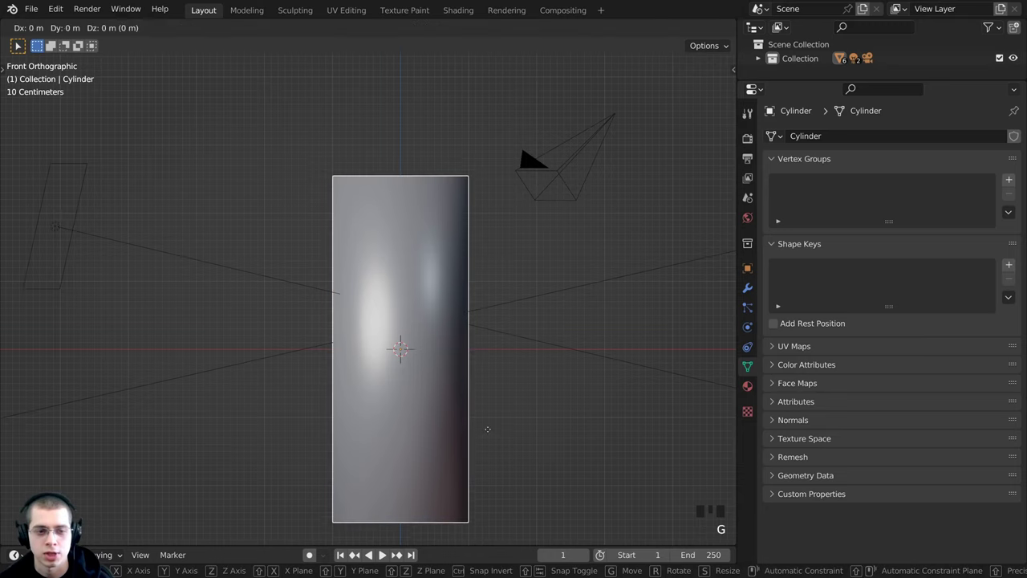
pyautogui.press('z')
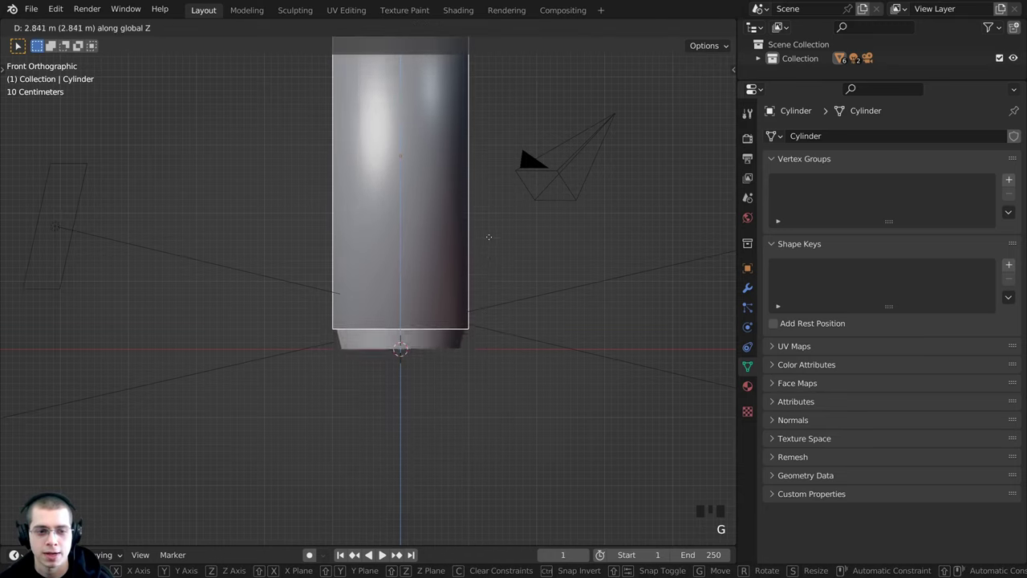
pyautogui.click(484, 246)
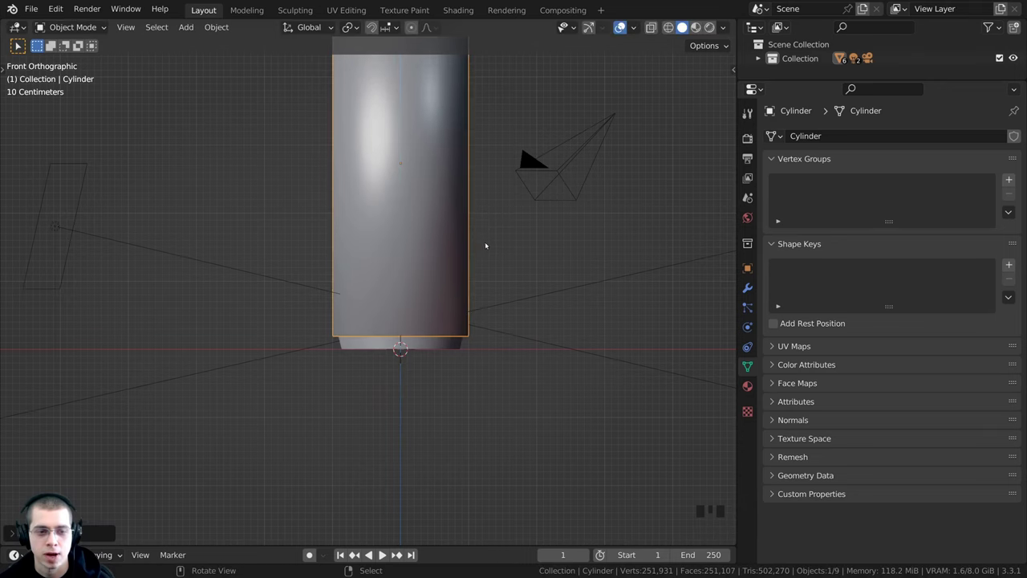
pyautogui.moveTo(484, 241); pyautogui.dragTo(380, 323, button='middle')
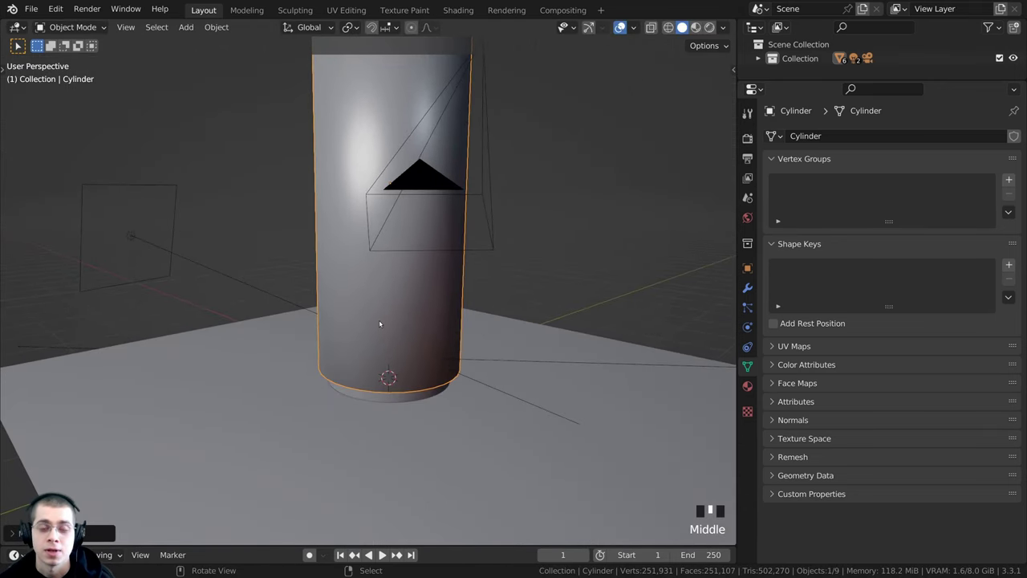
pyautogui.scroll(-3, 380, 323)
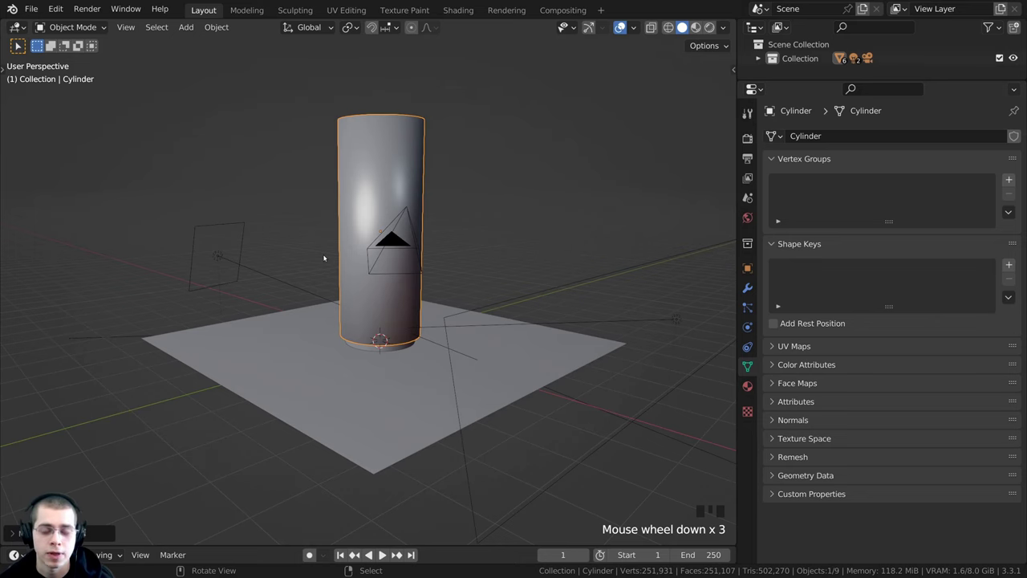
# Switch to the Shading workspace and give the cylinder a new material named Steam
pyautogui.click(461, 11)
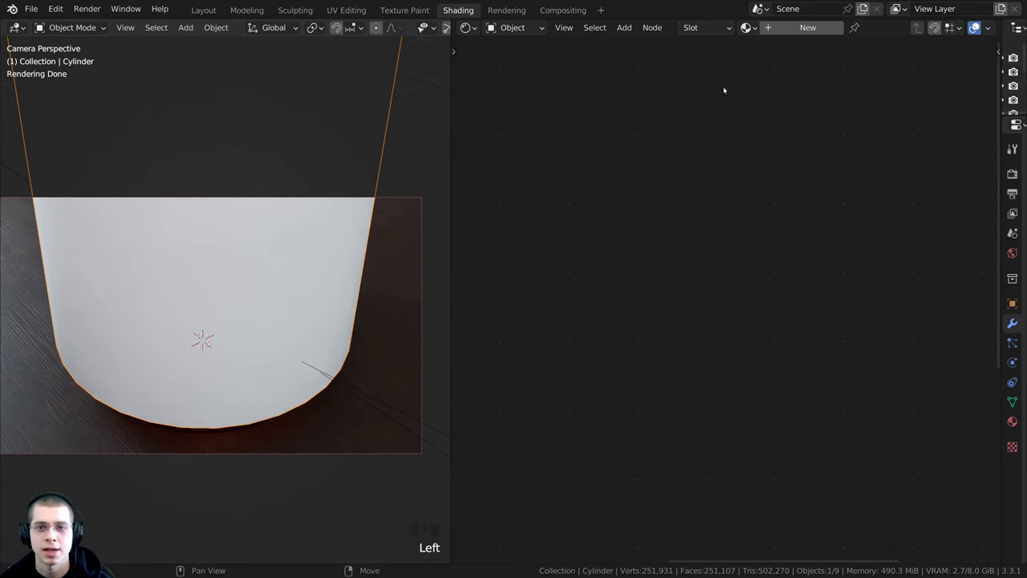
pyautogui.click(777, 29)
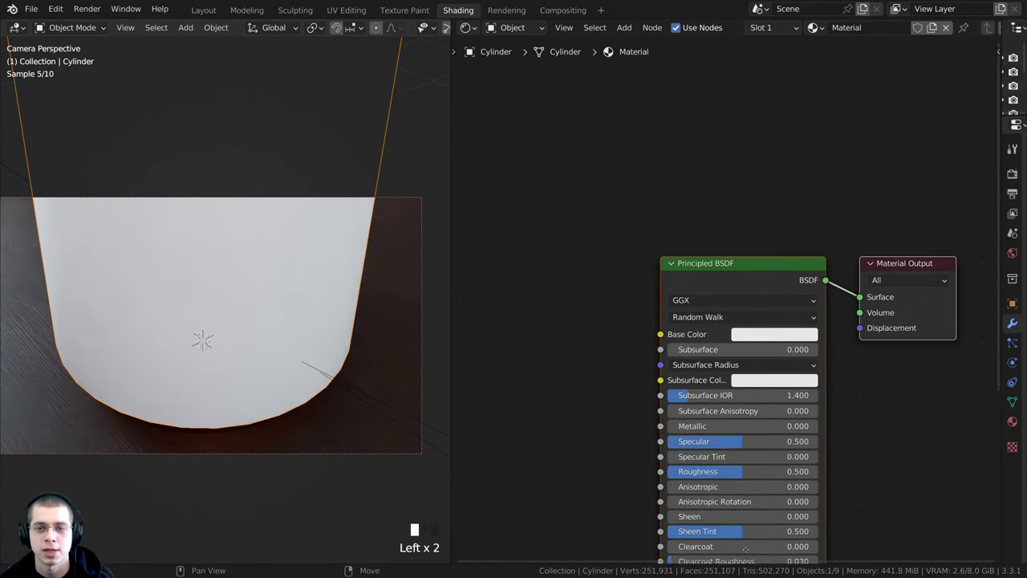
pyautogui.moveTo(889, 141); pyautogui.dragTo(889, 126, button='middle')
pyautogui.doubleClick(847, 27)
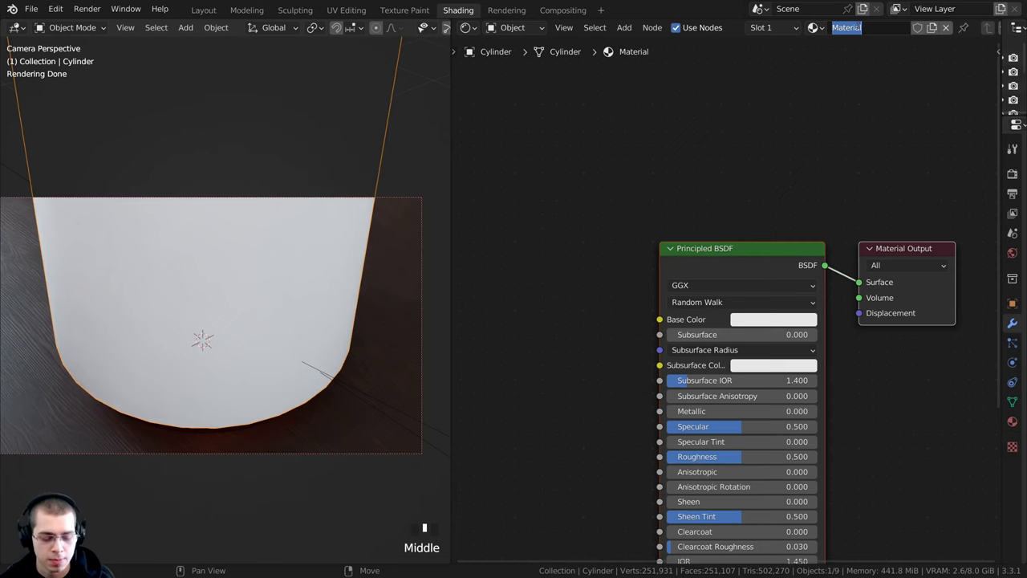
pyautogui.write('Steam')
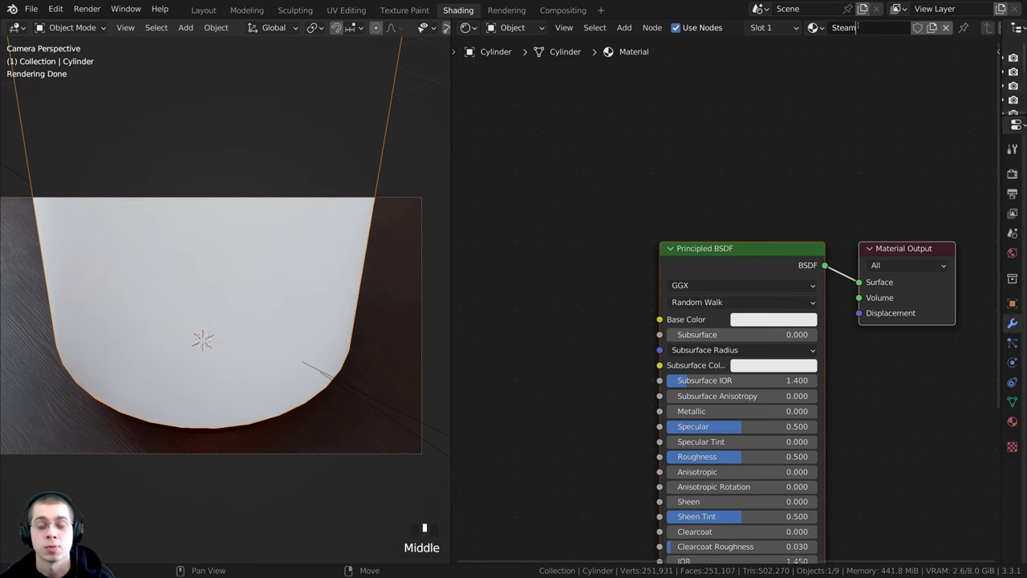
pyautogui.press('Return')
# Add a Principled Volume node to the Steam material, placed beside the Principled BSDF
pyautogui.scroll(-4, 894, 243)
pyautogui.moveTo(858, 263); pyautogui.dragTo(823, 181, button='middle')
pyautogui.scroll(1, 821, 154)
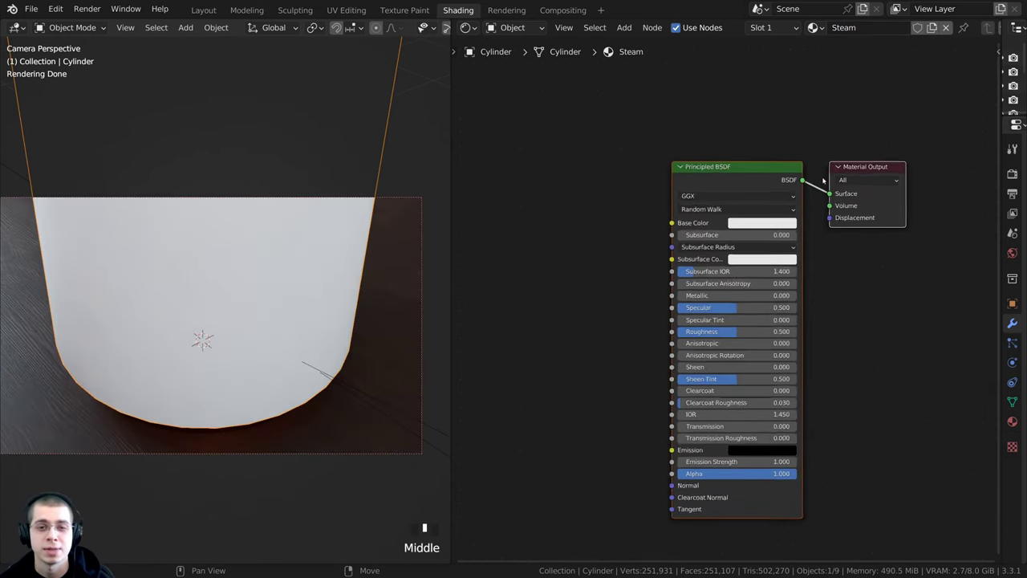
pyautogui.scroll(1, 727, 156)
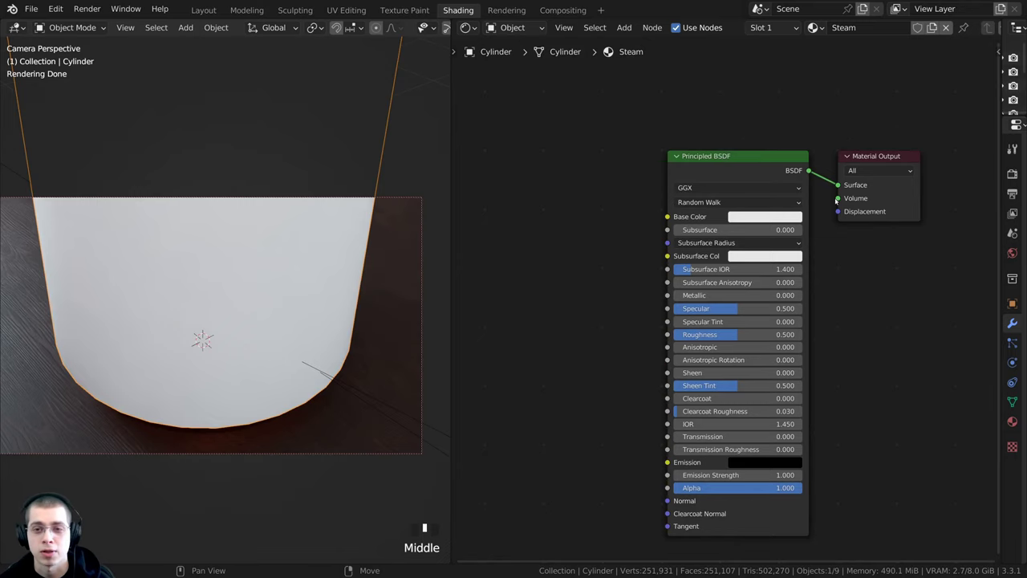
pyautogui.moveTo(836, 200); pyautogui.dragTo(690, 134)
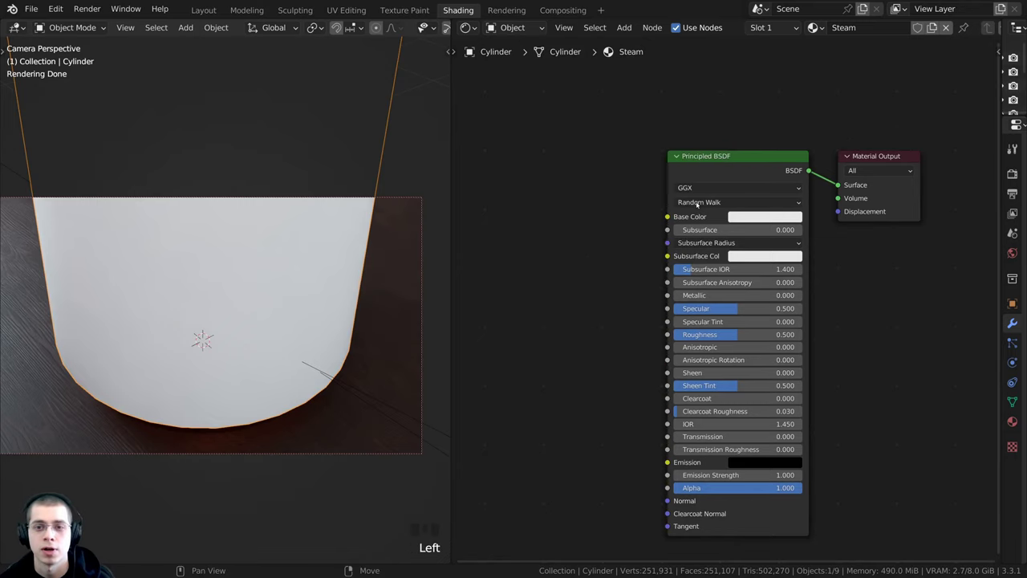
pyautogui.hotkey('shift', 'a')
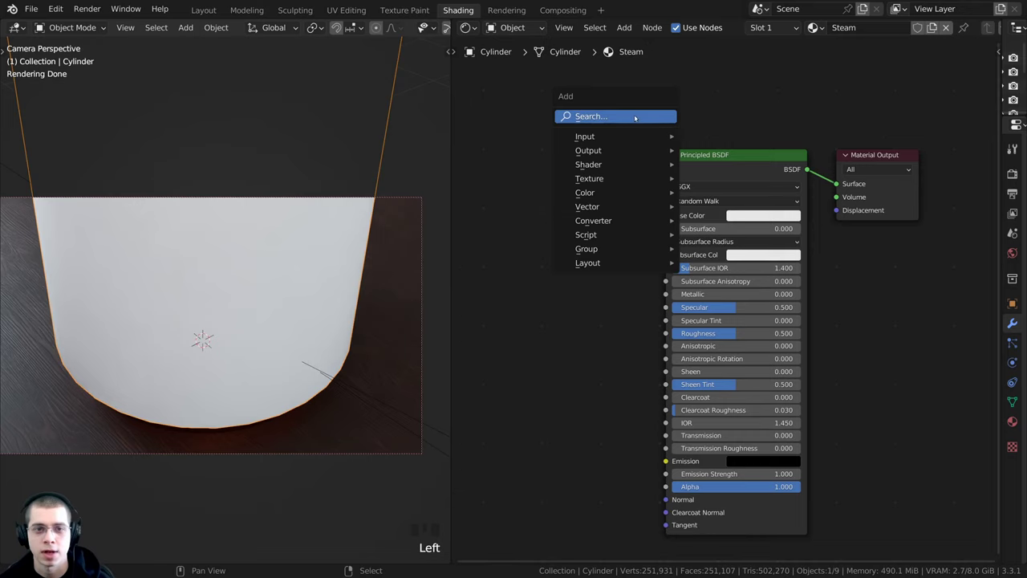
pyautogui.click(635, 118)
pyautogui.write('vol')
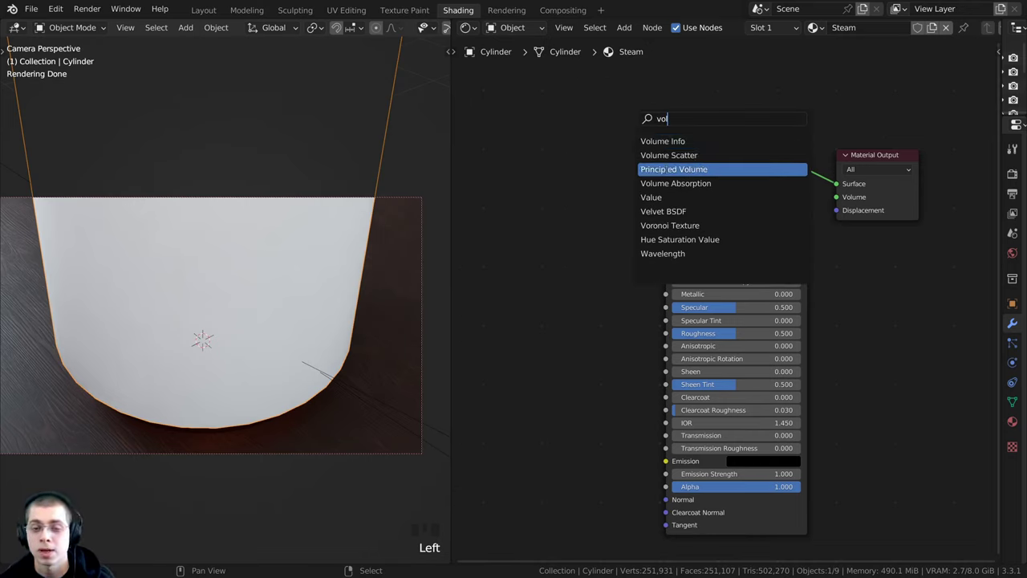
pyautogui.click(665, 168)
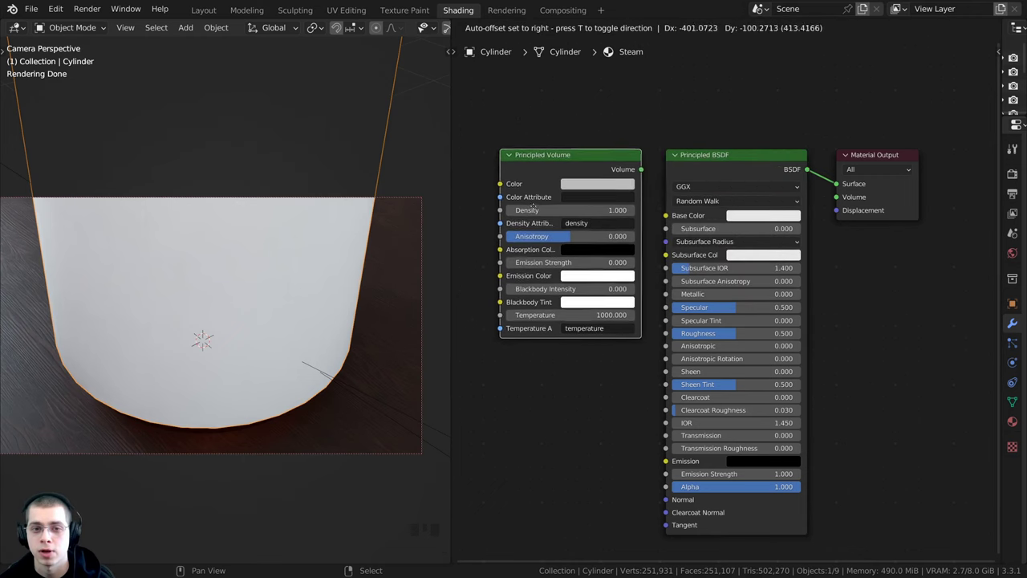
pyautogui.click(544, 213)
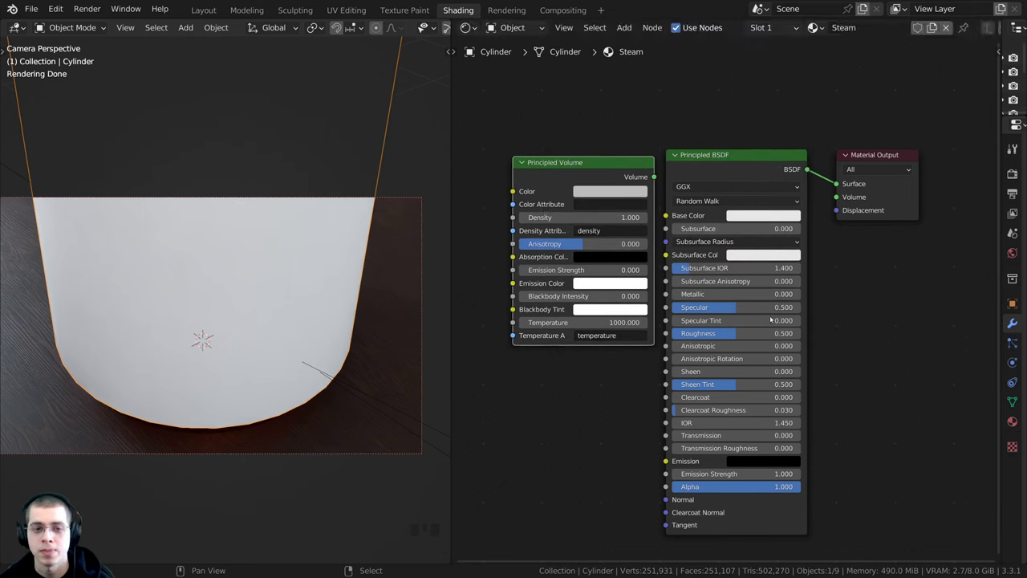
# Delete the Principled BSDF and connect the Principled Volume node to the Material Output's Volume input, placing the node closer to the output
pyautogui.click(738, 158)
pyautogui.press('x')
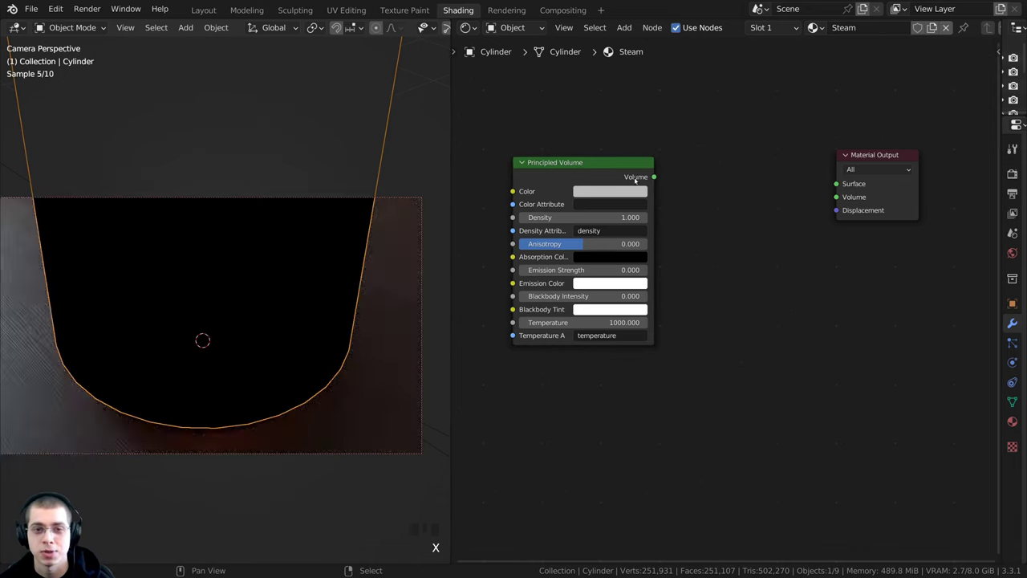
pyautogui.moveTo(642, 187); pyautogui.dragTo(841, 199)
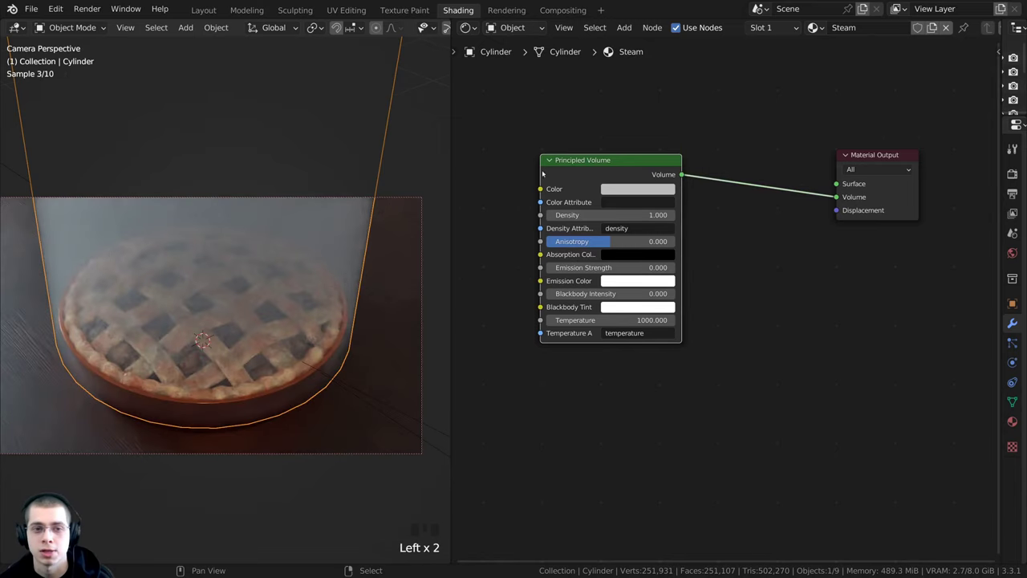
pyautogui.moveTo(621, 173); pyautogui.dragTo(742, 180)
pyautogui.moveTo(766, 222); pyautogui.dragTo(627, 251, button='middle')
pyautogui.scroll(2, 627, 252)
pyautogui.scroll(4, 700, 226)
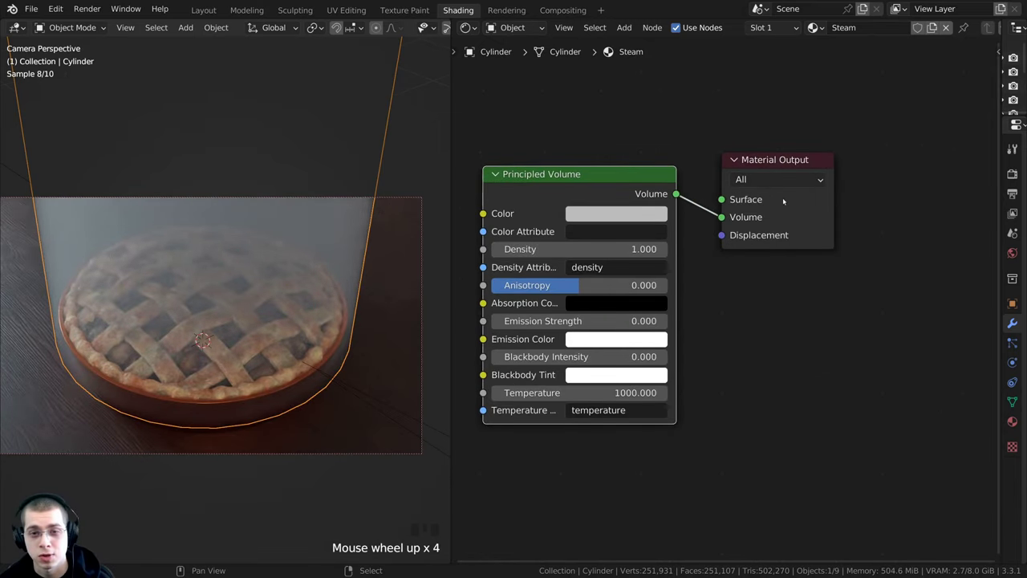
# Deselect everything to inspect the steam volume around the pie, return to the camera view and reselect the cylinder
pyautogui.moveTo(268, 344)
pyautogui.mouseDown(button='middle')
pyautogui.moveTo(323, 351)
pyautogui.moveTo(283, 337)
pyautogui.moveTo(265, 370)
pyautogui.moveTo(273, 353)
pyautogui.moveTo(274, 362)
pyautogui.mouseUp(button='middle')
pyautogui.press('a')
pyautogui.scroll(5, 278, 257)
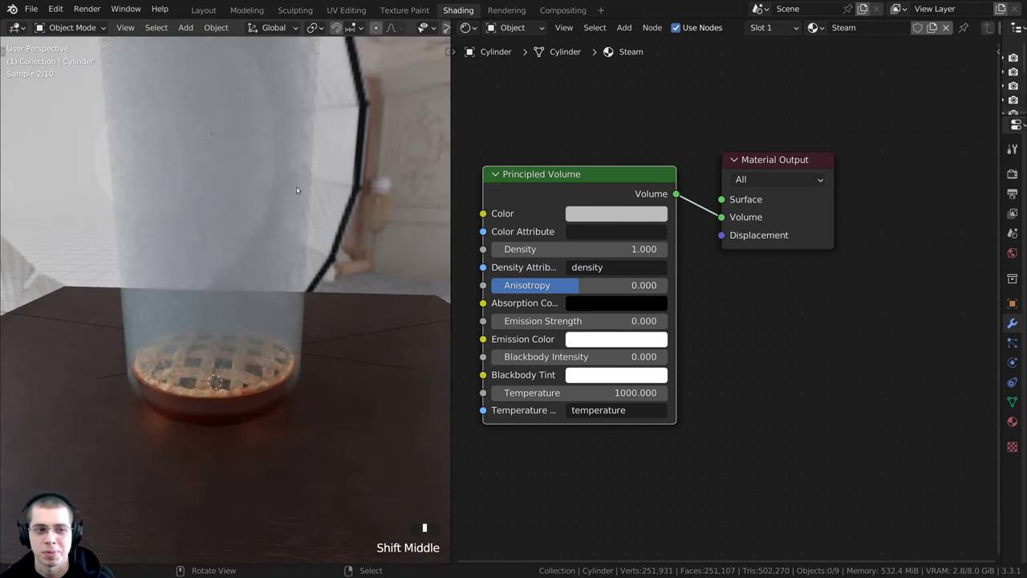
pyautogui.press('KP_0')
pyautogui.scroll(-2, 722, 321)
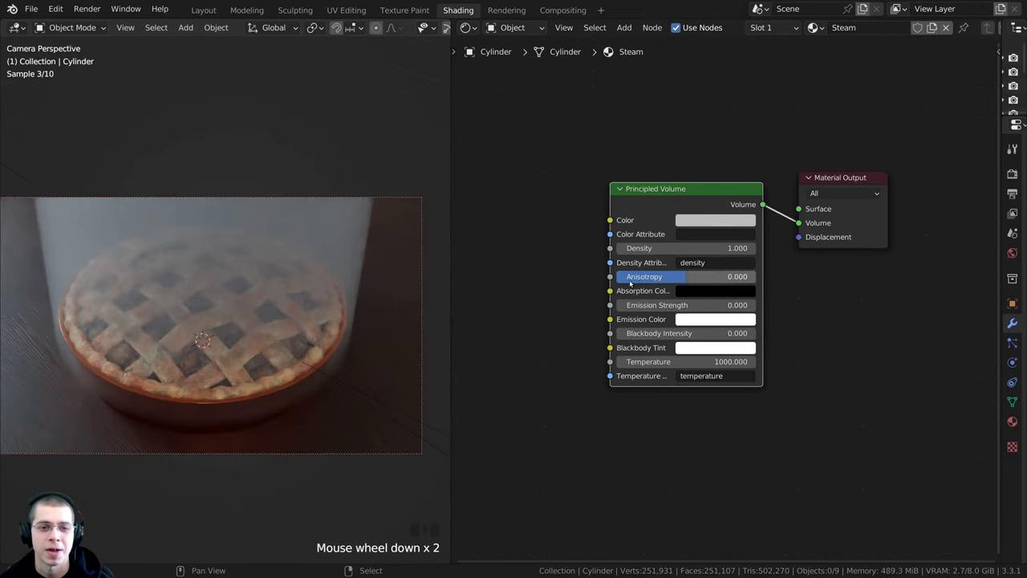
pyautogui.middleClick(330, 297)
pyautogui.rightClick(365, 246)
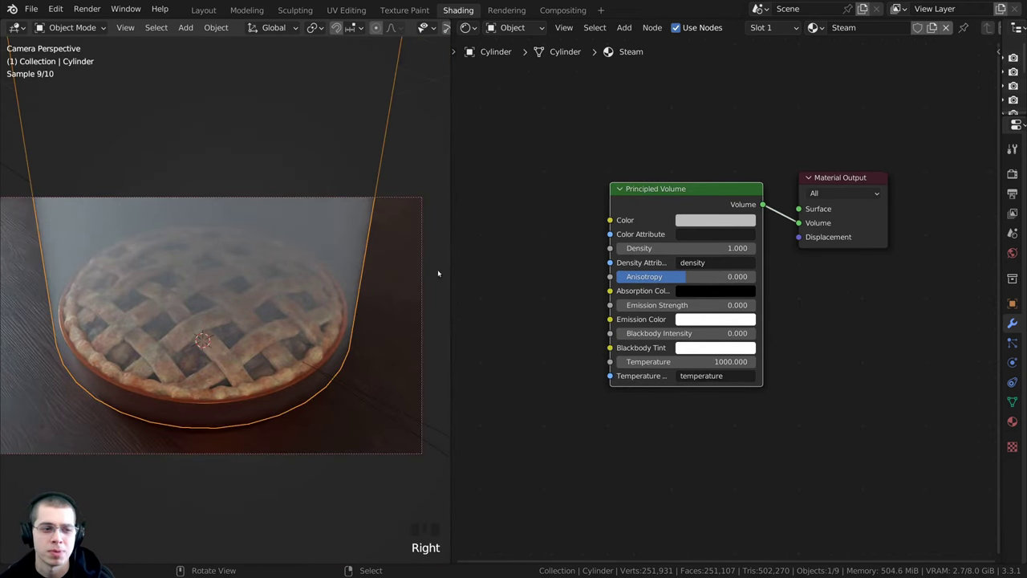
pyautogui.scroll(1, 557, 254)
pyautogui.scroll(1, 638, 233)
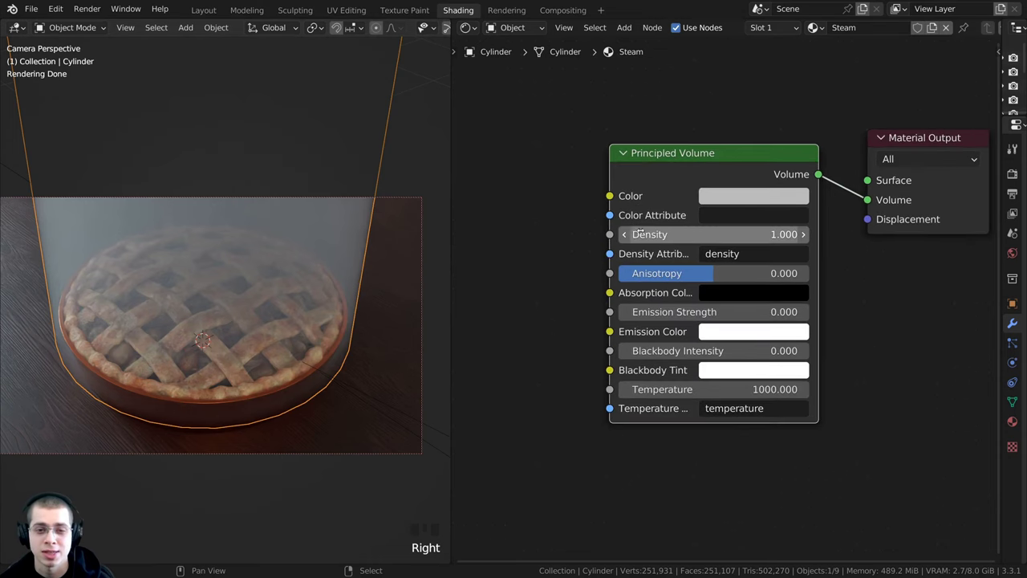
pyautogui.moveTo(690, 233)
pyautogui.mouseDown()
pyautogui.moveTo(770, 233)
pyautogui.moveTo(690, 234)
pyautogui.mouseUp()
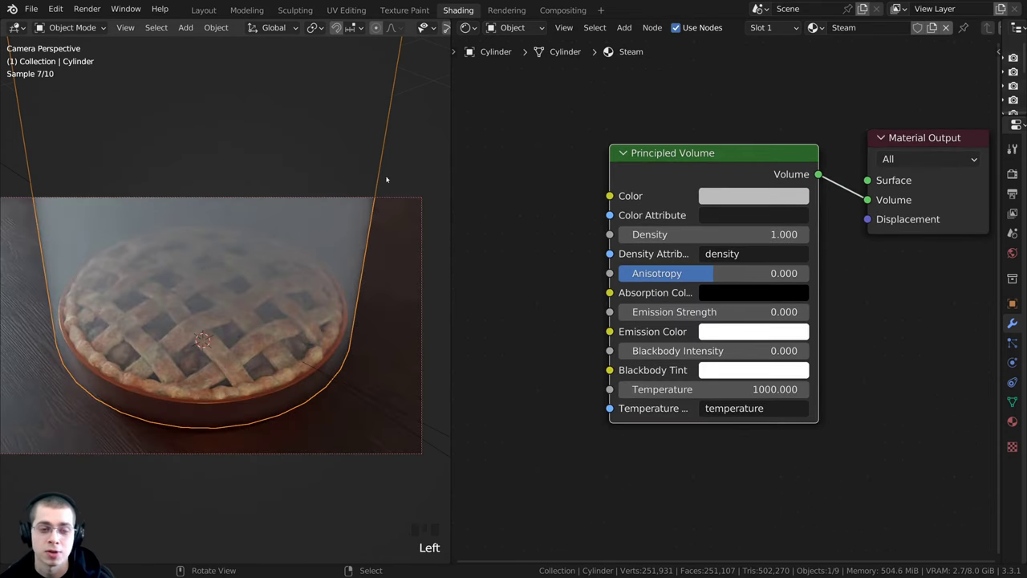
pyautogui.scroll(-3, 592, 227)
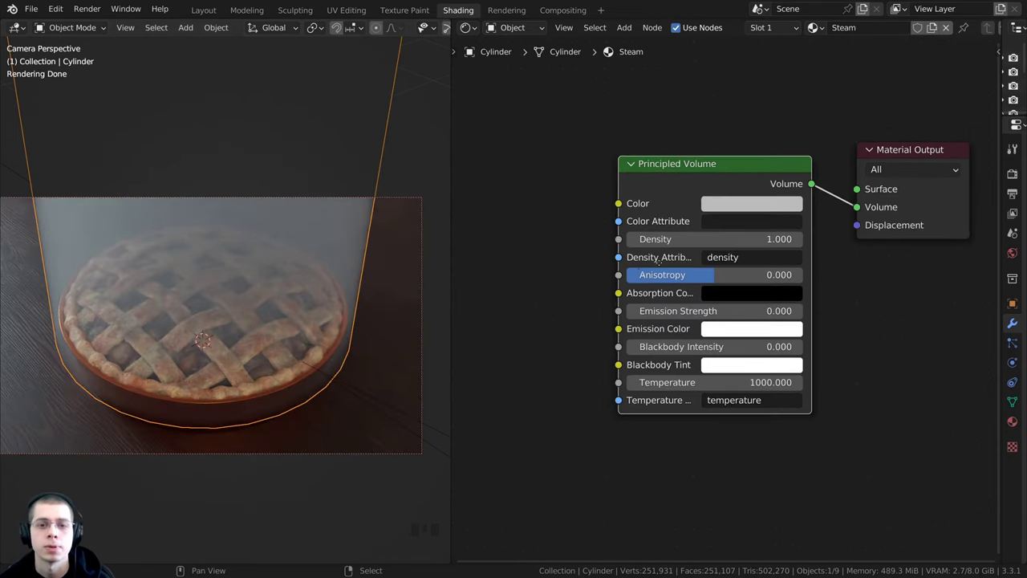
# Add a Noise Texture node to the Steam material, placed before the Principled Volume node
pyautogui.hotkey('shift', 'a')
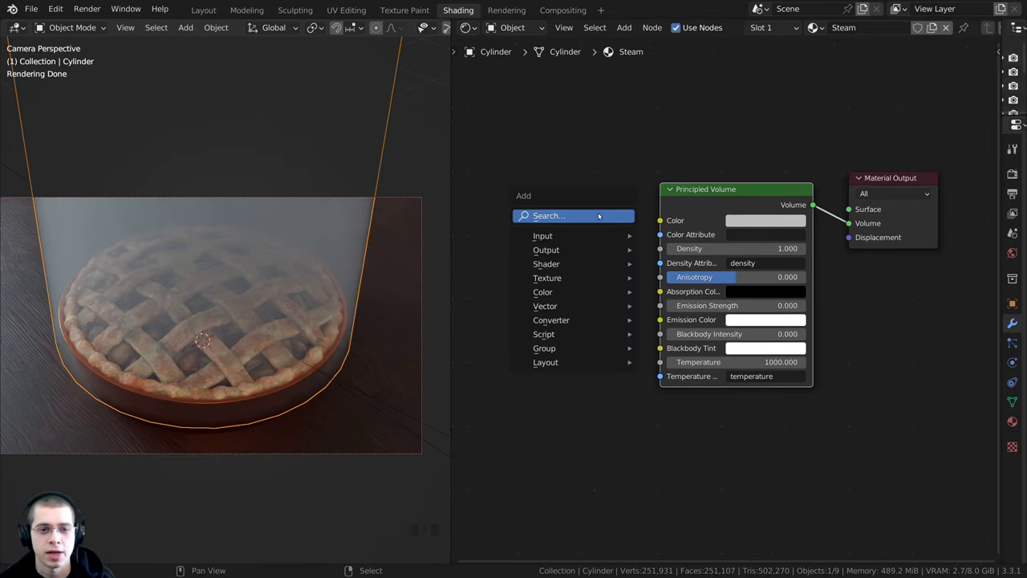
pyautogui.click(597, 216)
pyautogui.write('noise')
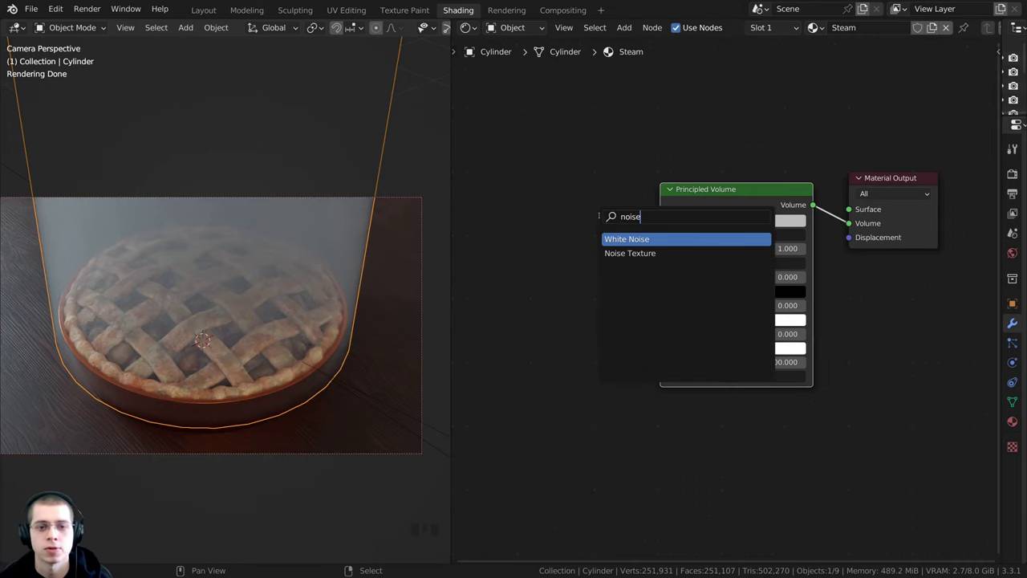
pyautogui.press('Down')
pyautogui.press('Return')
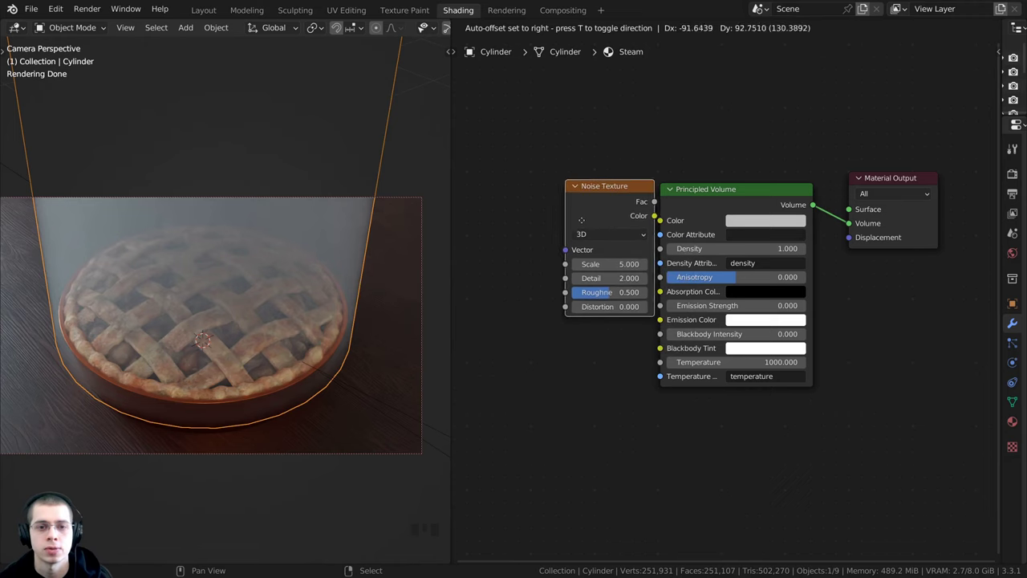
pyautogui.click(490, 252)
# Connect the Noise Texture's Fac output to the Principled Volume's Density input
pyautogui.moveTo(535, 248); pyautogui.dragTo(664, 217, button='middle')
pyautogui.moveTo(643, 219); pyautogui.dragTo(789, 221)
pyautogui.moveTo(790, 221); pyautogui.dragTo(755, 239, button='middle')
pyautogui.scroll(1, 591, 232)
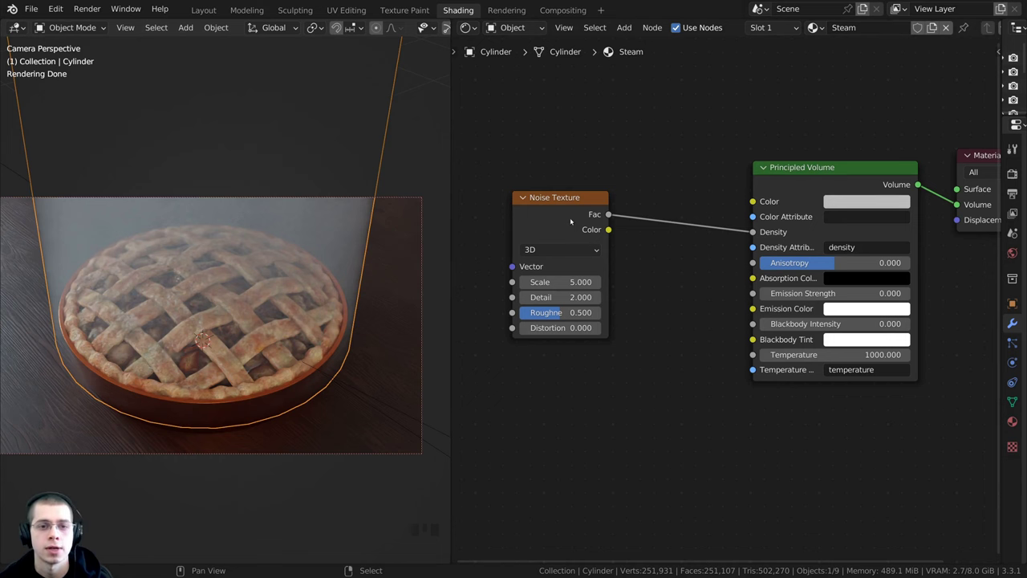
# Add Texture Coordinate and Mapping nodes to the Noise Texture and feed the Mapping node from the Object coordinates
pyautogui.moveTo(570, 222); pyautogui.dragTo(710, 226, button='middle')
pyautogui.scroll(-1, 710, 227)
pyautogui.moveTo(698, 221); pyautogui.dragTo(710, 211)
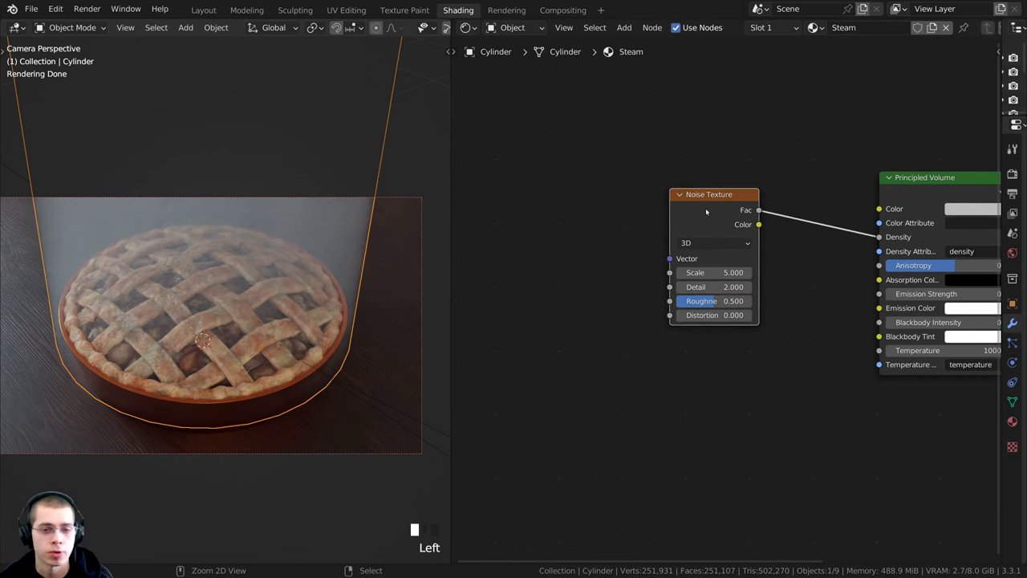
pyautogui.hotkey('ctrl', 't')
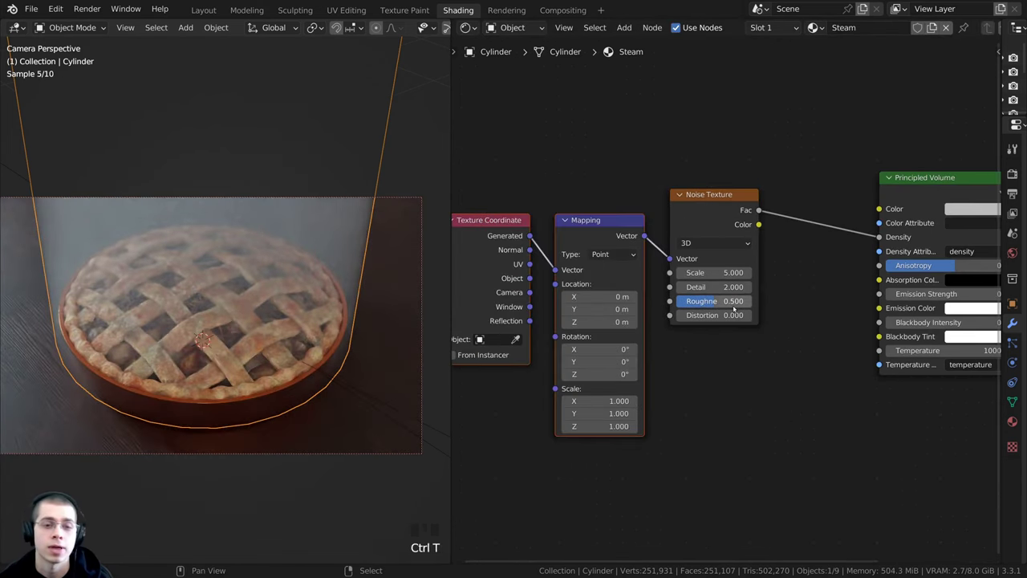
pyautogui.scroll(2, 517, 243)
pyautogui.moveTo(518, 243); pyautogui.dragTo(569, 240)
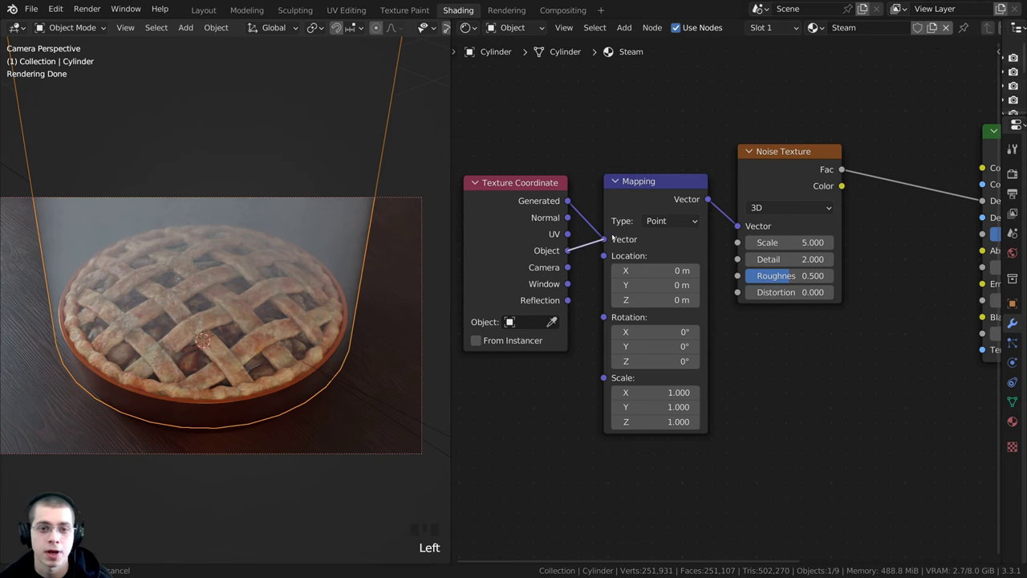
pyautogui.moveTo(612, 238); pyautogui.dragTo(611, 238)
pyautogui.scroll(-3, 747, 229)
pyautogui.moveTo(824, 173); pyautogui.dragTo(671, 256, button='middle')
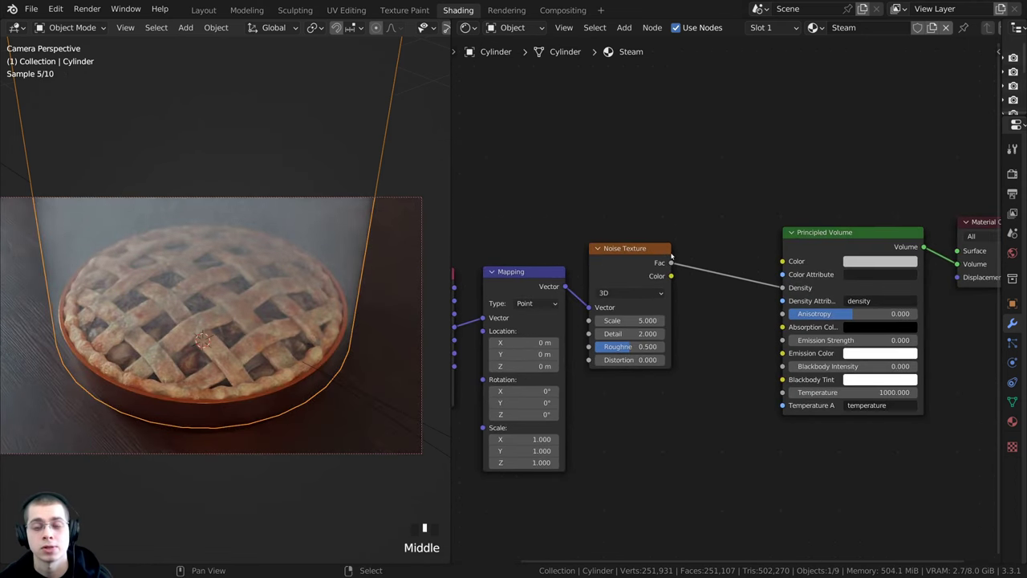
# Preview the Noise Texture on the cylinder's surface and set its Roughness to 0.7
pyautogui.keyDown('ctrl'); pyautogui.keyDown('shift'); pyautogui.click(669, 256); pyautogui.keyUp('shift'); pyautogui.keyUp('ctrl')
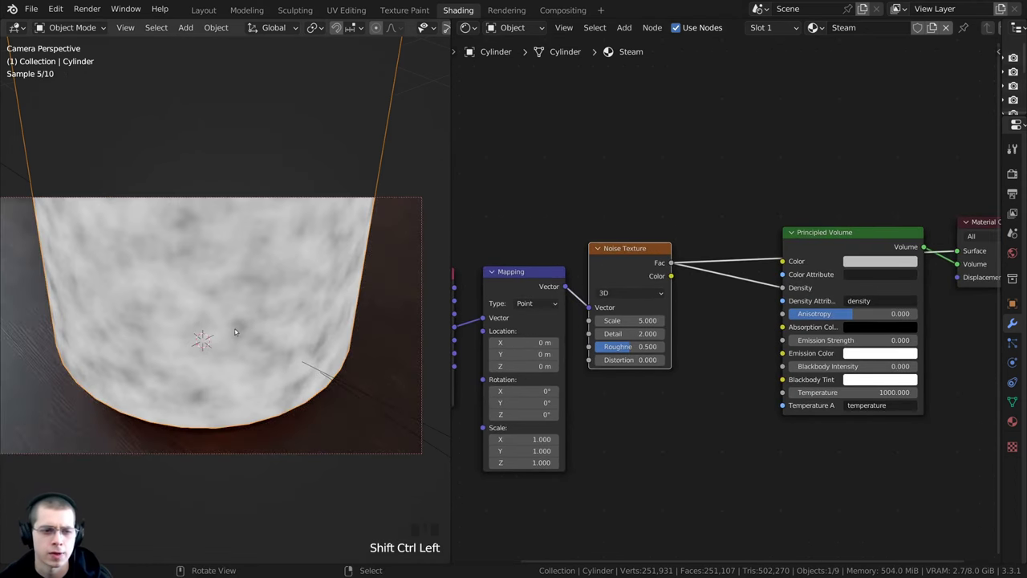
pyautogui.scroll(1, 715, 309)
pyautogui.scroll(2, 635, 337)
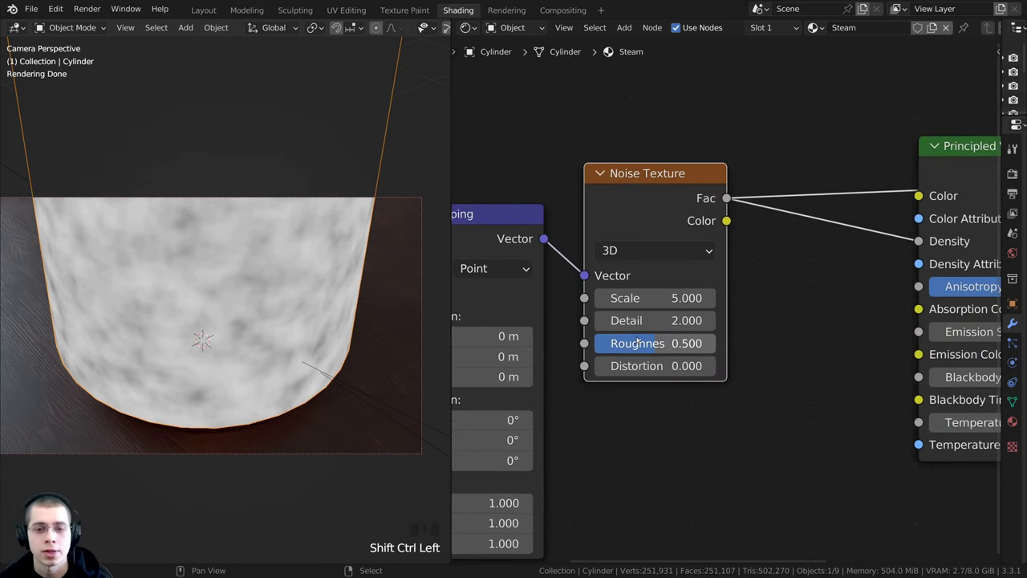
pyautogui.moveTo(637, 338); pyautogui.dragTo(636, 326, button='middle')
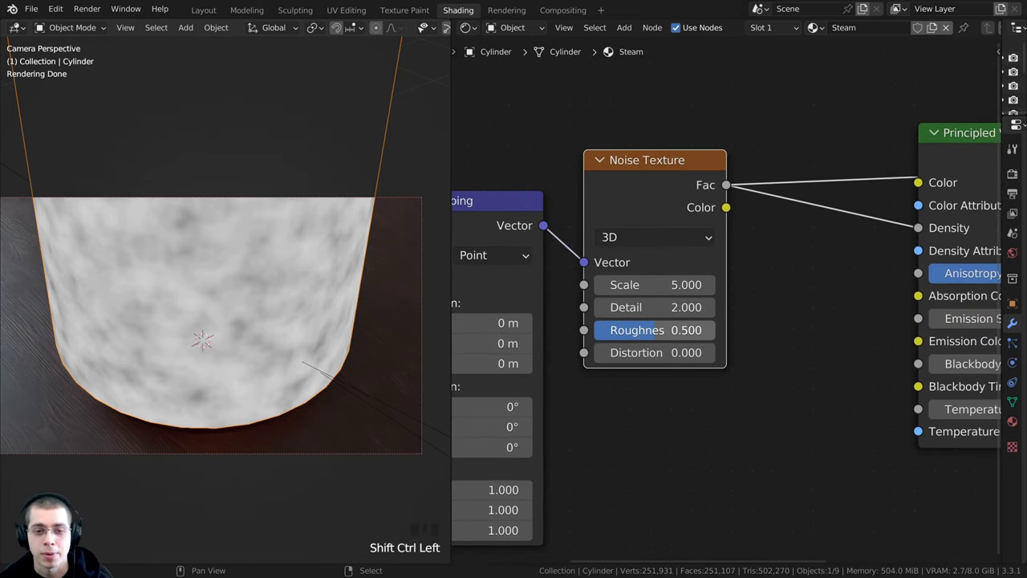
pyautogui.click(657, 330)
pyautogui.click(657, 330)
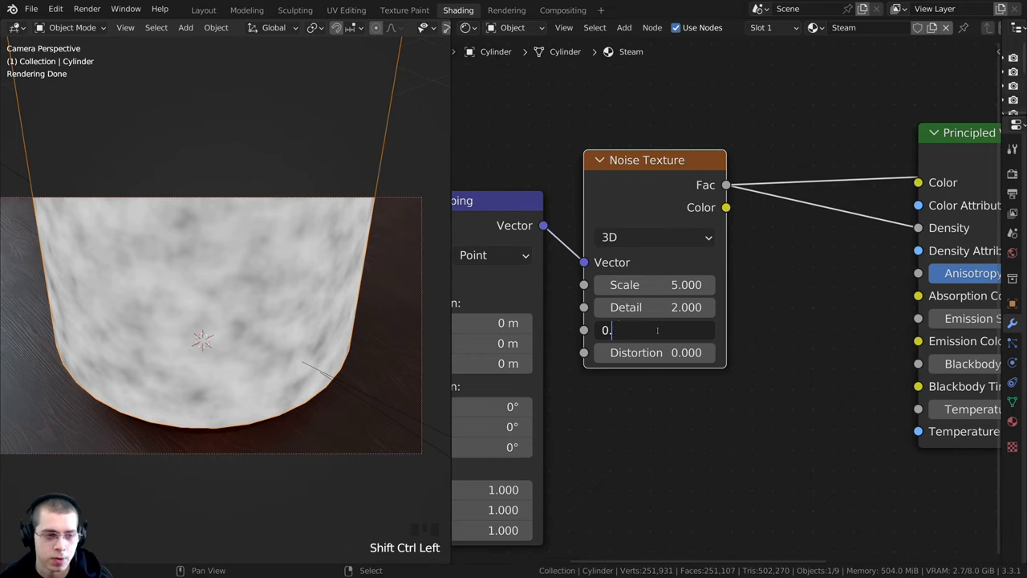
pyautogui.write('7')
pyautogui.press('Return')
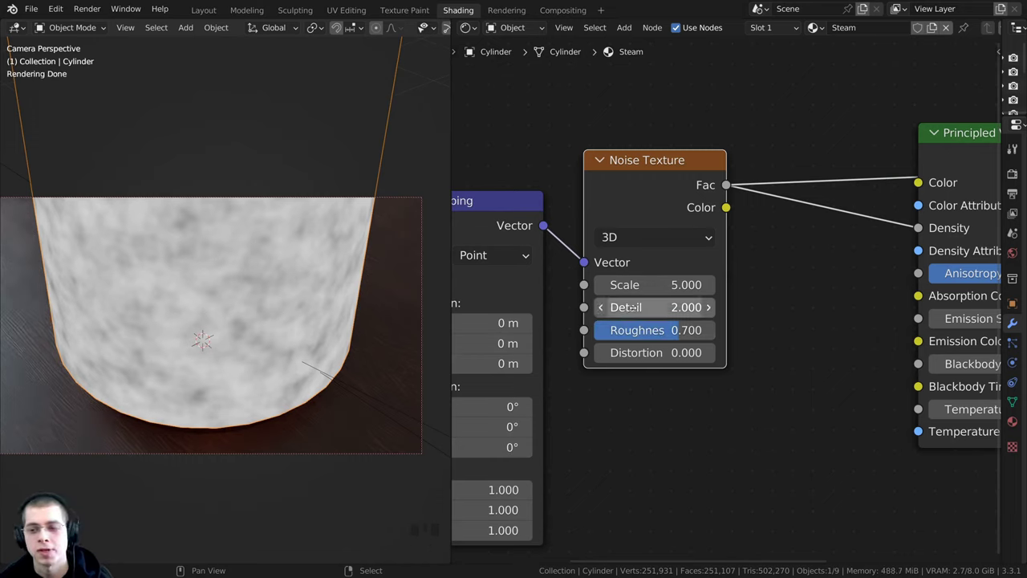
# Set the Noise Texture's Detail to 15 and its Distortion to 3
pyautogui.moveTo(630, 307); pyautogui.dragTo(682, 307)
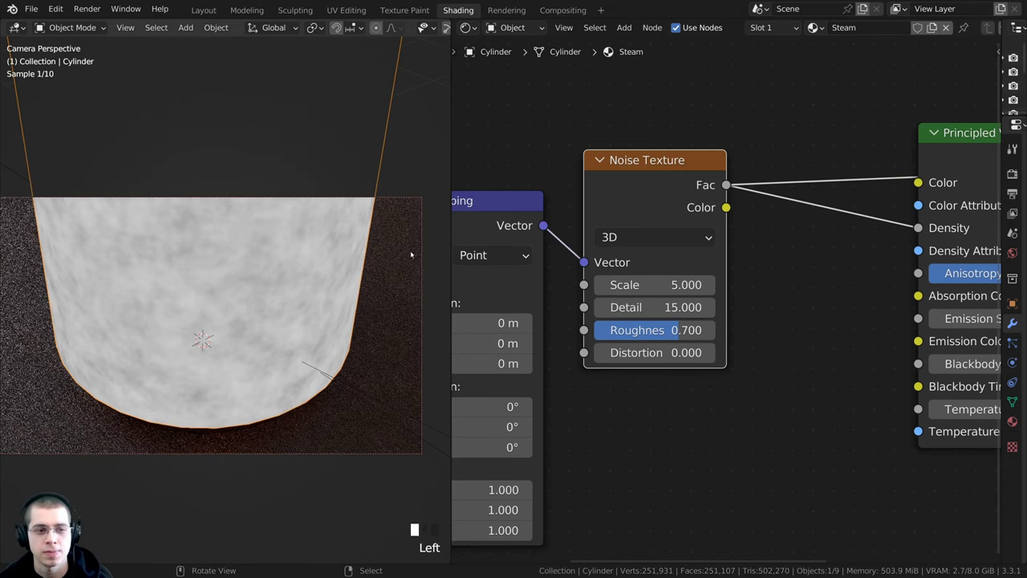
pyautogui.moveTo(621, 363); pyautogui.dragTo(626, 315, button='middle')
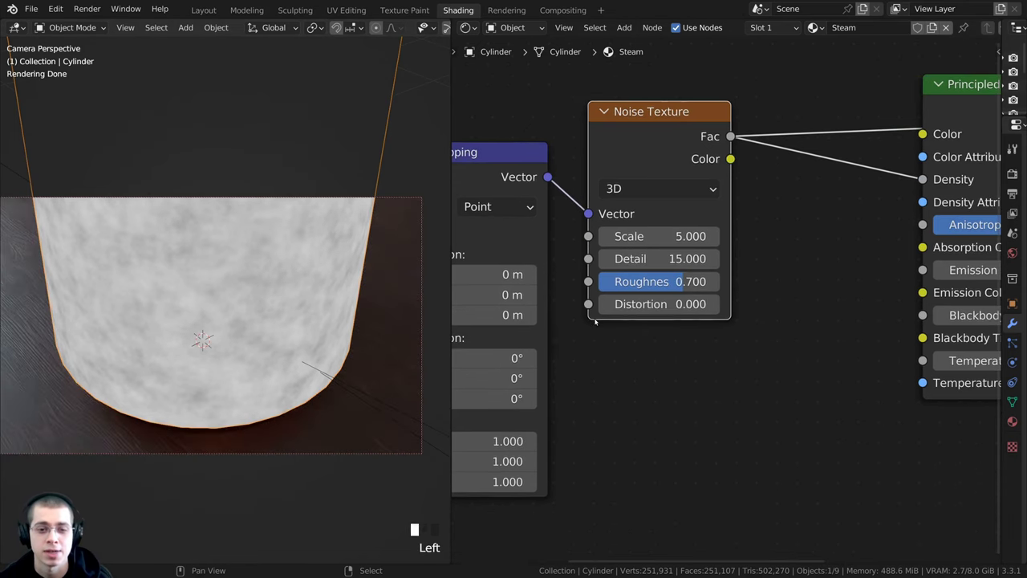
pyautogui.click(659, 305)
pyautogui.write('3')
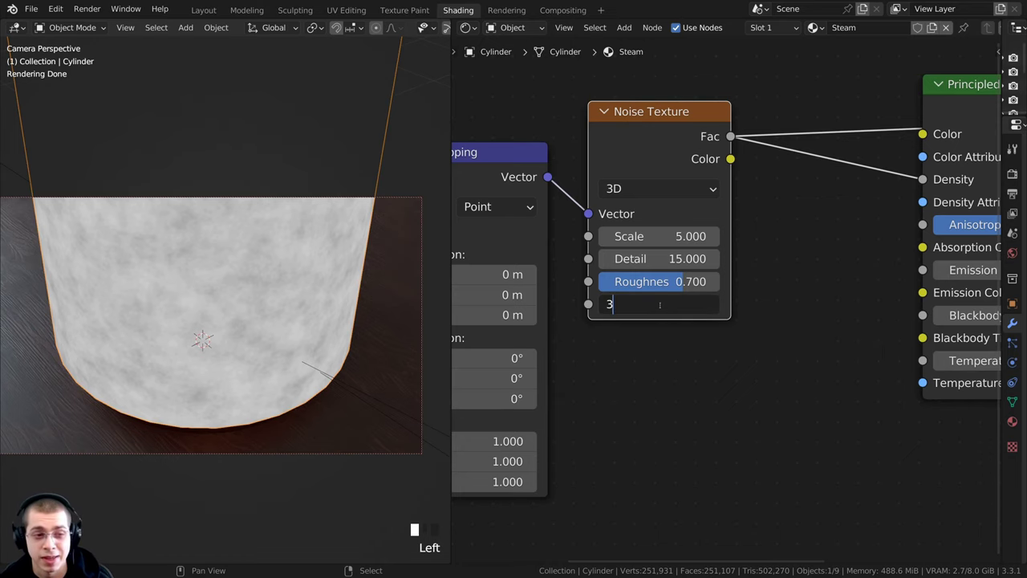
pyautogui.press('Return')
pyautogui.scroll(4, 211, 109)
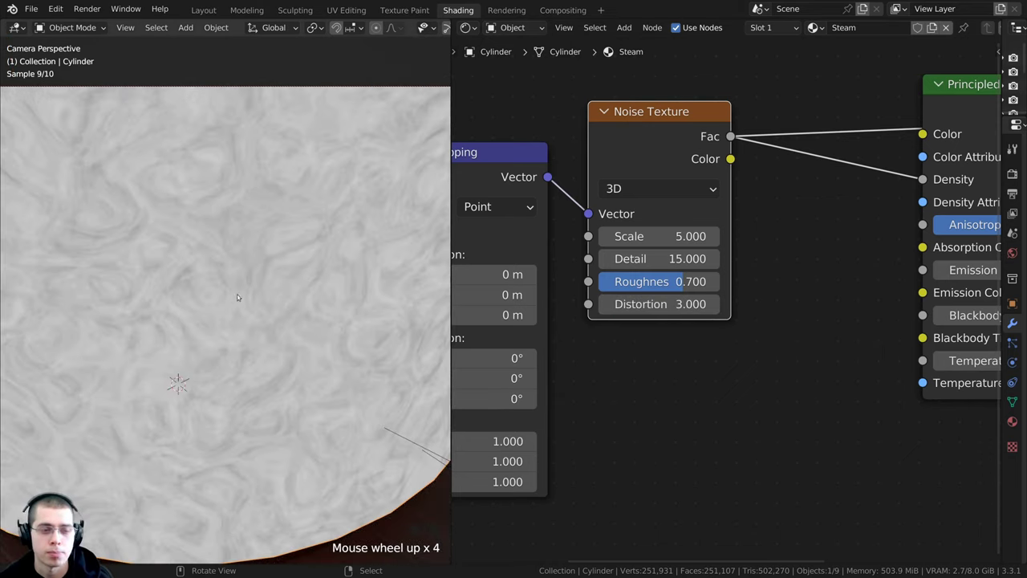
pyautogui.scroll(-2, 674, 250)
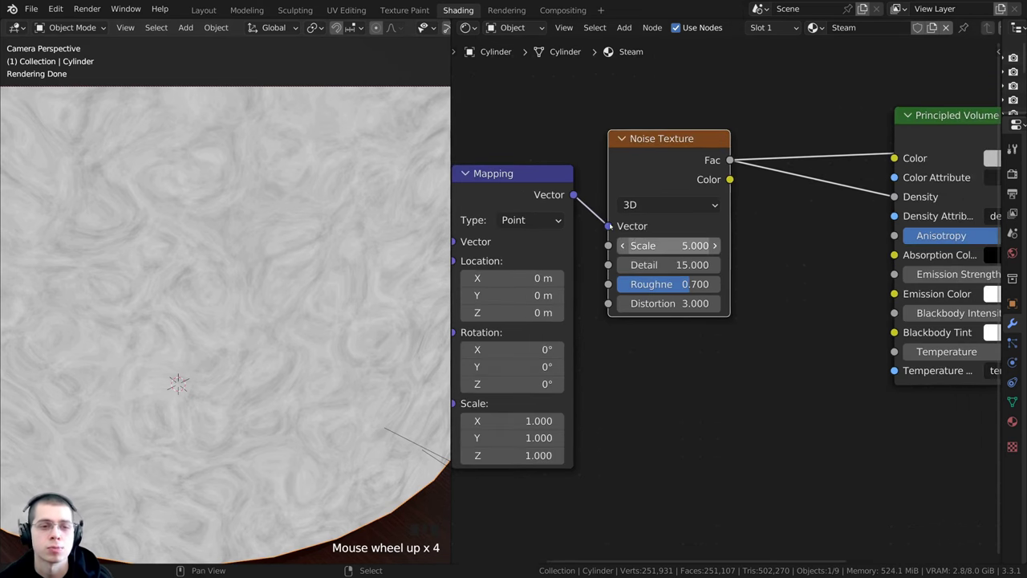
pyautogui.moveTo(669, 304); pyautogui.dragTo(677, 305)
pyautogui.rightClick(677, 304)
# Set the Noise Texture's Scale to 2
pyautogui.scroll(-3, 650, 346)
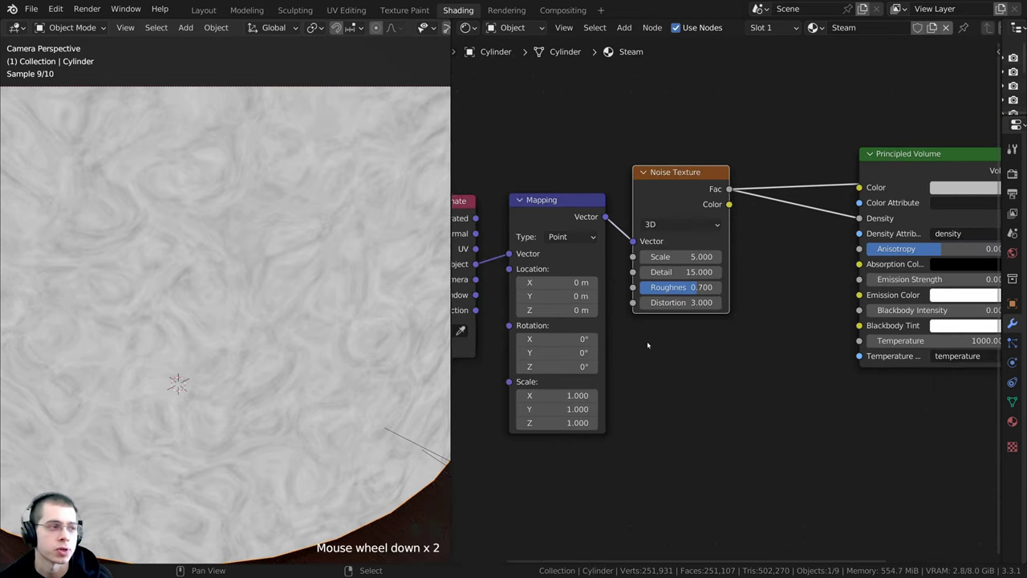
pyautogui.moveTo(651, 346); pyautogui.dragTo(736, 342, button='middle')
pyautogui.scroll(1, 769, 321)
pyautogui.click(763, 249)
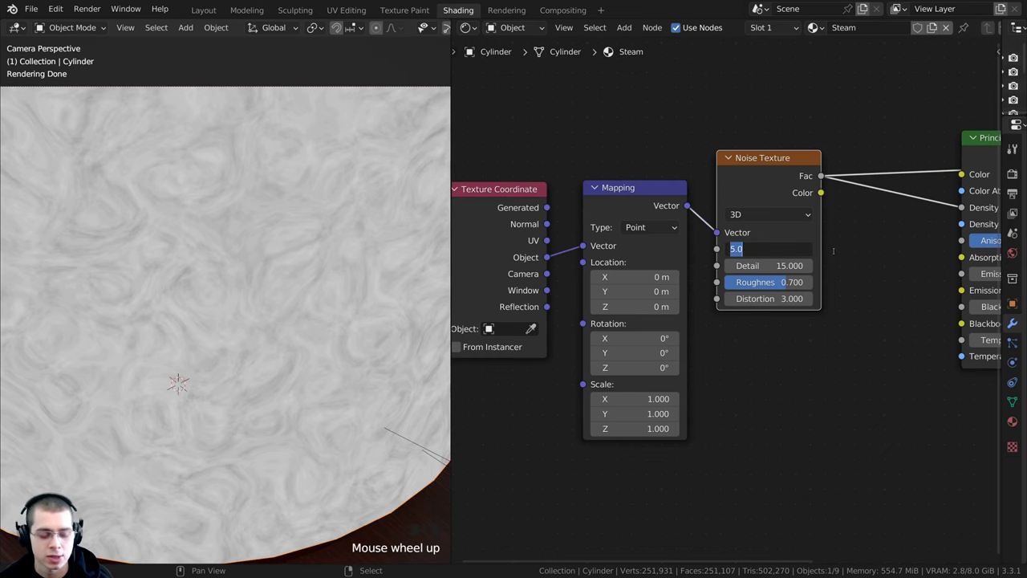
pyautogui.write('2')
pyautogui.click(836, 251)
pyautogui.scroll(-3, 566, 303)
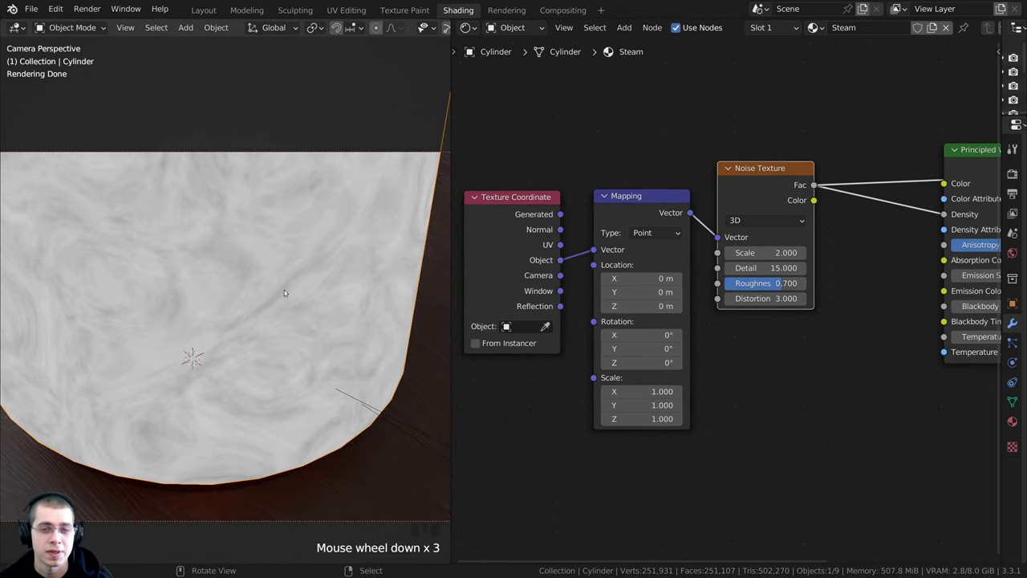
# Move the Mapping node slightly up, set its Z Scale to 0.5 and check the stretched noise along the cylinder
pyautogui.moveTo(577, 492); pyautogui.dragTo(579, 425, button='middle')
pyautogui.scroll(2, 585, 403)
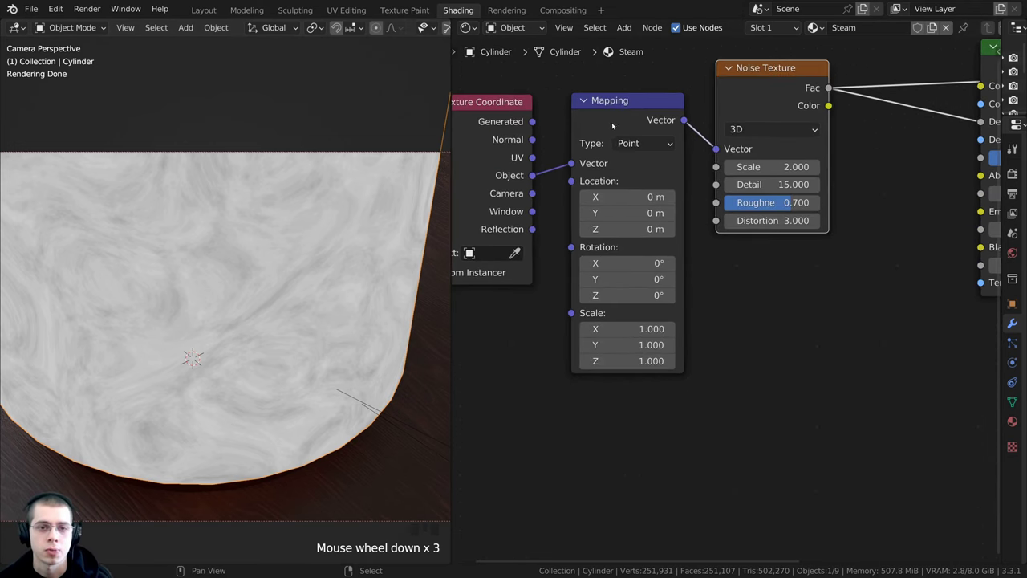
pyautogui.moveTo(612, 121); pyautogui.dragTo(611, 102)
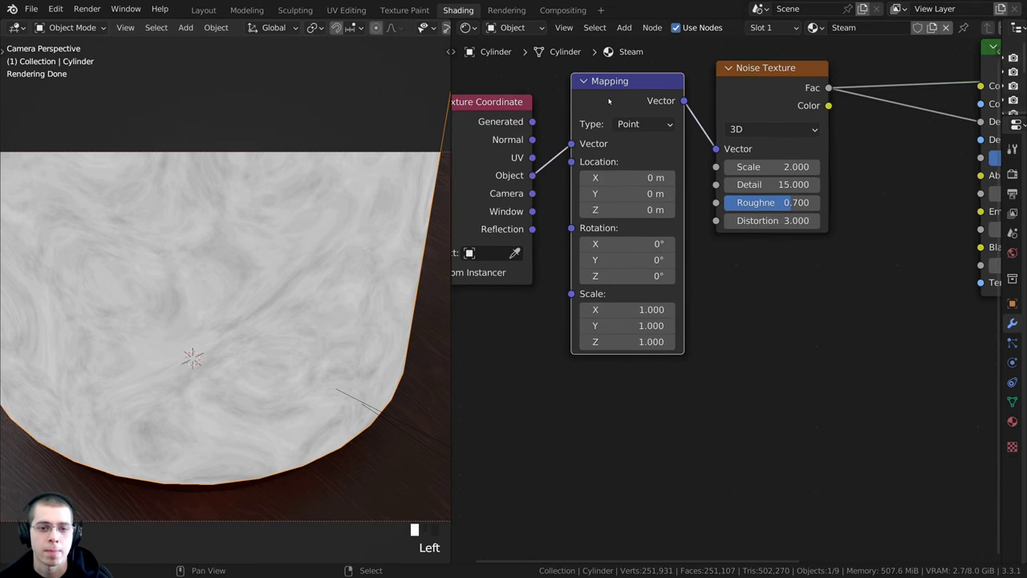
pyautogui.click(614, 344)
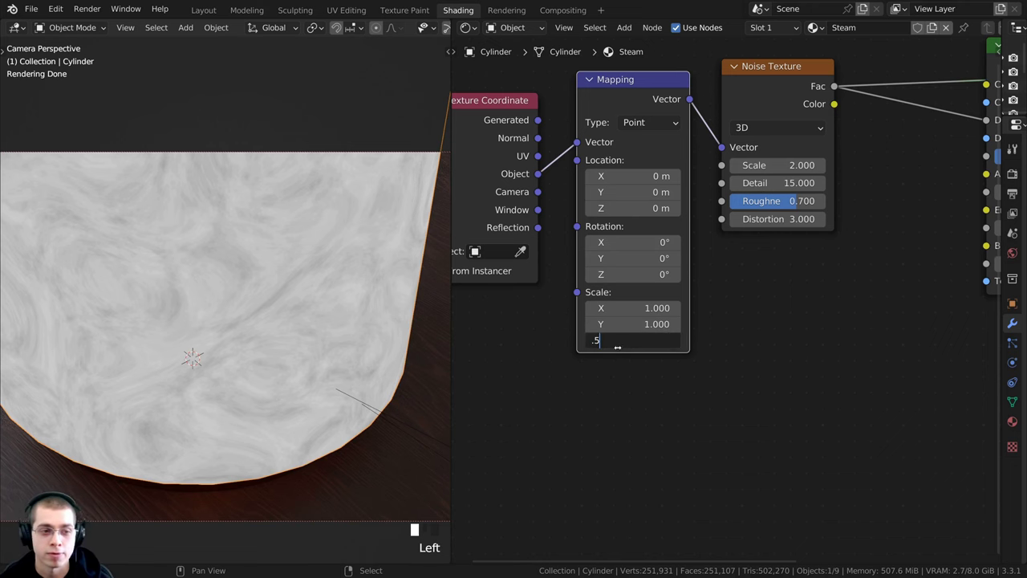
pyautogui.write('.5')
pyautogui.press('Return')
pyautogui.scroll(-2, 244, 305)
pyautogui.moveTo(244, 305); pyautogui.dragTo(215, 48, button='middle')
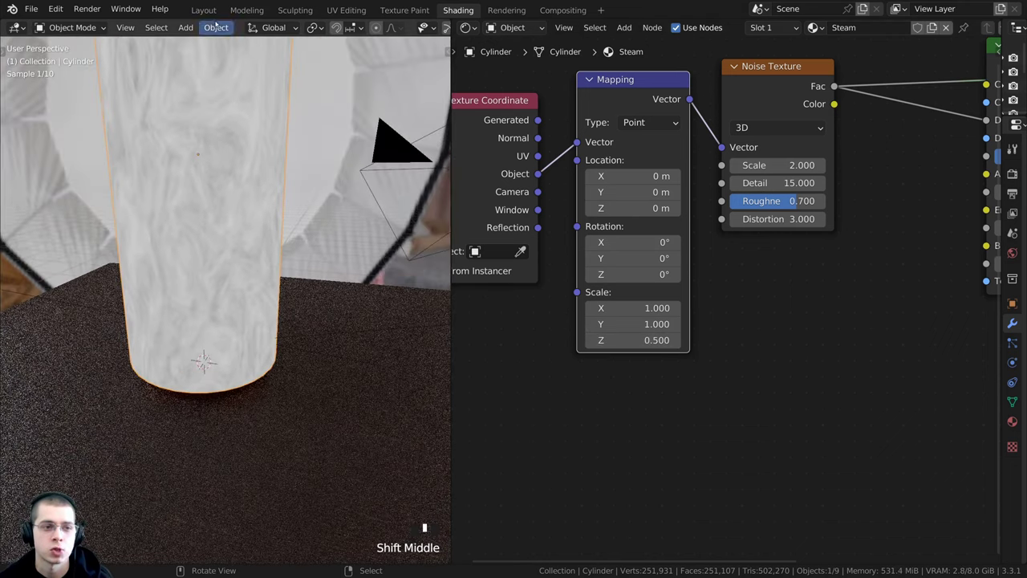
pyautogui.keyDown('shift'); pyautogui.moveTo(207, 132); pyautogui.dragTo(206, 205, button='middle'); pyautogui.keyUp('shift')
pyautogui.moveTo(224, 306); pyautogui.dragTo(206, 293, button='middle')
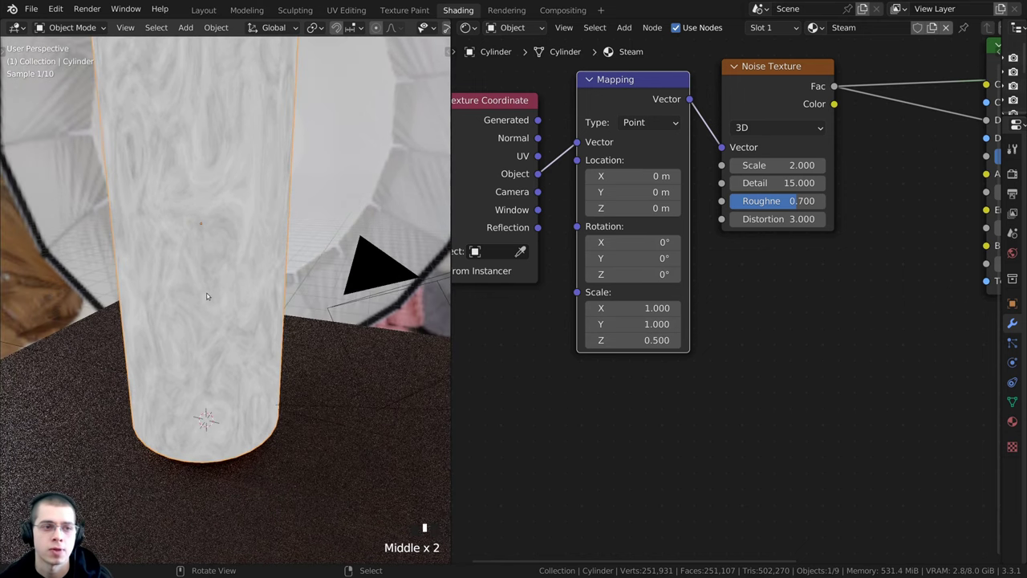
pyautogui.press('KP_0')
# Move the Principled Volume and Material Output nodes together farther from the Noise Texture to make room between them
pyautogui.scroll(-4, 856, 313)
pyautogui.moveTo(886, 300); pyautogui.dragTo(757, 340, button='middle')
pyautogui.click(757, 325)
pyautogui.moveTo(758, 296); pyautogui.dragTo(647, 366, button='middle')
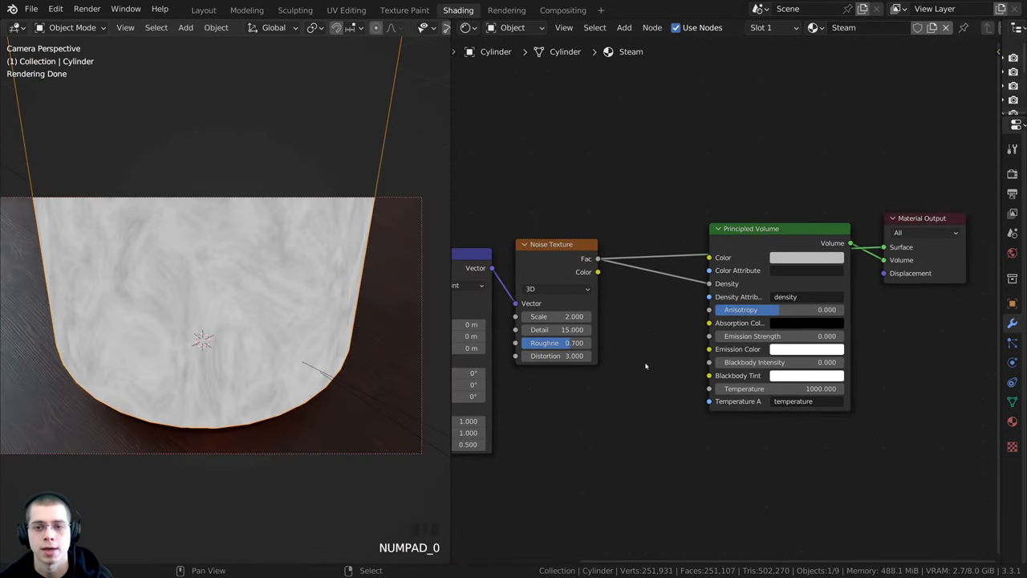
pyautogui.click(729, 101)
pyautogui.moveTo(682, 74); pyautogui.dragTo(937, 399)
pyautogui.press('Home')
pyautogui.moveTo(713, 244); pyautogui.dragTo(810, 241)
pyautogui.moveTo(761, 252); pyautogui.dragTo(694, 268, button='middle')
pyautogui.scroll(3, 694, 268)
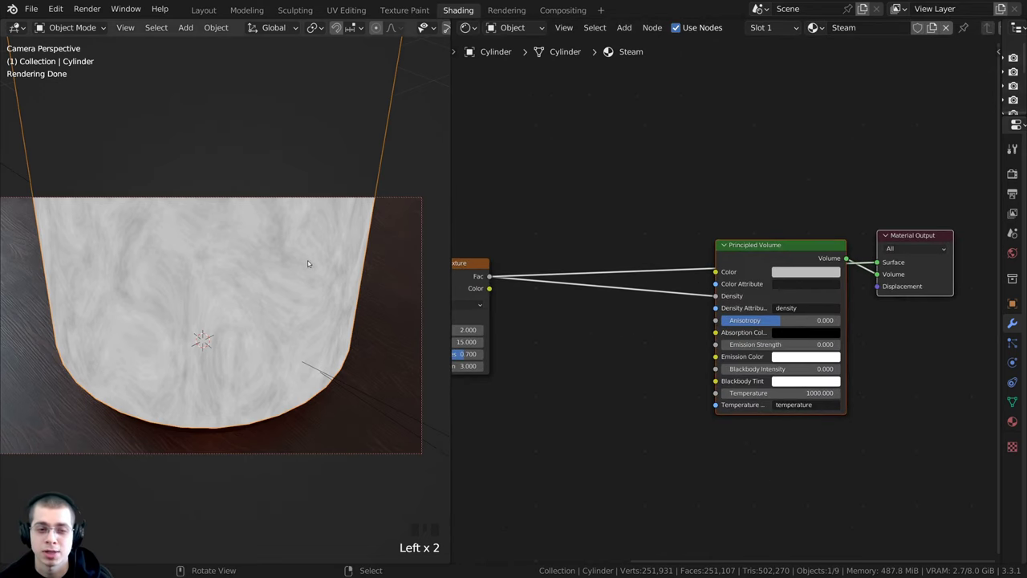
# Disconnect the preview link from the Material Output's Surface input, deselect the cylinder and check the volume around the pie
pyautogui.moveTo(495, 274); pyautogui.dragTo(541, 275, button='middle')
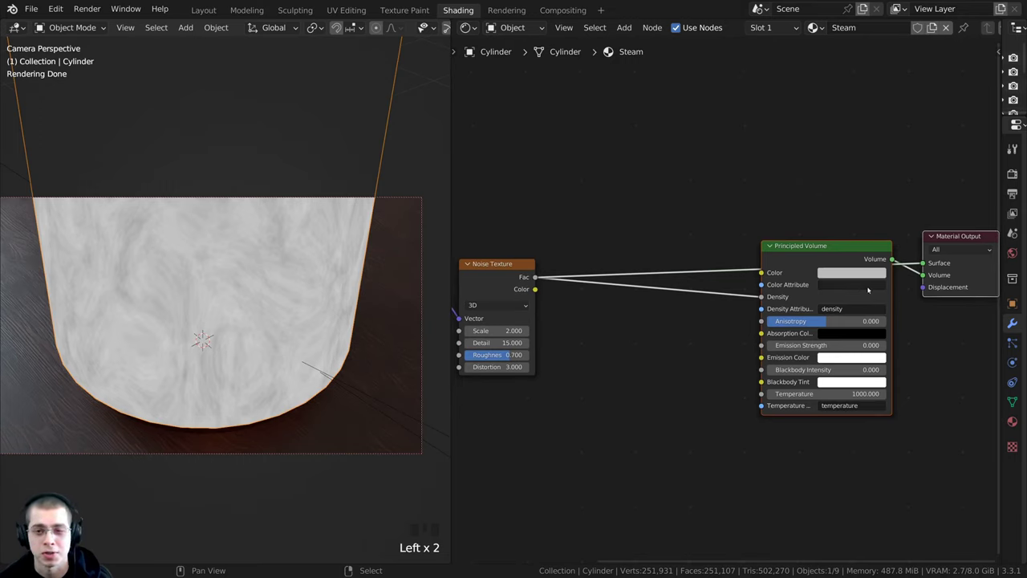
pyautogui.moveTo(923, 267); pyautogui.dragTo(772, 139)
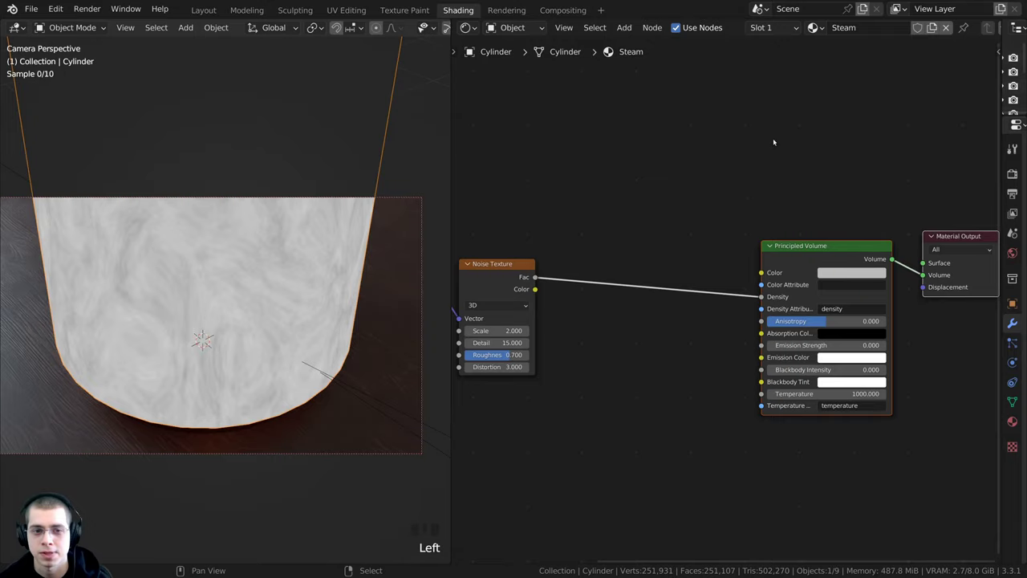
pyautogui.scroll(1, 942, 283)
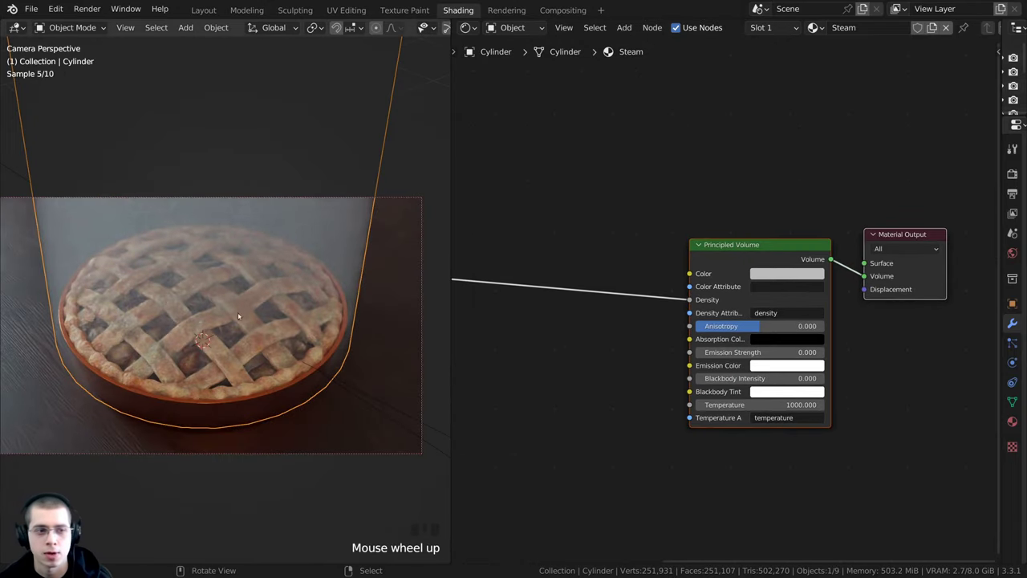
pyautogui.press('KP_0')
pyautogui.moveTo(286, 264); pyautogui.dragTo(270, 148, button='middle')
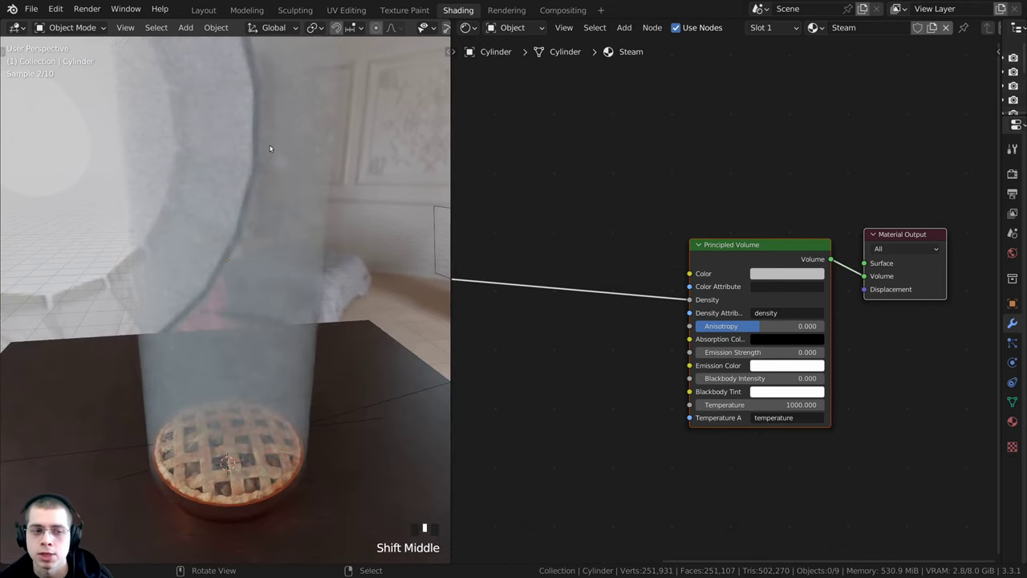
pyautogui.press('KP_0')
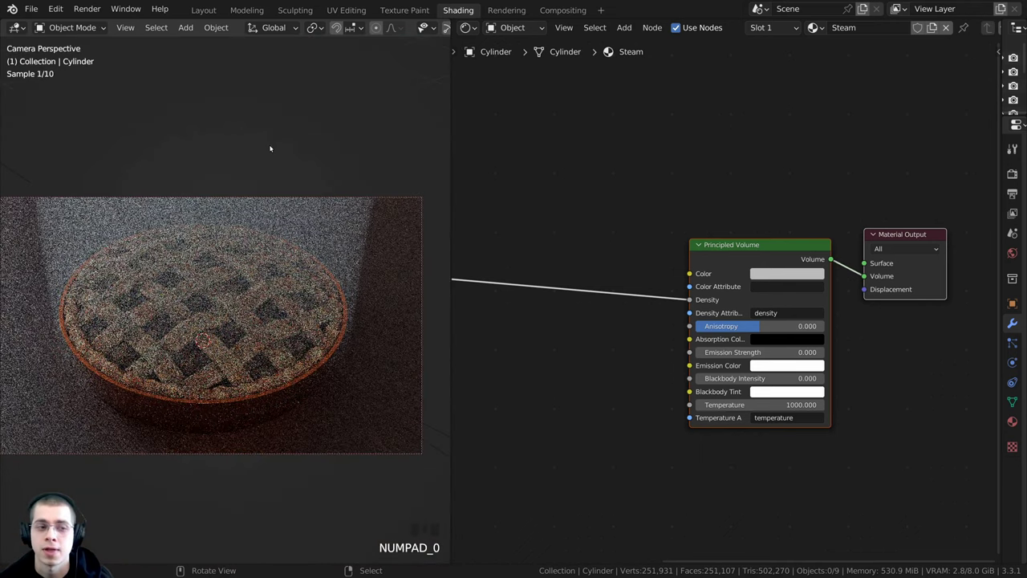
# Add a ColorRamp node on the link between the Noise Texture's Fac output and the Principled Volume's Density input
pyautogui.moveTo(639, 343); pyautogui.dragTo(768, 334, button='middle')
pyautogui.moveTo(654, 250); pyautogui.dragTo(630, 243, button='middle')
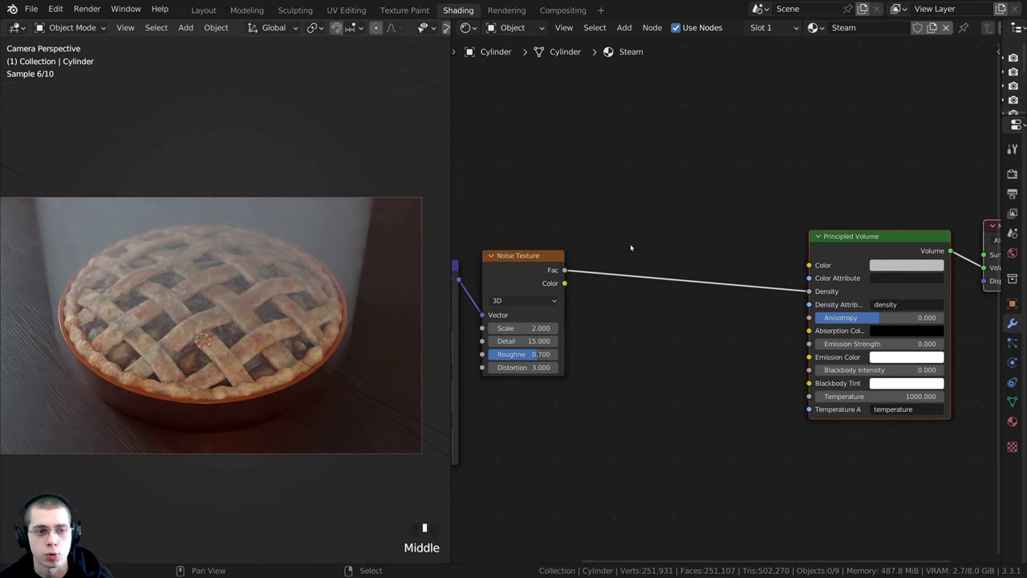
pyautogui.hotkey('shift', 'a')
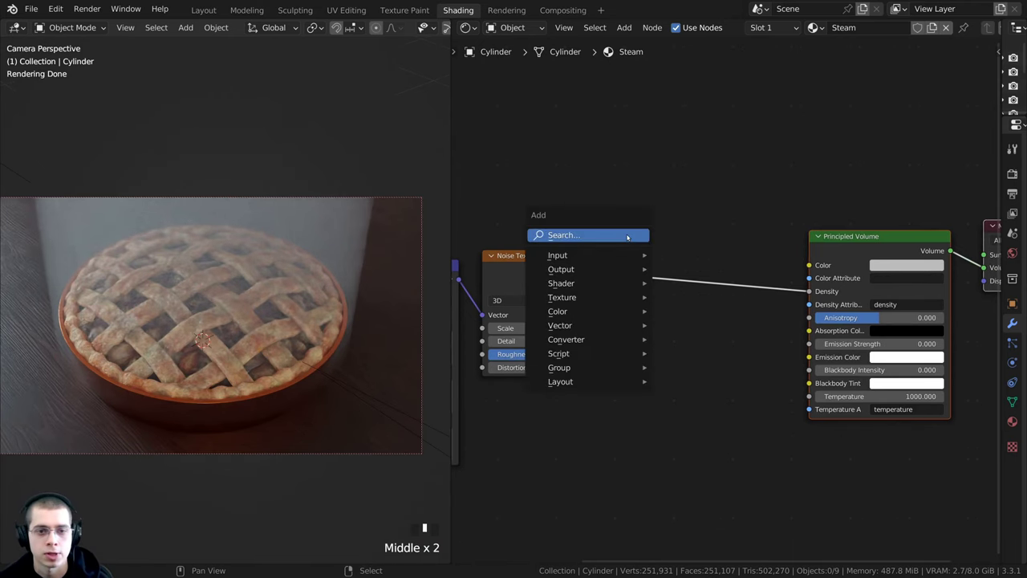
pyautogui.click(627, 236)
pyautogui.write('col')
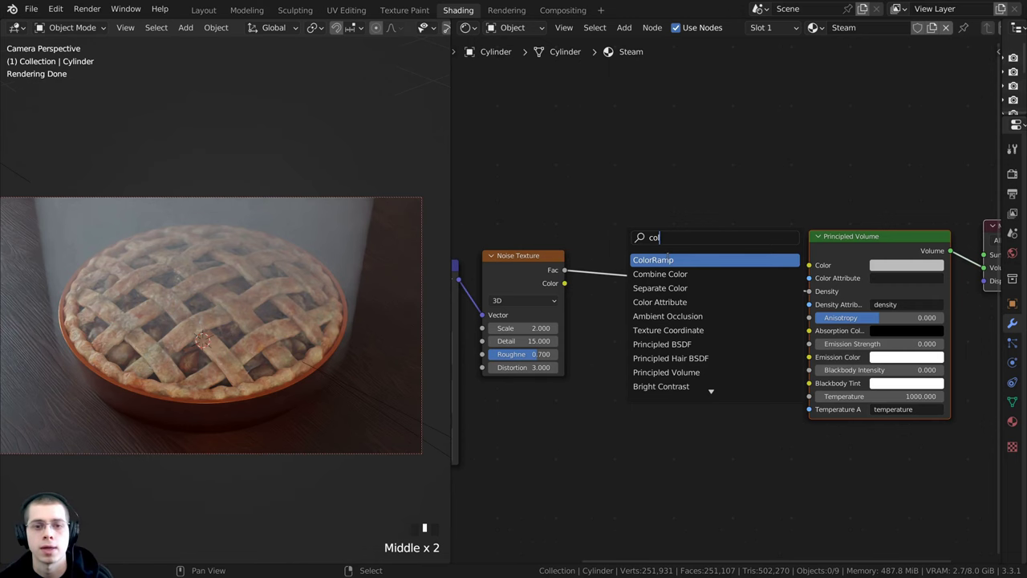
pyautogui.press('Return')
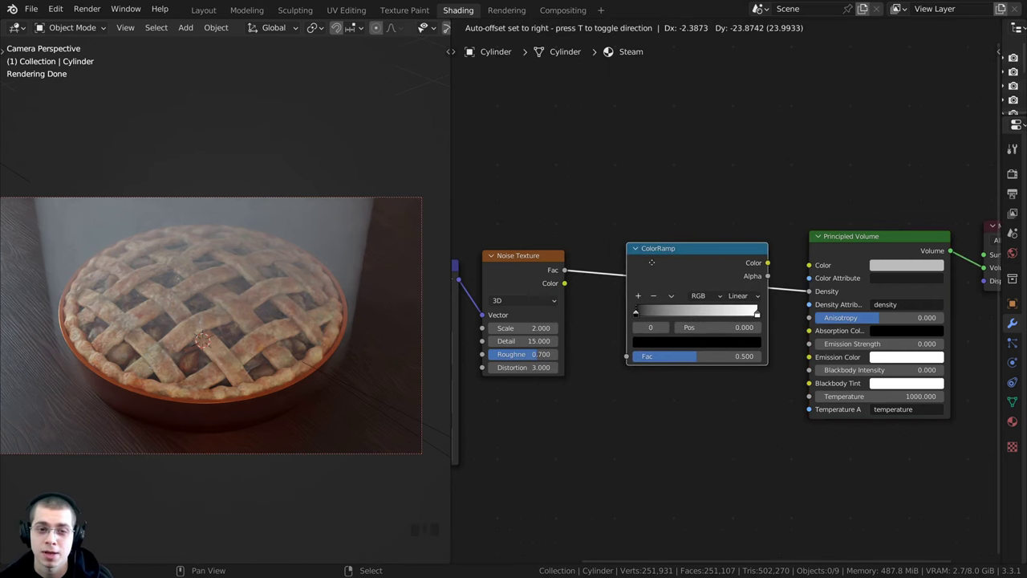
pyautogui.click(675, 253)
# Narrow the ColorRamp's gradient by moving the black stop to 0.527 and pulling the white stop inward
pyautogui.scroll(6, 655, 293)
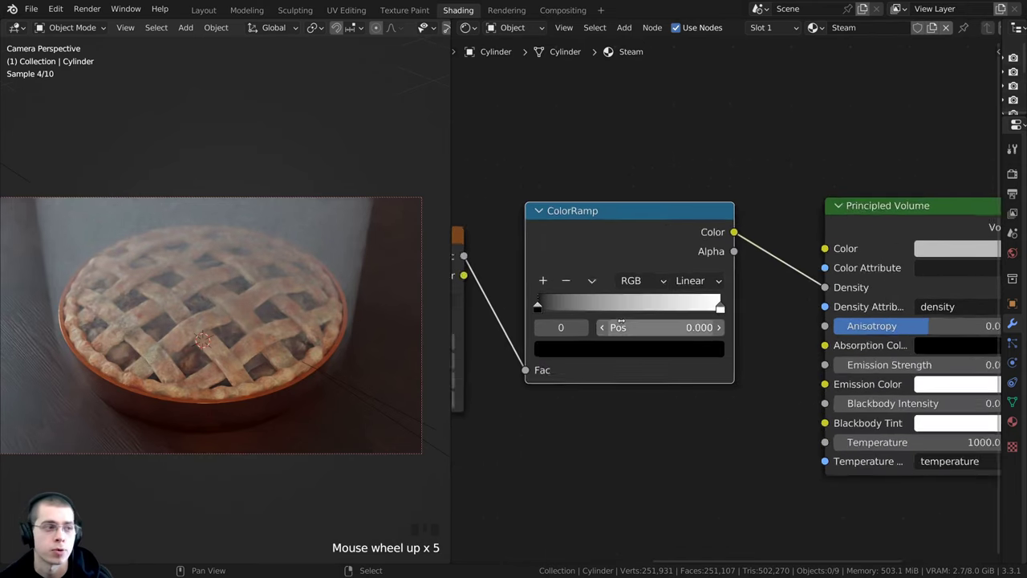
pyautogui.moveTo(523, 308); pyautogui.dragTo(612, 313)
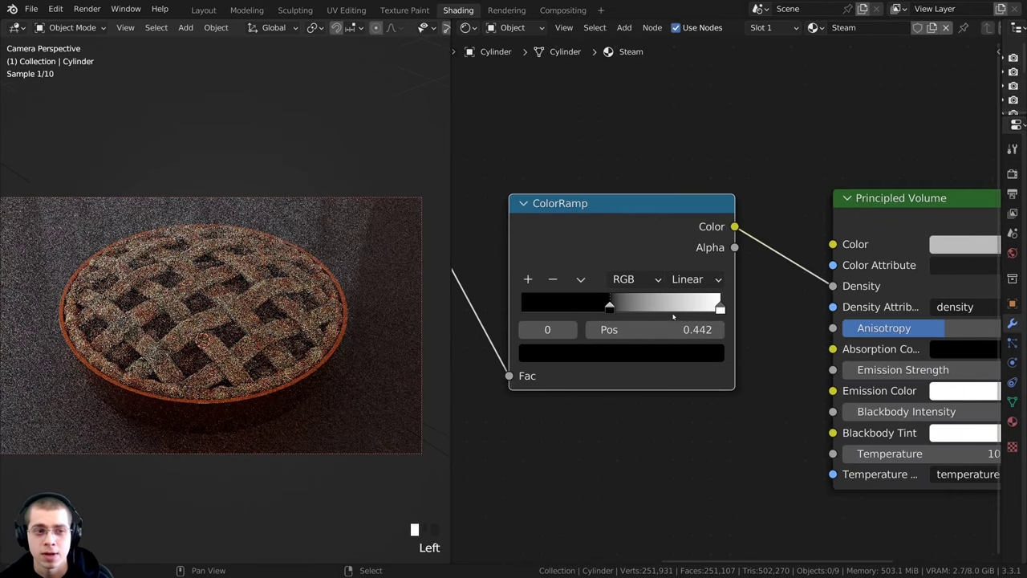
pyautogui.moveTo(707, 306); pyautogui.dragTo(674, 307)
pyautogui.moveTo(610, 309); pyautogui.dragTo(627, 310)
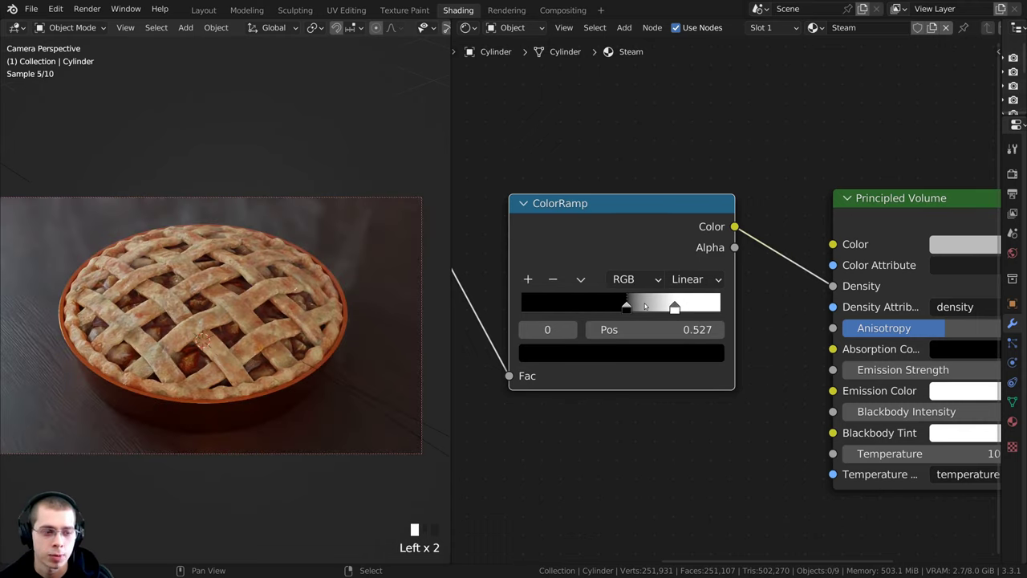
# Preview the ColorRamp on the cylinder and fine-tune both stops, placing the black stop at 0.561
pyautogui.keyDown('ctrl'); pyautogui.keyDown('shift'); pyautogui.click(614, 218); pyautogui.keyUp('shift'); pyautogui.keyUp('ctrl')
pyautogui.click(674, 308)
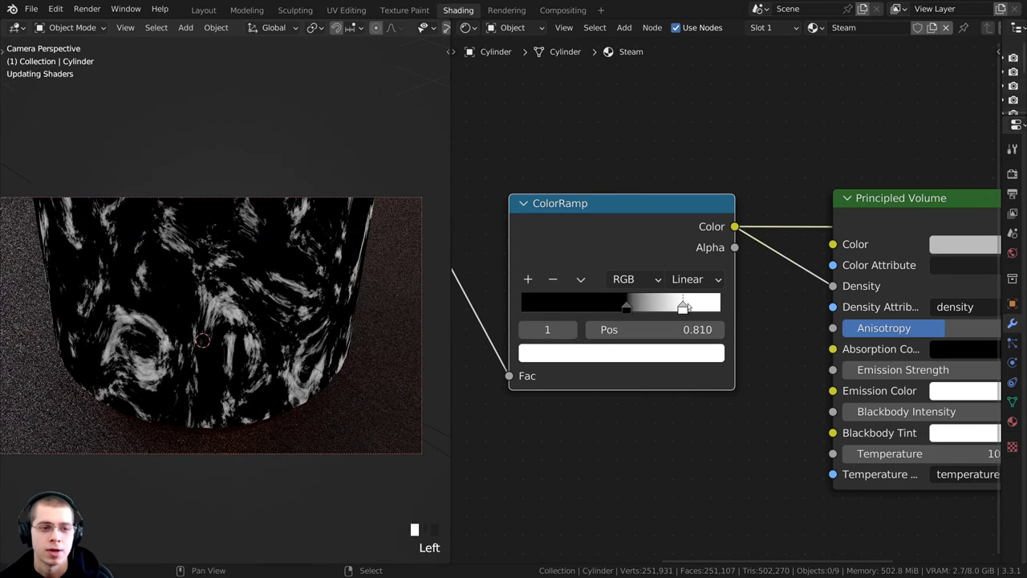
pyautogui.moveTo(674, 305); pyautogui.dragTo(633, 307)
# Disconnect the ColorRamp preview from the Material Output's Surface input, moving the Principled Volume node aside to reach the link and back up
pyautogui.scroll(-5, 654, 302)
pyautogui.moveTo(876, 333); pyautogui.dragTo(759, 357, button='middle')
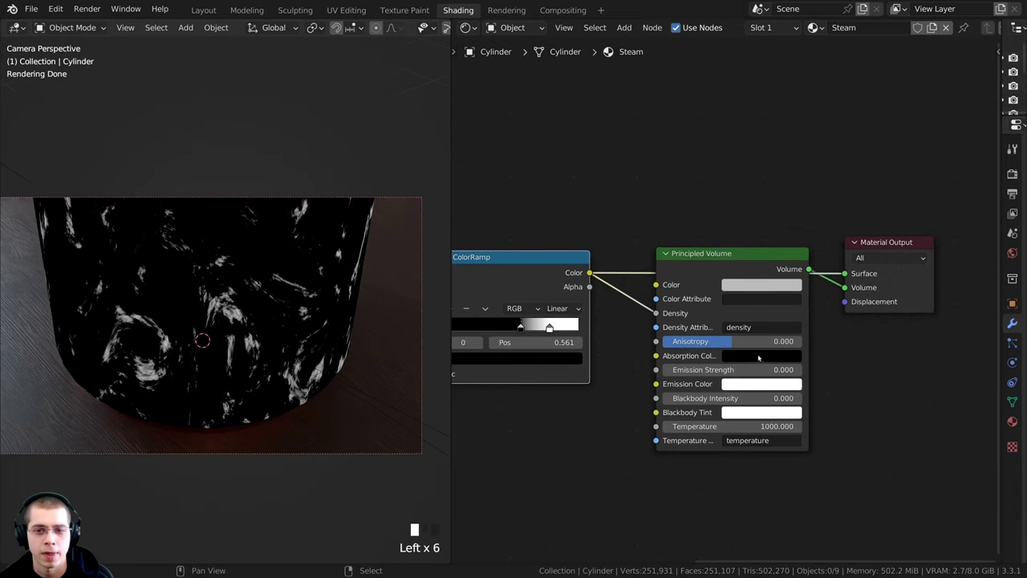
pyautogui.scroll(2, 748, 292)
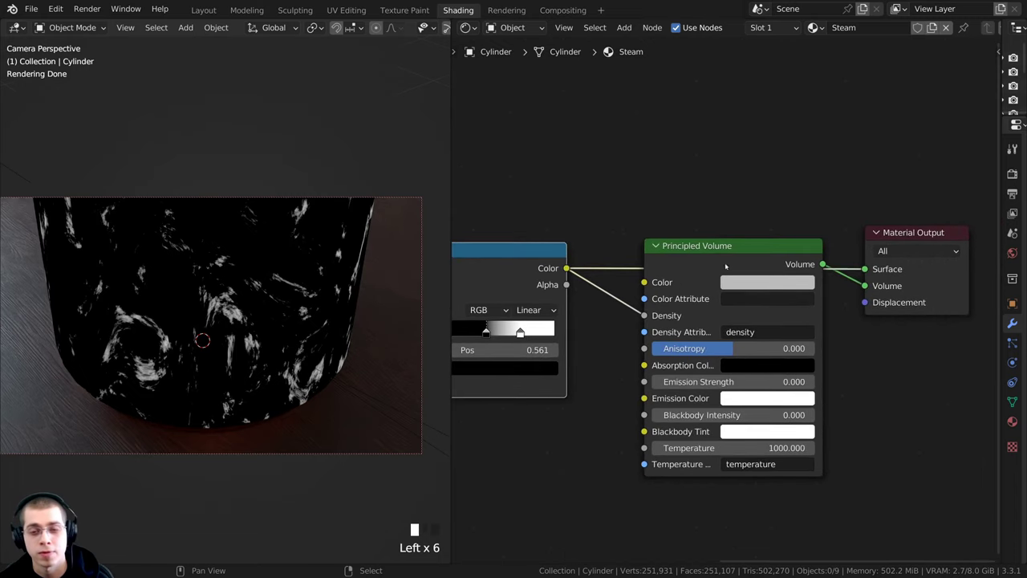
pyautogui.moveTo(726, 266); pyautogui.dragTo(716, 323)
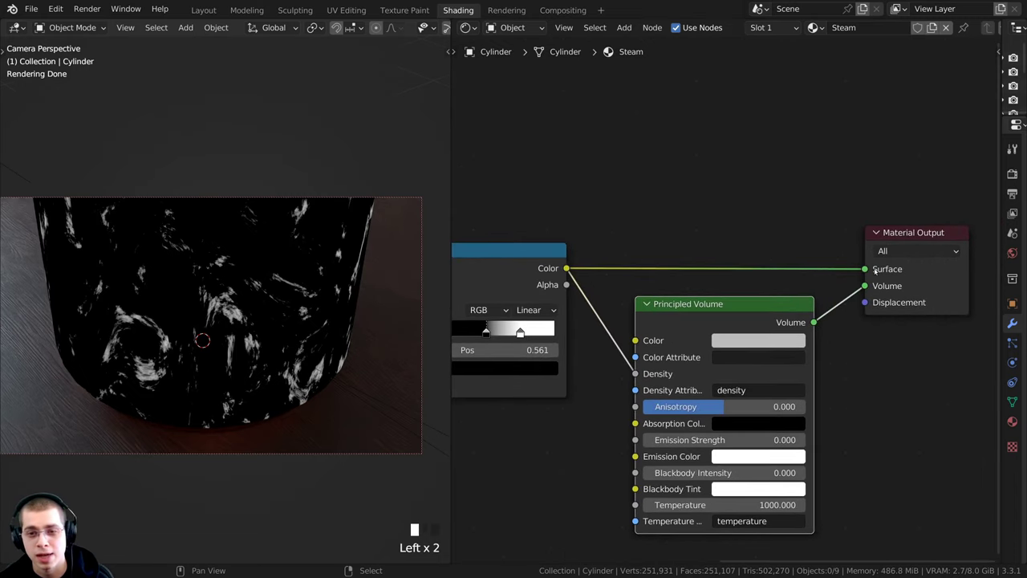
pyautogui.moveTo(865, 270); pyautogui.dragTo(770, 195)
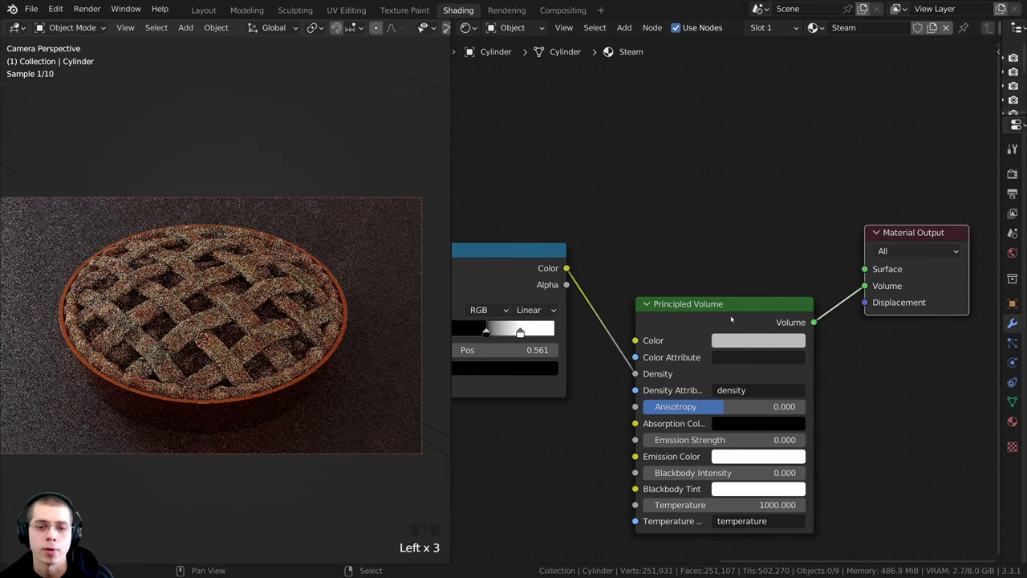
pyautogui.moveTo(736, 318); pyautogui.dragTo(733, 272)
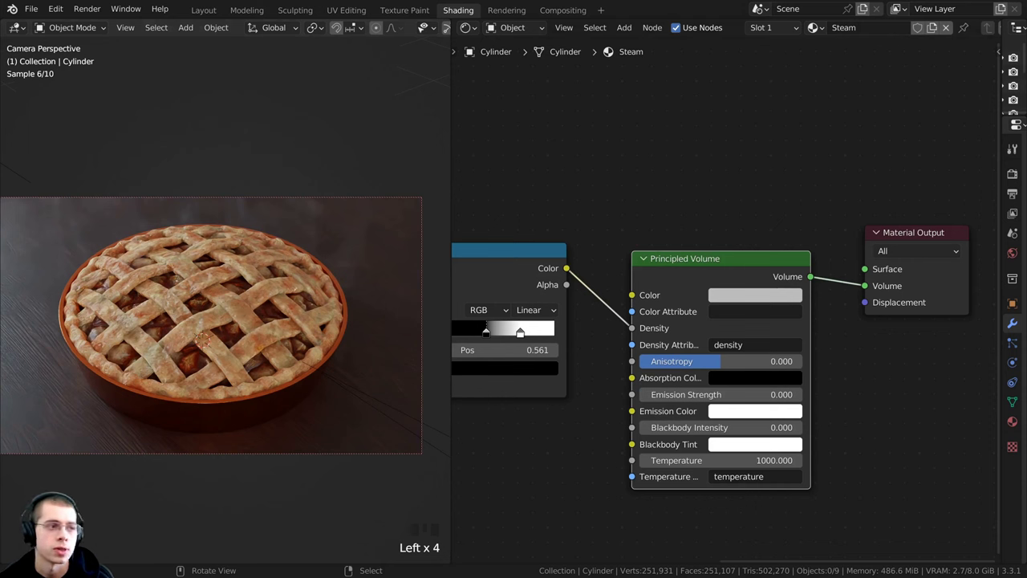
pyautogui.click(751, 300)
pyautogui.moveTo(782, 136); pyautogui.dragTo(824, 158)
pyautogui.rightClick(823, 158)
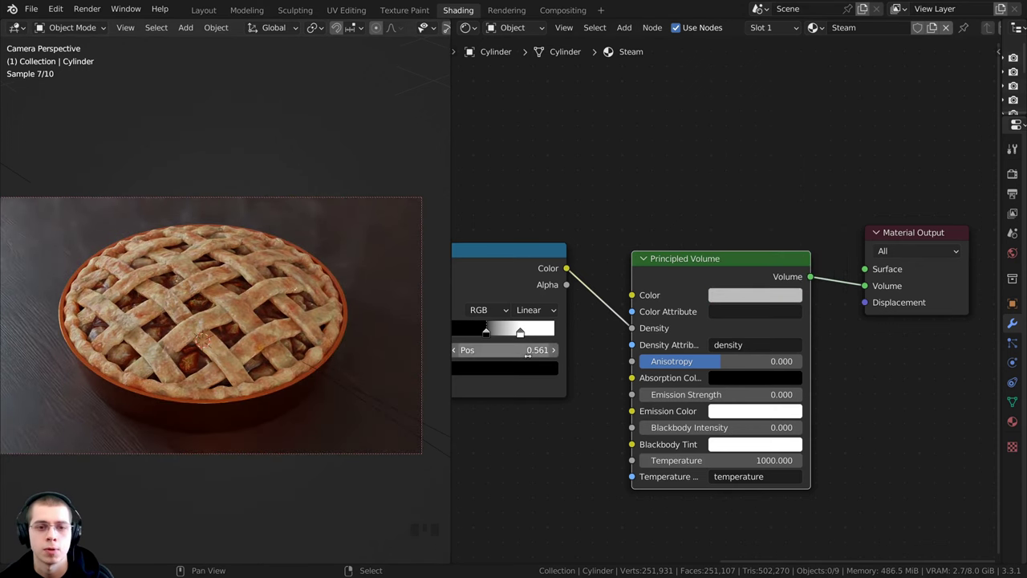
# View the pie from outside the camera and adjust the steam's ColorRamp, moving the white stop to 0.818
pyautogui.moveTo(515, 350); pyautogui.dragTo(573, 339, button='middle')
pyautogui.moveTo(341, 281); pyautogui.dragTo(285, 252, button='middle')
pyautogui.scroll(-4, 285, 253)
pyautogui.keyDown('shift'); pyautogui.moveTo(285, 253); pyautogui.dragTo(246, 169, button='middle'); pyautogui.keyUp('shift')
pyautogui.scroll(4, 246, 163)
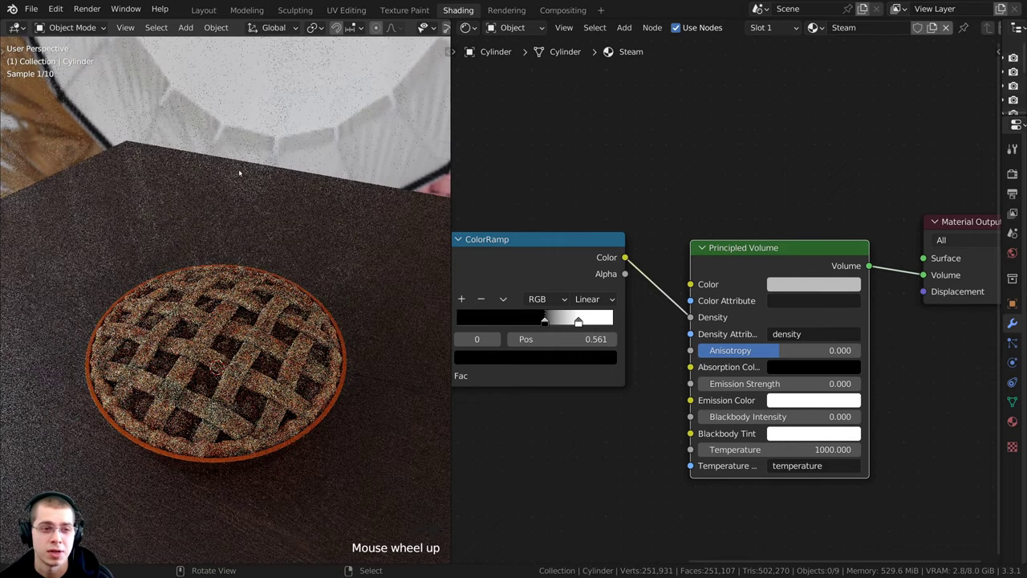
pyautogui.scroll(2, 482, 369)
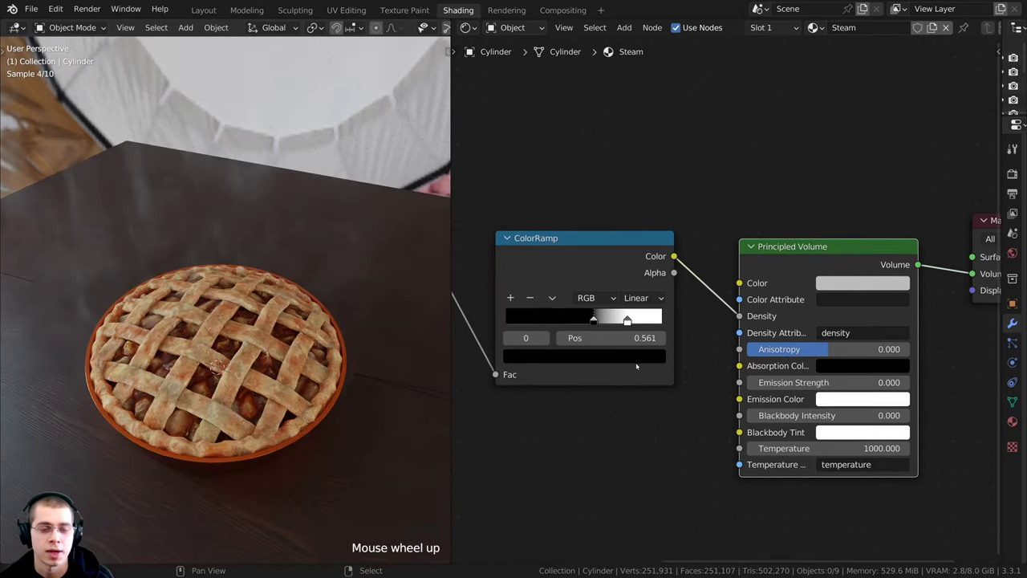
pyautogui.moveTo(572, 308)
pyautogui.mouseDown()
pyautogui.moveTo(548, 309)
pyautogui.moveTo(591, 309)
pyautogui.mouseUp()
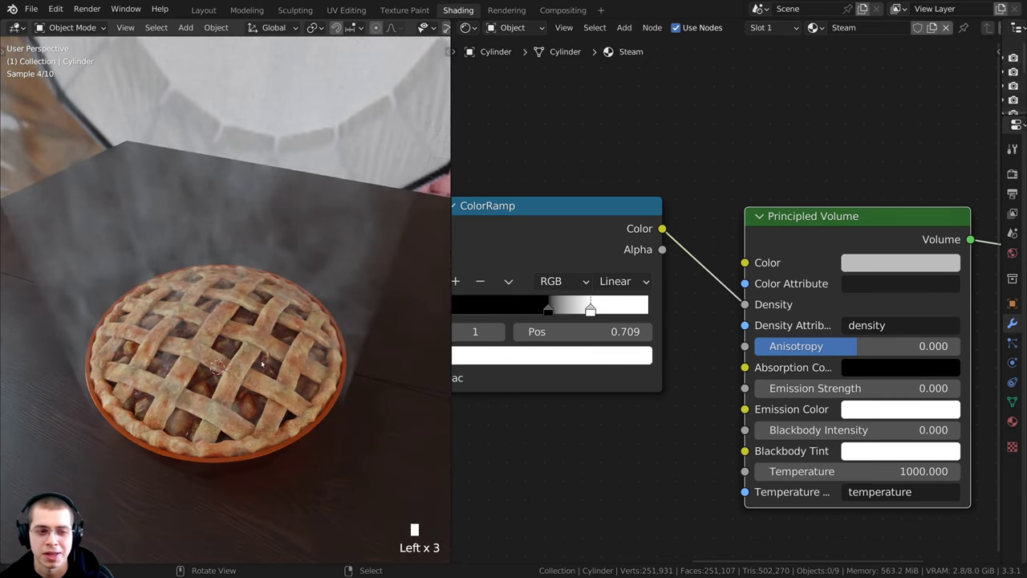
pyautogui.moveTo(590, 311); pyautogui.dragTo(613, 311)
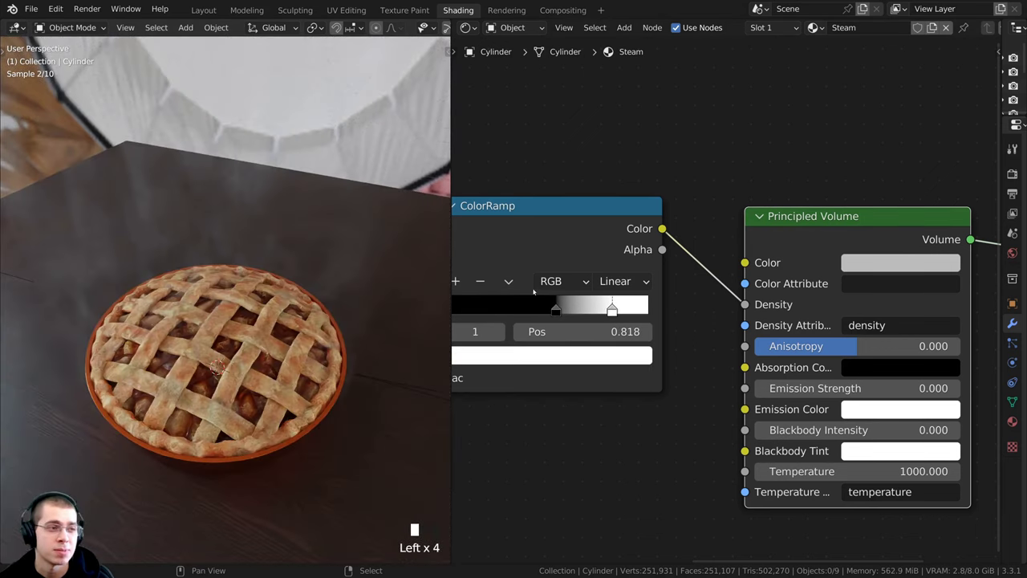
# Return to the camera view, set the ColorRamp's black stop to 0.548 and select the steam cylinder
pyautogui.press('KP_0')
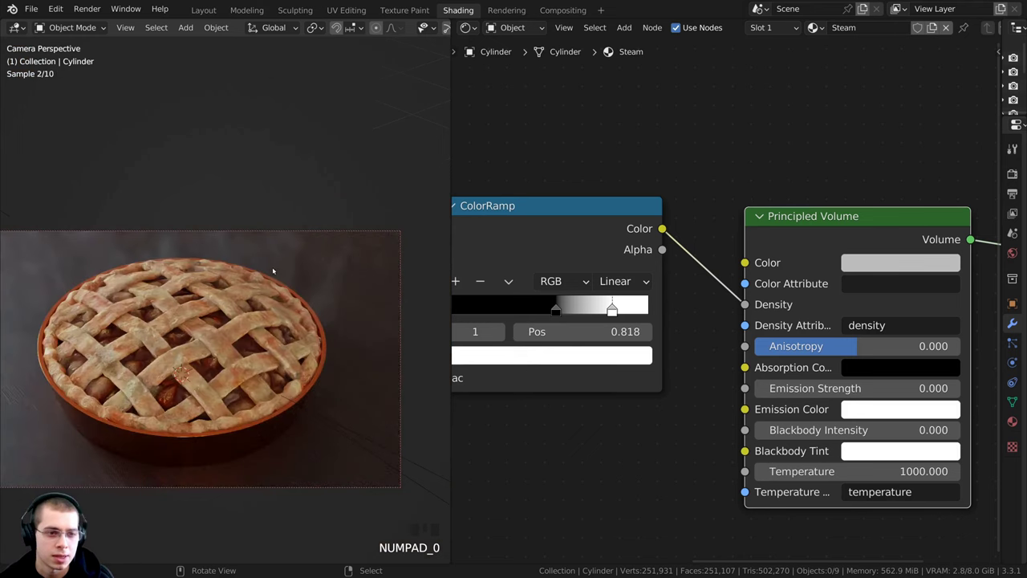
pyautogui.keyDown('shift'); pyautogui.moveTo(299, 258); pyautogui.dragTo(292, 254, button='middle'); pyautogui.keyUp('shift')
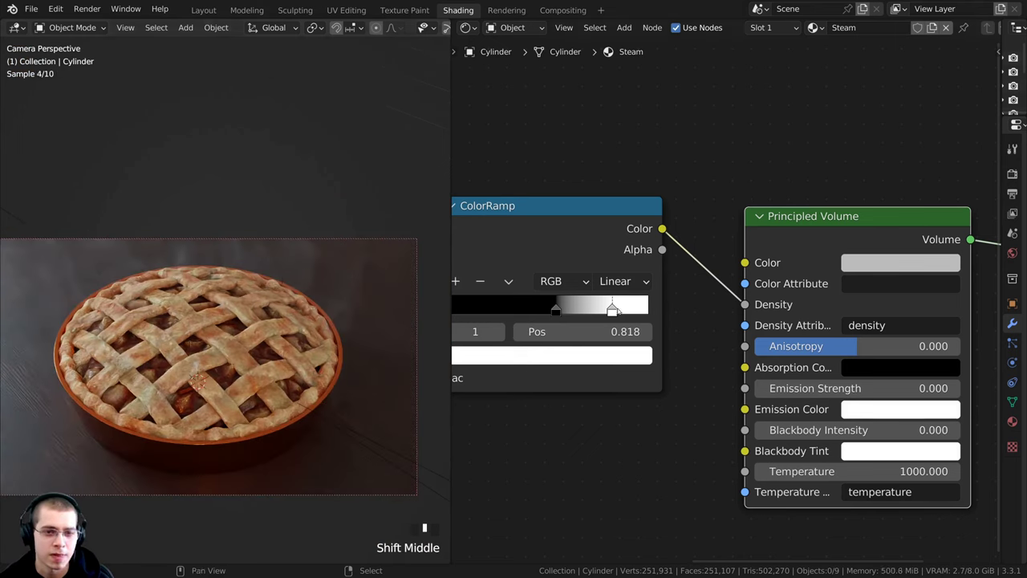
pyautogui.moveTo(612, 310); pyautogui.dragTo(611, 310)
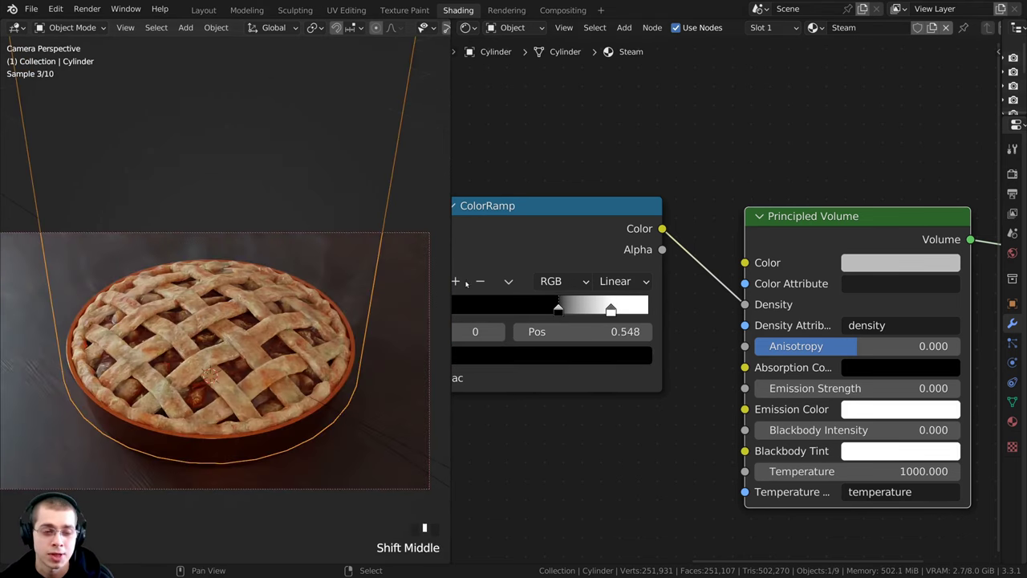
# Rotate the steam cylinder slightly around the global Z axis to vary the steam pattern over the pie
pyautogui.scroll(-2, 353, 295)
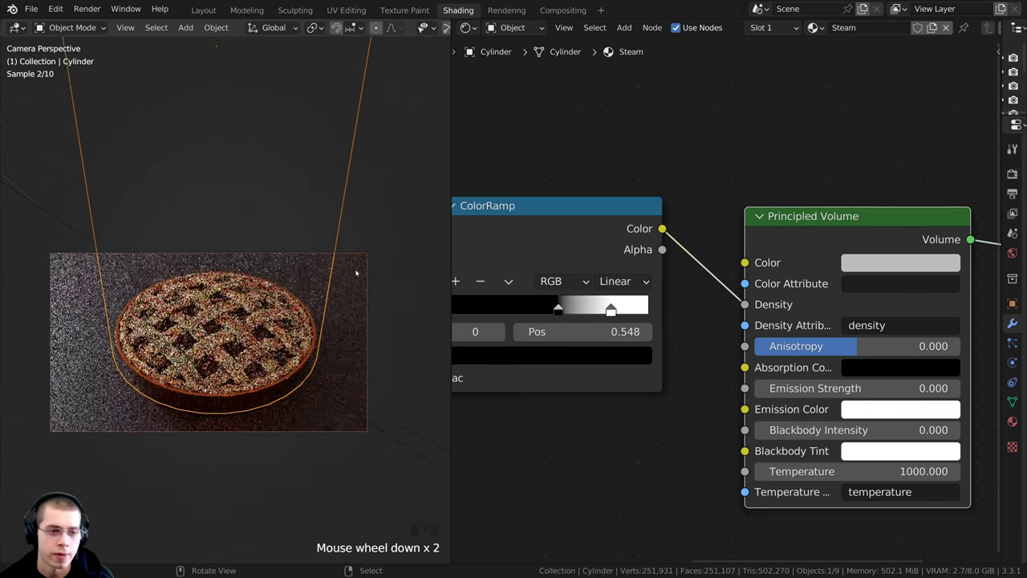
pyautogui.scroll(2, 337, 248)
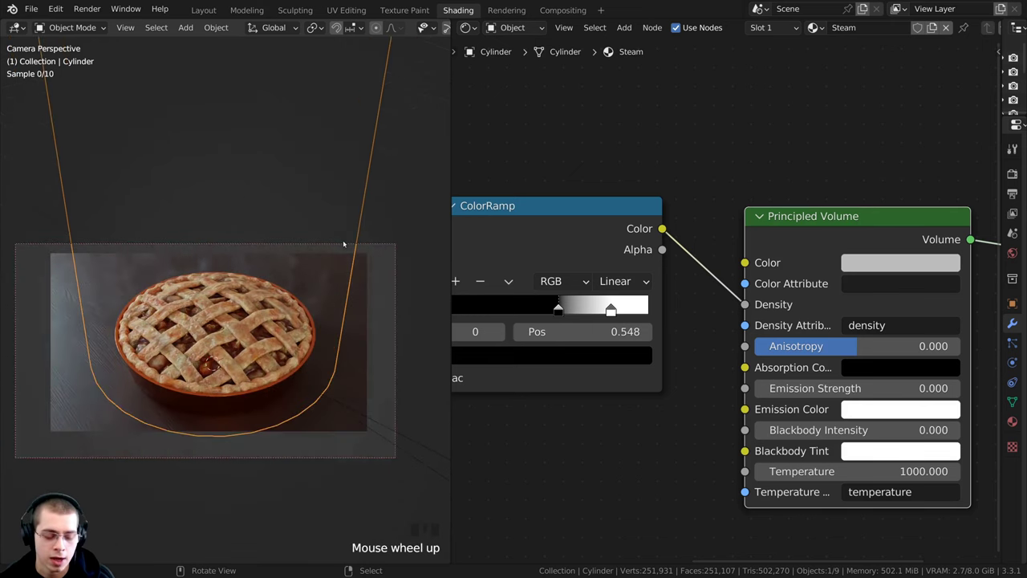
pyautogui.press('r')
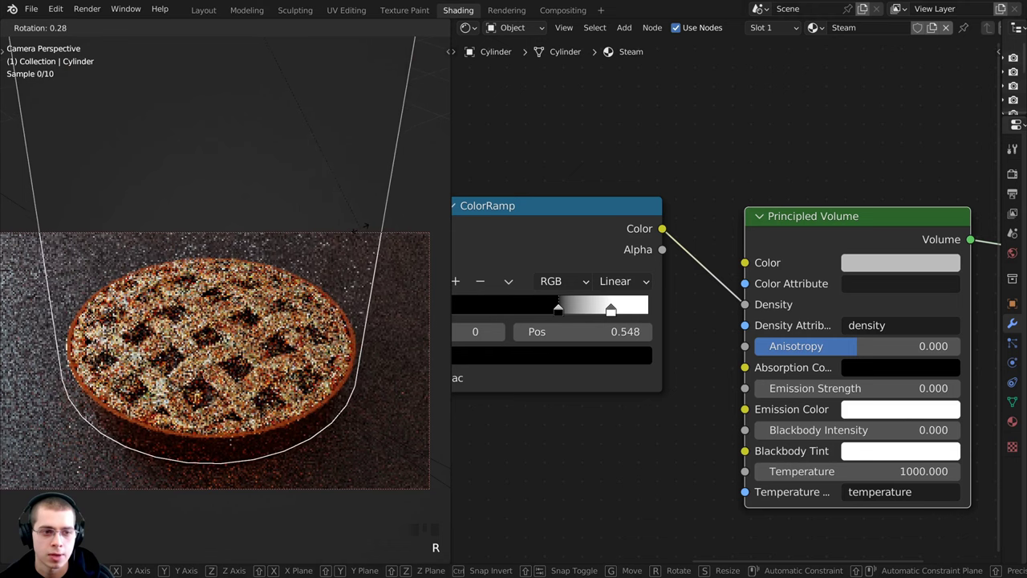
pyautogui.press('z')
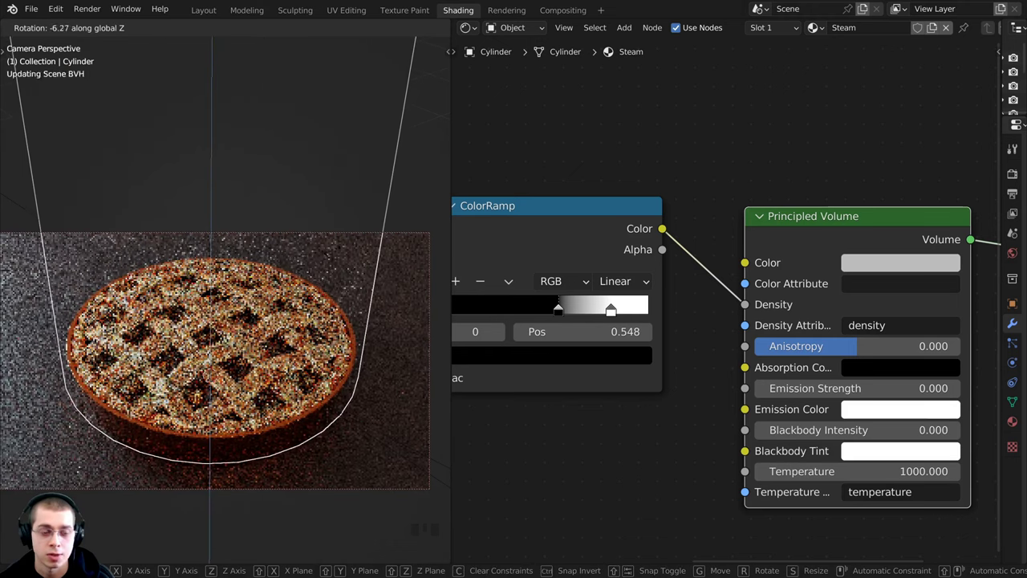
pyautogui.click(325, 263)
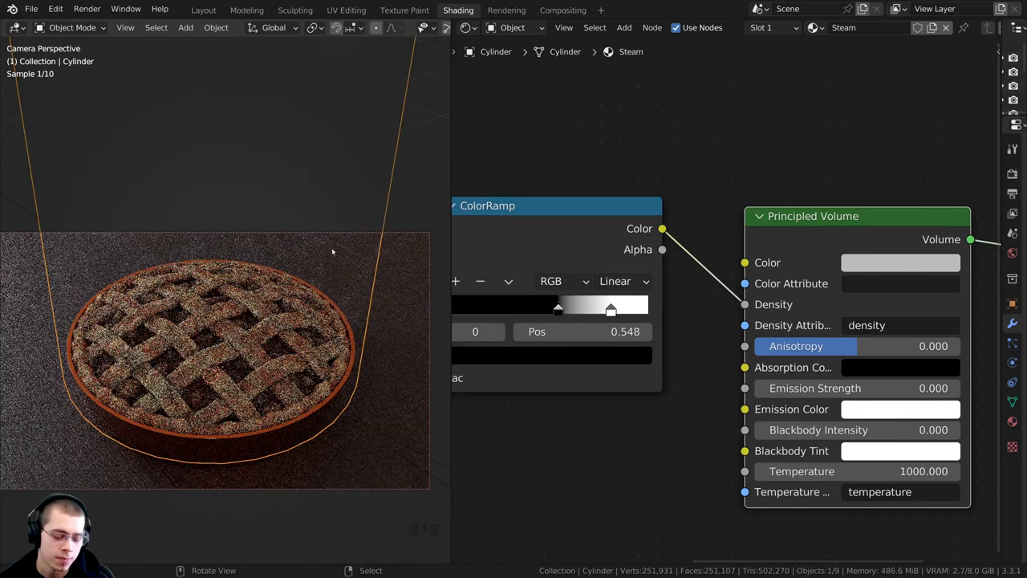
# Shift the steam cylinder down and back up along the global Z axis, leaving it slightly above its starting height
pyautogui.press('g')
pyautogui.press('z')
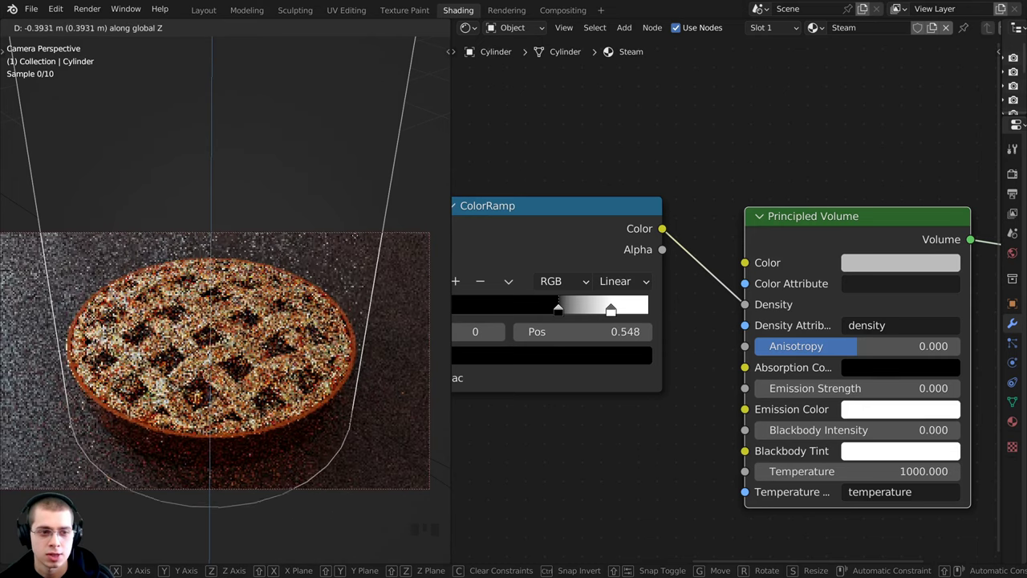
pyautogui.click(355, 237)
pyautogui.press('g')
pyautogui.press('z')
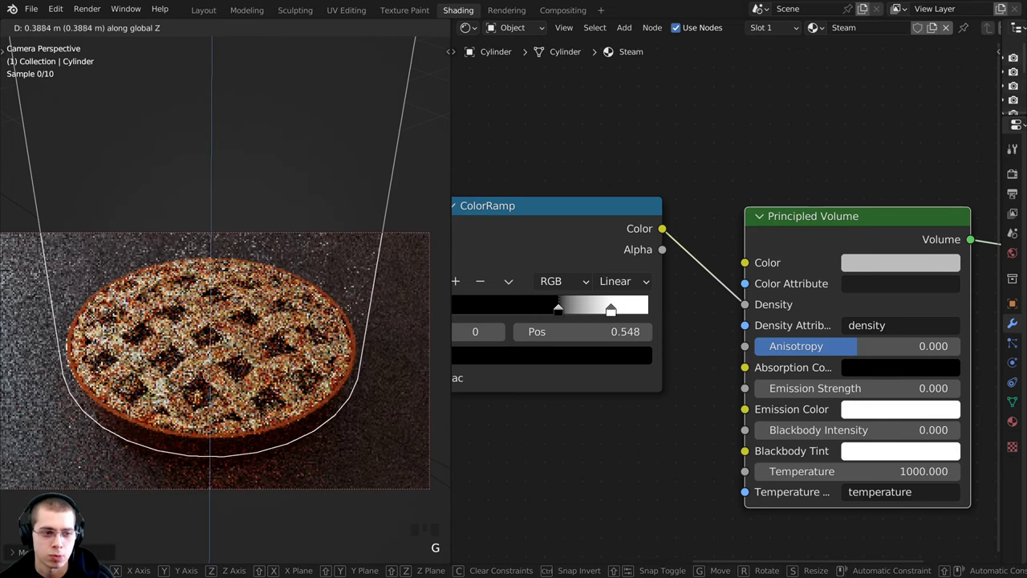
pyautogui.click(374, 252)
pyautogui.press('a')
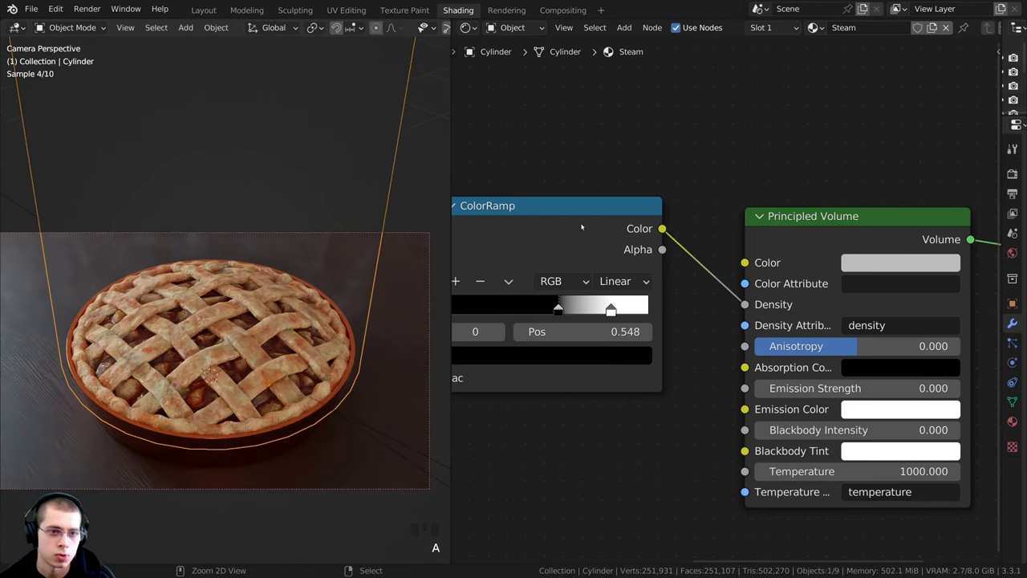
# Preview the ColorRamp on the cylinder again and set its white stop to 0.769
pyautogui.keyDown('ctrl'); pyautogui.keyDown('shift'); pyautogui.click(579, 223); pyautogui.keyUp('shift'); pyautogui.keyUp('ctrl')
pyautogui.moveTo(594, 262); pyautogui.dragTo(642, 269, button='middle')
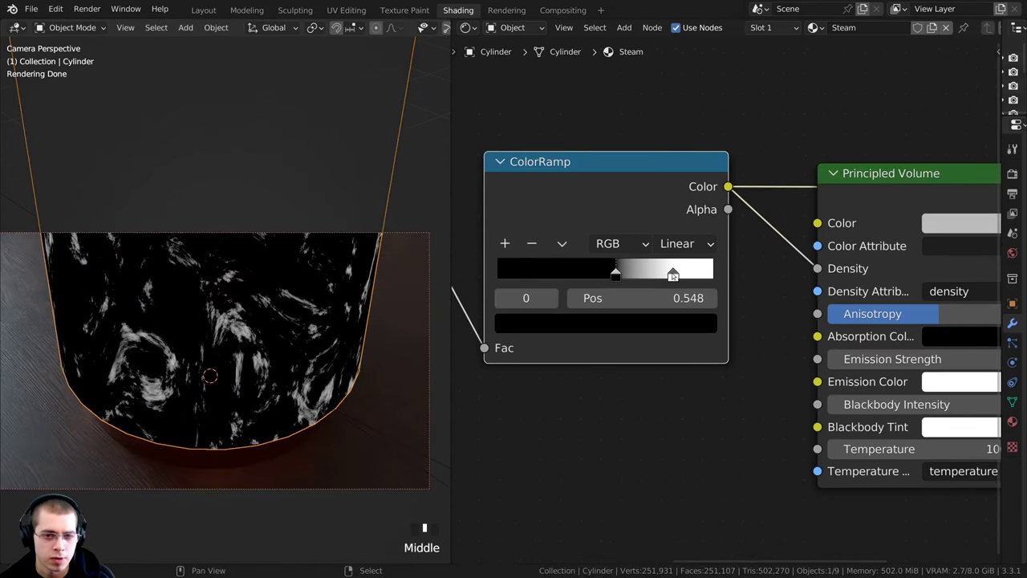
pyautogui.click(670, 276)
pyautogui.moveTo(668, 276)
pyautogui.mouseDown()
pyautogui.moveTo(617, 276)
pyautogui.moveTo(662, 275)
pyautogui.mouseUp()
# Turn the cylinder around the global Z axis so a different part of the previewed noise faces the camera
pyautogui.press('r')
pyautogui.press('z')
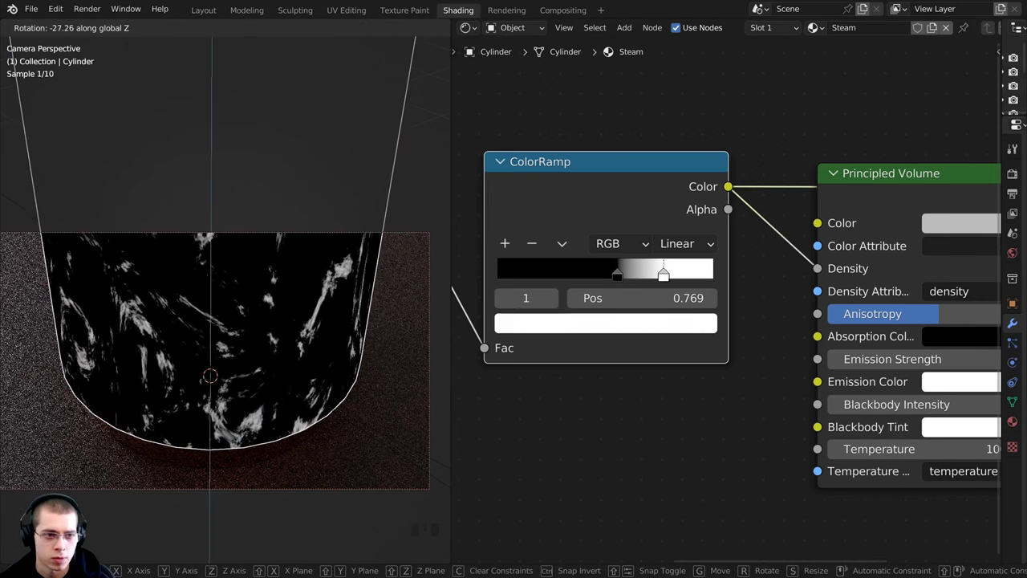
pyautogui.click(383, 169)
# Disconnect the preview from the Material Output's Surface input, check the steam through the camera and deselect everything
pyautogui.scroll(-4, 800, 328)
pyautogui.moveTo(800, 328); pyautogui.dragTo(628, 351, button='middle')
pyautogui.moveTo(878, 234); pyautogui.dragTo(811, 141)
pyautogui.keyDown('shift'); pyautogui.moveTo(232, 271); pyautogui.dragTo(193, 282, button='middle'); pyautogui.keyUp('shift')
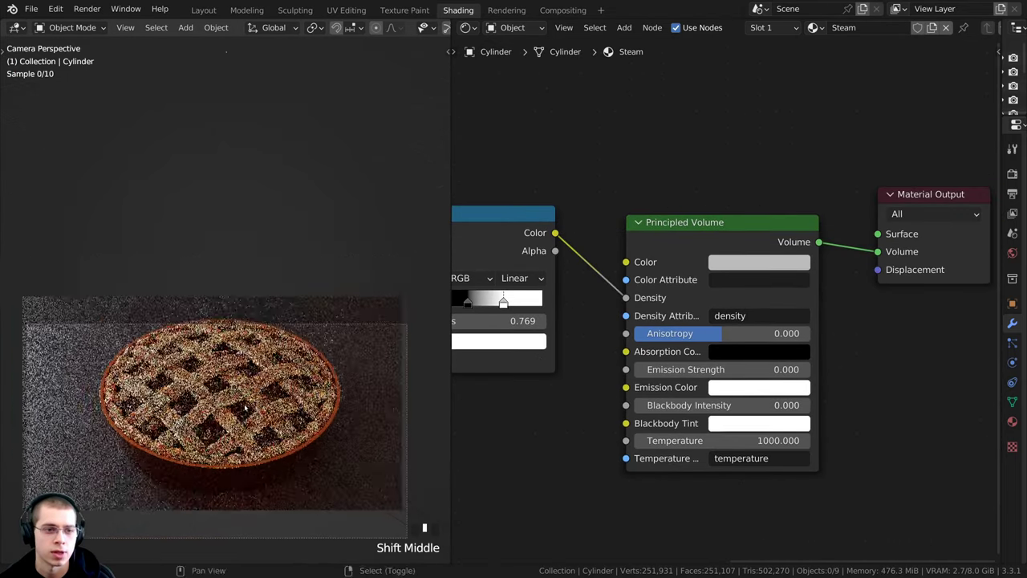
pyautogui.scroll(2, 188, 285)
pyautogui.press('KP_0')
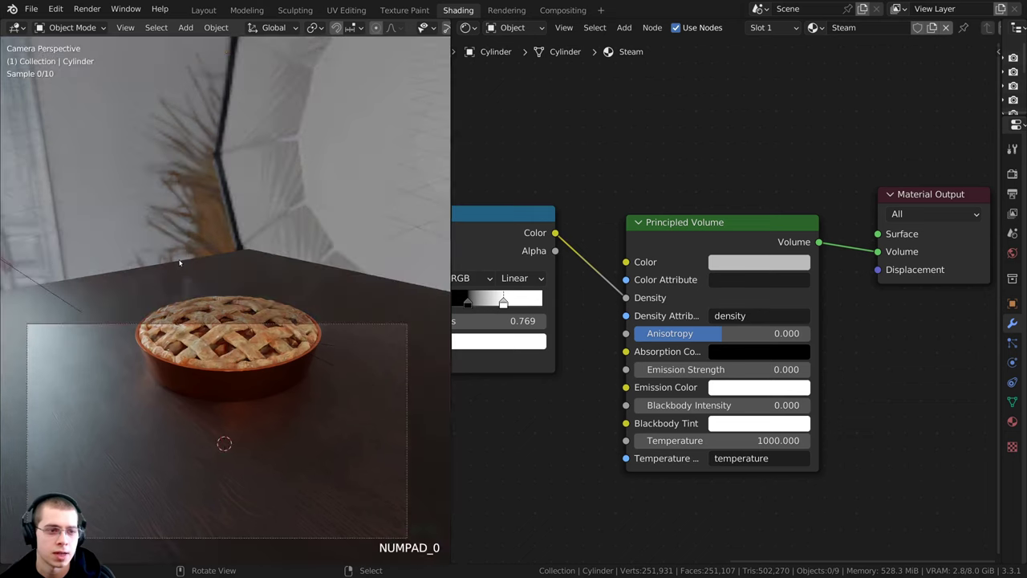
pyautogui.keyDown('shift'); pyautogui.moveTo(298, 350); pyautogui.dragTo(308, 252, button='middle'); pyautogui.keyUp('shift')
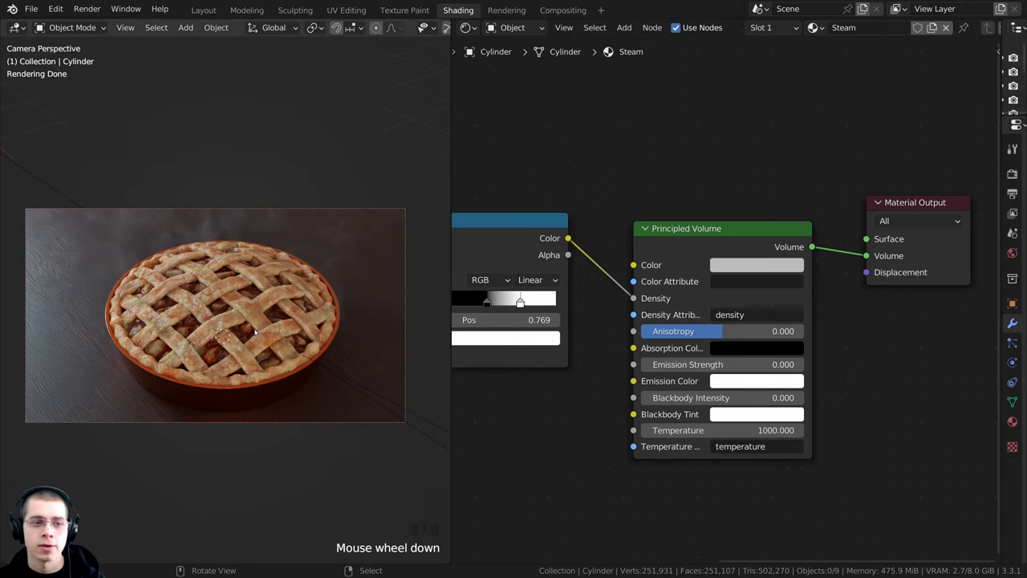
pyautogui.press('a')
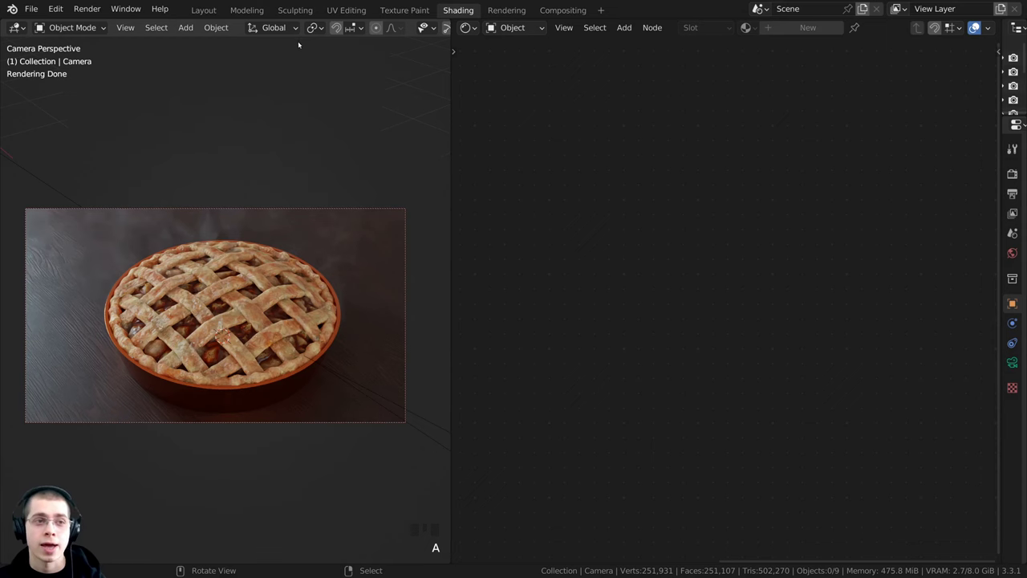
# Switch to the Layout workspace and hide the steam cylinder standing over the pie
pyautogui.click(206, 11)
pyautogui.moveTo(236, 225); pyautogui.dragTo(286, 286, button='middle')
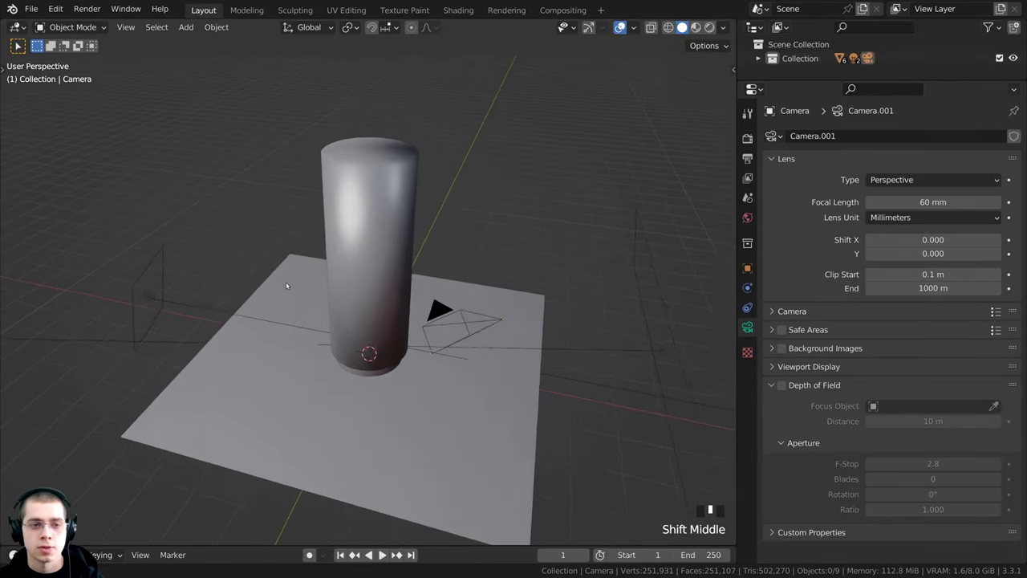
pyautogui.scroll(3, 387, 294)
pyautogui.keyDown('shift'); pyautogui.moveTo(387, 294); pyautogui.dragTo(396, 305, button='middle'); pyautogui.keyUp('shift')
pyautogui.rightClick(397, 237)
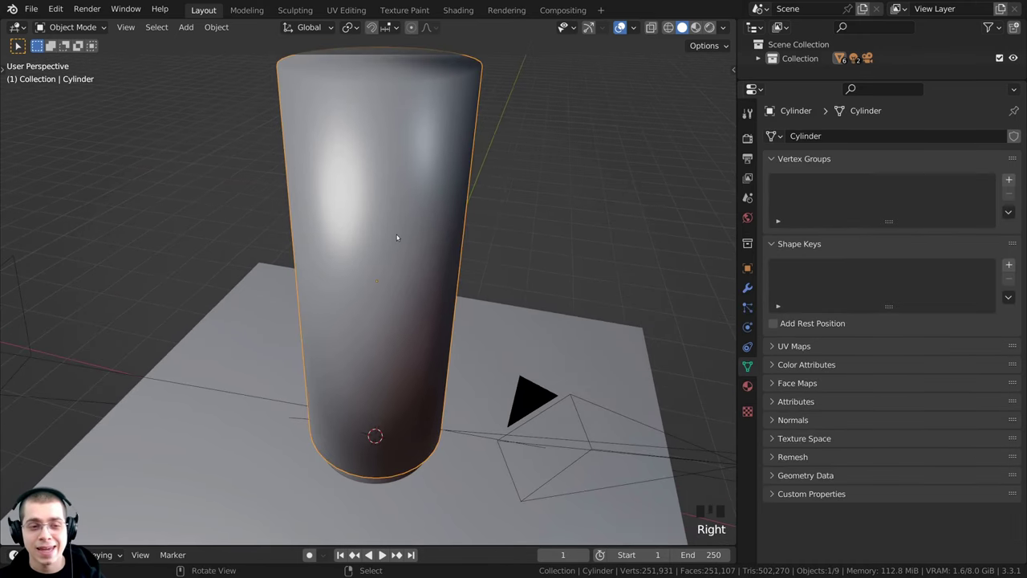
pyautogui.press('h')
# Add a Plain Axes empty at the 3D cursor in the pie
pyautogui.scroll(1, 398, 321)
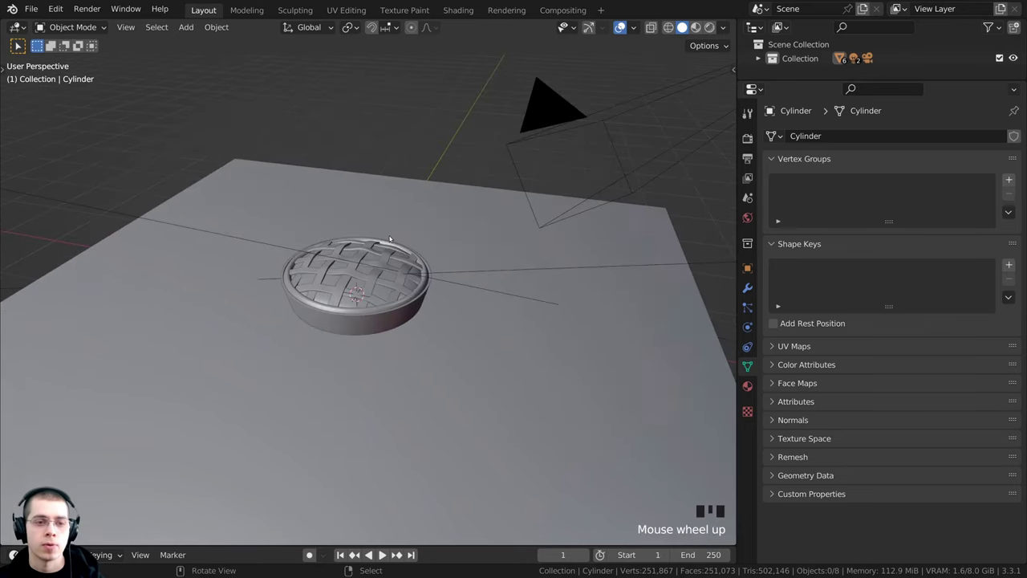
pyautogui.keyDown('shift'); pyautogui.scroll(1, 398, 313); pyautogui.keyUp('shift')
pyautogui.scroll(2, 398, 277)
pyautogui.hotkey('shift', 'a')
pyautogui.moveTo(398, 275)
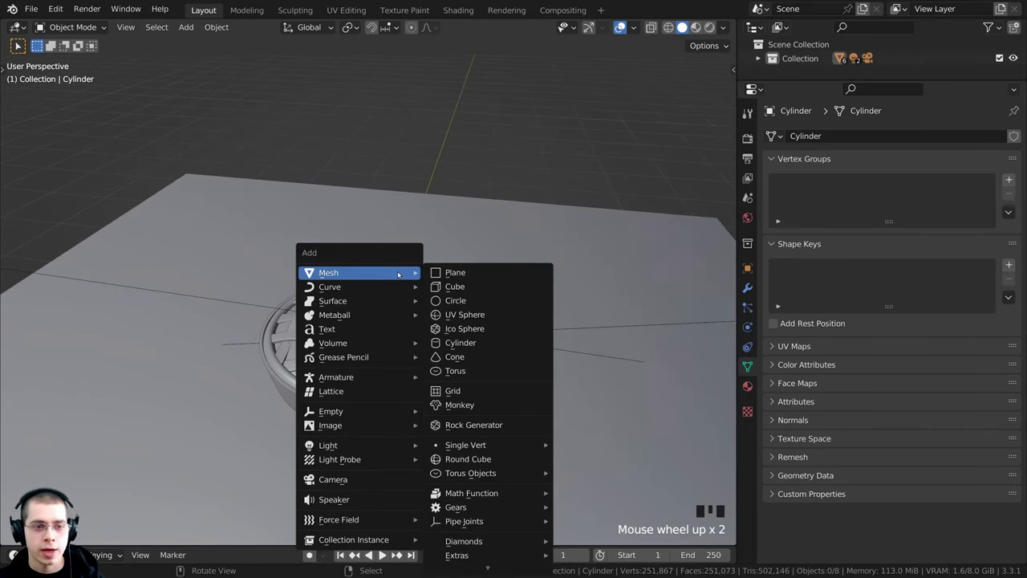
pyautogui.moveTo(370, 411)
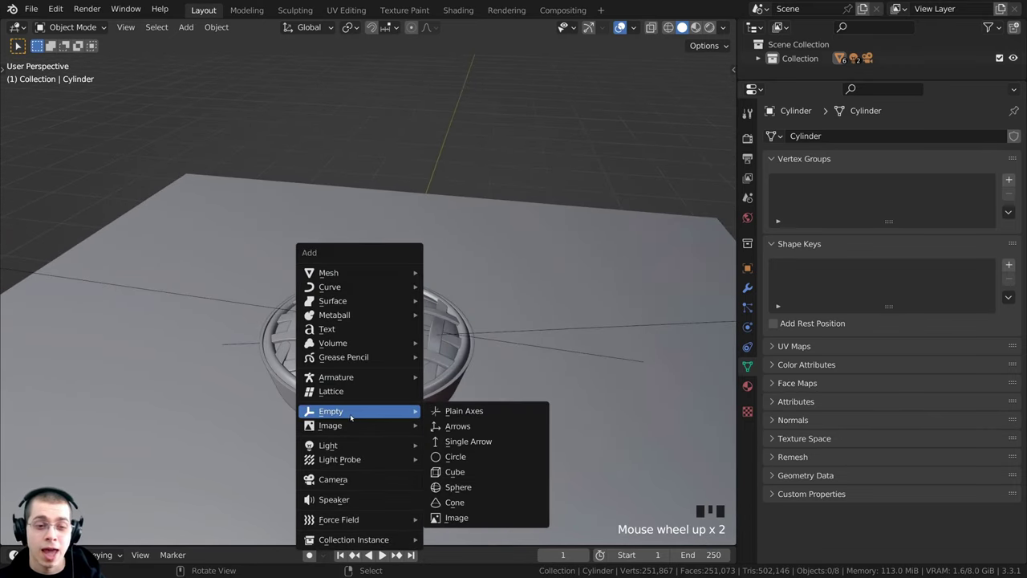
pyautogui.click(464, 412)
# Raise the empty to just above the pie's crust and scale it down to about 0.1
pyautogui.moveTo(432, 406); pyautogui.dragTo(431, 332, button='middle')
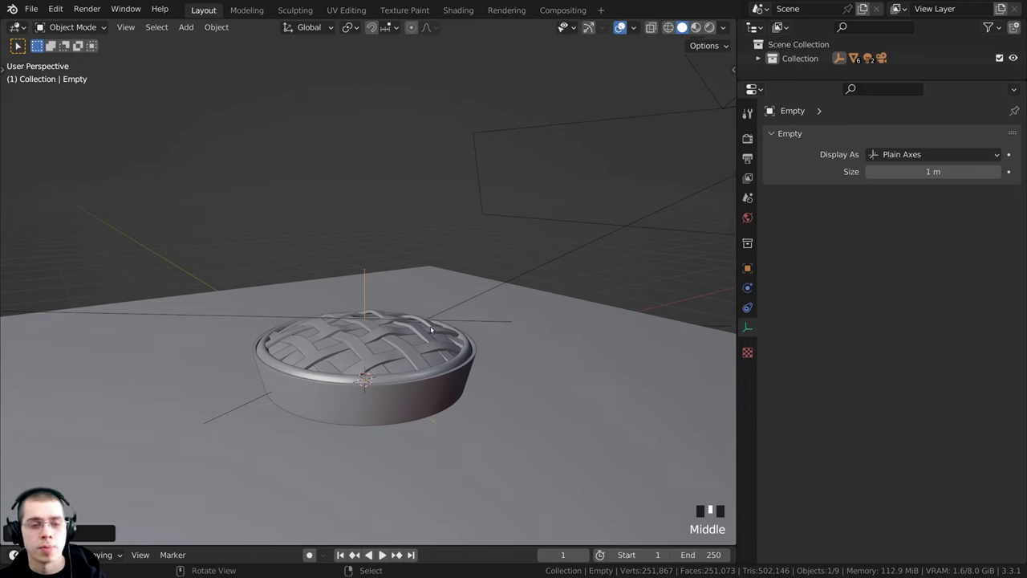
pyautogui.scroll(2, 581, 371)
pyautogui.press('g')
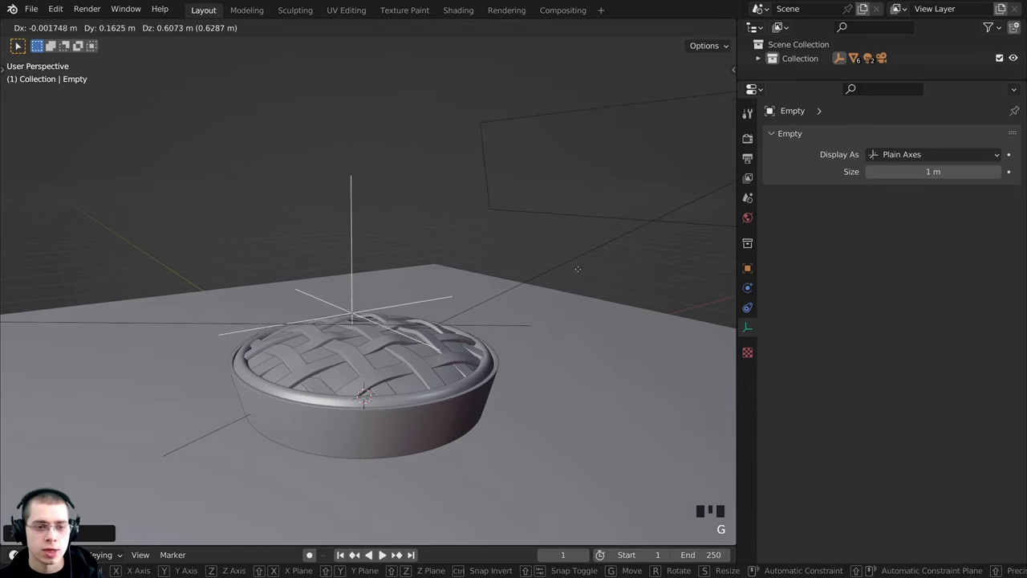
pyautogui.click(592, 265)
pyautogui.press('s')
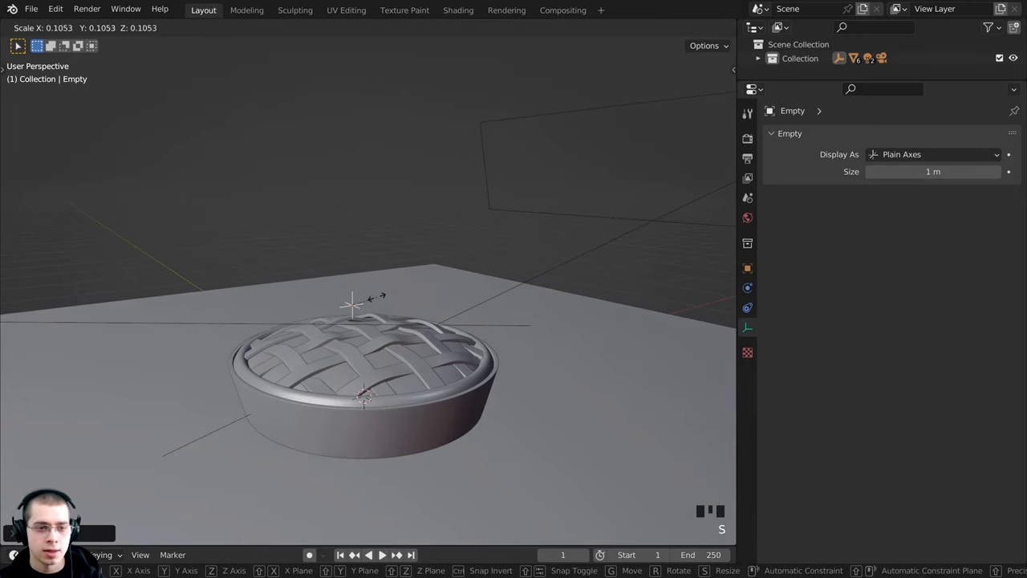
pyautogui.click(375, 300)
# Fine-tune the empty's position so it sits on the lattice crust near the middle of the pie
pyautogui.scroll(5, 382, 304)
pyautogui.press('g')
pyautogui.click(403, 342)
pyautogui.moveTo(401, 350); pyautogui.dragTo(532, 390, button='middle')
pyautogui.press('g')
pyautogui.click(599, 375)
pyautogui.press('g')
pyautogui.click(544, 372)
pyautogui.press('g')
pyautogui.click(532, 393)
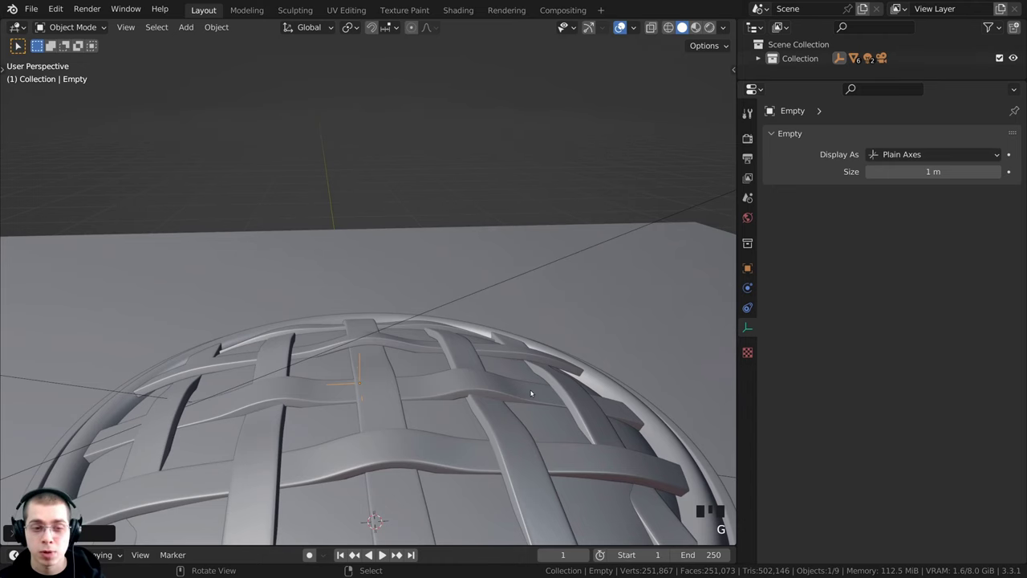
# Return to the camera view, select the camera and enable its Depth of Field
pyautogui.press('KP_0')
pyautogui.scroll(3, 530, 393)
pyautogui.hotkey('alt', 'a')
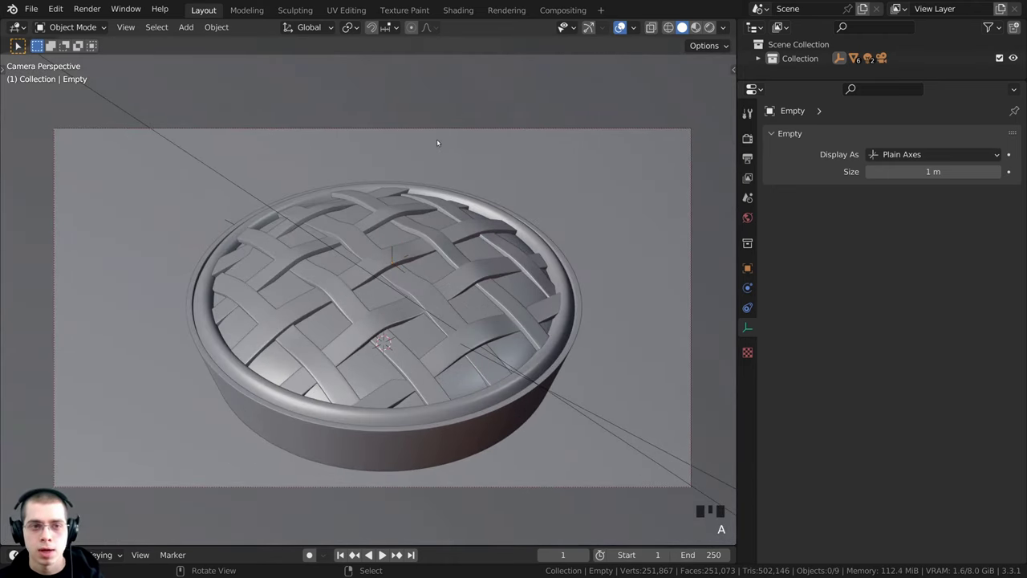
pyautogui.rightClick(436, 129)
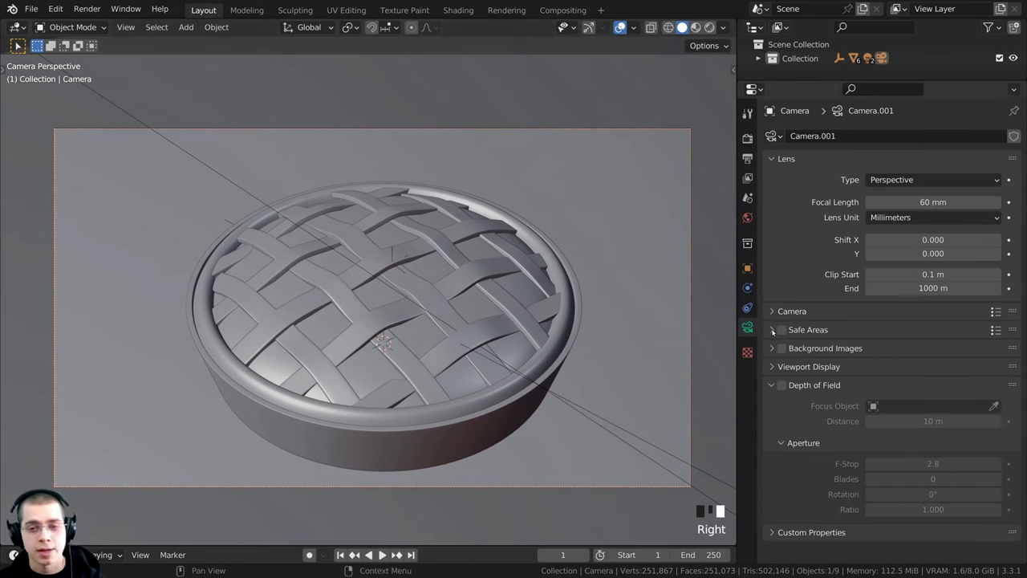
pyautogui.click(783, 385)
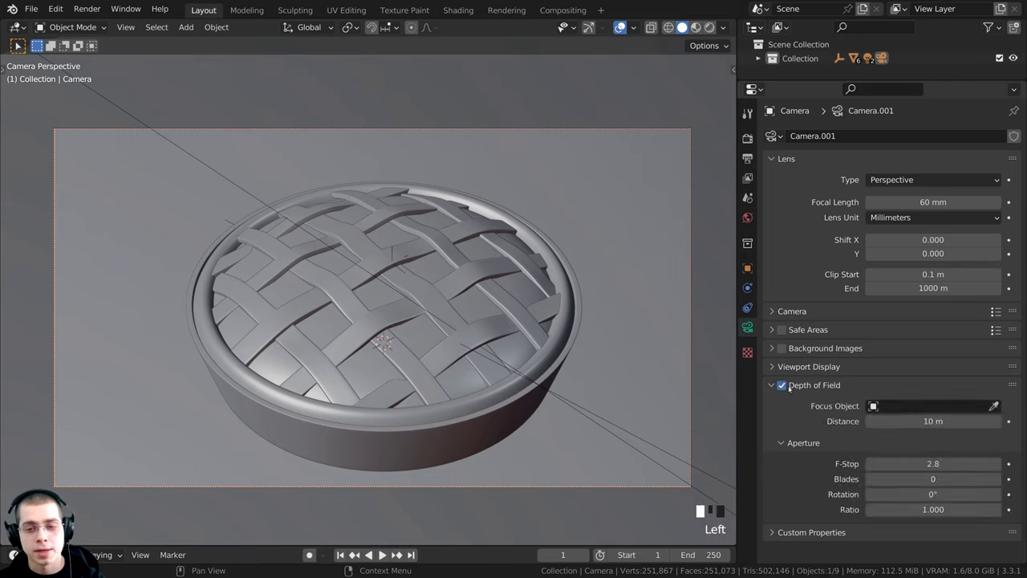
# Set the camera's depth of field Focus Object to the Empty on the crust
pyautogui.click(892, 406)
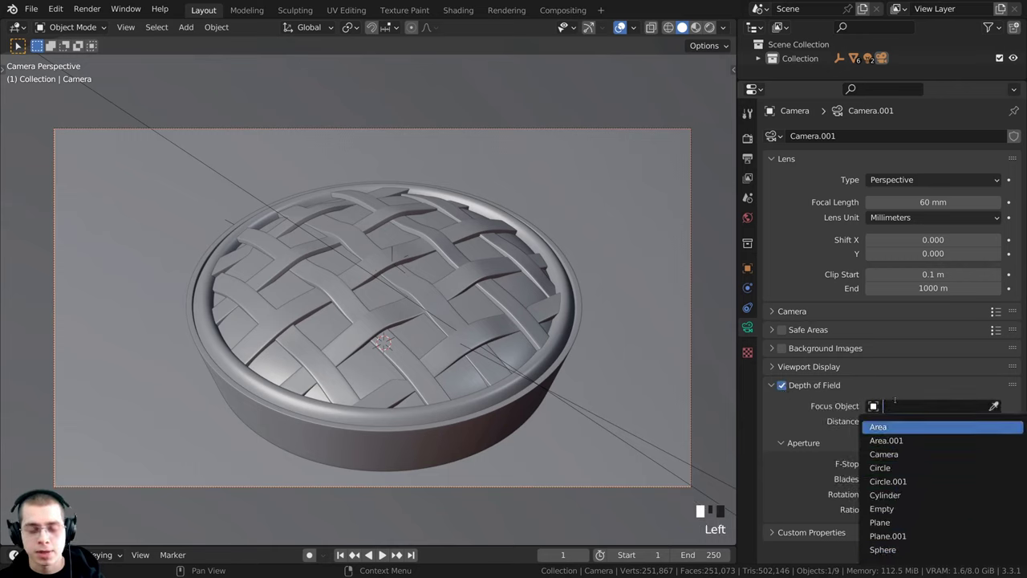
pyautogui.write('em')
pyautogui.click(921, 389)
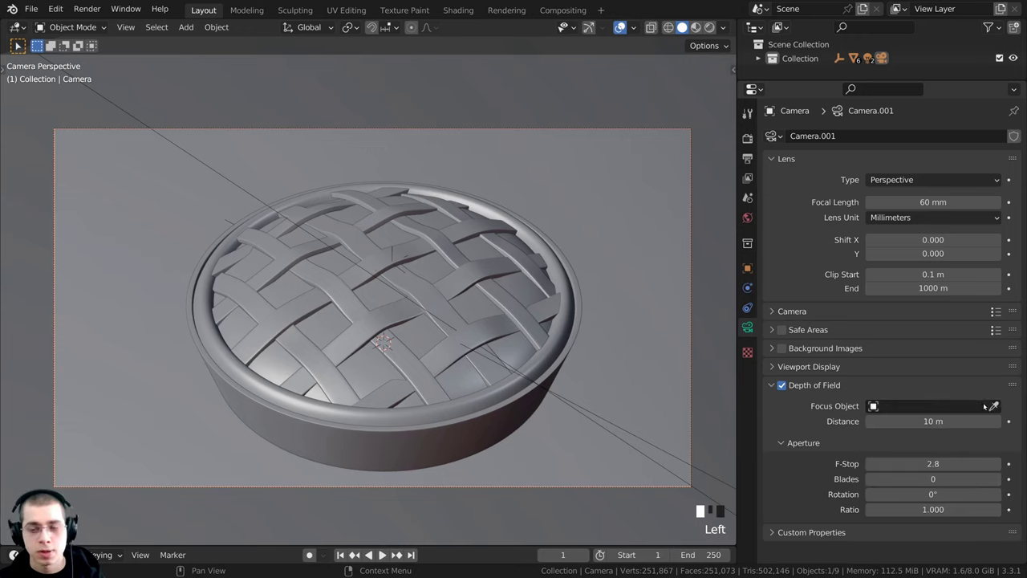
pyautogui.click(993, 407)
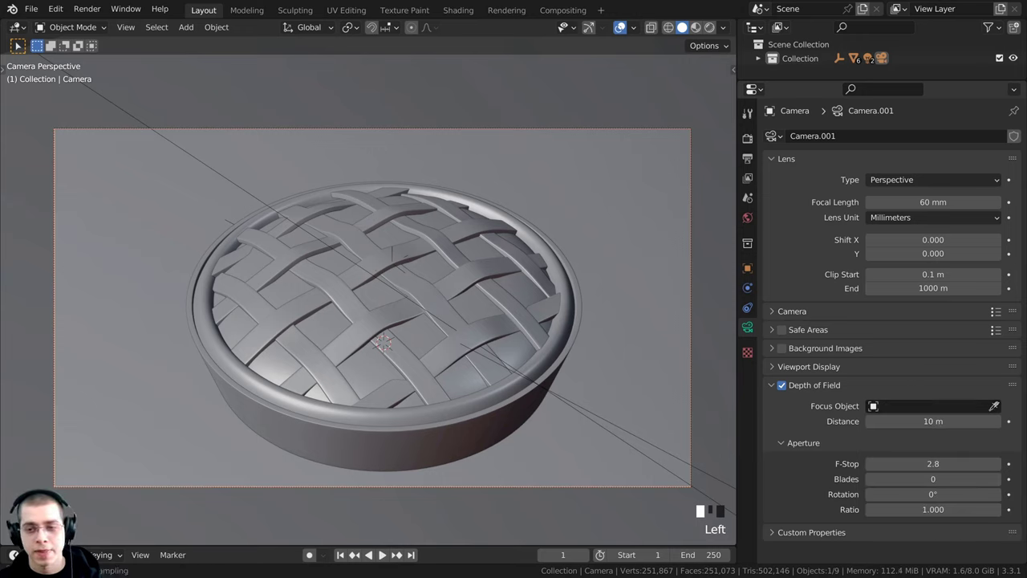
pyautogui.click(400, 271)
# Show the viewport in Rendered shading and lower the camera's F-Stop to 0.1
pyautogui.press('z')
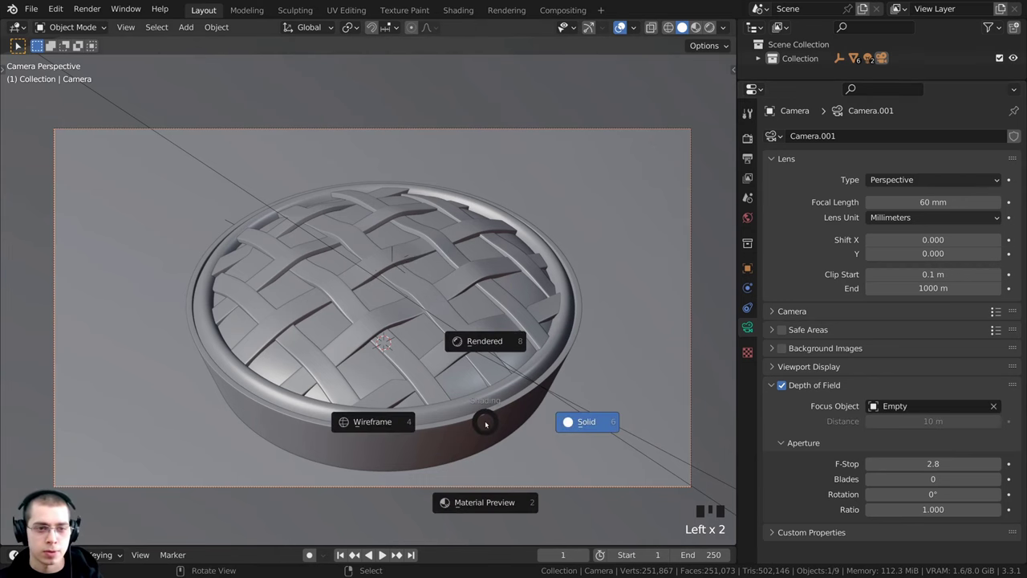
pyautogui.click(476, 345)
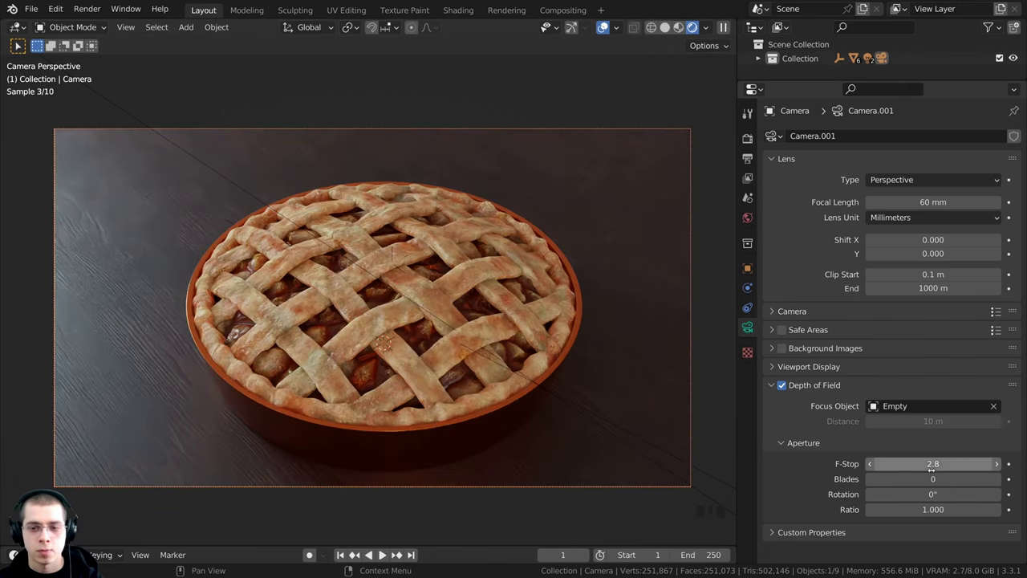
pyautogui.moveTo(932, 464); pyautogui.dragTo(882, 463)
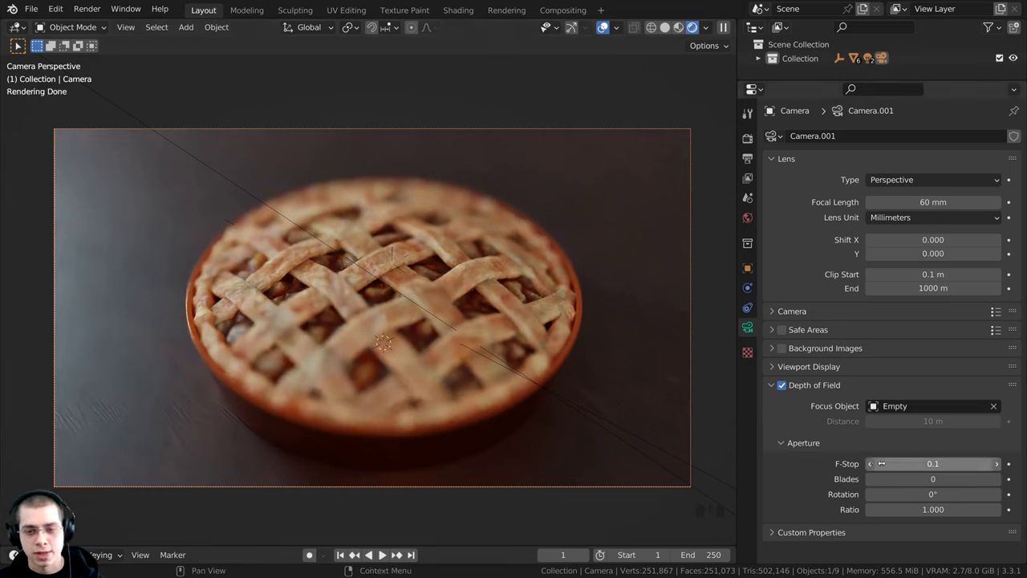
# Raise the camera's F-Stop in 0.1 increments to 1.5 for a subtler depth of field blur
pyautogui.click(997, 465)
pyautogui.click(996, 464)
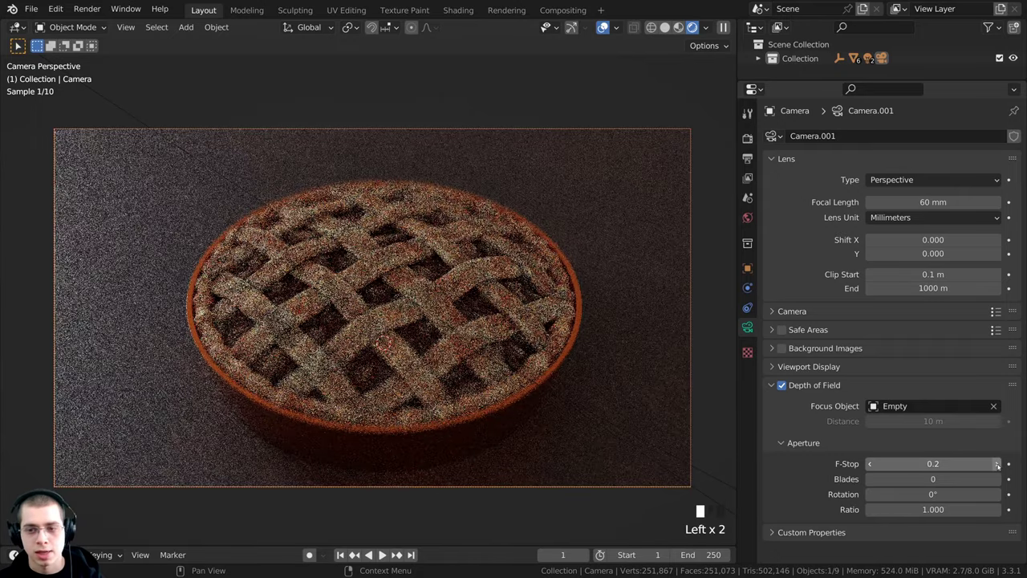
pyautogui.click(996, 464)
pyautogui.click(997, 465)
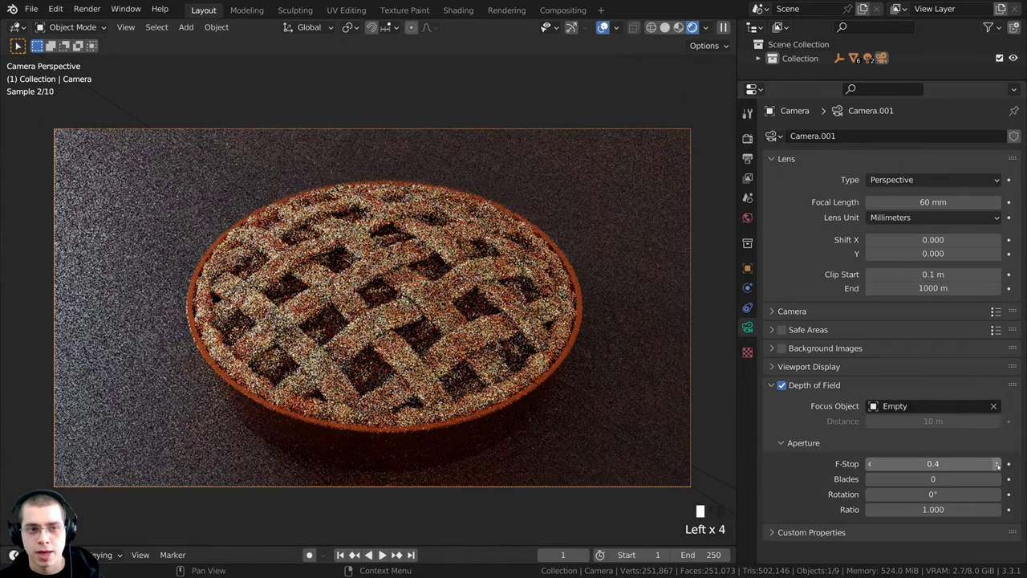
pyautogui.click(997, 464)
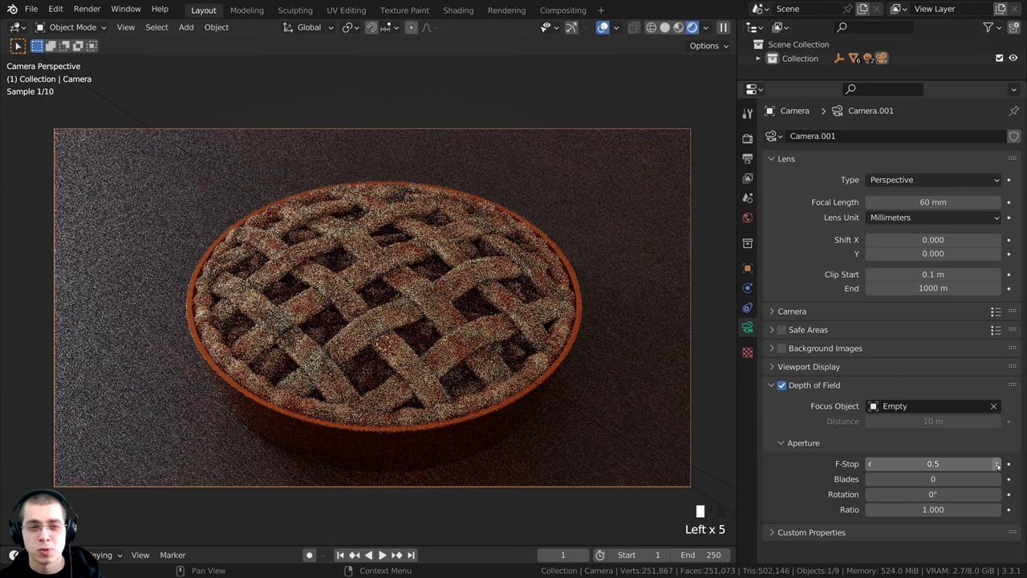
pyautogui.click(996, 464)
pyautogui.click(996, 464)
pyautogui.click(997, 463)
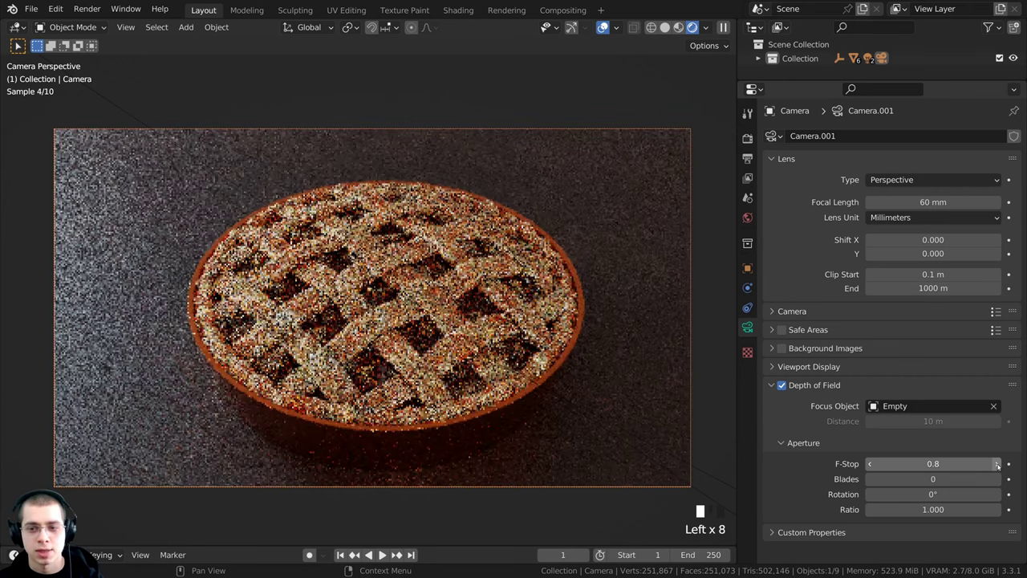
pyautogui.click(996, 463)
pyautogui.click(997, 463)
pyautogui.click(997, 464)
pyautogui.click(996, 464)
pyautogui.click(996, 464)
pyautogui.click(996, 463)
pyautogui.click(996, 464)
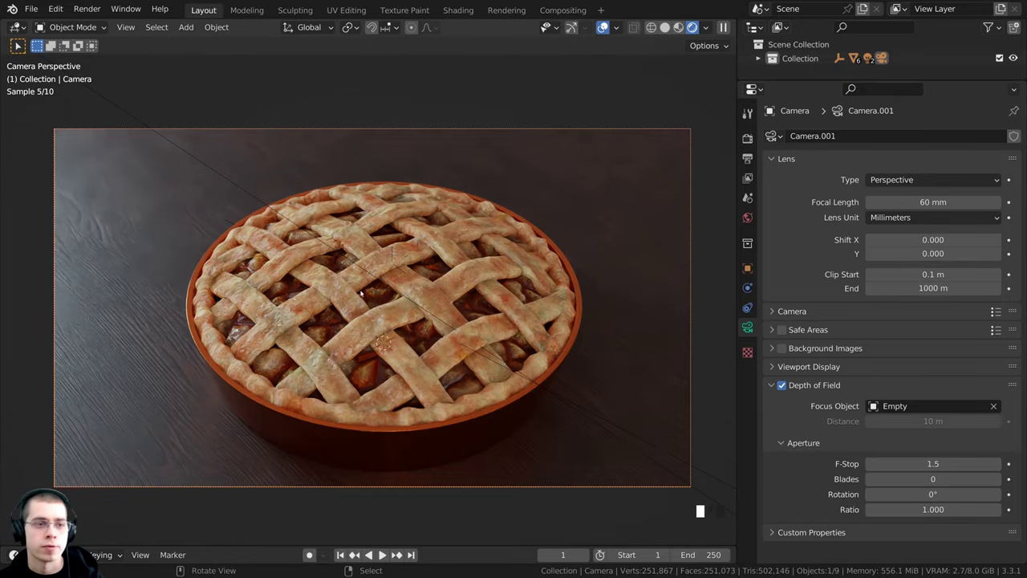
# Examine the rendered pie's back edge up close to judge the background blur, then restore the full framing
pyautogui.keyDown('shift'); pyautogui.moveTo(373, 308); pyautogui.dragTo(329, 291, button='middle'); pyautogui.keyUp('shift')
pyautogui.scroll(4, 328, 292)
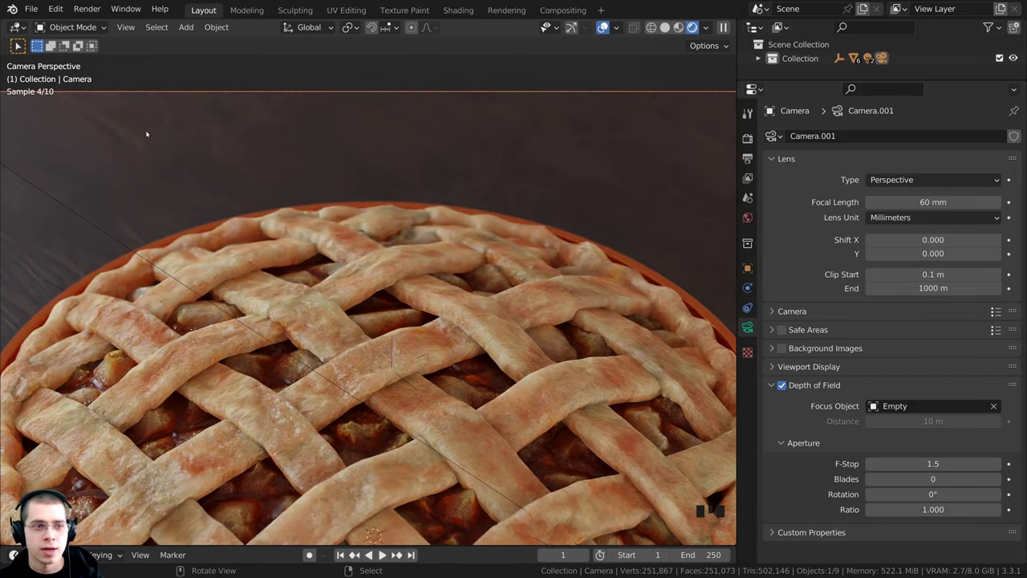
pyautogui.scroll(-4, 568, 154)
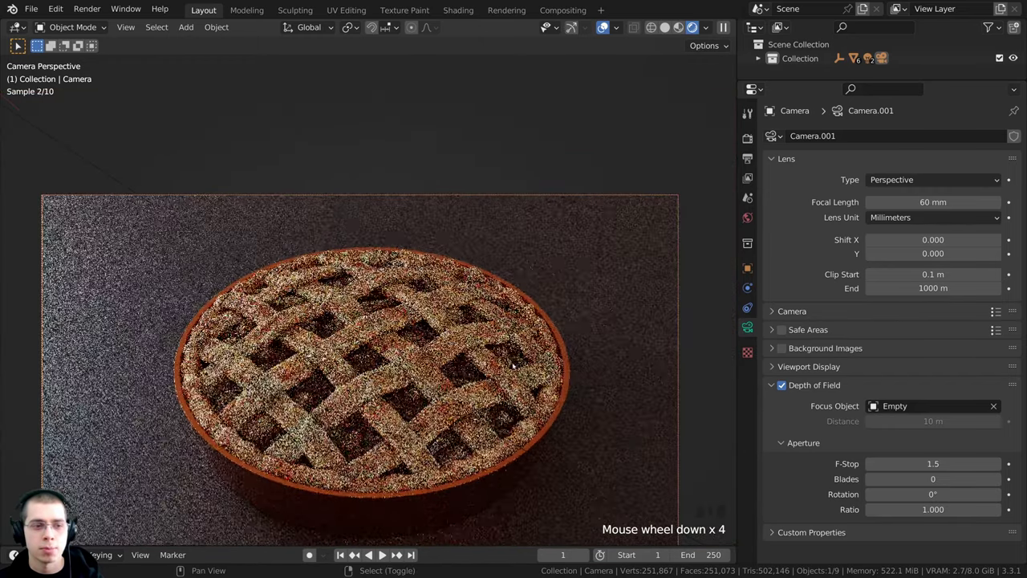
pyautogui.keyDown('shift'); pyautogui.moveTo(479, 427); pyautogui.dragTo(479, 349, button='middle'); pyautogui.keyUp('shift')
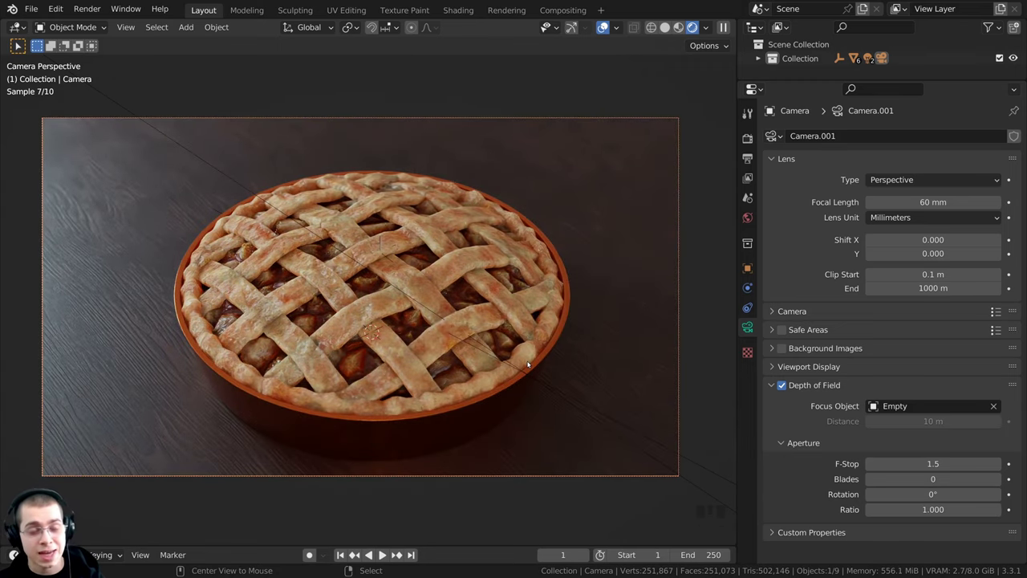
# Unhide the steam cylinder and deselect everything, keeping the whole camera frame in view
pyautogui.hotkey('alt', 'h')
pyautogui.press('a')
pyautogui.press('a')
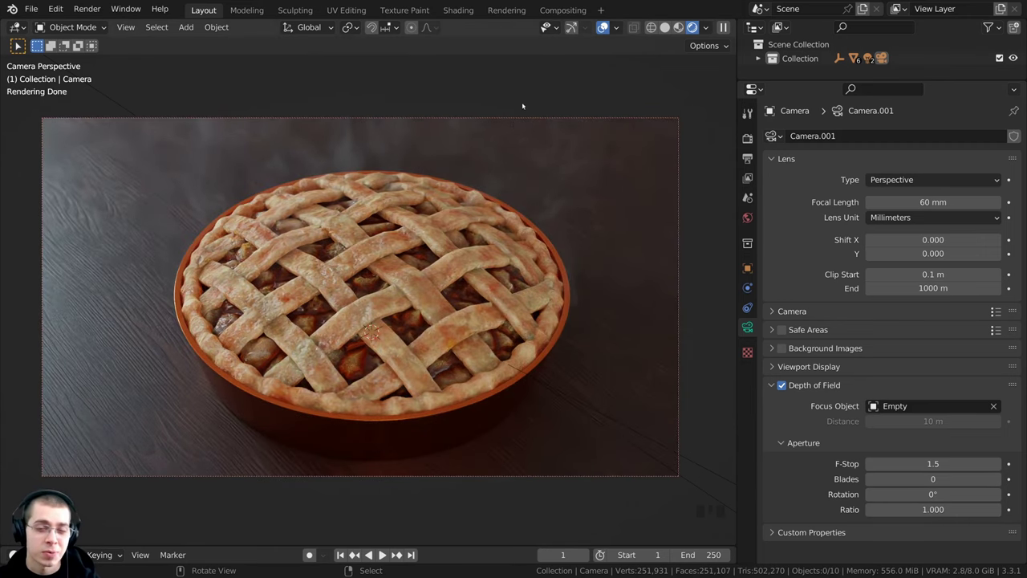
pyautogui.keyDown('shift'); pyautogui.moveTo(523, 106); pyautogui.dragTo(521, 162, button='middle'); pyautogui.keyUp('shift')
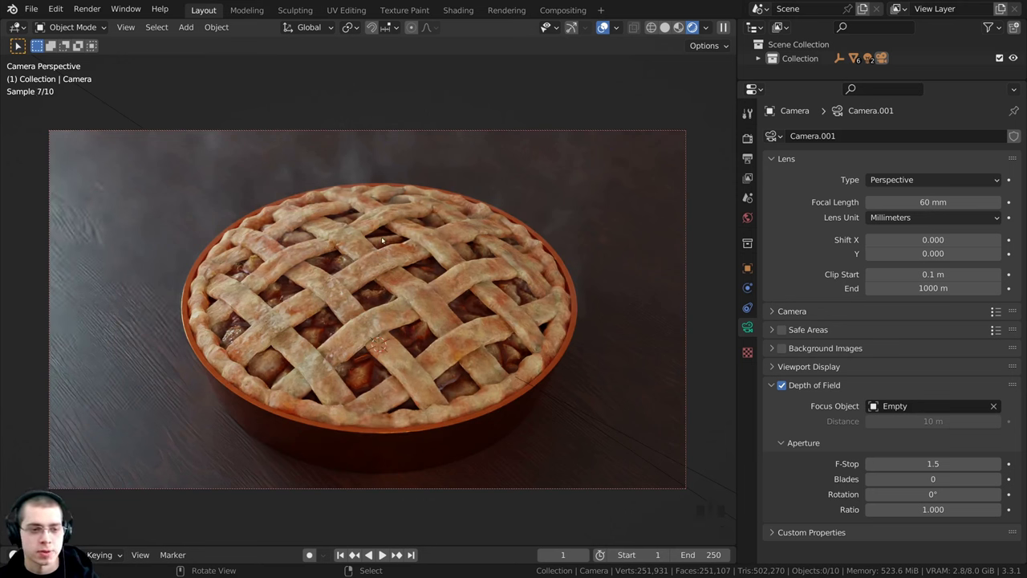
# Put the viewport back in Solid shading and set the final render's Cycles samples to 200
pyautogui.press('z')
pyautogui.click(500, 239)
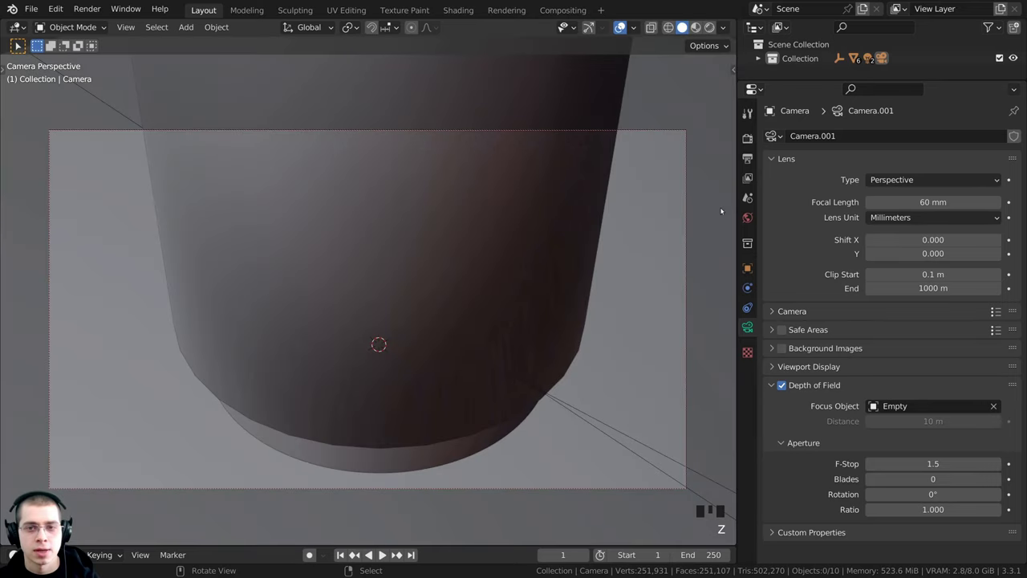
pyautogui.click(747, 139)
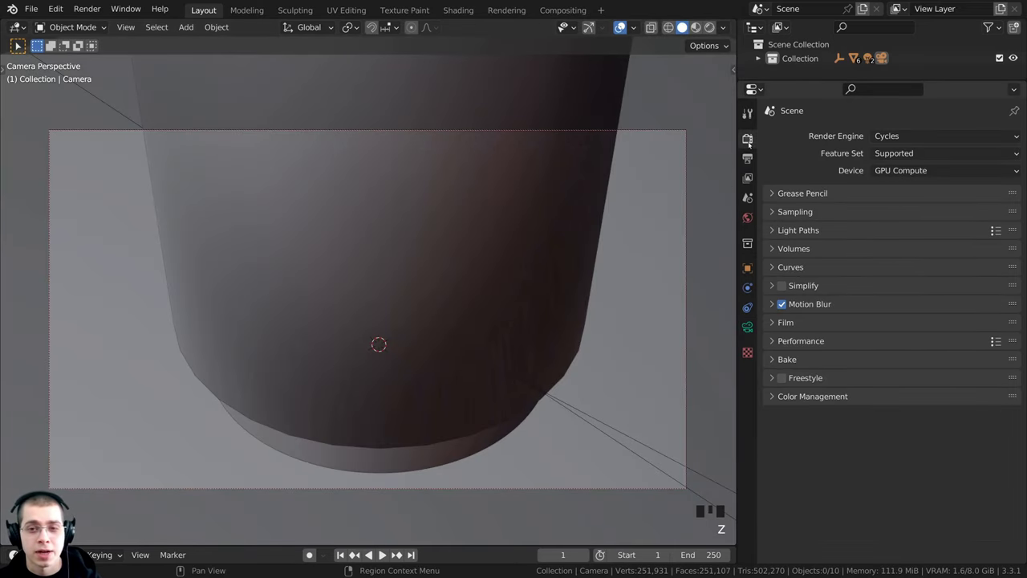
pyautogui.click(771, 212)
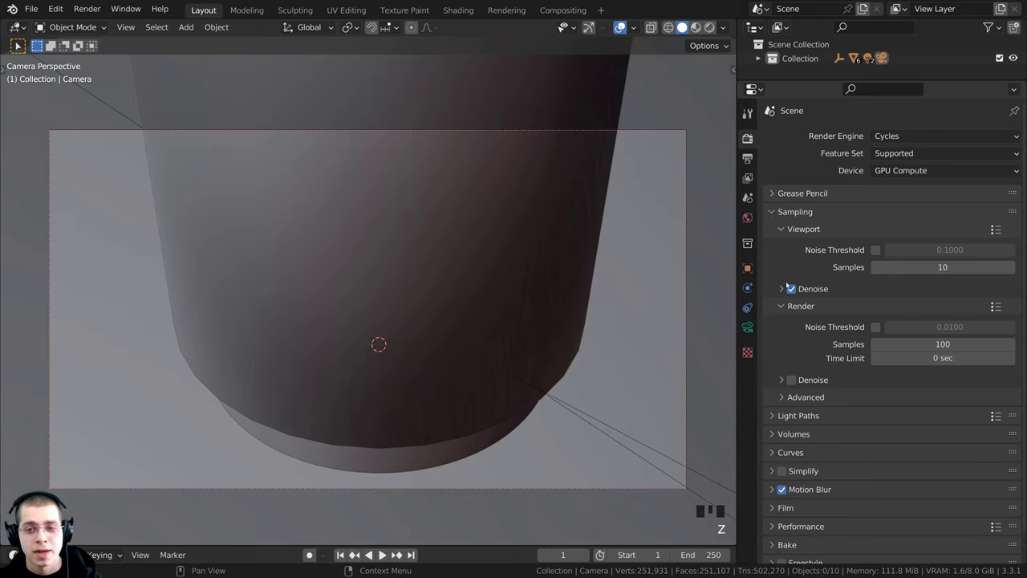
pyautogui.click(937, 345)
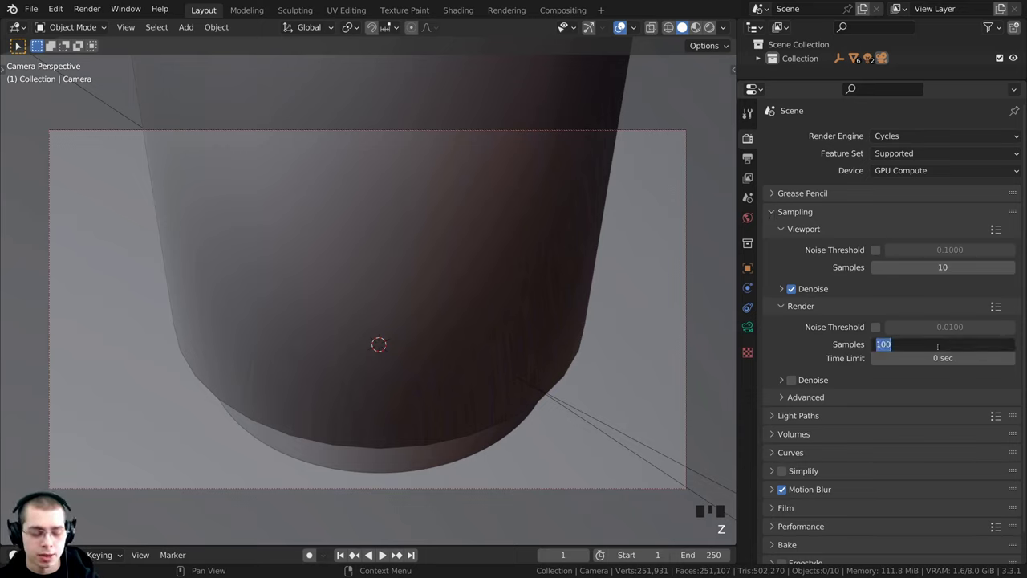
pyautogui.write('2000')
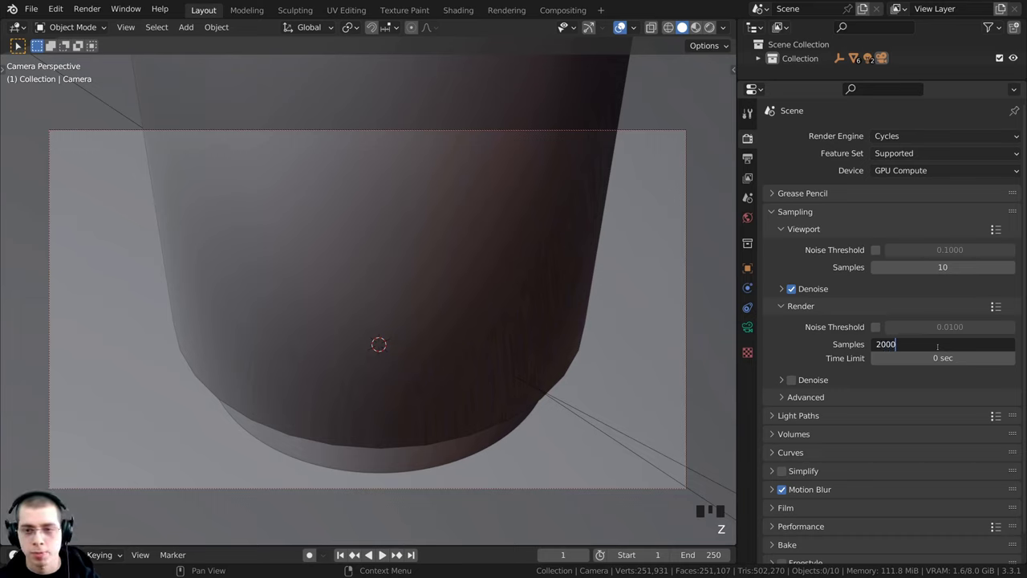
pyautogui.press('Return')
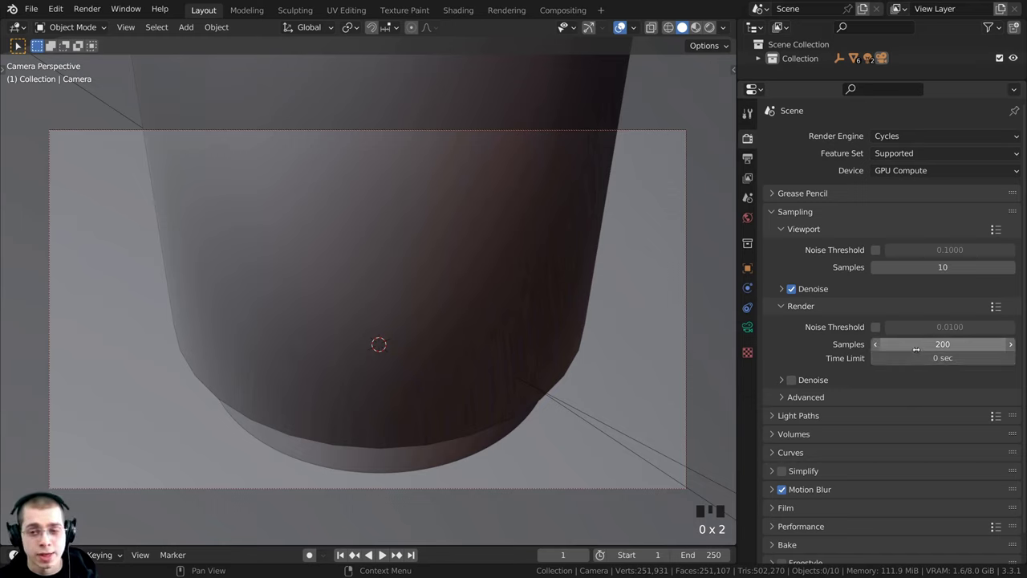
# Show the output settings with the 2560 × 1440 resolution and save the blend file
pyautogui.click(747, 159)
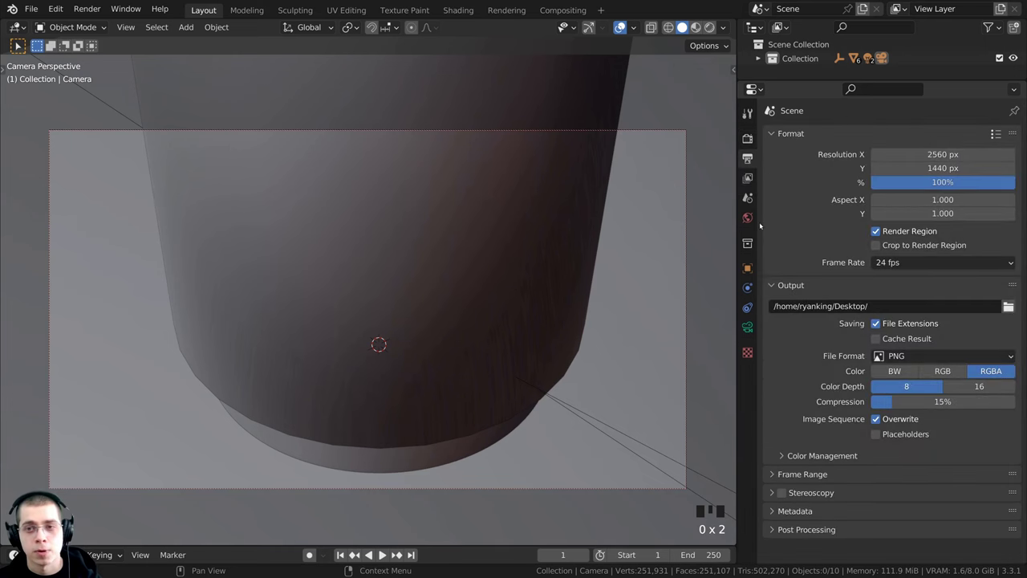
pyautogui.scroll(-2, 416, 135)
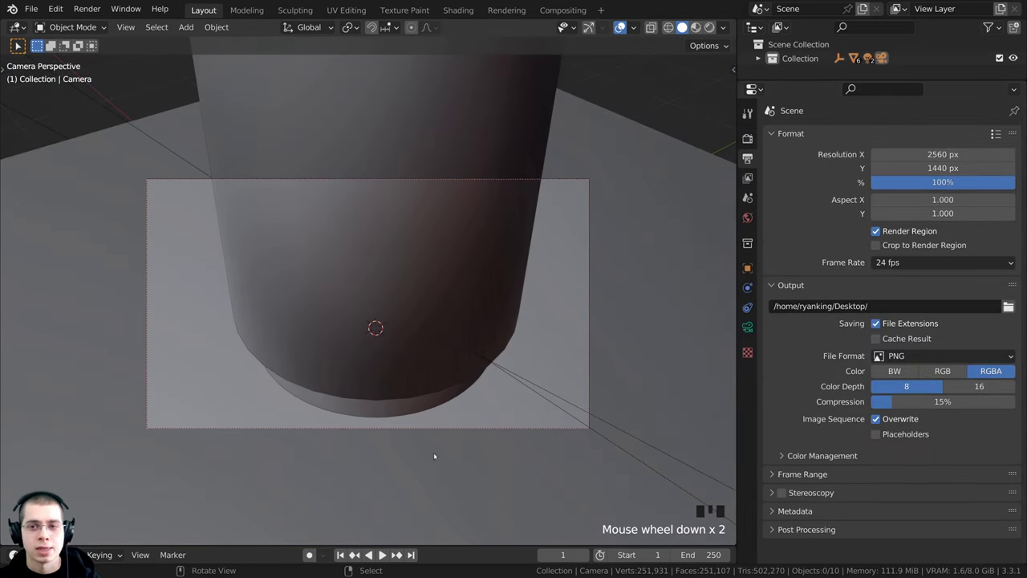
pyautogui.scroll(2, 434, 457)
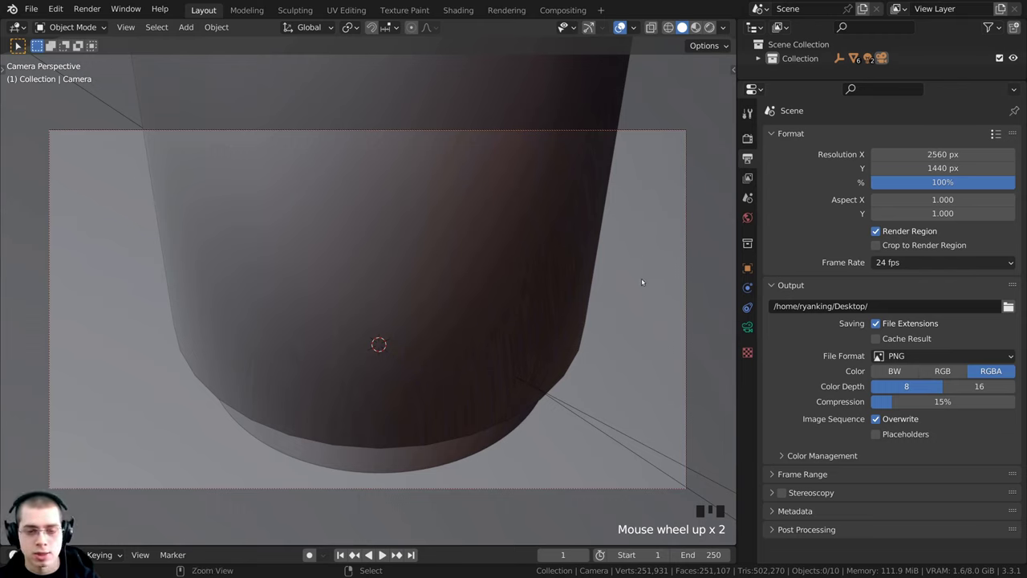
pyautogui.hotkey('ctrl', 's')
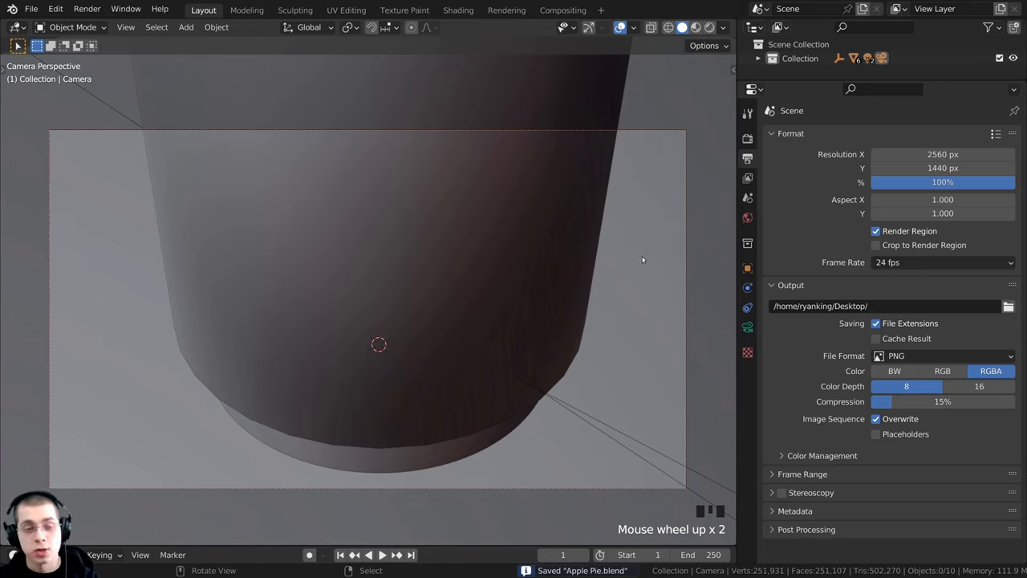
# Render the final still image and inspect the pie and the steam above it up close
pyautogui.click(82, 12)
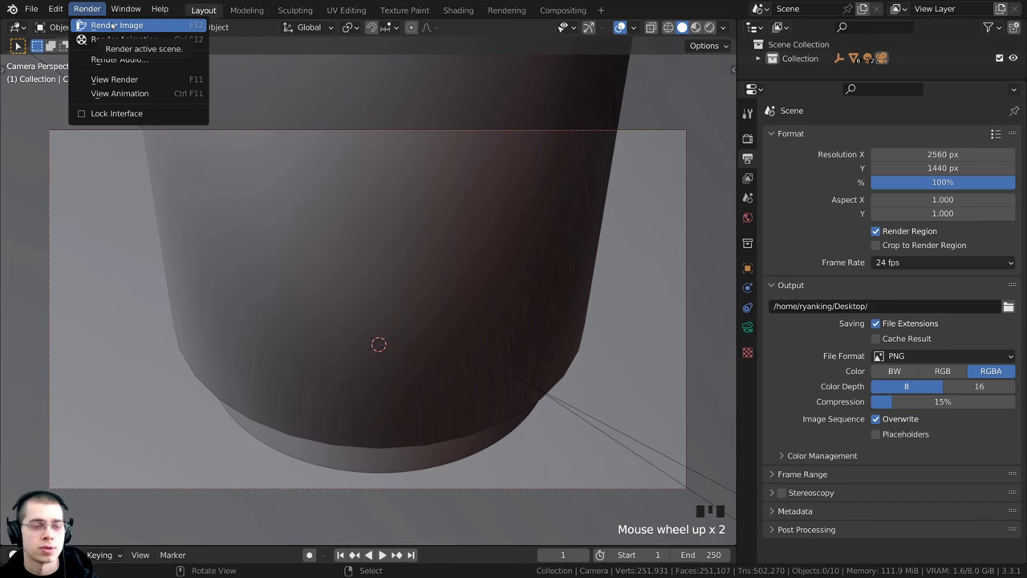
pyautogui.click(113, 25)
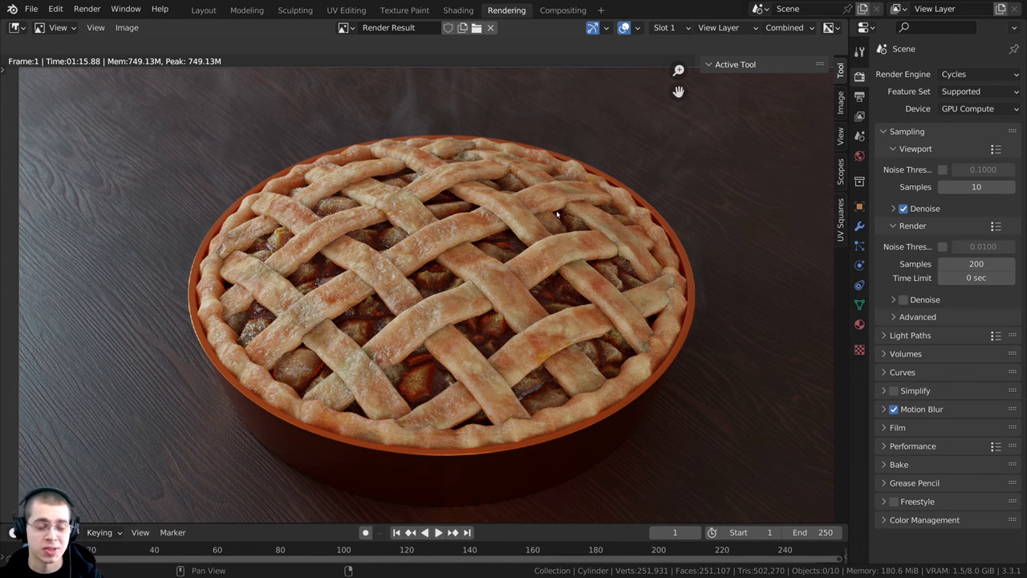
pyautogui.moveTo(542, 128); pyautogui.dragTo(540, 222, button='middle')
pyautogui.scroll(1, 539, 210)
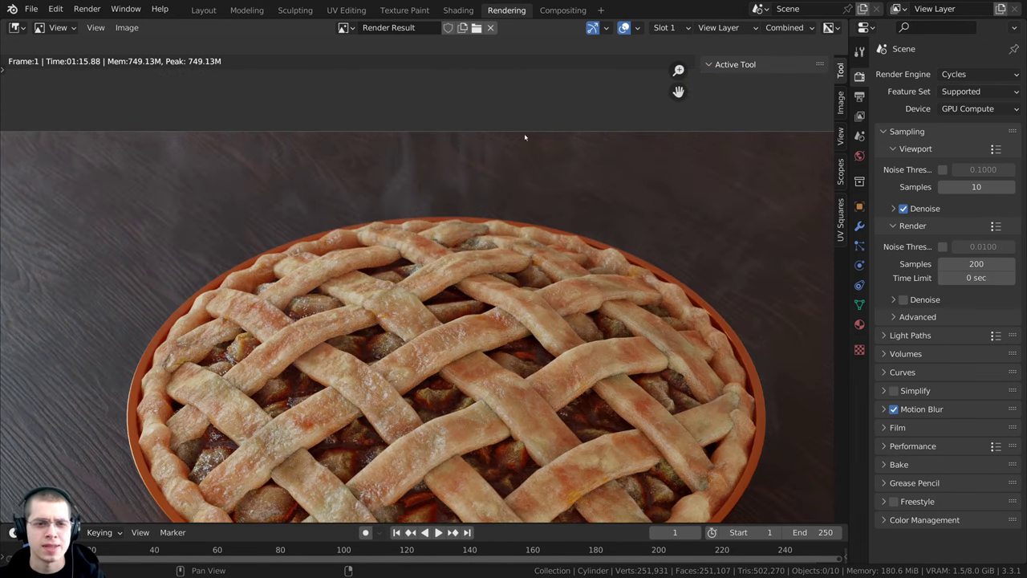
pyautogui.scroll(1, 397, 148)
pyautogui.scroll(-3, 404, 132)
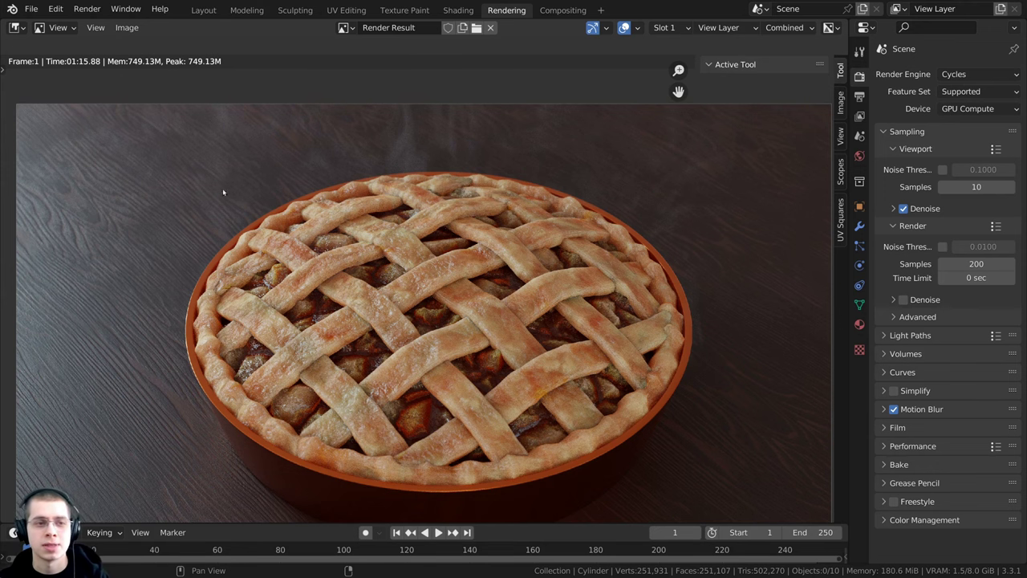
pyautogui.moveTo(741, 121); pyautogui.dragTo(733, 115, button='middle')
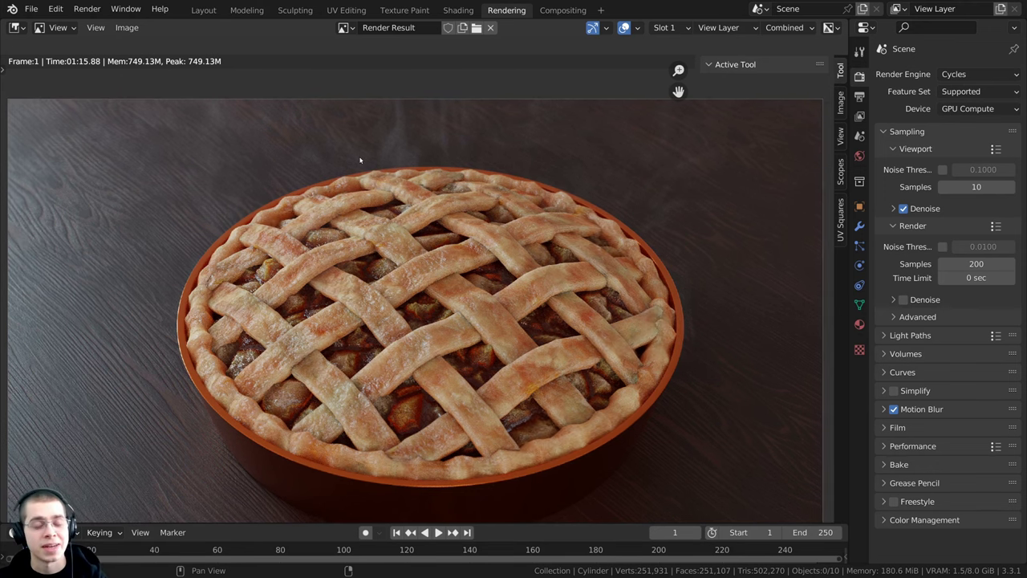
# Enable compositing nodes in an enlarged Compositing node editor and move the Render Layers node well away from Composite
pyautogui.click(563, 10)
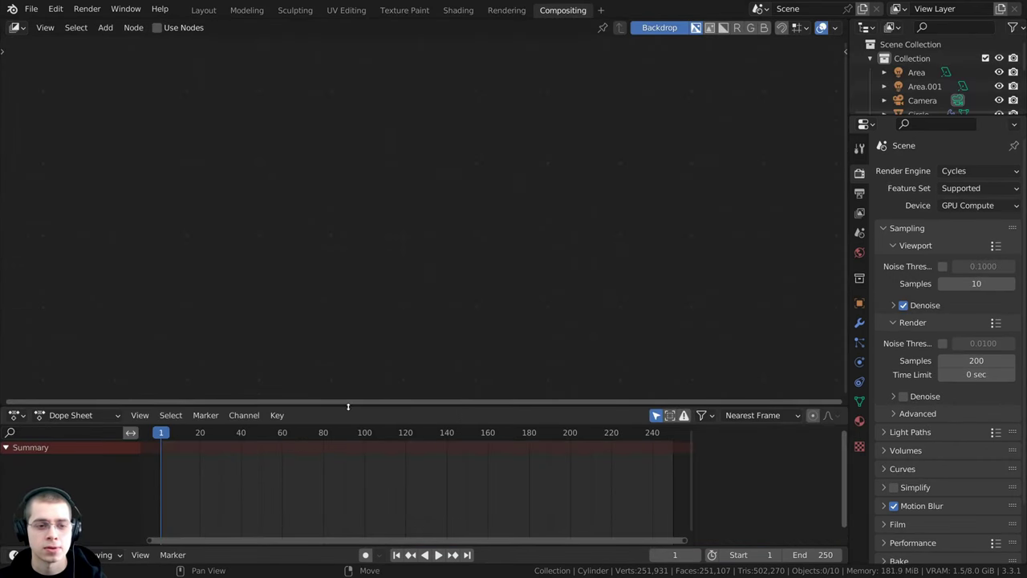
pyautogui.moveTo(347, 406); pyautogui.dragTo(321, 526)
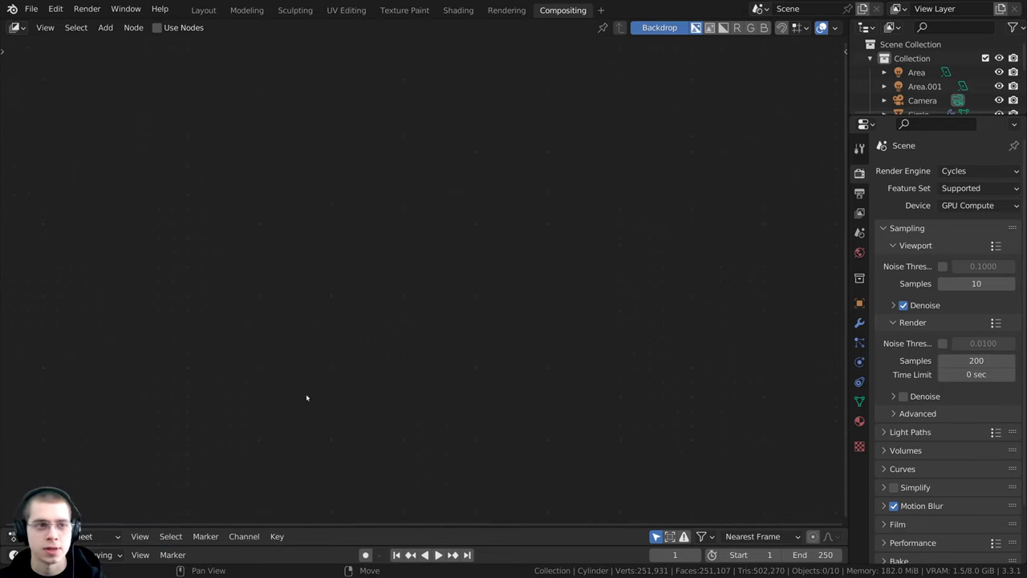
pyautogui.click(157, 28)
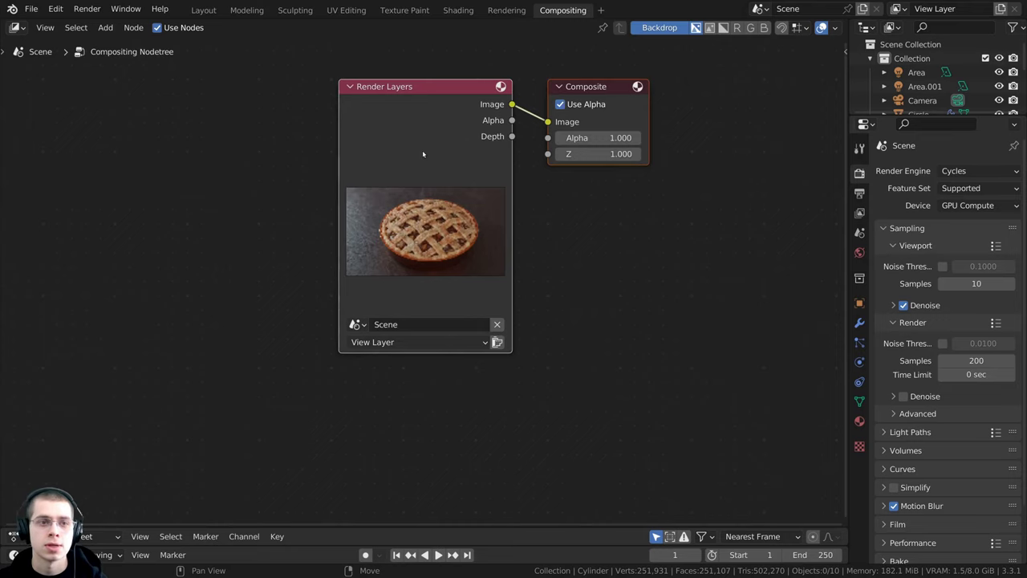
pyautogui.scroll(-1, 445, 152)
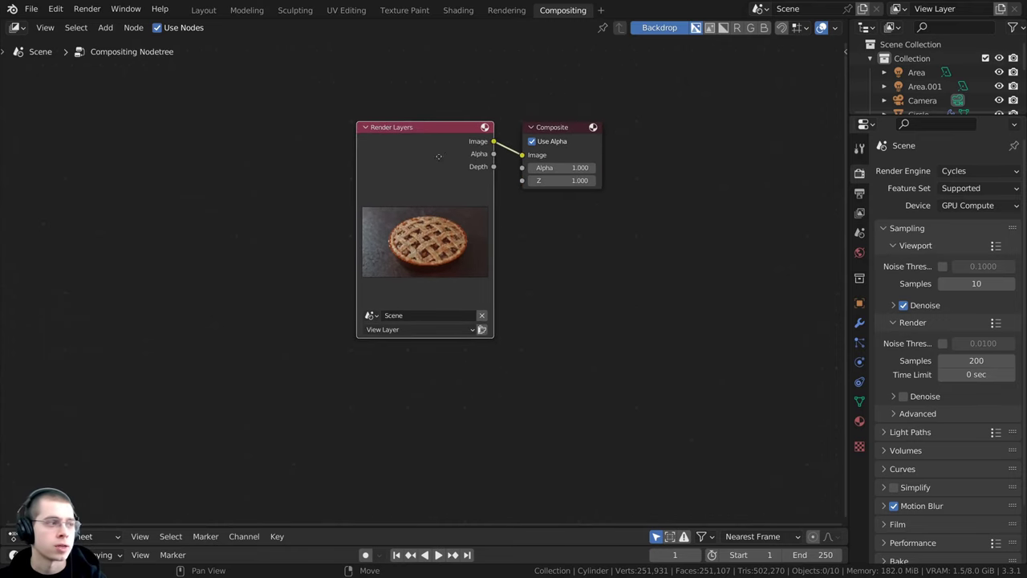
pyautogui.moveTo(446, 156); pyautogui.dragTo(238, 229)
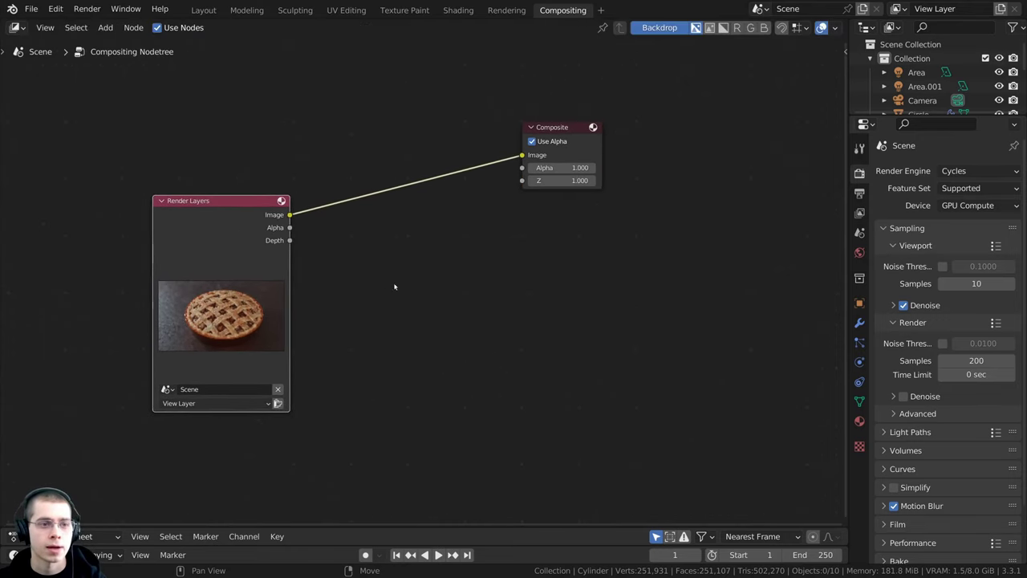
pyautogui.scroll(1, 346, 257)
pyautogui.moveTo(341, 252); pyautogui.dragTo(446, 268, button='middle')
pyautogui.moveTo(347, 259); pyautogui.dragTo(337, 259)
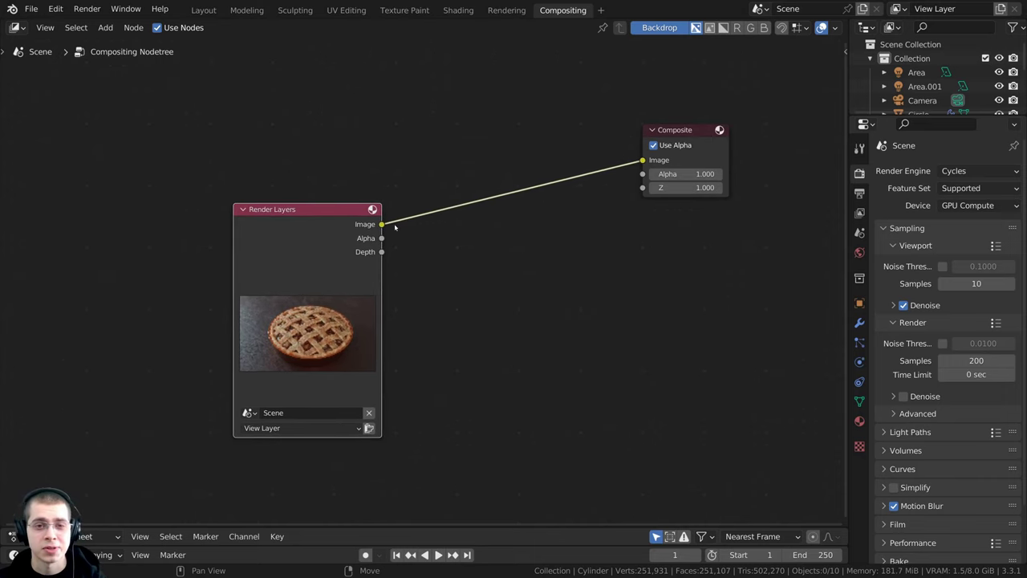
# Insert an RGB Curves node on the link between Render Layers and Composite, and move Composite to make room
pyautogui.hotkey('shift', 'a')
pyautogui.click(421, 177)
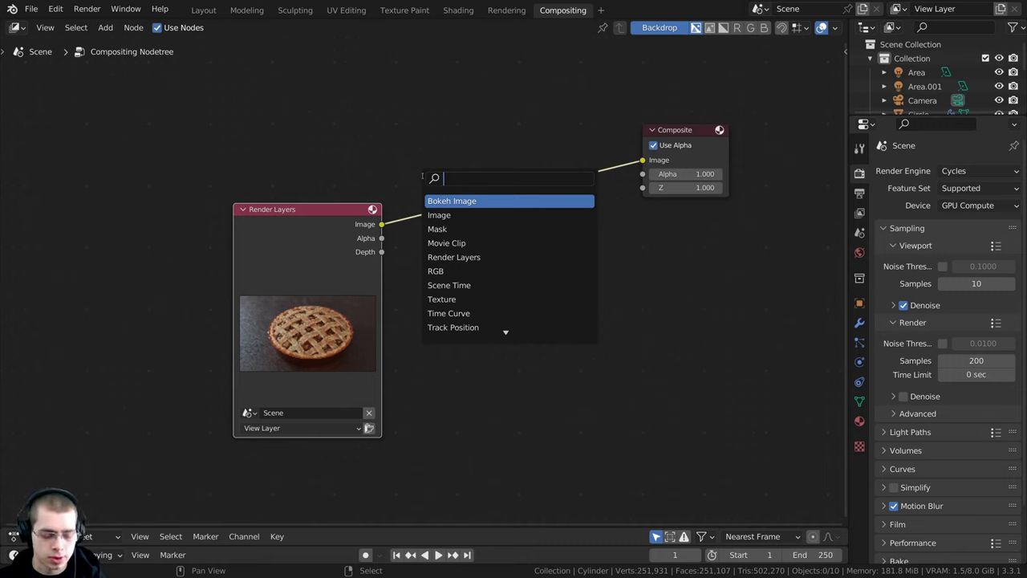
pyautogui.write('rgb')
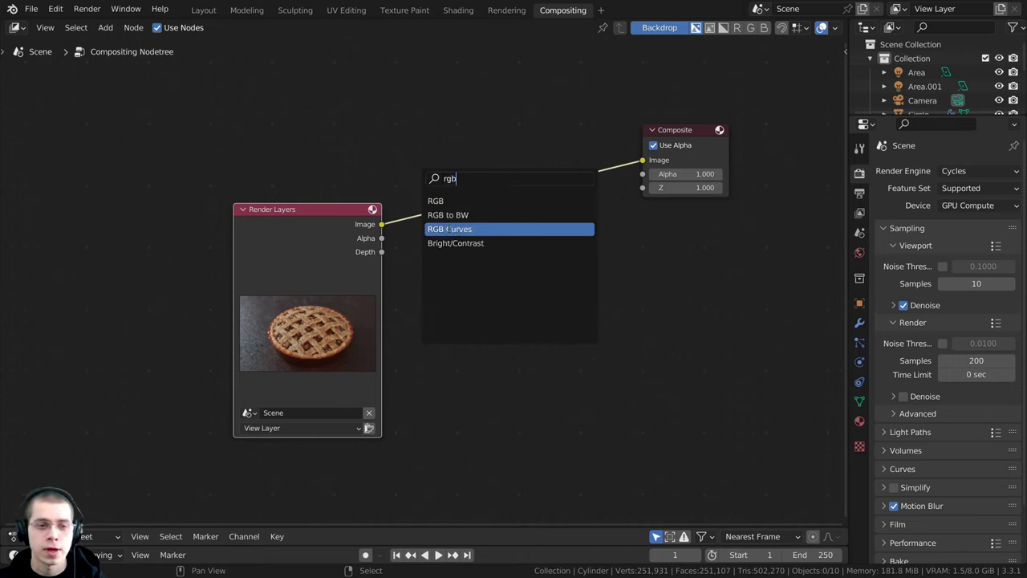
pyautogui.click(449, 228)
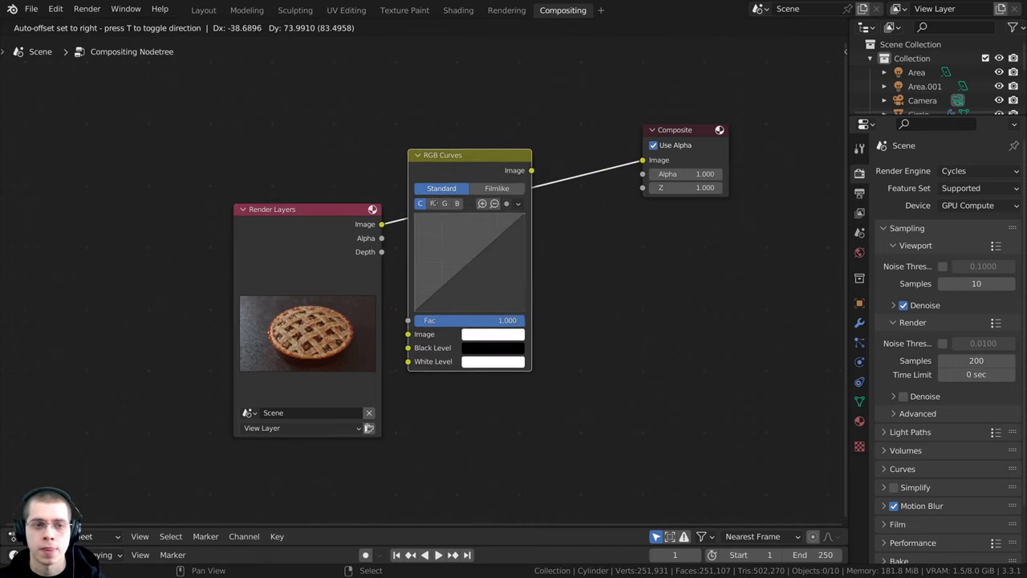
pyautogui.click(434, 203)
pyautogui.moveTo(488, 156); pyautogui.dragTo(476, 171)
pyautogui.moveTo(479, 172); pyautogui.dragTo(436, 217, button='middle')
pyautogui.moveTo(644, 177); pyautogui.dragTo(677, 235)
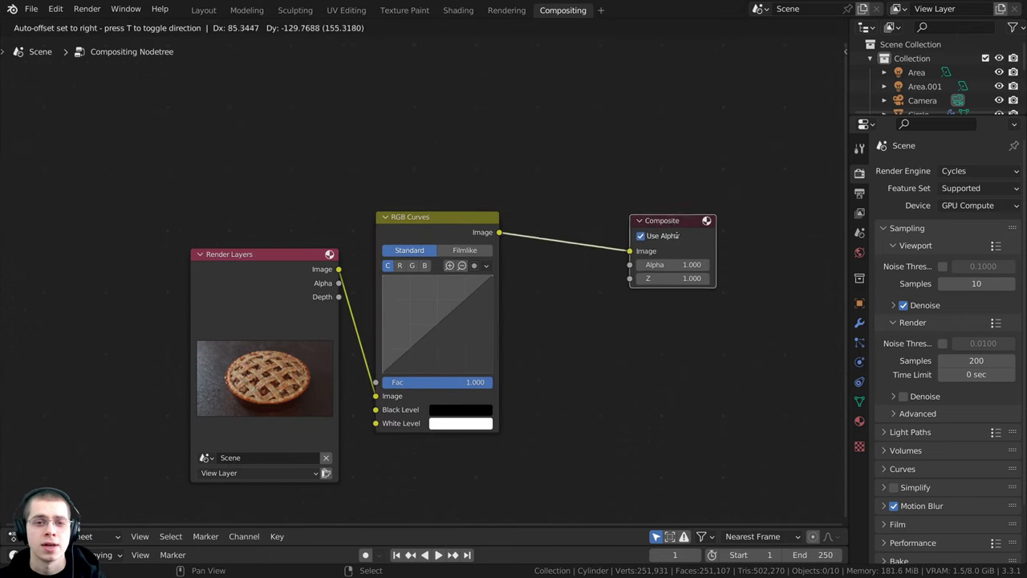
# Preview the RGB Curves output as a backdrop through a Viewer node and arrange the Viewer above the Composite node
pyautogui.keyDown('ctrl'); pyautogui.keyDown('shift'); pyautogui.click(440, 223); pyautogui.keyUp('shift'); pyautogui.keyUp('ctrl')
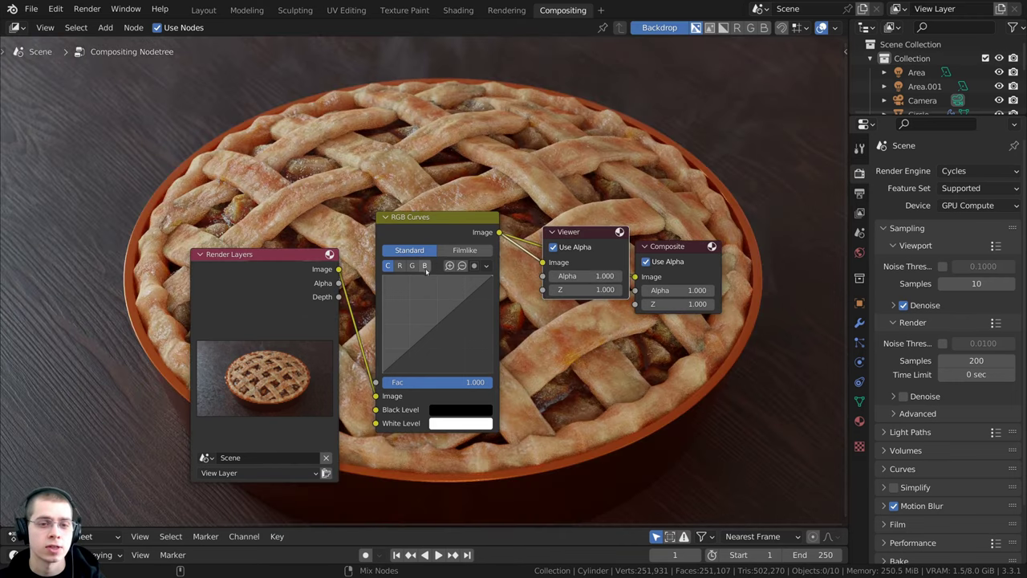
pyautogui.moveTo(578, 231); pyautogui.dragTo(713, 139)
pyautogui.keyDown('ctrl'); pyautogui.keyDown('shift'); pyautogui.click(337, 270); pyautogui.keyUp('shift'); pyautogui.keyUp('ctrl')
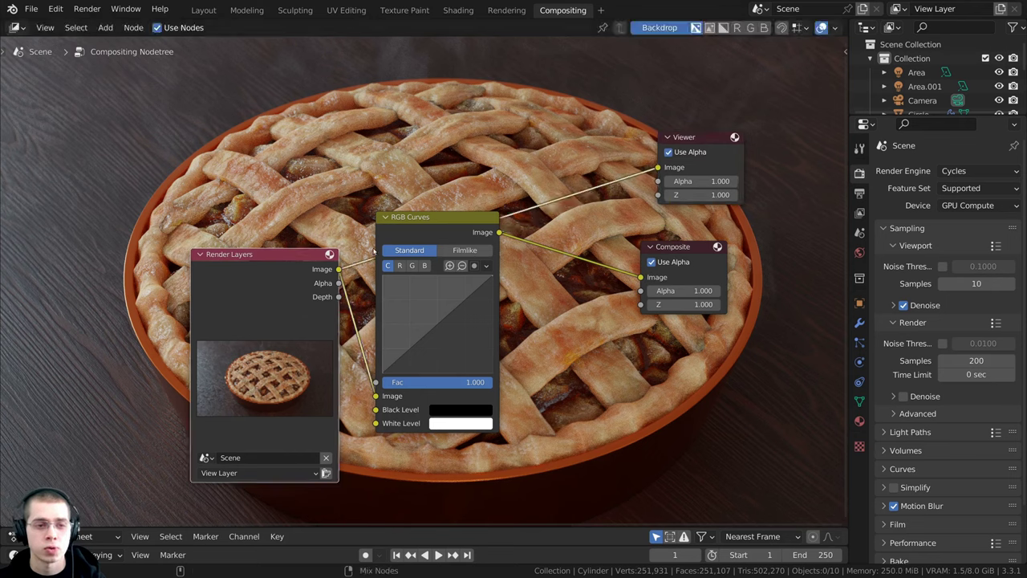
pyautogui.keyDown('ctrl'); pyautogui.keyDown('shift'); pyautogui.click(420, 232); pyautogui.keyUp('shift'); pyautogui.keyUp('ctrl')
pyautogui.moveTo(651, 157); pyautogui.dragTo(675, 222, button='middle')
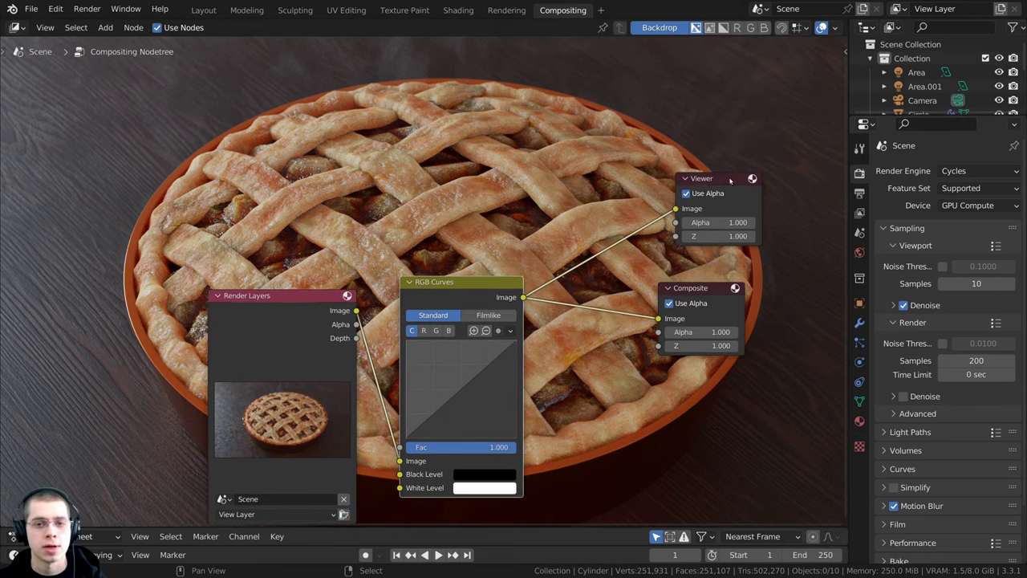
pyautogui.moveTo(730, 180); pyautogui.dragTo(741, 177)
pyautogui.moveTo(725, 288); pyautogui.dragTo(755, 271)
# Toggle the backdrop off and on, and scale it down until the whole render fits in the node editor
pyautogui.scroll(-1, 375, 283)
pyautogui.moveTo(375, 283); pyautogui.dragTo(409, 349, button='middle')
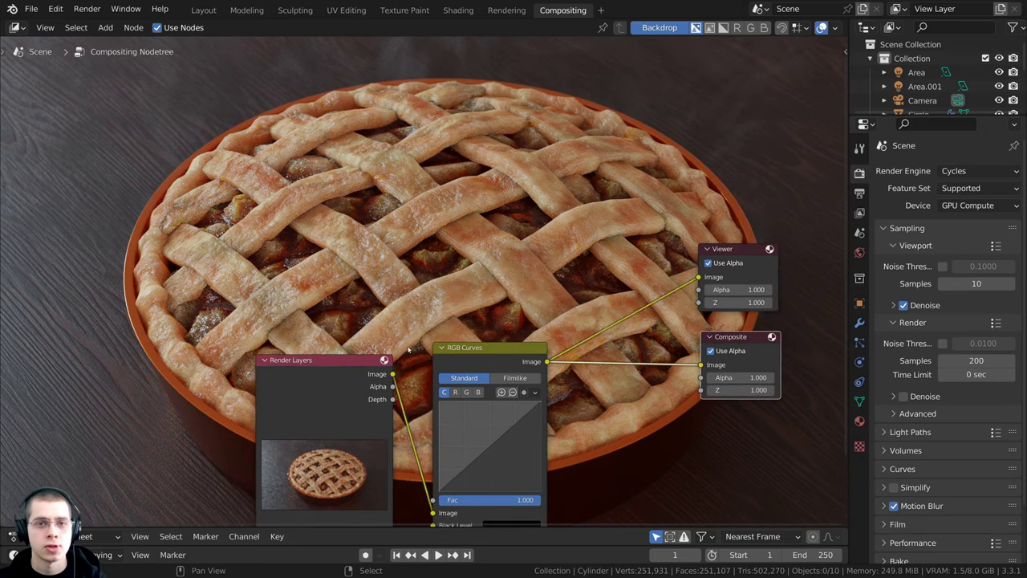
pyautogui.moveTo(532, 261); pyautogui.dragTo(527, 321, button='middle')
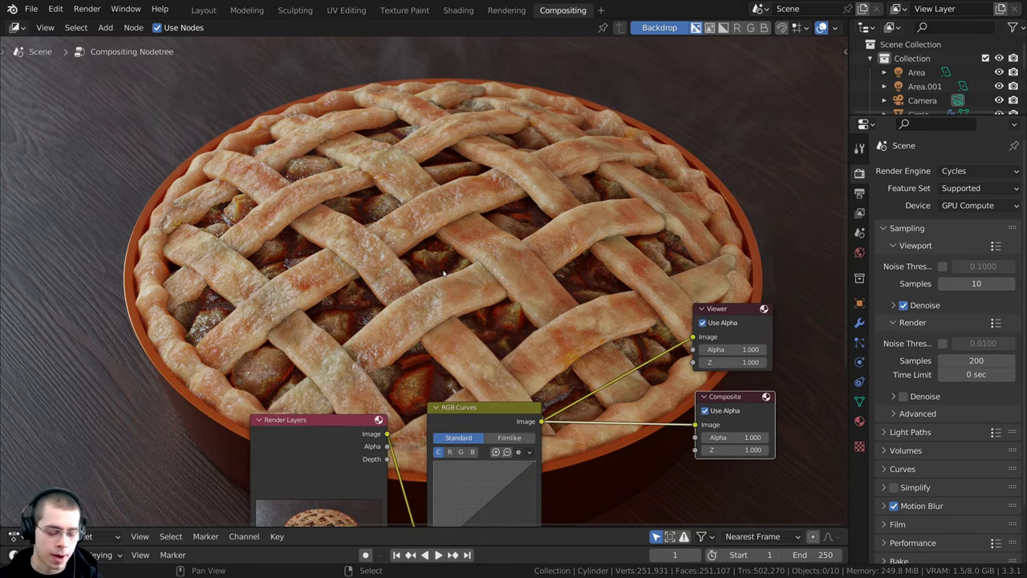
pyautogui.click(659, 28)
pyautogui.click(660, 28)
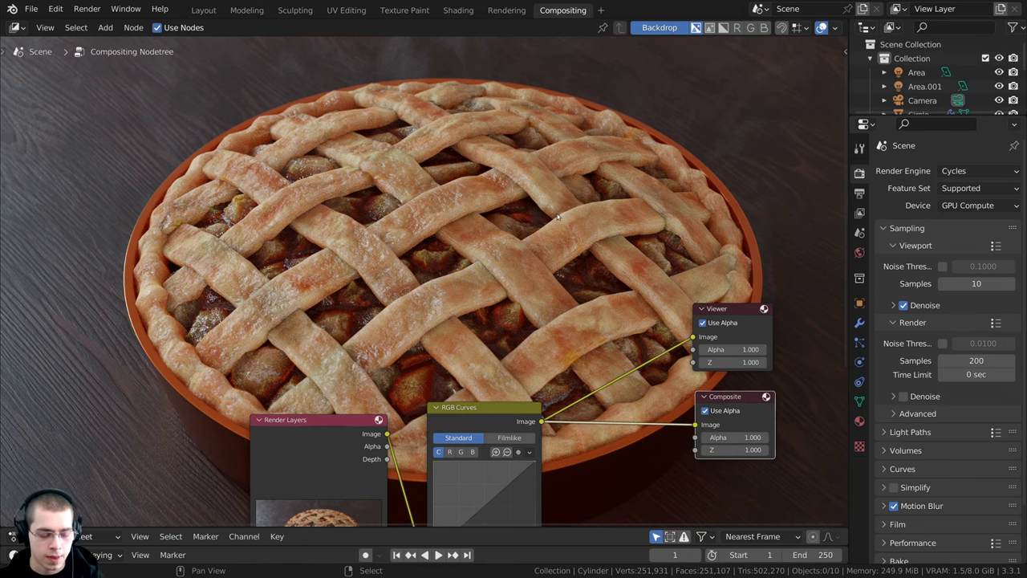
pyautogui.press('v')
pyautogui.press('v')
pyautogui.press('v')
pyautogui.press('v')
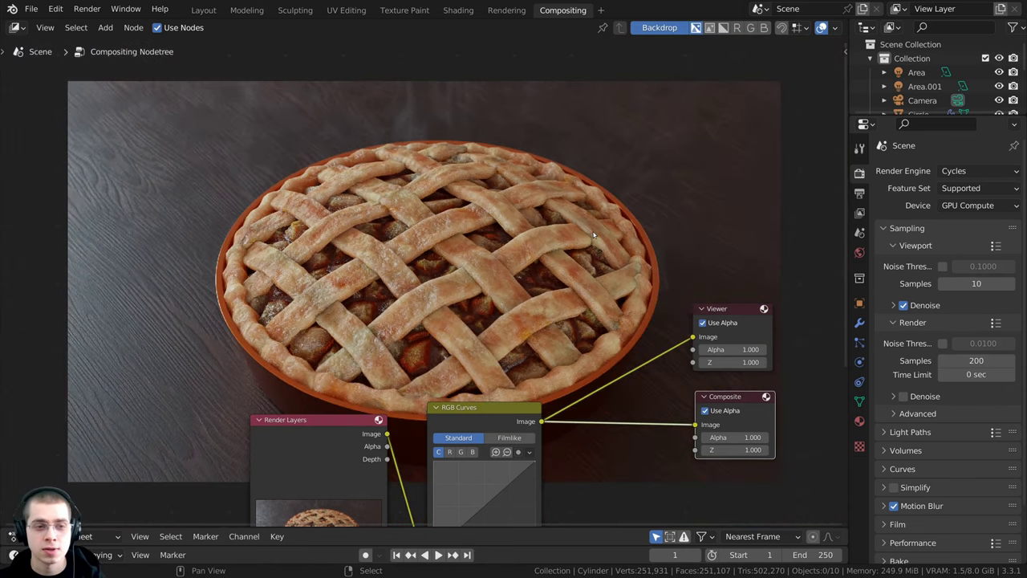
pyautogui.hotkey('alt', 'v')
pyautogui.hotkey('alt', 'v')
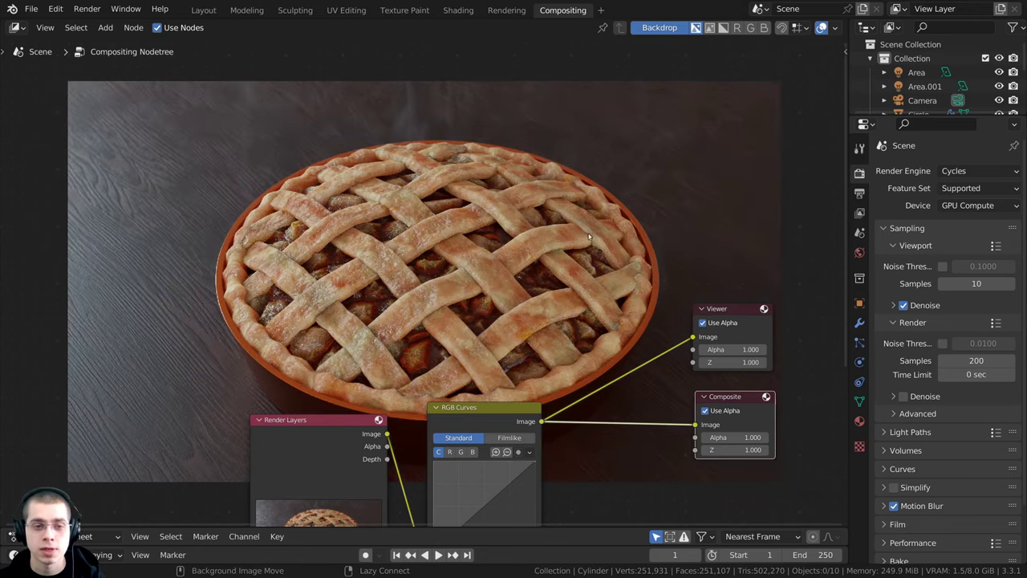
# Spread the Render Layers and RGB Curves nodes apart so they cover less of the backdrop image
pyautogui.moveTo(390, 401); pyautogui.dragTo(458, 331, button='middle')
pyautogui.scroll(2, 458, 330)
pyautogui.moveTo(410, 388); pyautogui.dragTo(382, 392)
pyautogui.moveTo(381, 392); pyautogui.dragTo(261, 330, button='middle')
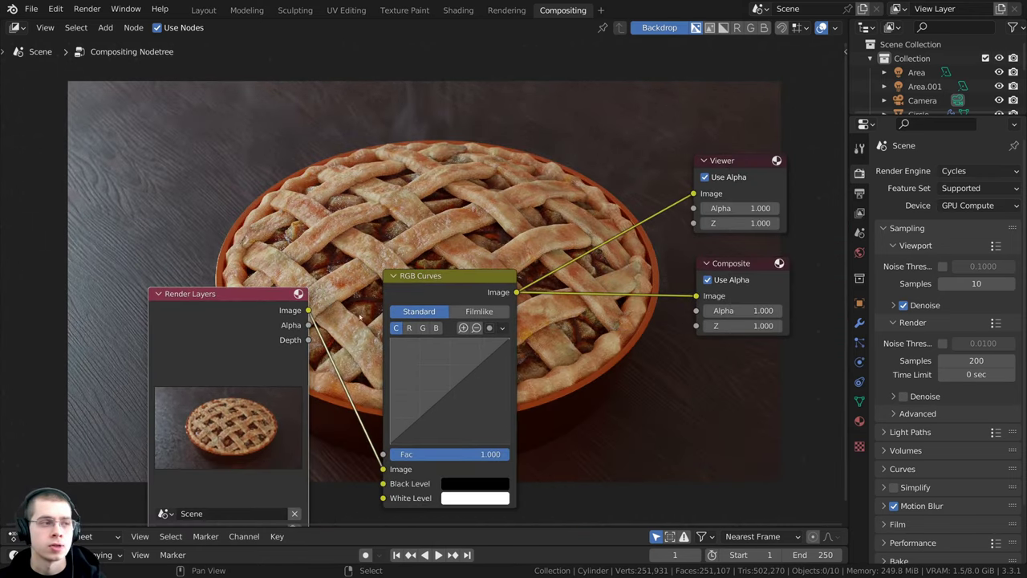
pyautogui.scroll(2, 433, 353)
pyautogui.moveTo(434, 353); pyautogui.dragTo(545, 326, button='middle')
pyautogui.scroll(3, 443, 321)
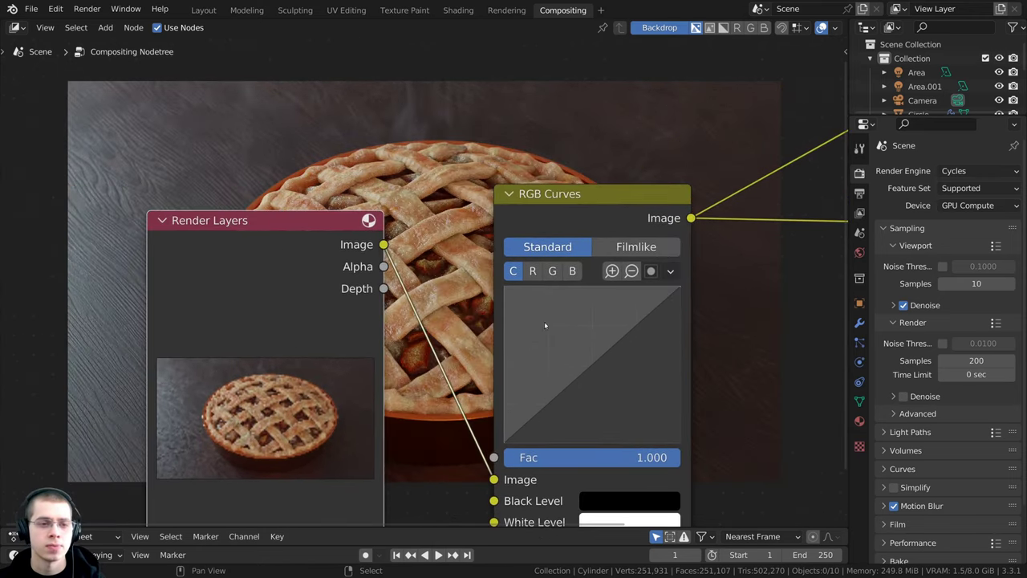
pyautogui.moveTo(291, 268); pyautogui.dragTo(81, 317)
pyautogui.scroll(-7, 425, 279)
pyautogui.moveTo(528, 245); pyautogui.dragTo(637, 253)
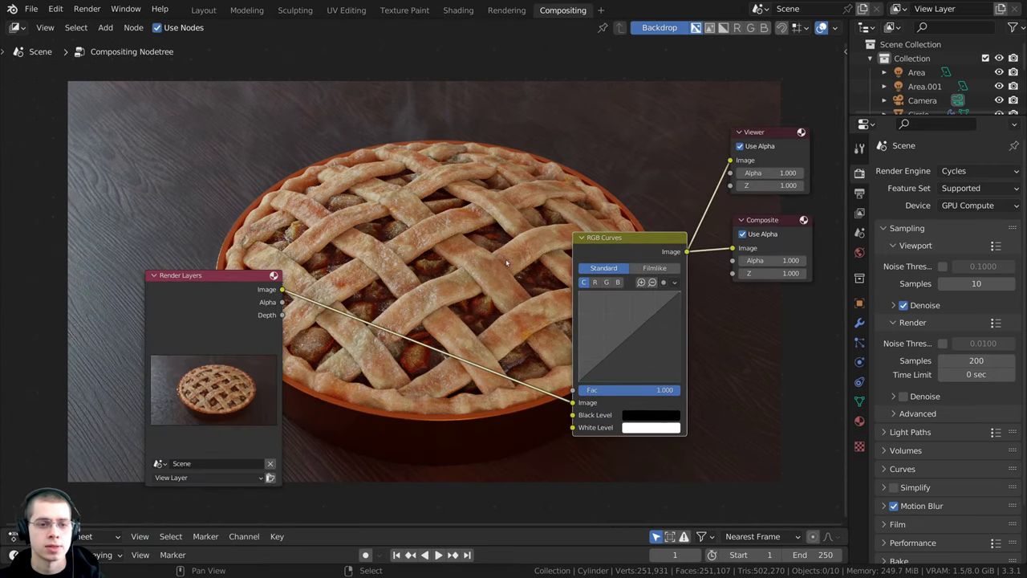
# Shape the combined RGB curve into a contrast S-curve with a raised highlight point and a shadow point near 0.2, 0.2
pyautogui.moveTo(596, 321); pyautogui.dragTo(752, 347, button='middle')
pyautogui.scroll(3, 715, 384)
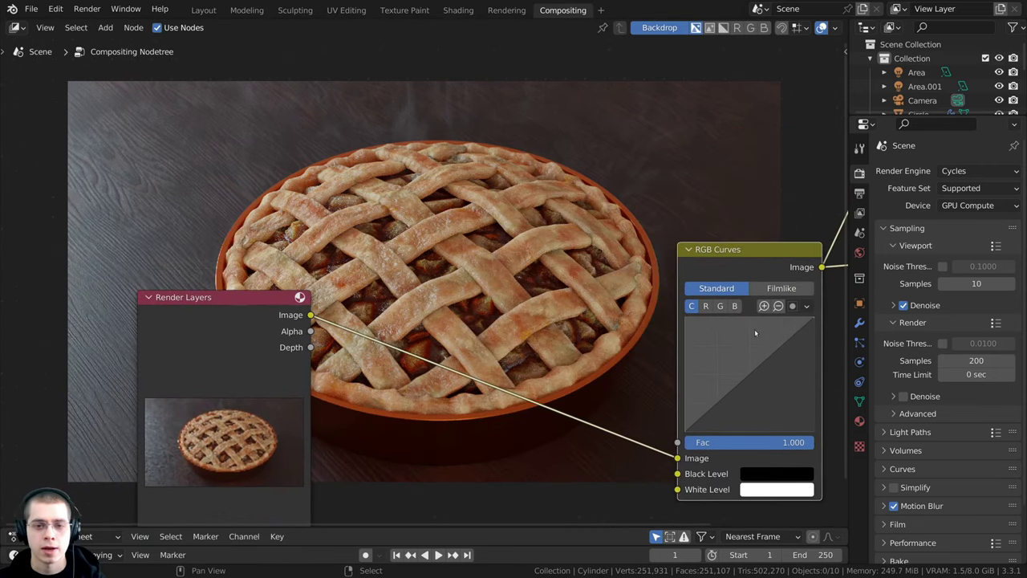
pyautogui.moveTo(763, 363); pyautogui.dragTo(754, 347)
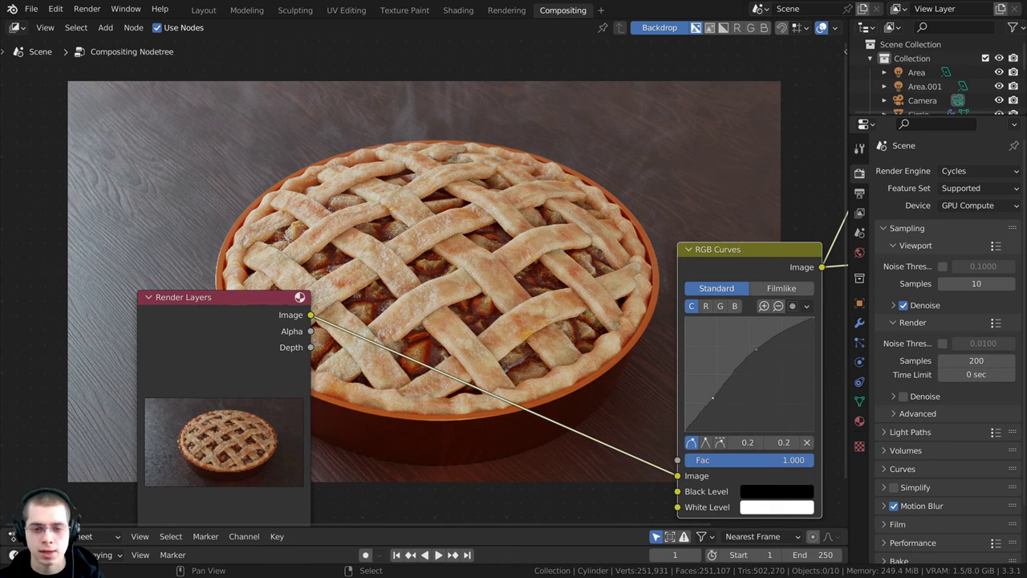
pyautogui.moveTo(712, 398); pyautogui.dragTo(715, 402)
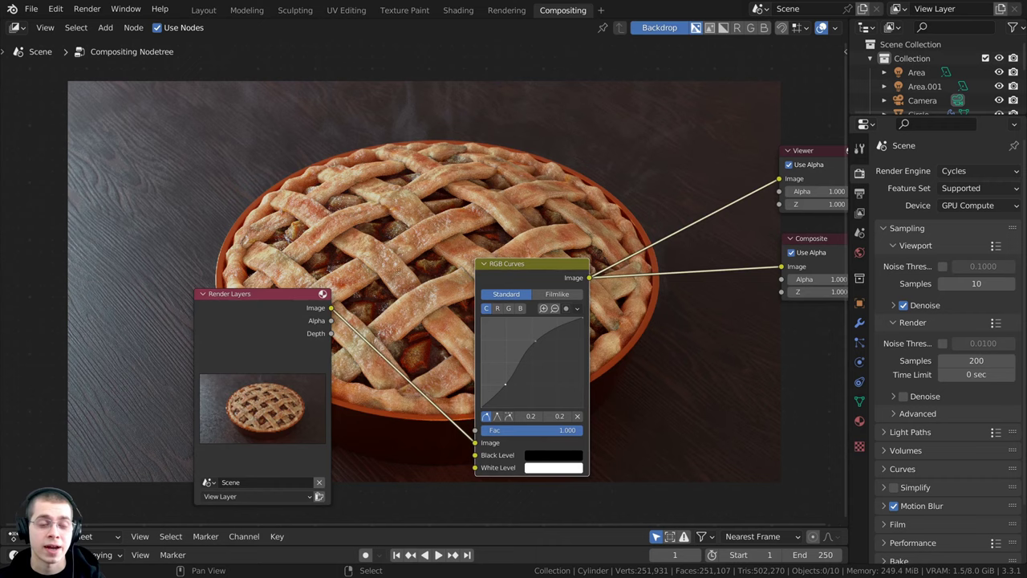
# Insert a Glare node after RGB Curves and feed its output into both the Viewer and Composite nodes
pyautogui.moveTo(451, 246); pyautogui.dragTo(405, 258, button='middle')
pyautogui.scroll(1, 405, 259)
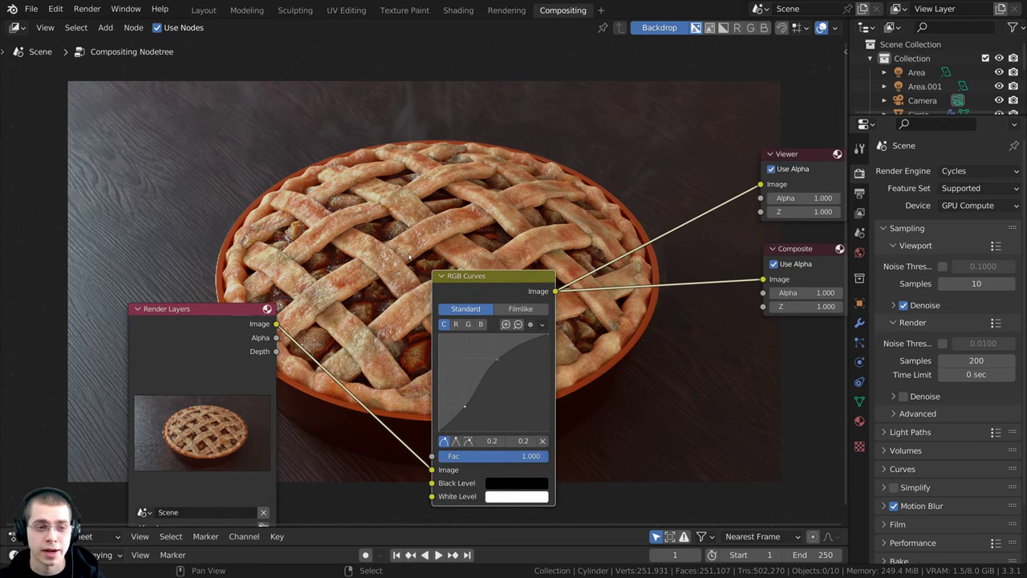
pyautogui.hotkey('shift', 'a')
pyautogui.click(410, 260)
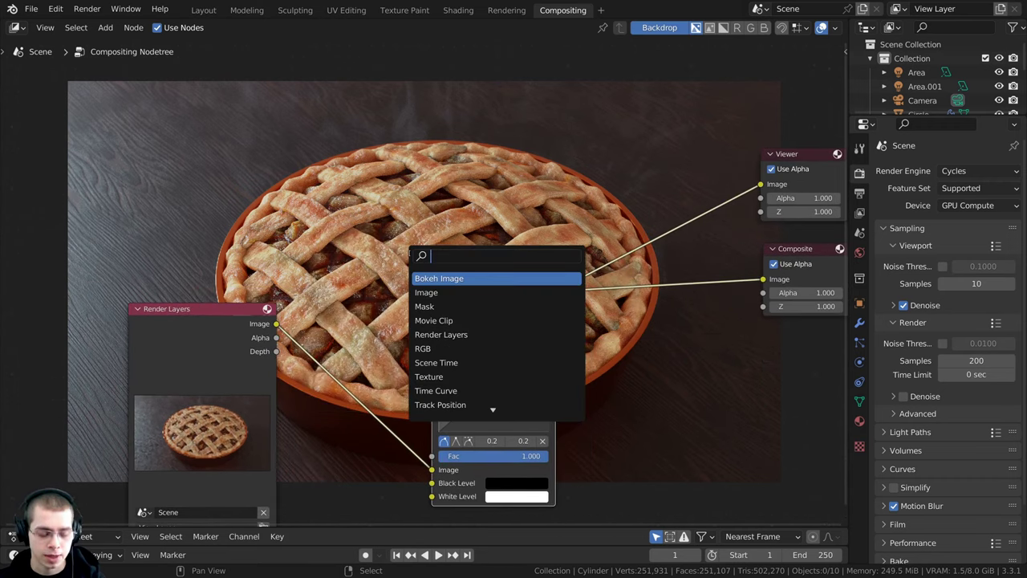
pyautogui.write('gla')
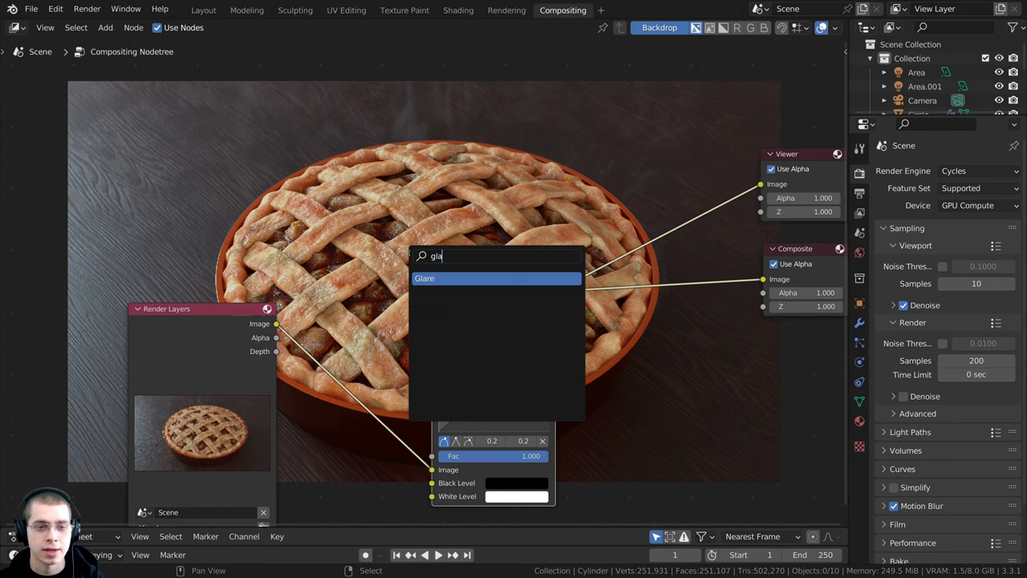
pyautogui.press('Return')
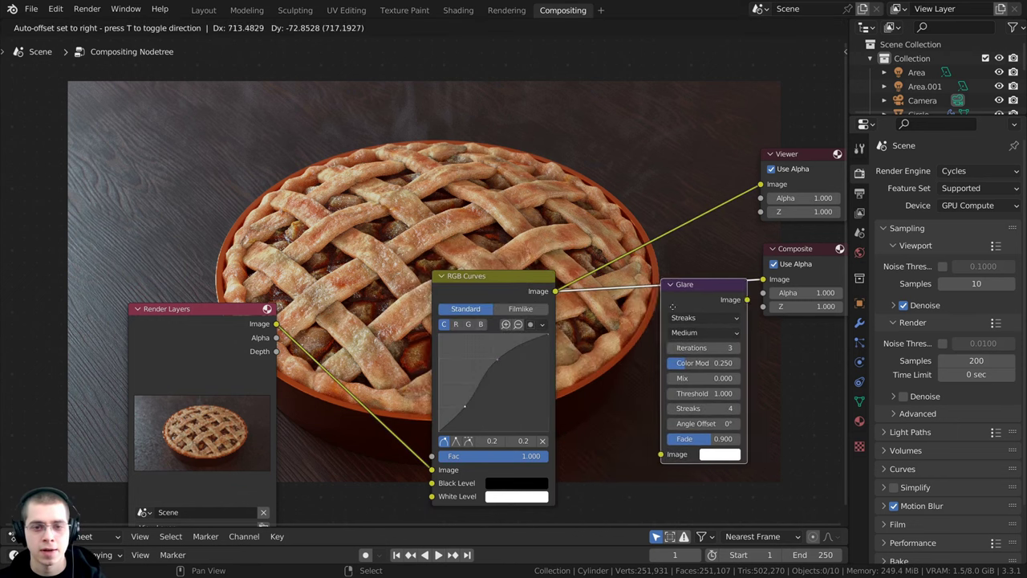
pyautogui.click(642, 305)
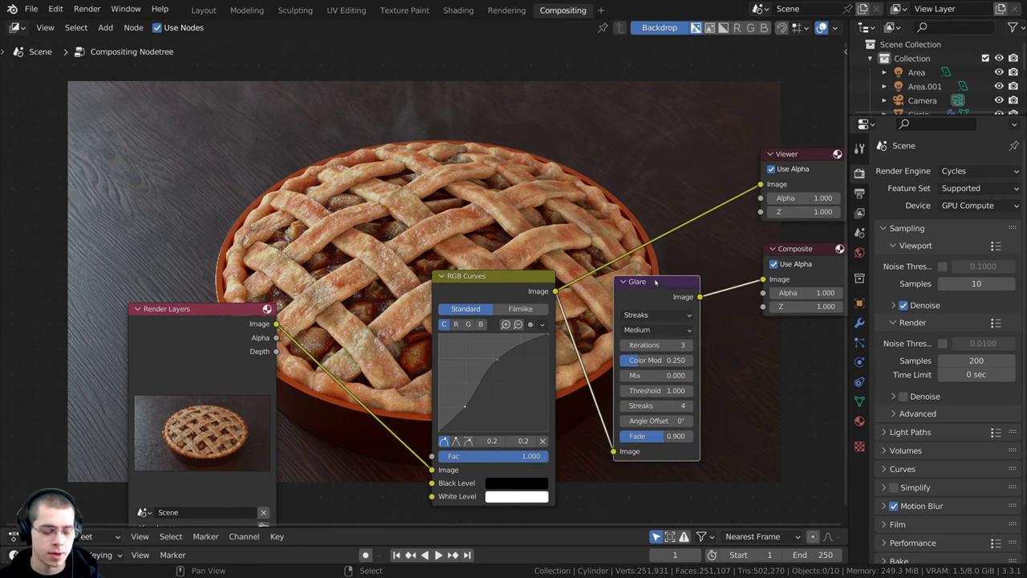
pyautogui.moveTo(658, 283); pyautogui.dragTo(636, 265)
pyautogui.scroll(2, 753, 280)
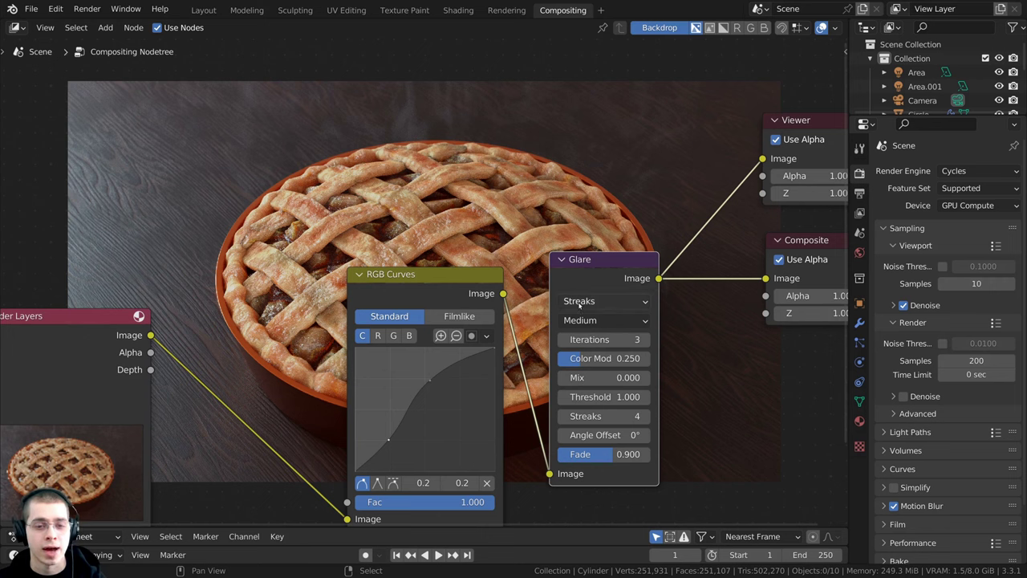
# Set the Glare type to Fog Glow and move the node down and away from the pie
pyautogui.click(579, 302)
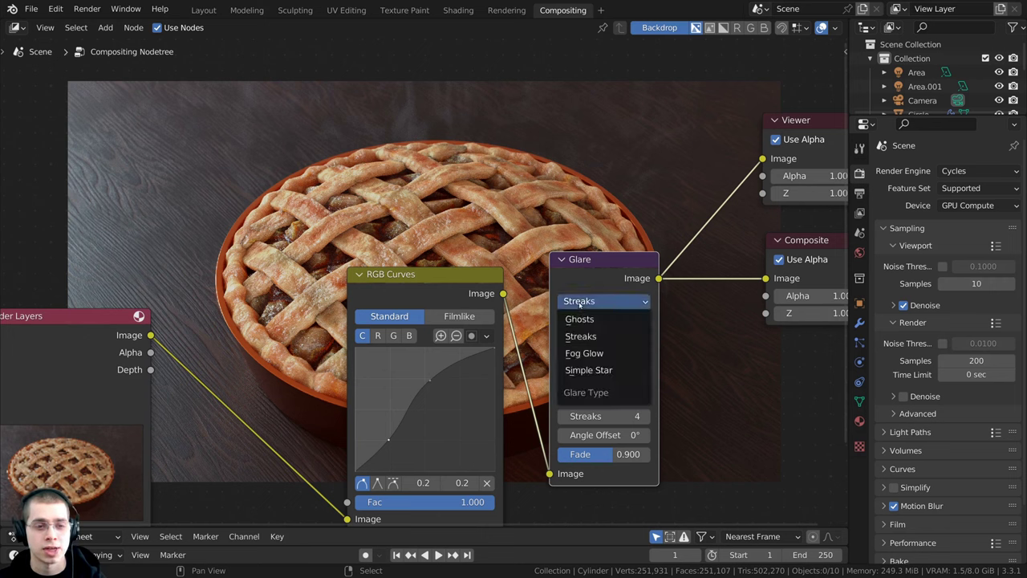
pyautogui.click(584, 353)
pyautogui.moveTo(587, 281); pyautogui.dragTo(524, 333)
pyautogui.moveTo(525, 333); pyautogui.dragTo(505, 431, button='middle')
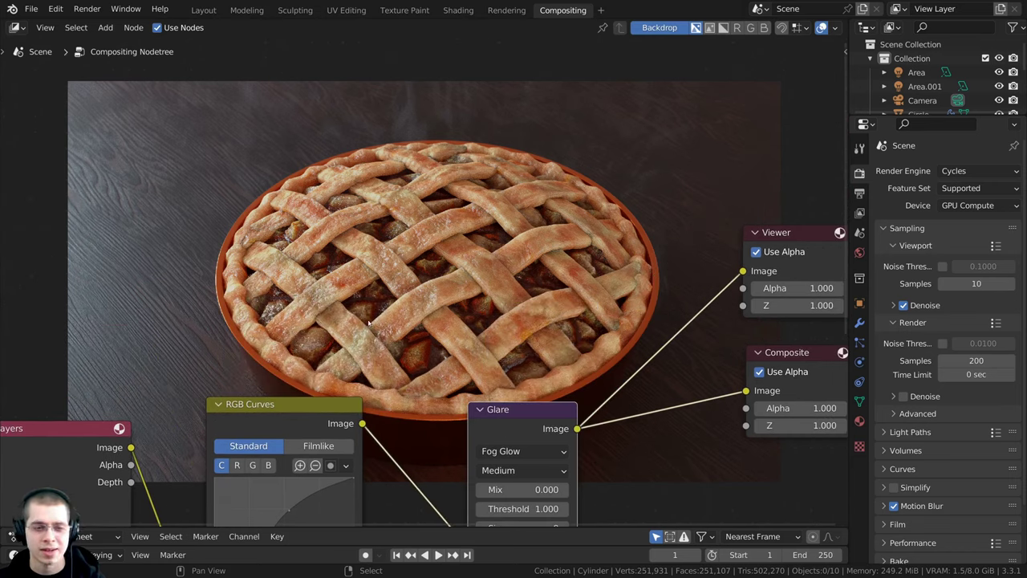
# Lower the Glare threshold to 0 to exaggerate the glow, and settle on 0.2
pyautogui.moveTo(410, 367); pyautogui.dragTo(410, 315, button='middle')
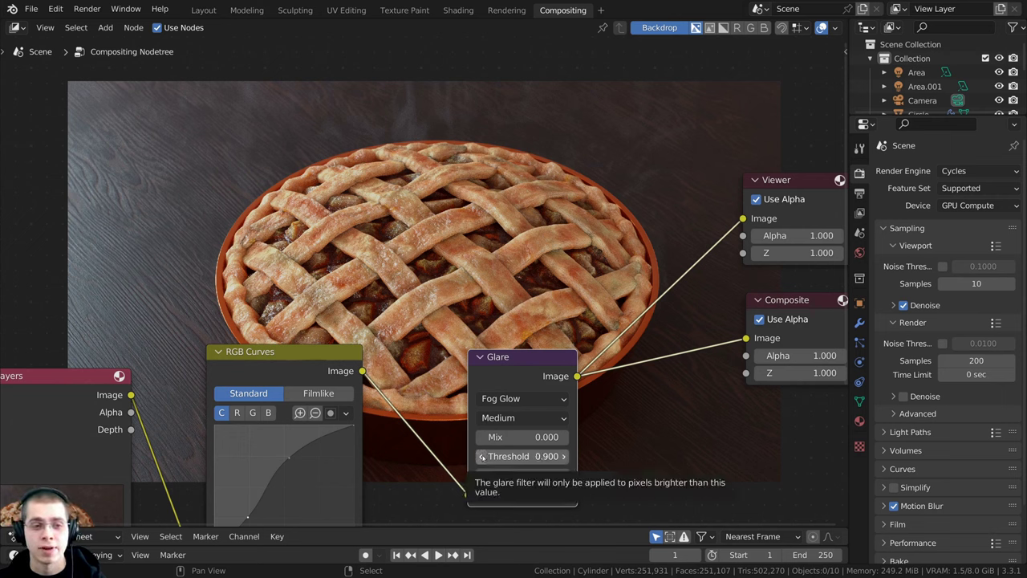
pyautogui.click(482, 456)
pyautogui.click(482, 455)
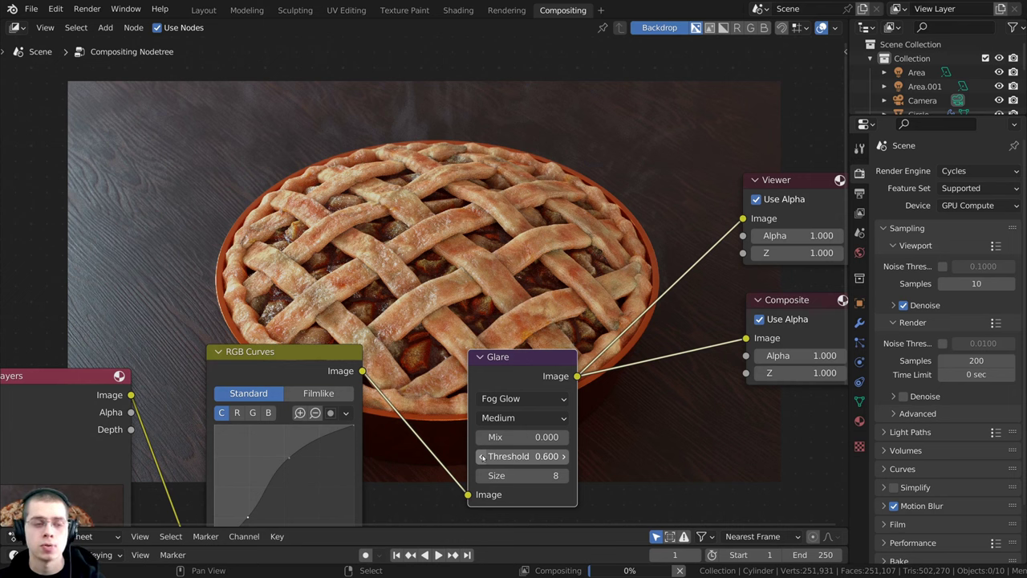
pyautogui.click(482, 457)
pyautogui.click(482, 457)
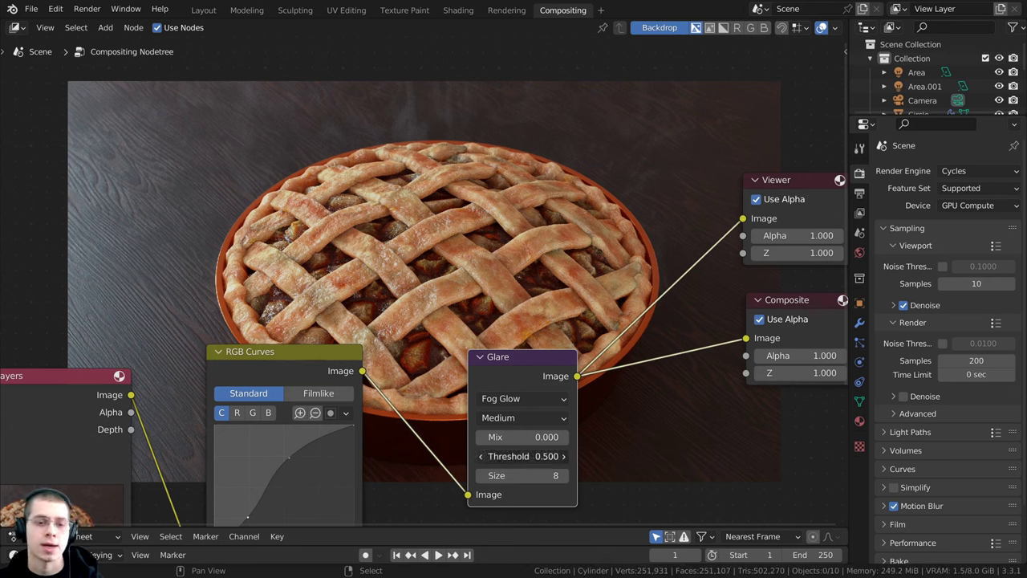
pyautogui.click(482, 457)
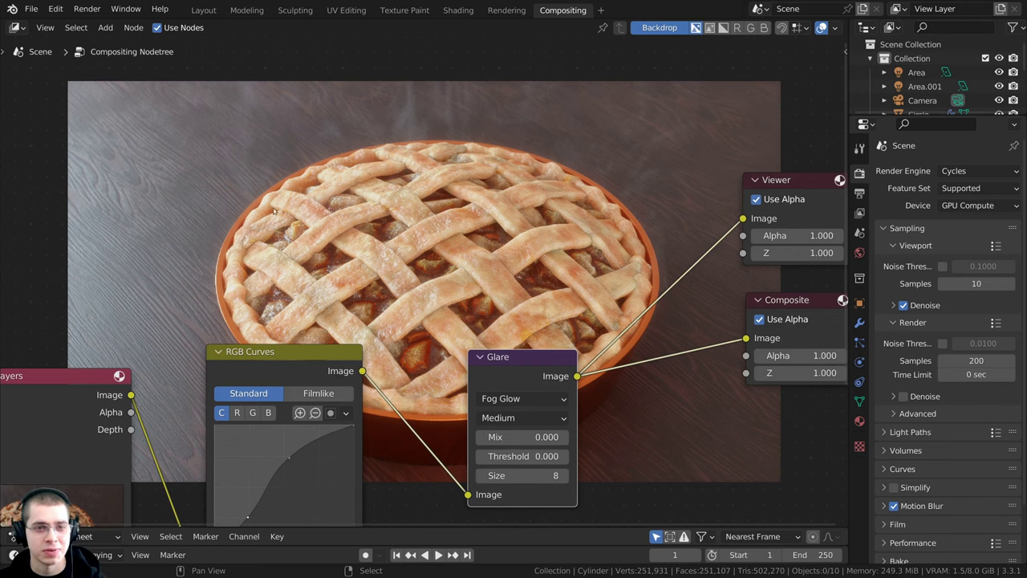
pyautogui.click(564, 455)
pyautogui.click(564, 456)
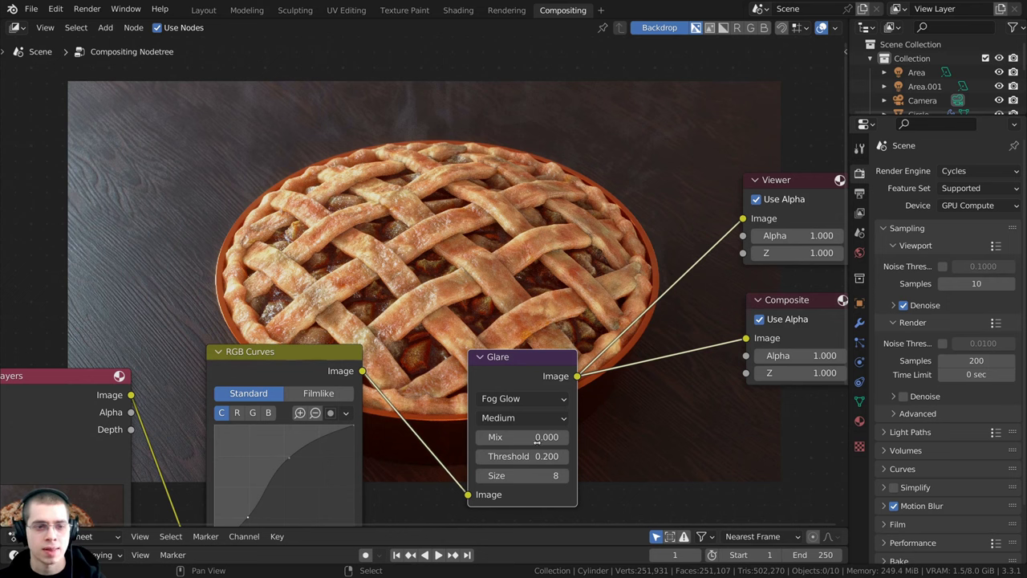
# Reposition the Glare and RGB Curves nodes, and compare a Glare threshold of 0.3 before restoring 0.2
pyautogui.moveTo(521, 357); pyautogui.dragTo(496, 349)
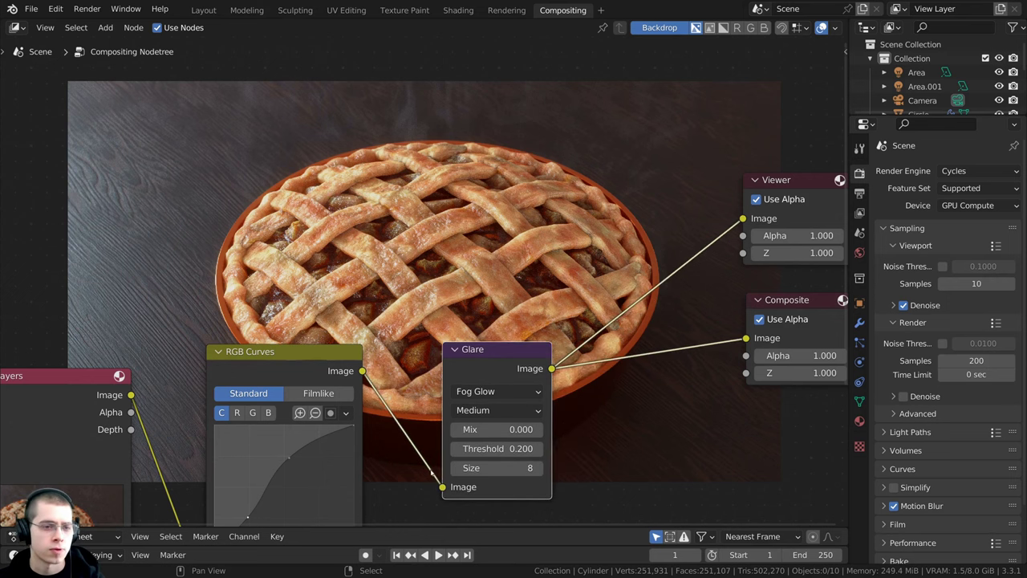
pyautogui.click(539, 449)
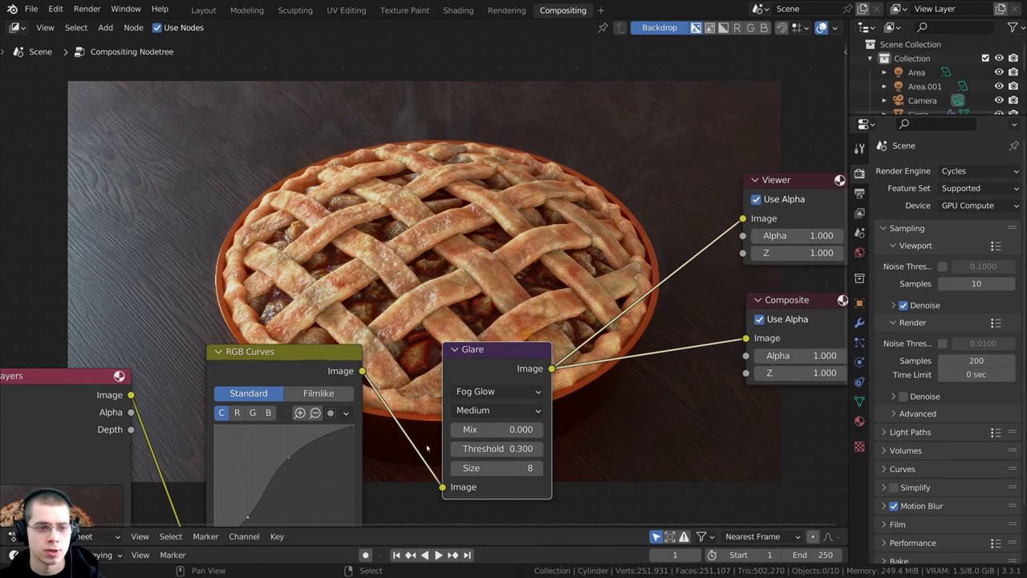
pyautogui.click(455, 450)
pyautogui.moveTo(312, 354); pyautogui.dragTo(305, 366)
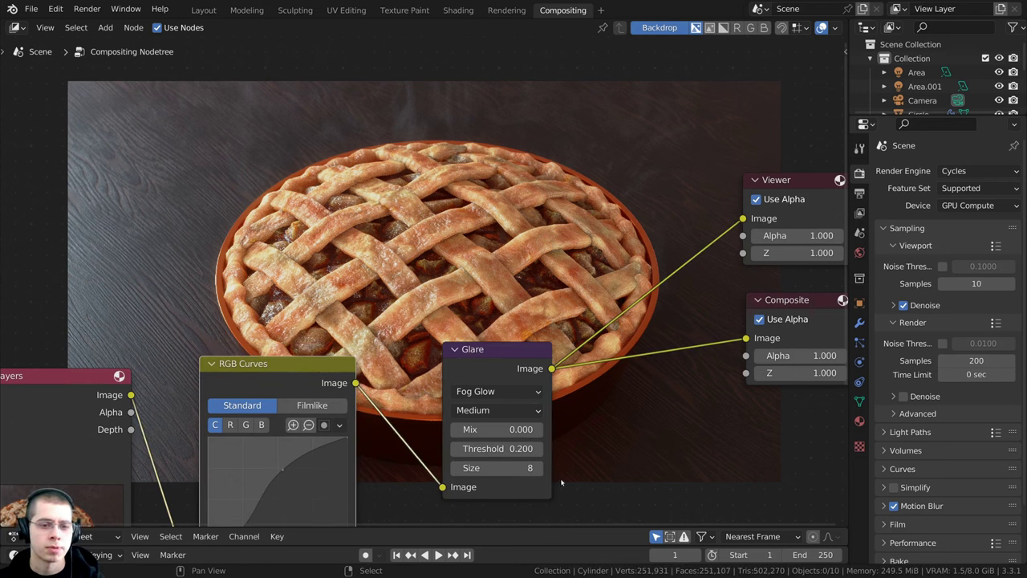
pyautogui.scroll(-2, 297, 446)
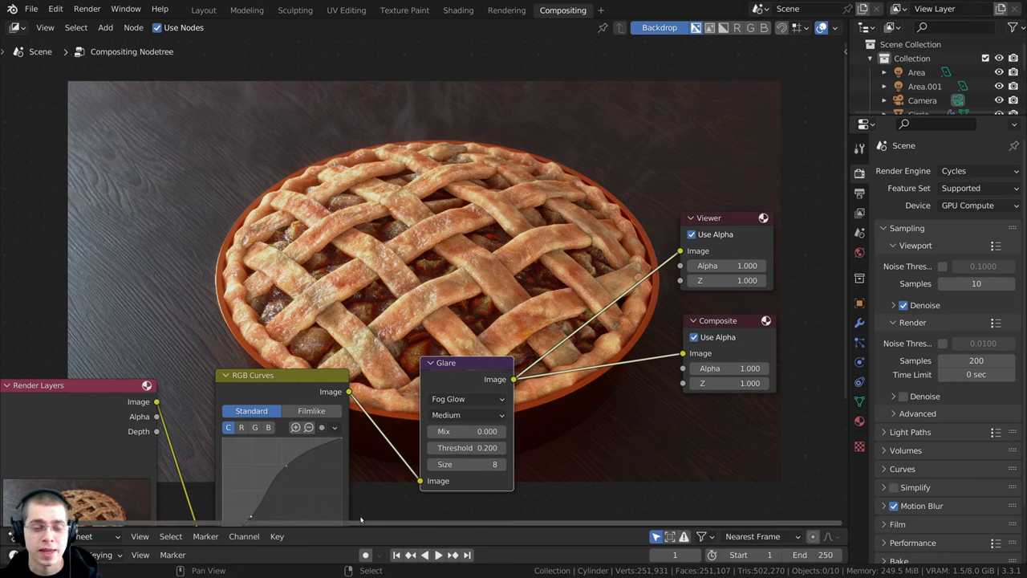
# Add a Box Mask node above the RGB Curves node and preview its mask through the Viewer
pyautogui.moveTo(588, 494); pyautogui.dragTo(586, 544, button='middle')
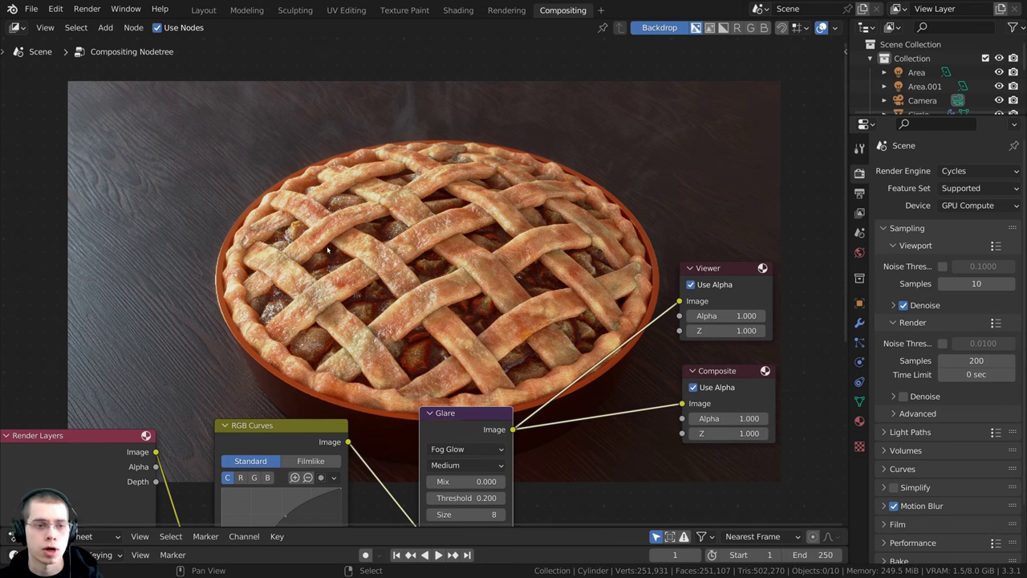
pyautogui.moveTo(340, 275); pyautogui.dragTo(373, 266, button='middle')
pyautogui.hotkey('shift', 'a')
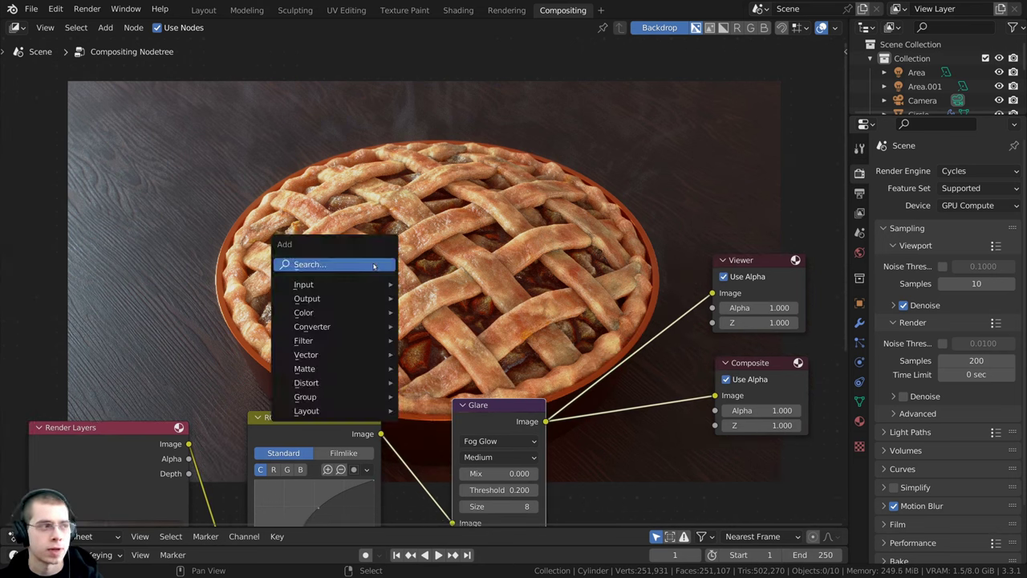
pyautogui.click(374, 266)
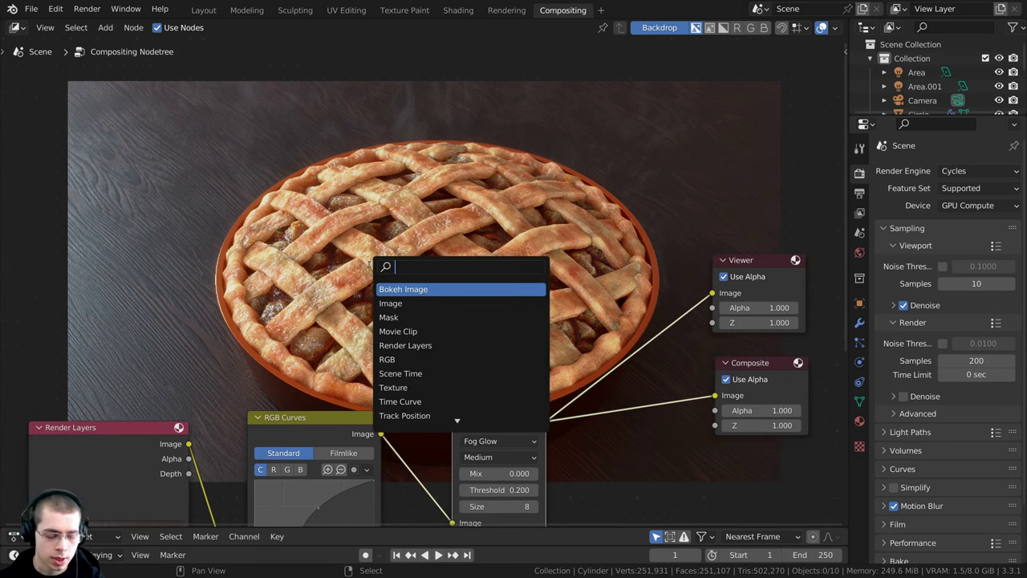
pyautogui.write('box')
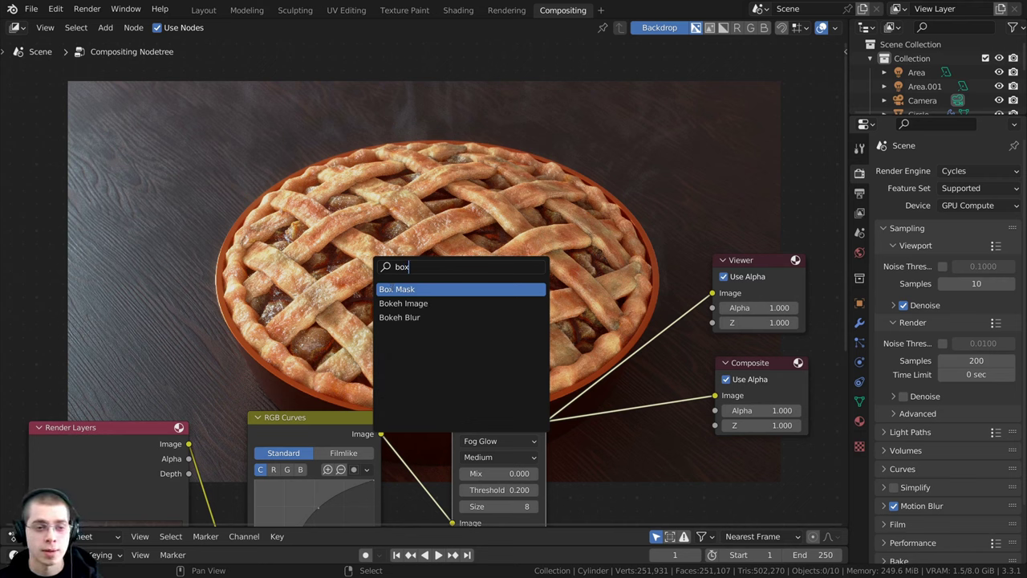
pyautogui.press('Return')
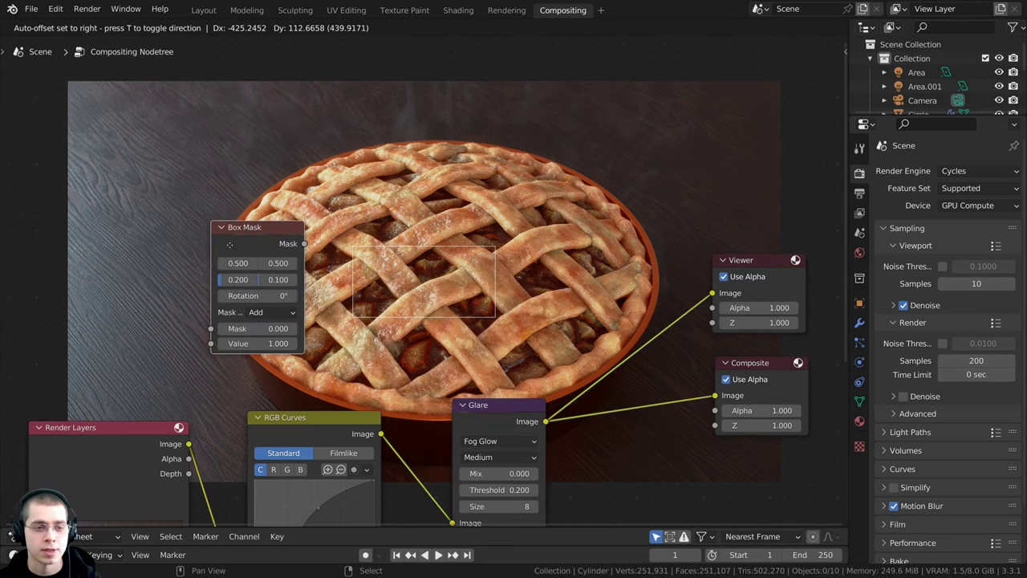
pyautogui.click(226, 246)
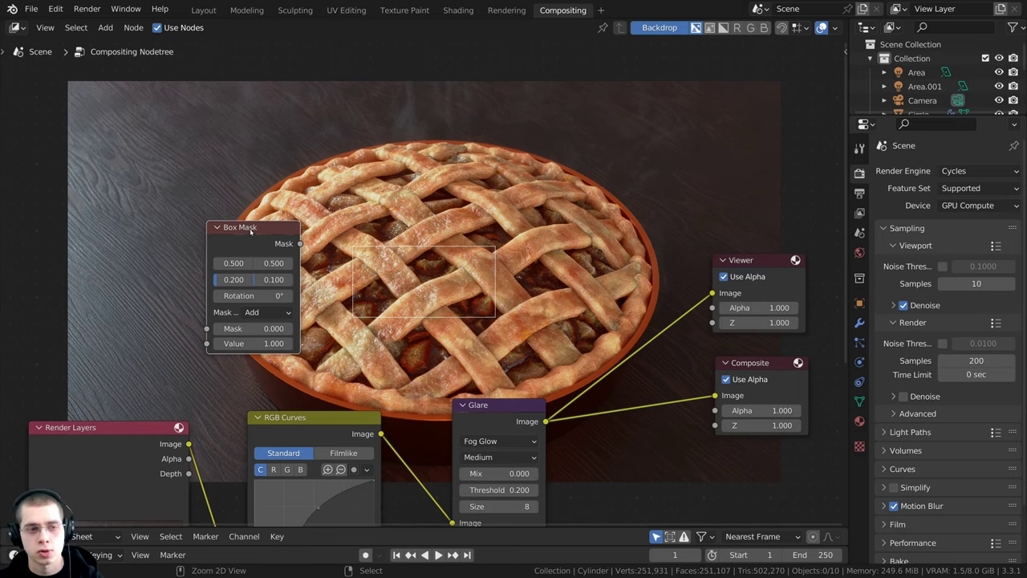
pyautogui.keyDown('ctrl'); pyautogui.keyDown('shift'); pyautogui.click(246, 236); pyautogui.keyUp('shift'); pyautogui.keyUp('ctrl')
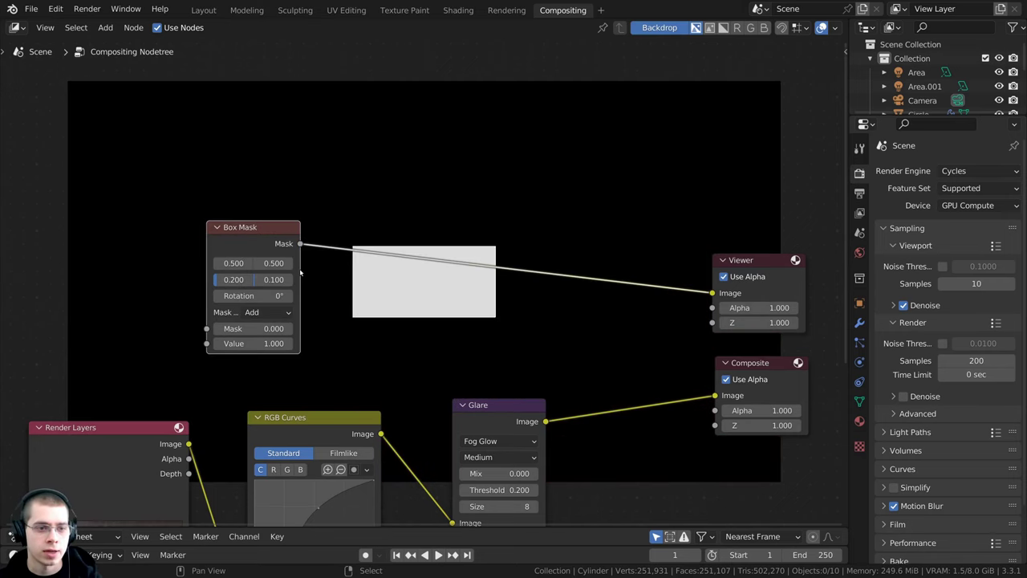
# Widen the Box Mask node to show its labels, and set the mask's width to 0.845 and height to 0.431
pyautogui.moveTo(299, 270); pyautogui.dragTo(398, 271)
pyautogui.moveTo(323, 242); pyautogui.dragTo(259, 244)
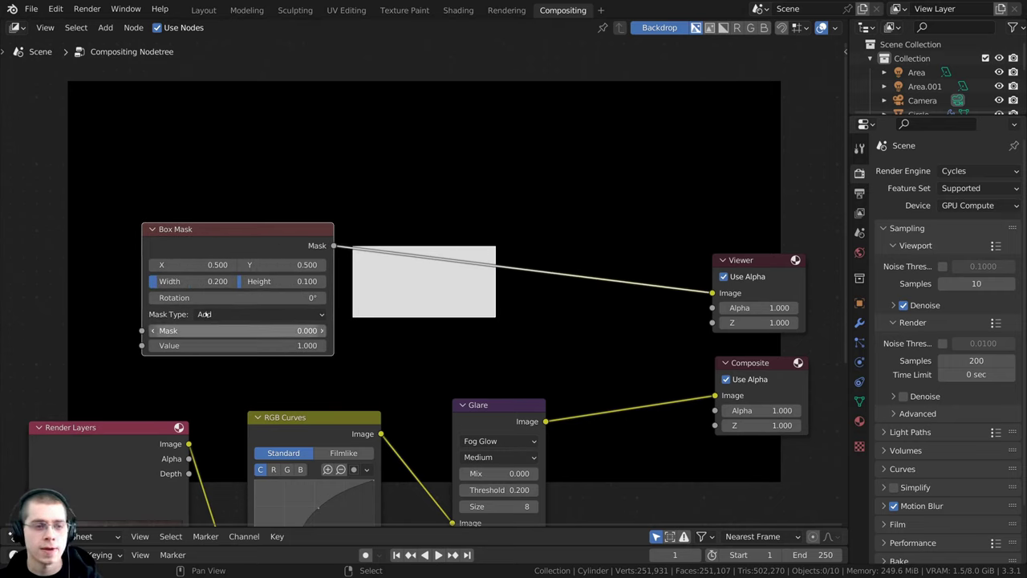
pyautogui.moveTo(182, 282); pyautogui.dragTo(234, 287)
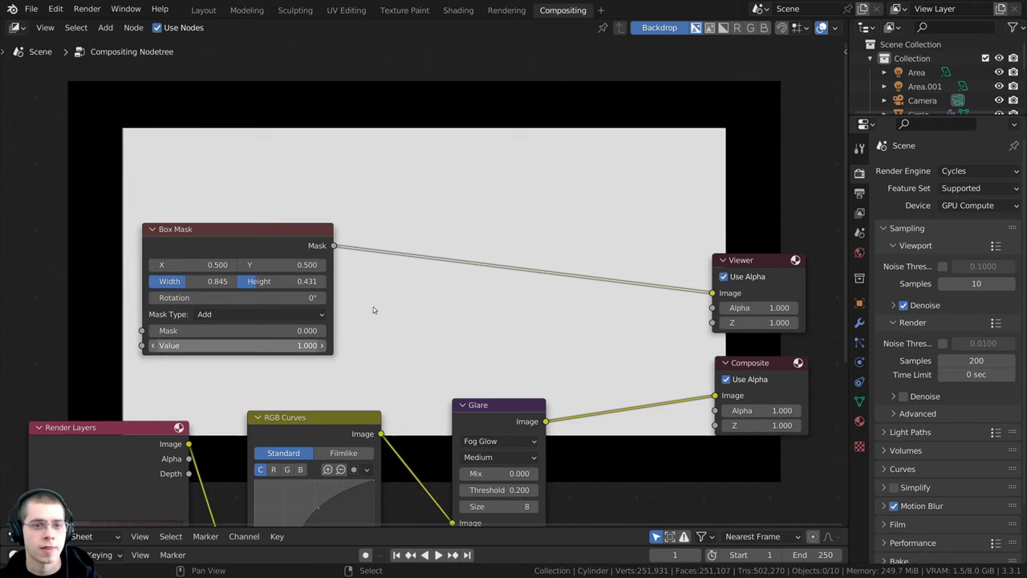
# Insert a Blur node between the Box Mask and the Viewer
pyautogui.moveTo(402, 196); pyautogui.dragTo(385, 277, button='middle')
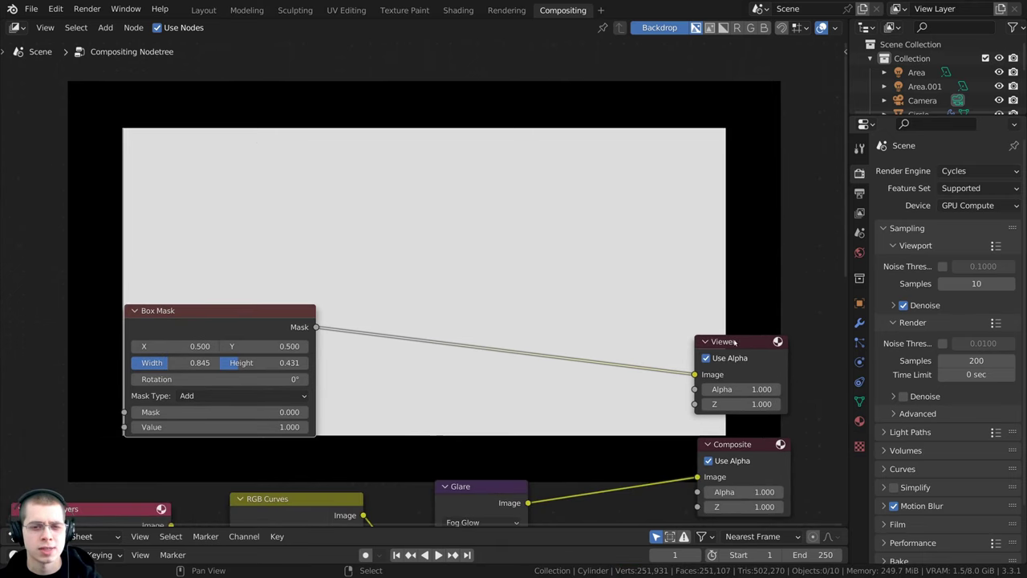
pyautogui.hotkey('shift', 'a')
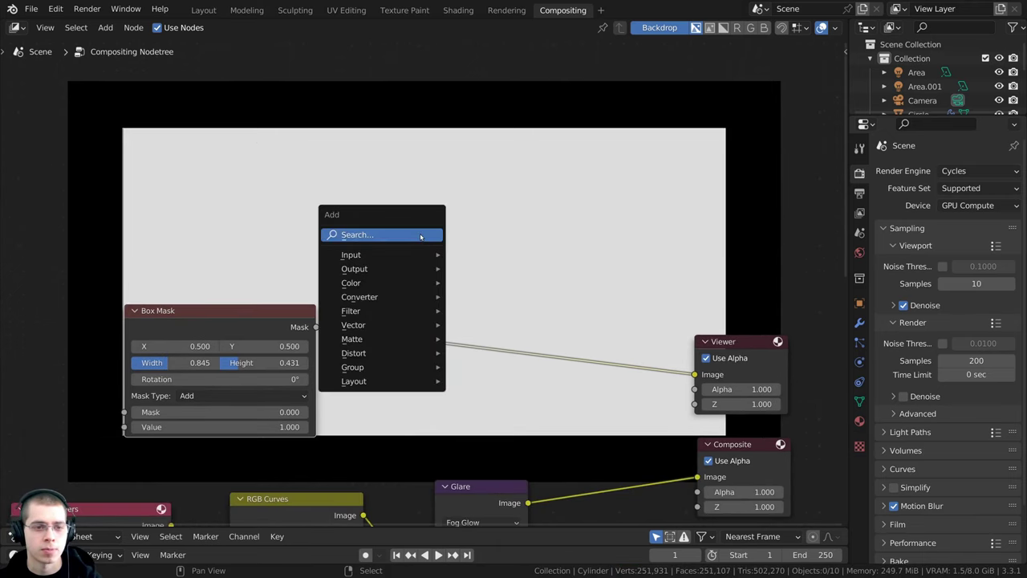
pyautogui.click(421, 235)
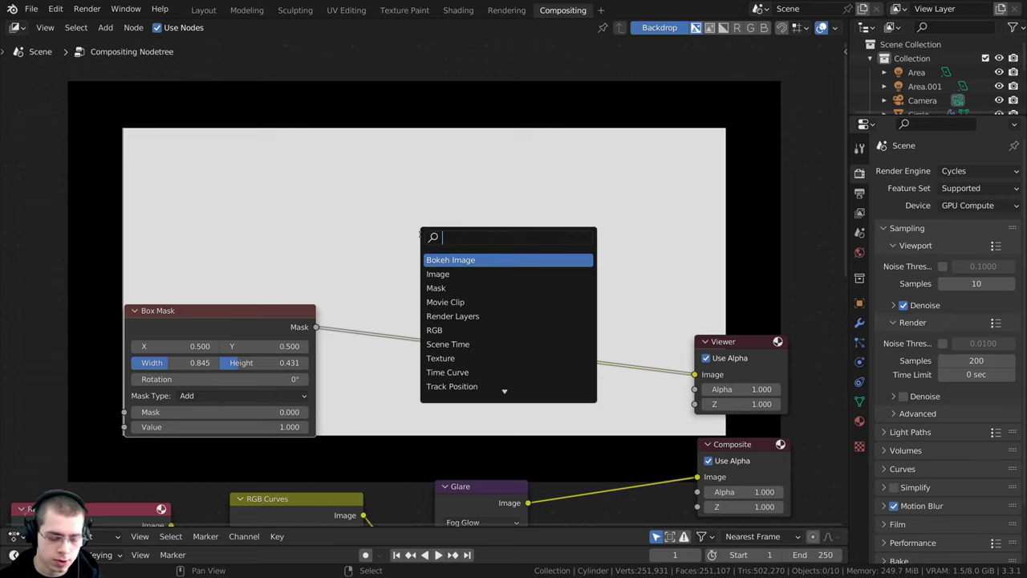
pyautogui.write('blu')
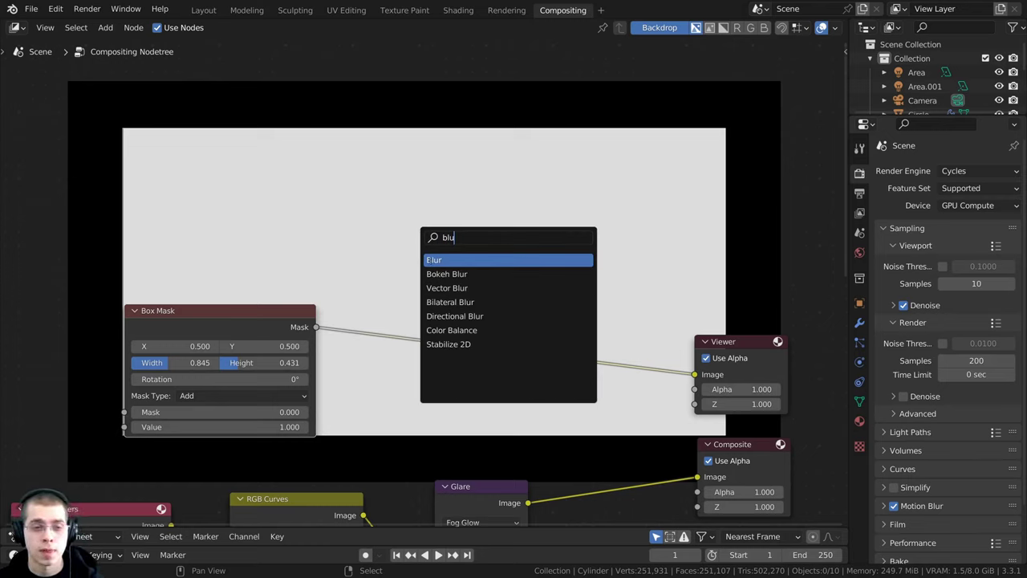
pyautogui.press('Return')
pyautogui.click(402, 314)
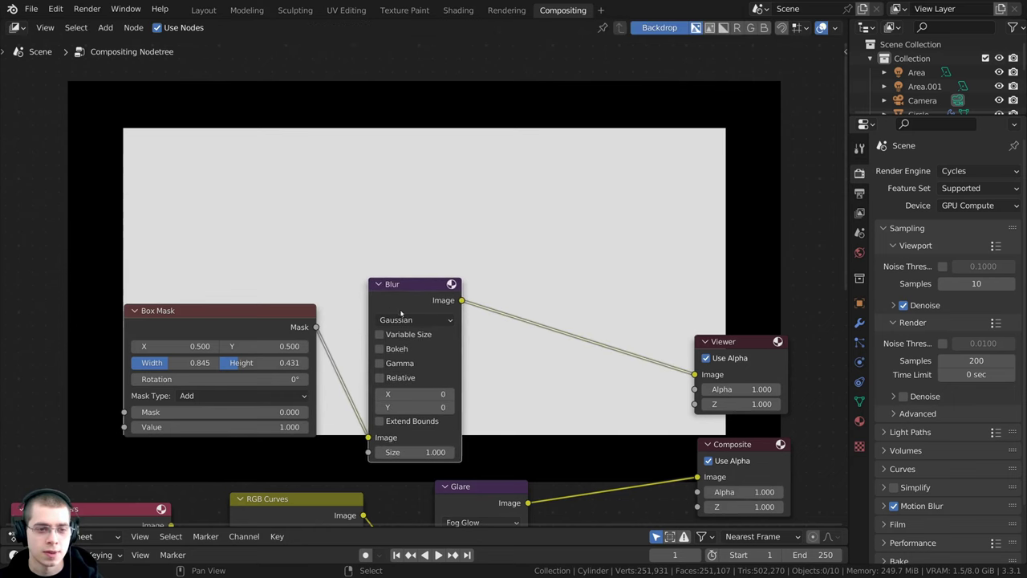
pyautogui.moveTo(401, 313); pyautogui.dragTo(397, 298)
pyautogui.moveTo(475, 455); pyautogui.dragTo(420, 456, button='middle')
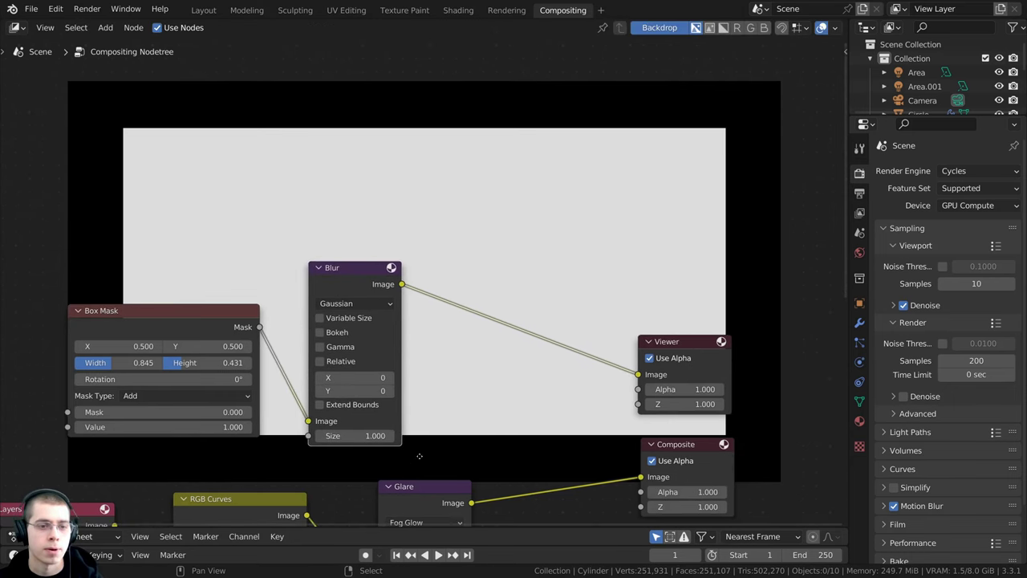
# Set the Blur node's X and Y size to 600 to soften the mask edges across the frame
pyautogui.press('Home')
pyautogui.scroll(2, 442, 431)
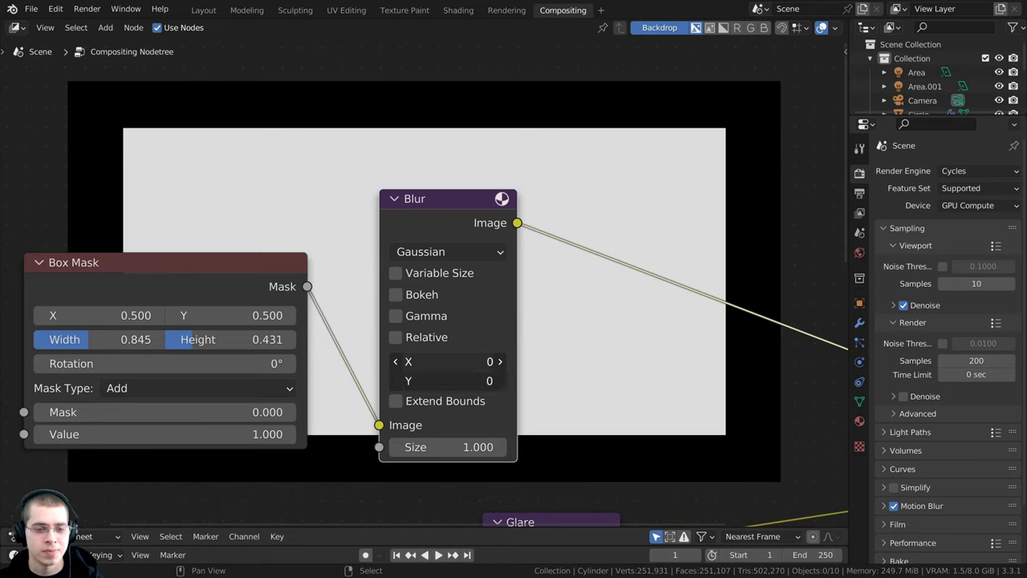
pyautogui.moveTo(448, 381); pyautogui.dragTo(609, 361)
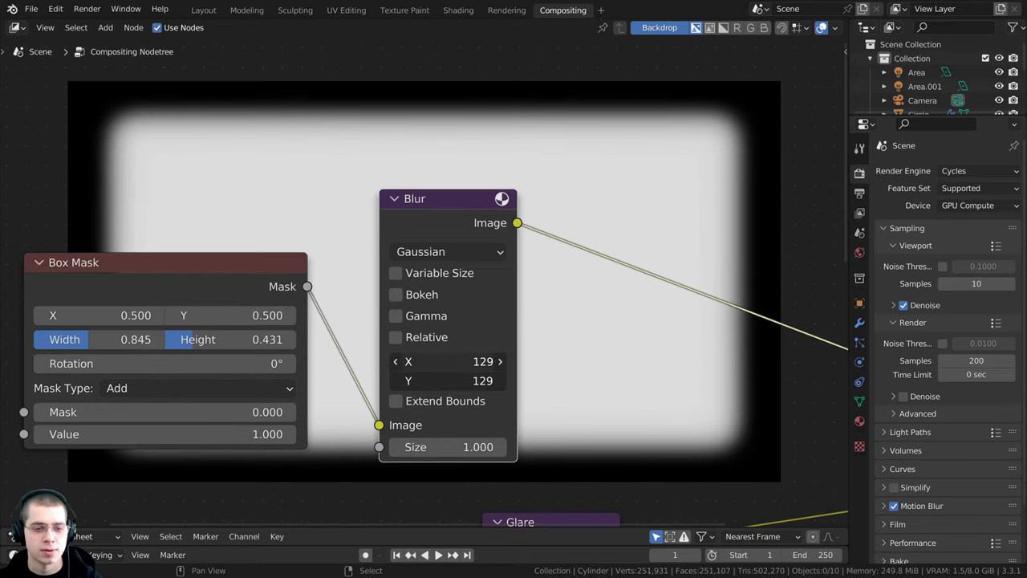
pyautogui.click(437, 363)
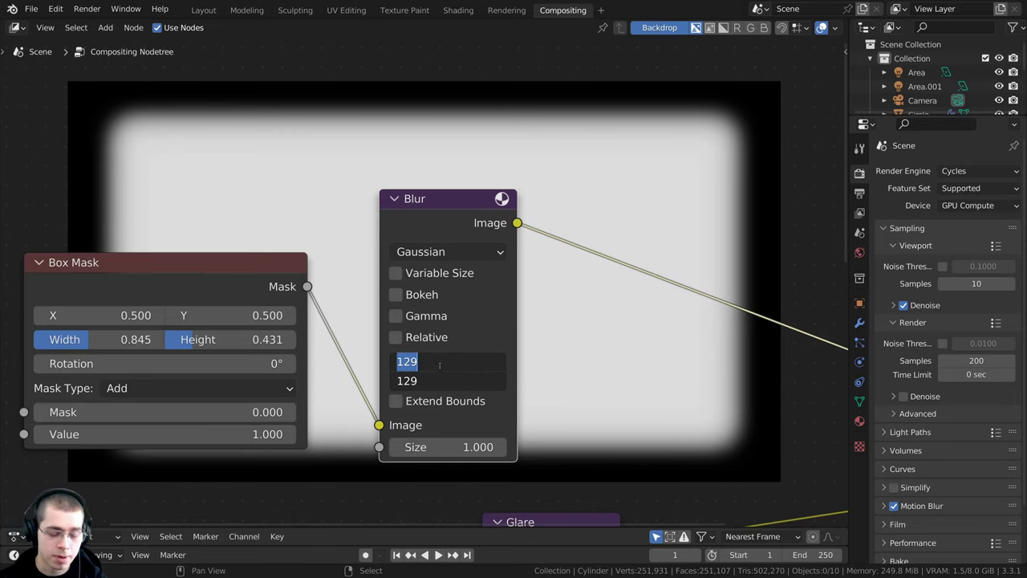
pyautogui.write('600')
pyautogui.press('Return')
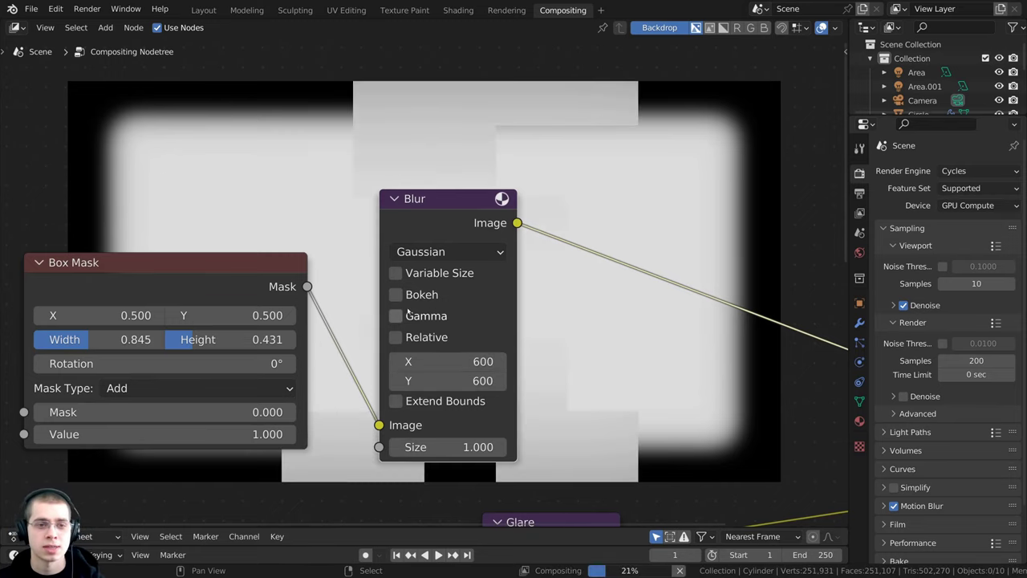
pyautogui.scroll(-6, 407, 311)
pyautogui.moveTo(205, 90); pyautogui.dragTo(195, 187, button='middle')
pyautogui.moveTo(283, 390); pyautogui.dragTo(291, 355, button='middle')
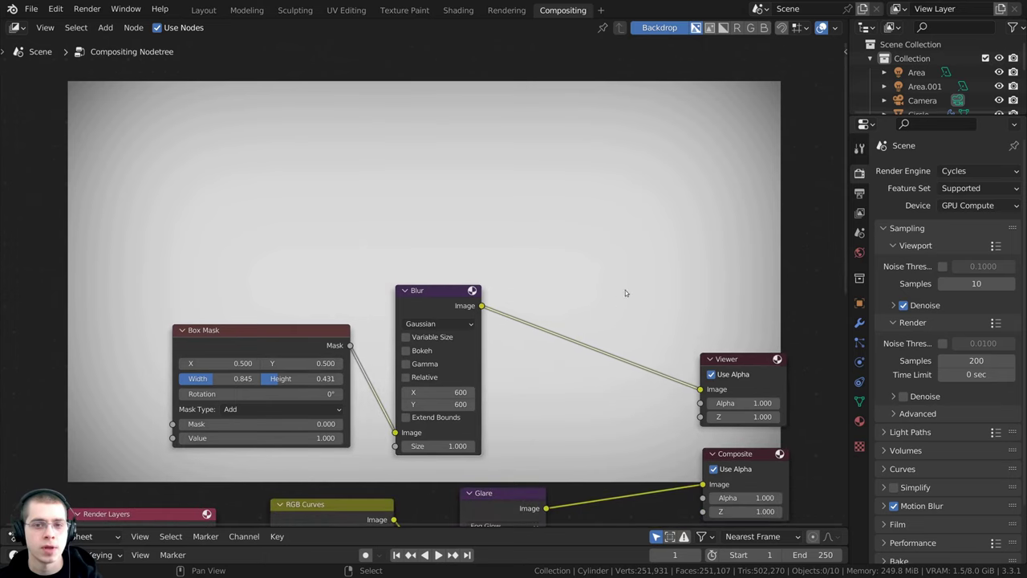
pyautogui.scroll(3, 480, 422)
pyautogui.moveTo(430, 449); pyautogui.dragTo(449, 412, button='middle')
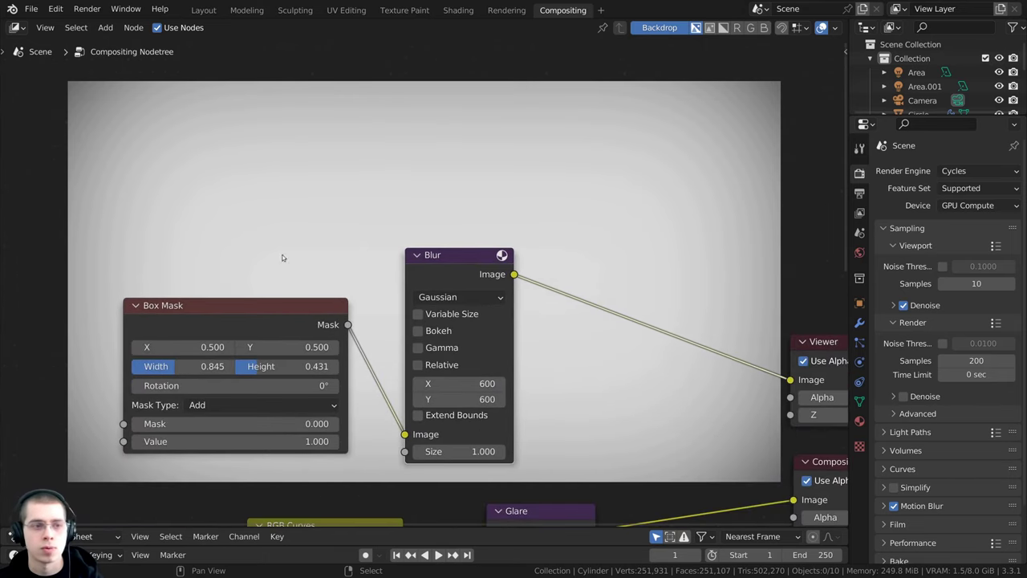
# Adjust the Box Mask node to a width of 0.854 and a height of 0.414
pyautogui.moveTo(299, 217); pyautogui.dragTo(316, 224, button='middle')
pyautogui.click(230, 330)
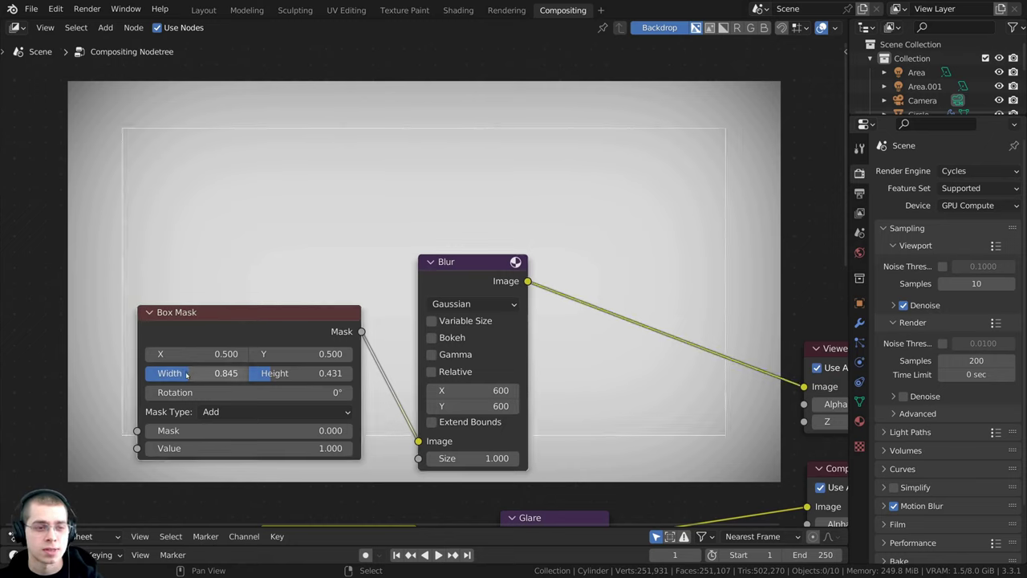
pyautogui.moveTo(187, 374); pyautogui.dragTo(193, 375)
pyautogui.moveTo(309, 374); pyautogui.dragTo(296, 374)
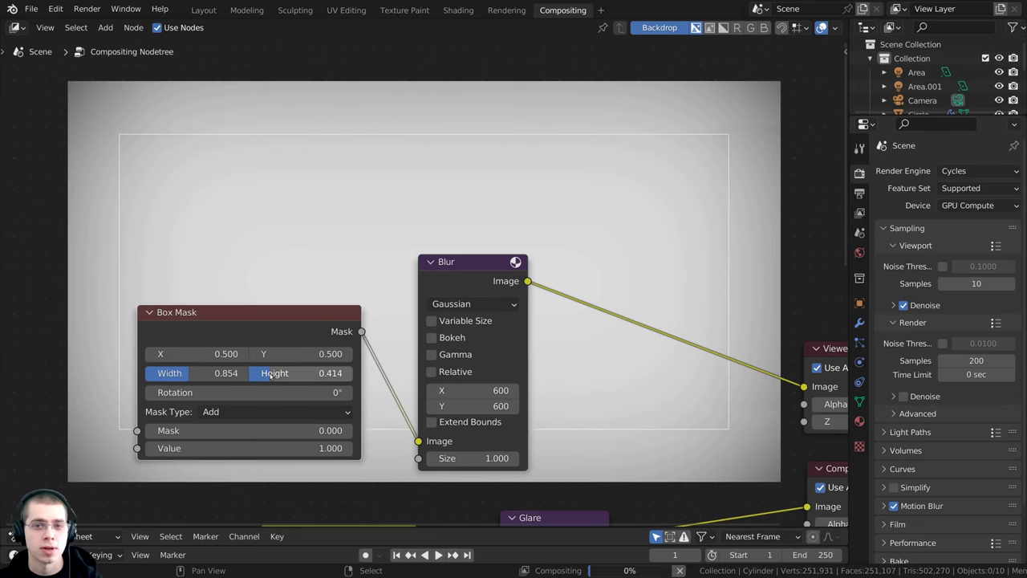
pyautogui.scroll(1, 596, 240)
pyautogui.moveTo(596, 240); pyautogui.dragTo(596, 312, button='middle')
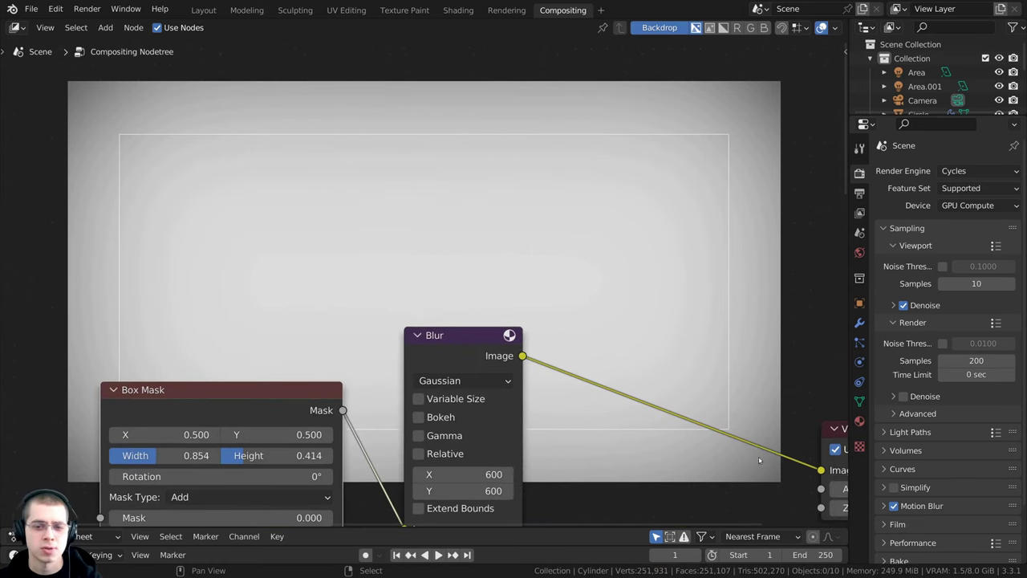
# Move the Glare node aside and insert an Alpha Over node between it and the Composite node
pyautogui.scroll(-1, 376, 317)
pyautogui.moveTo(503, 363); pyautogui.dragTo(302, 186, button='middle')
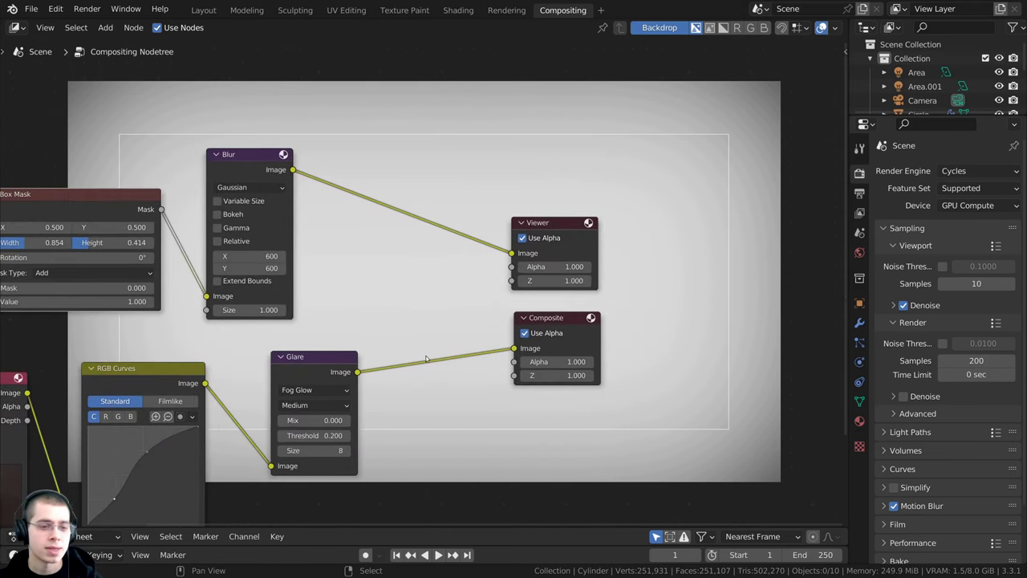
pyautogui.moveTo(345, 370); pyautogui.dragTo(318, 368)
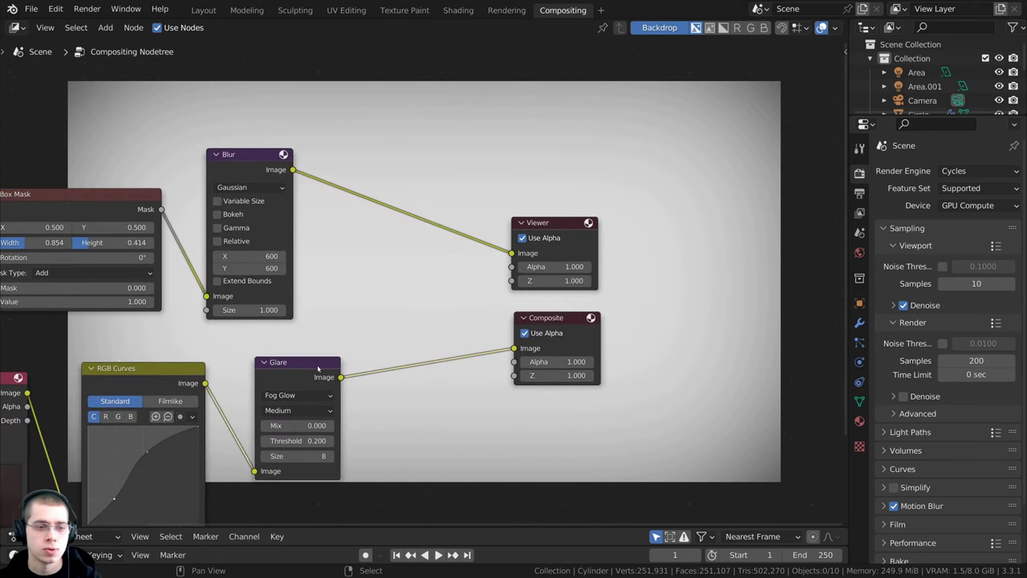
pyautogui.hotkey('shift', 'a')
pyautogui.click(383, 300)
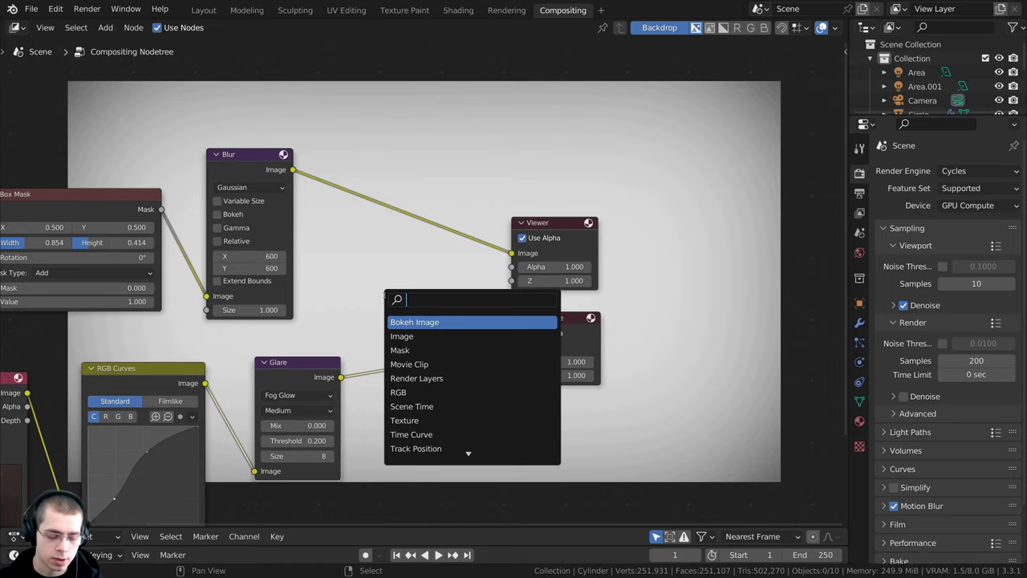
pyautogui.write('al')
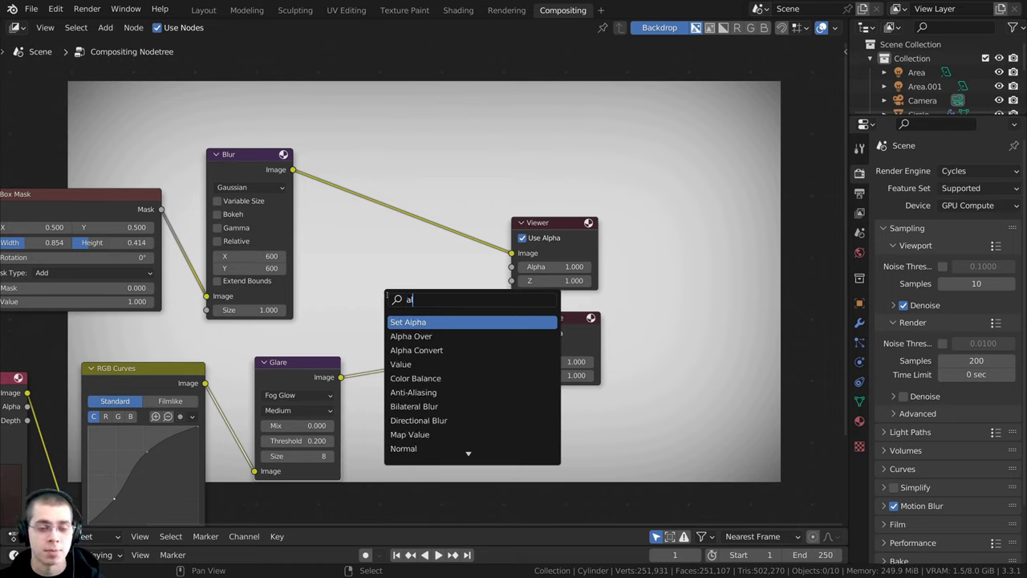
pyautogui.click(411, 336)
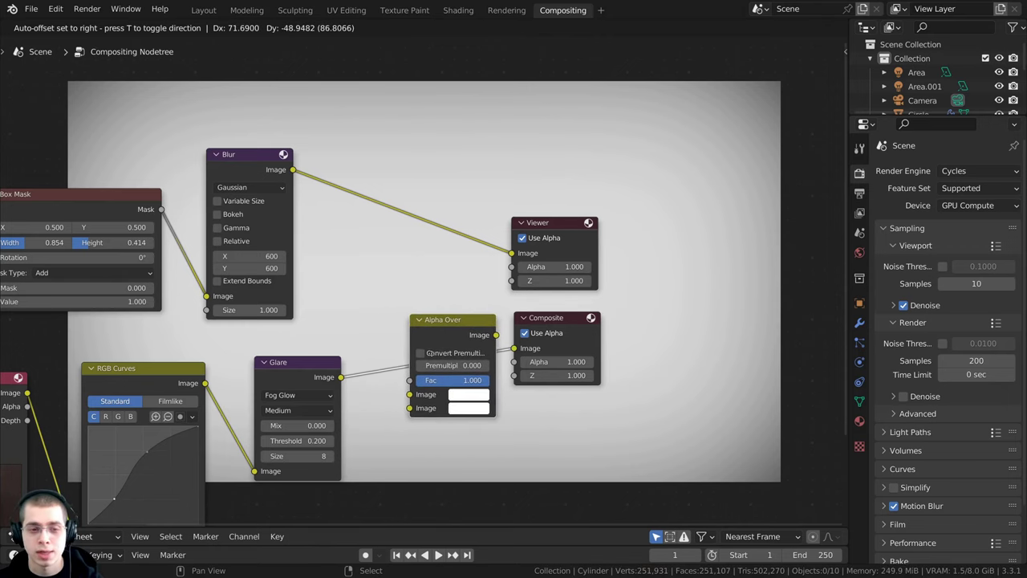
pyautogui.click(428, 354)
pyautogui.moveTo(573, 259); pyautogui.dragTo(503, 278, button='middle')
pyautogui.moveTo(503, 277); pyautogui.dragTo(543, 274)
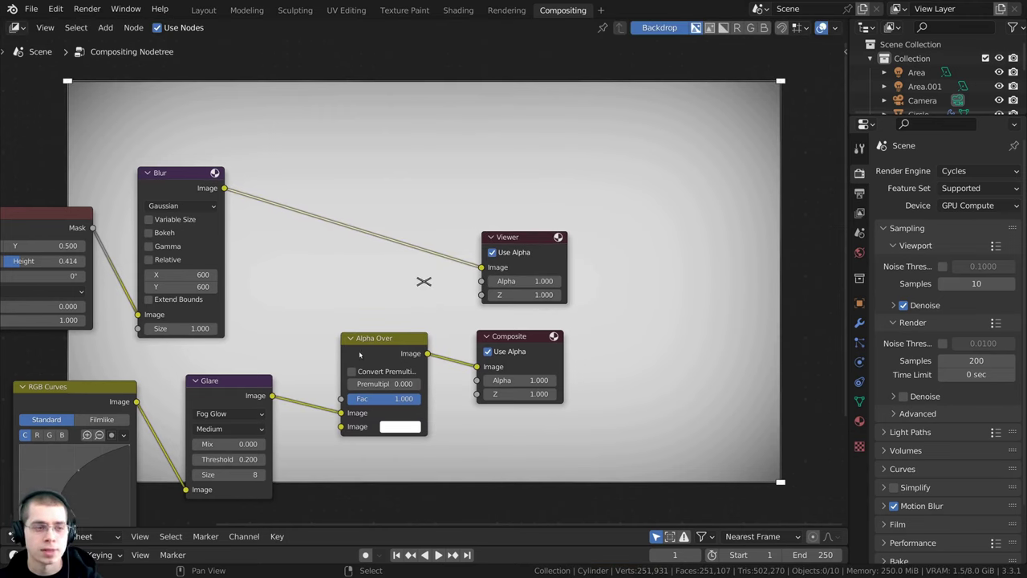
# Preview the Alpha Over node through the Viewer and connect the Blur output to its Fac input
pyautogui.keyDown('ctrl'); pyautogui.keyDown('shift'); pyautogui.click(405, 348); pyautogui.keyUp('shift'); pyautogui.keyUp('ctrl')
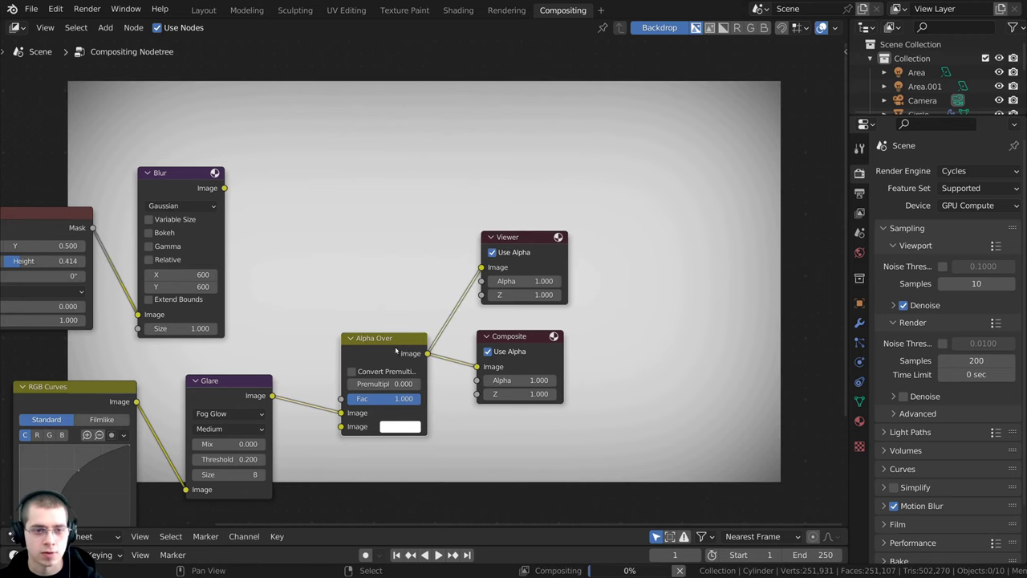
pyautogui.moveTo(404, 349); pyautogui.dragTo(389, 337)
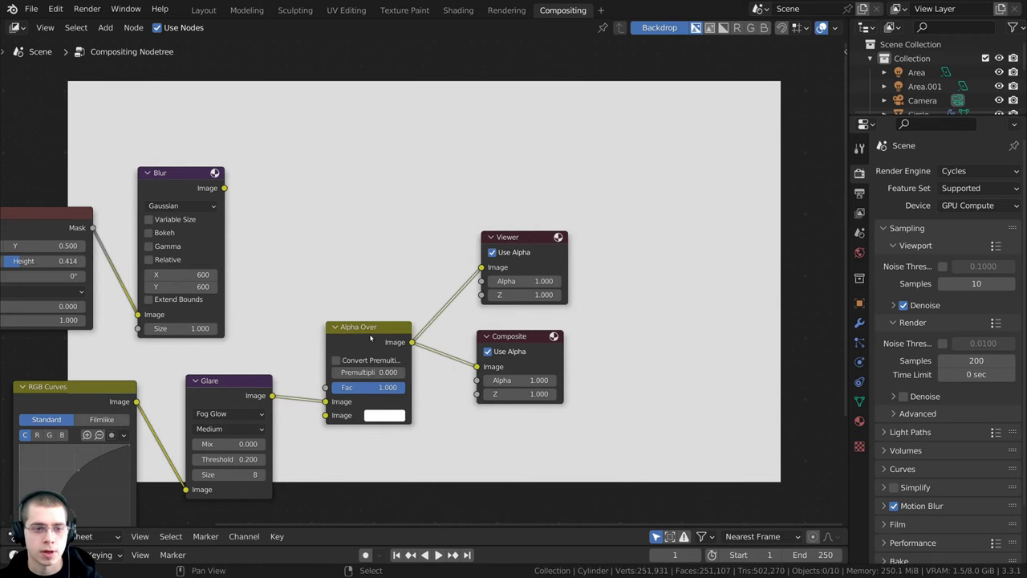
pyautogui.moveTo(374, 340); pyautogui.dragTo(428, 330, button='middle')
pyautogui.moveTo(246, 165); pyautogui.dragTo(403, 368)
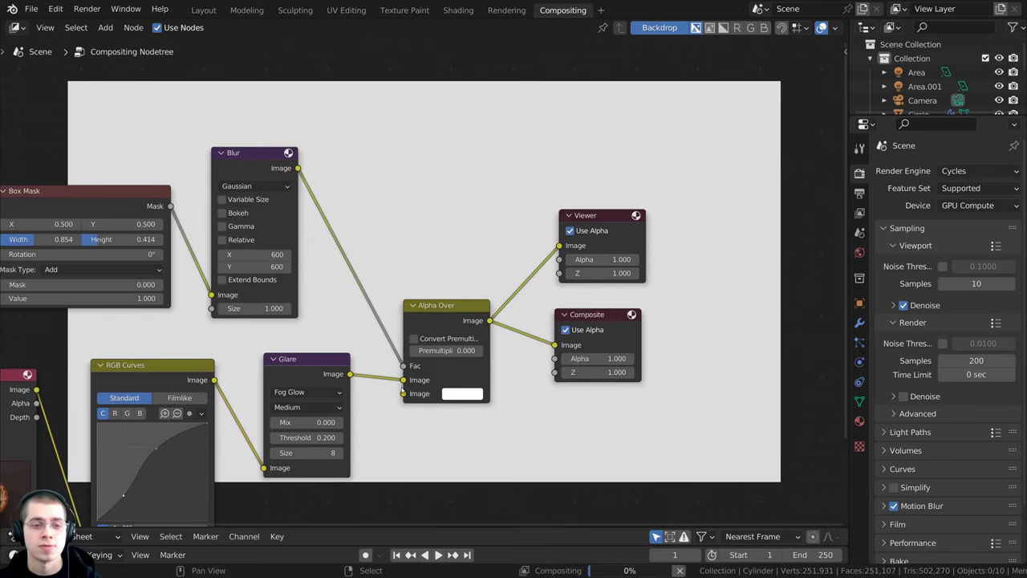
pyautogui.moveTo(396, 427); pyautogui.dragTo(409, 375, button='middle')
pyautogui.scroll(1, 413, 364)
pyautogui.moveTo(428, 298); pyautogui.dragTo(427, 321, button='middle')
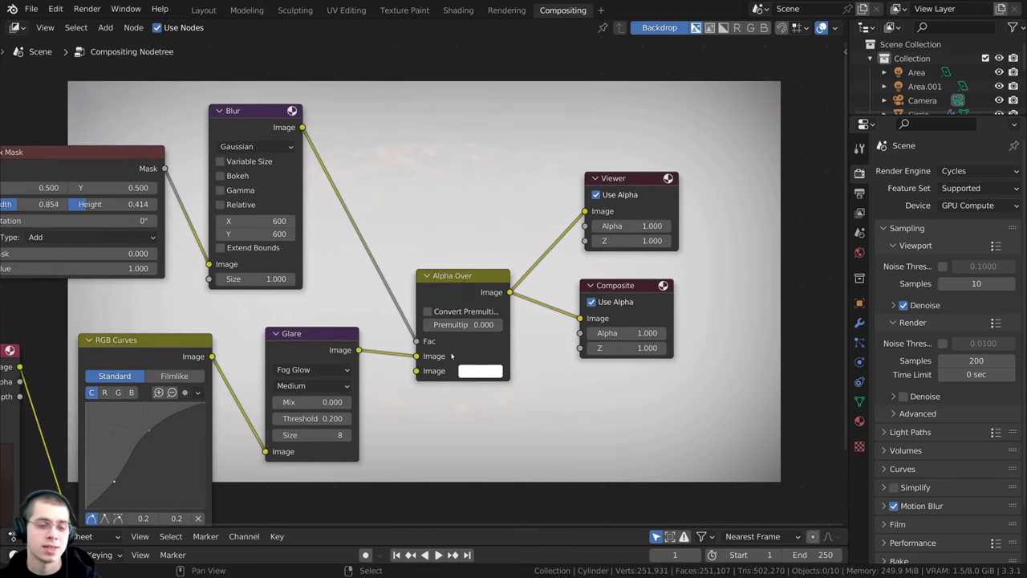
# Reposition the Glare node and reconnect its output to the second Image input of the Alpha Over node
pyautogui.scroll(1, 434, 353)
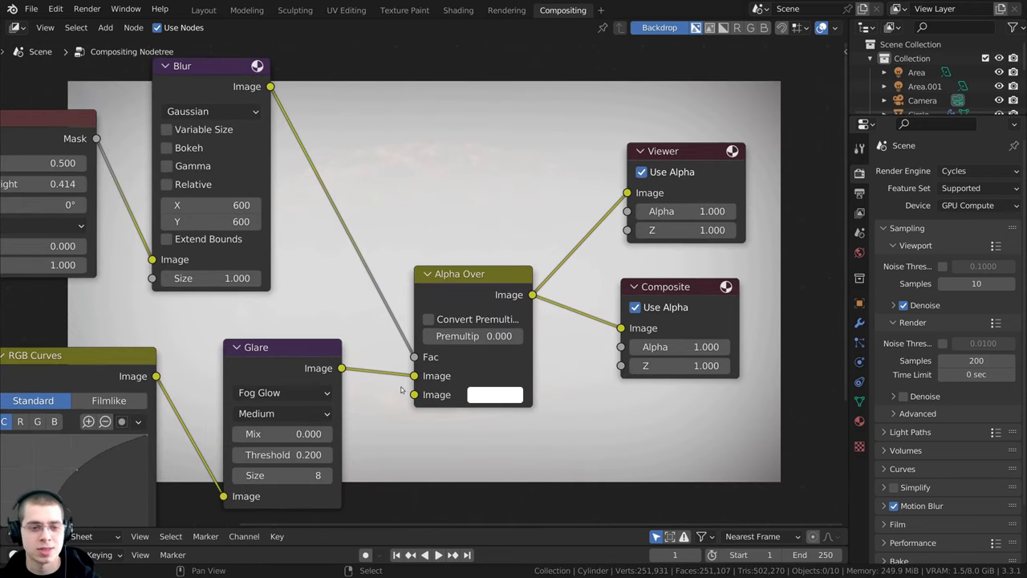
pyautogui.moveTo(424, 400); pyautogui.dragTo(437, 396, button='middle')
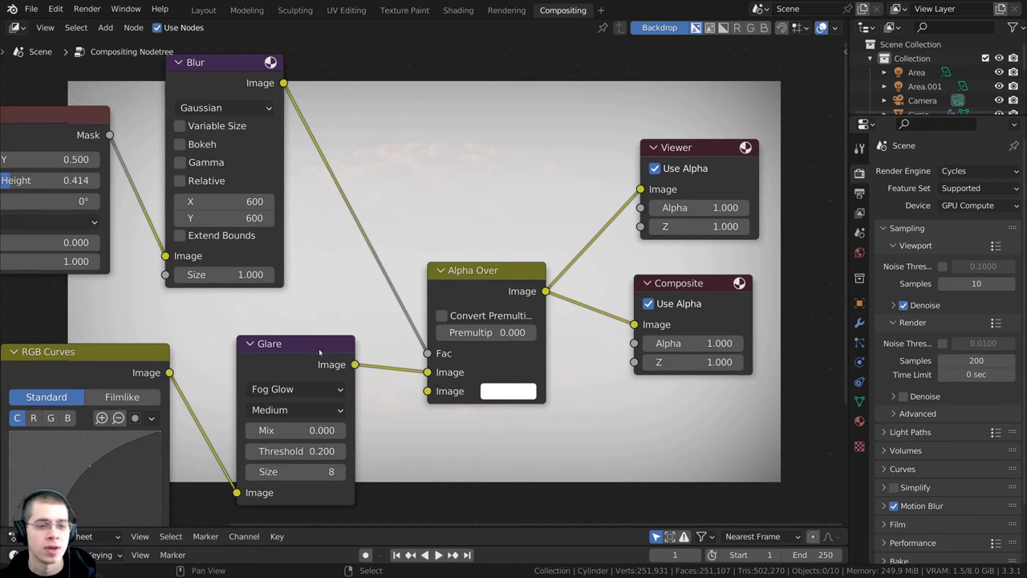
pyautogui.moveTo(319, 348); pyautogui.dragTo(260, 384)
pyautogui.moveTo(409, 373); pyautogui.dragTo(423, 393)
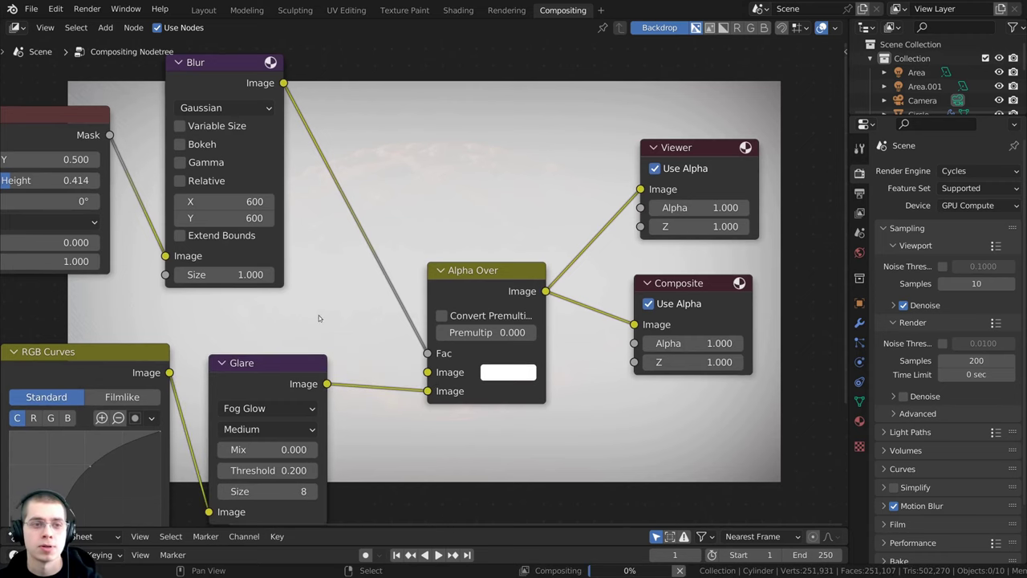
pyautogui.scroll(-3, 321, 318)
pyautogui.moveTo(265, 173); pyautogui.dragTo(298, 251, button='middle')
pyautogui.moveTo(260, 218); pyautogui.dragTo(255, 218)
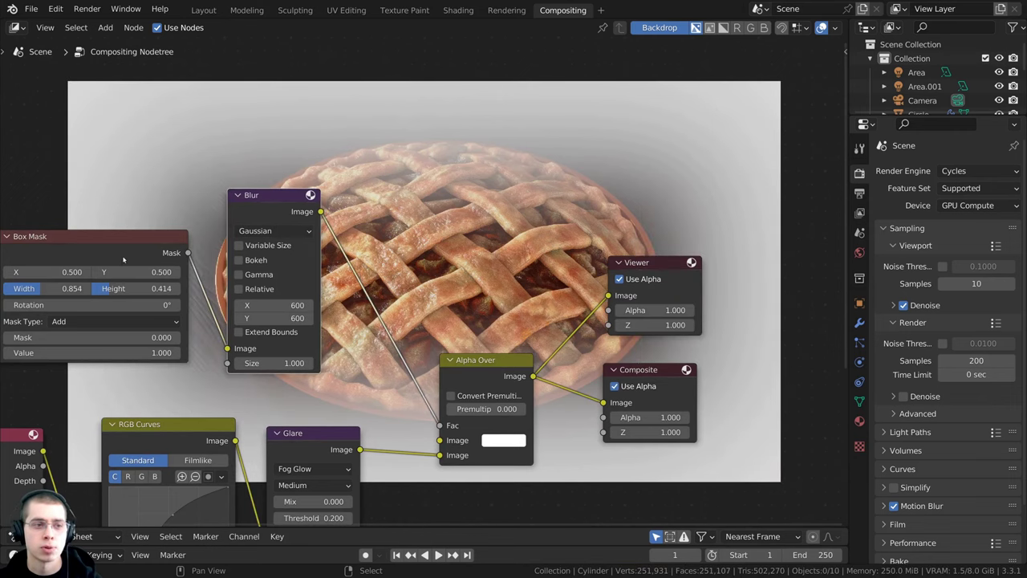
# Set the Alpha Over node's unconnected first Image color to black to darken the picture's edges
pyautogui.moveTo(254, 197); pyautogui.dragTo(237, 322, button='middle')
pyautogui.moveTo(493, 364); pyautogui.dragTo(505, 271, button='middle')
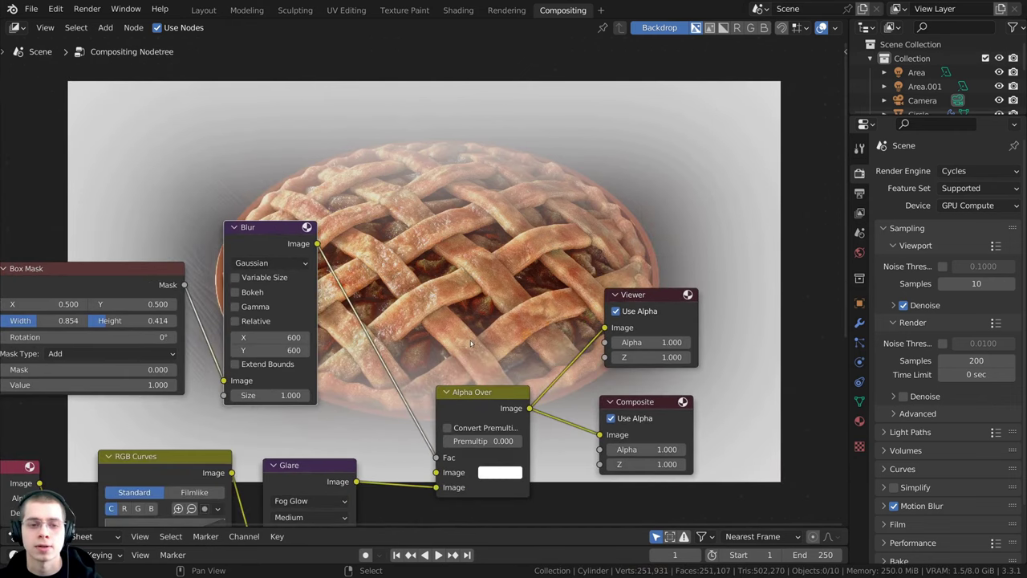
pyautogui.moveTo(456, 493); pyautogui.dragTo(456, 451, button='middle')
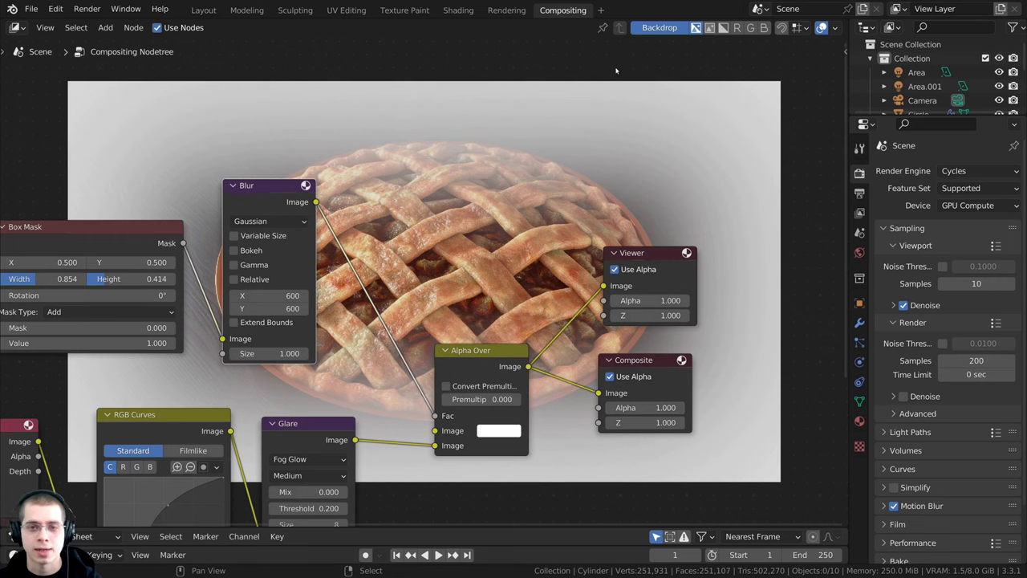
pyautogui.moveTo(456, 408); pyautogui.dragTo(457, 435, button='middle')
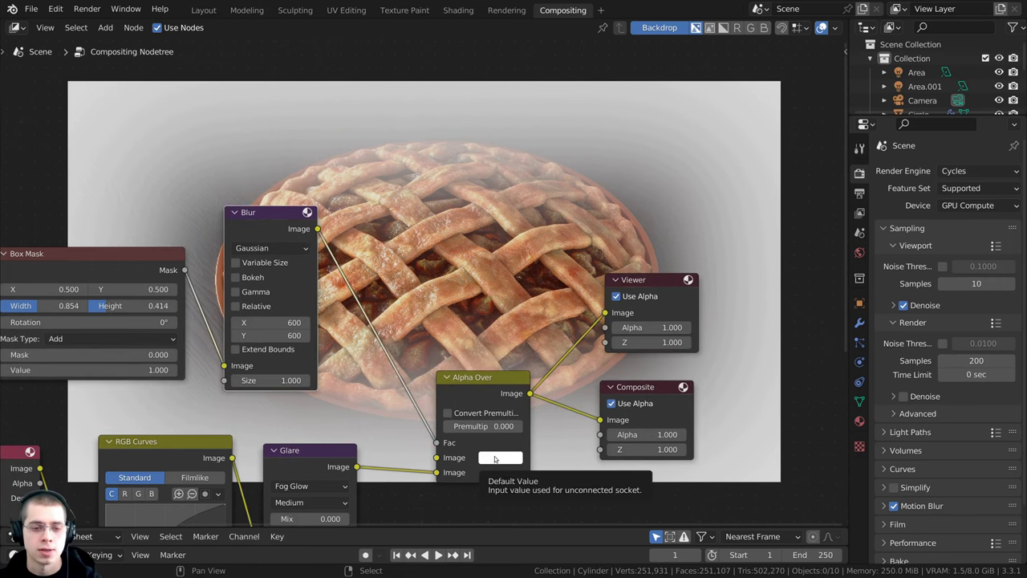
pyautogui.click(495, 459)
pyautogui.moveTo(595, 271); pyautogui.dragTo(595, 365)
pyautogui.moveTo(298, 302); pyautogui.dragTo(412, 533, button='middle')
pyautogui.moveTo(551, 388); pyautogui.dragTo(582, 238, button='middle')
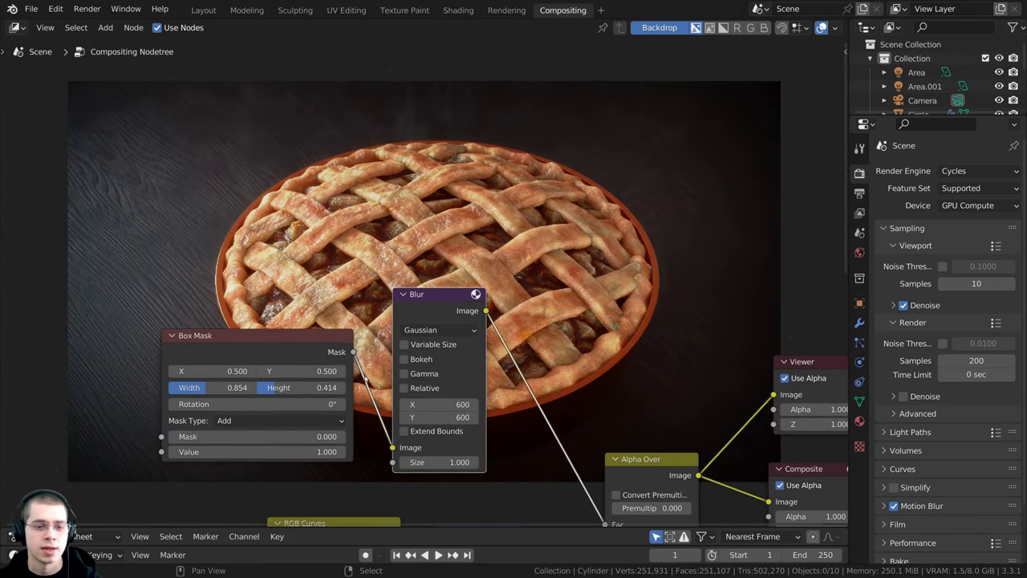
# Set the Box Mask node's width to 0.880, height to 0.456 and X position to 0.530
pyautogui.moveTo(225, 386); pyautogui.dragTo(277, 388)
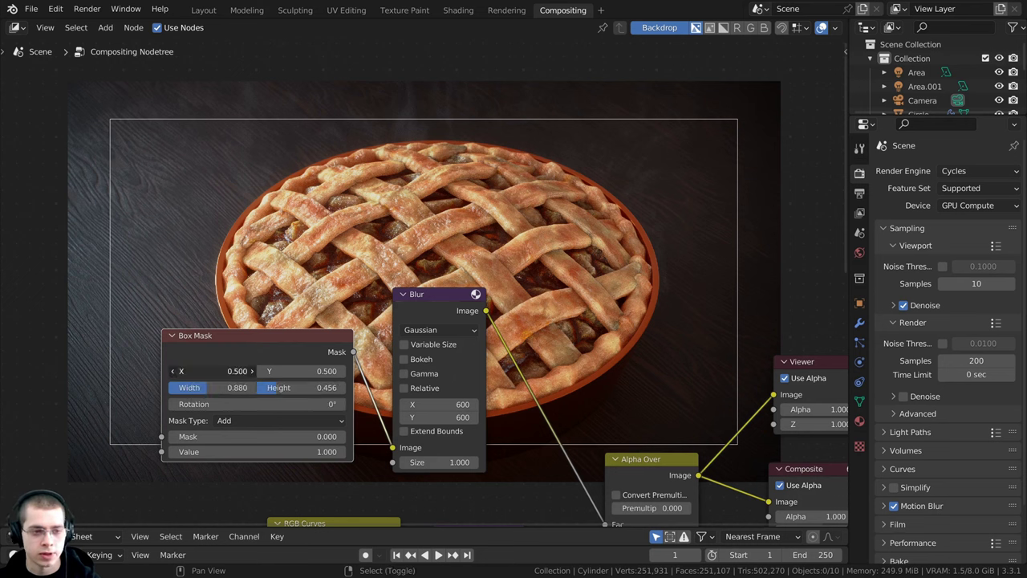
pyautogui.moveTo(213, 371); pyautogui.dragTo(234, 371)
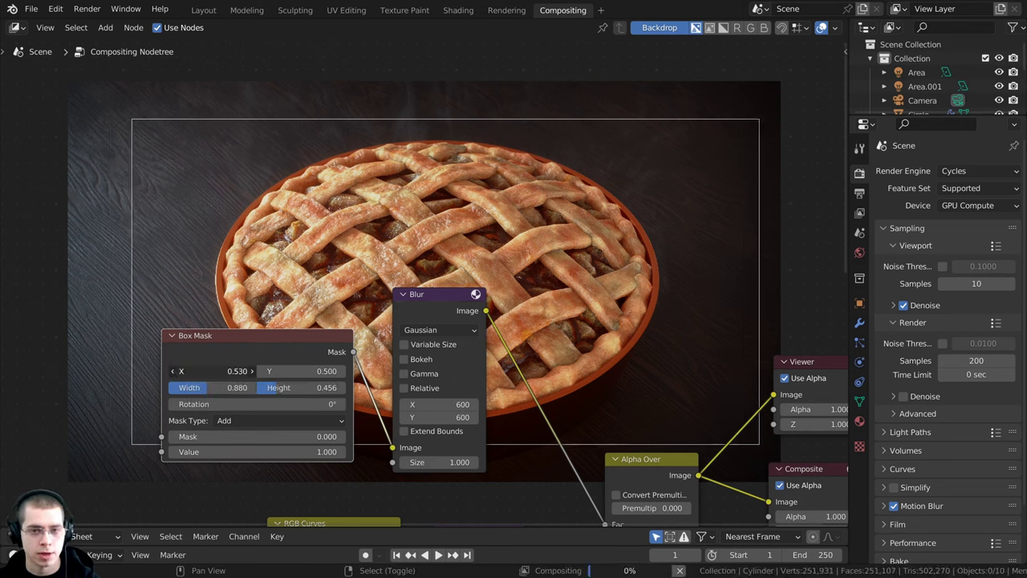
pyautogui.moveTo(177, 356); pyautogui.dragTo(155, 540, button='middle')
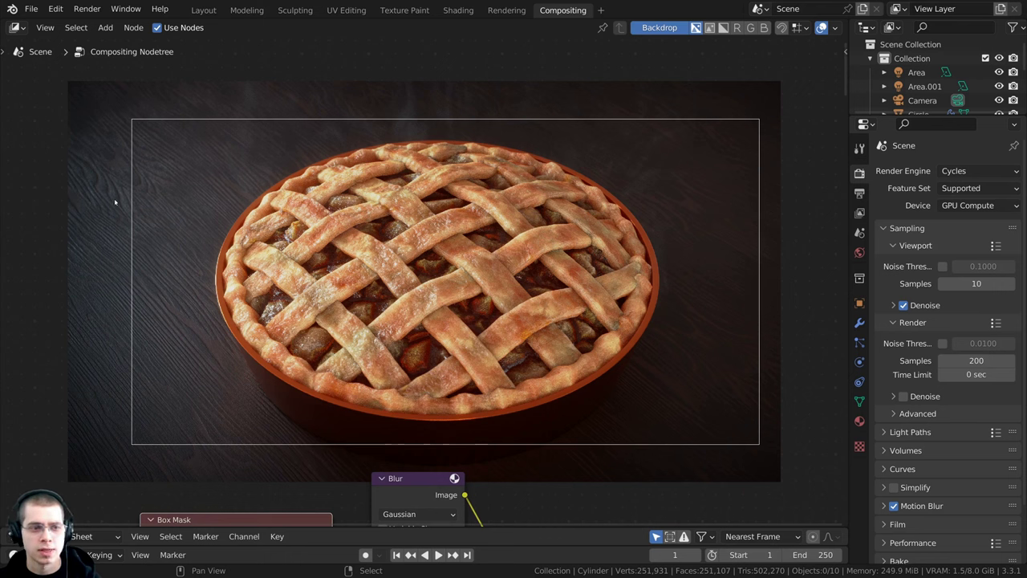
pyautogui.moveTo(99, 241); pyautogui.dragTo(101, 165, button='middle')
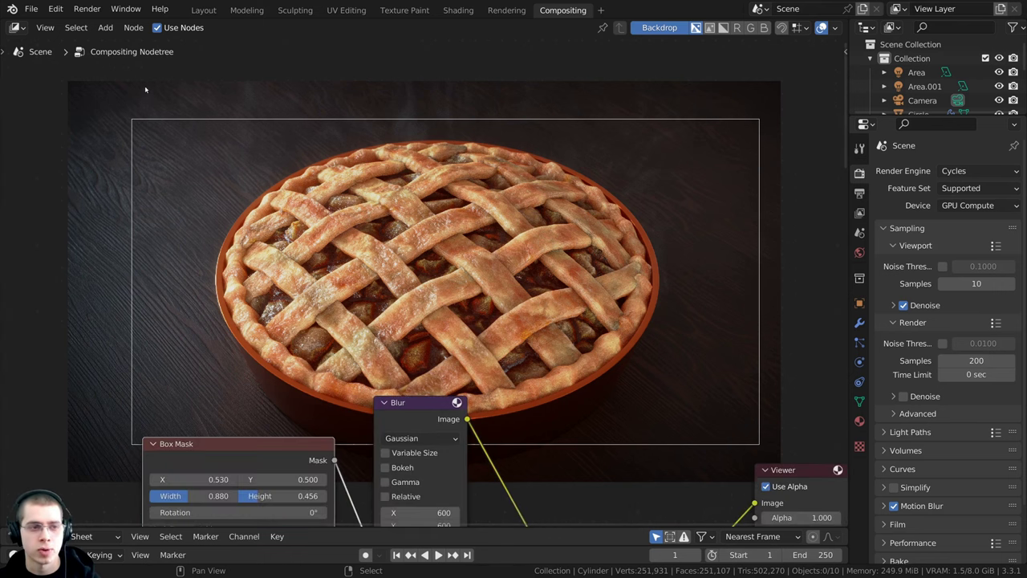
pyautogui.scroll(-1, 161, 417)
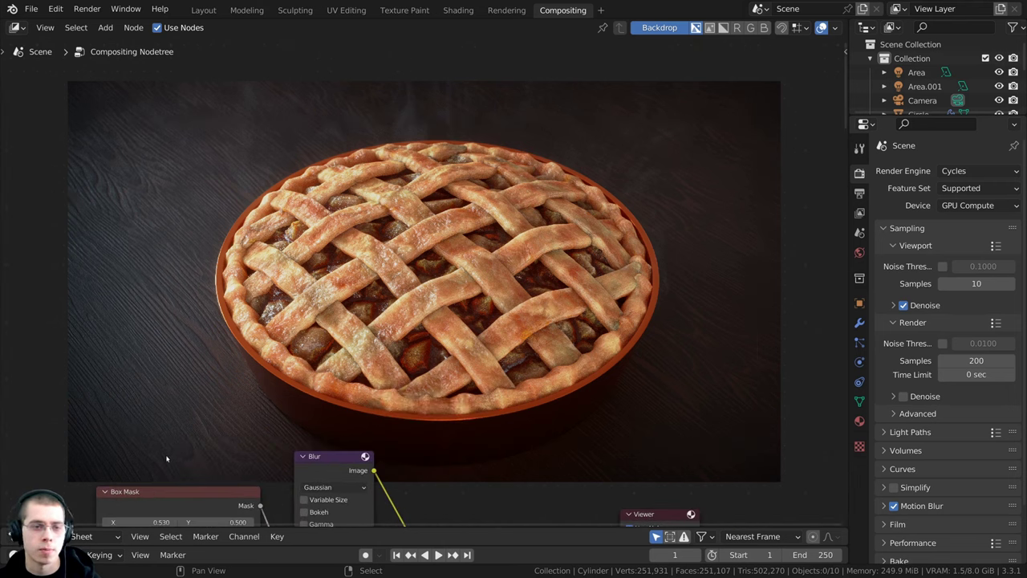
# Set the Blur node's X and Y size to 550 and deselect the node
pyautogui.moveTo(167, 458); pyautogui.dragTo(134, 332, button='middle')
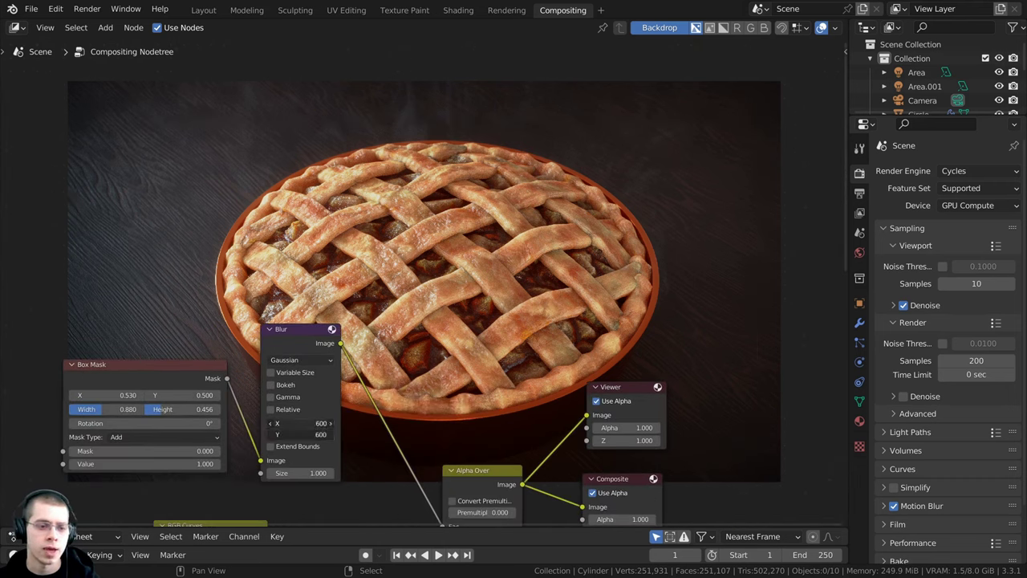
pyautogui.moveTo(301, 423); pyautogui.dragTo(229, 424)
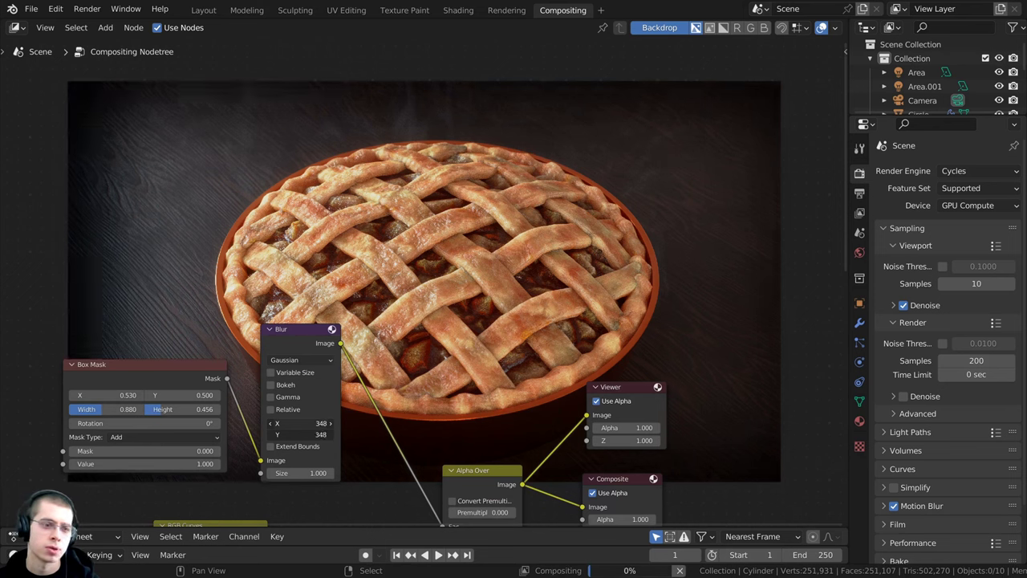
pyautogui.moveTo(215, 410); pyautogui.dragTo(214, 421)
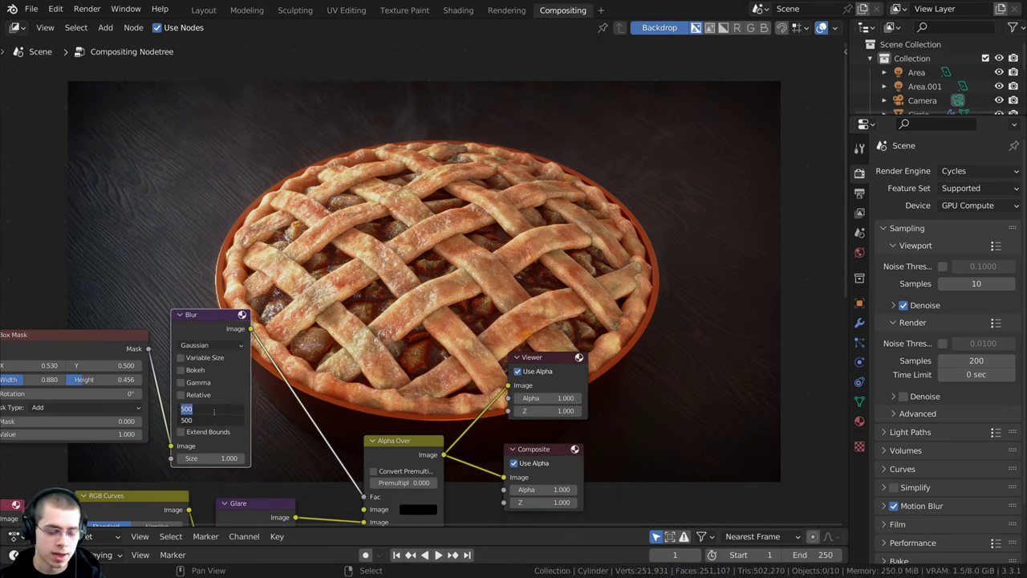
pyautogui.write('550')
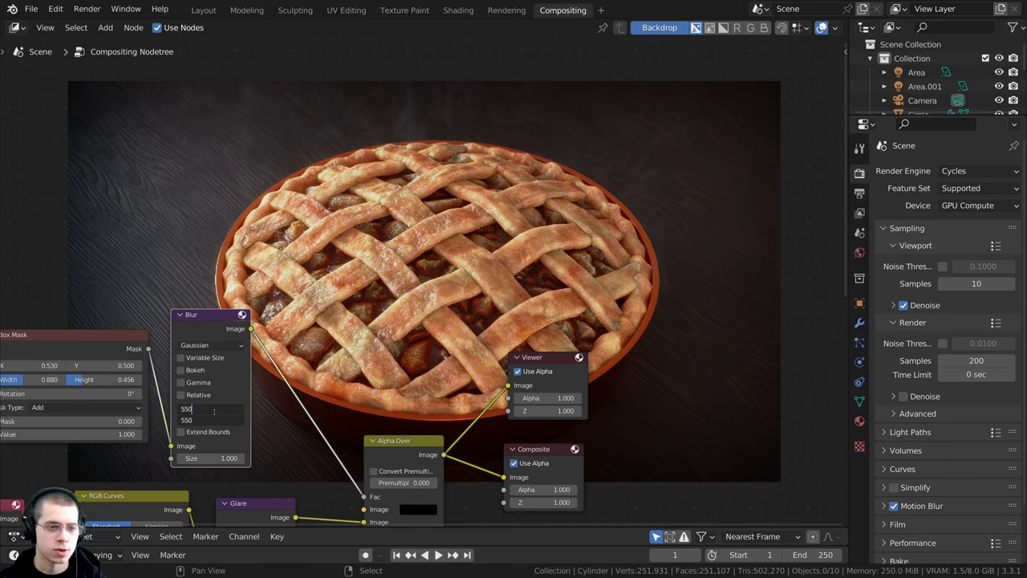
pyautogui.press('Return')
pyautogui.hotkey('alt', 'a')
pyautogui.moveTo(199, 355); pyautogui.dragTo(125, 492, button='middle')
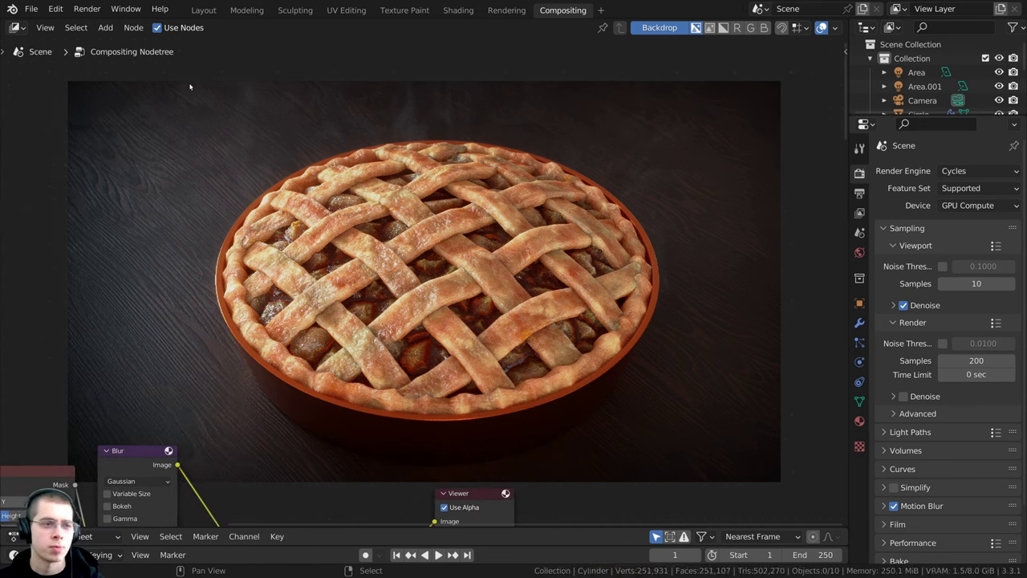
# Move the Viewer and Composite nodes away from the Alpha Over node to make room for another node
pyautogui.moveTo(302, 356); pyautogui.dragTo(411, 180, button='middle')
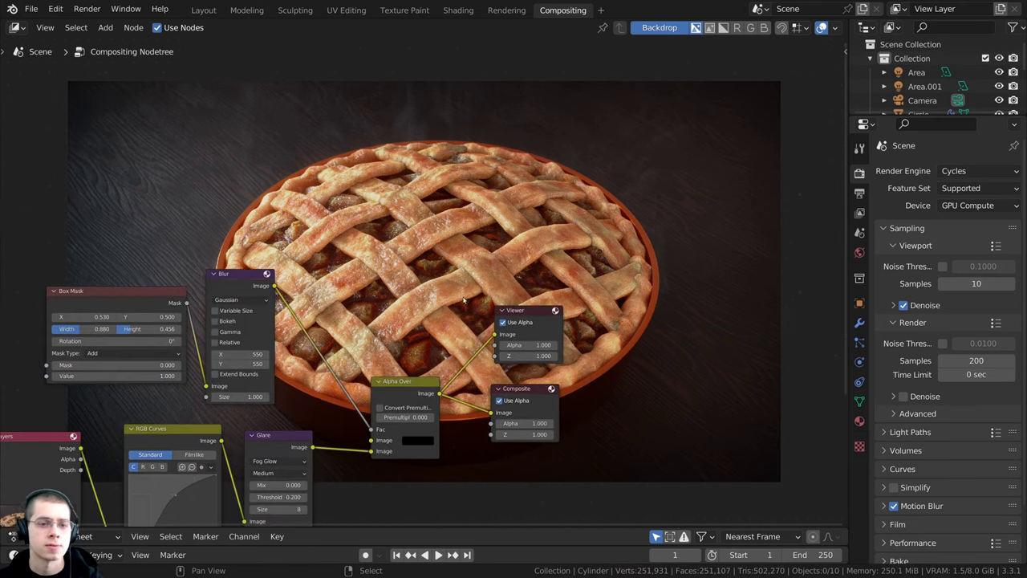
pyautogui.moveTo(537, 313); pyautogui.dragTo(655, 324)
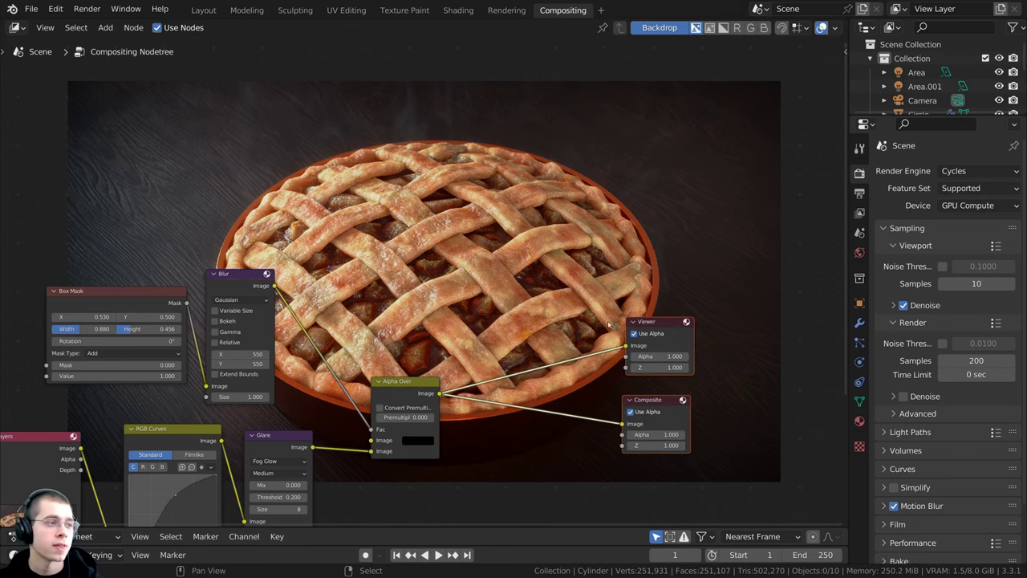
pyautogui.scroll(2, 433, 292)
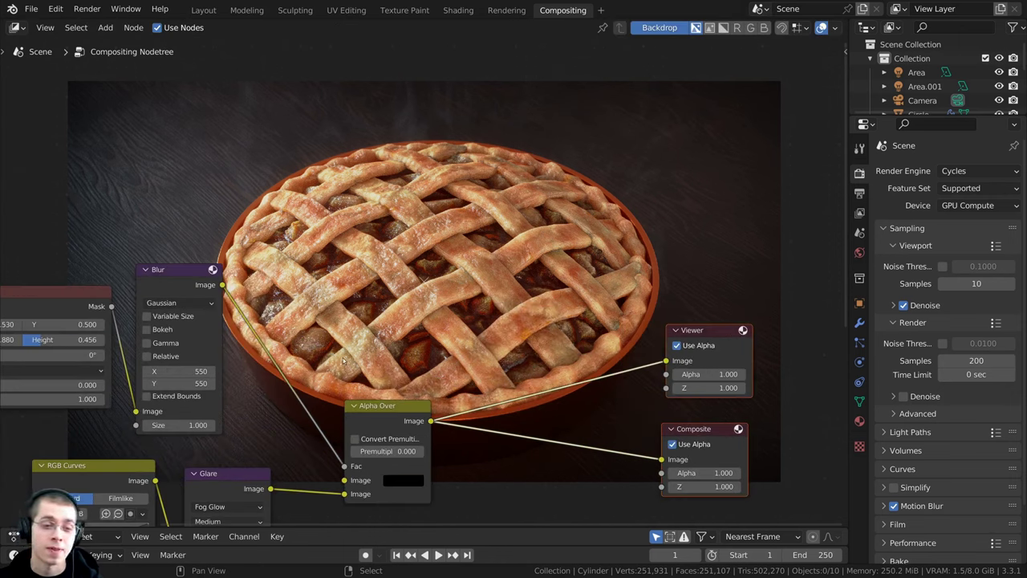
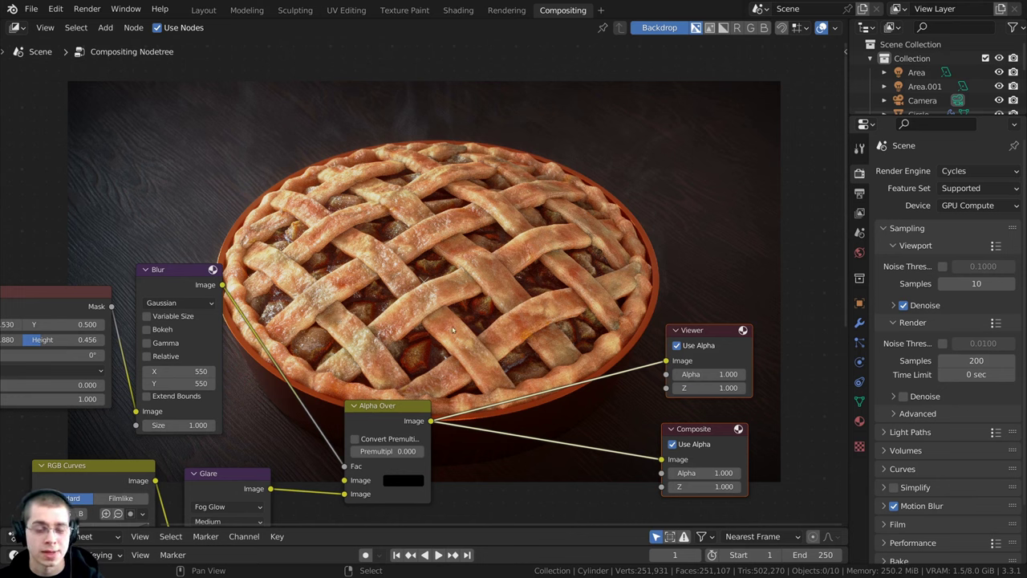
# Add a Denoise node on the link between the Alpha Over and Composite nodes
pyautogui.hotkey('shift', 'a')
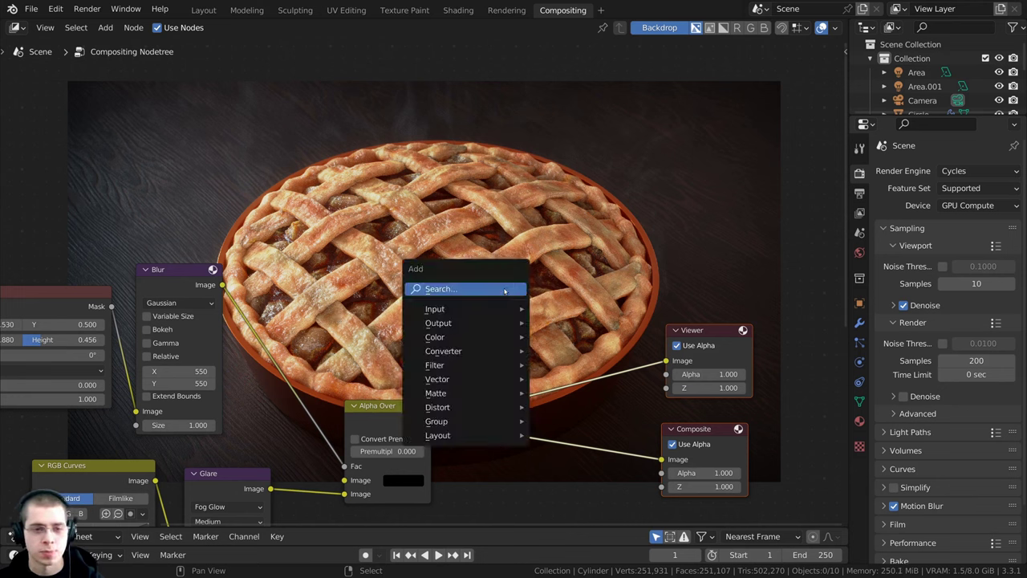
pyautogui.click(504, 289)
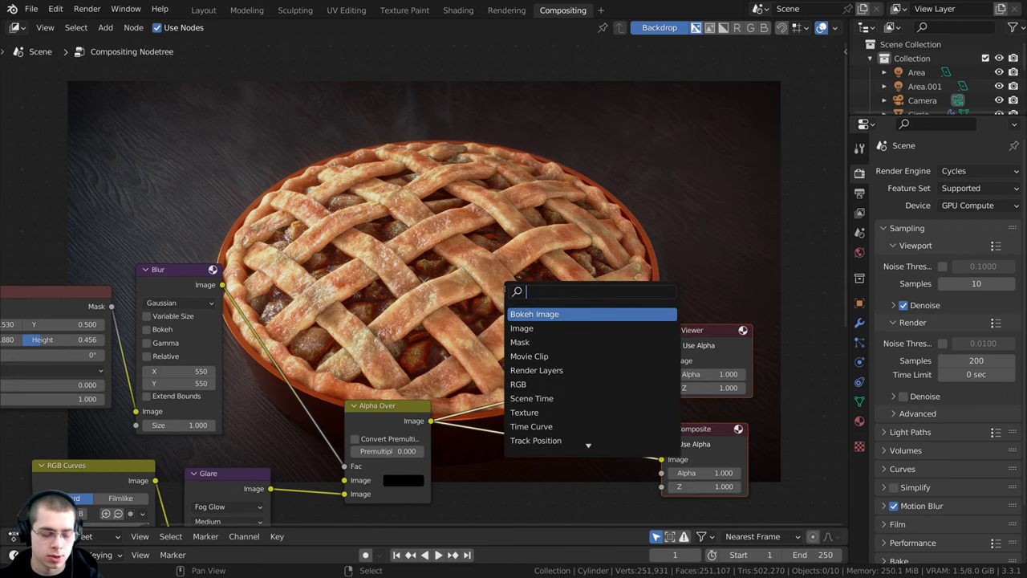
pyautogui.write('den')
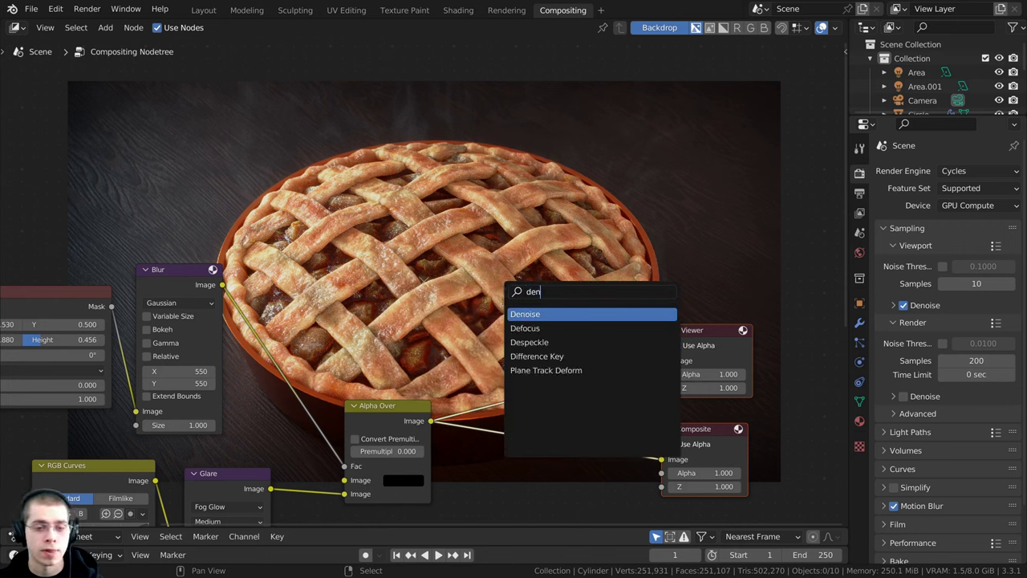
pyautogui.click(516, 314)
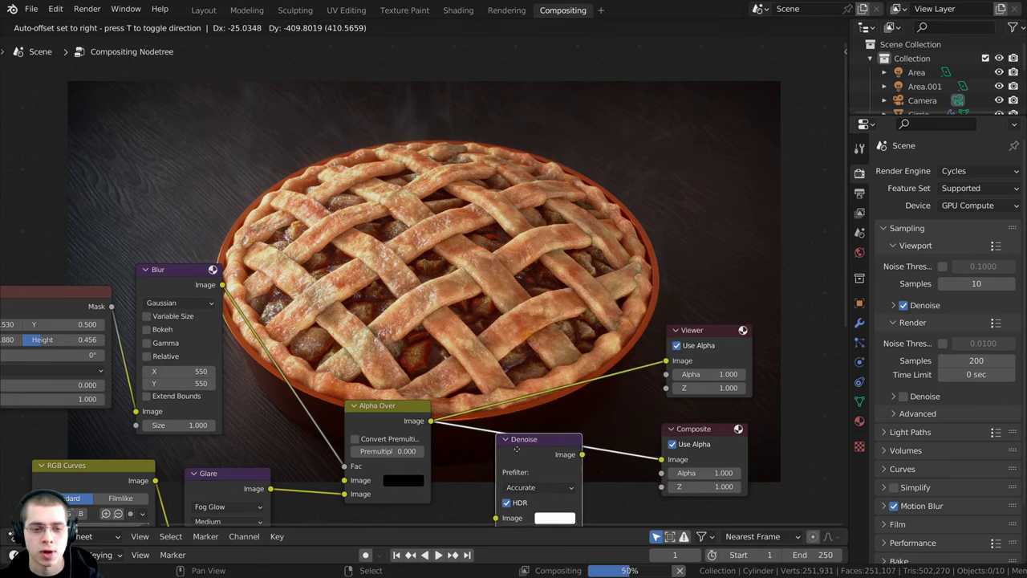
pyautogui.click(526, 442)
pyautogui.moveTo(525, 442); pyautogui.dragTo(501, 385, button='middle')
# Connect the Denoise output to the Viewer node and reposition the Denoise node beside the output nodes
pyautogui.moveTo(576, 383); pyautogui.dragTo(642, 303)
pyautogui.moveTo(680, 371); pyautogui.dragTo(686, 360)
pyautogui.moveTo(544, 384); pyautogui.dragTo(540, 361)
pyautogui.moveTo(401, 391); pyautogui.dragTo(414, 402, button='middle')
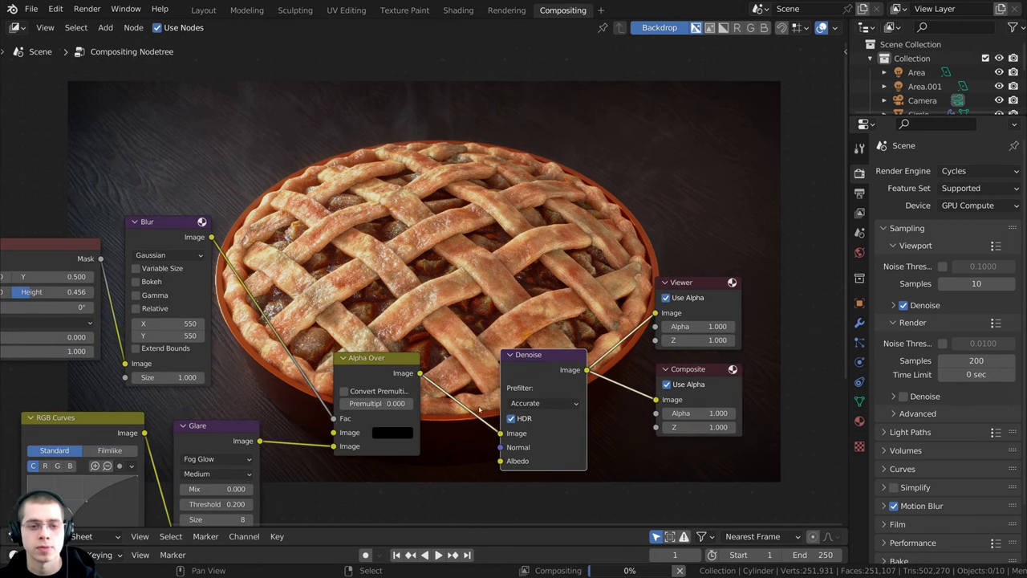
# Set the Denoise node's prefilter to Fast
pyautogui.click(529, 404)
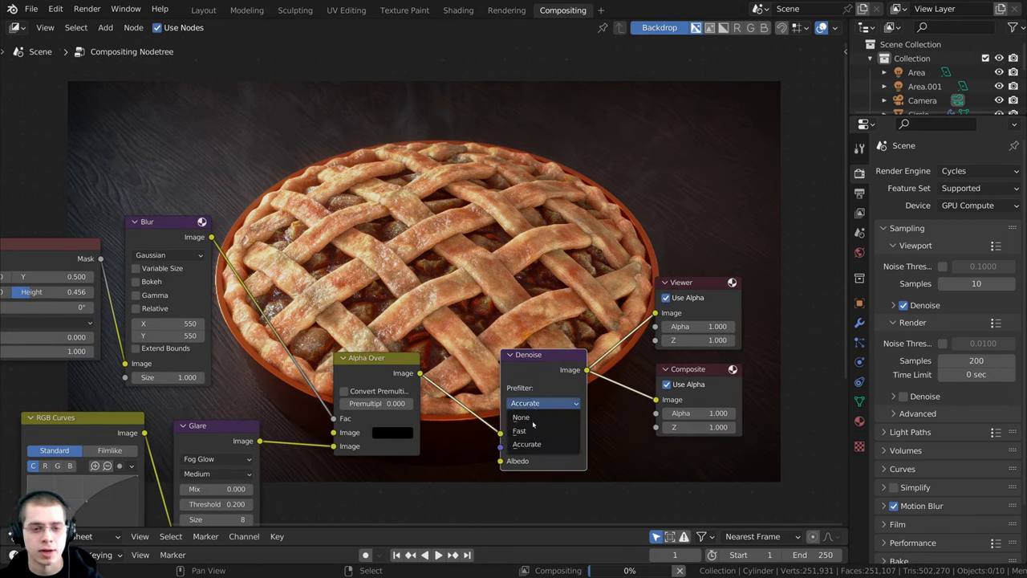
pyautogui.click(533, 431)
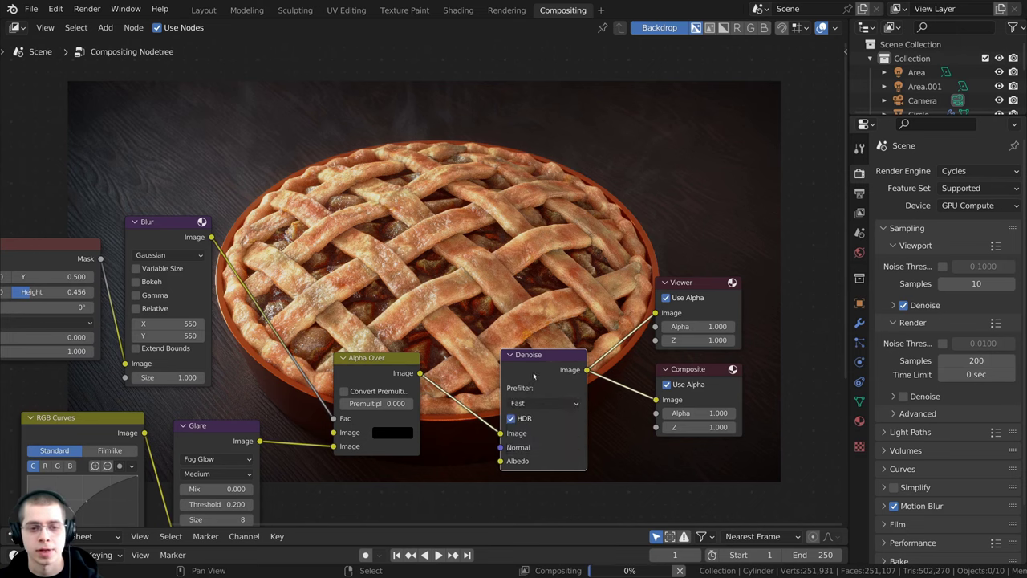
pyautogui.moveTo(533, 375); pyautogui.dragTo(540, 369)
pyautogui.moveTo(434, 378); pyautogui.dragTo(452, 425, button='middle')
pyautogui.moveTo(542, 414); pyautogui.dragTo(553, 418)
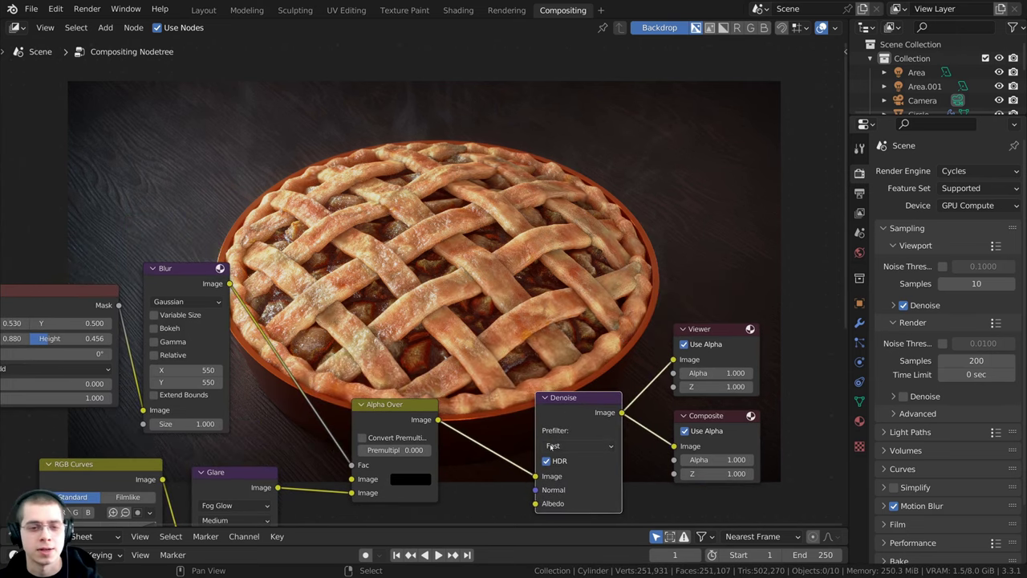
# Examine the denoised pie in the backdrop and review the complete node setup
pyautogui.moveTo(564, 153); pyautogui.dragTo(555, 246, button='middle')
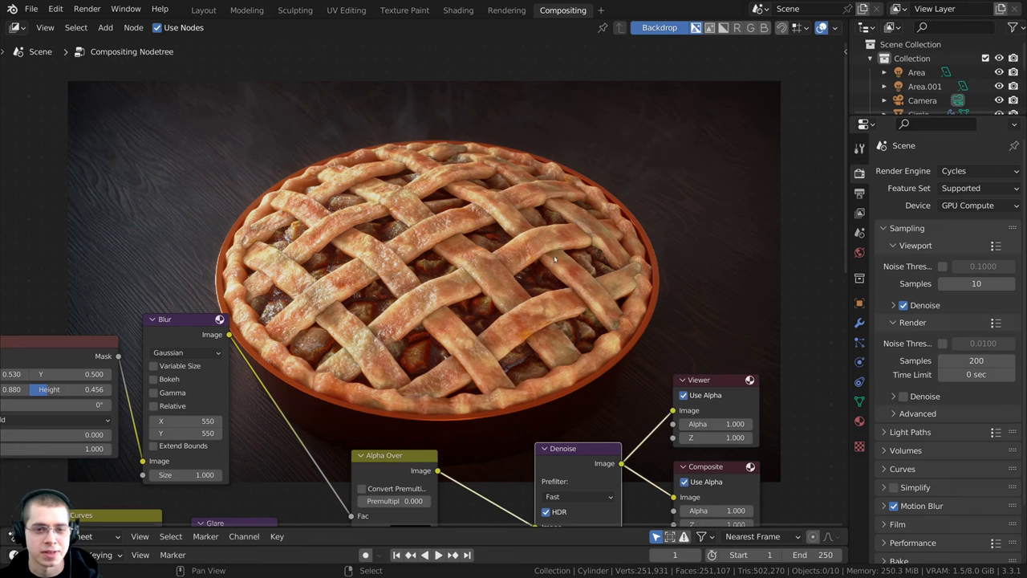
pyautogui.moveTo(483, 367); pyautogui.dragTo(493, 348, button='middle')
pyautogui.moveTo(367, 131); pyautogui.dragTo(367, 144, button='middle')
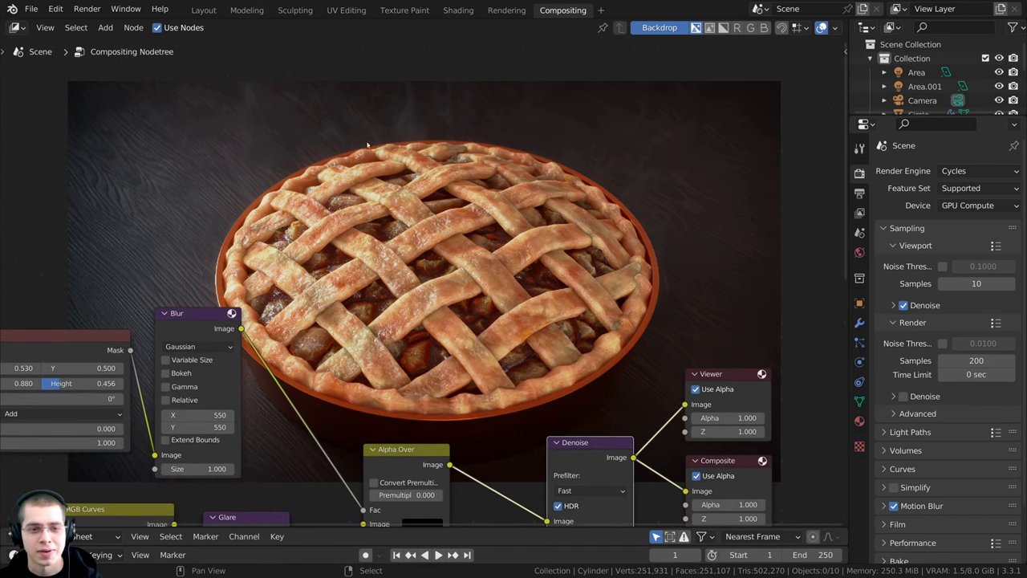
pyautogui.scroll(-3, 367, 146)
pyautogui.moveTo(285, 365); pyautogui.dragTo(375, 418, button='middle')
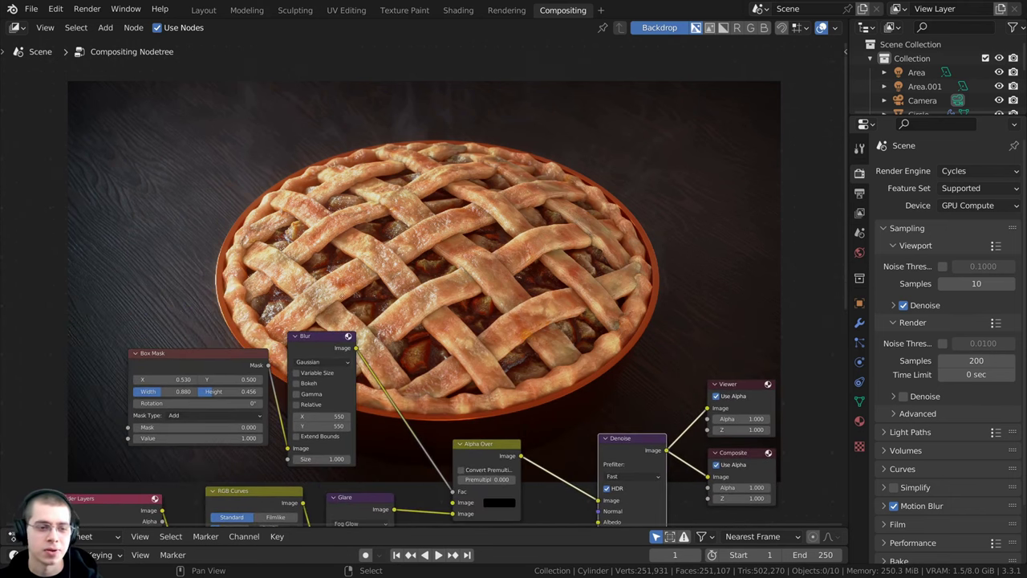
pyautogui.moveTo(338, 312); pyautogui.dragTo(346, 276, button='middle')
pyautogui.scroll(2, 558, 364)
pyautogui.moveTo(558, 364); pyautogui.dragTo(470, 303, button='middle')
pyautogui.moveTo(511, 331); pyautogui.dragTo(506, 360, button='middle')
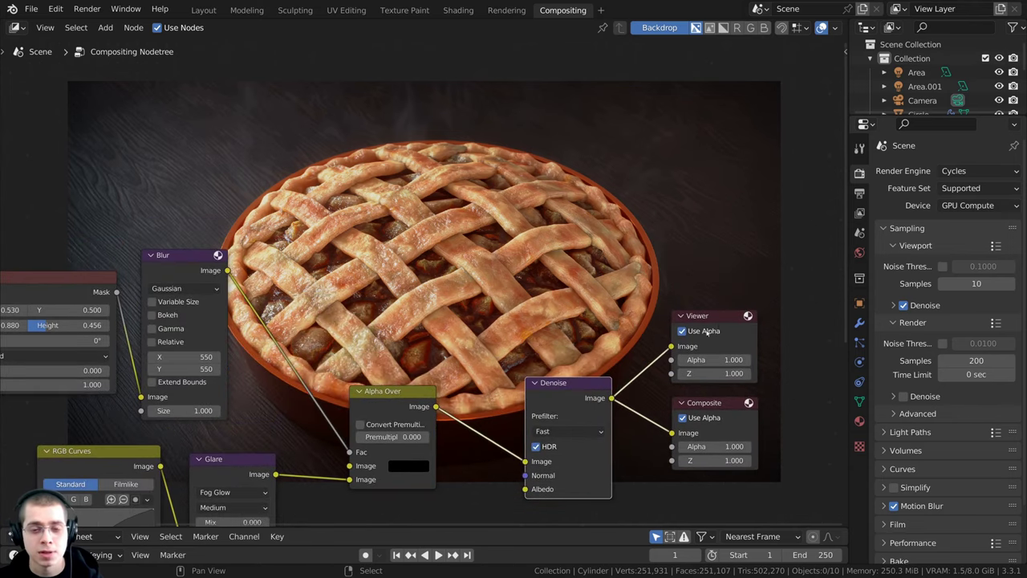
# Move the Denoise node slightly closer to the Alpha Over node
pyautogui.moveTo(582, 403); pyautogui.dragTo(564, 403)
pyautogui.moveTo(390, 312); pyautogui.dragTo(399, 331, button='middle')
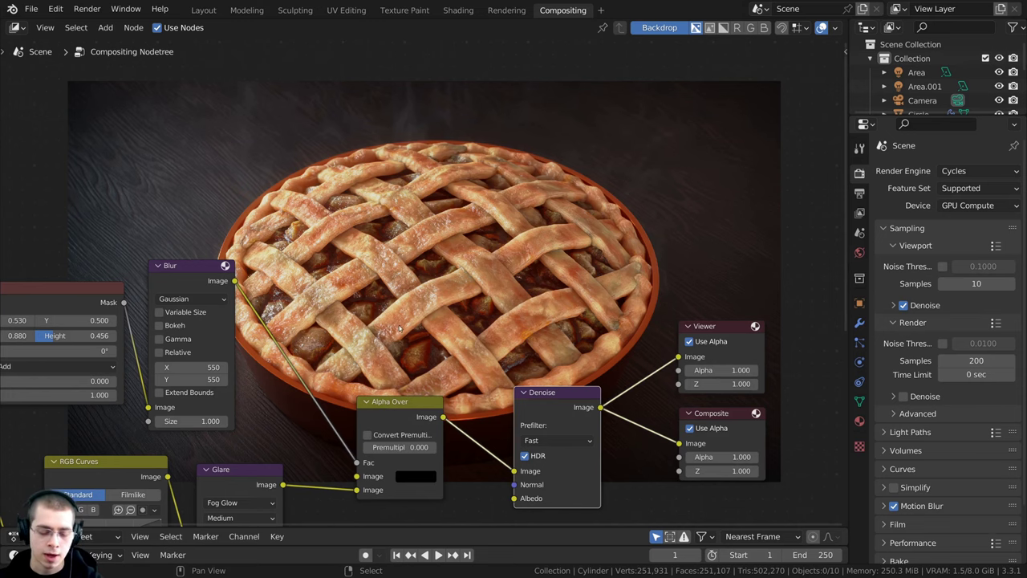
pyautogui.moveTo(390, 265); pyautogui.dragTo(386, 259, button='middle')
# Show the Render Result in an Image Editor, framed to fill the area
pyautogui.press('F11')
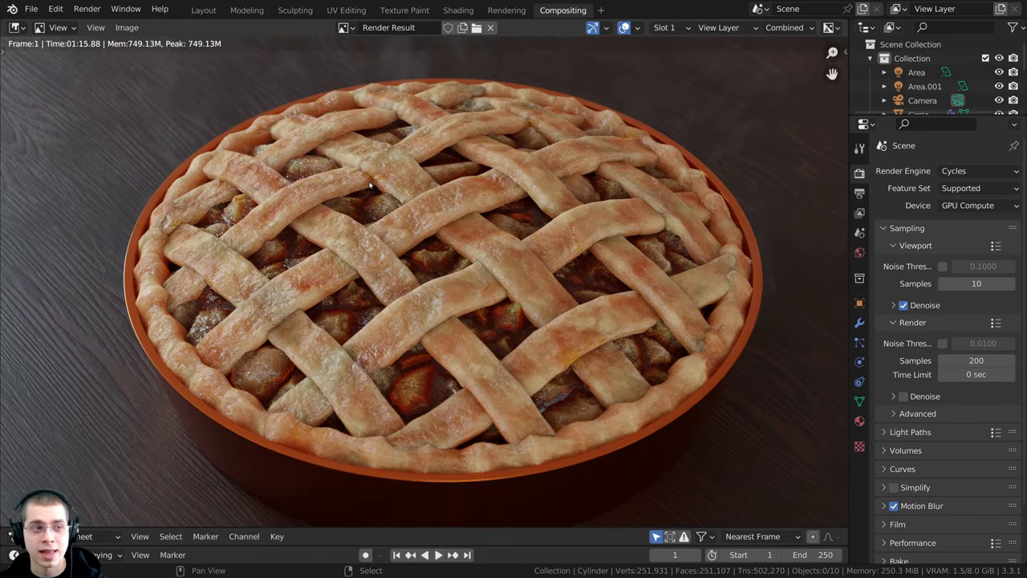
pyautogui.press('Home')
pyautogui.scroll(1, 551, 265)
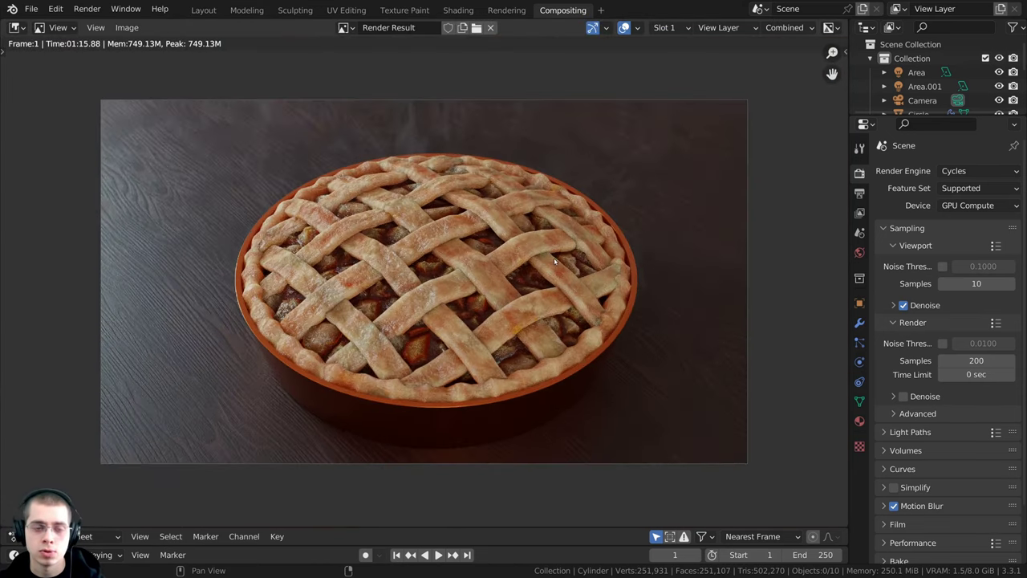
pyautogui.scroll(1, 435, 249)
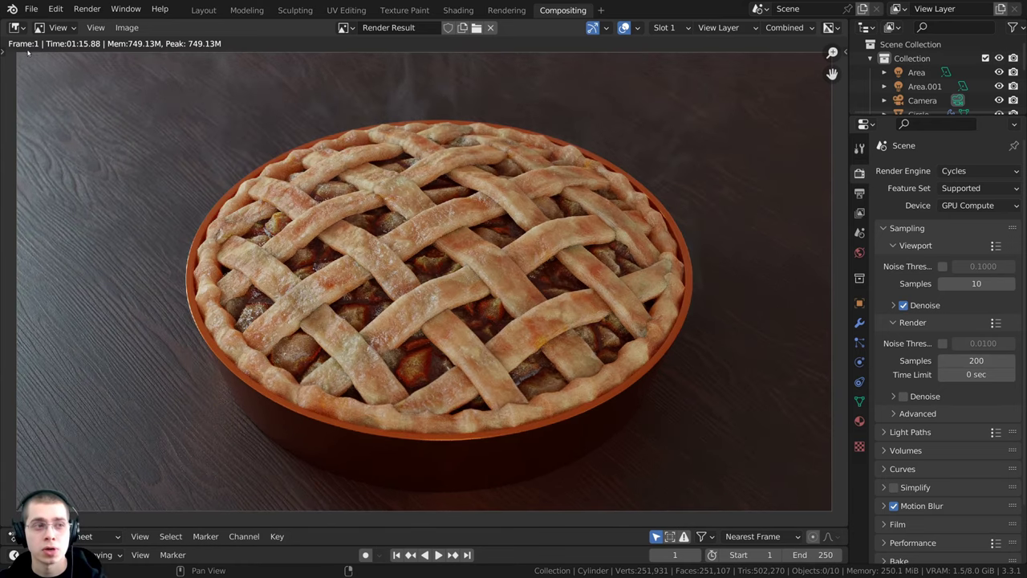
pyautogui.click(16, 28)
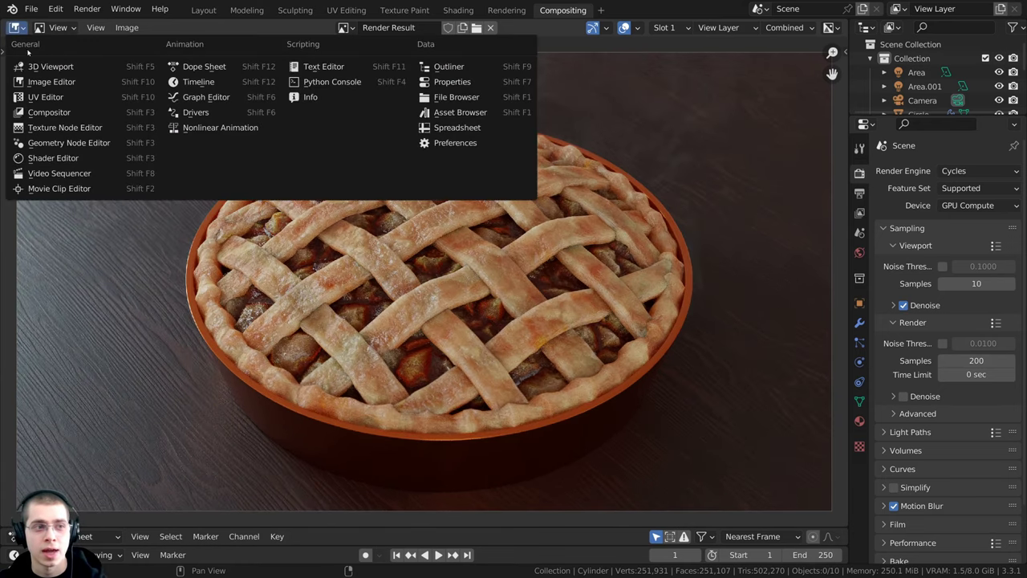
pyautogui.click(48, 82)
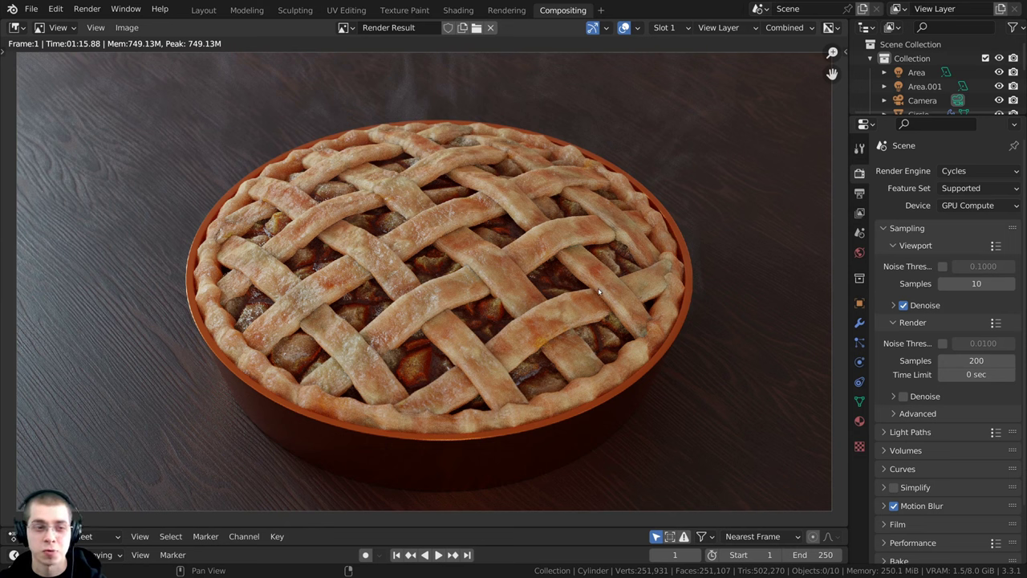
# Compare the Viewer Node image with the Render Result and leave the Viewer Node image displayed
pyautogui.click(344, 27)
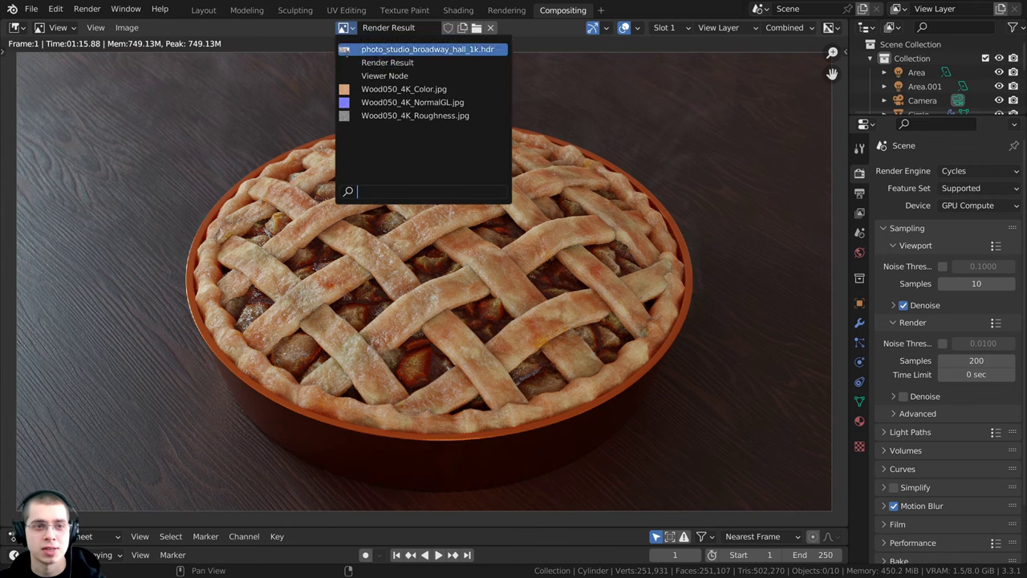
pyautogui.click(384, 75)
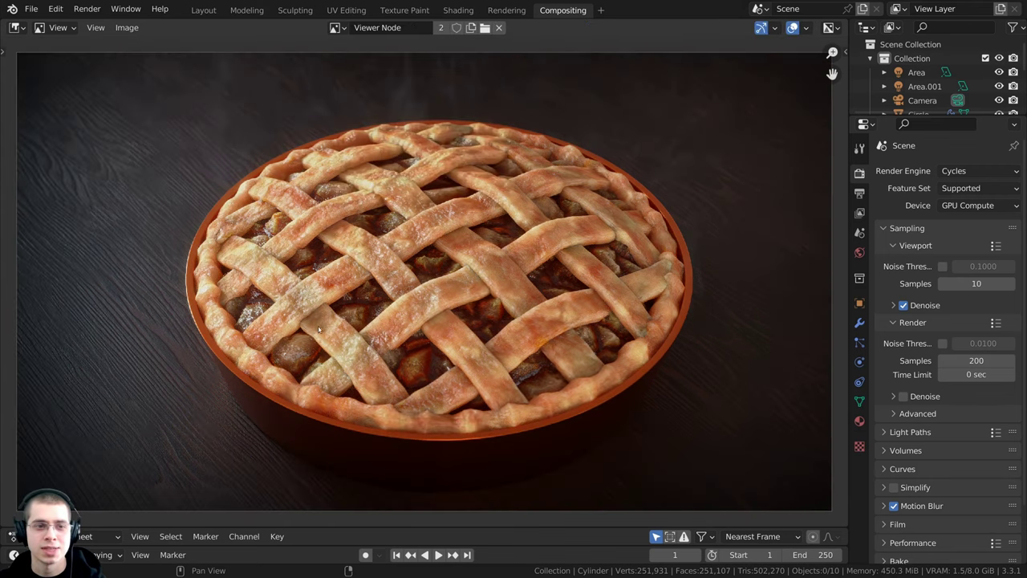
pyautogui.click(336, 27)
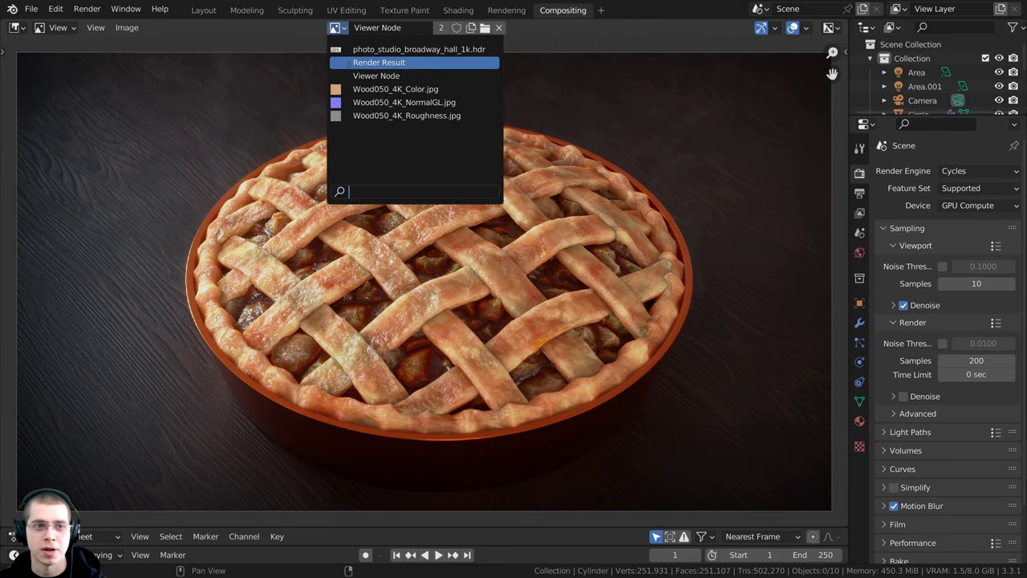
pyautogui.click(378, 61)
pyautogui.click(344, 27)
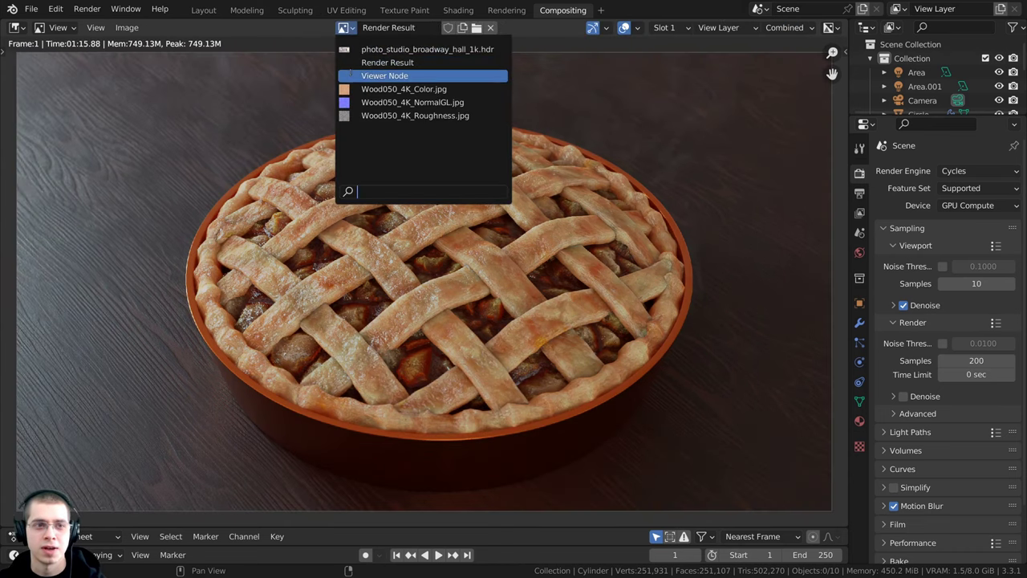
pyautogui.click(351, 76)
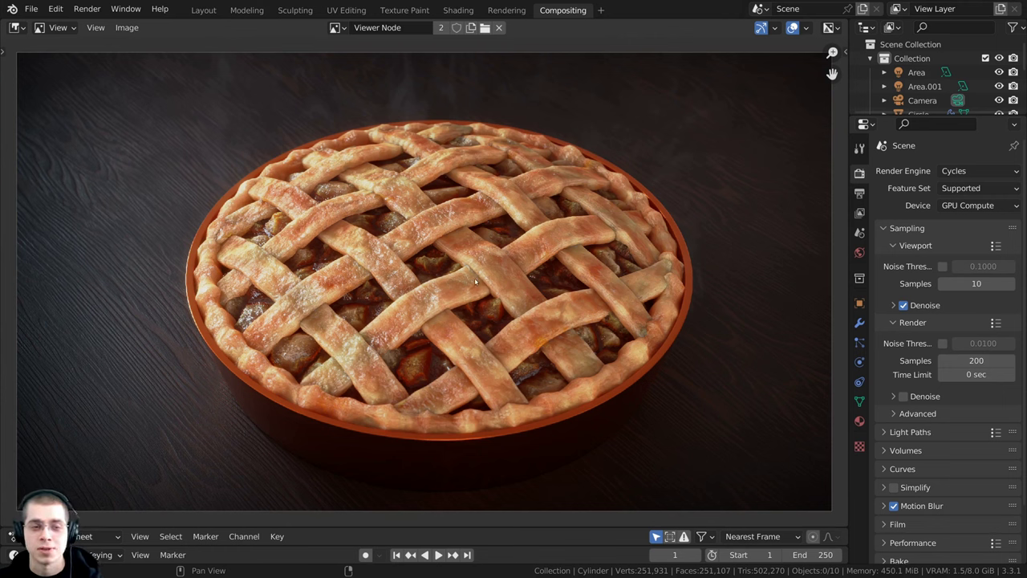
# Save the Viewer Node image as Apple Pie.png in PNG format in the Tutorial folder
pyautogui.click(131, 30)
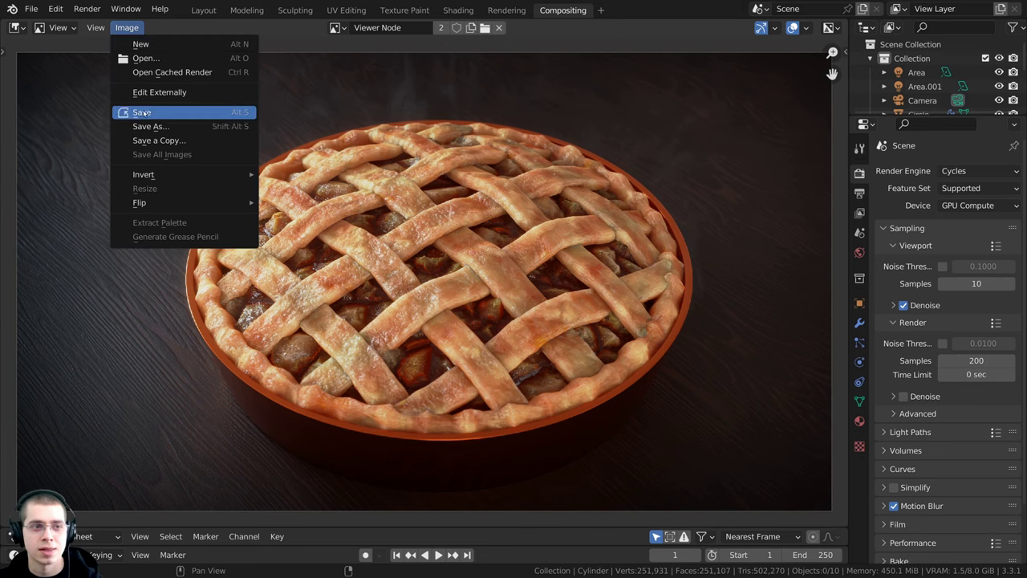
pyautogui.click(147, 128)
pyautogui.write('Apple P')
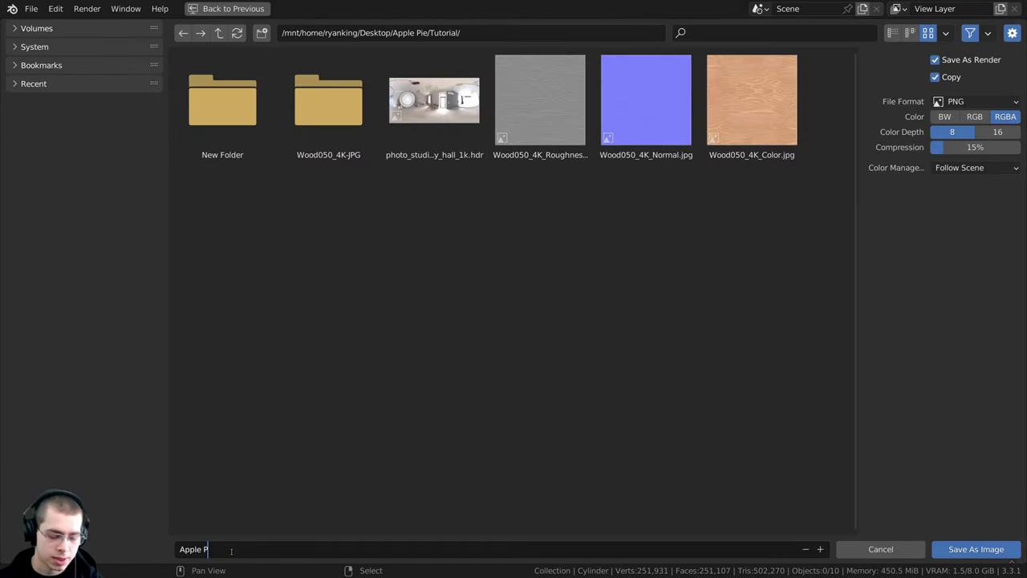
pyautogui.write('ie')
pyautogui.press('Return')
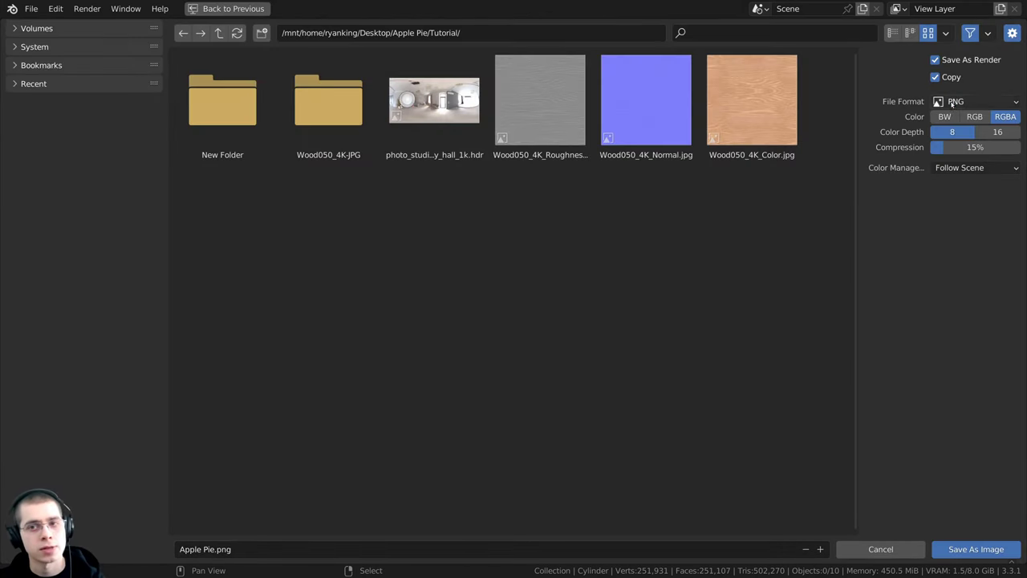
pyautogui.click(955, 102)
pyautogui.click(962, 549)
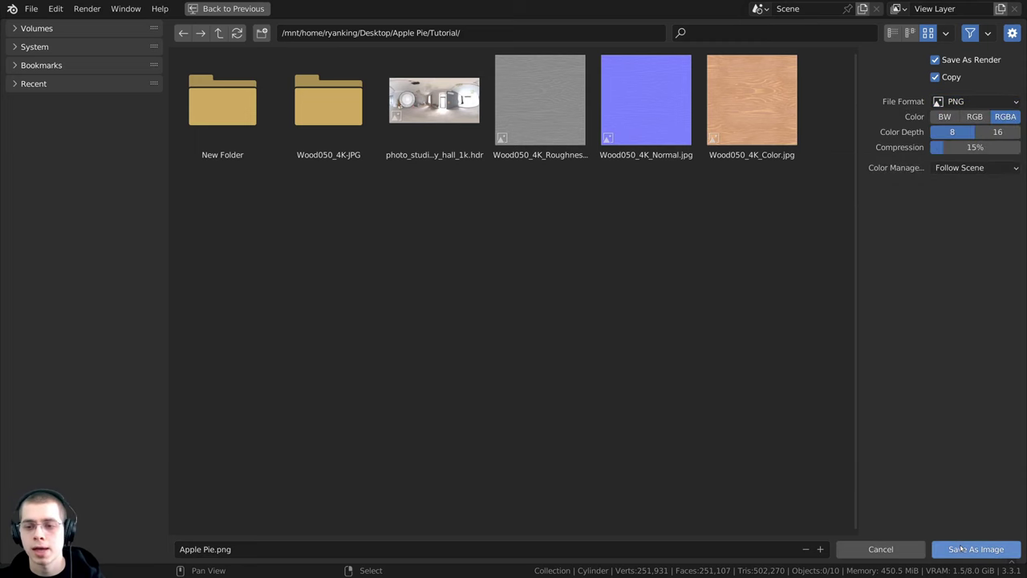
# Maximize the Image Editor and inspect the finished pie image up close
pyautogui.hotkey('ctrl', 'space')
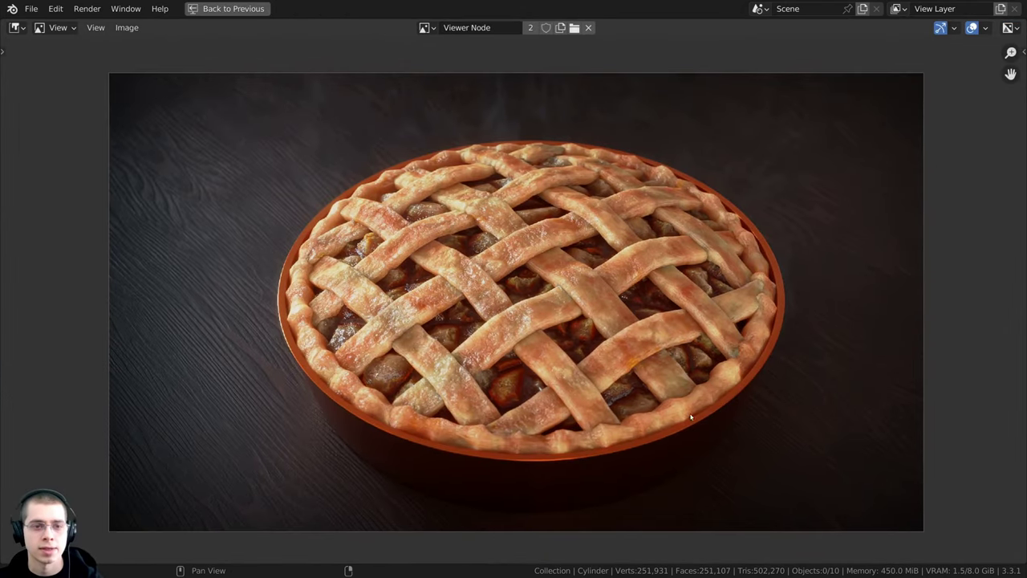
pyautogui.scroll(3, 706, 402)
pyautogui.scroll(2, 734, 385)
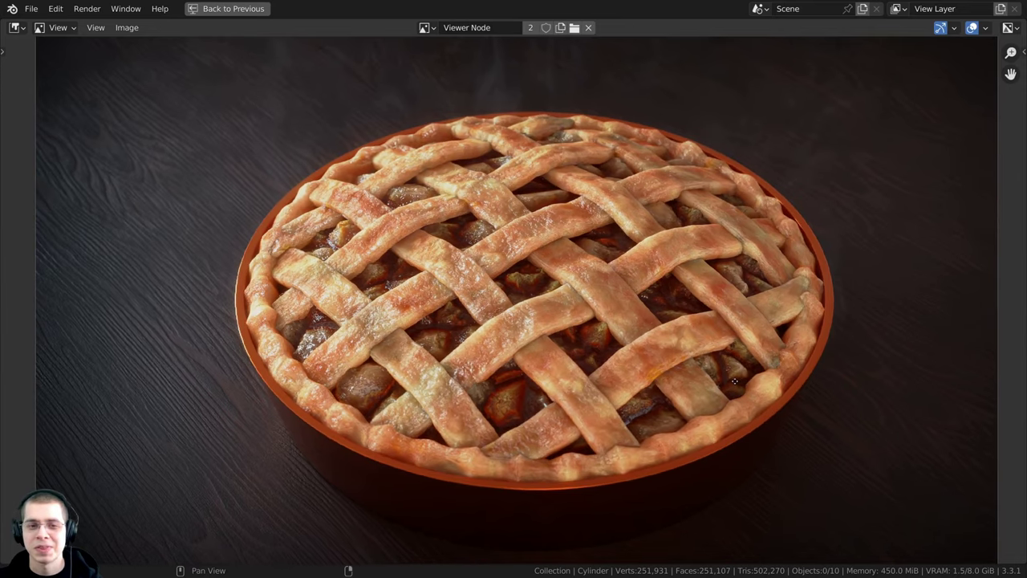